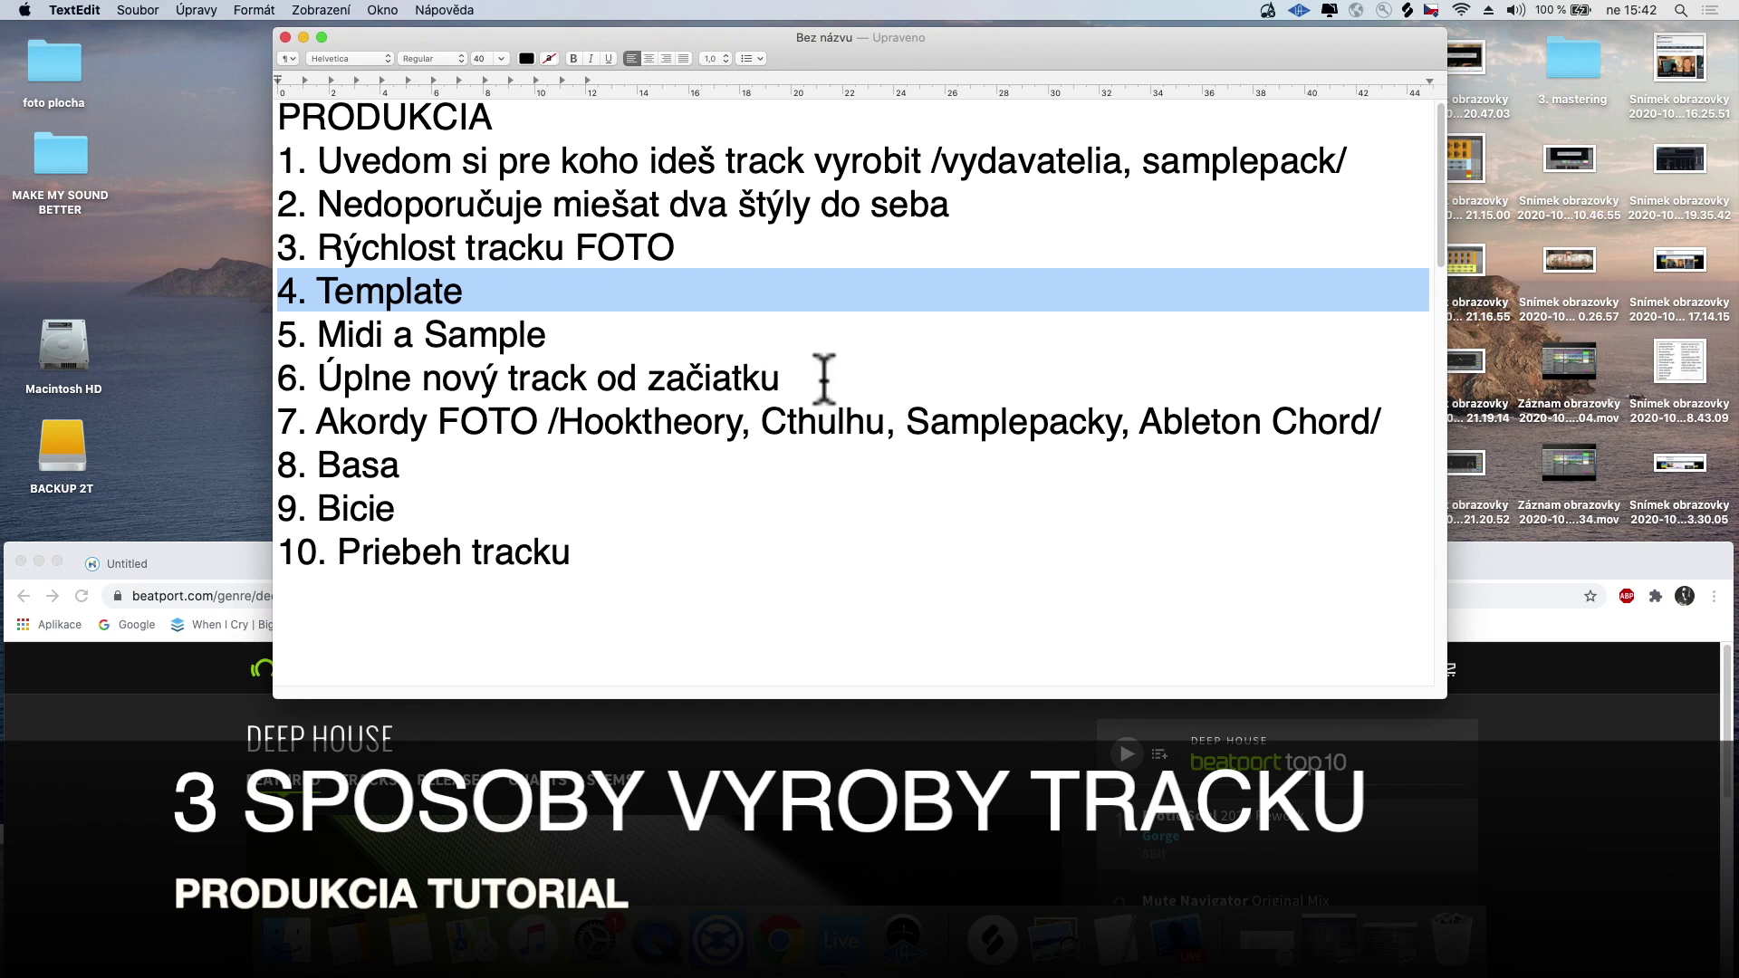
# Step: Review items 4 to 6 of the production notes: Template, Midi a Sample, and Úplne nový track od začiatku
pyautogui.moveTo(280, 291); pyautogui.dragTo(862, 383)
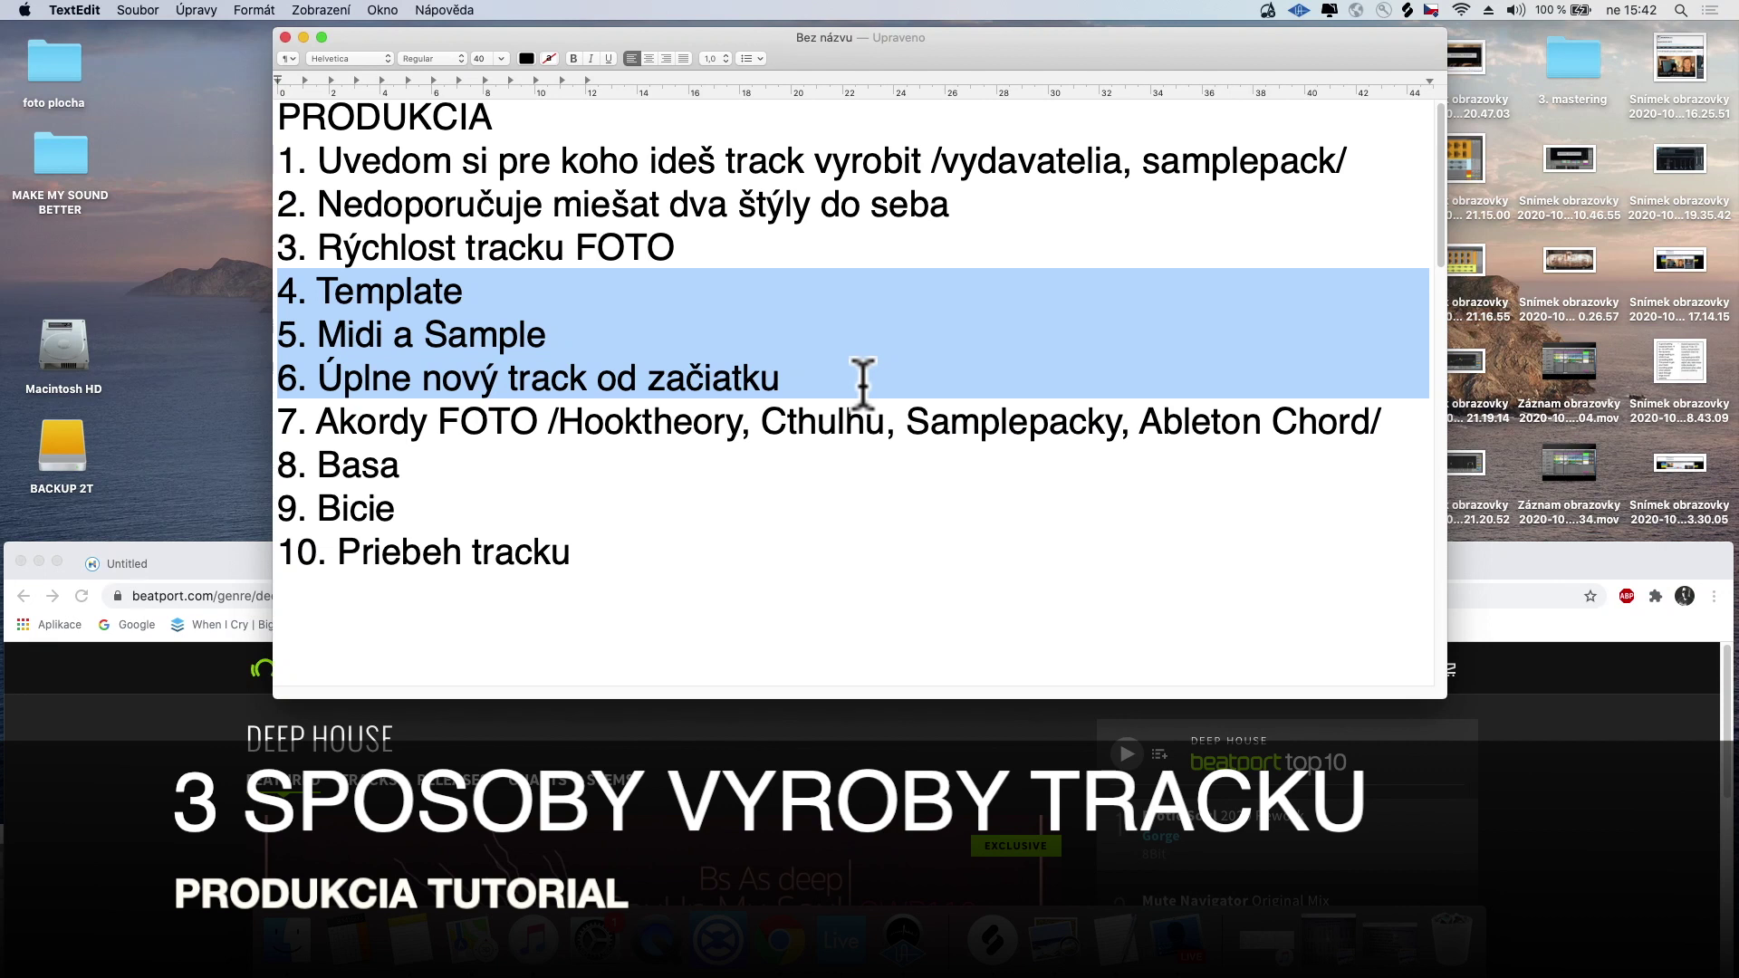
pyautogui.click(490, 291)
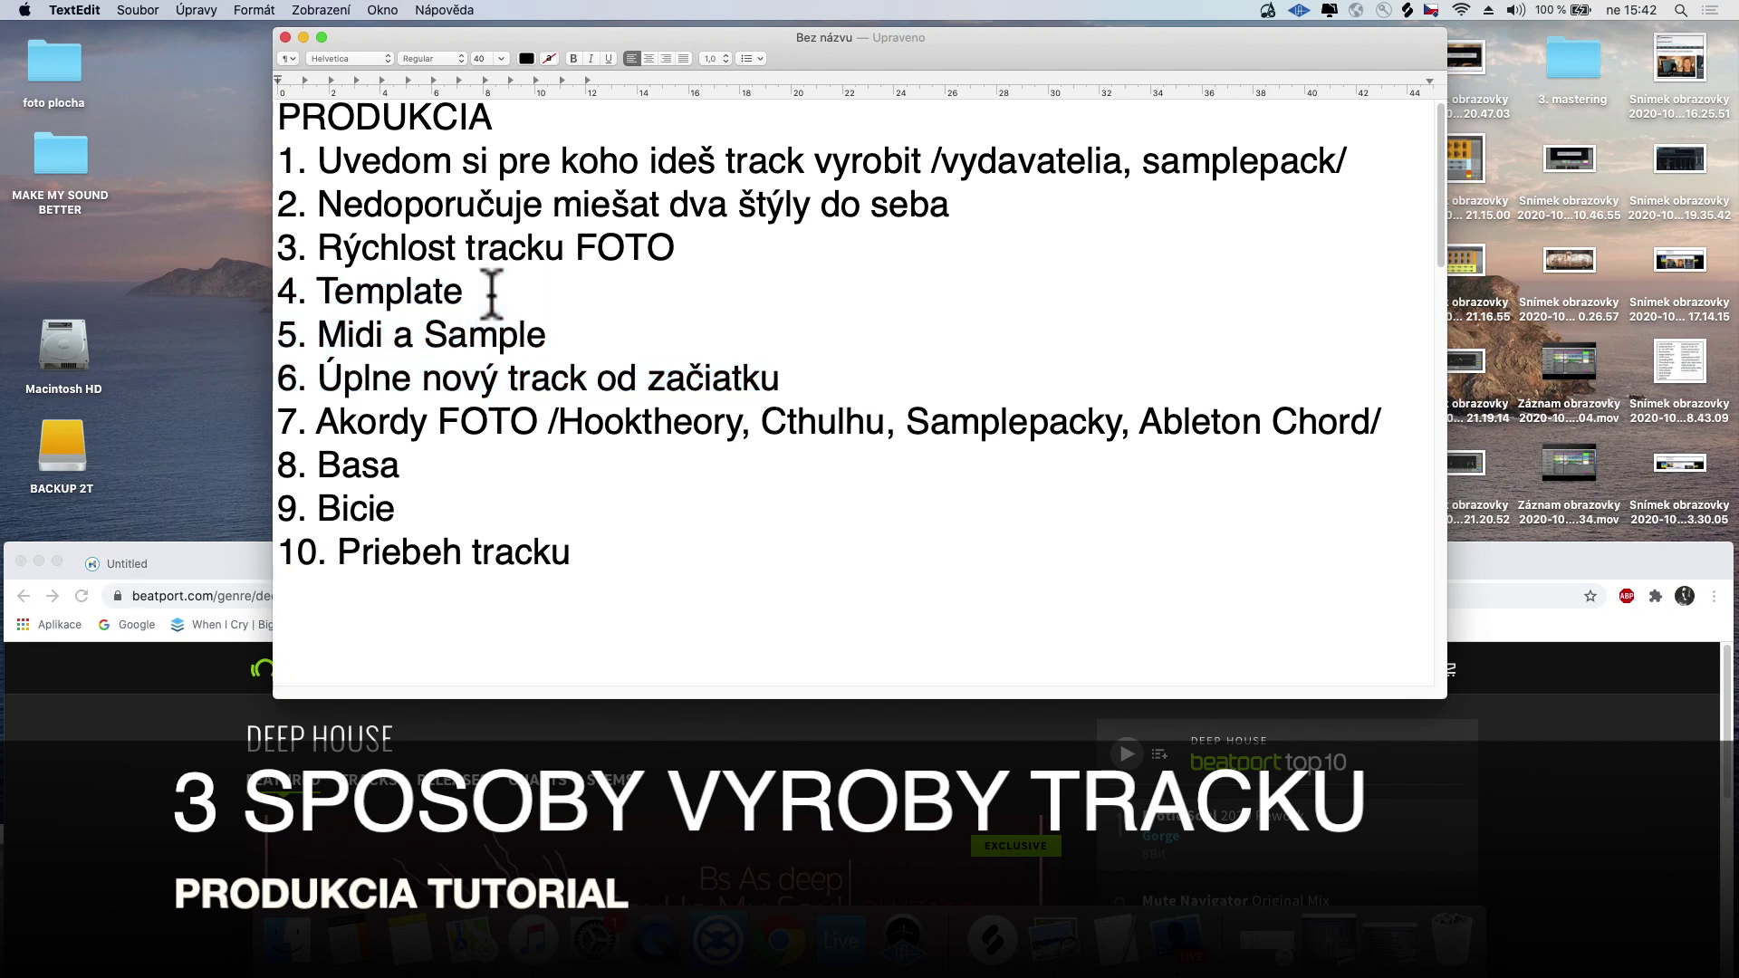
pyautogui.moveTo(490, 291); pyautogui.dragTo(243, 299)
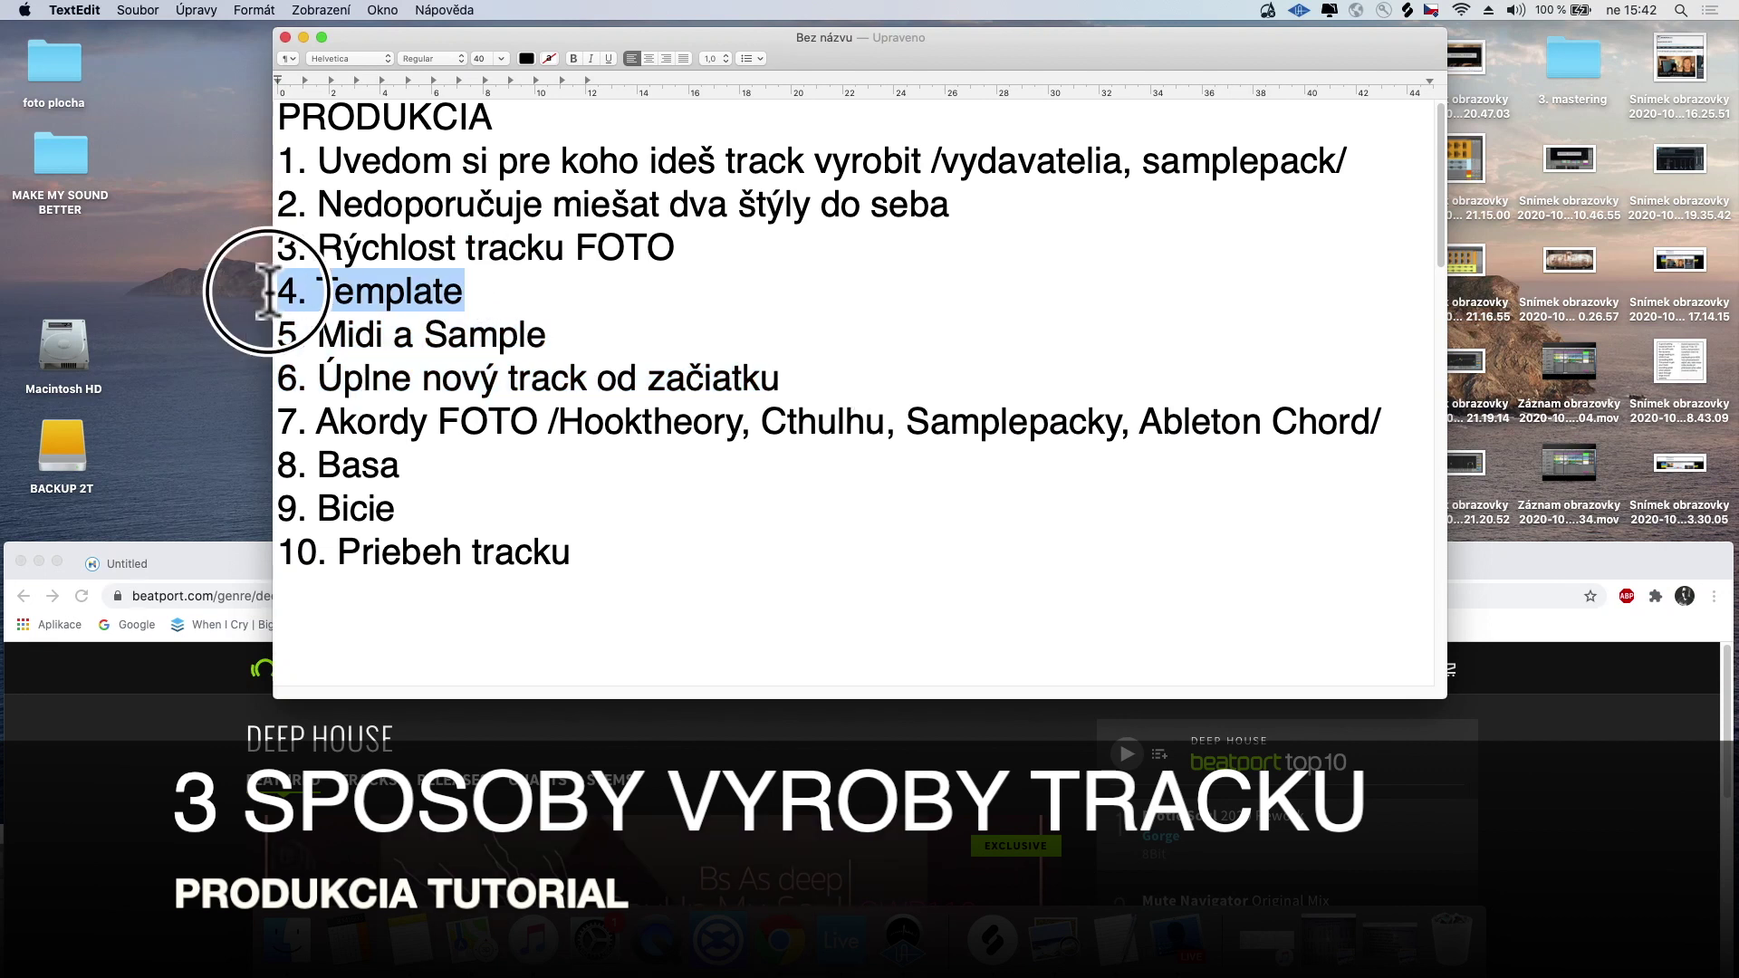
pyautogui.tripleClick(470, 291)
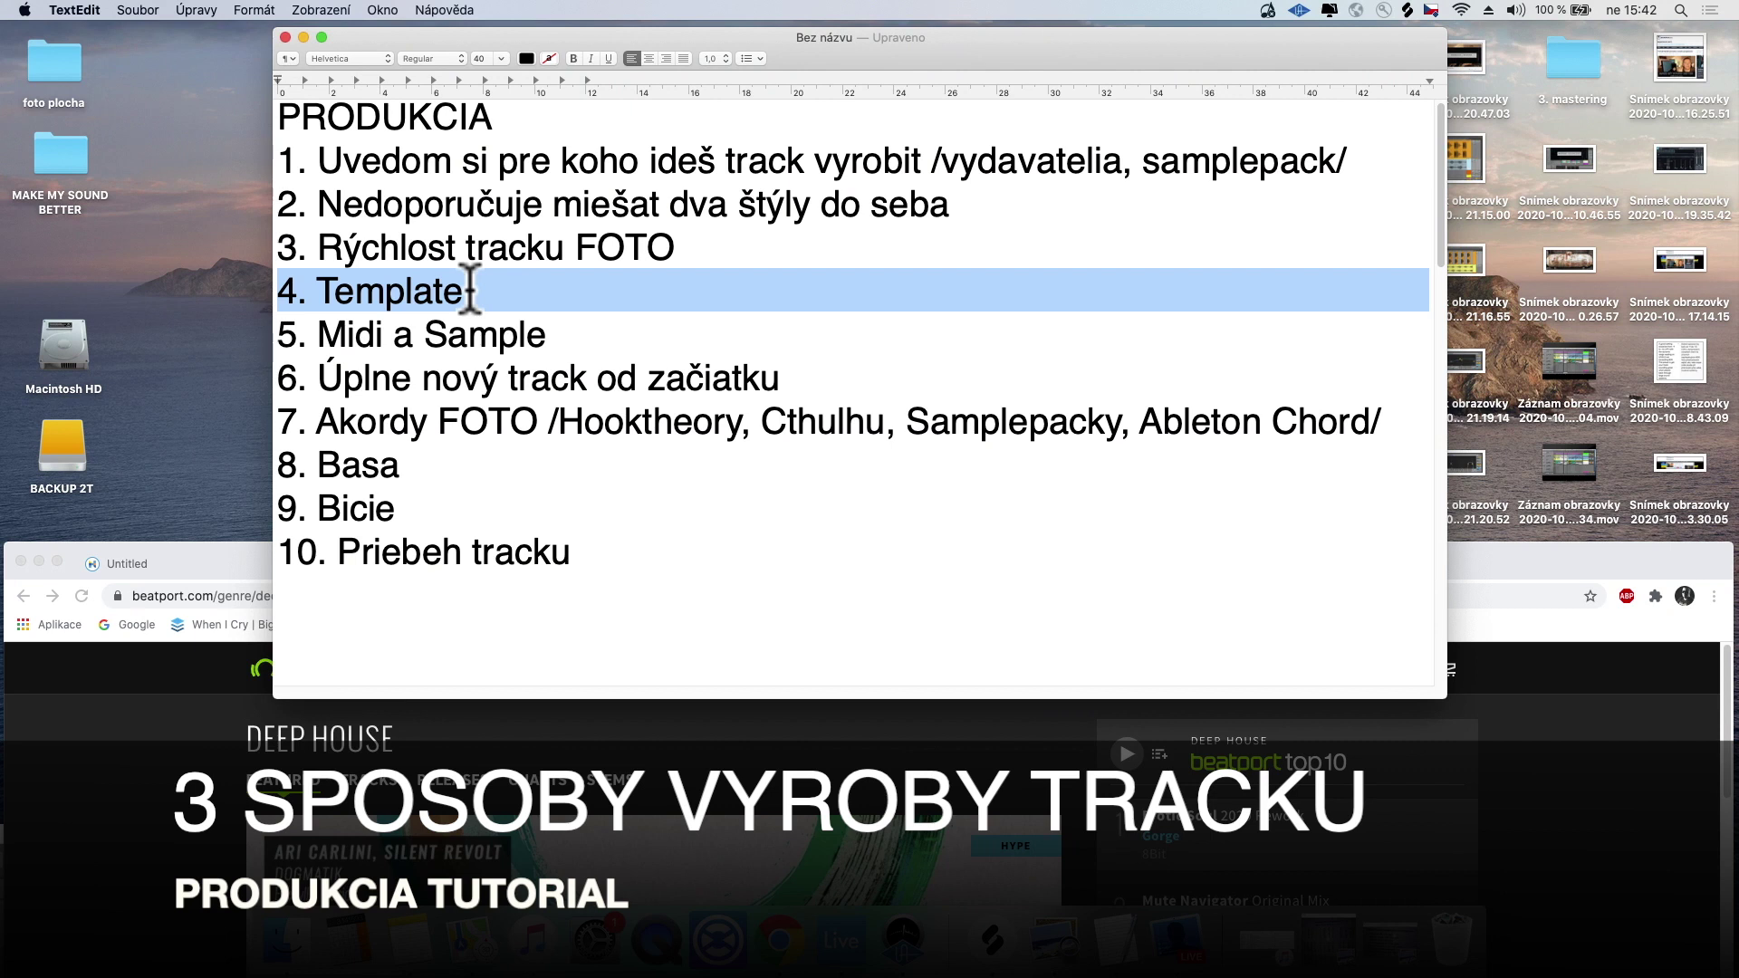
pyautogui.tripleClick(562, 334)
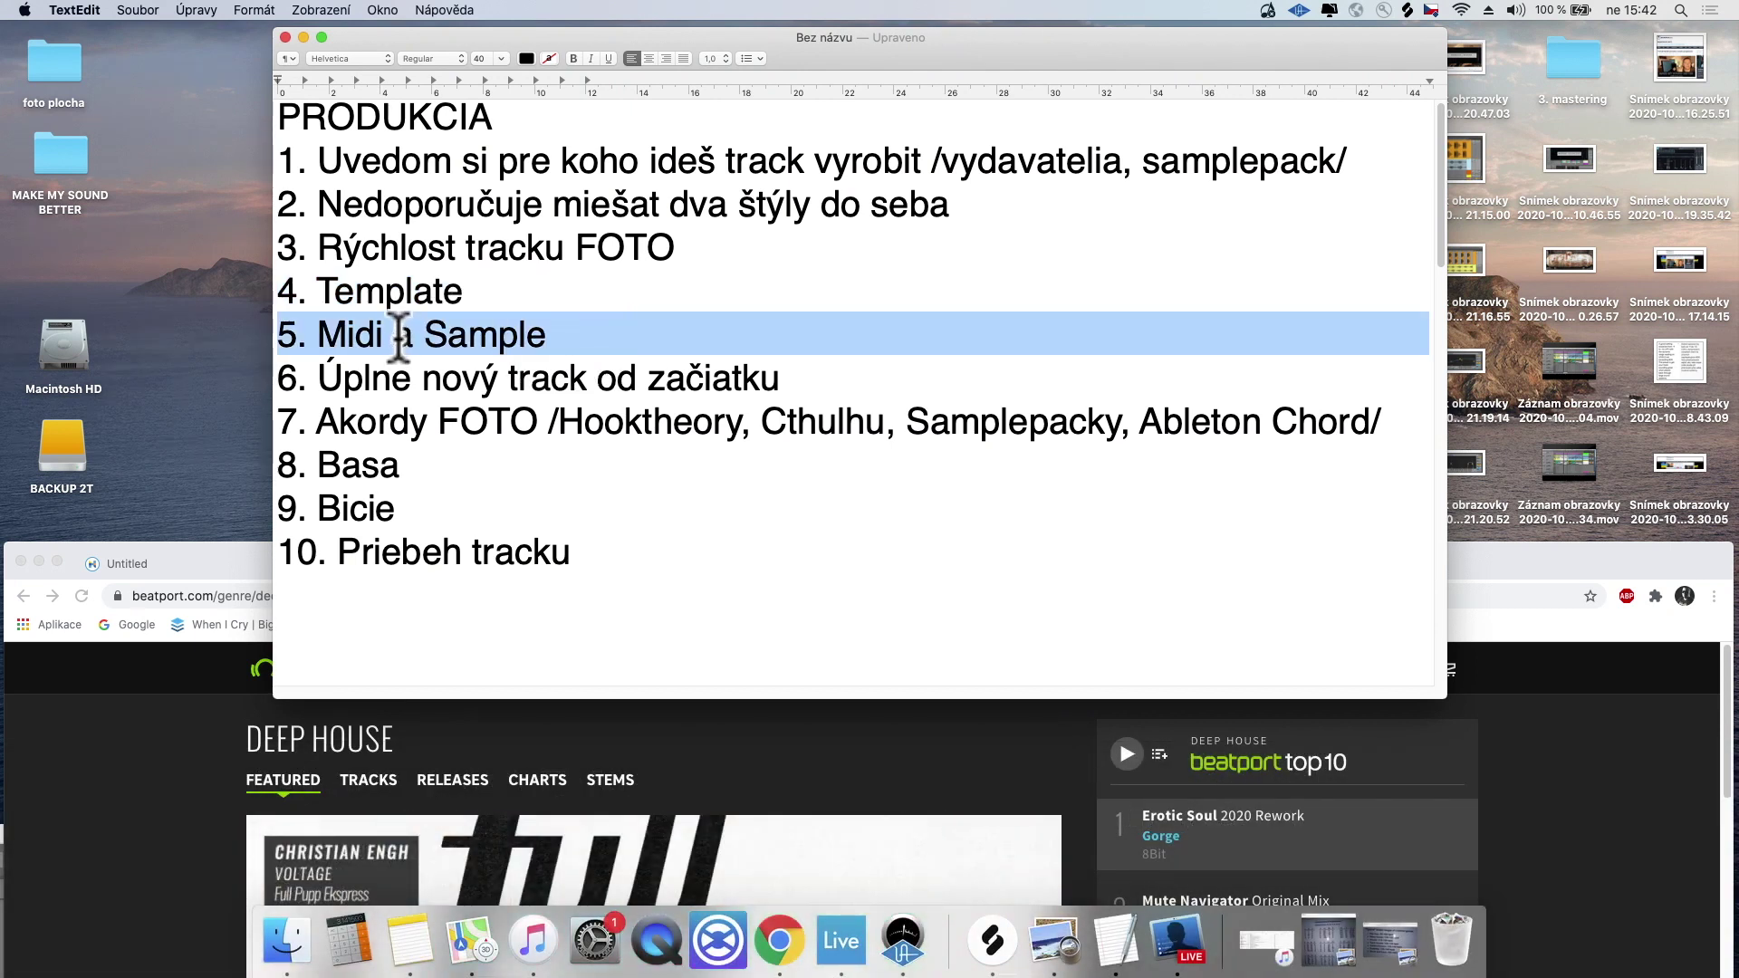
pyautogui.click(602, 334)
pyautogui.click(348, 337)
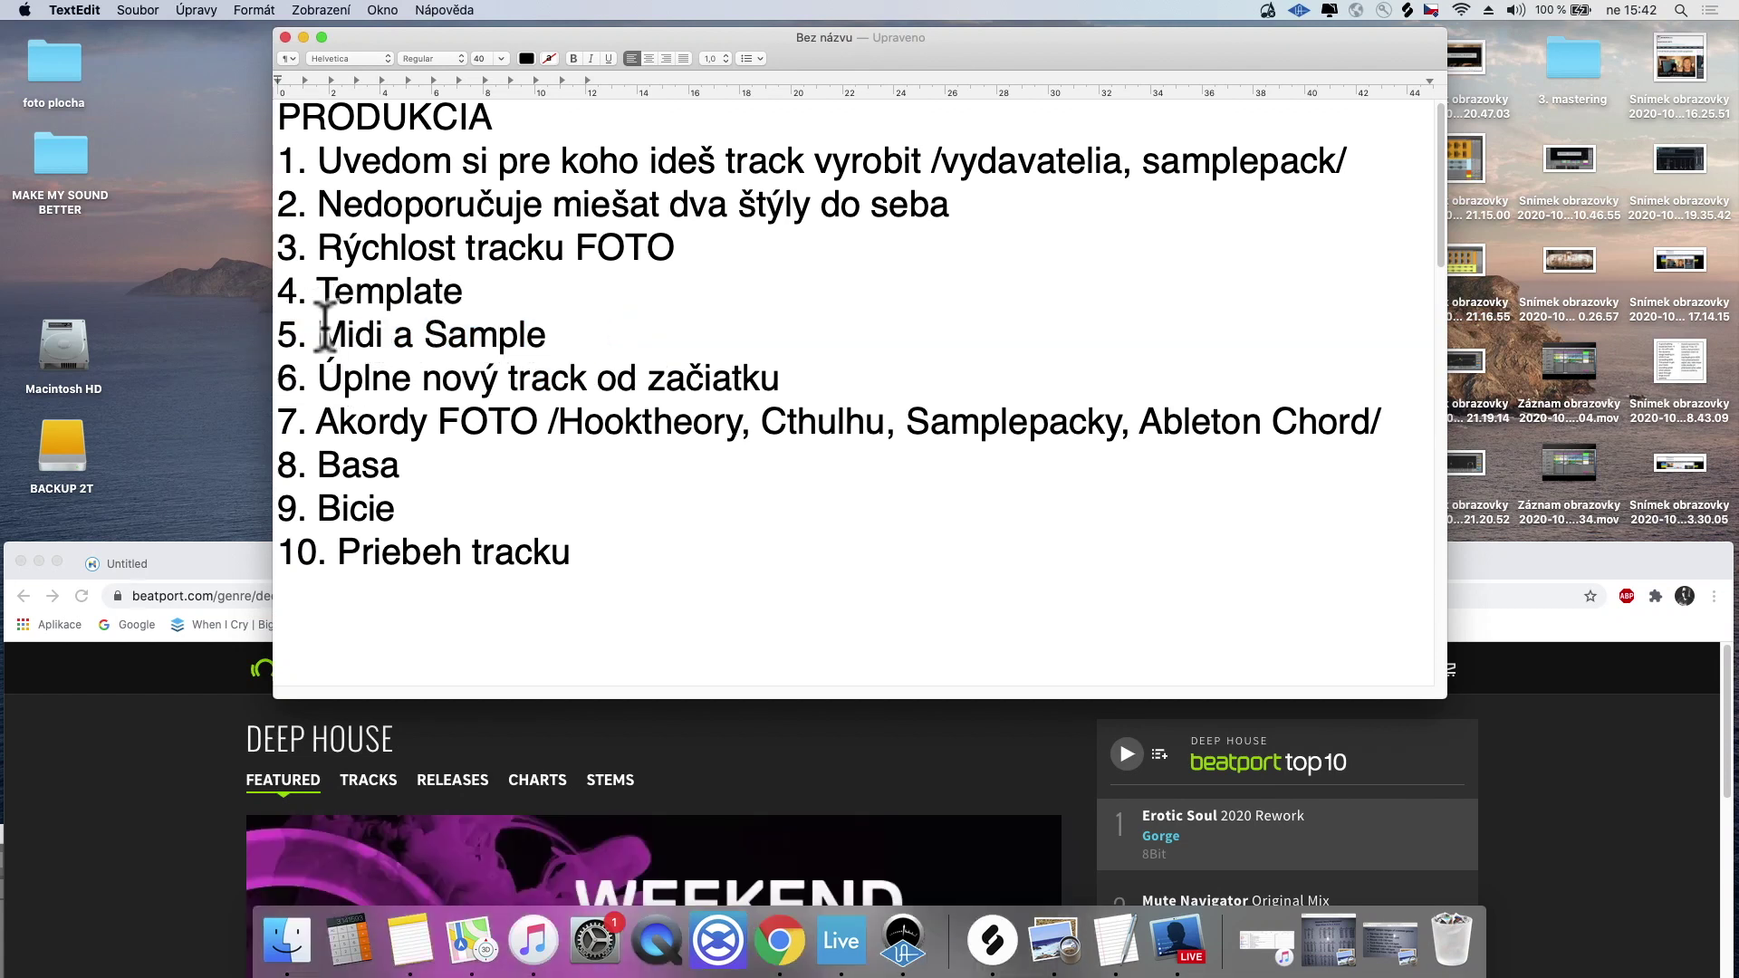
pyautogui.tripleClick(662, 334)
pyautogui.click(551, 378)
pyautogui.moveTo(308, 376); pyautogui.dragTo(958, 356)
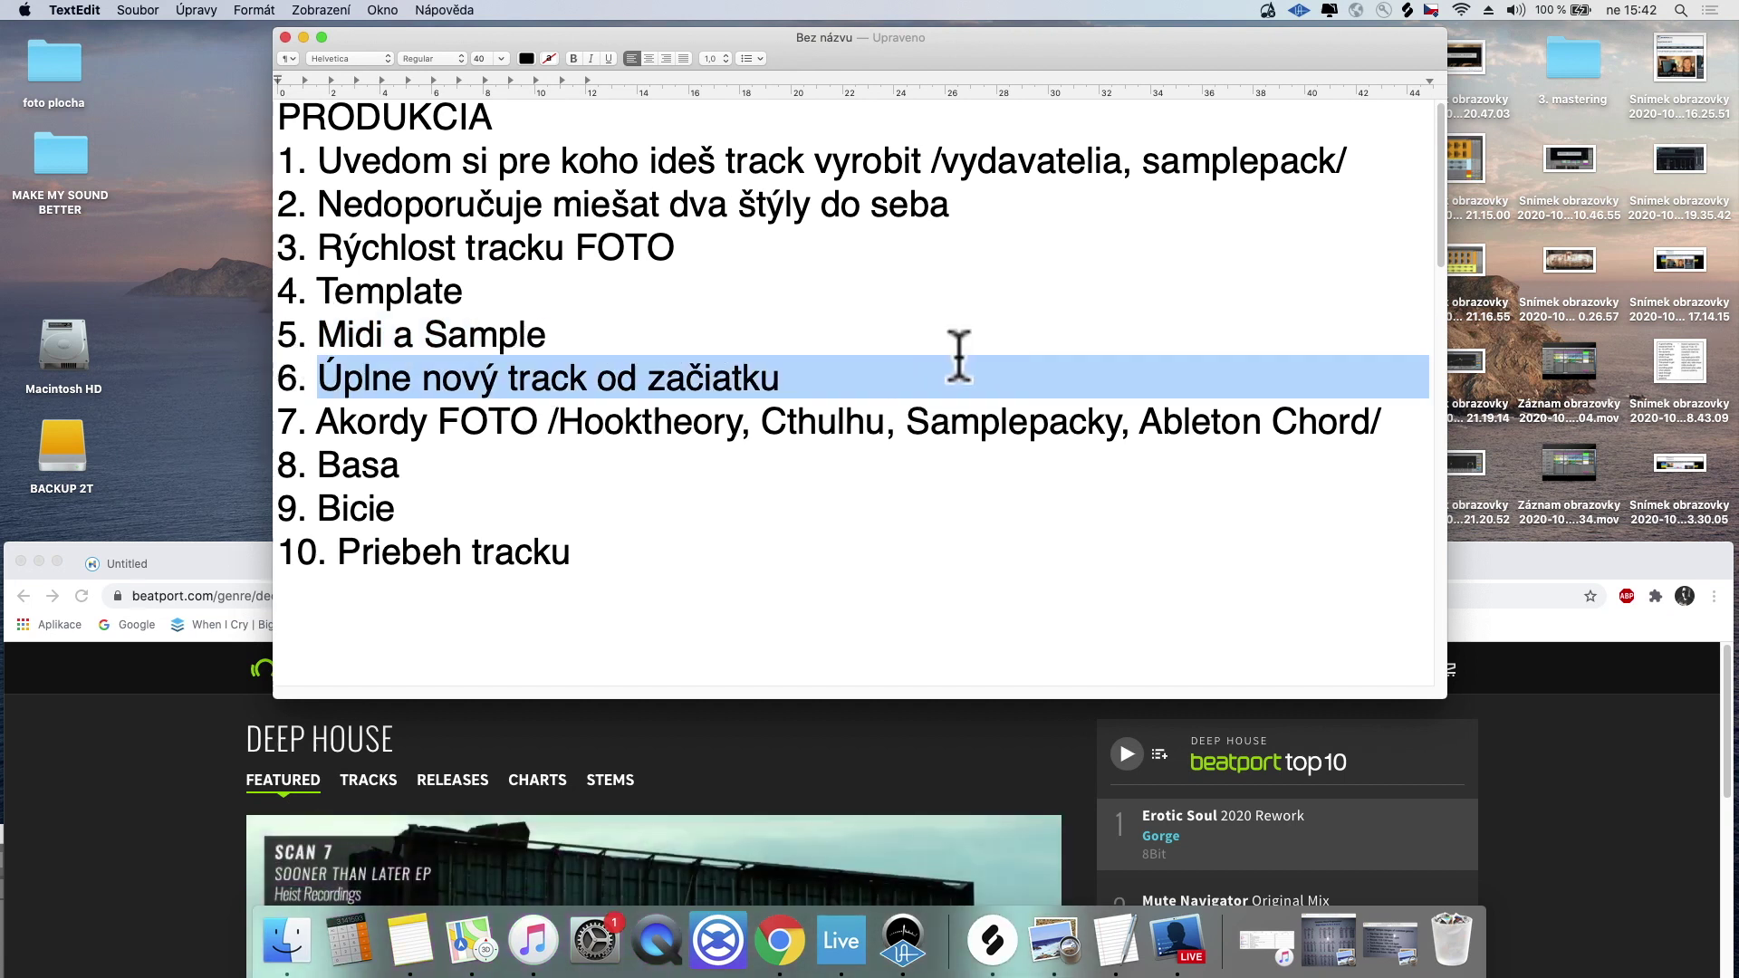
pyautogui.click(389, 289)
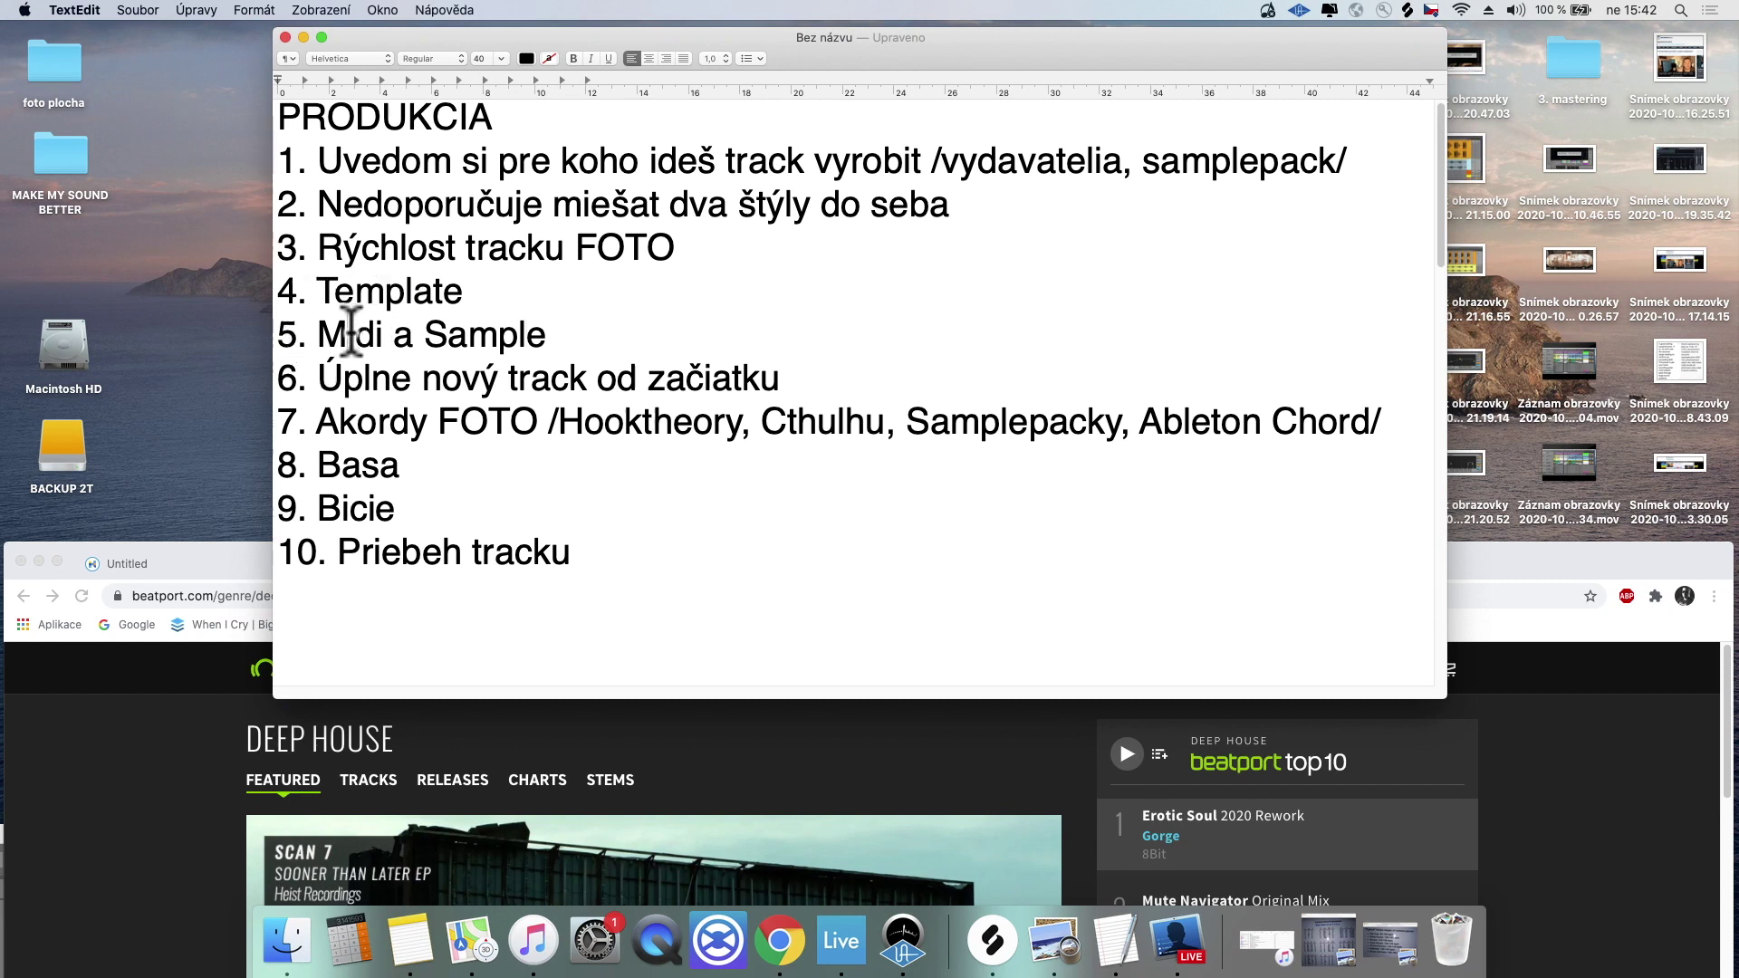
pyautogui.moveTo(853, 375); pyautogui.dragTo(298, 377)
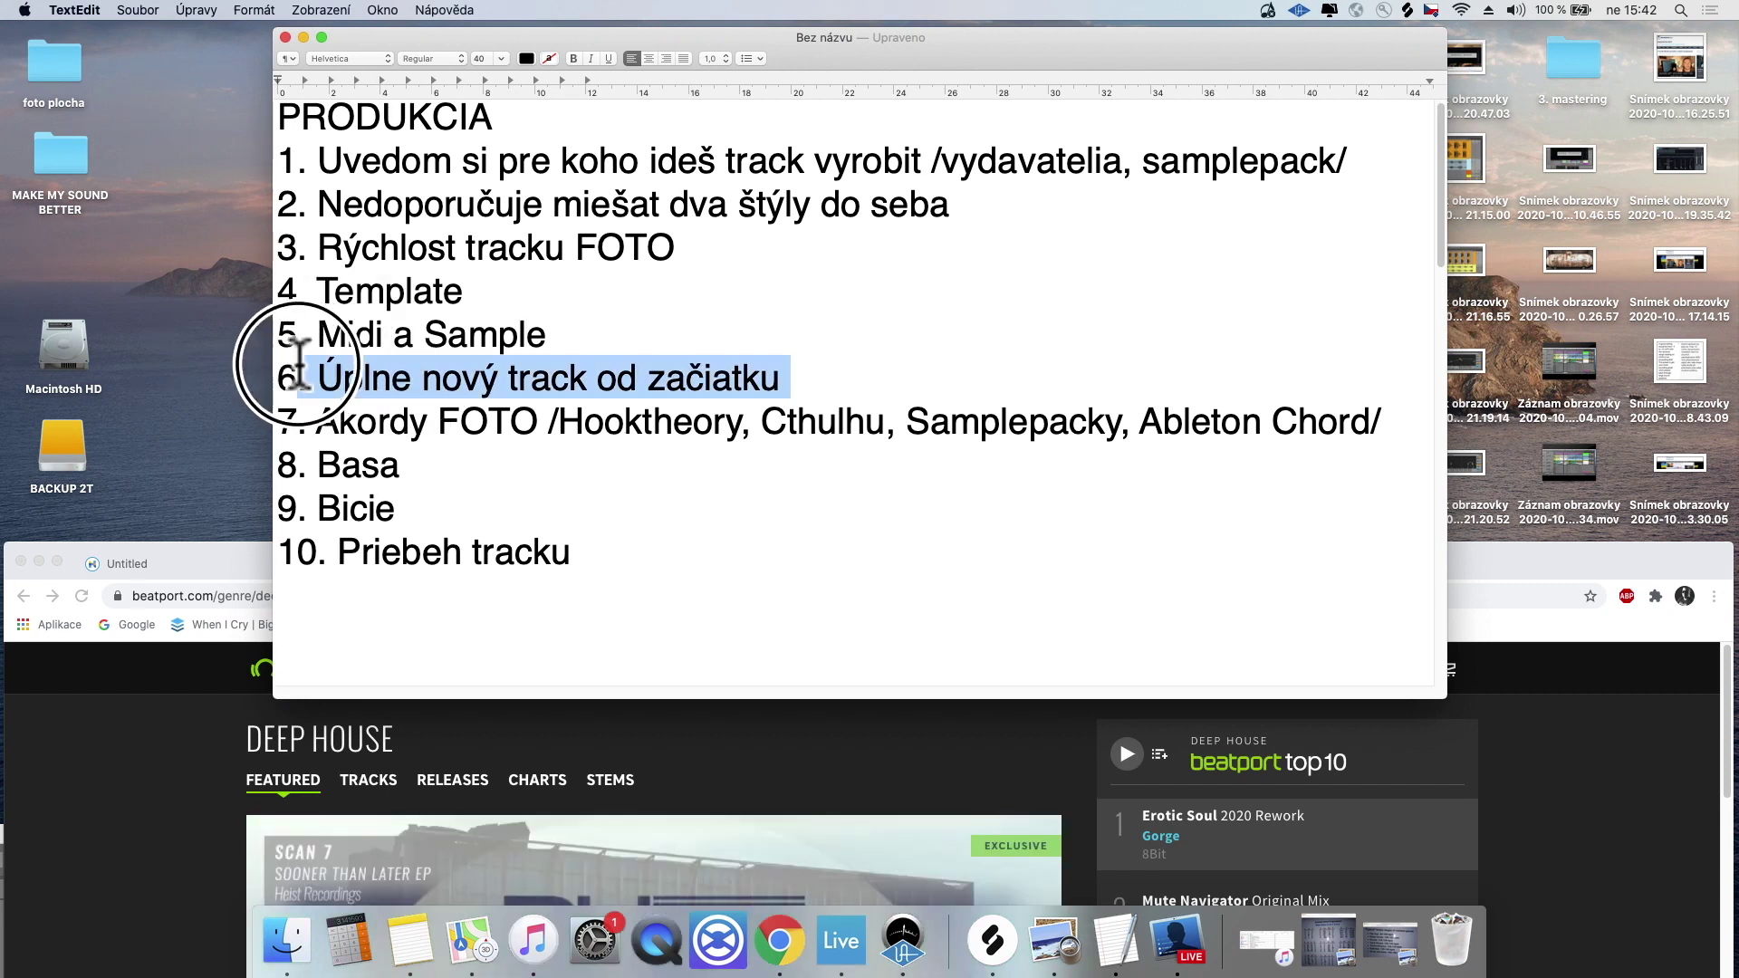
pyautogui.click(433, 290)
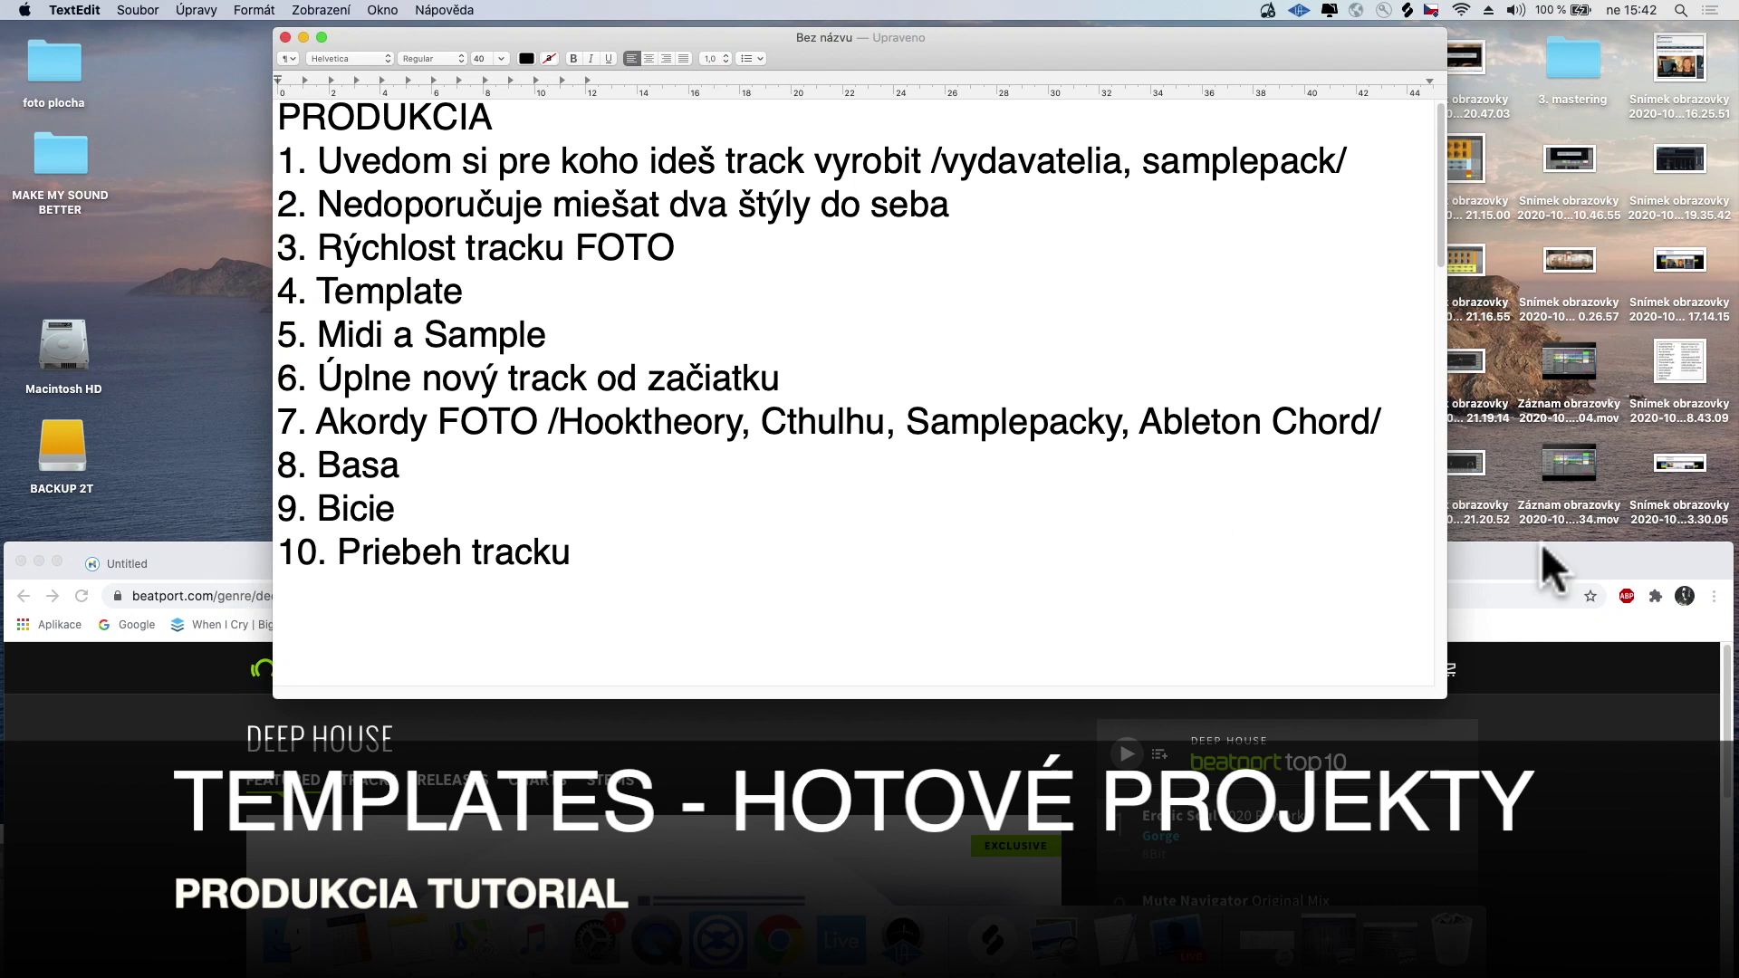
# Step: Switch to Ableton Live and listen to the More Than Me project from its first and second Drop sections
pyautogui.click(841, 941)
pyautogui.moveTo(981, 832); pyautogui.dragTo(1133, 11)
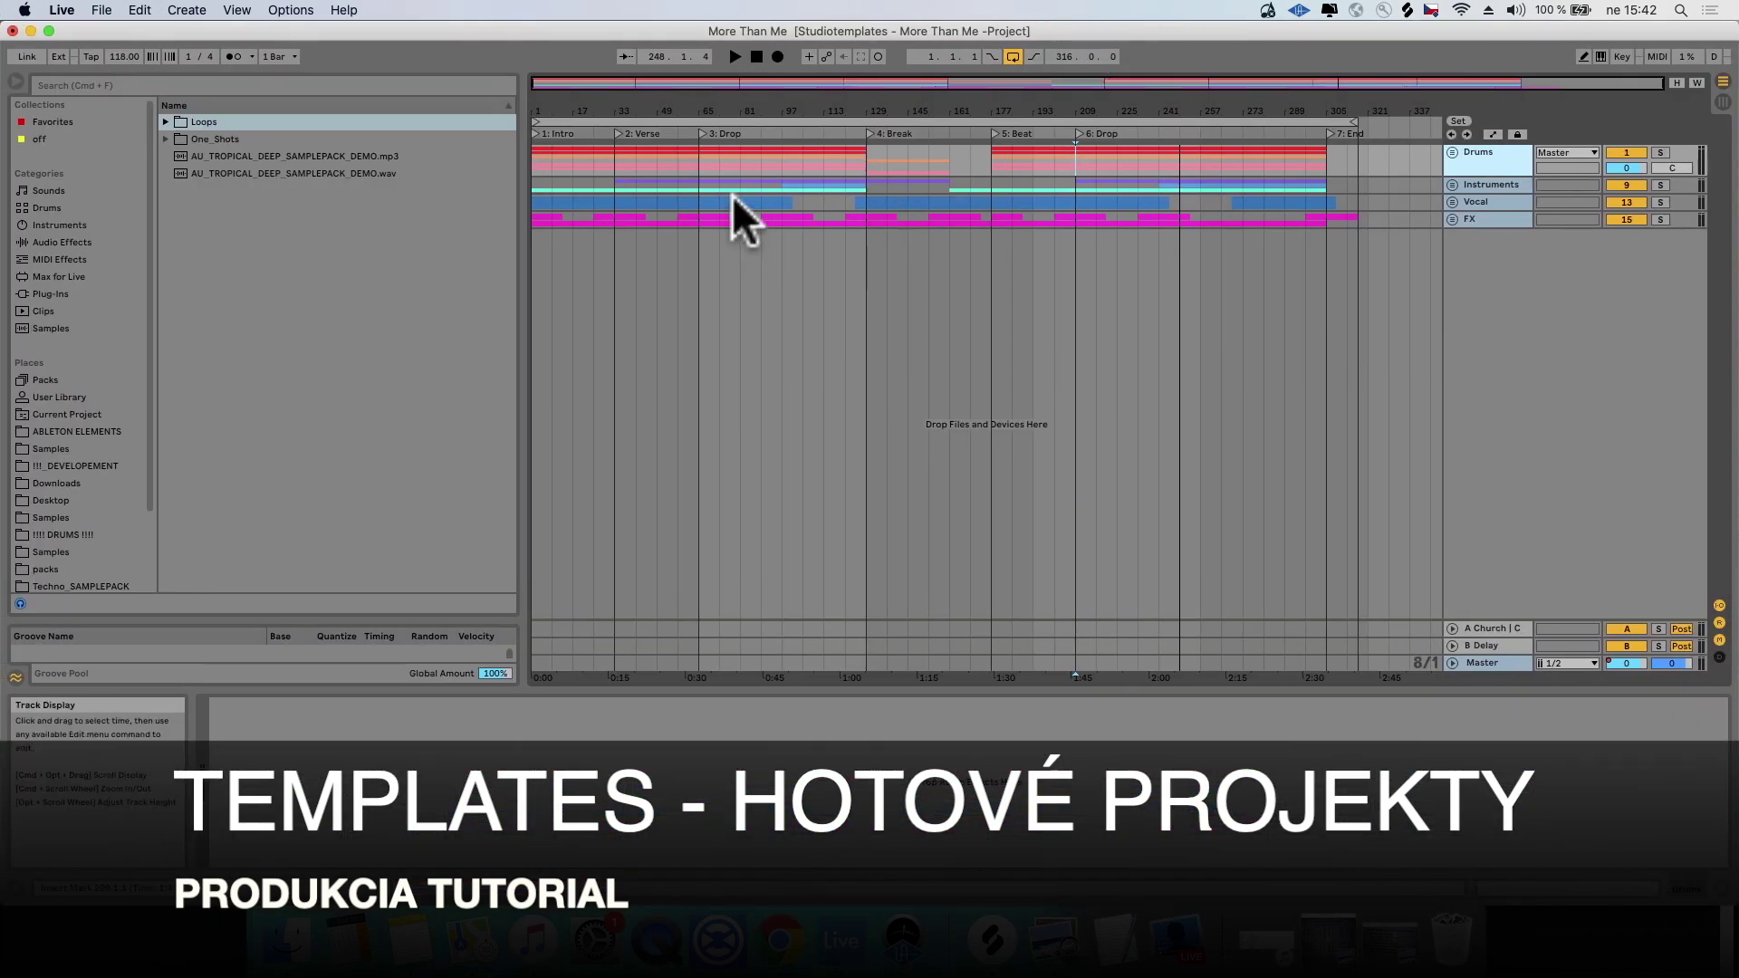
pyautogui.click(707, 170)
pyautogui.press('space')
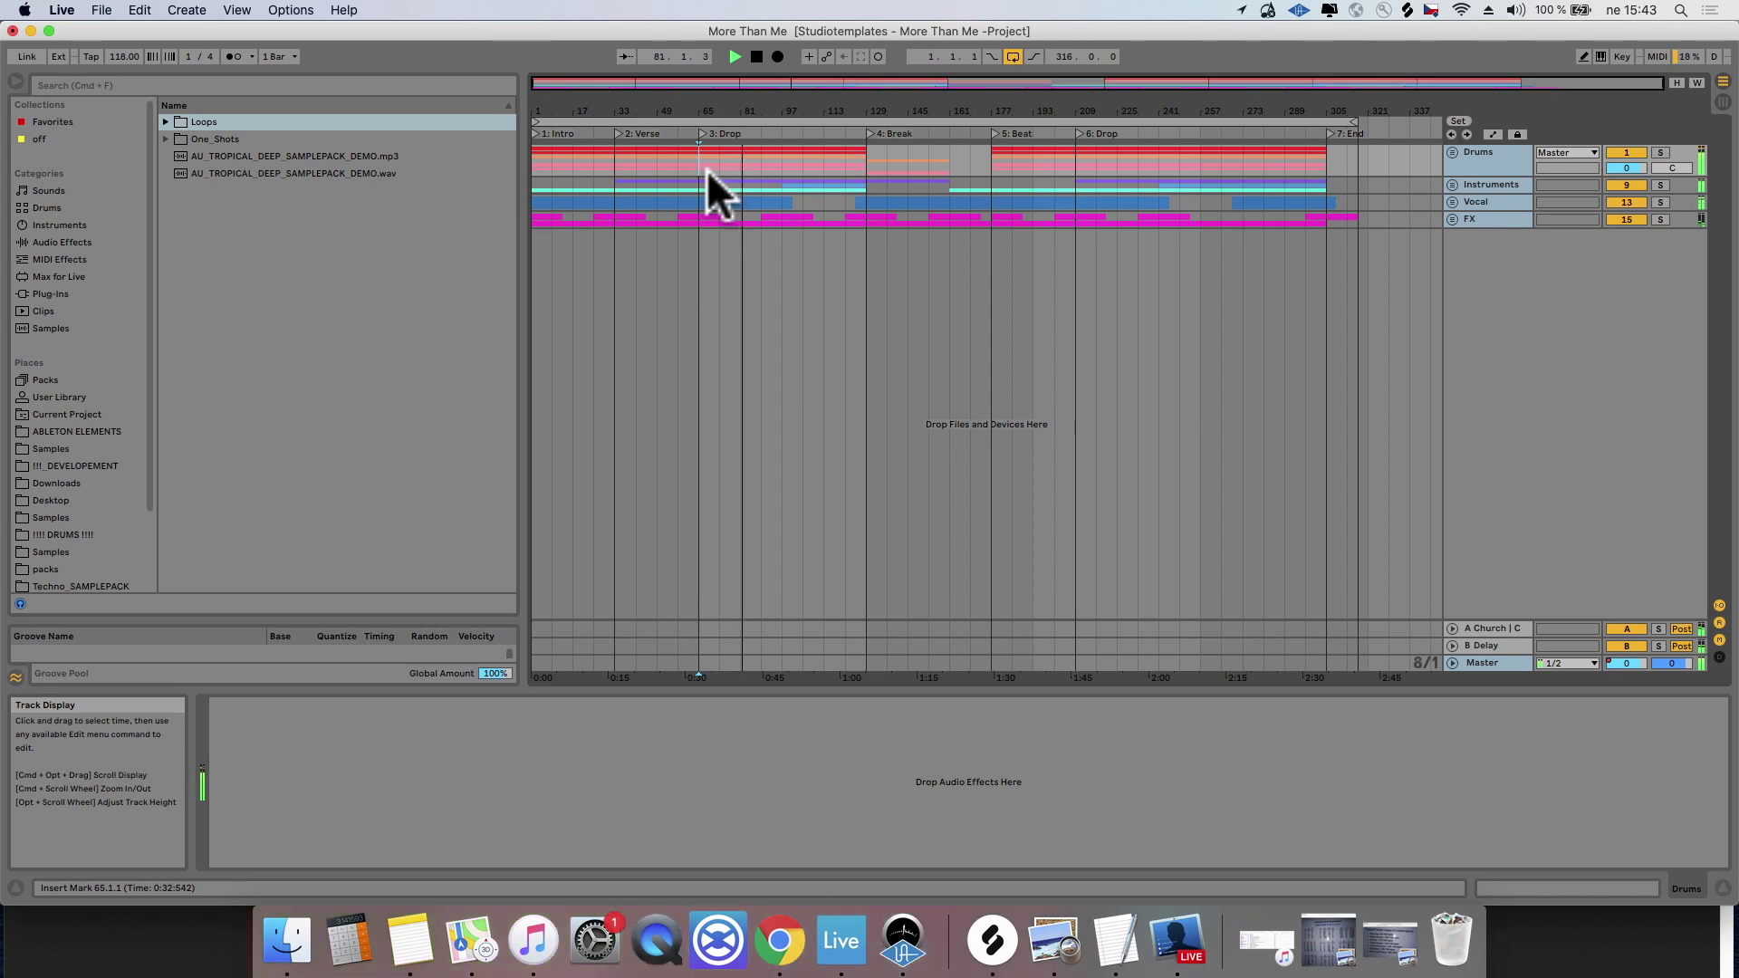
pyautogui.press('space')
pyautogui.click(1187, 174)
pyautogui.press('space')
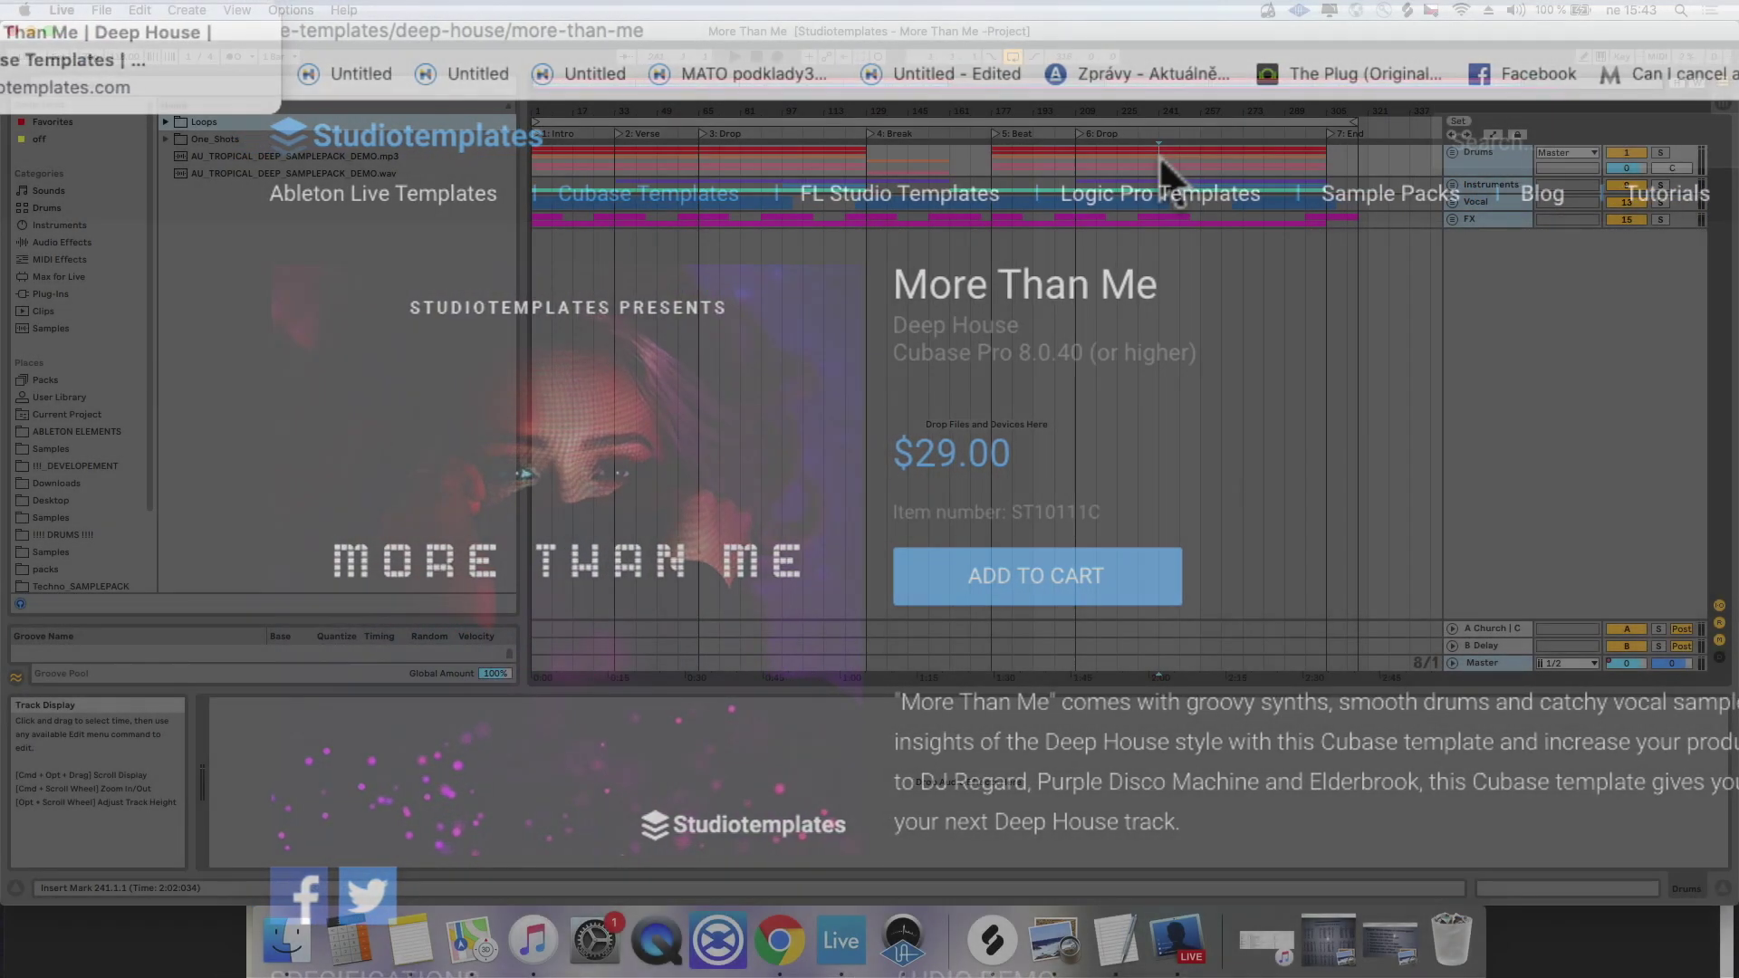
pyautogui.click(1139, 149)
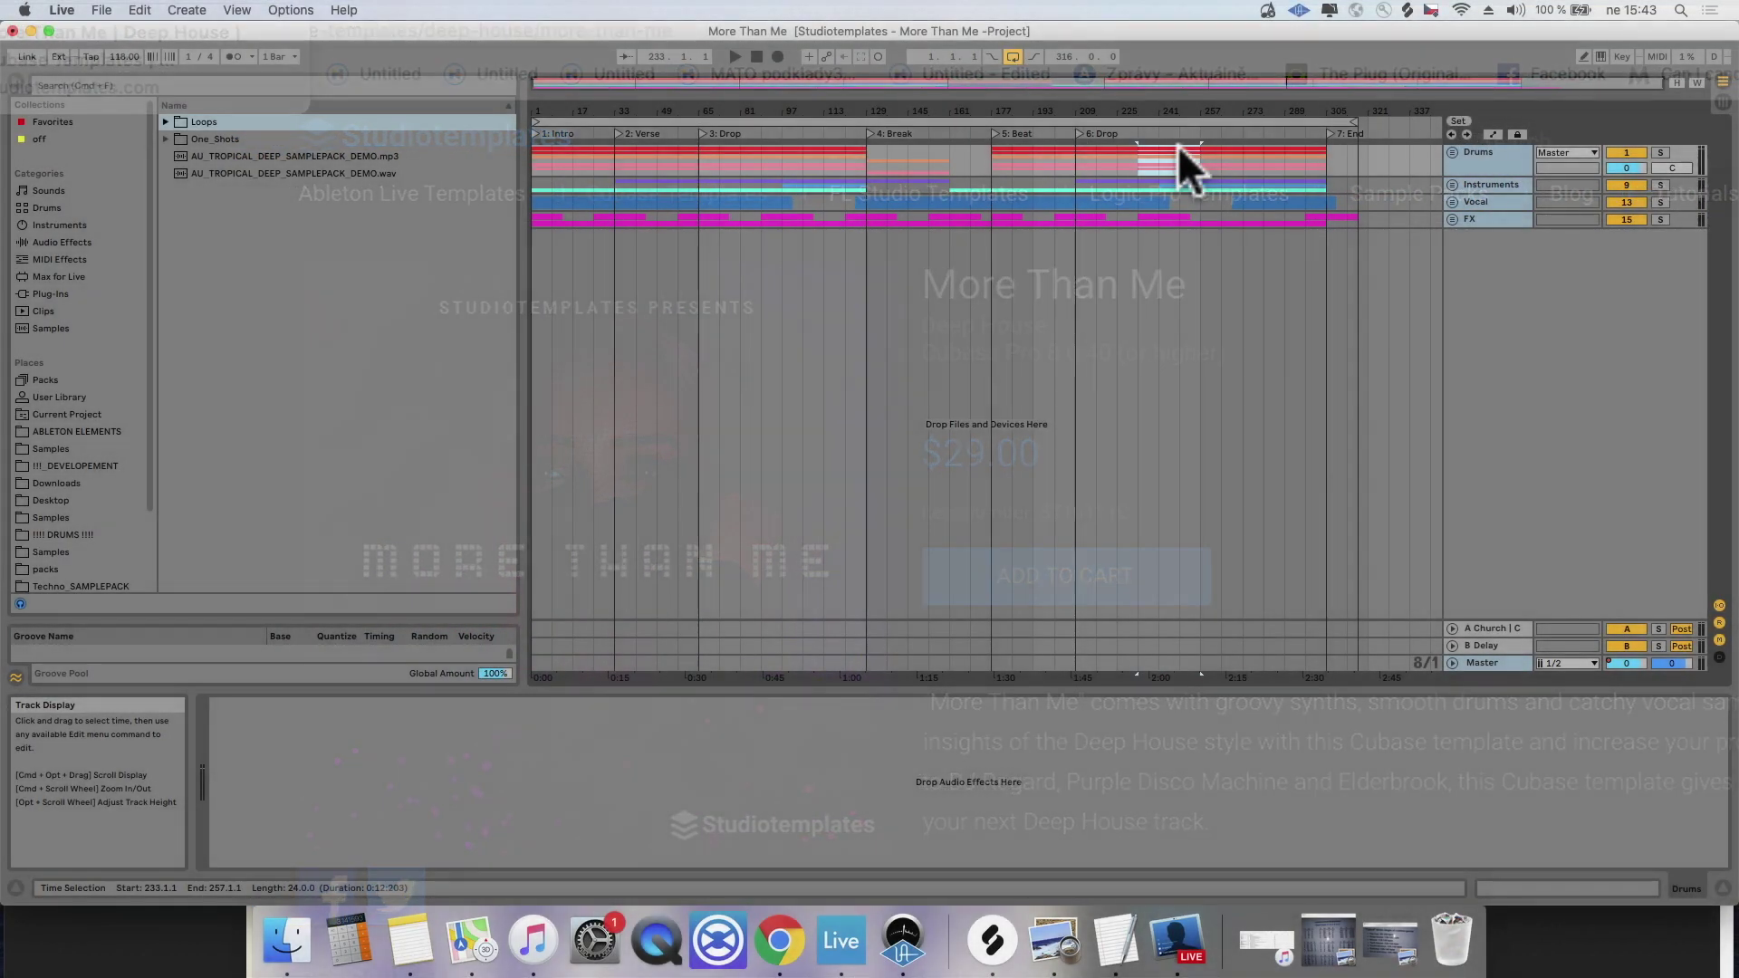
pyautogui.click(1178, 161)
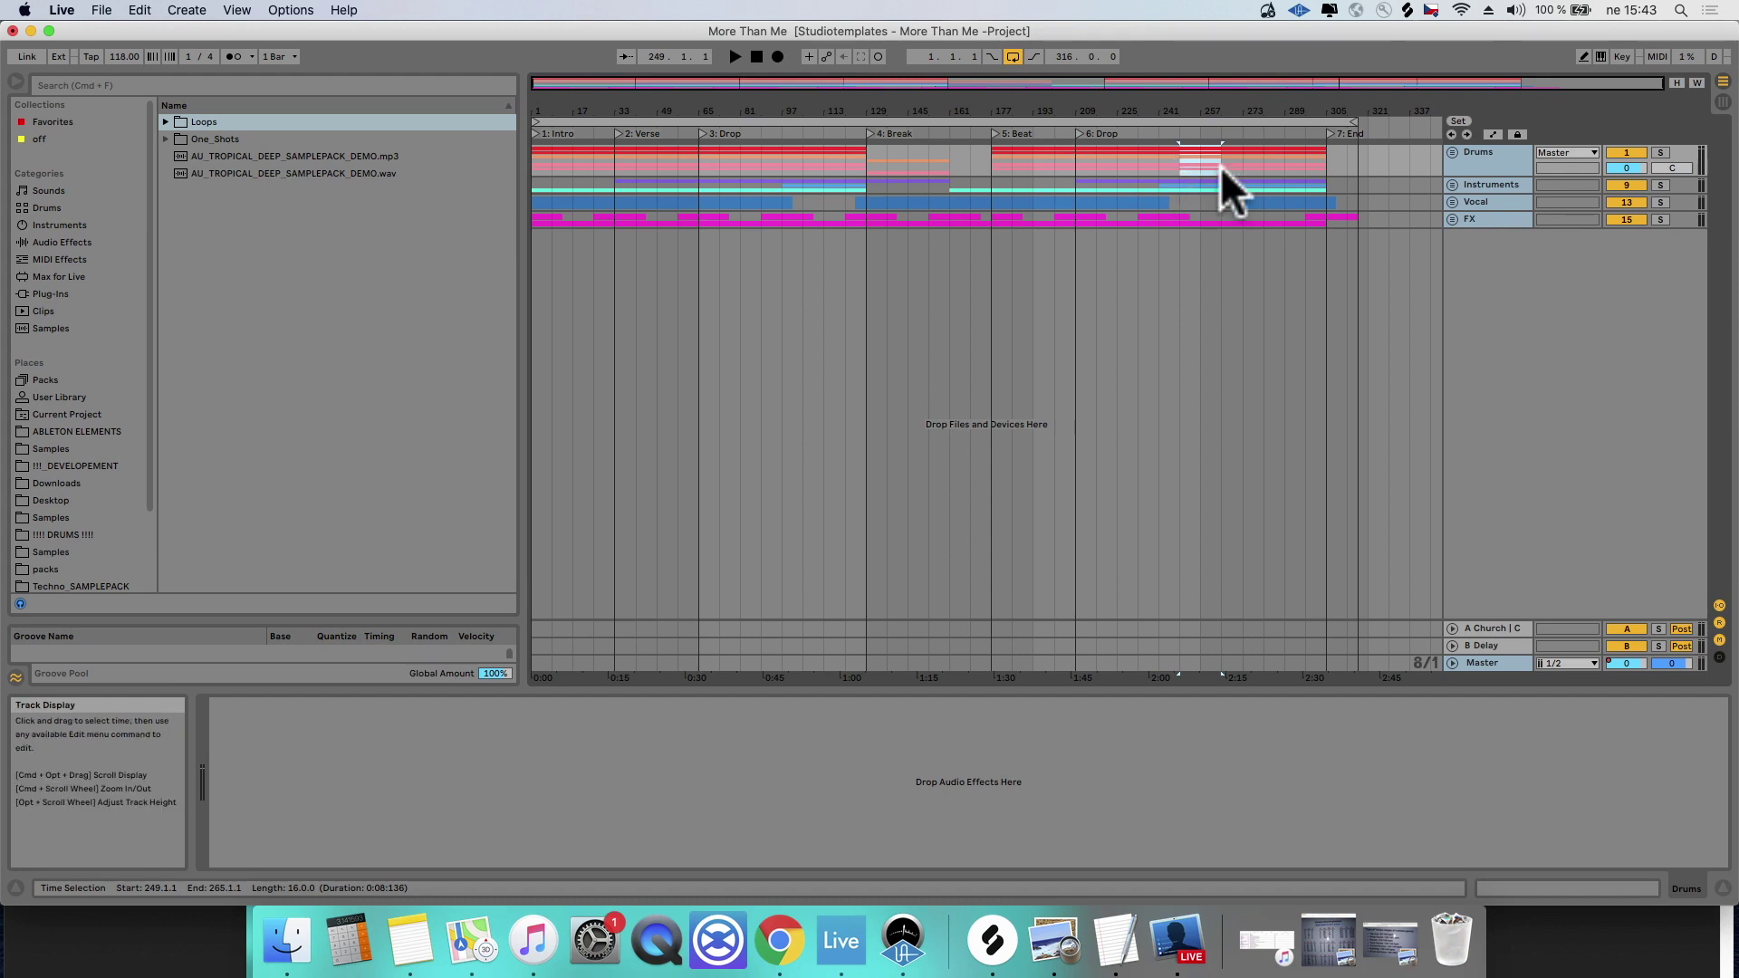
pyautogui.click(1498, 153)
pyautogui.click(1467, 186)
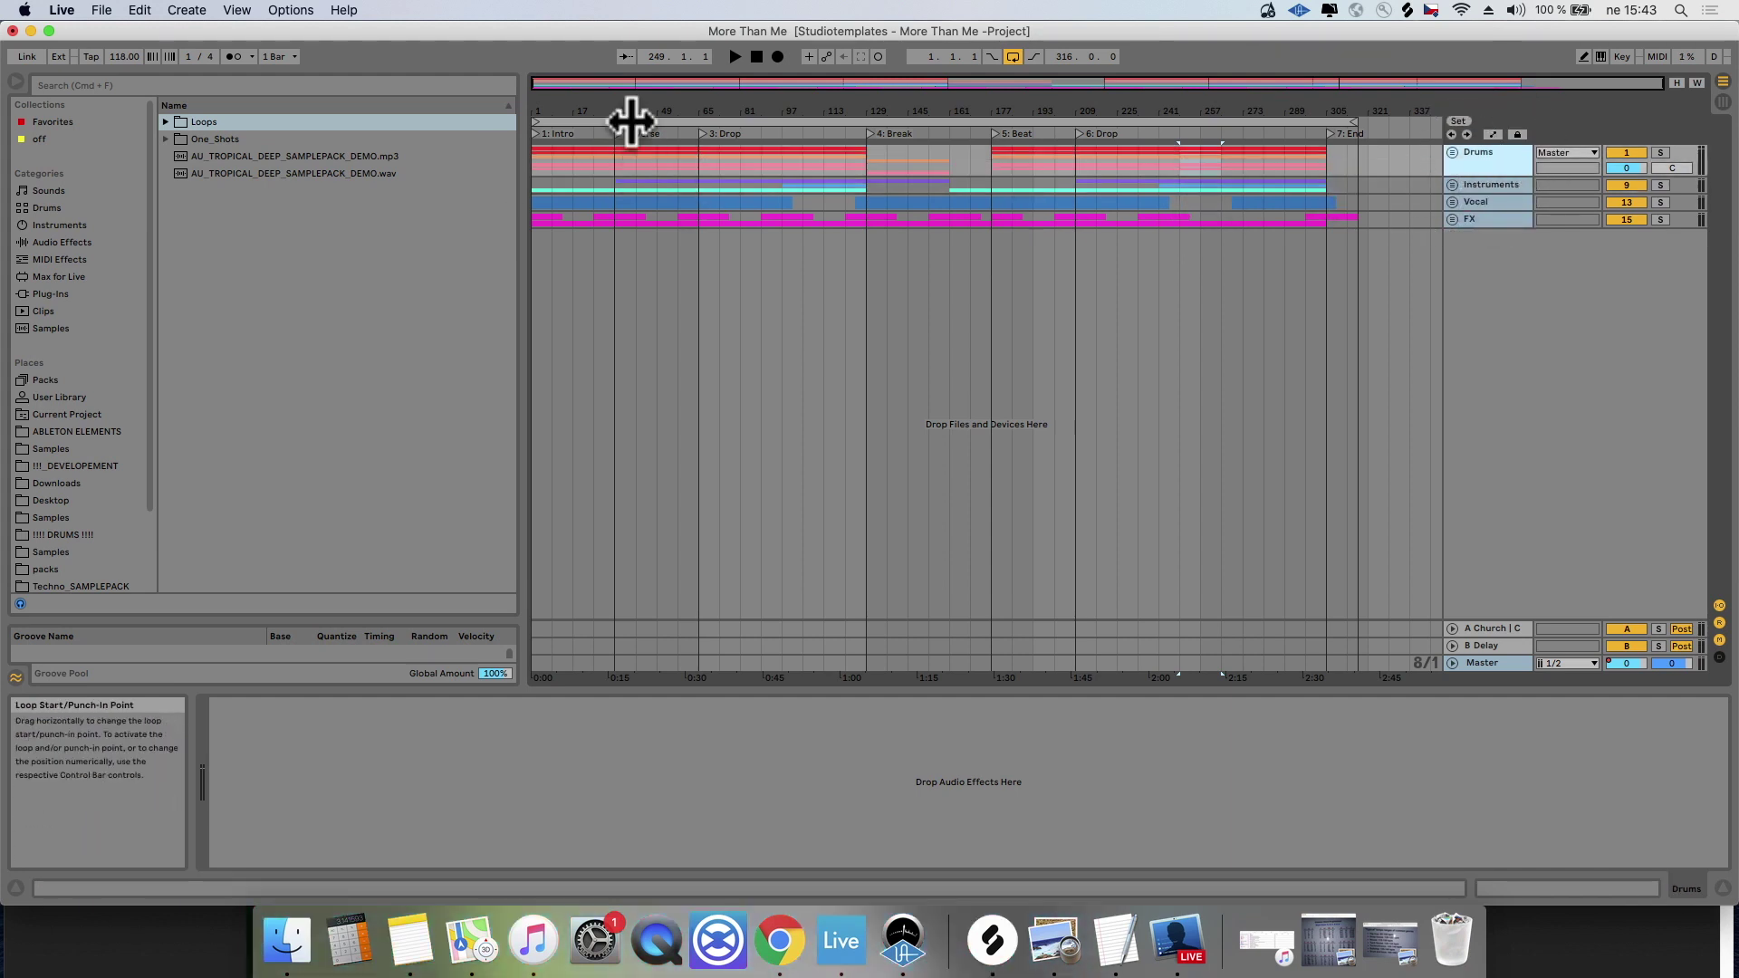
# Step: View the tracks inside the Drums group, fold it again, and expand the Instruments, Vocal and FX groups
pyautogui.click(1481, 156)
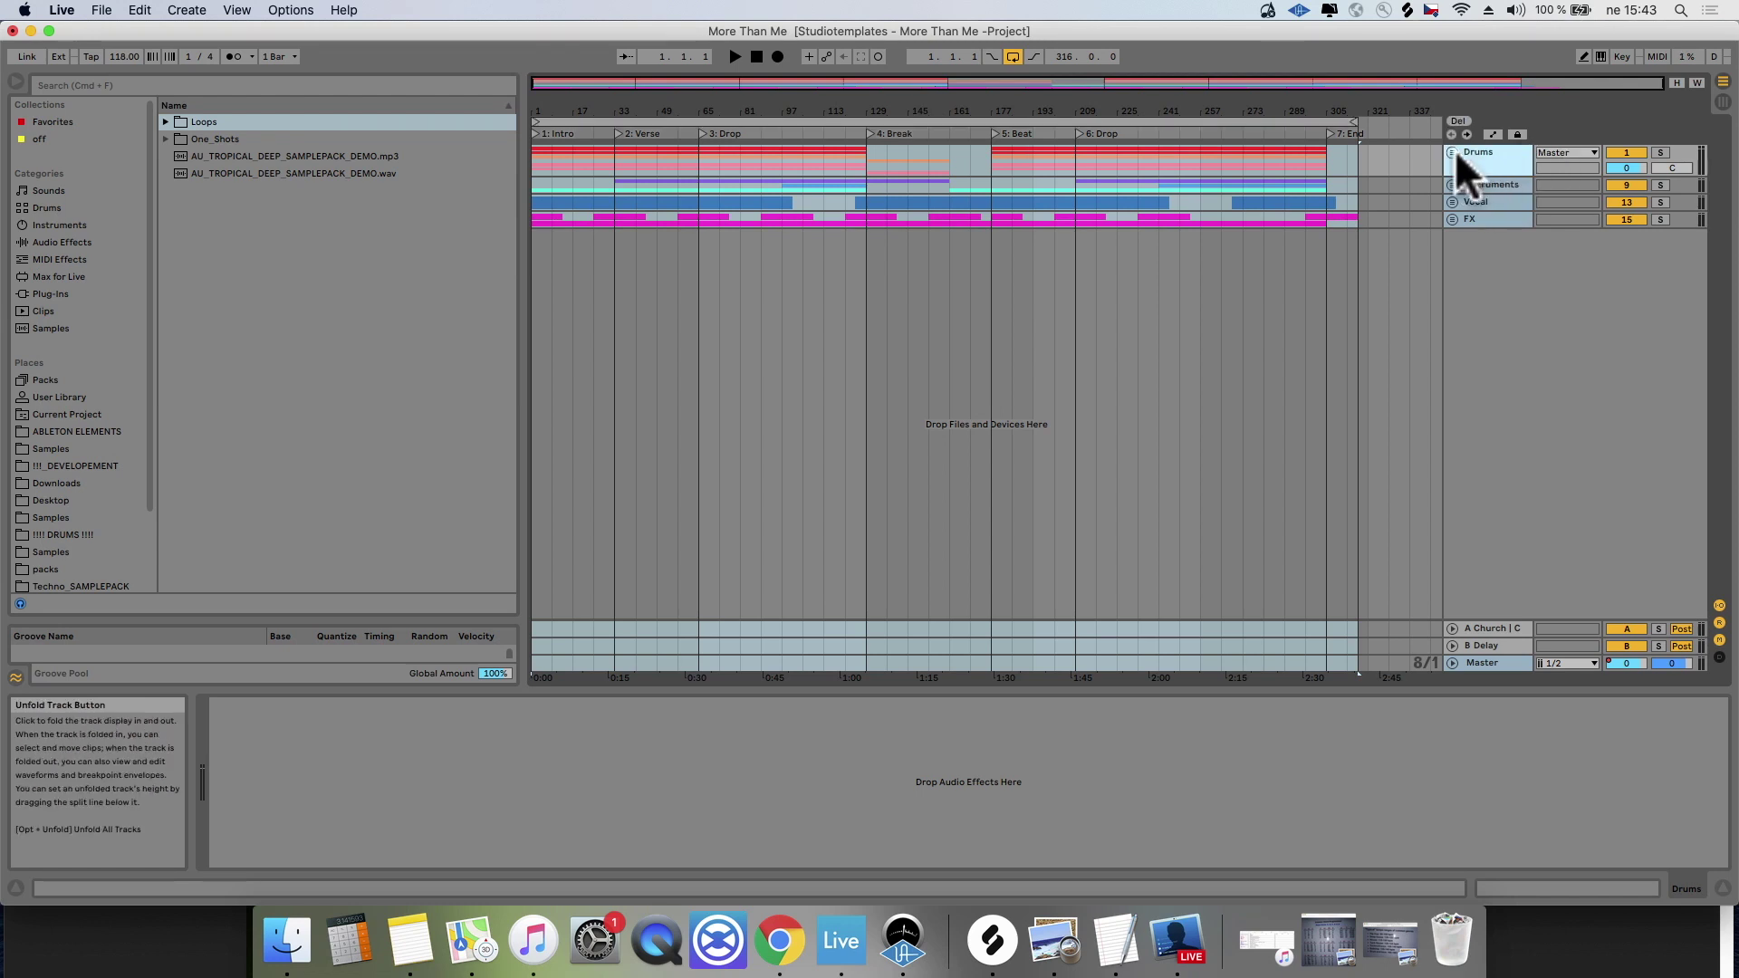
pyautogui.click(1453, 153)
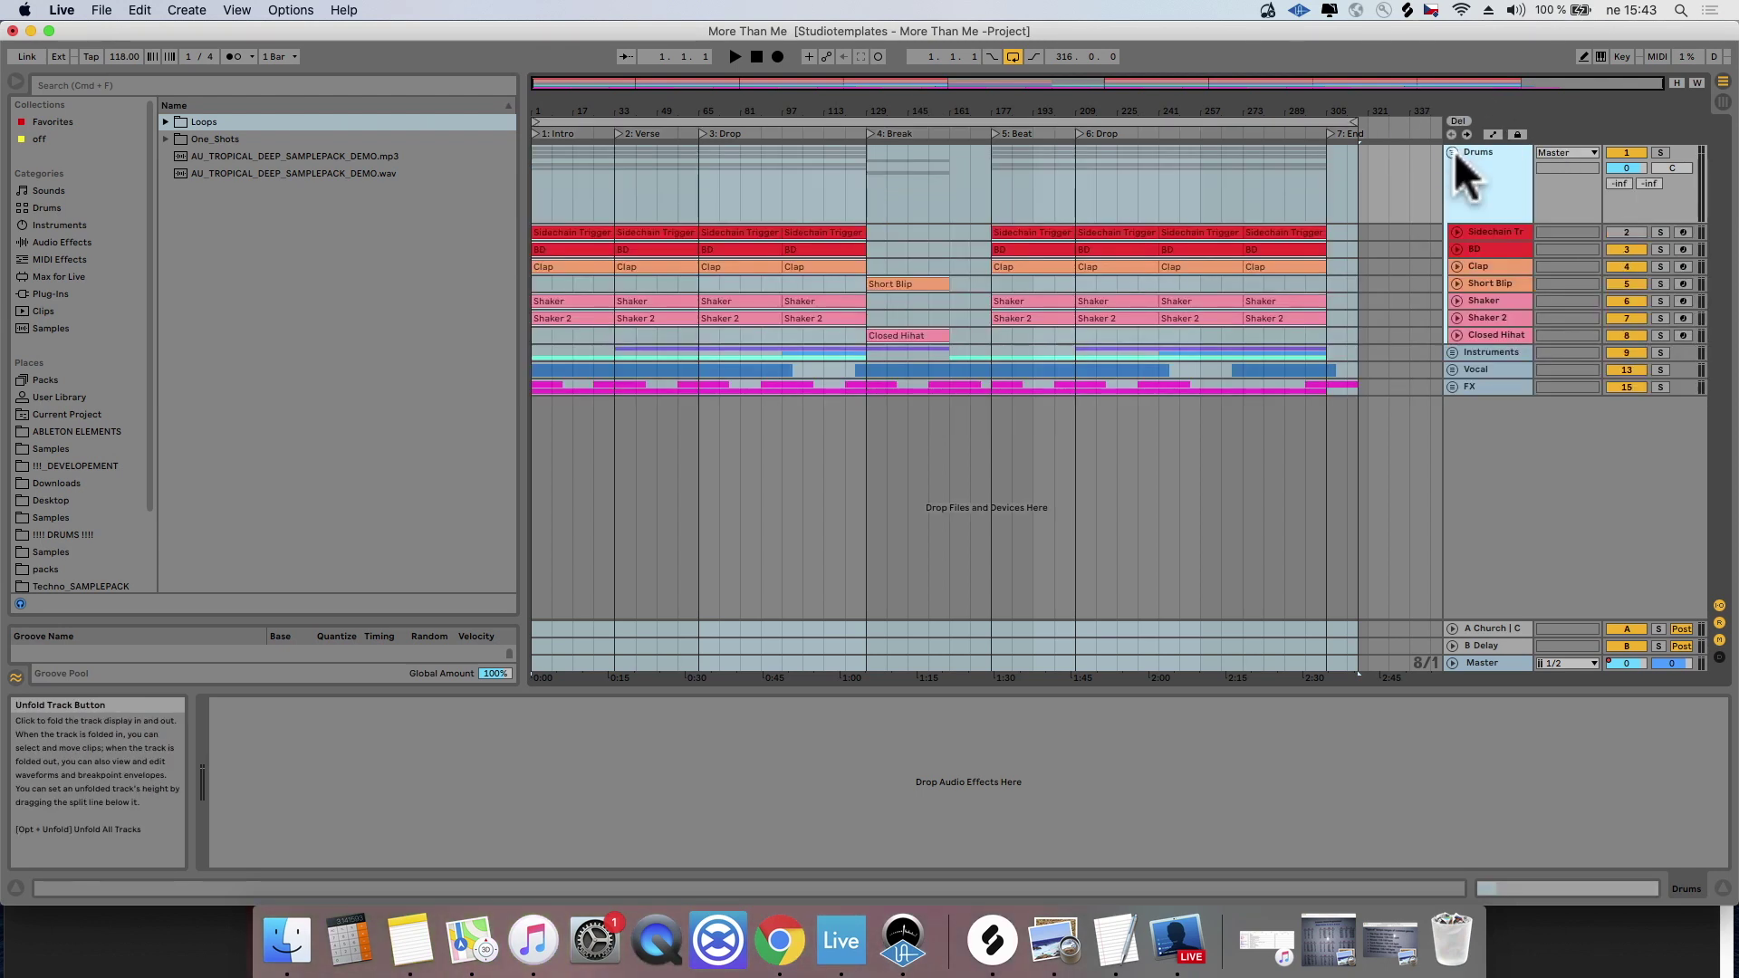
pyautogui.click(1452, 152)
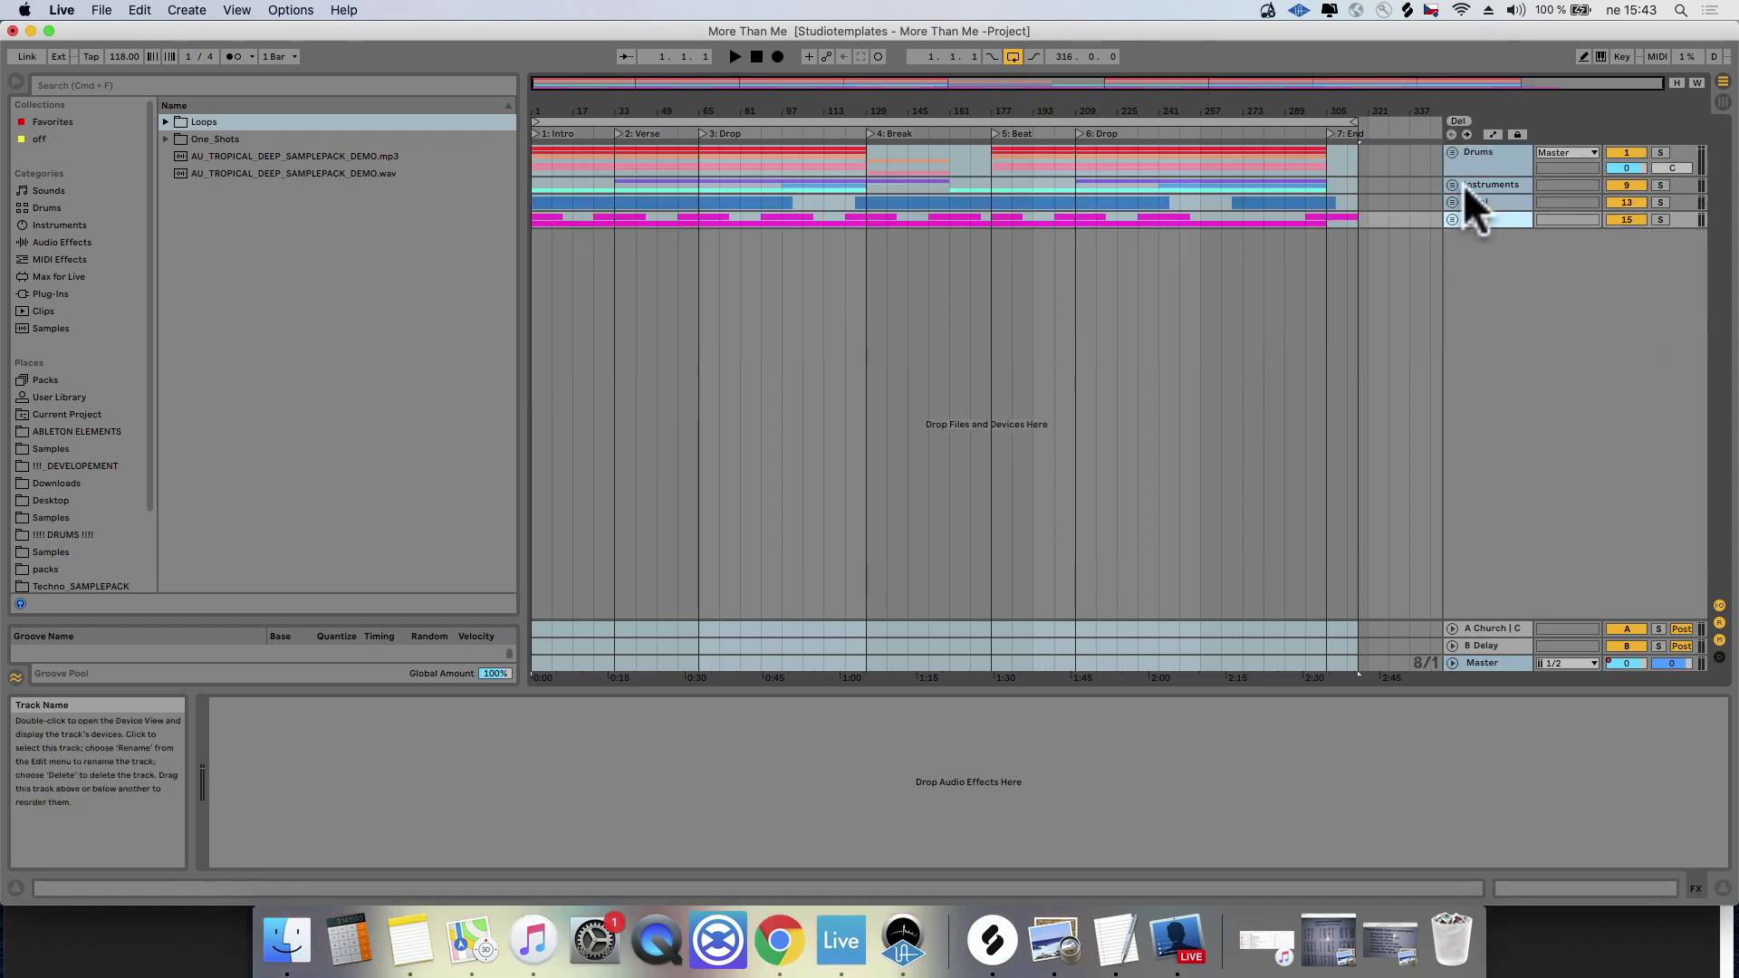
pyautogui.click(1453, 185)
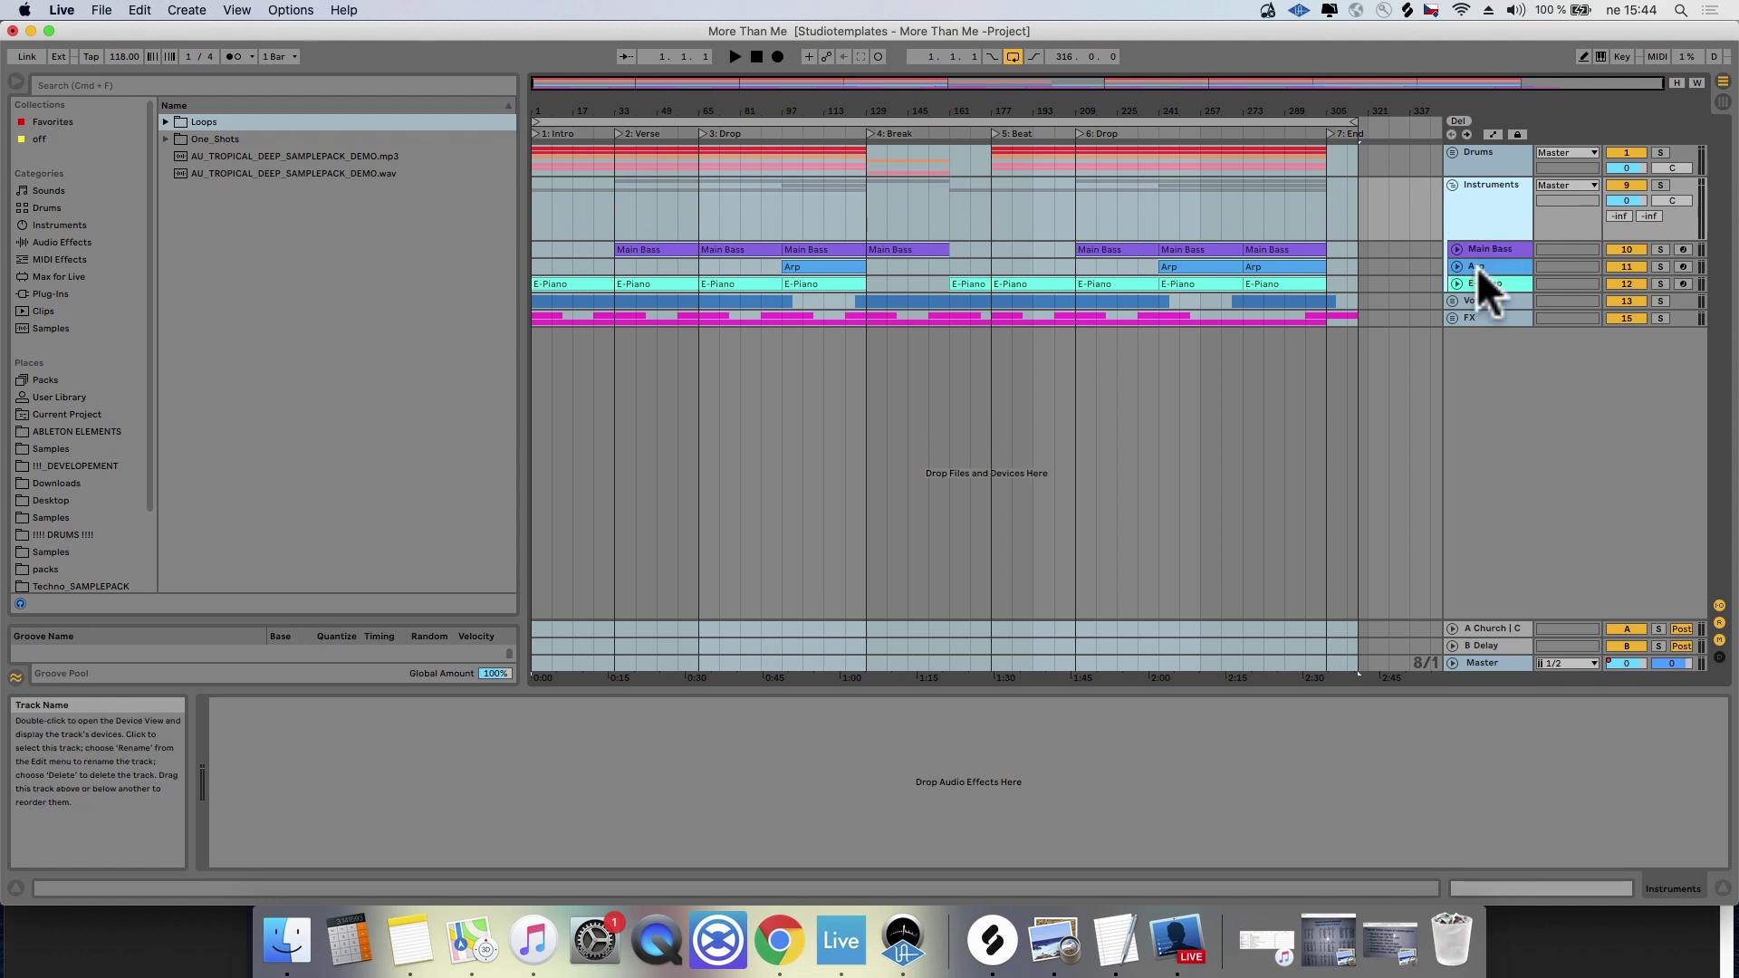
pyautogui.click(1453, 301)
pyautogui.click(1454, 383)
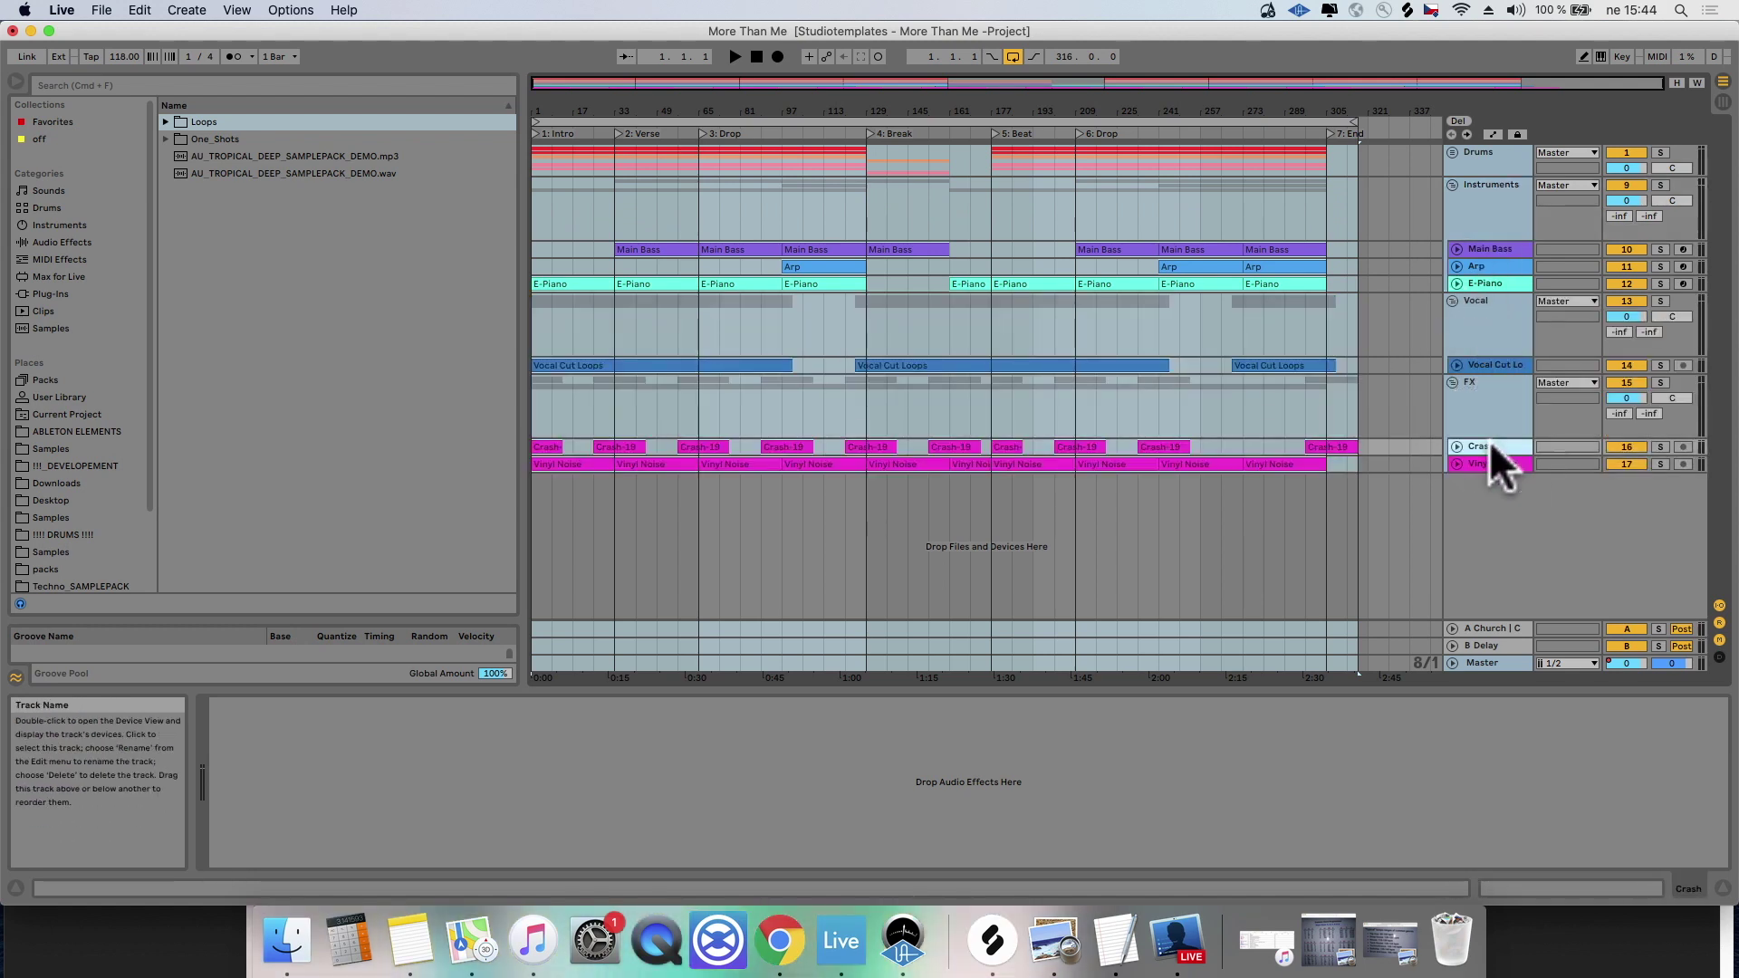
# Step: Look through the FX, Vocal Cut and E-Piano tracks, including the E-Piano device chain, and collapse the Instruments group
pyautogui.click(1505, 390)
pyautogui.click(1504, 366)
pyautogui.click(1488, 282)
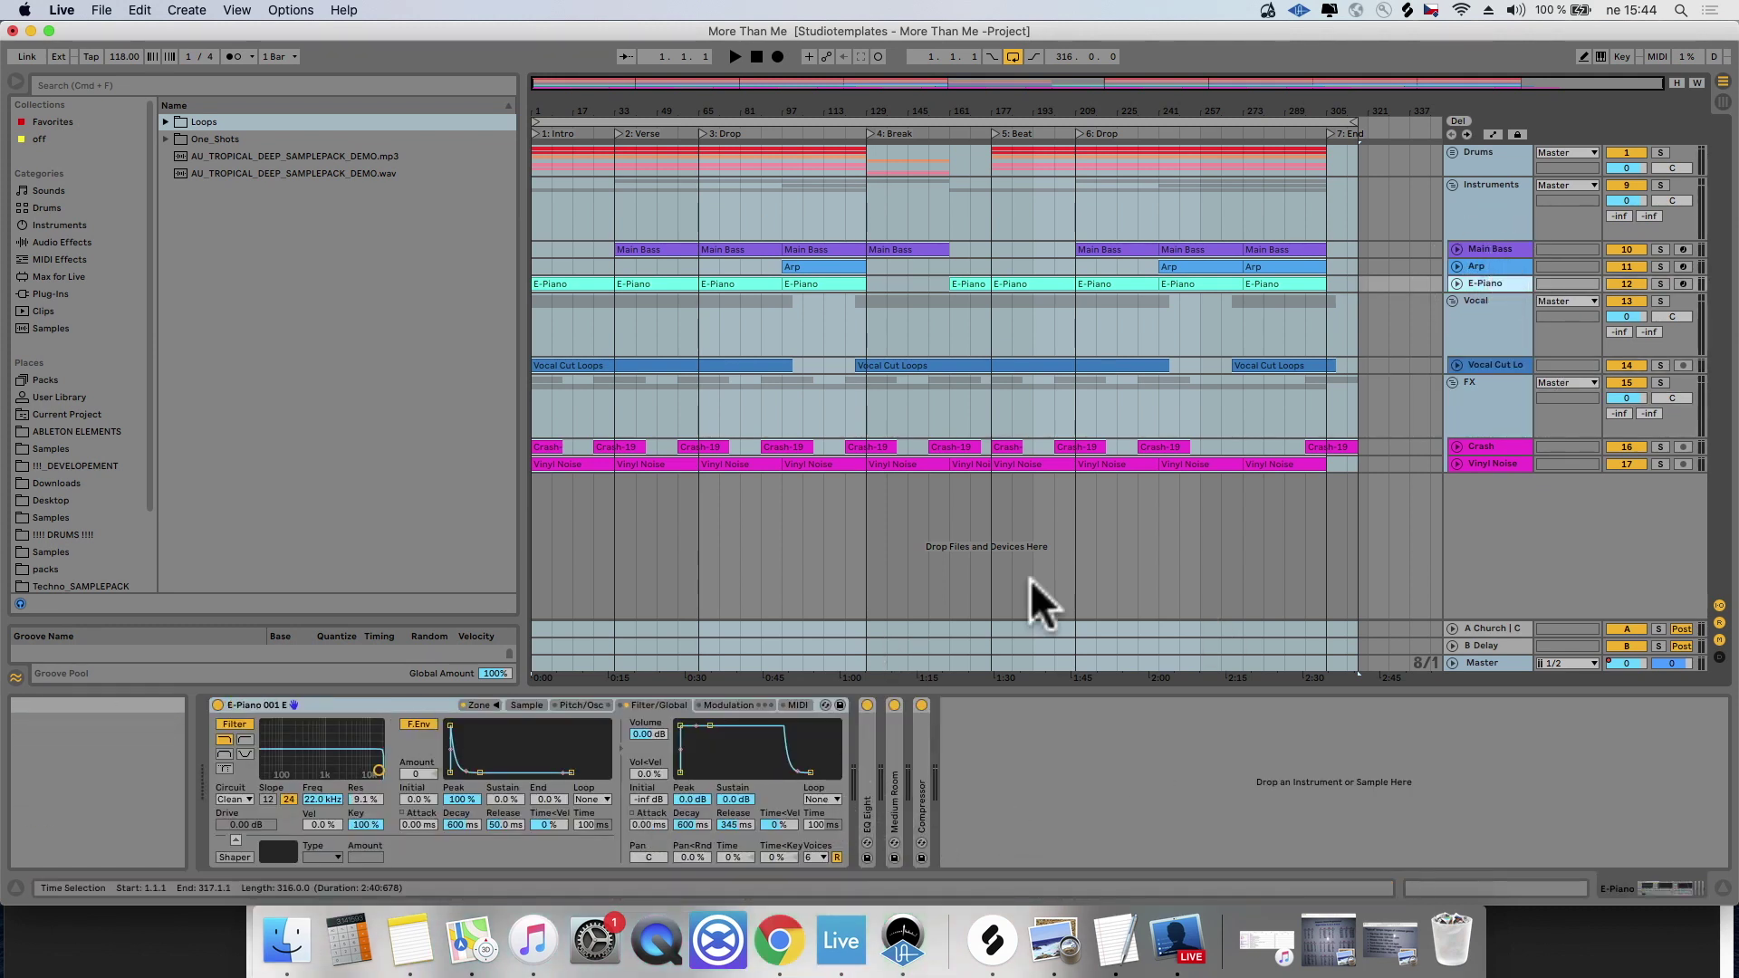
pyautogui.click(1491, 195)
pyautogui.click(1454, 186)
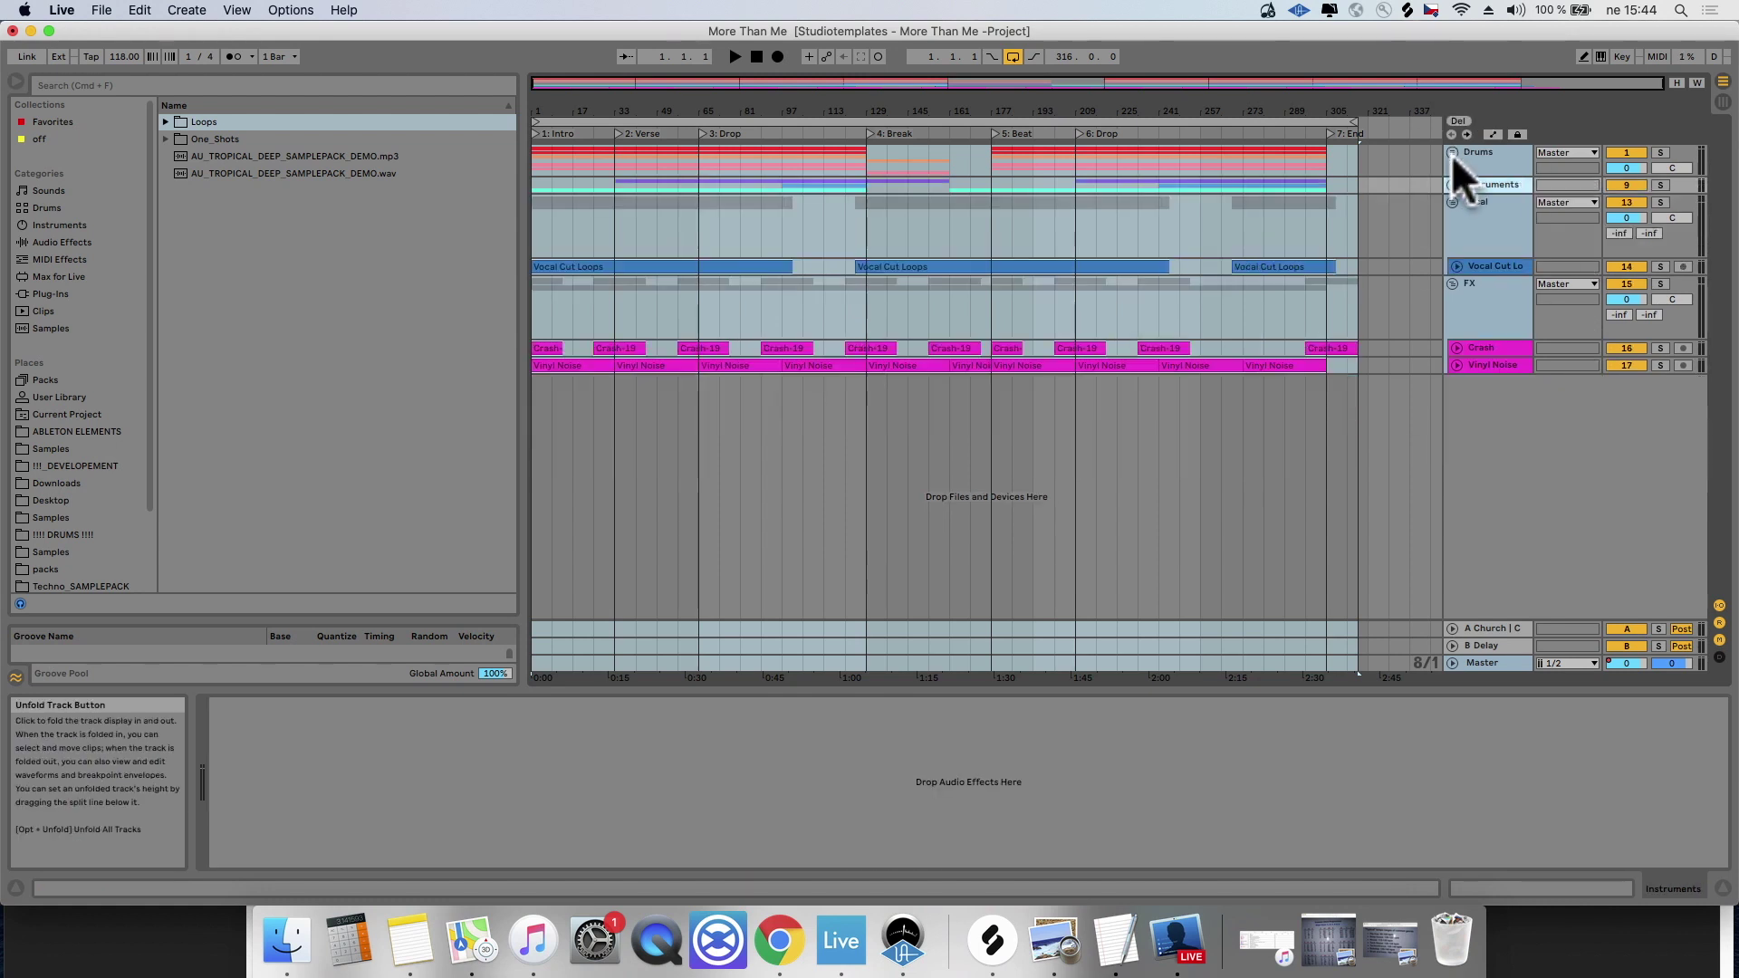
# Step: Expand the Drums group, step through its tracks from Sidechain Trigger to Closed Hihat to view their devices, and collapse the group
pyautogui.click(1453, 152)
pyautogui.click(1495, 232)
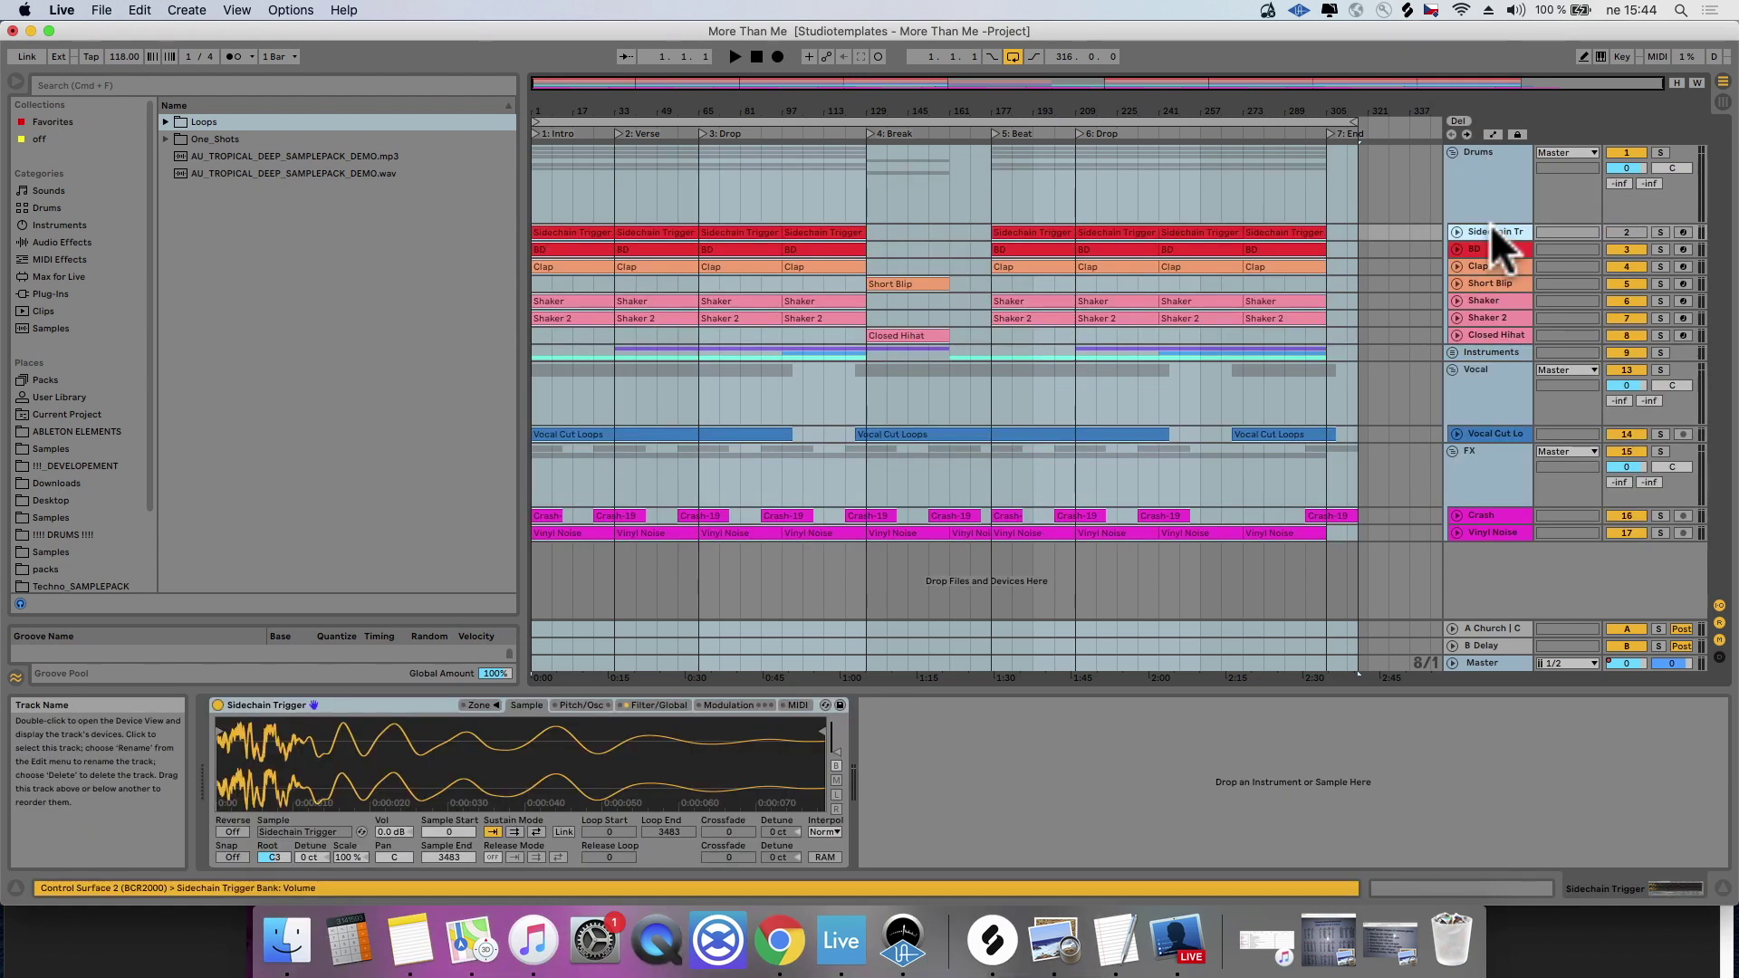
pyautogui.press('Down')
pyautogui.press('Down')
pyautogui.press('Down')
pyautogui.press('Down')
pyautogui.press('Down')
pyautogui.press('Down')
pyautogui.press('Down')
pyautogui.press('Down')
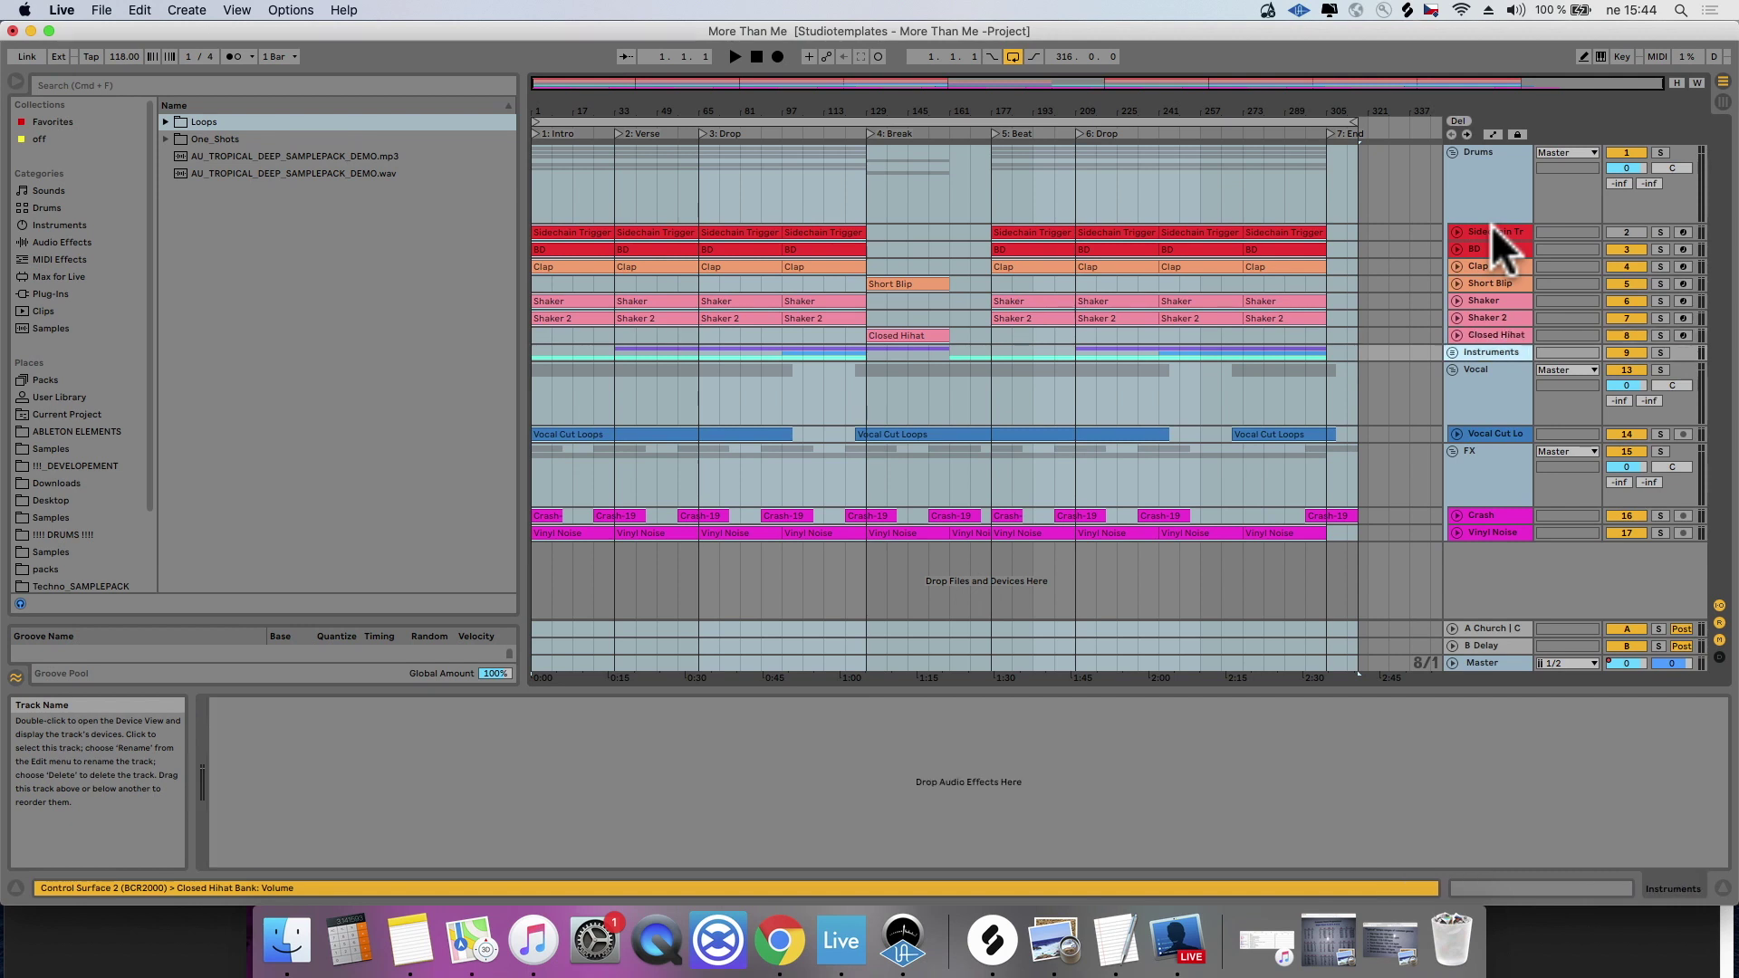
pyautogui.press('Down')
pyautogui.click(1453, 152)
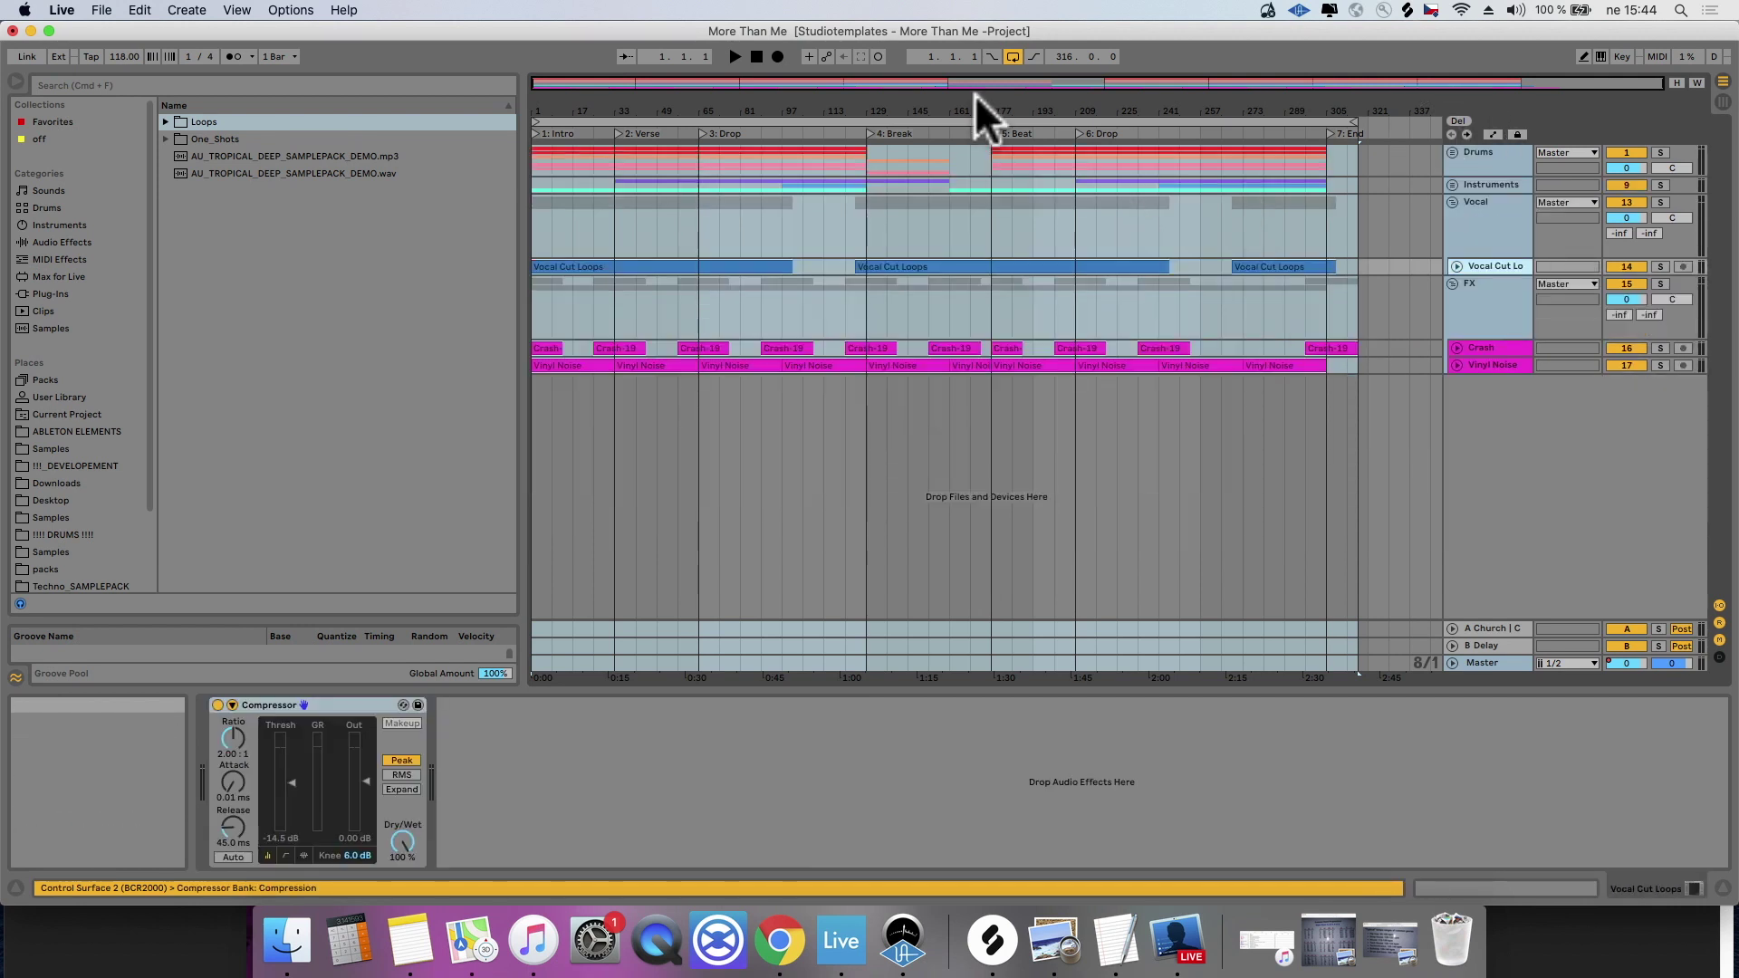
# Step: Collapse the Vocal and FX groups, and highlight the full loop range of the arrangement to show its overall structure
pyautogui.click(980, 108)
pyautogui.moveTo(529, 169)
pyautogui.mouseDown()
pyautogui.moveTo(599, 150)
pyautogui.moveTo(828, 169)
pyautogui.moveTo(1395, 151)
pyautogui.mouseUp()
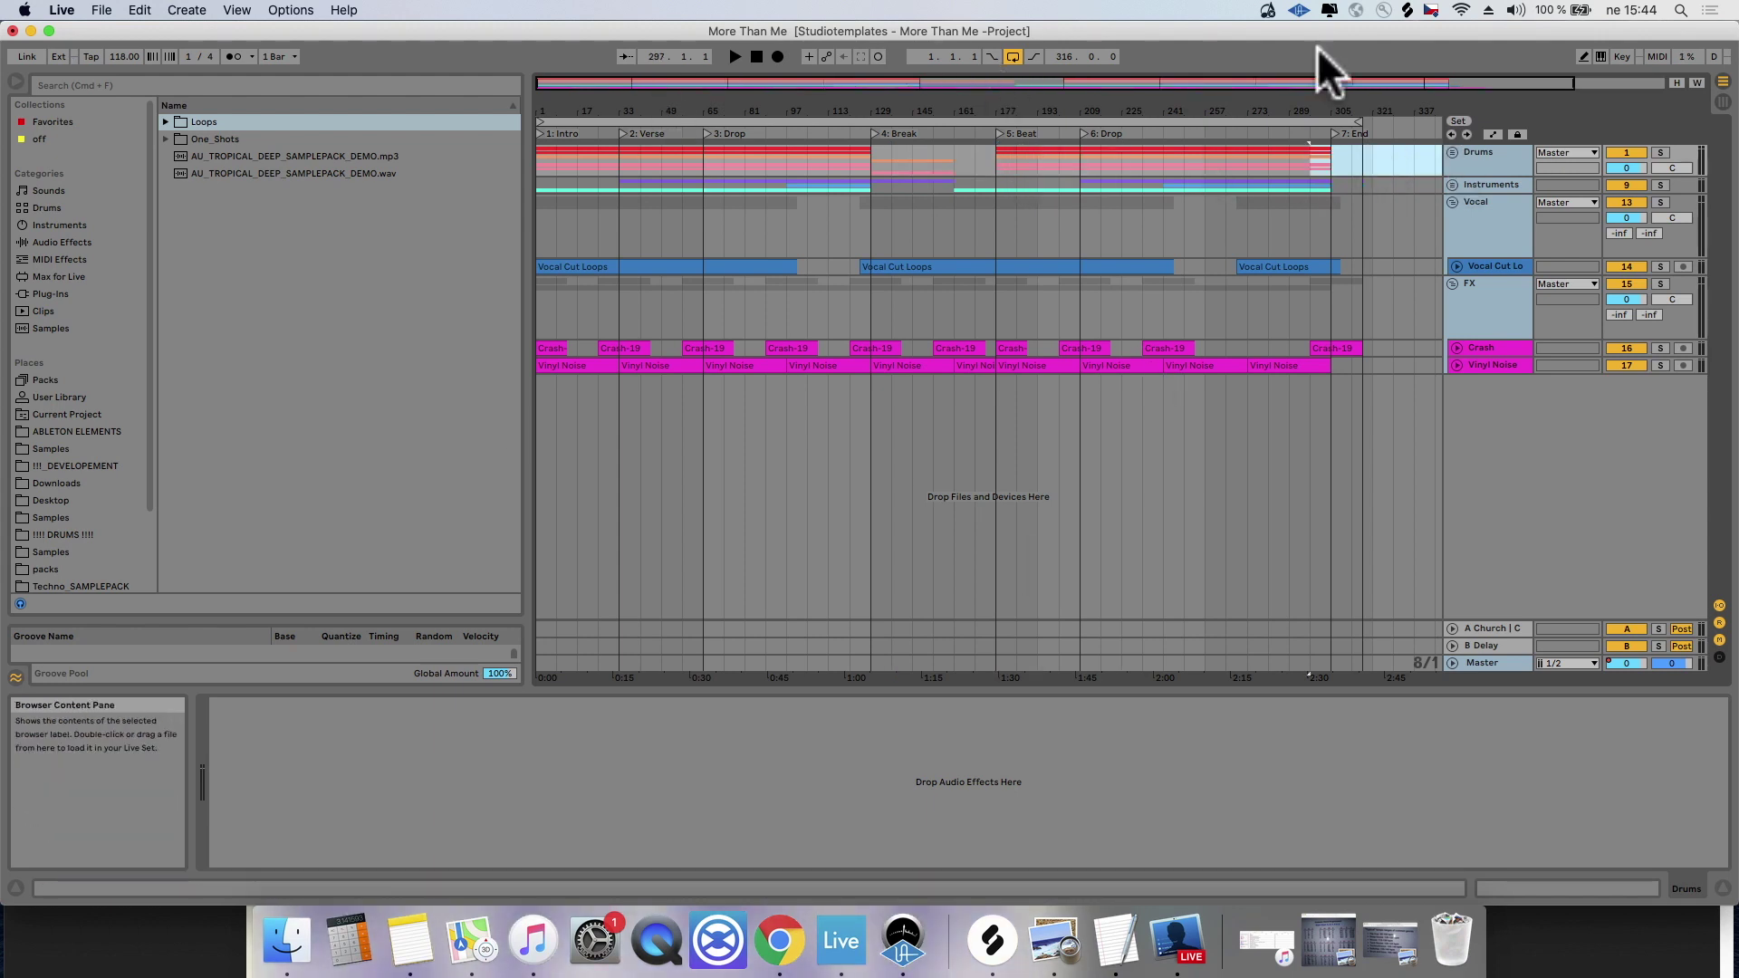
pyautogui.click(1464, 233)
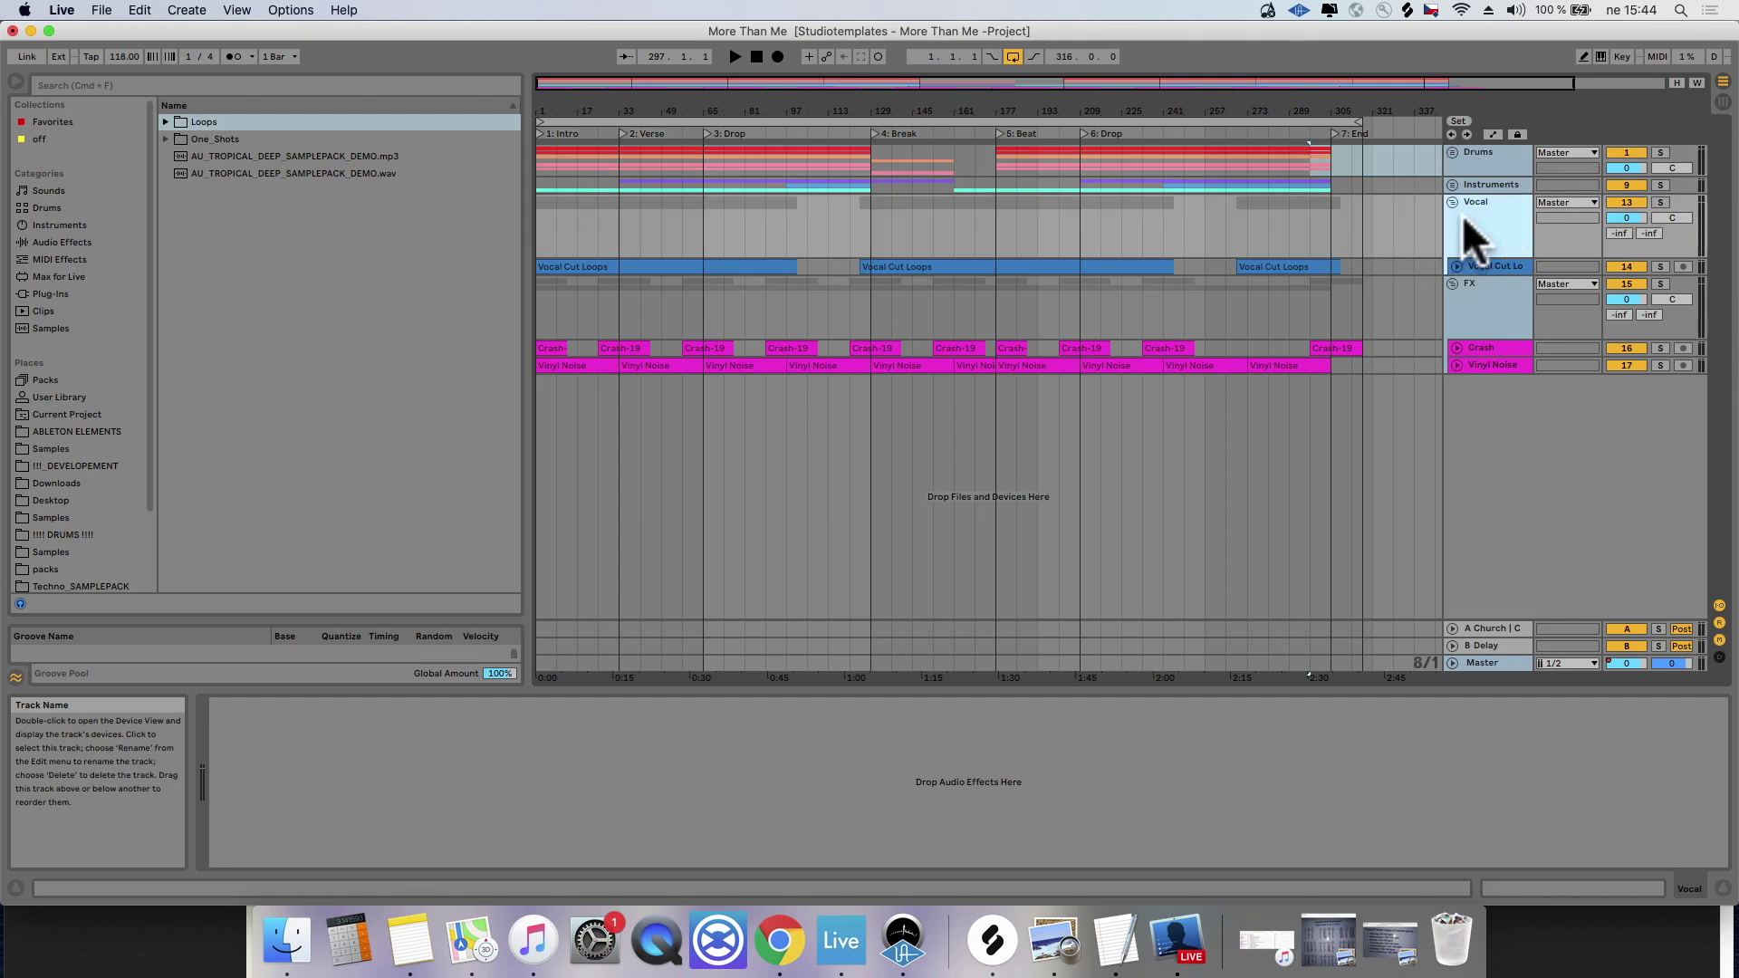
pyautogui.click(1452, 202)
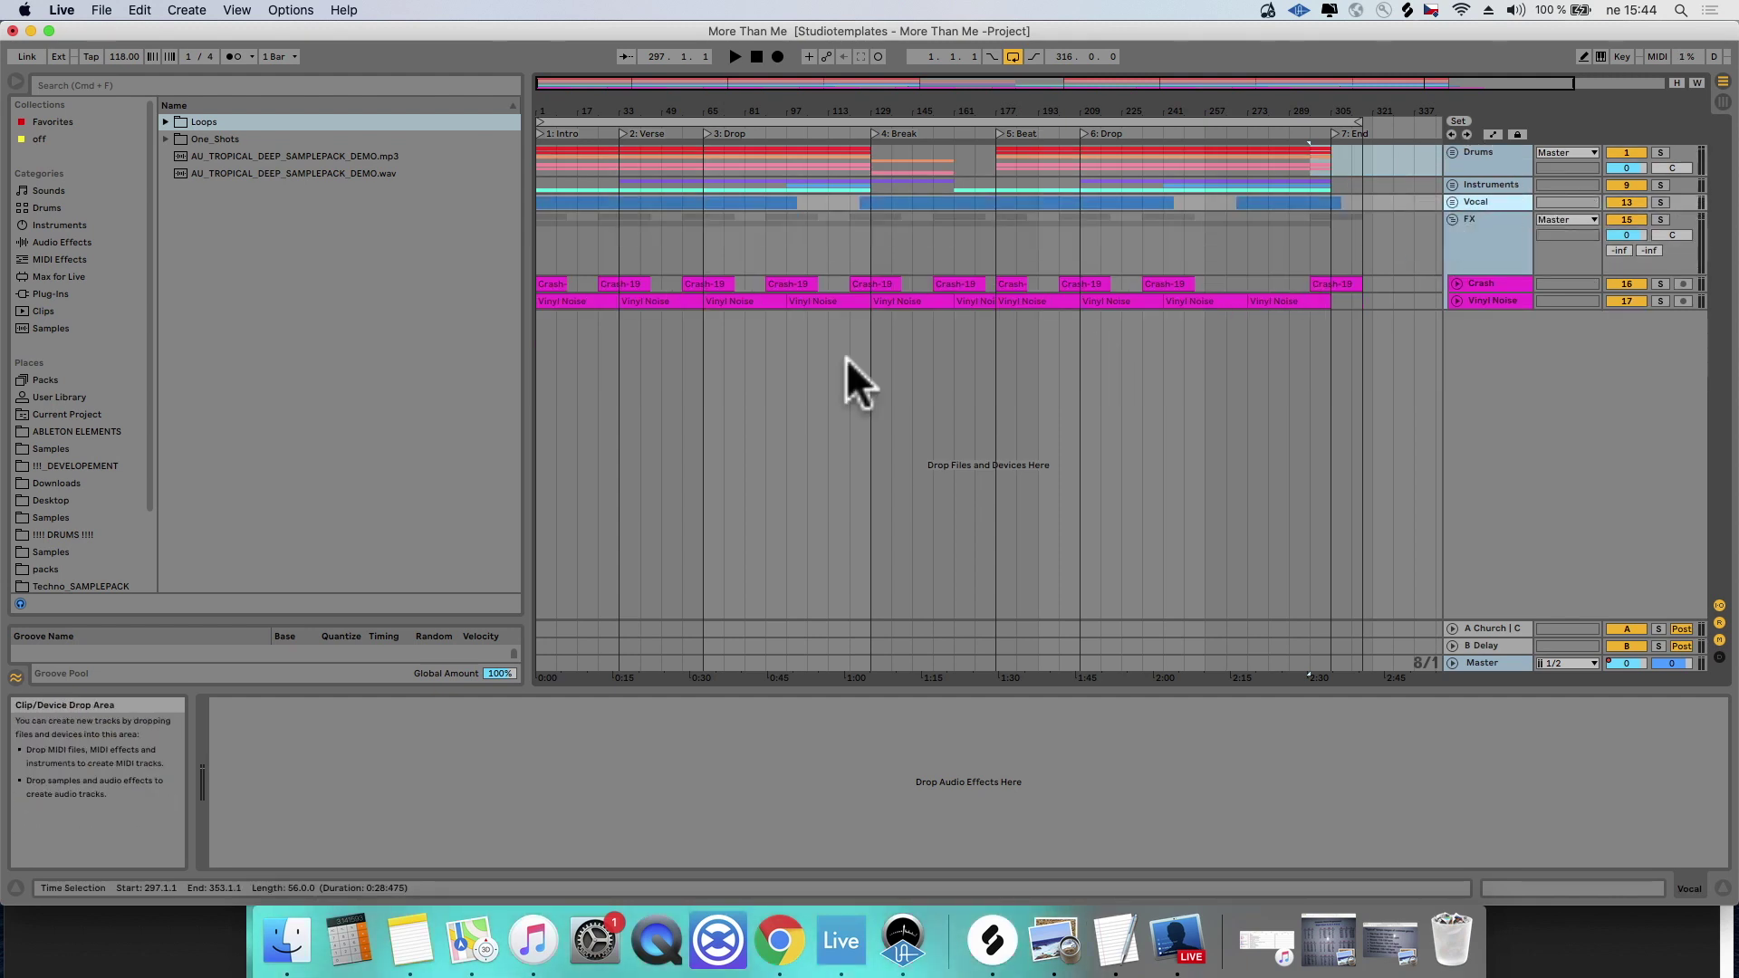
pyautogui.click(1453, 218)
pyautogui.click(865, 119)
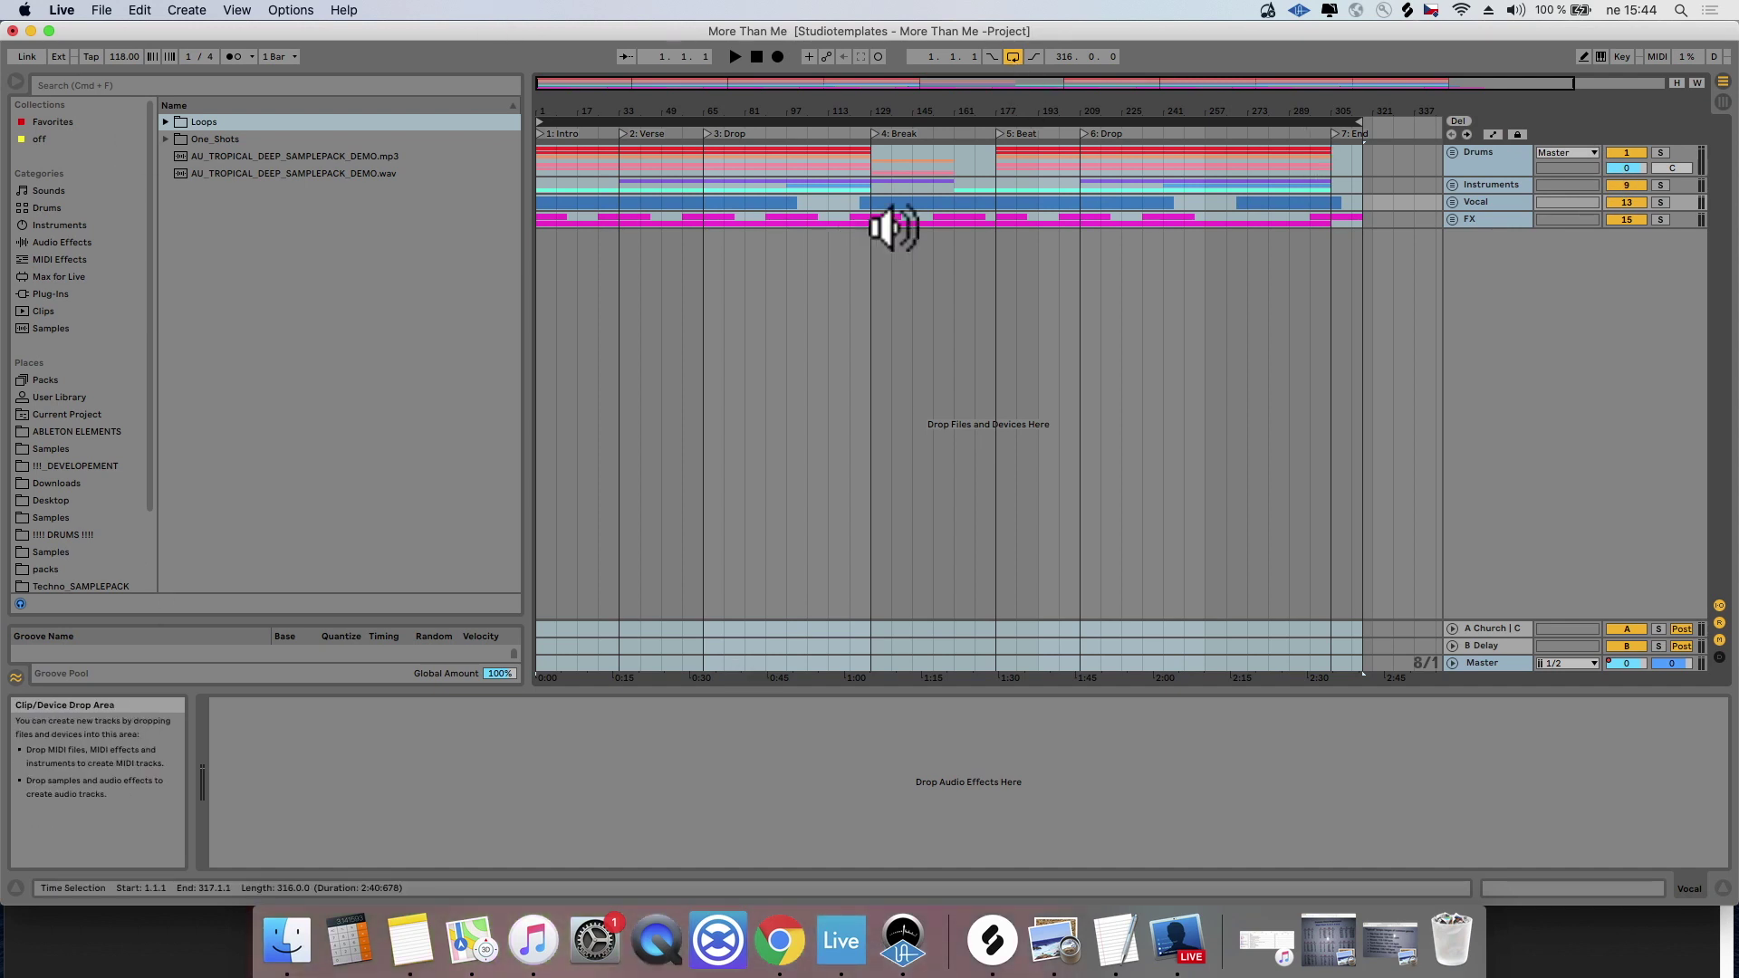
pyautogui.click(1475, 150)
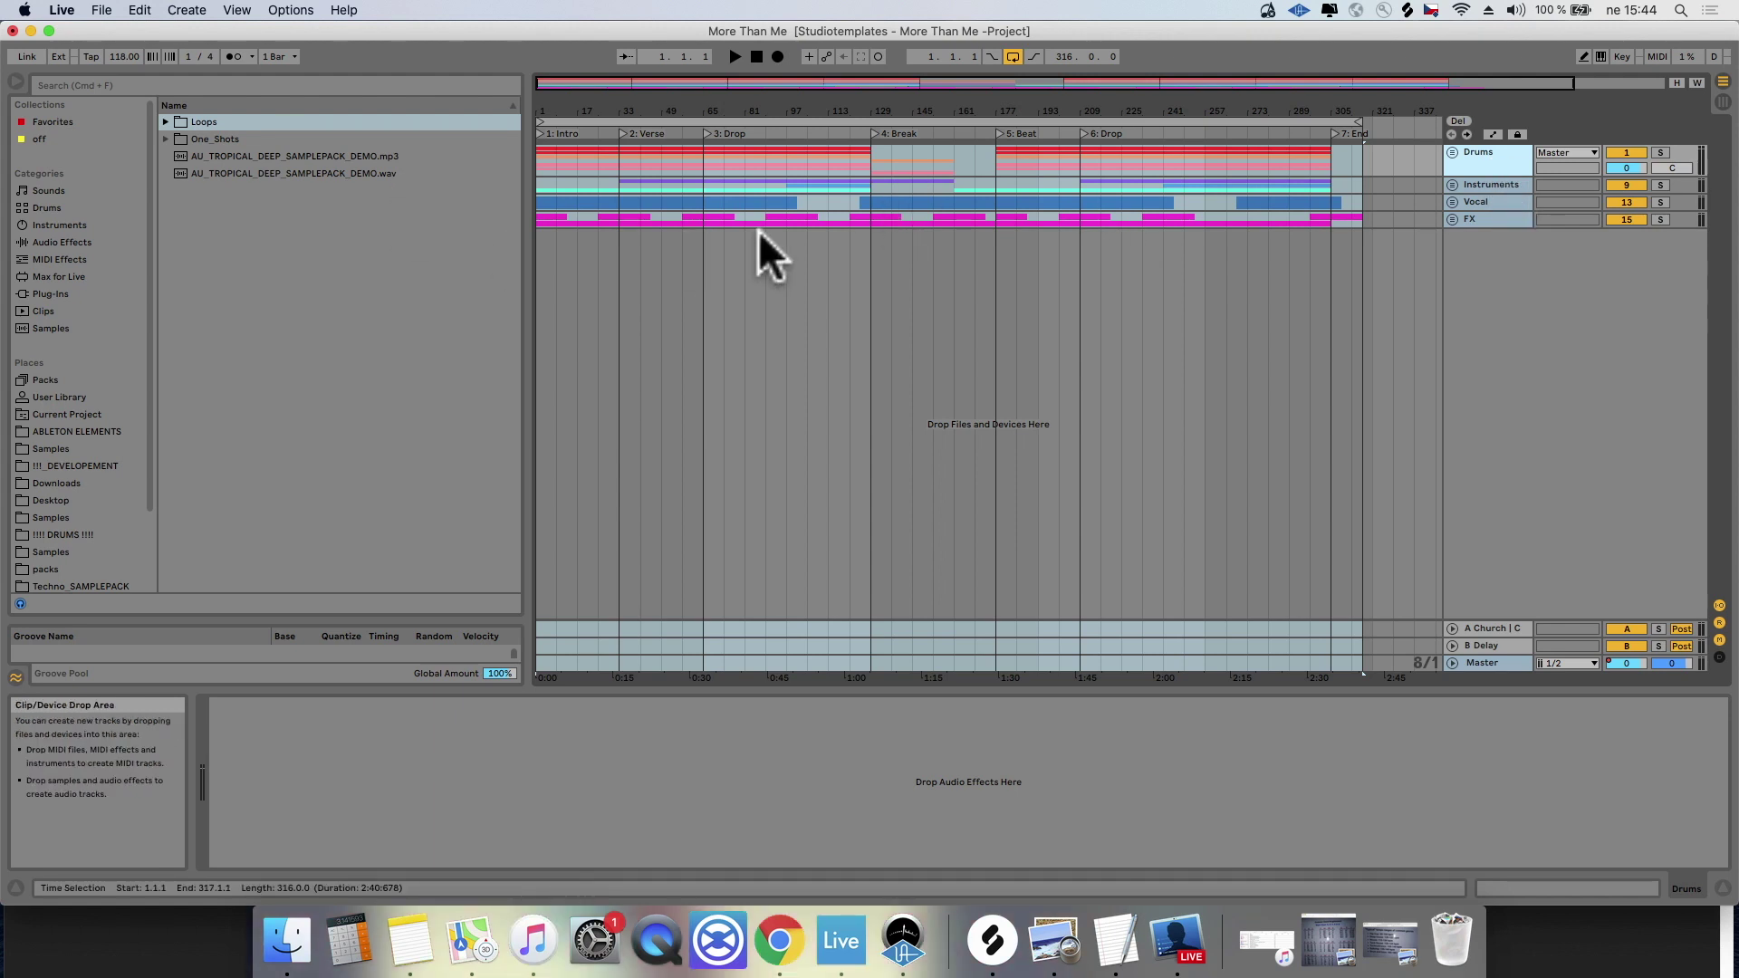
# Step: Create a new Live Set without saving the changes to More Than Me, and switch back to the TextEdit notes
pyautogui.click(99, 10)
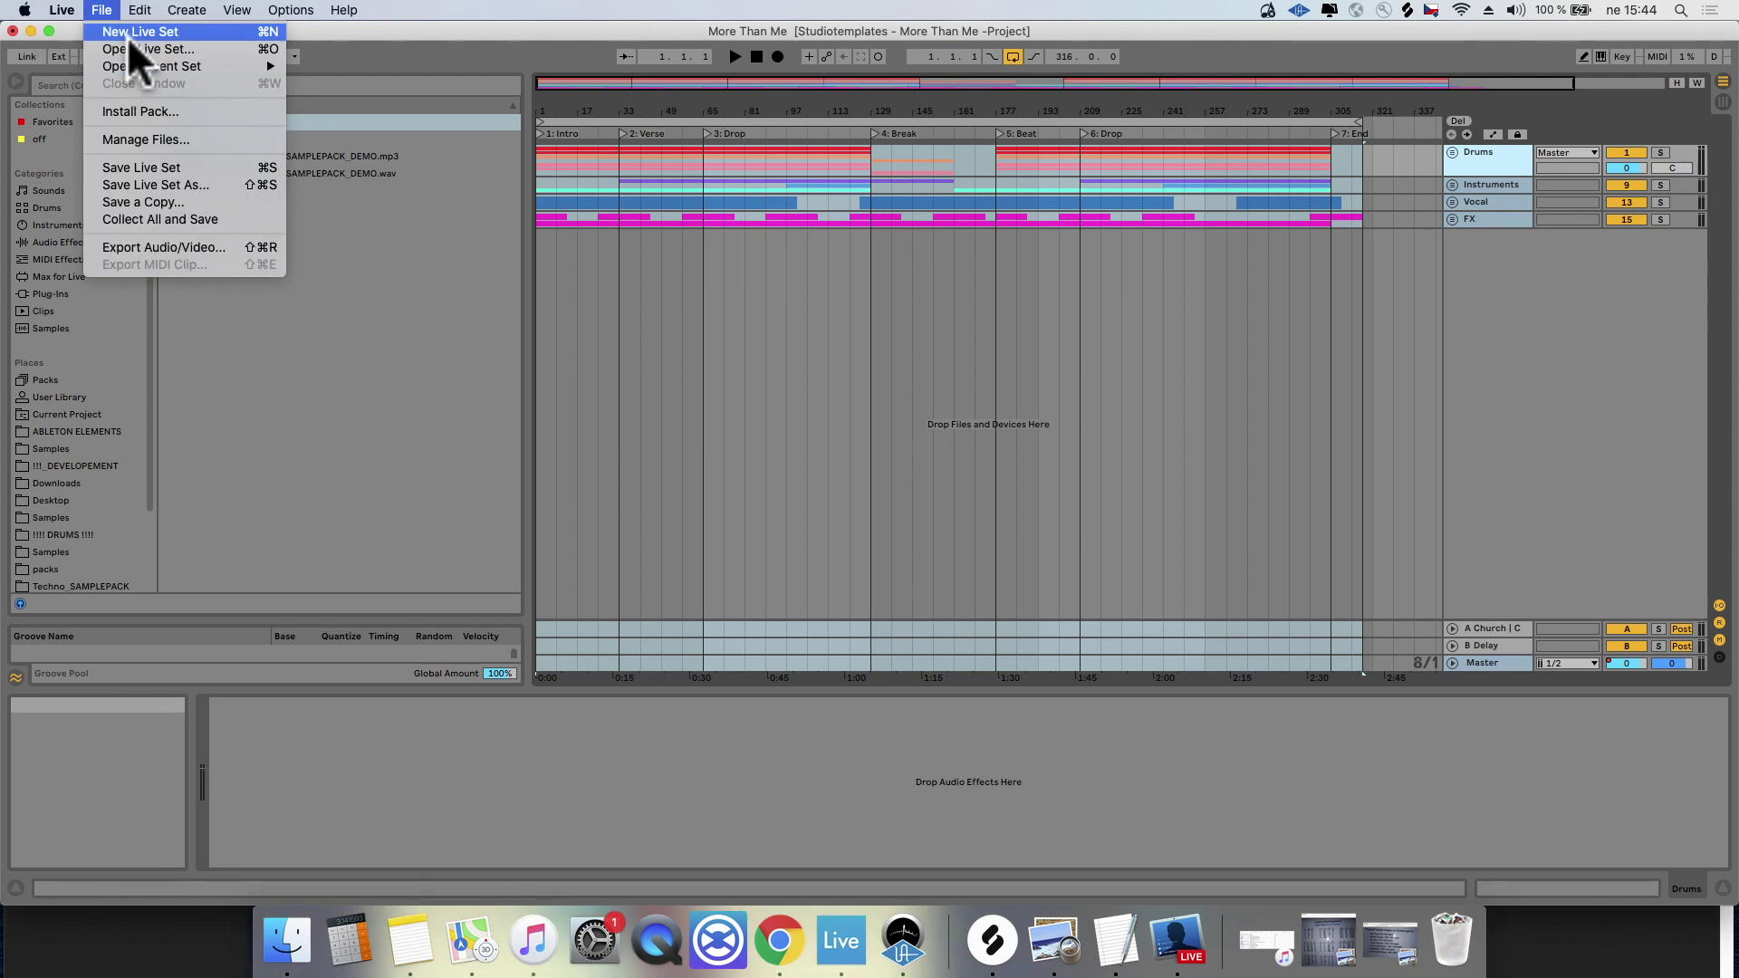
pyautogui.click(209, 27)
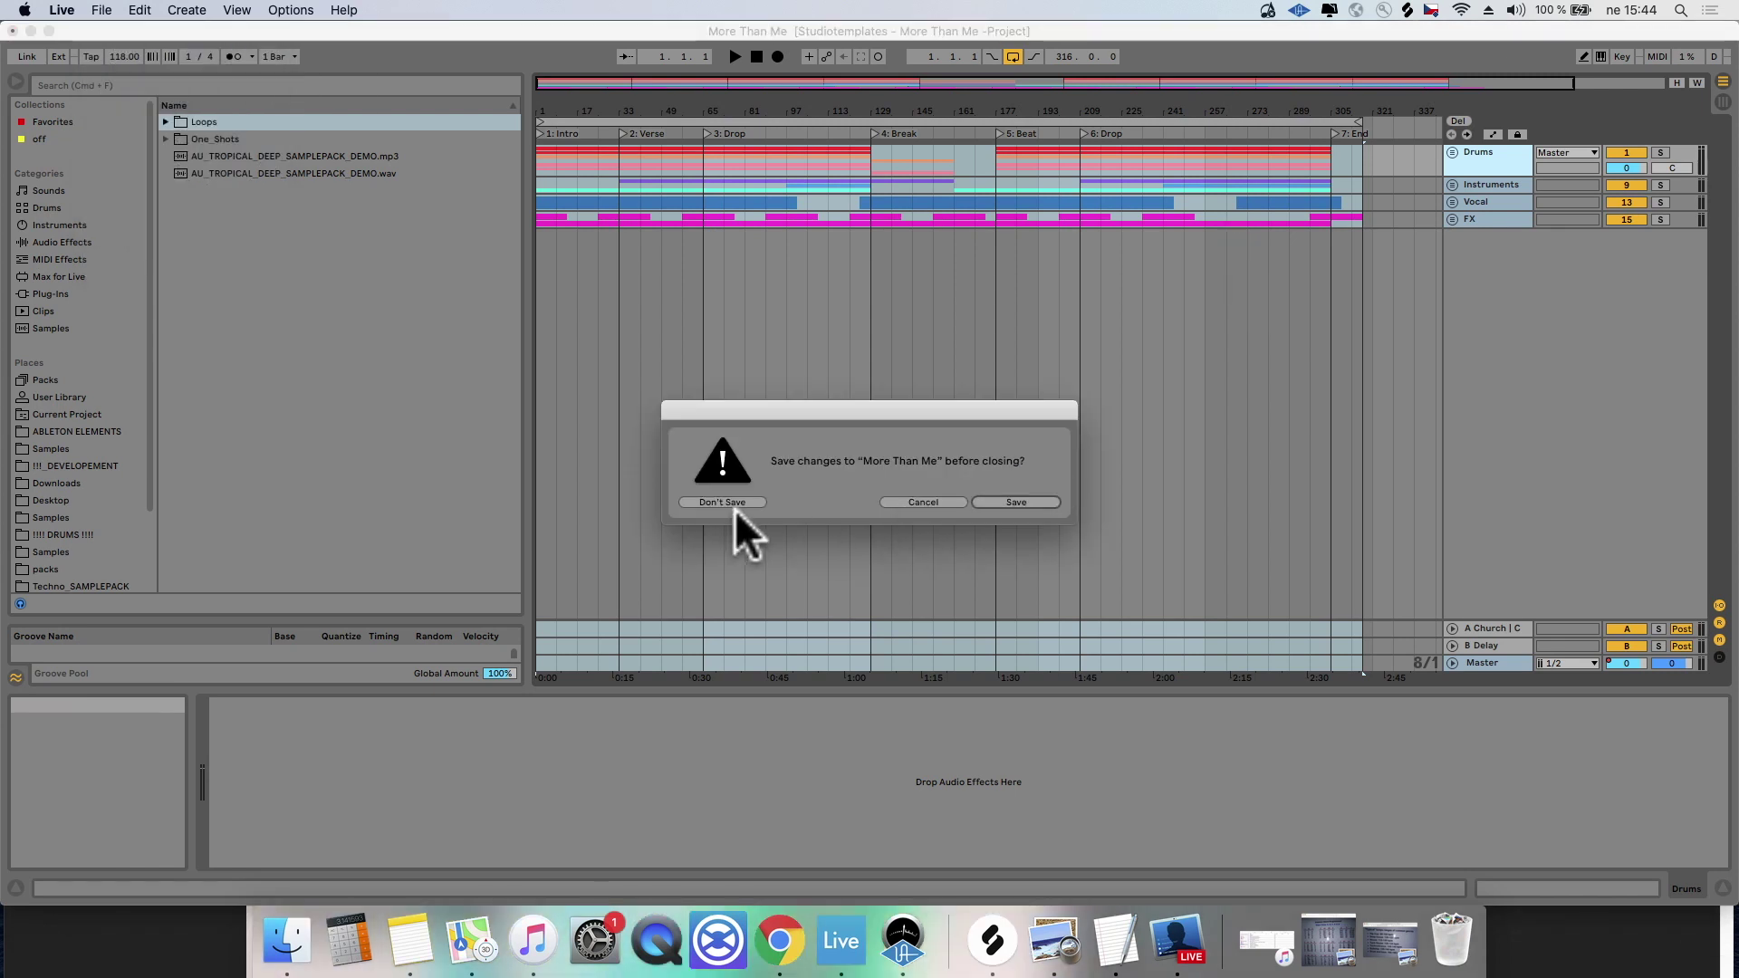
pyautogui.click(732, 500)
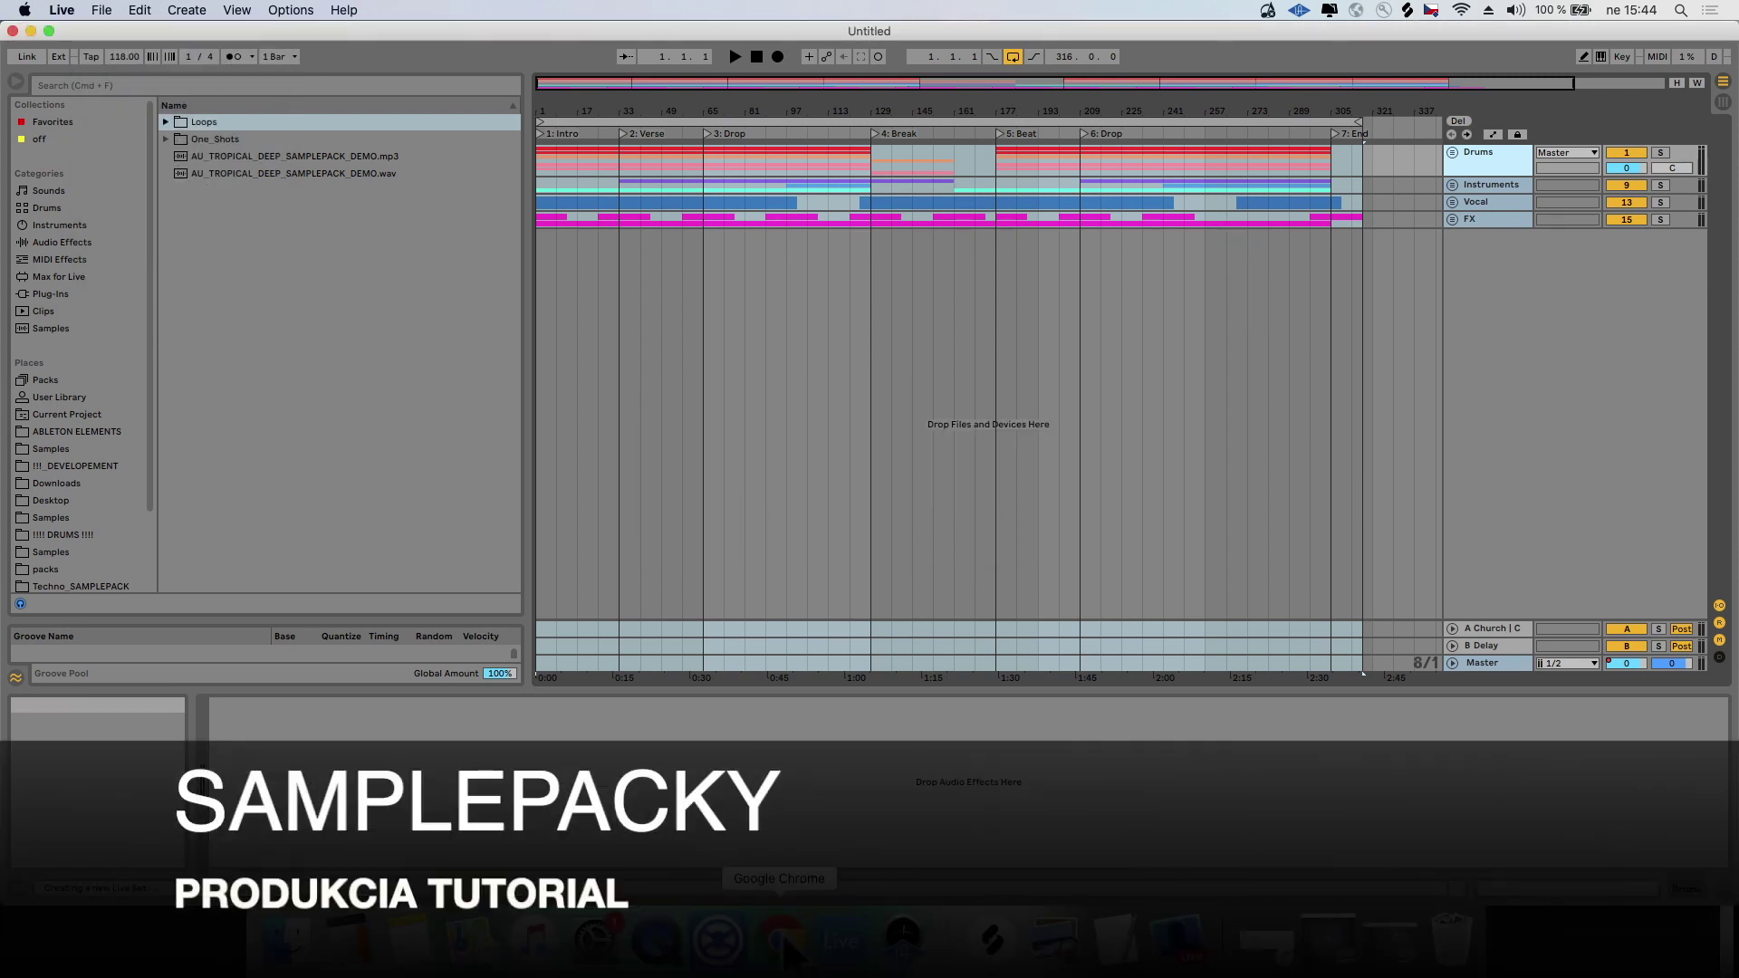
pyautogui.click(1115, 935)
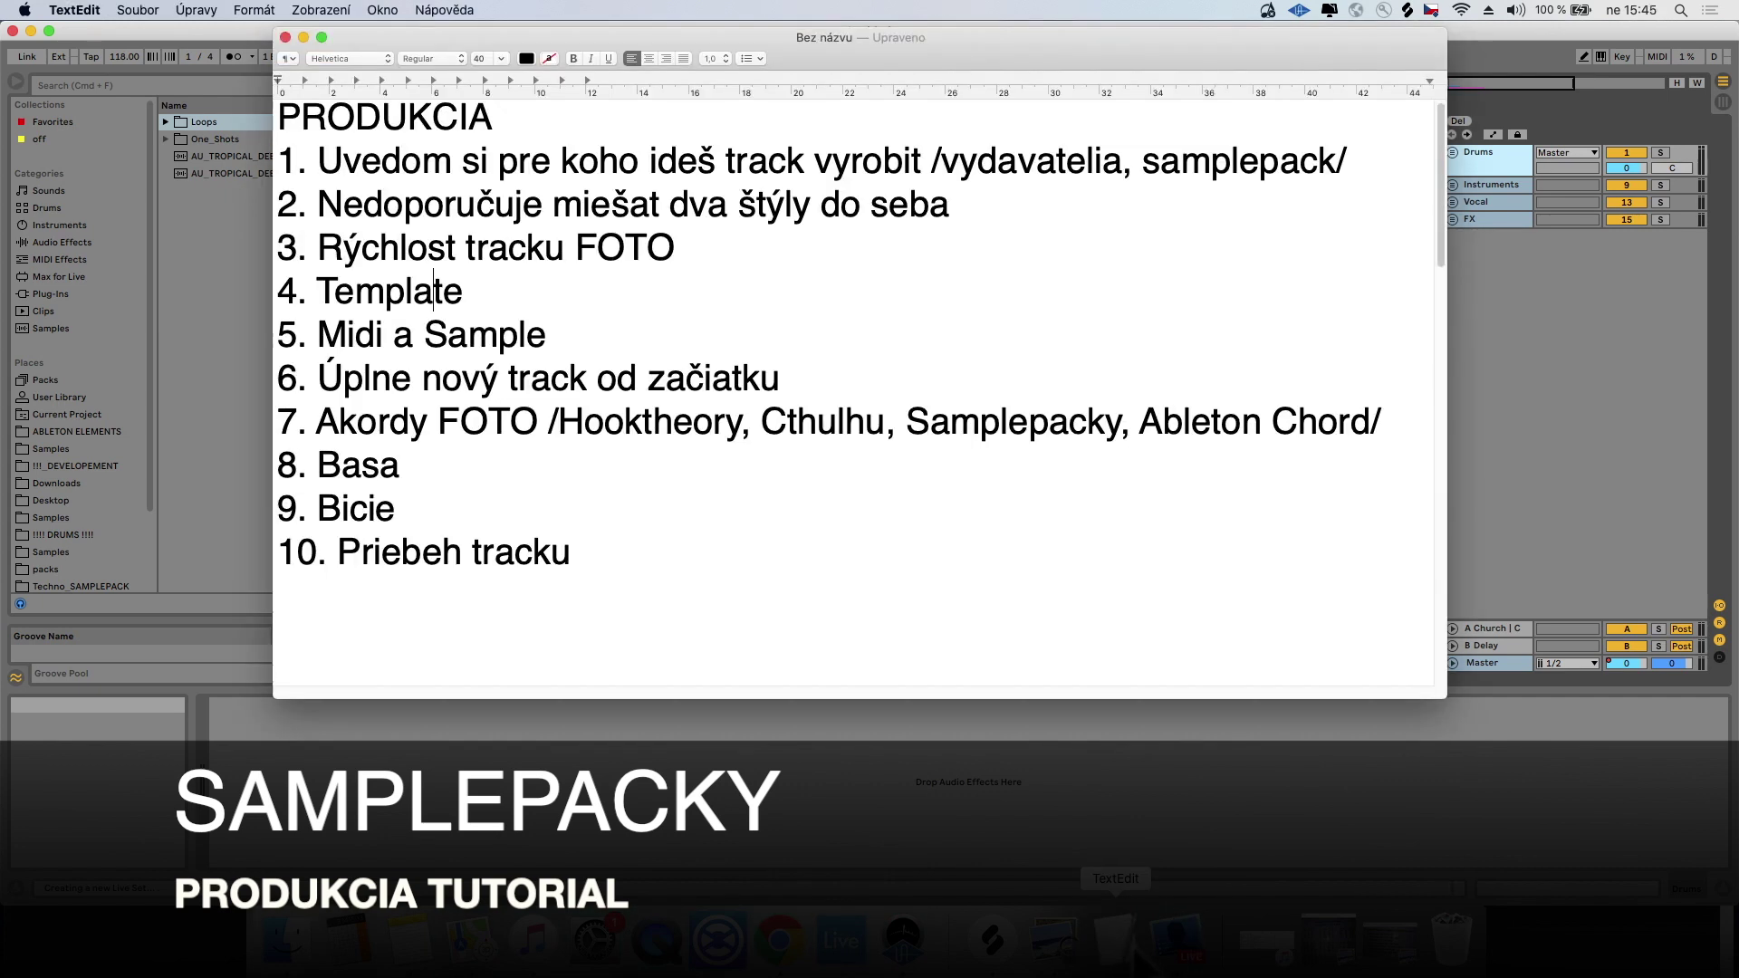
# Step: Highlight the Template and Midi a Sample lines in the notes, switch to Ableton Live, and expand the 25.10.2020 Techno 5 sample pack
pyautogui.moveTo(541, 311); pyautogui.dragTo(194, 318)
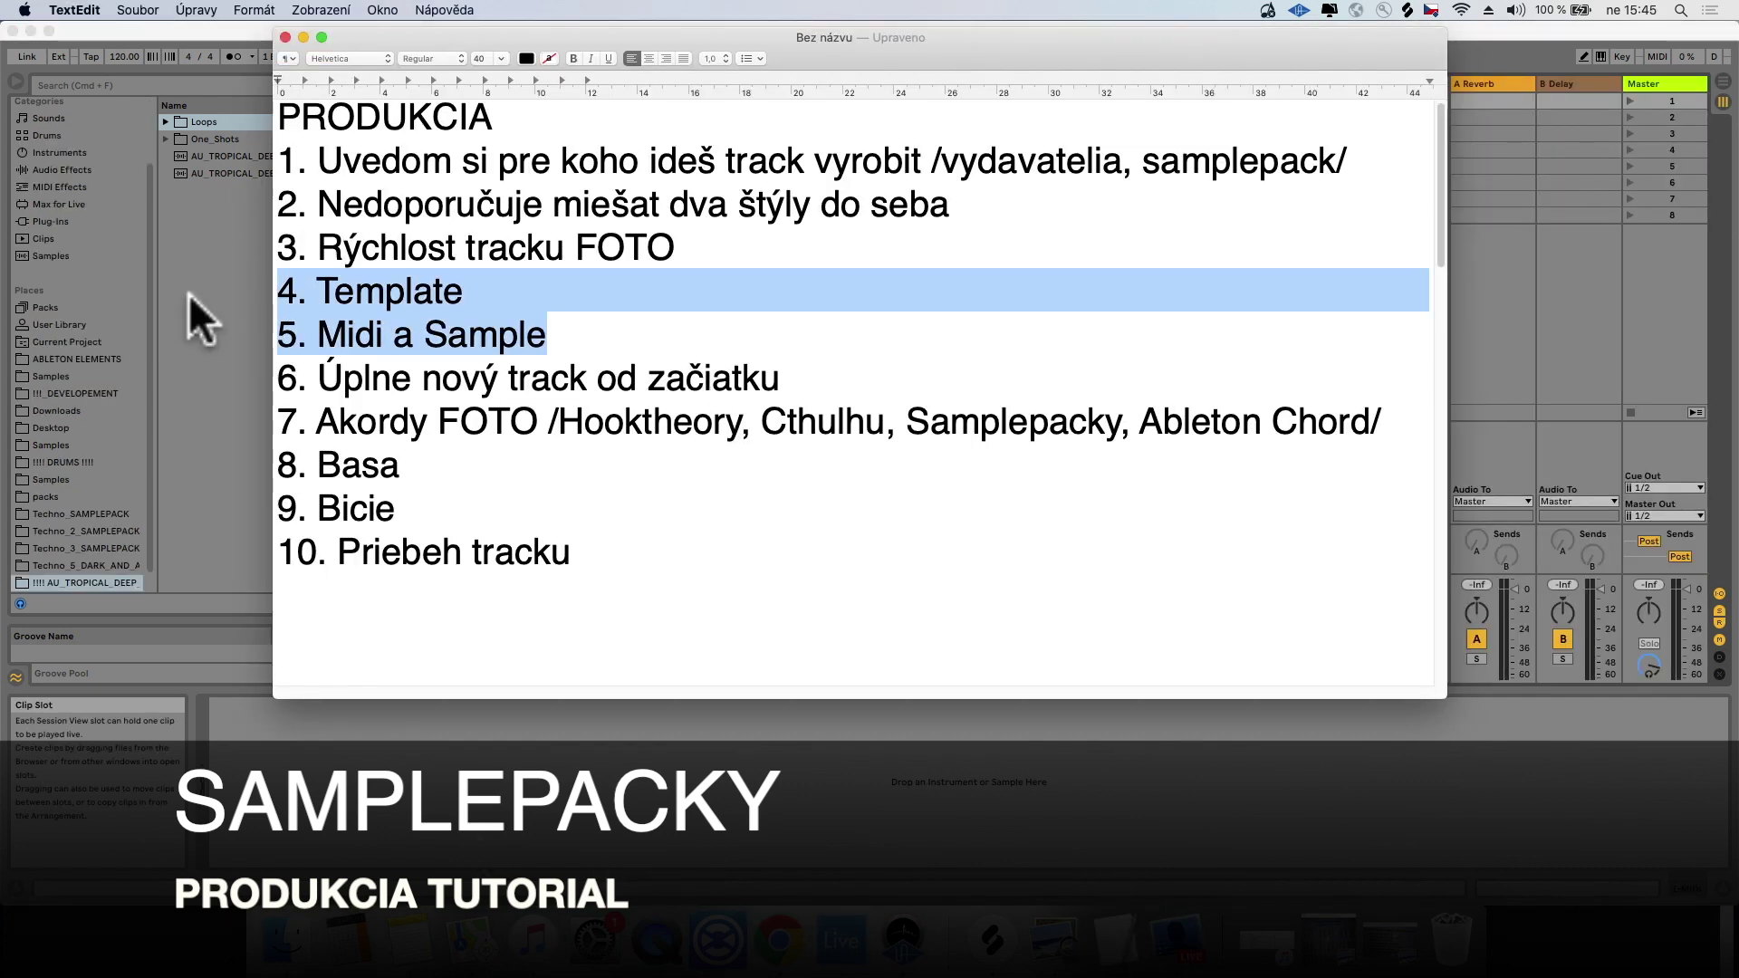
pyautogui.click(184, 318)
pyautogui.click(111, 566)
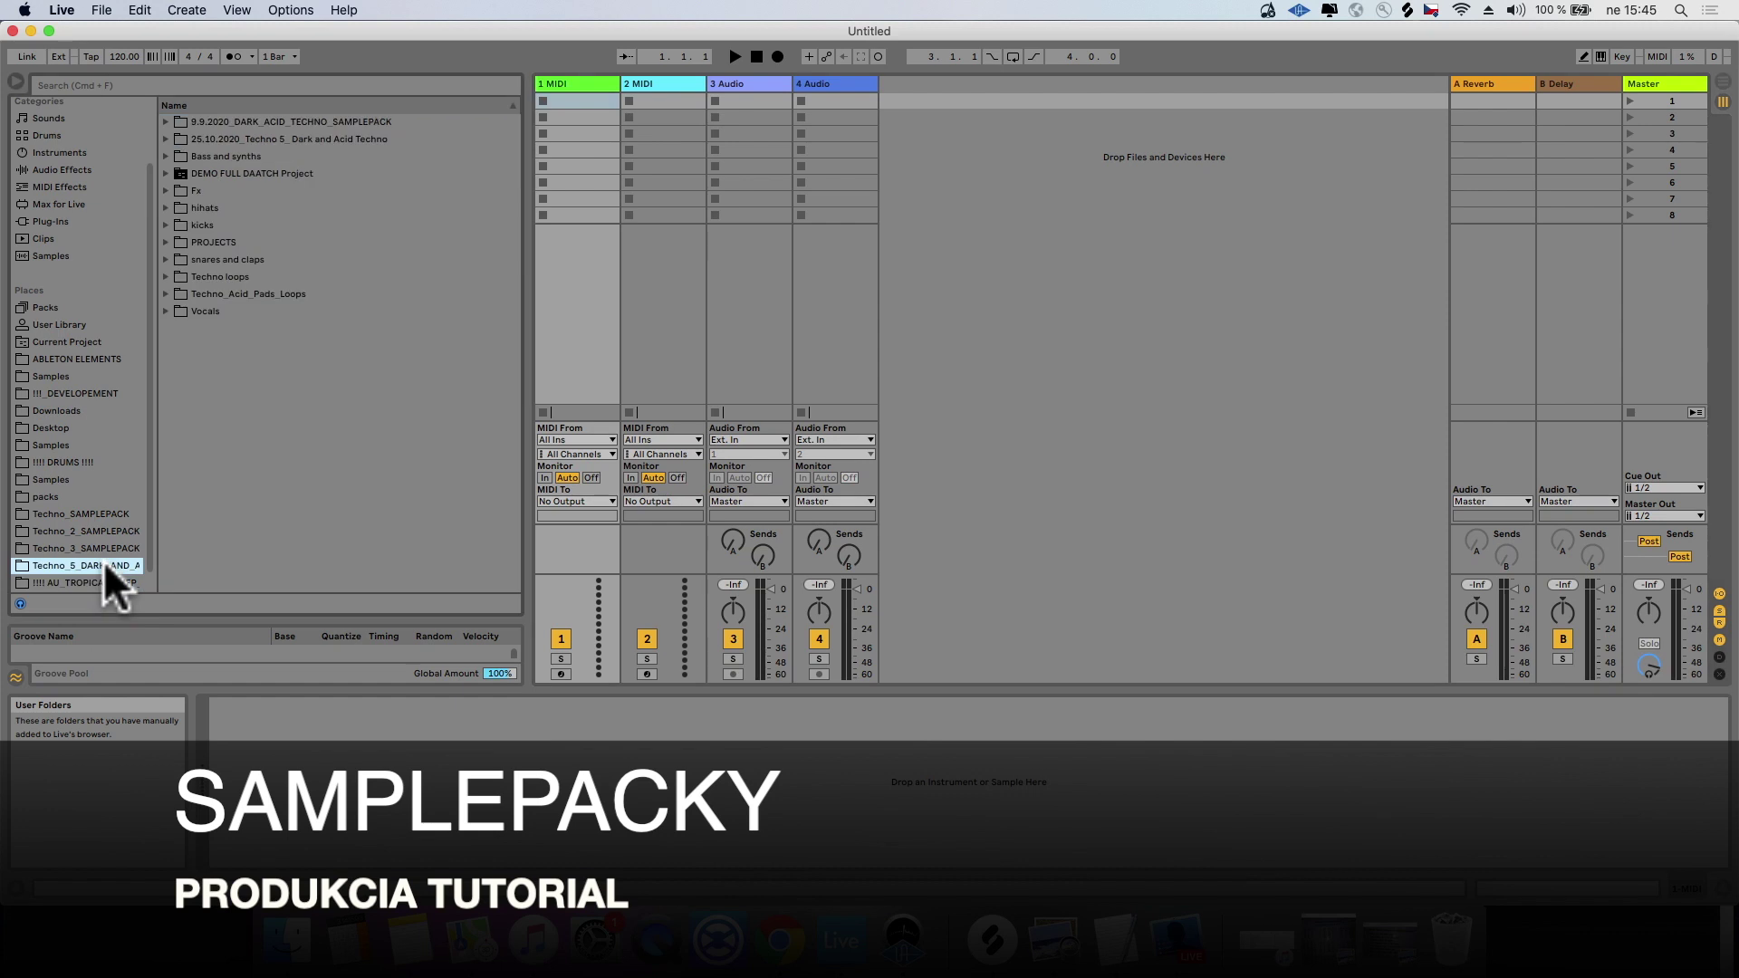
pyautogui.doubleClick(295, 138)
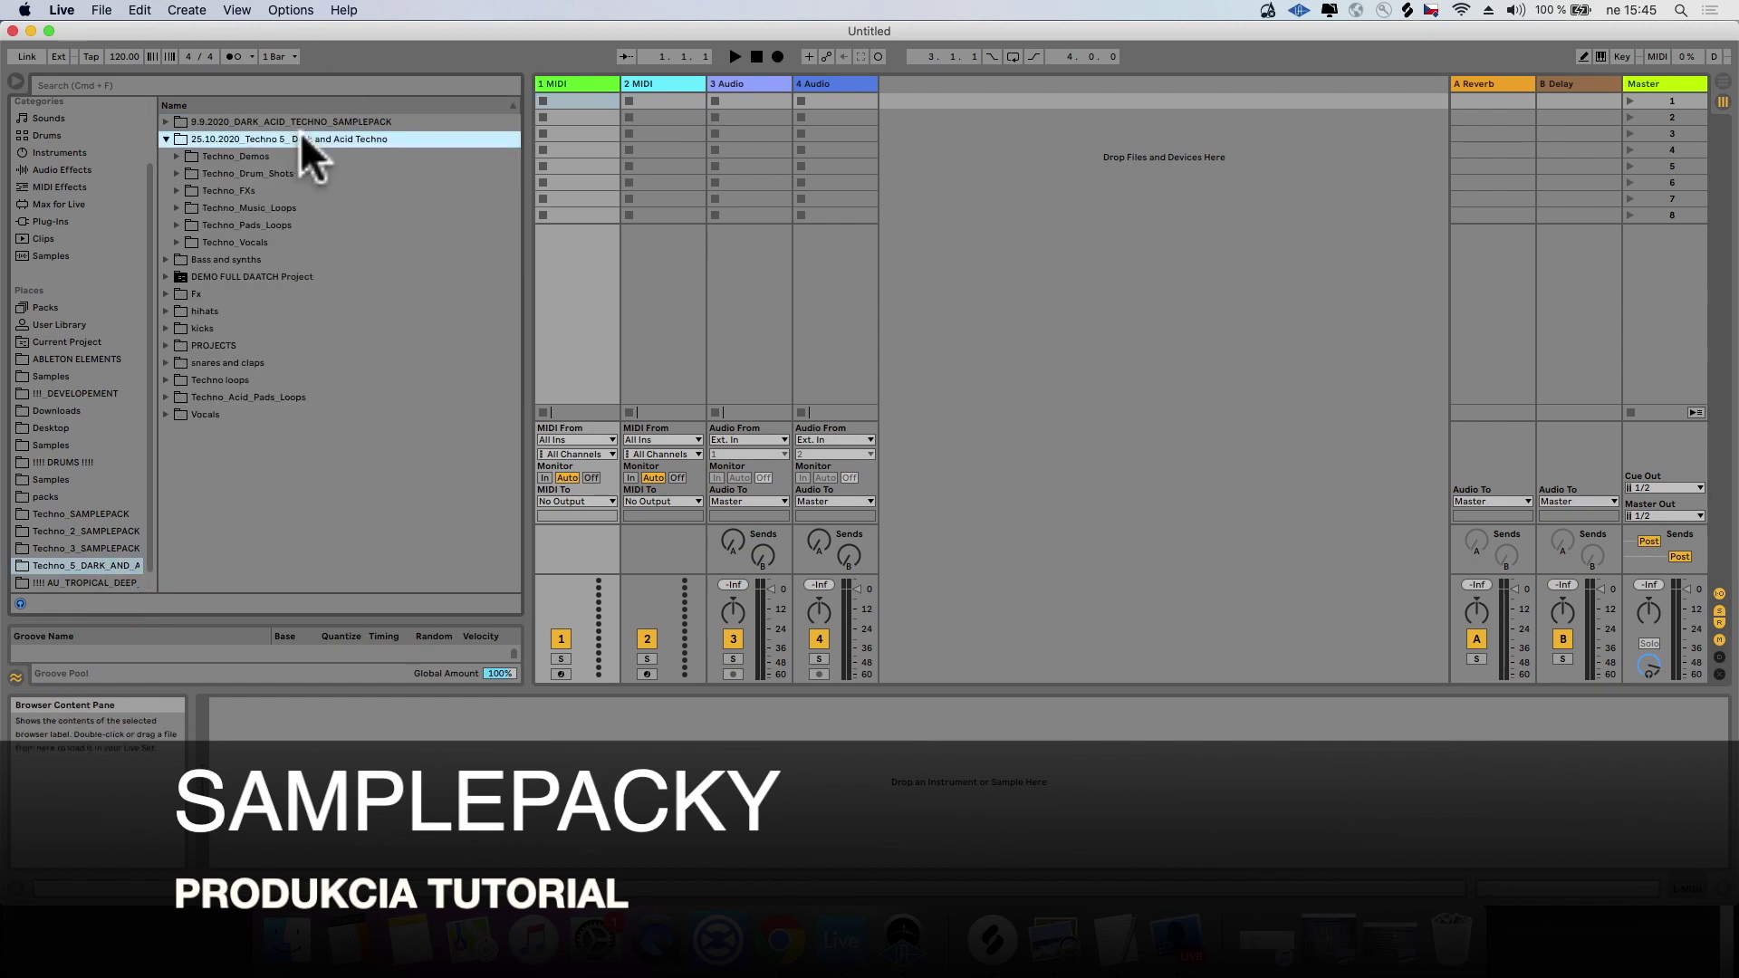
pyautogui.click(231, 157)
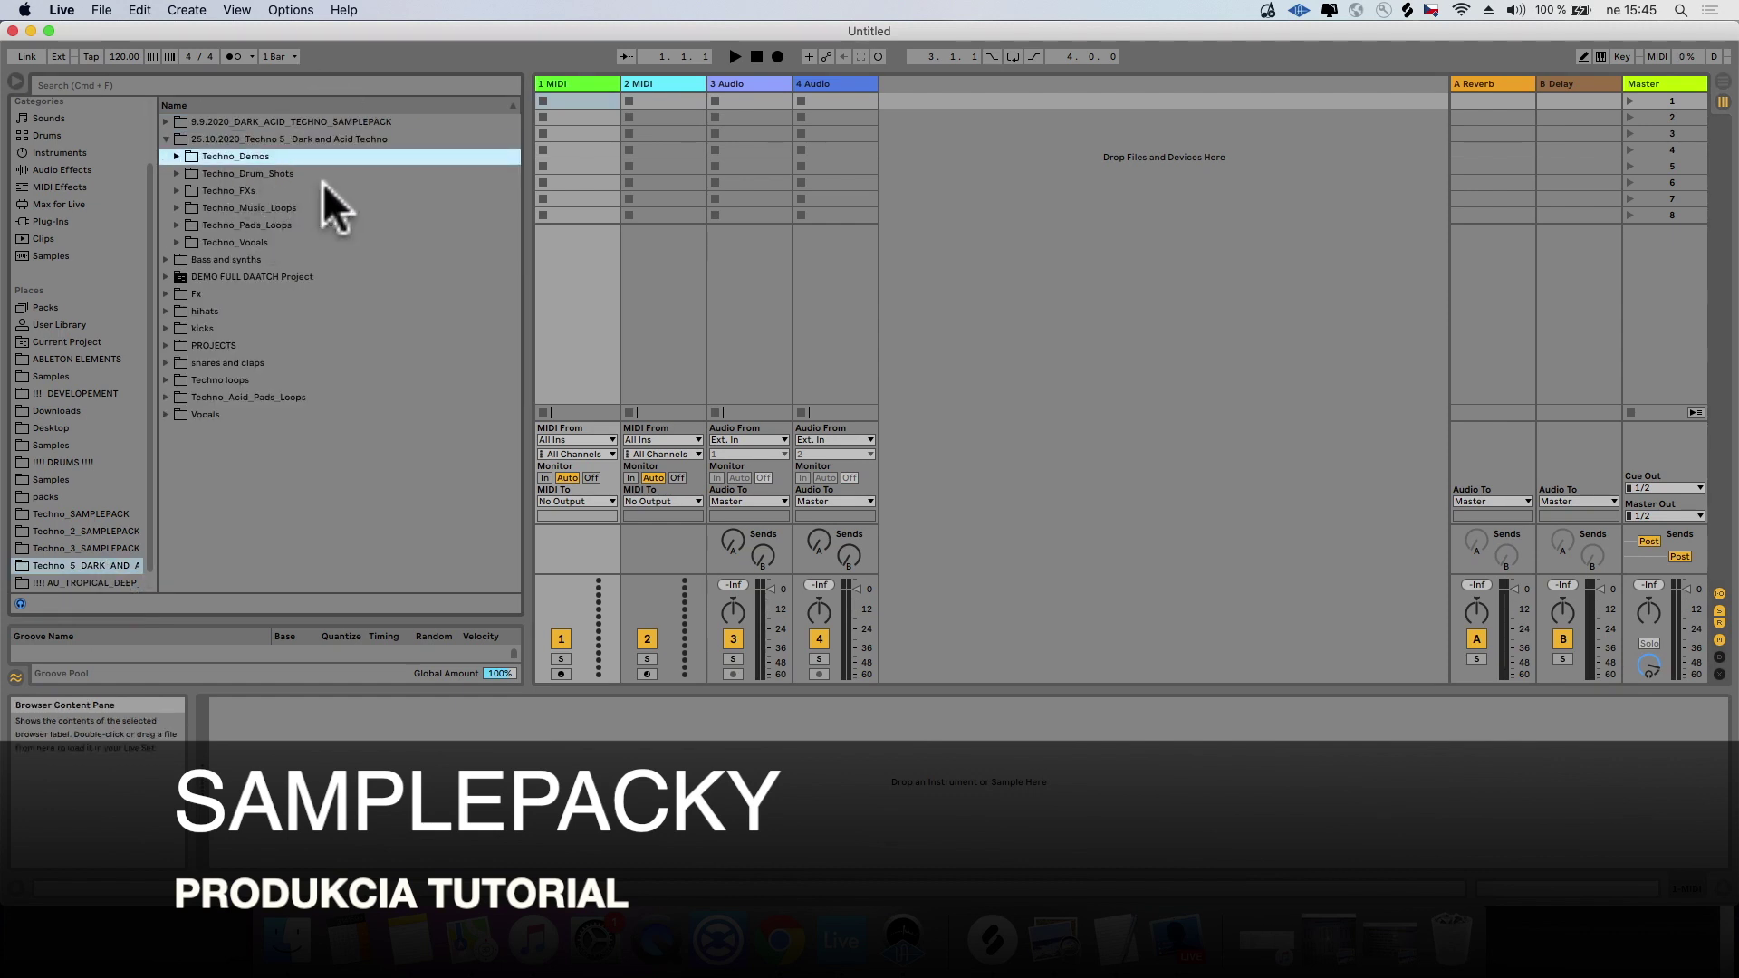
# Step: Expand the Techno_Music_Loops folder, widen the browser, and look through the list of music loops
pyautogui.doubleClick(274, 211)
pyautogui.click(528, 315)
pyautogui.moveTo(528, 316); pyautogui.dragTo(683, 334)
pyautogui.scroll(-12, 518, 364)
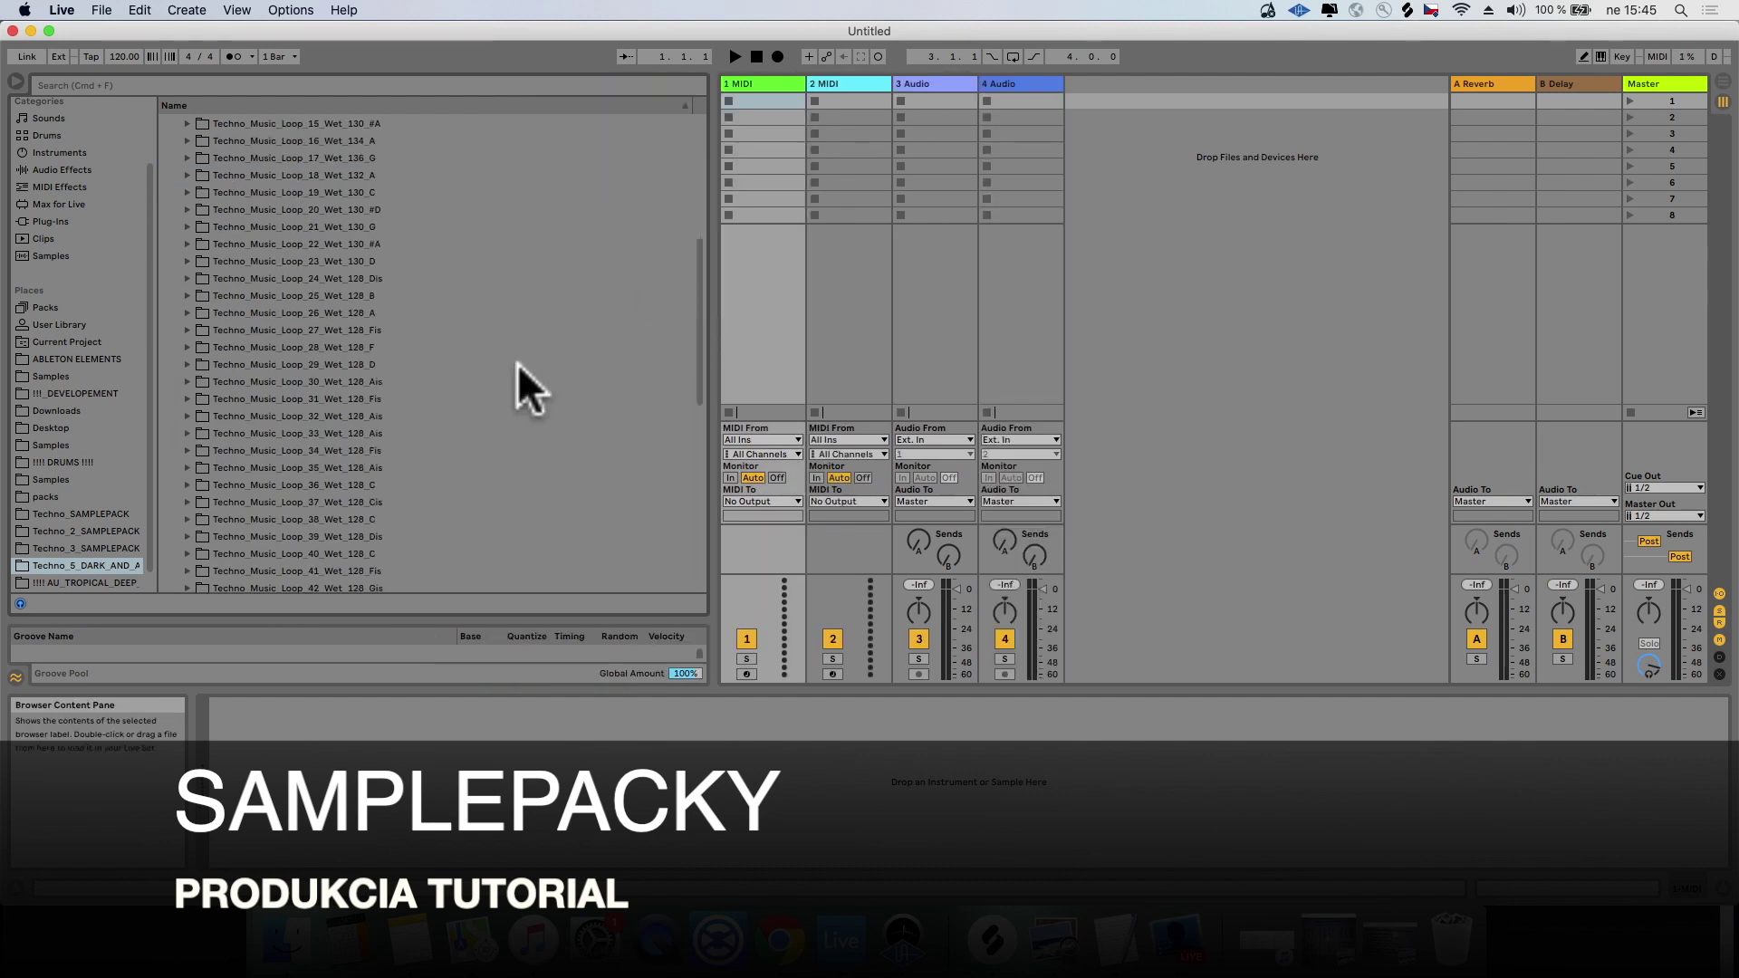
pyautogui.scroll(15, 384, 415)
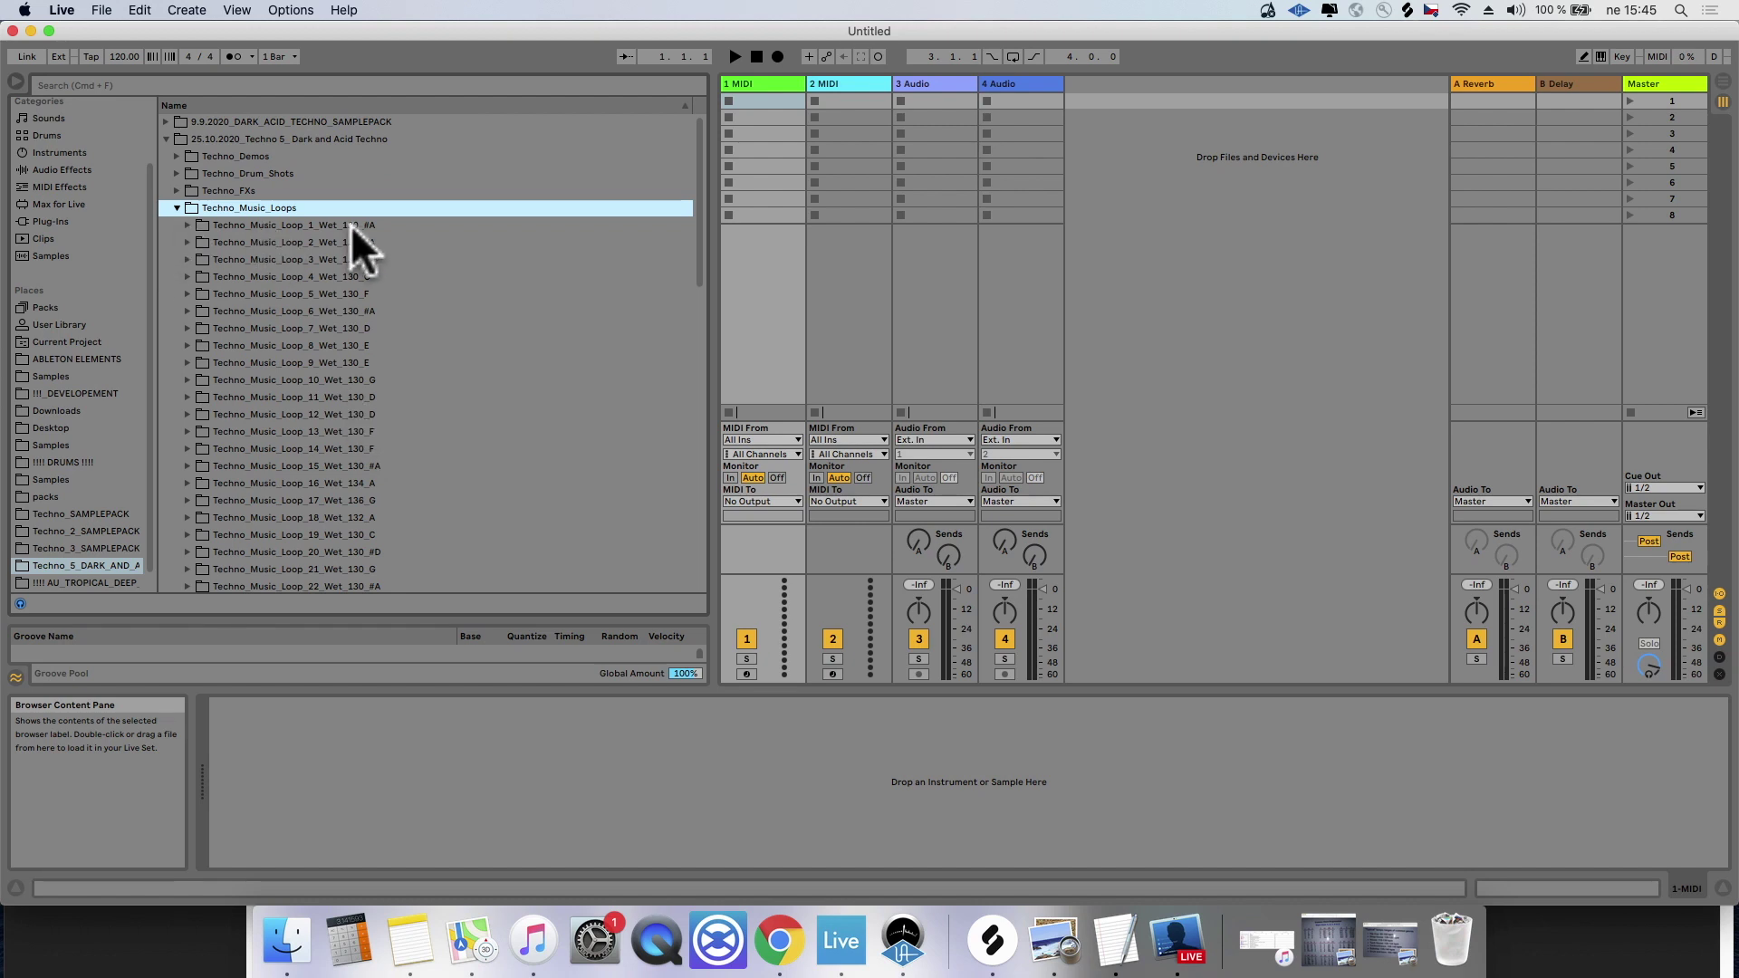
# Step: Expand Techno_Music_Loop_1_Wet_130_#A and its Drum_Stems folder, and preview the kick and hihats loops
pyautogui.click(291, 225)
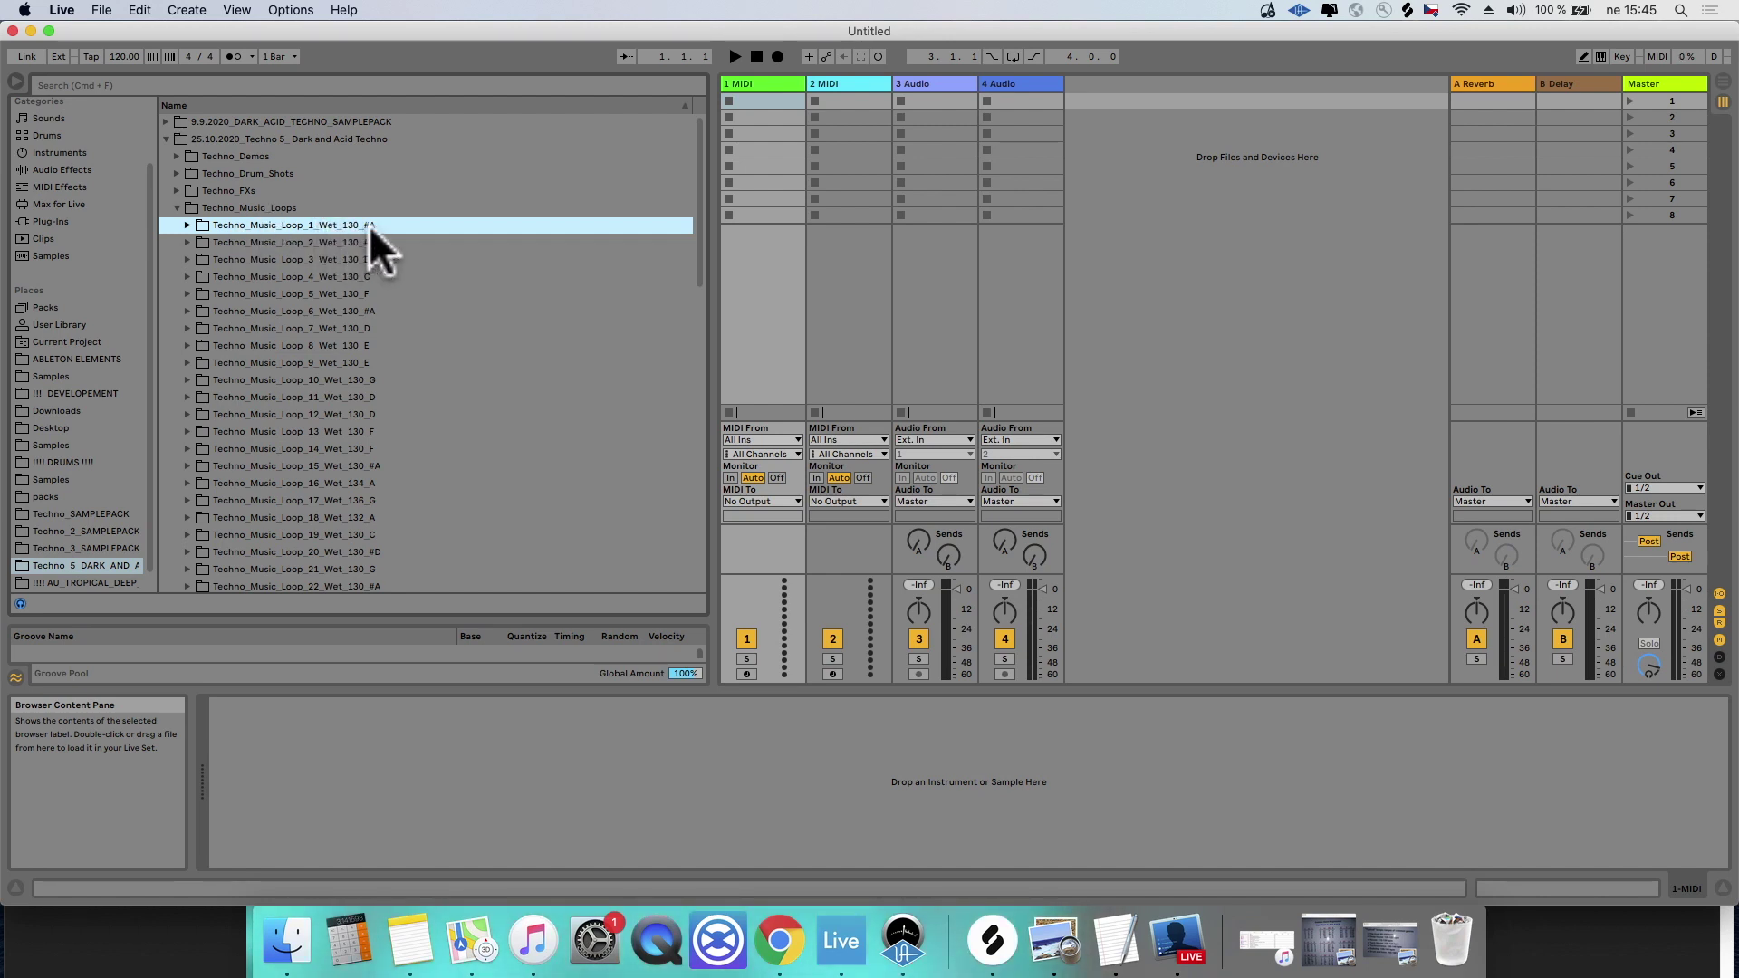
pyautogui.press('Right')
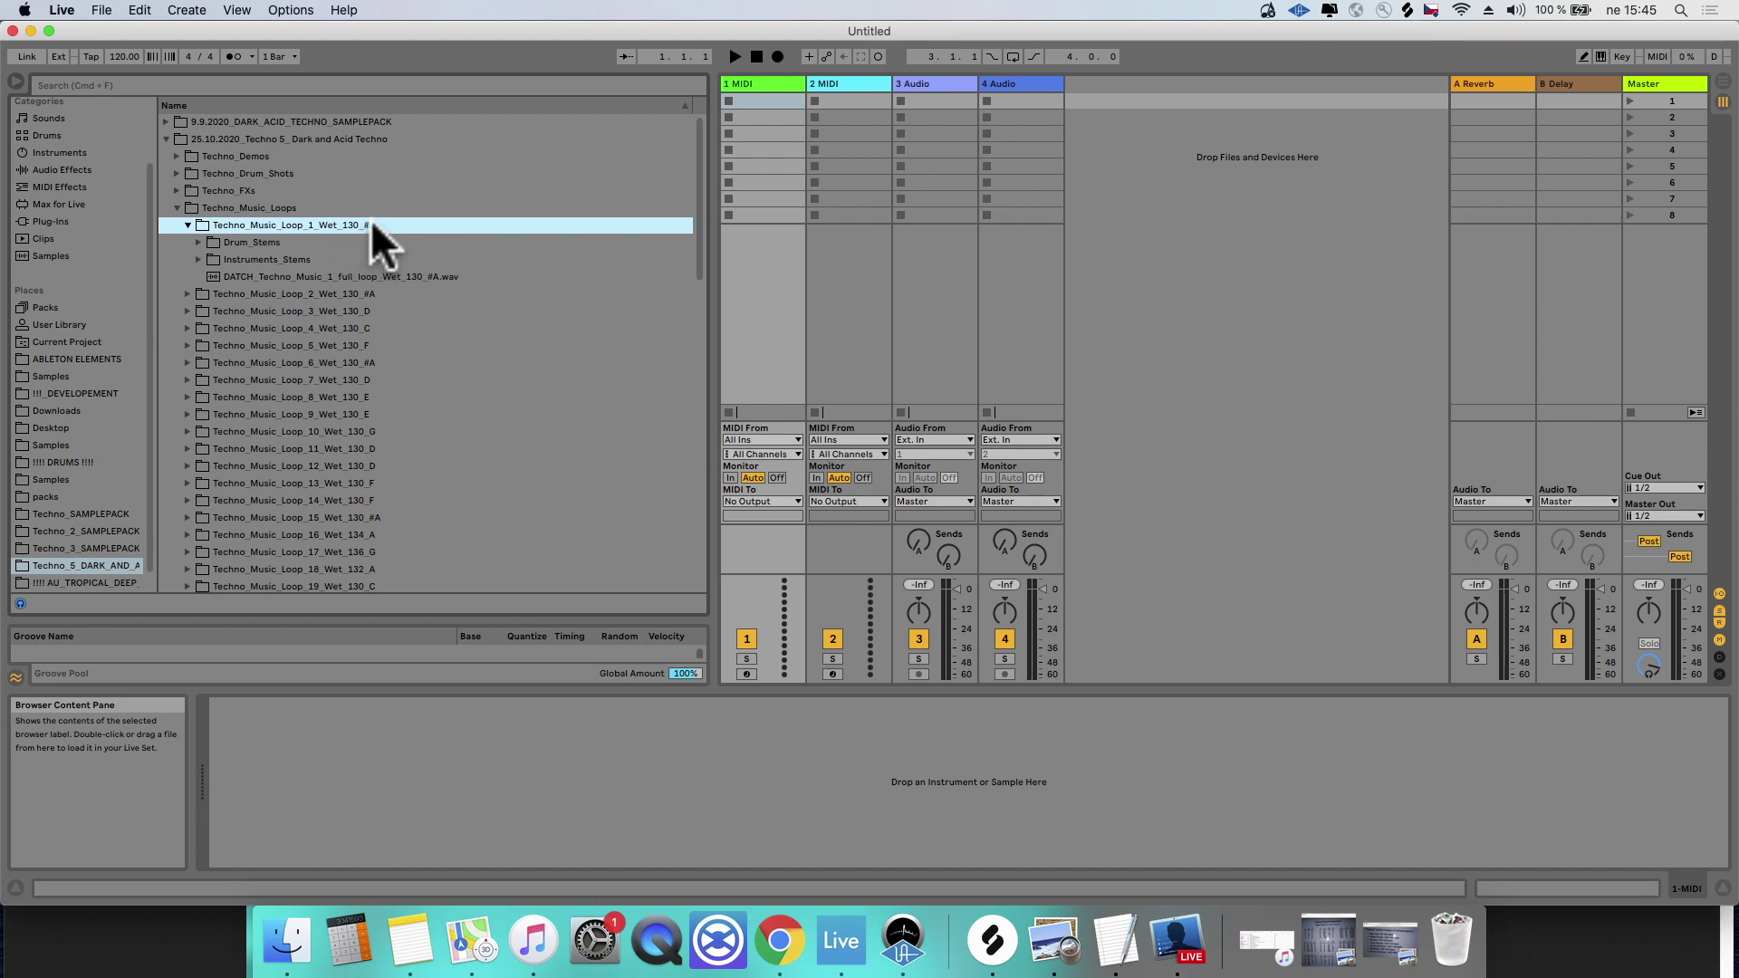
pyautogui.click(194, 239)
pyautogui.click(401, 269)
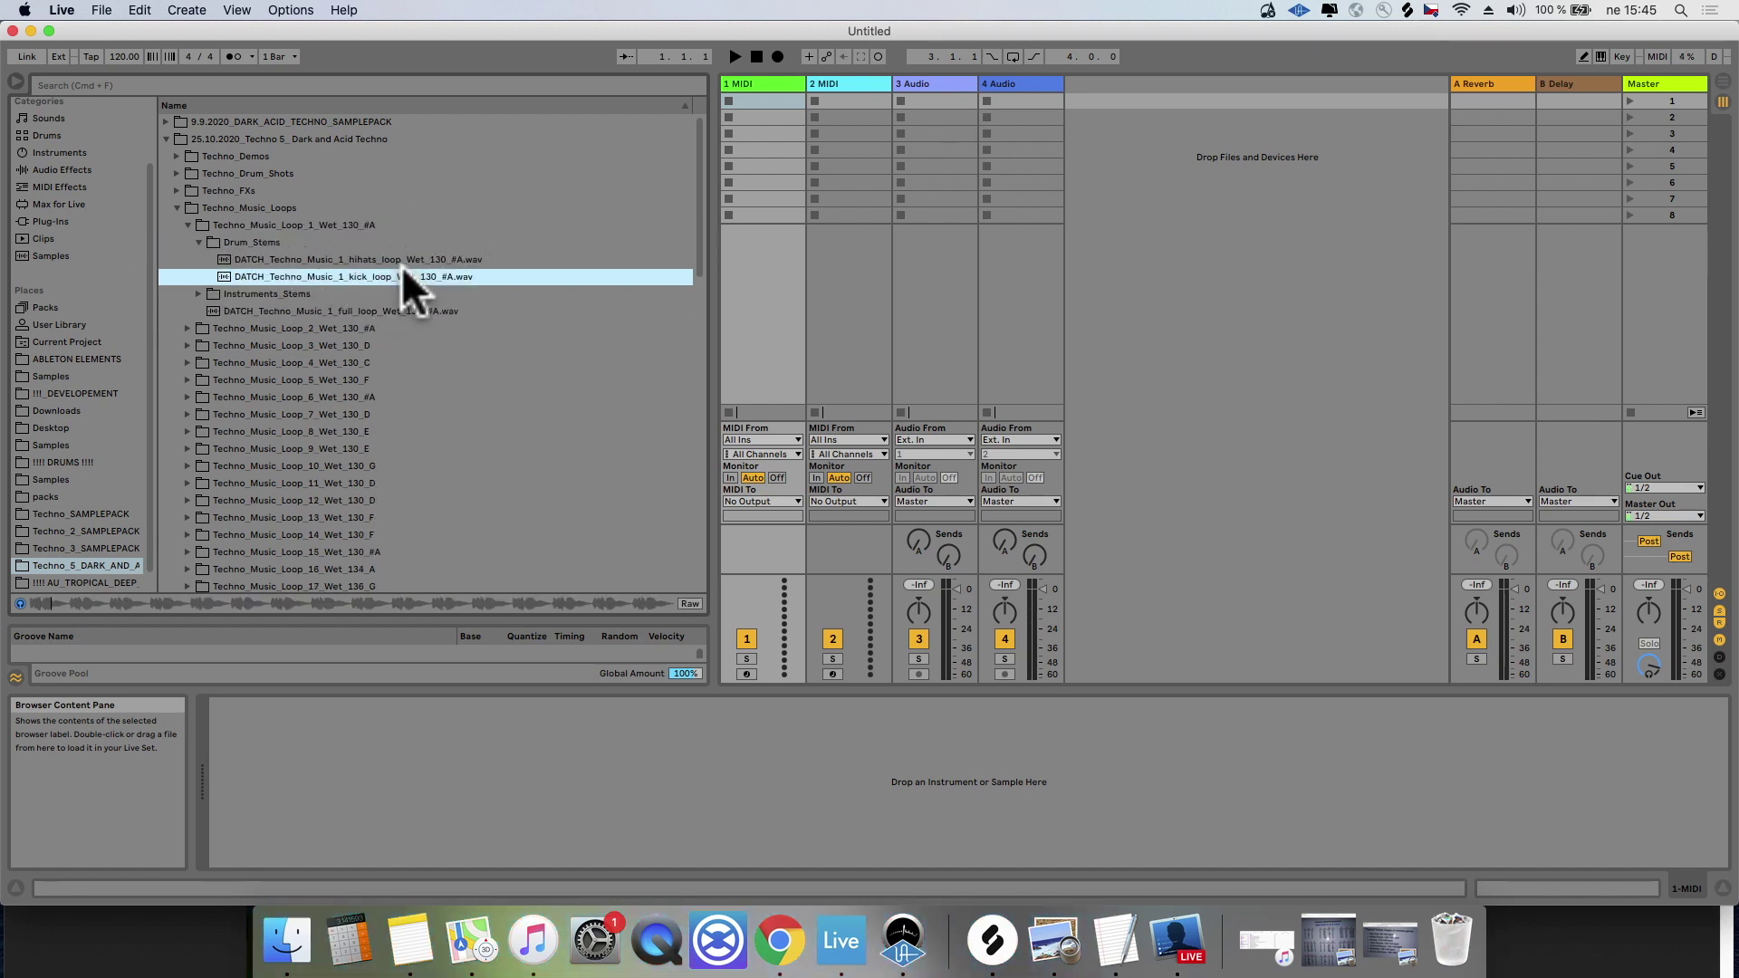
pyautogui.click(409, 257)
# Step: Preview the stems in the Instruments_Stems folder of Techno_Music_Loop_1_Wet_130_#A, and collapse the loop's folders
pyautogui.click(199, 293)
pyautogui.click(393, 281)
pyautogui.click(393, 295)
pyautogui.click(390, 326)
pyautogui.click(391, 346)
pyautogui.click(198, 260)
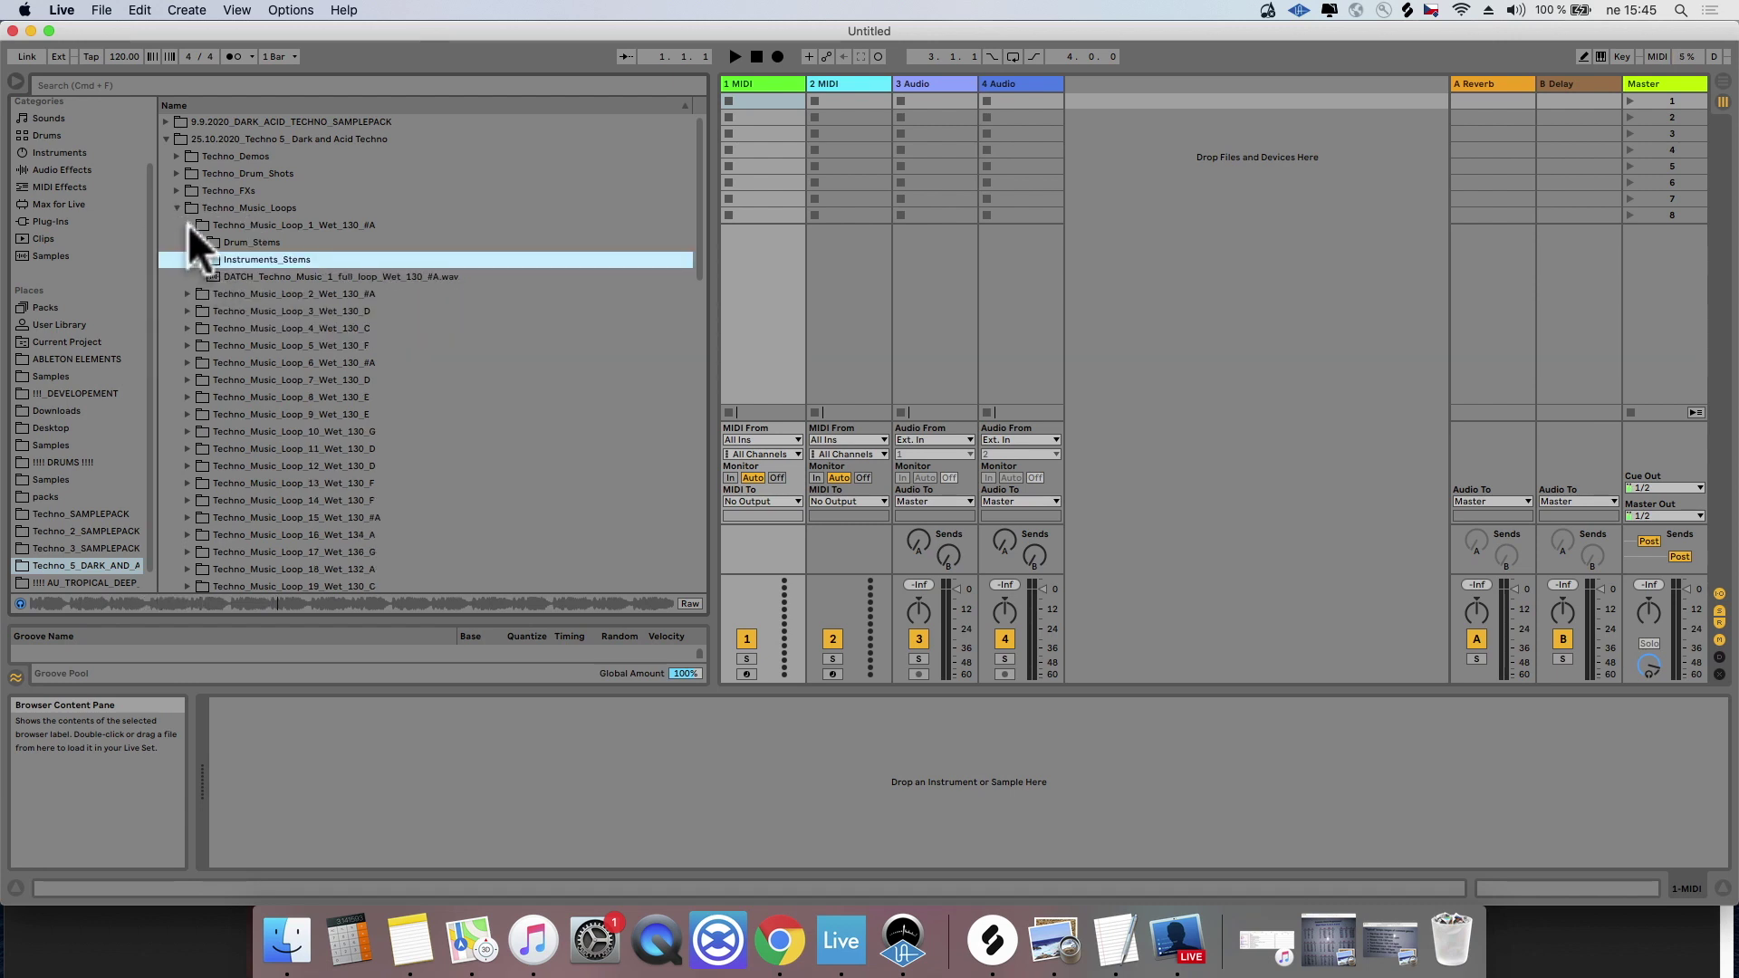
pyautogui.click(186, 225)
# Step: Look through the Midi folder of Techno_Music_Loop_46_Wet_130_F, and switch to the Arrangement View
pyautogui.scroll(-10, 170, 353)
pyautogui.click(188, 357)
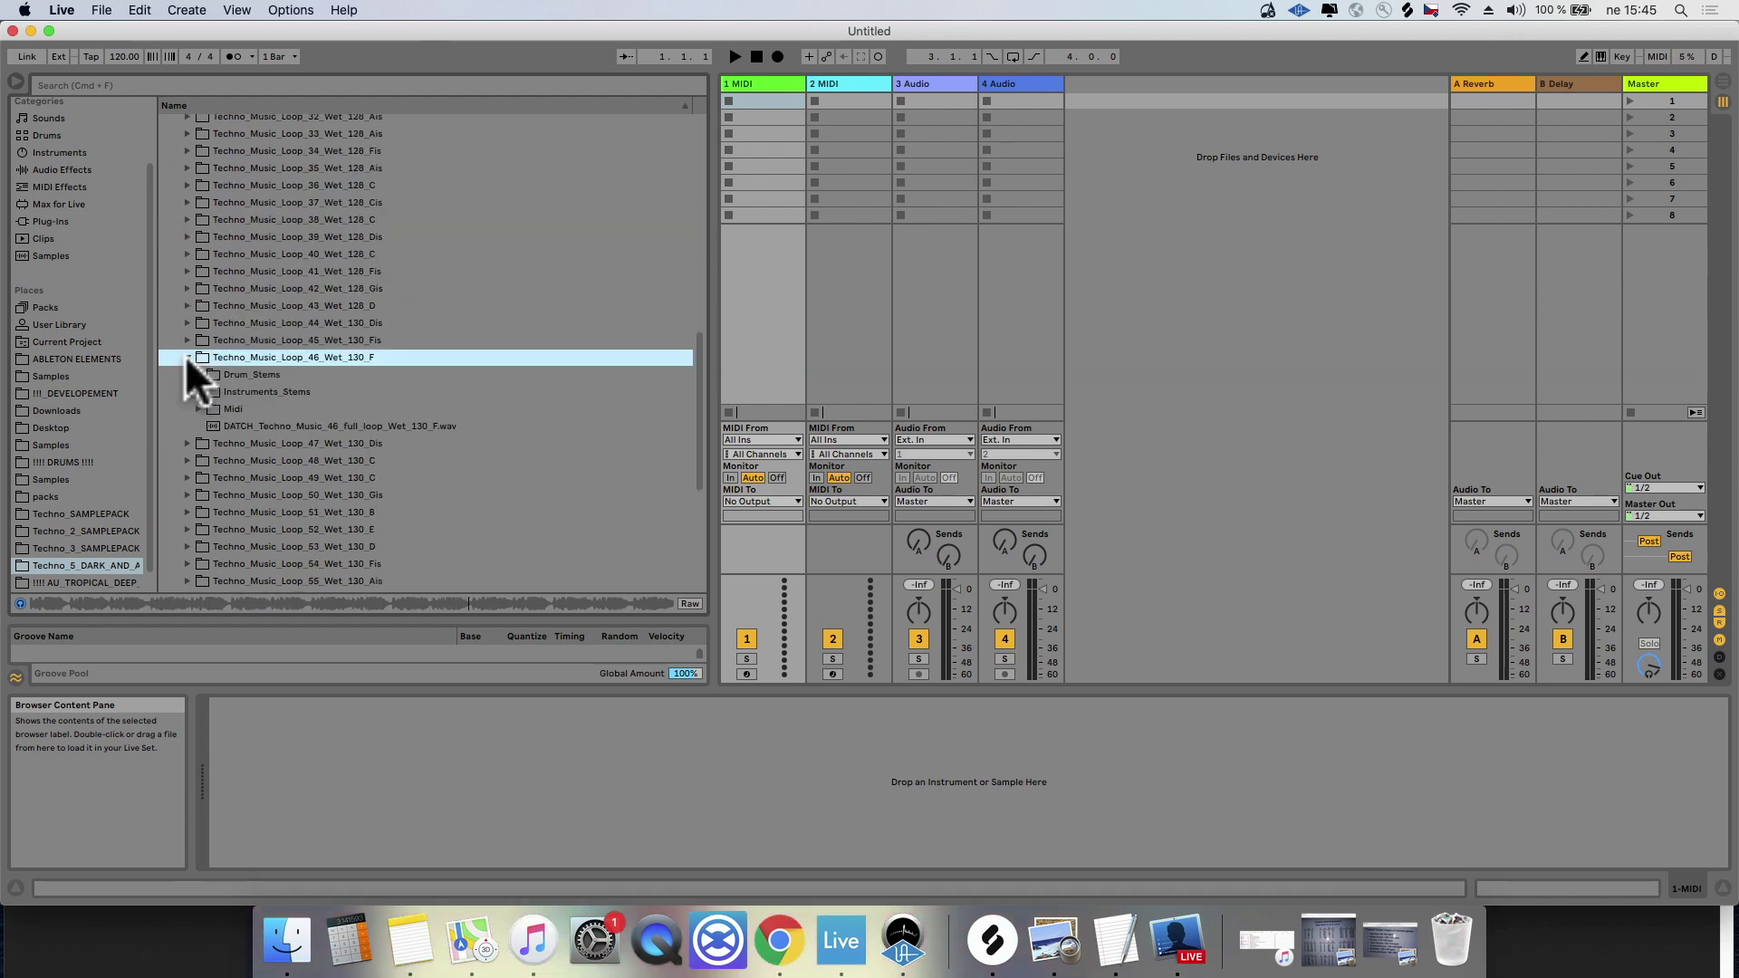
pyautogui.click(247, 373)
pyautogui.click(199, 409)
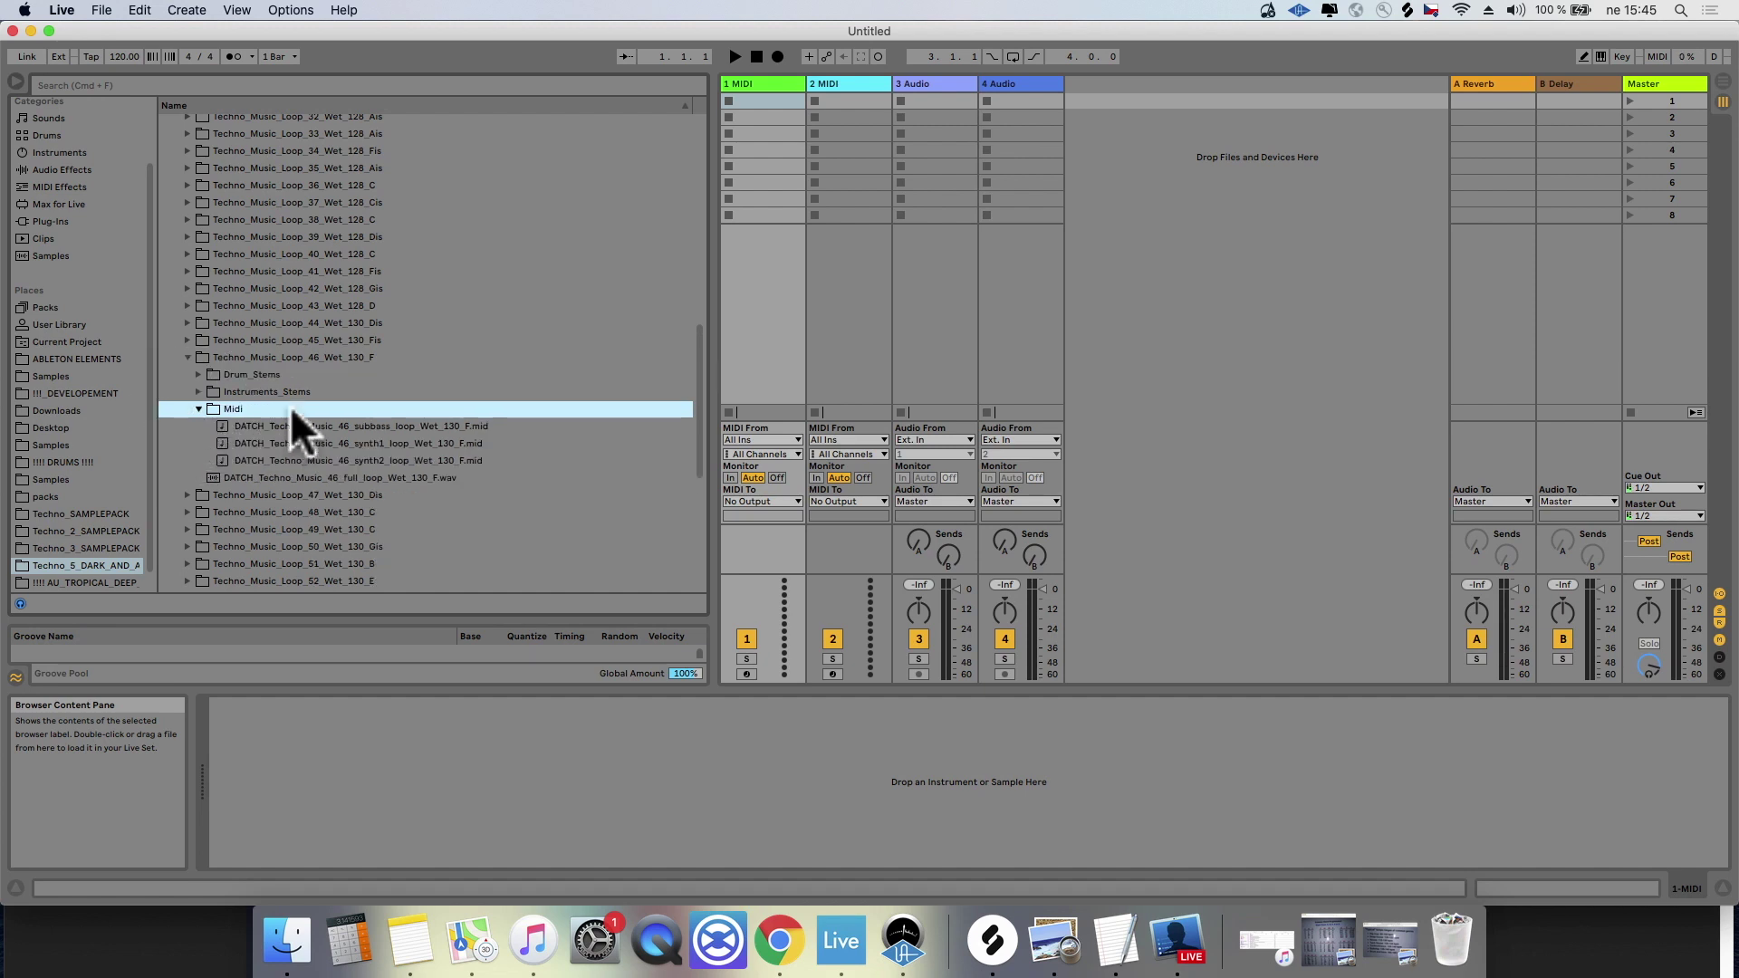
pyautogui.scroll(-3, 344, 403)
pyautogui.click(394, 310)
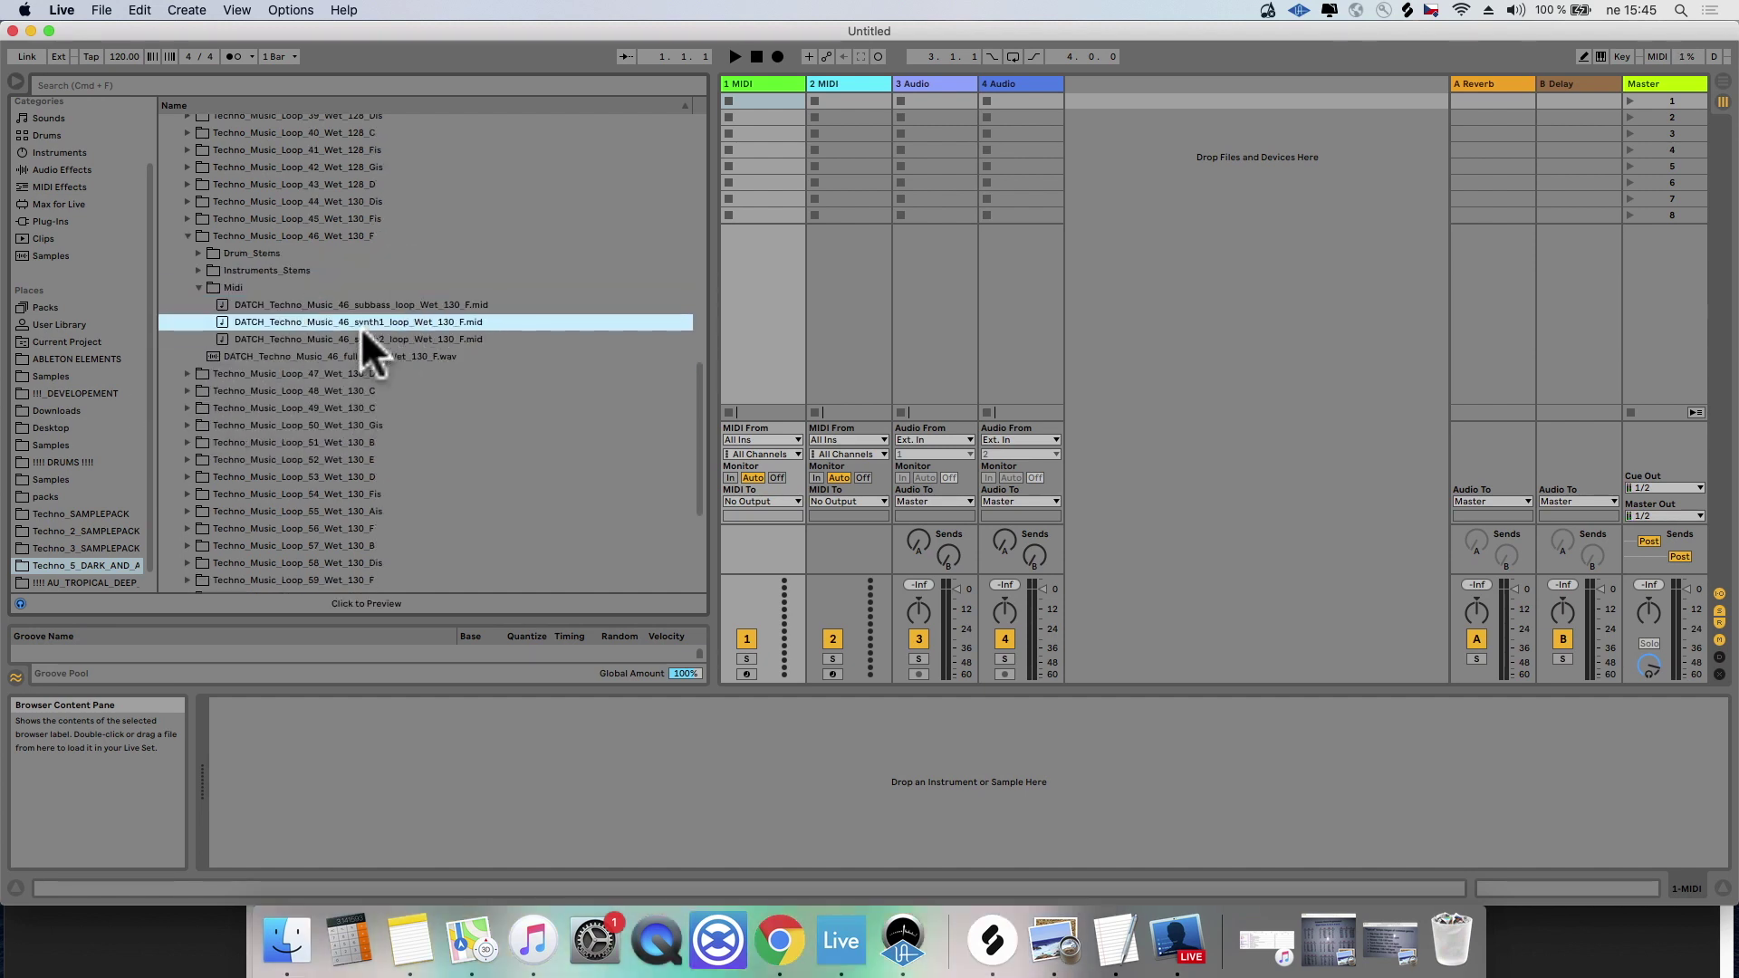
pyautogui.press('Tab')
# Step: Try the Music 46 subbass MIDI loop on the first MIDI track
pyautogui.moveTo(400, 305); pyautogui.dragTo(748, 181)
pyautogui.moveTo(772, 105); pyautogui.dragTo(777, 114)
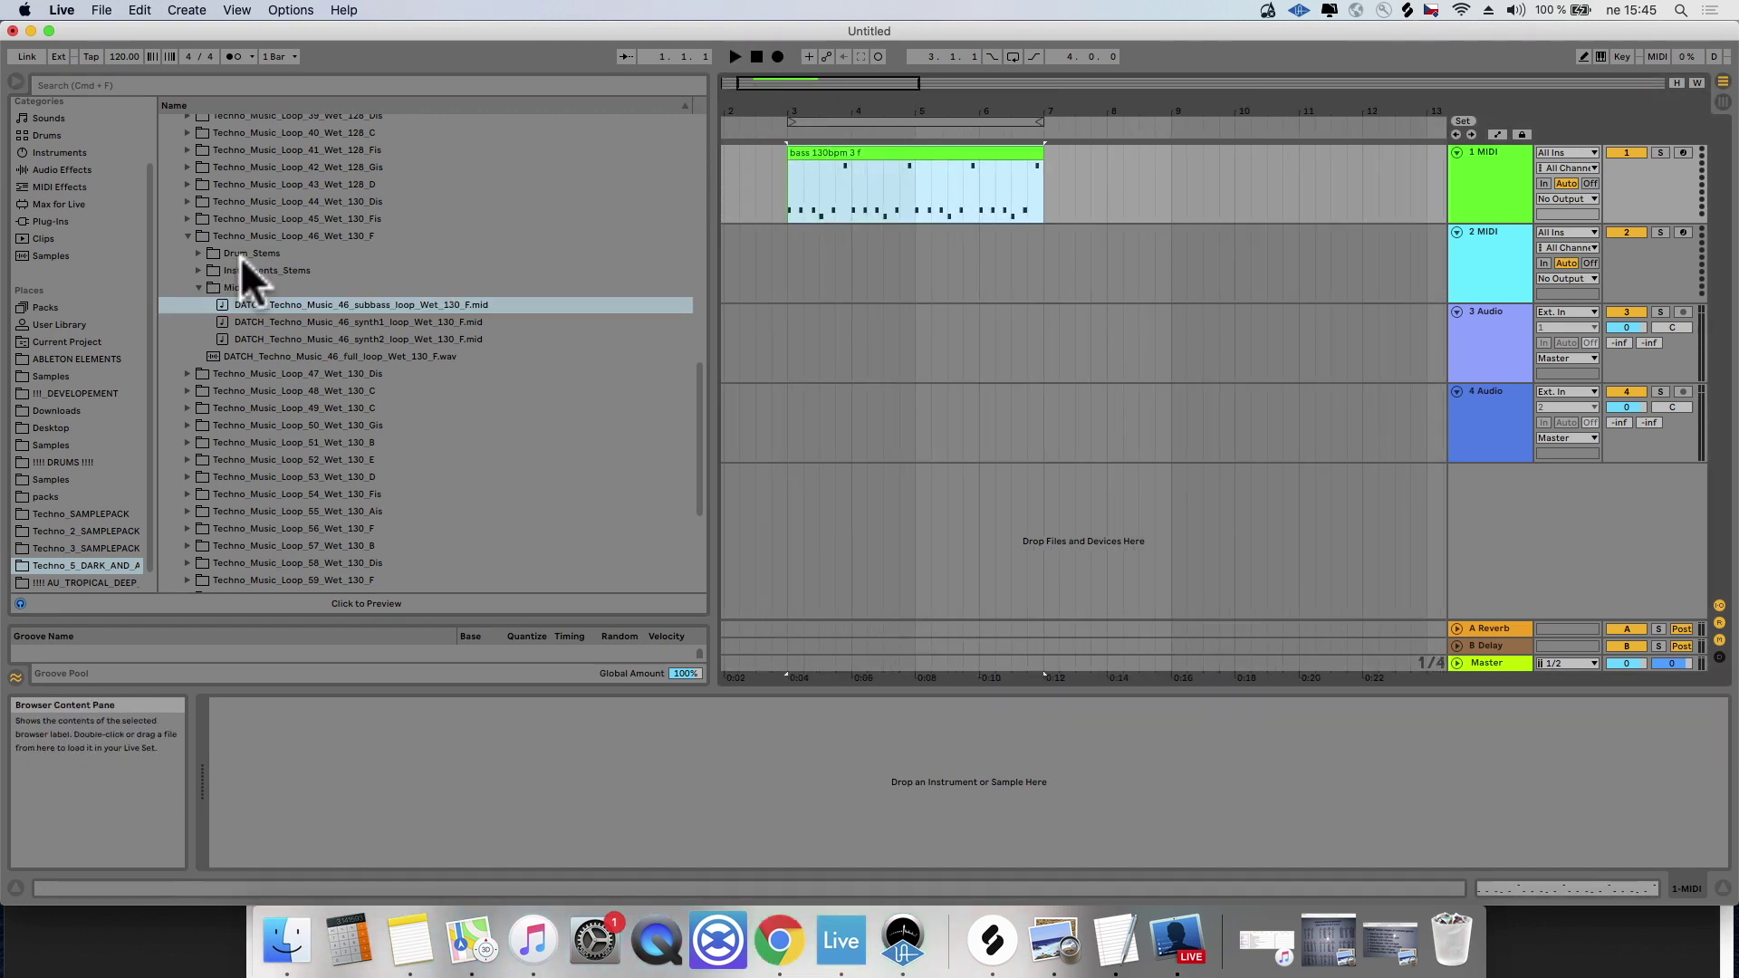
pyautogui.press('Delete')
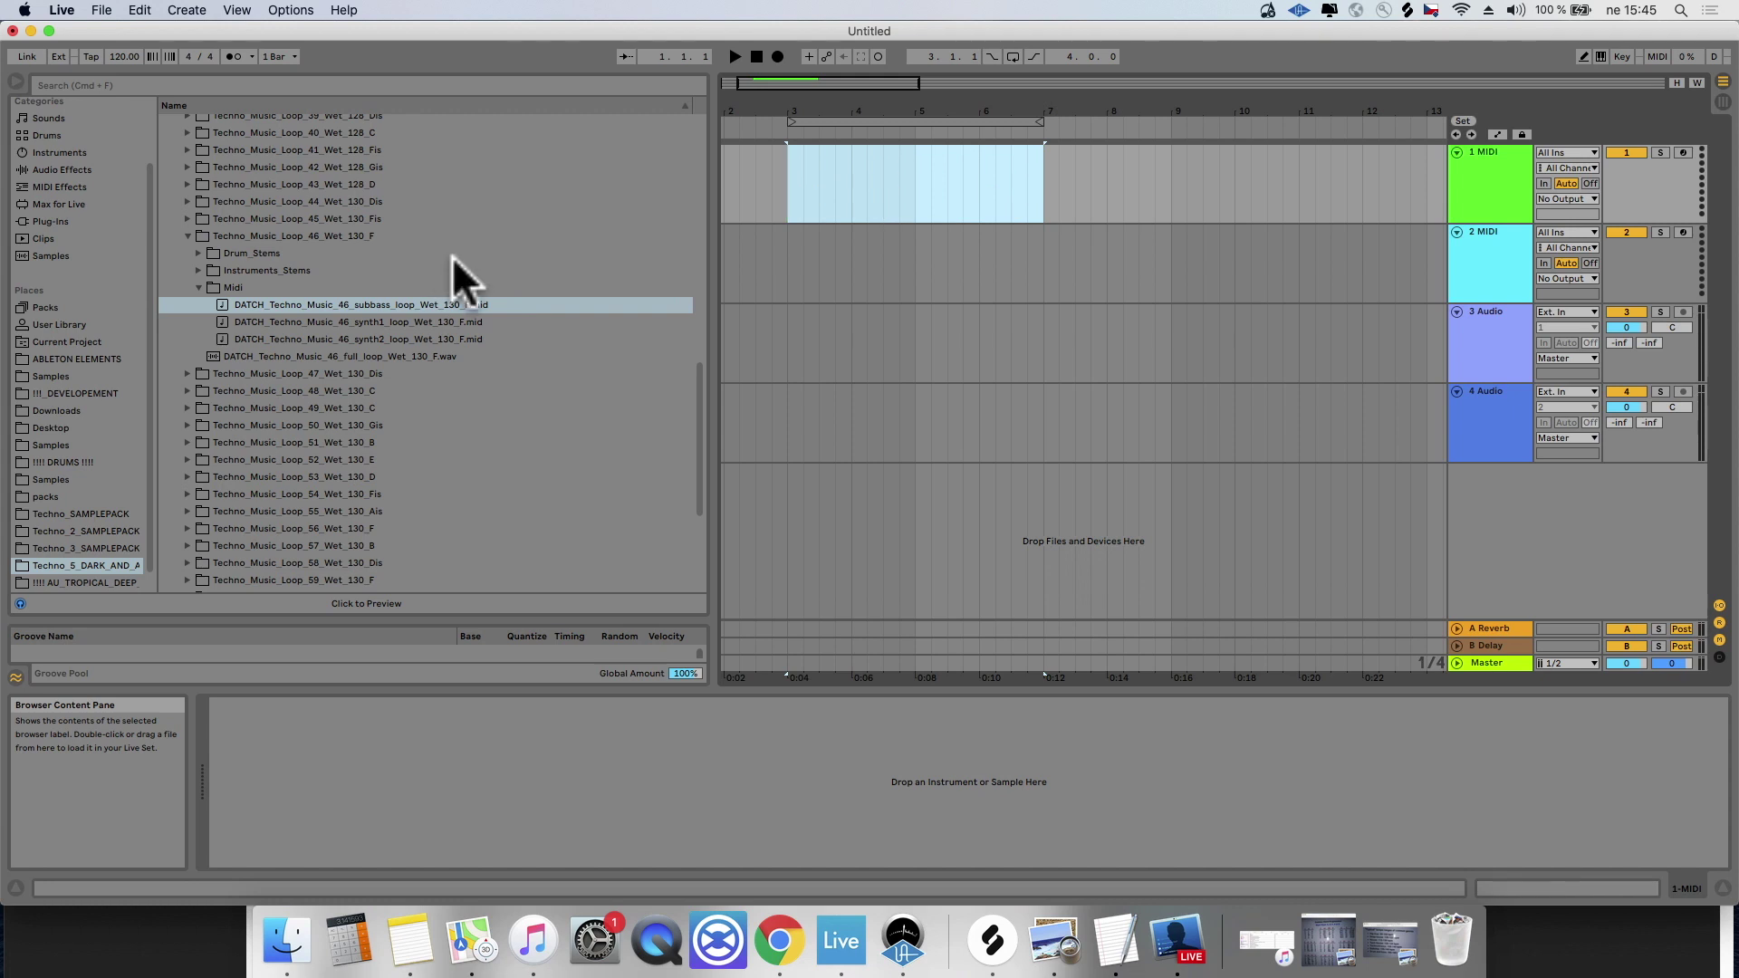
# Step: Expand the Instruments_Stems folder of Techno_Music_Loop_46_Wet_130_F and preview its synth stems
pyautogui.doubleClick(252, 270)
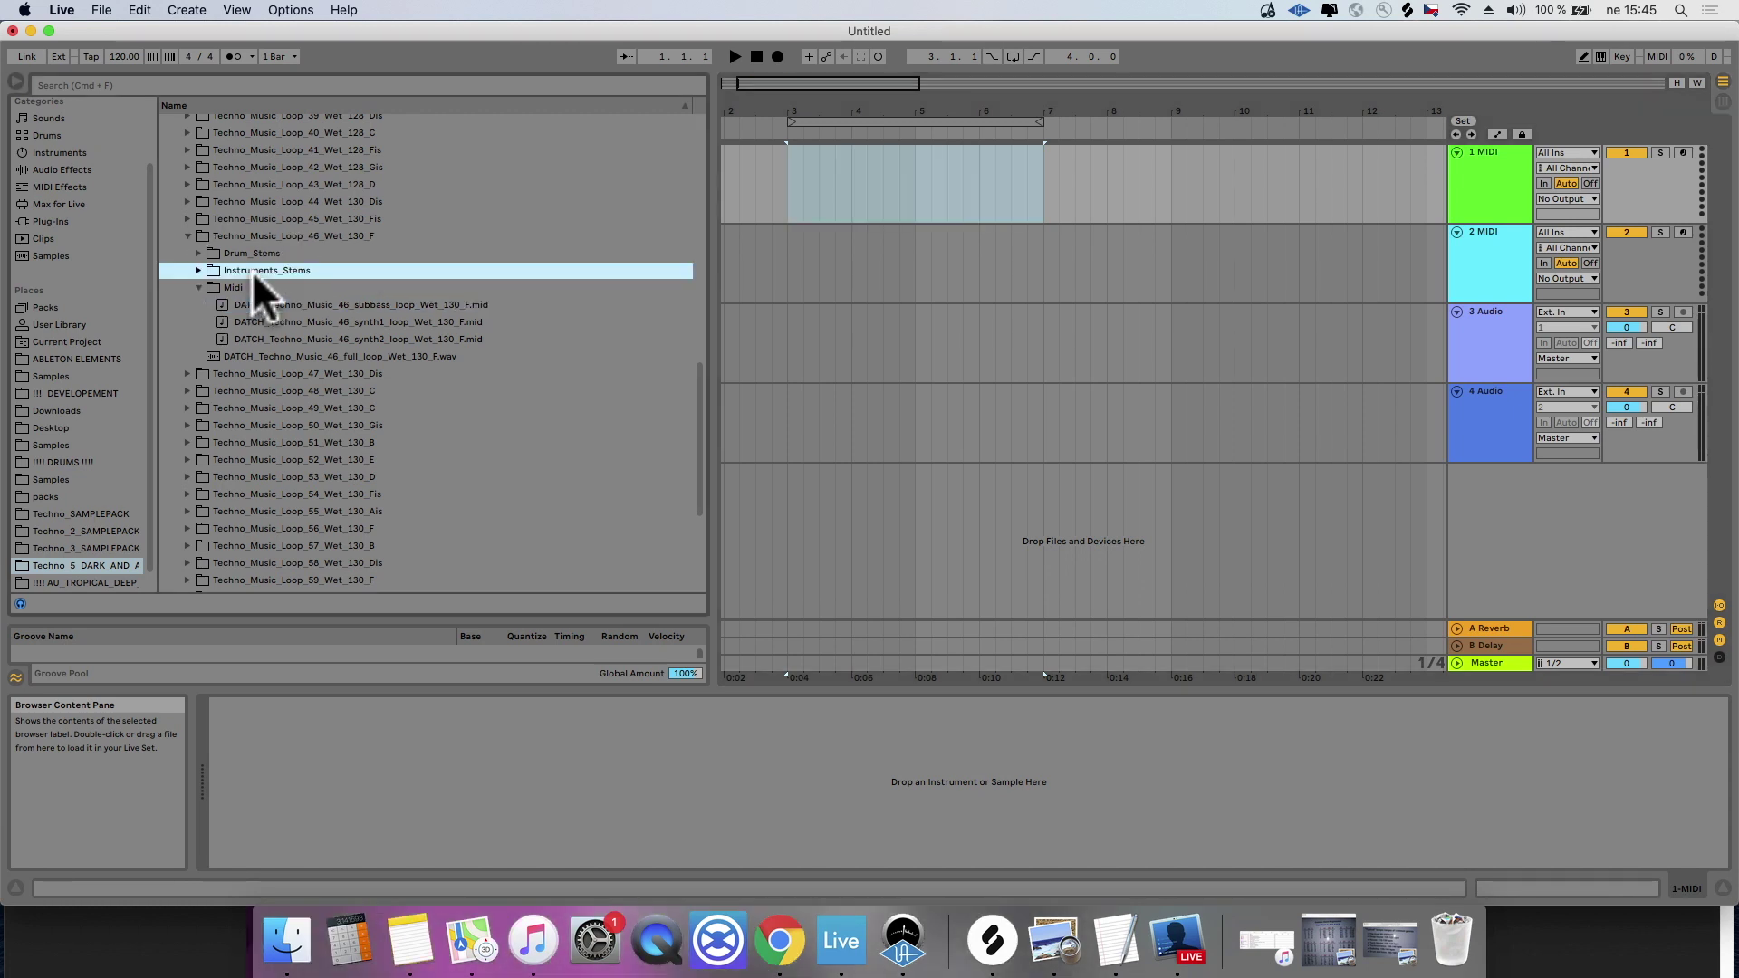
pyautogui.click(327, 305)
pyautogui.click(367, 324)
pyautogui.click(364, 356)
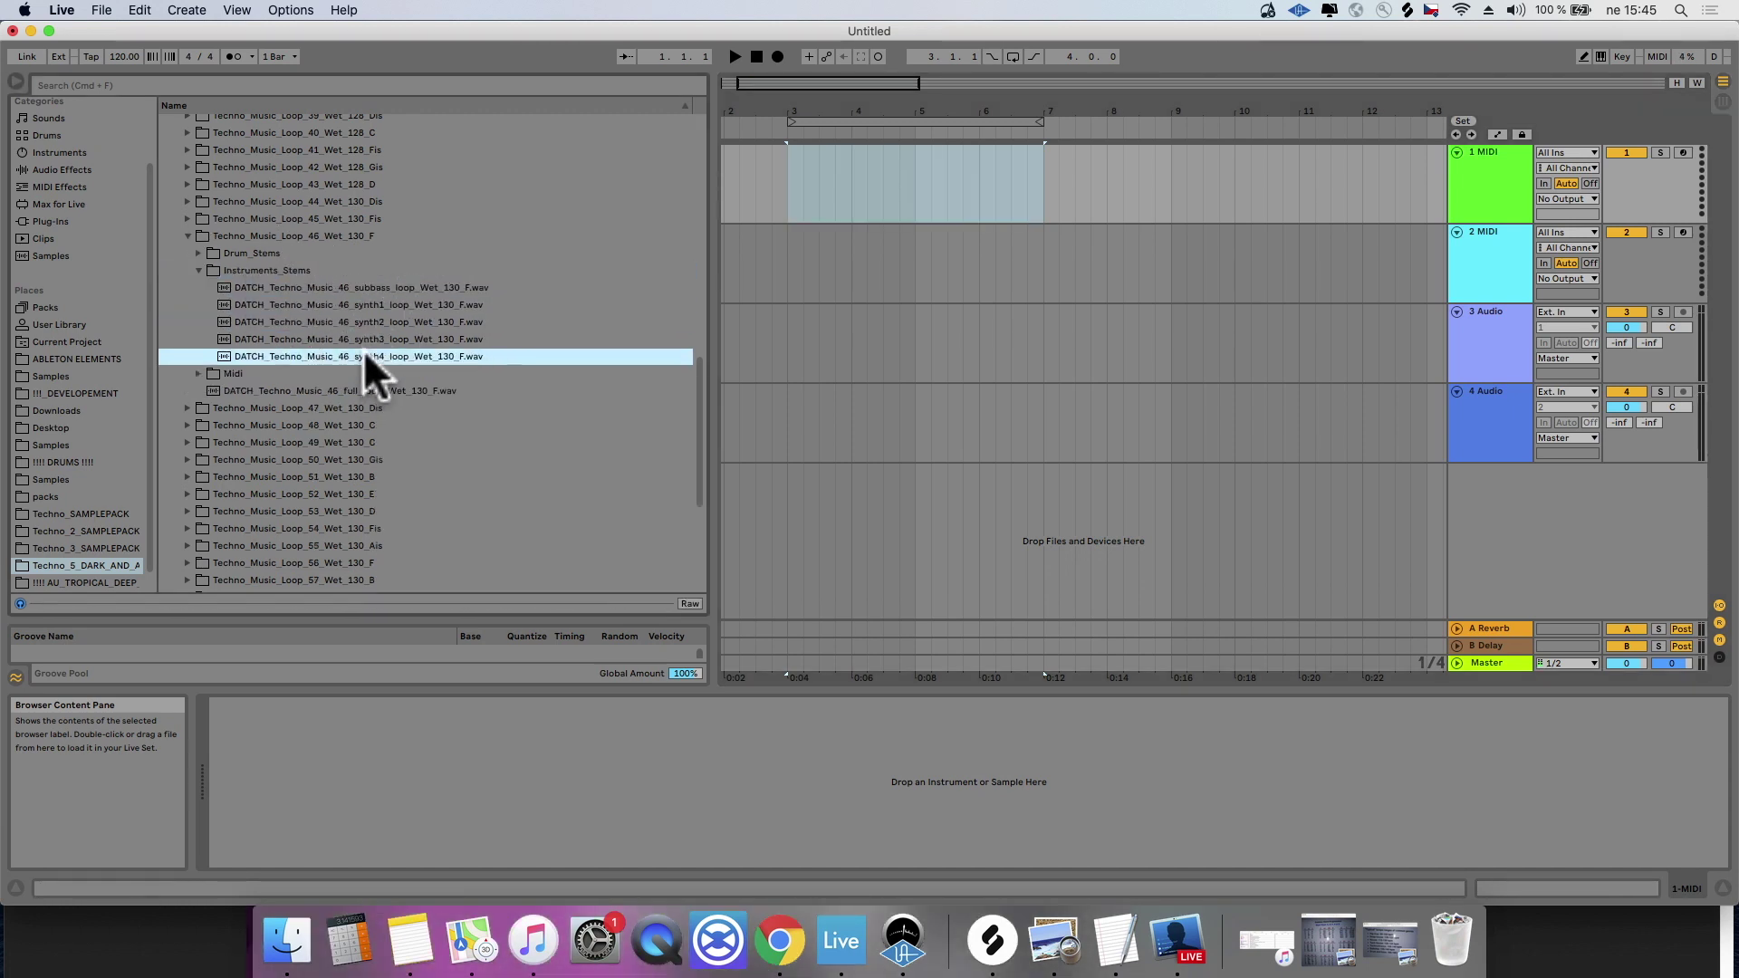
# Step: Place the Music 46 subbass, synth1, synth2 and synth4 audio loops on tracks 1 to 4, starting at bar 1
pyautogui.moveTo(373, 304); pyautogui.dragTo(729, 262)
pyautogui.moveTo(931, 111); pyautogui.dragTo(768, 241)
pyautogui.press('space')
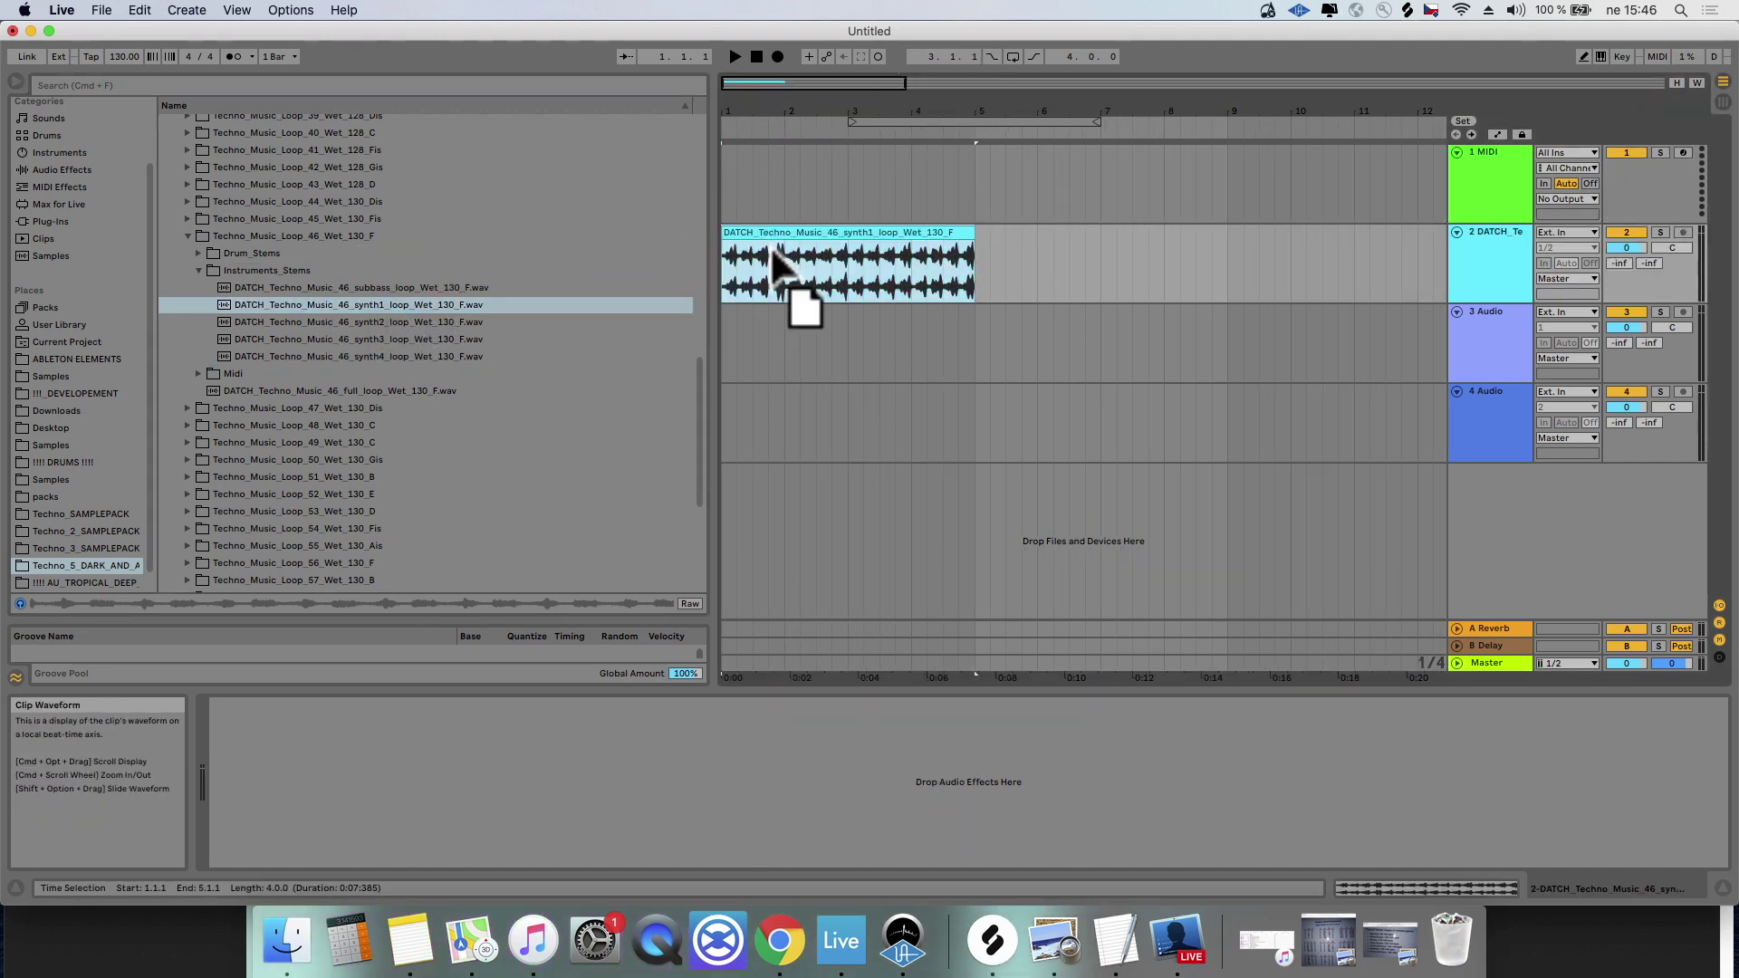
pyautogui.press('Down')
pyautogui.moveTo(695, 349); pyautogui.dragTo(706, 350)
pyautogui.moveTo(466, 288); pyautogui.dragTo(735, 203)
pyautogui.moveTo(440, 356); pyautogui.dragTo(730, 443)
# Step: Set tracks 1 to 3 to -2.2 dB and track 4 to -4.5 dB, move the four-bar loop range to bar 1, and play
pyautogui.moveTo(1622, 406); pyautogui.dragTo(1516, 417)
pyautogui.press('super+a')
pyautogui.moveTo(1622, 326); pyautogui.dragTo(1623, 332)
pyautogui.click(998, 124)
pyautogui.moveTo(997, 124); pyautogui.dragTo(737, 155)
pyautogui.press('space')
# Step: Preview the Music 46 drum stems, add the kick loop on a new audio track at bar 1, and play the arrangement
pyautogui.click(223, 253)
pyautogui.click(345, 272)
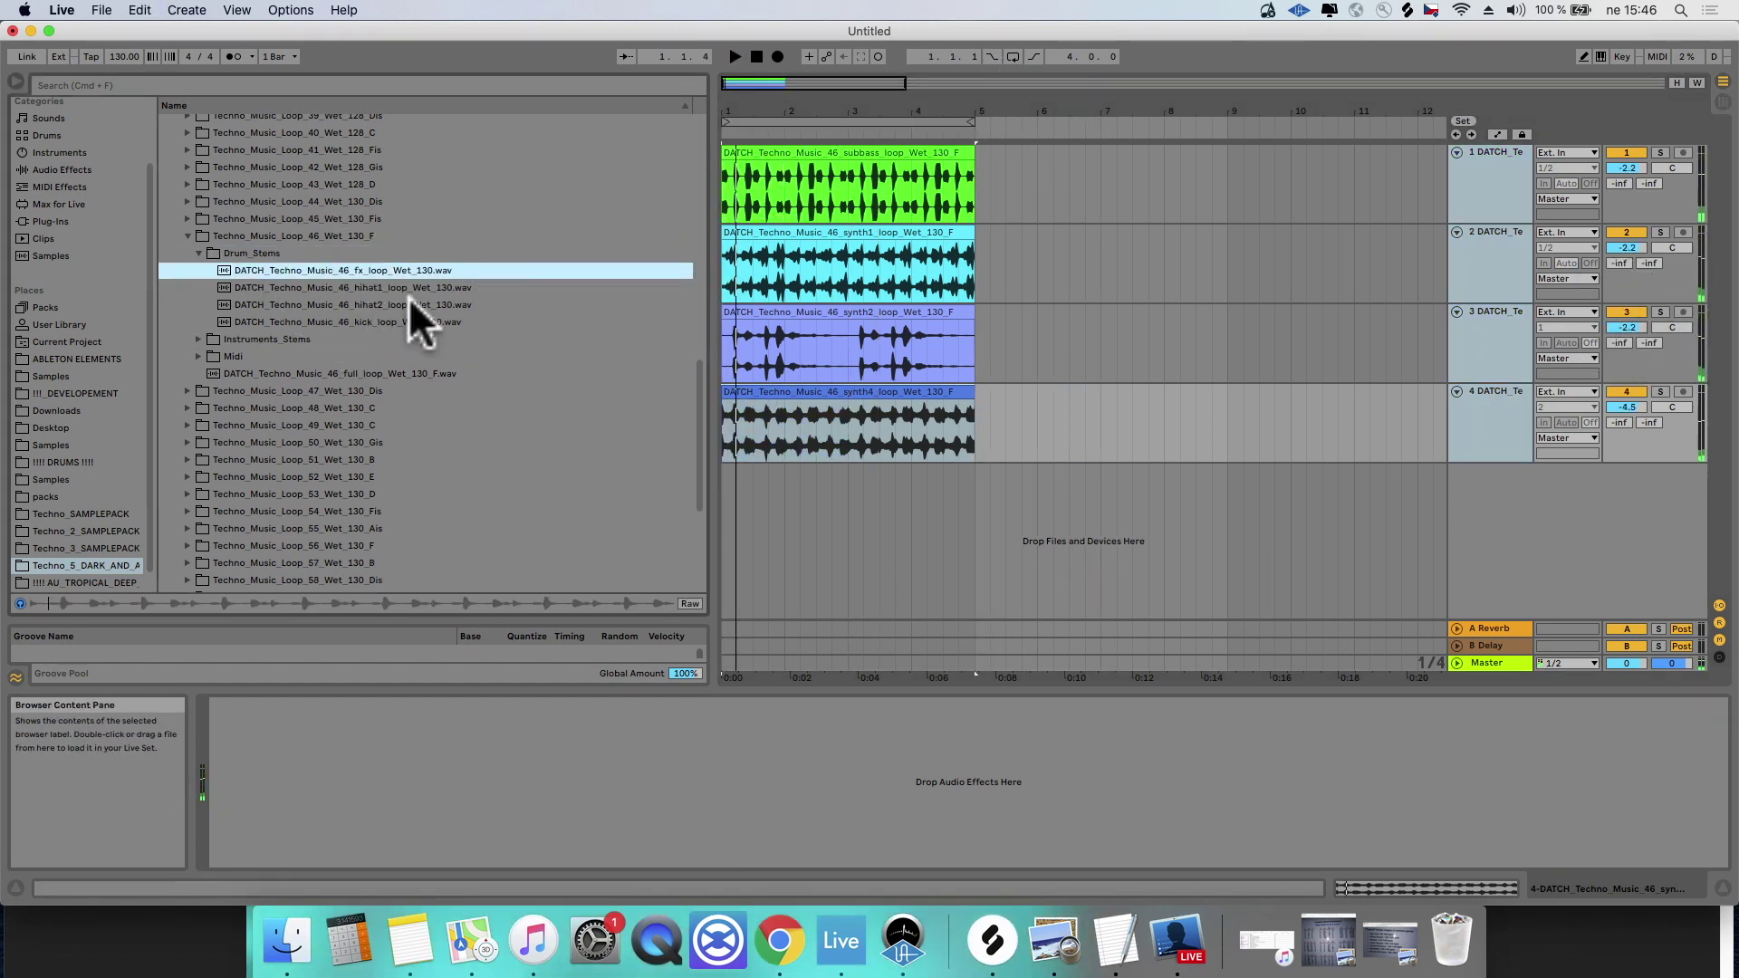
pyautogui.click(409, 300)
pyautogui.moveTo(396, 324); pyautogui.dragTo(718, 503)
pyautogui.moveTo(511, 319); pyautogui.dragTo(777, 493)
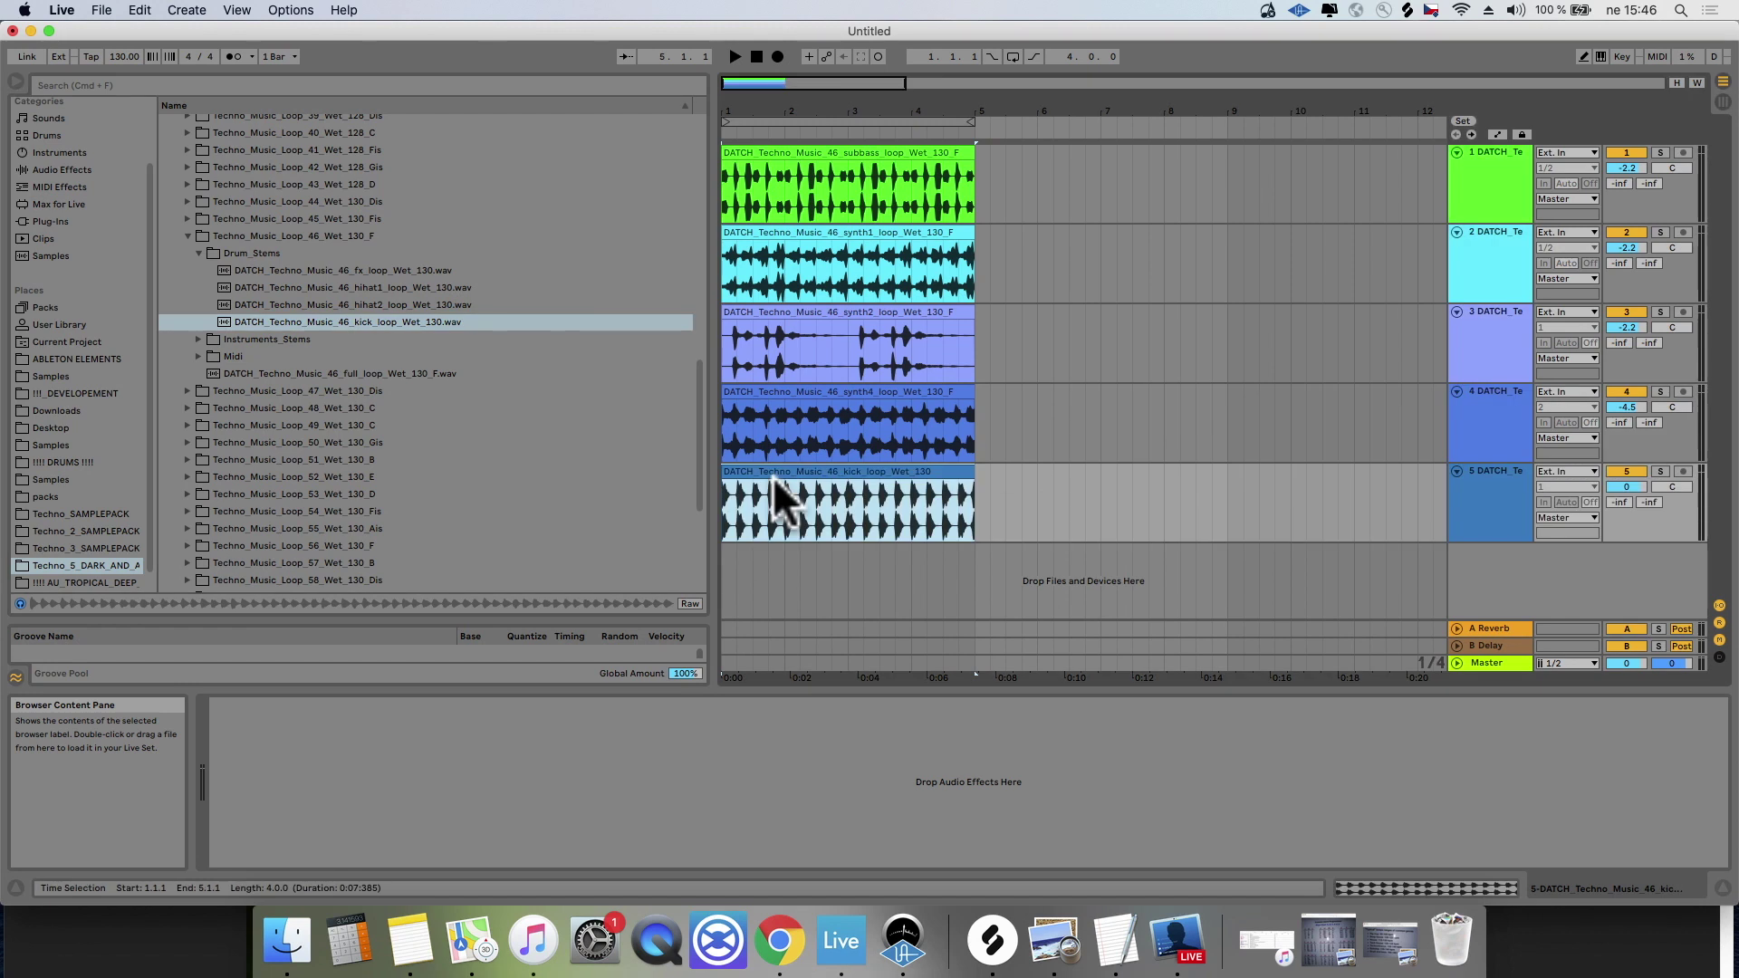
pyautogui.press('space')
# Step: Add the Music 46 hihat1 loop on a new audio track at bar 1 and set its volume to -1.8 dB
pyautogui.moveTo(411, 286); pyautogui.dragTo(723, 571)
pyautogui.click(819, 177)
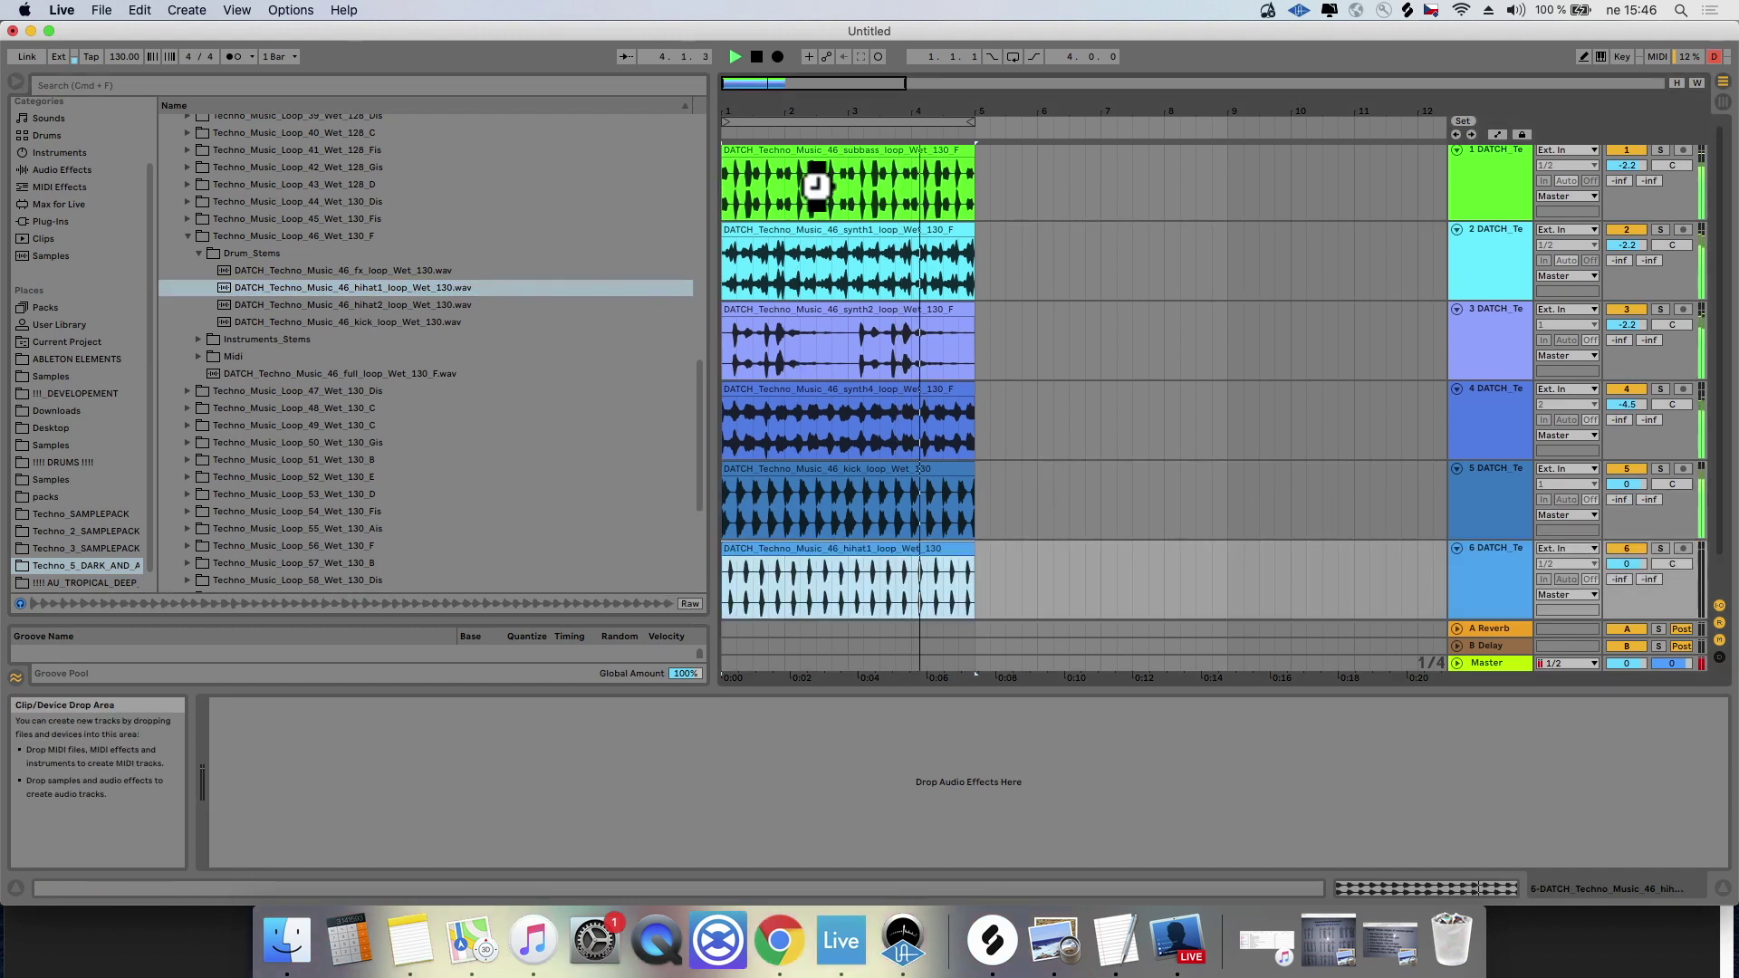
pyautogui.moveTo(1628, 562); pyautogui.dragTo(1633, 563)
# Step: Mute the synth2 track, compare playback with the synth1 track off and on, and enable looping over bars 1 to 5
pyautogui.click(1627, 309)
pyautogui.click(1627, 230)
pyautogui.click(1627, 230)
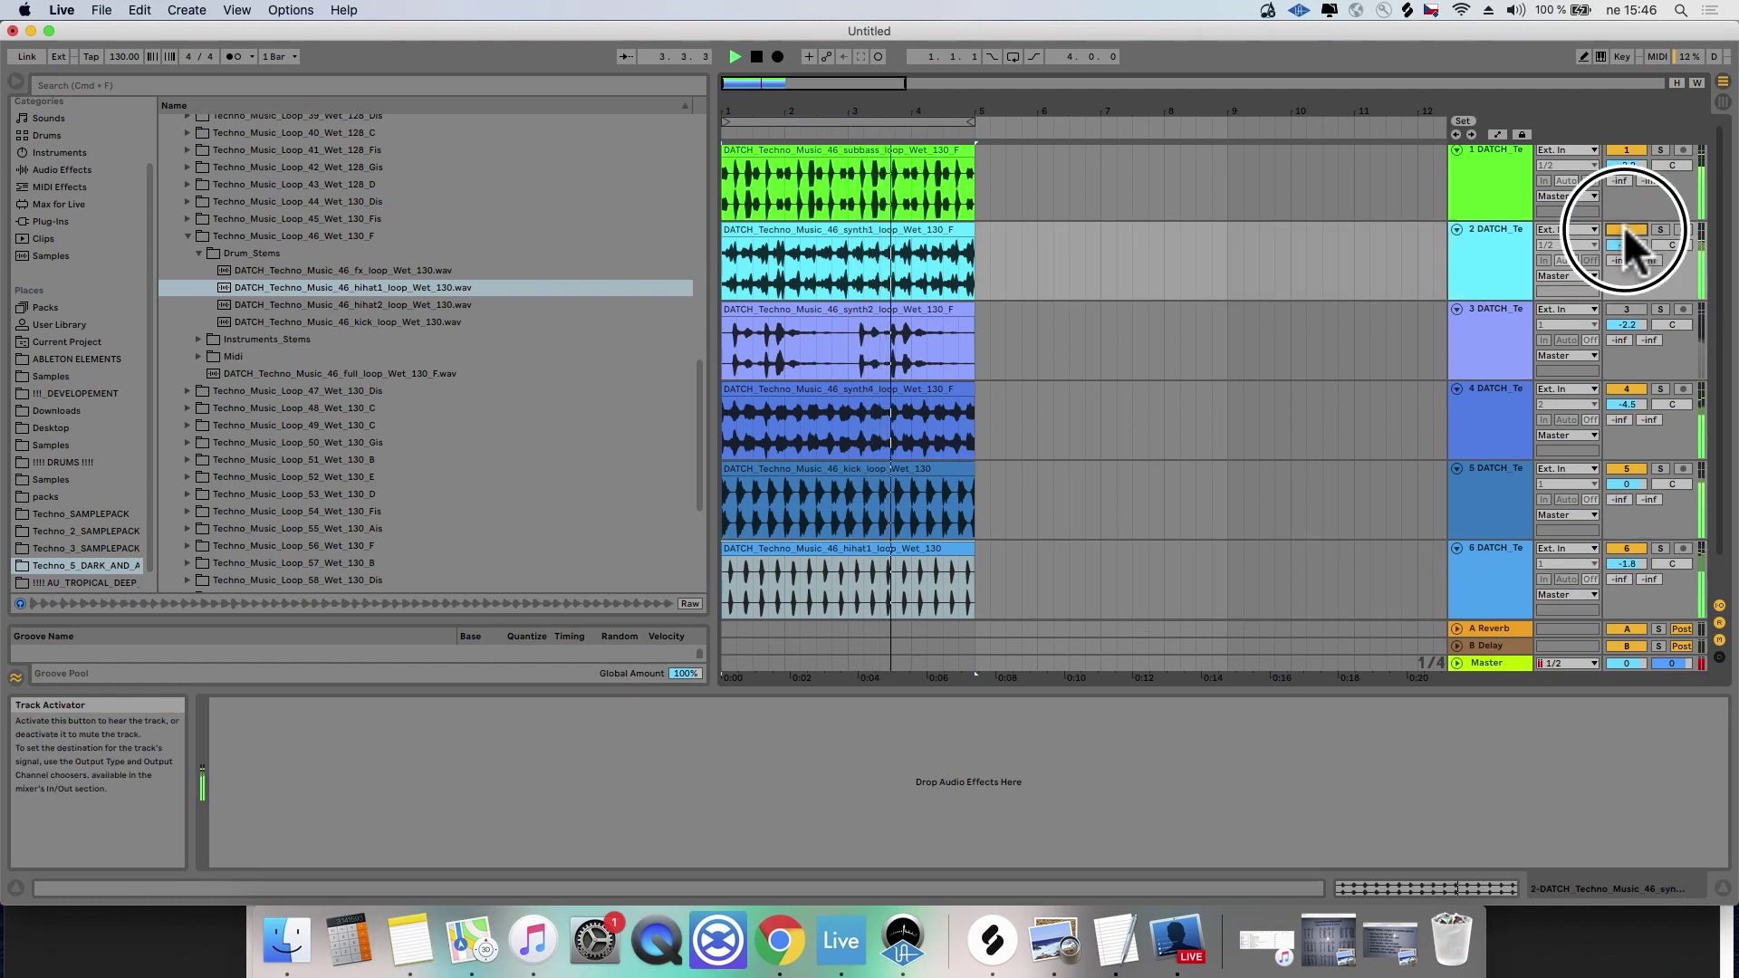
pyautogui.click(966, 118)
pyautogui.click(1011, 57)
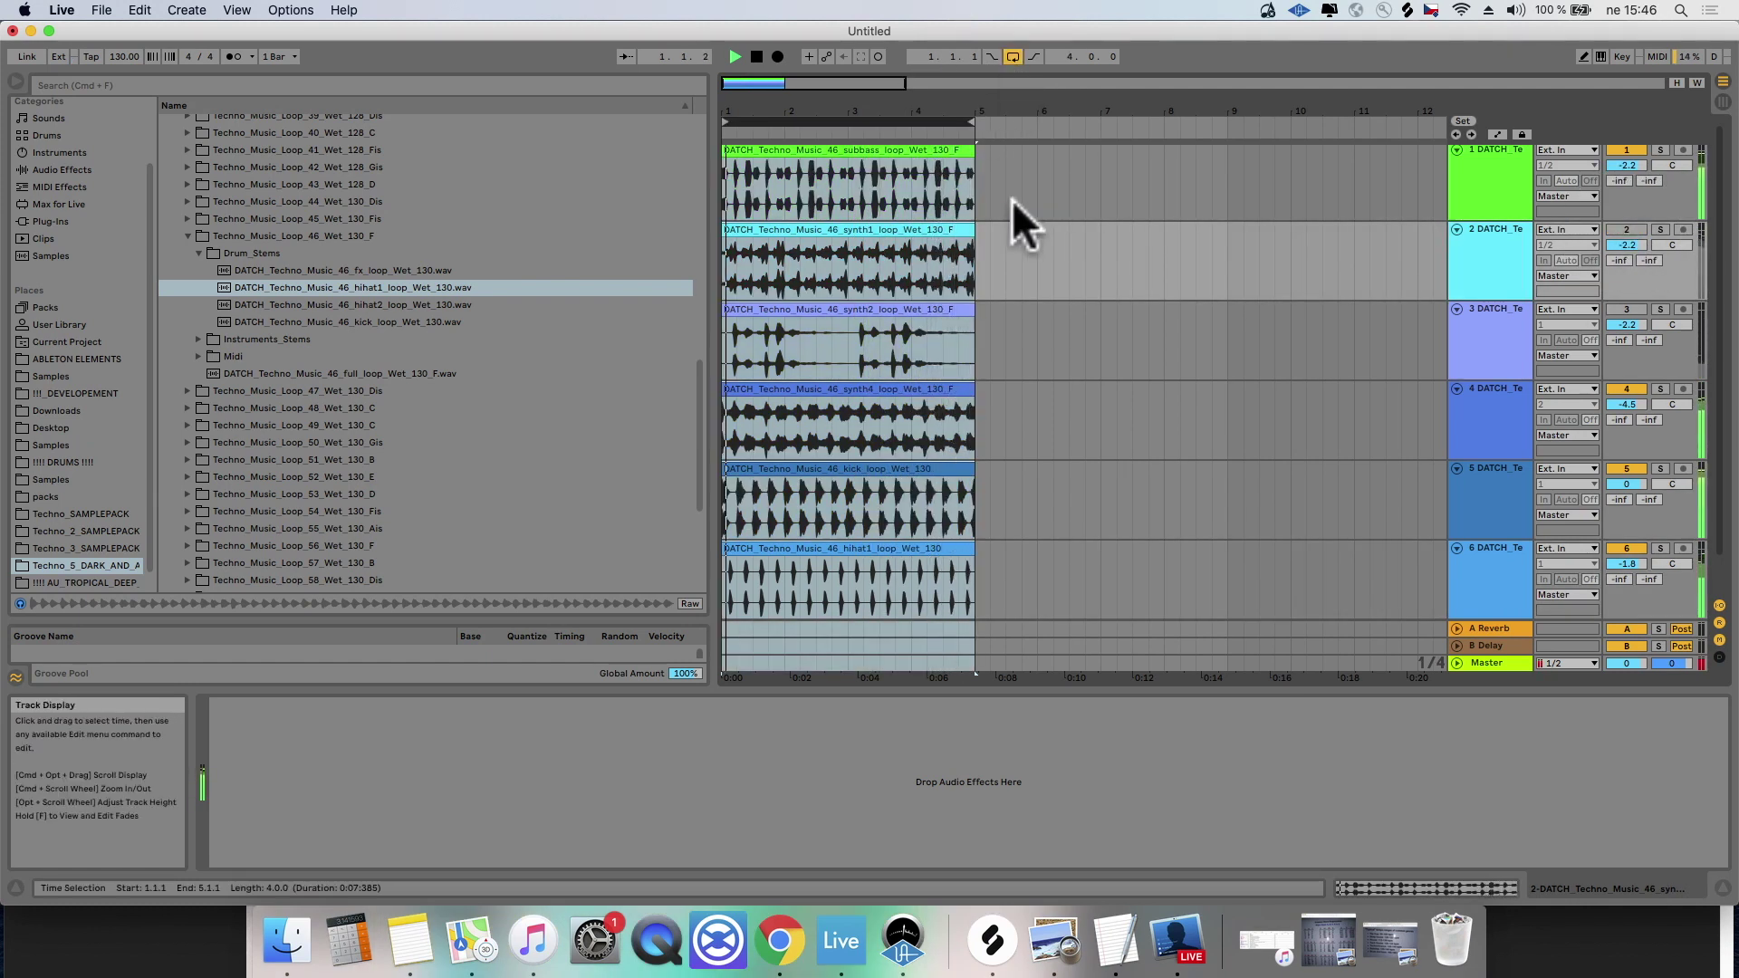
pyautogui.click(1627, 230)
pyautogui.press('space')
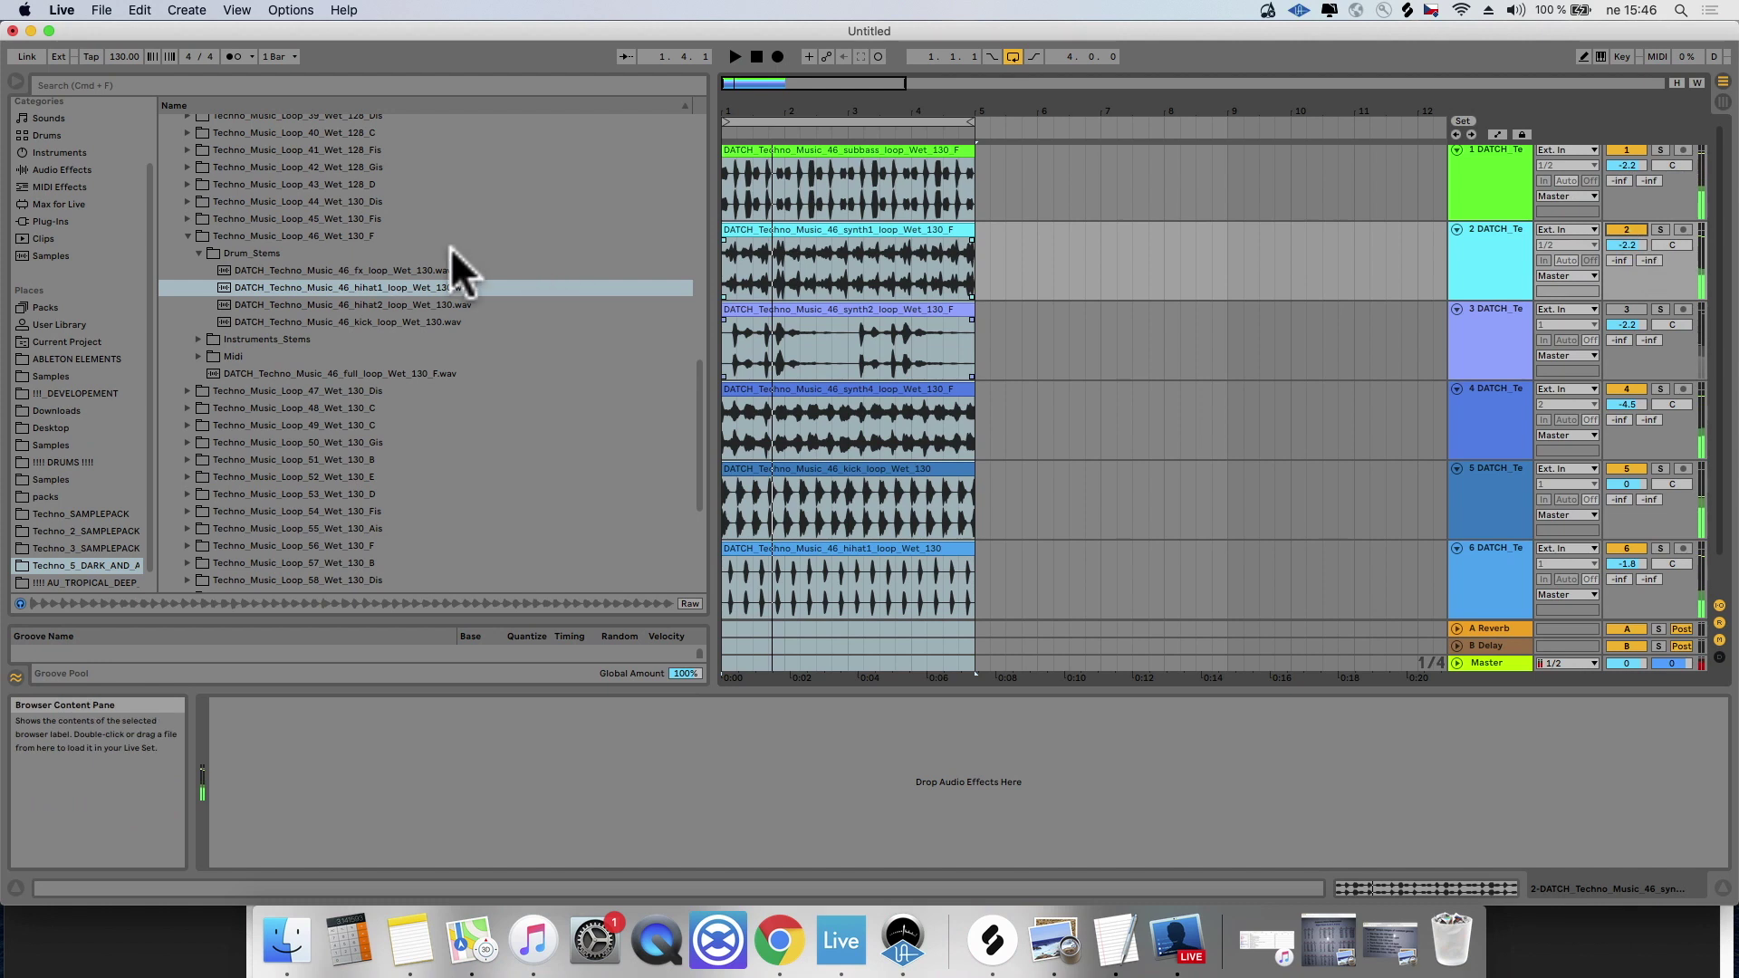
# Step: Collapse the Techno_Music_Loop_46 folder, and duplicate the four-bar section across all six tracks three times
pyautogui.click(186, 235)
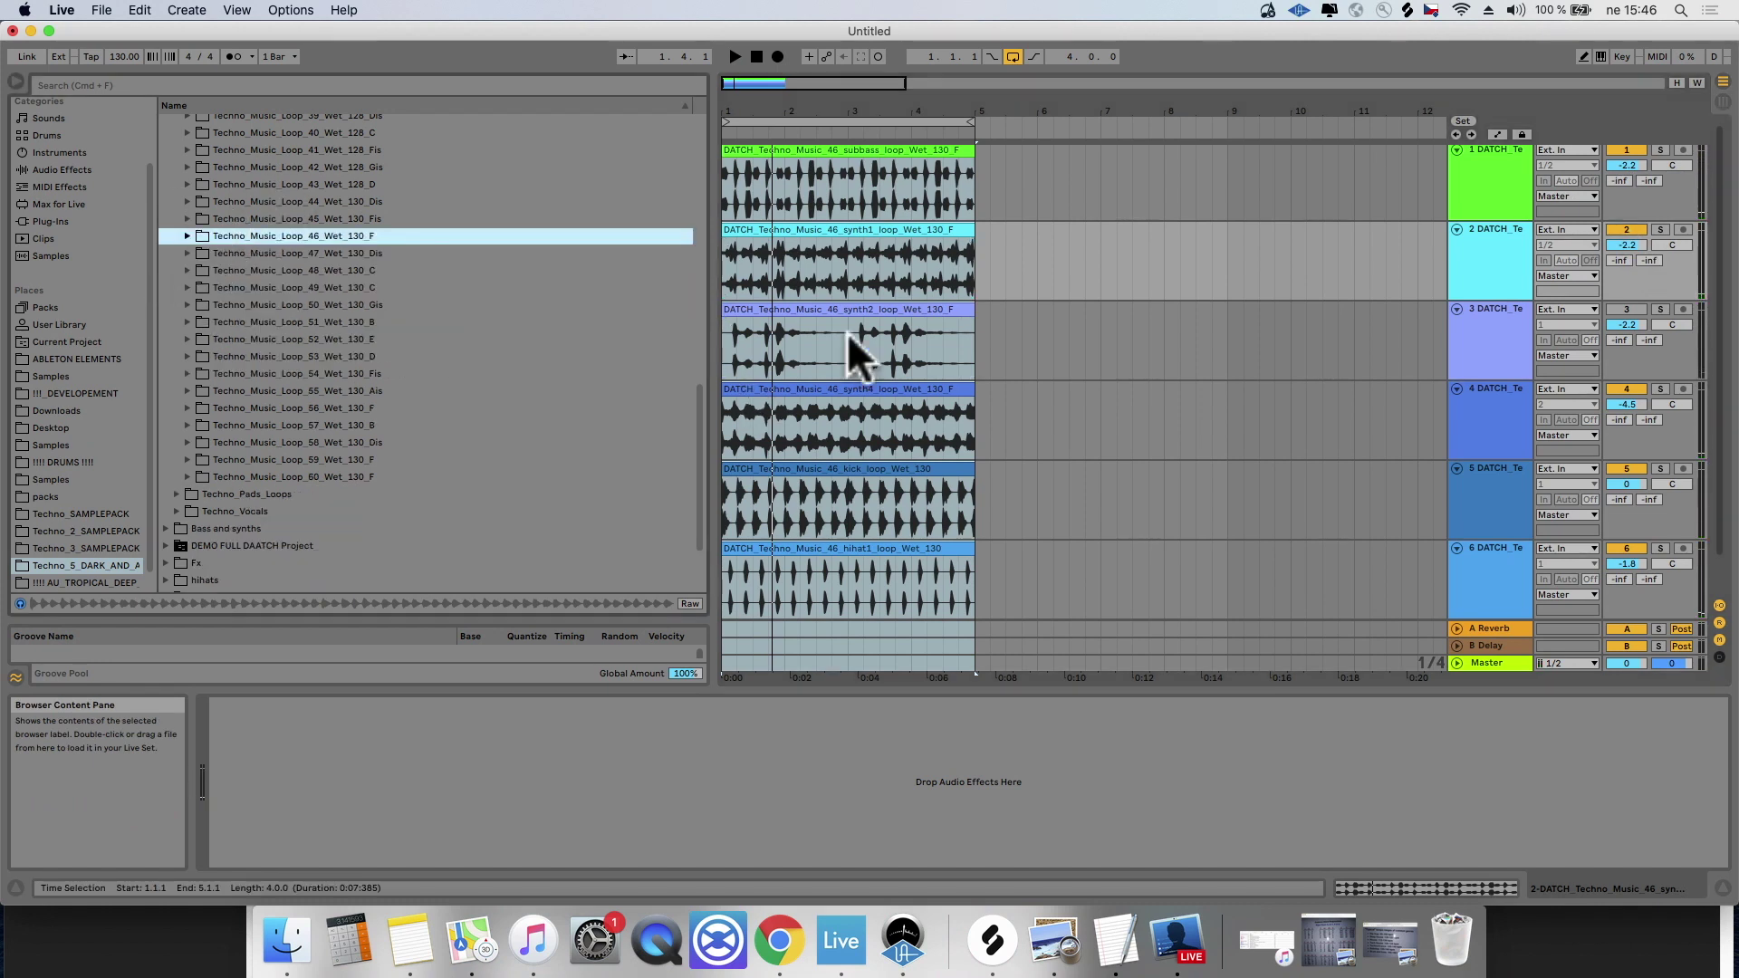
pyautogui.moveTo(808, 107); pyautogui.dragTo(949, 161)
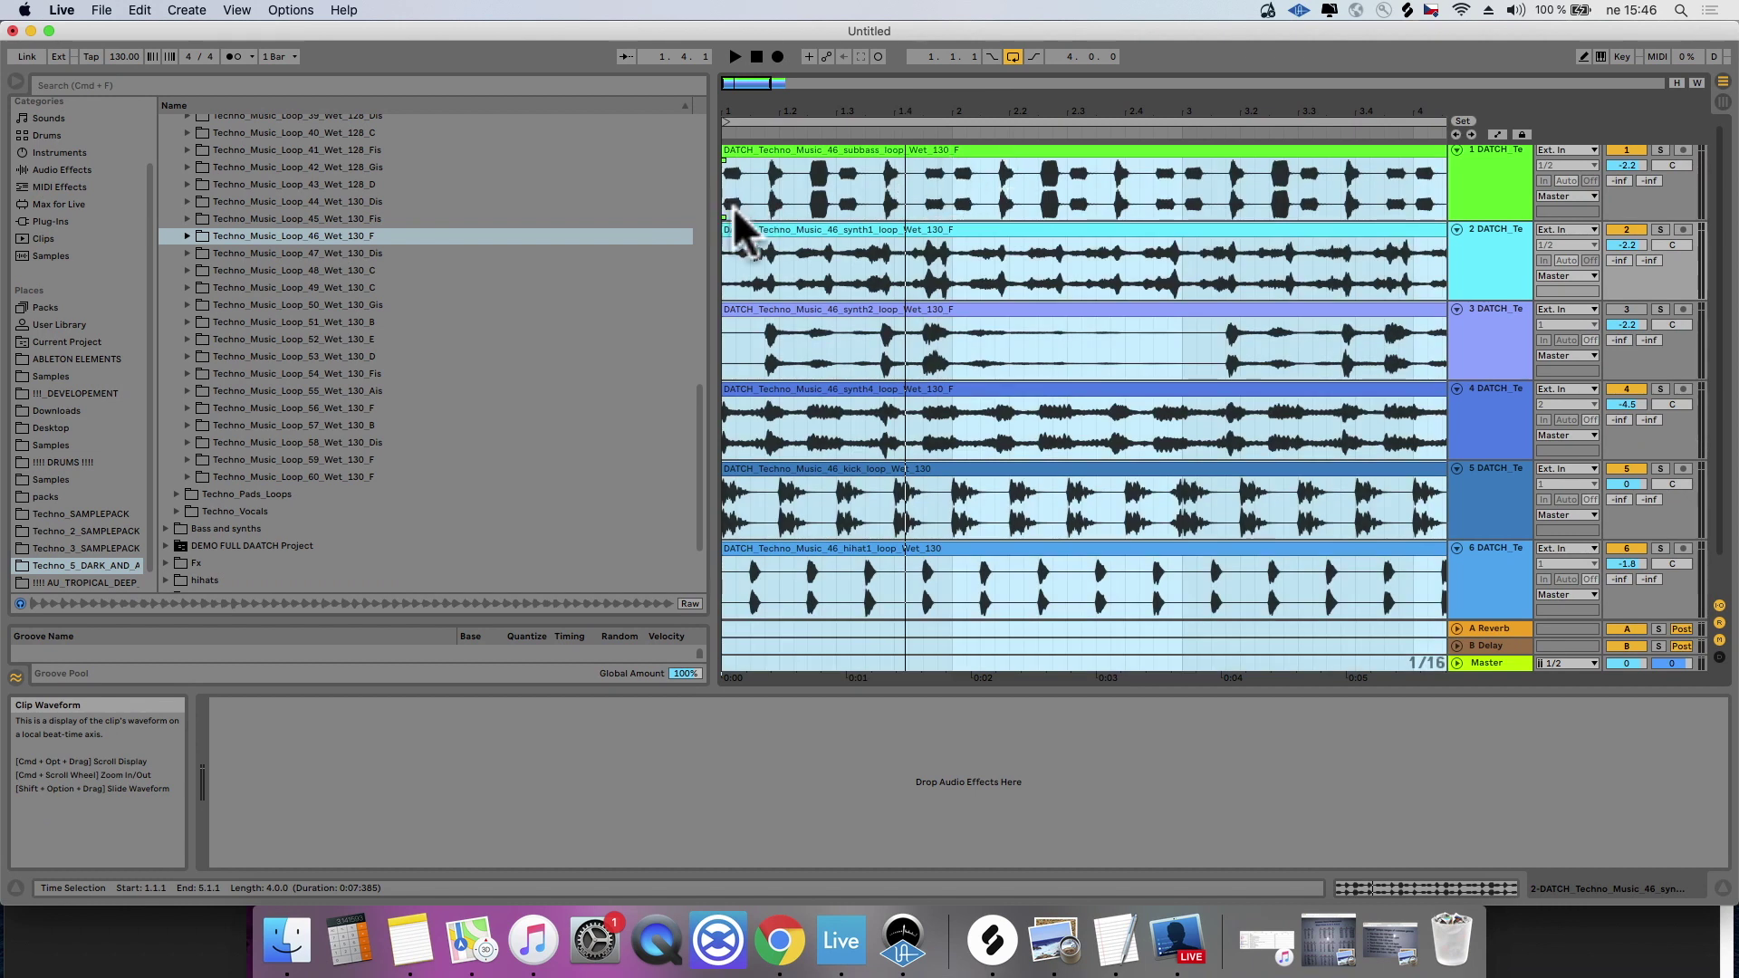
pyautogui.scroll(-1, 1069, 333)
pyautogui.scroll(-2, 1087, 389)
pyautogui.scroll(2, 1176, 505)
pyautogui.scroll(-3, 1404, 611)
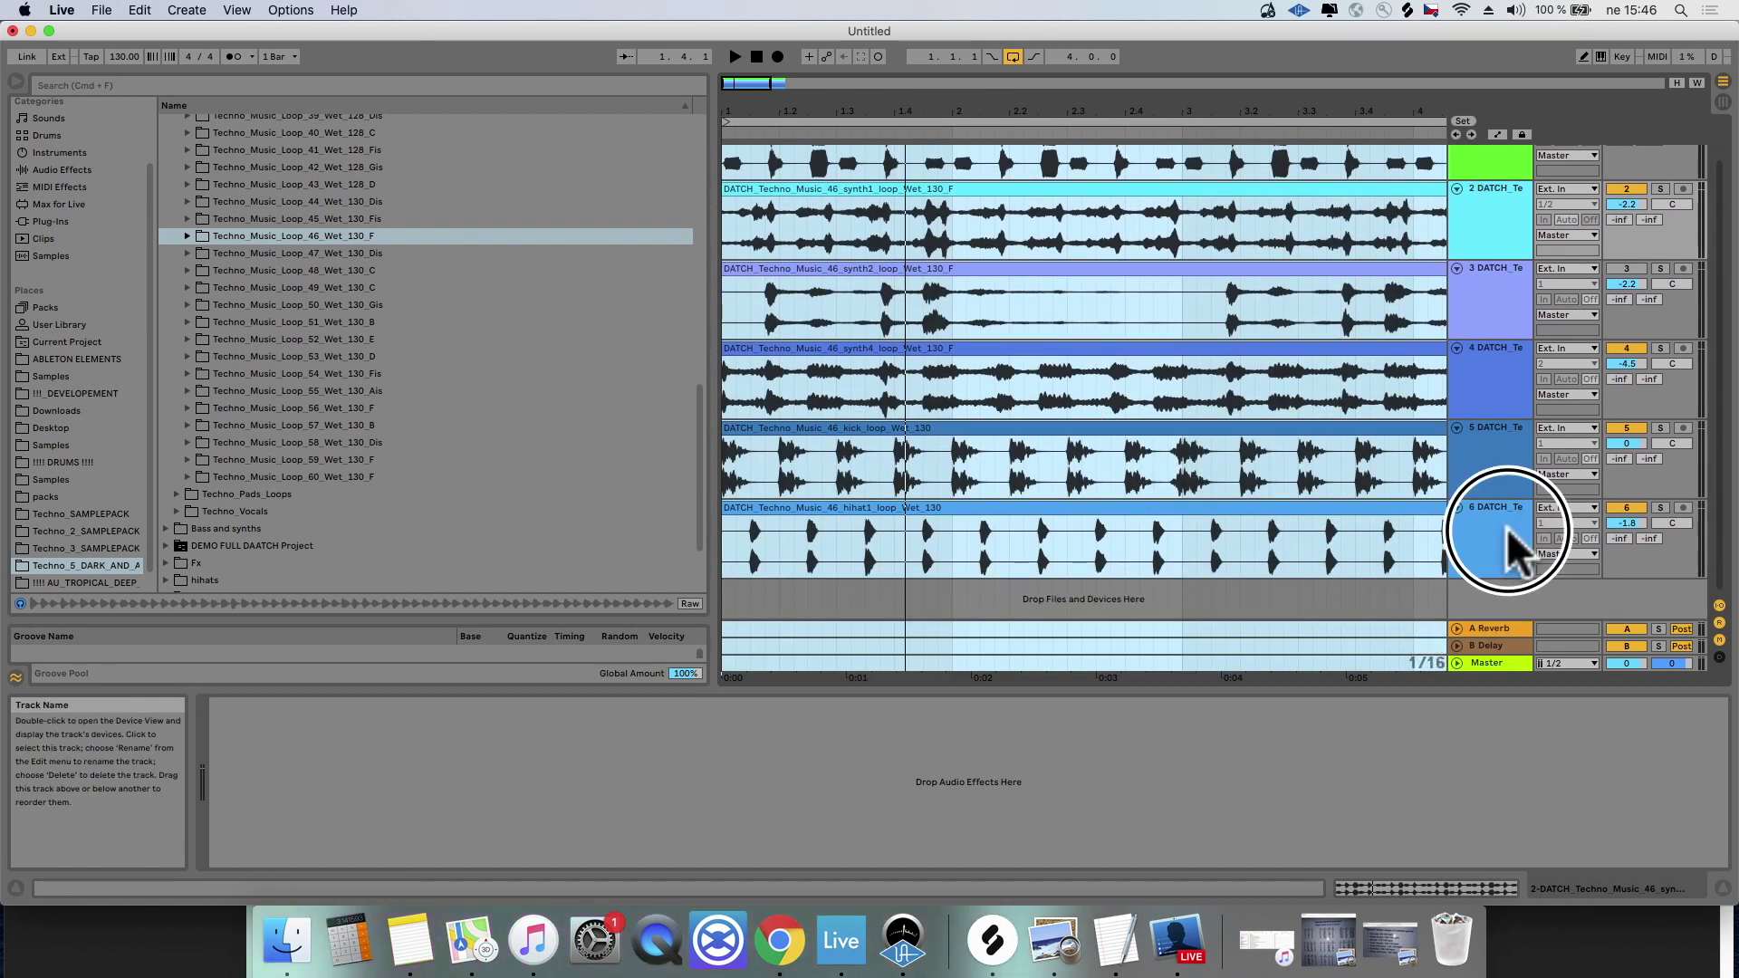
pyautogui.scroll(2, 1503, 525)
pyautogui.moveTo(1083, 109); pyautogui.dragTo(773, 97)
pyautogui.click(830, 119)
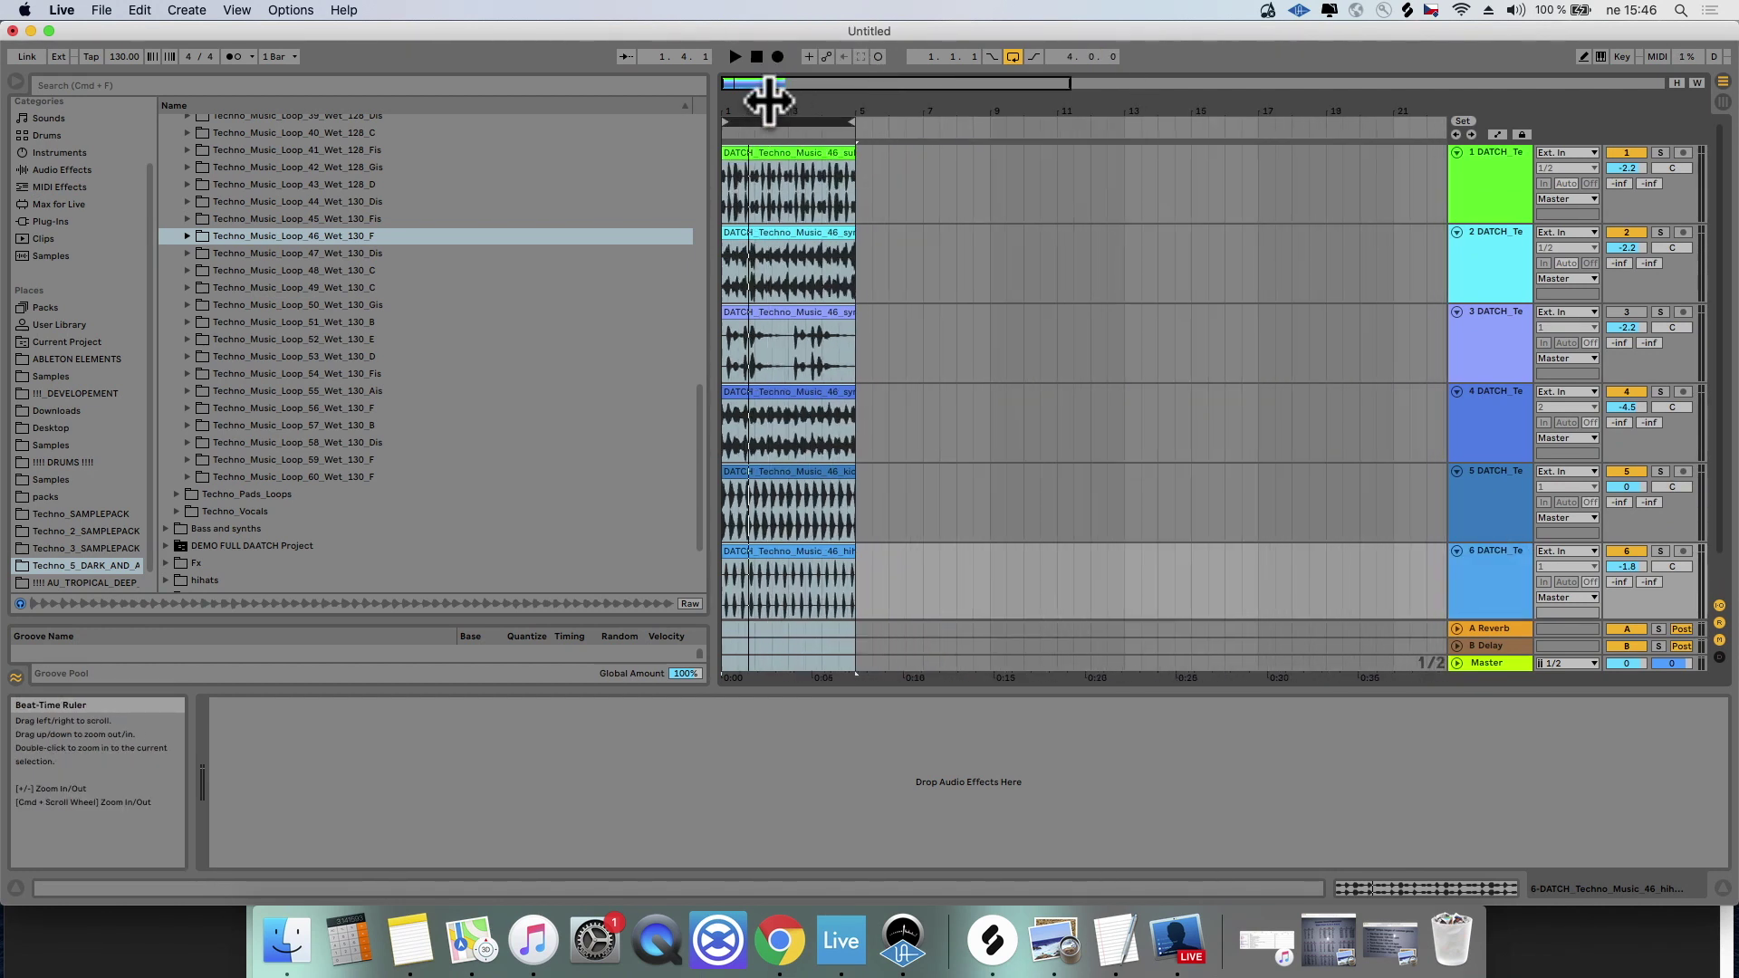
pyautogui.press('super+d')
pyautogui.press('super+d')
pyautogui.press('super+d')
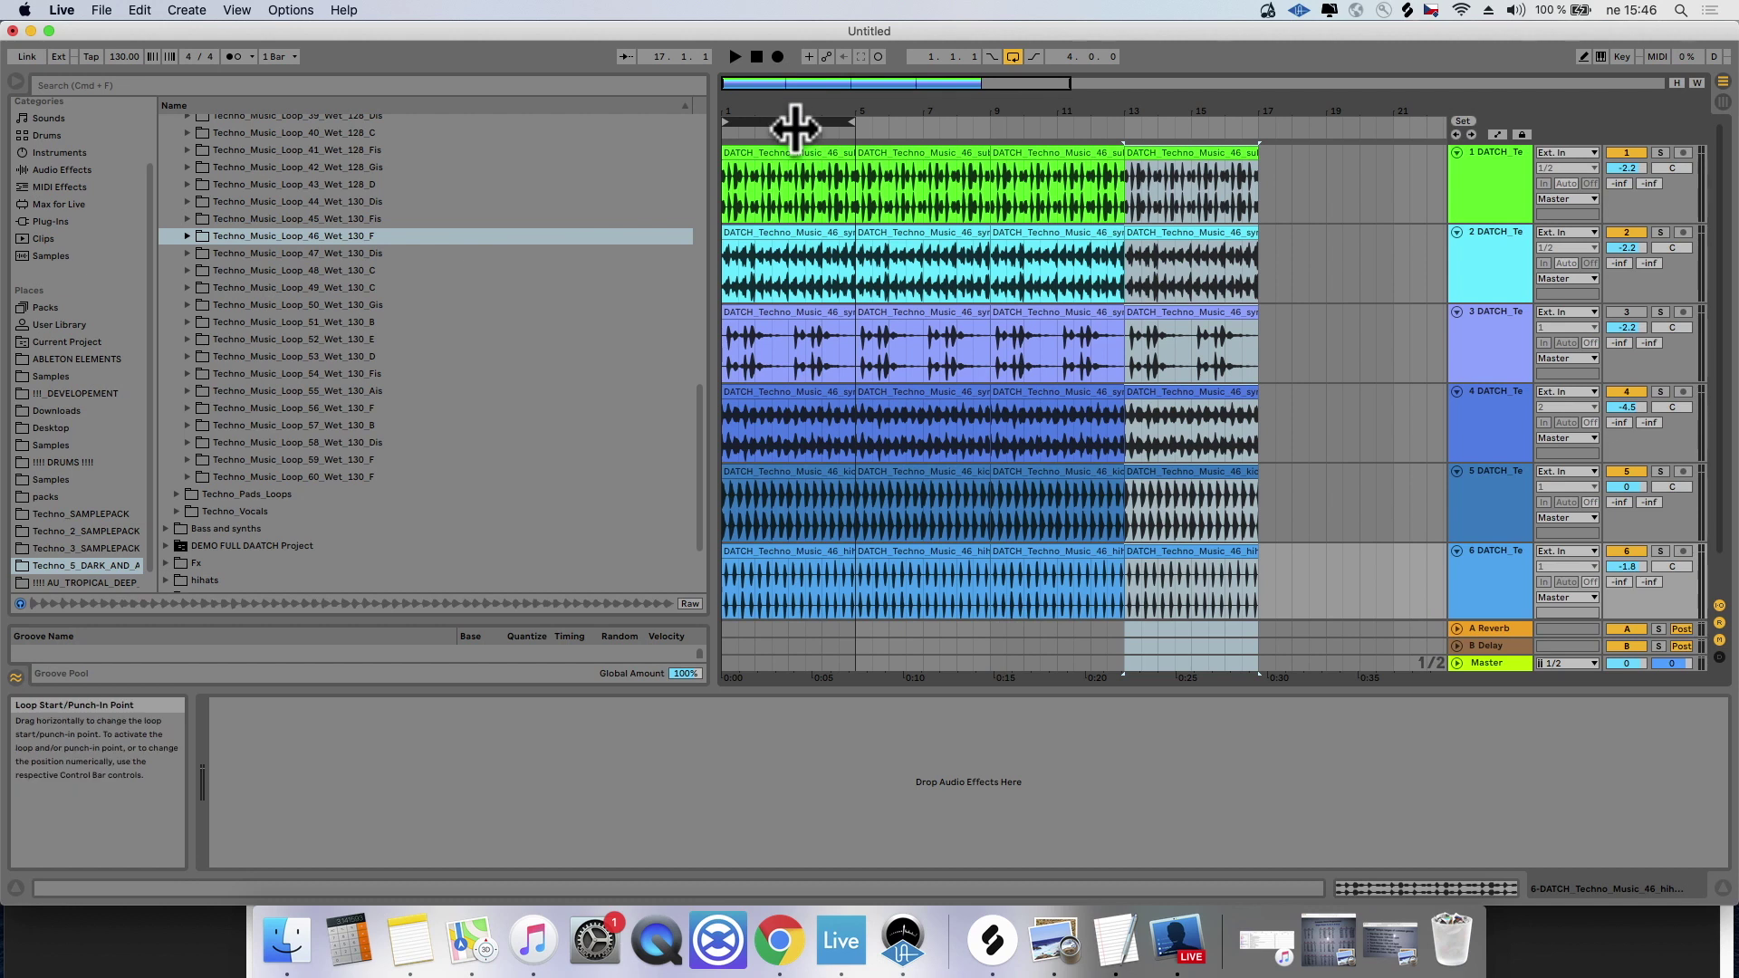
# Step: Delete the first four-bar clips of subbass, synth1 and synth2, and the subbass and synth1 clips between bars 5 and 13
pyautogui.click(812, 156)
pyautogui.keyDown('shift'); pyautogui.click(807, 310); pyautogui.keyUp('shift')
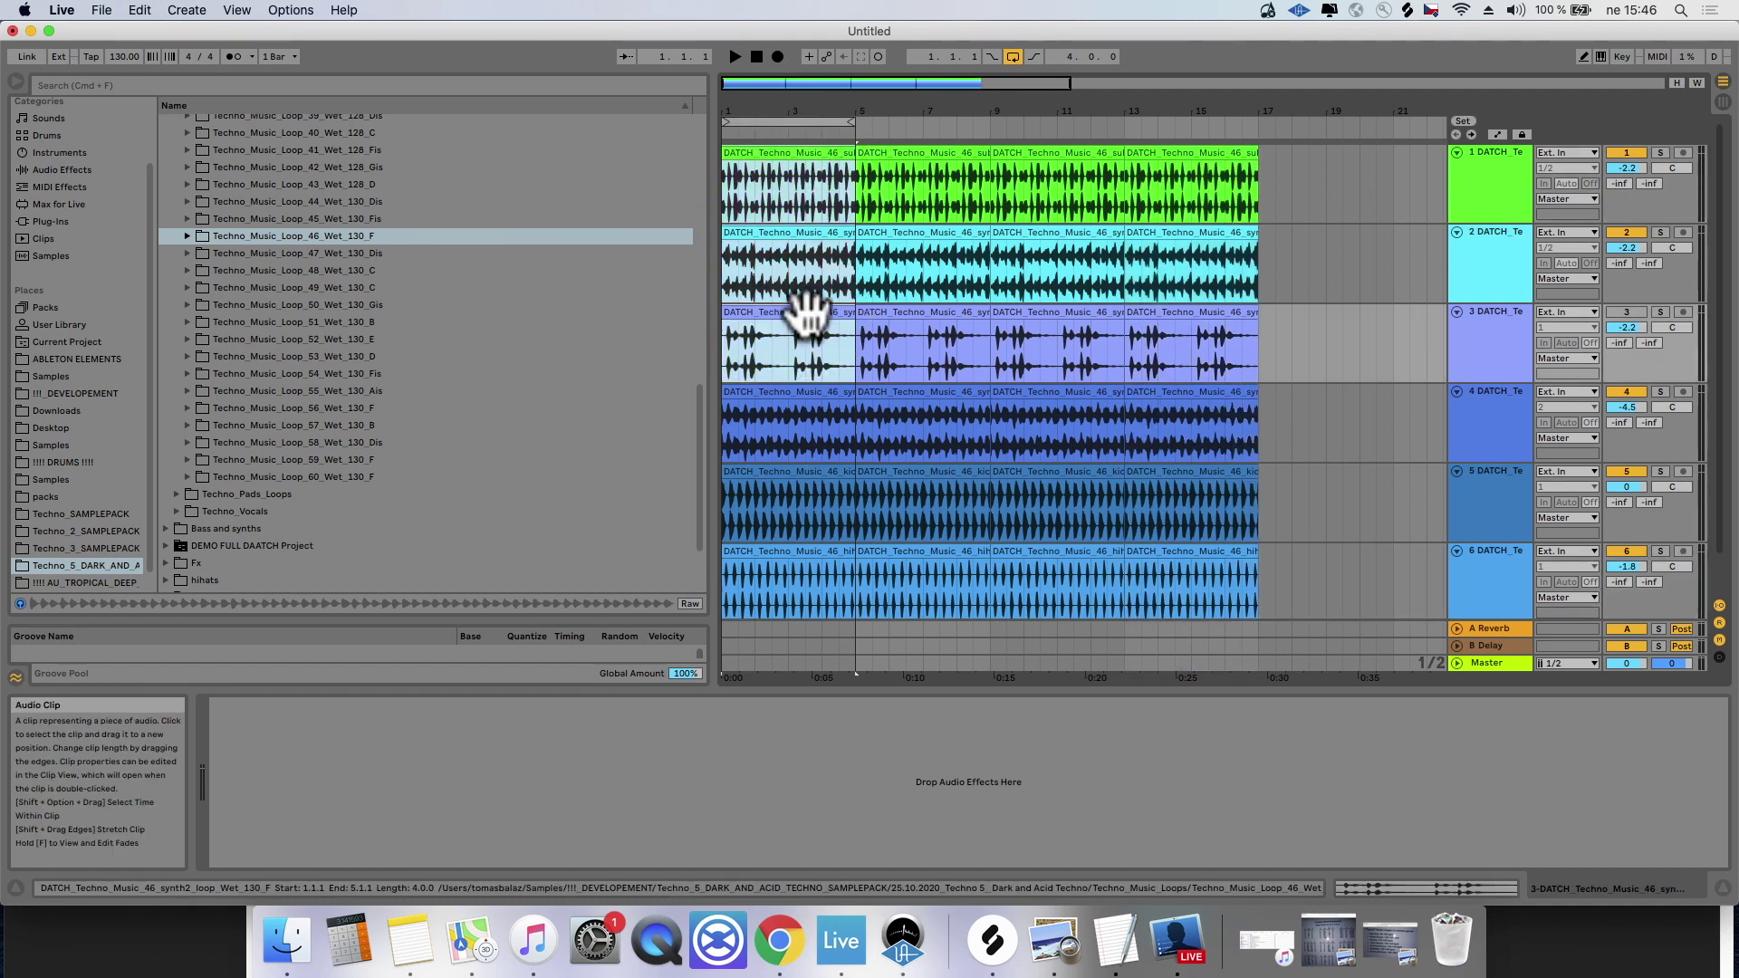
pyautogui.press('Delete')
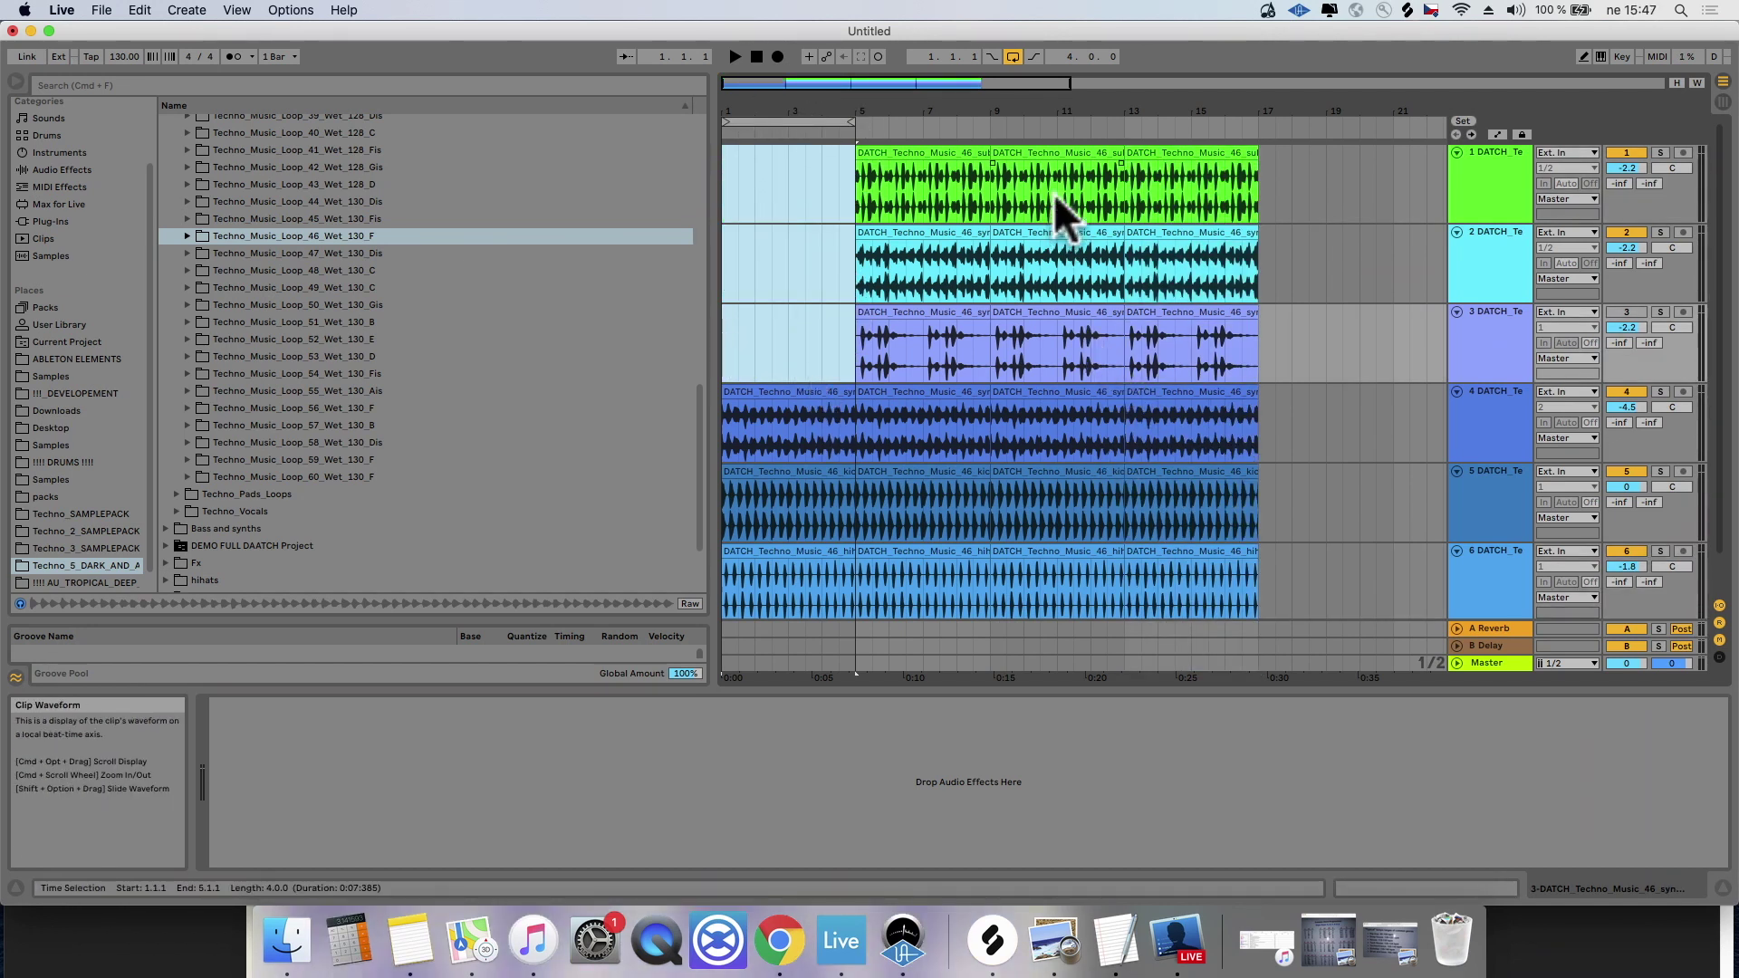
pyautogui.click(1051, 161)
pyautogui.keyDown('shift'); pyautogui.click(928, 227); pyautogui.keyUp('shift')
pyautogui.press('Delete')
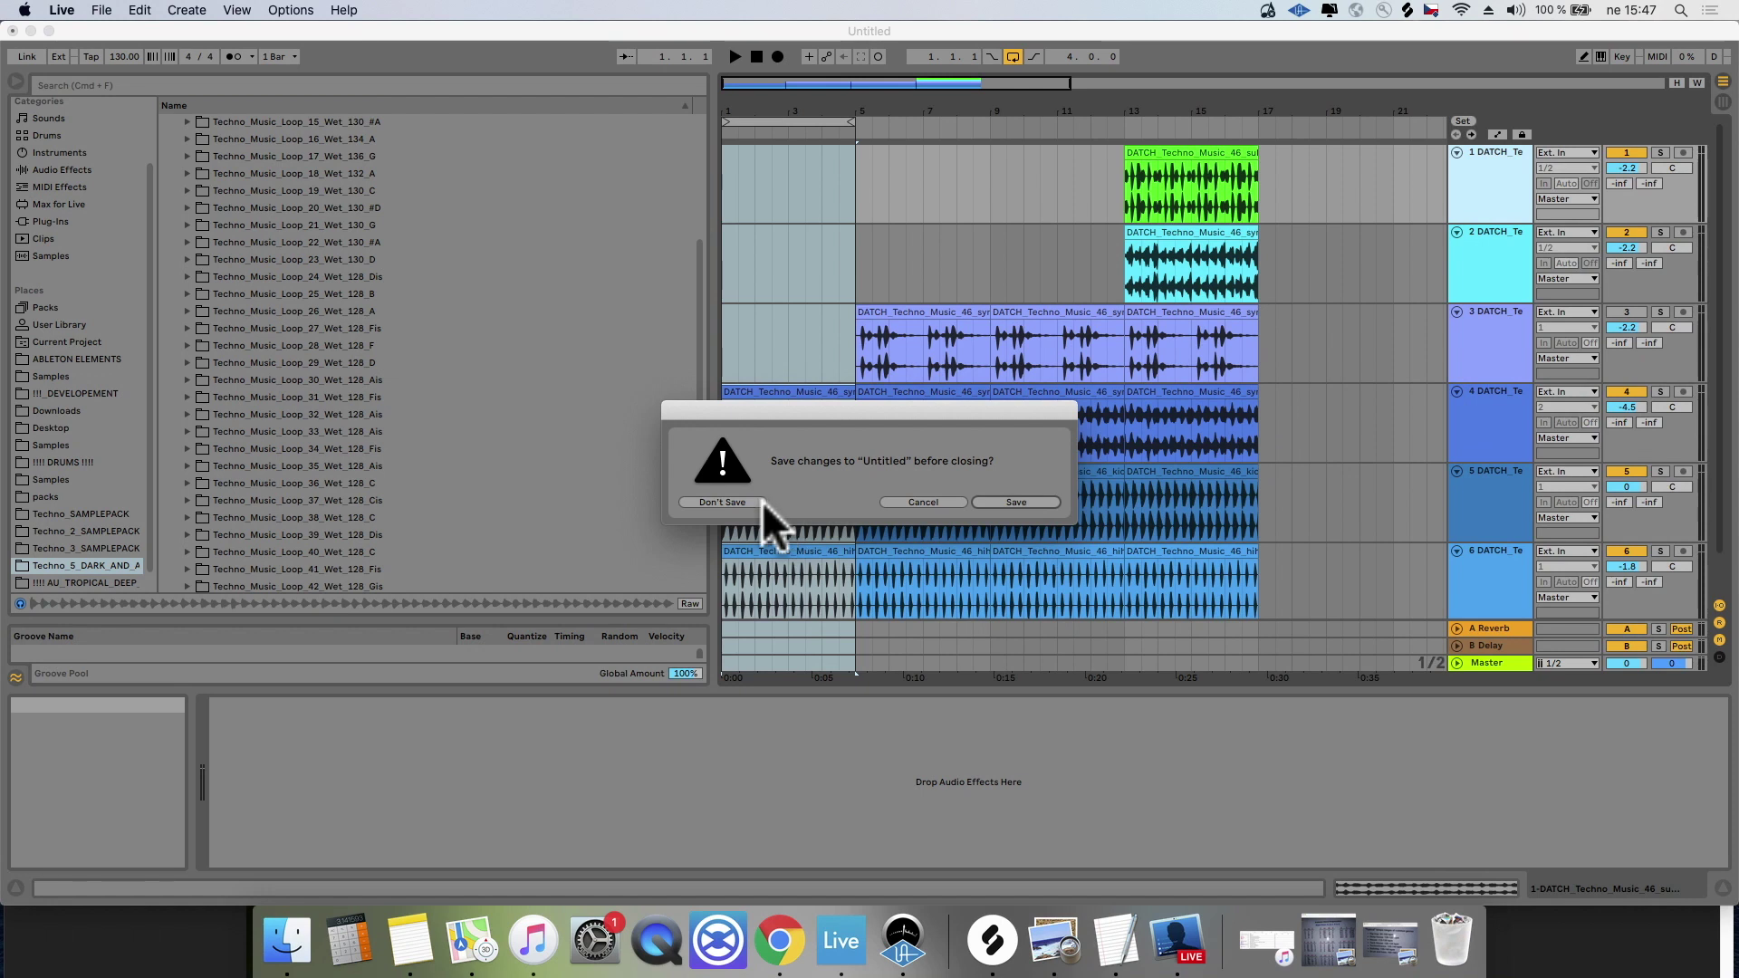
# Step: Start a new Live Set without saving the Untitled set, and highlight the line "5. Midi a Sample" in the TextEdit notes
pyautogui.click(752, 502)
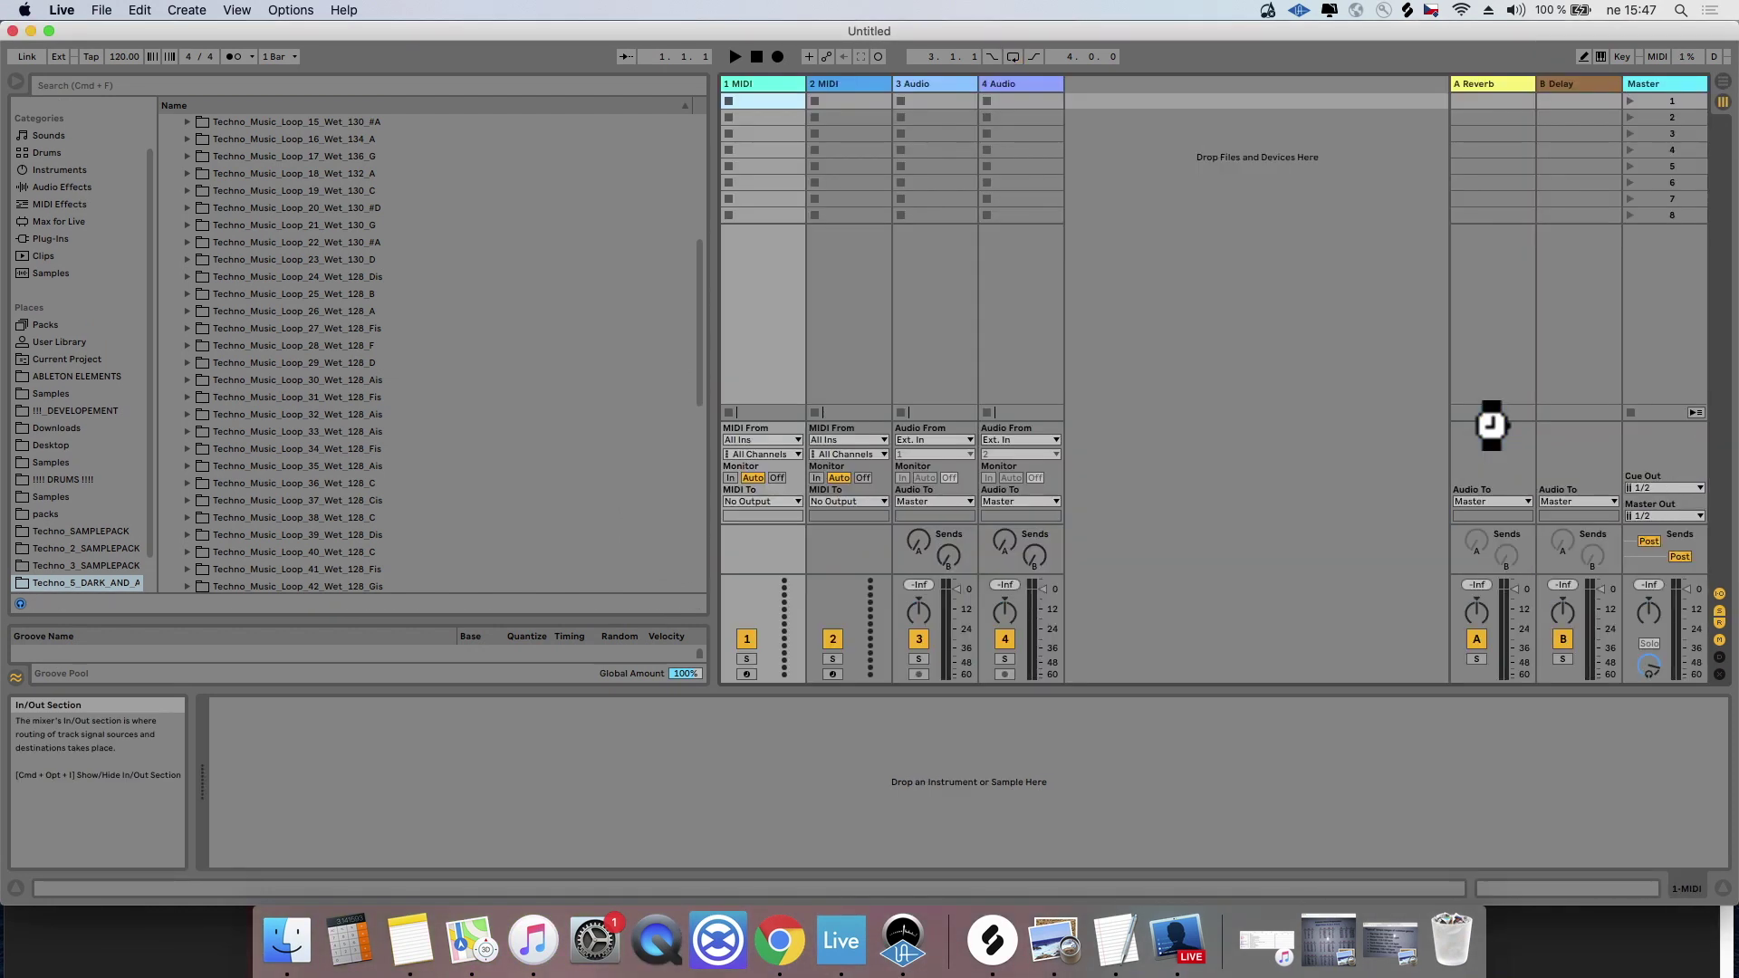
pyautogui.click(1108, 951)
pyautogui.click(470, 280)
pyautogui.tripleClick(345, 292)
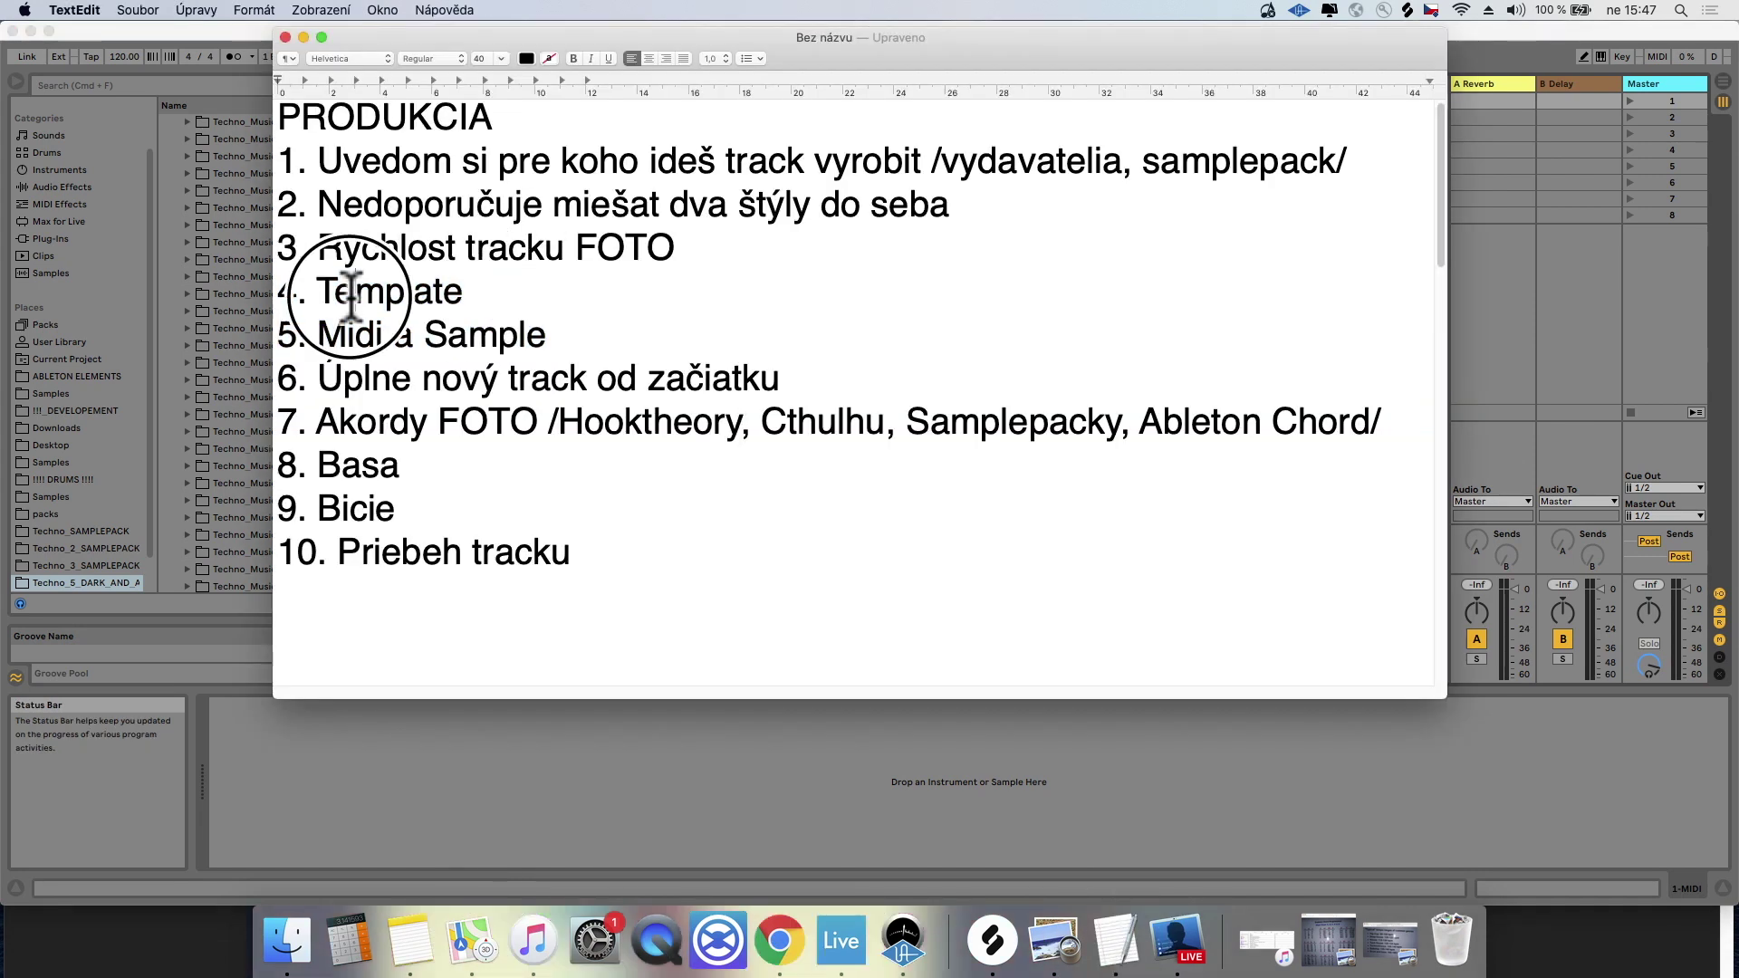
pyautogui.tripleClick(463, 336)
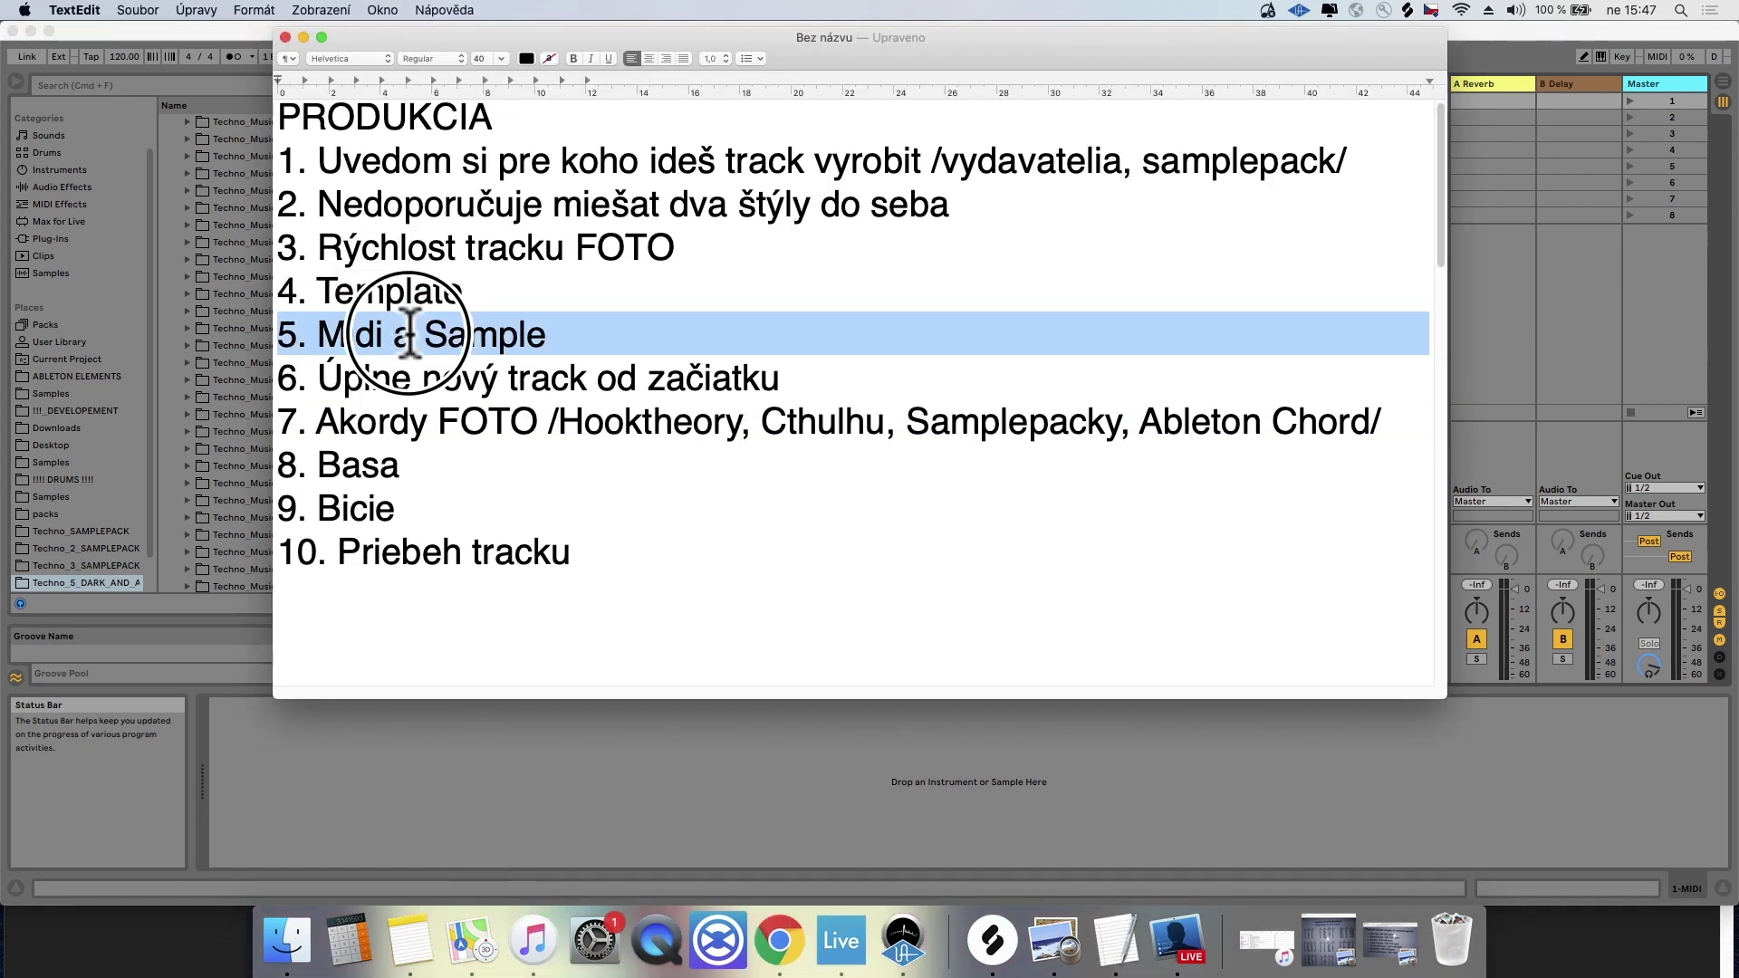
# Step: Highlight the line "6. Úplne nový track od začiatku" in the notes and switch back to Ableton Live
pyautogui.tripleClick(510, 377)
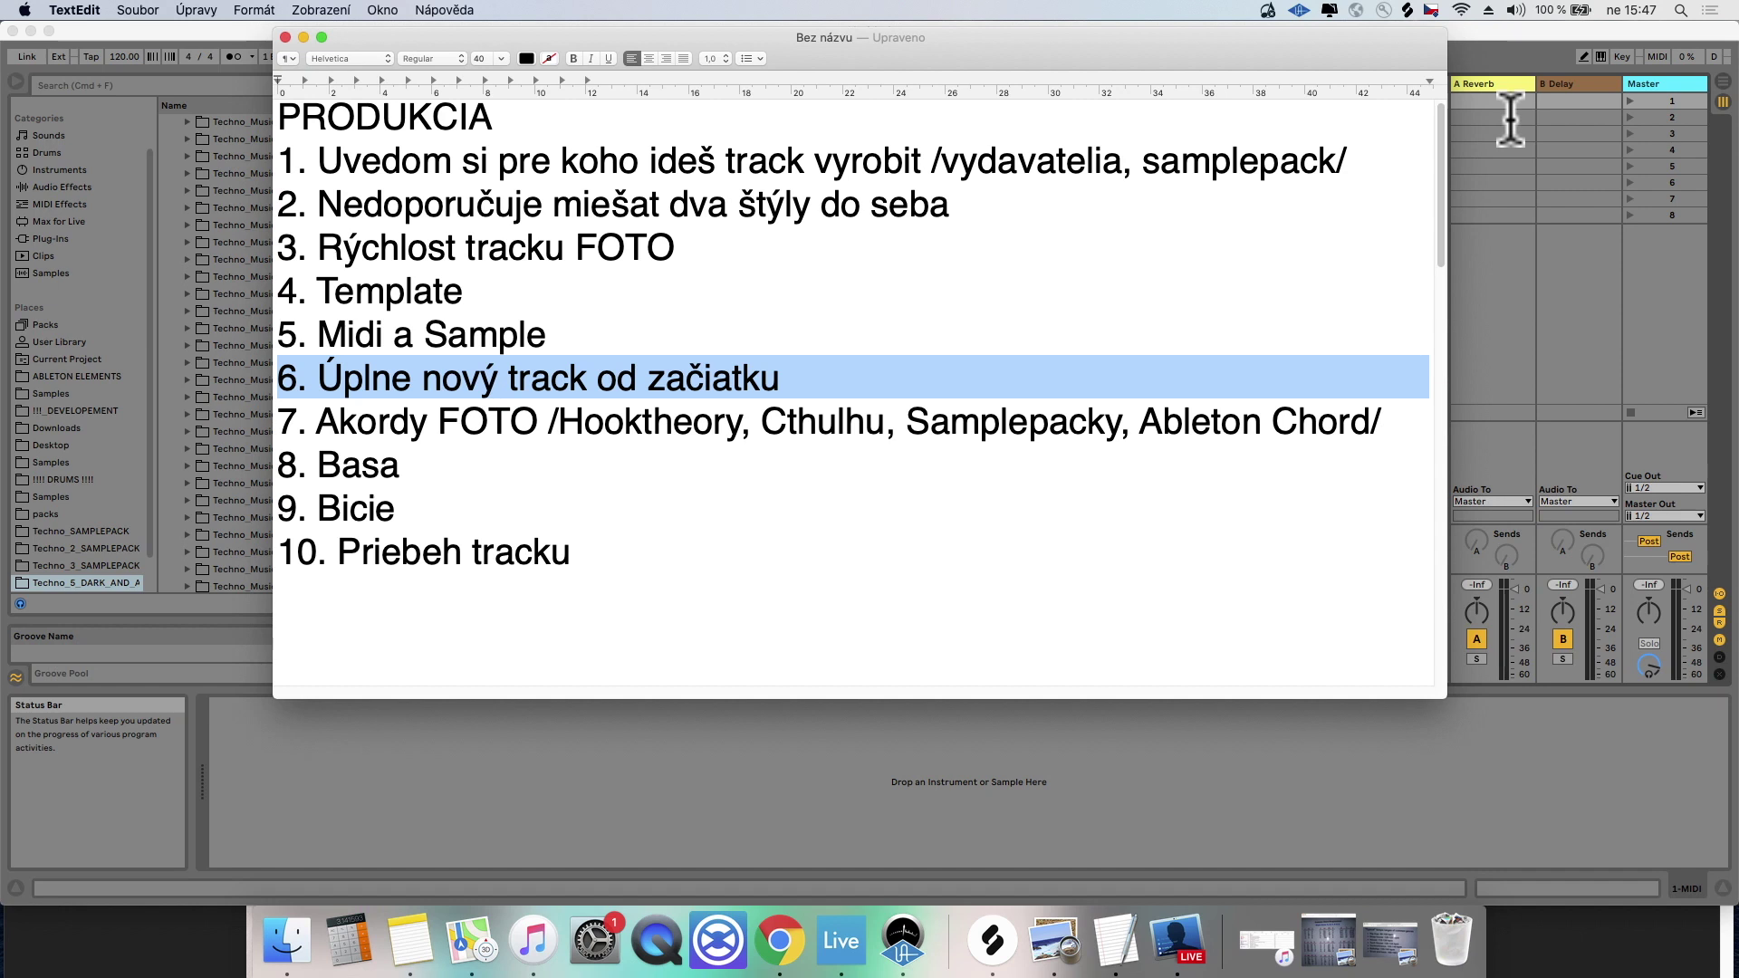
pyautogui.click(1690, 95)
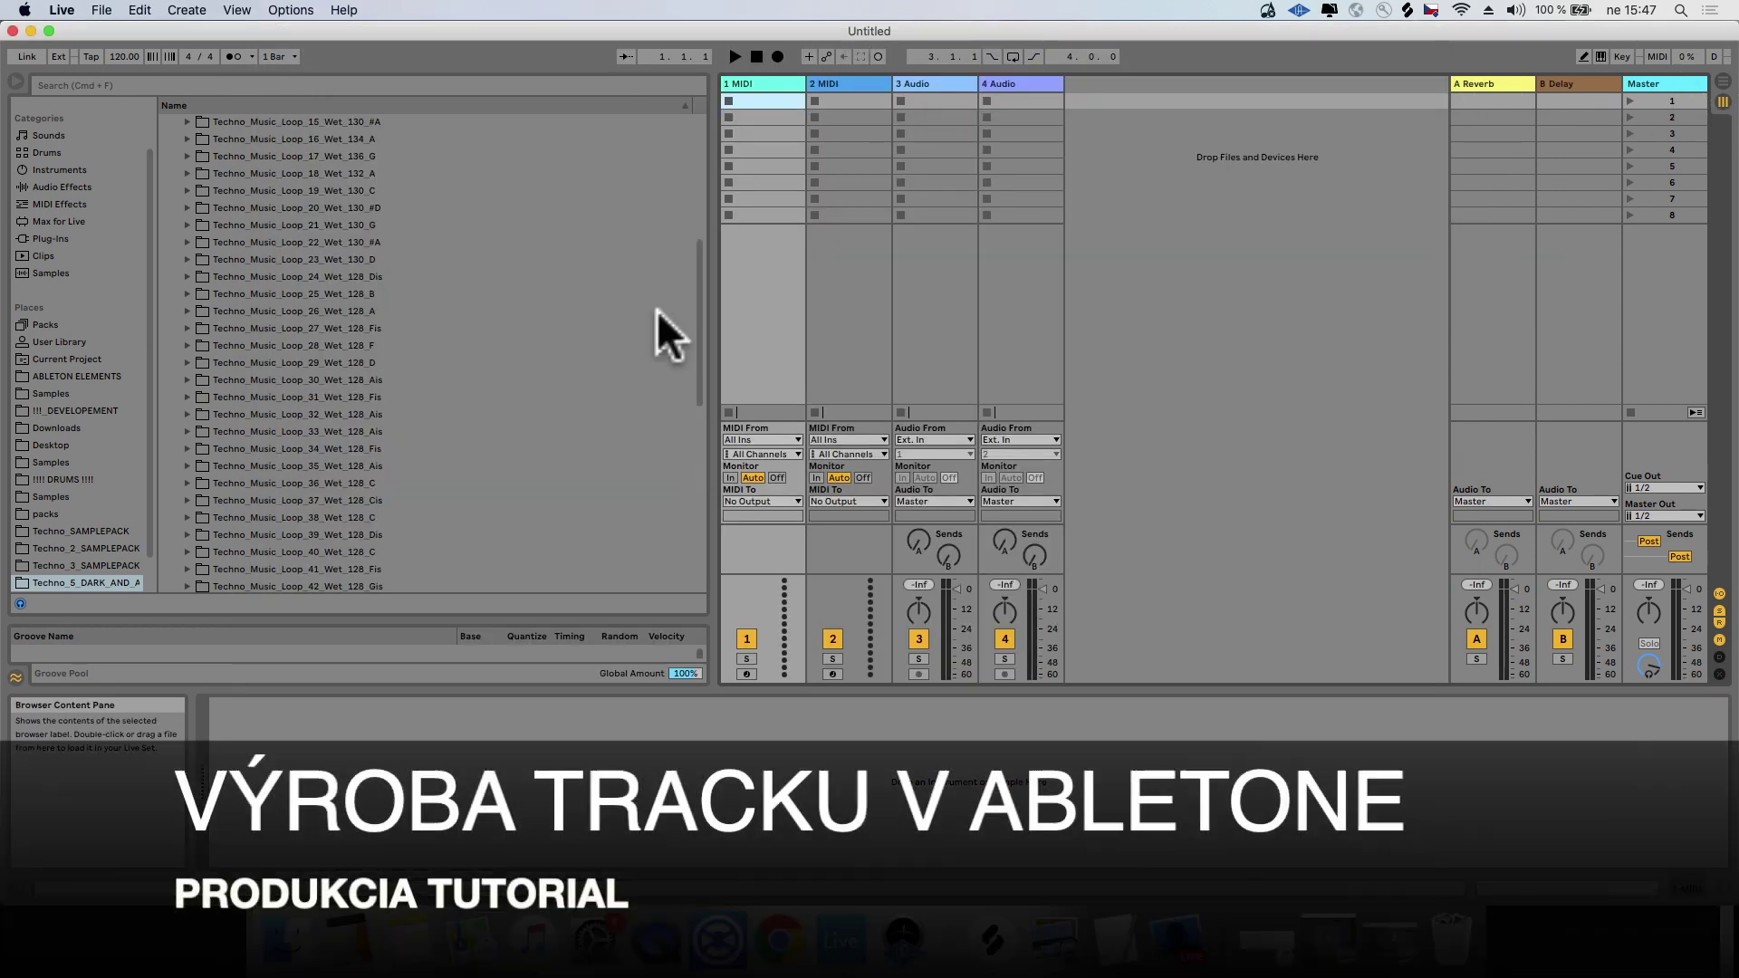
# Step: Narrow the browser pane and collapse the expanded sample folders, including 25.10.2020_Techno 5_ Dark and Acid Techno
pyautogui.moveTo(713, 344); pyautogui.dragTo(415, 366)
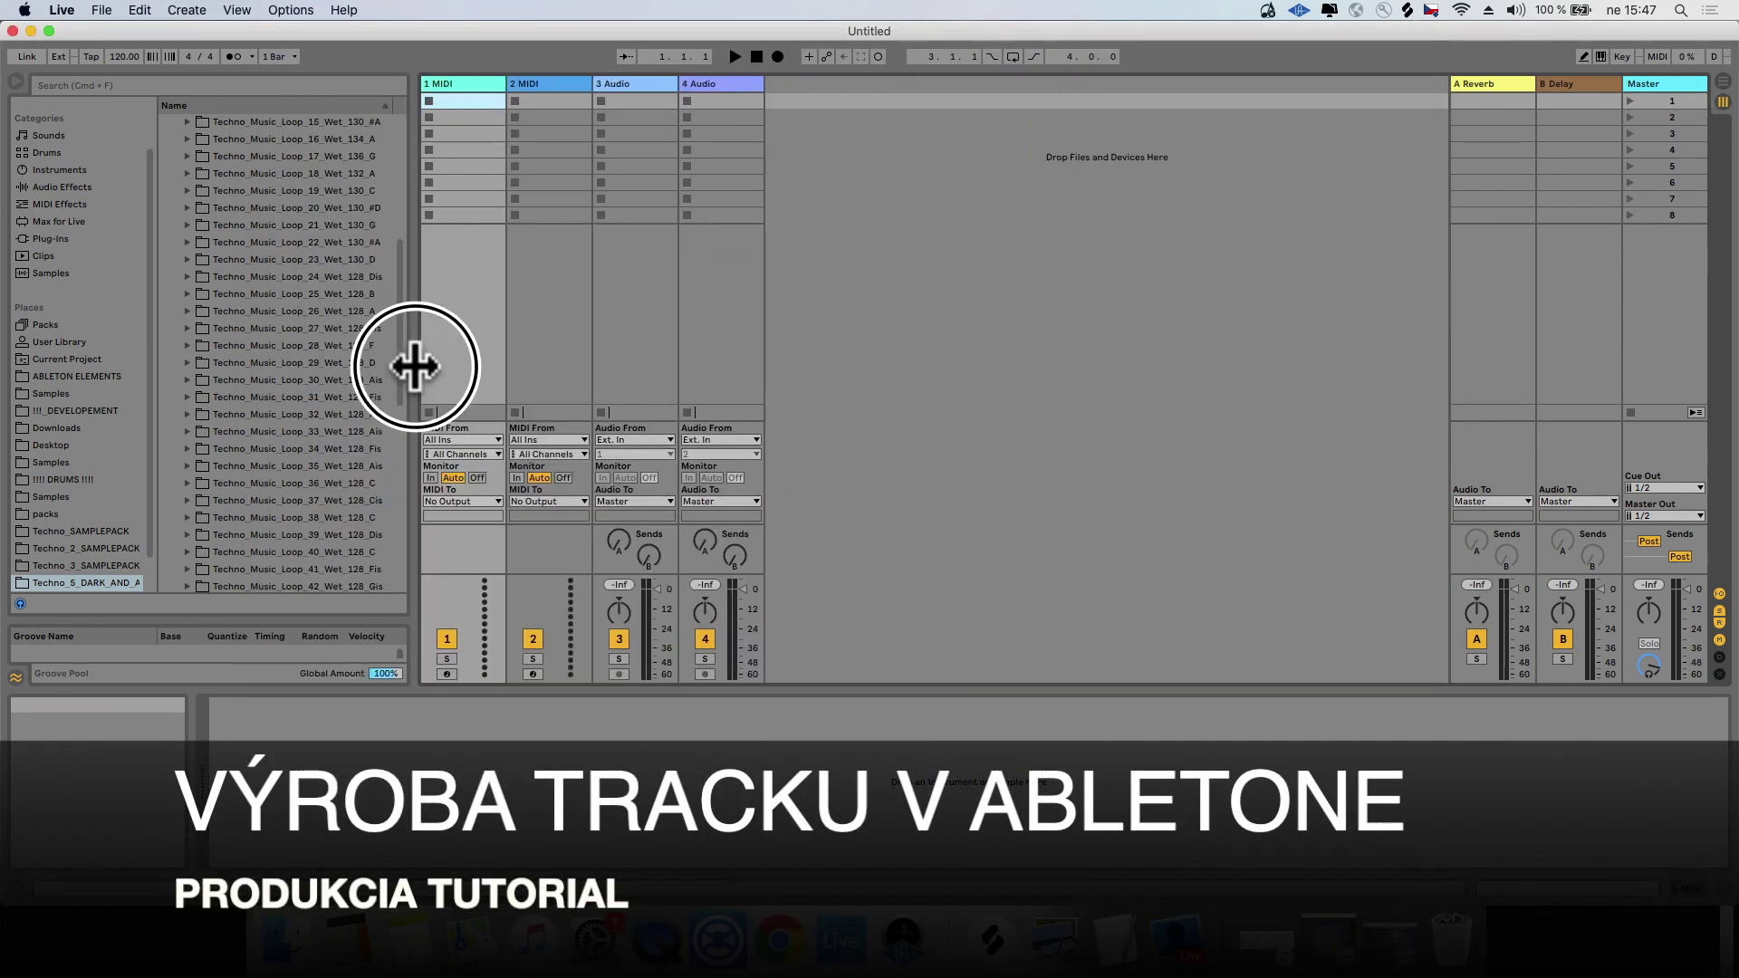
pyautogui.scroll(10, 233, 555)
pyautogui.scroll(2, 227, 531)
pyautogui.click(239, 204)
pyautogui.click(225, 138)
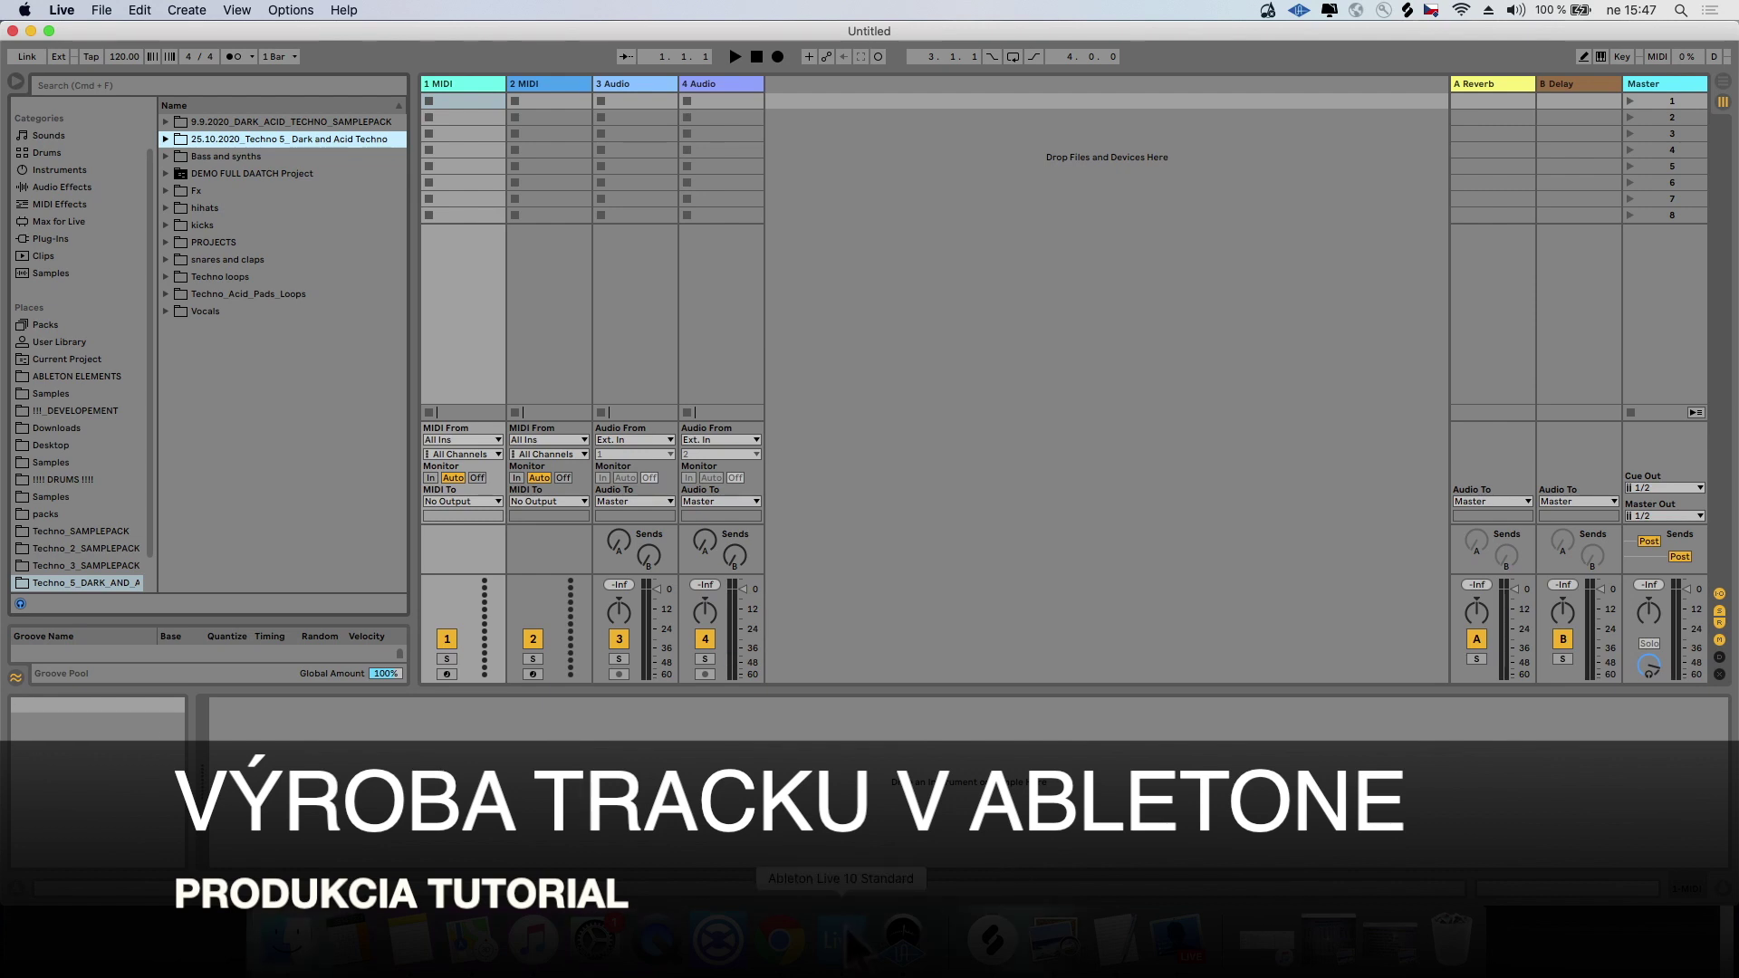
# Step: Return to the TextEdit notes and highlight line 7 about chords ("Akordy"), singling out the word Hooktheory
pyautogui.click(781, 942)
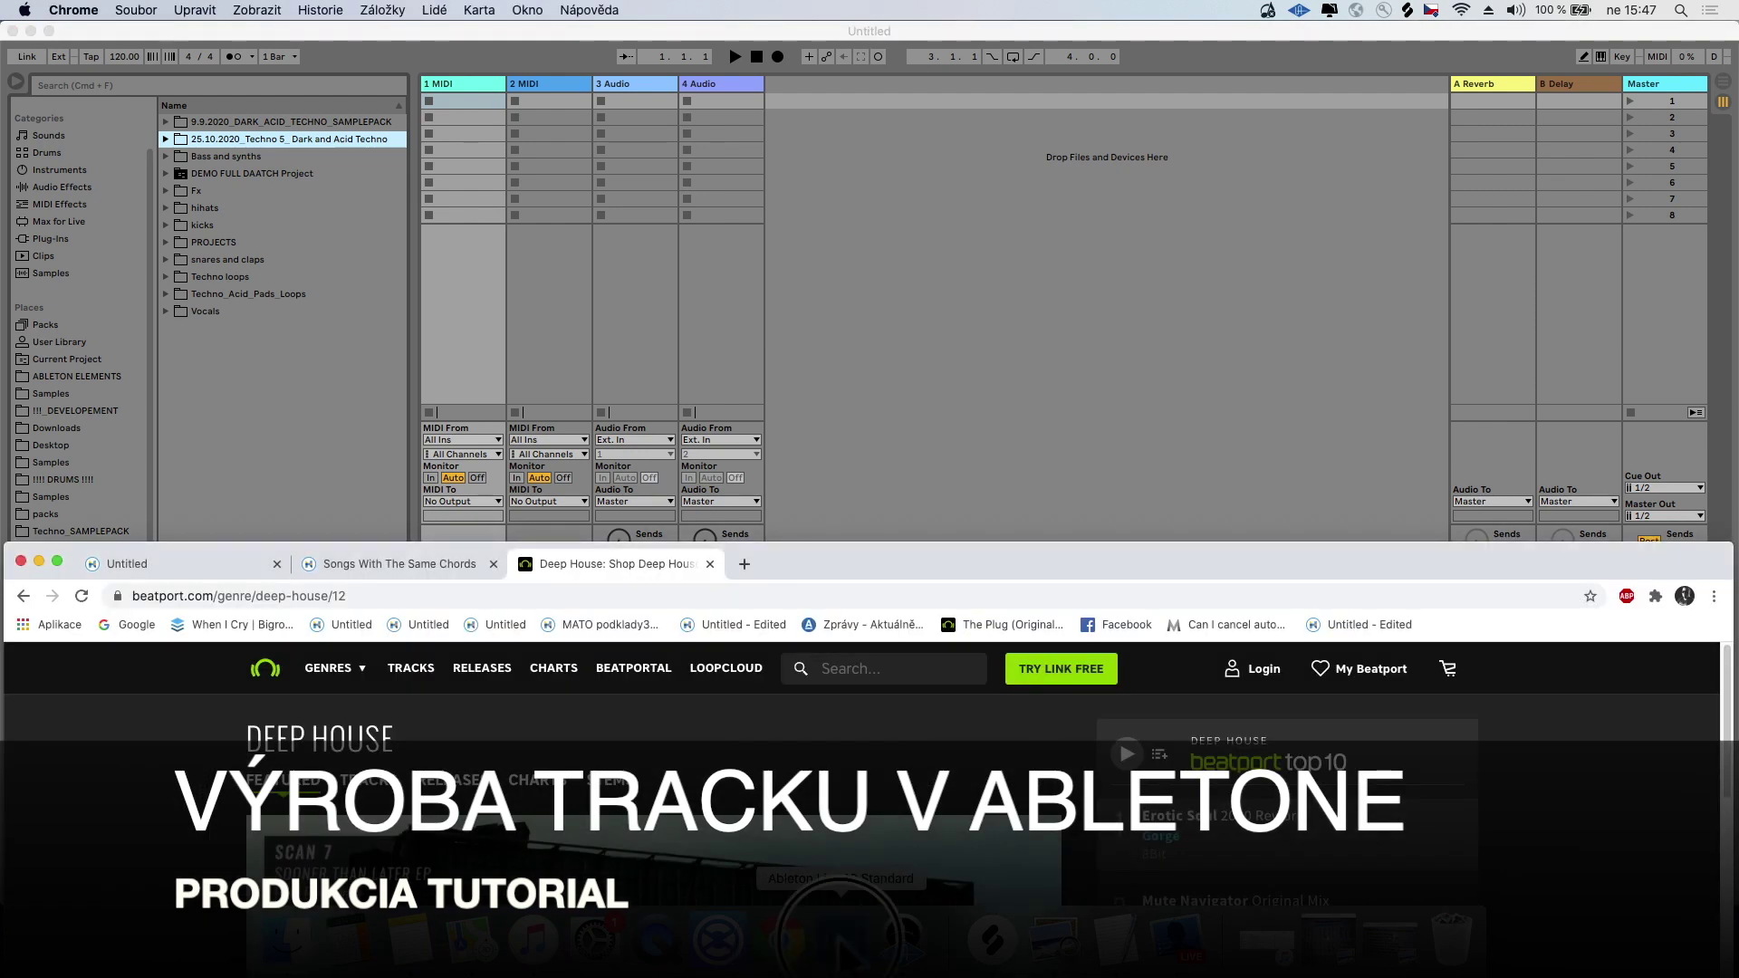
pyautogui.click(841, 944)
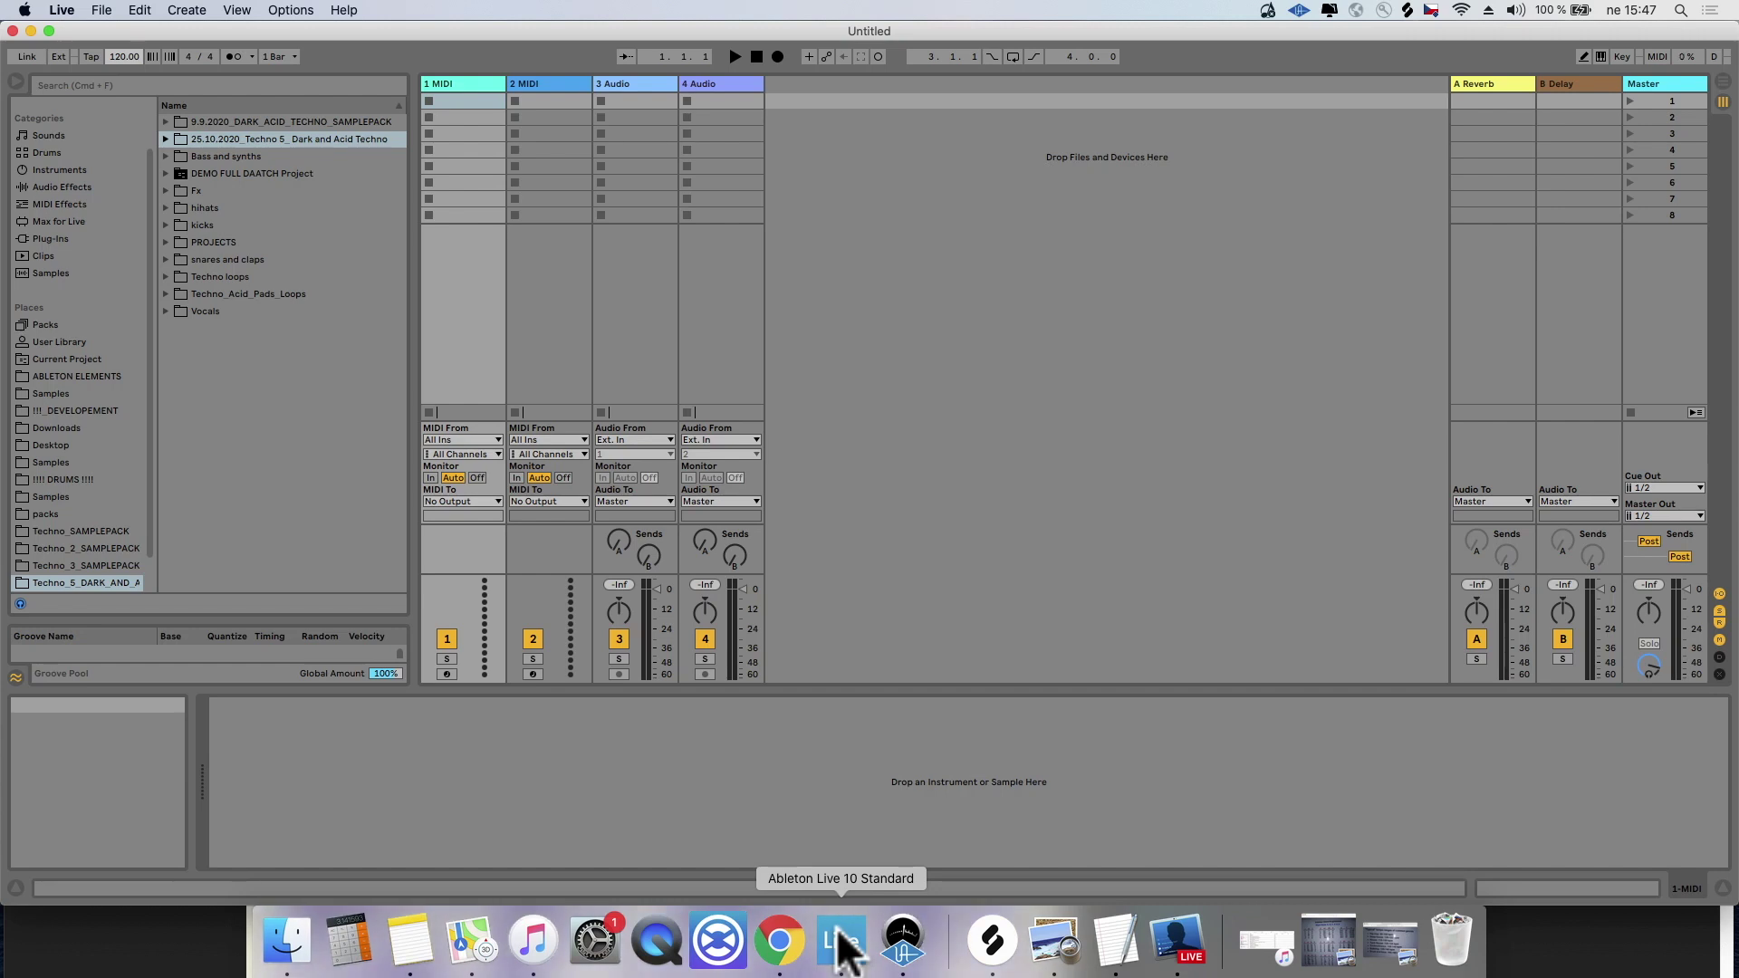
pyautogui.click(1113, 951)
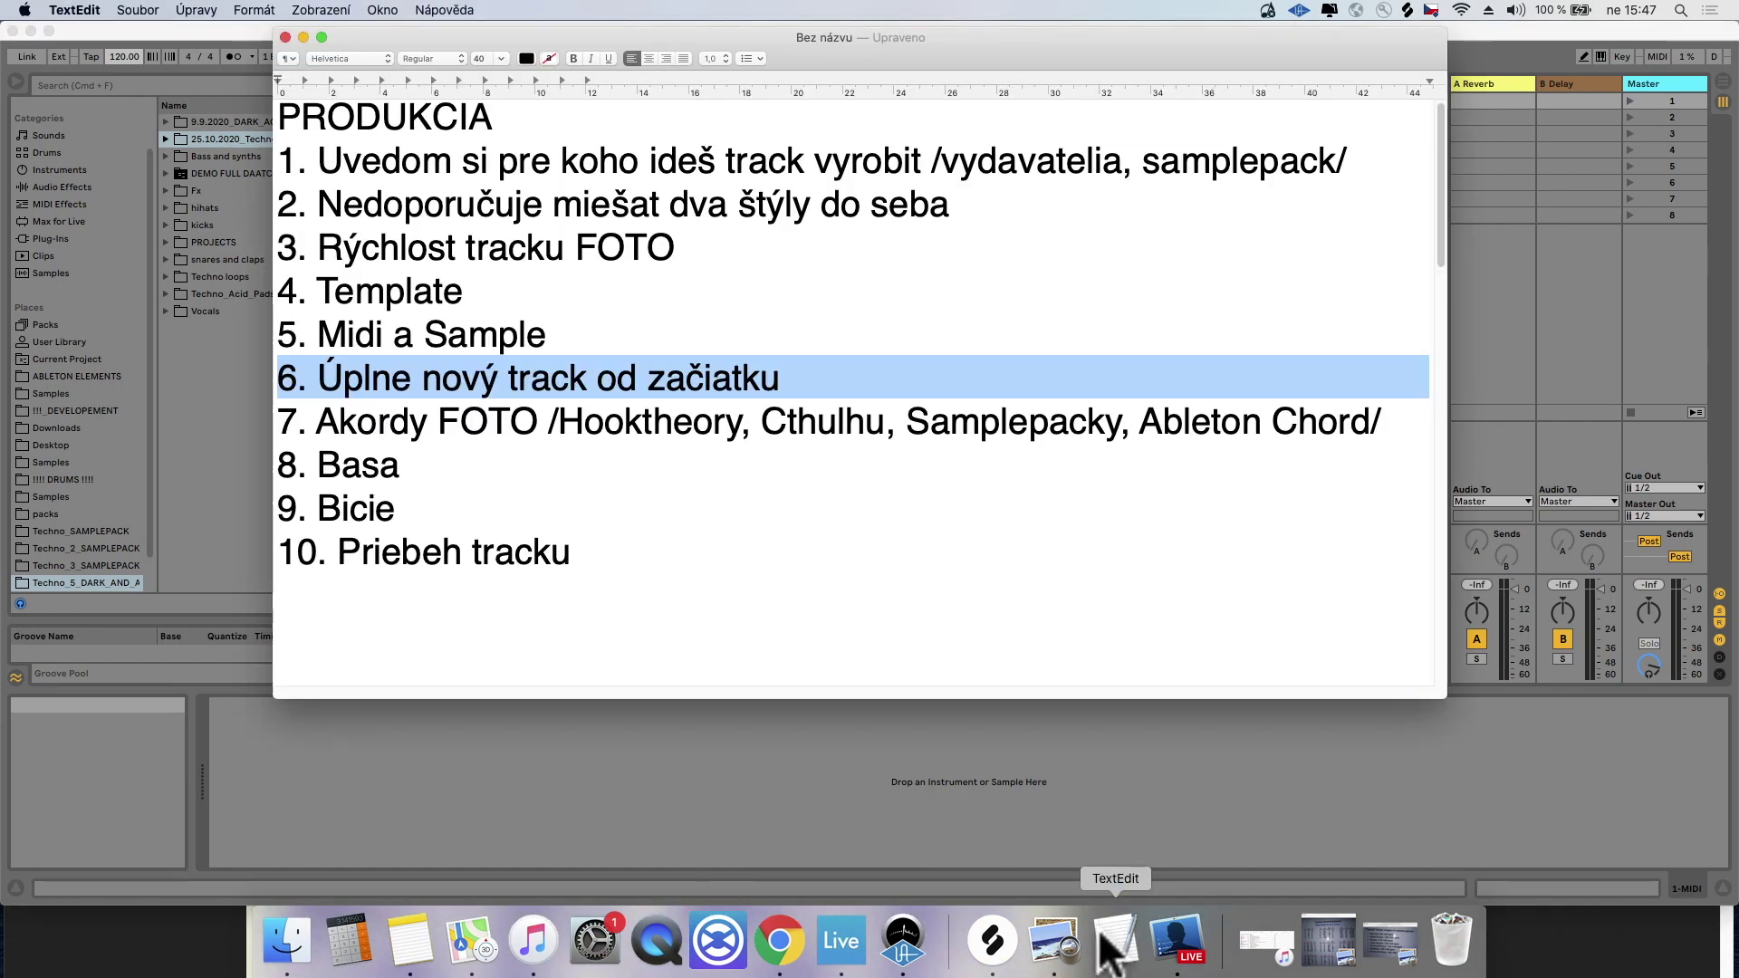
pyautogui.tripleClick(425, 424)
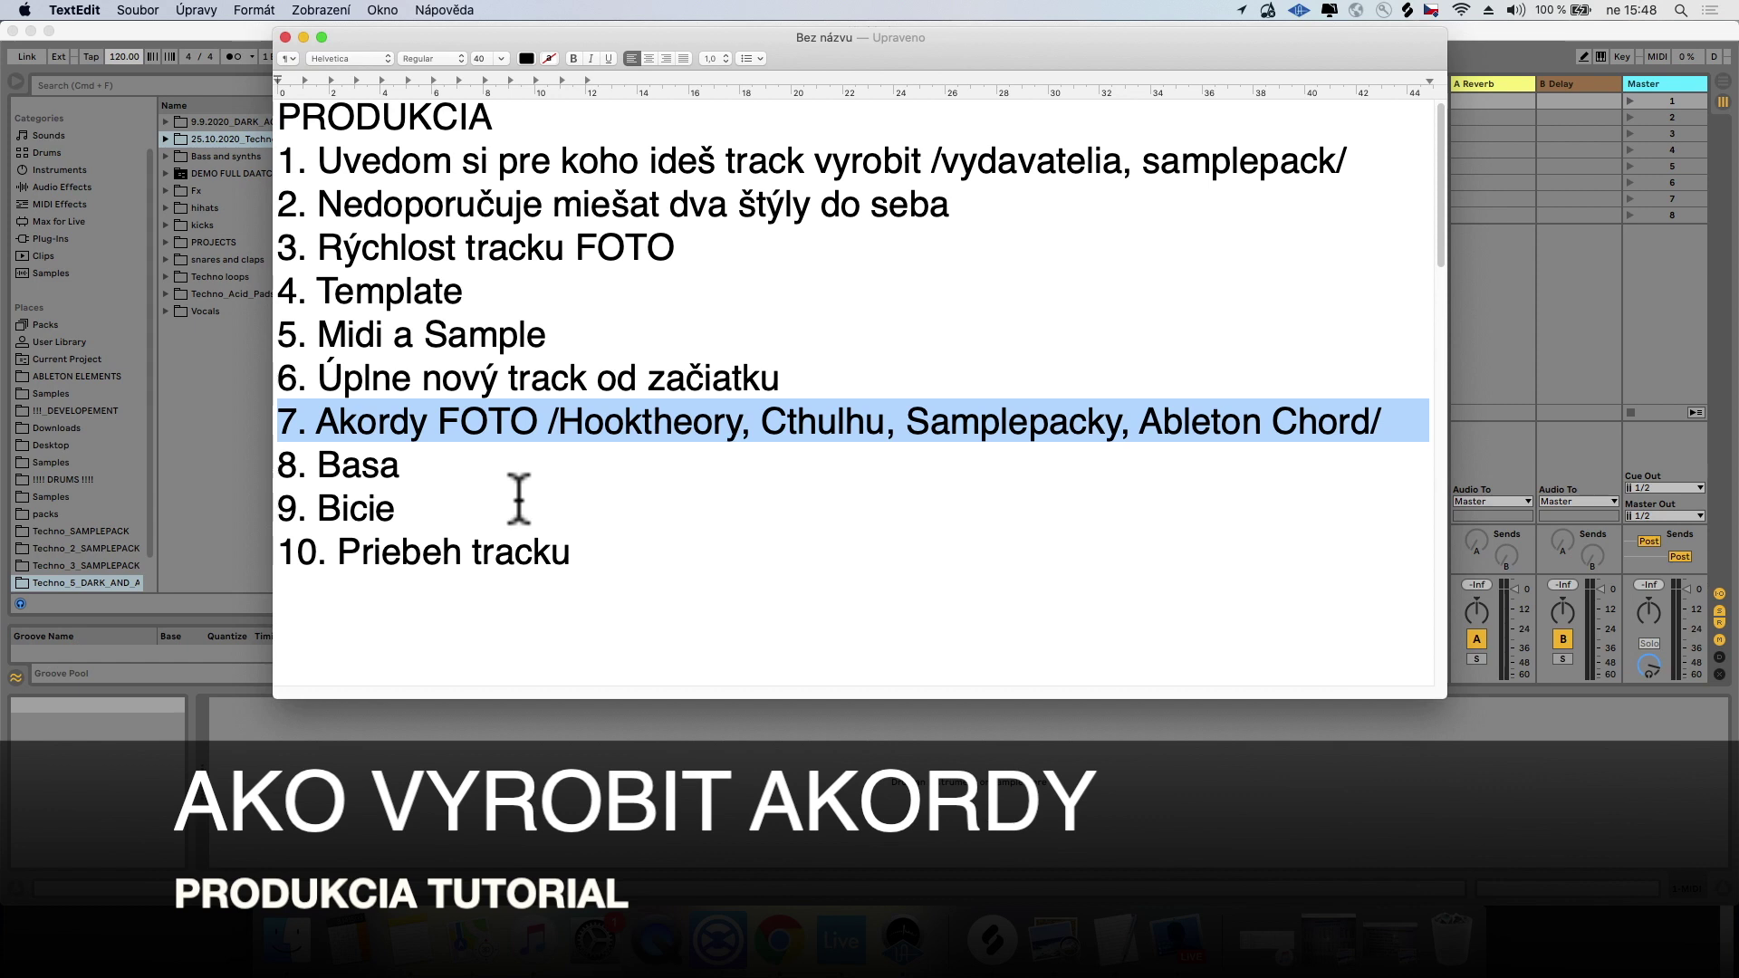
pyautogui.tripleClick(614, 433)
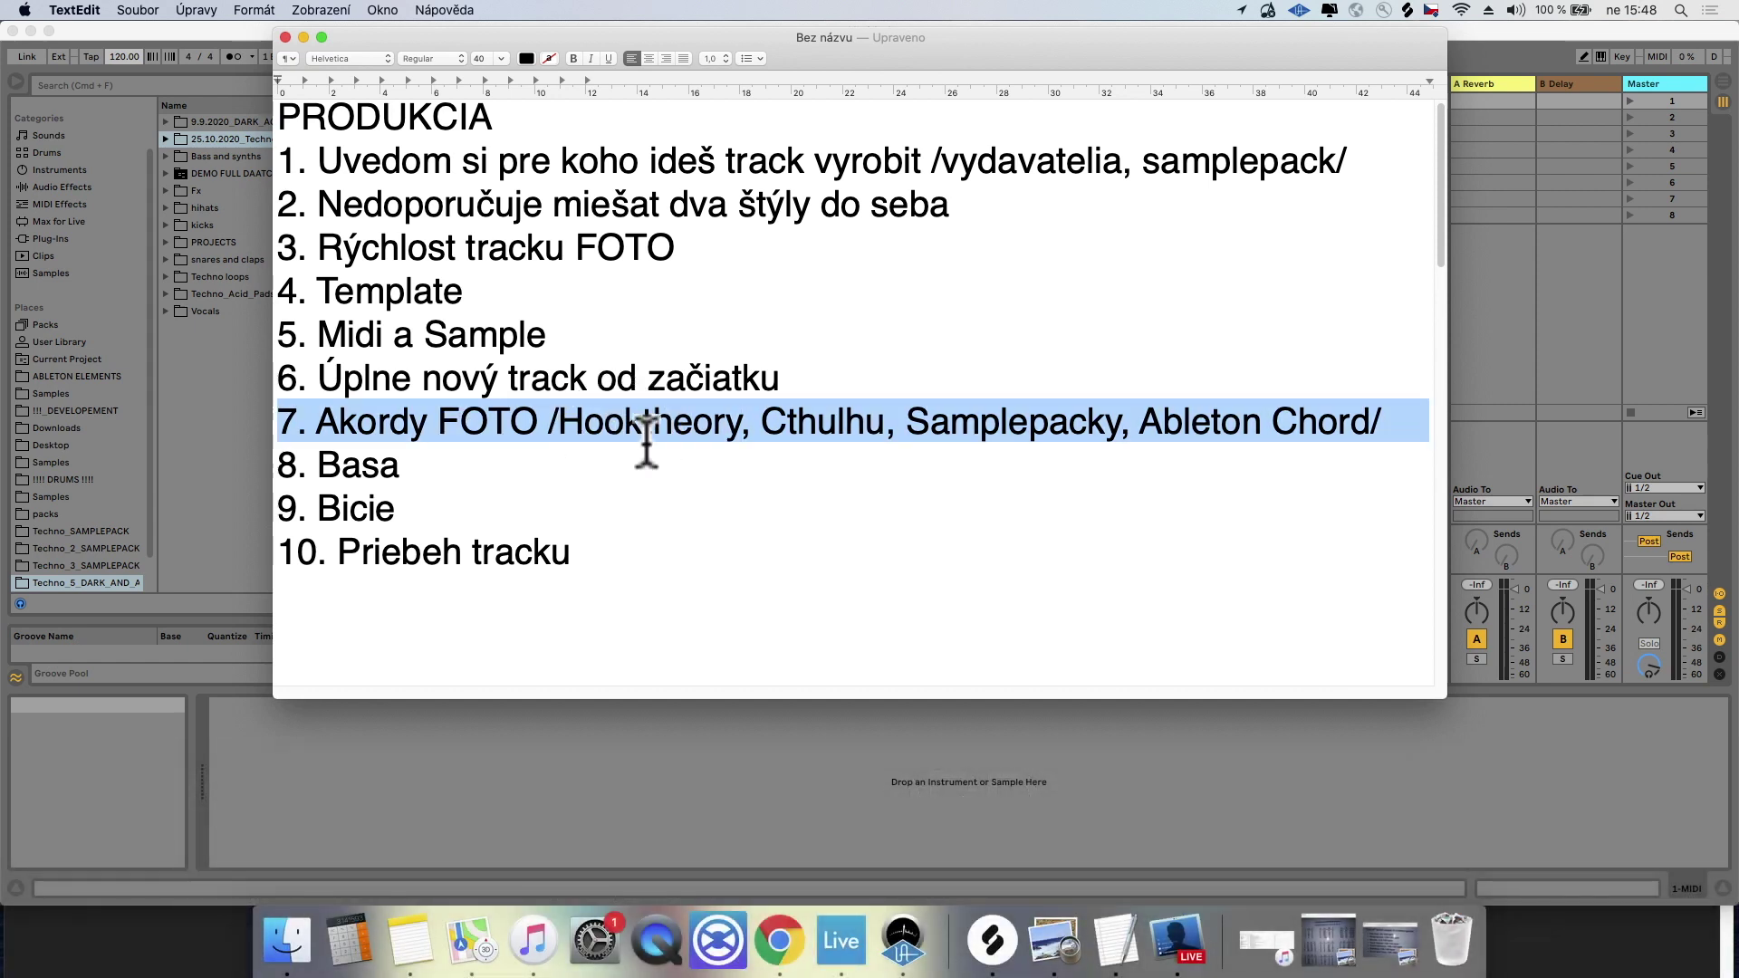
pyautogui.doubleClick(643, 425)
pyautogui.click(820, 652)
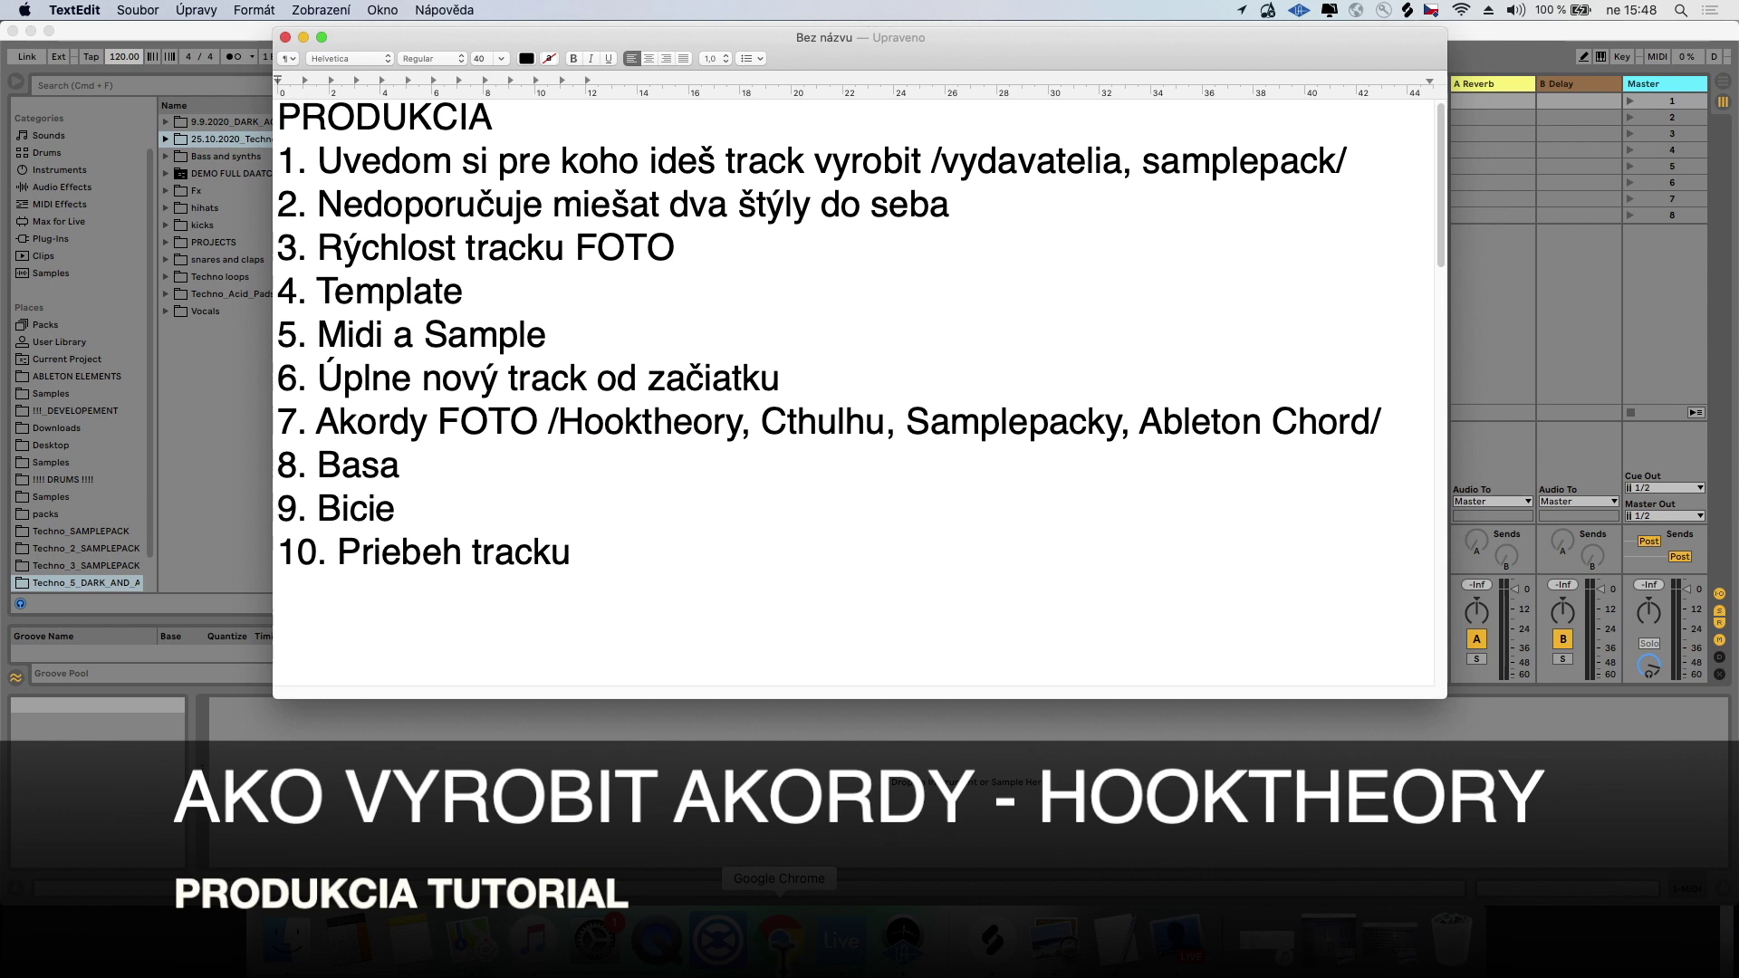
# Step: Switch to Chrome, move its window fully into view, and close the Beatport tab to show Hooktheory's Songs With The Same Chords page
pyautogui.click(779, 940)
pyautogui.moveTo(837, 567); pyautogui.dragTo(834, 47)
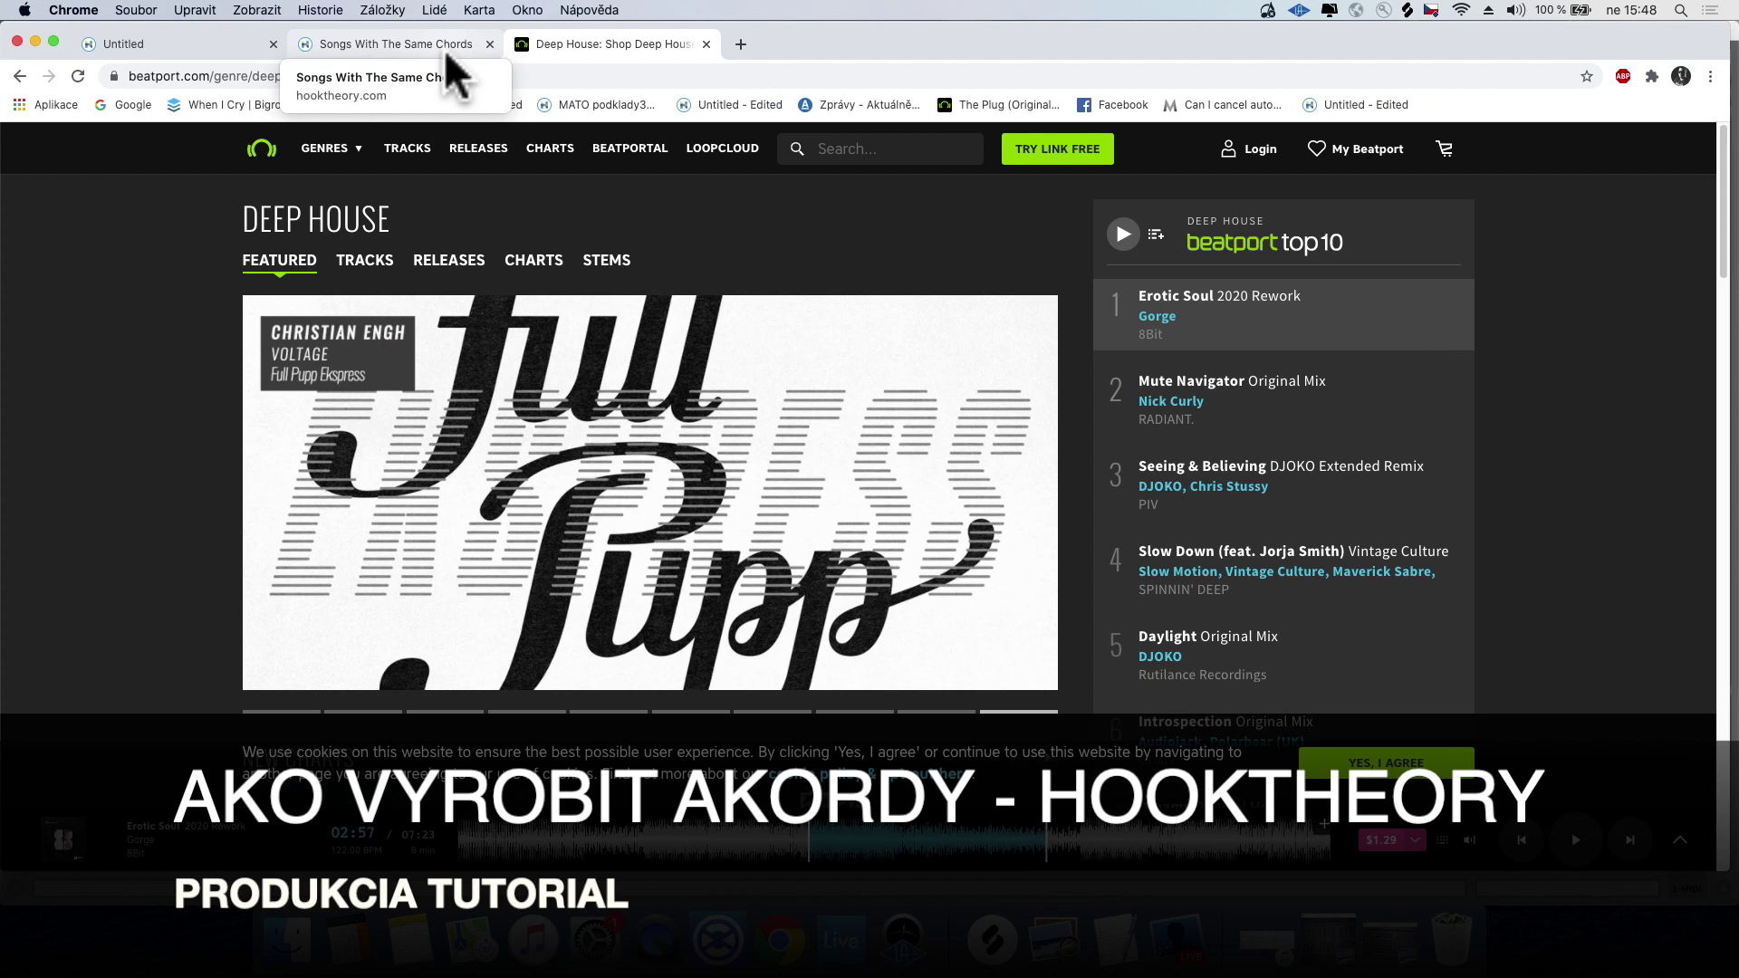
pyautogui.click(444, 49)
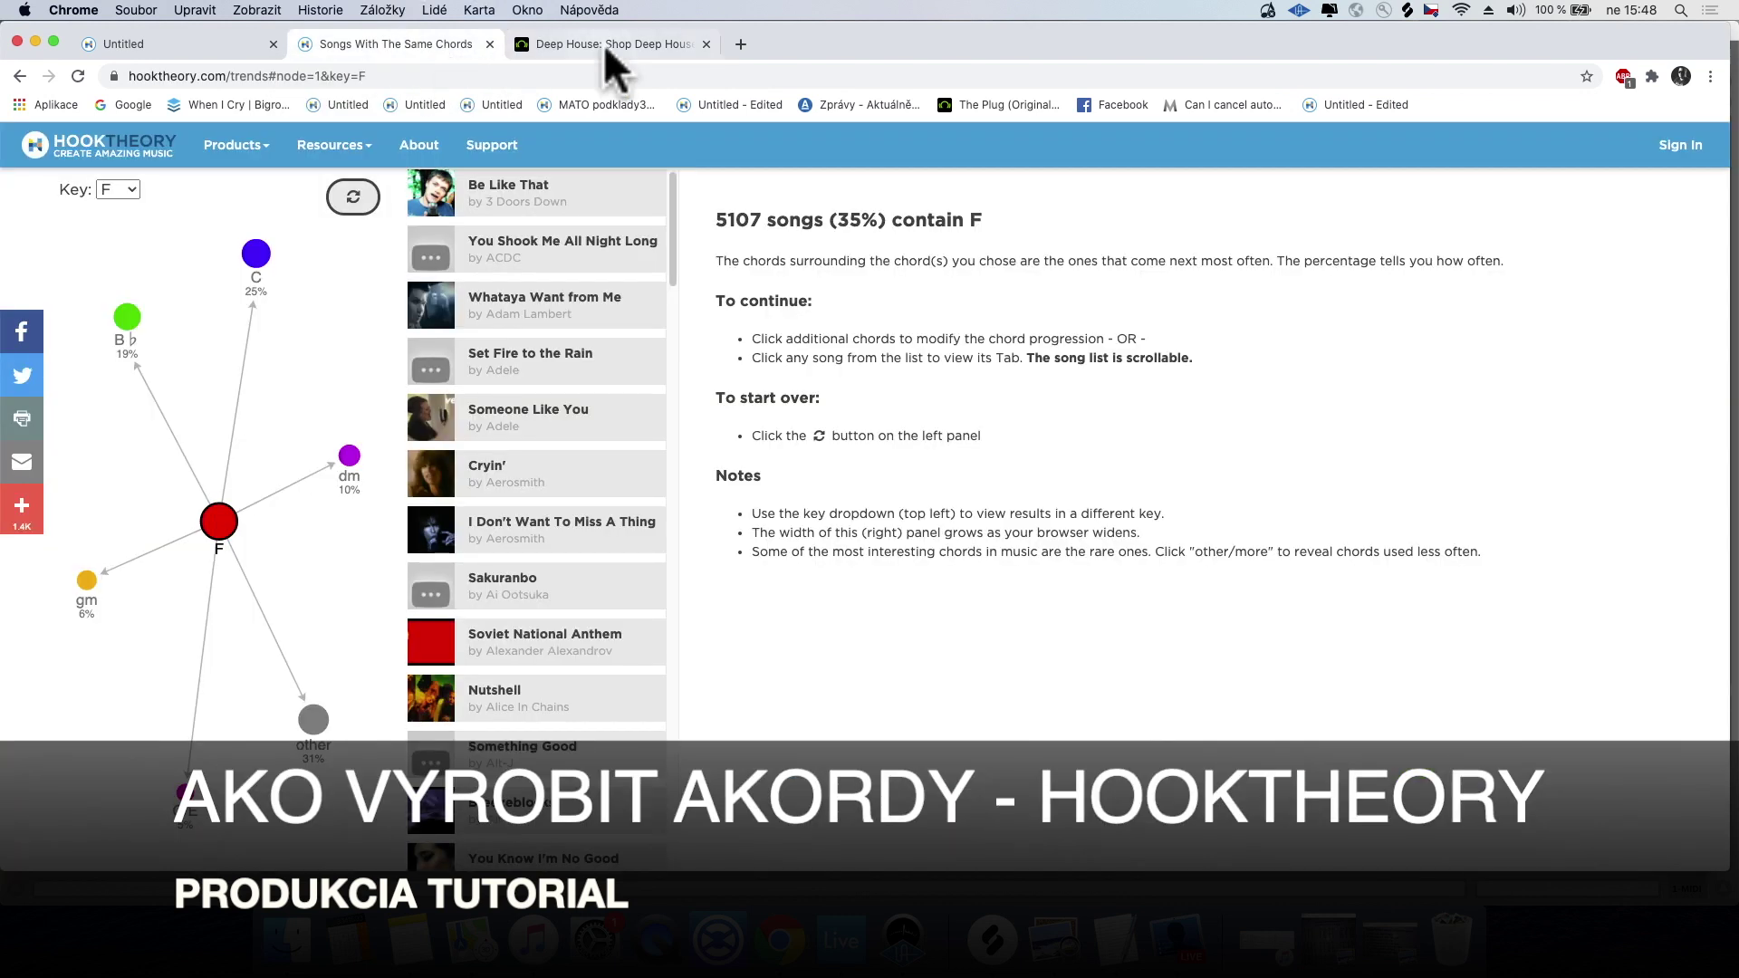
pyautogui.click(698, 44)
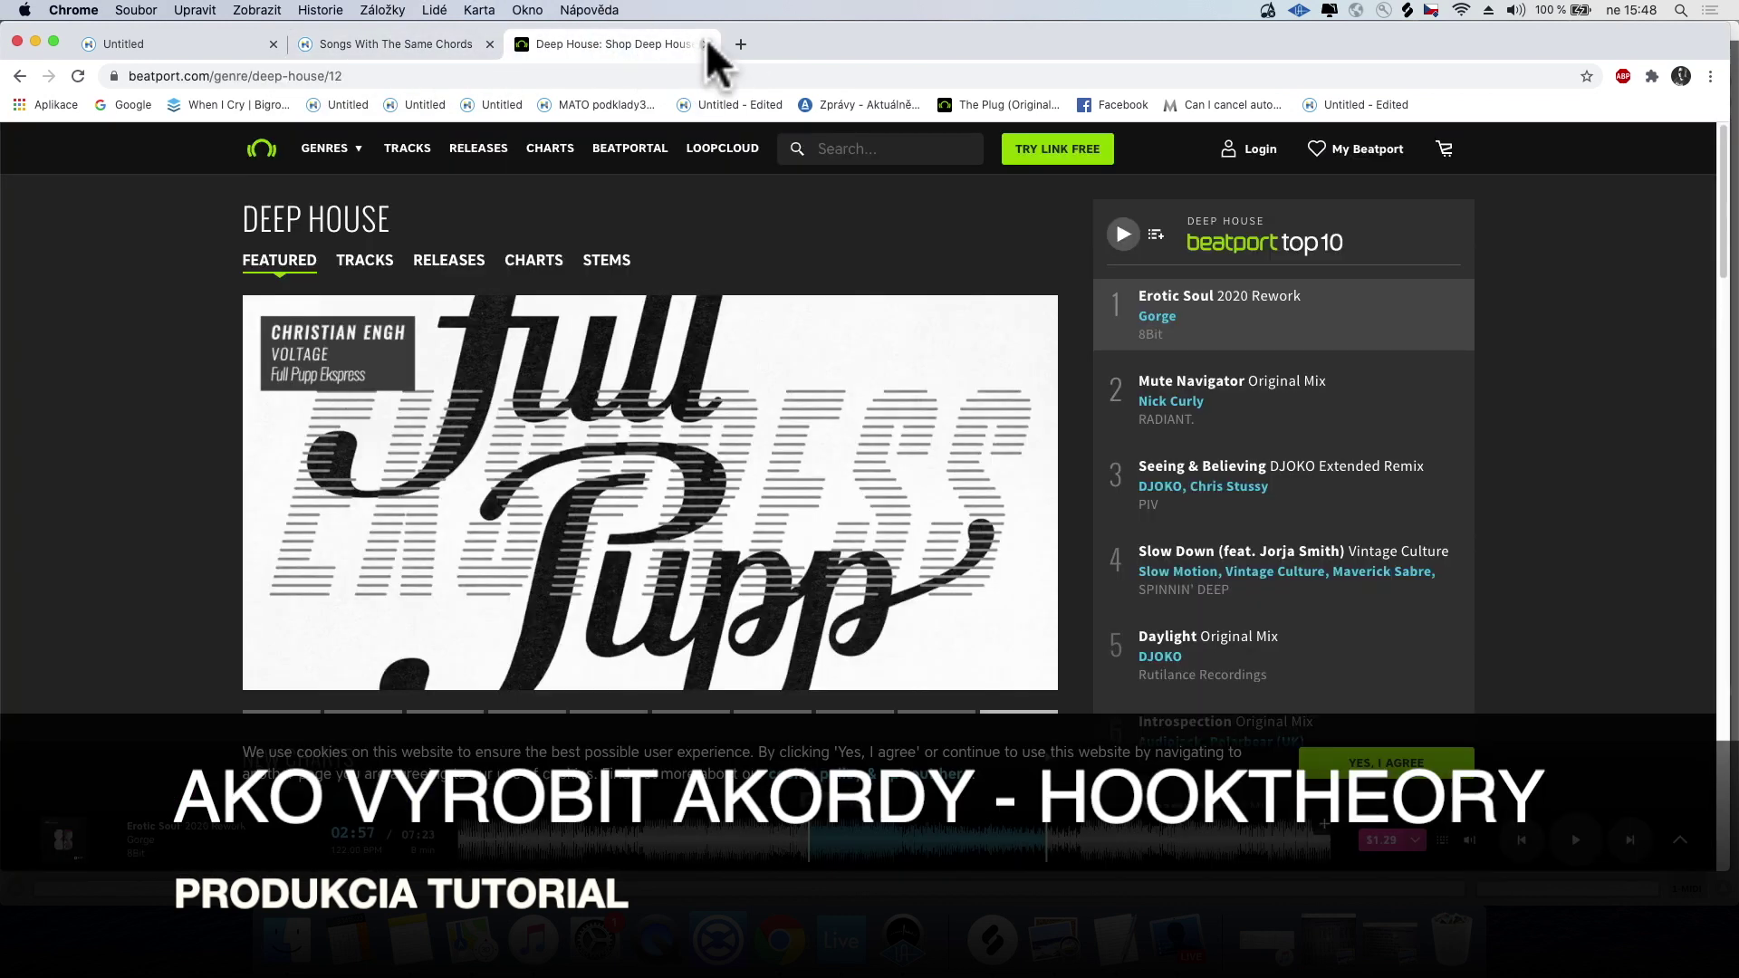
pyautogui.click(705, 44)
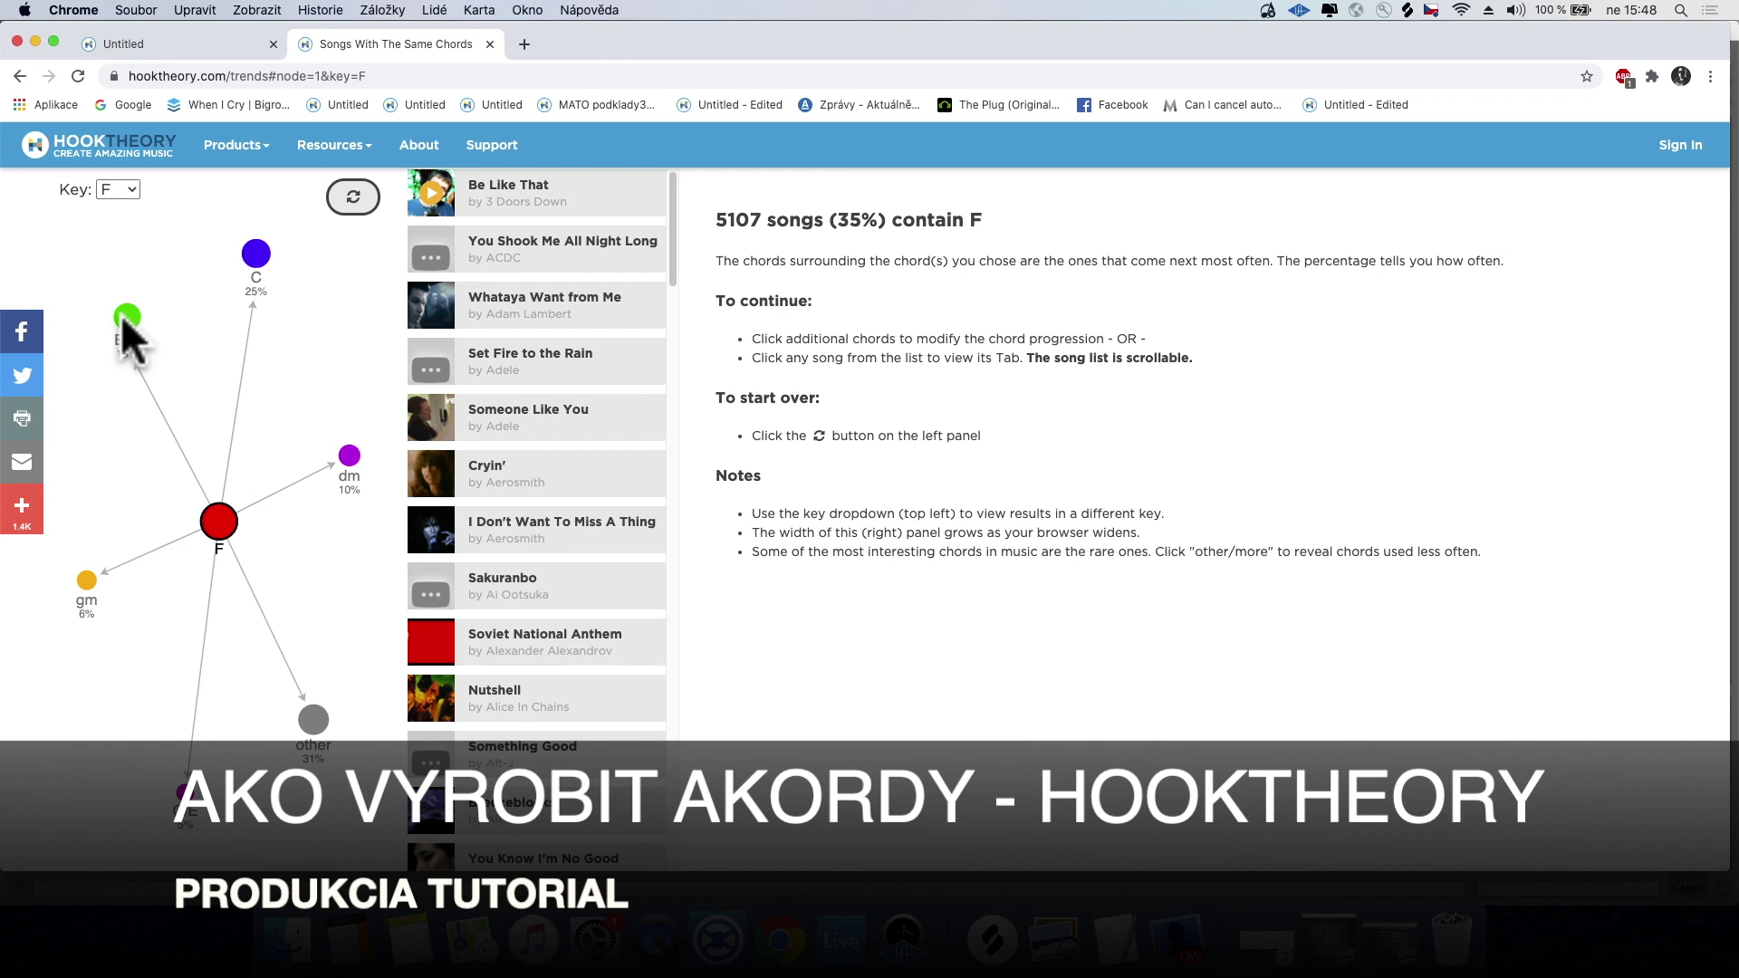
# Step: Examine the available keys and the heading on how many songs contain the F chord
pyautogui.click(129, 191)
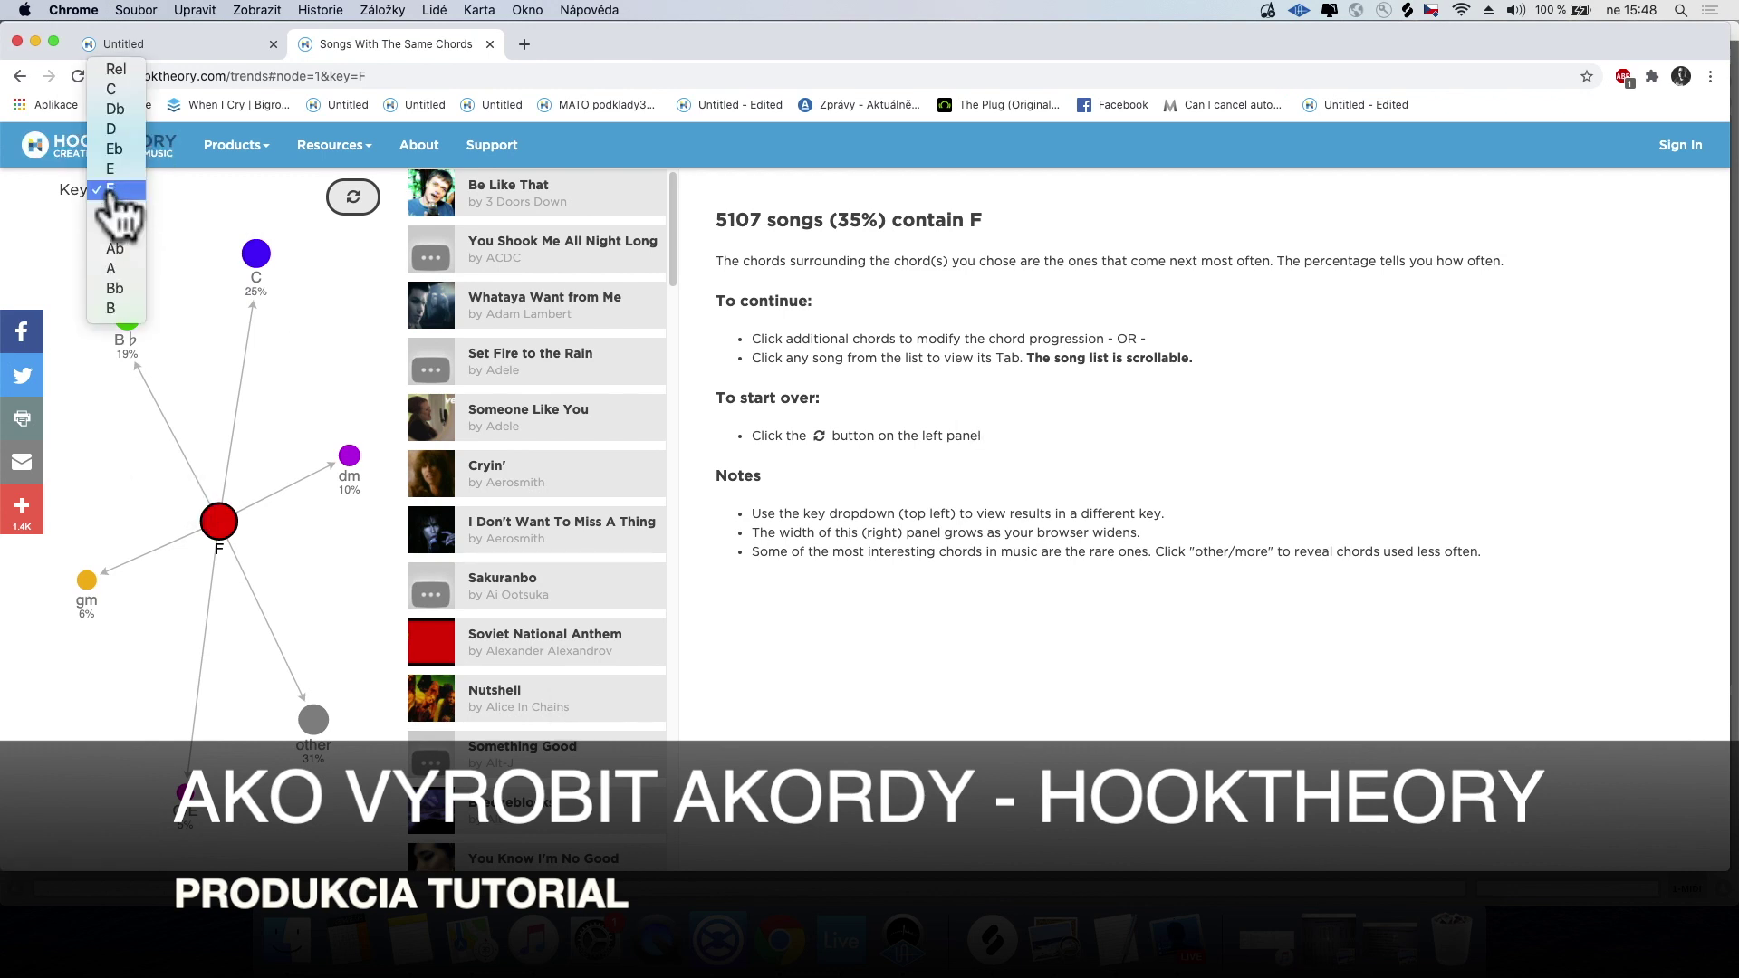
pyautogui.click(125, 189)
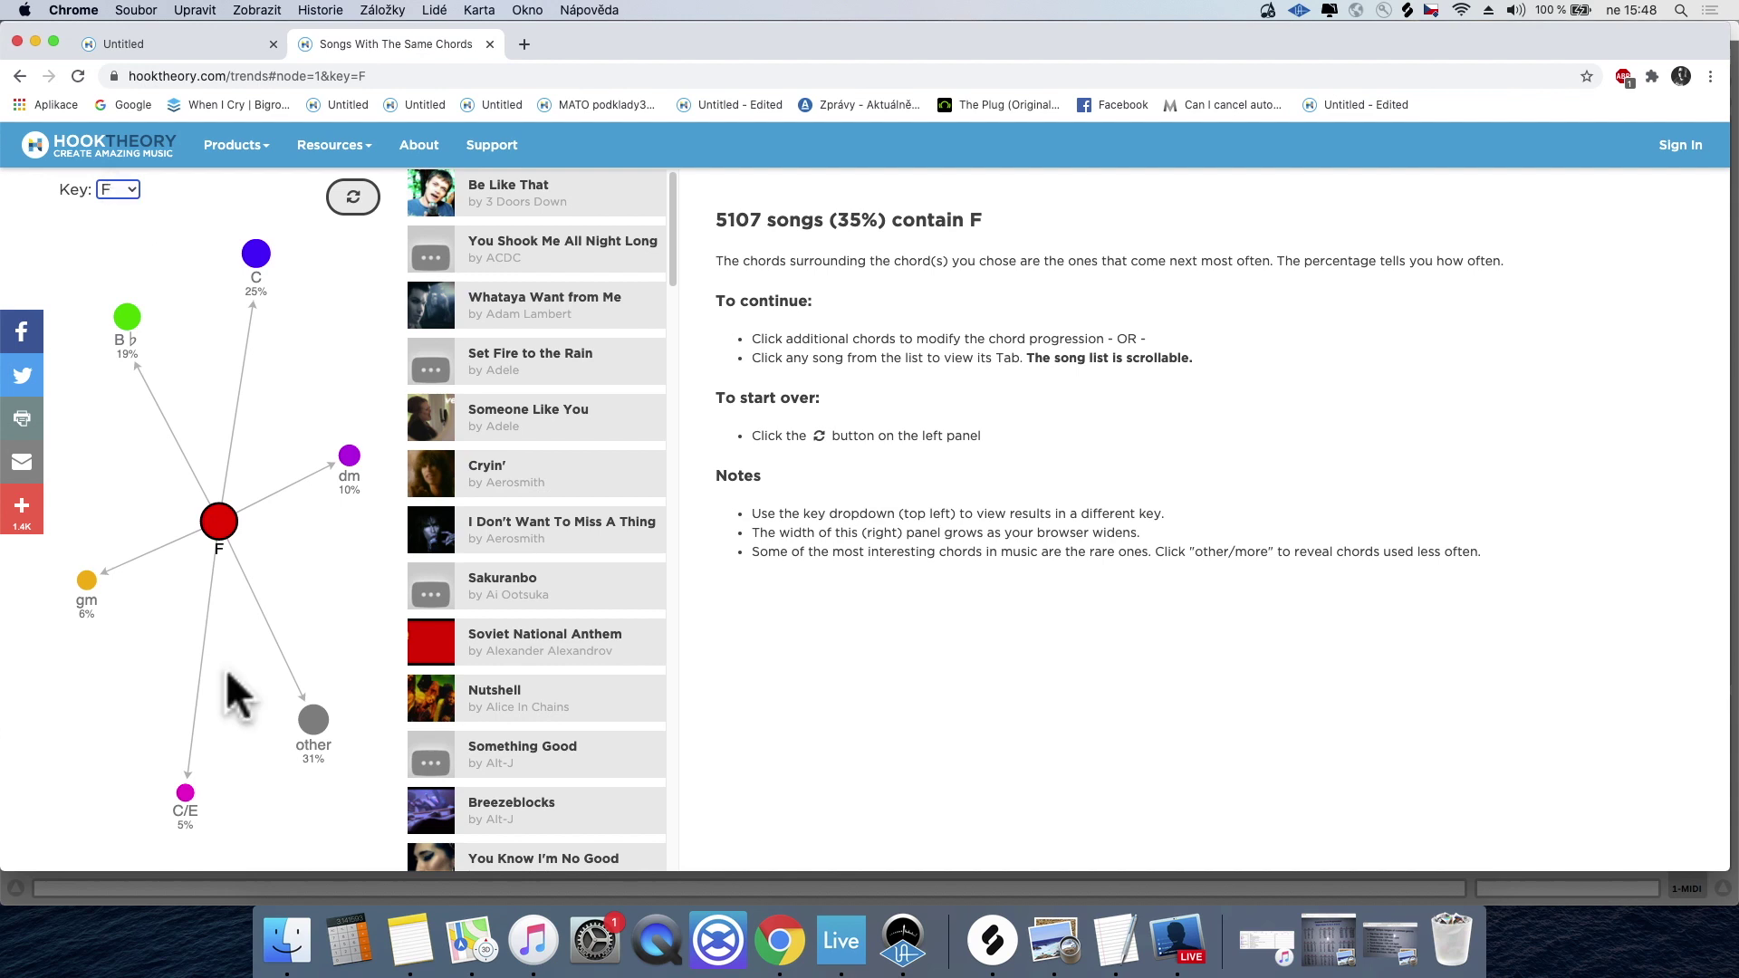
pyautogui.moveTo(717, 220); pyautogui.dragTo(1001, 216)
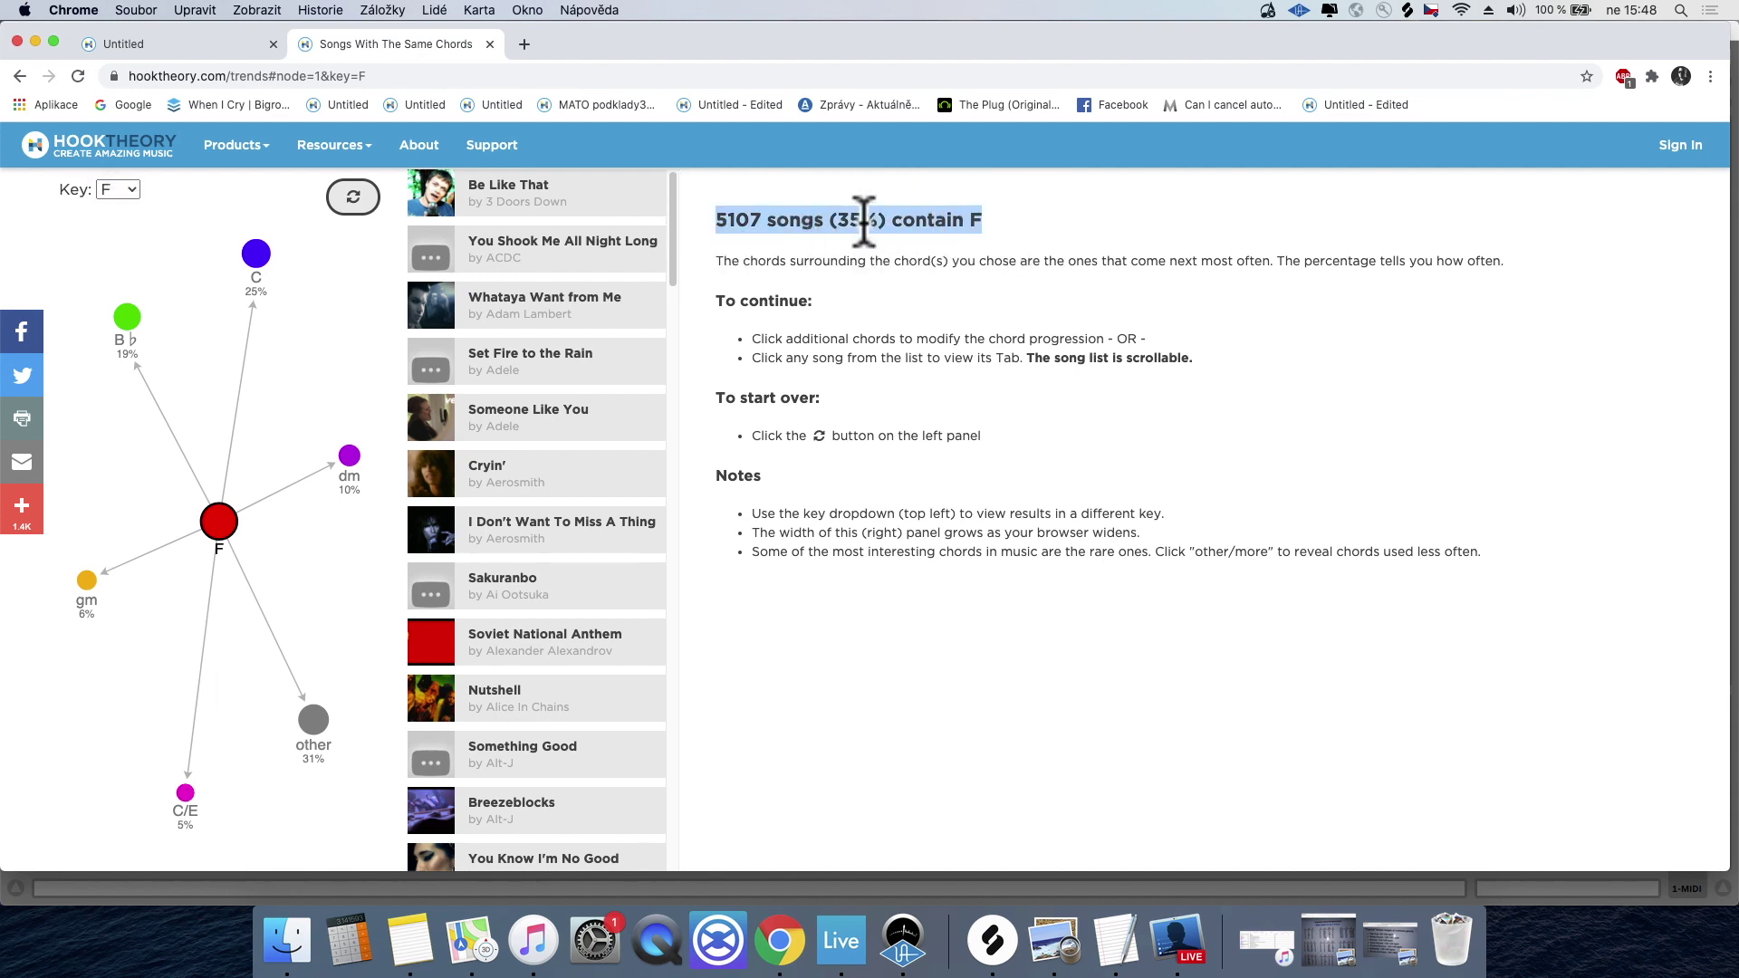
pyautogui.click(925, 218)
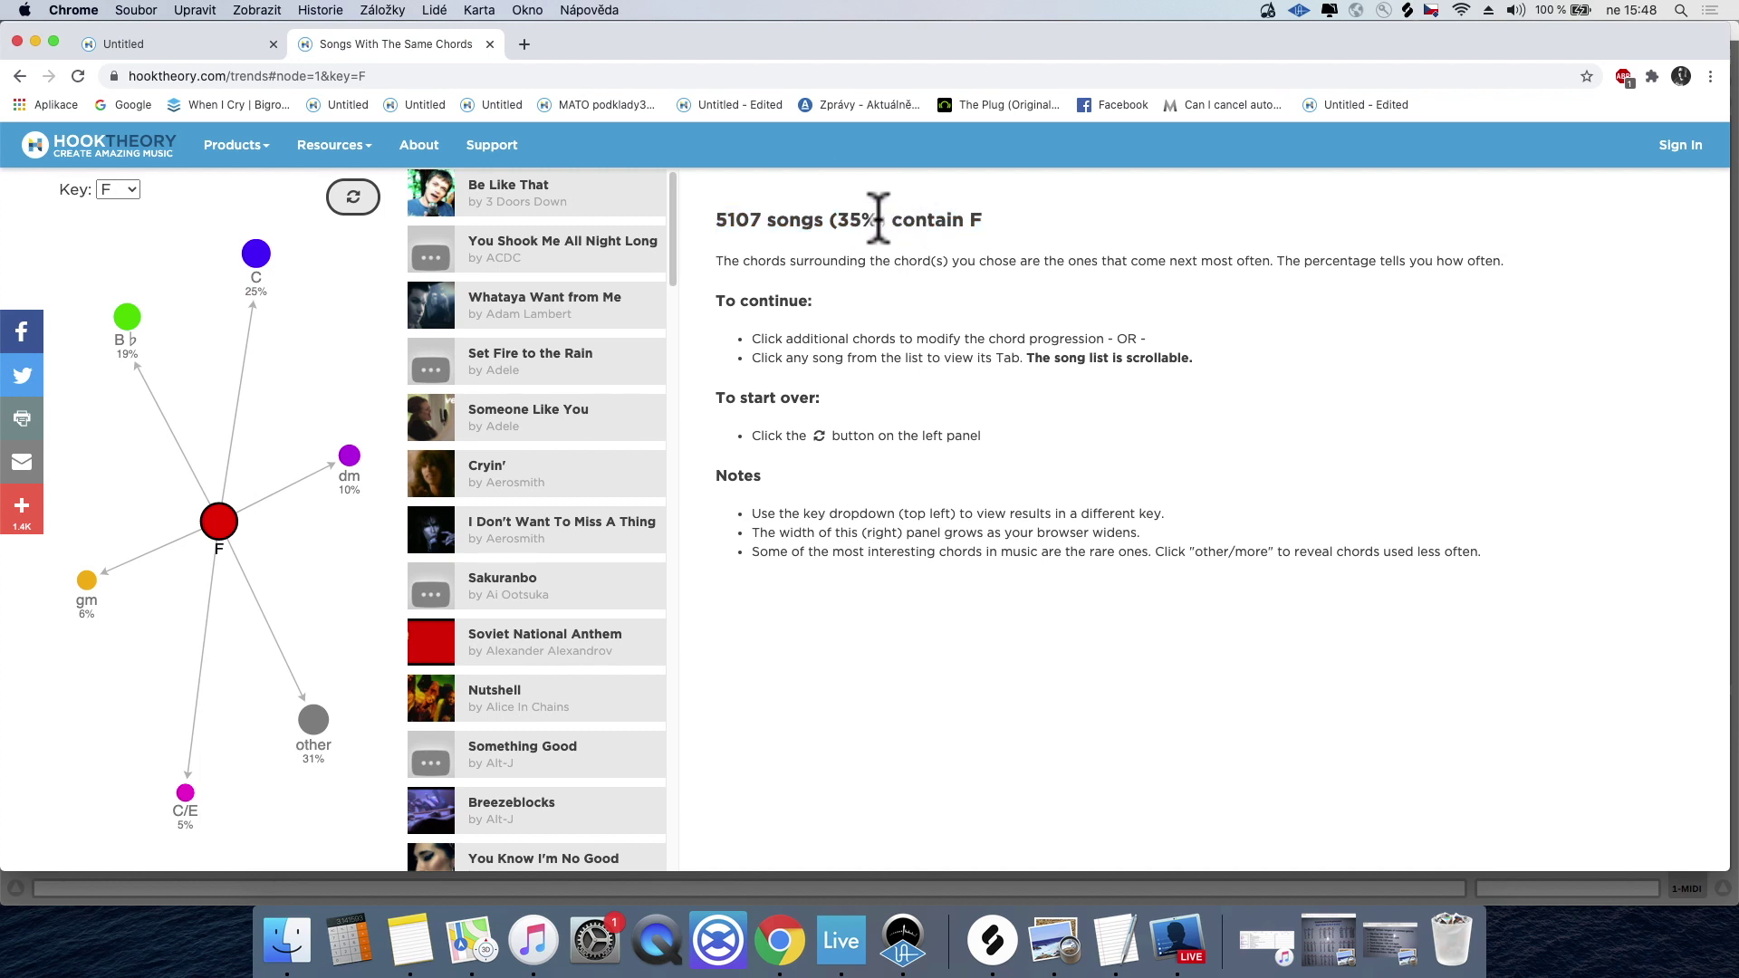
pyautogui.moveTo(878, 220); pyautogui.dragTo(833, 218)
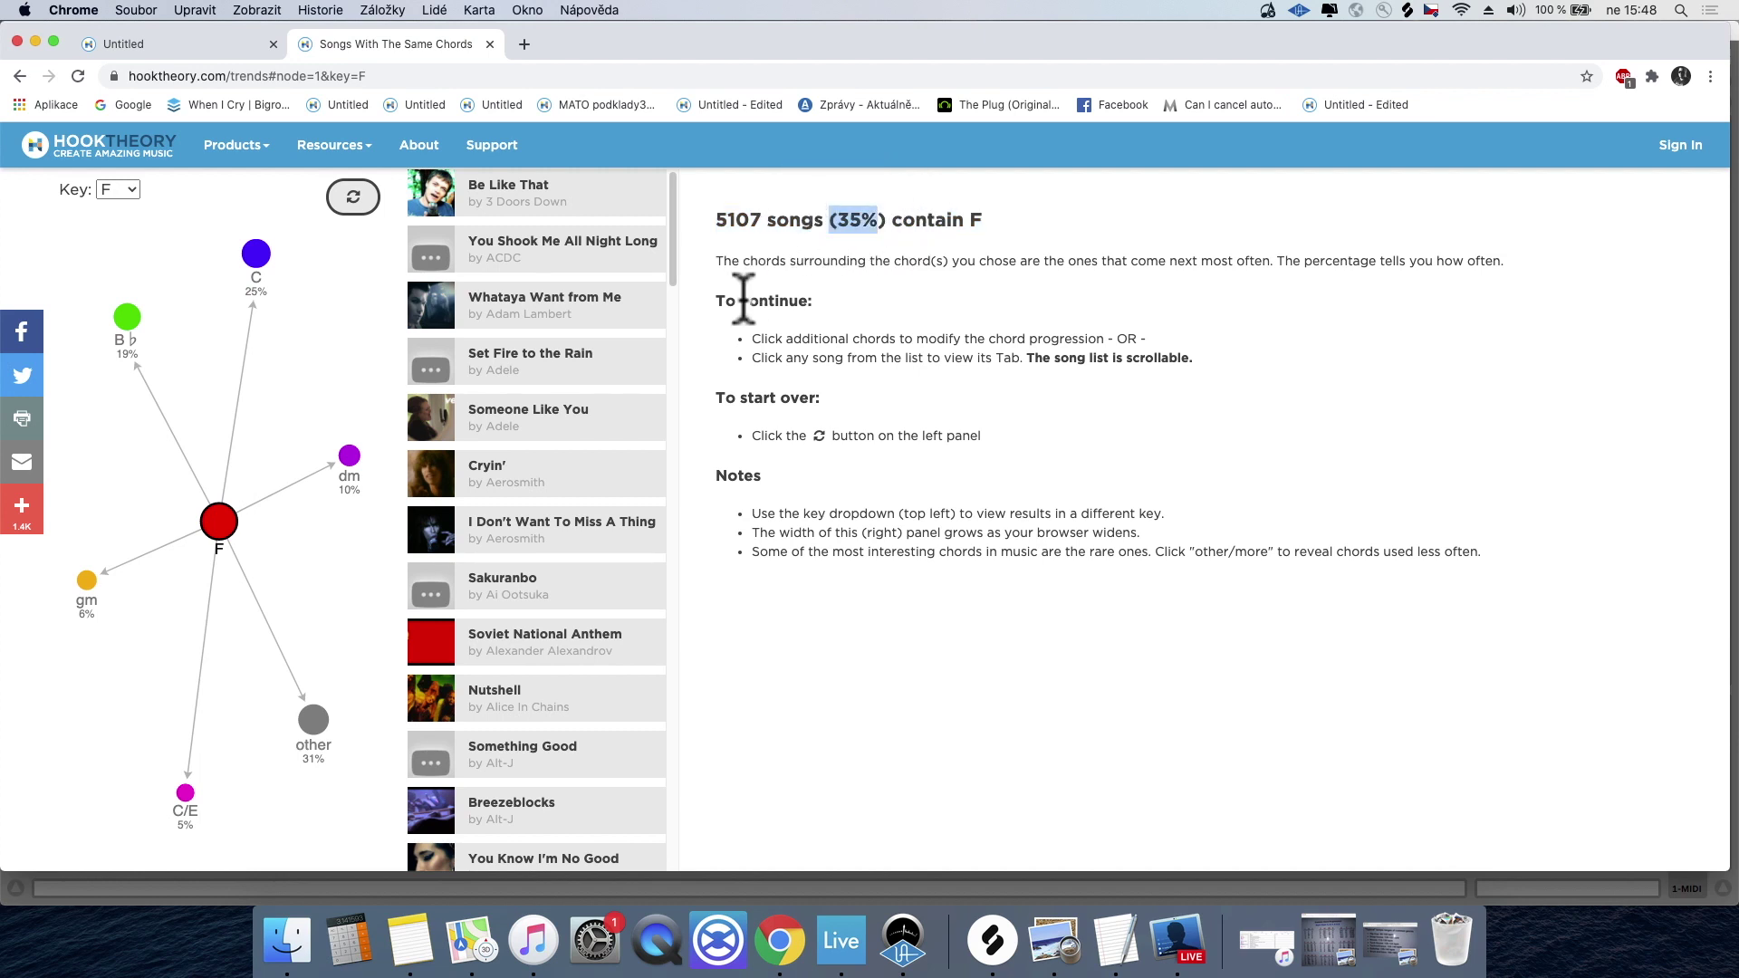
pyautogui.click(1003, 215)
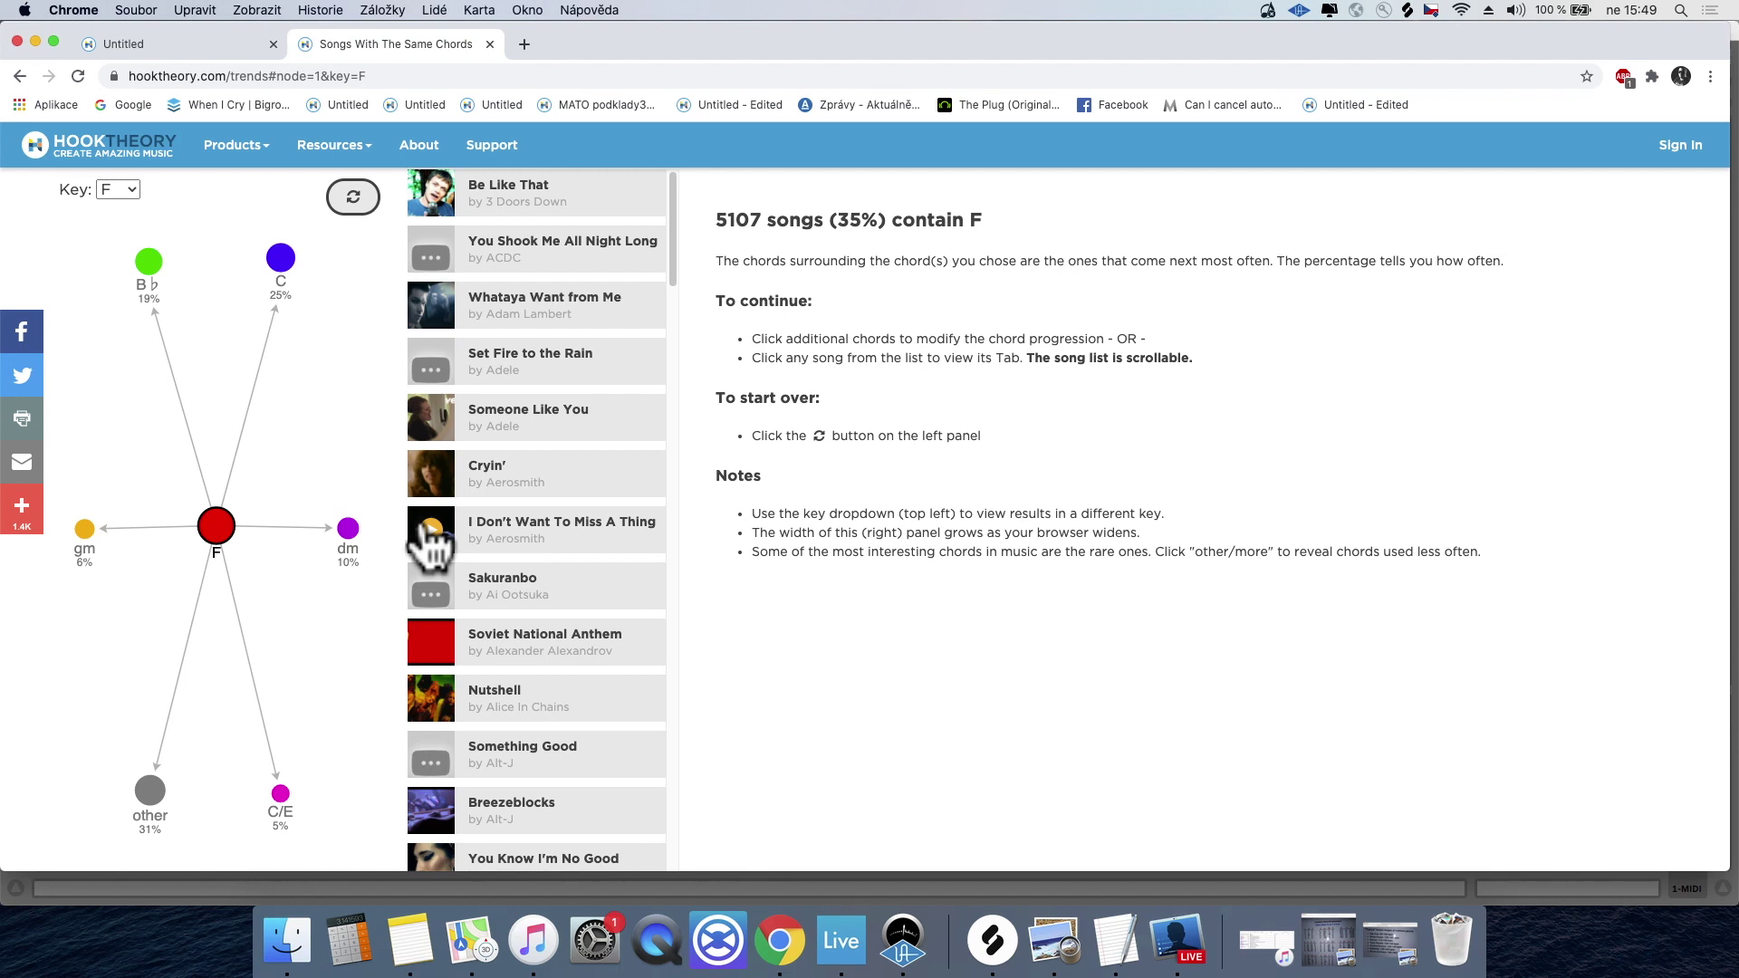
# Step: Add C after F in the chord progression map and look through the list of matching songs
pyautogui.click(285, 256)
pyautogui.click(283, 265)
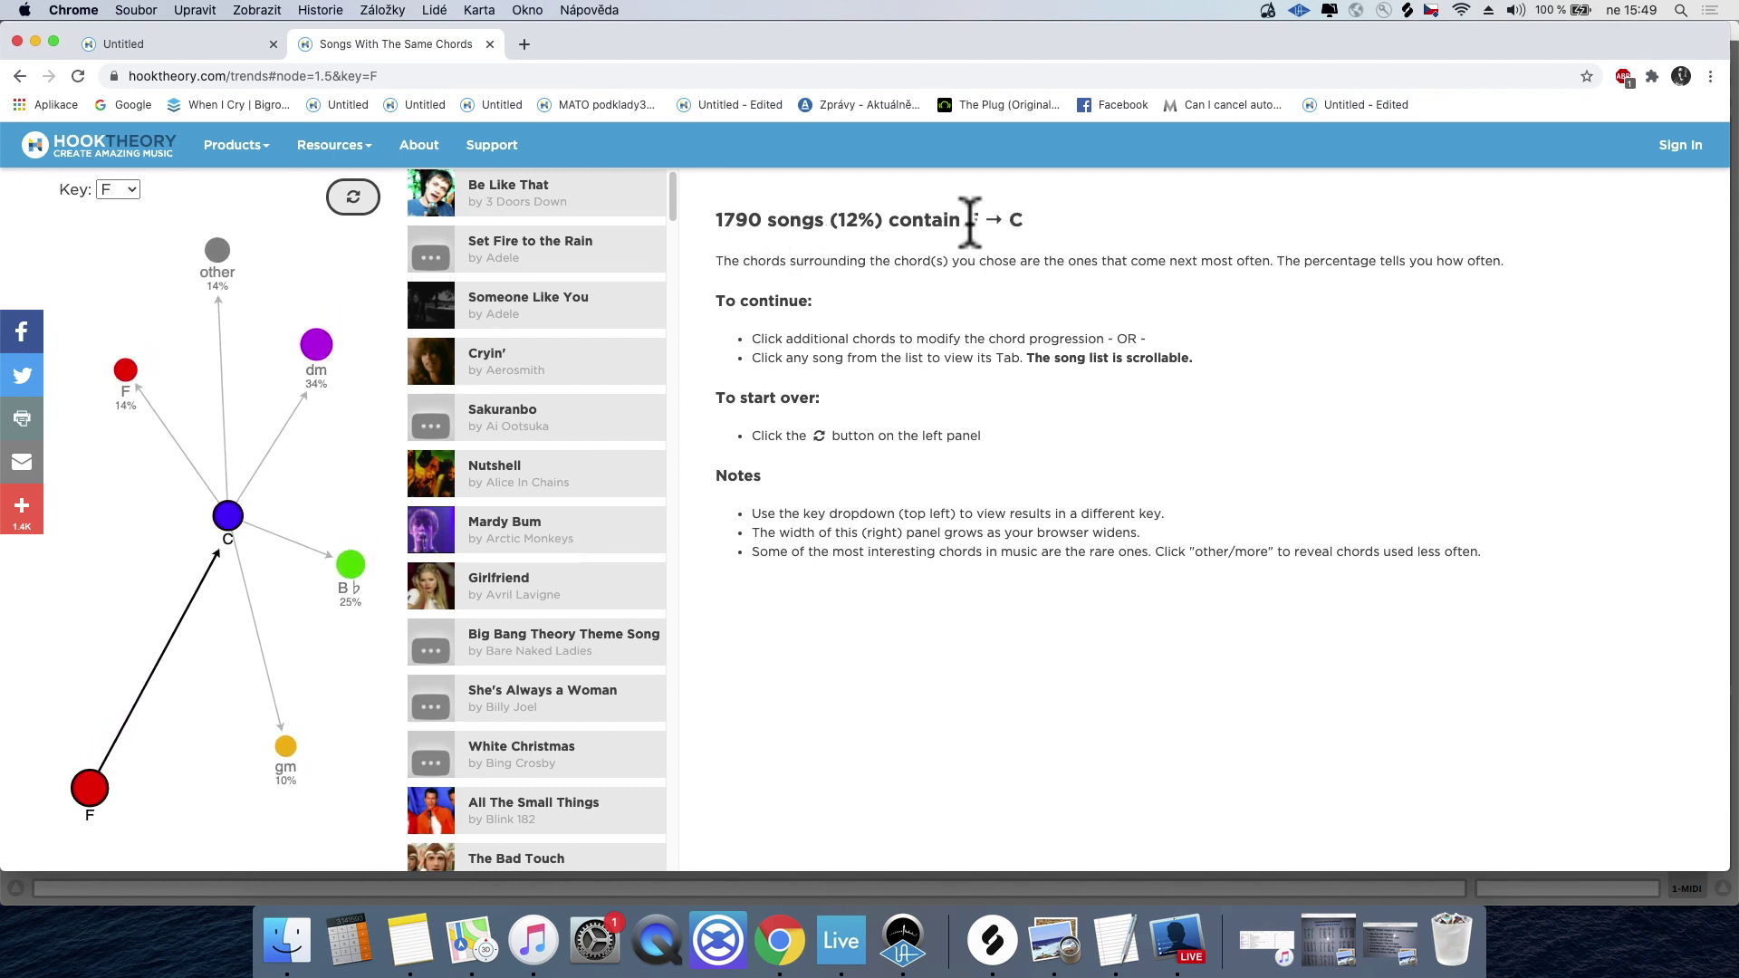
pyautogui.moveTo(962, 219); pyautogui.dragTo(1095, 221)
pyautogui.click(1087, 250)
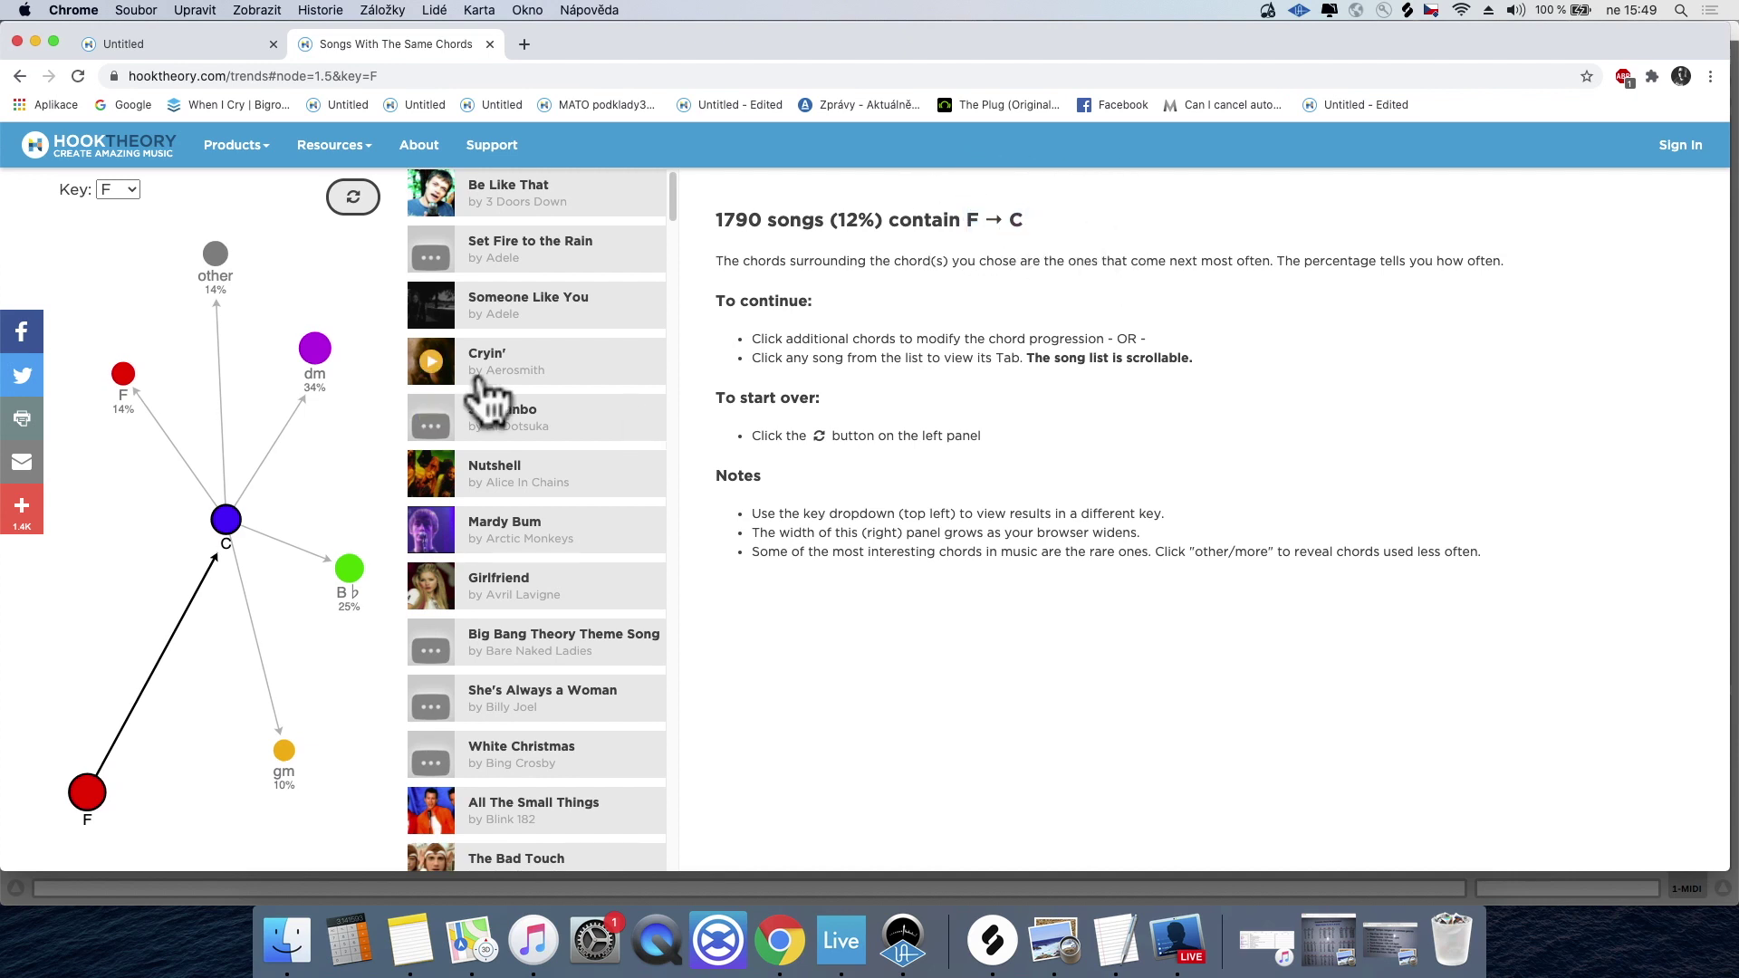
pyautogui.scroll(-5, 505, 811)
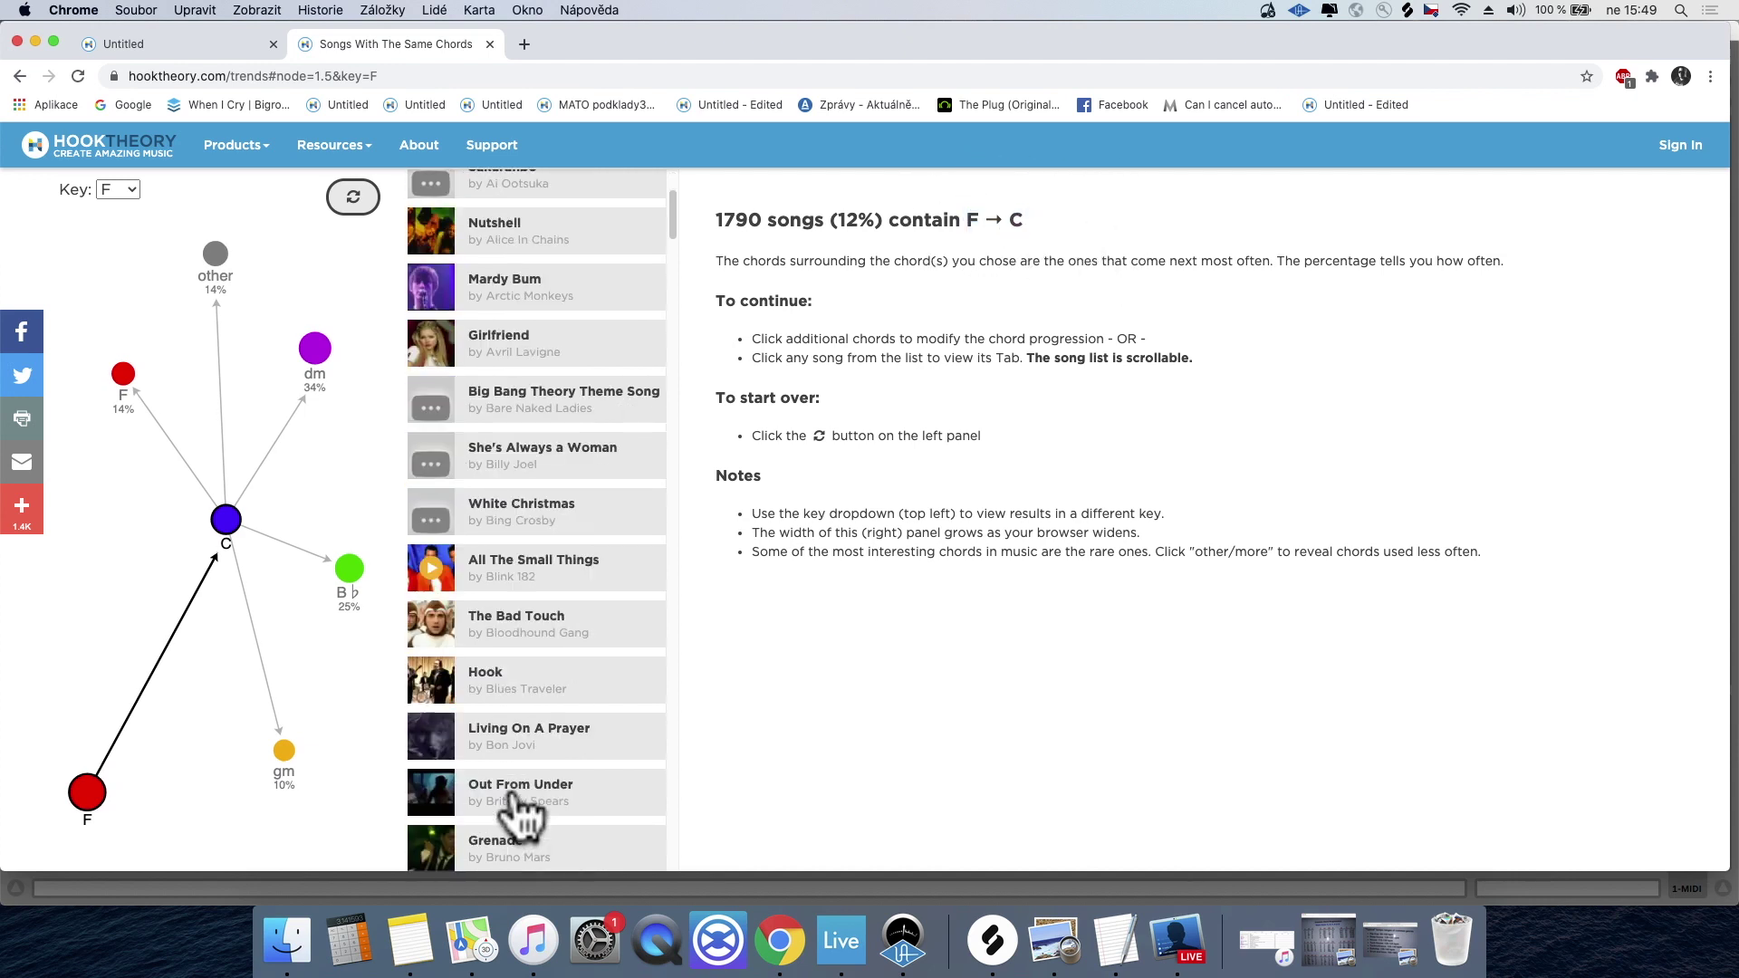
pyautogui.scroll(5, 489, 788)
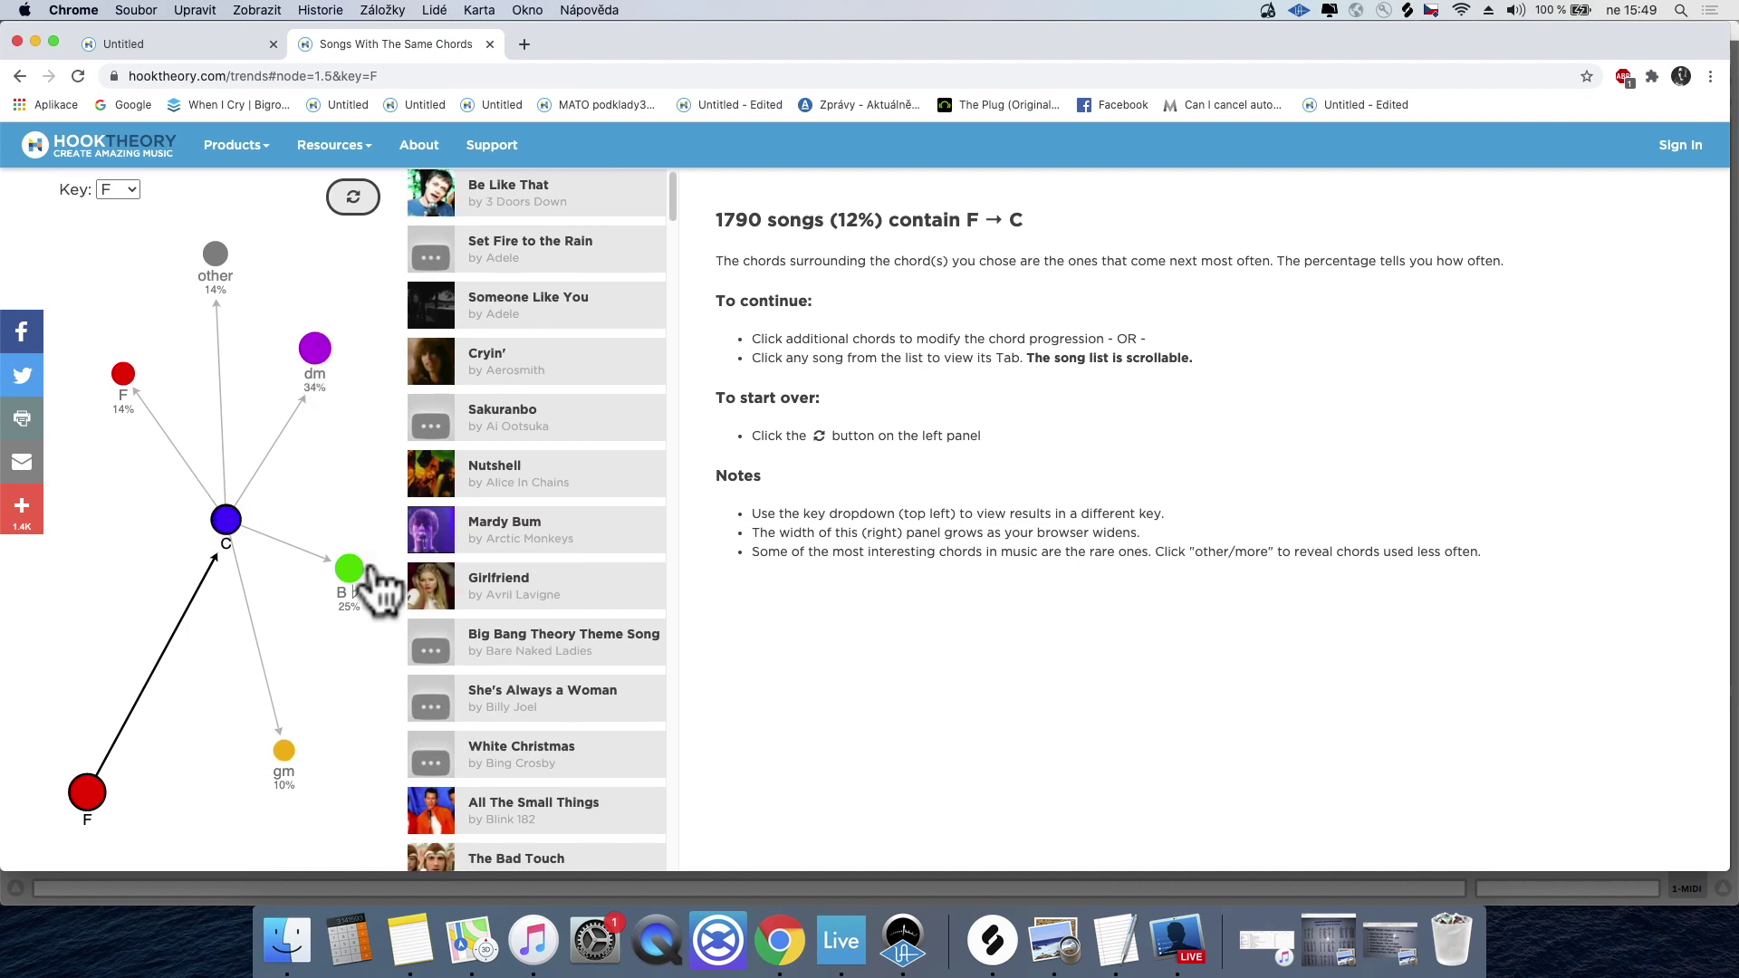
# Step: Extend the progression with dm and B♭, and open the chord chart of Someone Like You by Adele
pyautogui.click(316, 350)
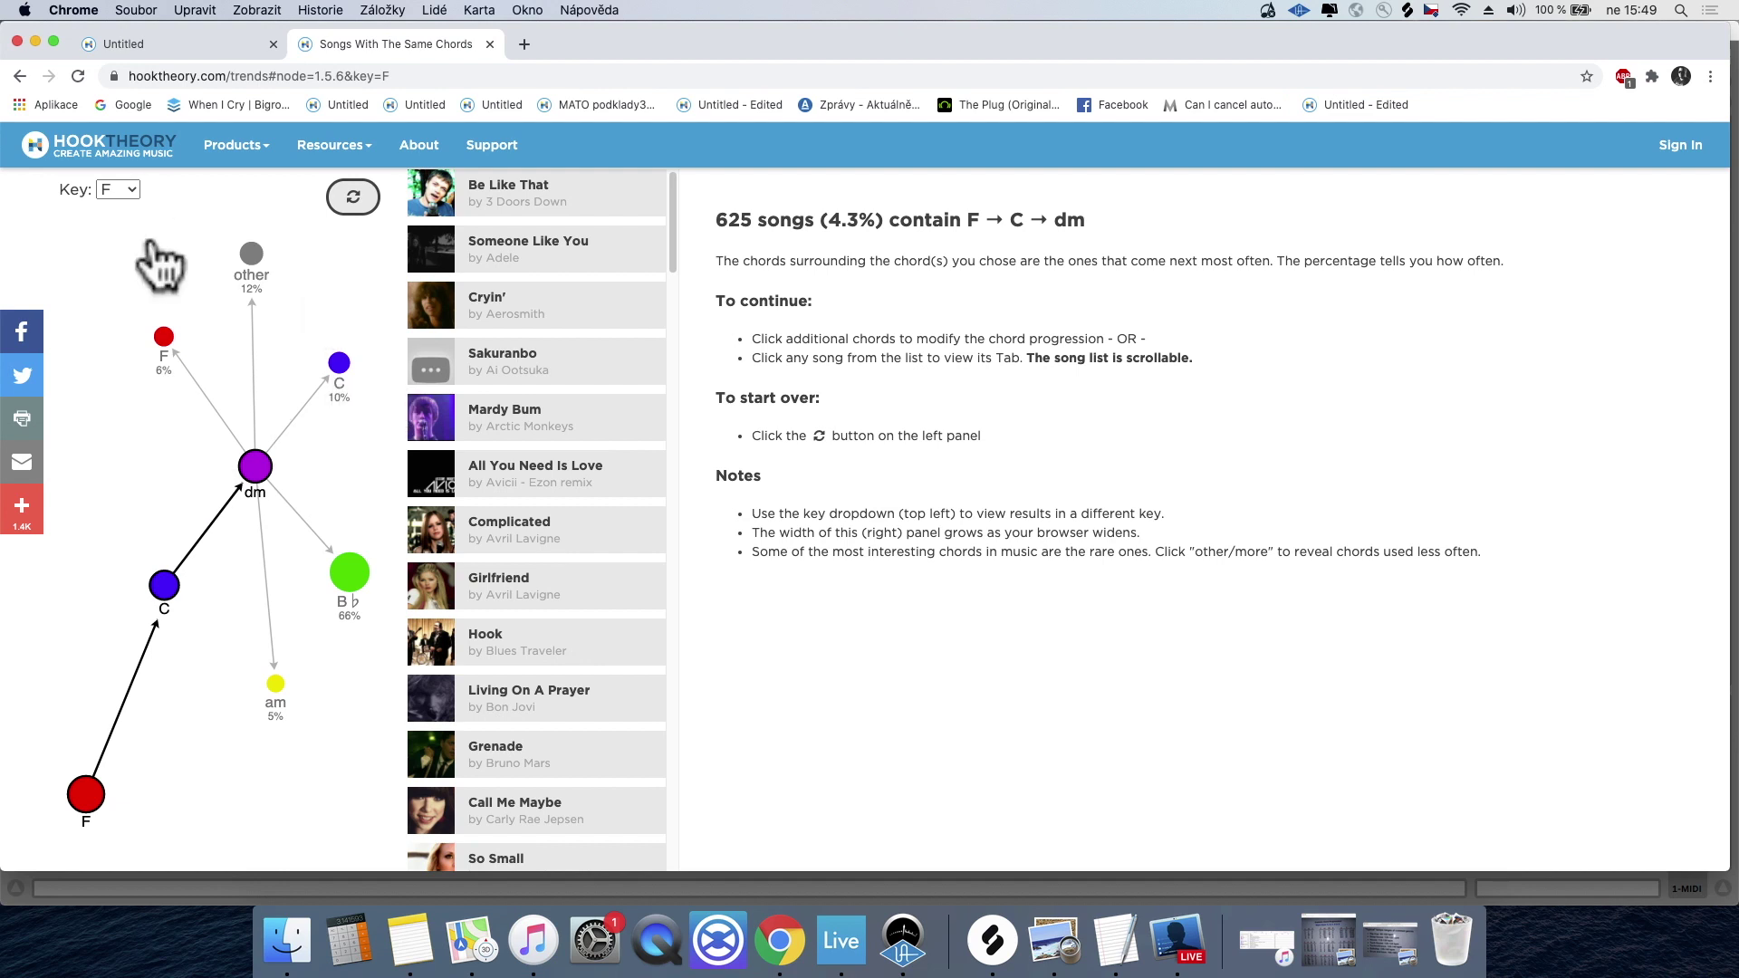
pyautogui.click(348, 568)
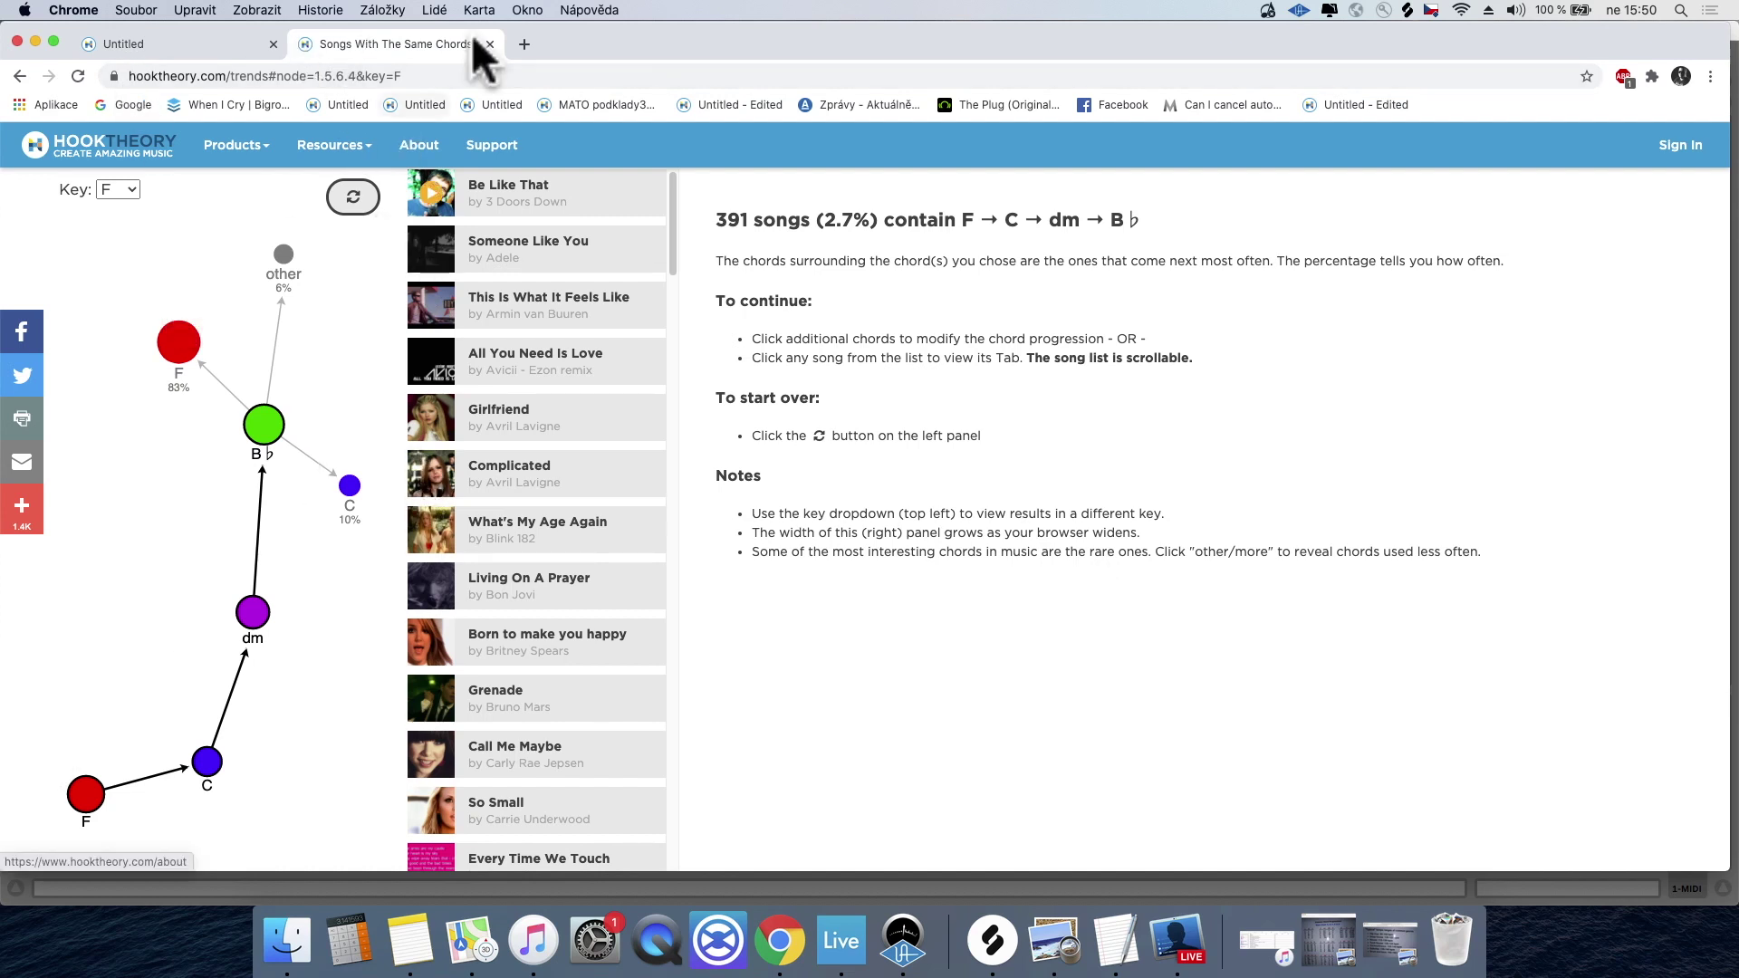
pyautogui.click(548, 247)
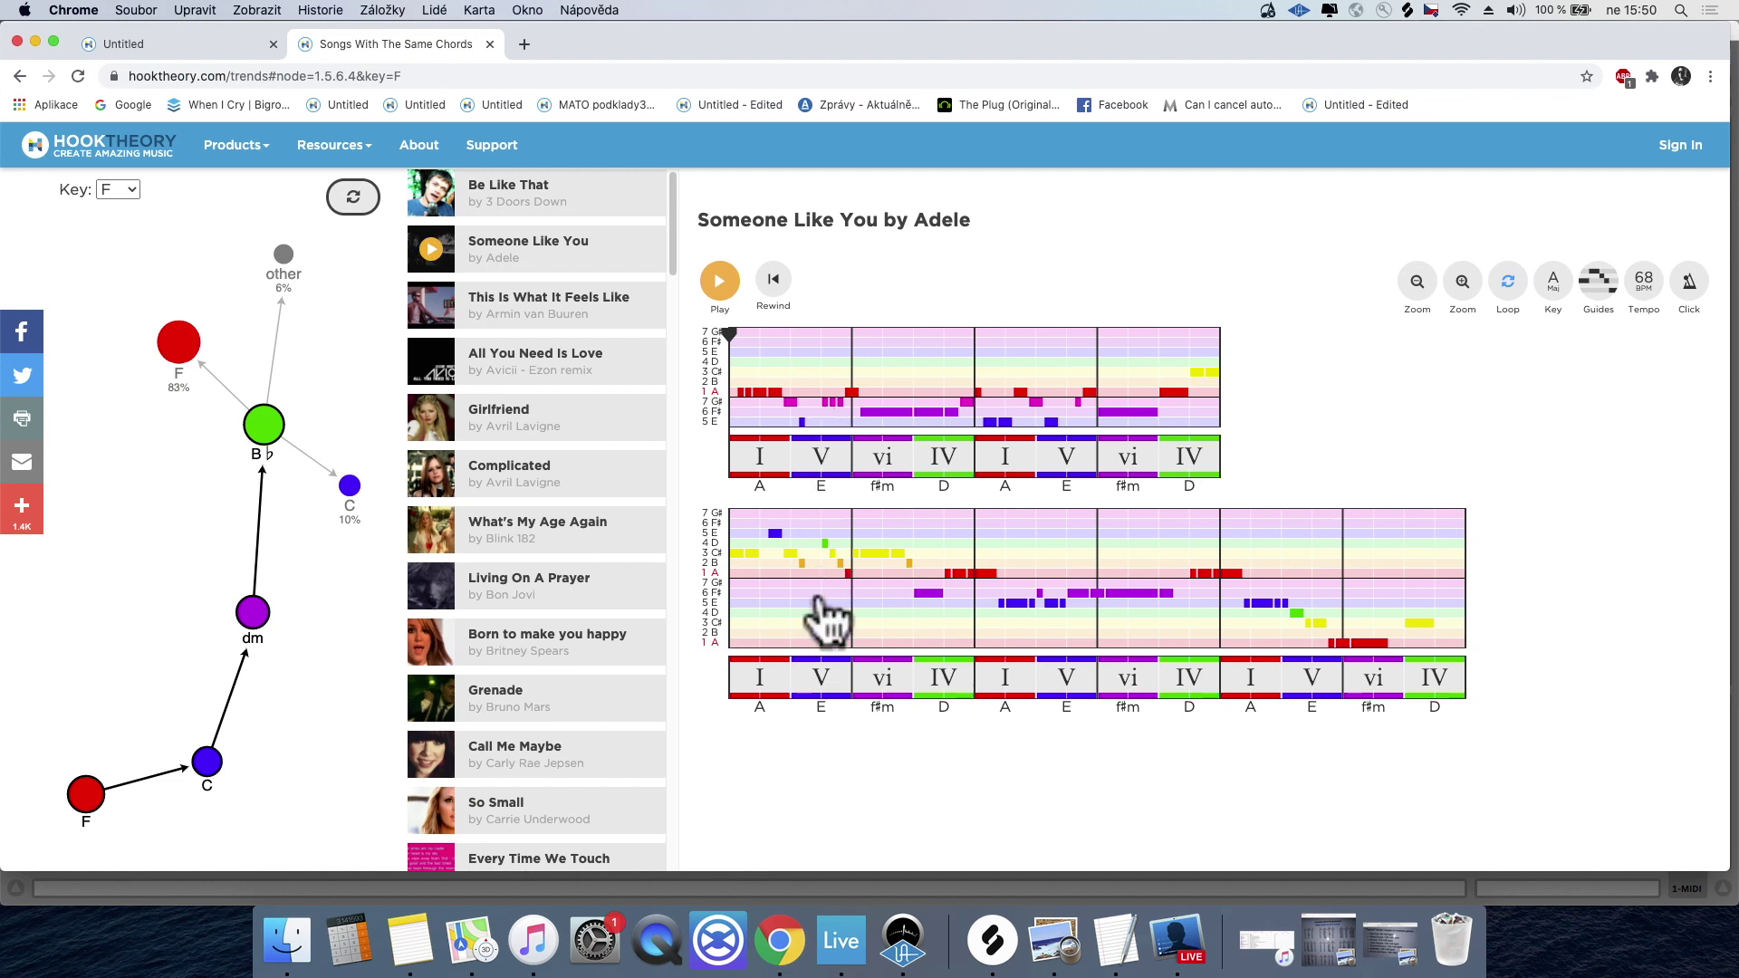
# Step: Close the Songs With The Same Chords page and reload an untitled Hookpad project
pyautogui.click(431, 47)
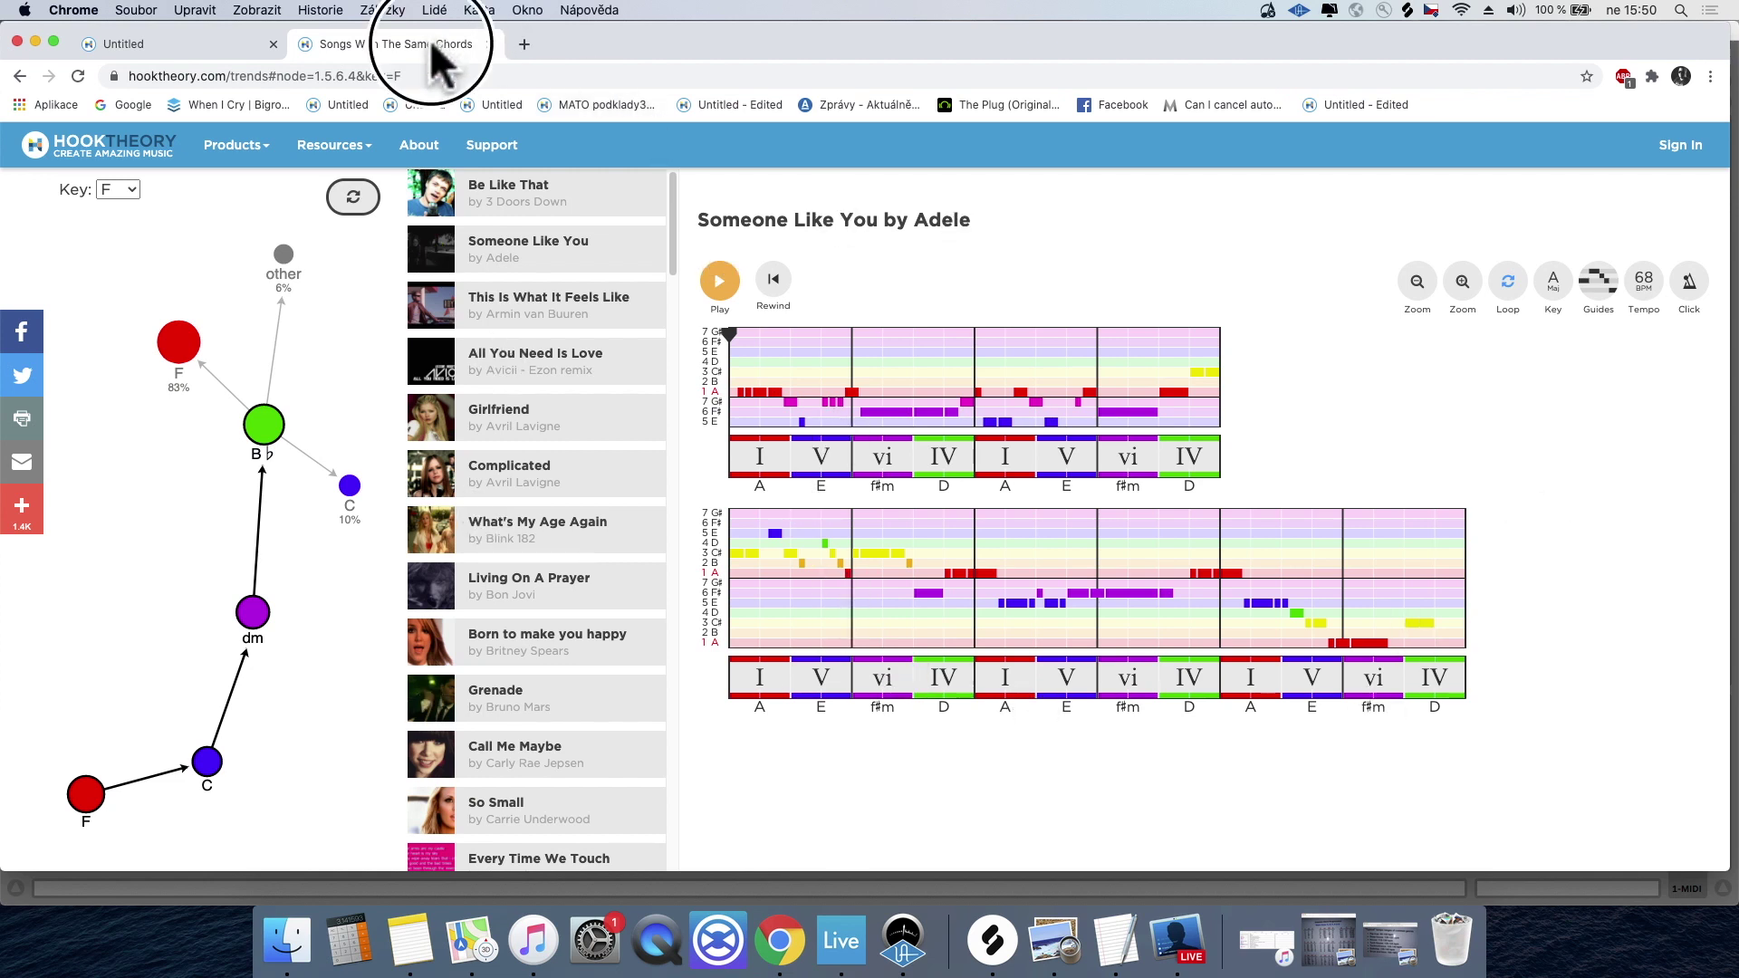
pyautogui.click(489, 43)
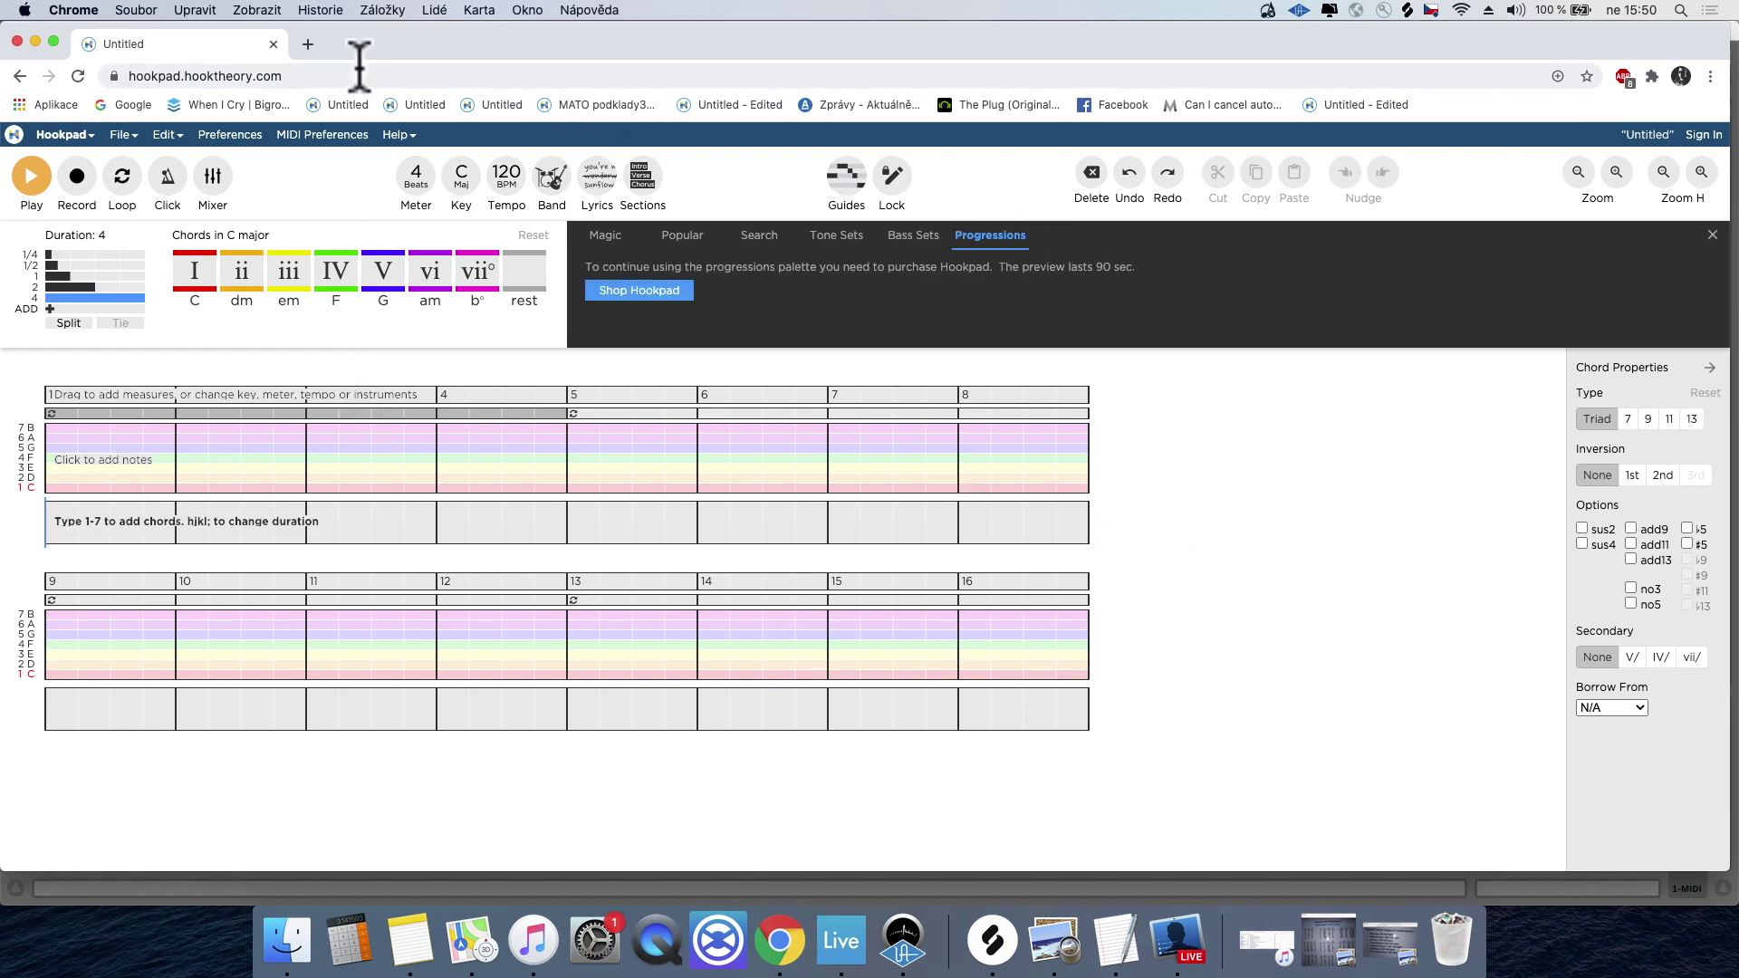
pyautogui.click(420, 102)
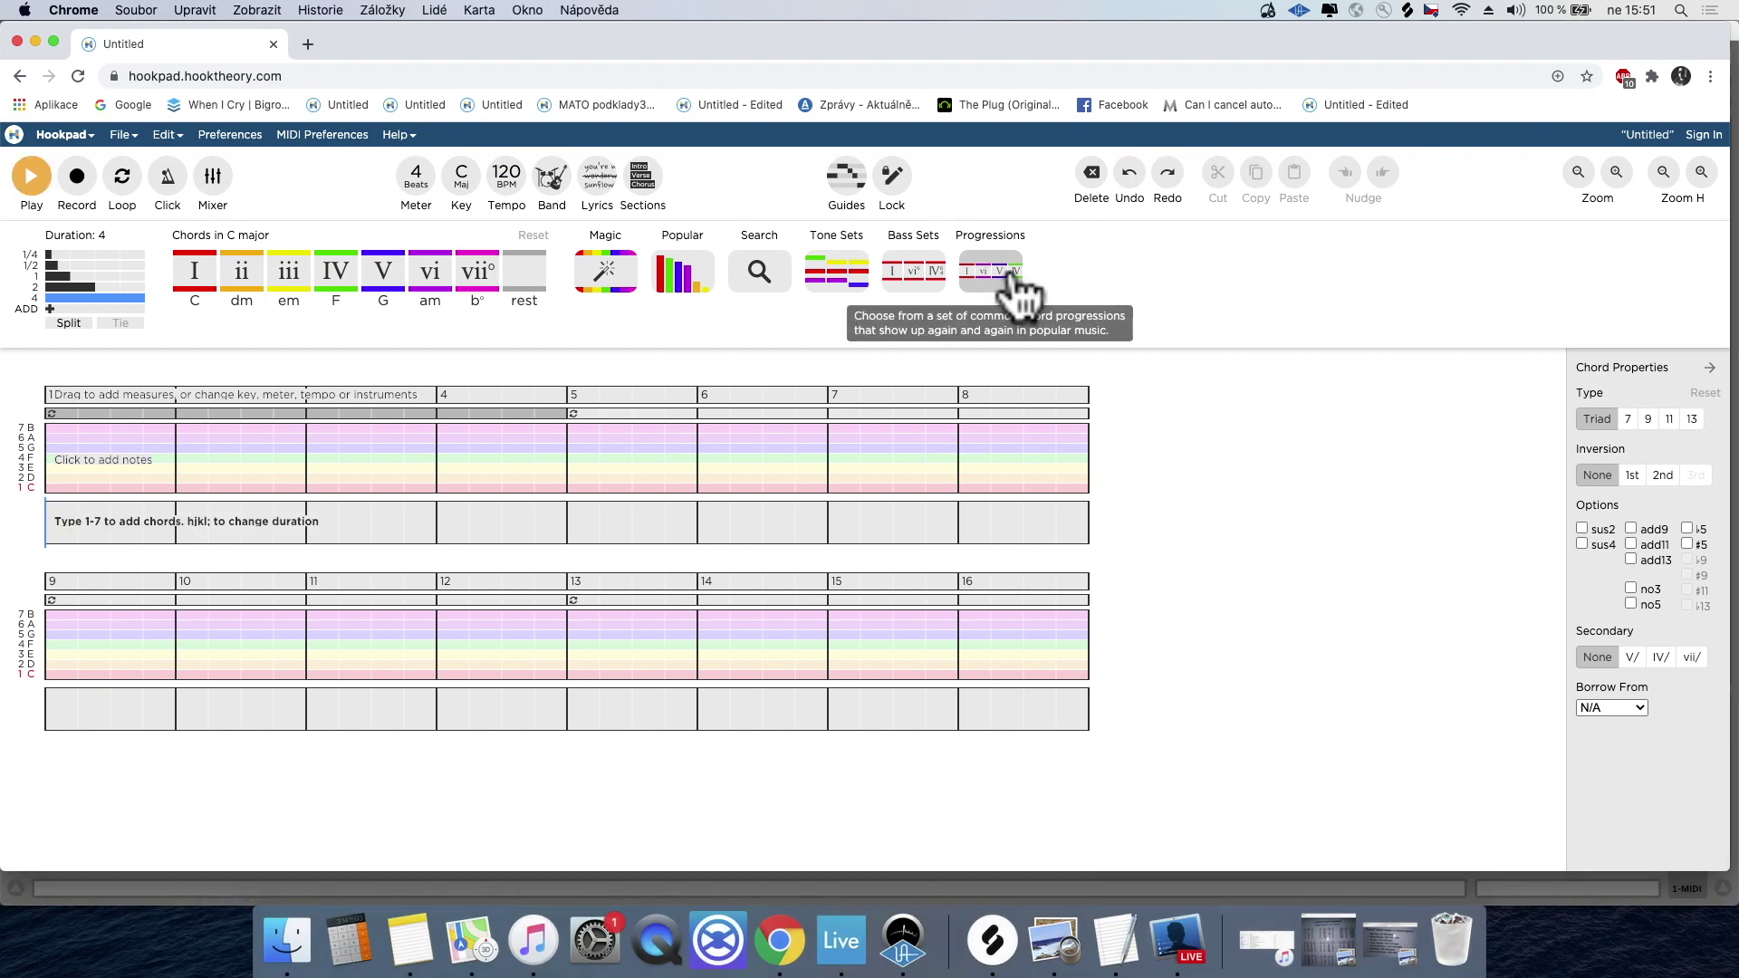
# Step: Insert the ready-made progression I–V6–vi–IV (C, G/B, am, F) into measures 1 to 4 and play it from the start
pyautogui.click(1011, 277)
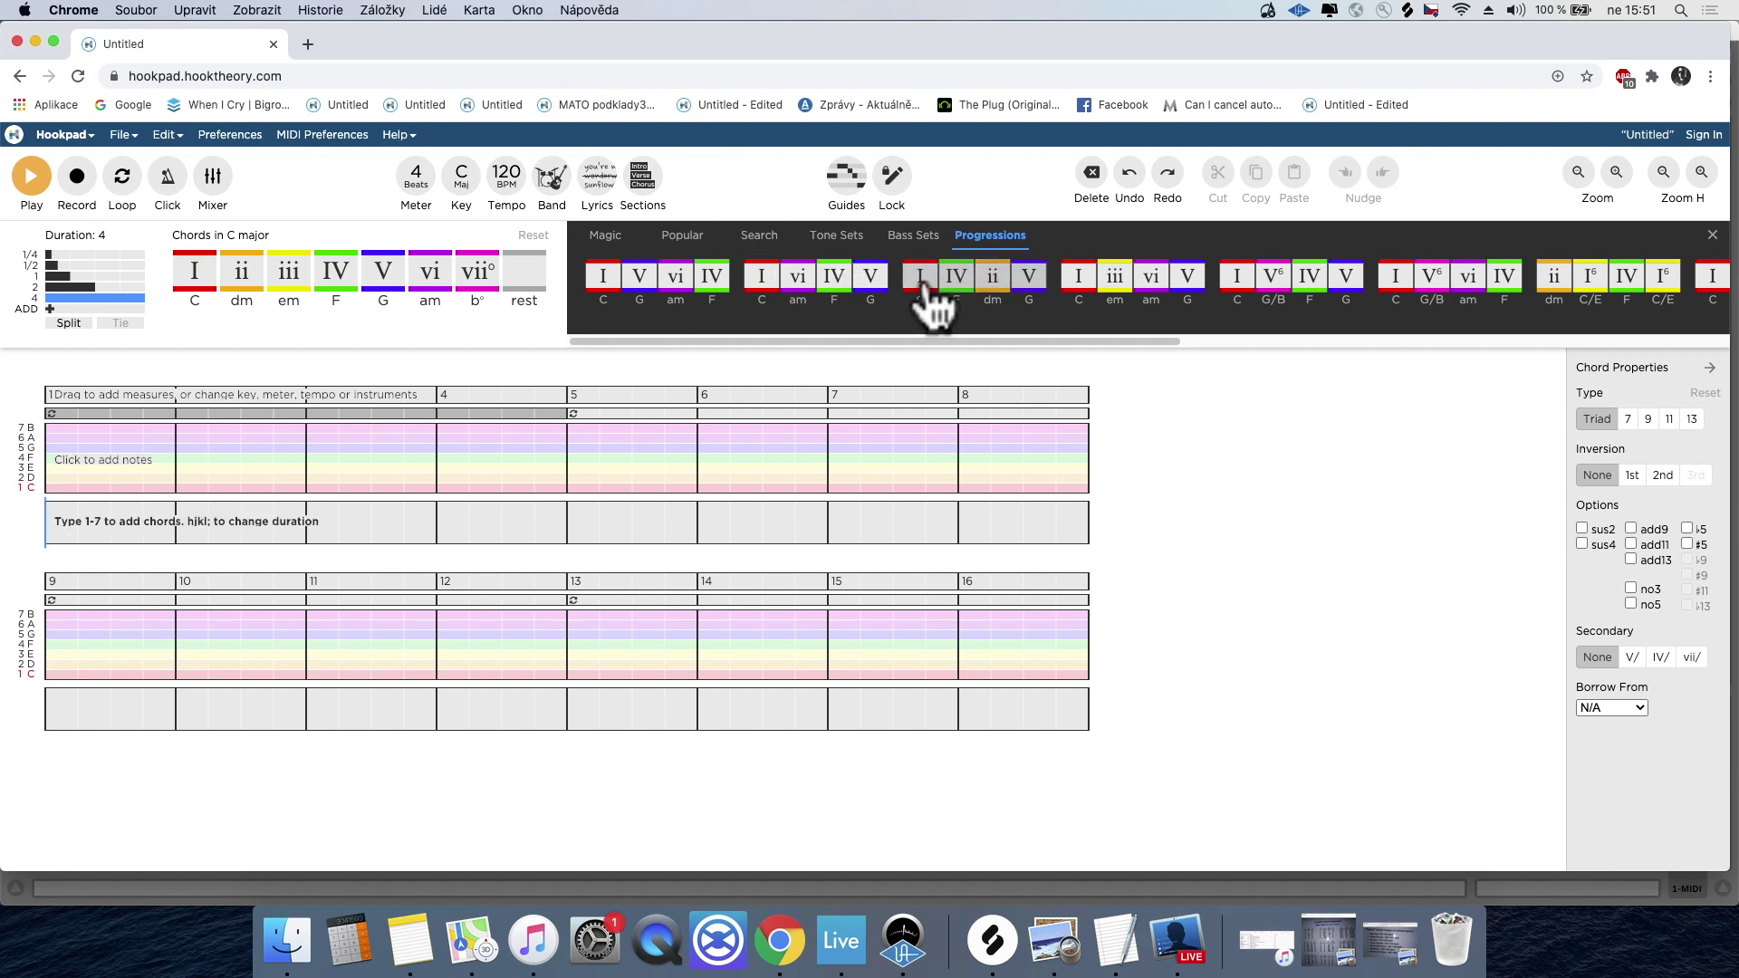
pyautogui.click(1397, 277)
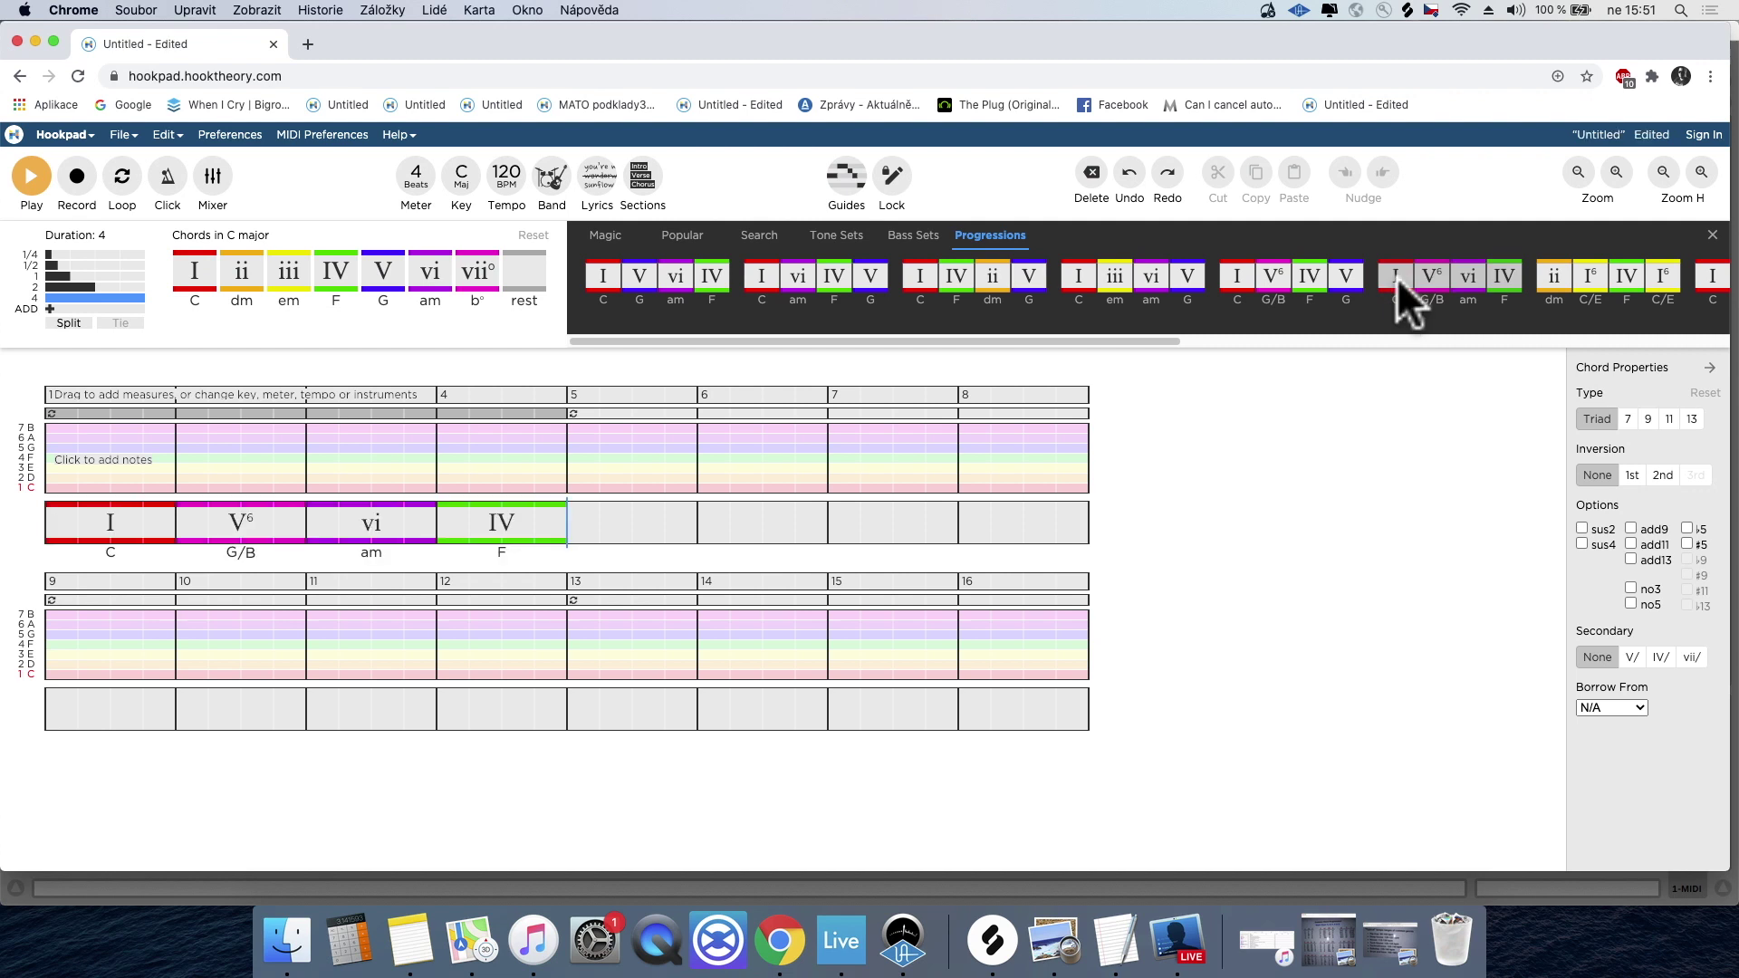
pyautogui.click(48, 471)
pyautogui.press('space')
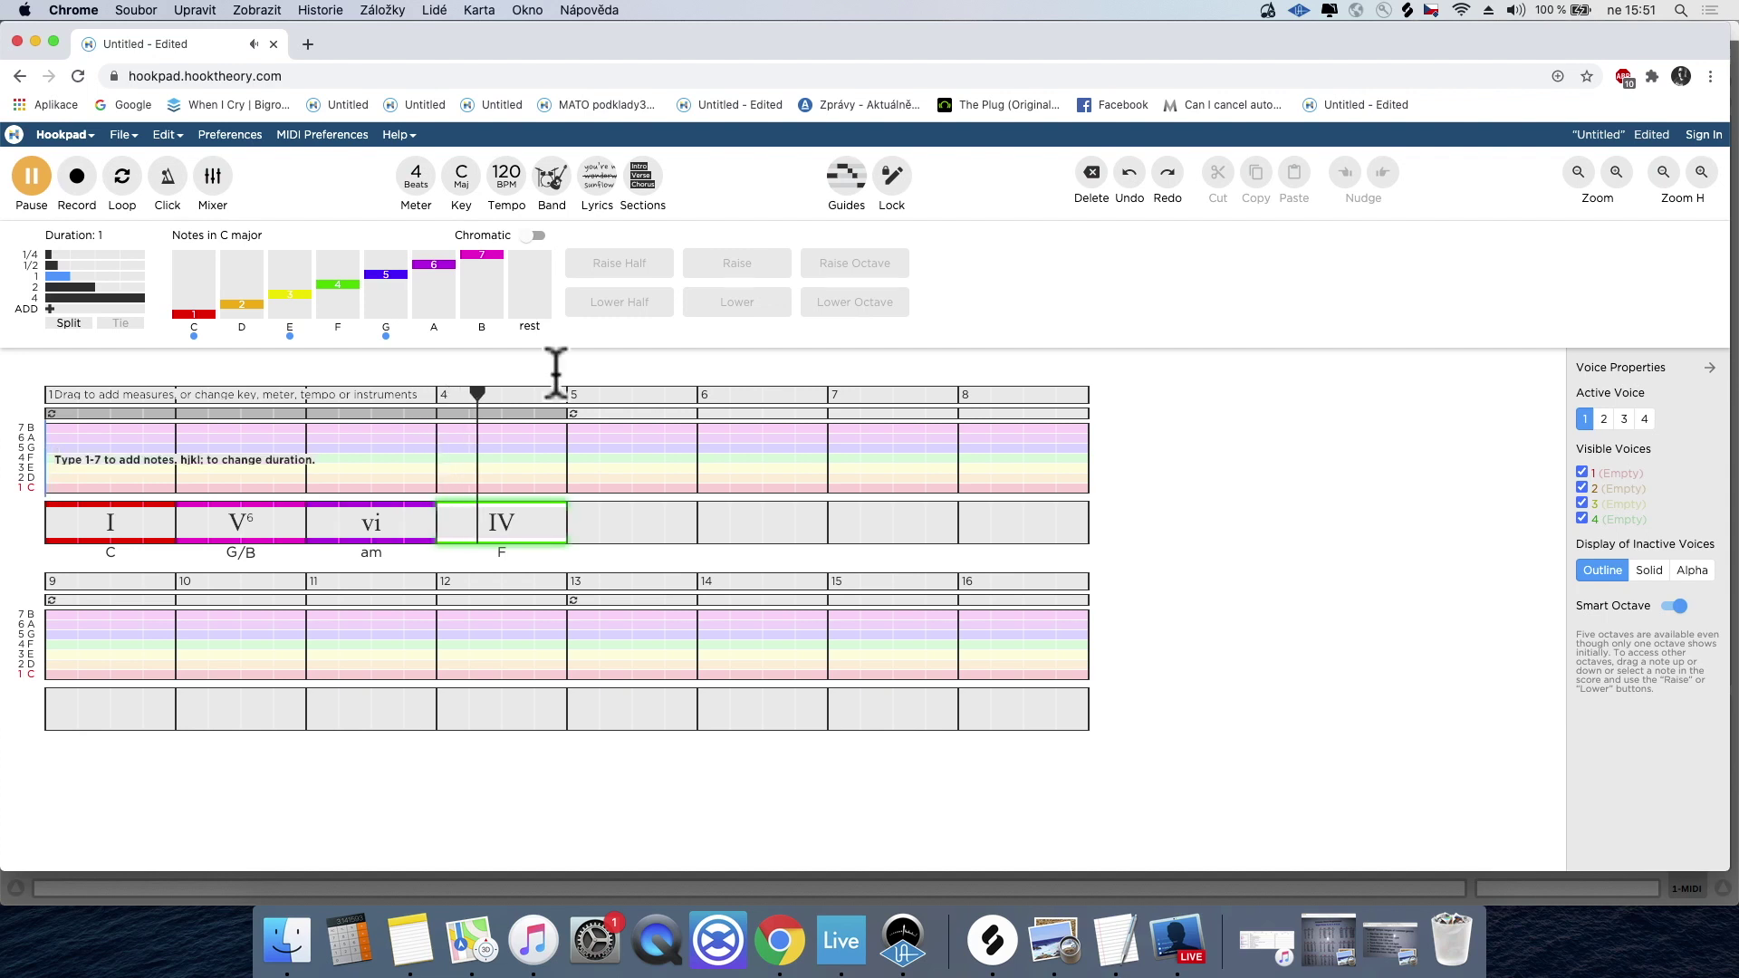
# Step: Change the Hookpad project's key to D major, keeping the parallel scale change type
pyautogui.click(462, 178)
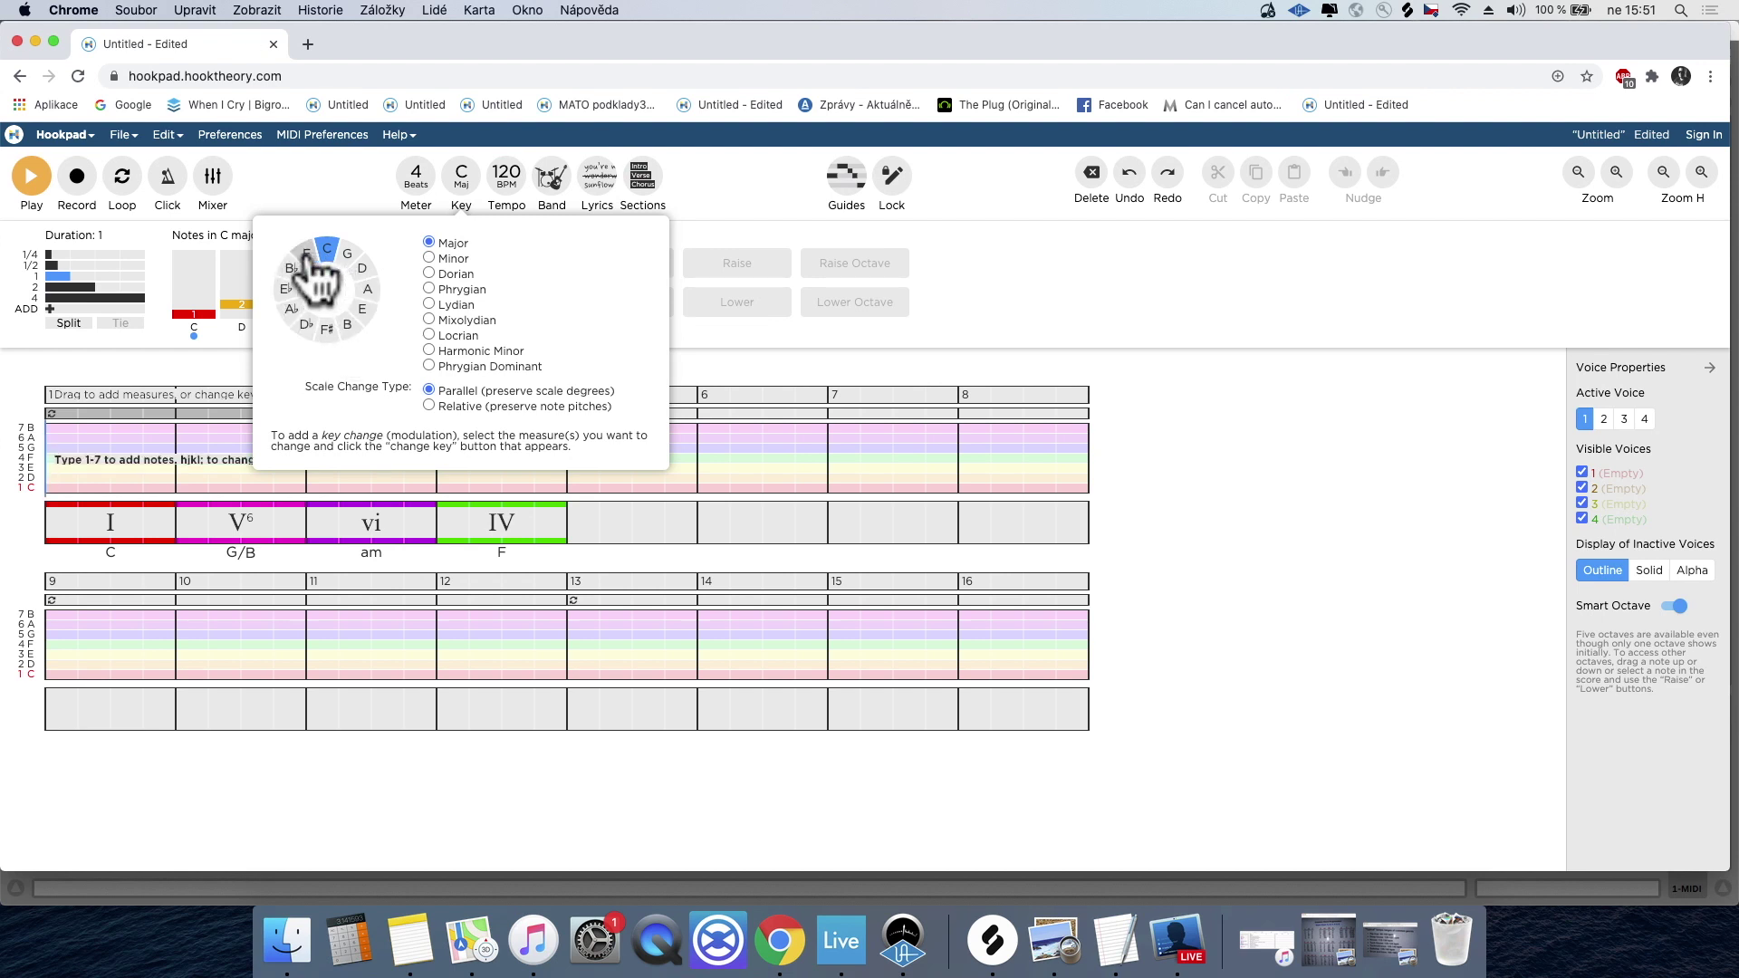
pyautogui.click(363, 272)
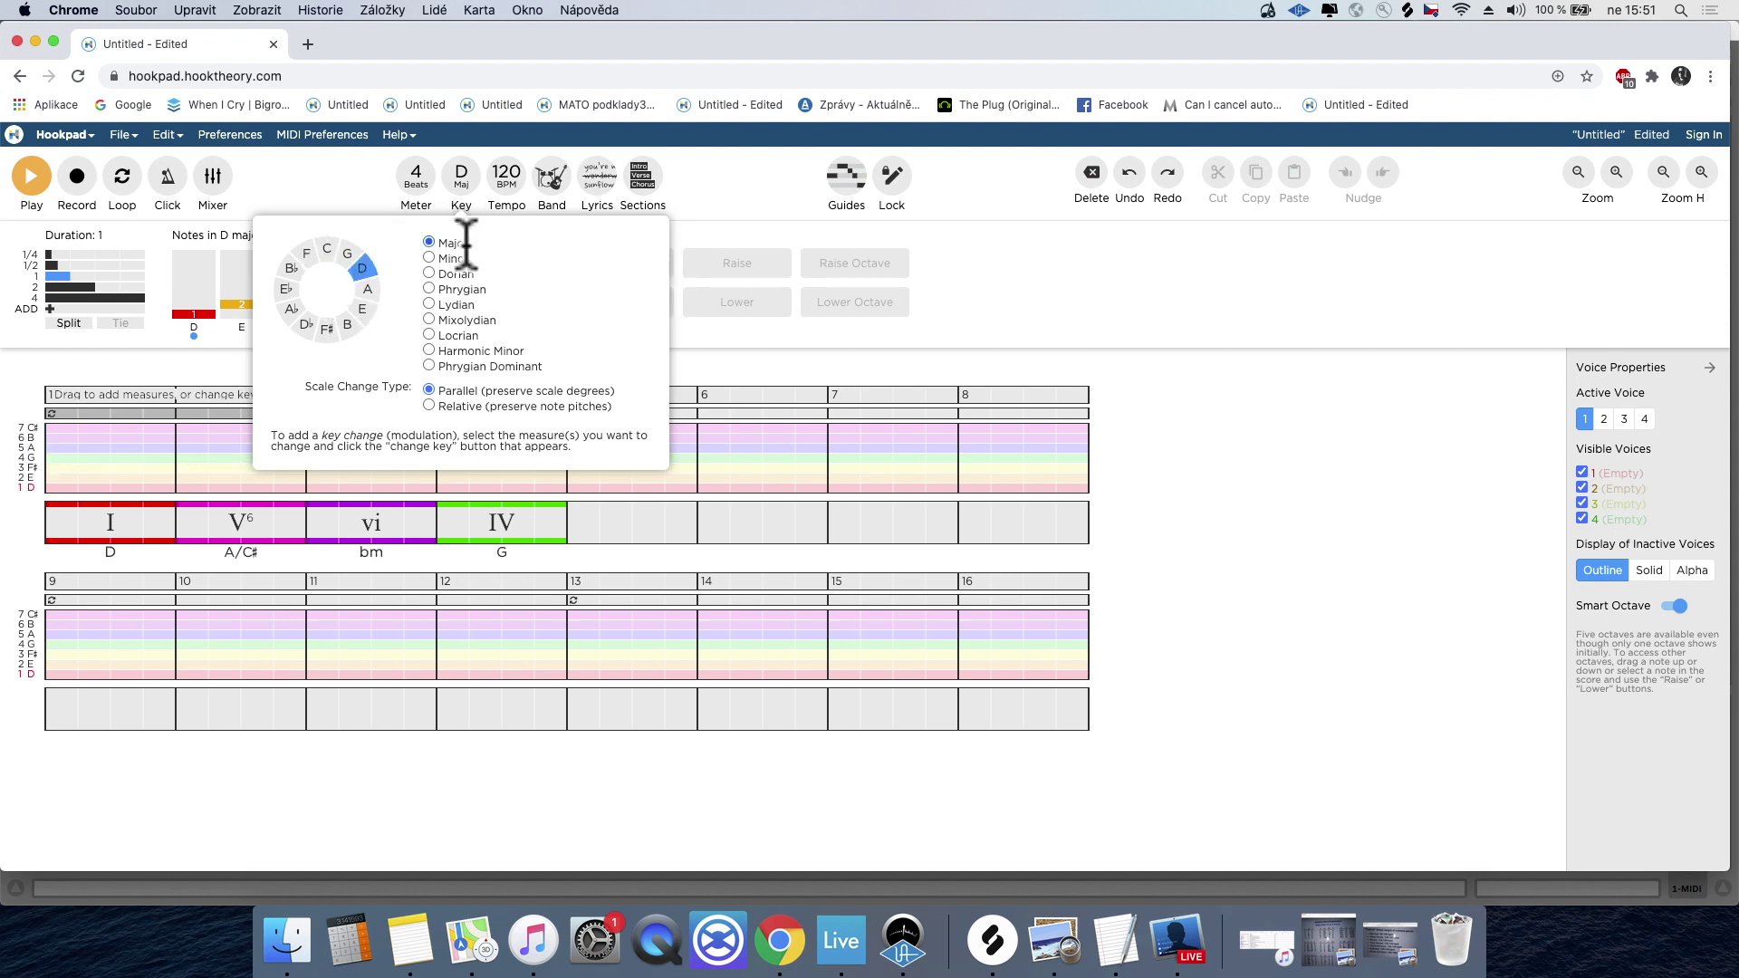
# Step: Close the key settings, play the progression in D major and stop the playback
pyautogui.click(1196, 426)
pyautogui.click(33, 178)
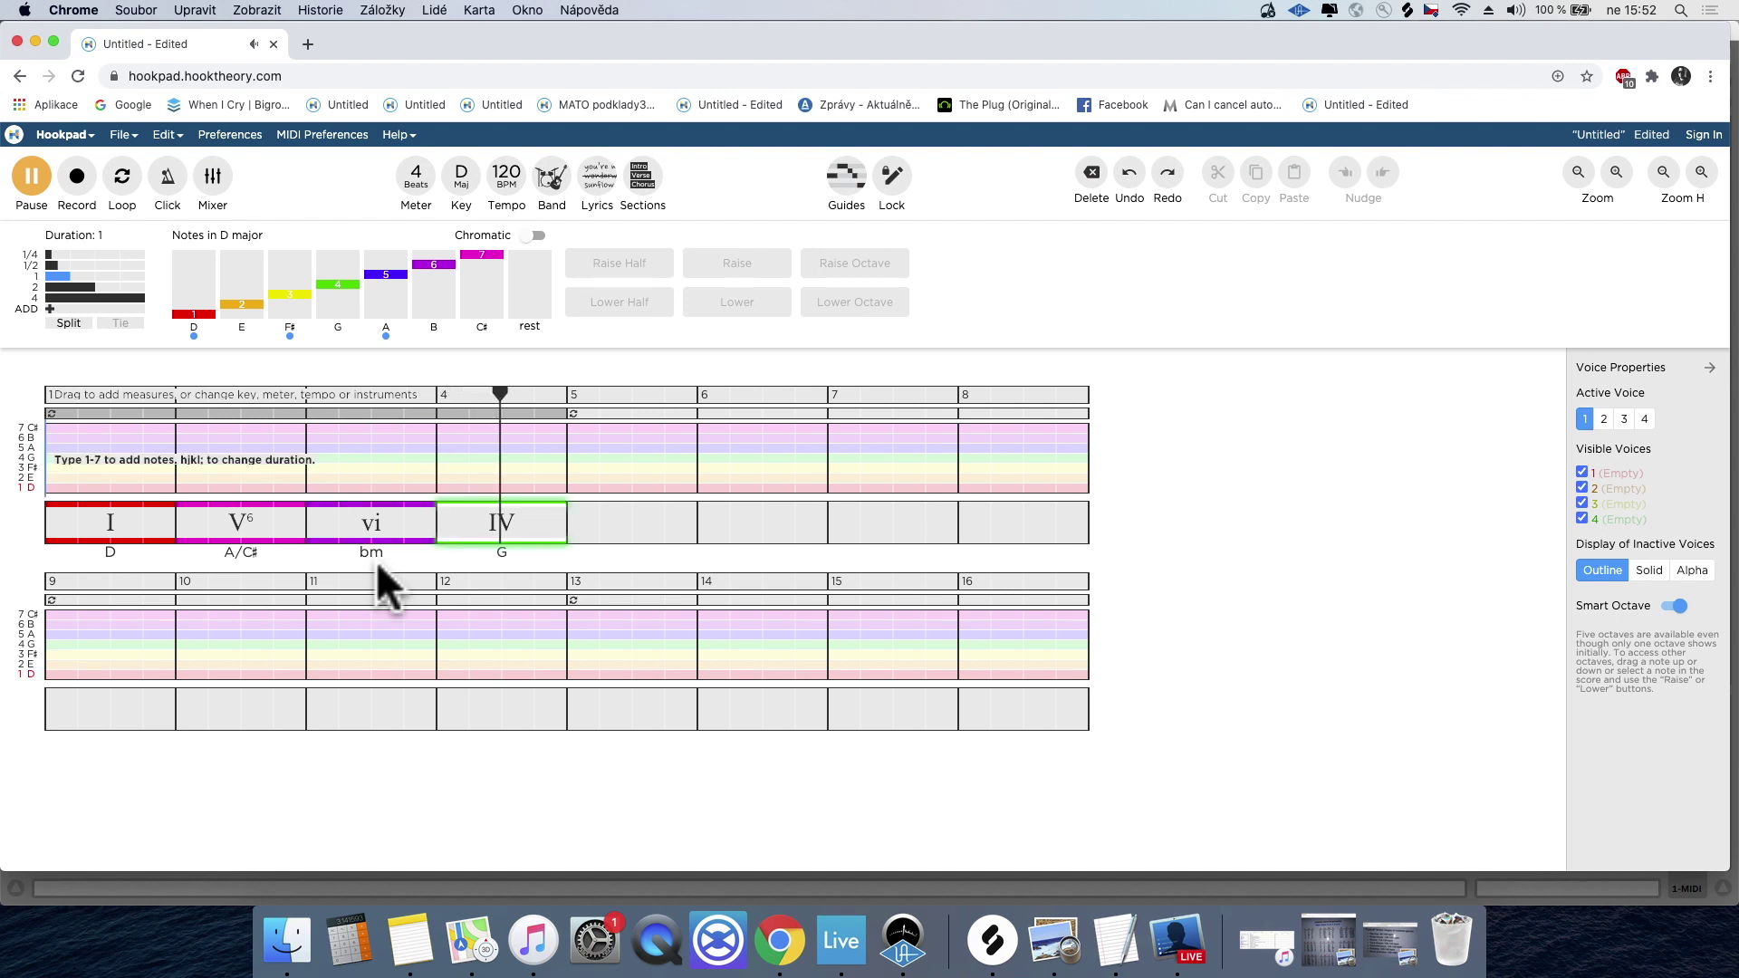
pyautogui.press('space')
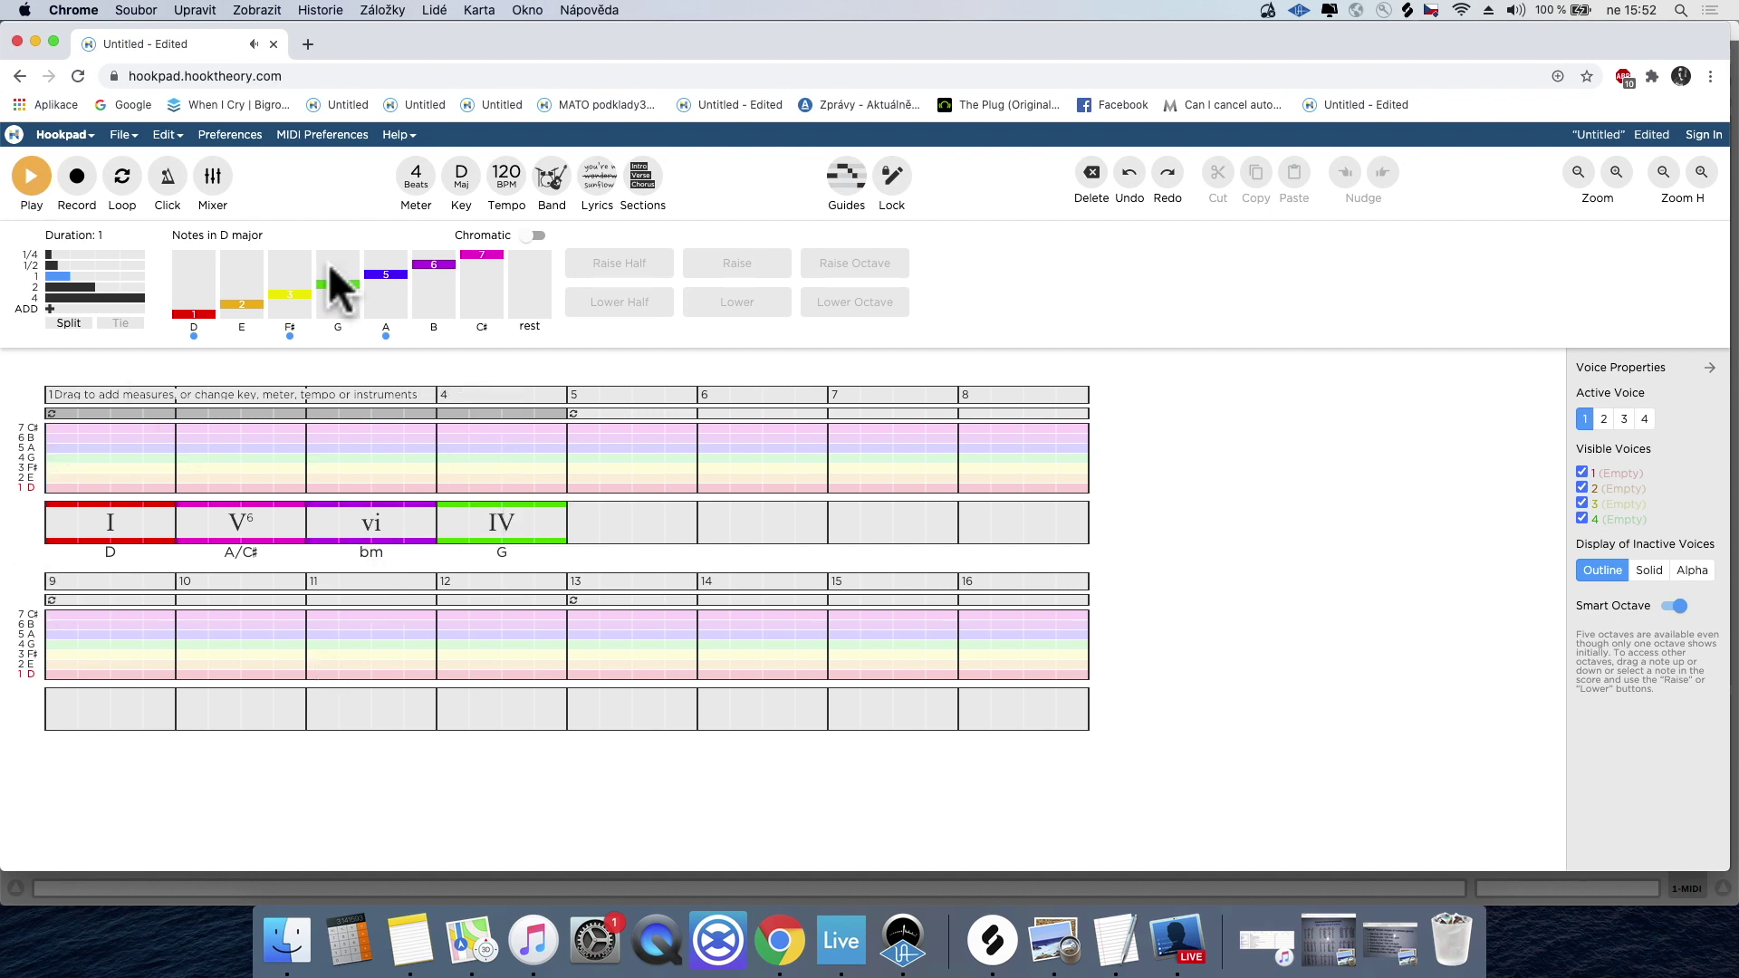
# Step: Replace the IV chord in measure 4 with the V chord (A) from the AI chord suggestions
pyautogui.click(502, 533)
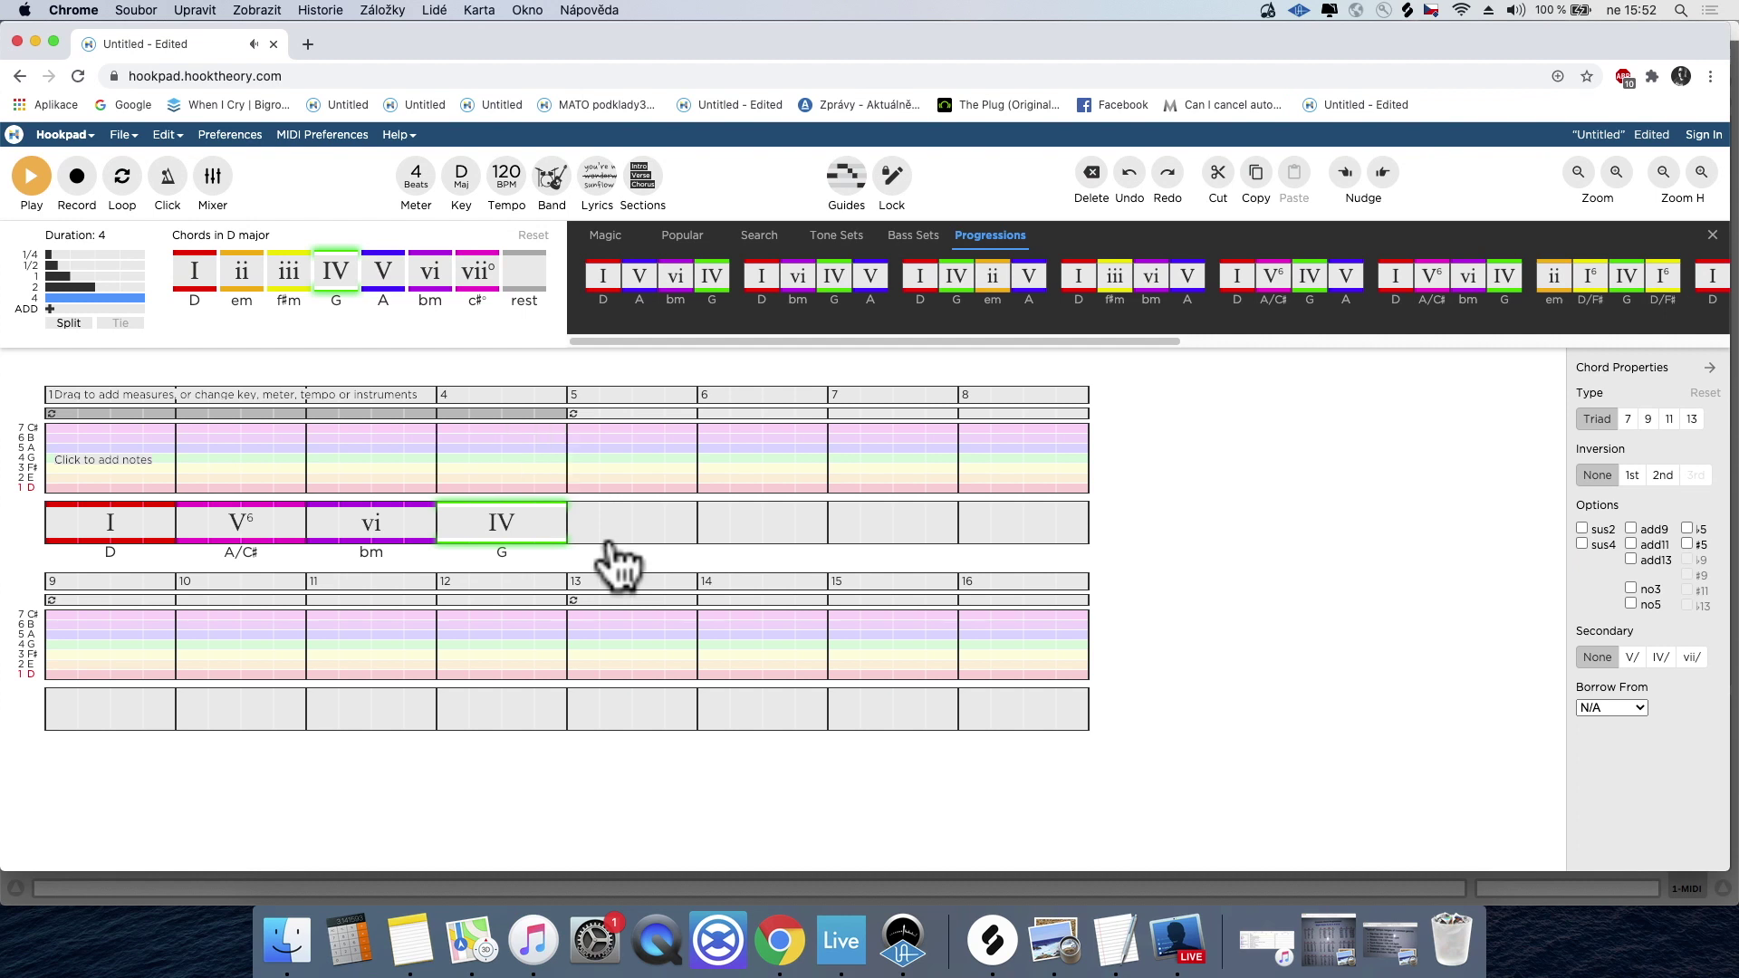
pyautogui.press('BackSpace')
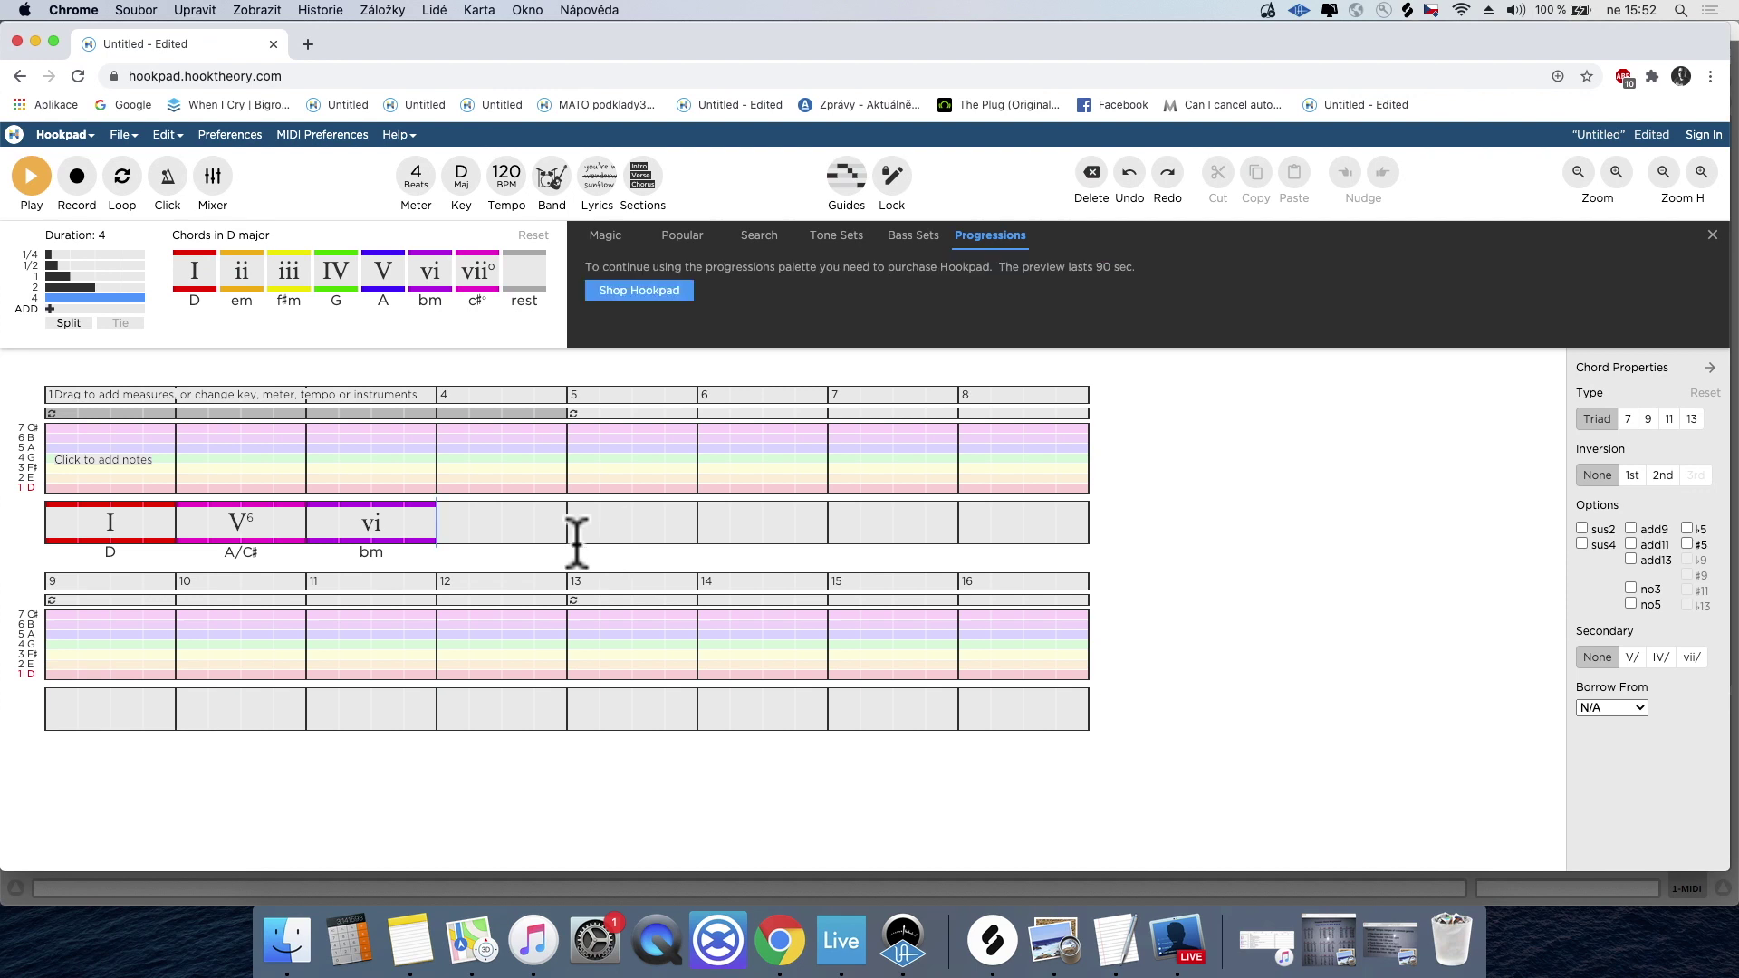
pyautogui.click(606, 237)
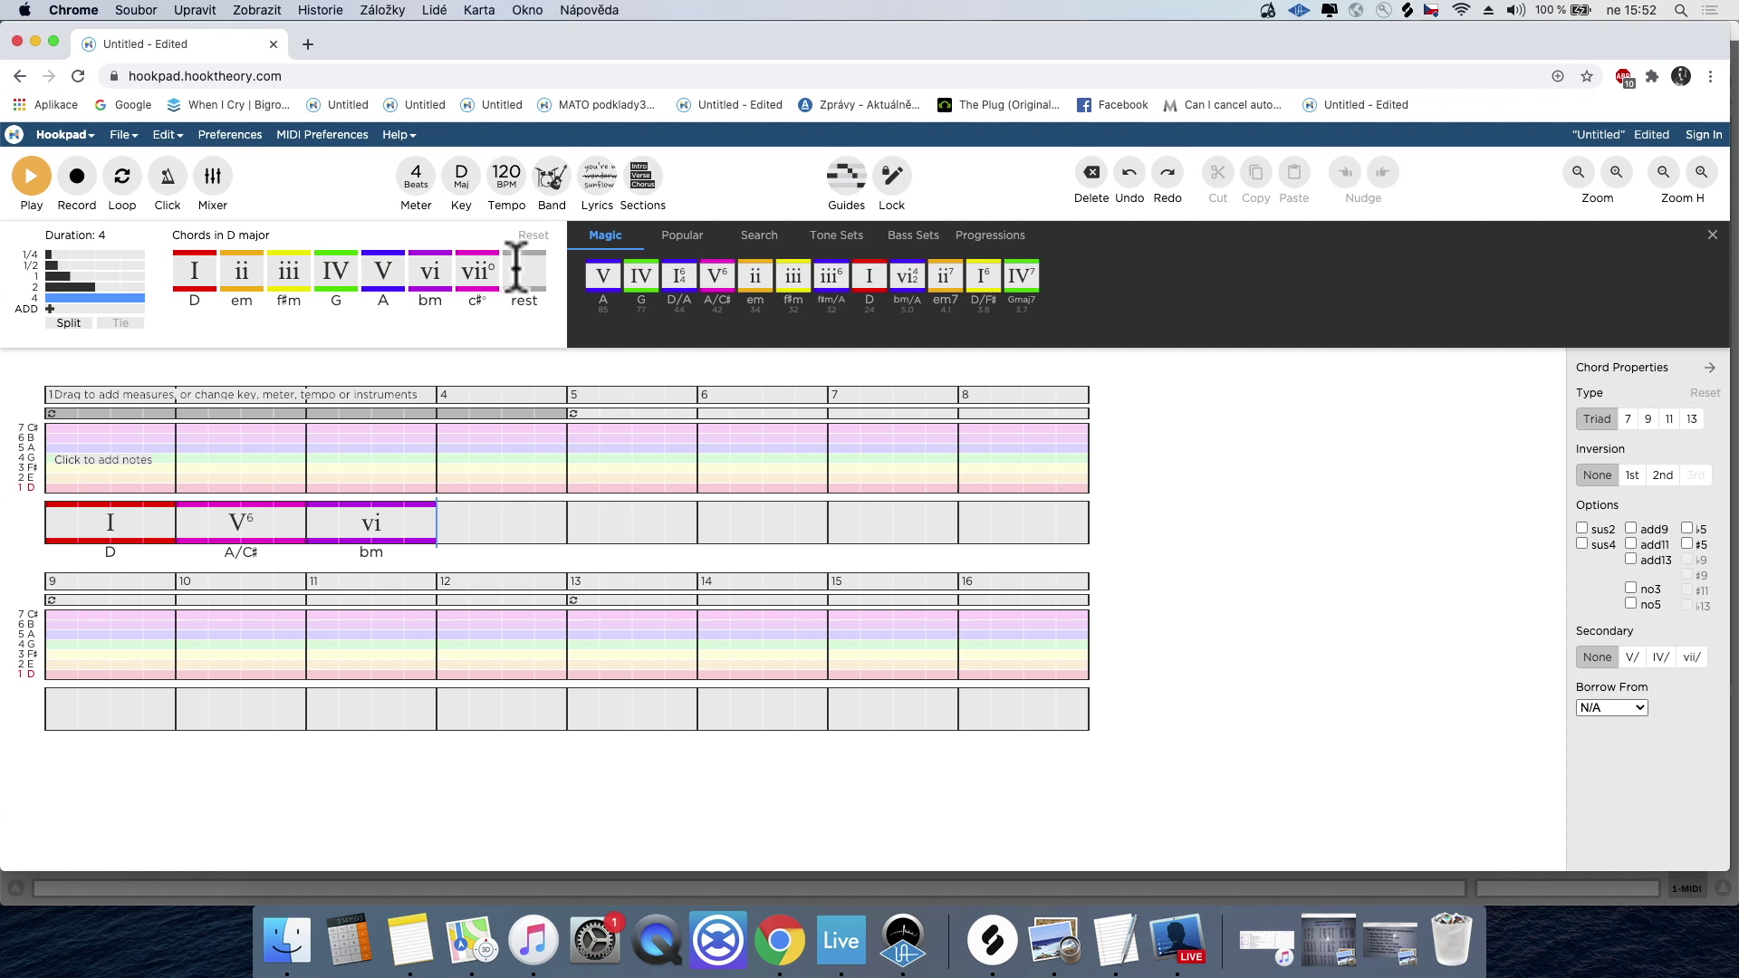
pyautogui.click(598, 240)
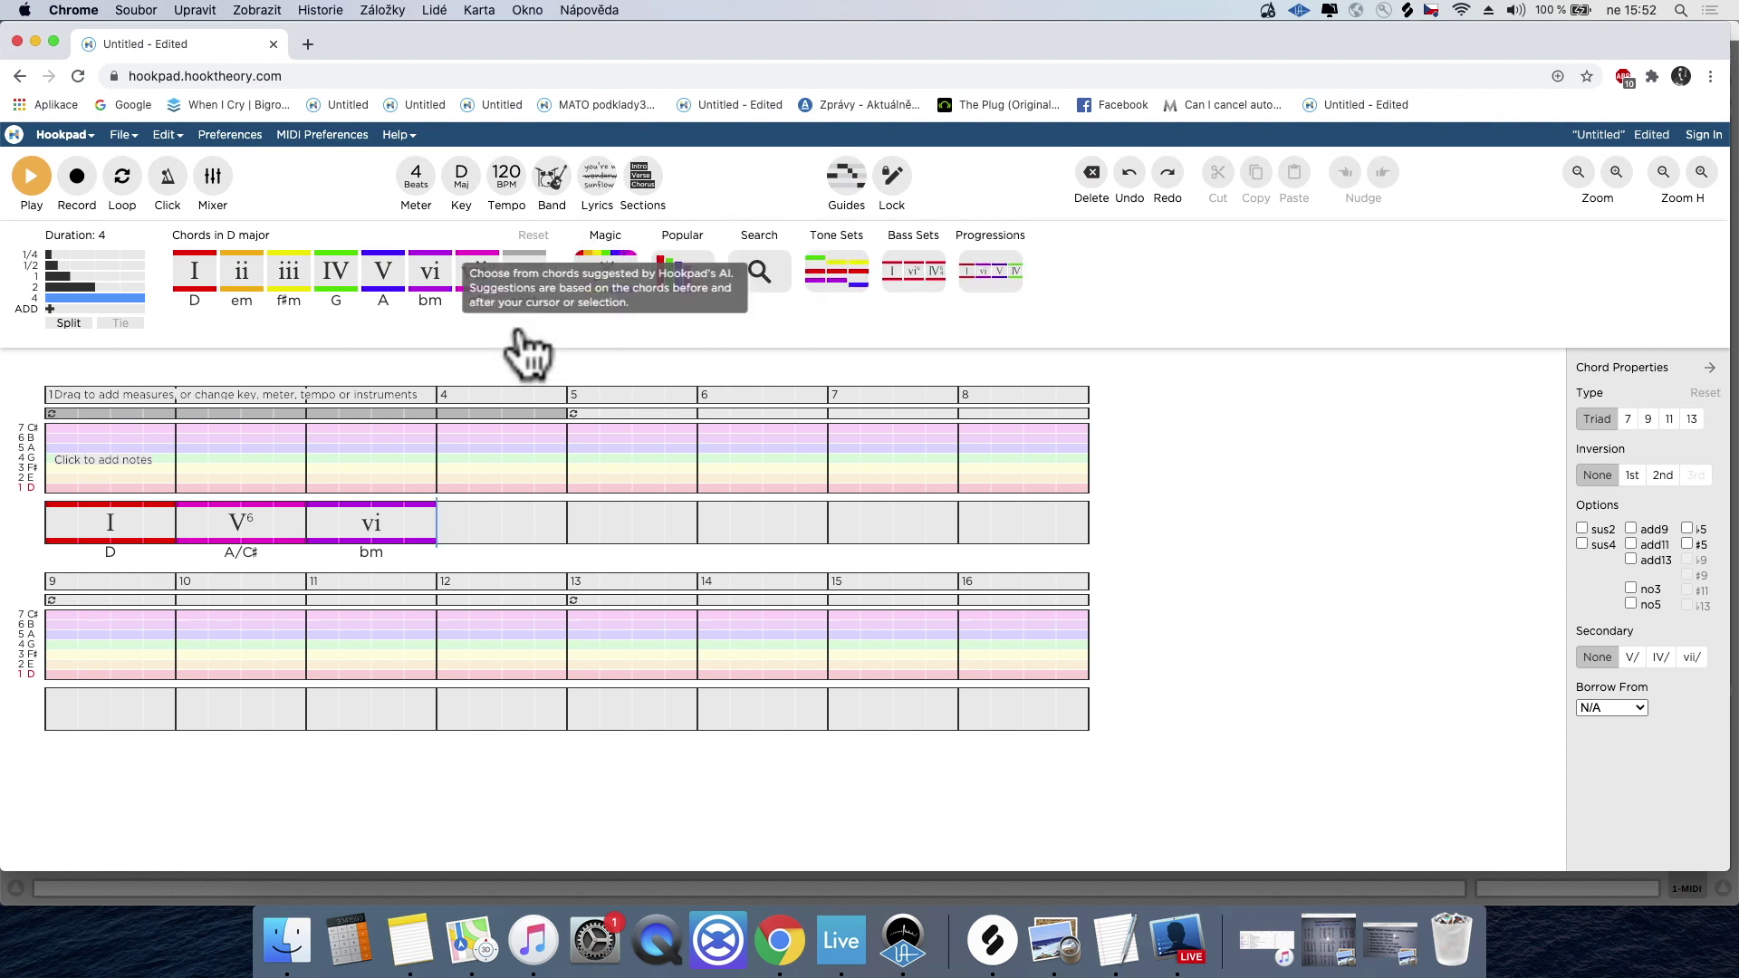
pyautogui.click(606, 270)
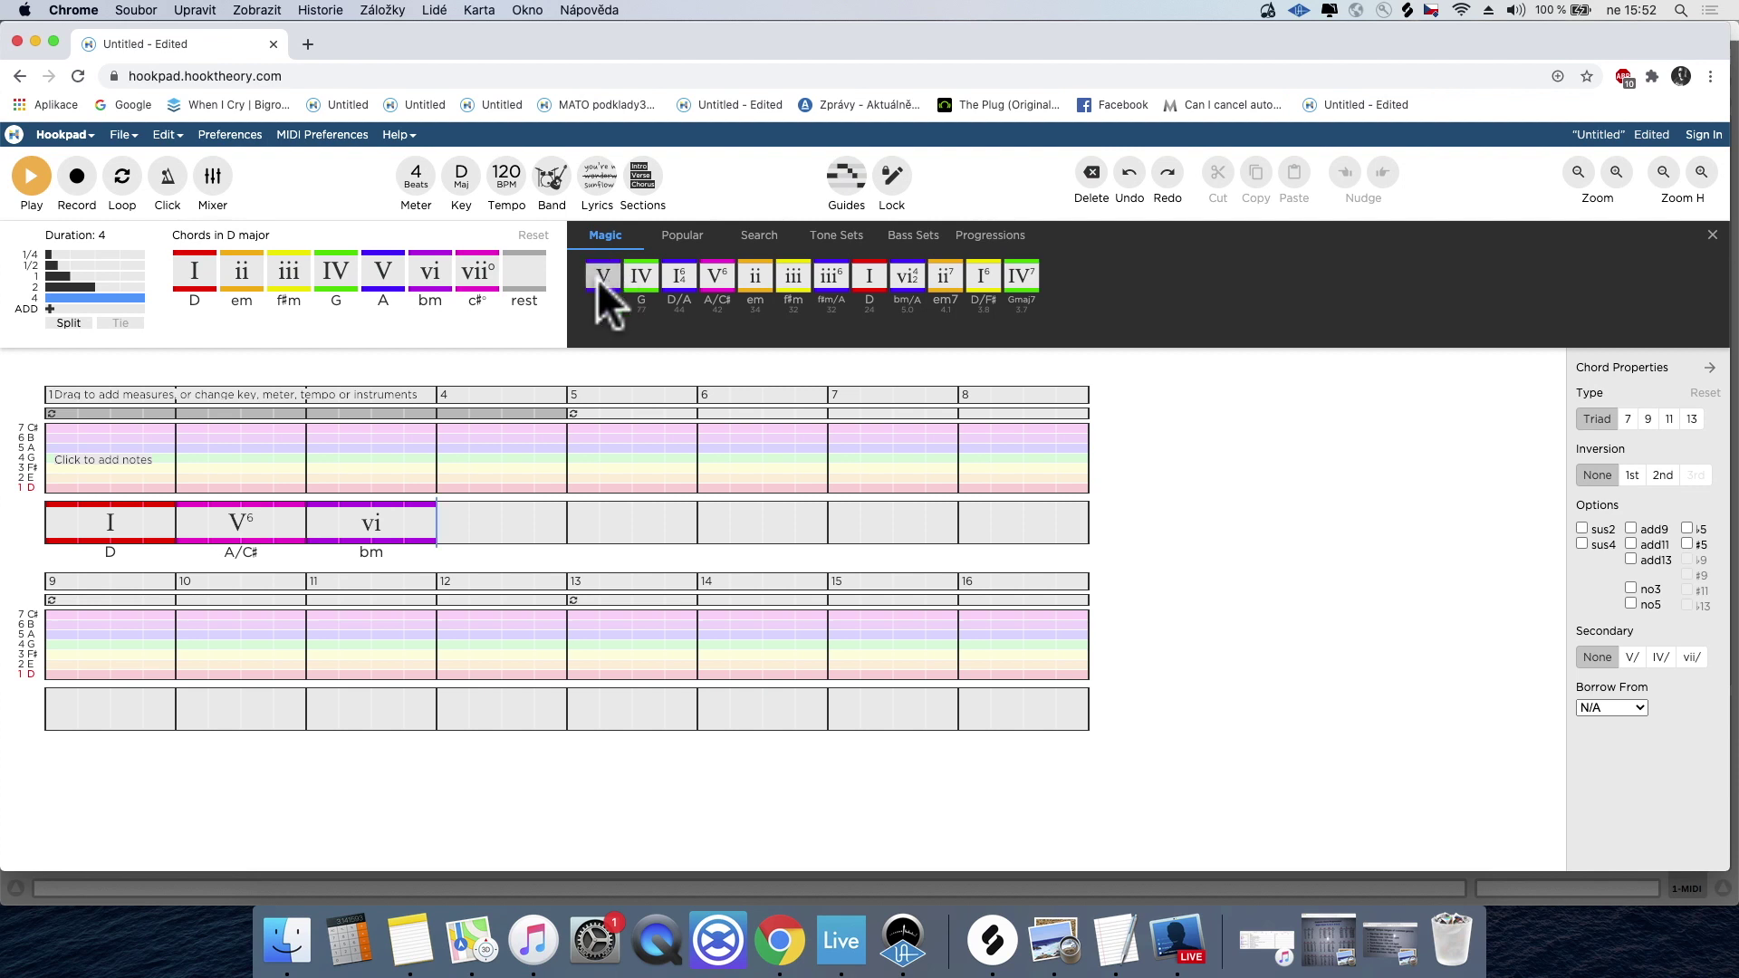
pyautogui.click(601, 295)
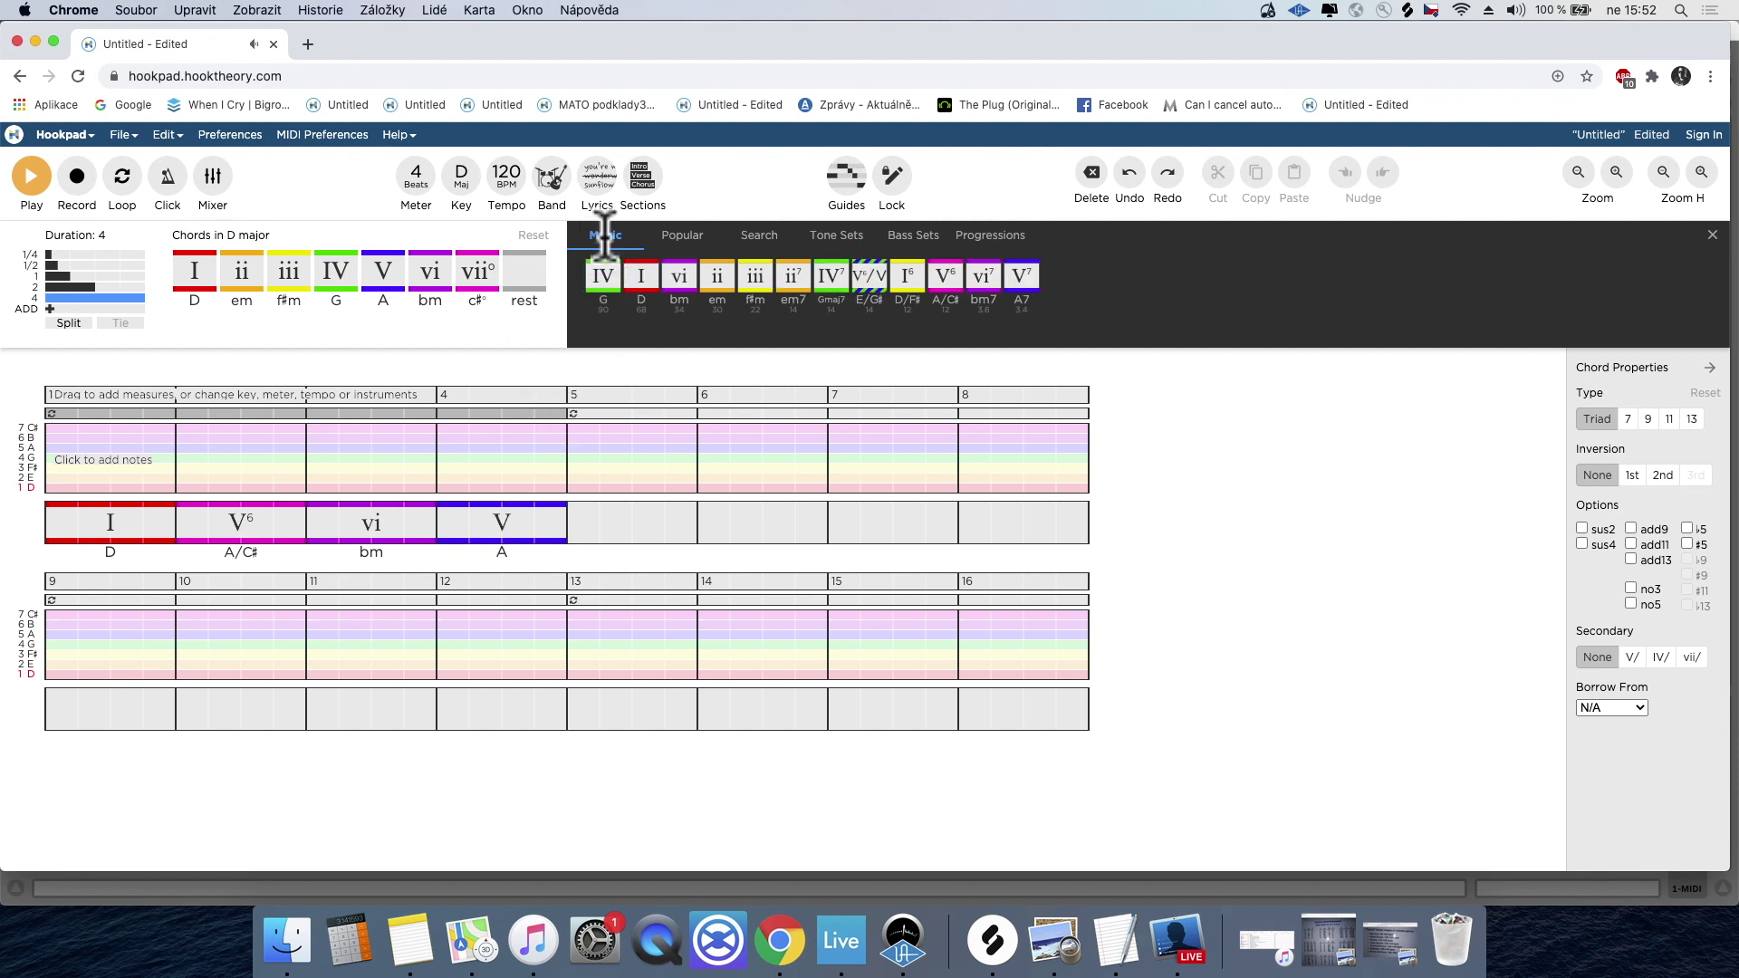
pyautogui.click(1316, 589)
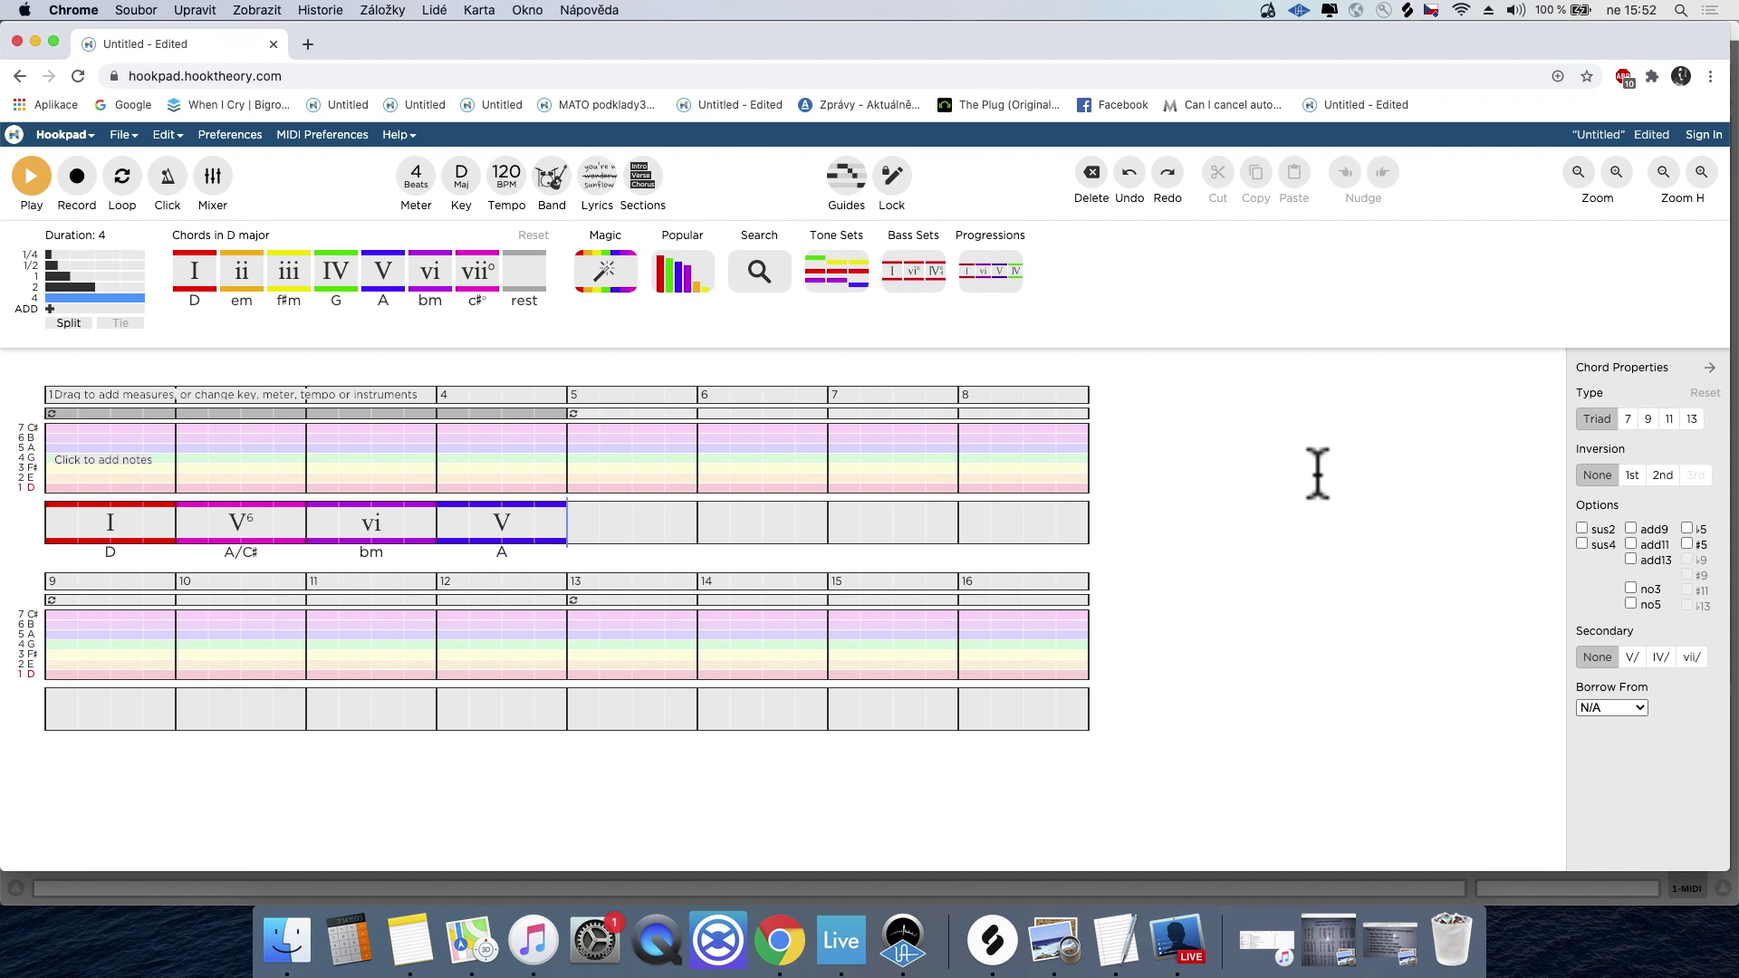
# Step: Delete the V chord from measure 4 and insert the suggested V chord (A) there again
pyautogui.click(517, 533)
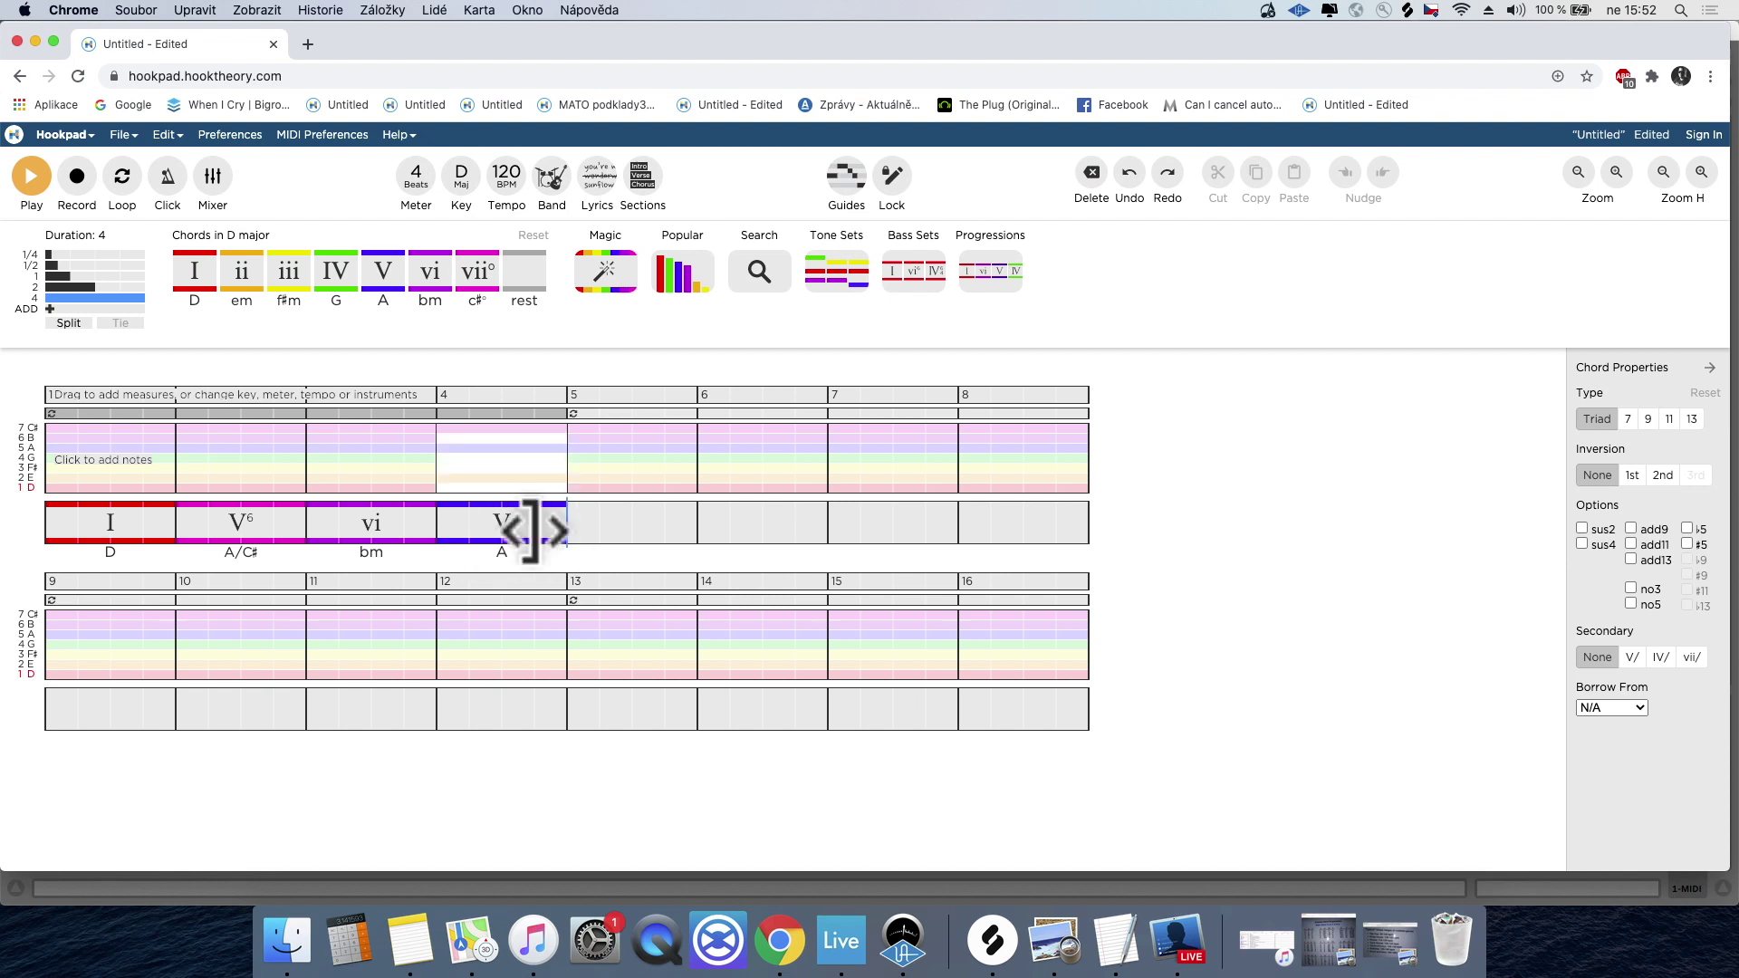
pyautogui.press('BackSpace')
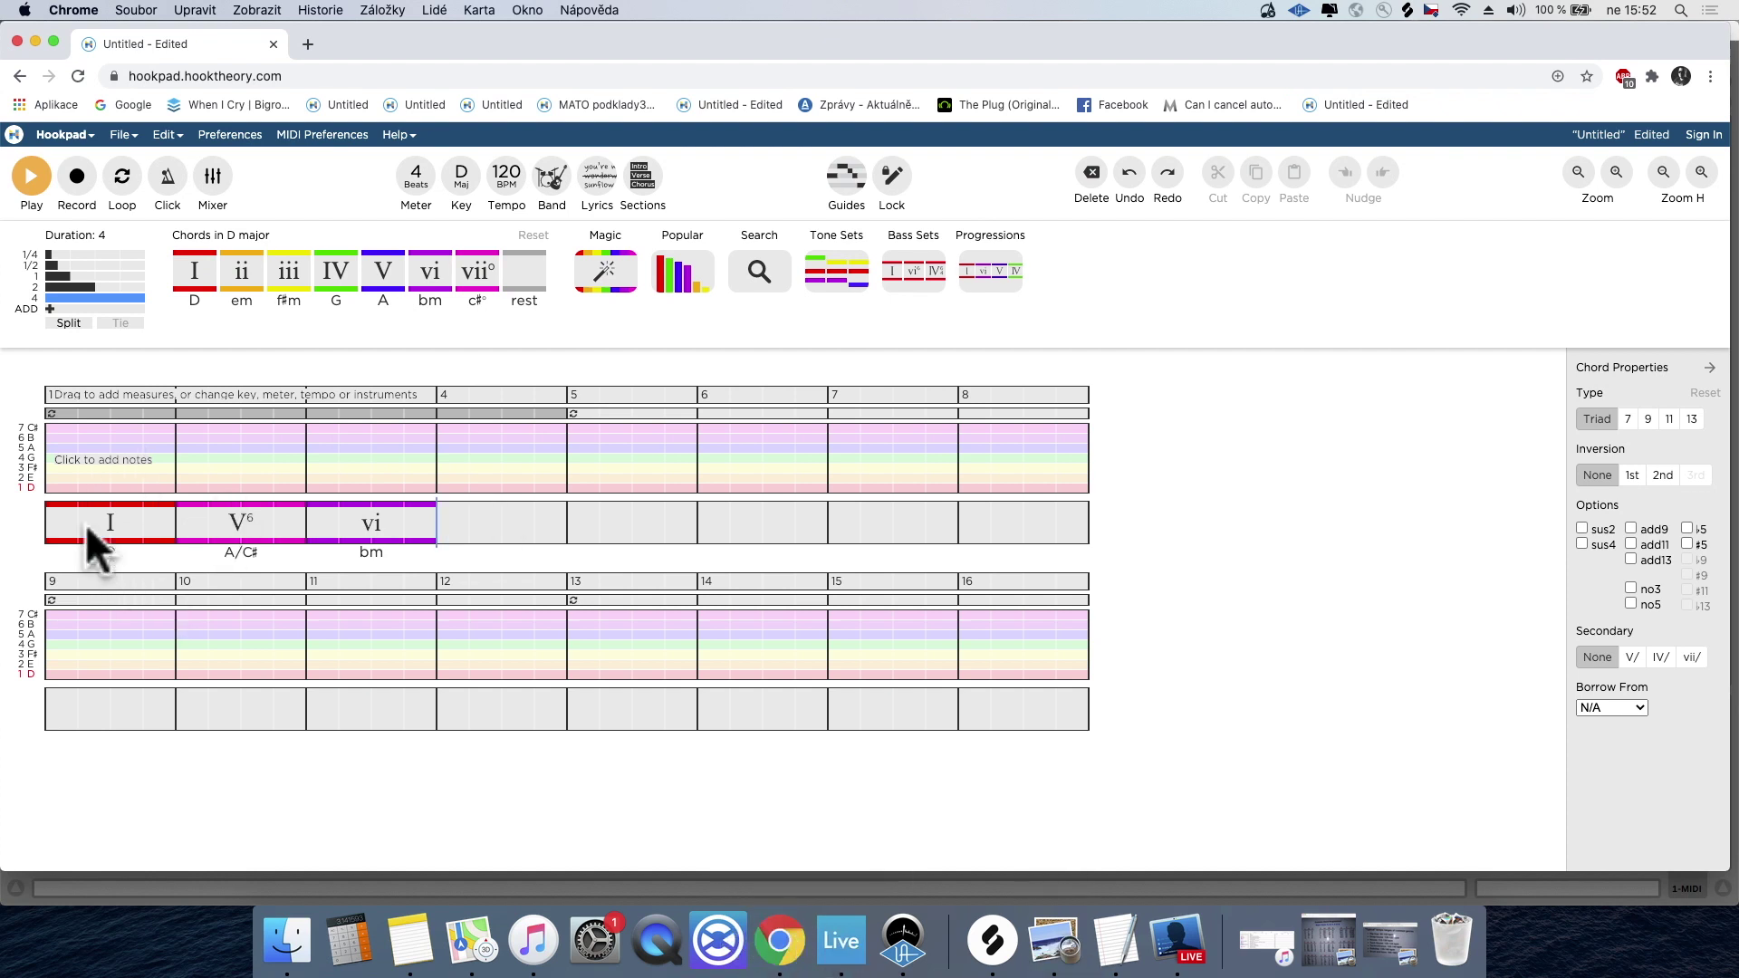
pyautogui.click(605, 270)
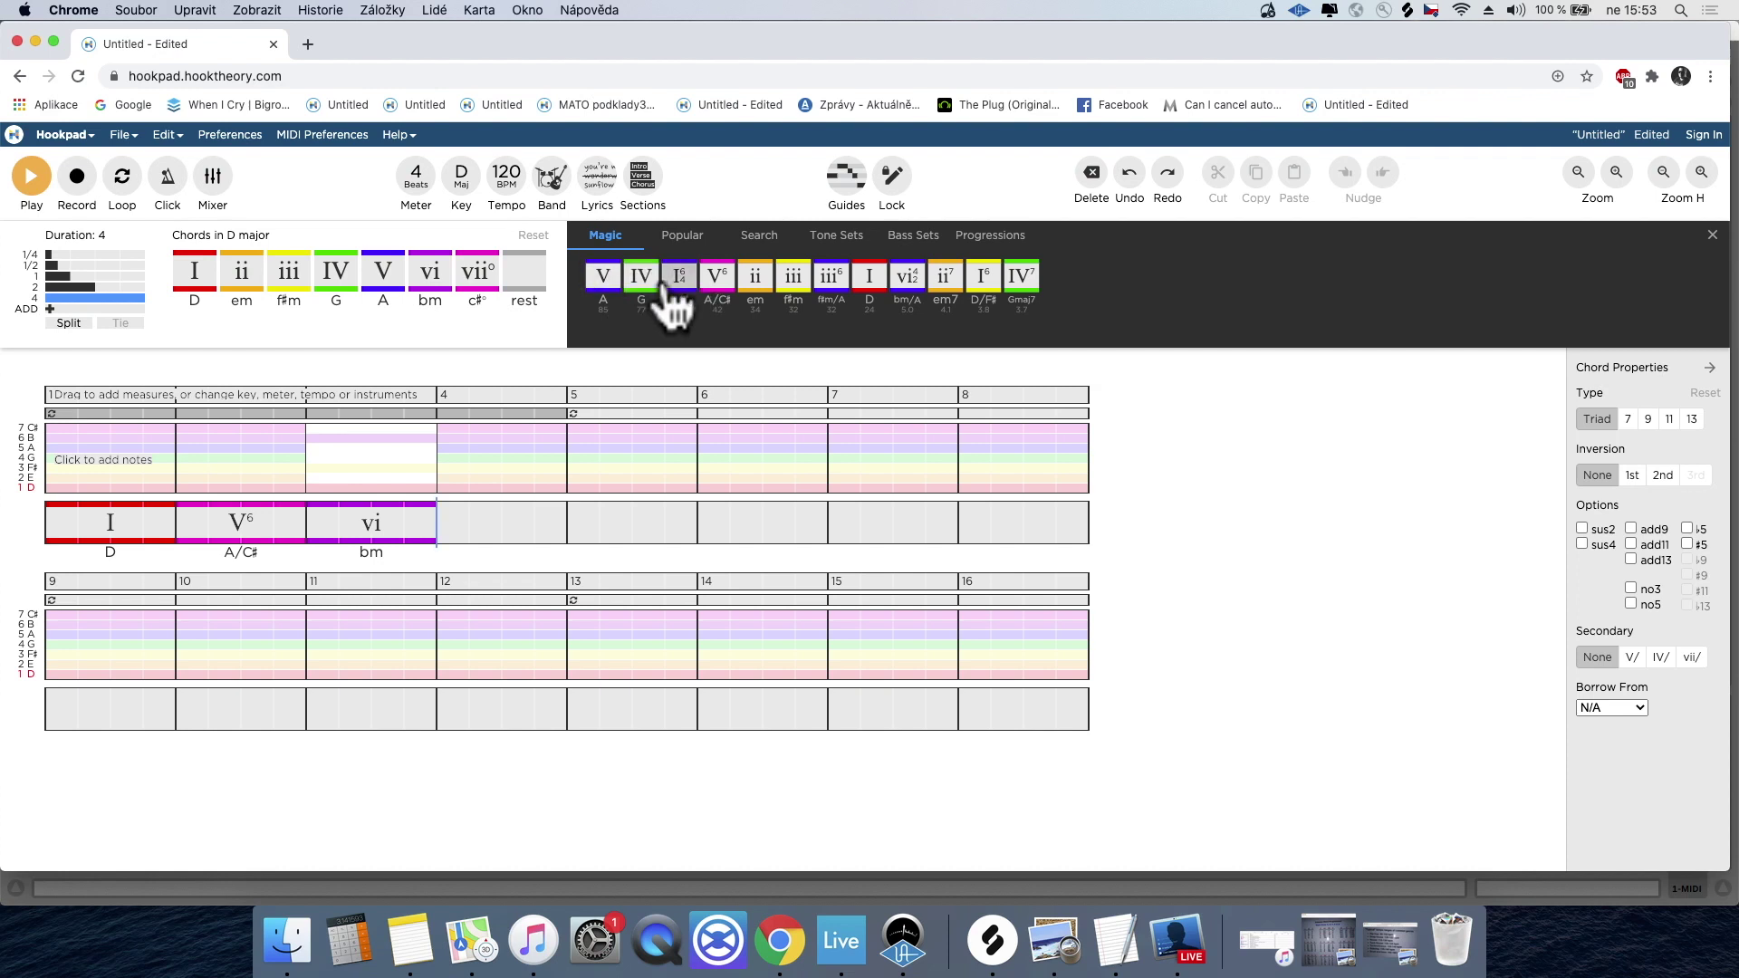
pyautogui.click(601, 279)
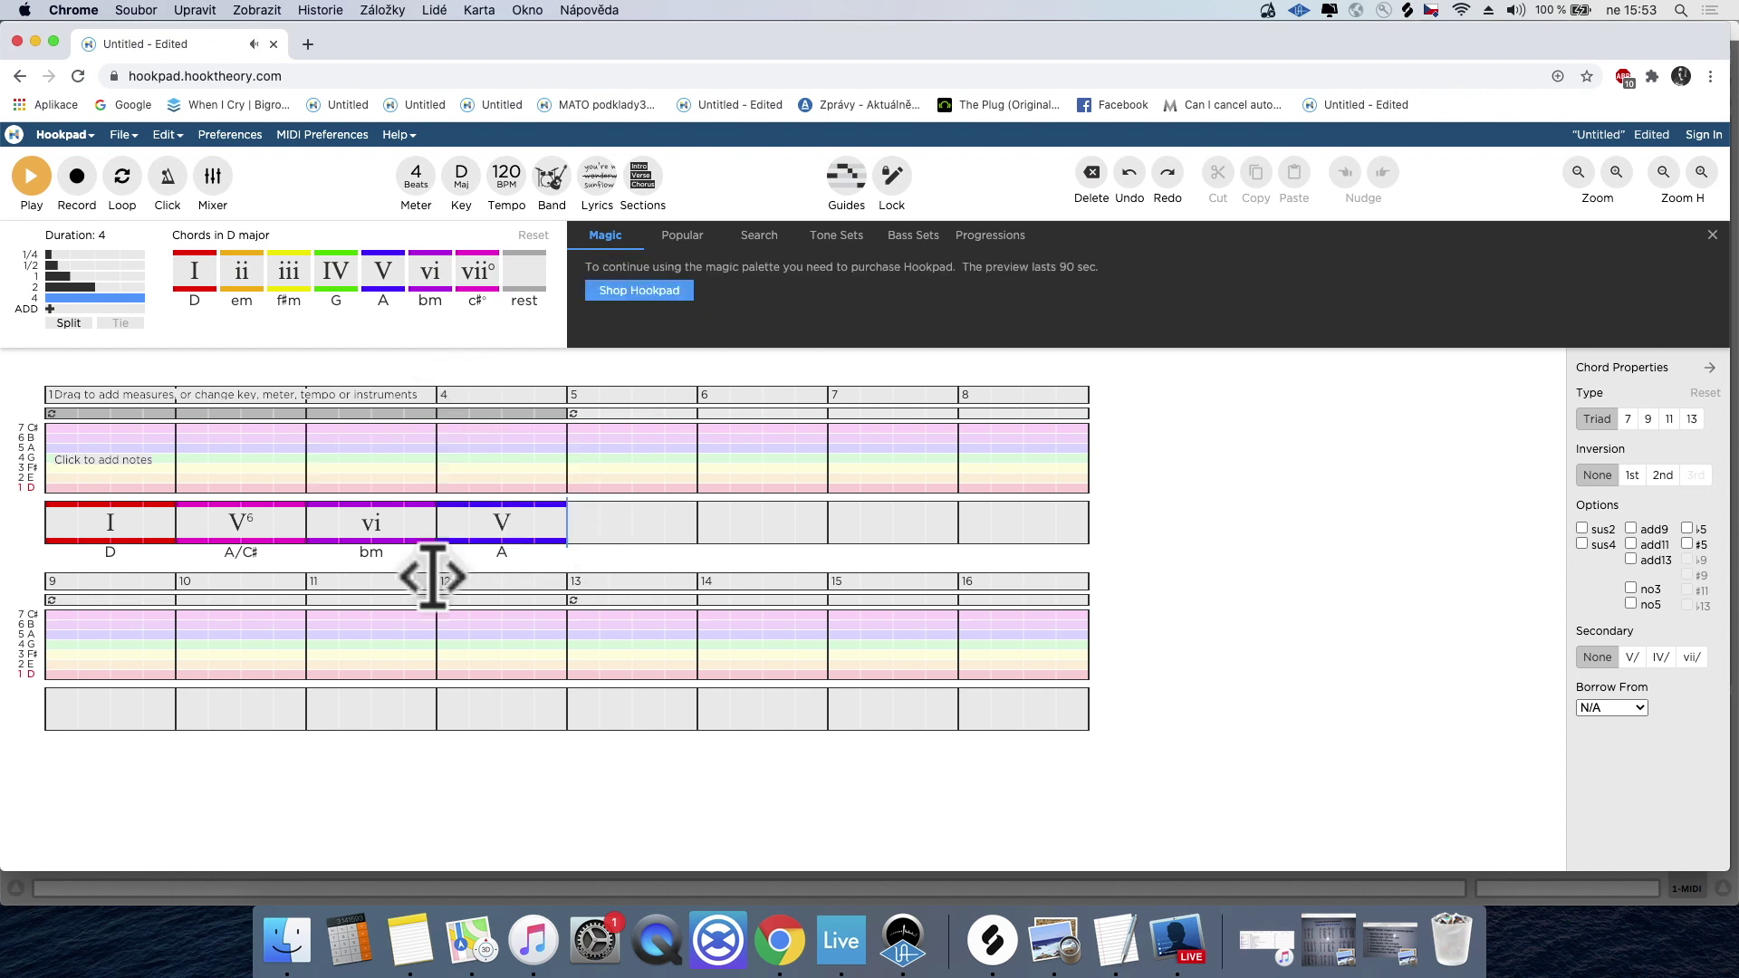
pyautogui.click(619, 523)
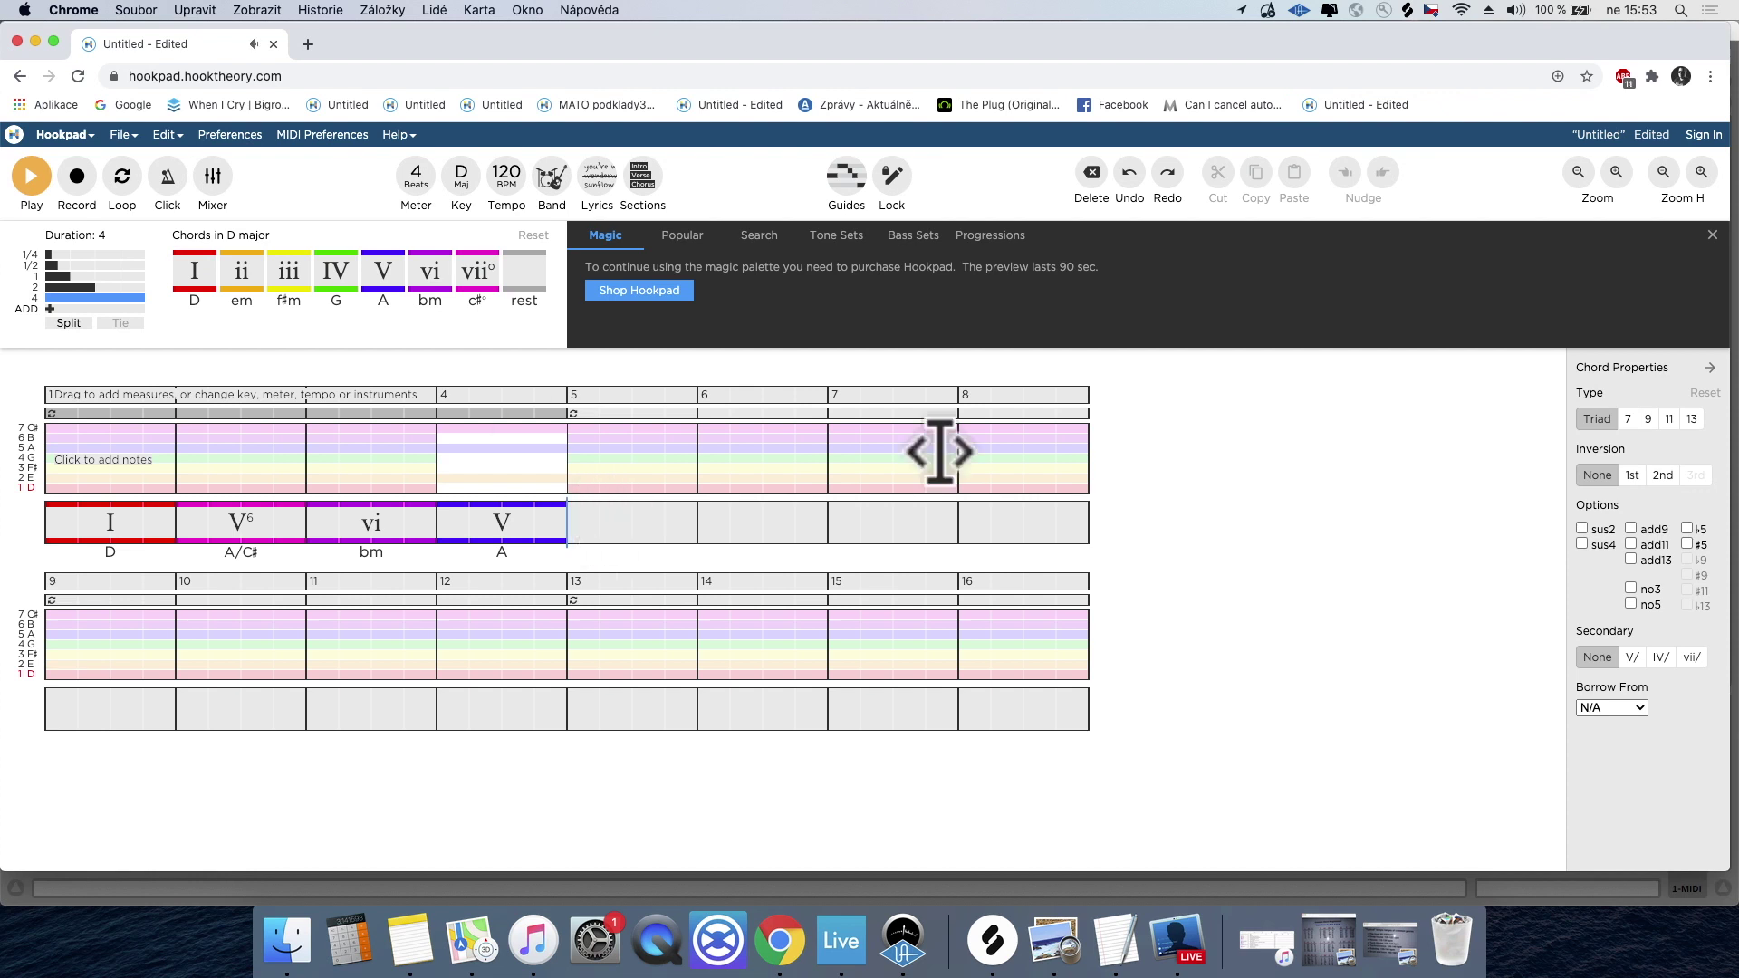
pyautogui.press('Left')
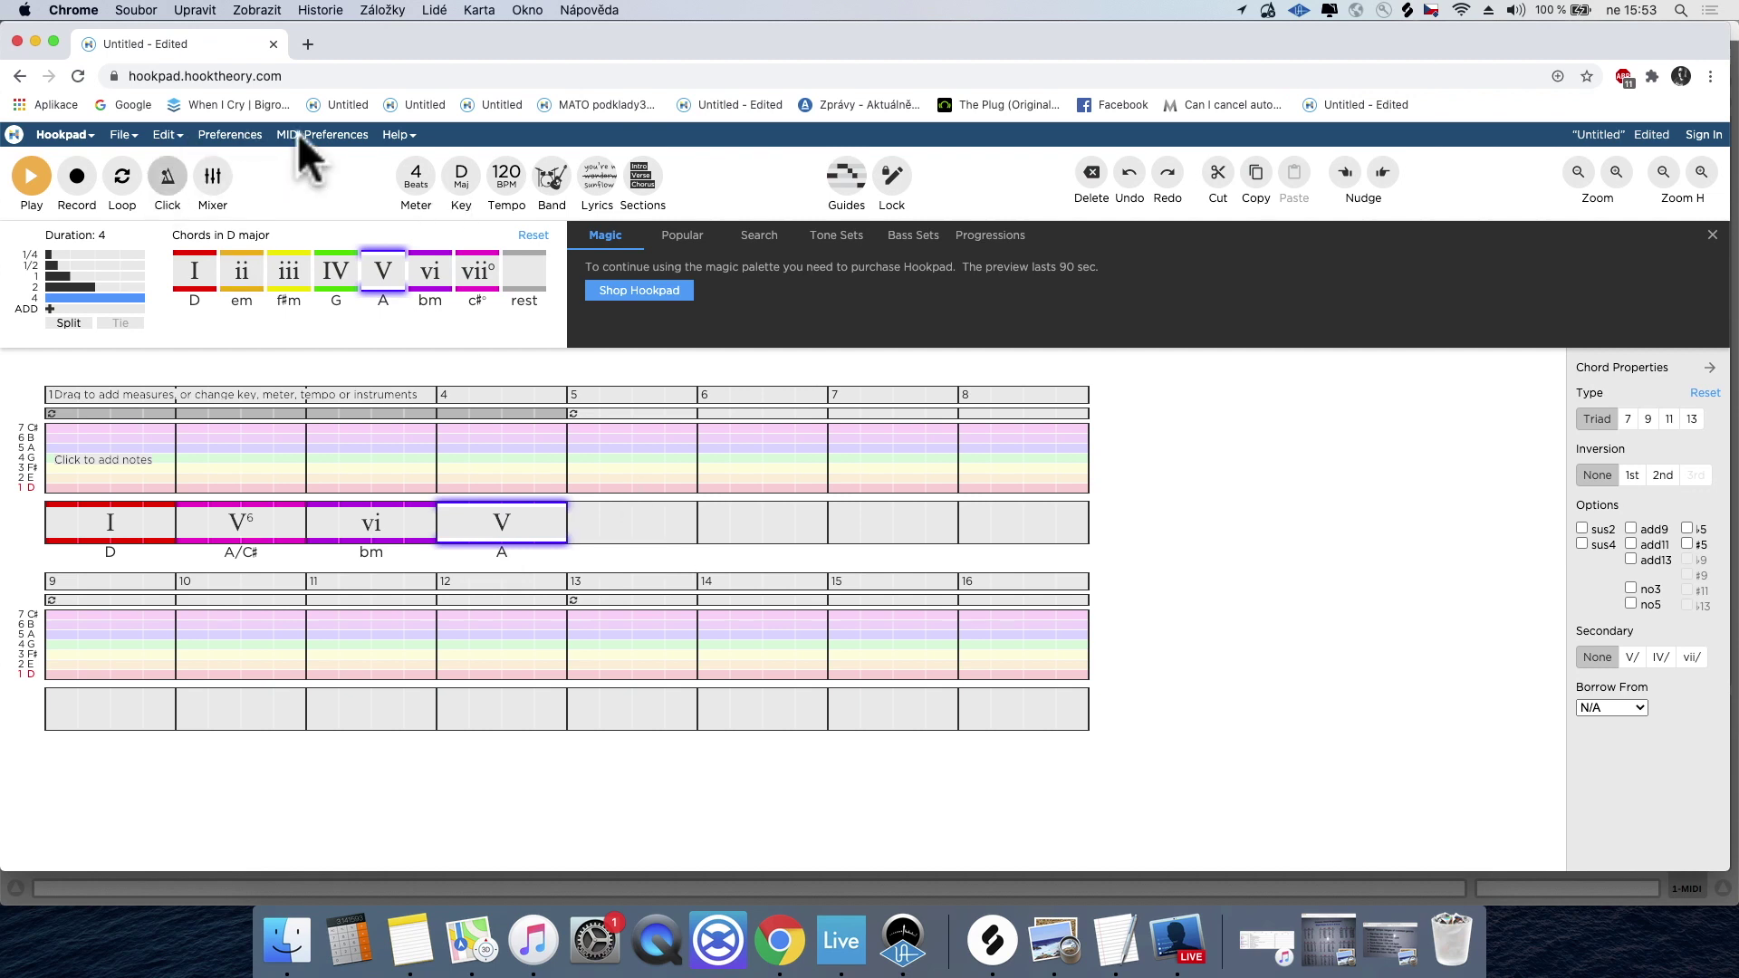
# Step: Bring up the project's export formats, close the Hookpad browser window and leave without saving the changes
pyautogui.click(125, 134)
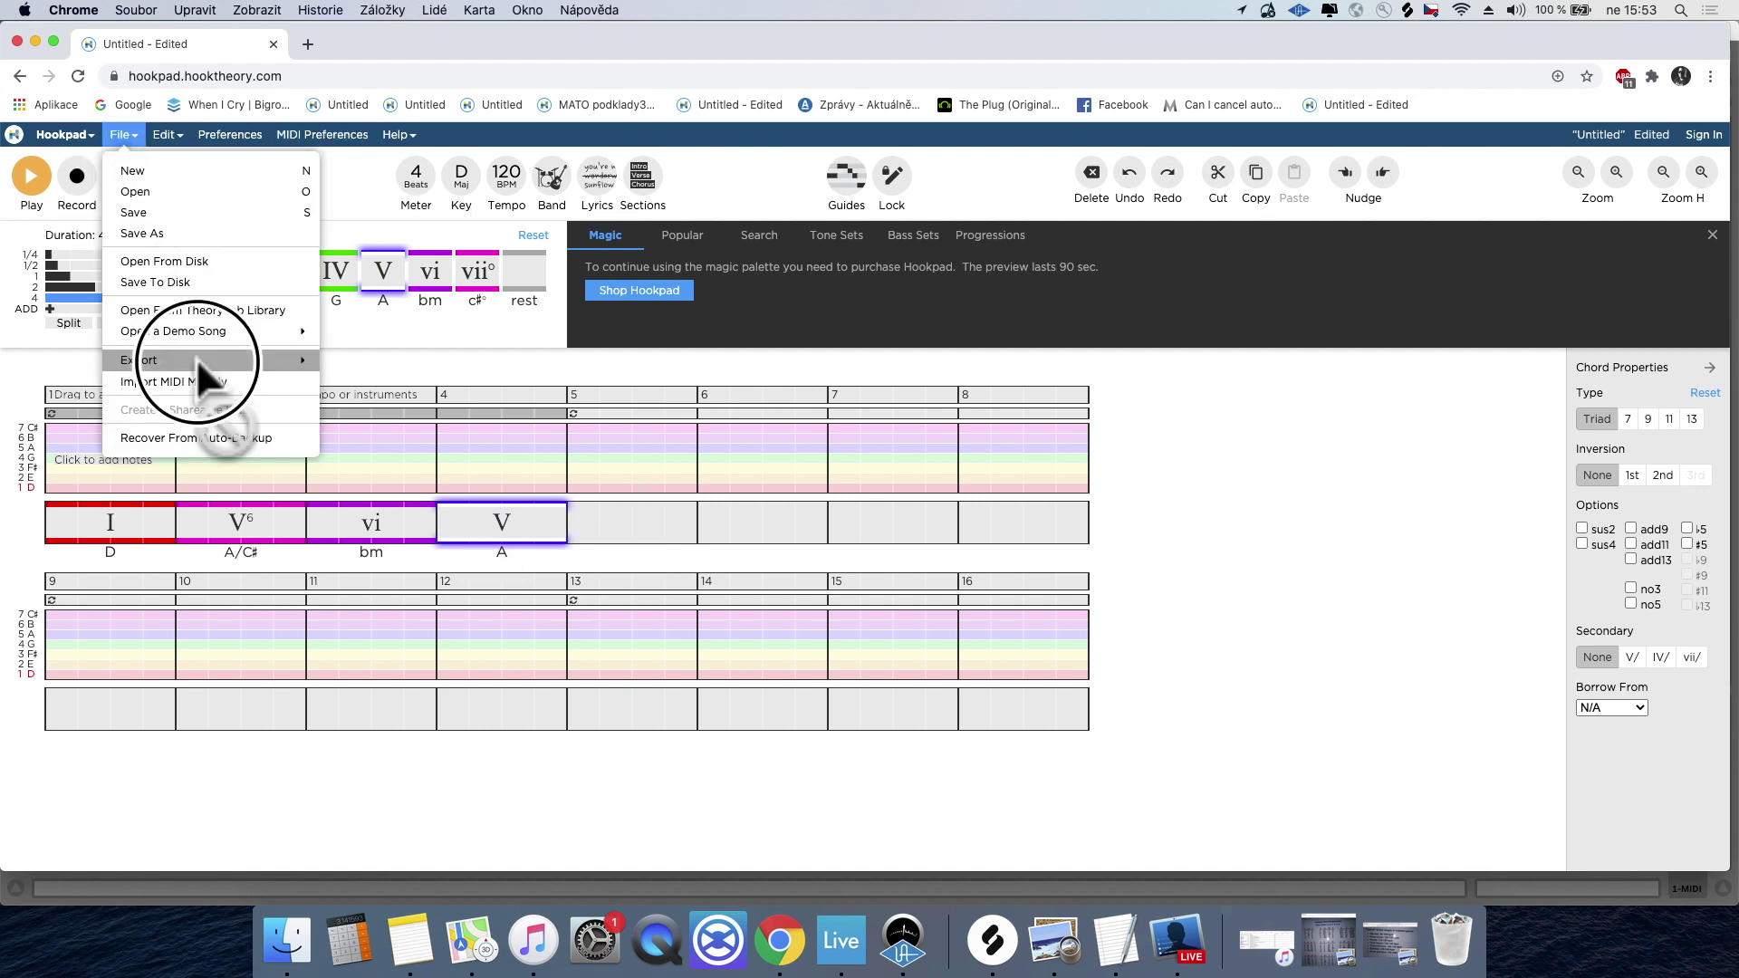
pyautogui.moveTo(195, 359)
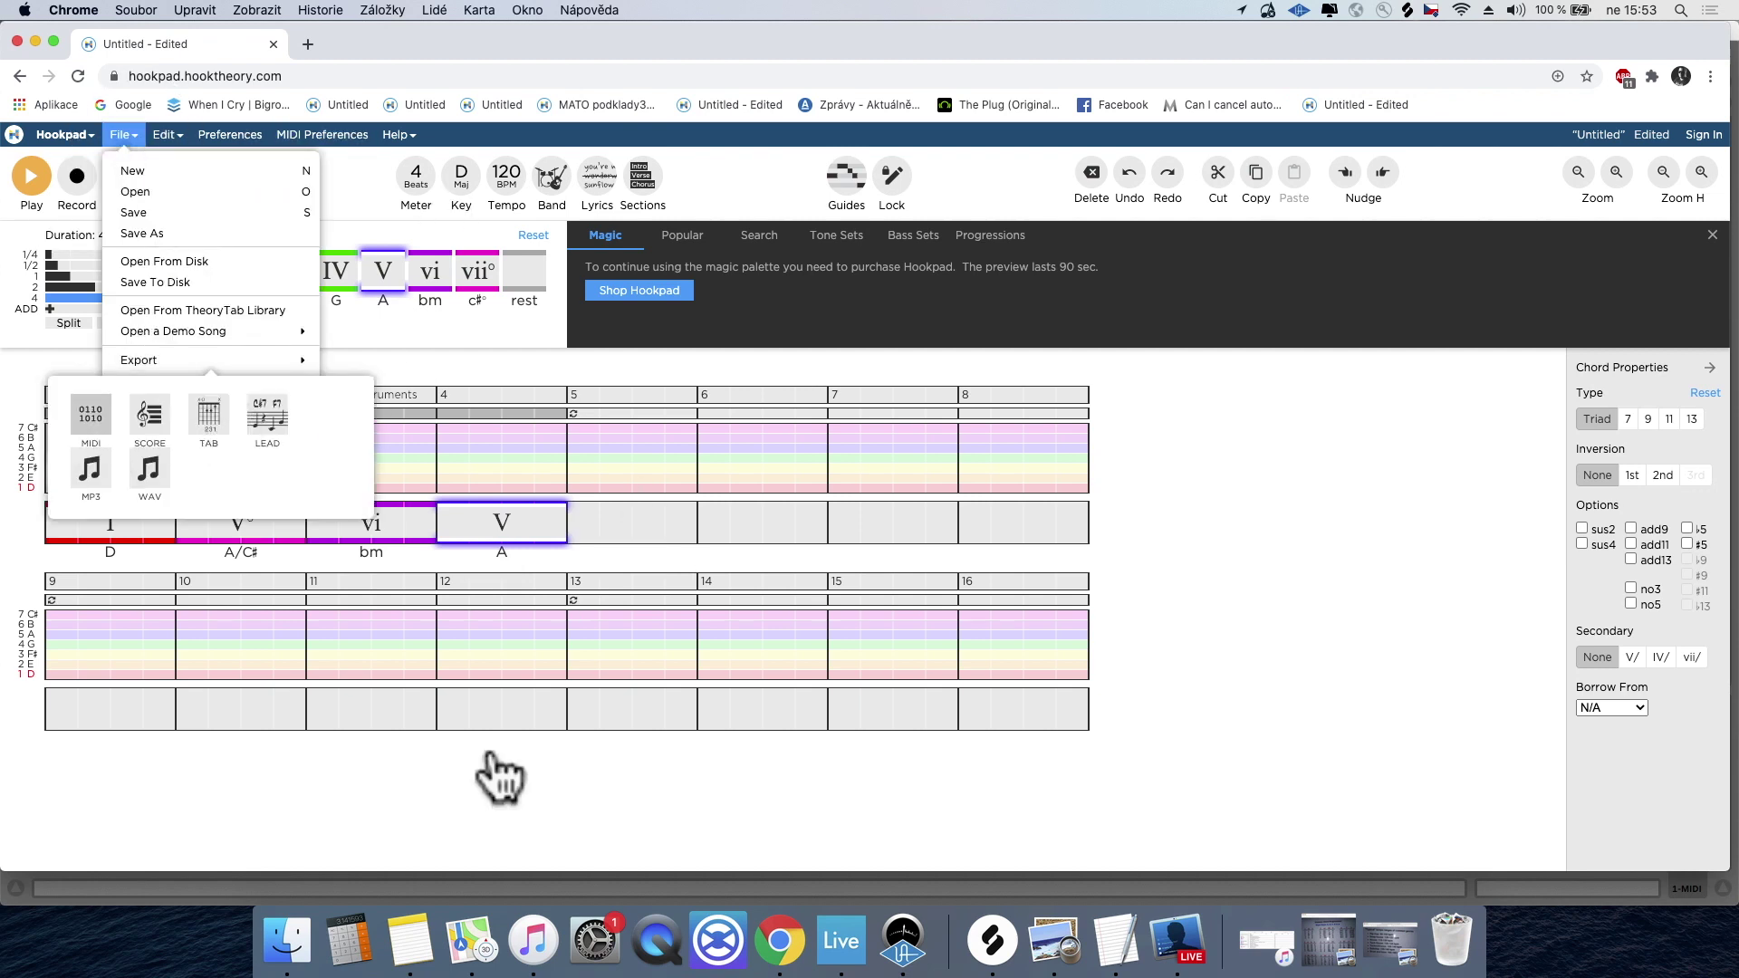
pyautogui.click(17, 41)
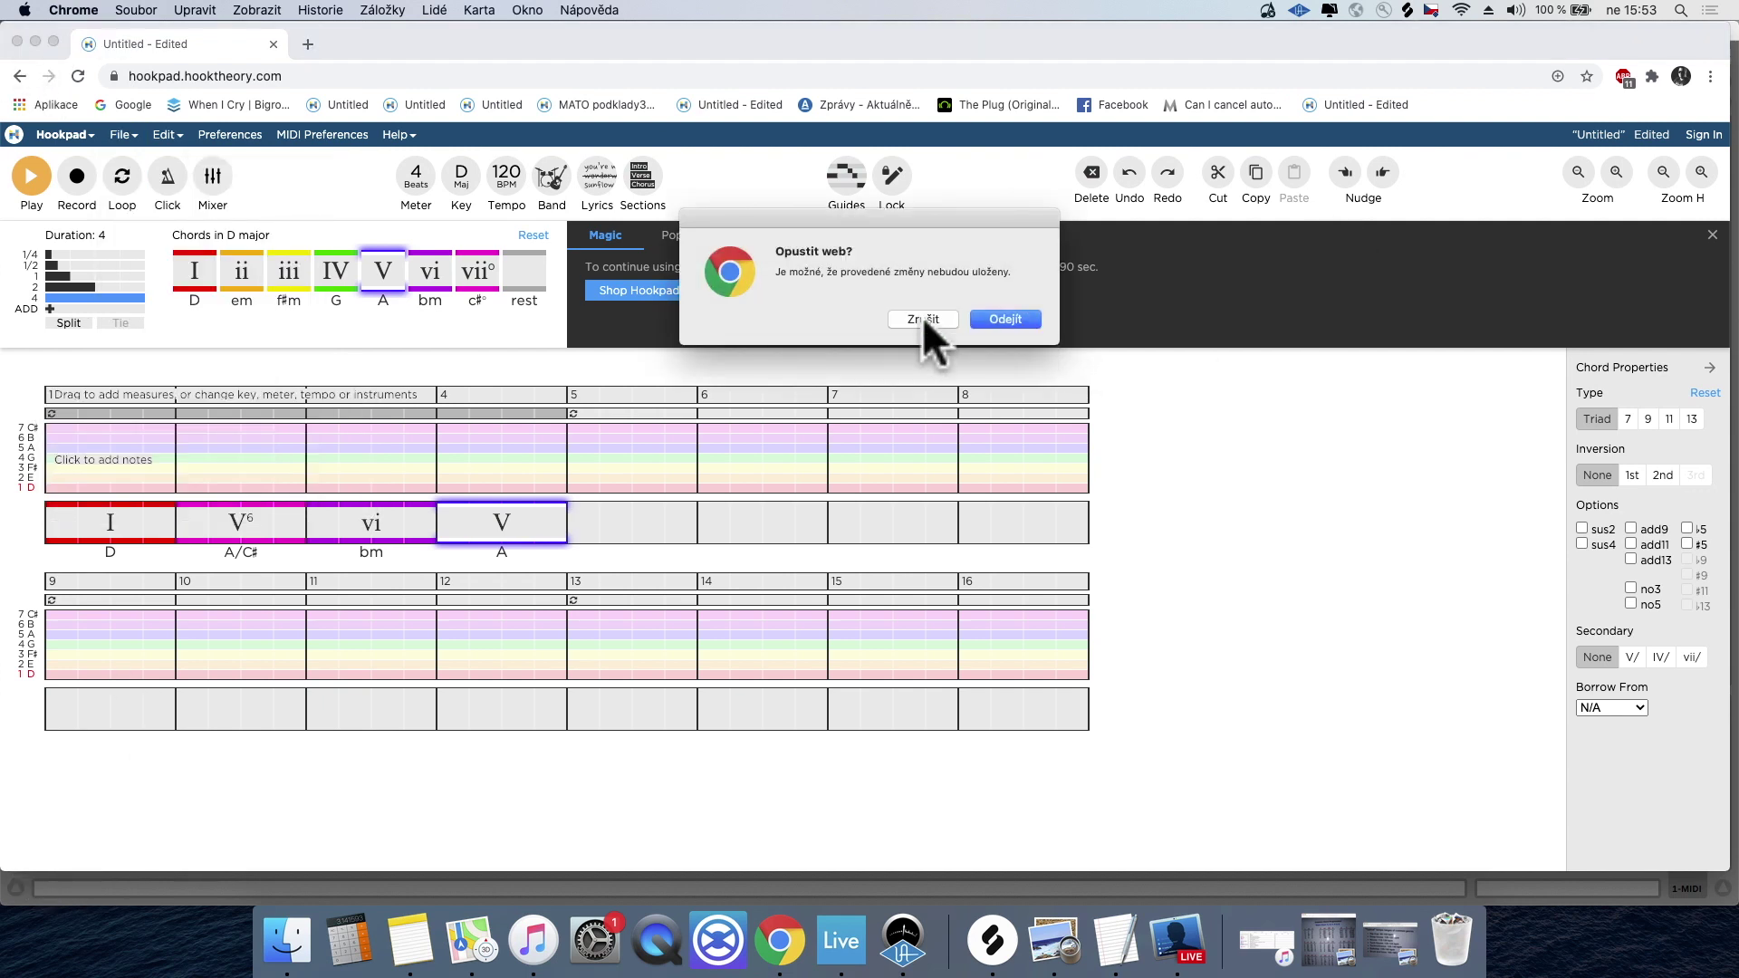
pyautogui.click(978, 319)
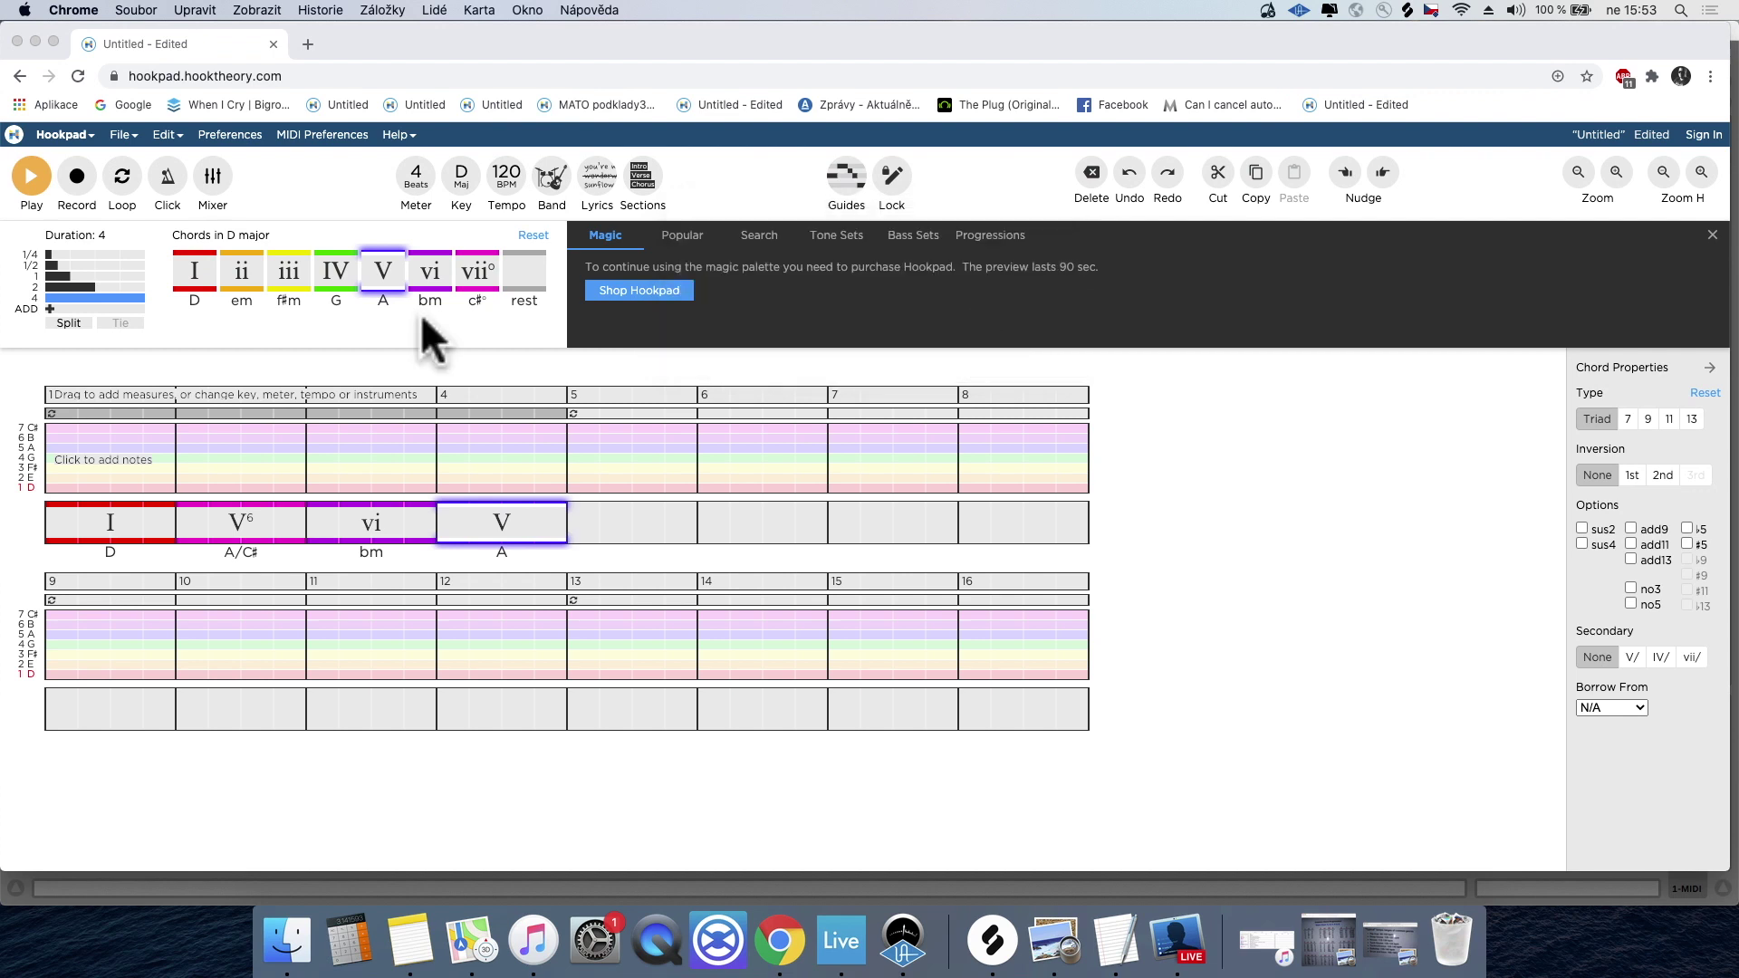
pyautogui.doubleClick(689, 419)
pyautogui.tripleClick(689, 417)
pyautogui.click(835, 417)
pyautogui.doubleClick(828, 419)
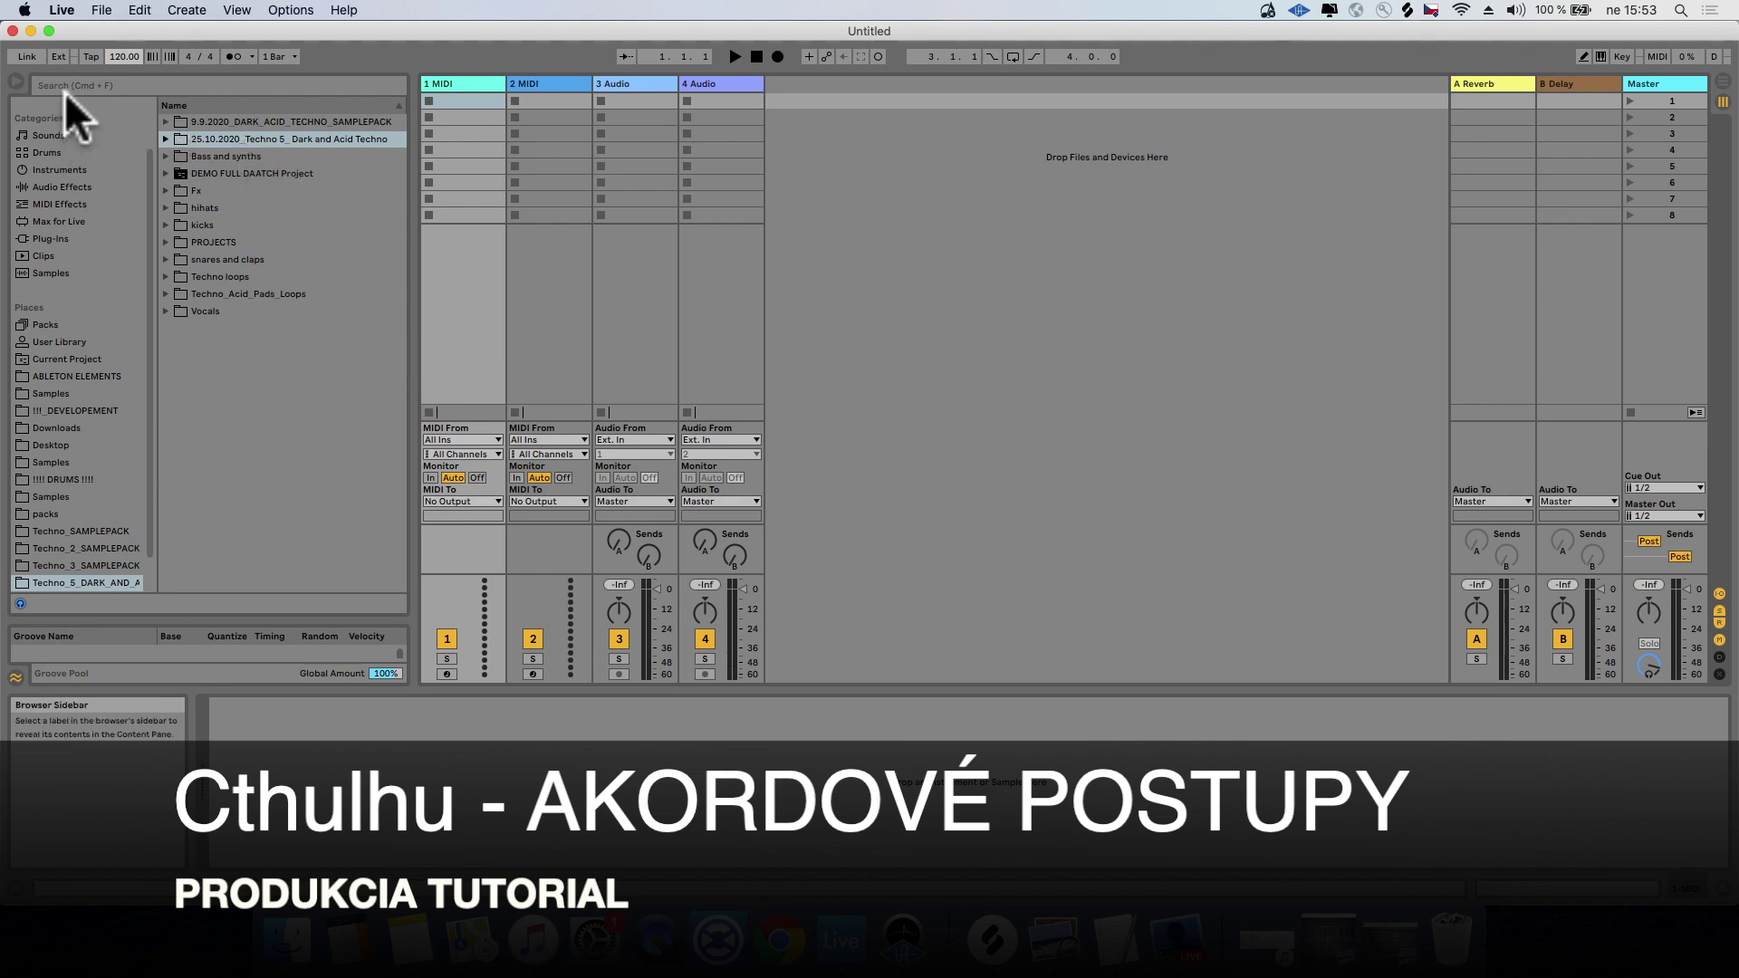
# Step: In Ableton Live, switch to the Arrangement View and load the VST plug-in Cthulhu onto the first MIDI track
pyautogui.press('Tab')
pyautogui.click(420, 128)
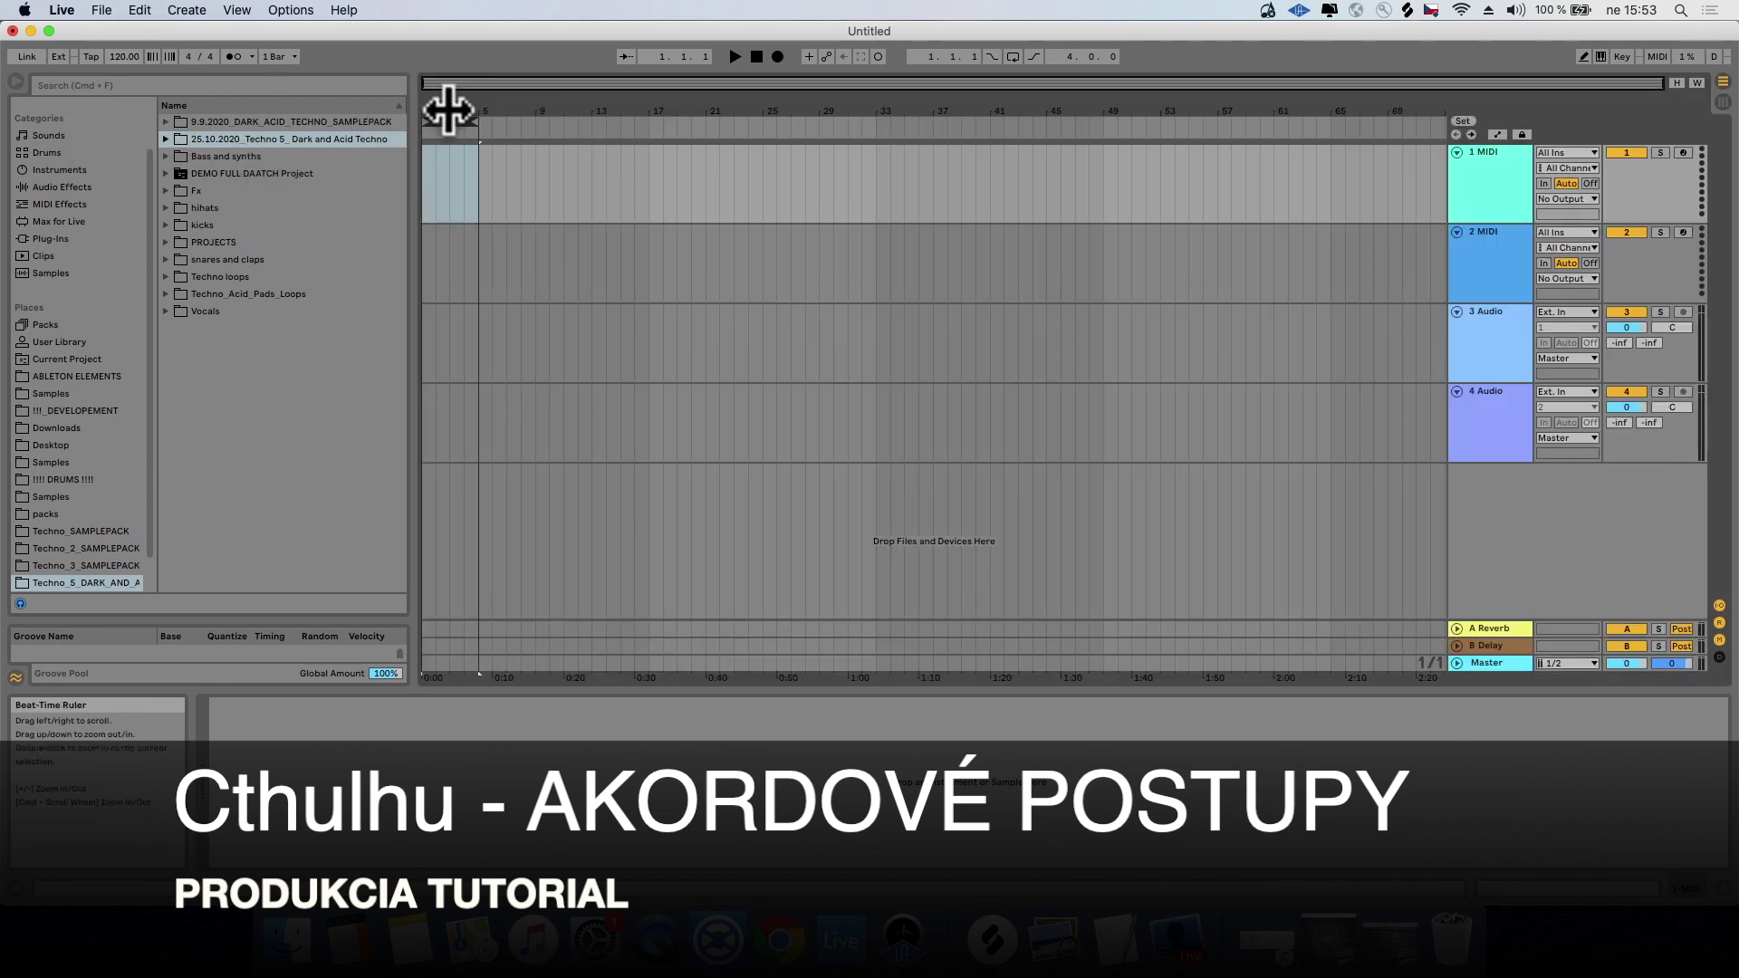
pyautogui.moveTo(447, 105); pyautogui.dragTo(563, 117)
pyautogui.click(65, 83)
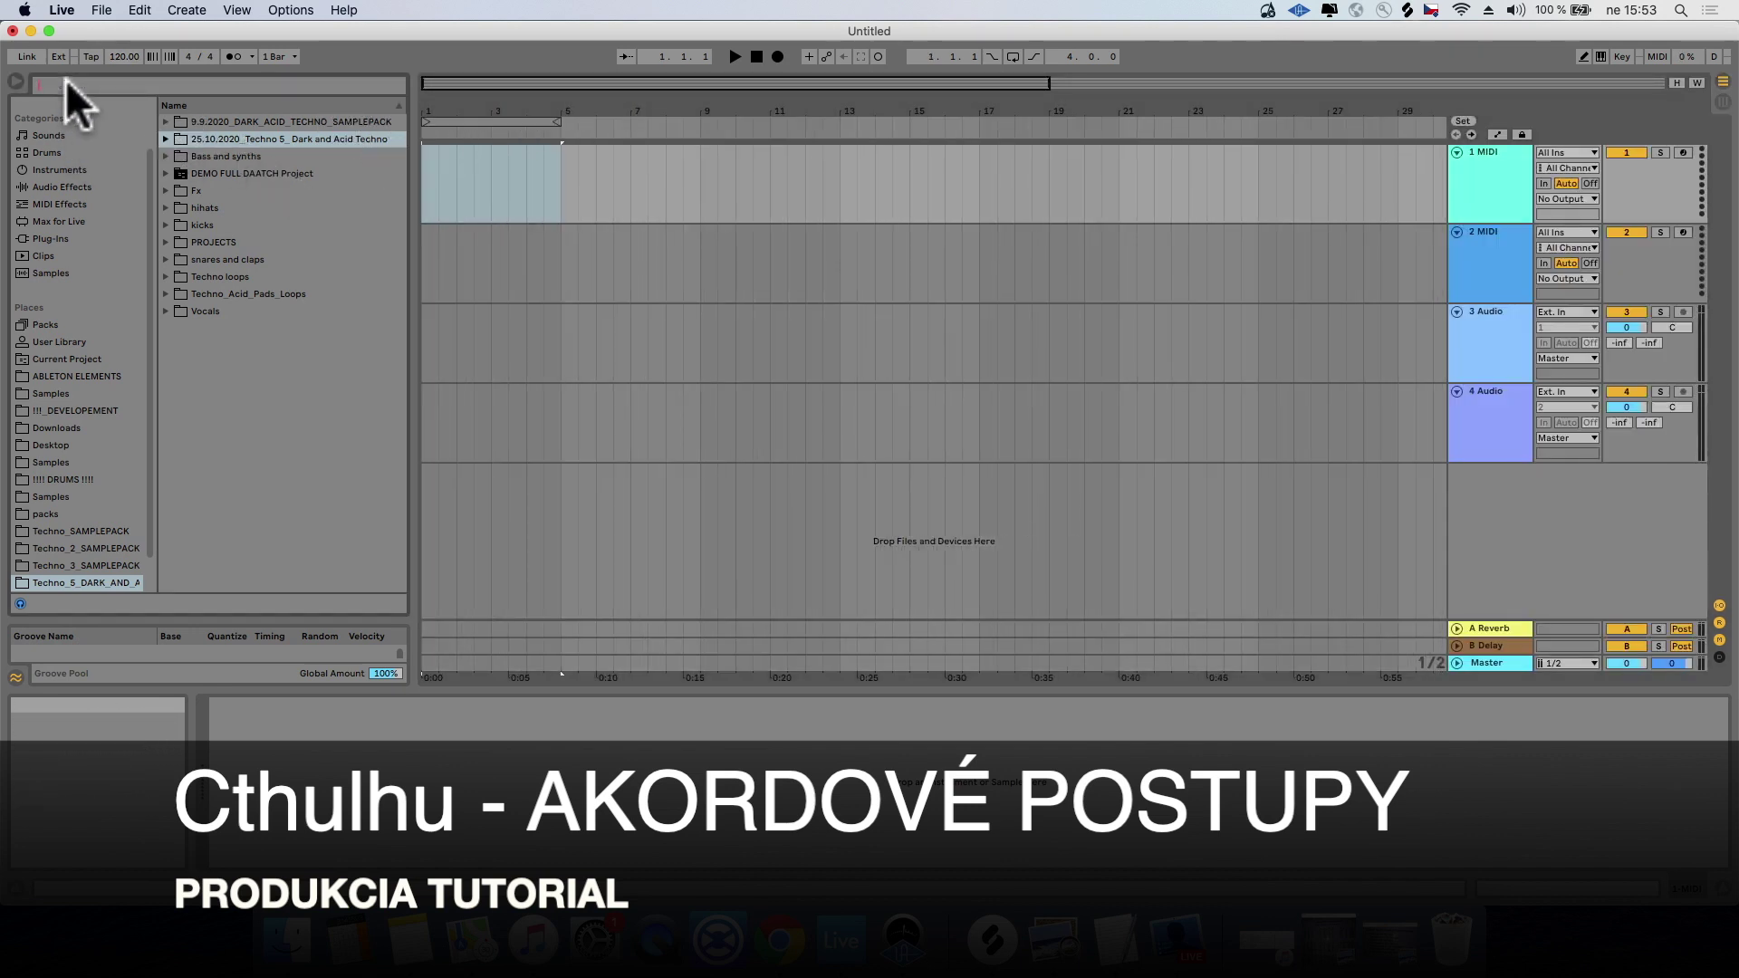
pyautogui.write('ct')
pyautogui.click(58, 115)
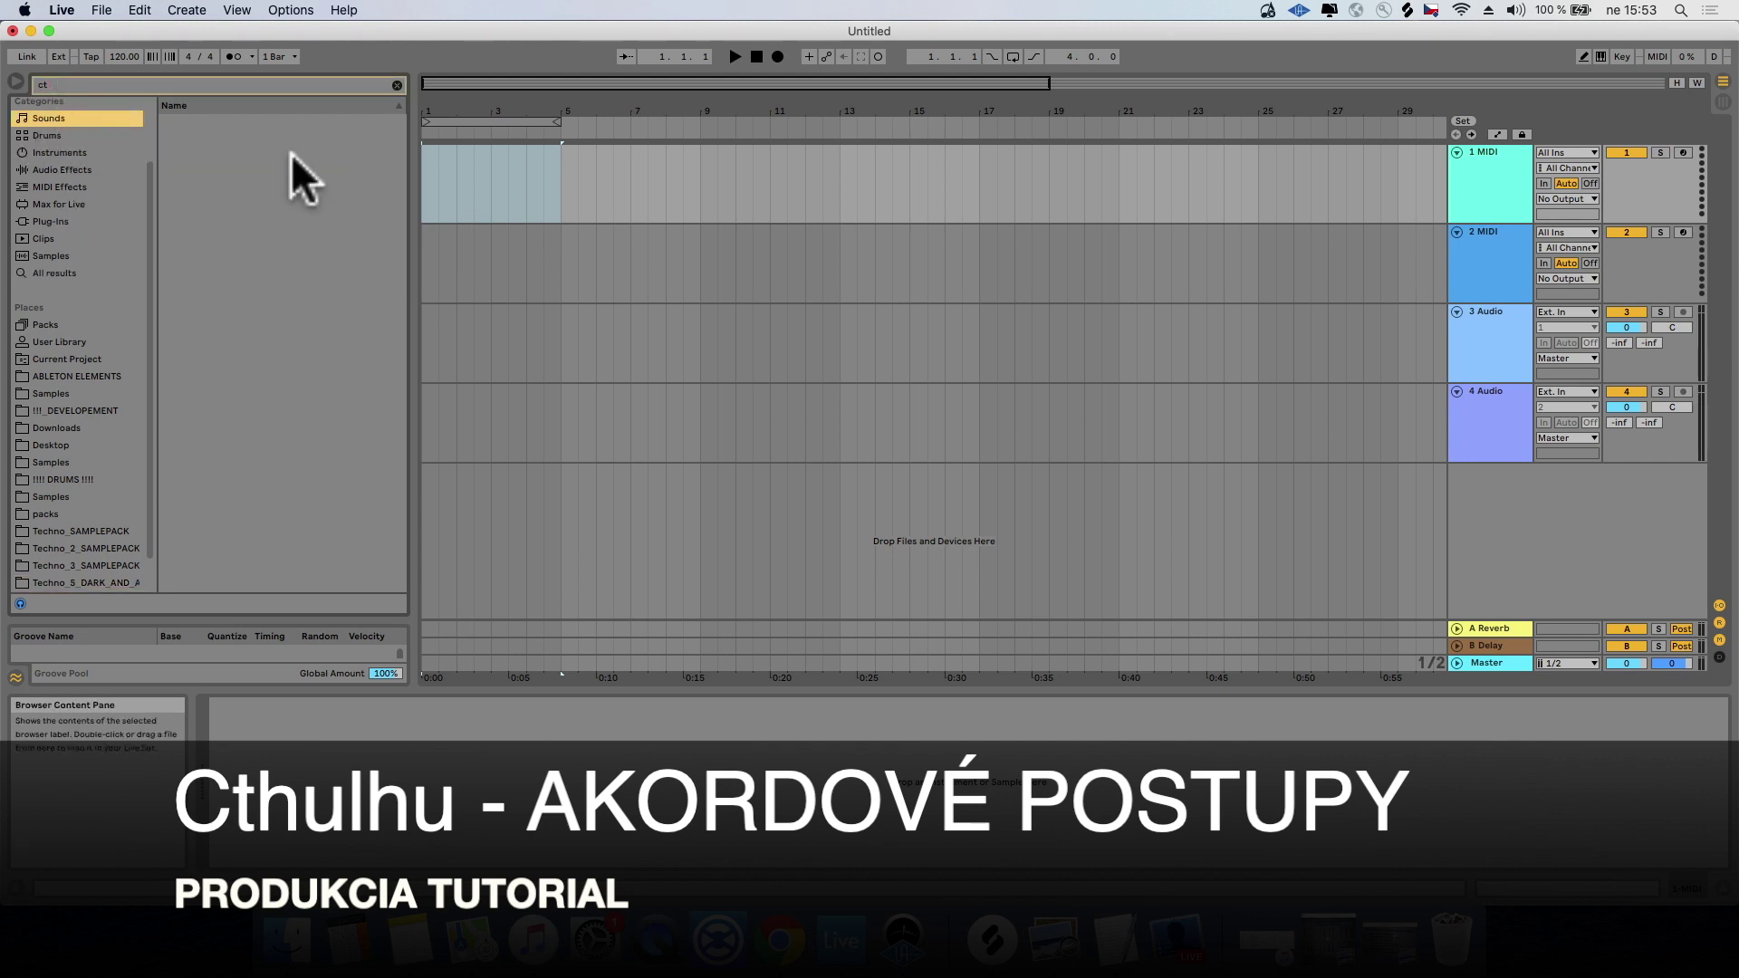
pyautogui.click(58, 221)
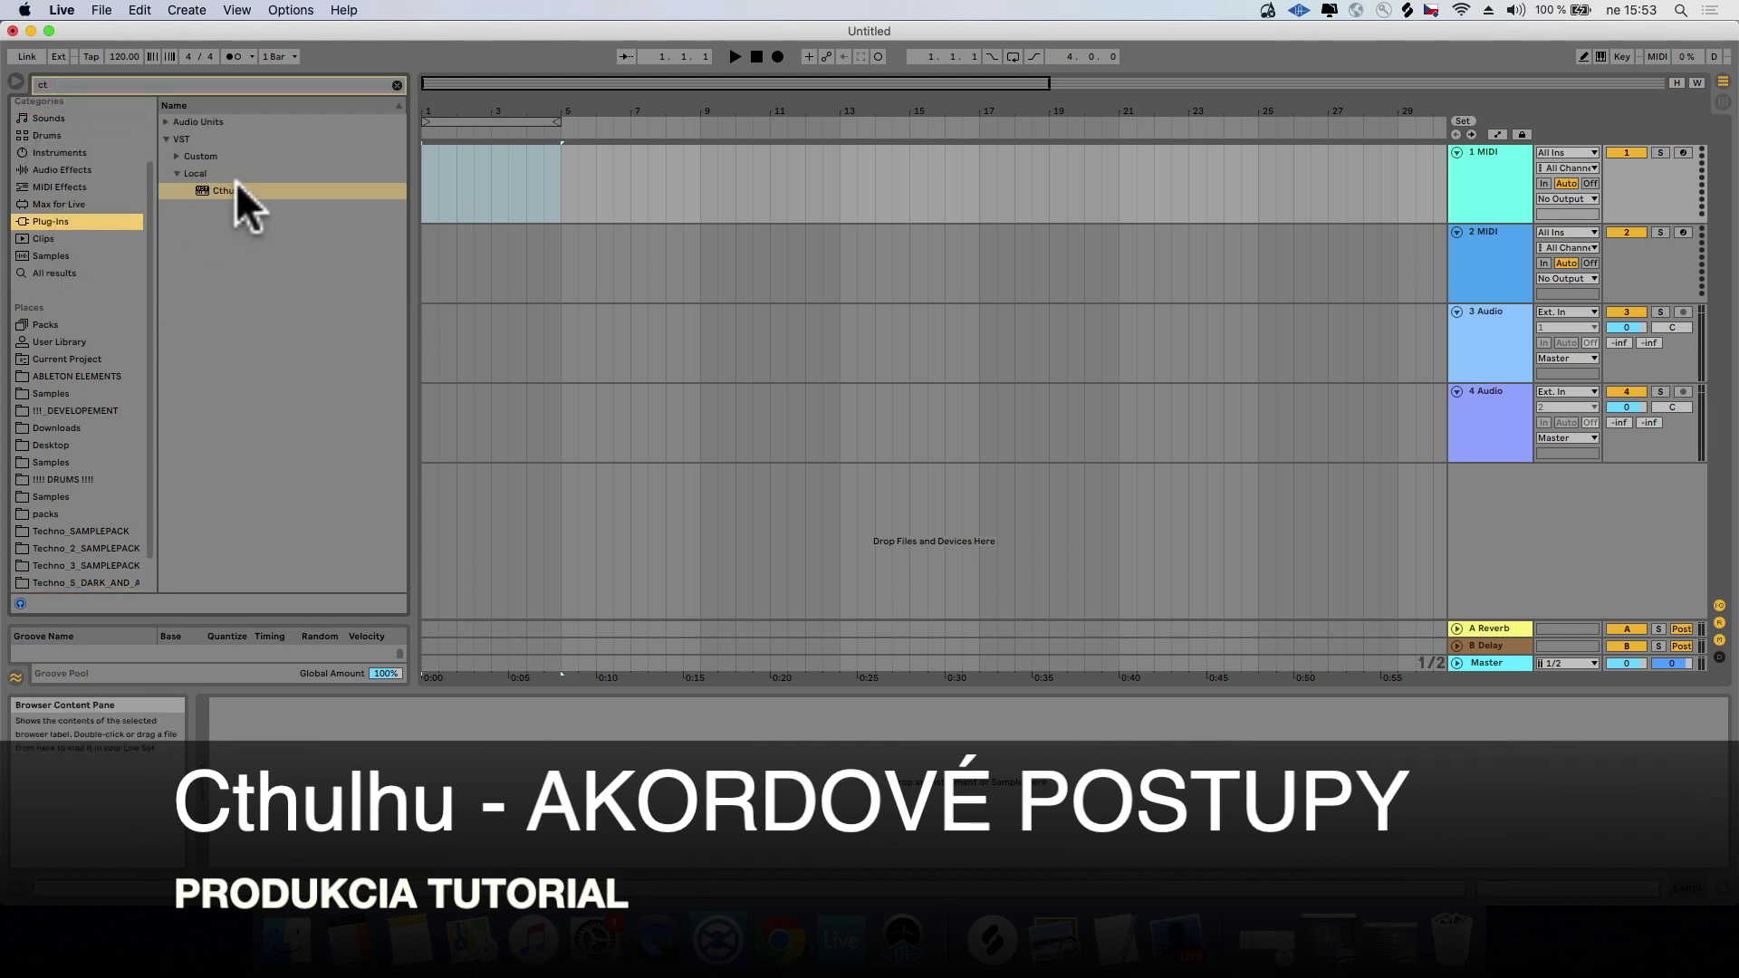
pyautogui.moveTo(232, 189); pyautogui.dragTo(1515, 189)
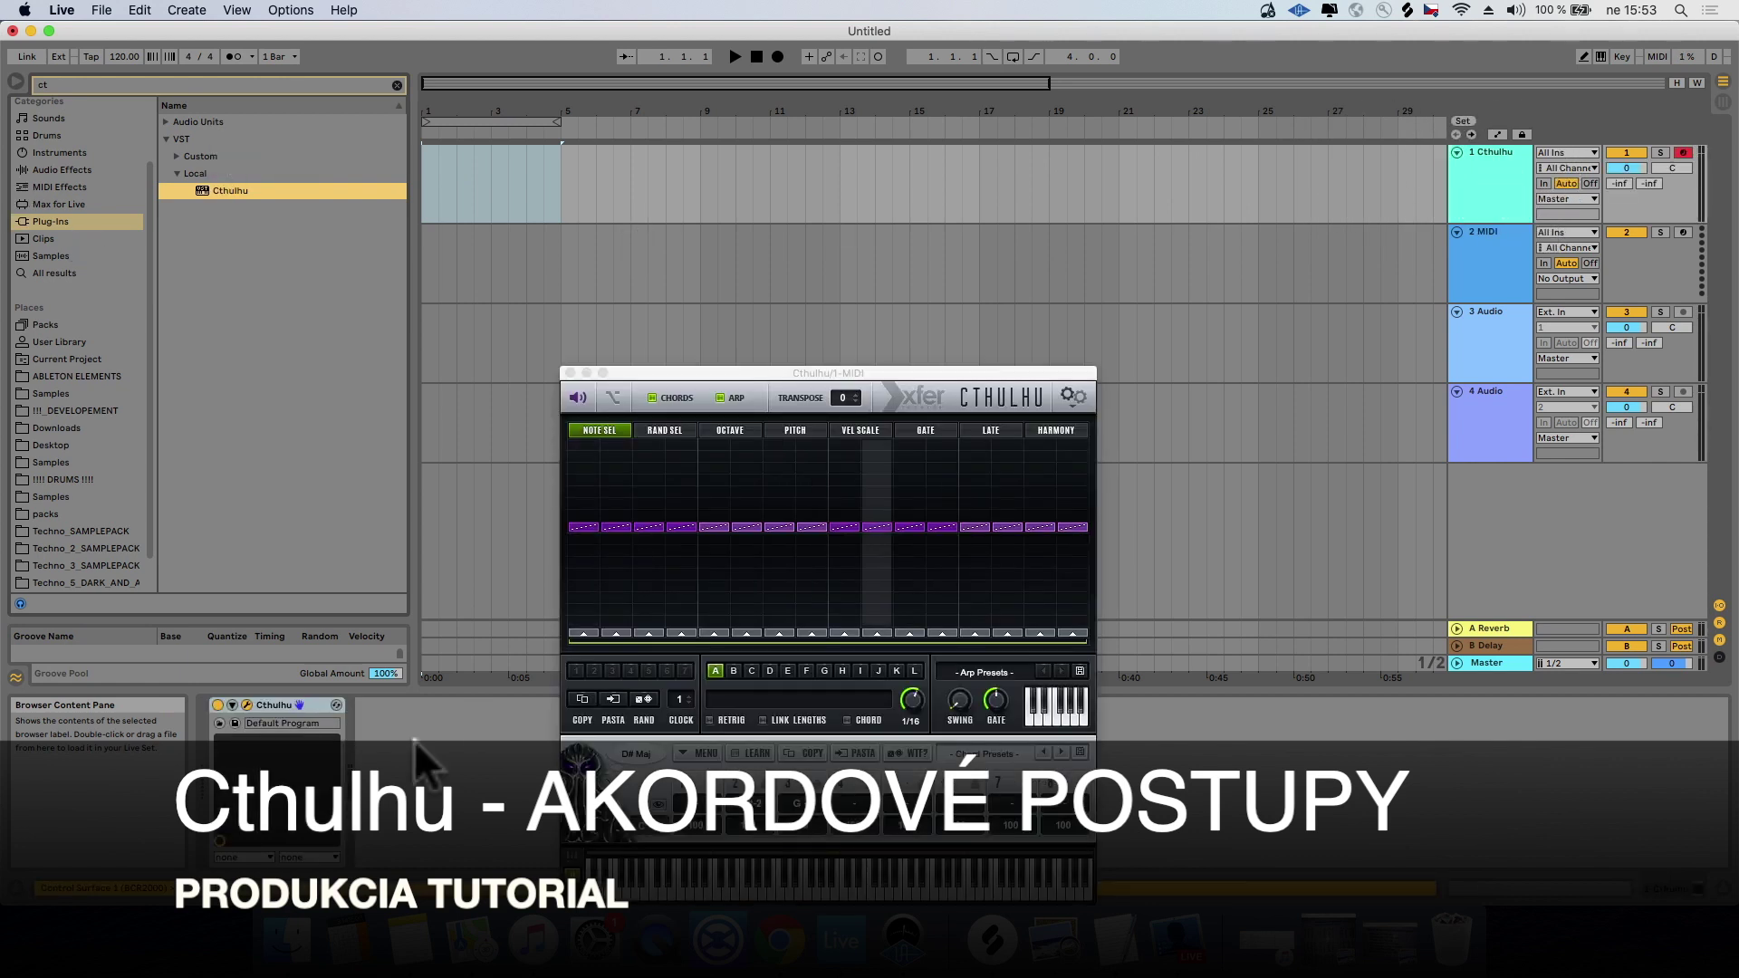
# Step: Find Grand Piano.adg among the favorites by searching for "gra" and load it onto the second MIDI track
pyautogui.doubleClick(63, 79)
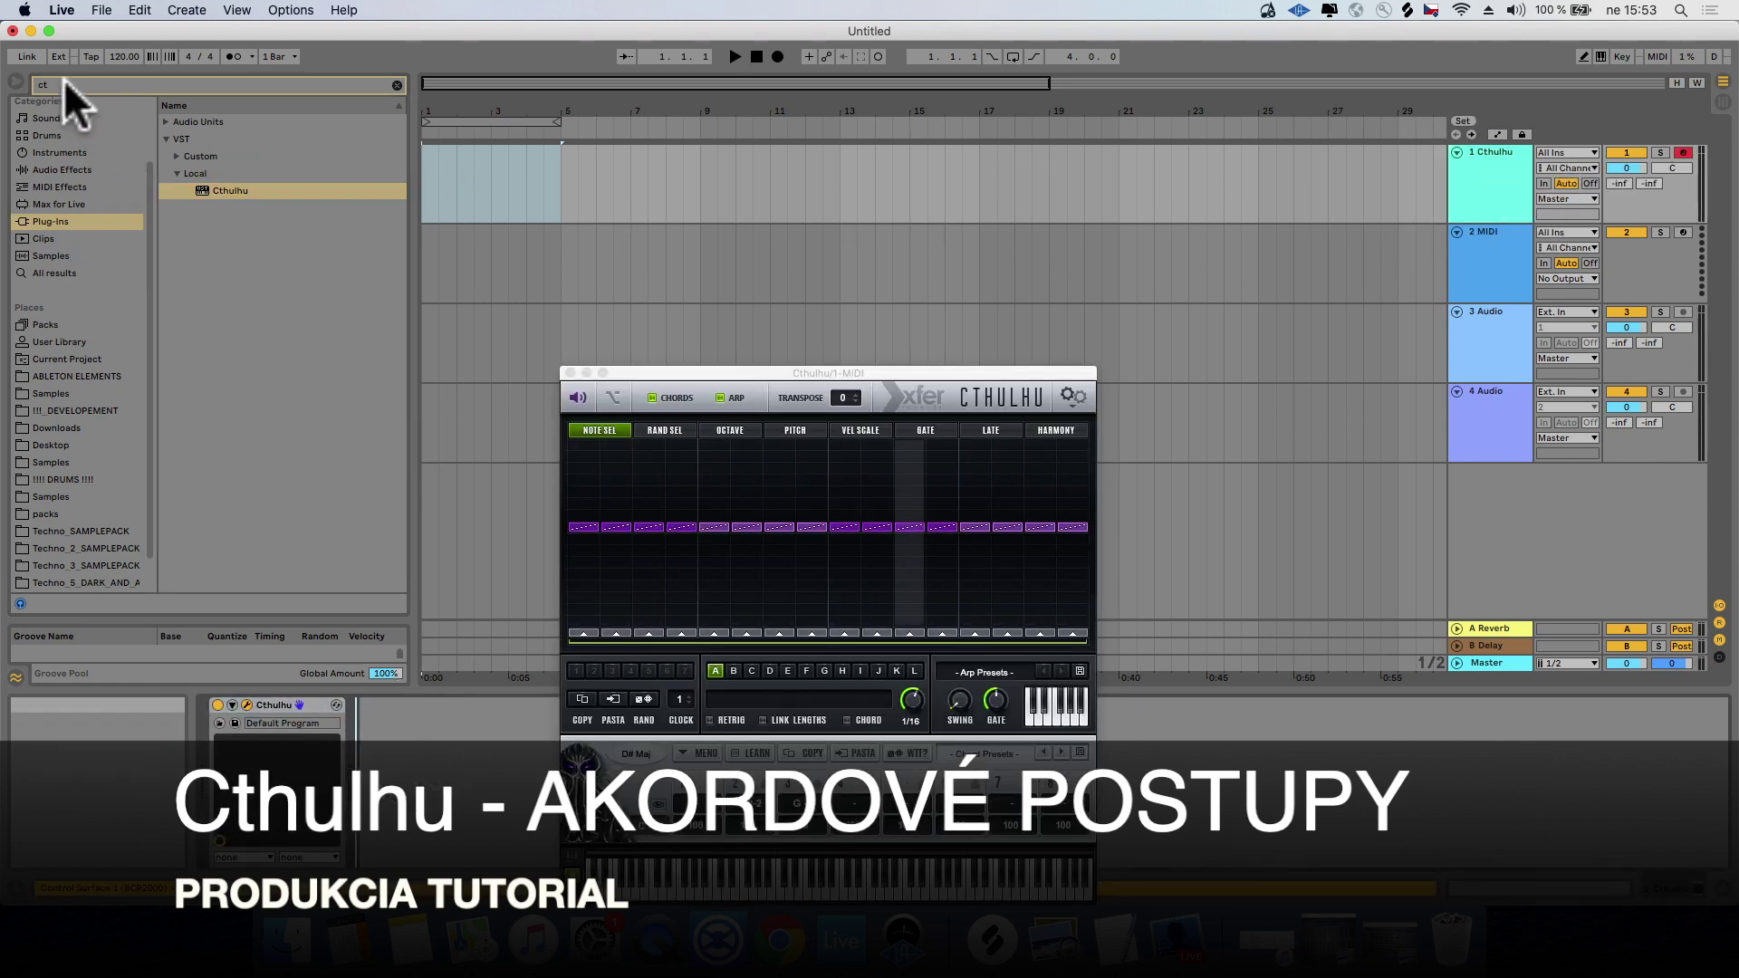
pyautogui.write('gra')
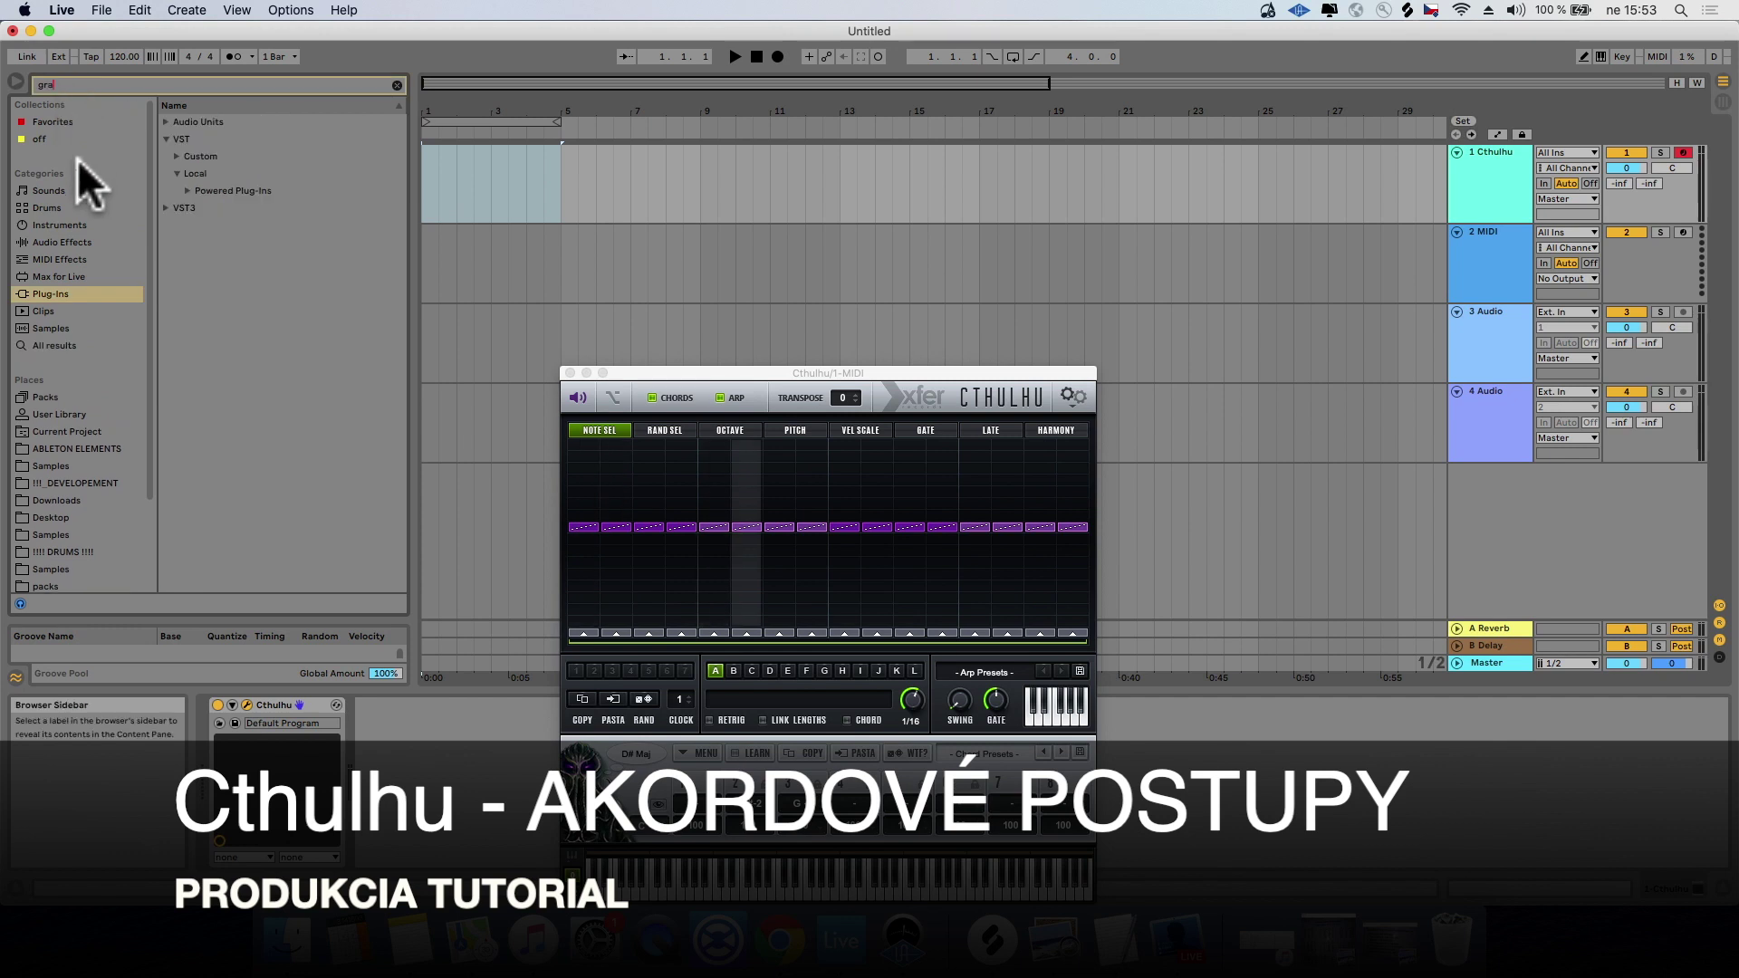
pyautogui.click(57, 116)
pyautogui.click(1519, 284)
pyautogui.moveTo(204, 123); pyautogui.dragTo(1496, 263)
# Step: Set the Cthulhu track's monitoring to In and switch off the plug-in's own sound and its arpeggiator
pyautogui.click(1498, 172)
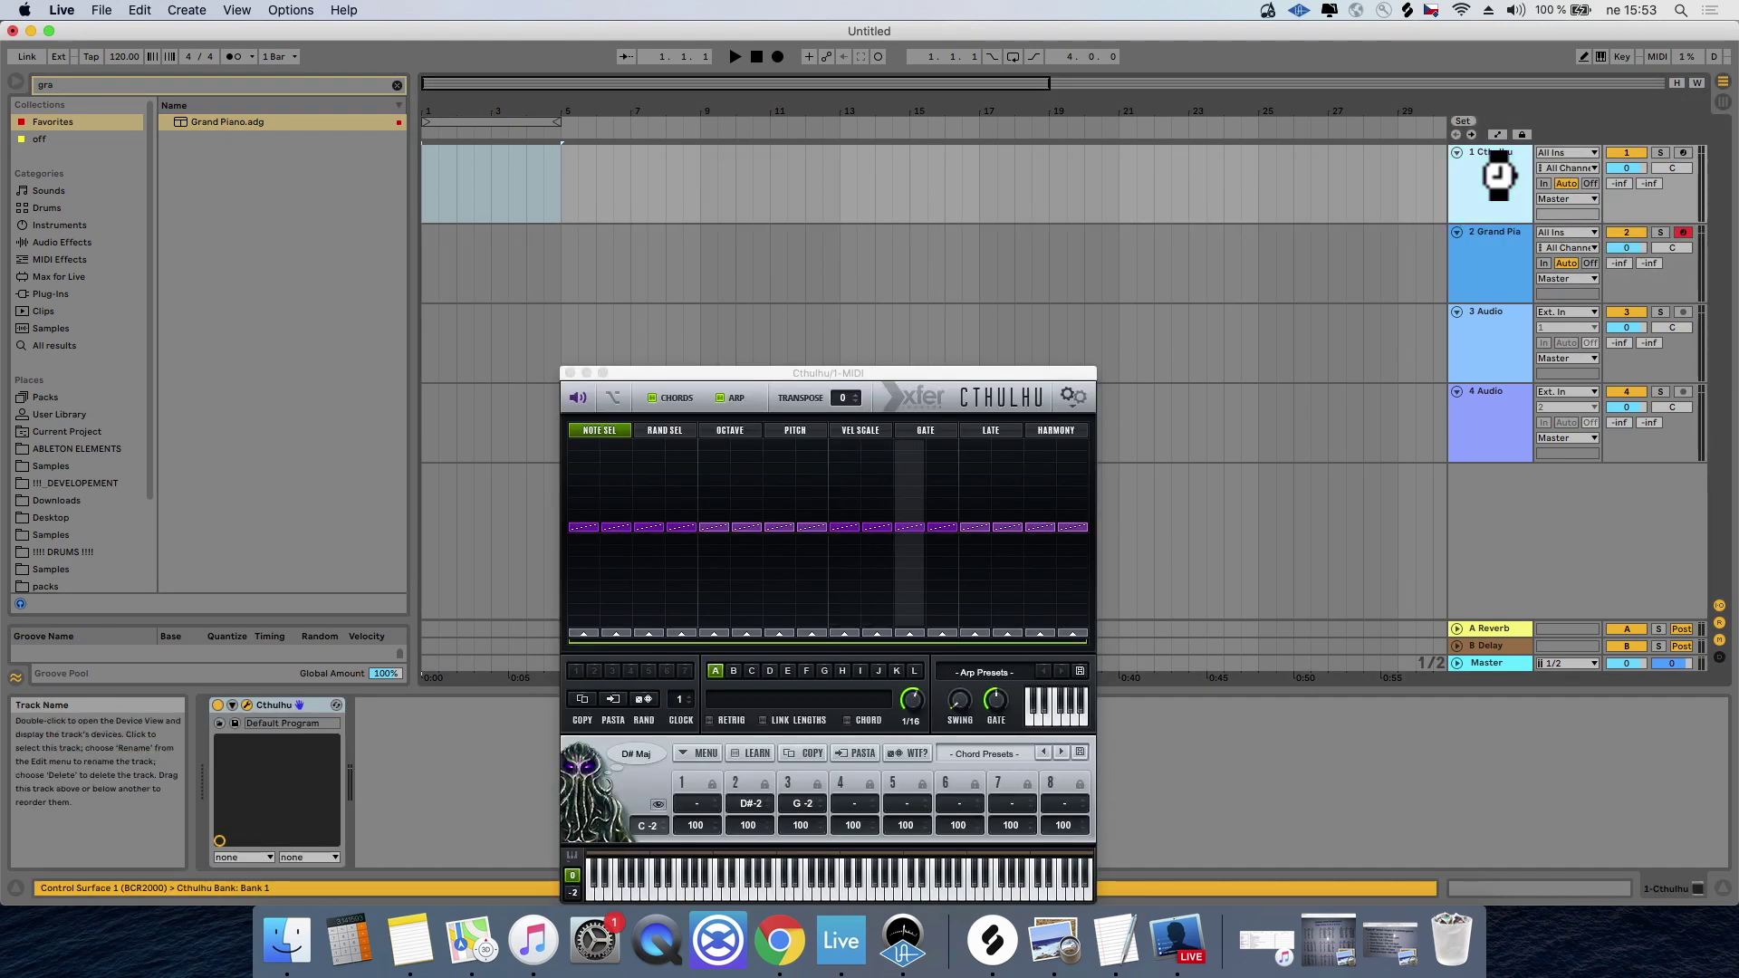
pyautogui.click(1543, 183)
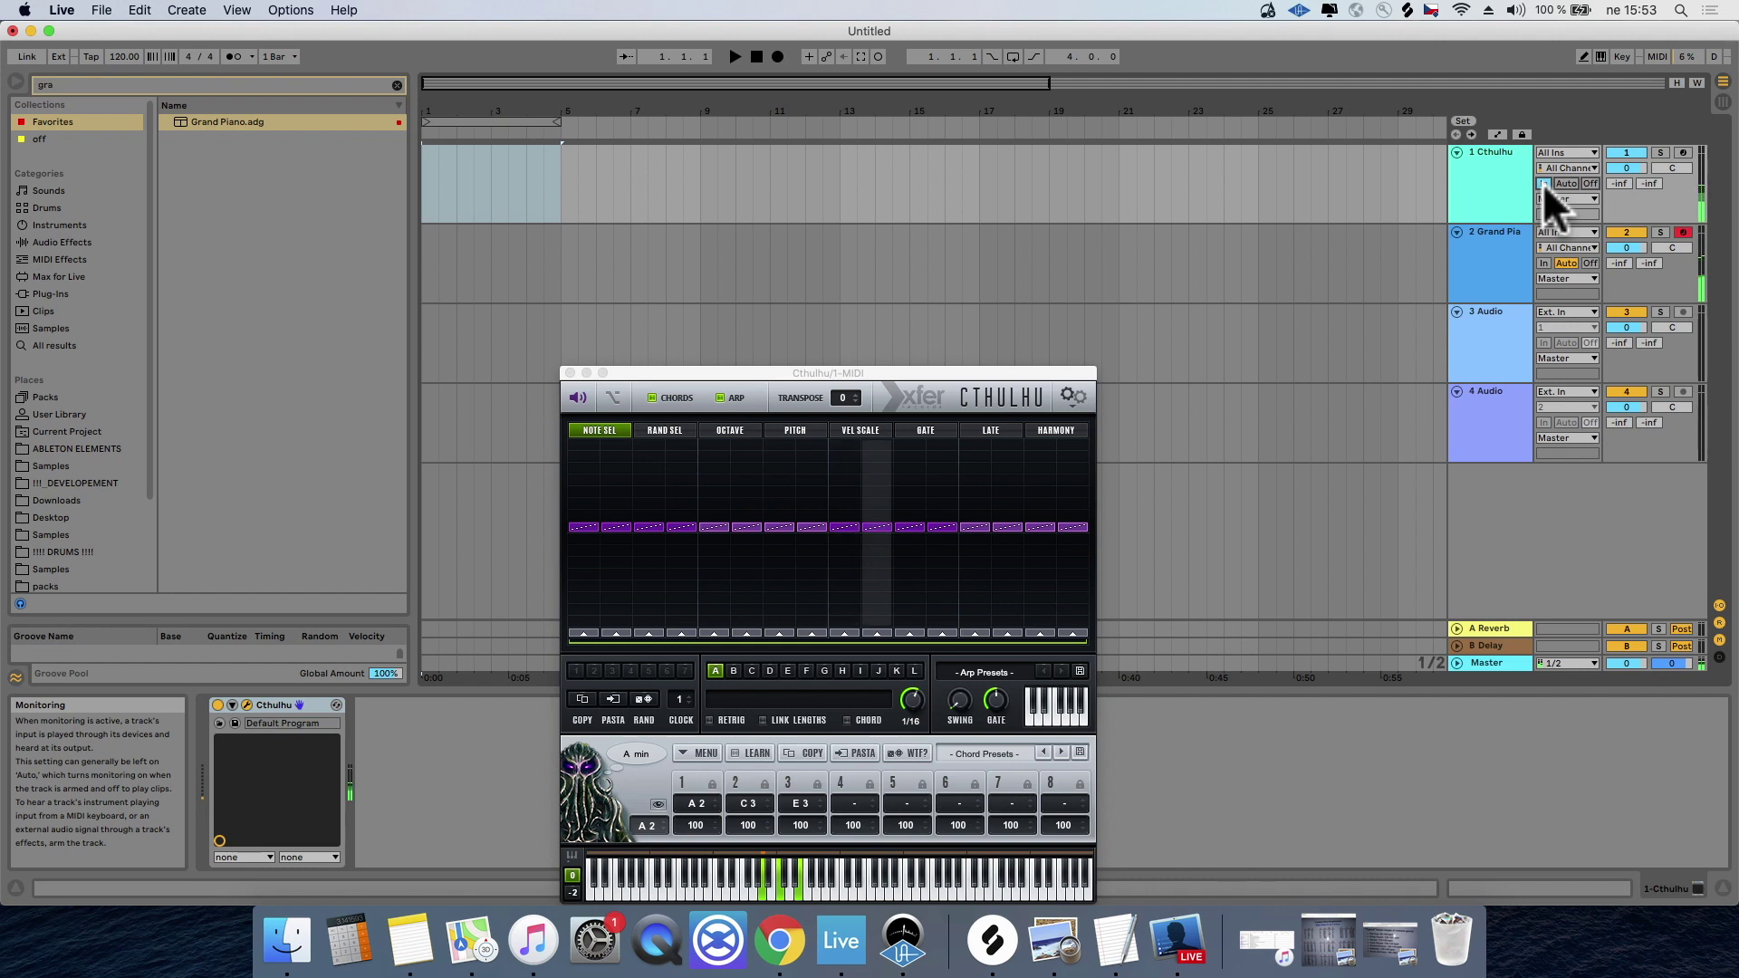
pyautogui.click(577, 396)
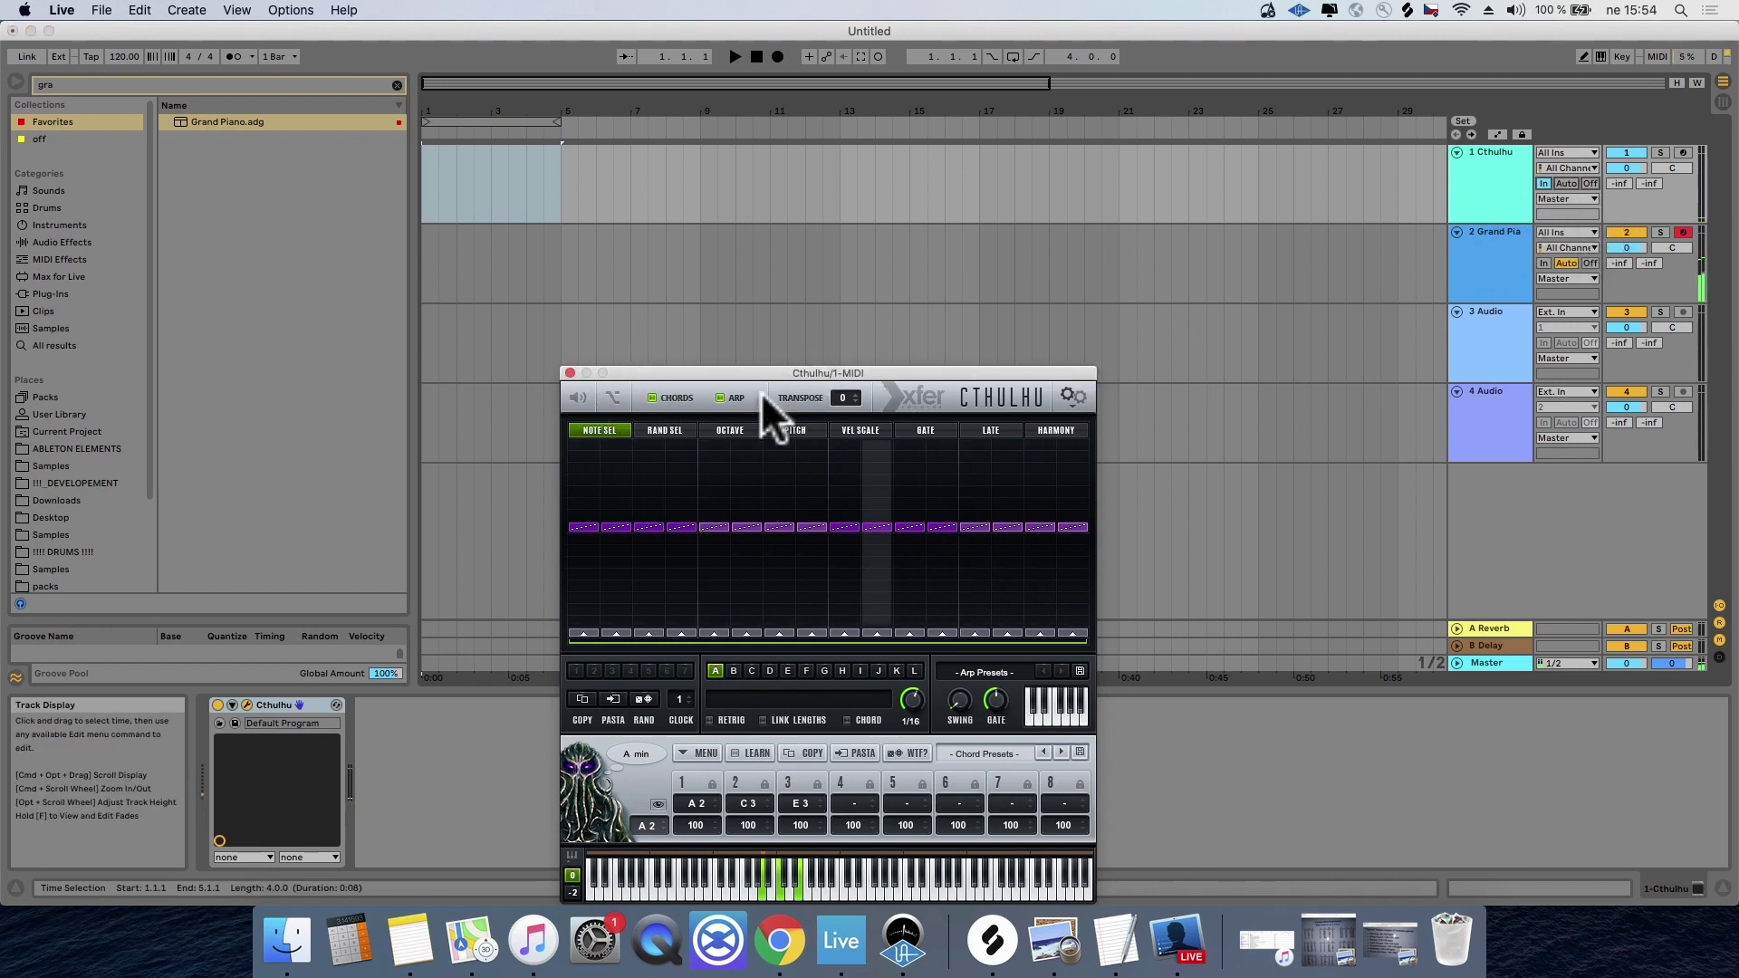
pyautogui.click(730, 397)
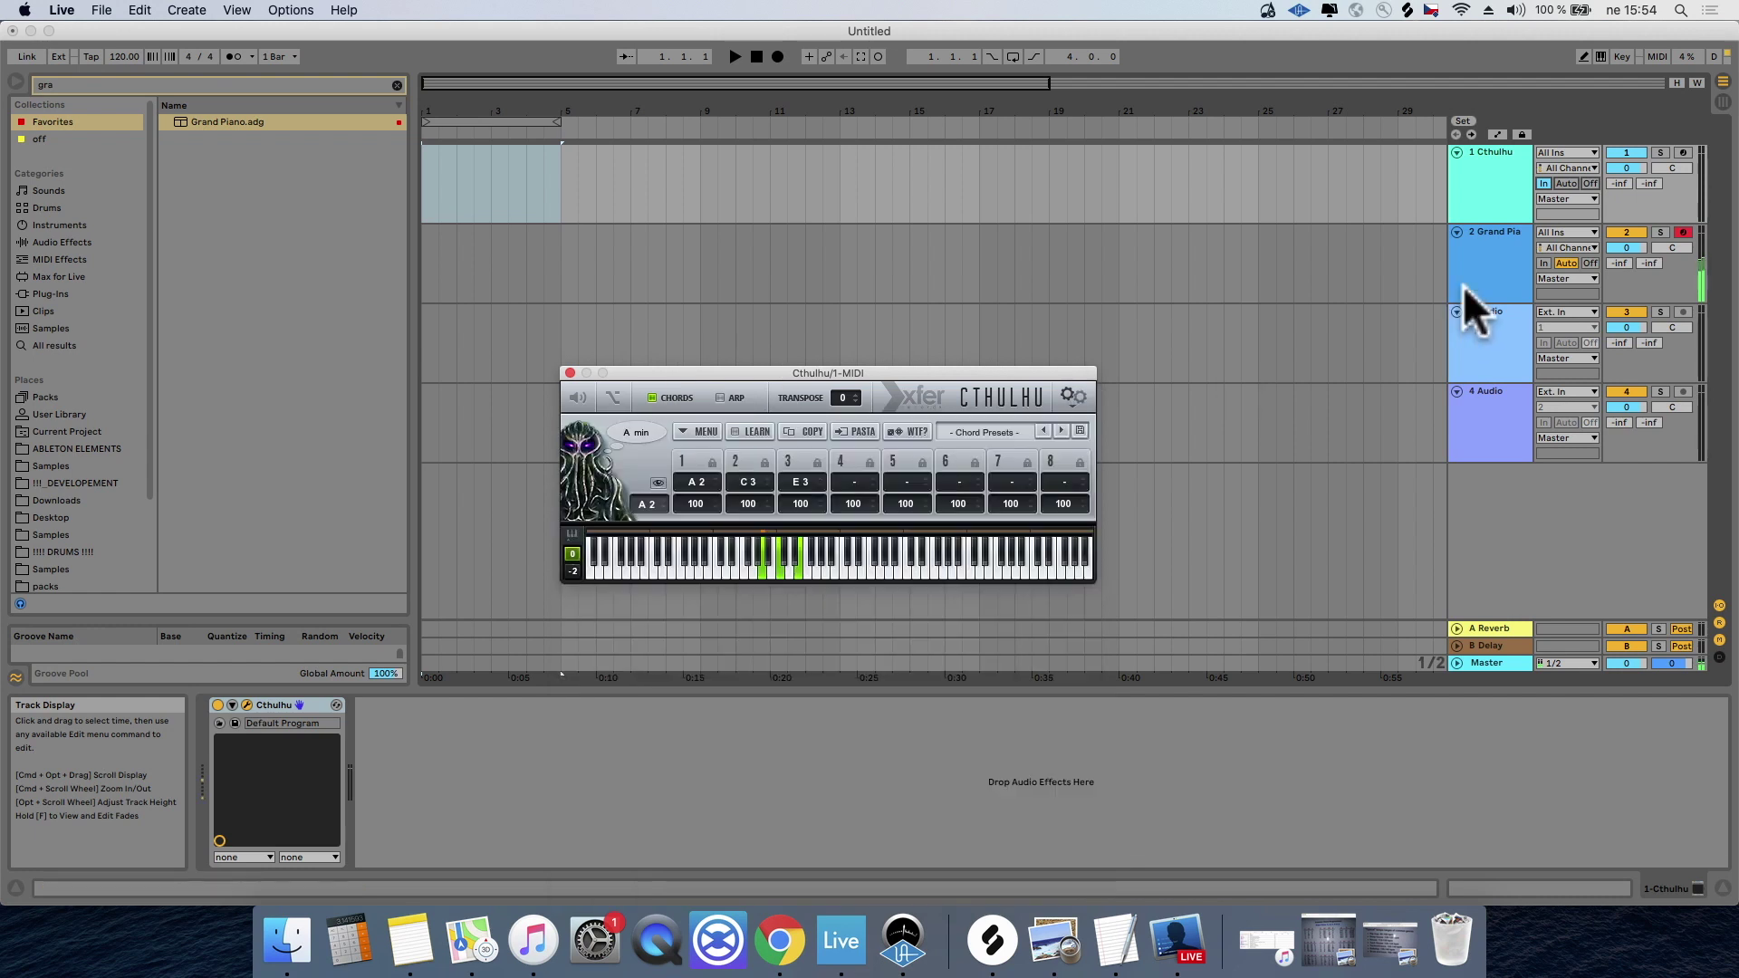
pyautogui.click(1507, 264)
pyautogui.click(1488, 165)
pyautogui.click(1488, 236)
pyautogui.click(1501, 212)
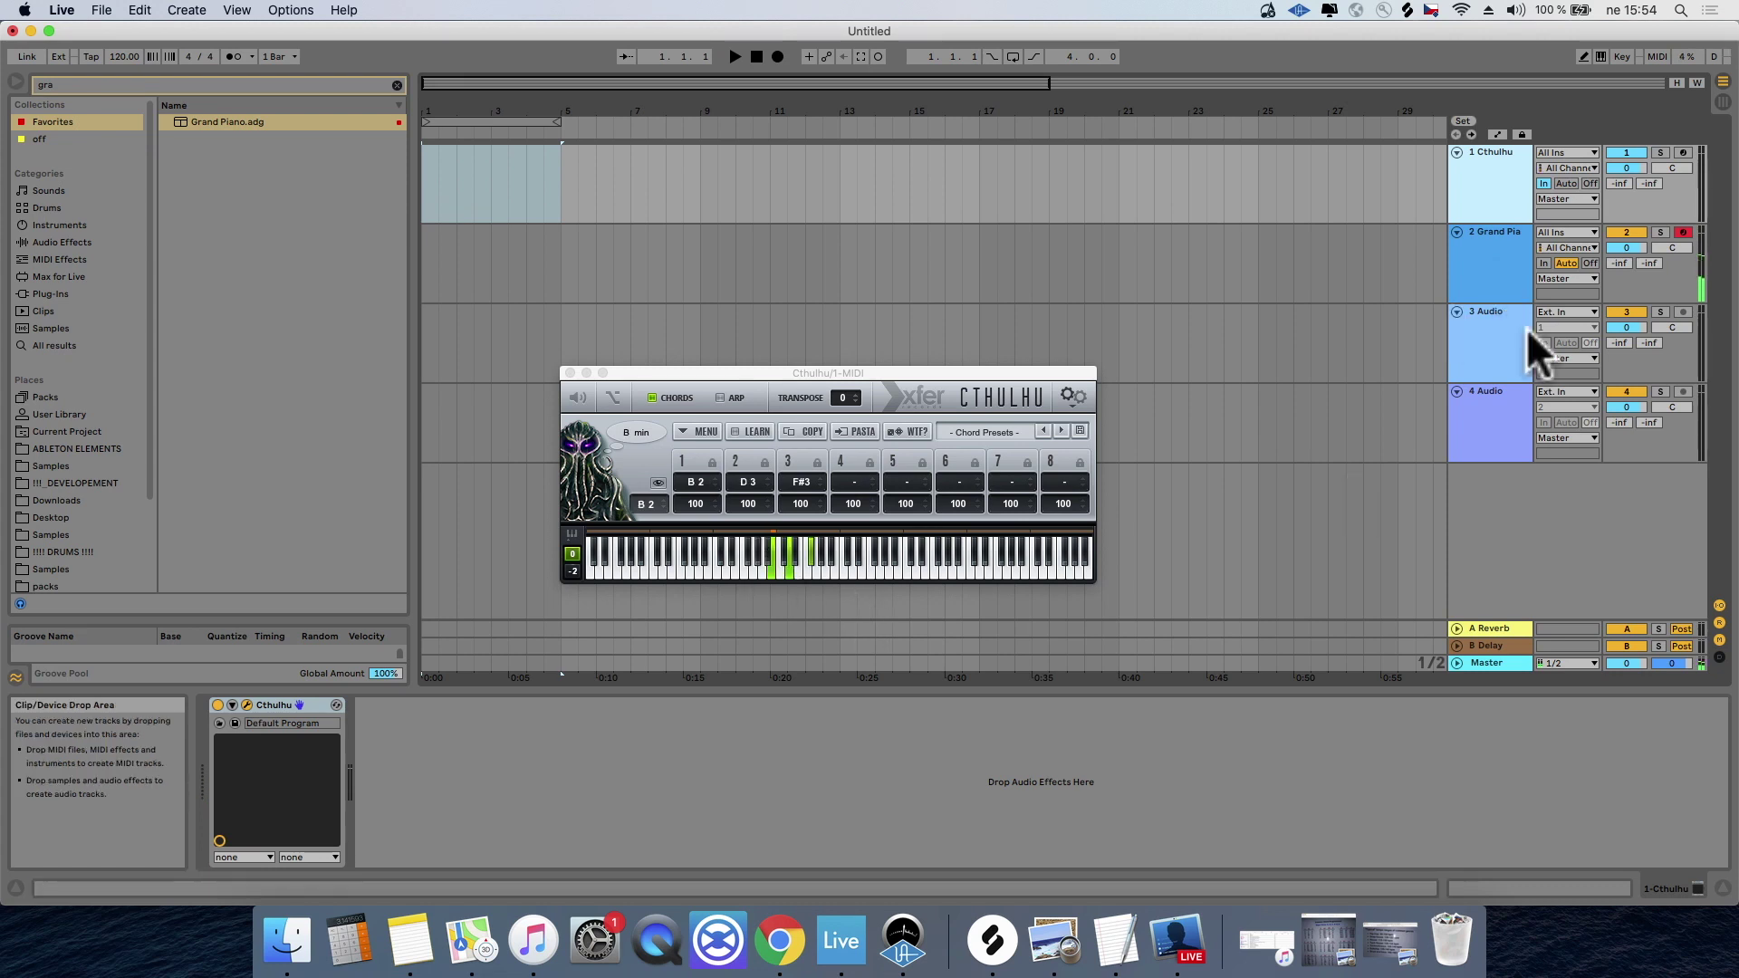
# Step: Set the Grand Piano track's MIDI input to the 1-Cthulhu track and its input channel to Cthulhu
pyautogui.click(1513, 237)
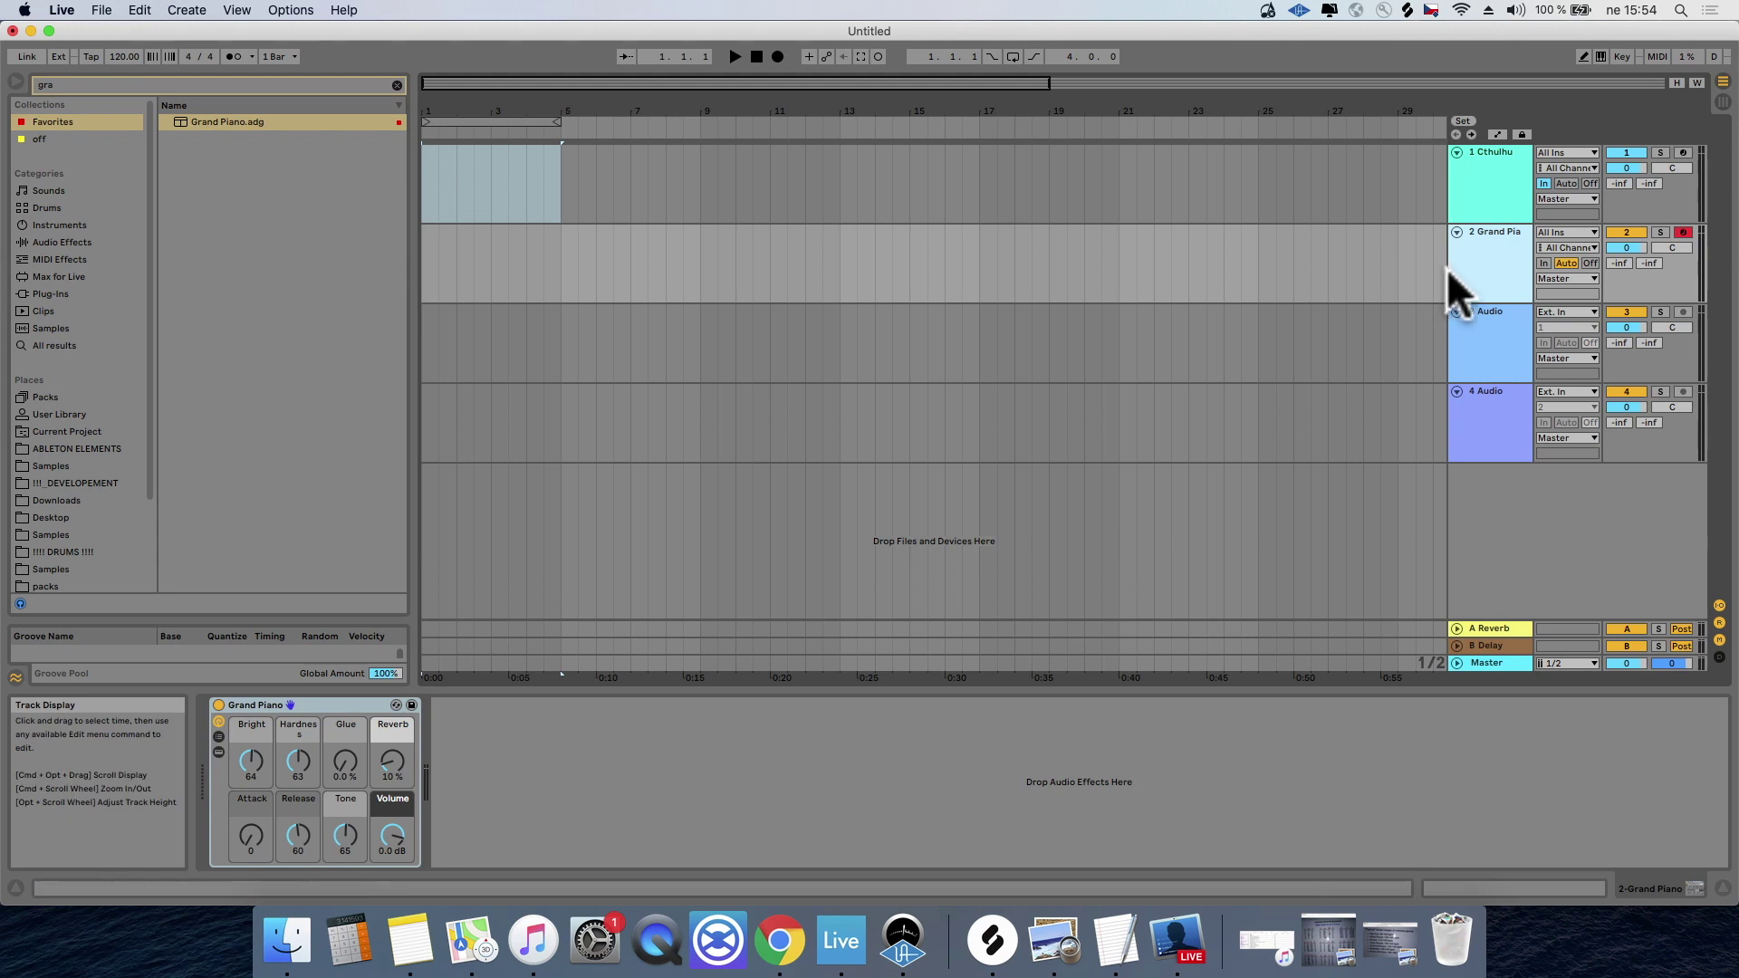
pyautogui.click(1582, 232)
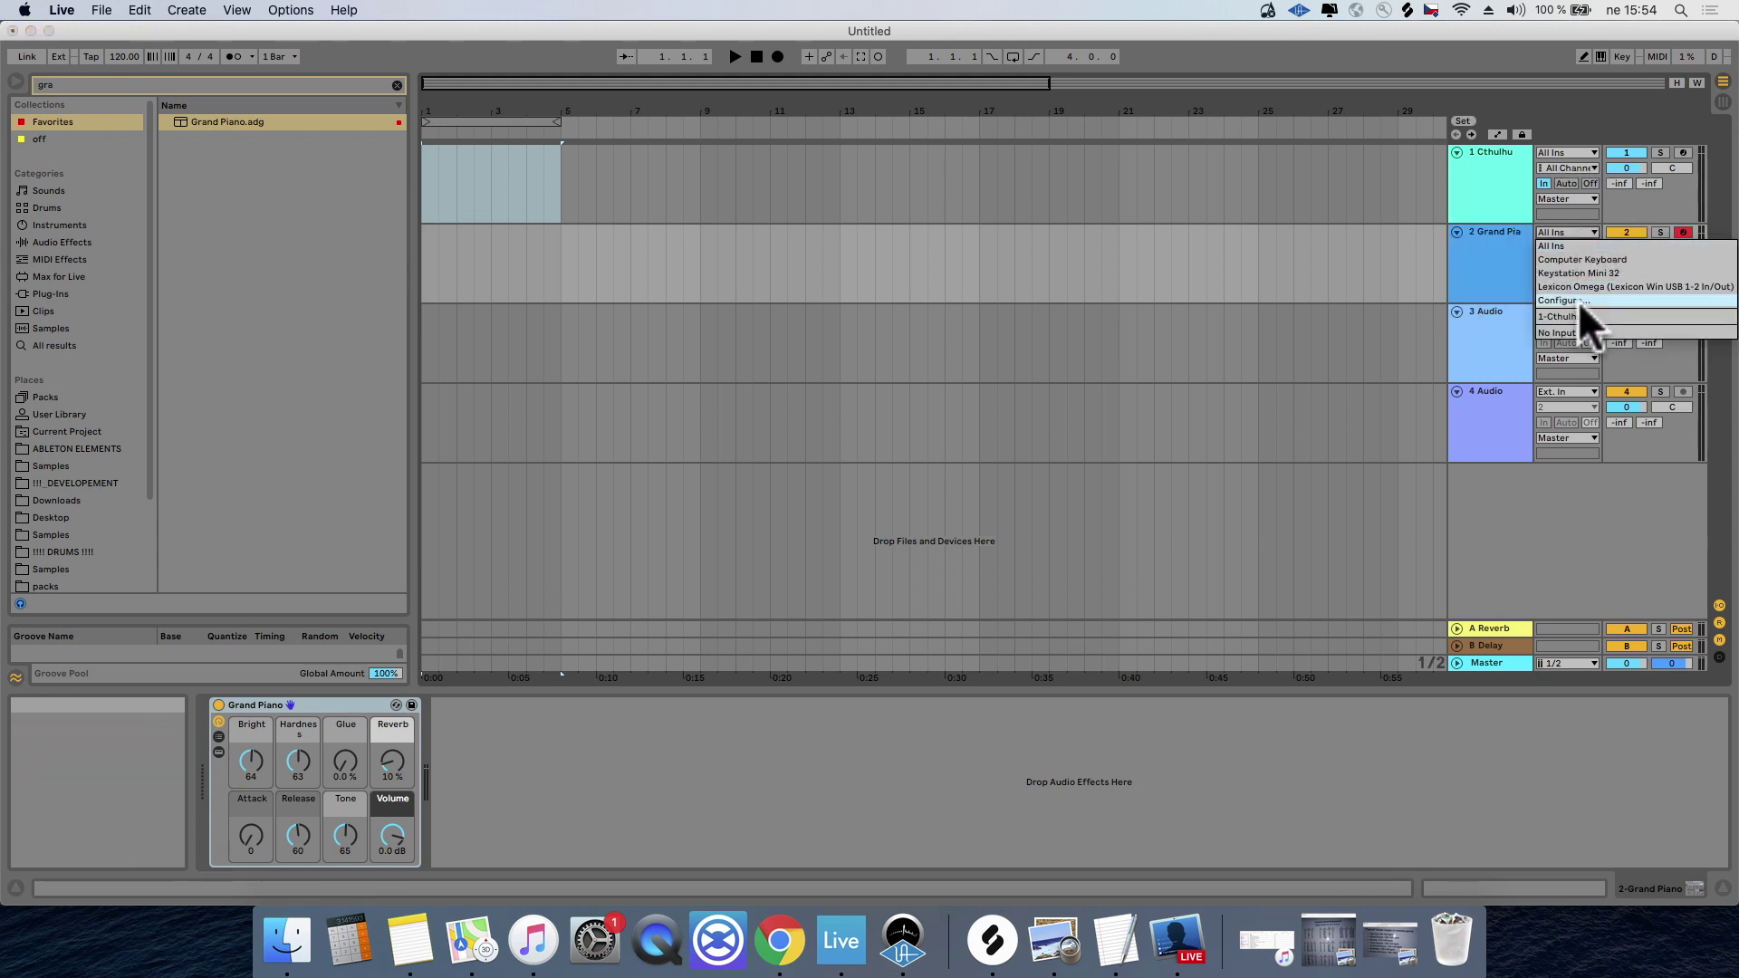
pyautogui.click(1574, 315)
pyautogui.click(1563, 247)
pyautogui.click(1558, 290)
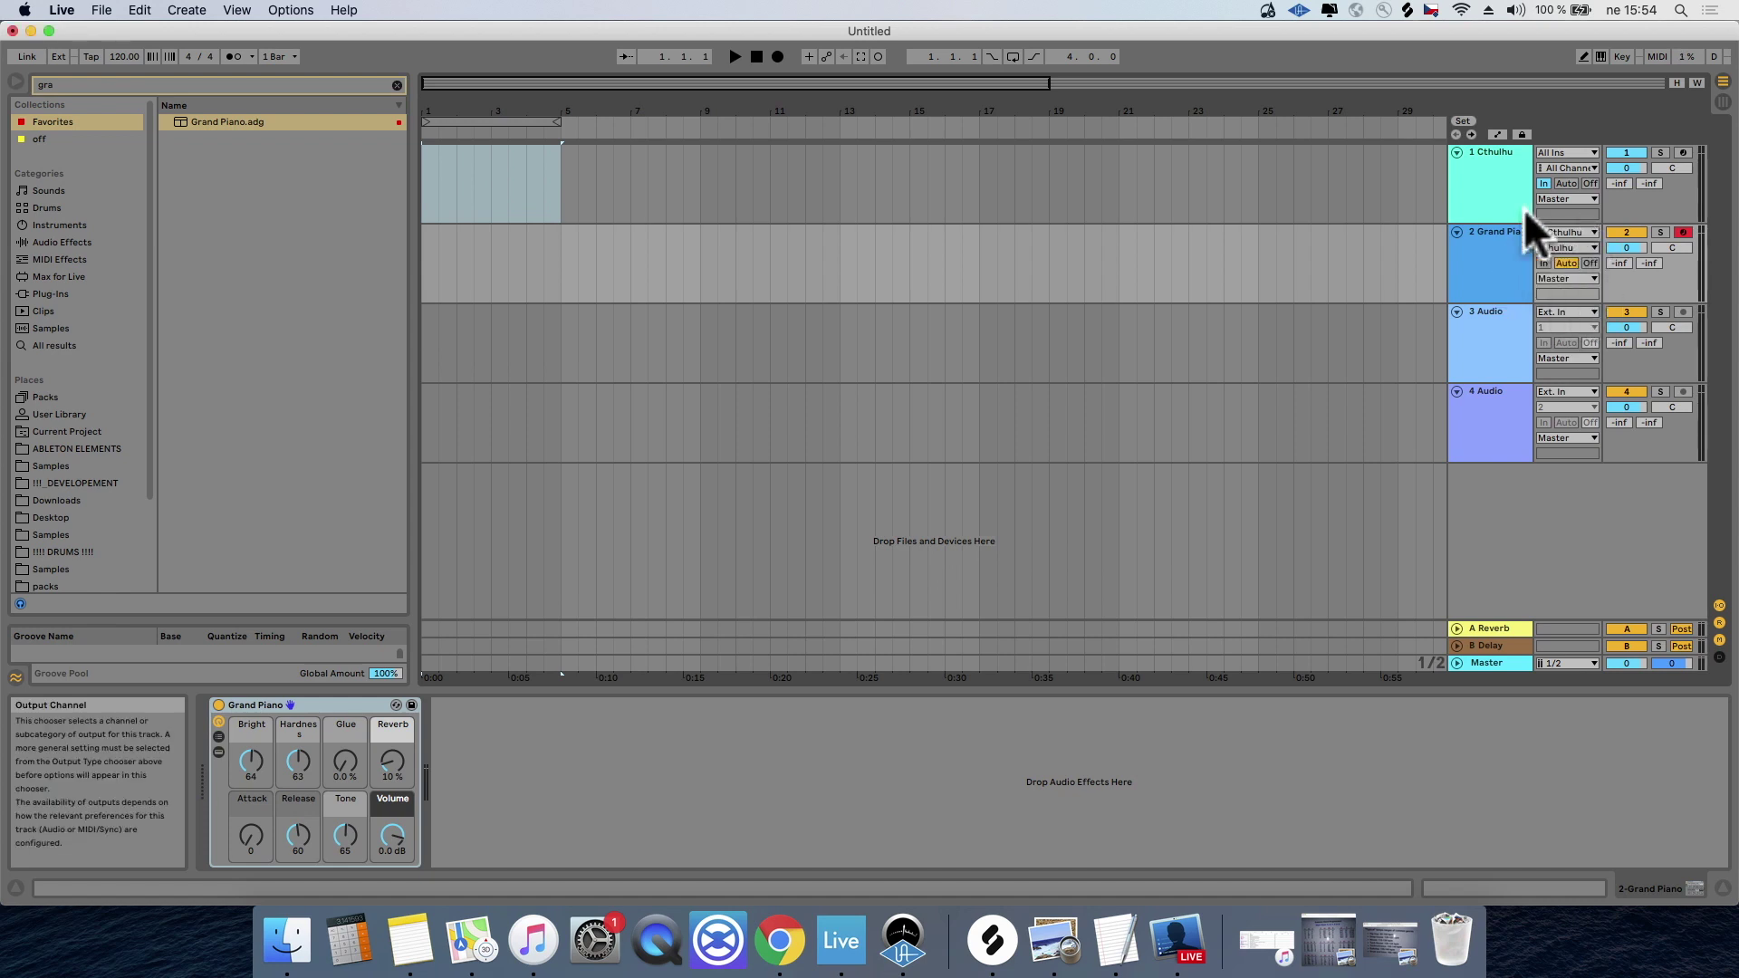
# Step: Bring up the plug-in window of the Cthulhu track and extend the arrangement loop to eight bars
pyautogui.click(1488, 186)
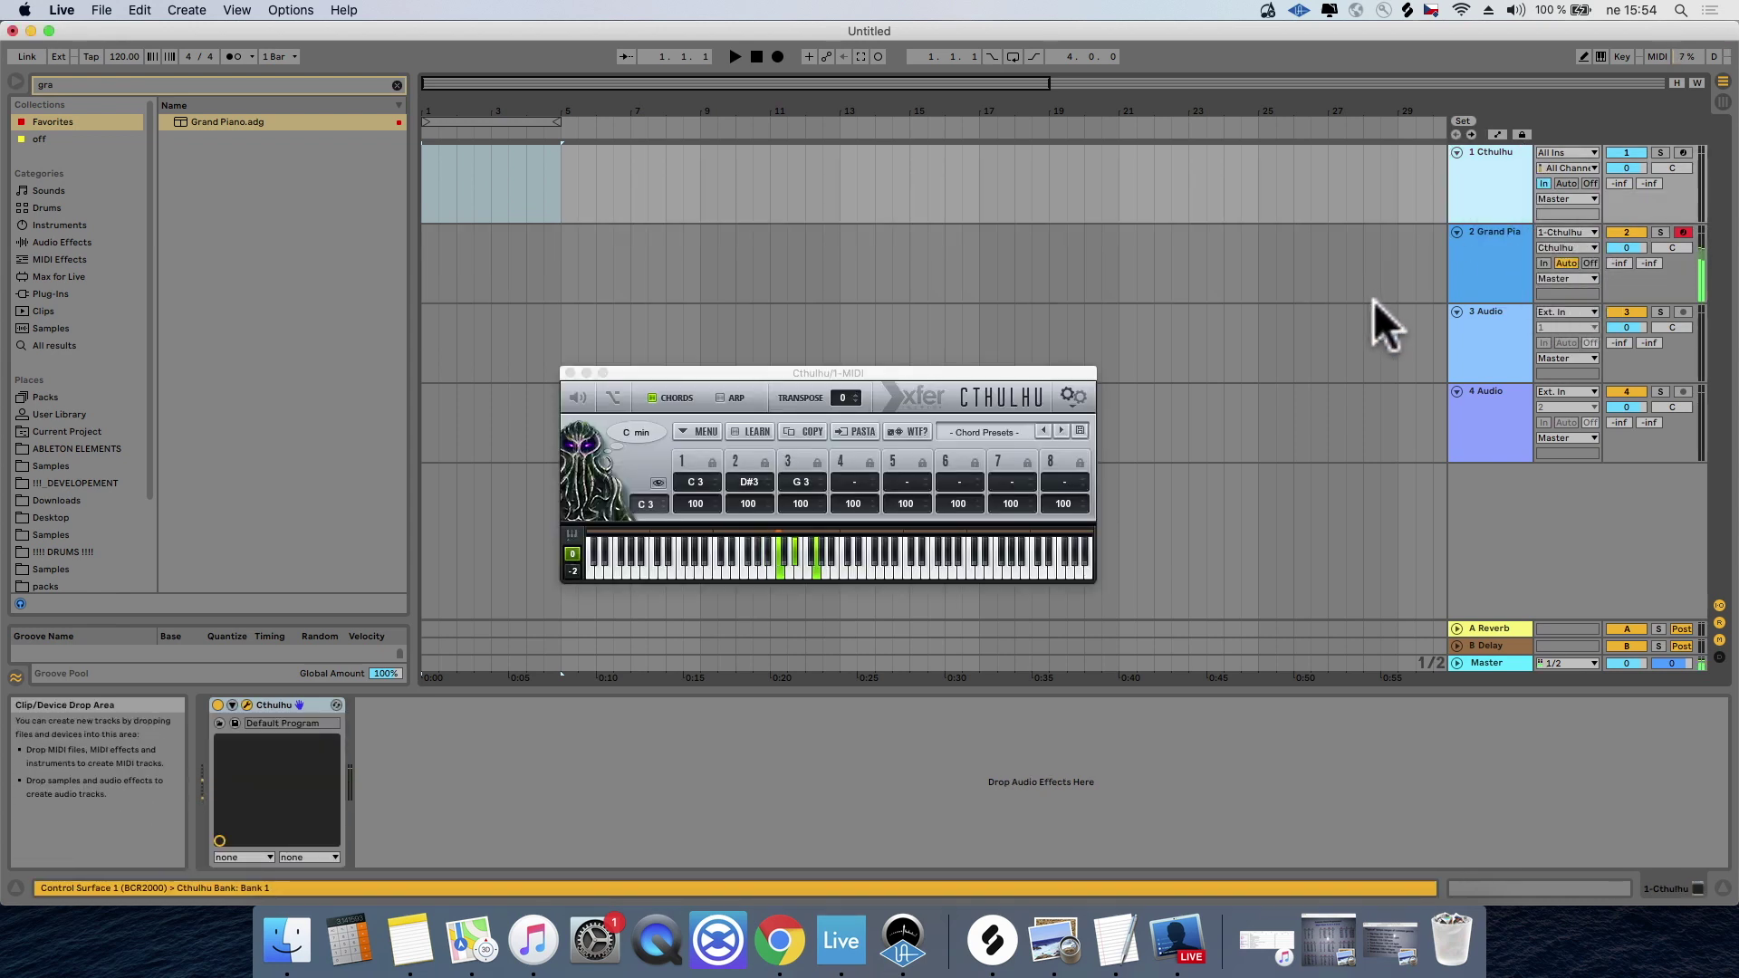
pyautogui.click(503, 116)
pyautogui.moveTo(501, 107); pyautogui.dragTo(962, 118)
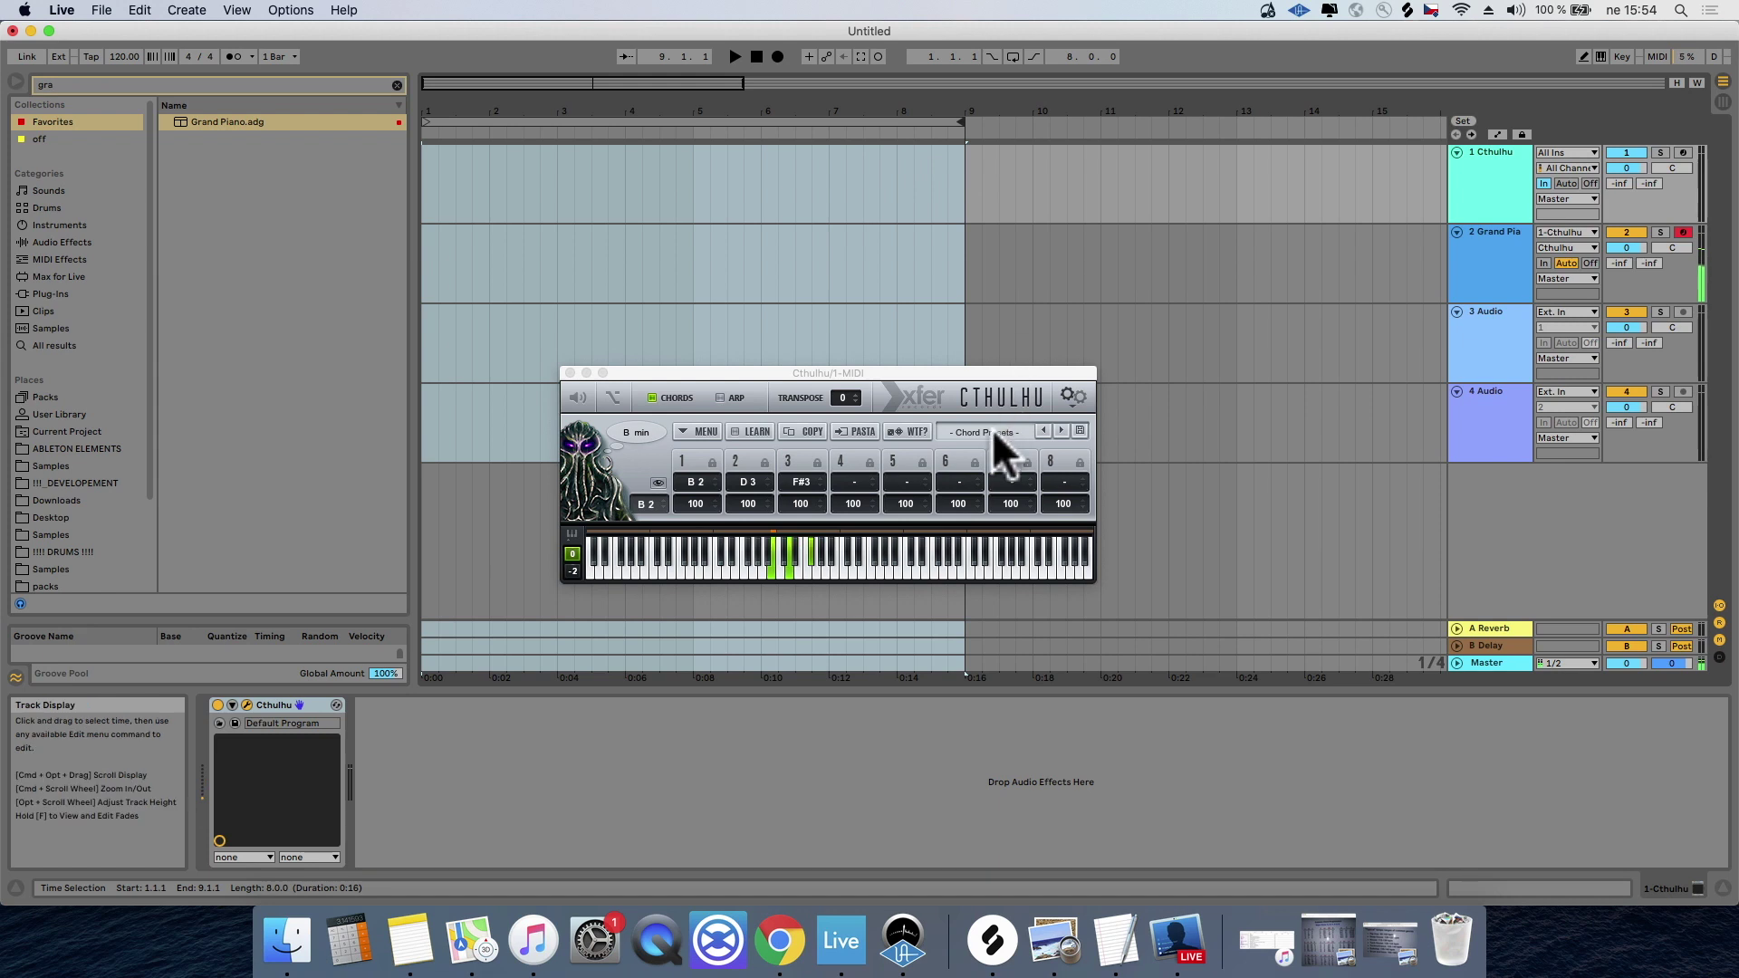
# Step: Add the notes A3 and B4 to Cthulhu's B minor chord
pyautogui.click(823, 569)
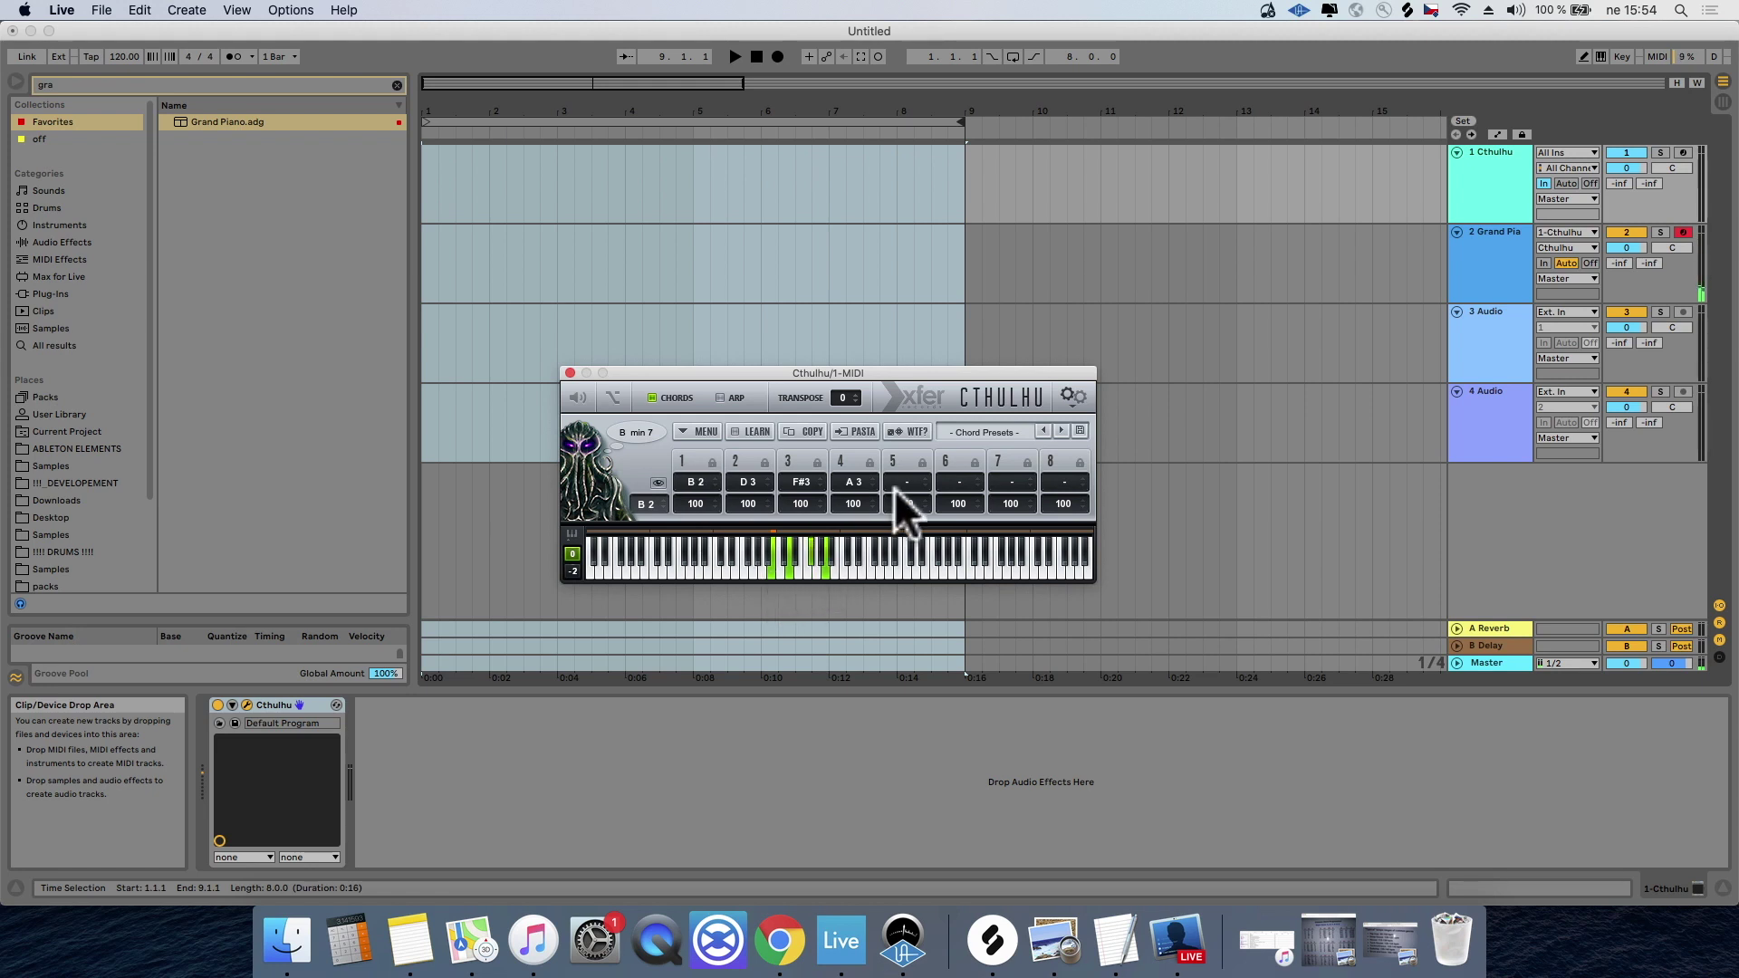
pyautogui.click(900, 568)
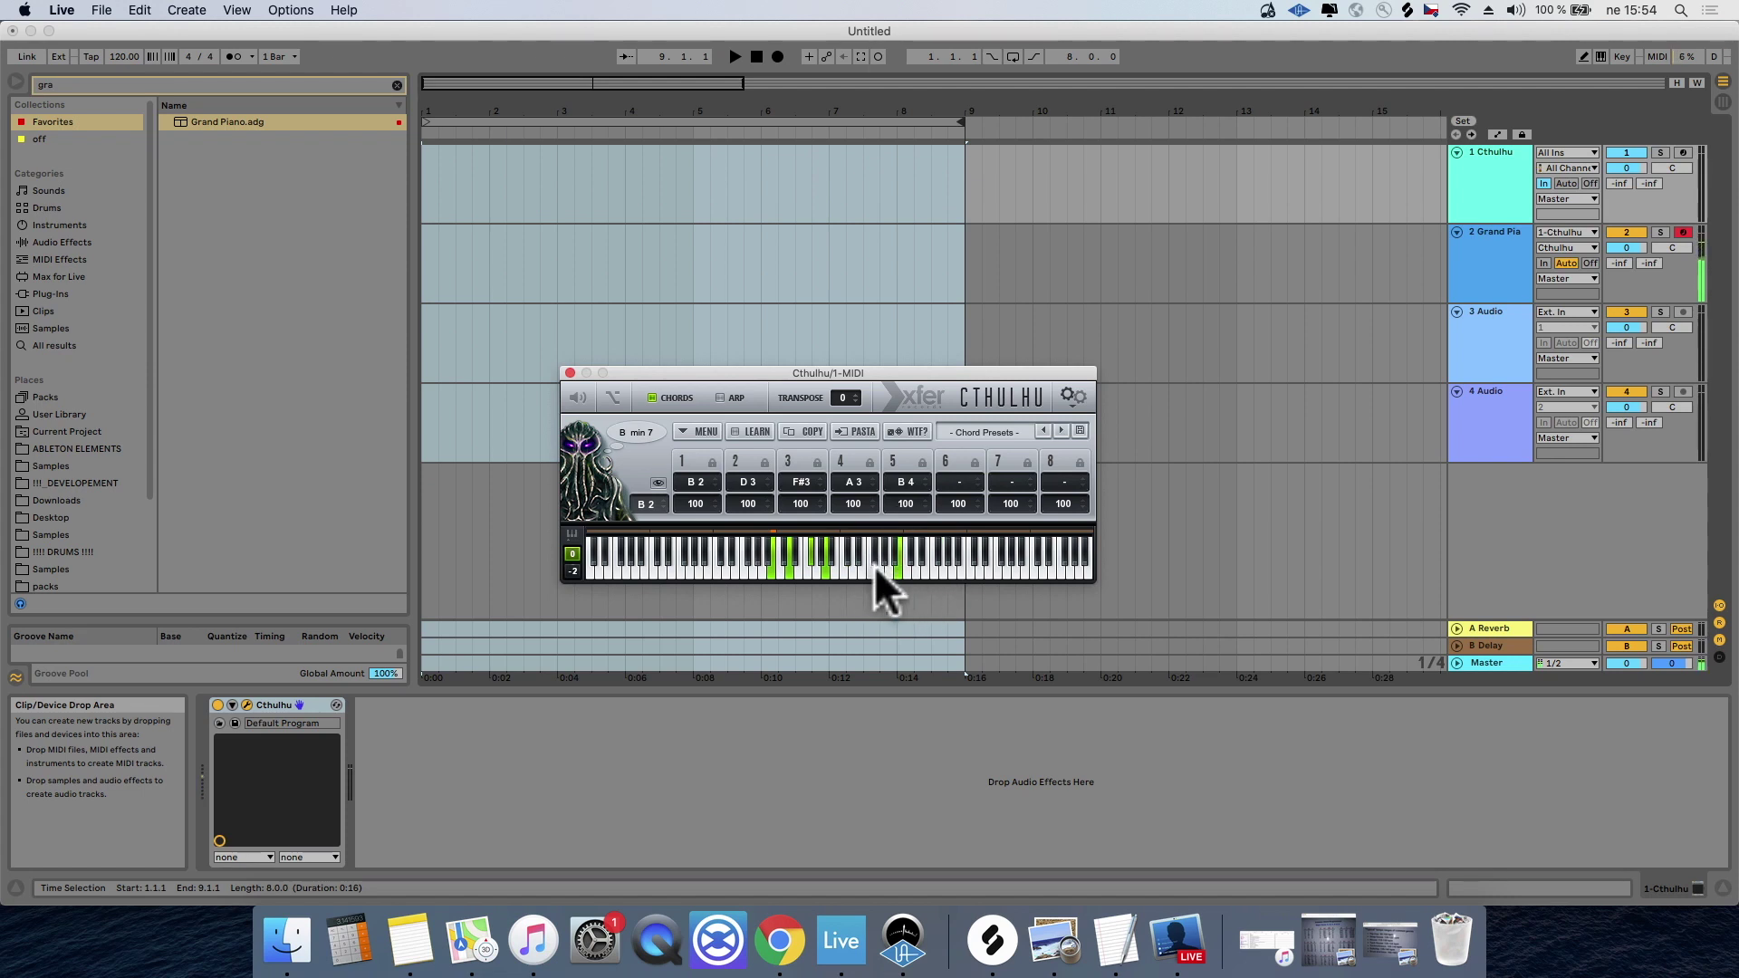
pyautogui.click(875, 566)
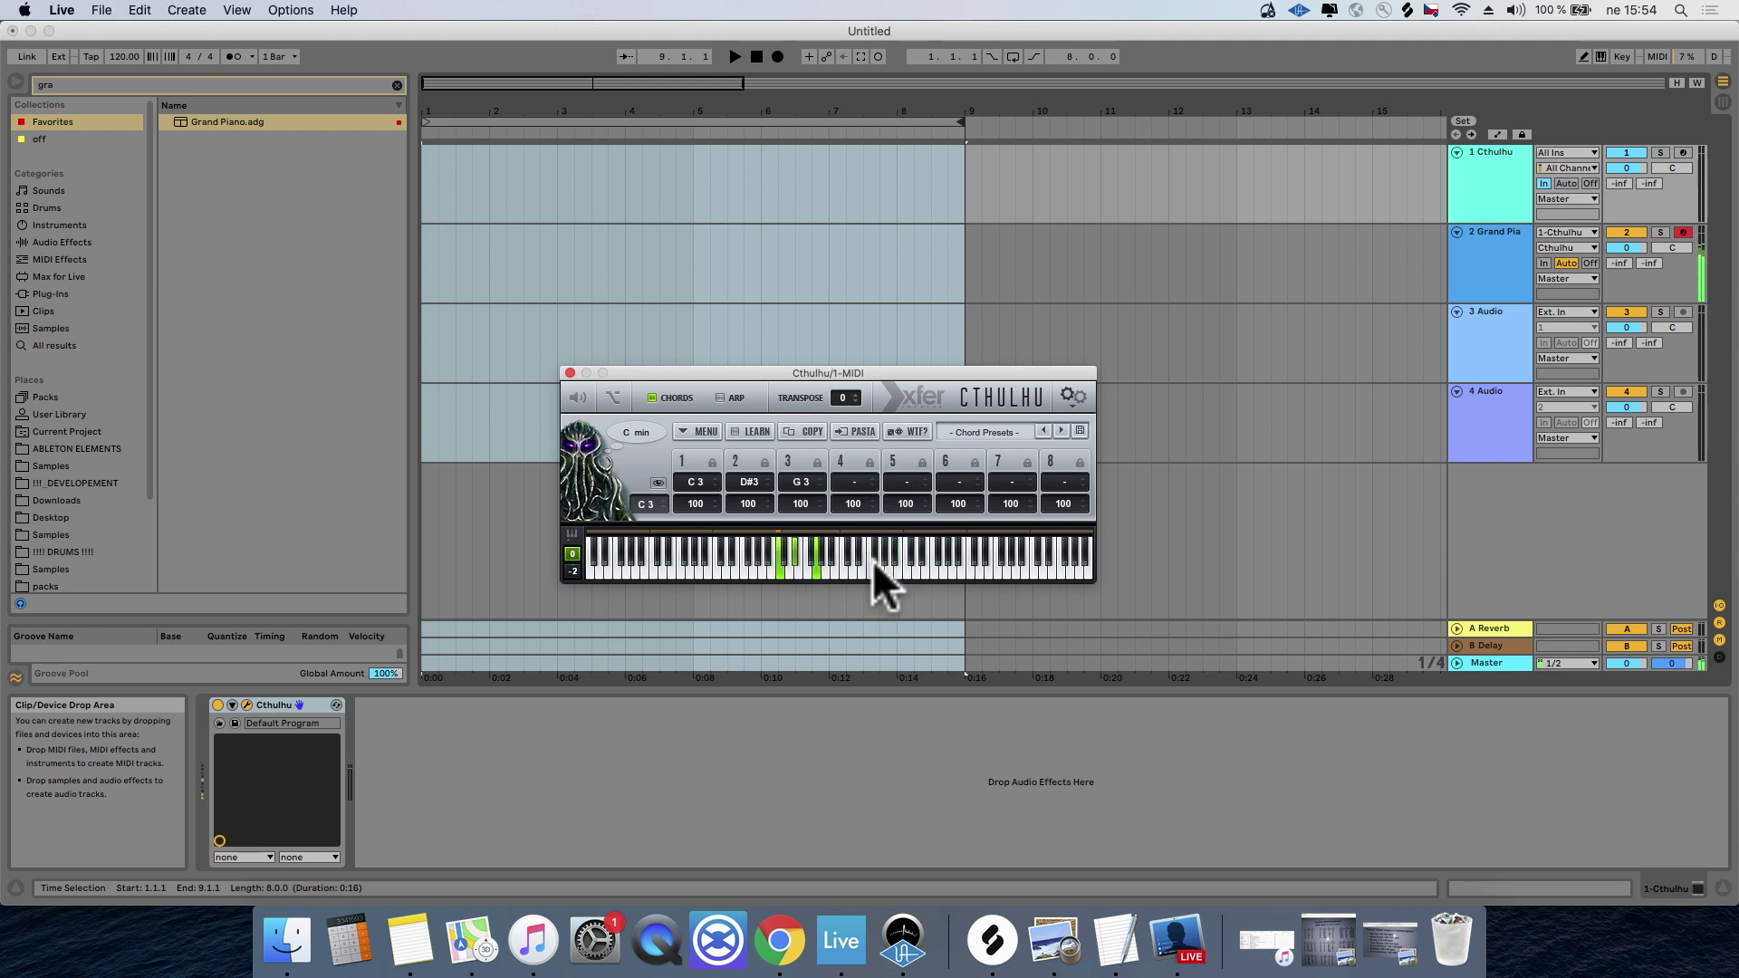
# Step: Load the chord preset 29. EDM_Eastside_F#m from Red_Sounds_The_Hot_Chords_Presets and reposition the Cthulhu window
pyautogui.click(1001, 440)
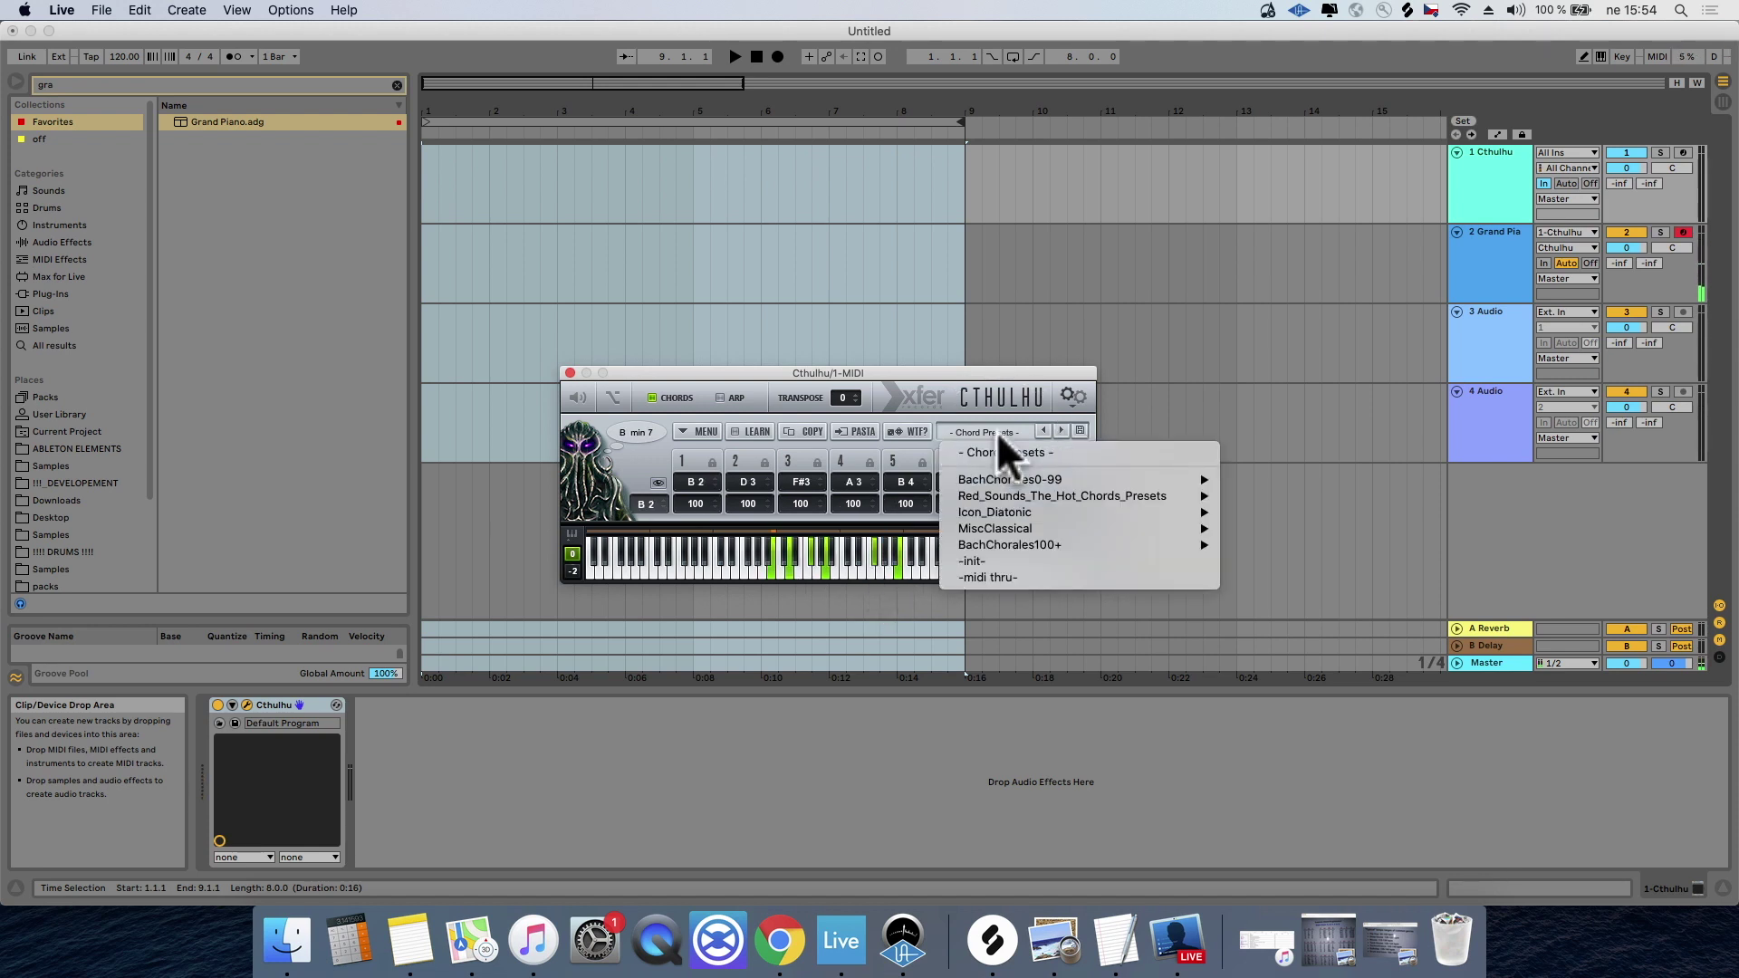
pyautogui.moveTo(1036, 511)
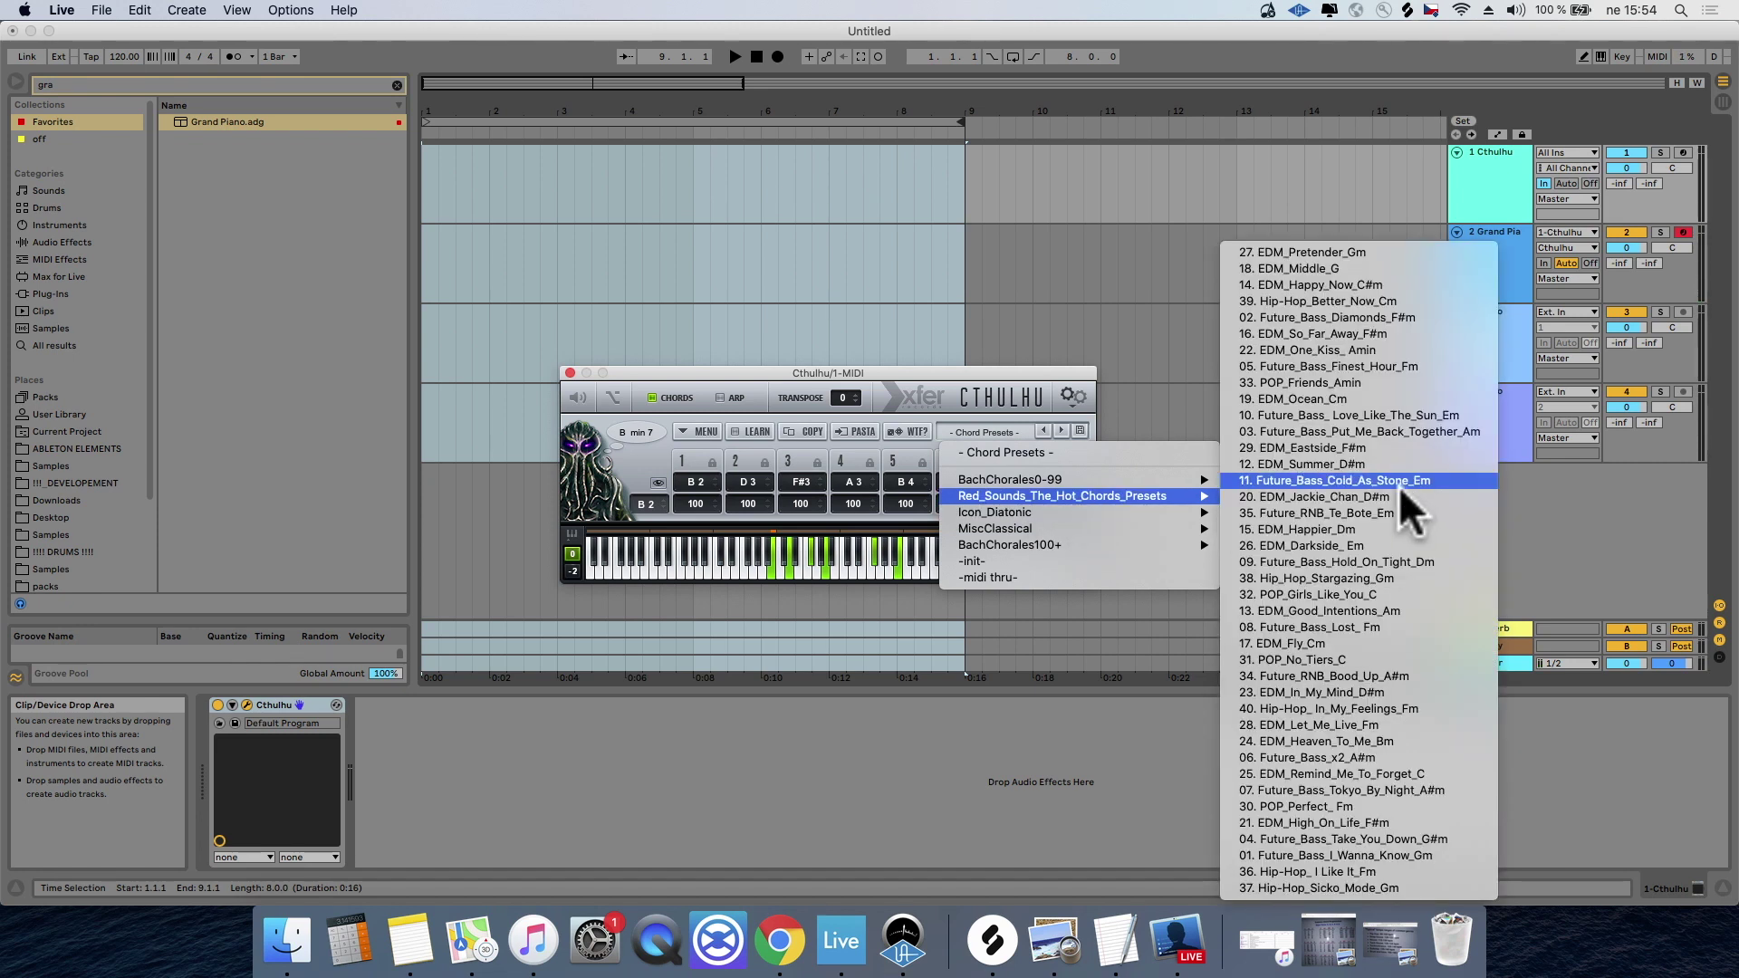
pyautogui.click(1354, 445)
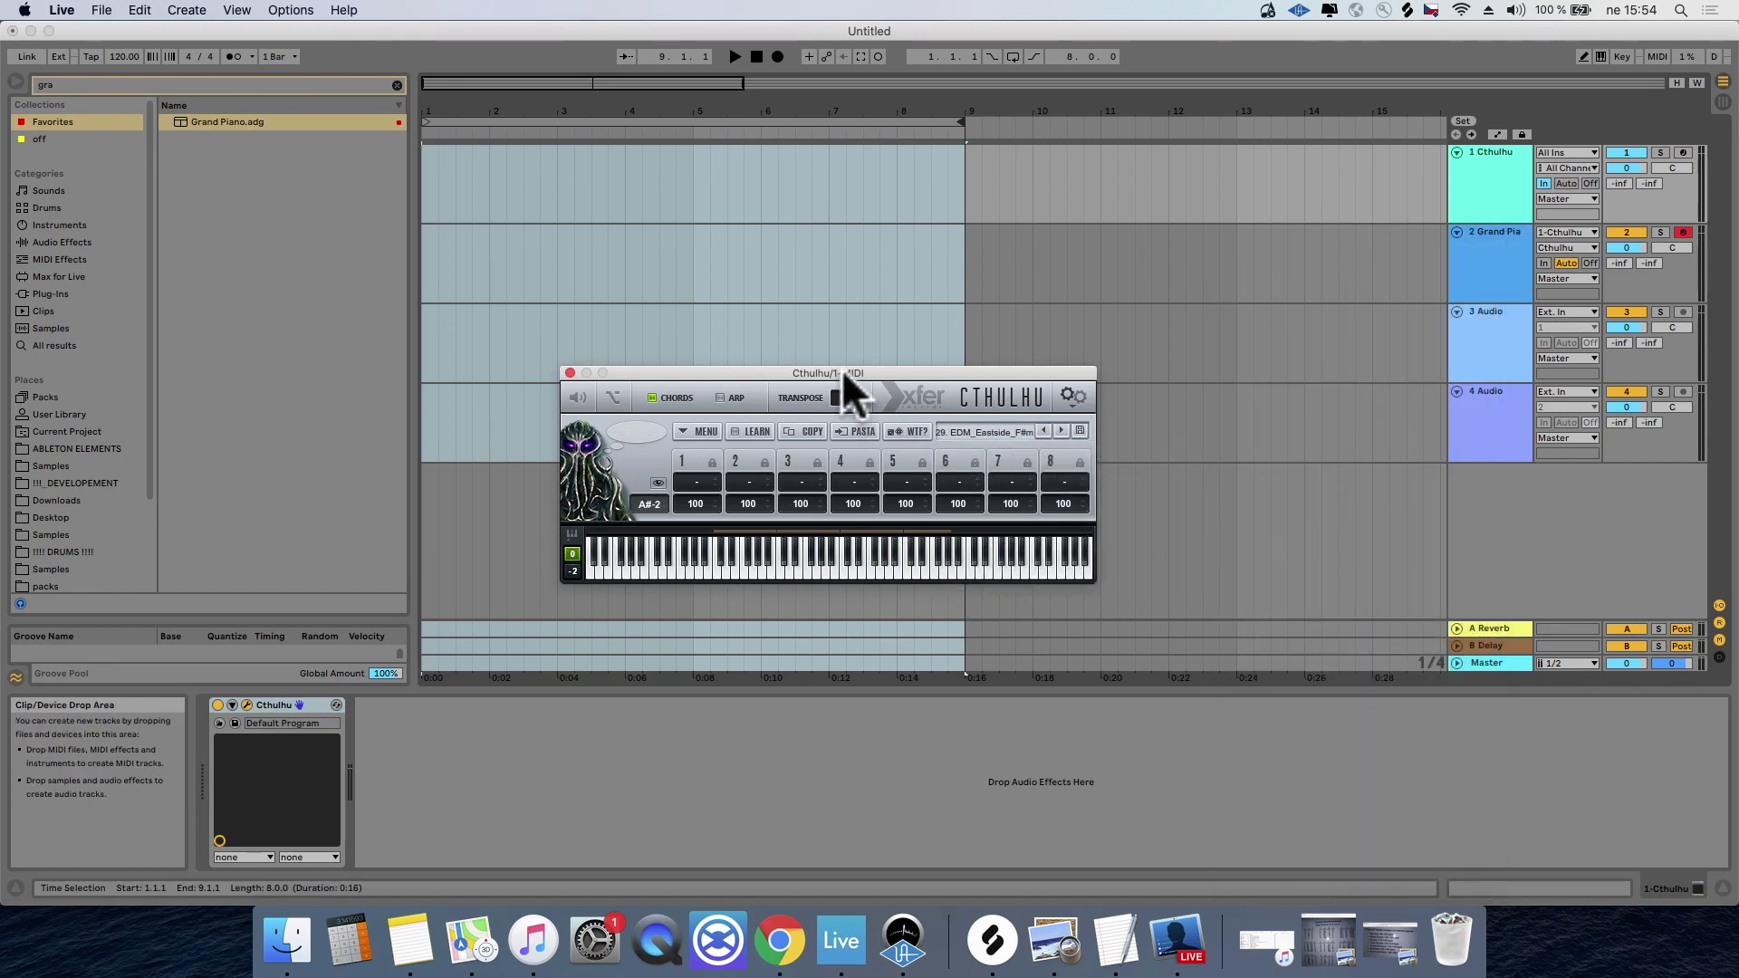
pyautogui.moveTo(842, 369); pyautogui.dragTo(949, 257)
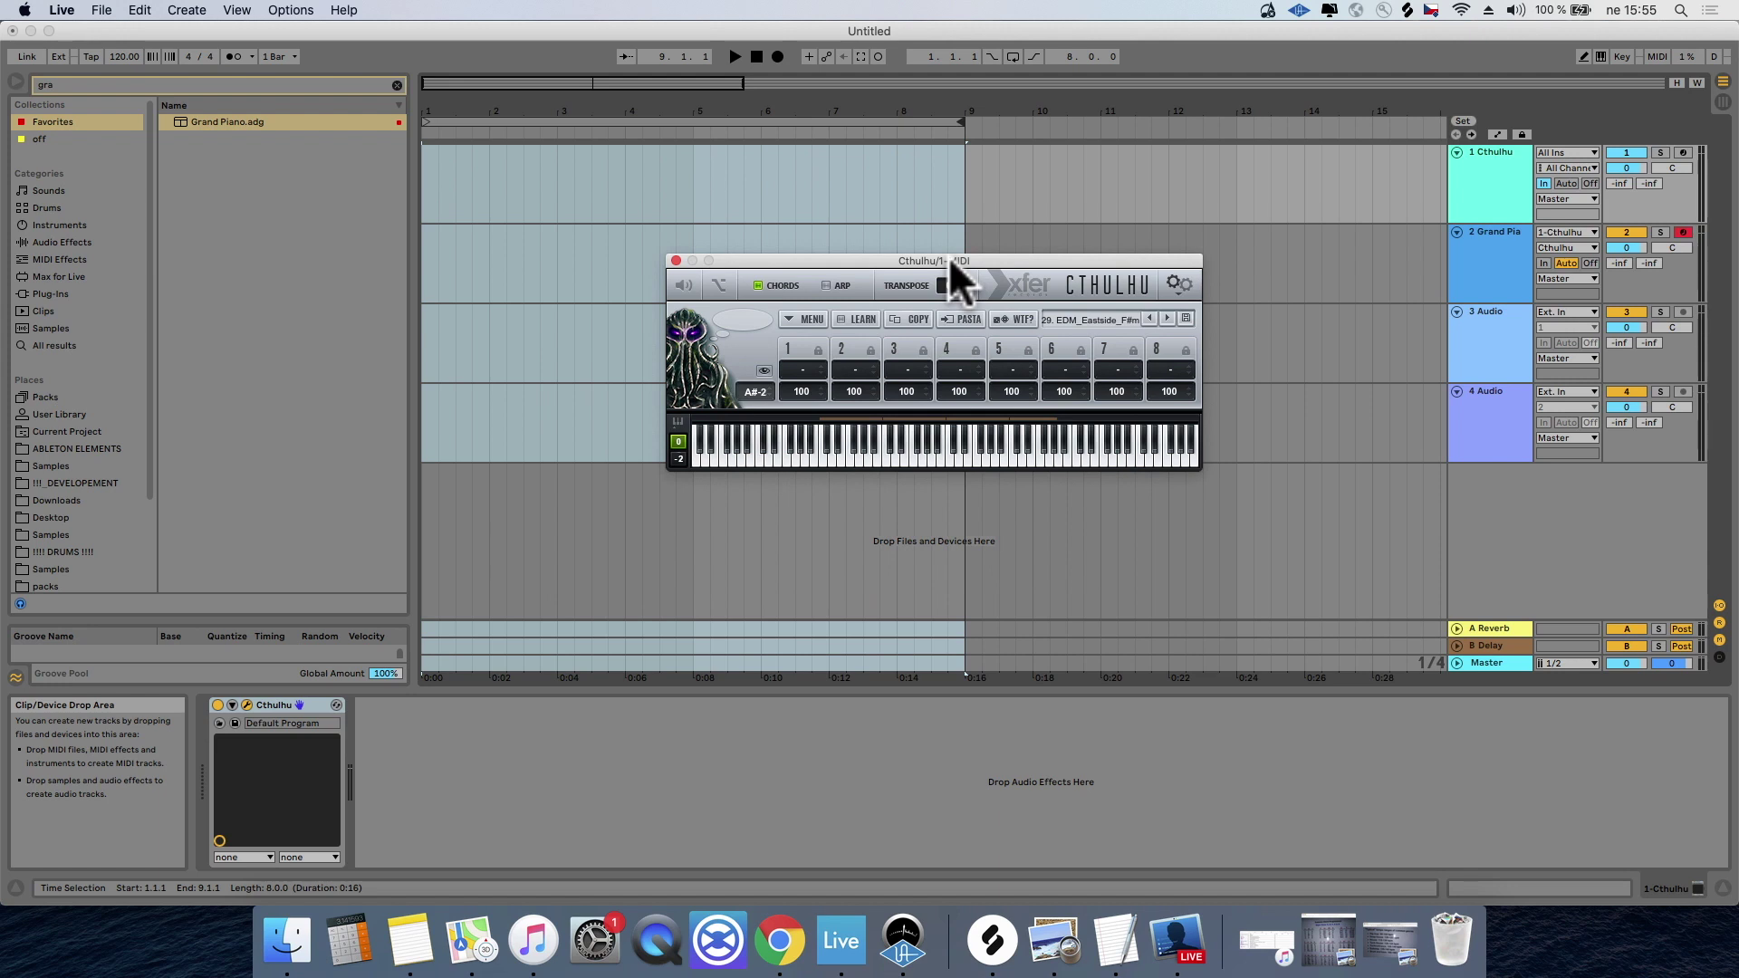
pyautogui.moveTo(949, 258); pyautogui.dragTo(756, 355)
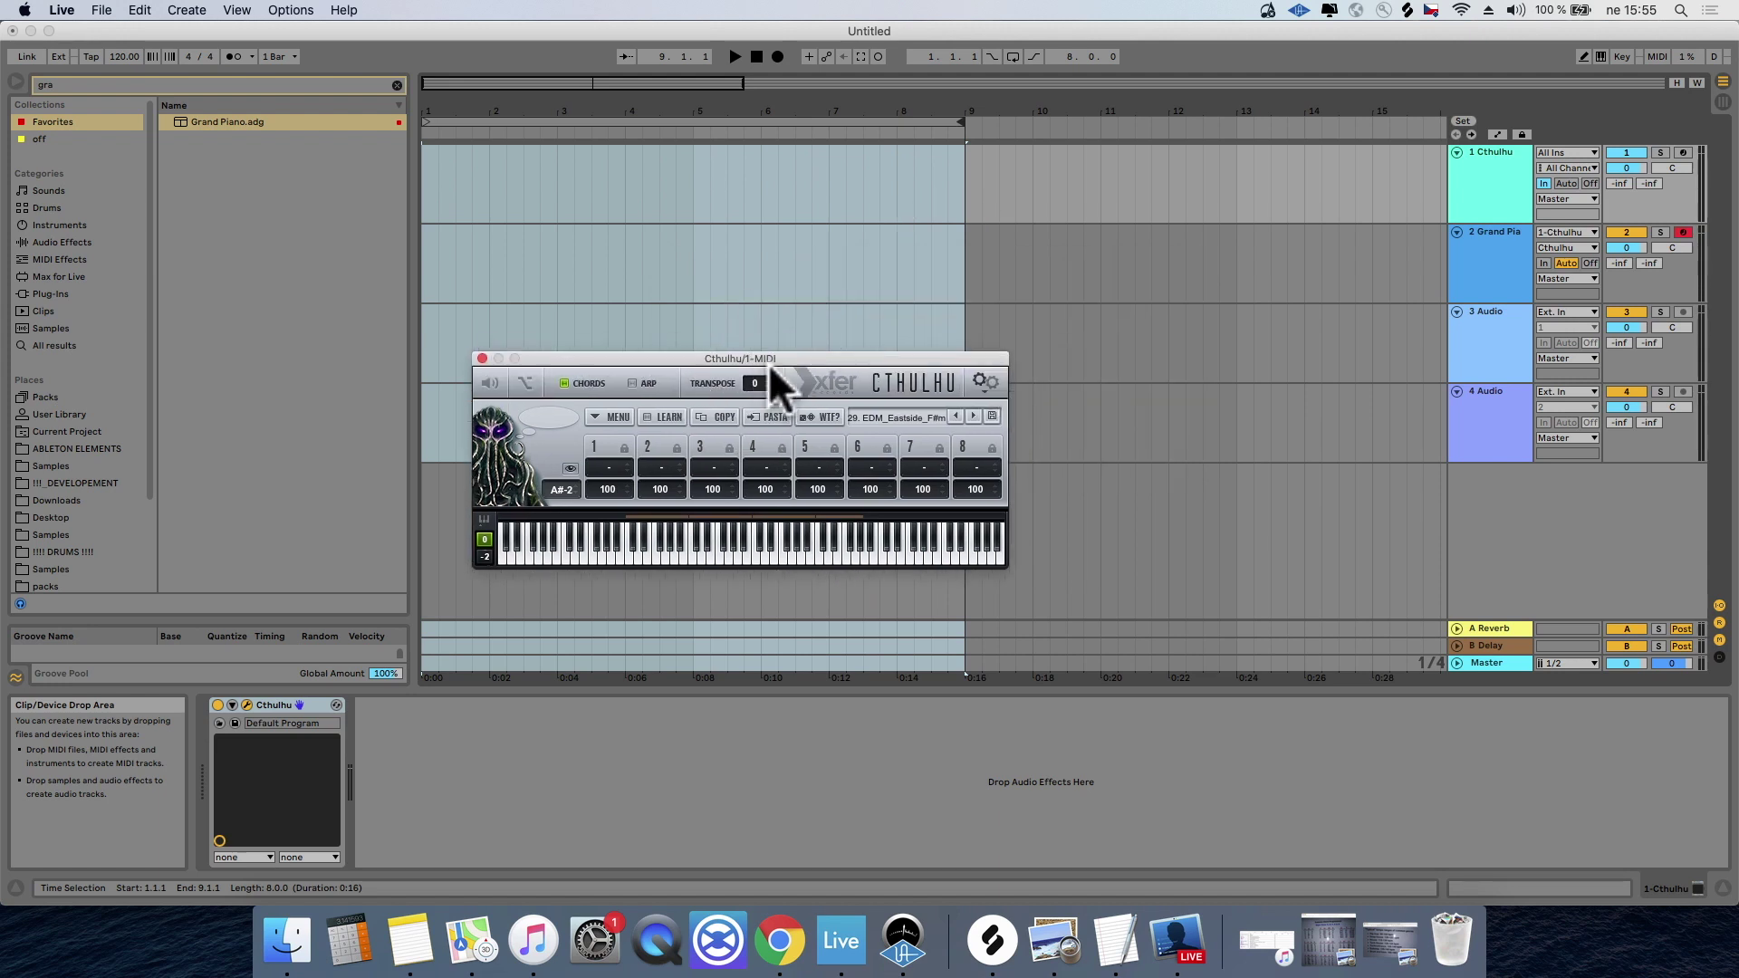
pyautogui.click(917, 419)
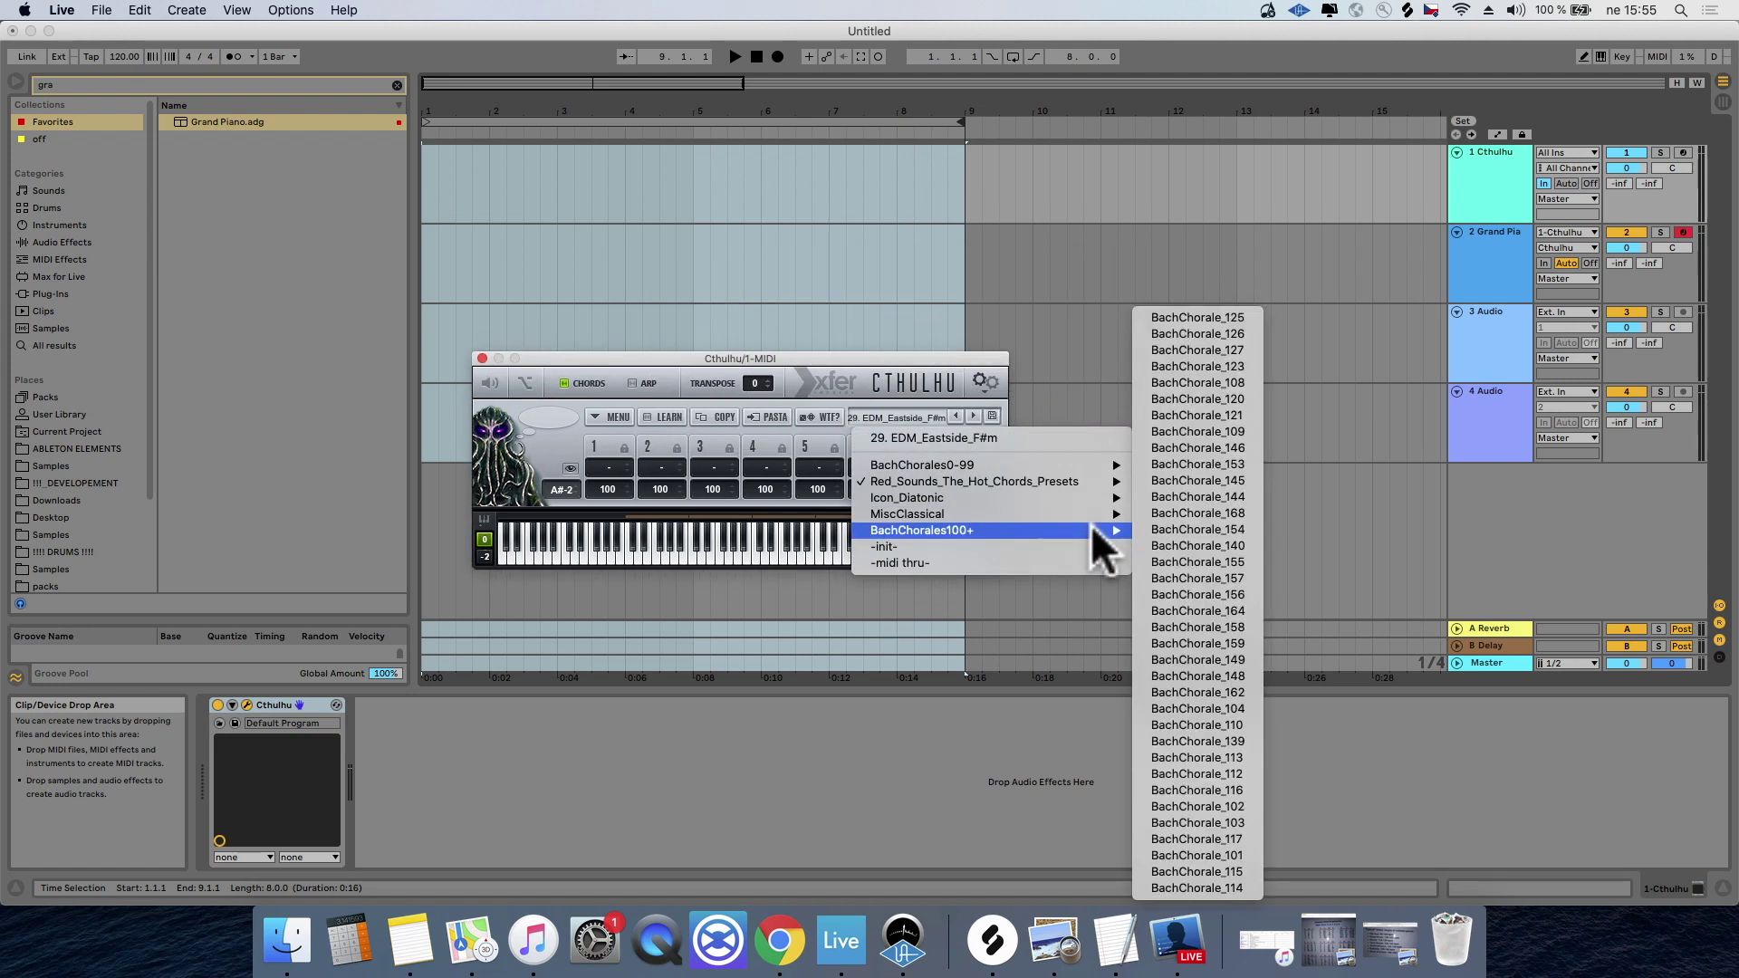
pyautogui.click(765, 357)
# Step: Audition the loaded preset's chords with single trigger notes from C#2 to G2, trying different orders
pyautogui.click(556, 523)
pyautogui.press('w')
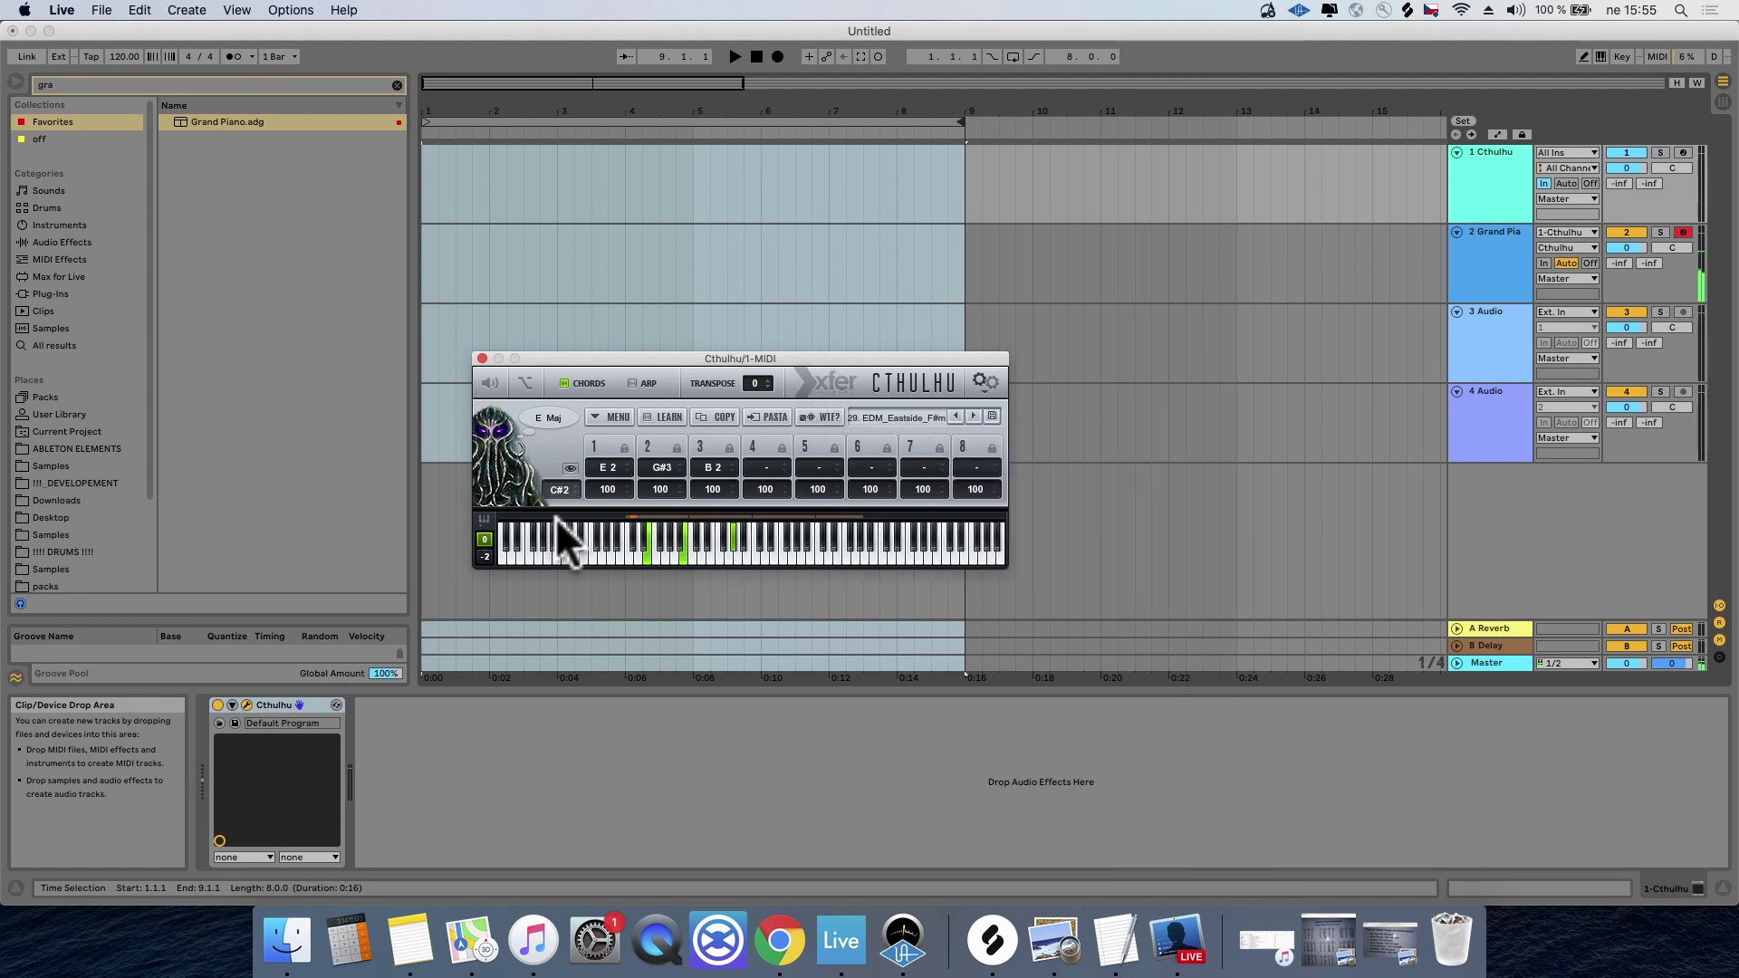
pyautogui.press('e')
pyautogui.press('f')
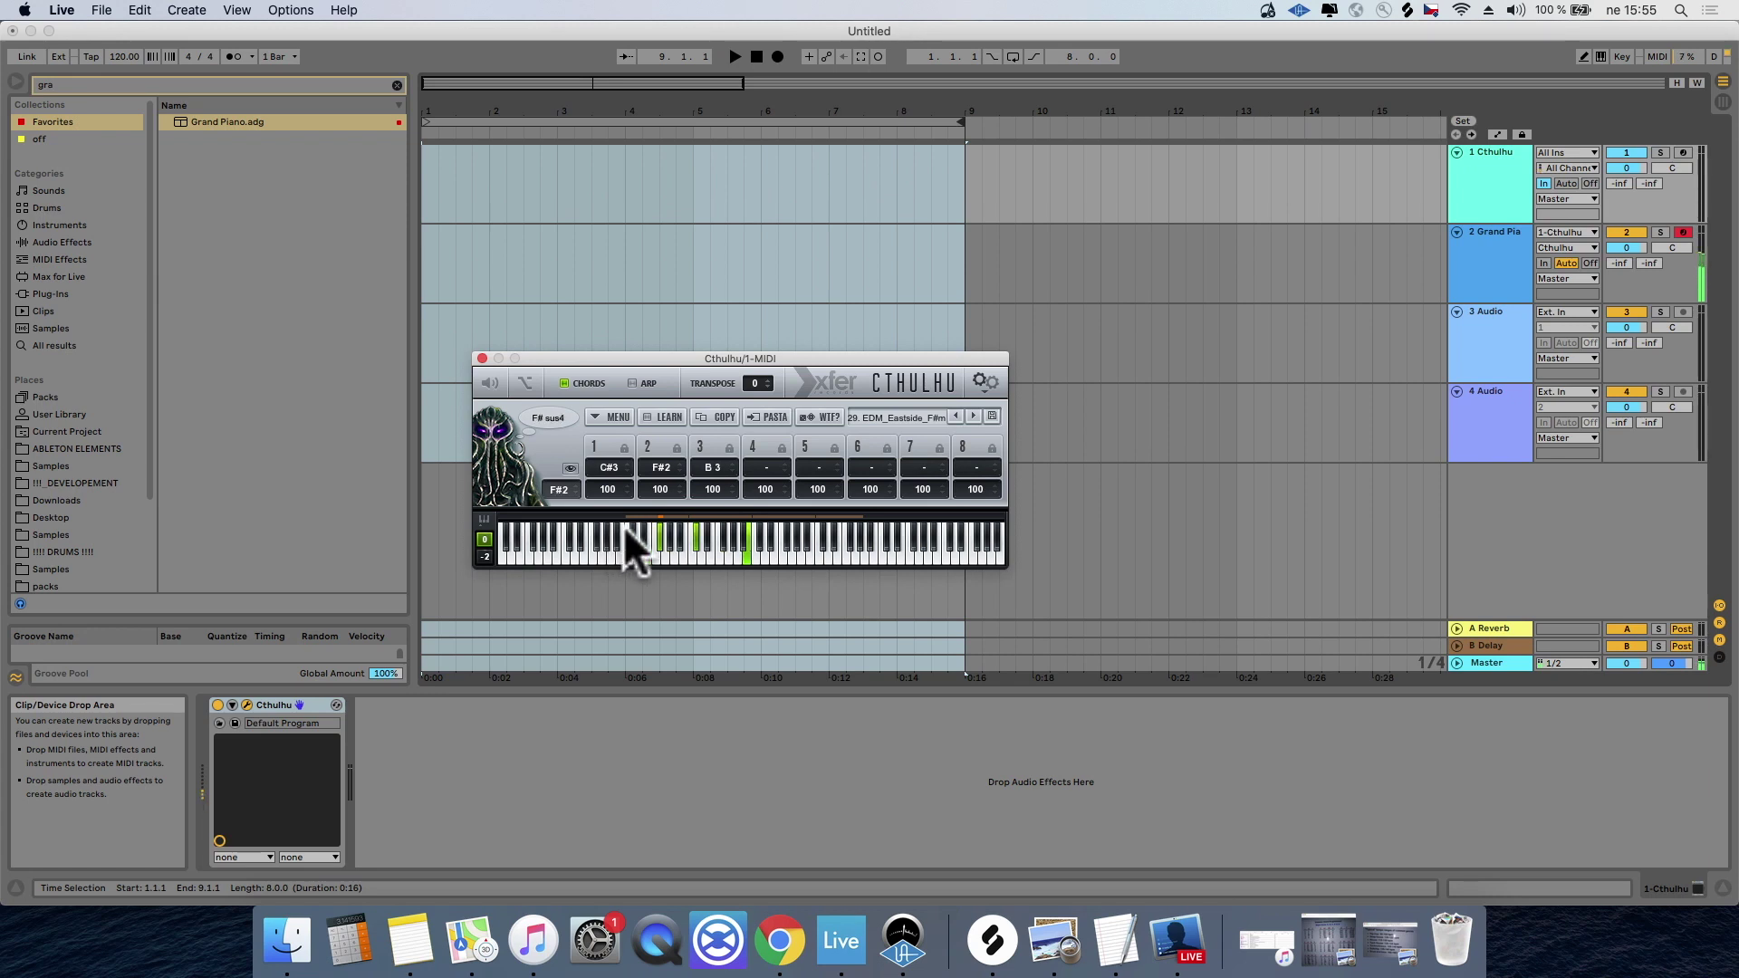
pyautogui.press('g')
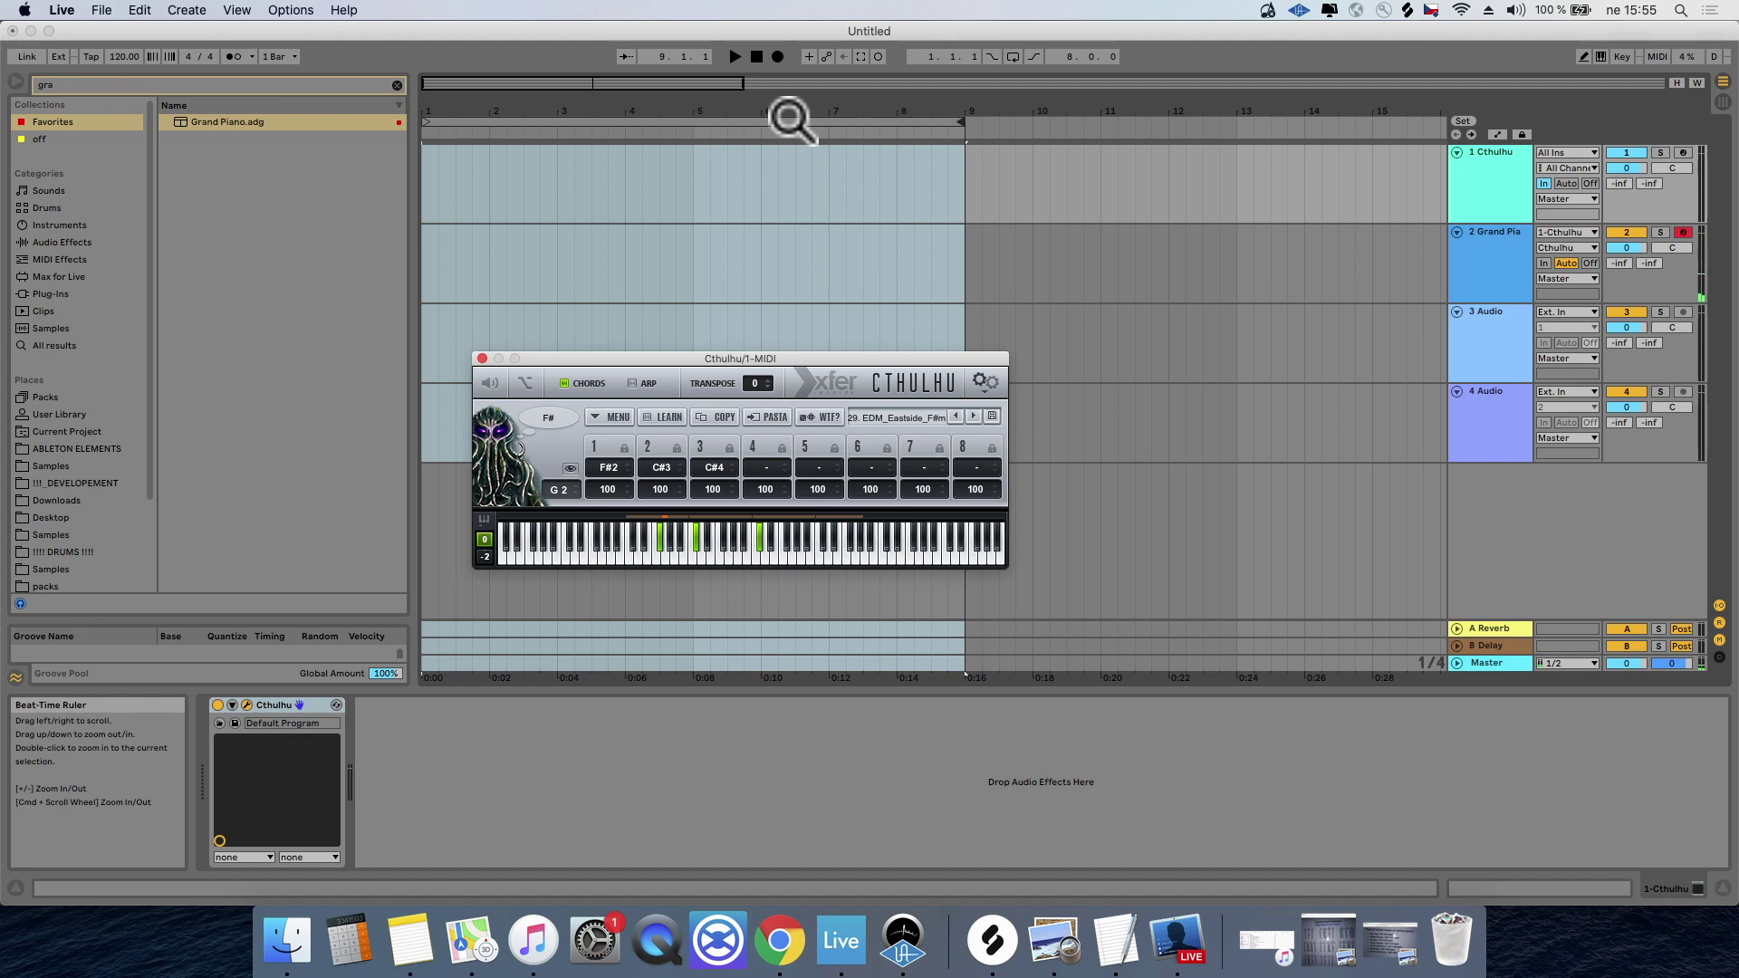
pyautogui.press('w')
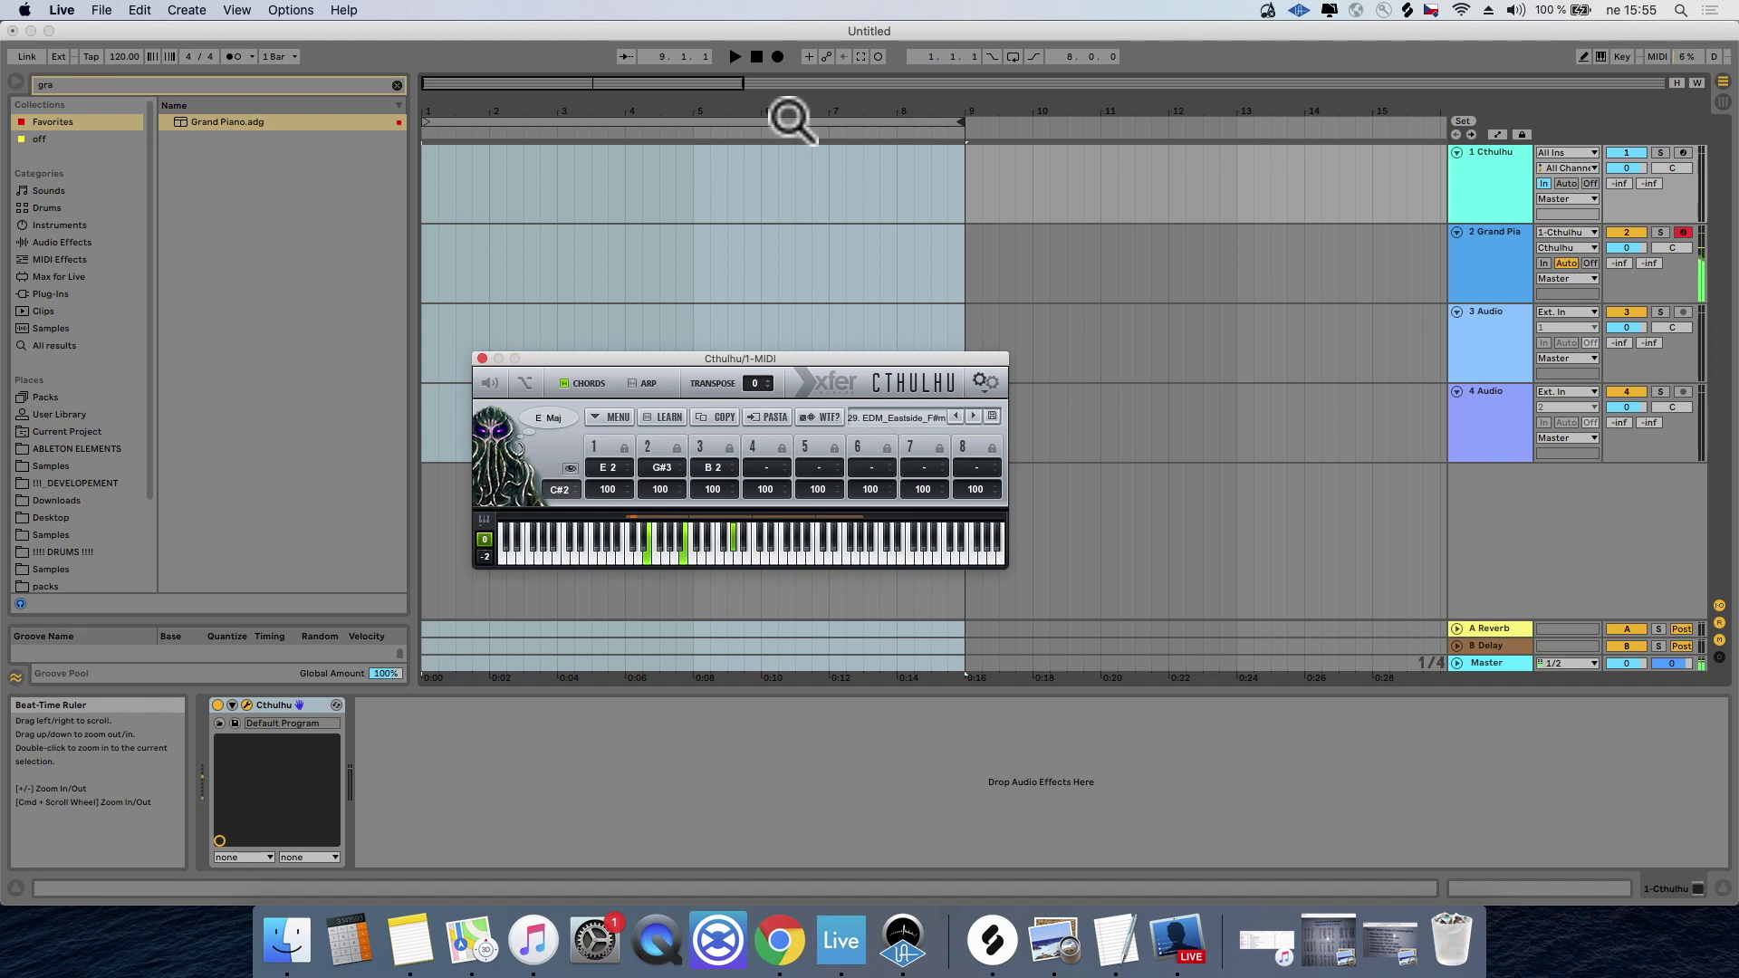
pyautogui.press('s')
pyautogui.press('e')
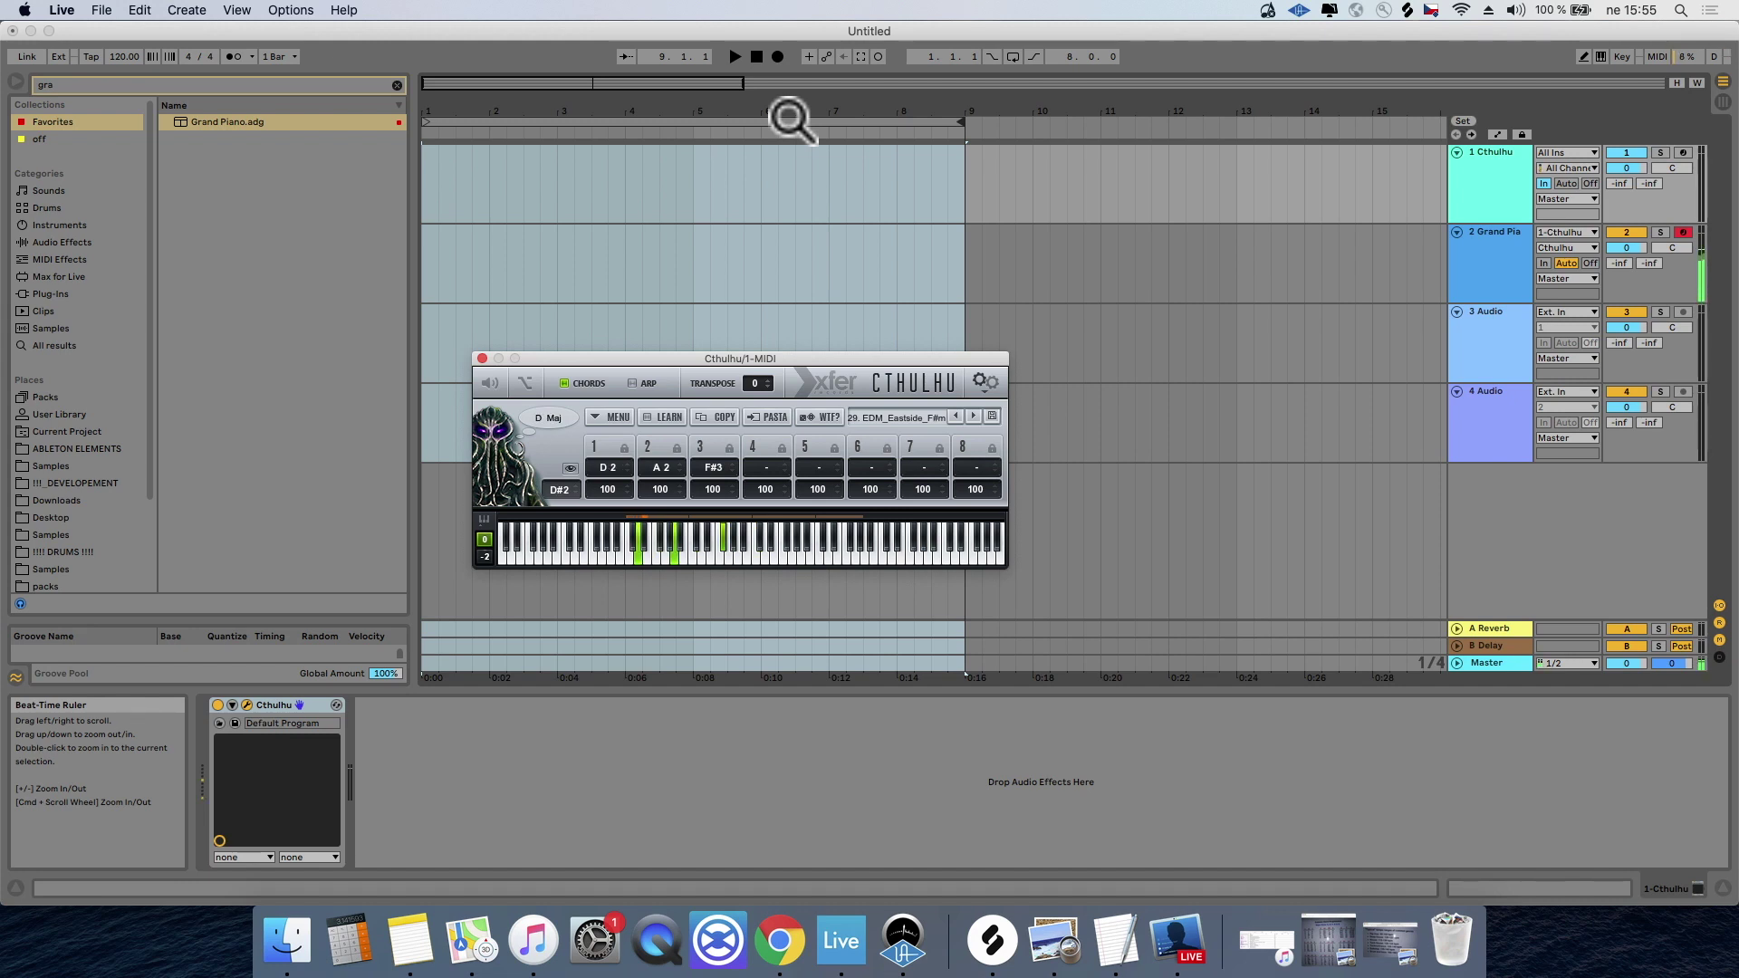
pyautogui.press('f')
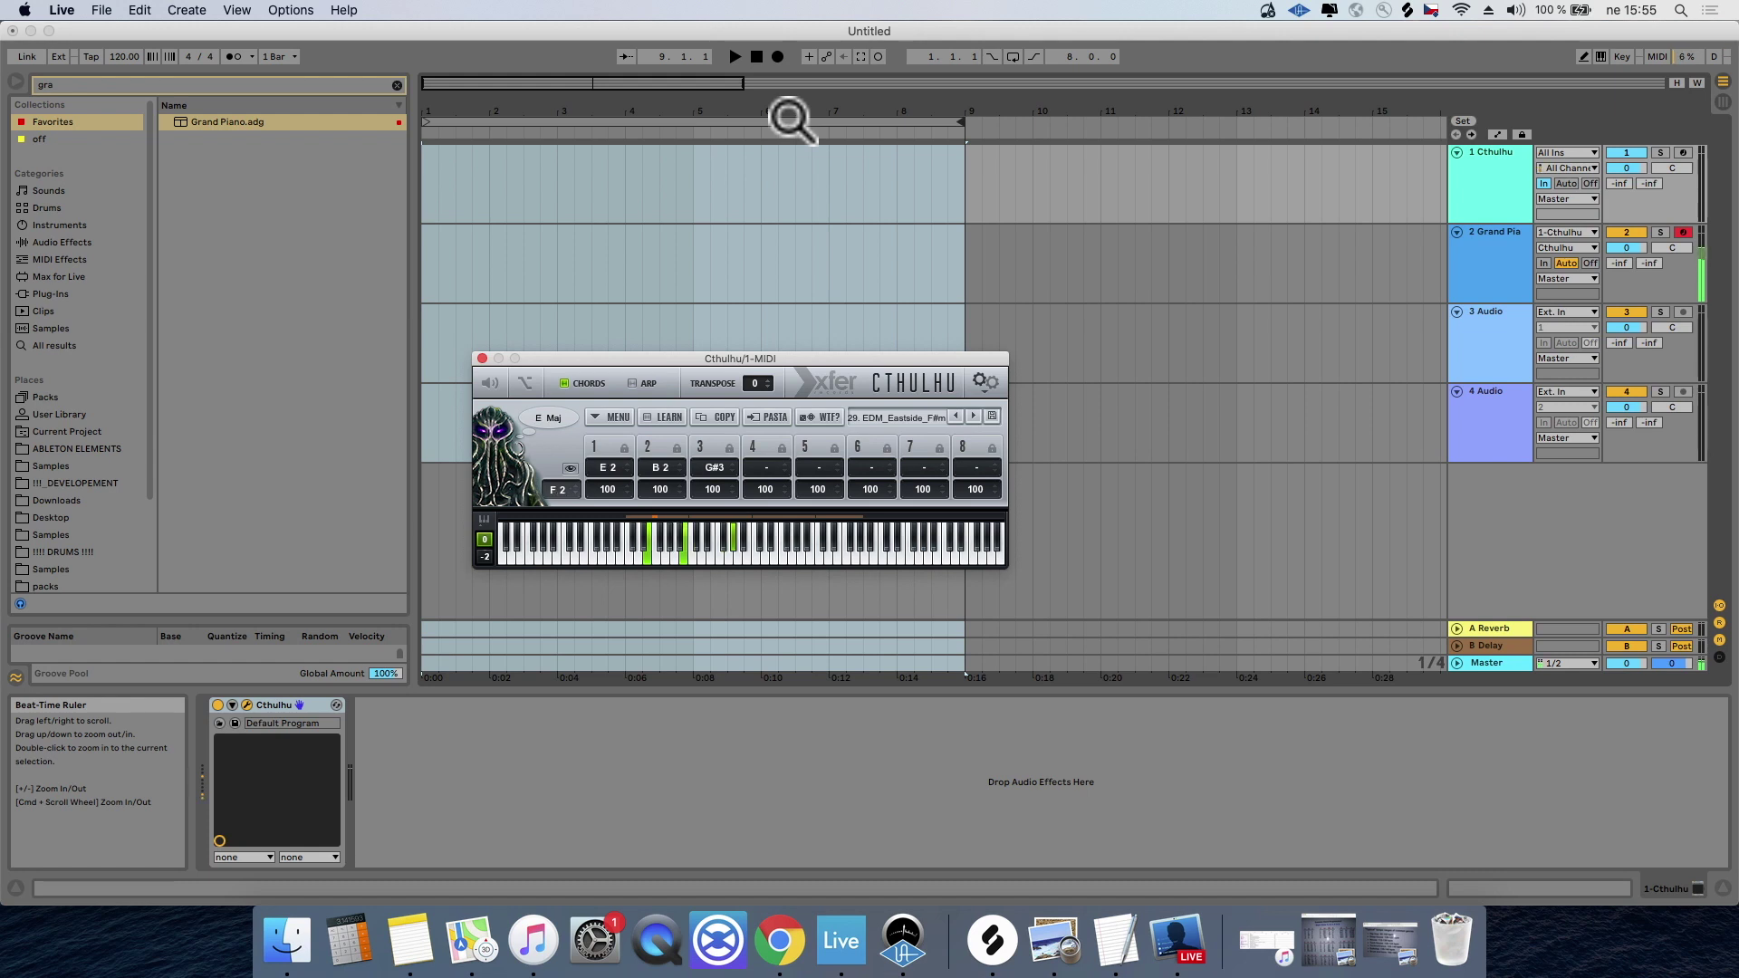
pyautogui.press('t')
pyautogui.press('g')
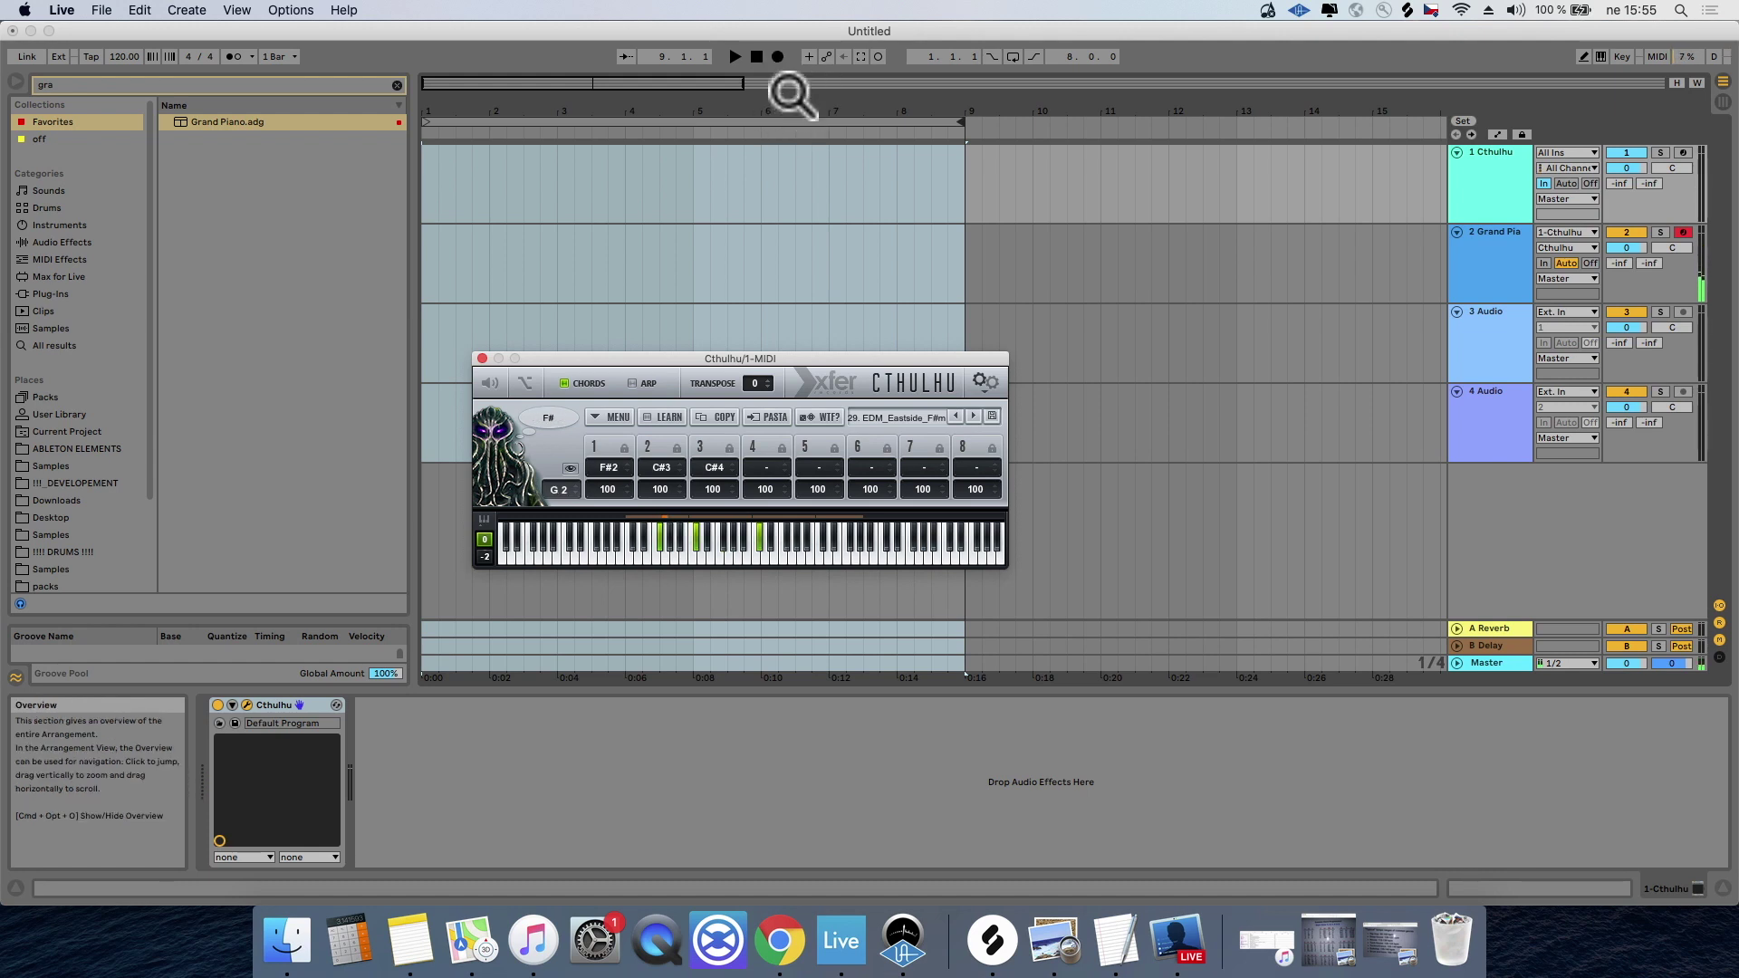
# Step: Insert a MIDI track below Grand Piano and set its MIDI input to 1-Cthulhu with Cthulhu as the input channel
pyautogui.moveTo(704, 105); pyautogui.dragTo(1165, 182)
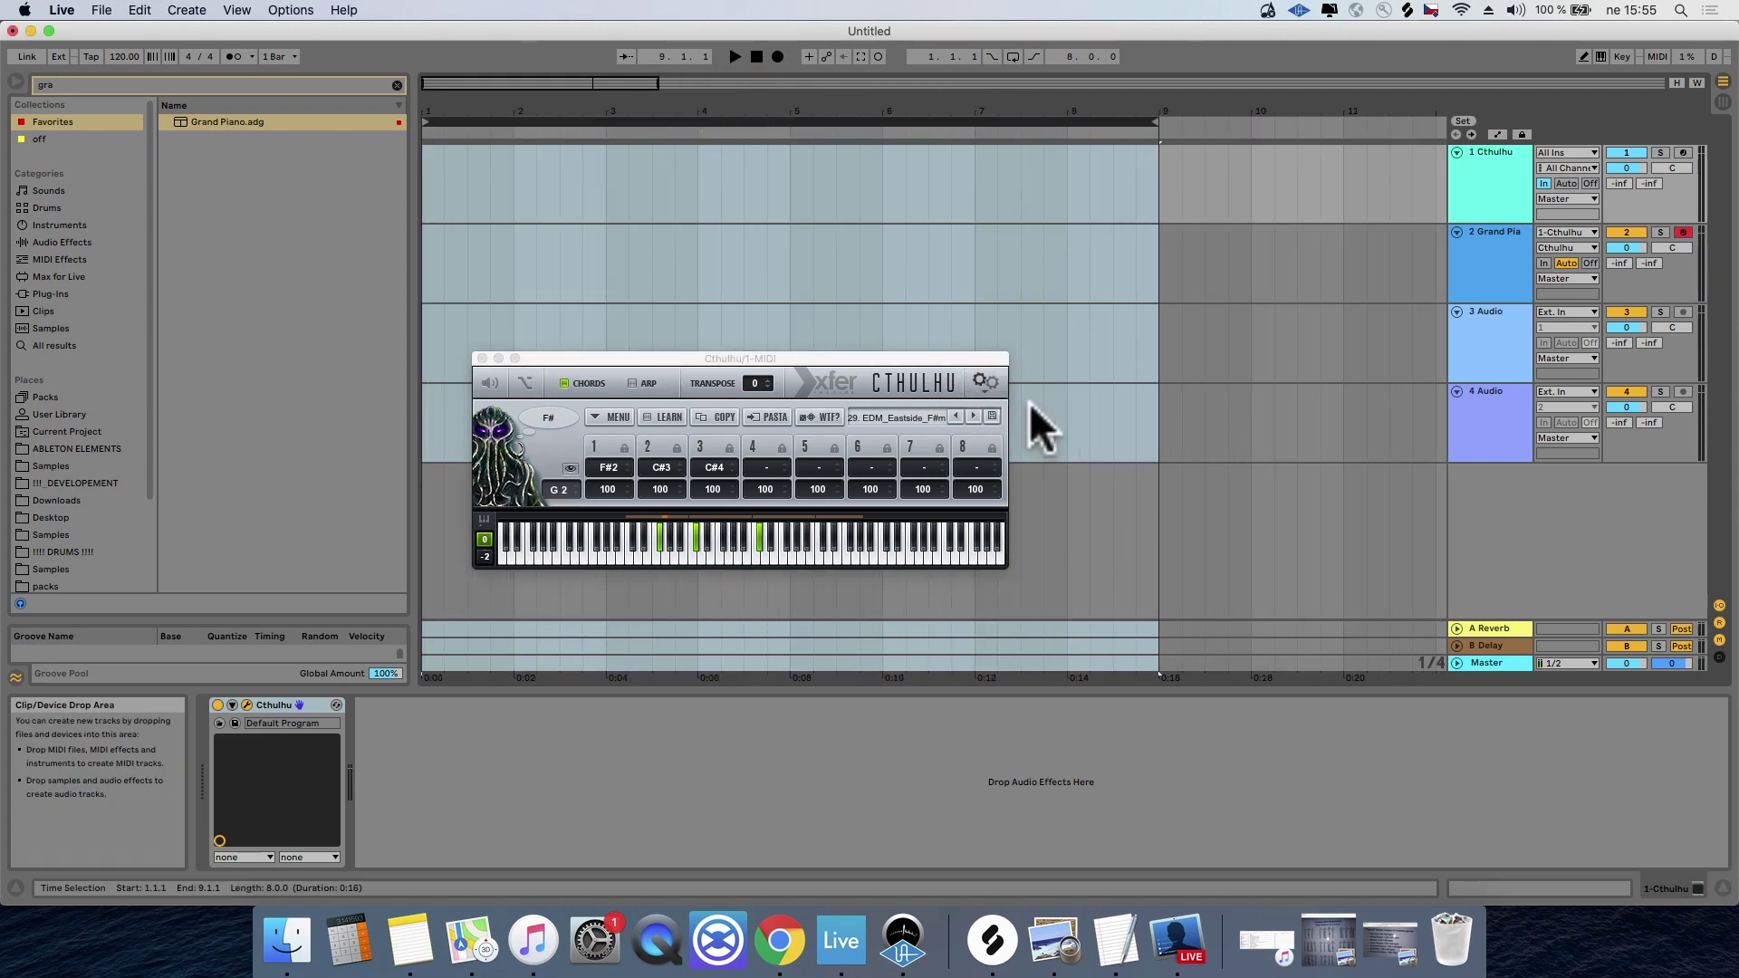
pyautogui.click(1483, 342)
pyautogui.click(1490, 270)
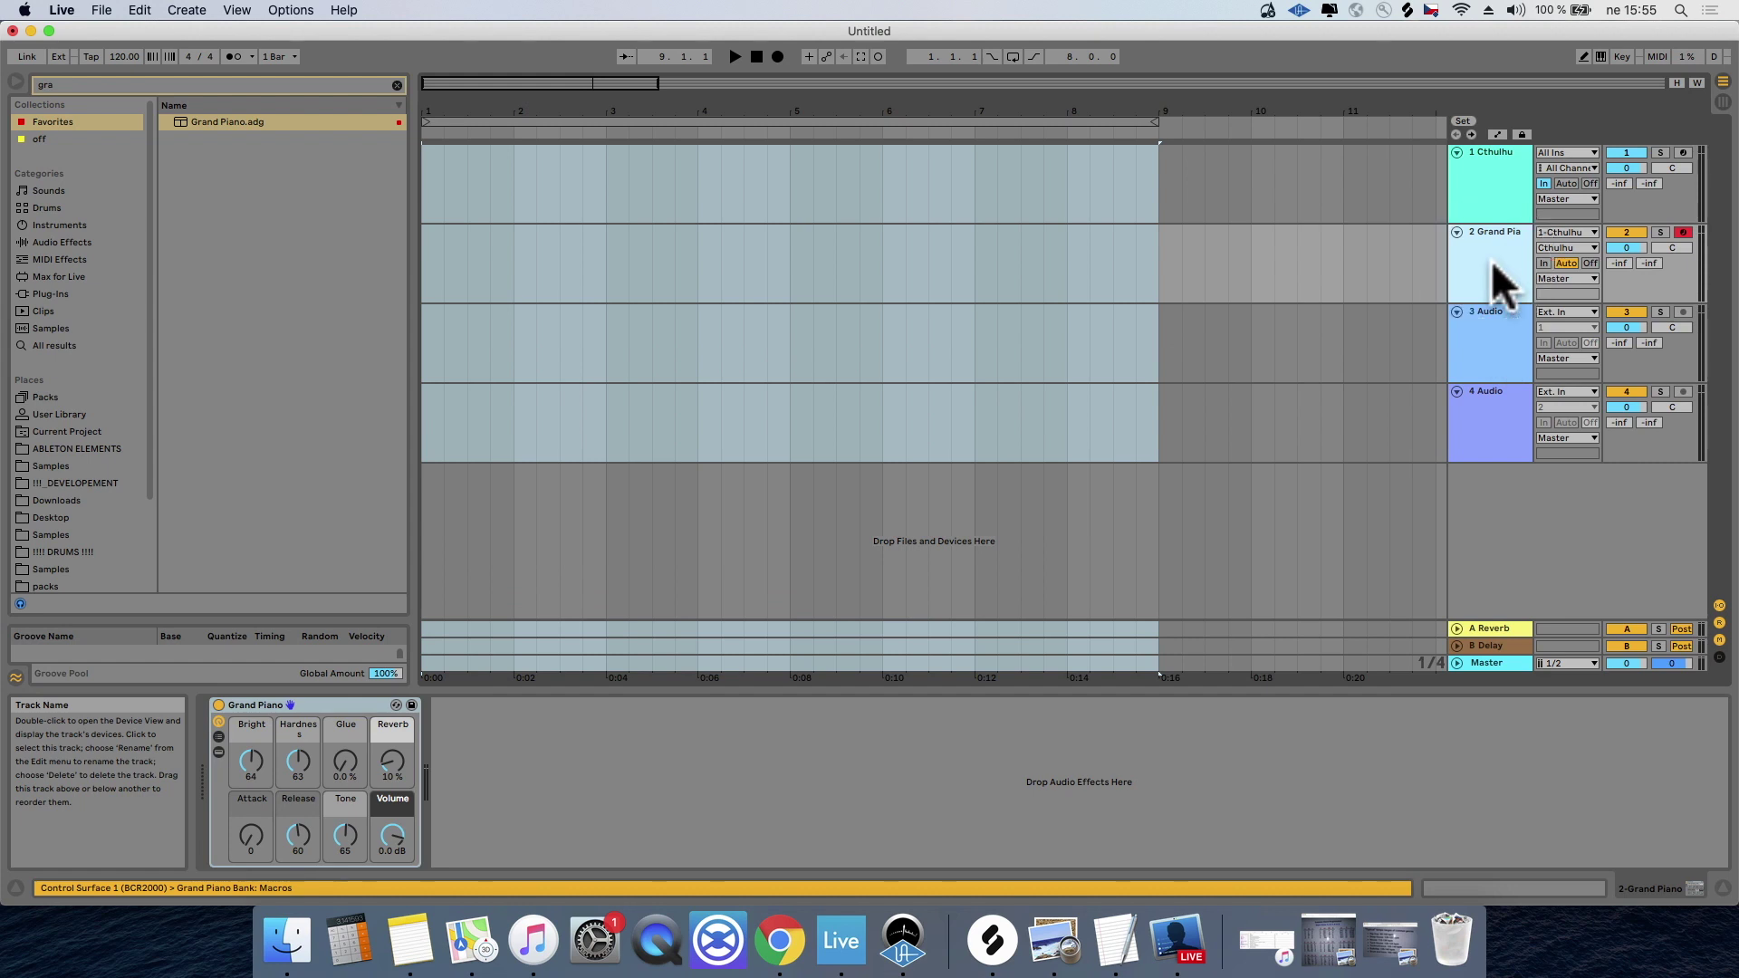
pyautogui.rightClick(1493, 266)
pyautogui.click(1536, 410)
pyautogui.click(1489, 260)
pyautogui.click(1563, 313)
pyautogui.click(1578, 395)
pyautogui.click(1563, 327)
pyautogui.click(1562, 369)
pyautogui.click(1495, 331)
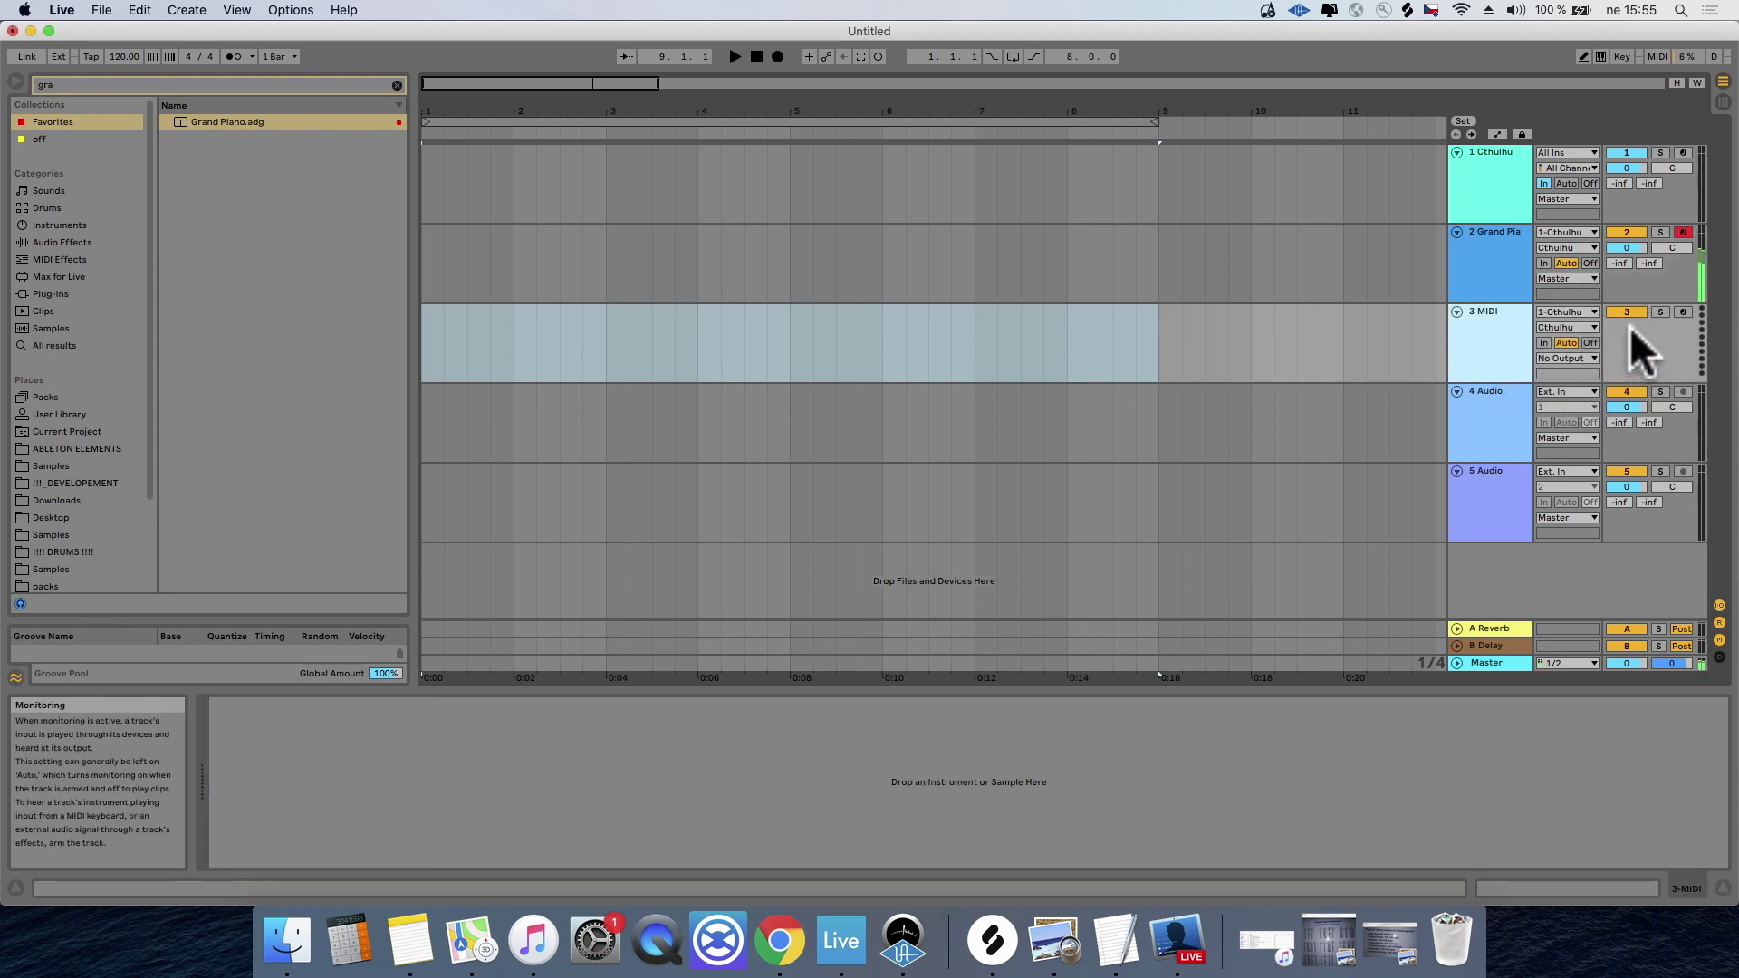
# Step: Arm the new MIDI track for recording and set monitoring to In on both it and the Grand Piano track
pyautogui.click(1682, 310)
pyautogui.click(1544, 342)
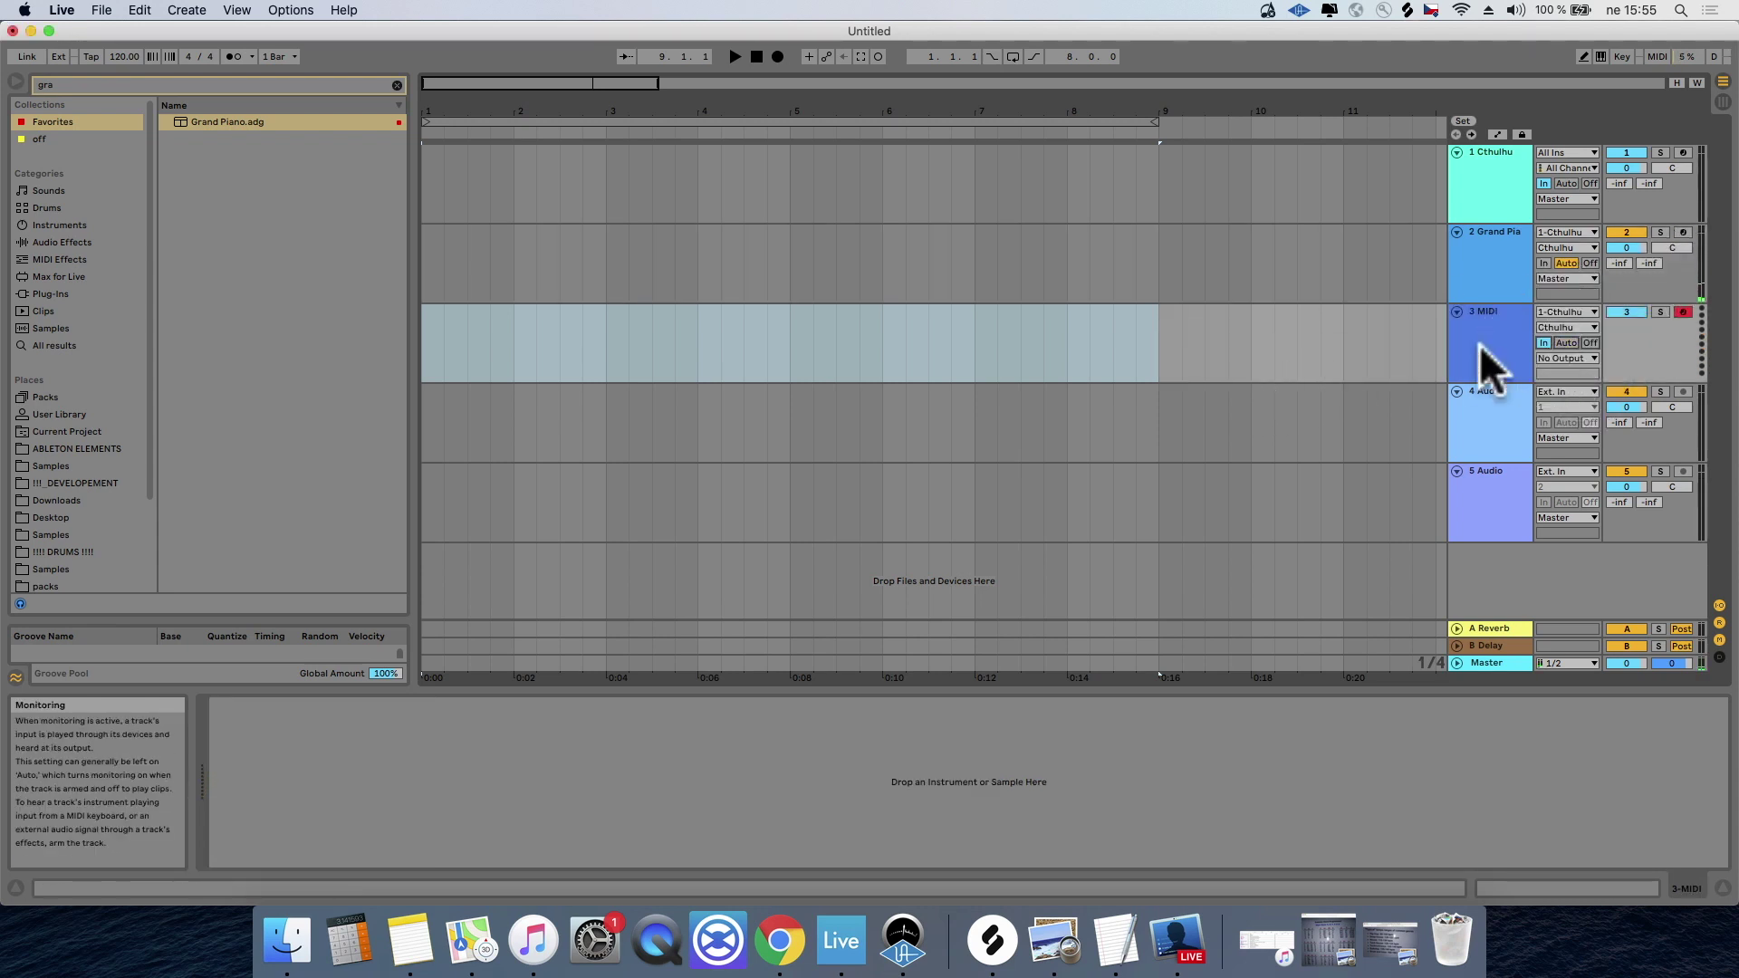
pyautogui.click(924, 121)
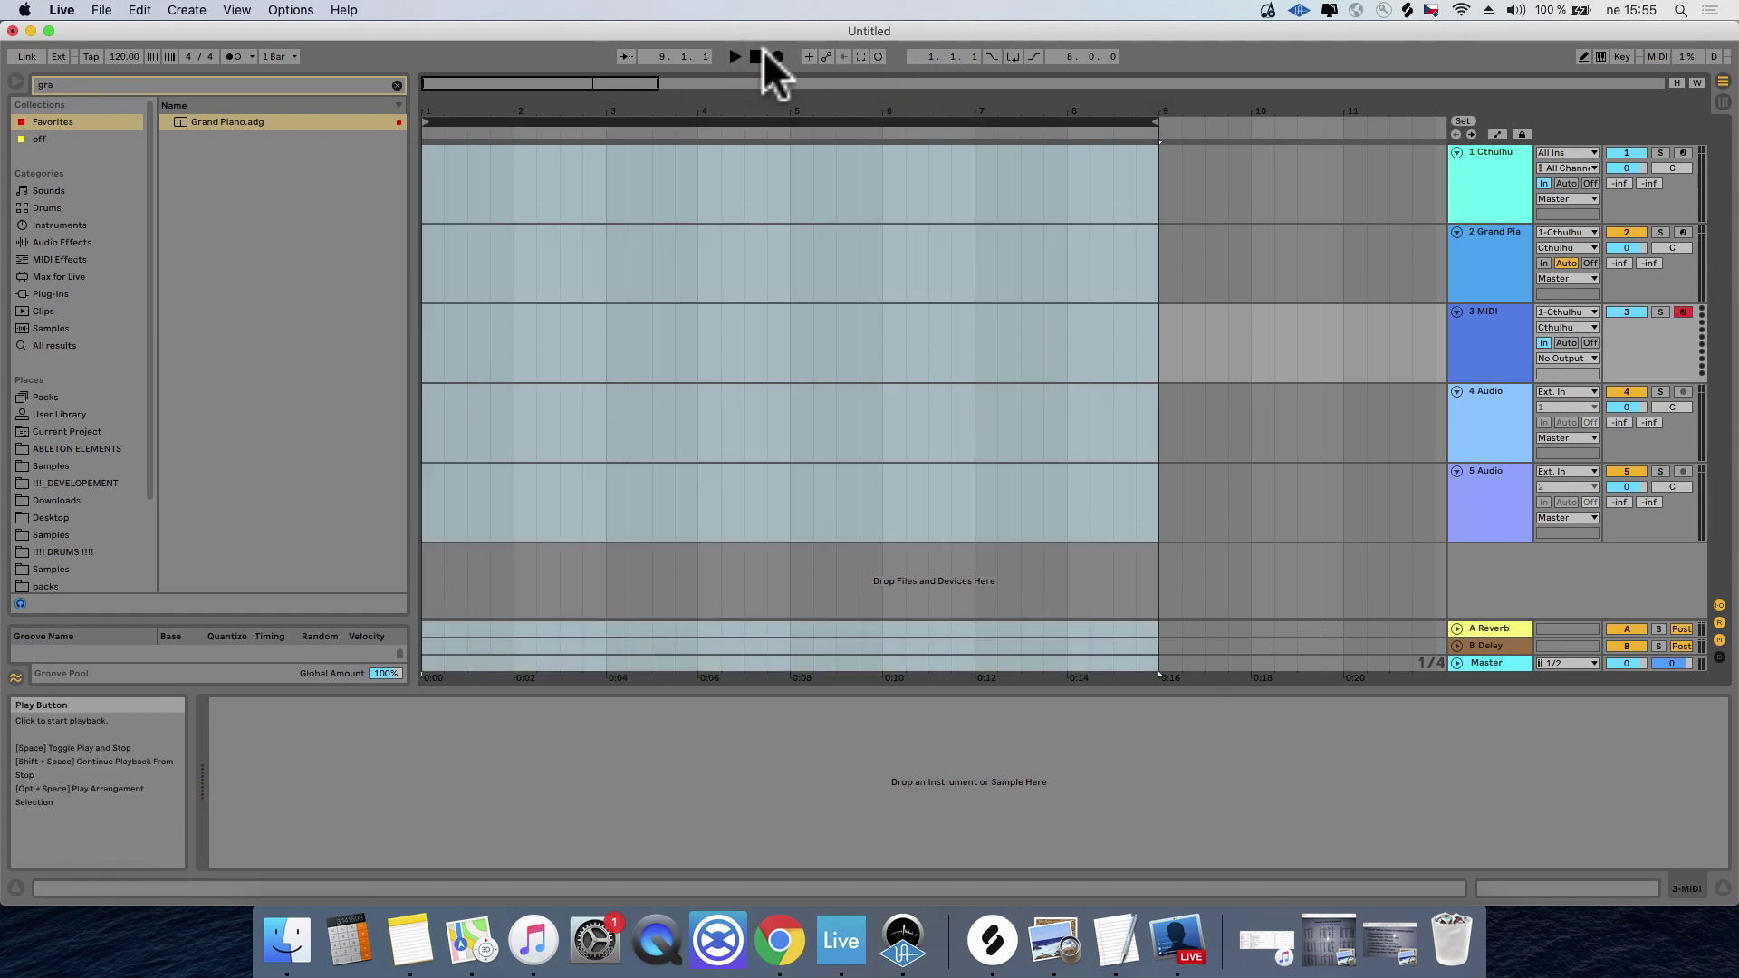
pyautogui.click(1543, 262)
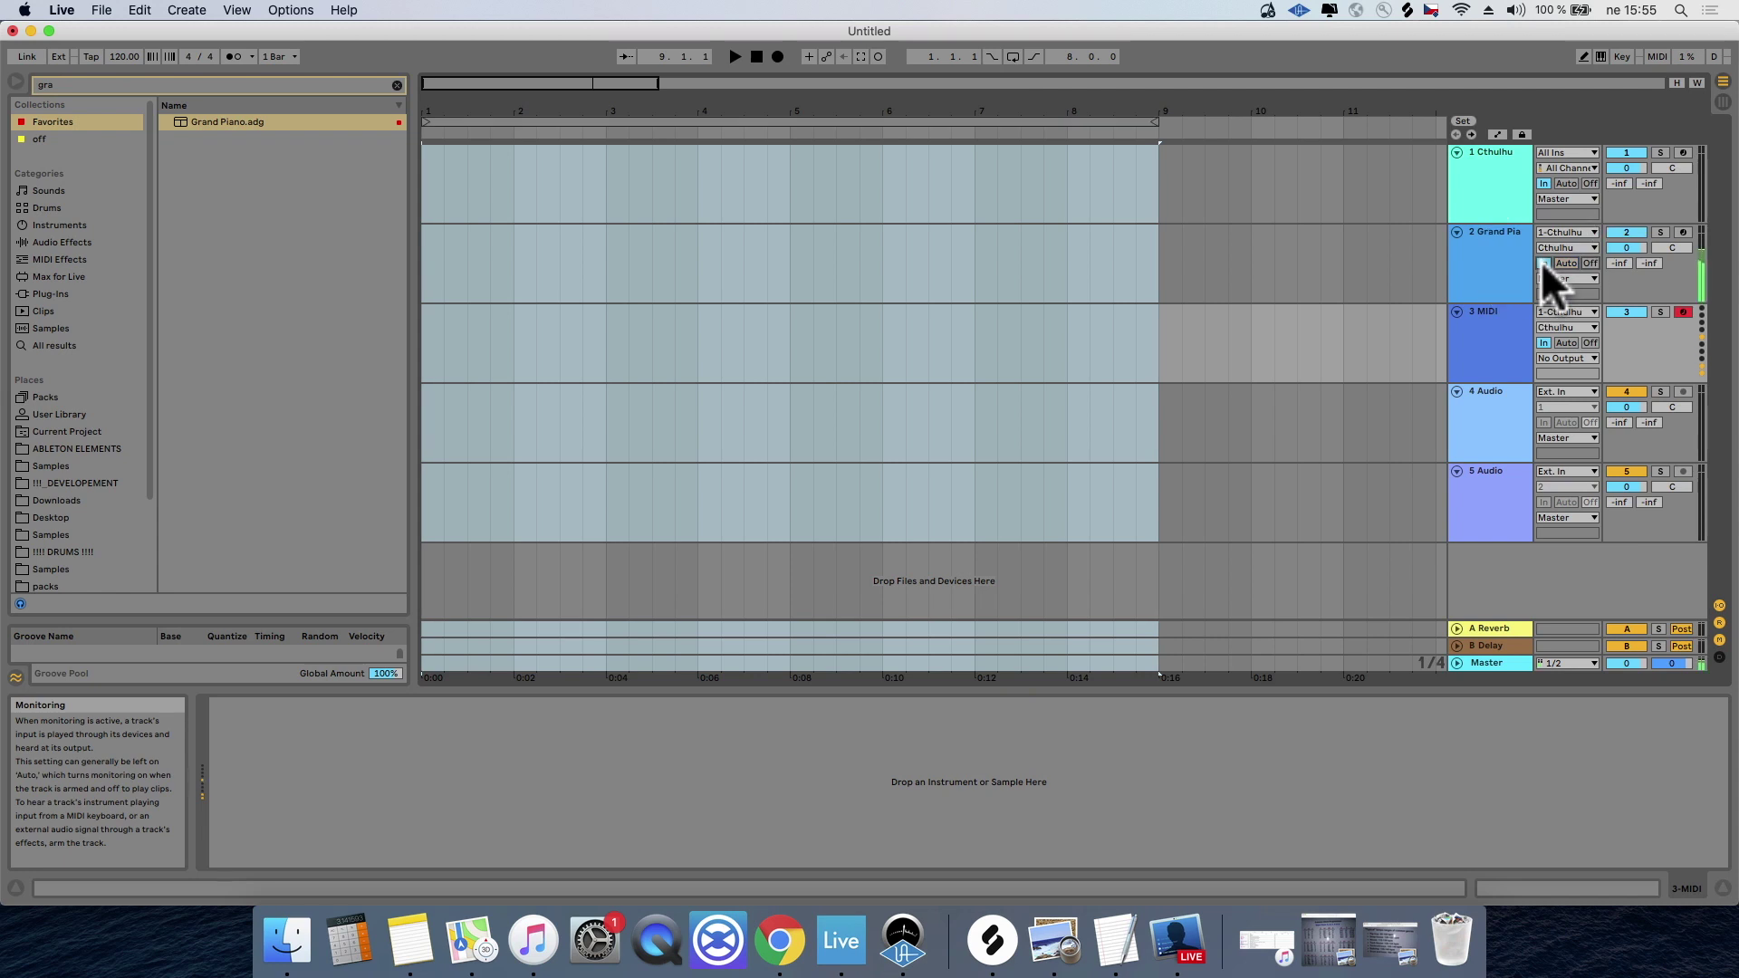
# Step: Record a first take of the chords on the 3 MIDI track and delete the clip
pyautogui.click(757, 56)
pyautogui.click(776, 54)
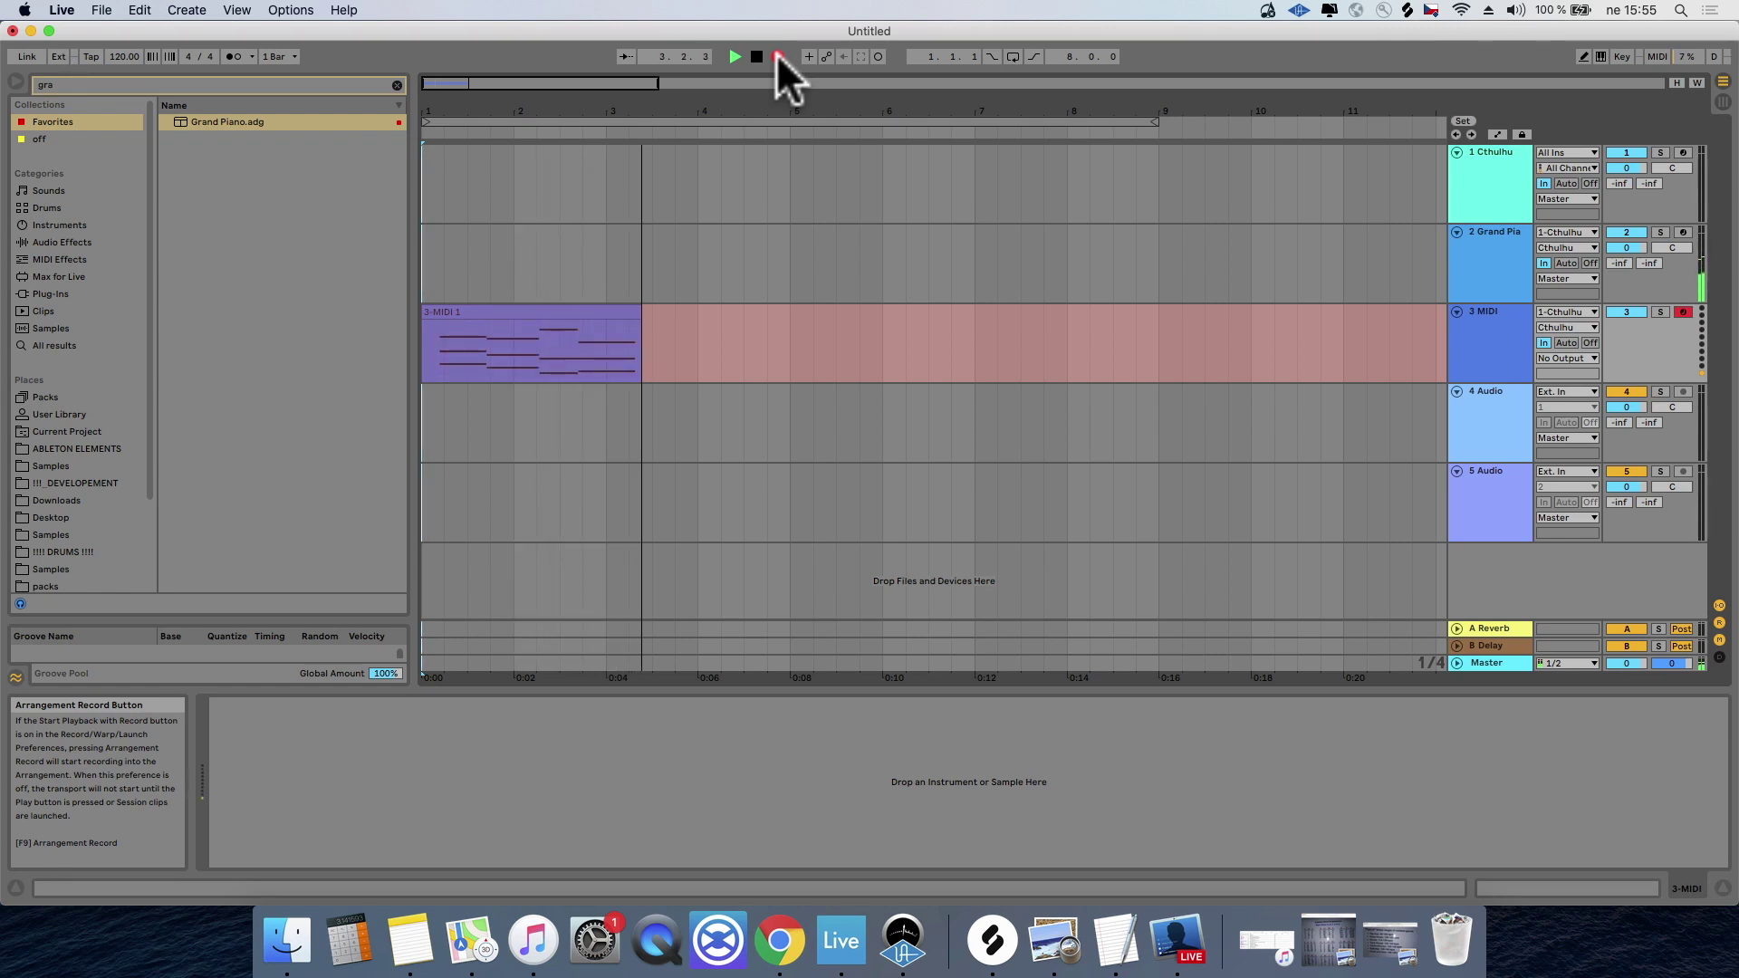
pyautogui.click(756, 56)
pyautogui.click(585, 328)
pyautogui.press('Delete')
# Step: Turn on the metronome and rehearse the chords against it during playback
pyautogui.click(234, 56)
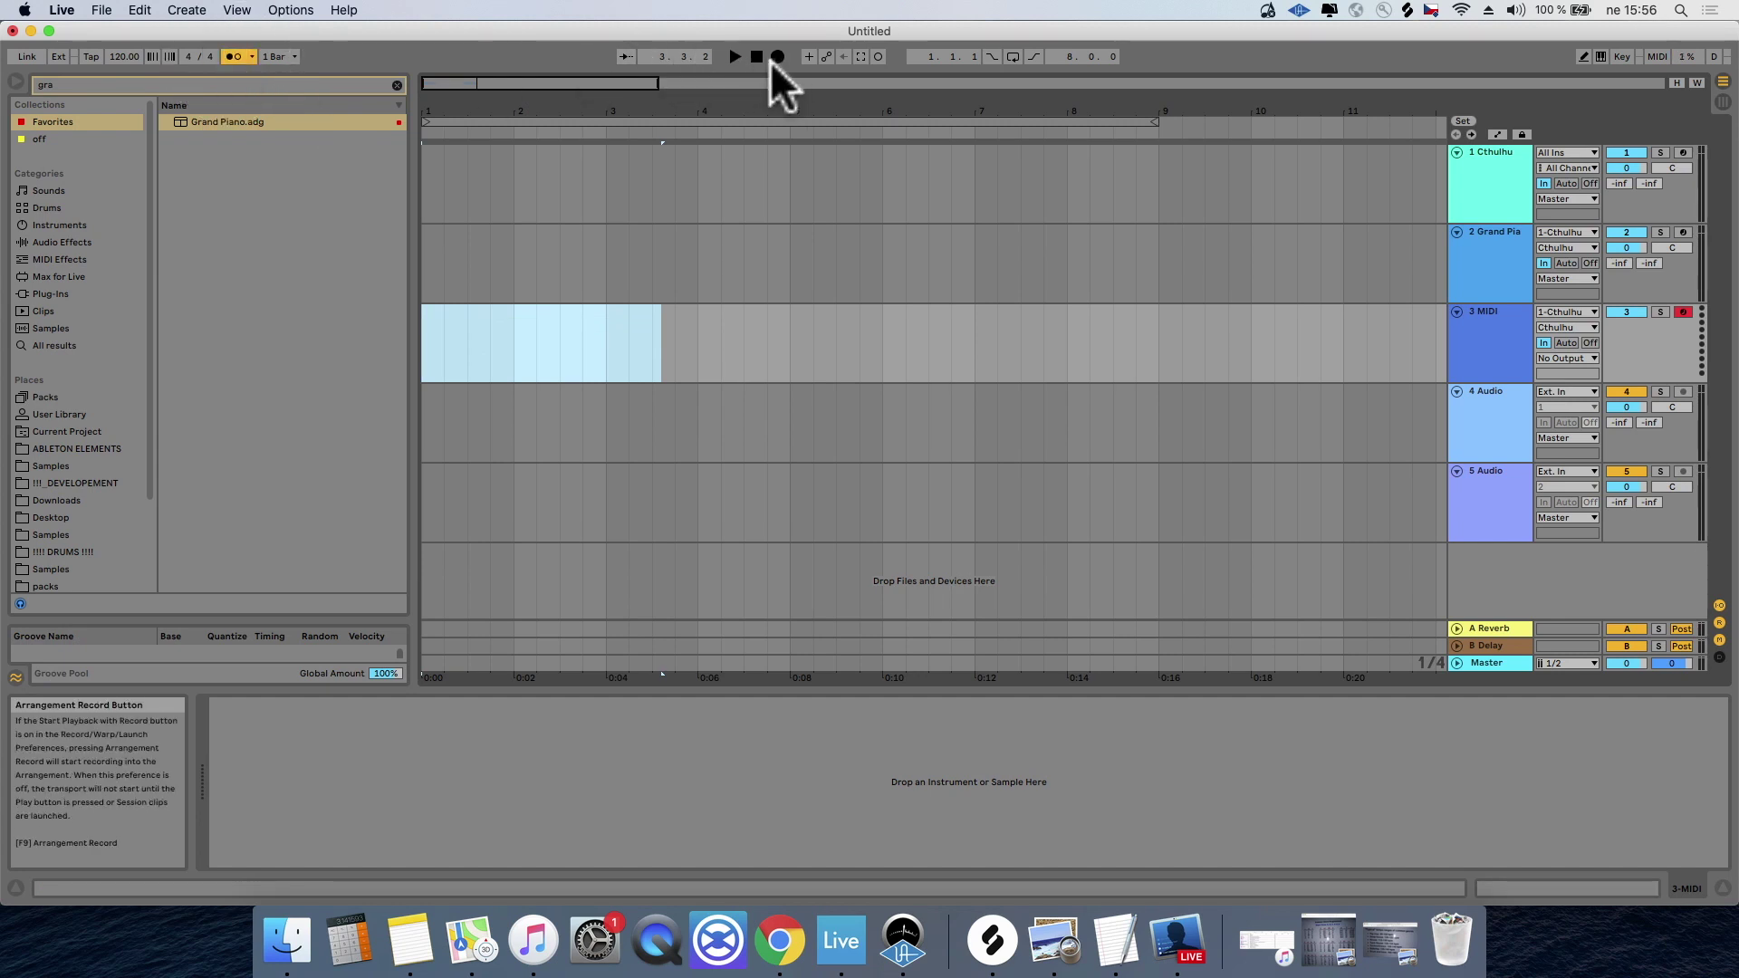
pyautogui.click(733, 56)
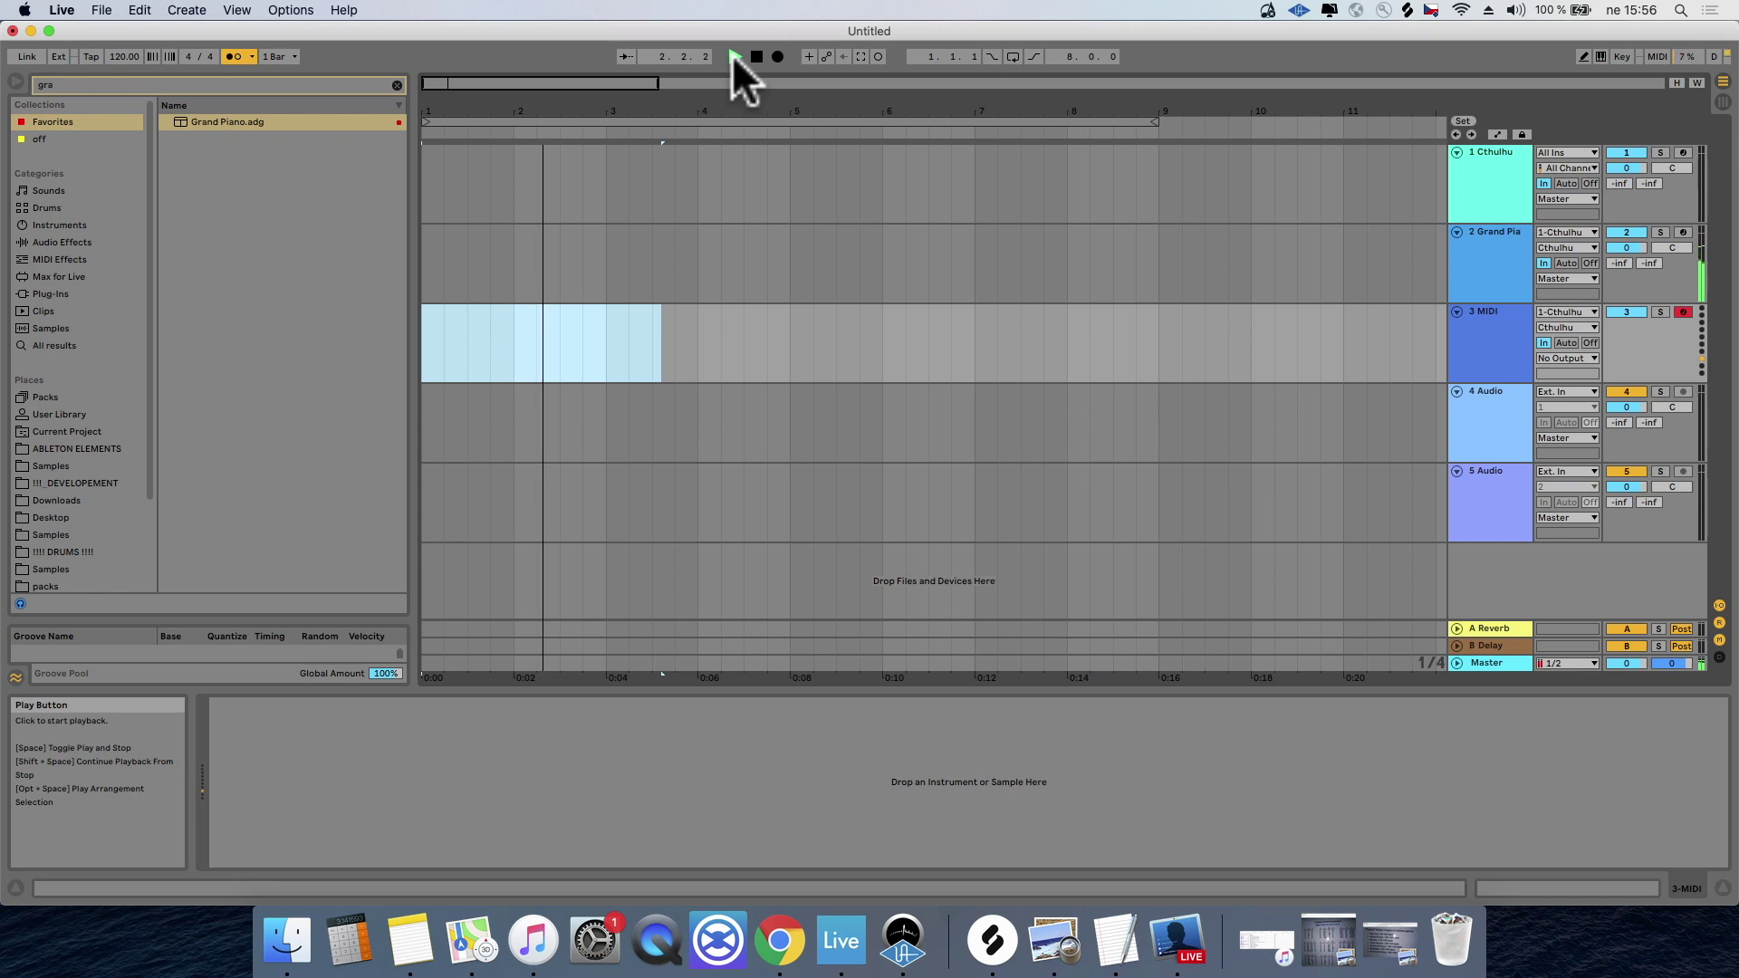
pyautogui.press('space')
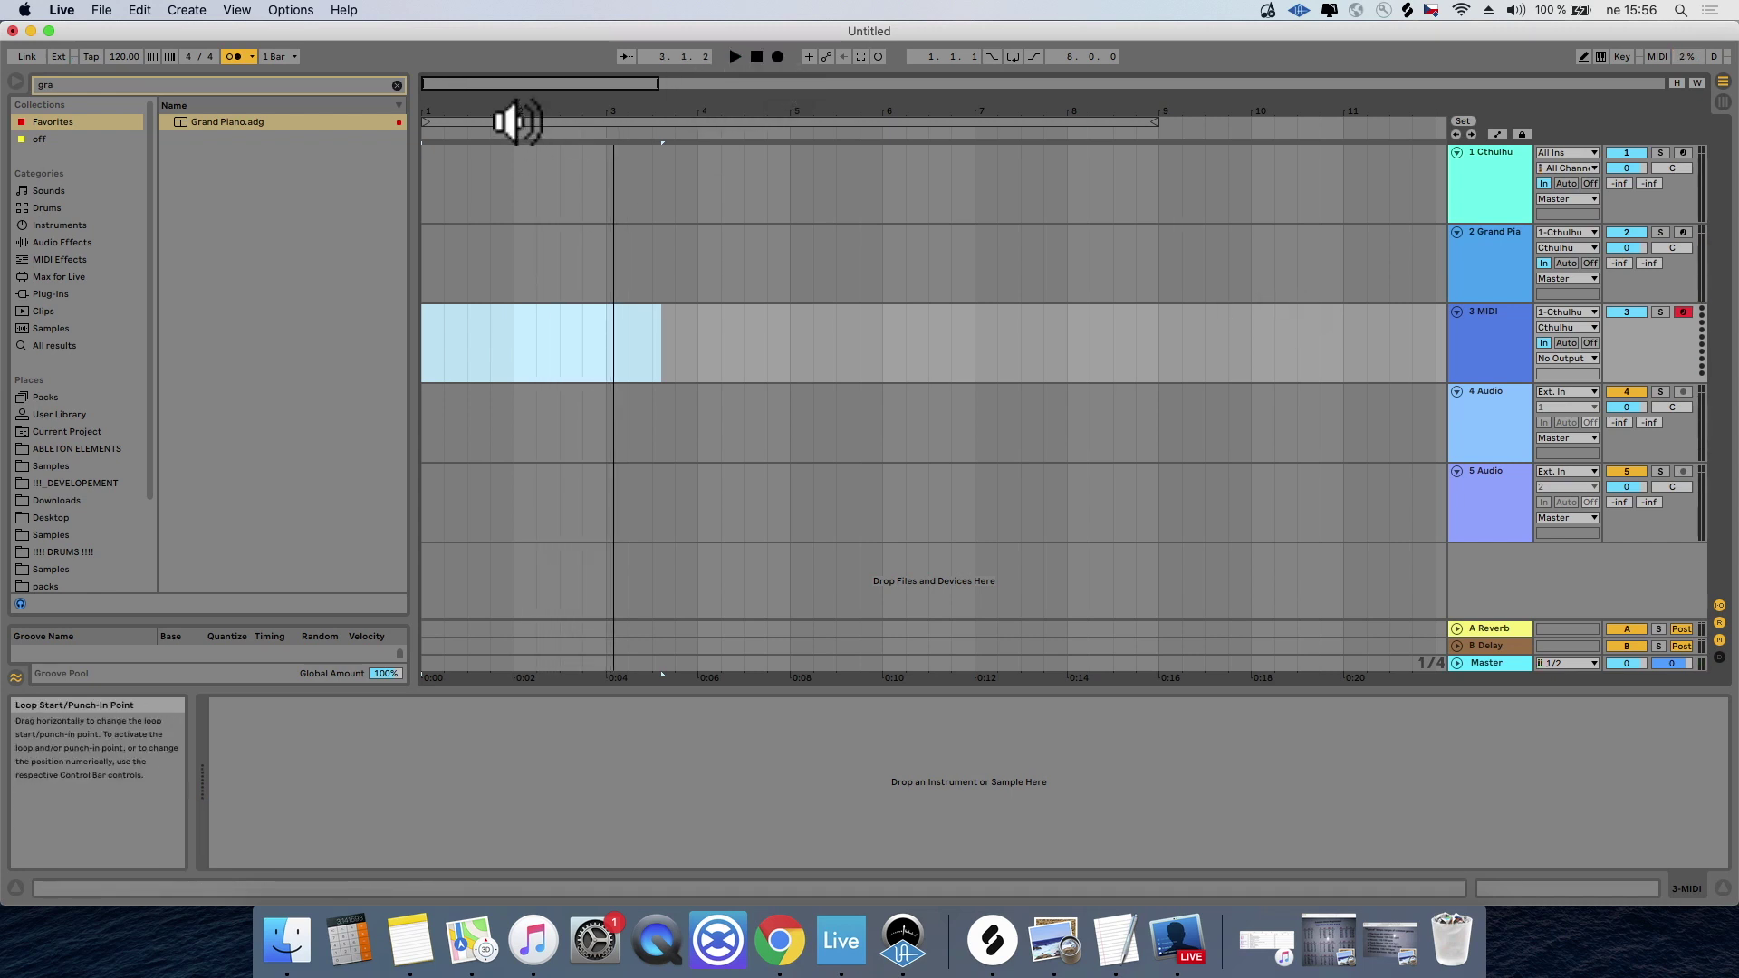
# Step: Record a second chord take, shortening the loop to four bars, and discard the recorded clip
pyautogui.click(516, 120)
pyautogui.click(779, 55)
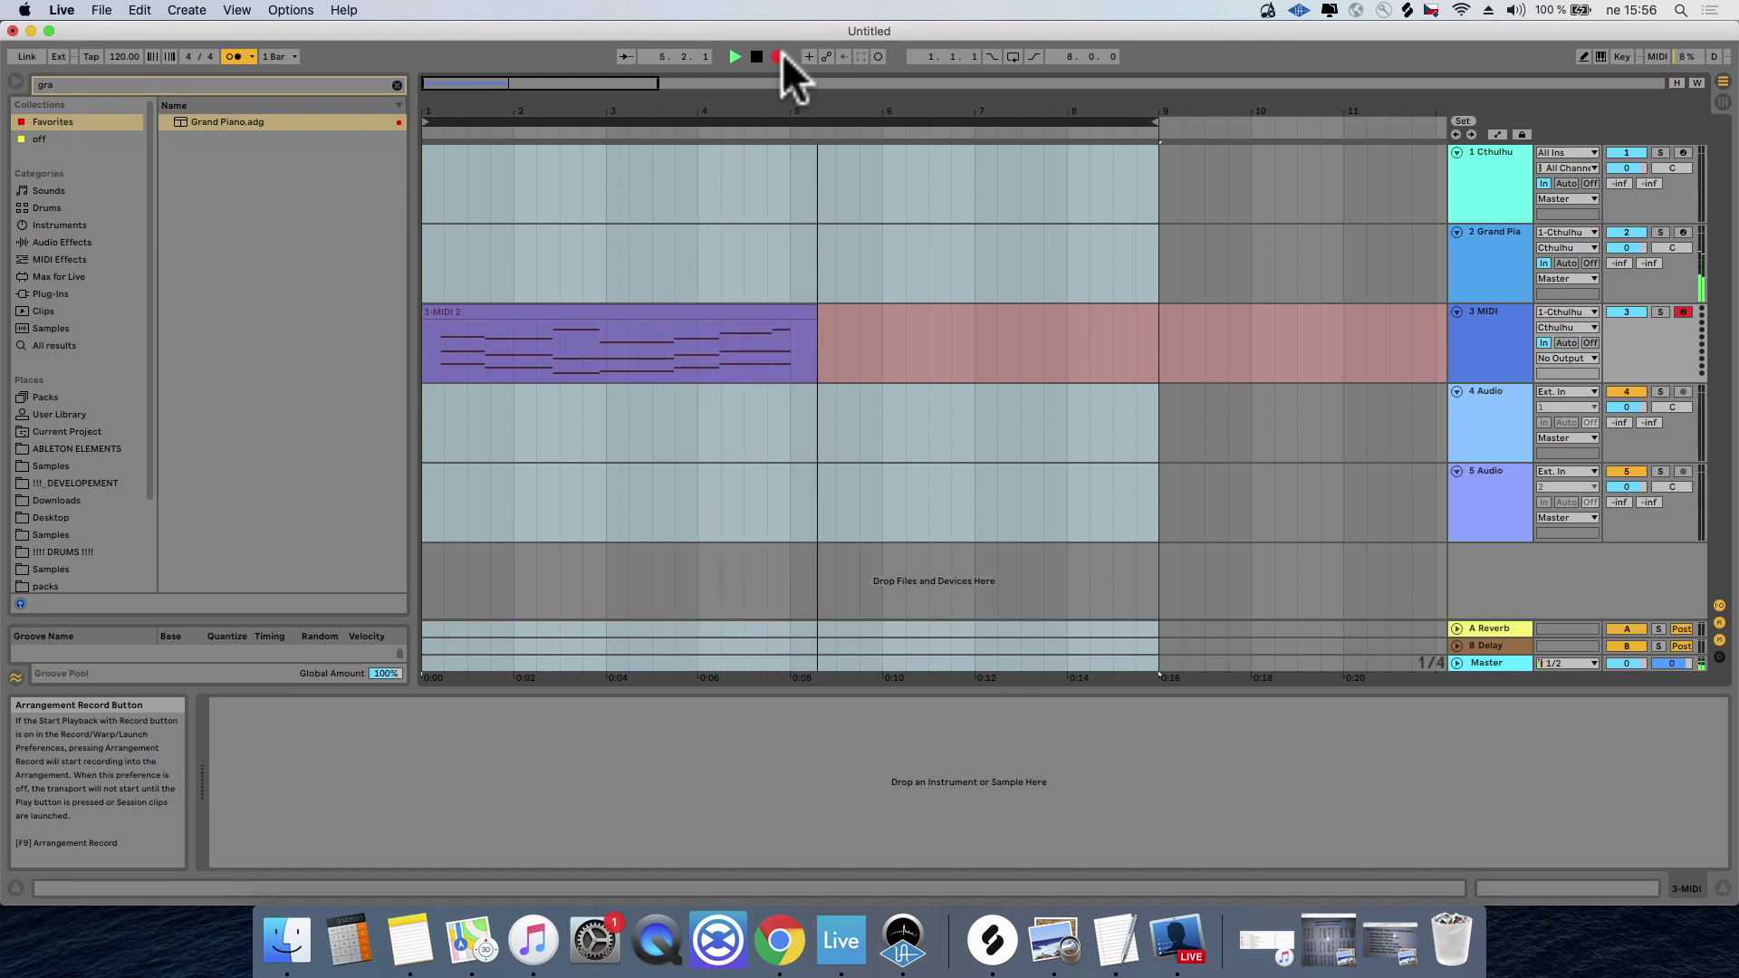
pyautogui.moveTo(1158, 126); pyautogui.dragTo(789, 128)
pyautogui.press('space')
pyautogui.click(706, 312)
pyautogui.press('BackSpace')
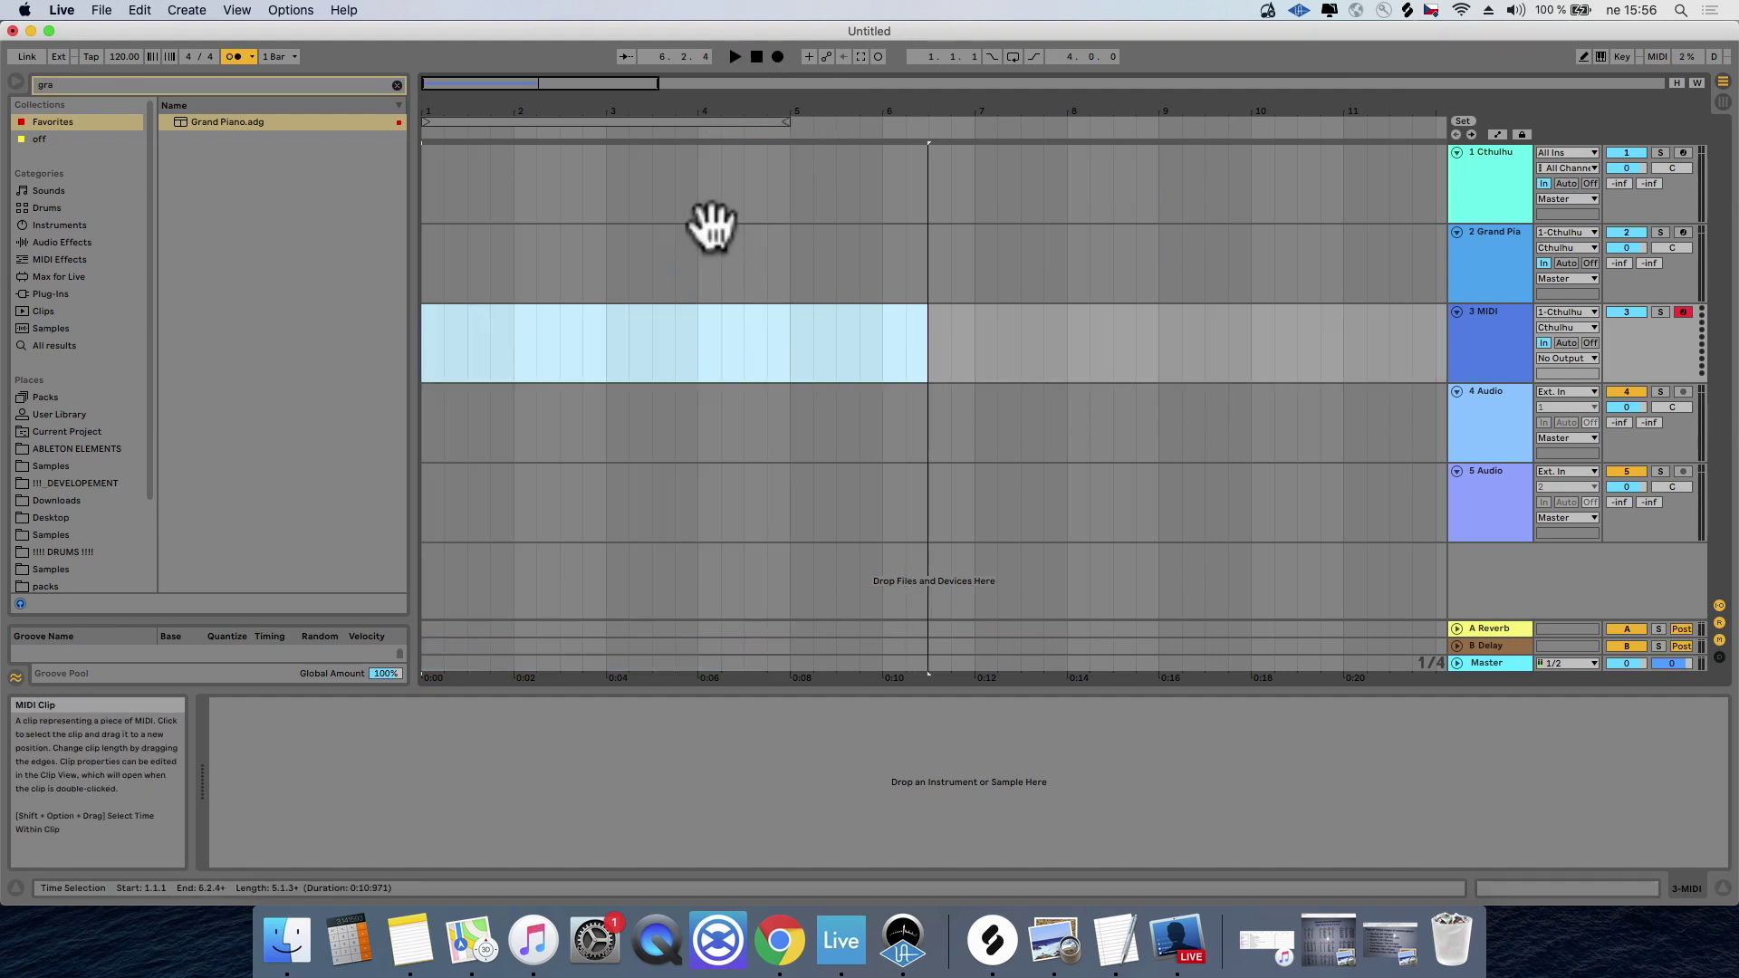
# Step: Record the chord progression on the 3 MIDI track within the four-bar loop
pyautogui.click(776, 56)
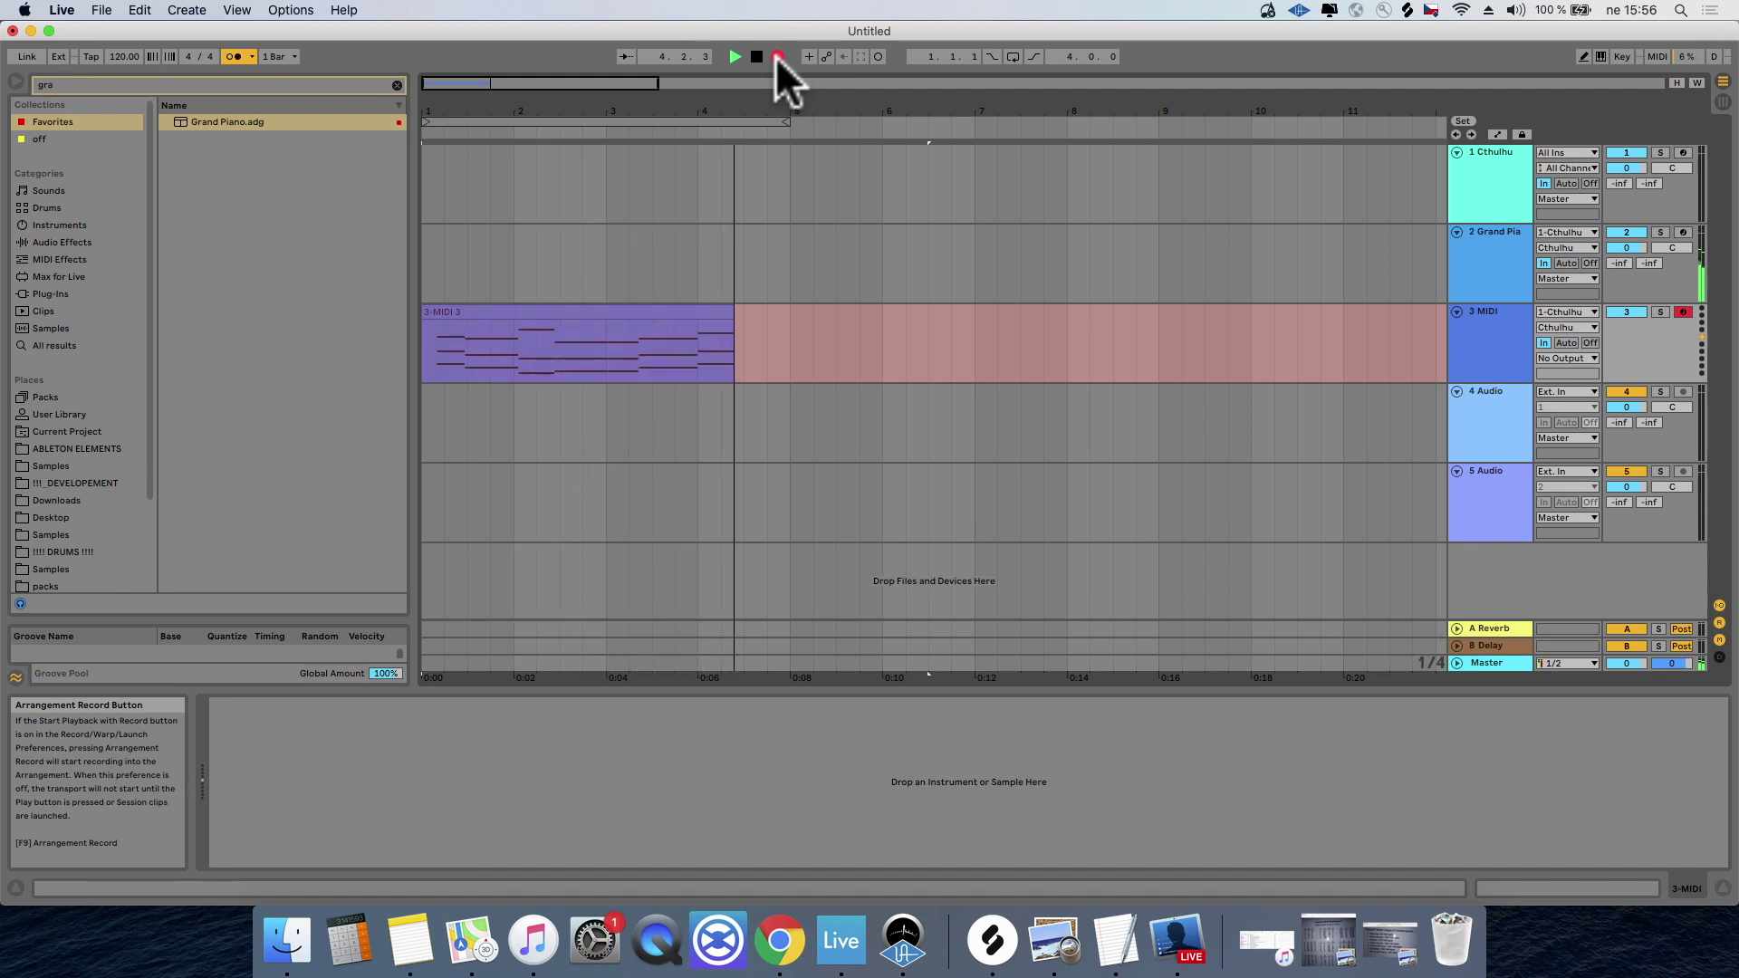
pyautogui.click(776, 56)
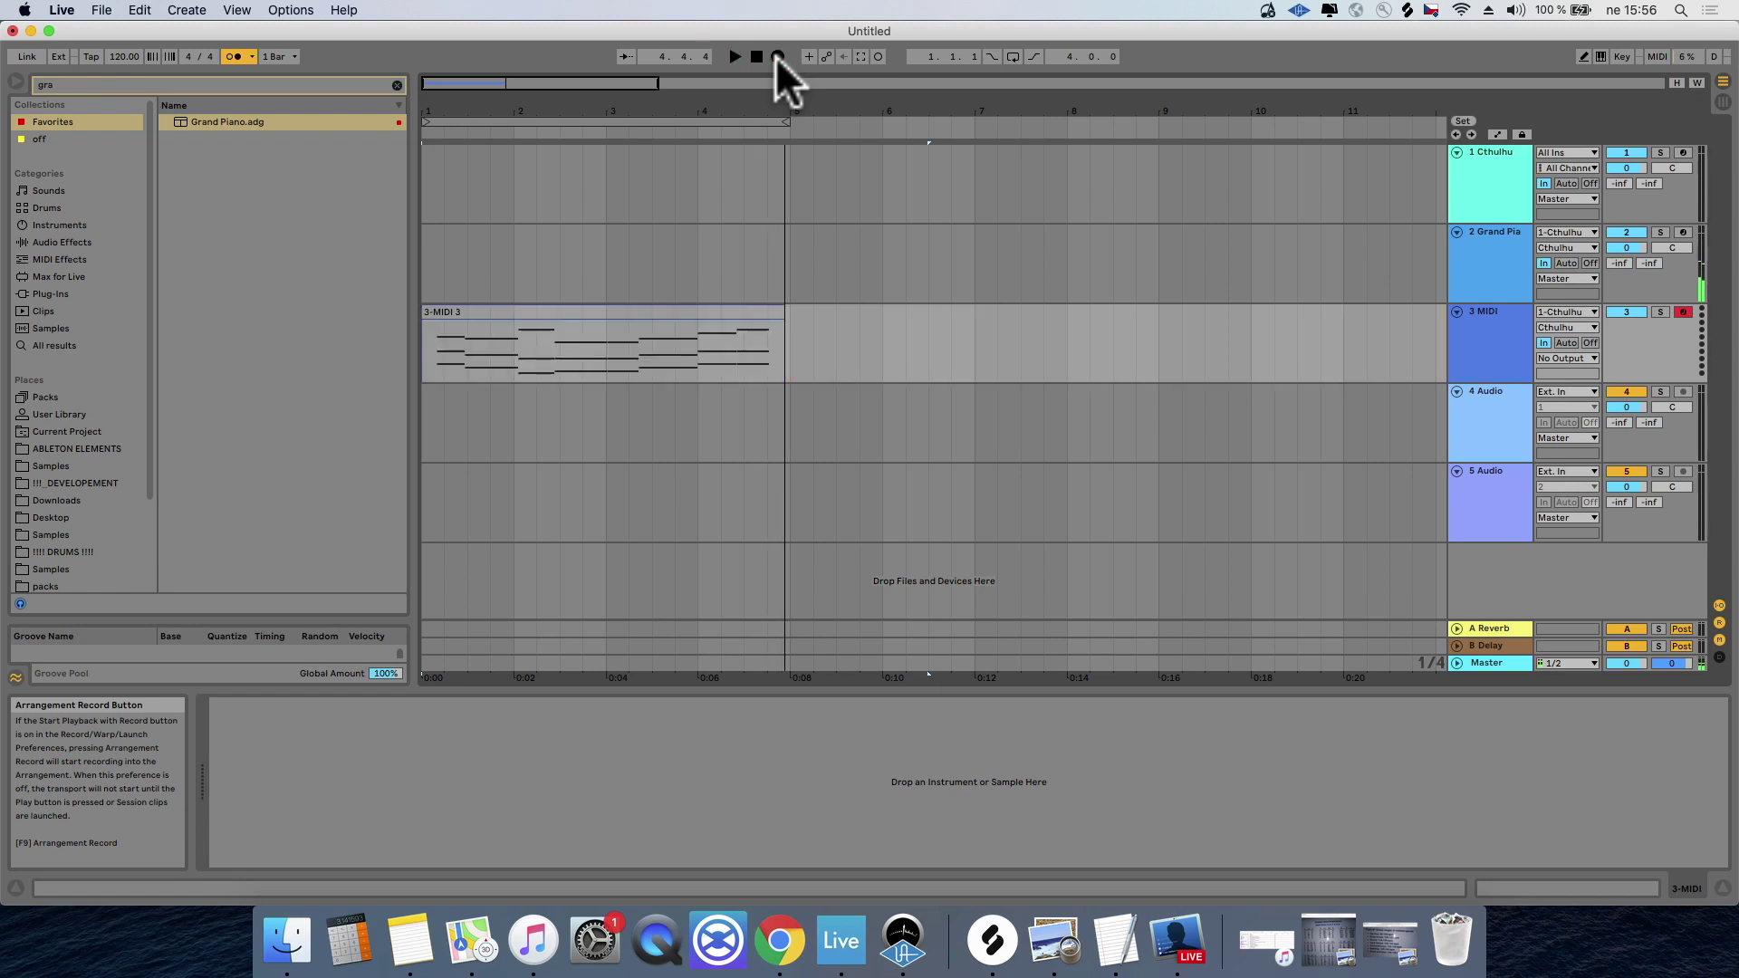
# Step: Extend the recorded clip to exactly four bars, ending at 5.1.1, and open its notes for editing
pyautogui.click(660, 322)
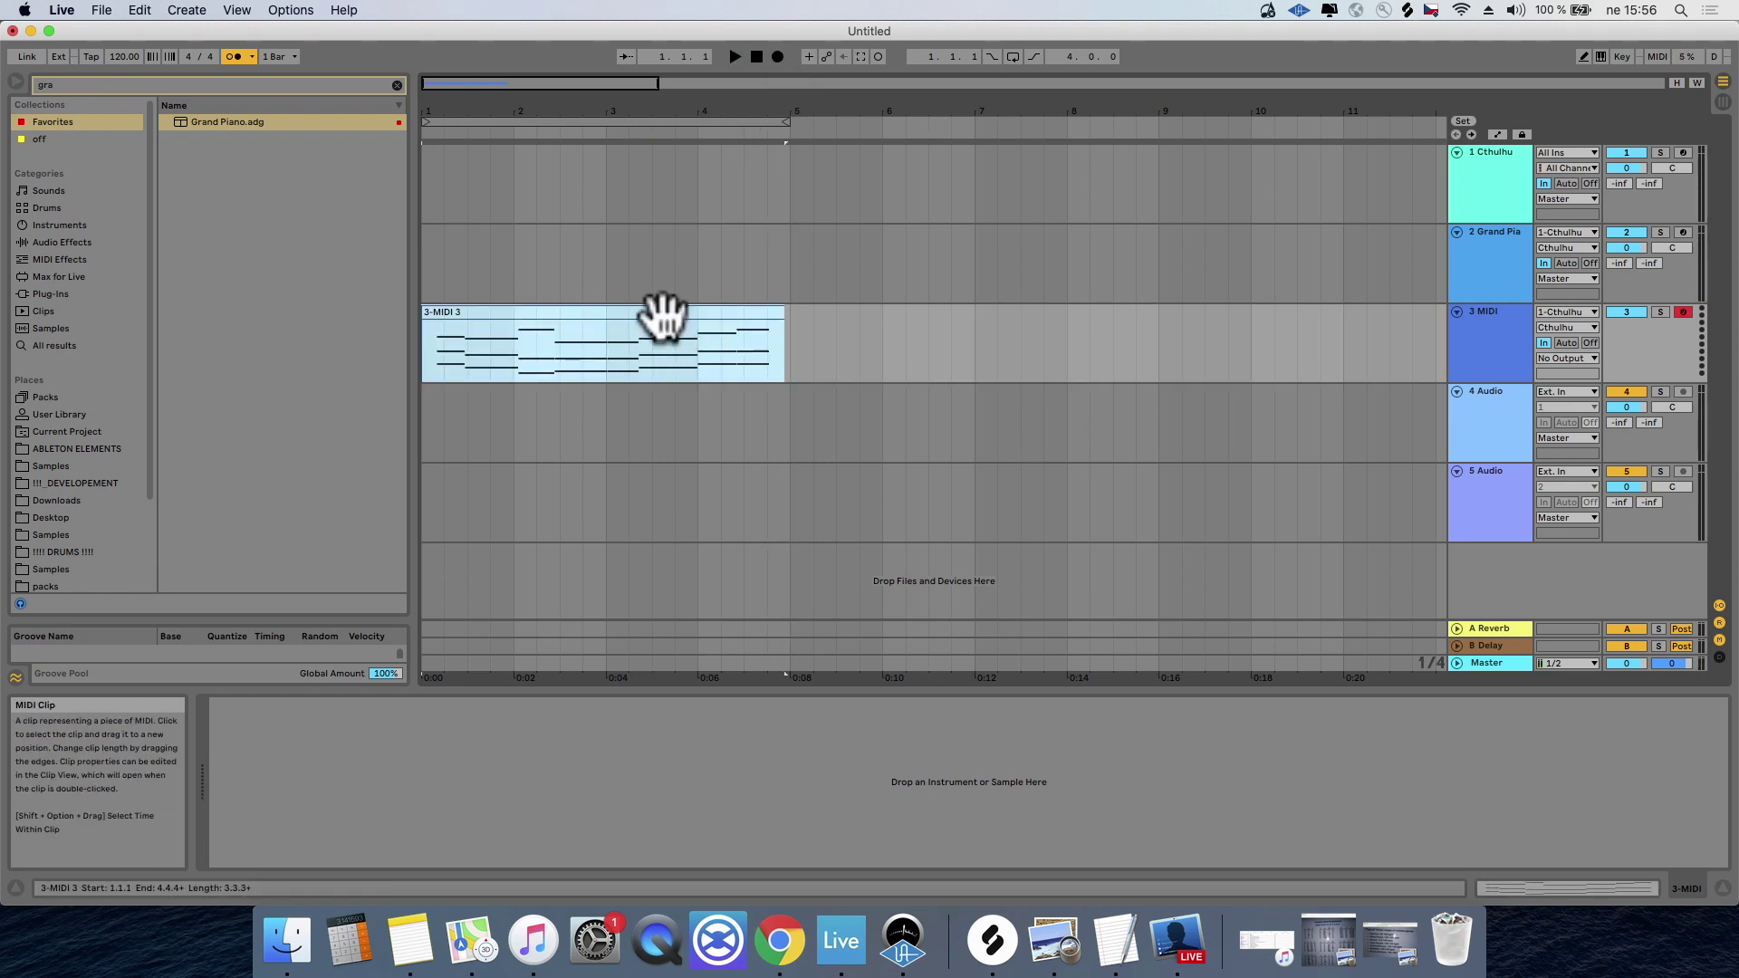
pyautogui.rightClick(539, 318)
pyautogui.click(607, 478)
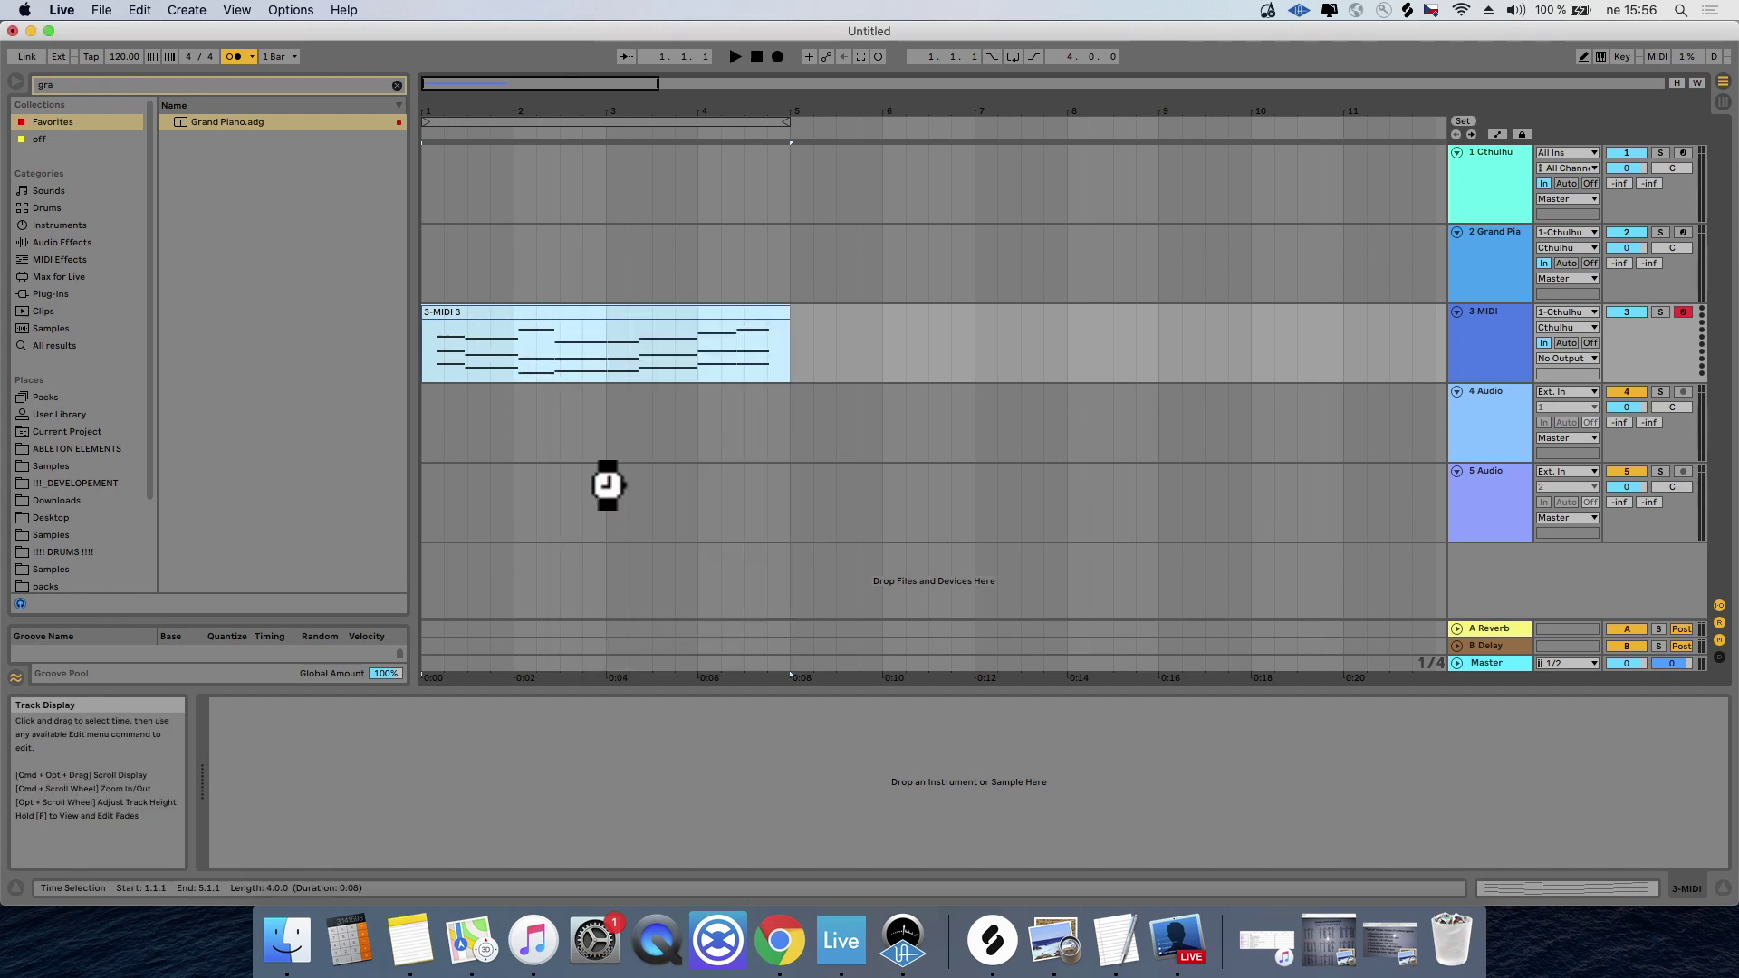
pyautogui.click(742, 308)
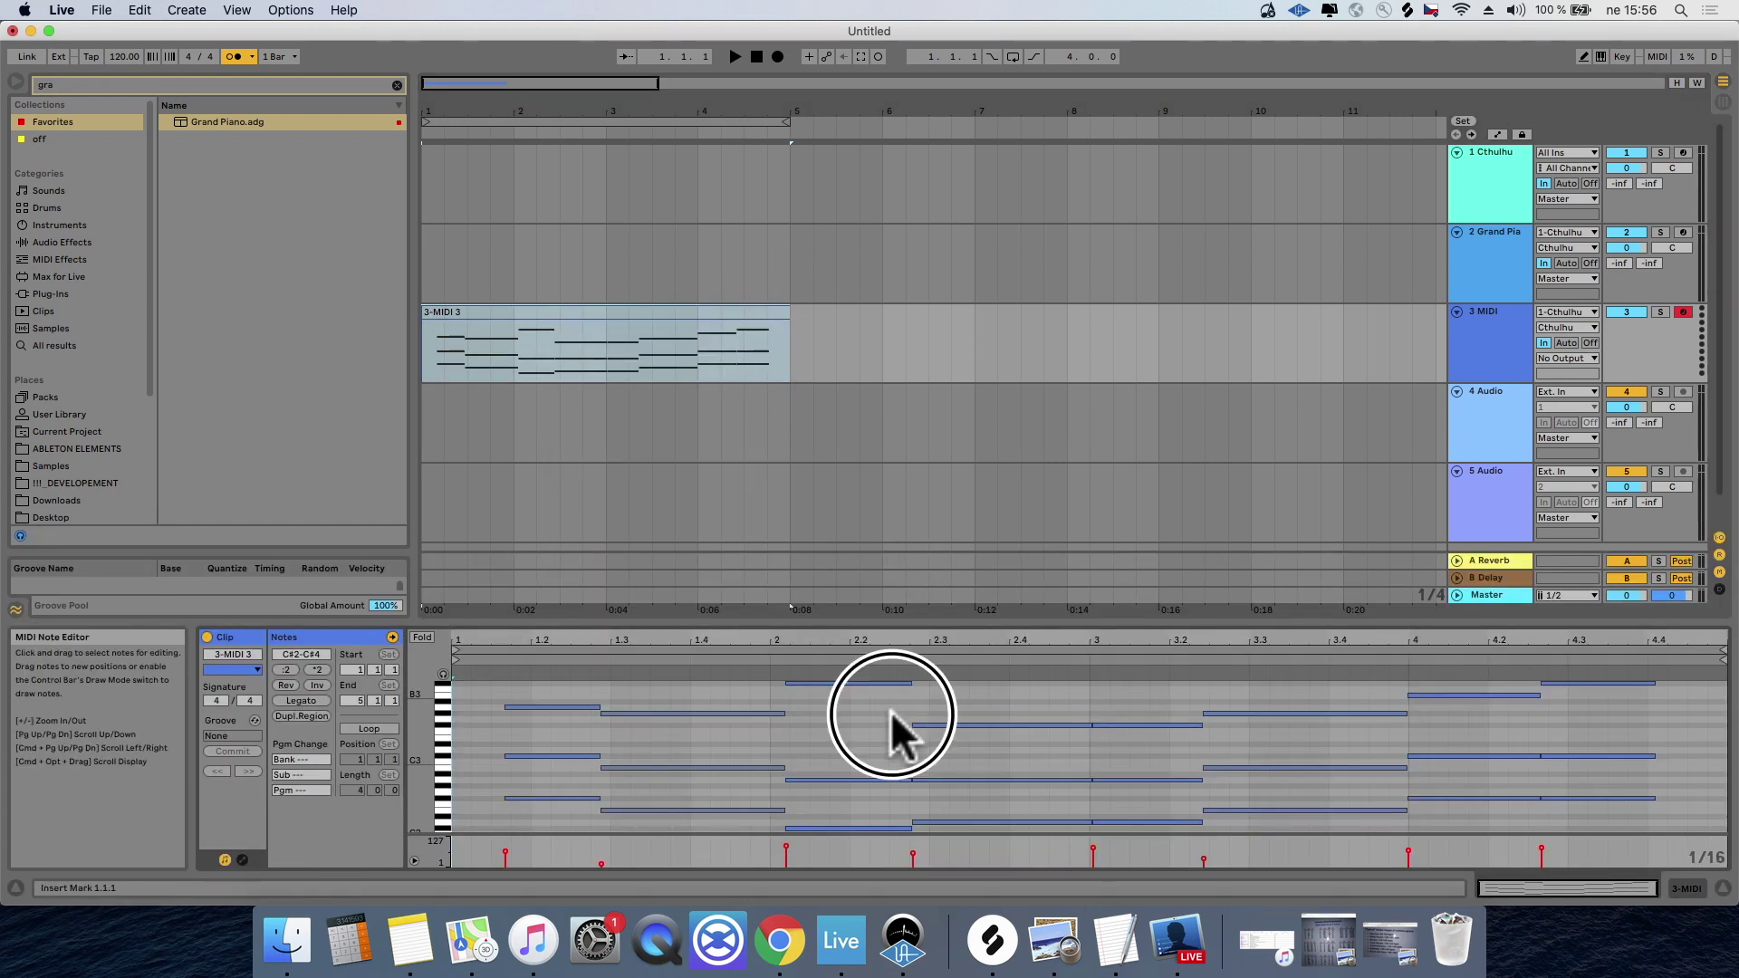
# Step: Quantize all the notes in the clip and move the first chord to the start of bar 1
pyautogui.rightClick(888, 710)
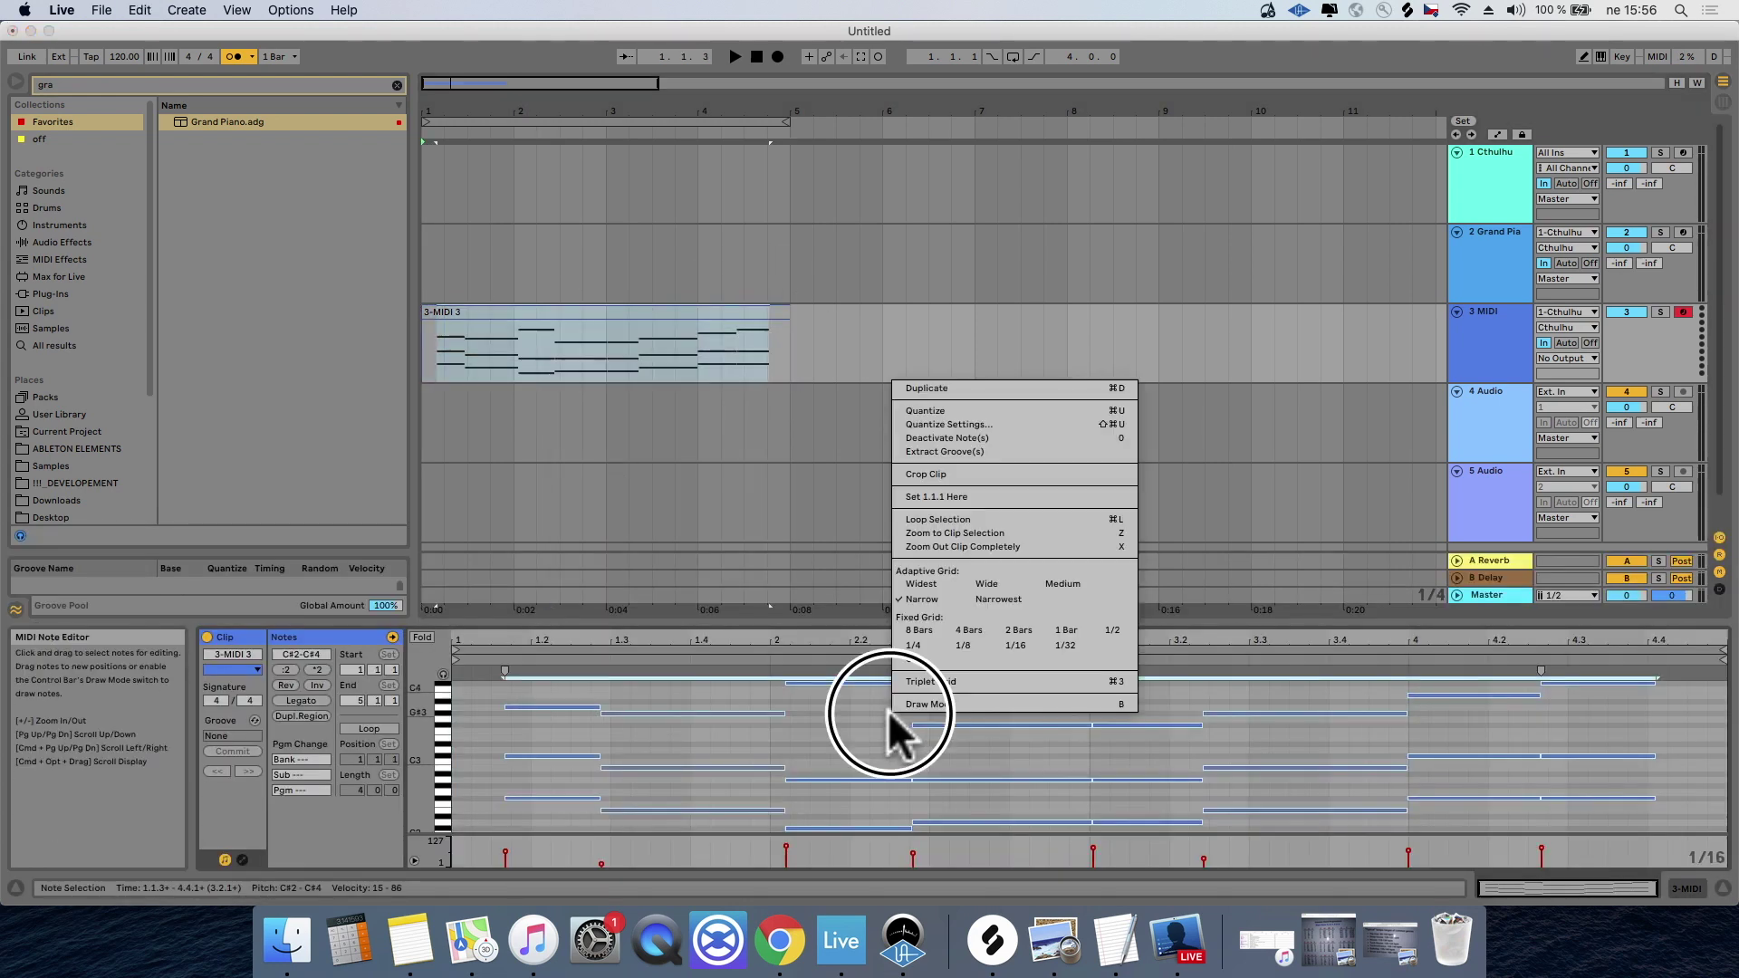
pyautogui.click(926, 410)
pyautogui.moveTo(585, 694); pyautogui.dragTo(545, 815)
pyautogui.press('Left')
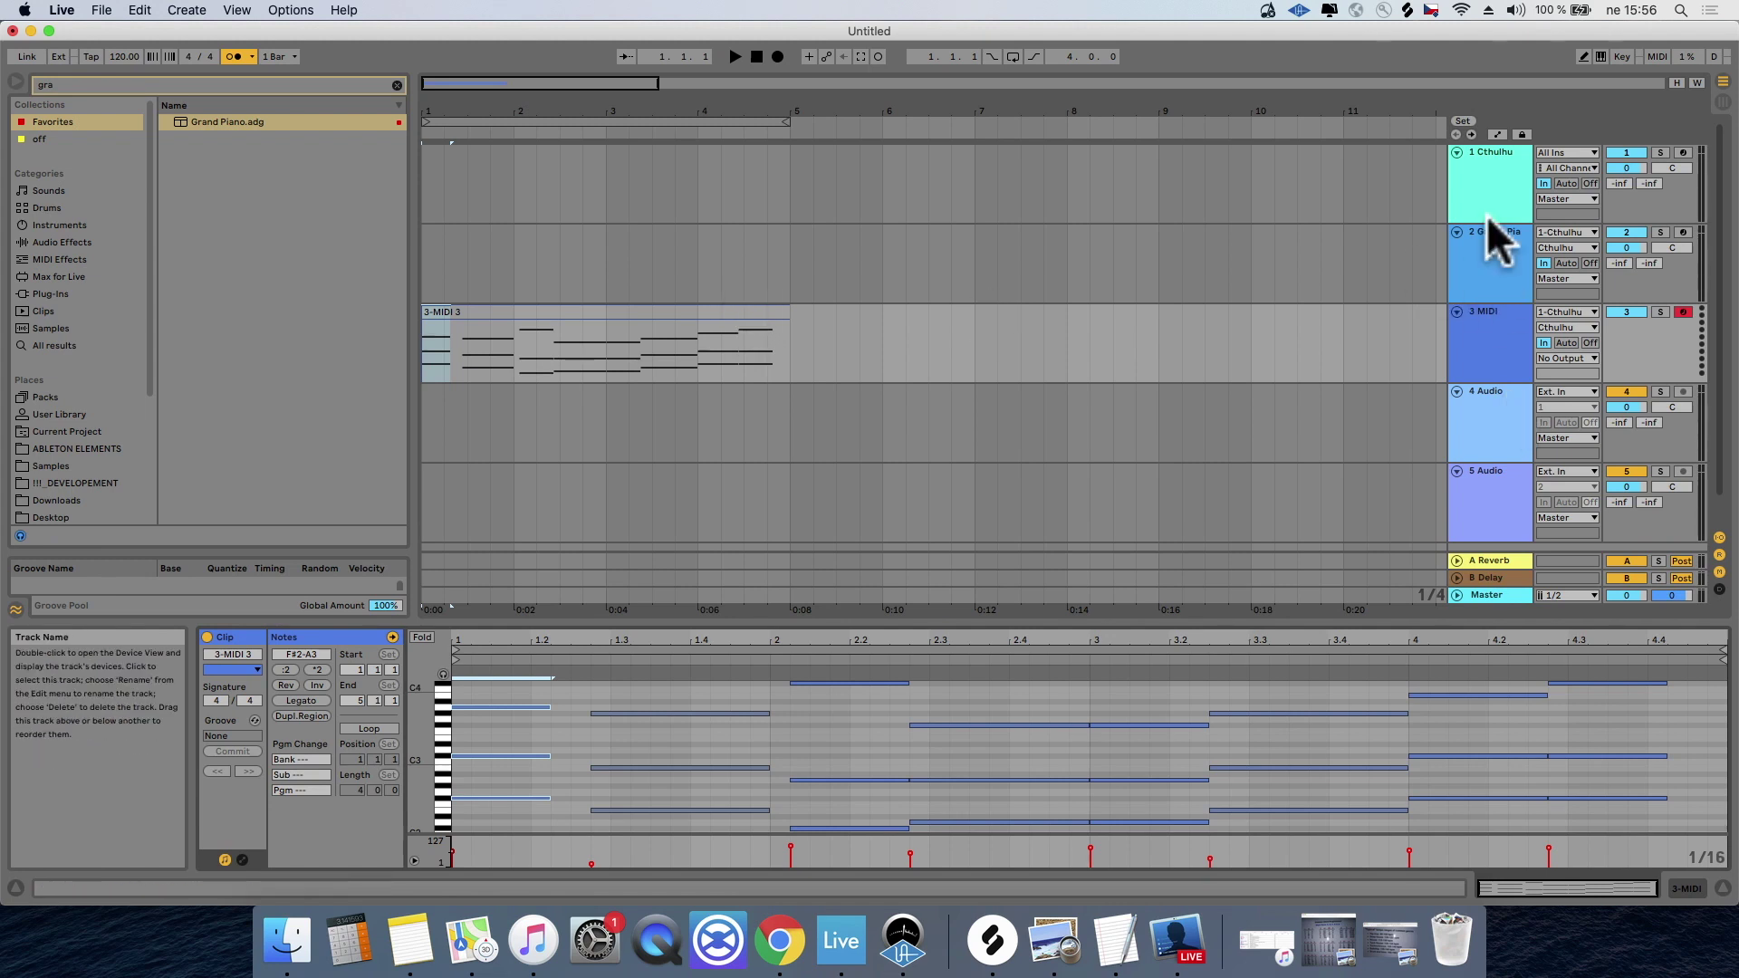
# Step: Delete the Cthulhu and Grand Piano tracks and load Grand Piano.adg onto the recorded MIDI track
pyautogui.click(1499, 271)
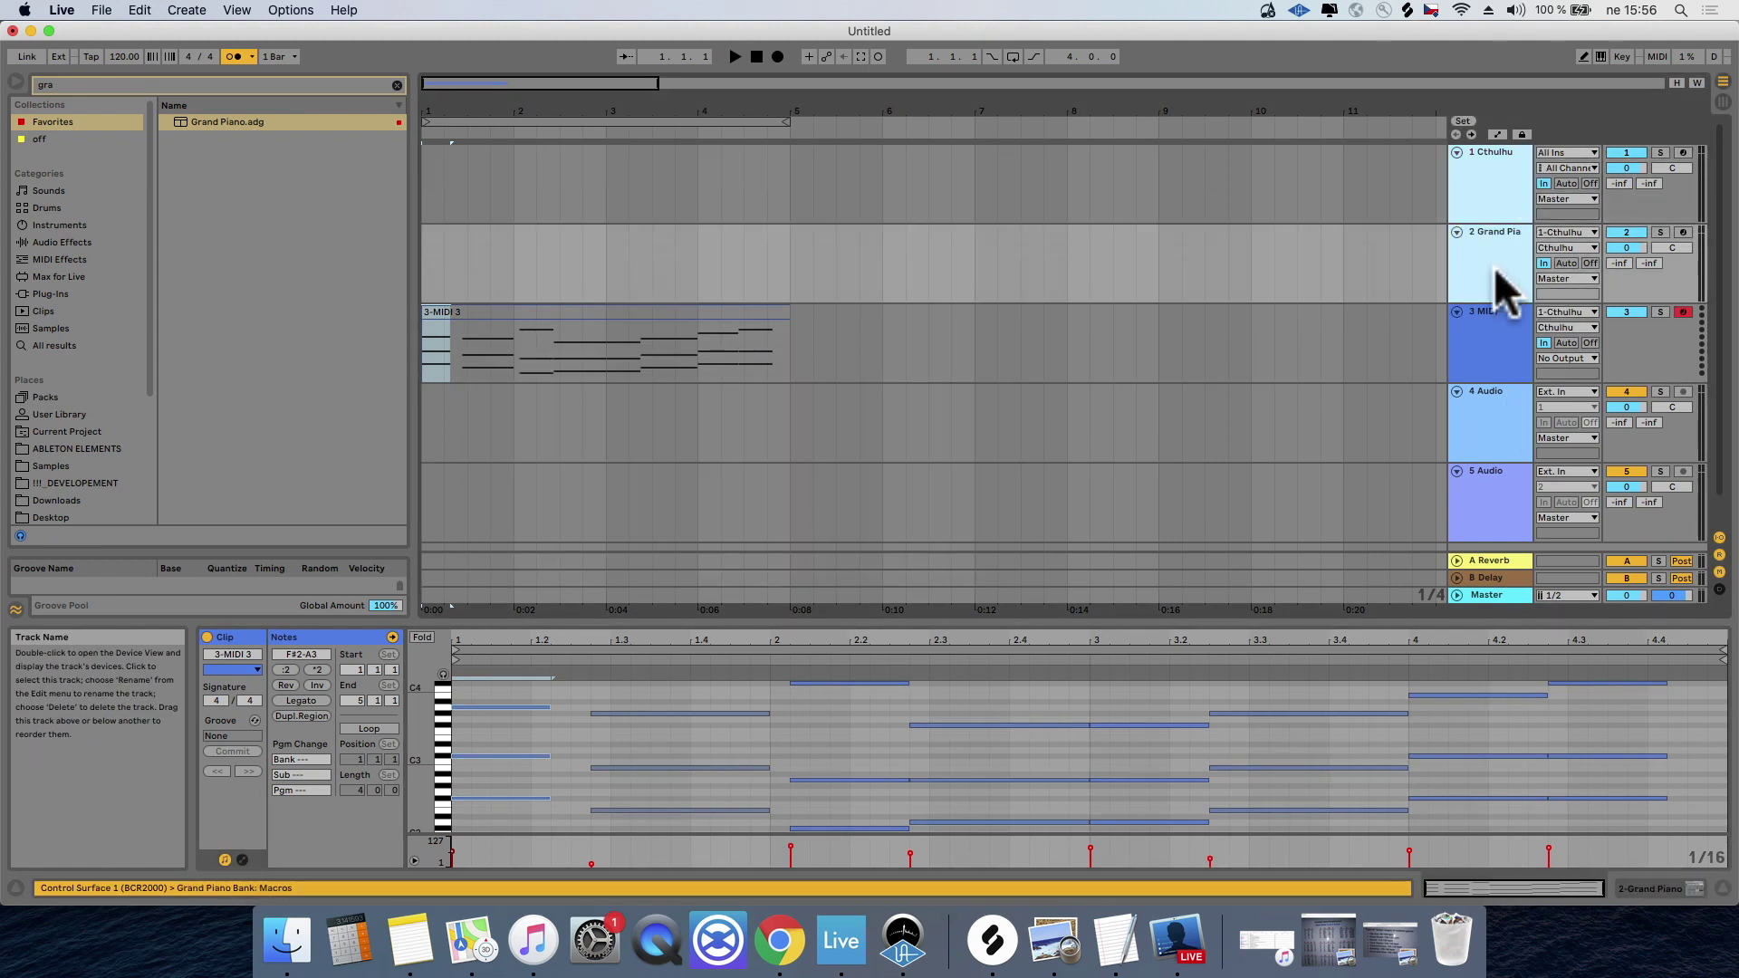
pyautogui.press('Delete')
pyautogui.click(231, 81)
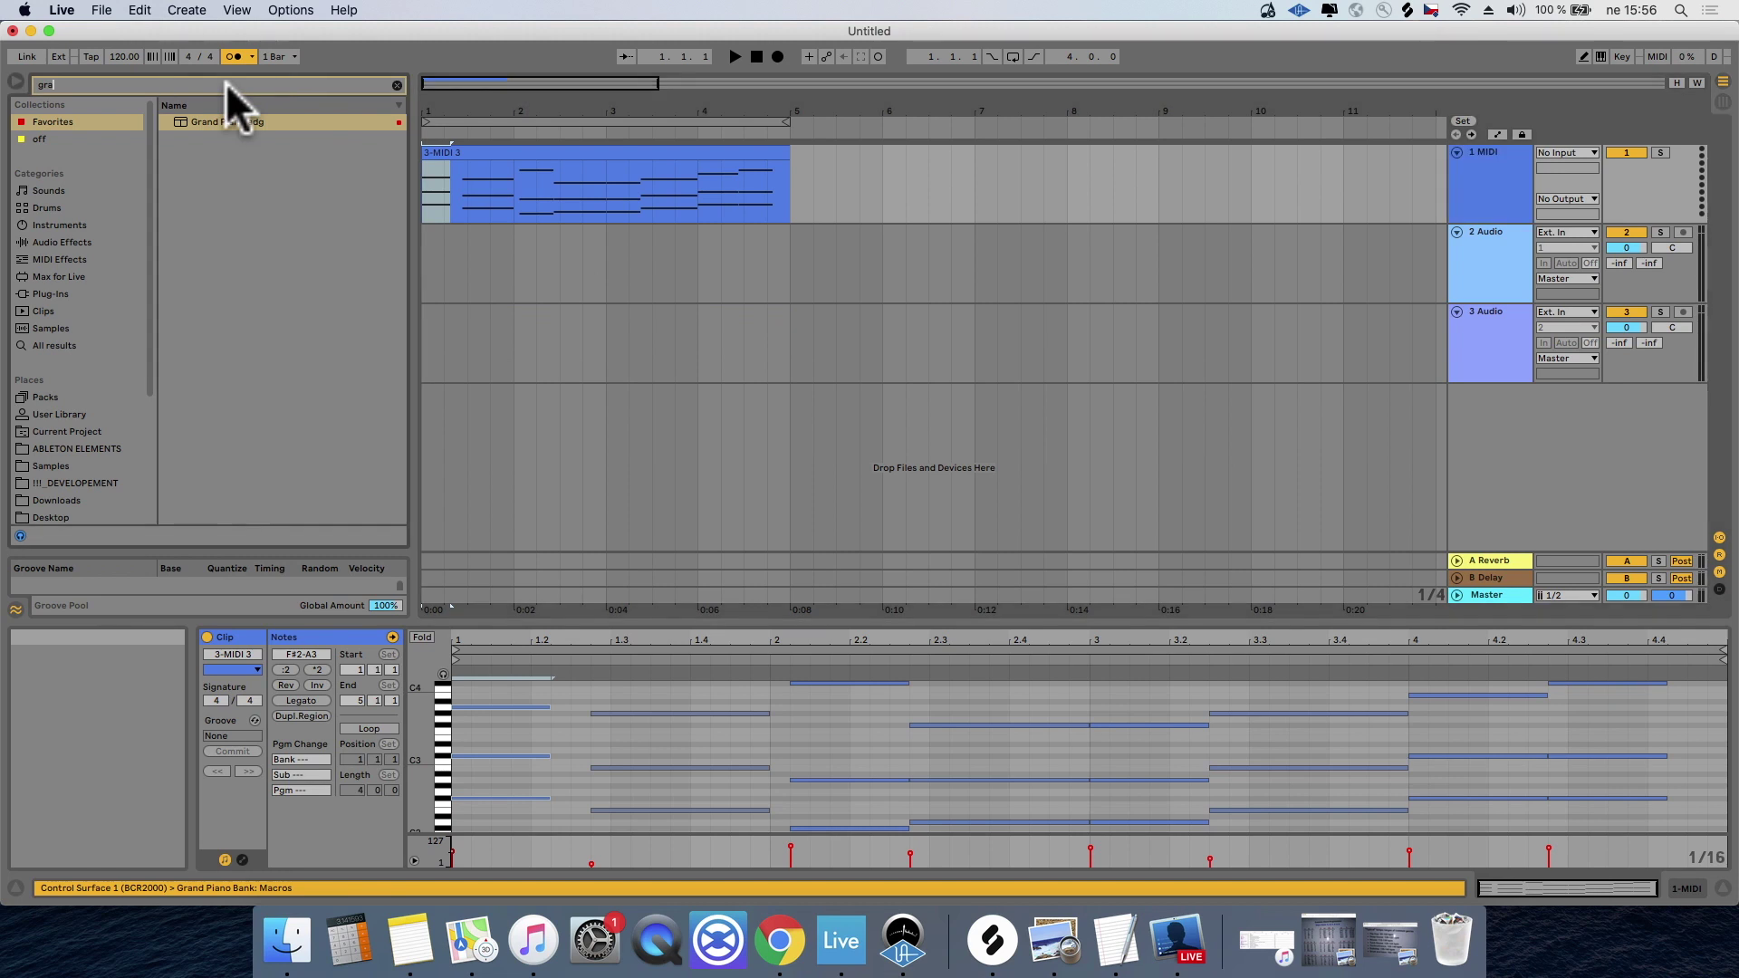
pyautogui.moveTo(238, 118); pyautogui.dragTo(1474, 182)
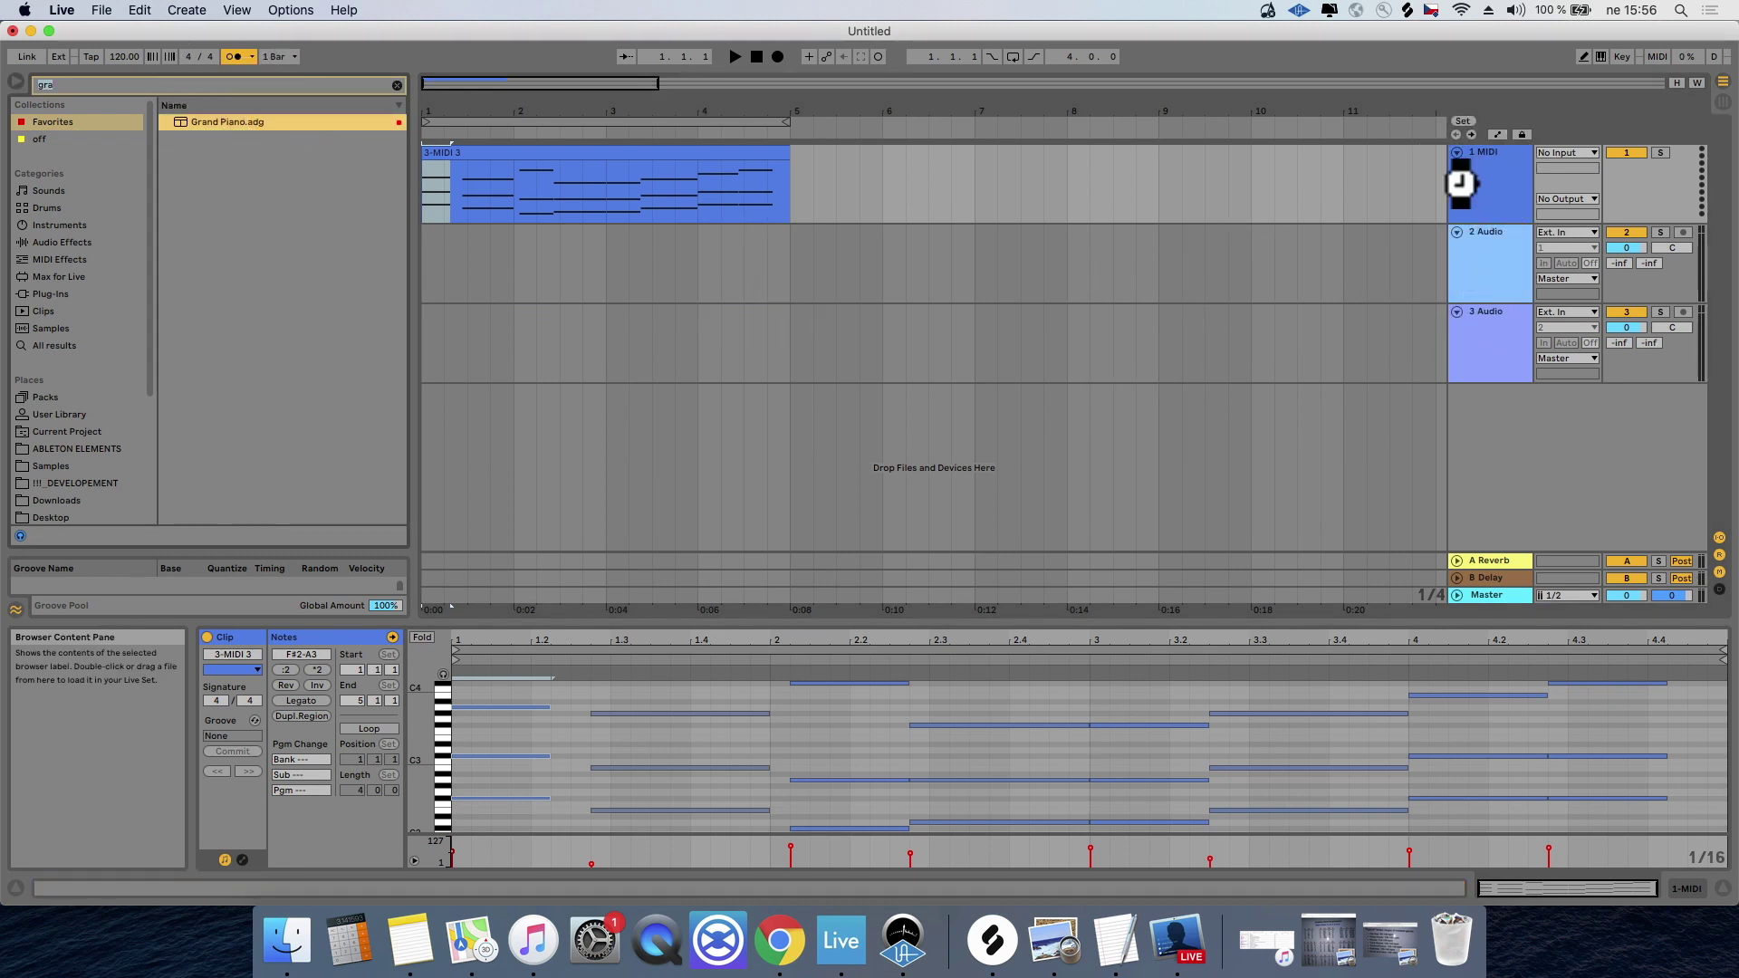
# Step: Shorten the first two chords, with the second starting at 1.2.3, and move the first chord of bar 2 to 2.1.1
pyautogui.click(729, 152)
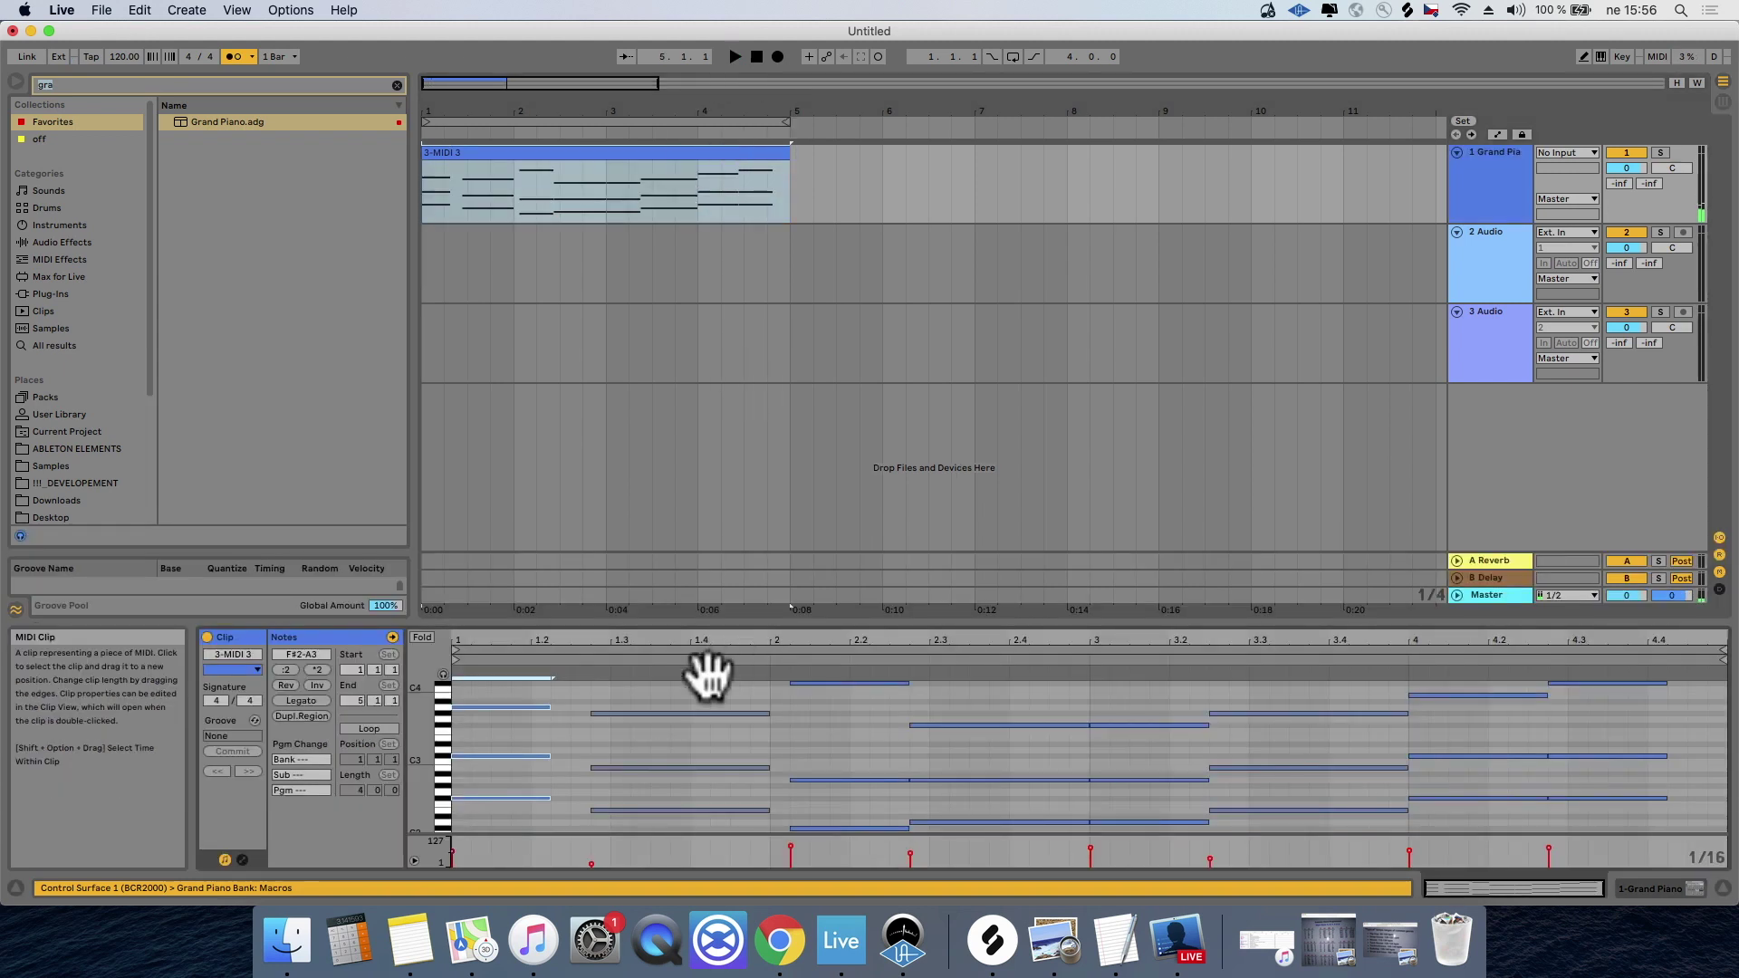
pyautogui.moveTo(729, 621); pyautogui.dragTo(764, 182)
pyautogui.moveTo(621, 378); pyautogui.dragTo(669, 593)
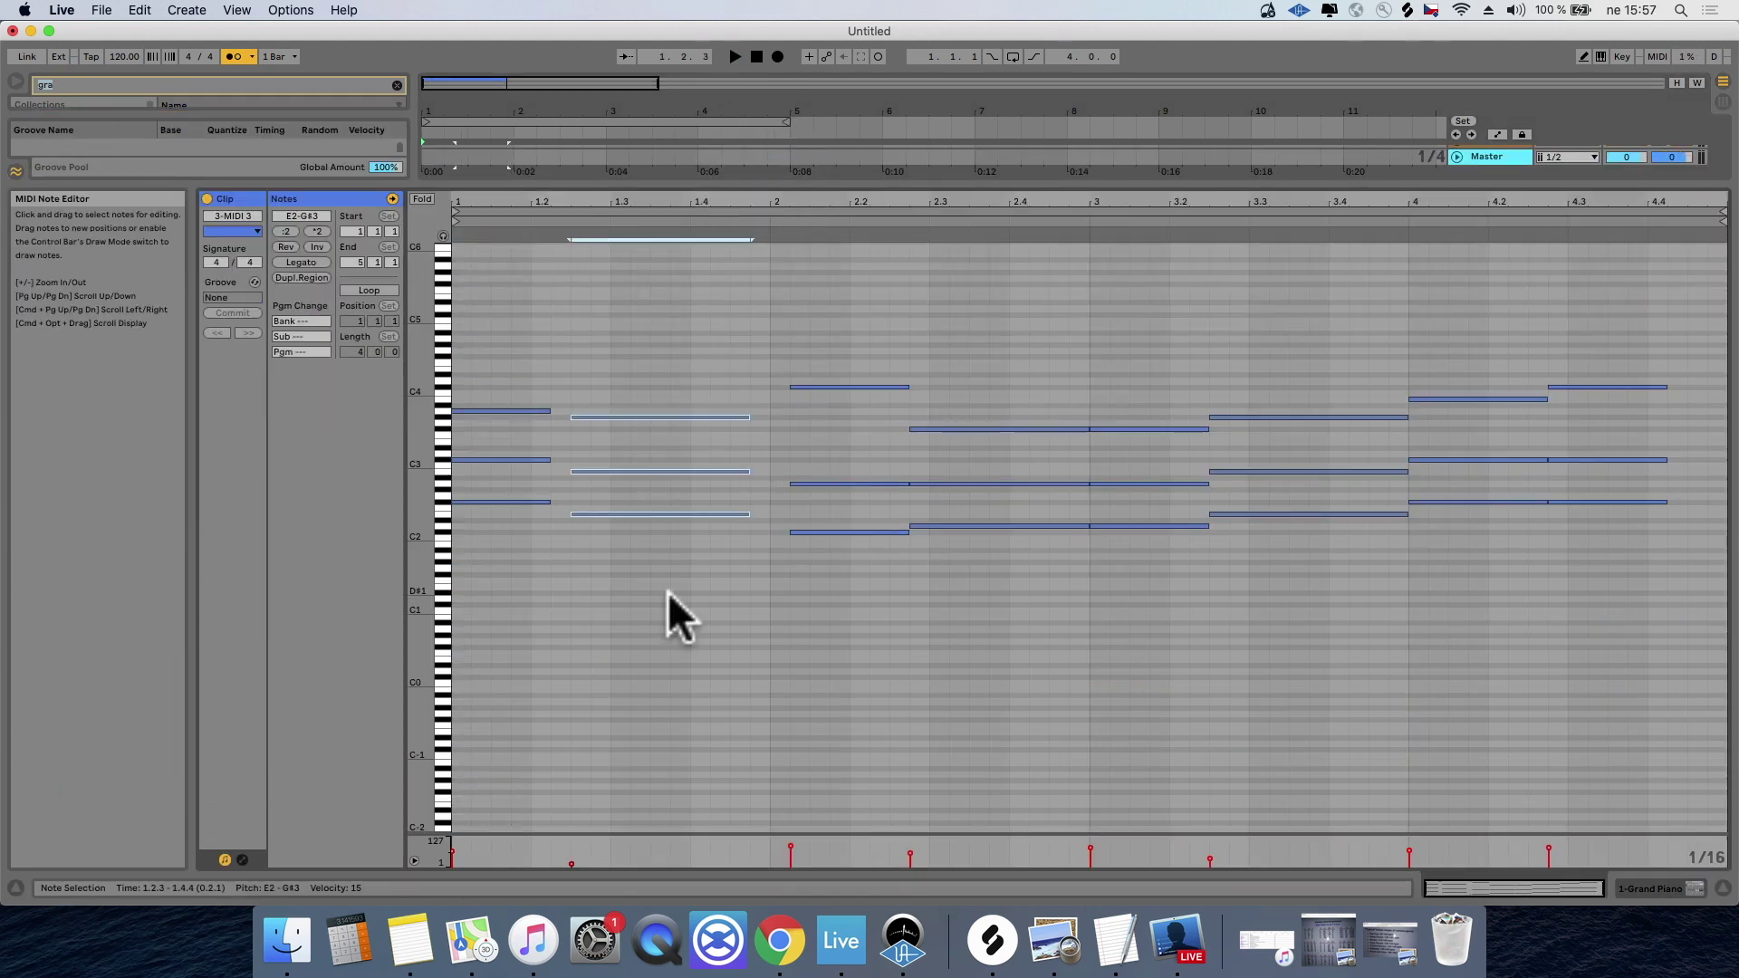
pyautogui.hotkey('shift', 'Left')
pyautogui.hotkey('shift', 'Left')
pyautogui.hotkey('shift', 'Left')
pyautogui.hotkey('shift', 'Left')
pyautogui.moveTo(450, 396); pyautogui.dragTo(480, 585)
pyautogui.hotkey('shift', 'Left')
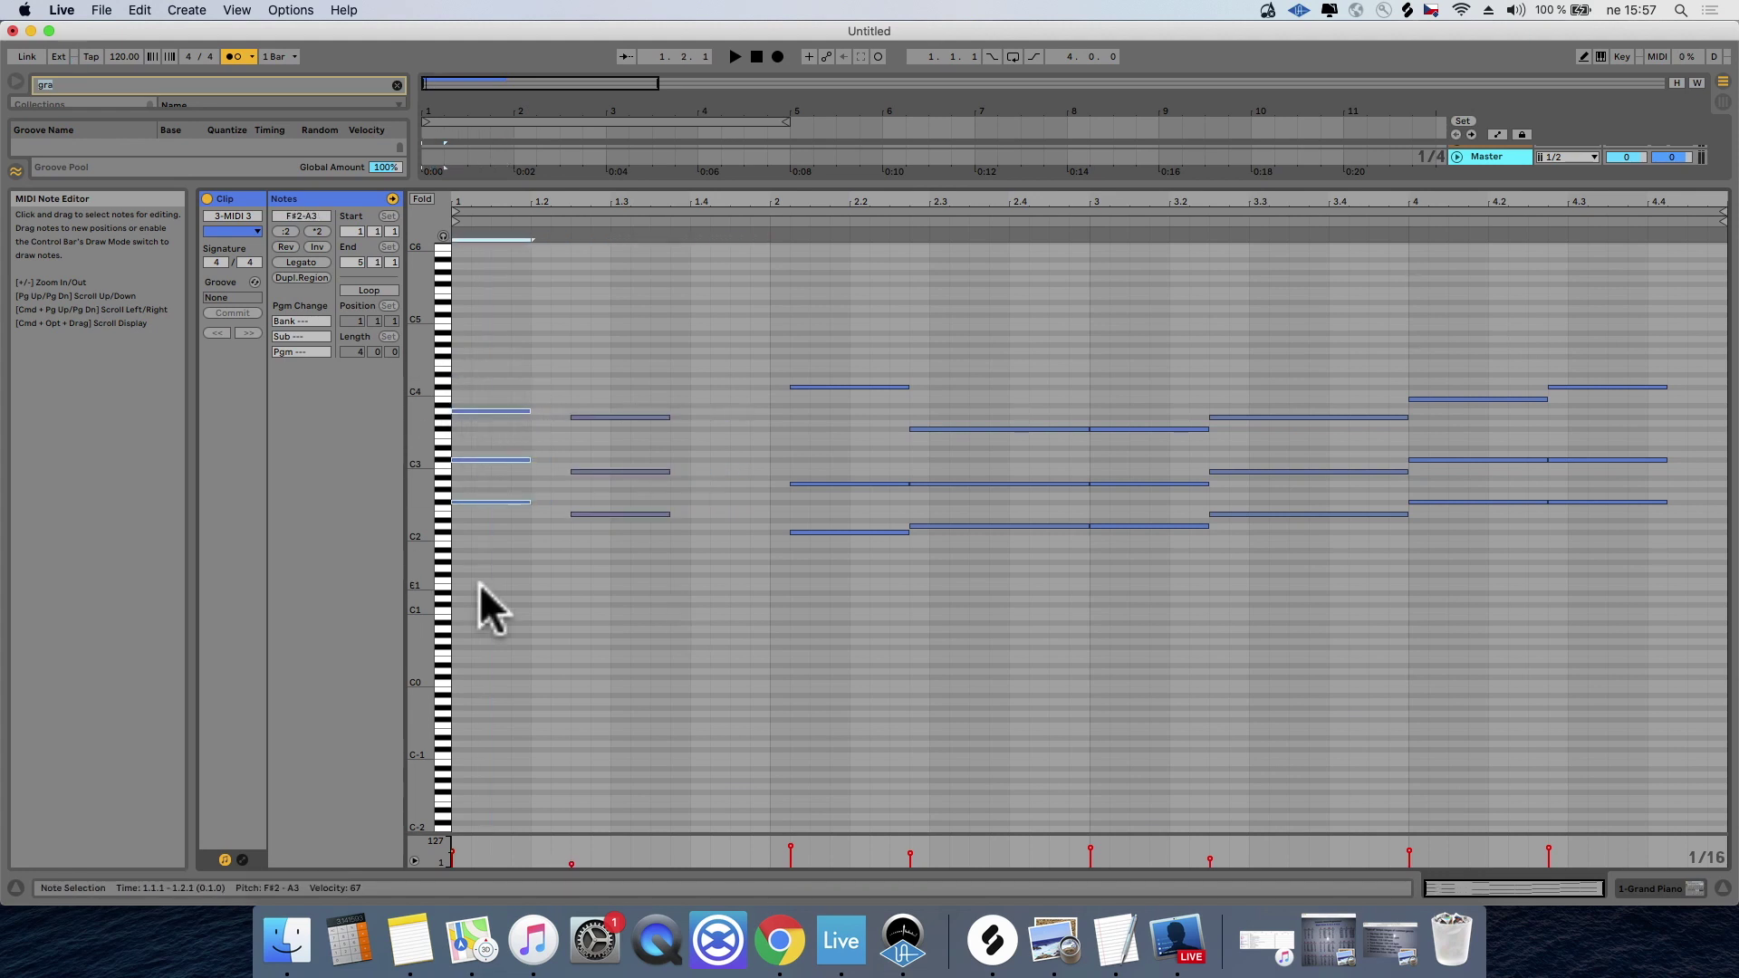
pyautogui.moveTo(868, 295); pyautogui.dragTo(808, 644)
pyautogui.press('Left')
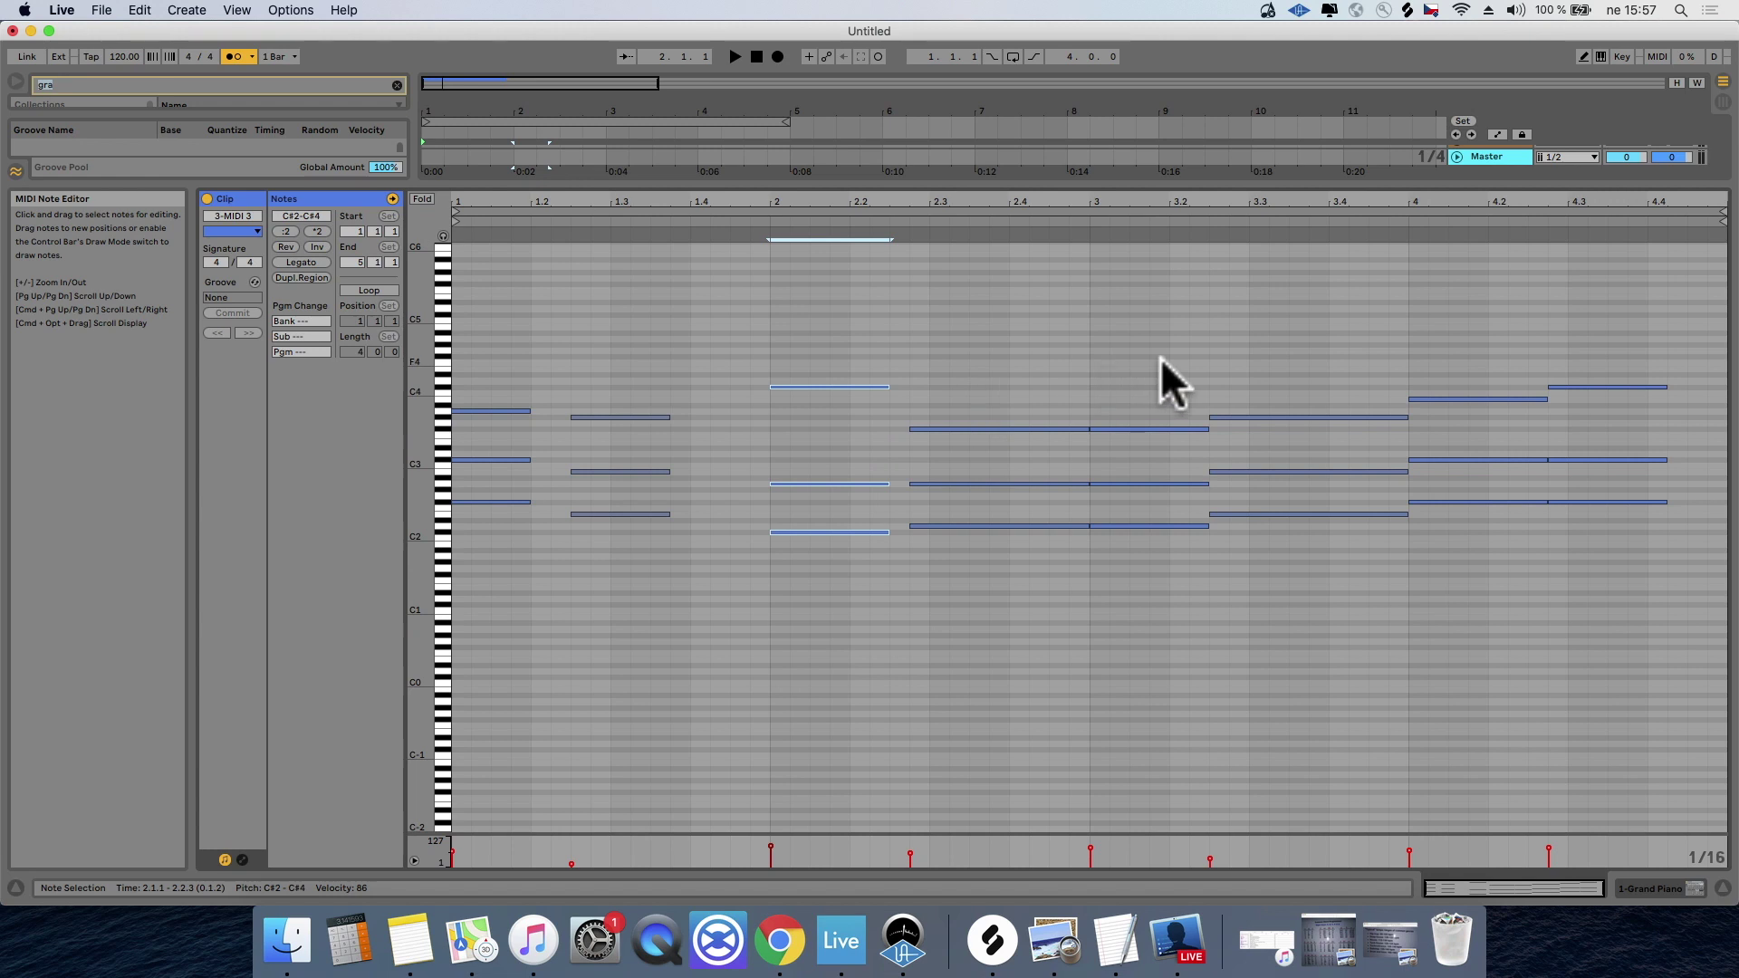
# Step: Shorten the two chords in bar 1 and the chord at 2.1.1 to two sixteenths each
pyautogui.moveTo(525, 346); pyautogui.dragTo(462, 604)
pyautogui.hotkey('shift', 'Left')
pyautogui.hotkey('shift', 'Left')
pyautogui.moveTo(610, 348); pyautogui.dragTo(582, 676)
pyautogui.hotkey('shift', 'Left')
pyautogui.hotkey('shift', 'Left')
pyautogui.hotkey('shift', 'Left')
pyautogui.moveTo(820, 299); pyautogui.dragTo(820, 402)
pyautogui.moveTo(833, 688); pyautogui.dragTo(832, 726)
pyautogui.hotkey('shift', 'Left')
pyautogui.hotkey('shift', 'Left')
pyautogui.hotkey('shift', 'Left')
pyautogui.hotkey('shift', 'Left')
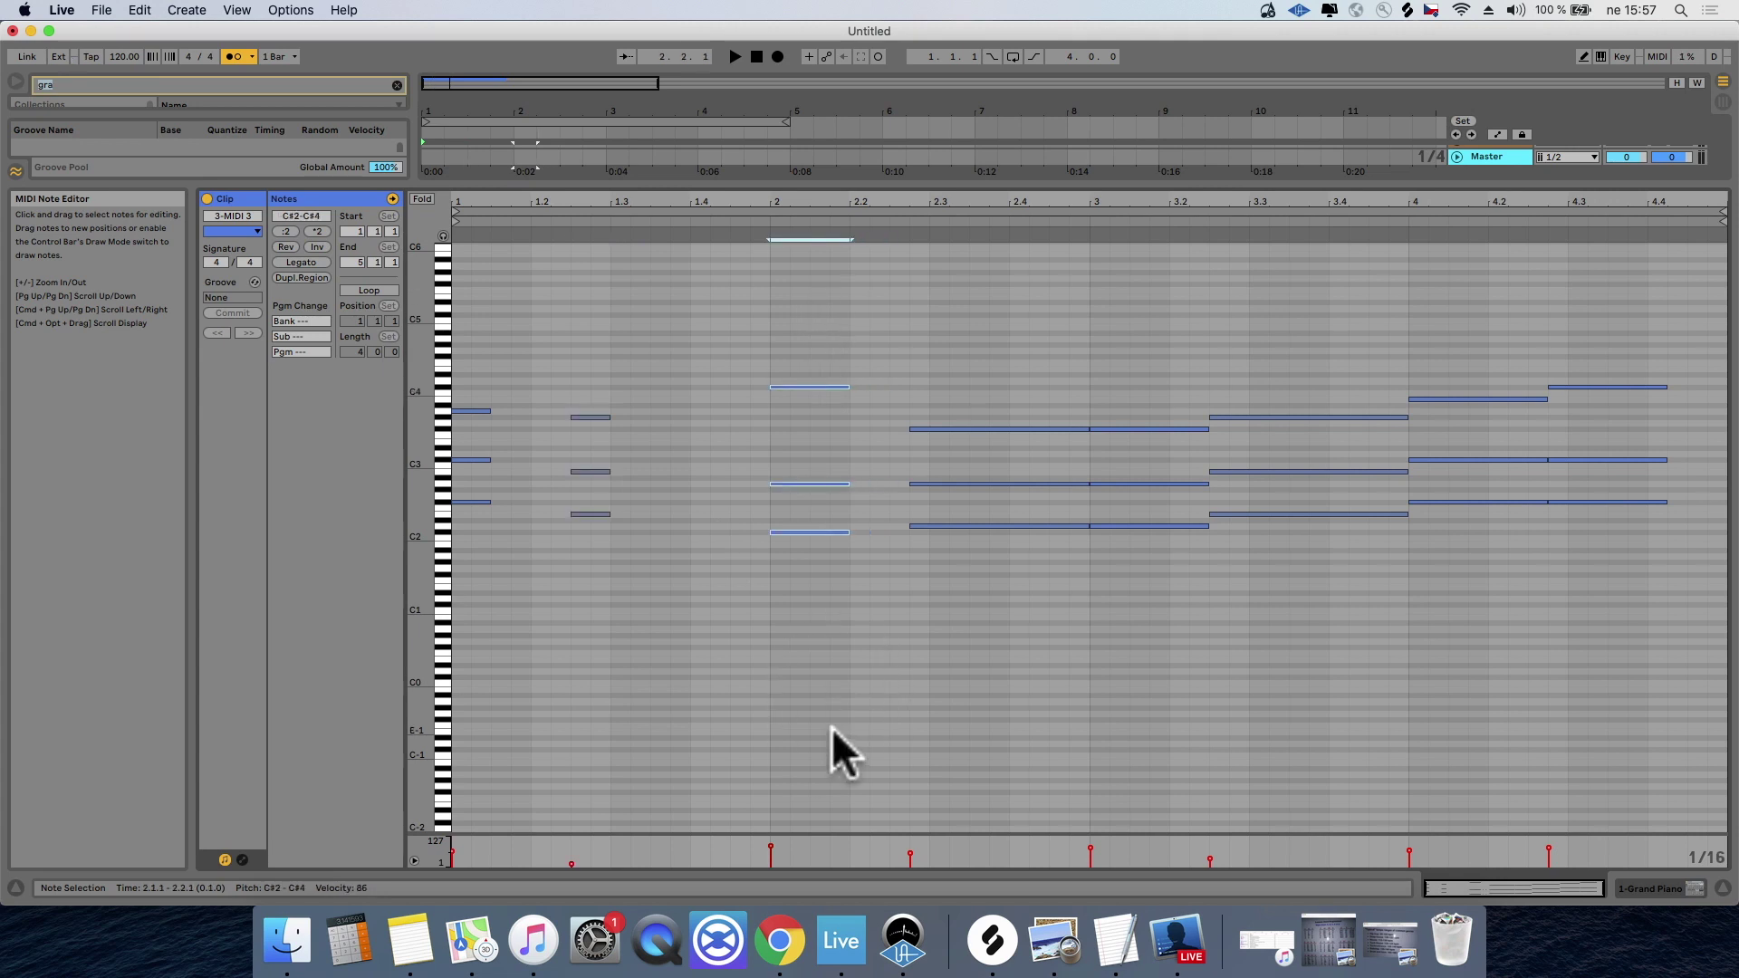
# Step: Shorten the chords from 2.2.4 onward, trimming both bar 4 chords to two sixteenths, and move the last chord to 4.3.1
pyautogui.moveTo(1011, 291); pyautogui.dragTo(1584, 654)
pyautogui.hotkey('shift', 'Left')
pyautogui.hotkey('shift', 'Left')
pyautogui.hotkey('shift', 'Left')
pyautogui.hotkey('shift', 'Left')
pyautogui.moveTo(1561, 344); pyautogui.dragTo(1616, 669)
pyautogui.press('Right')
pyautogui.moveTo(1449, 351); pyautogui.dragTo(1448, 600)
pyautogui.hotkey('shift', 'Left')
# Step: Shorten the second chord of bar 3, at 3.2.3, to two sixteenths
pyautogui.moveTo(1257, 365); pyautogui.dragTo(1250, 598)
pyautogui.hotkey('shift', 'Left')
pyautogui.hotkey('shift', 'Left')
pyautogui.hotkey('shift', 'Left')
pyautogui.hotkey('shift', 'Left')
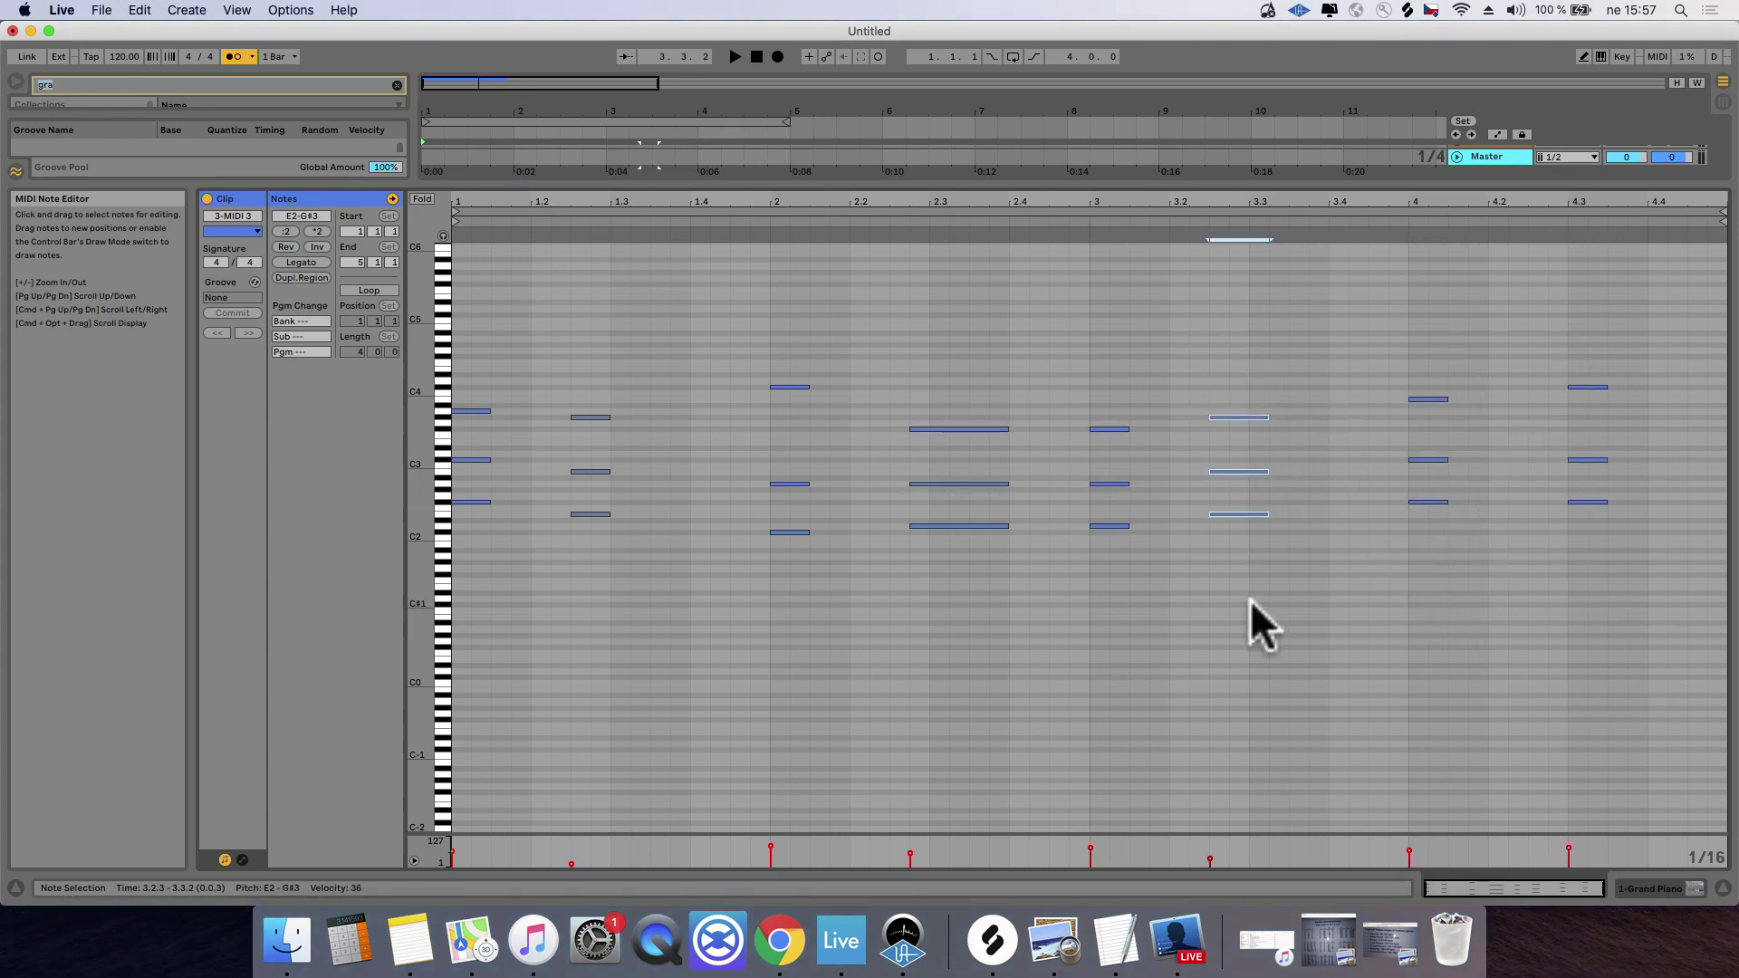
# Step: Move the second chord of bar 2 to 2.2.3 and shorten it to two sixteenths
pyautogui.moveTo(960, 381); pyautogui.dragTo(964, 569)
pyautogui.hotkey('shift', 'Left')
pyautogui.hotkey('shift', 'Left')
pyautogui.press('Left')
pyautogui.press('Left')
pyautogui.press('Right')
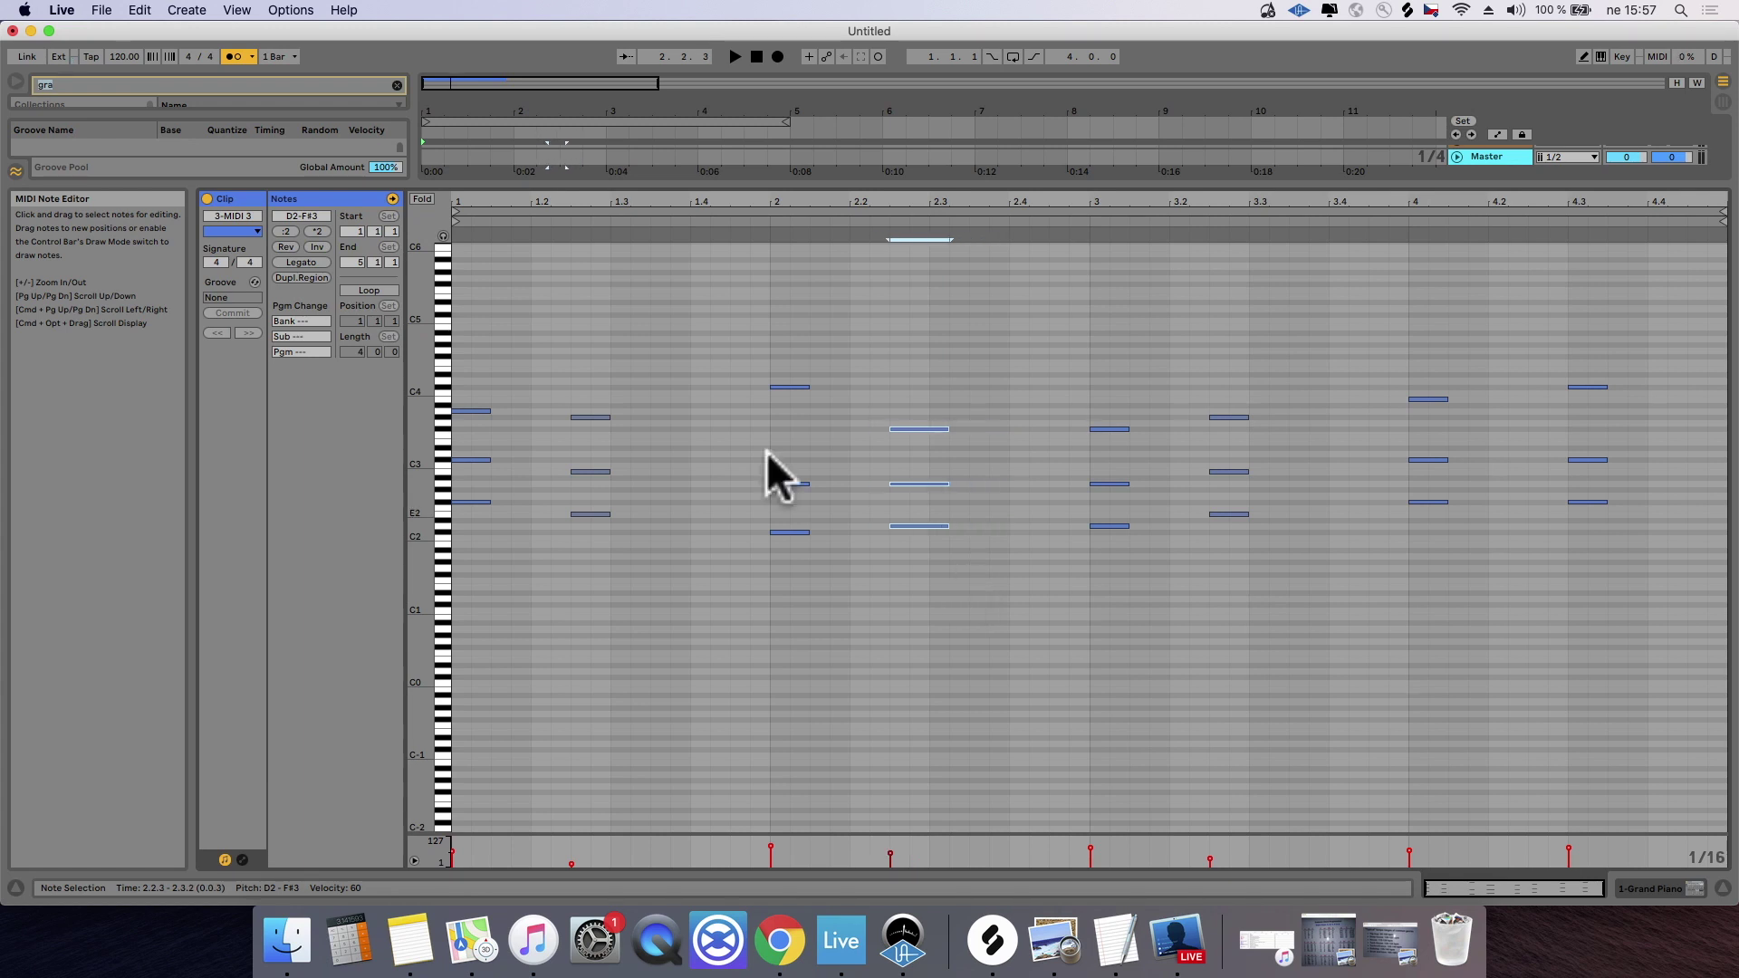
pyautogui.hotkey('shift', 'Left')
pyautogui.click(935, 361)
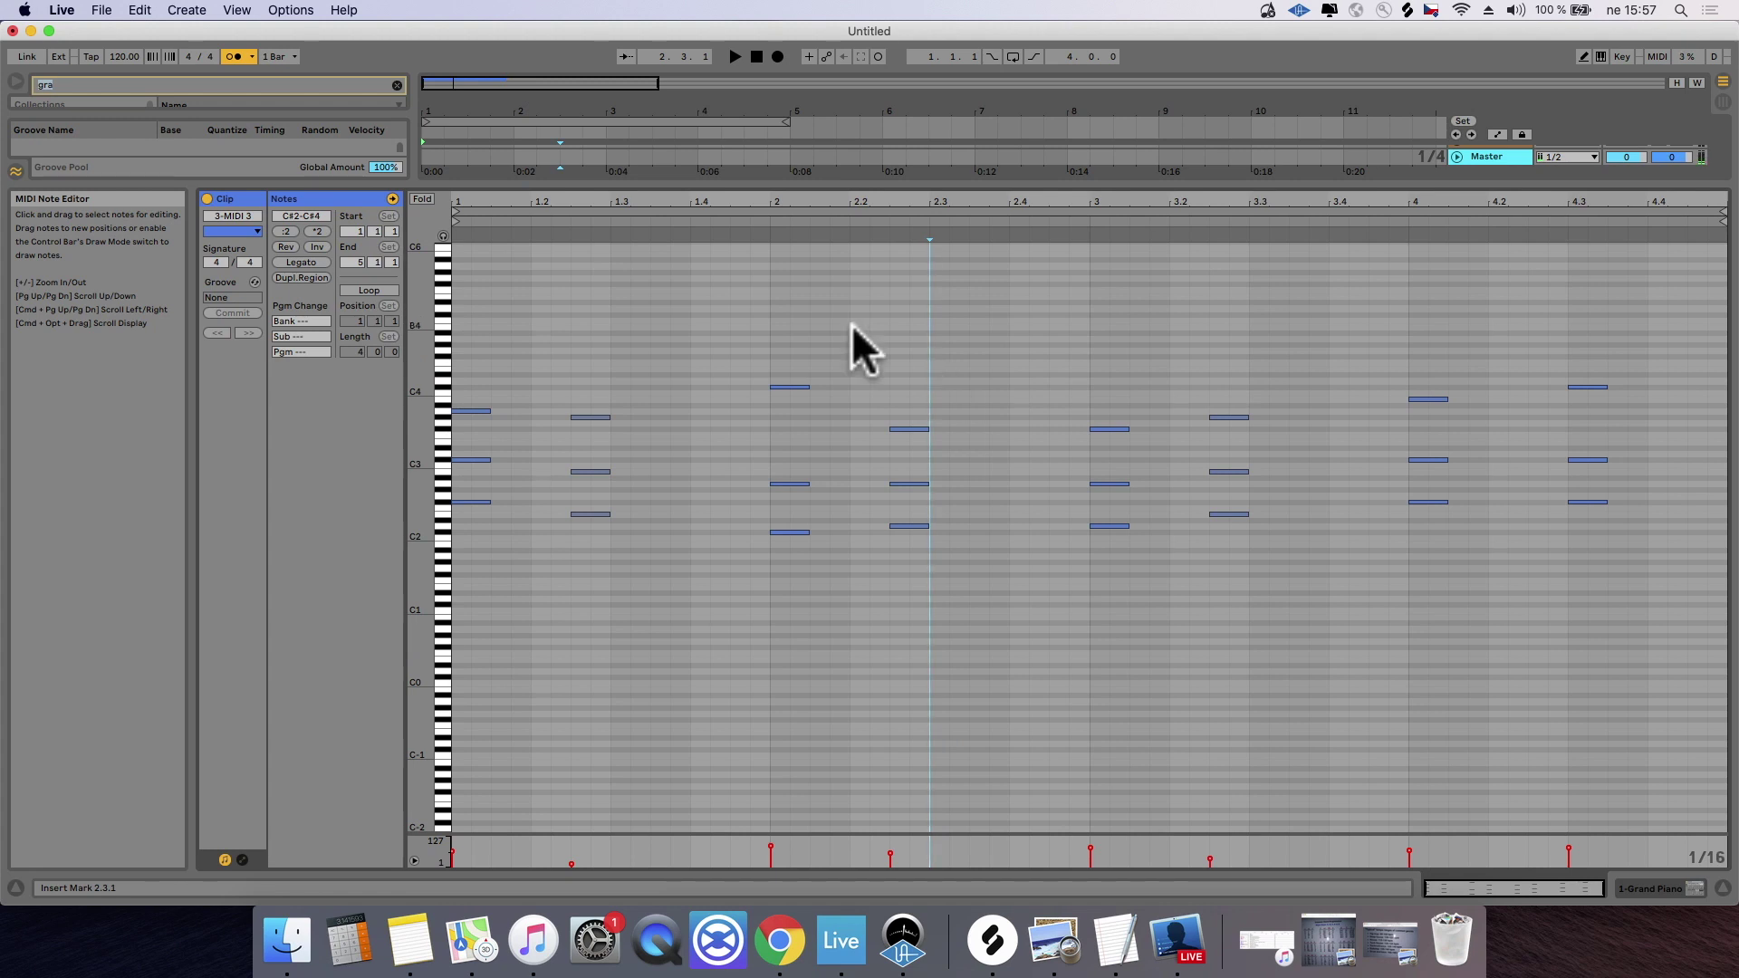
# Step: Duplicate all the chords and offset the copies so that the first one starts at 1.1.4
pyautogui.press('super+a')
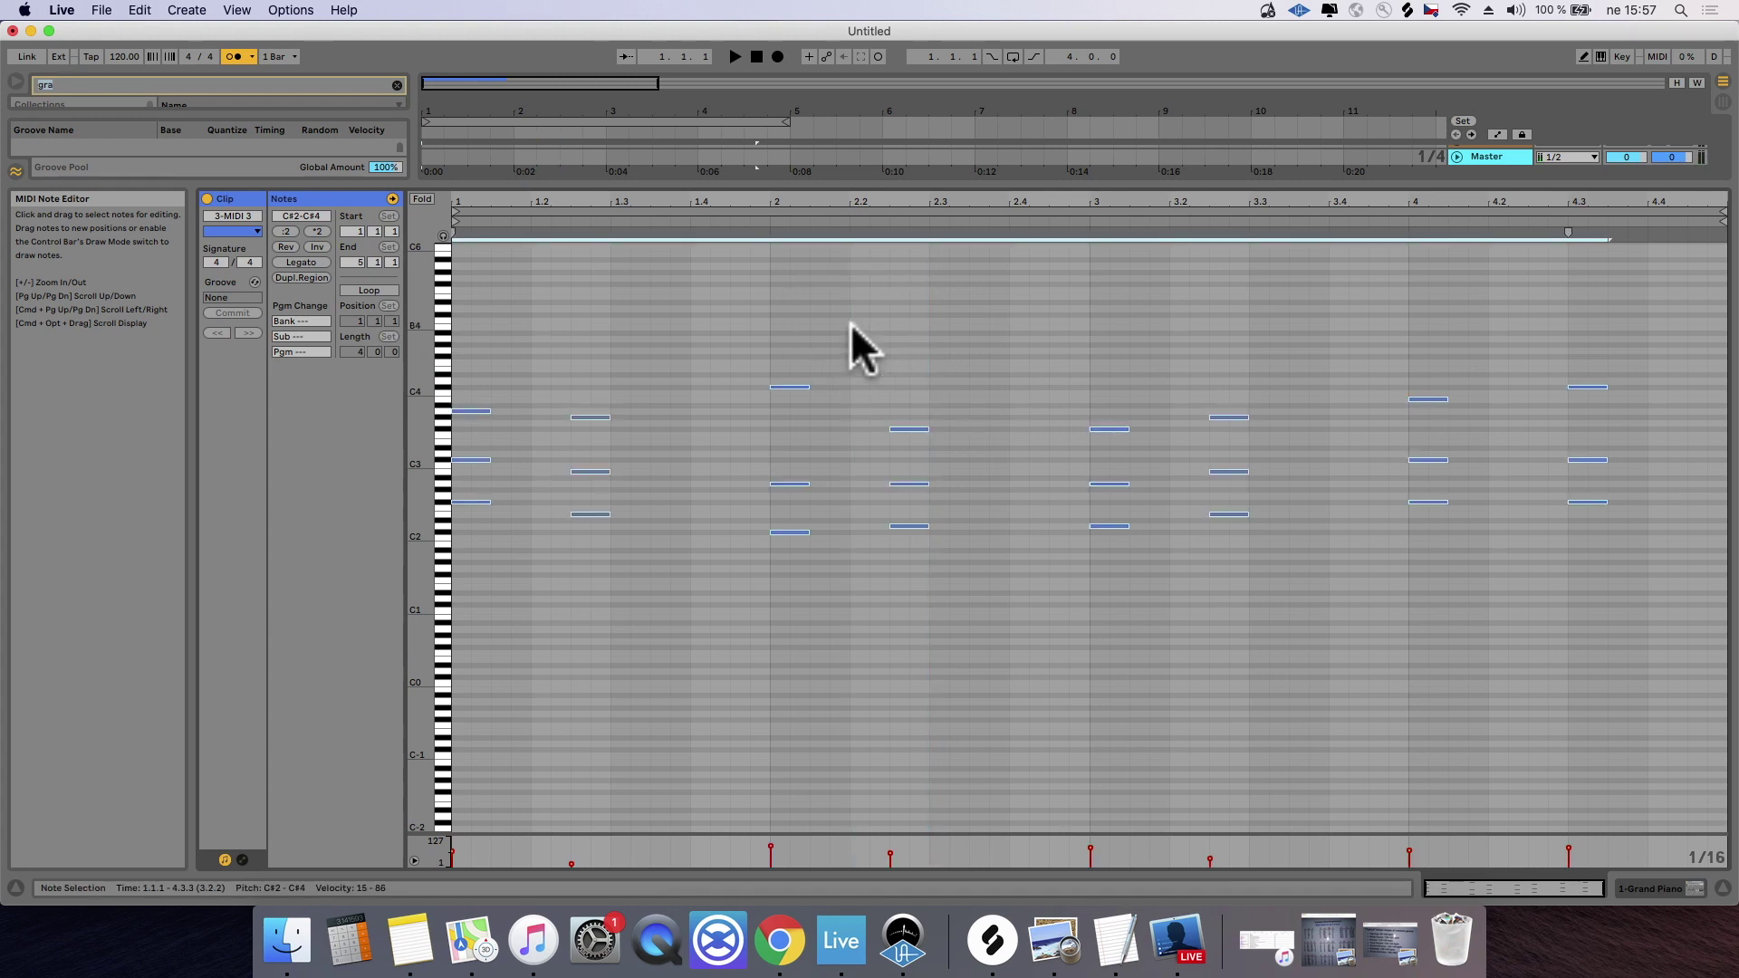
pyautogui.press('super+d')
pyautogui.press('Right')
pyautogui.press('Right')
pyautogui.press('Right')
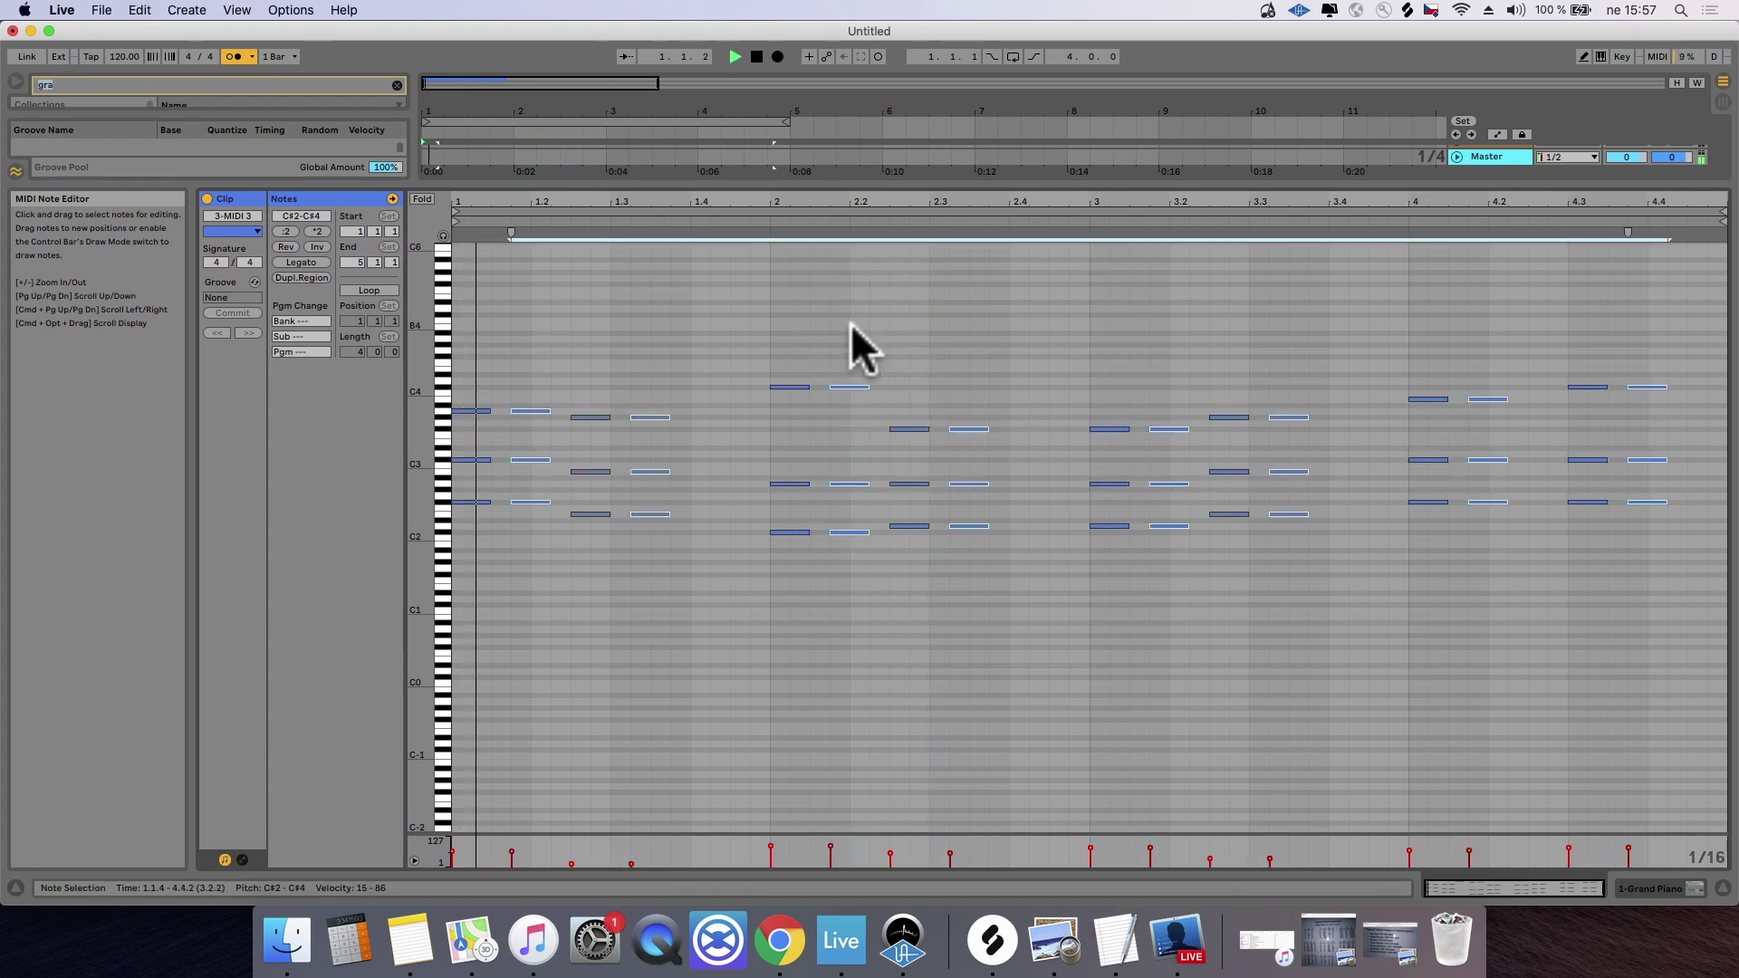
# Step: Add a third hit of bar 1's second chord at 1.4.1 and play the clip
pyautogui.moveTo(712, 385); pyautogui.dragTo(604, 592)
pyautogui.press('space')
pyautogui.press('super+c')
pyautogui.press('Left')
pyautogui.press('Left')
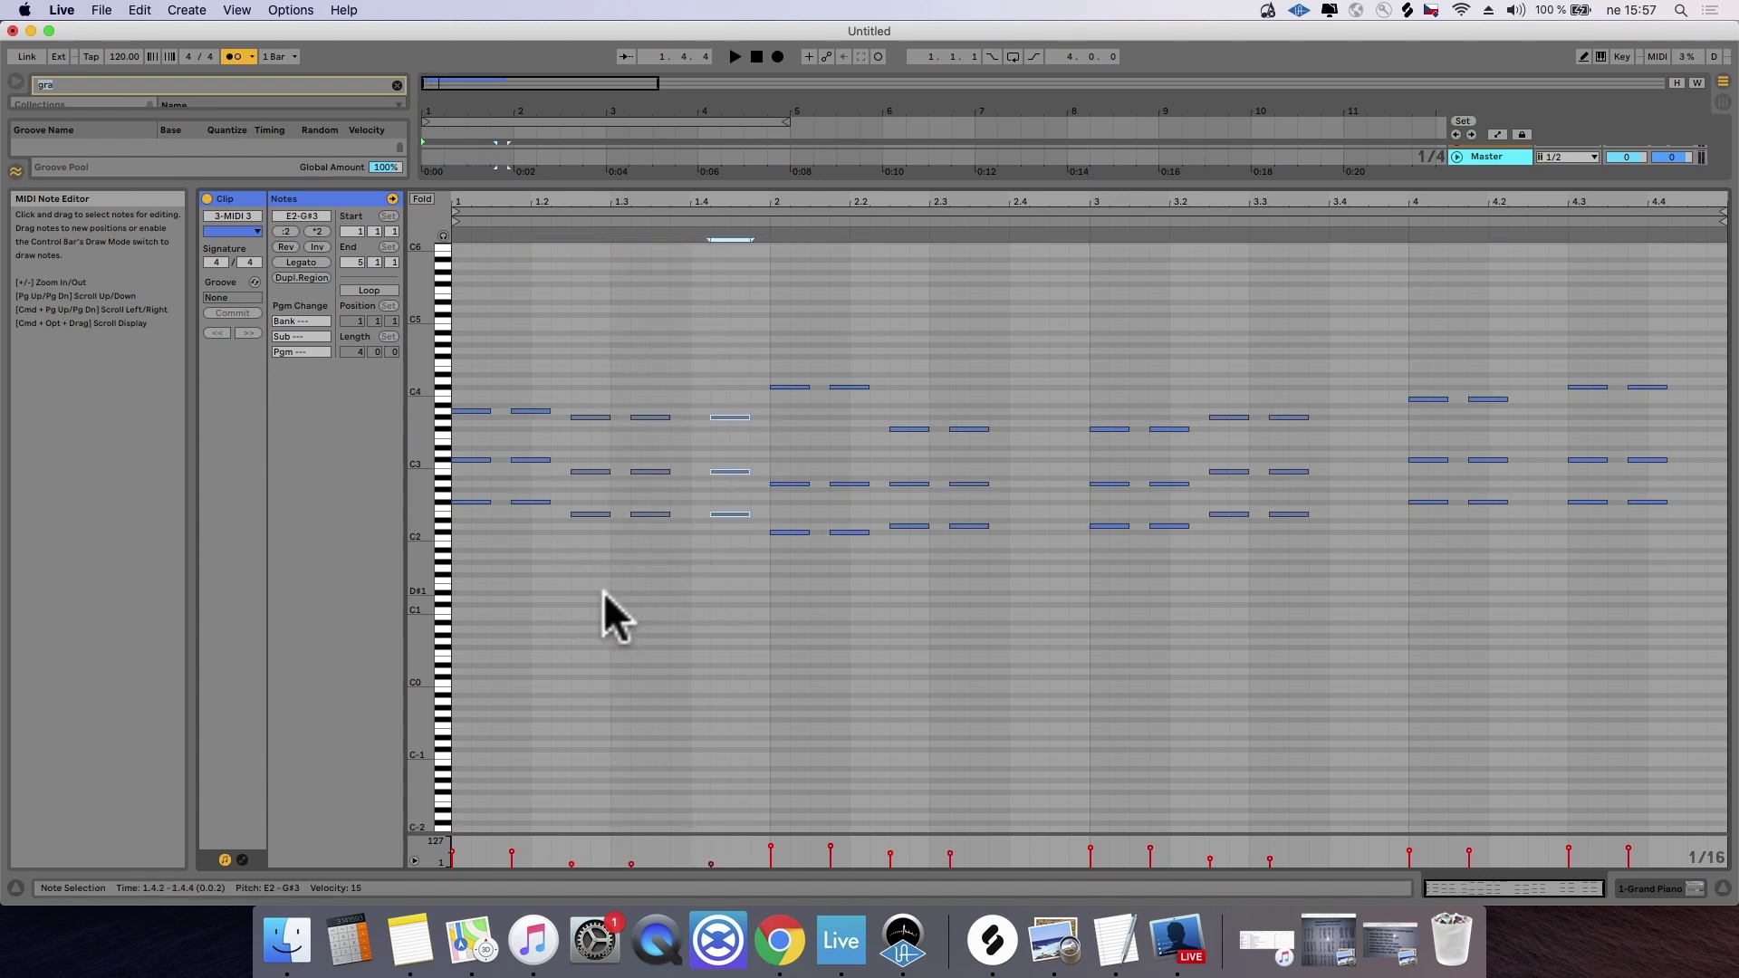
pyautogui.press('space')
# Step: Add a third hit of bar 2's second chord at 2.4.1
pyautogui.moveTo(1002, 362); pyautogui.dragTo(905, 580)
pyautogui.press('super+d')
pyautogui.press('space')
pyautogui.moveTo(1028, 366); pyautogui.dragTo(1020, 594)
pyautogui.press('Right')
pyautogui.press('Right')
pyautogui.press('Left')
pyautogui.press('Left')
pyautogui.press('Right')
# Step: Add a third hit of bar 3's second chord at 3.4.1, three sixteenths long, and one of the final chord at 4.4.3
pyautogui.moveTo(1275, 371); pyautogui.dragTo(1310, 577)
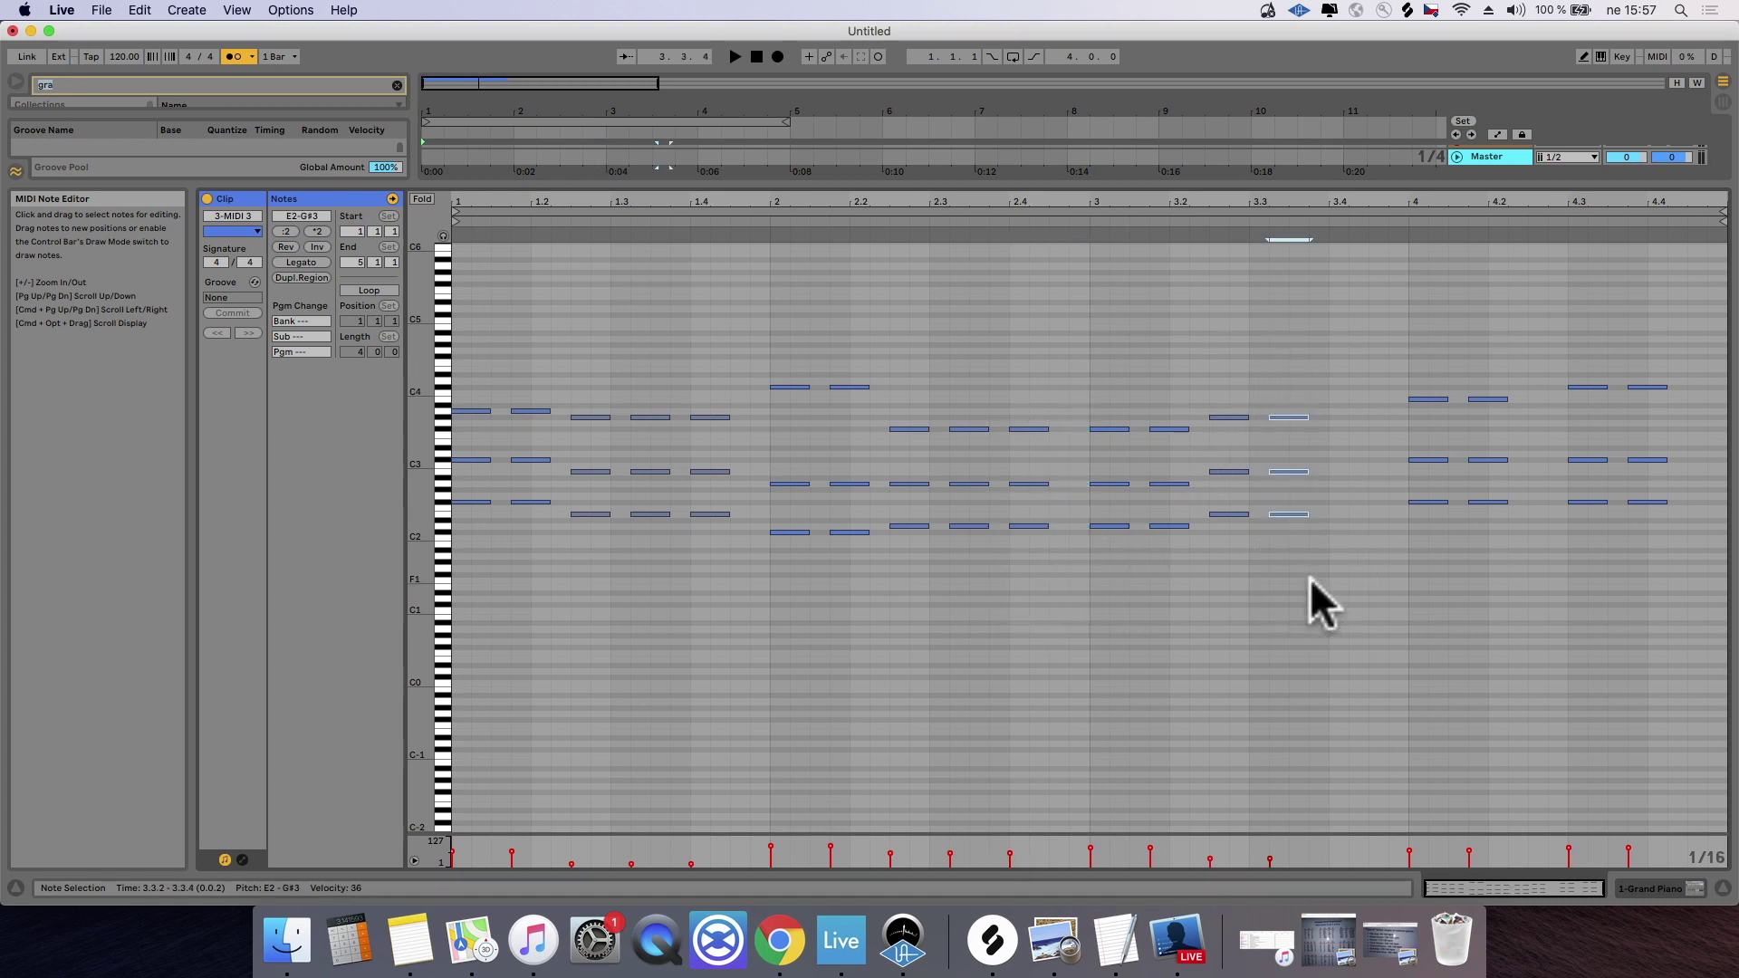
pyautogui.press('cmd+d')
pyautogui.press('Right')
pyautogui.hotkey('shift', 'Right')
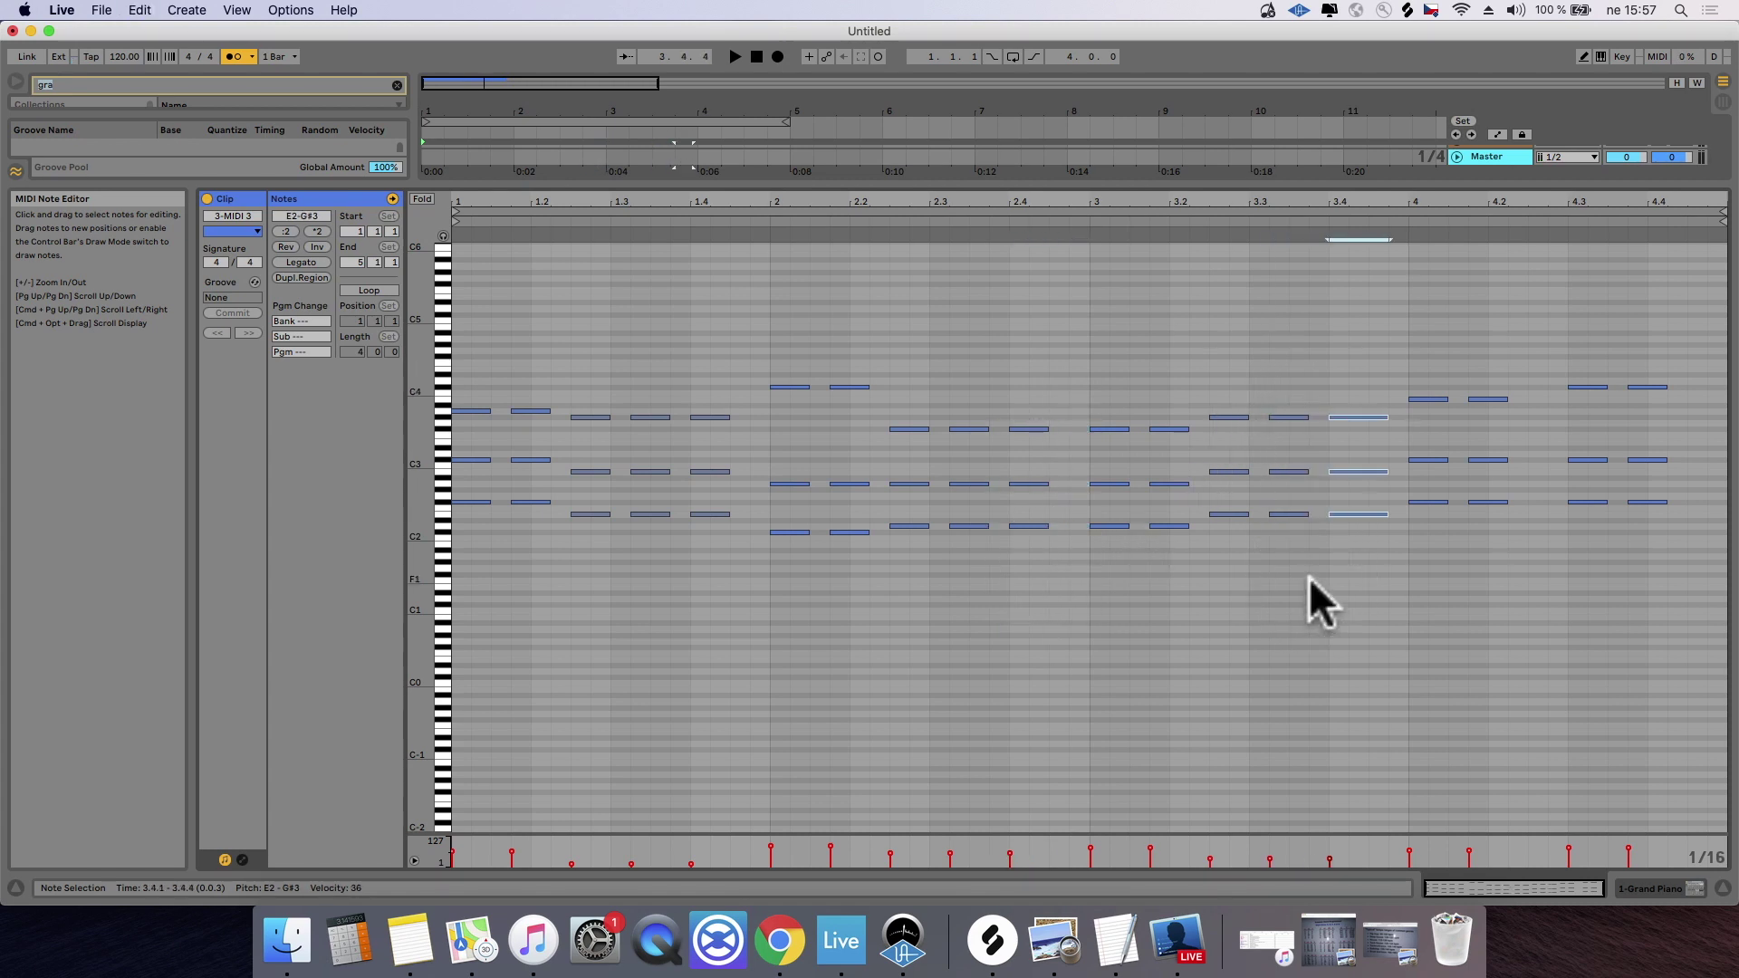
pyautogui.moveTo(1644, 319); pyautogui.dragTo(1656, 592)
pyautogui.press('cmd+d')
pyautogui.press('Right')
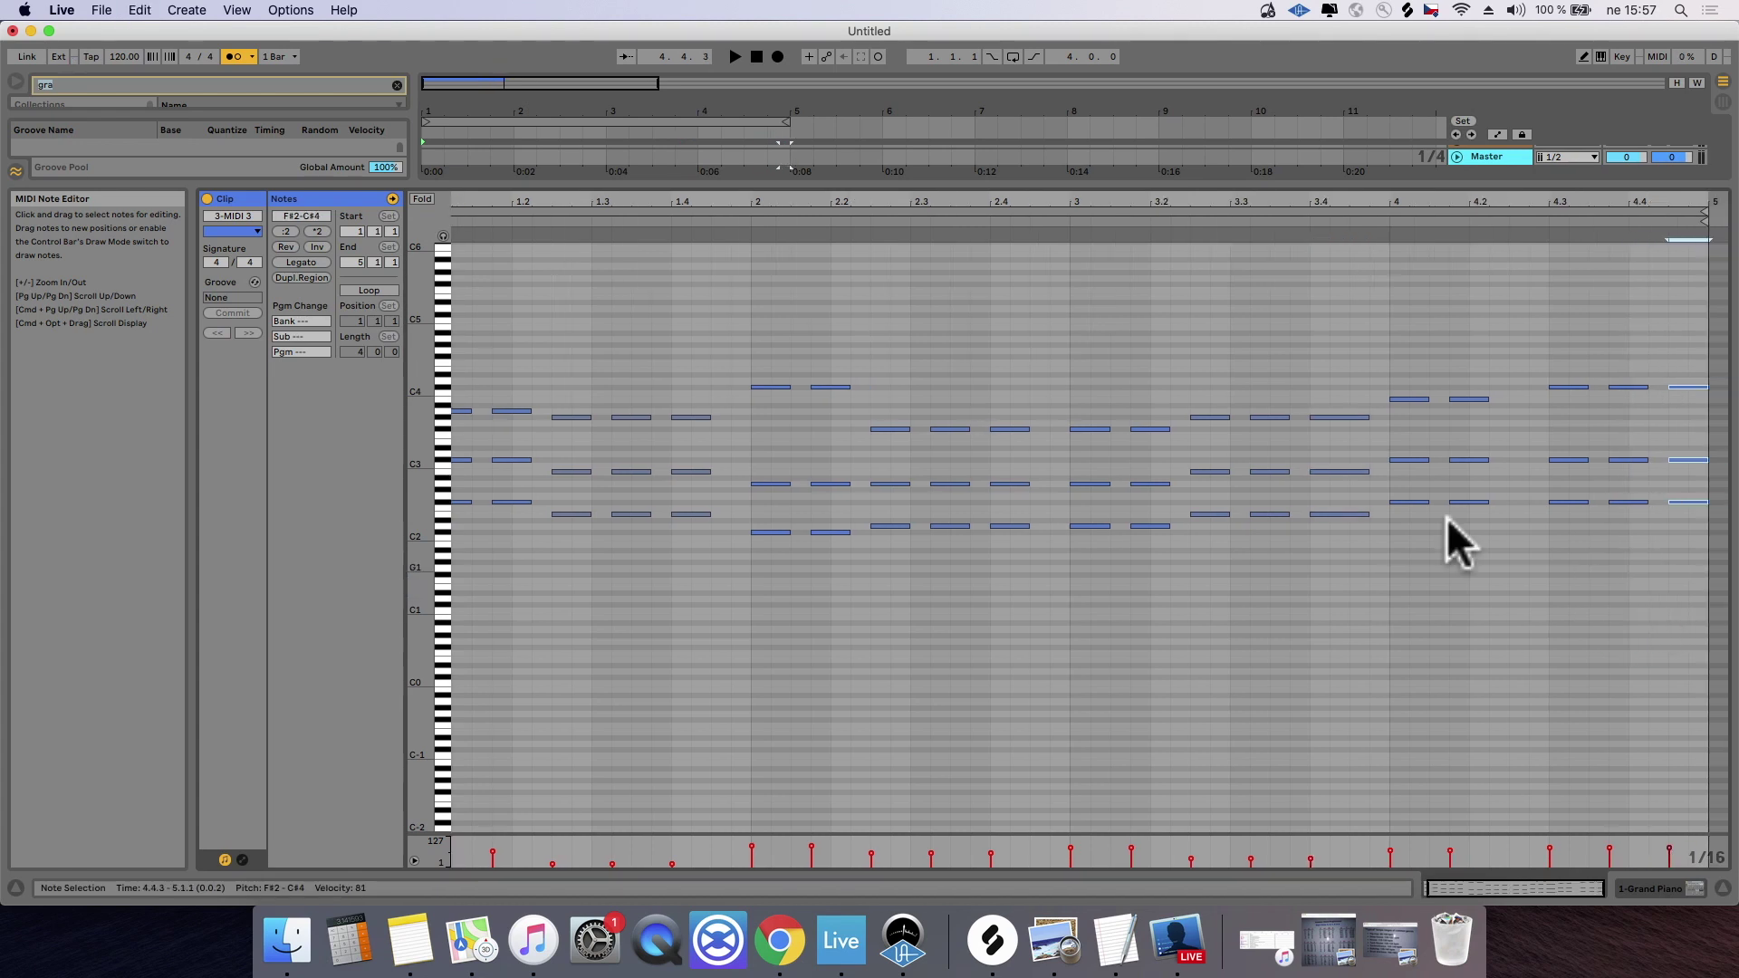
# Step: Enlarge the velocity lane and even out the velocity of all notes at 99
pyautogui.click(1670, 330)
pyautogui.press('cmd+a')
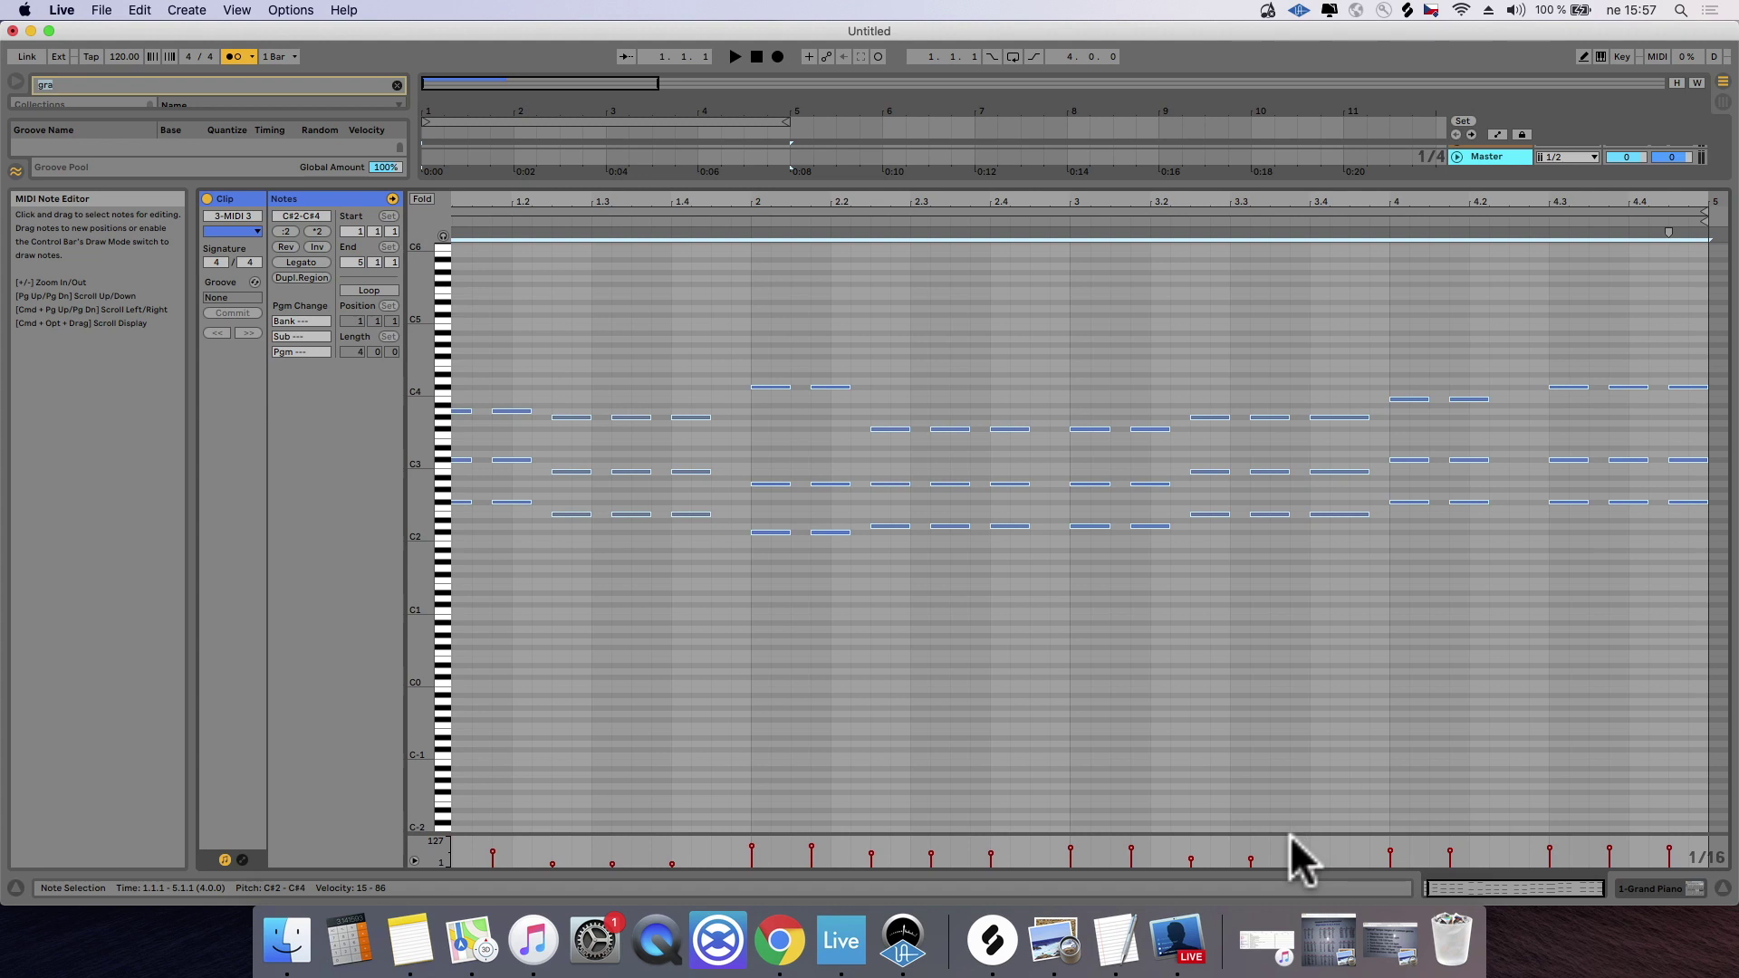
pyautogui.moveTo(1292, 835); pyautogui.dragTo(1277, 549)
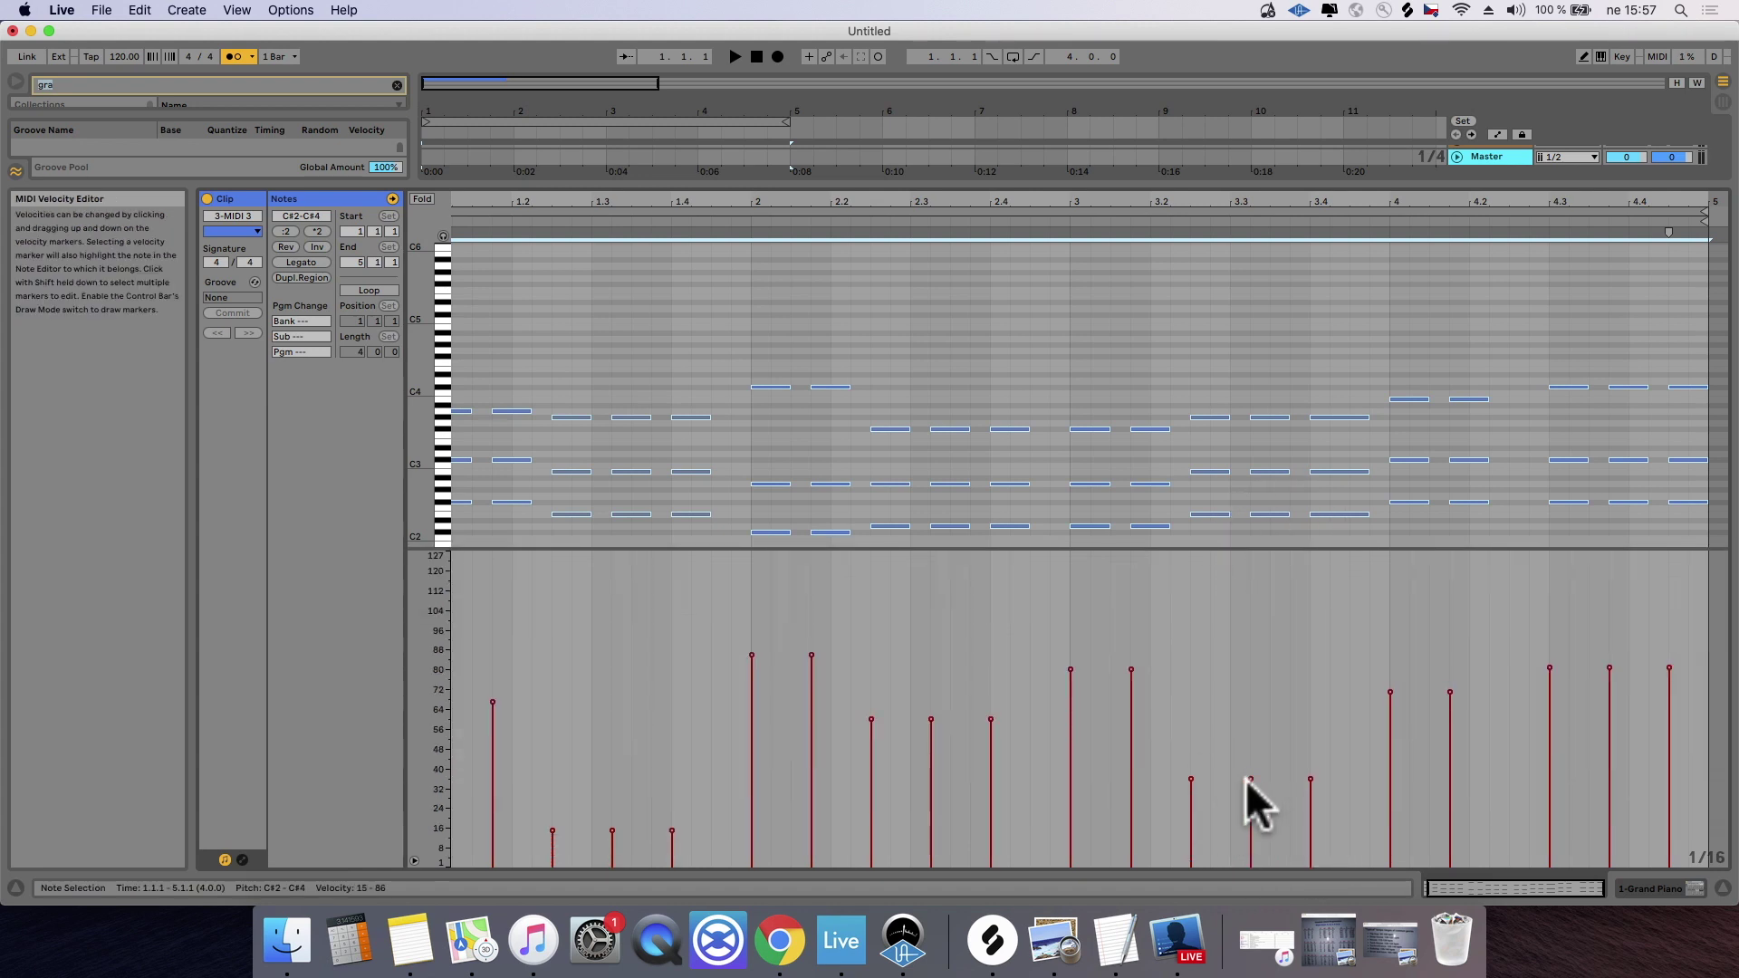
pyautogui.moveTo(1248, 779); pyautogui.dragTo(1249, 777)
# Step: Apply the Swing 16-25 groove from the Core Library's Swing and Groove collection to the clip
pyautogui.click(254, 281)
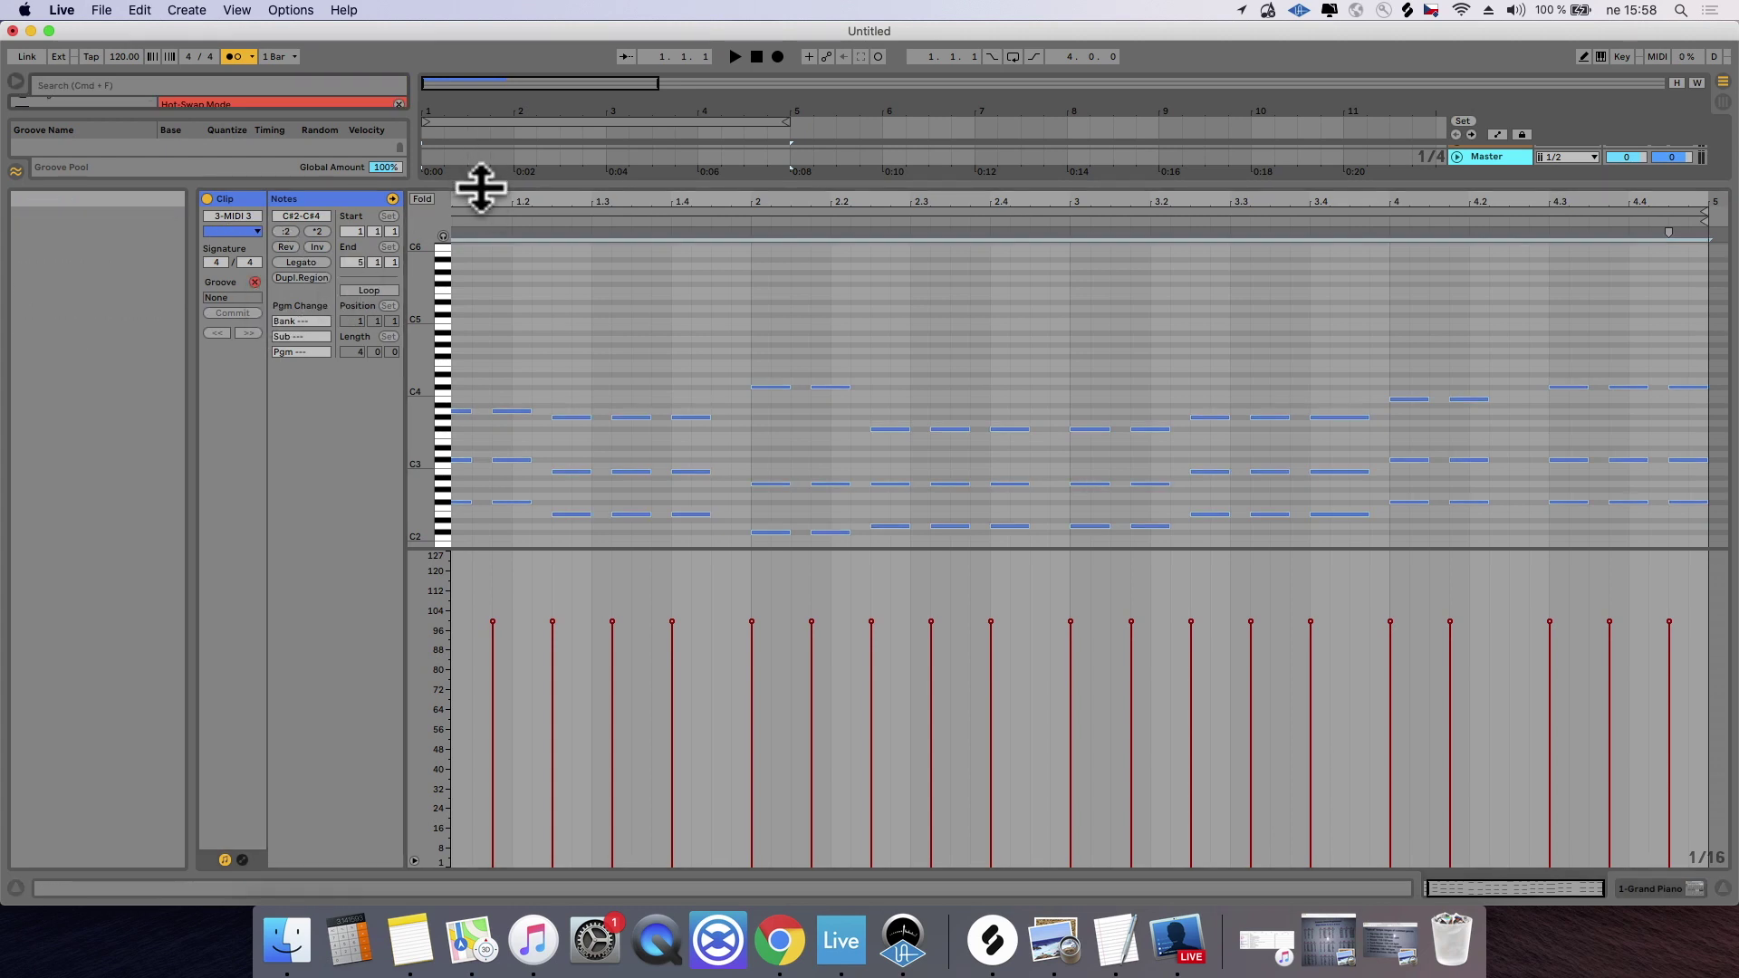
pyautogui.moveTo(481, 182); pyautogui.dragTo(229, 431)
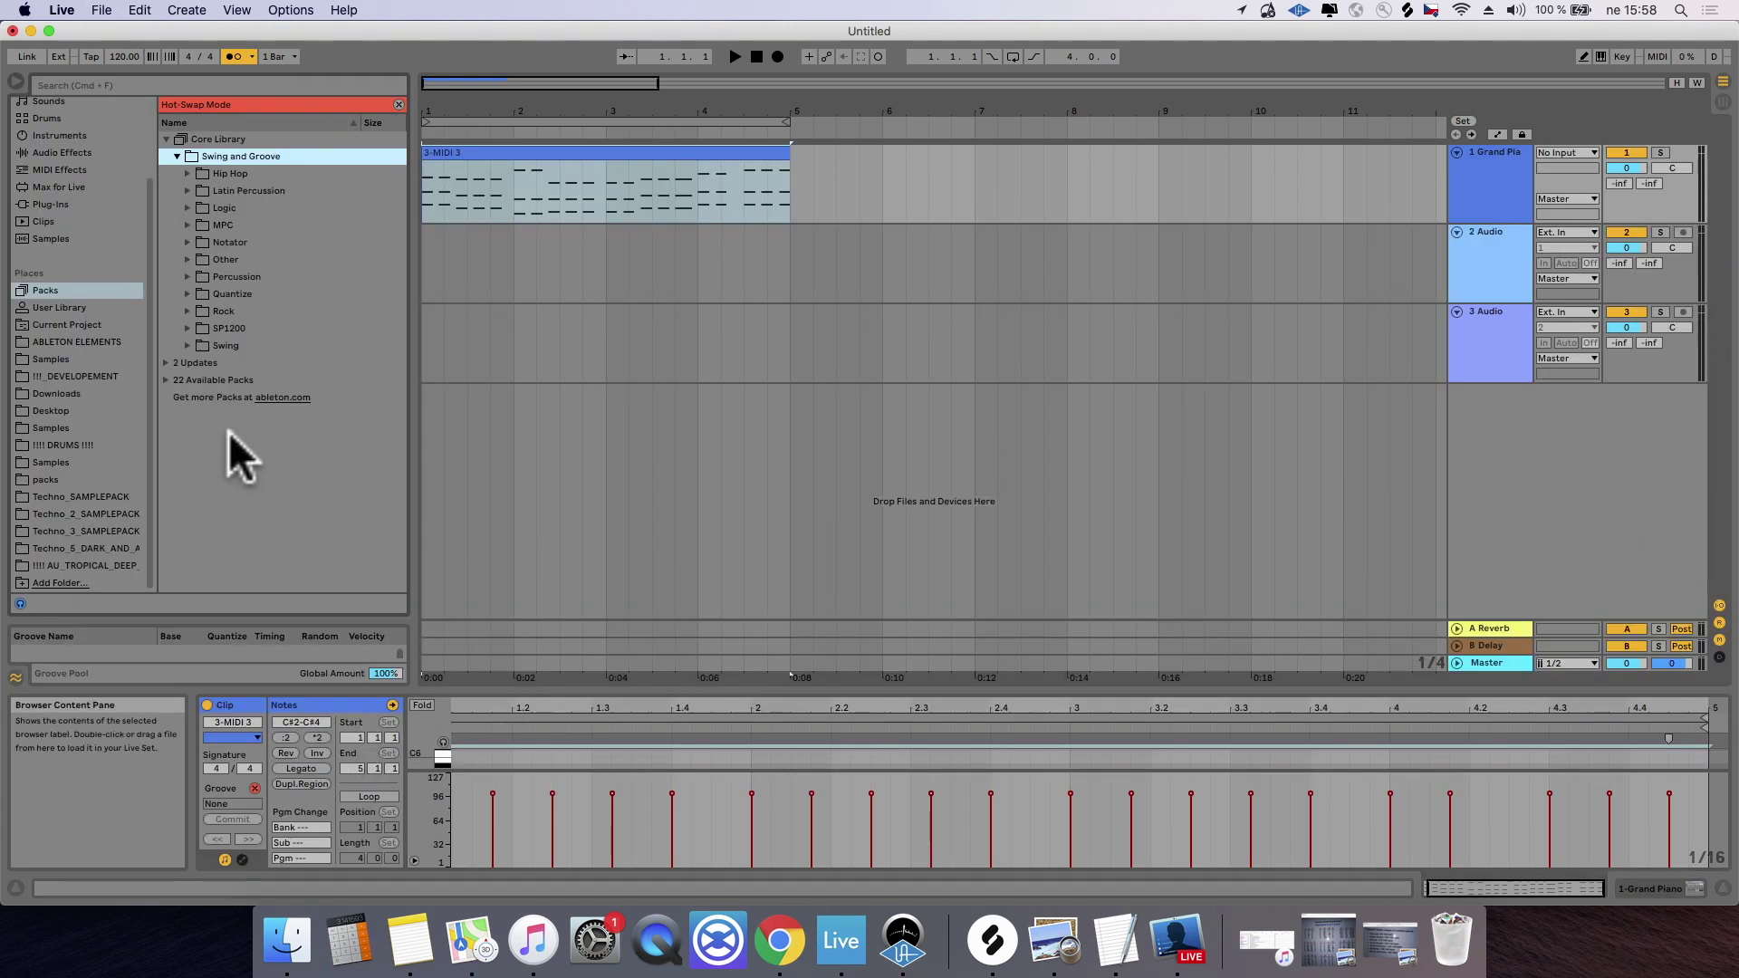
pyautogui.click(190, 343)
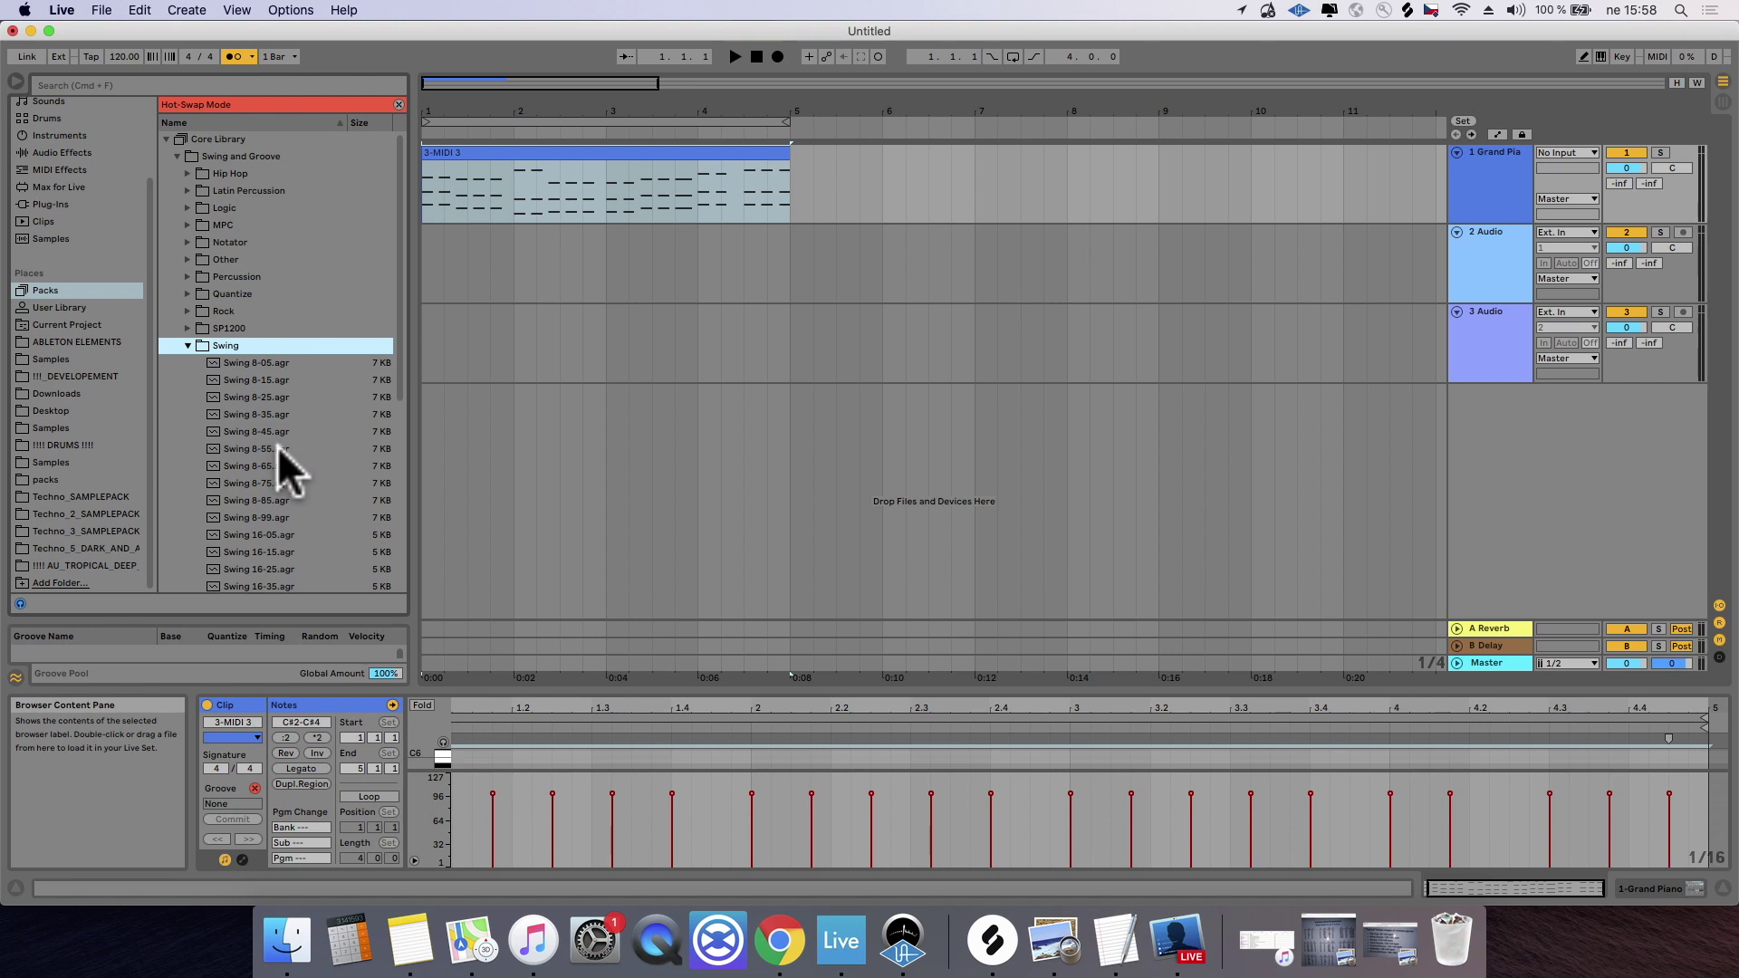
pyautogui.doubleClick(270, 568)
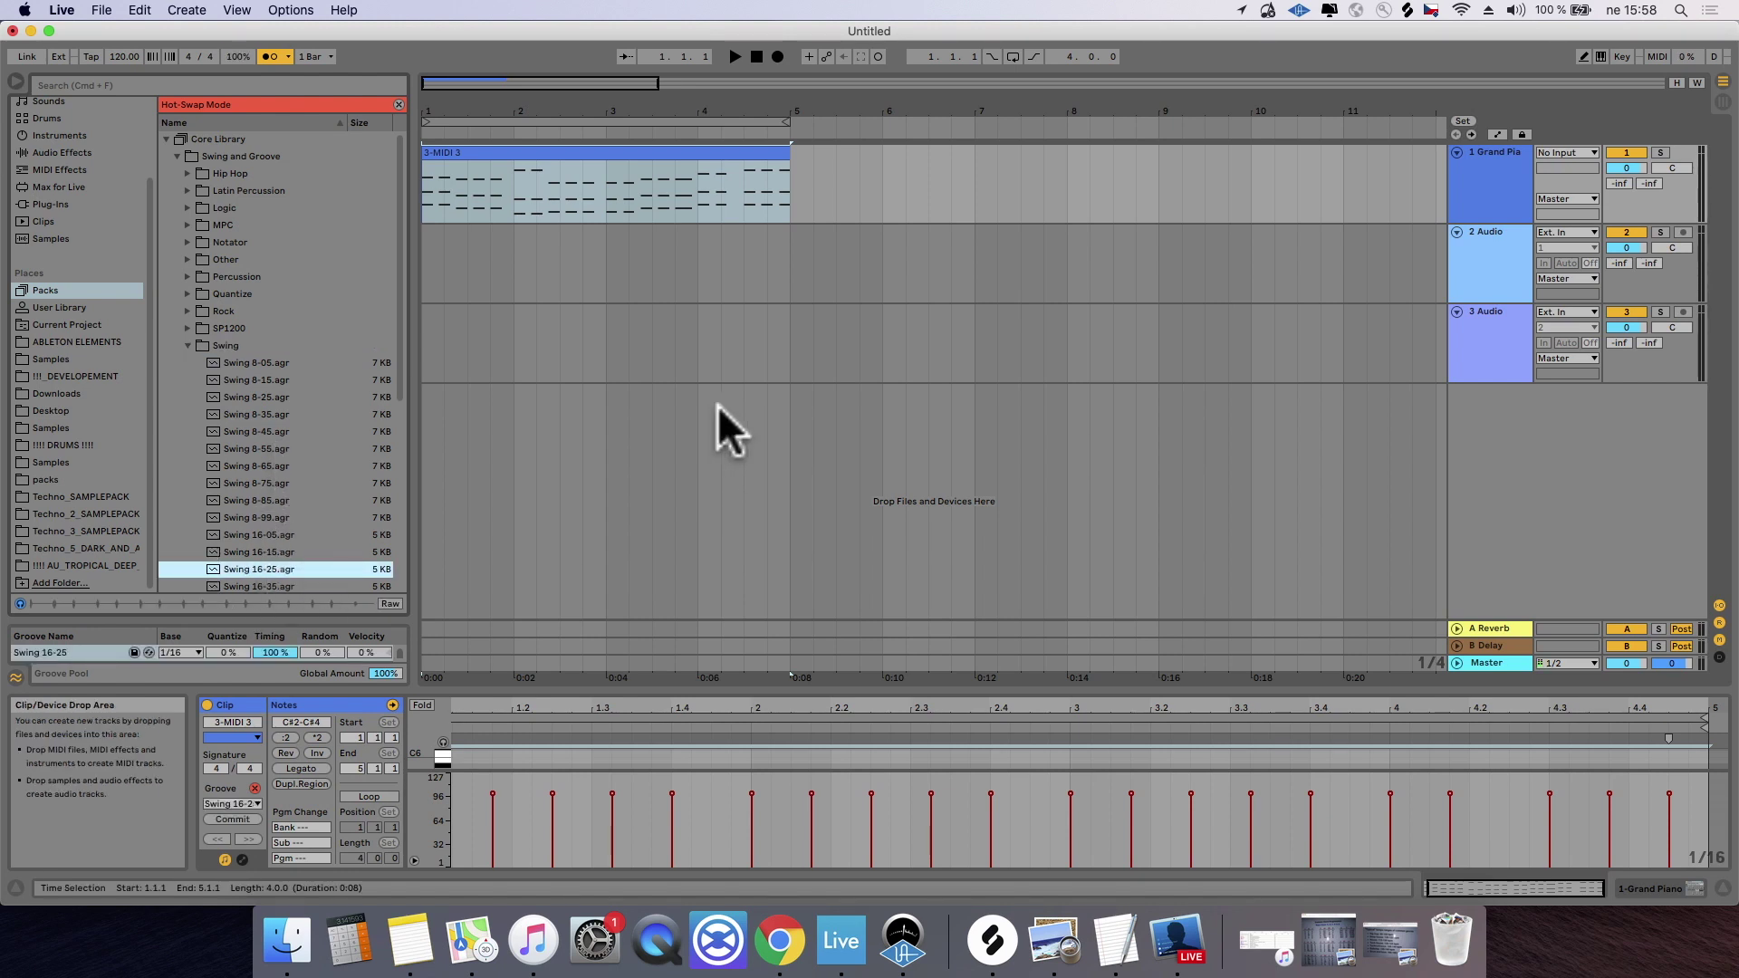
# Step: Turn on looping over the four-bar clip and play it back with the groove
pyautogui.click(757, 116)
pyautogui.click(1012, 56)
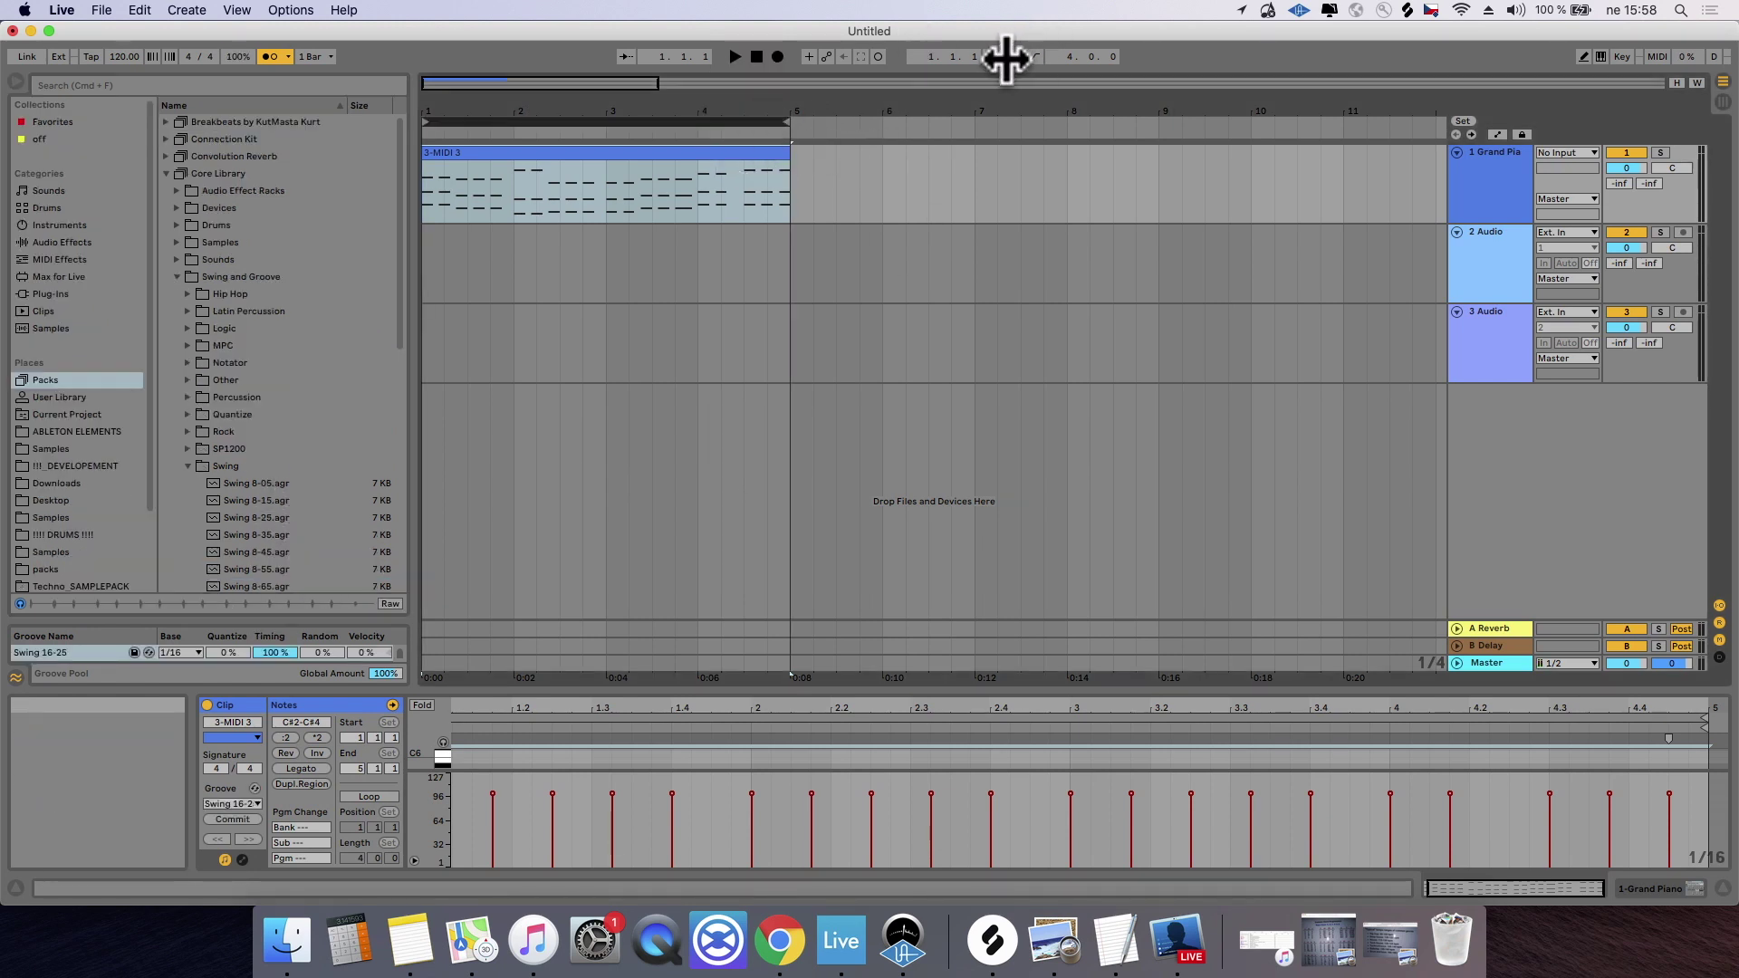
pyautogui.press('space')
pyautogui.moveTo(621, 105); pyautogui.dragTo(757, 113)
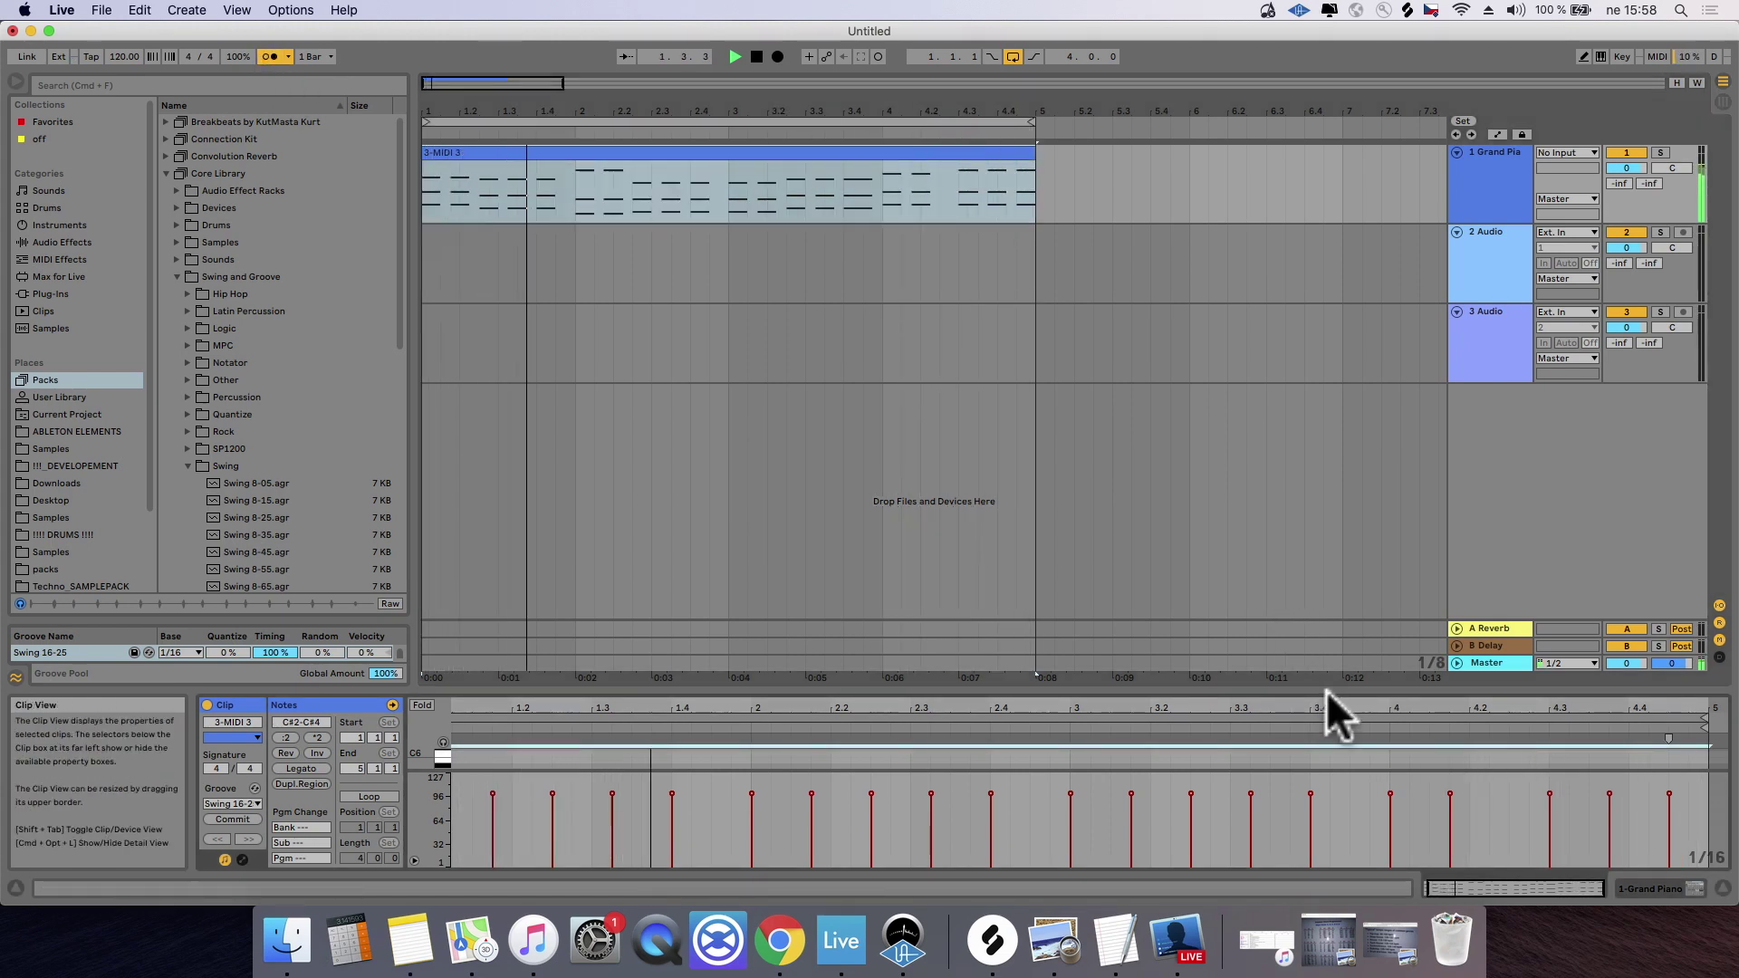
# Step: Move the first two hits of the final chord in bar 4 earlier, to 4.2.3 and 4.3.2
pyautogui.moveTo(1333, 688); pyautogui.dragTo(1376, 272)
pyautogui.moveTo(1535, 386); pyautogui.dragTo(1654, 643)
pyautogui.press('Left')
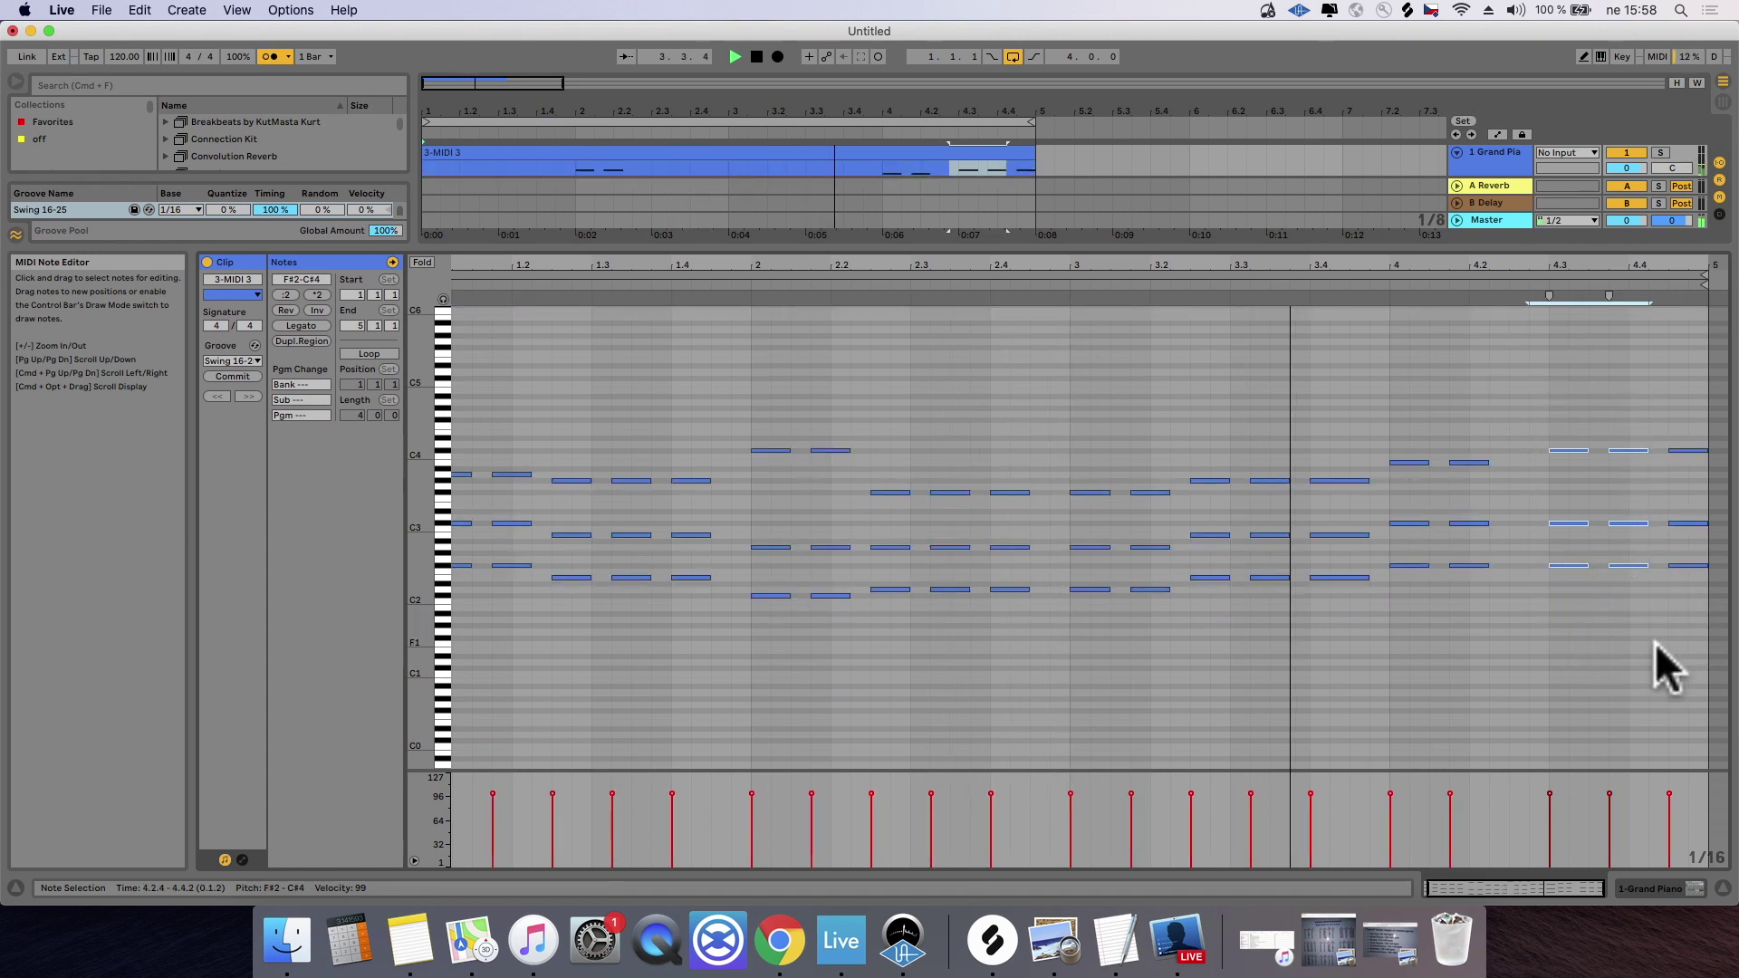
pyautogui.press('Left')
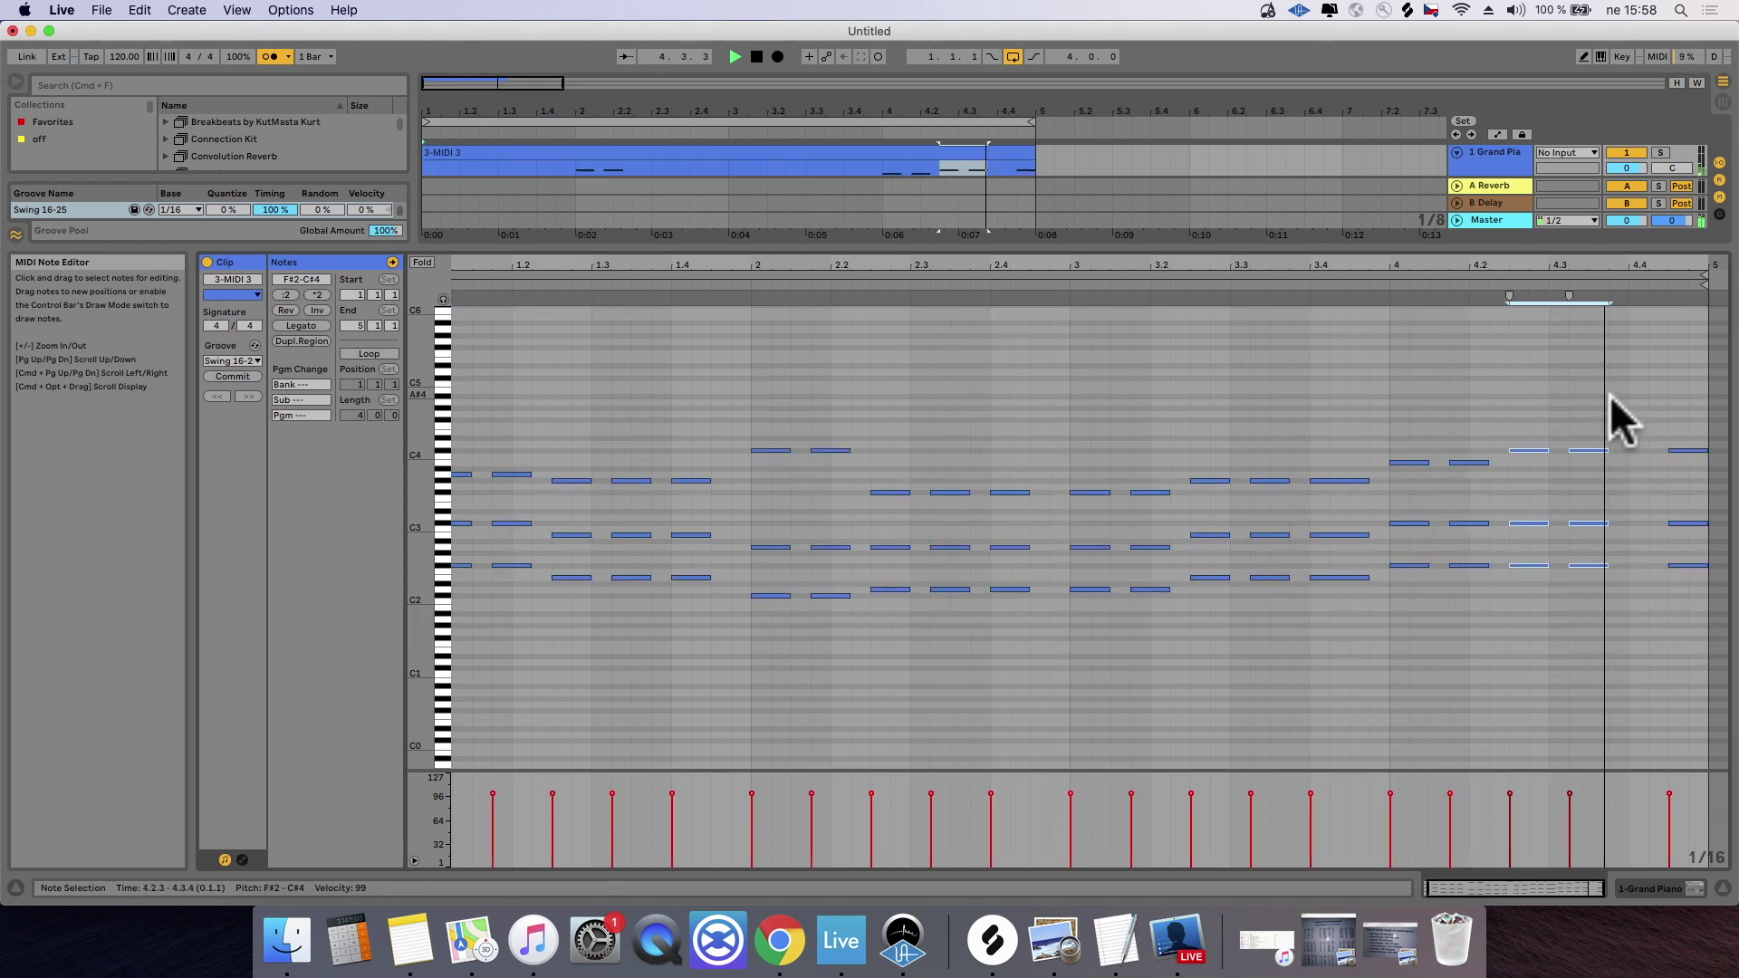
# Step: Move the last chord hit to 4.4.1, add a copy from 4.4.3 to 5.1.1, and stop playback
pyautogui.moveTo(1596, 398); pyautogui.dragTo(1697, 648)
pyautogui.press('Left')
pyautogui.press('Left')
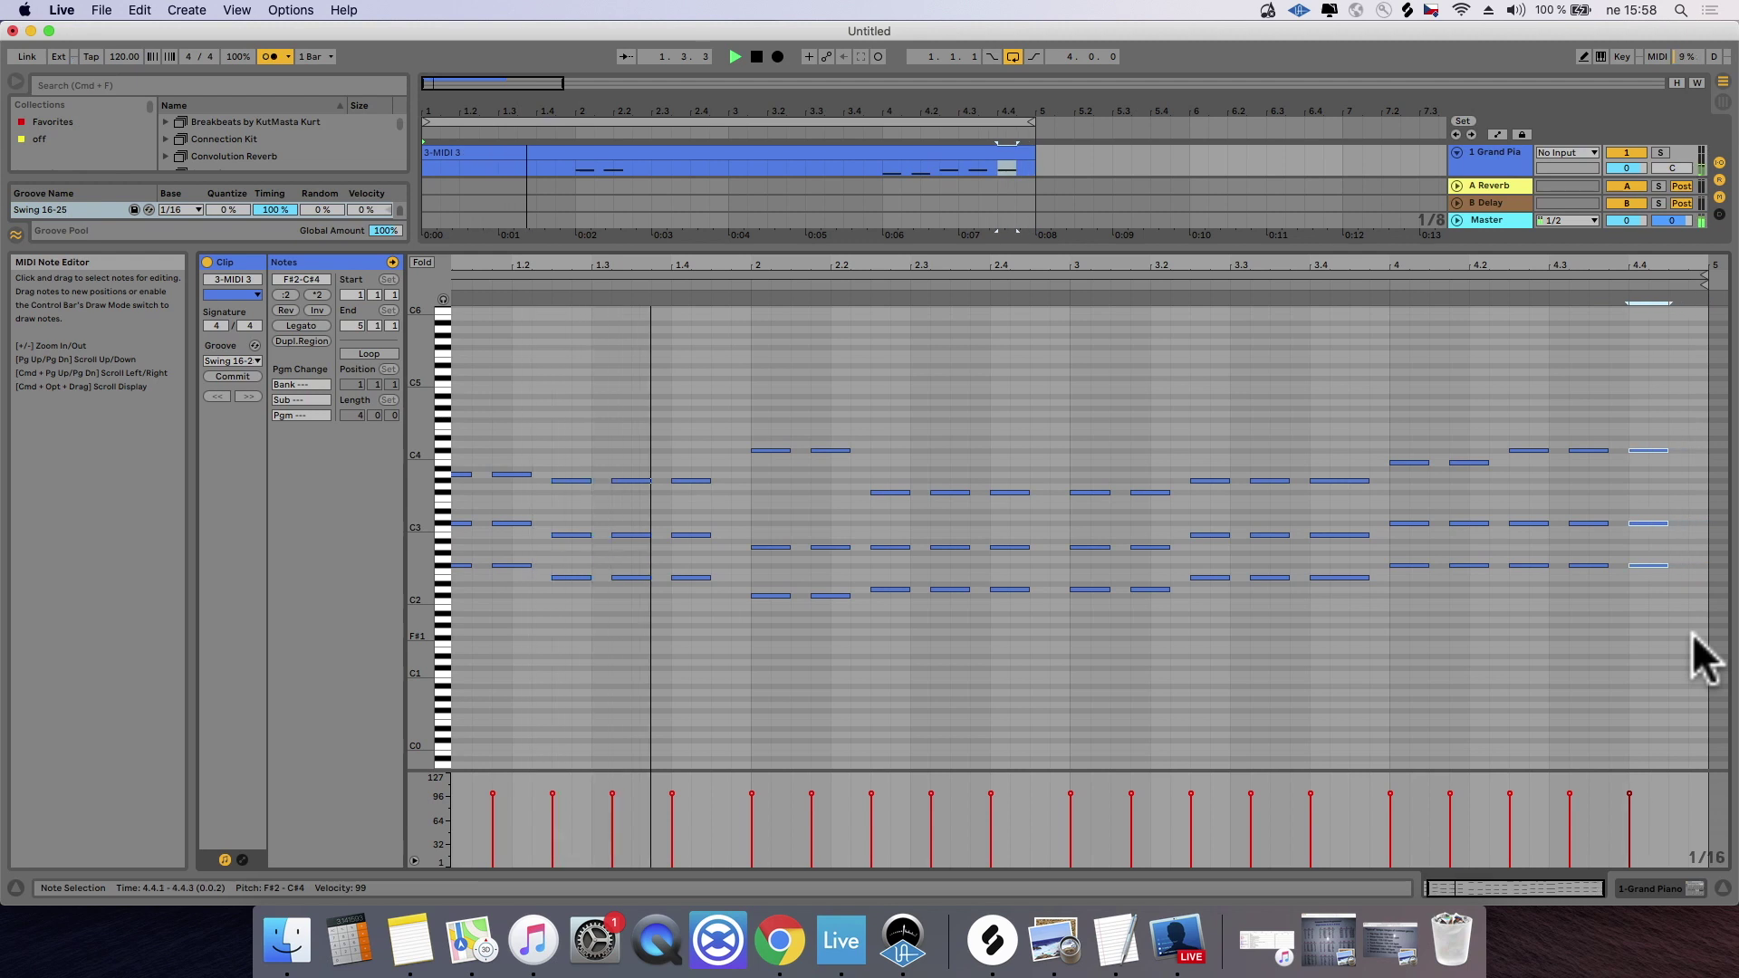
pyautogui.press('Right')
pyautogui.press('Right')
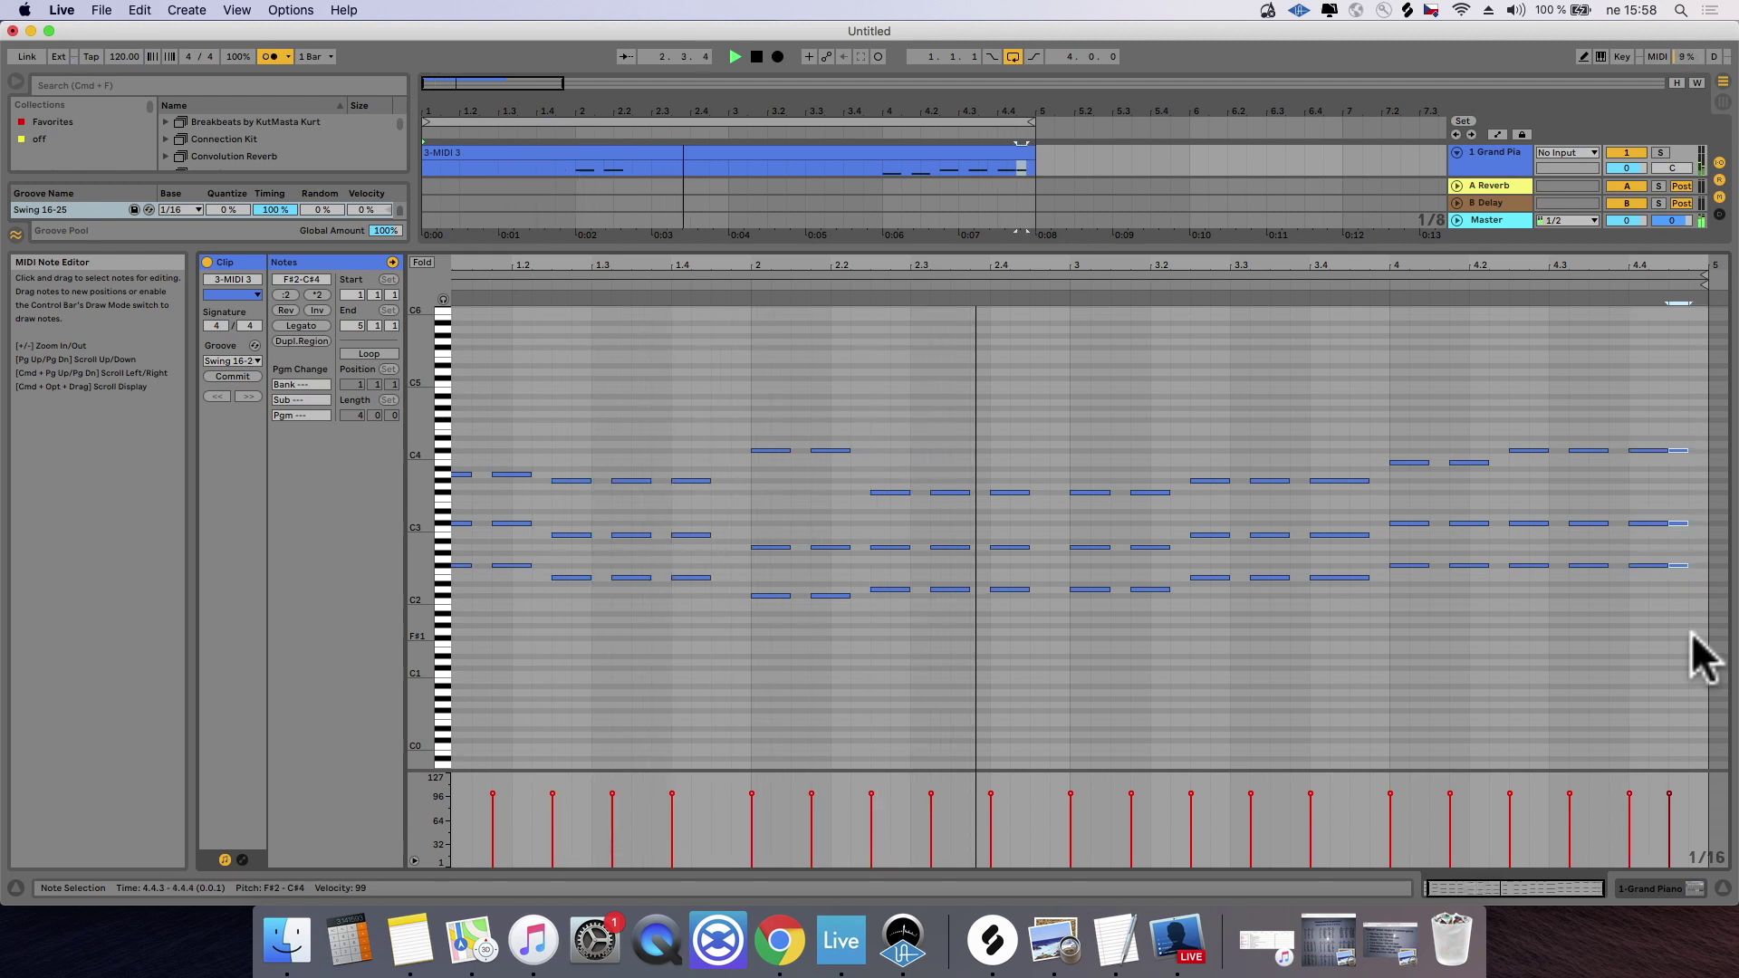
pyautogui.press('space')
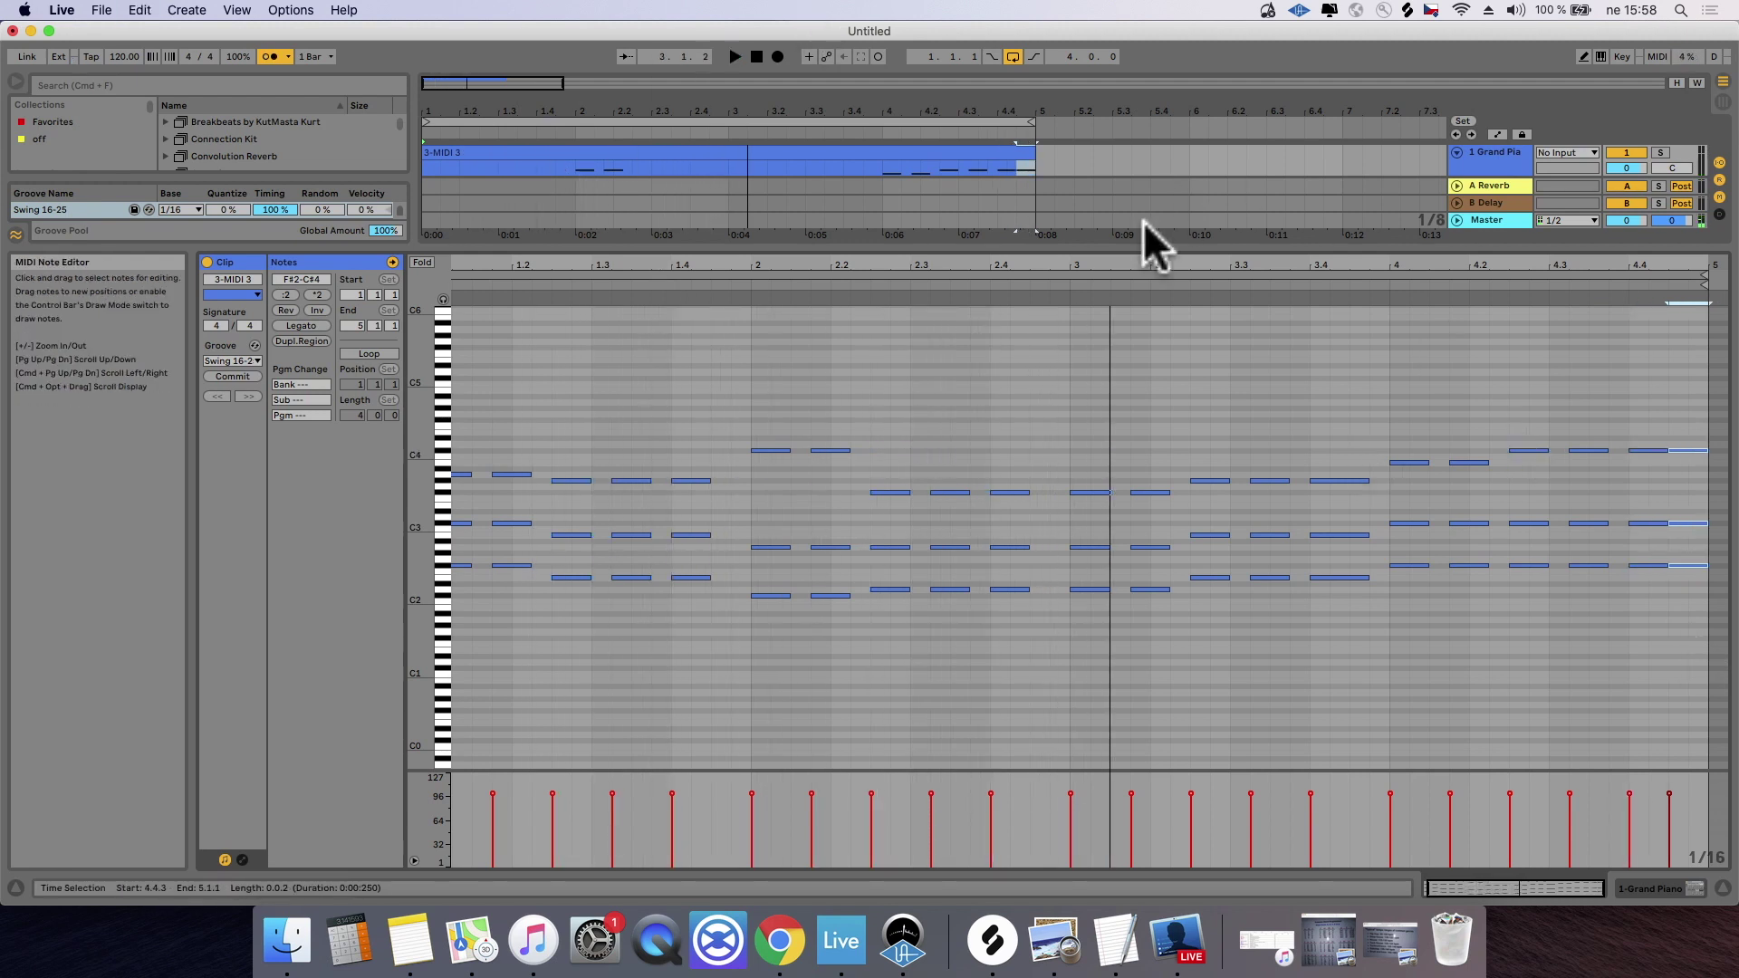
# Step: Shrink the note editor to reveal the arrangement and rename the Grand Piano track as piano
pyautogui.moveTo(1142, 246); pyautogui.dragTo(996, 693)
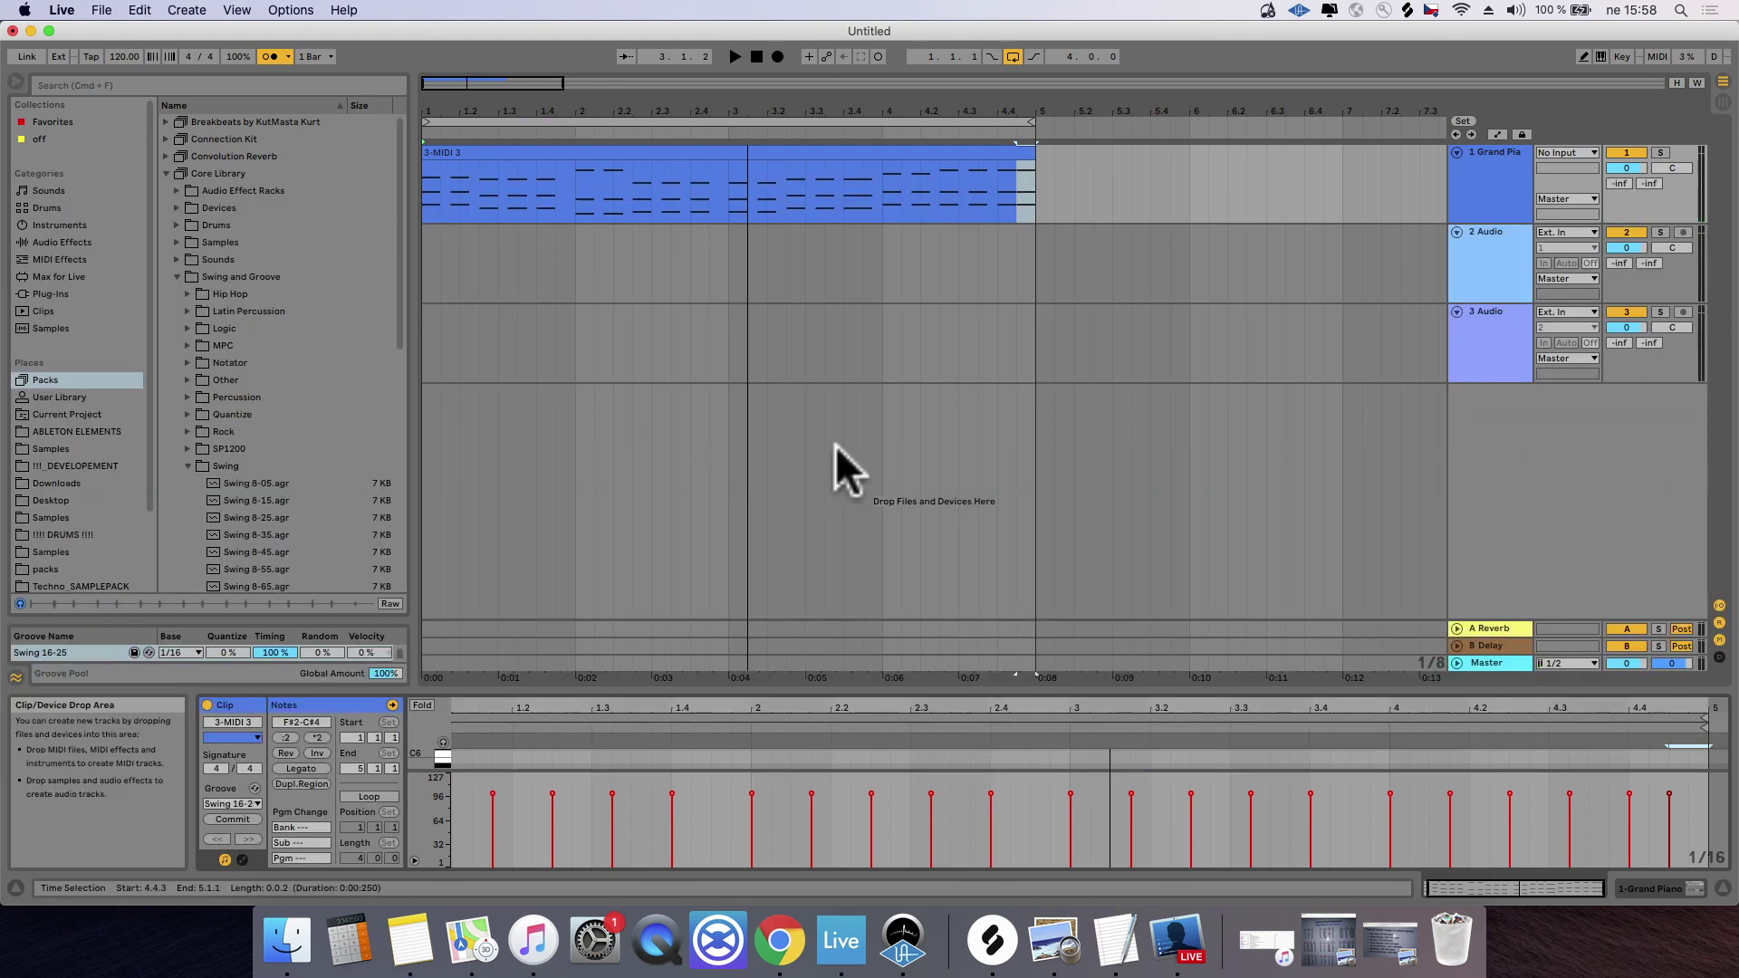
pyautogui.rightClick(1485, 161)
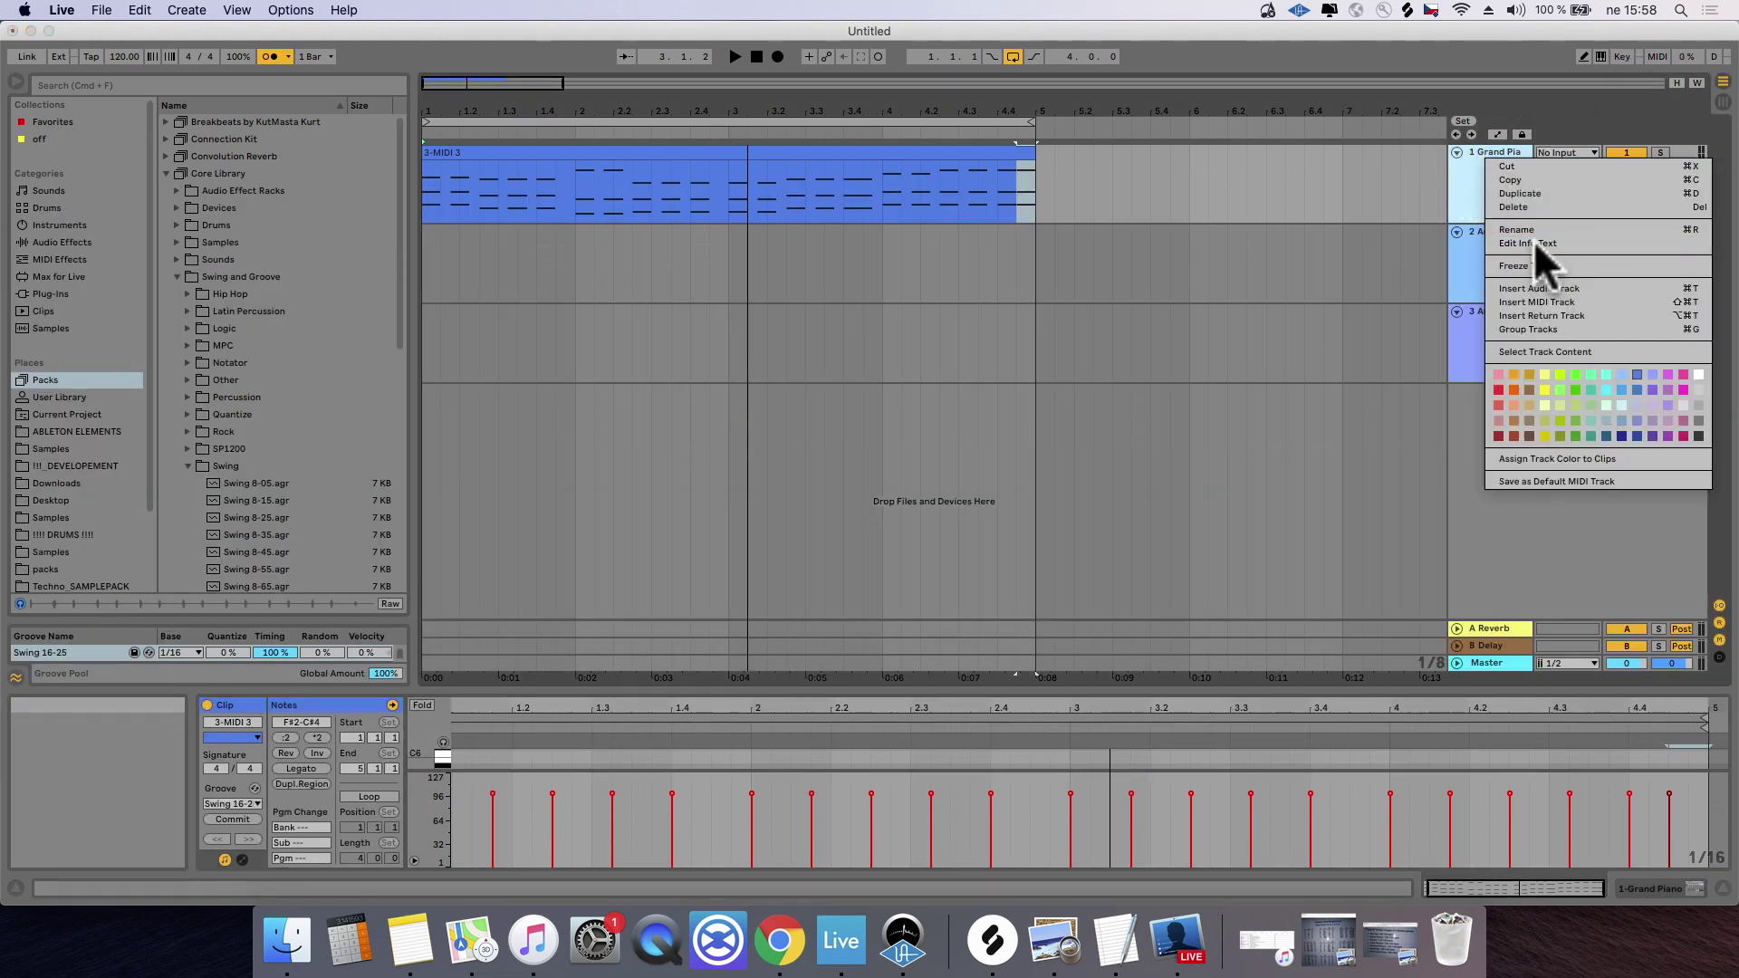
pyautogui.click(1529, 231)
pyautogui.write('Piano')
pyautogui.press('Return')
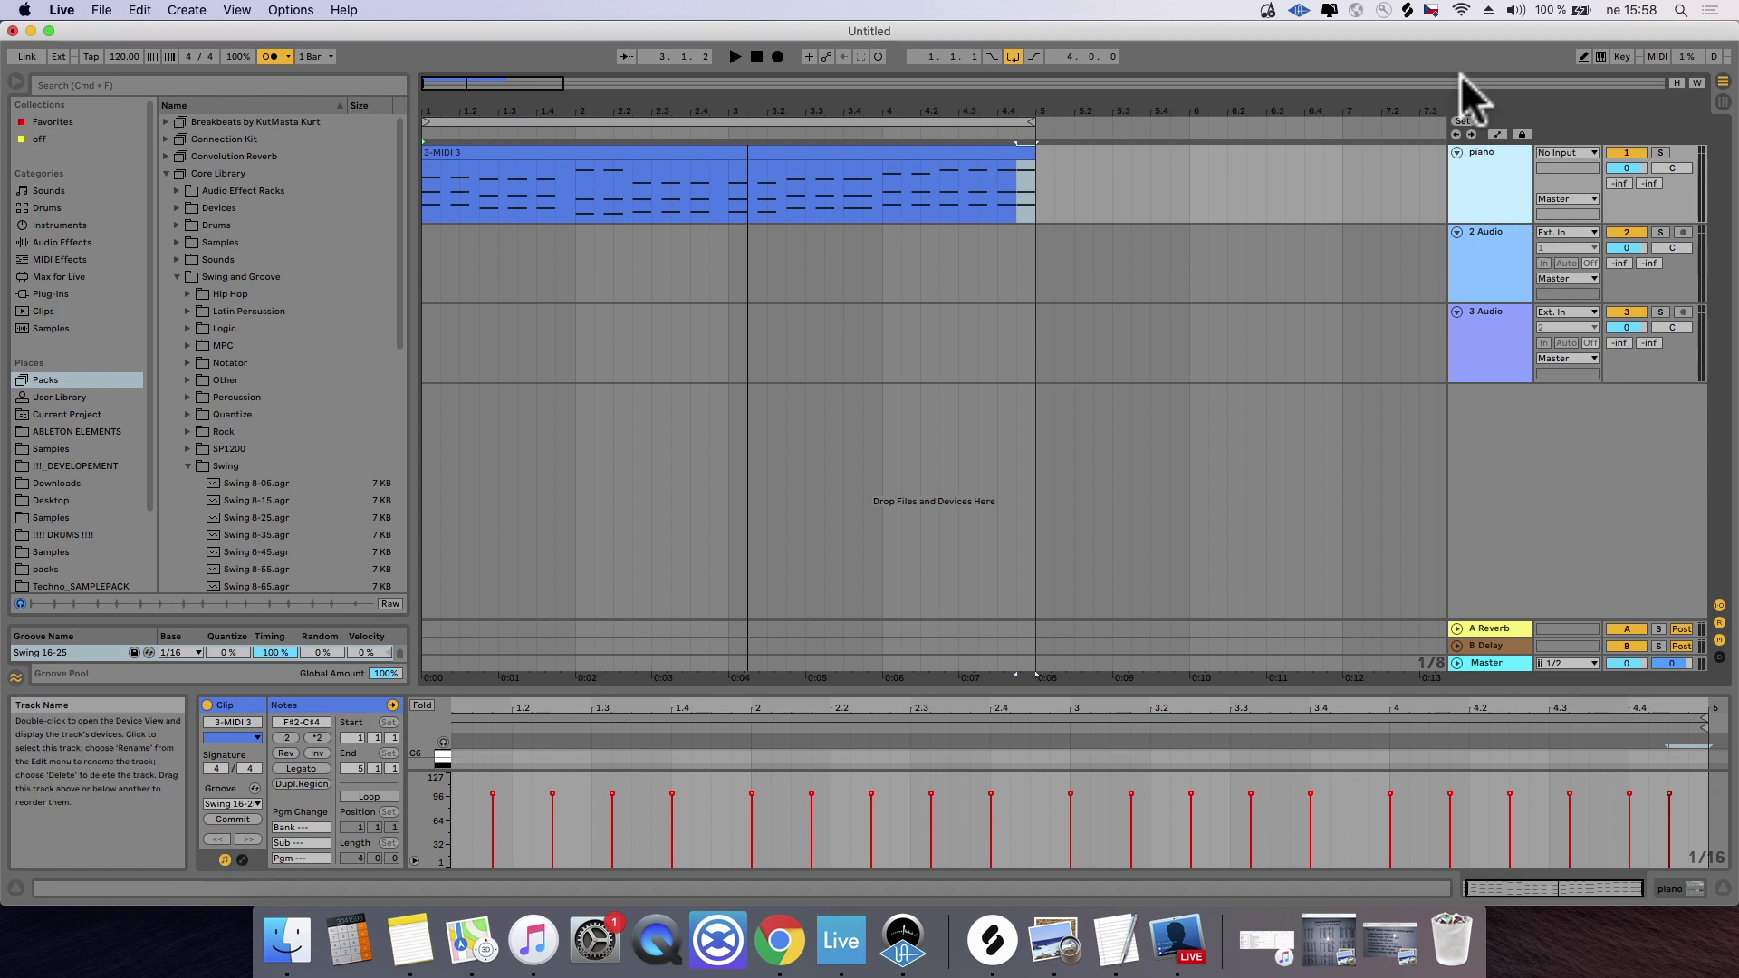
# Step: Insert a new MIDI track below the 3 Audio track and select the four-bar arrangement content across all tracks
pyautogui.rightClick(1480, 449)
pyautogui.click(1545, 464)
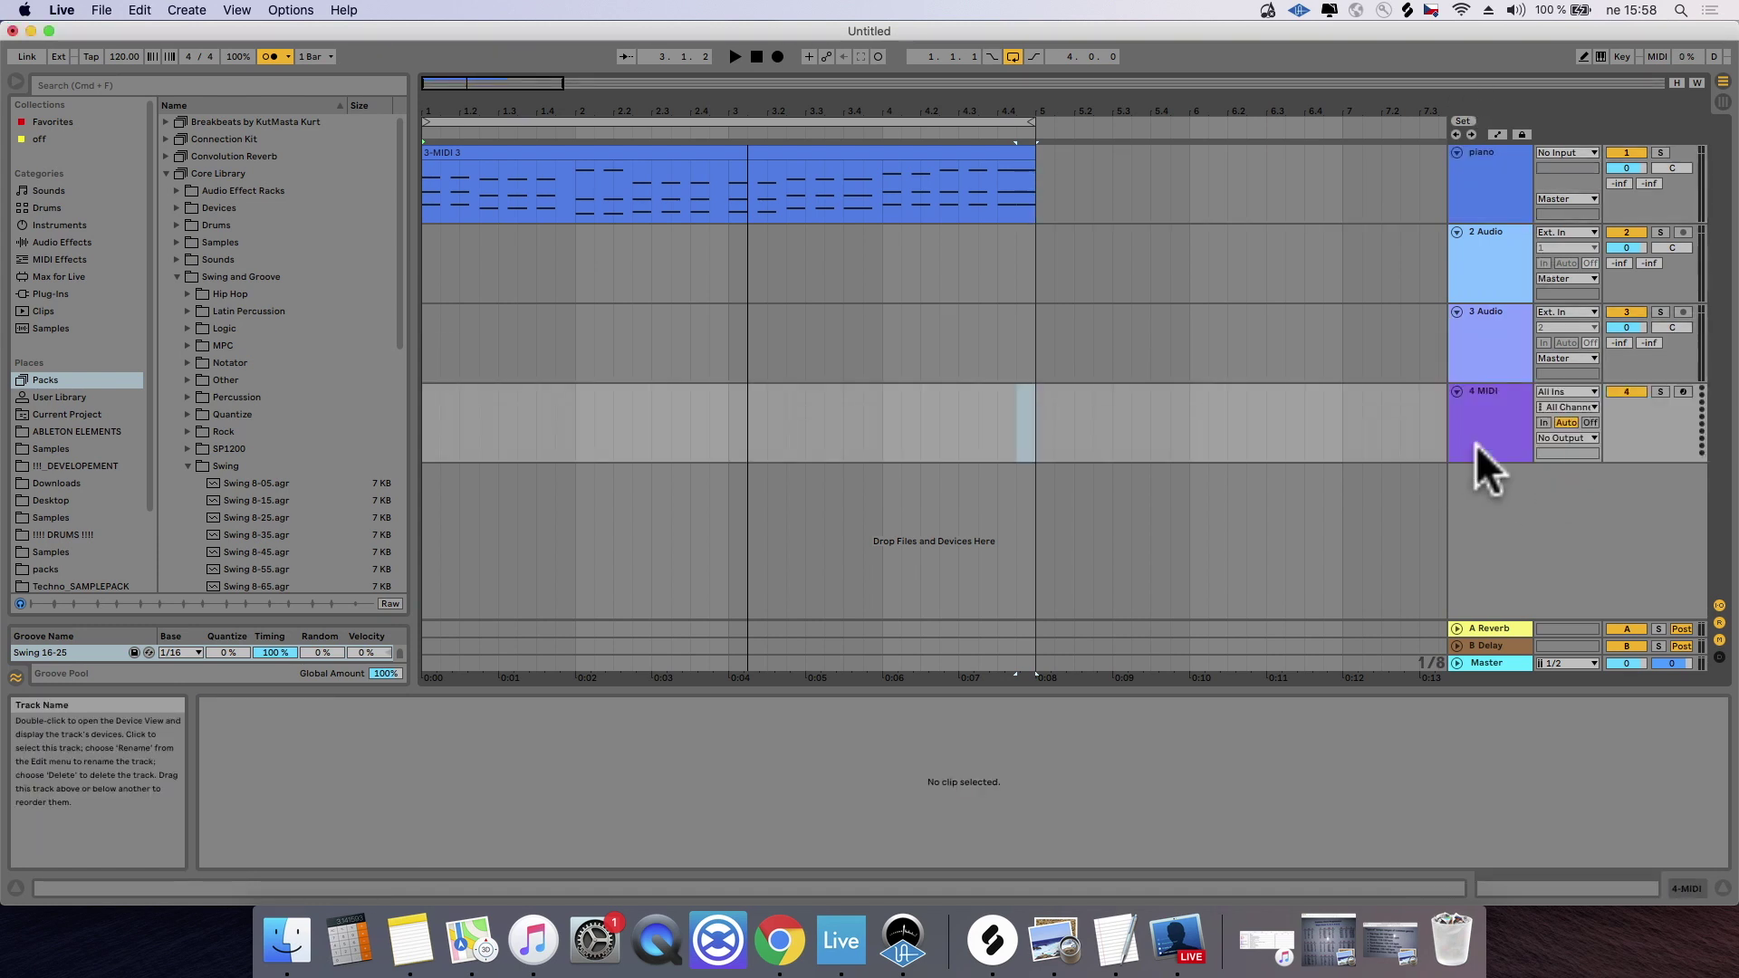
pyautogui.press('super+a')
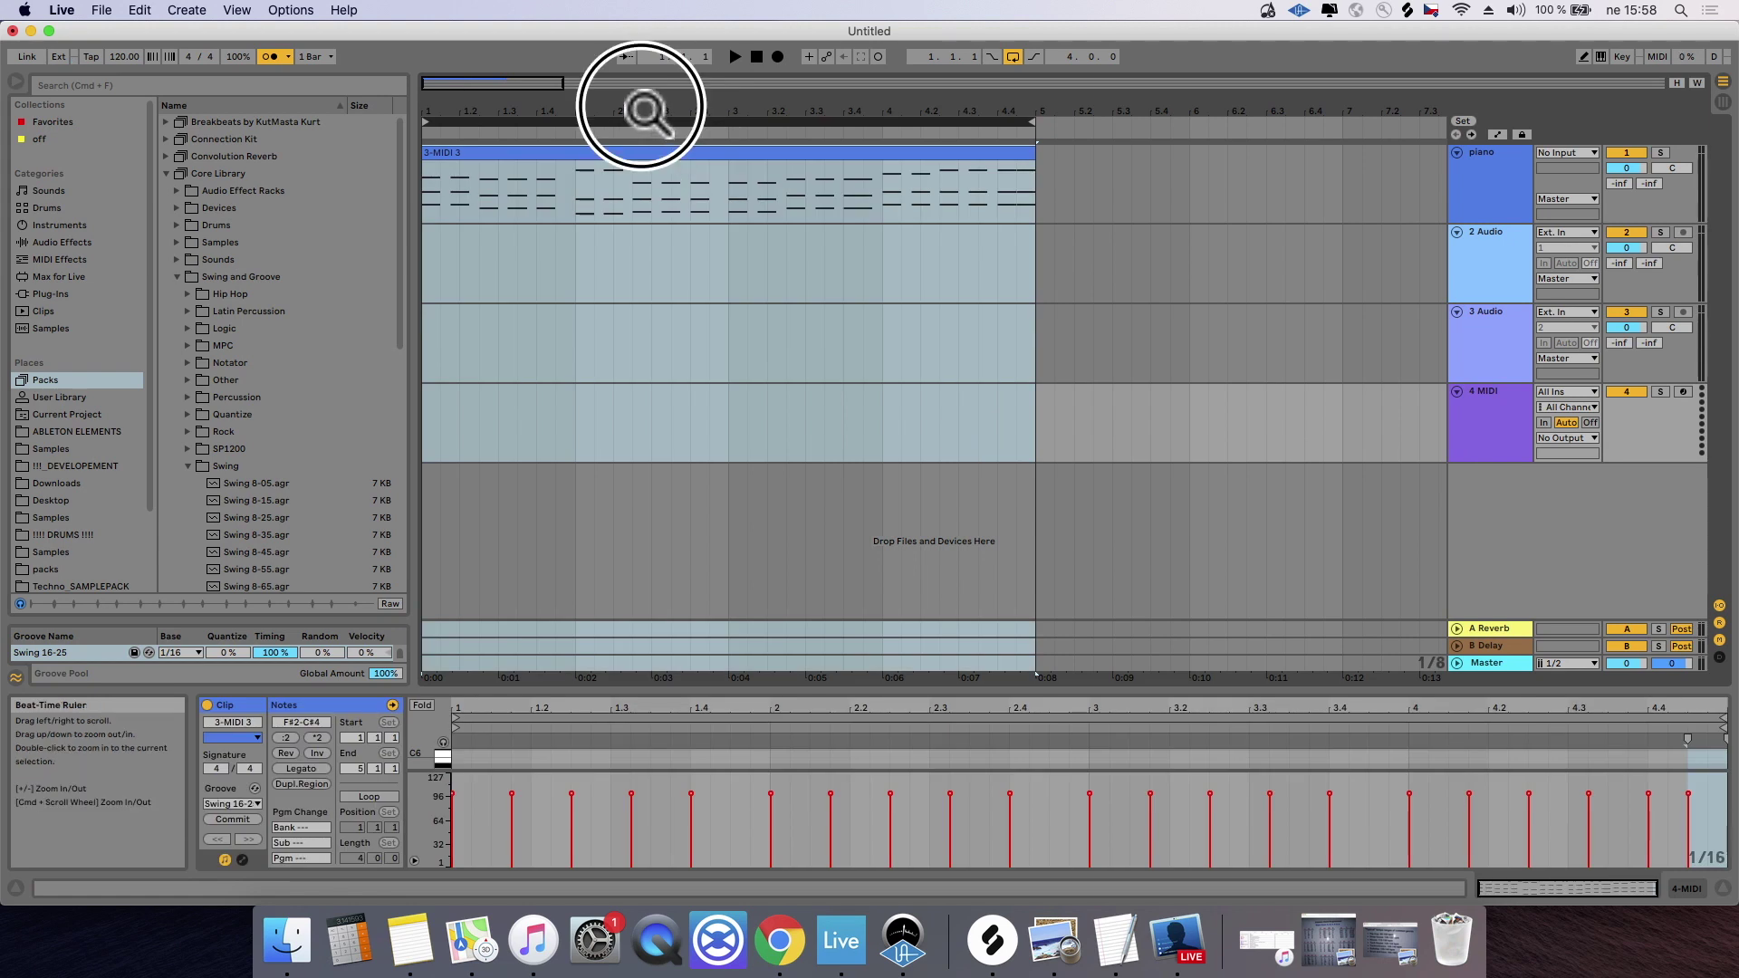
pyautogui.doubleClick(650, 118)
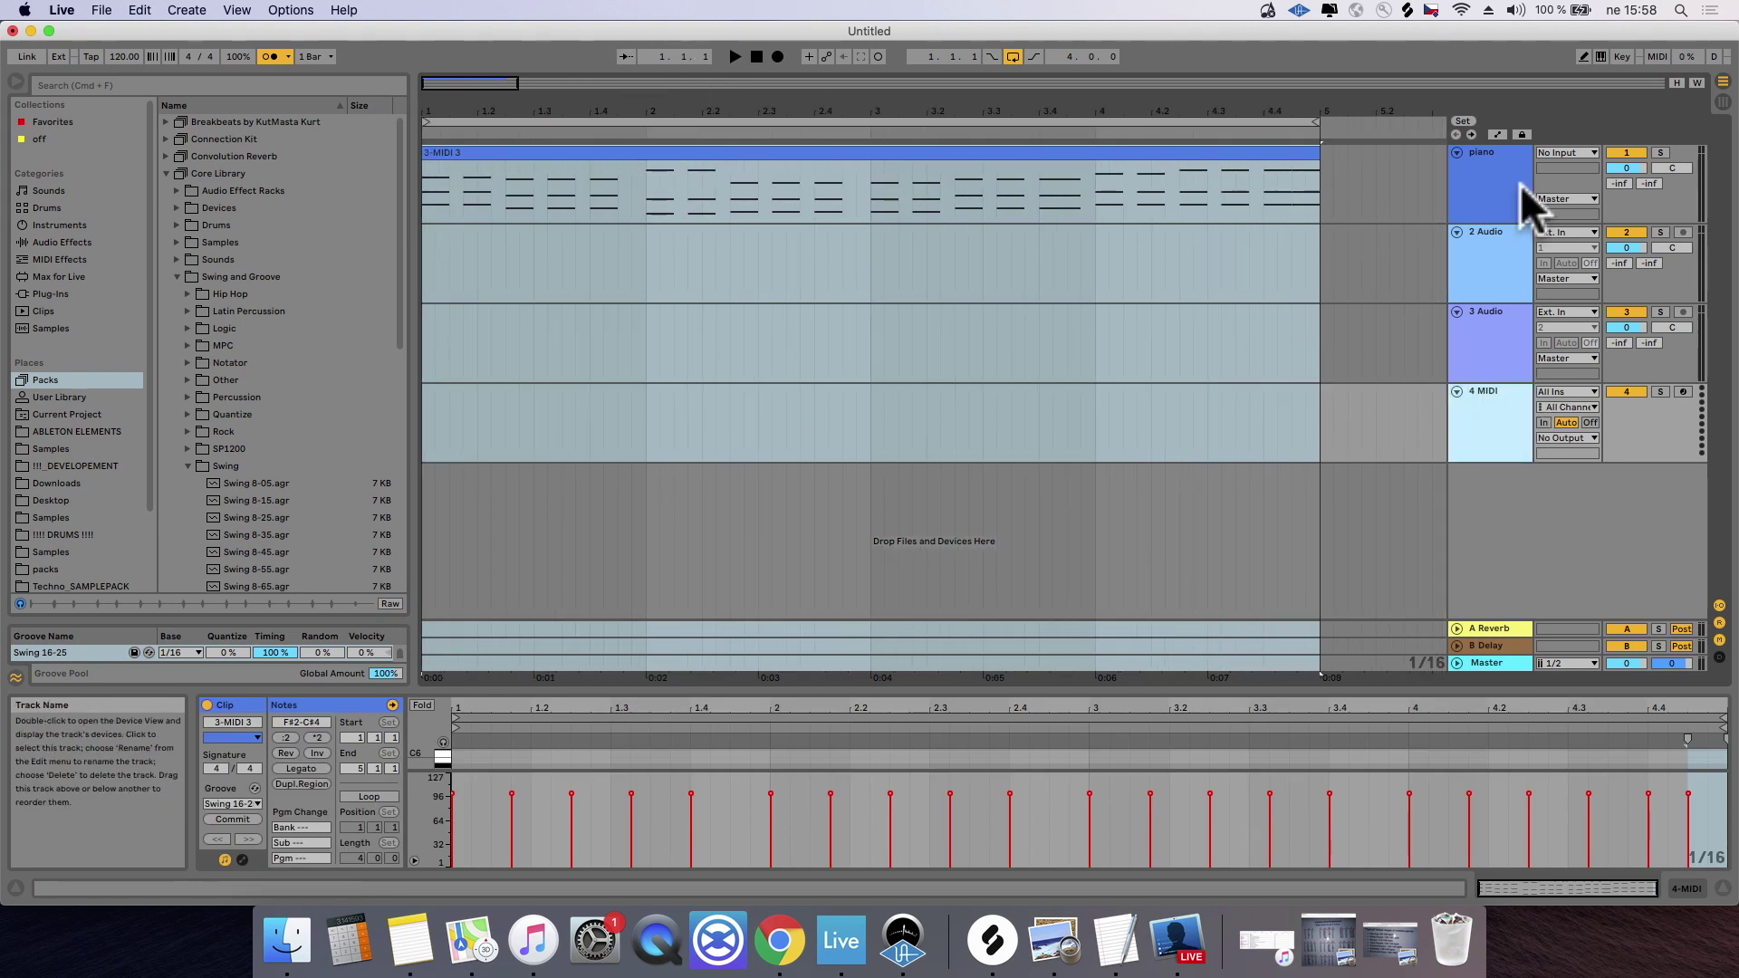
pyautogui.click(1625, 154)
pyautogui.click(1627, 233)
pyautogui.click(1628, 312)
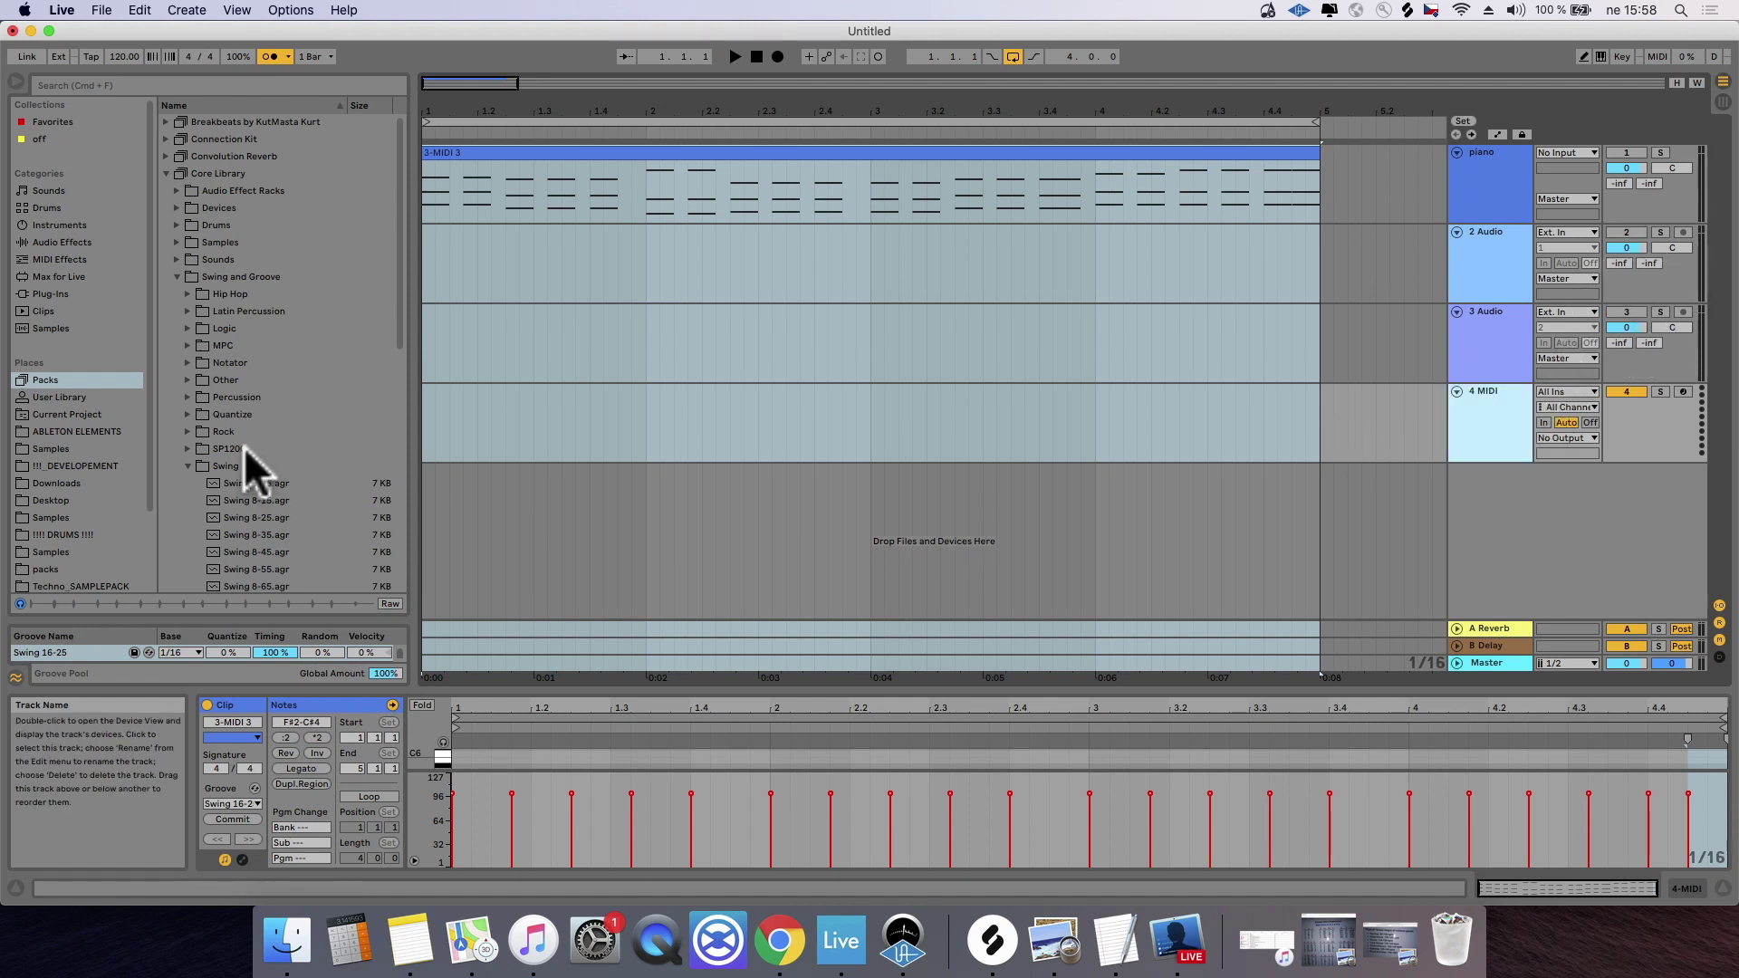
# Step: Search the browser for "chord"
pyautogui.click(101, 85)
pyautogui.write('chord')
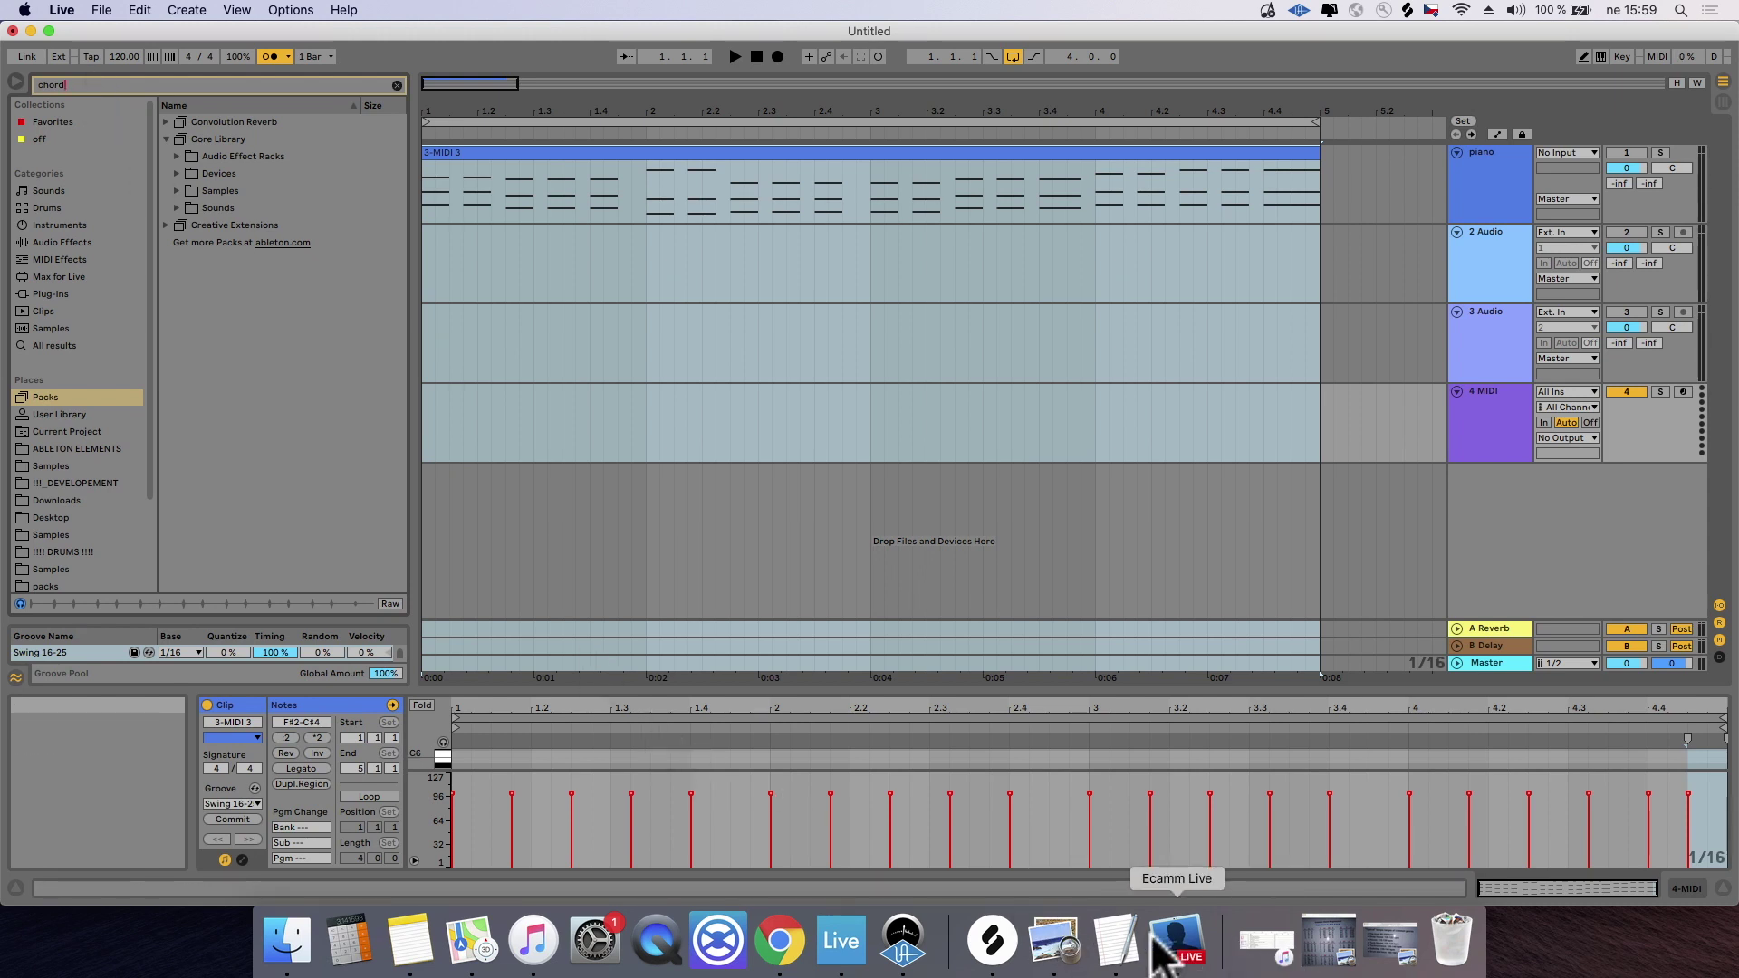
# Step: Switch to the TextEdit production notes, highlight "Ableton Chord" in item 7, and return to Live
pyautogui.click(1123, 949)
pyautogui.click(489, 415)
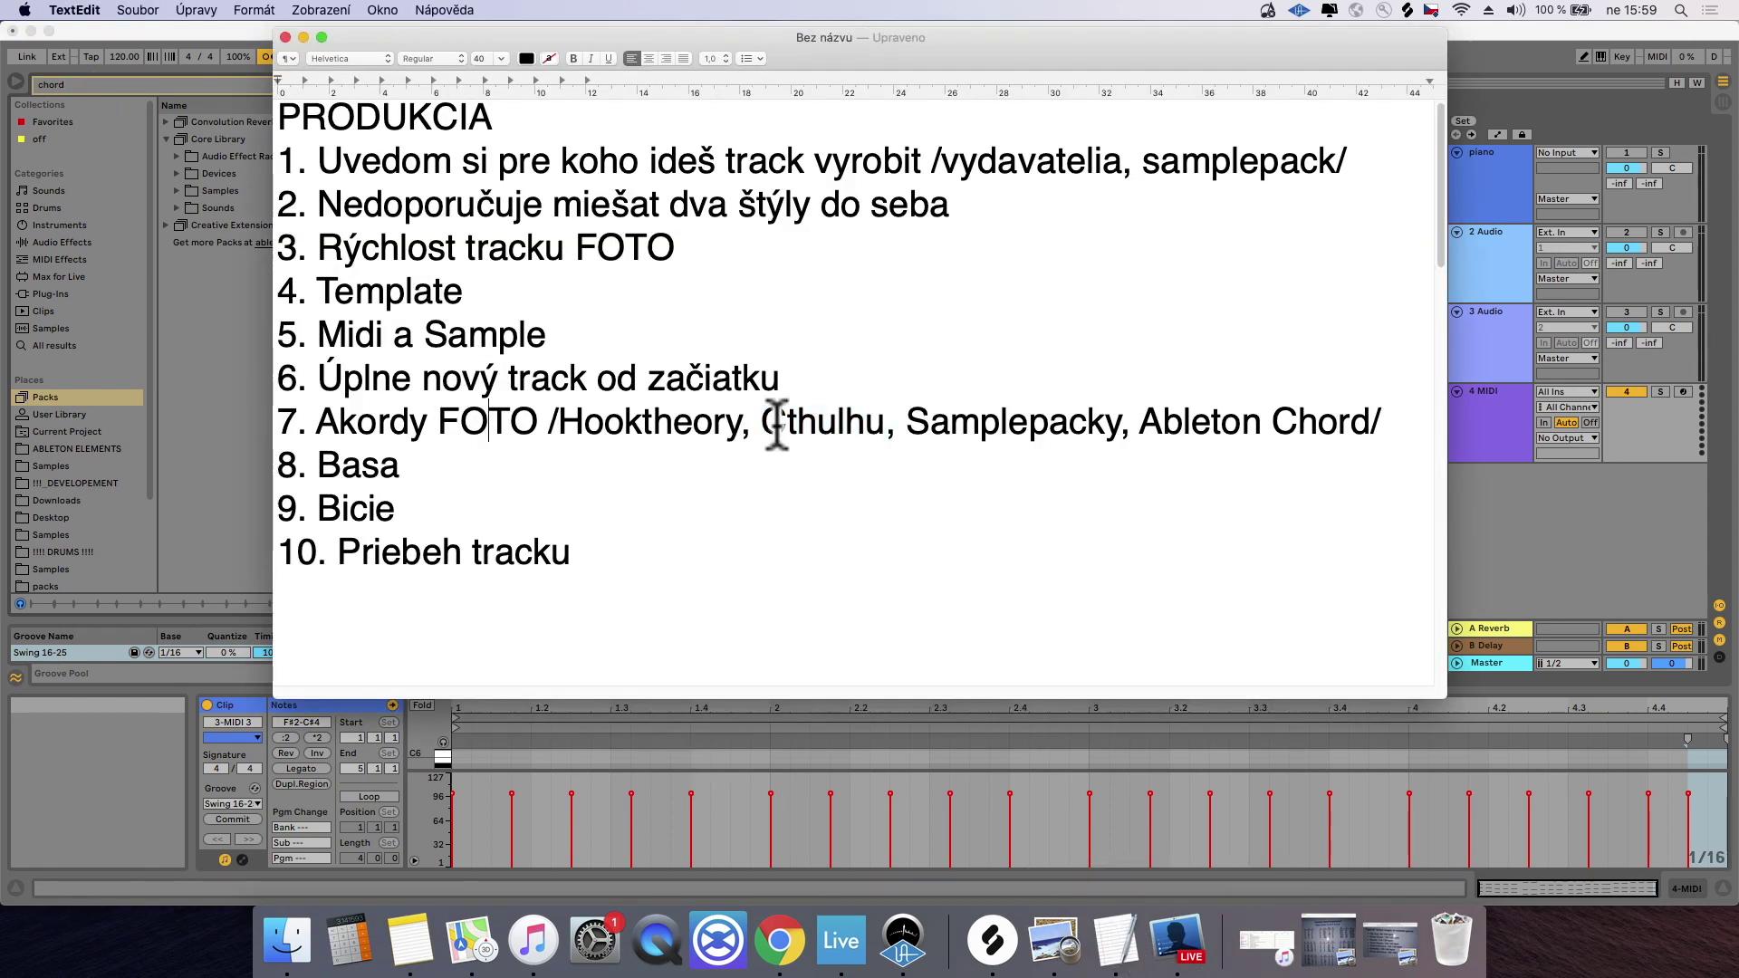
pyautogui.doubleClick(1021, 412)
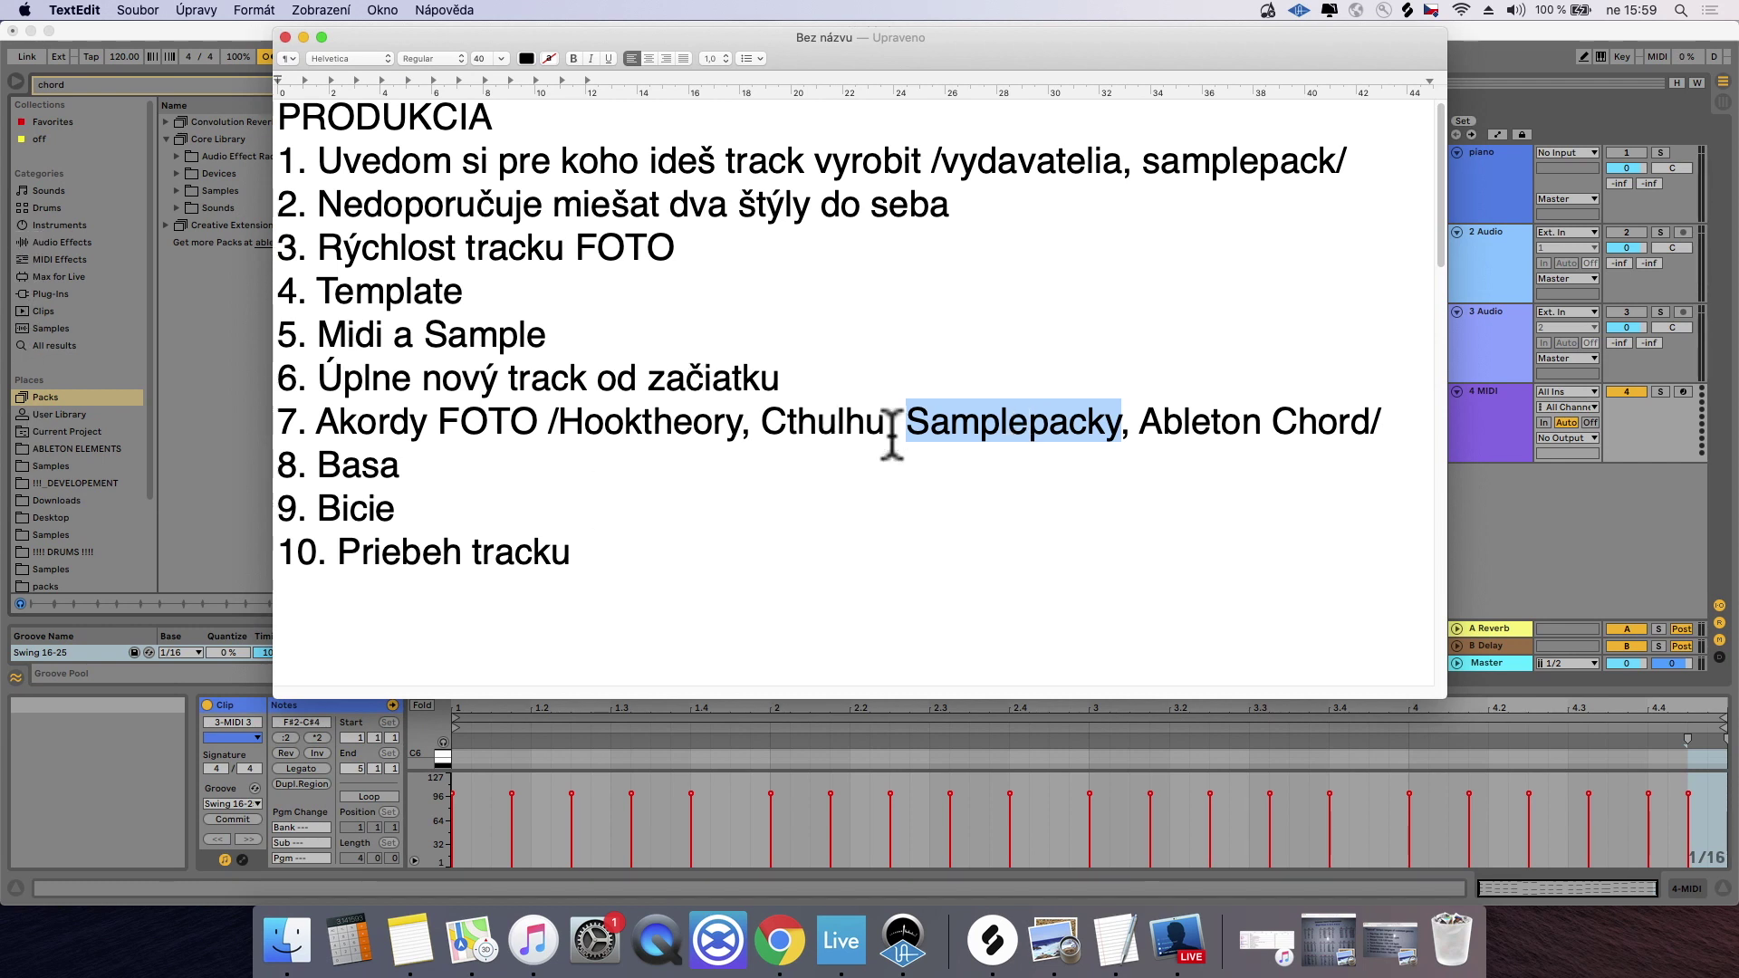
pyautogui.tripleClick(1222, 420)
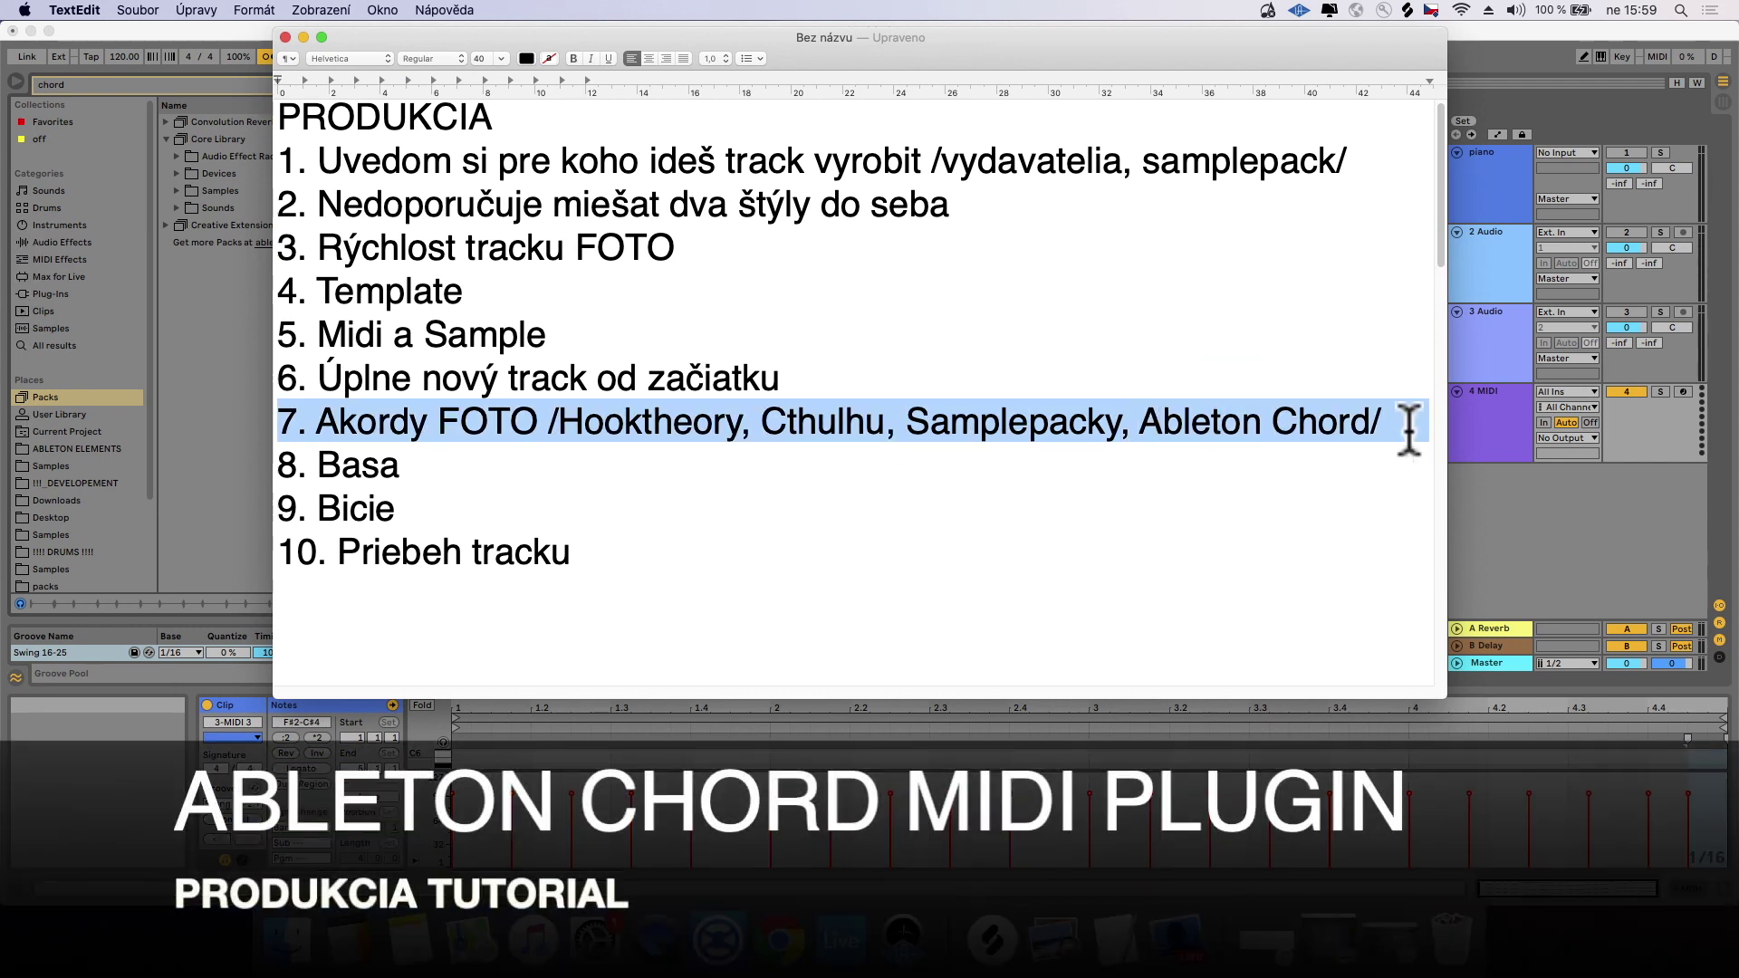
pyautogui.click(1390, 421)
pyautogui.moveTo(1373, 422); pyautogui.dragTo(1140, 422)
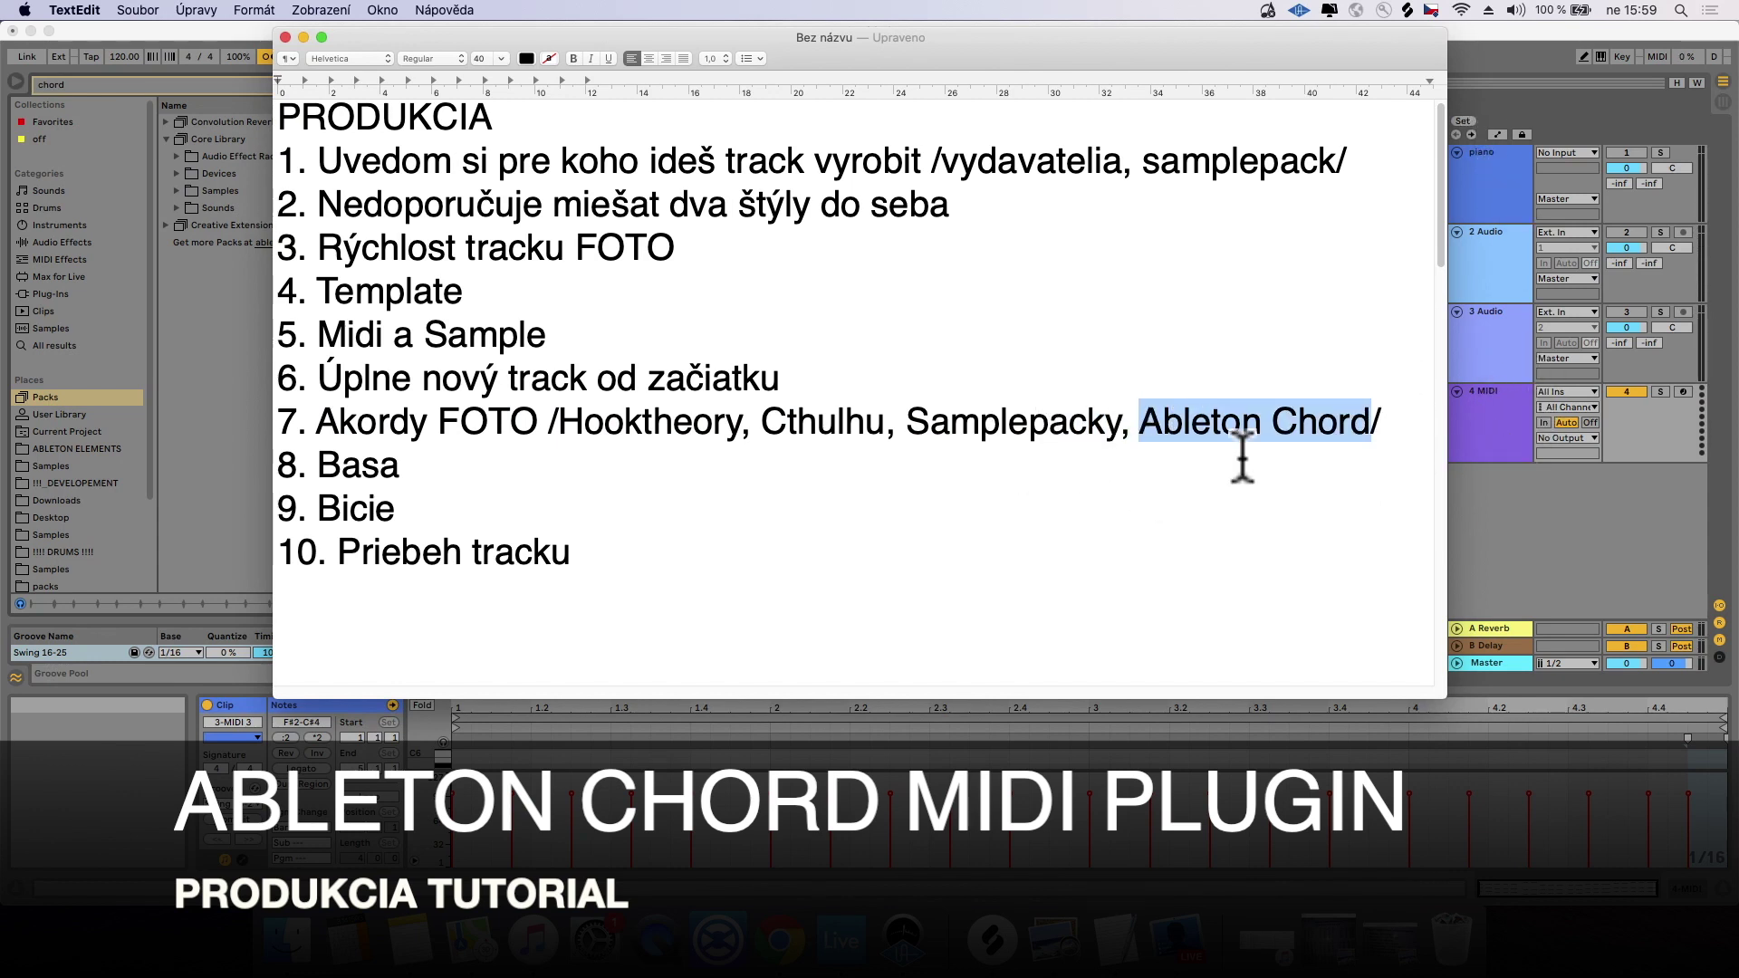
pyautogui.click(1480, 415)
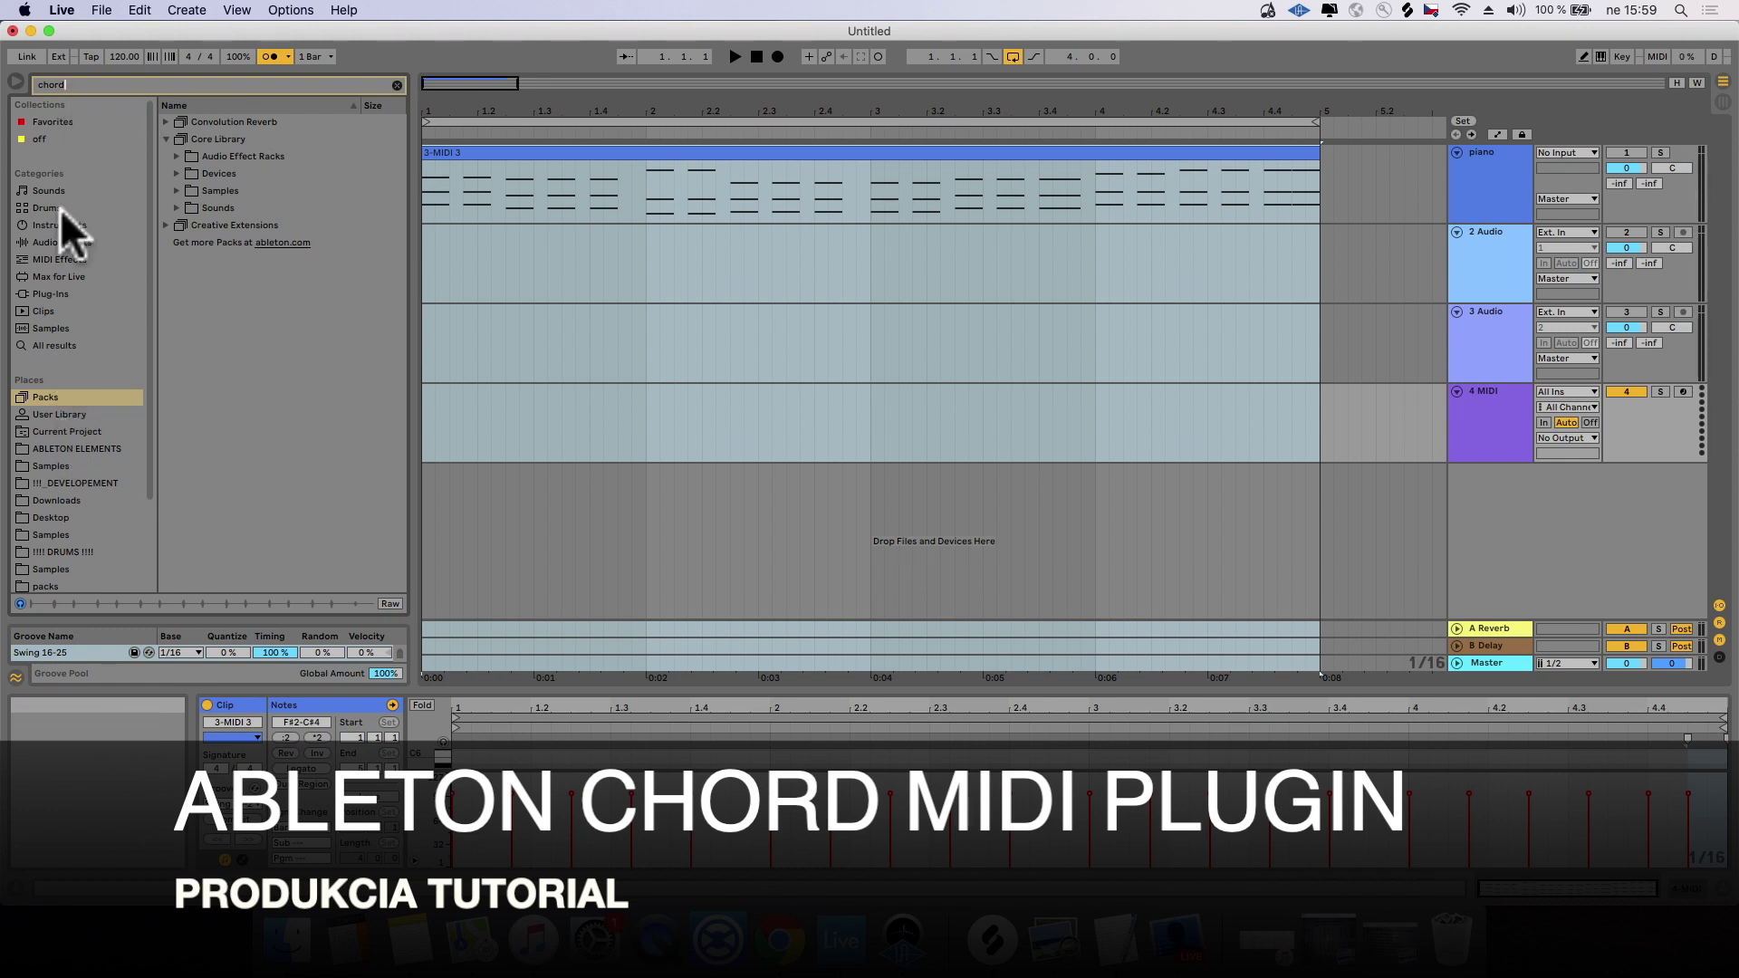
# Step: Limit the browser to MIDI effects and add the Chord device to the 4 MIDI track
pyautogui.click(62, 260)
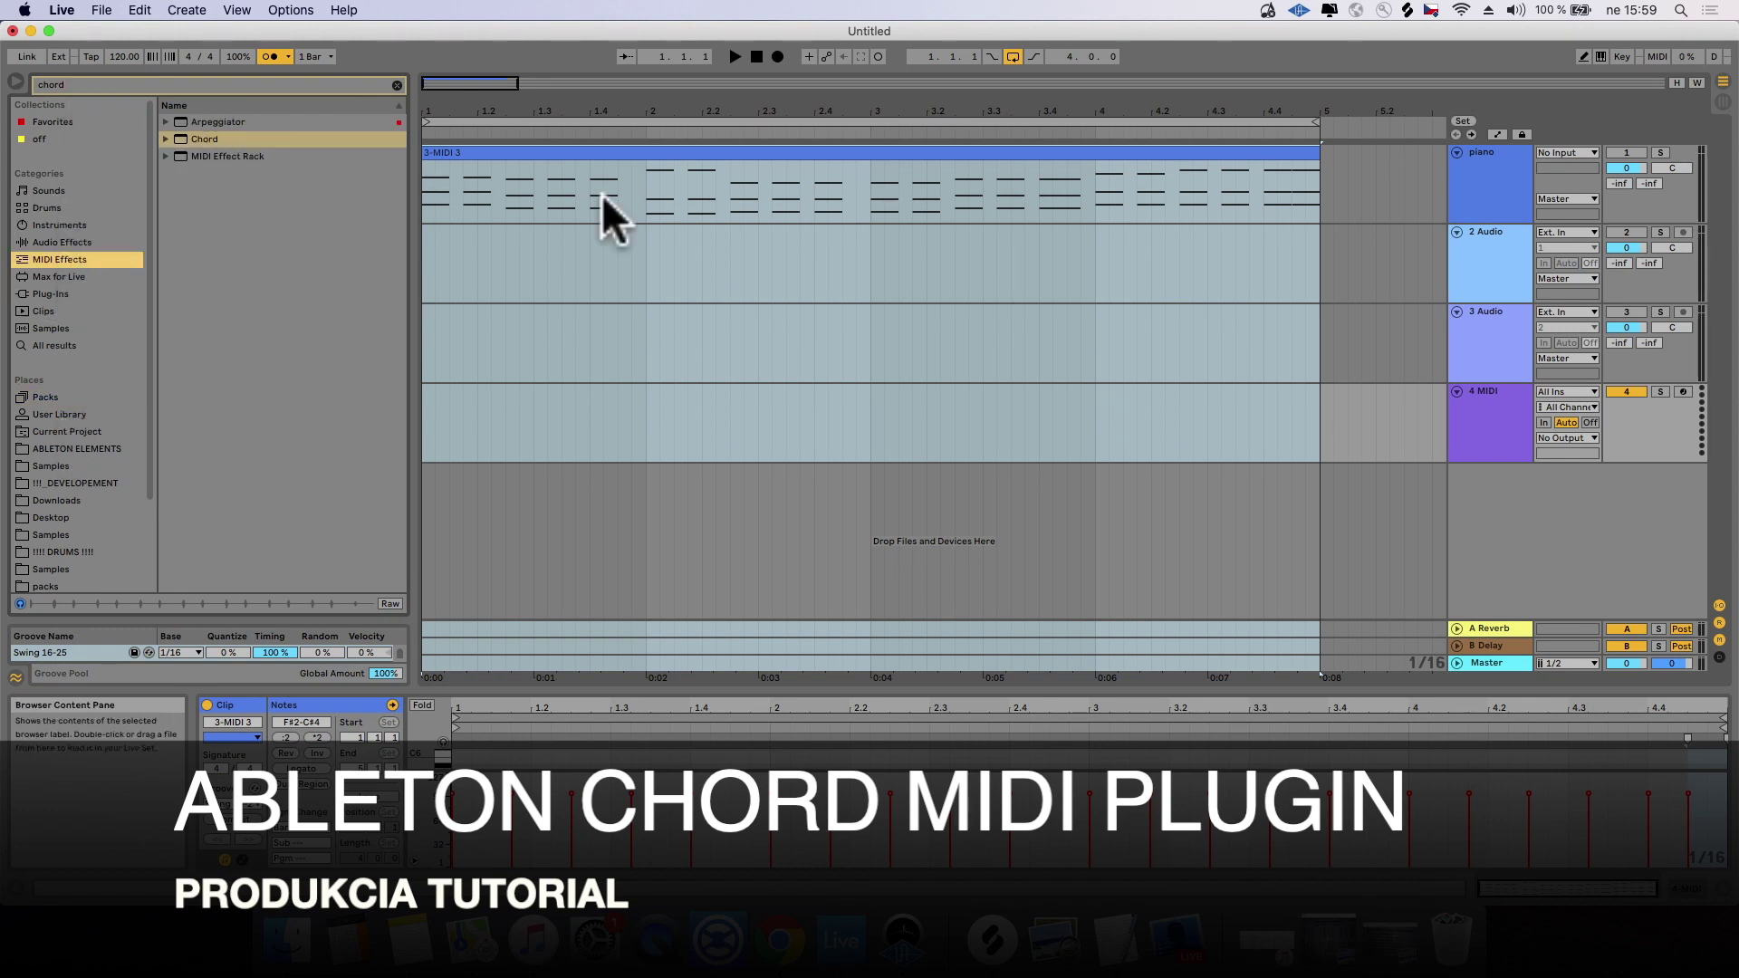
pyautogui.click(1487, 415)
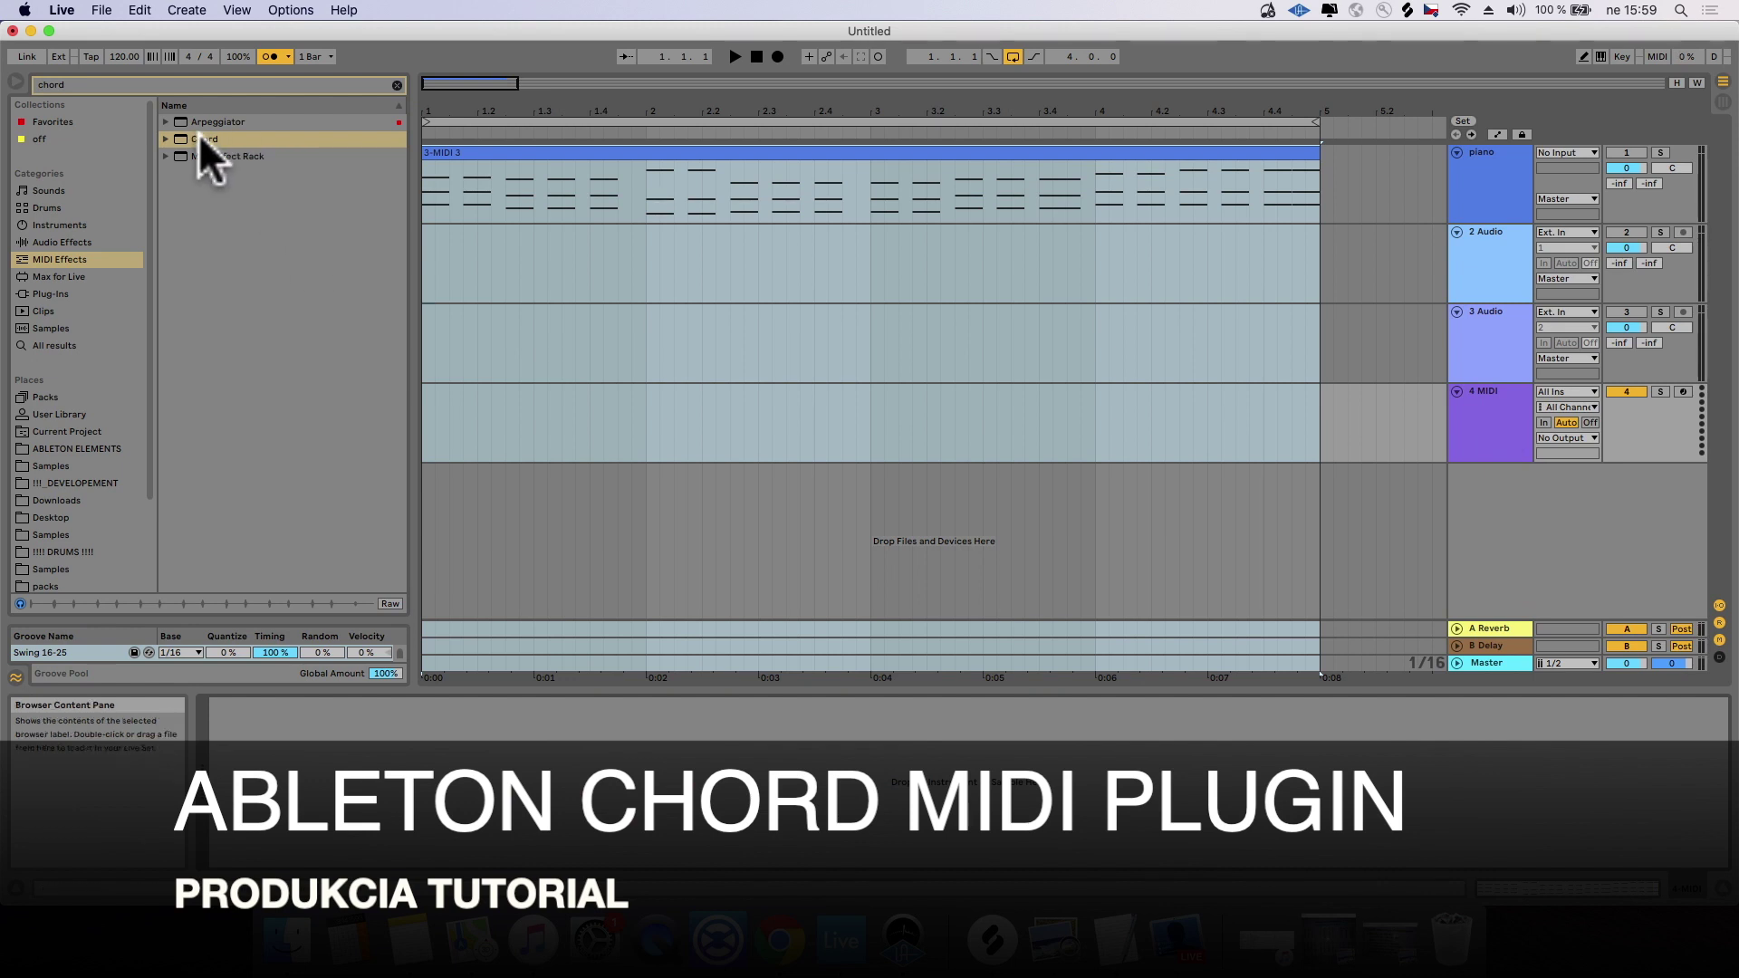
pyautogui.moveTo(205, 135); pyautogui.dragTo(1533, 451)
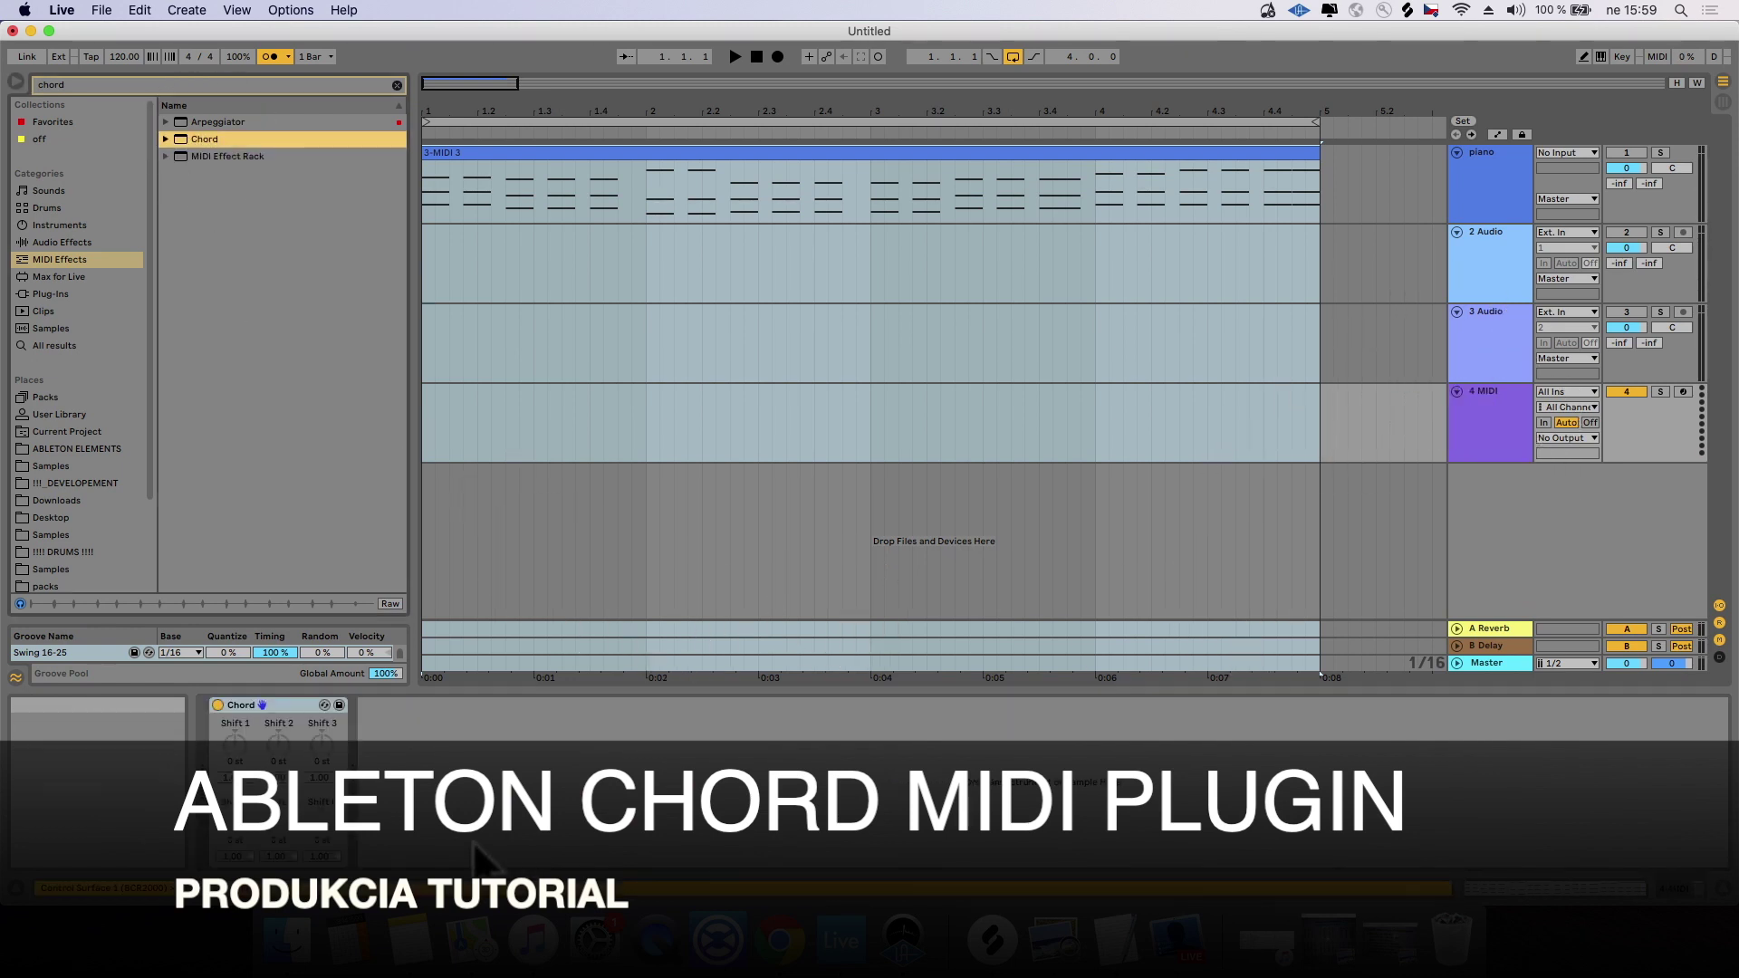
# Step: Clear the browser search and preview Operator's Block Minor preset from the Synth Lead instruments
pyautogui.click(74, 79)
pyautogui.press('BackSpace')
pyautogui.click(60, 224)
pyautogui.click(250, 221)
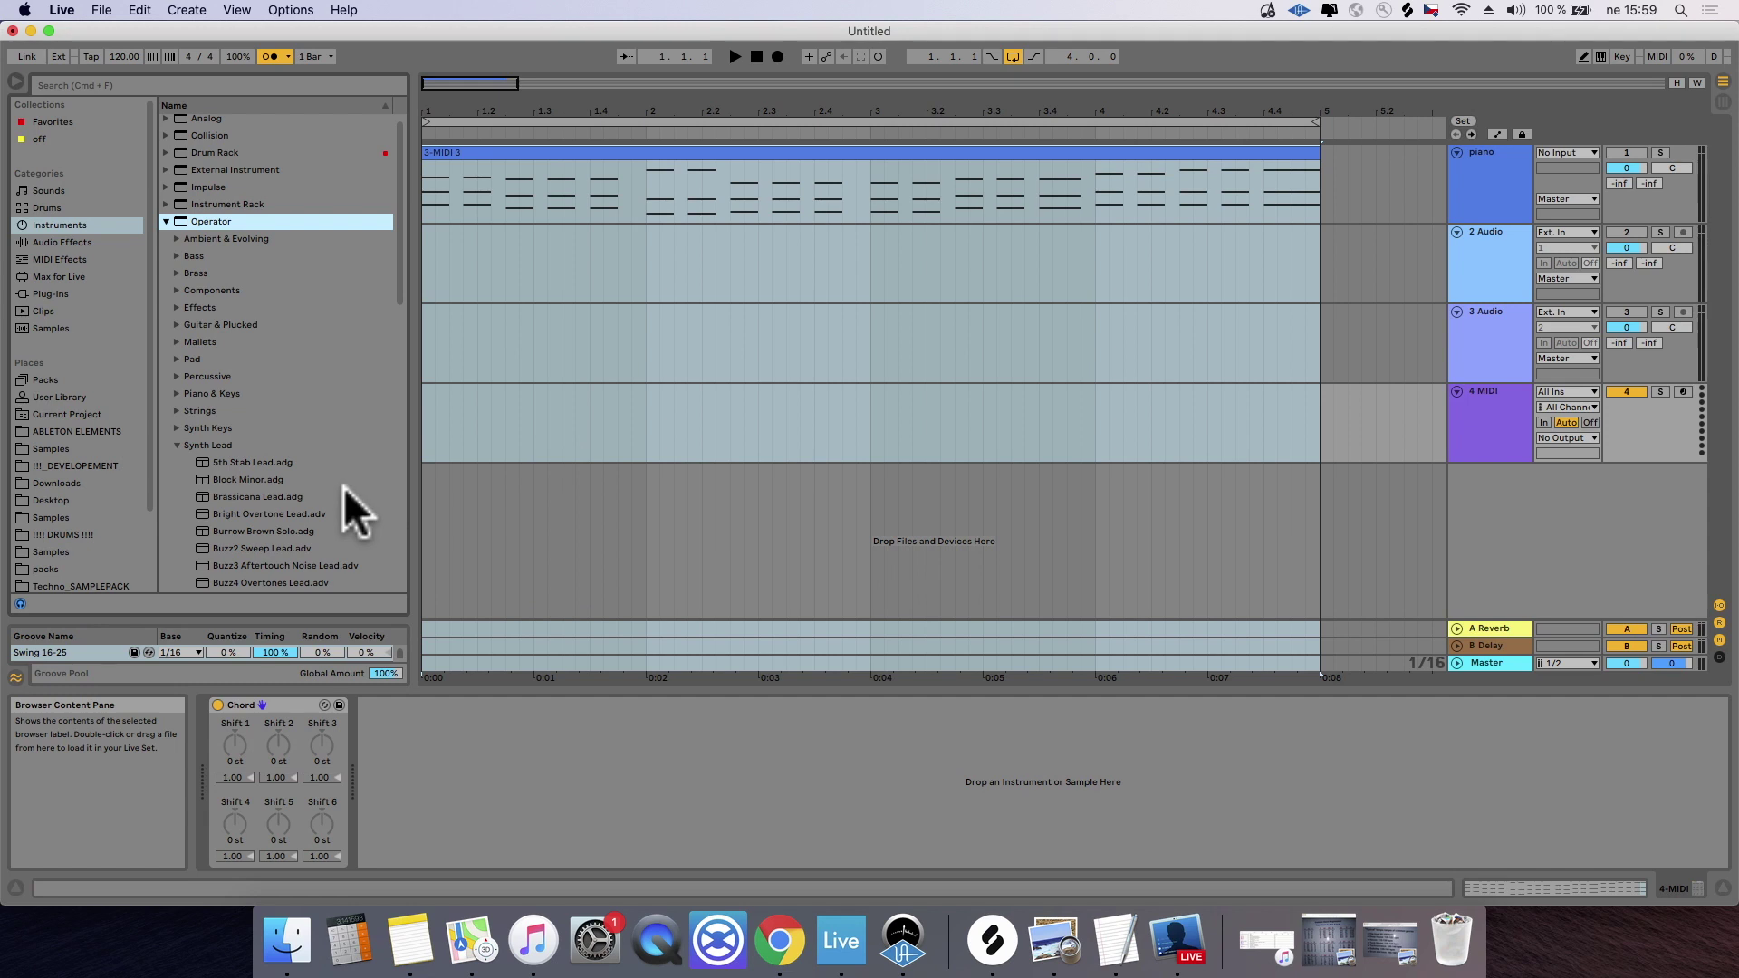
pyautogui.click(286, 481)
pyautogui.scroll(-3, 291, 475)
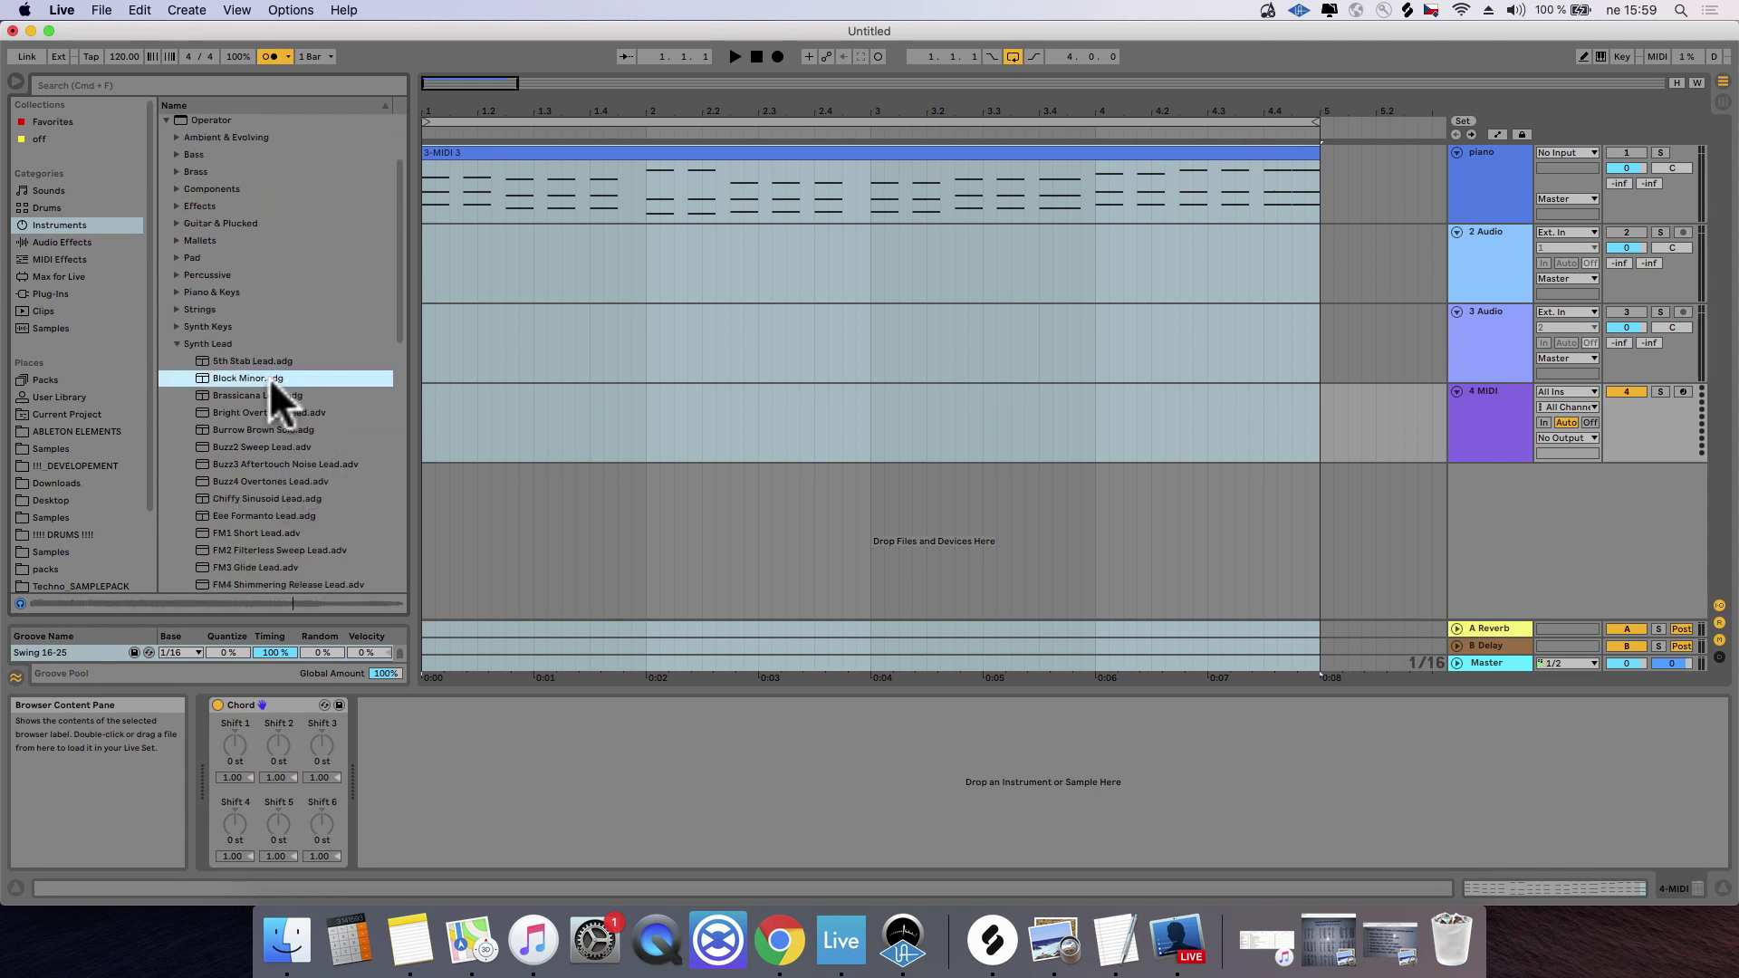
# Step: Load Operator's Moon Pluck preset from Guitar & Plucked after Chord and set the track's sends to 0 and -21.0
pyautogui.click(465, 768)
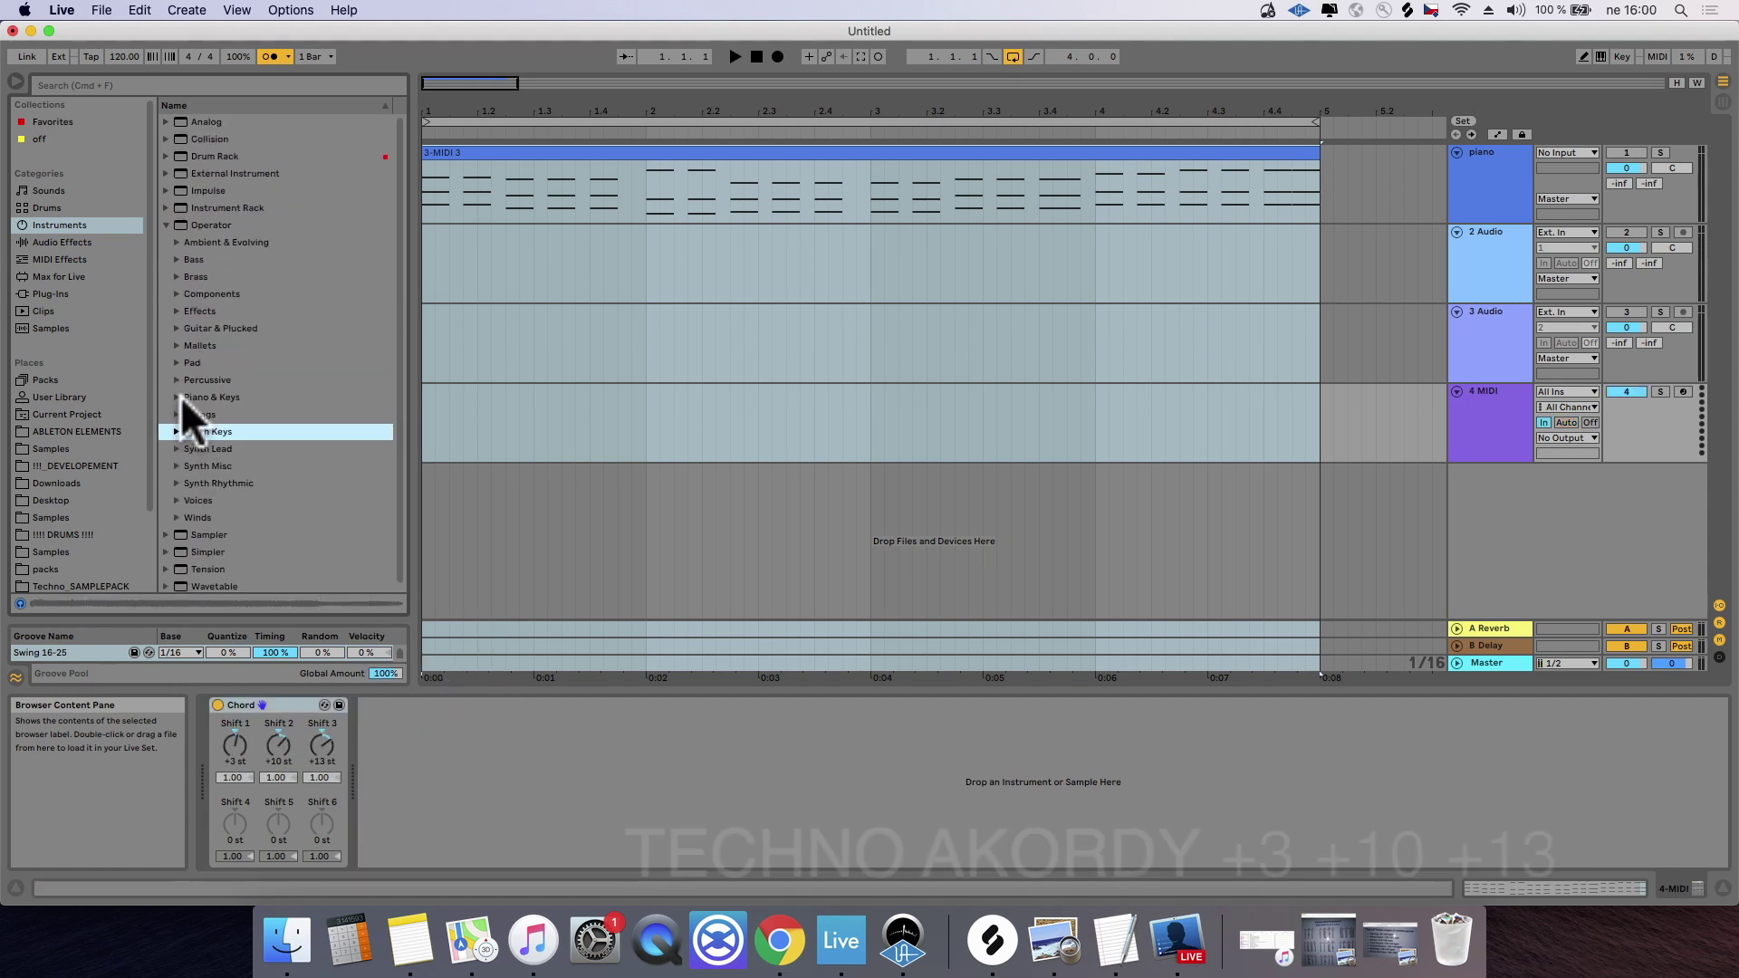
pyautogui.click(176, 397)
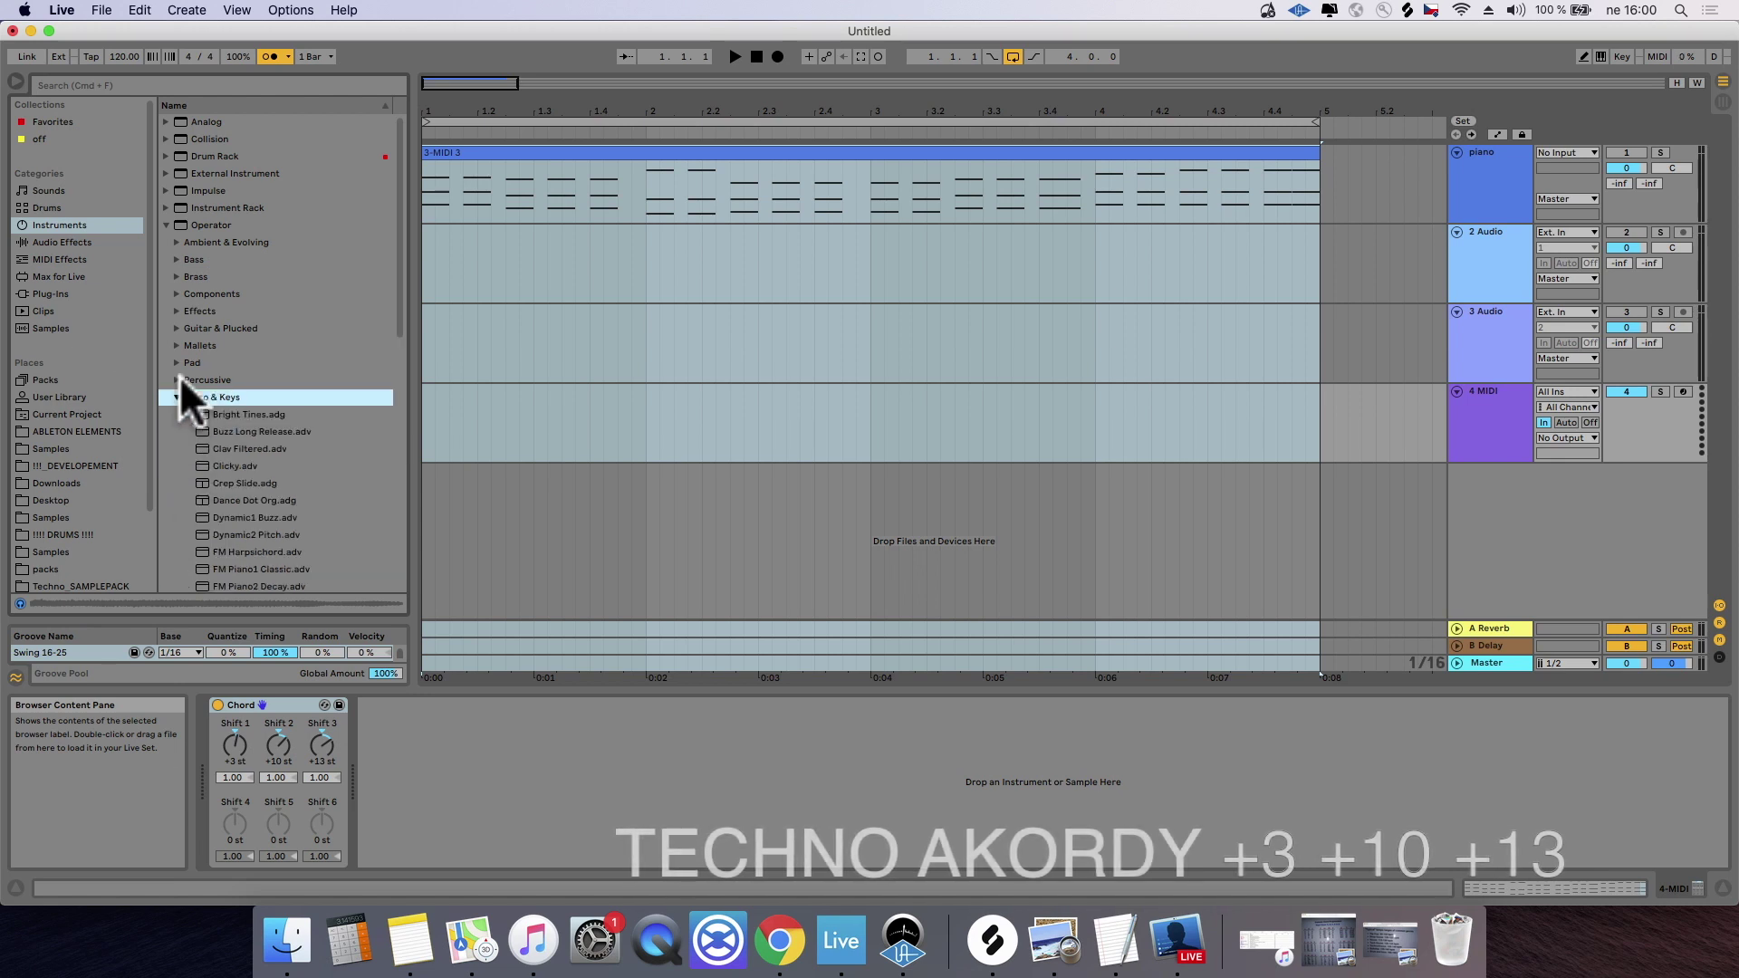
pyautogui.click(176, 328)
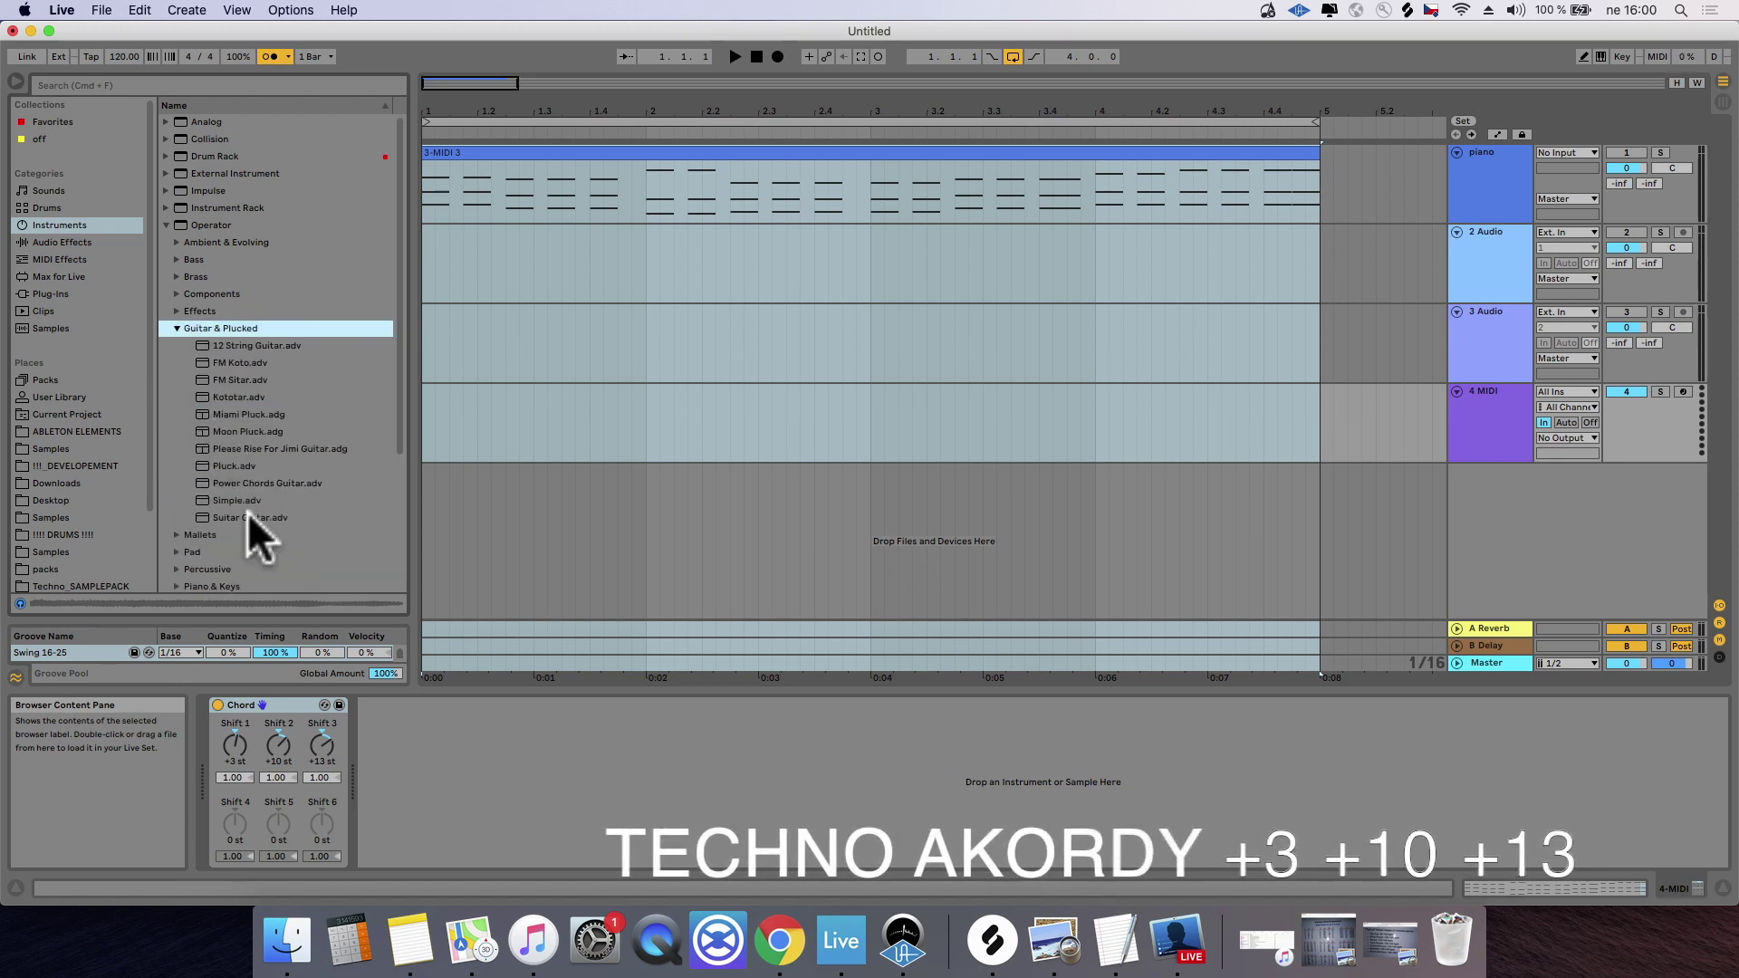
pyautogui.click(241, 432)
pyautogui.moveTo(404, 639); pyautogui.dragTo(432, 725)
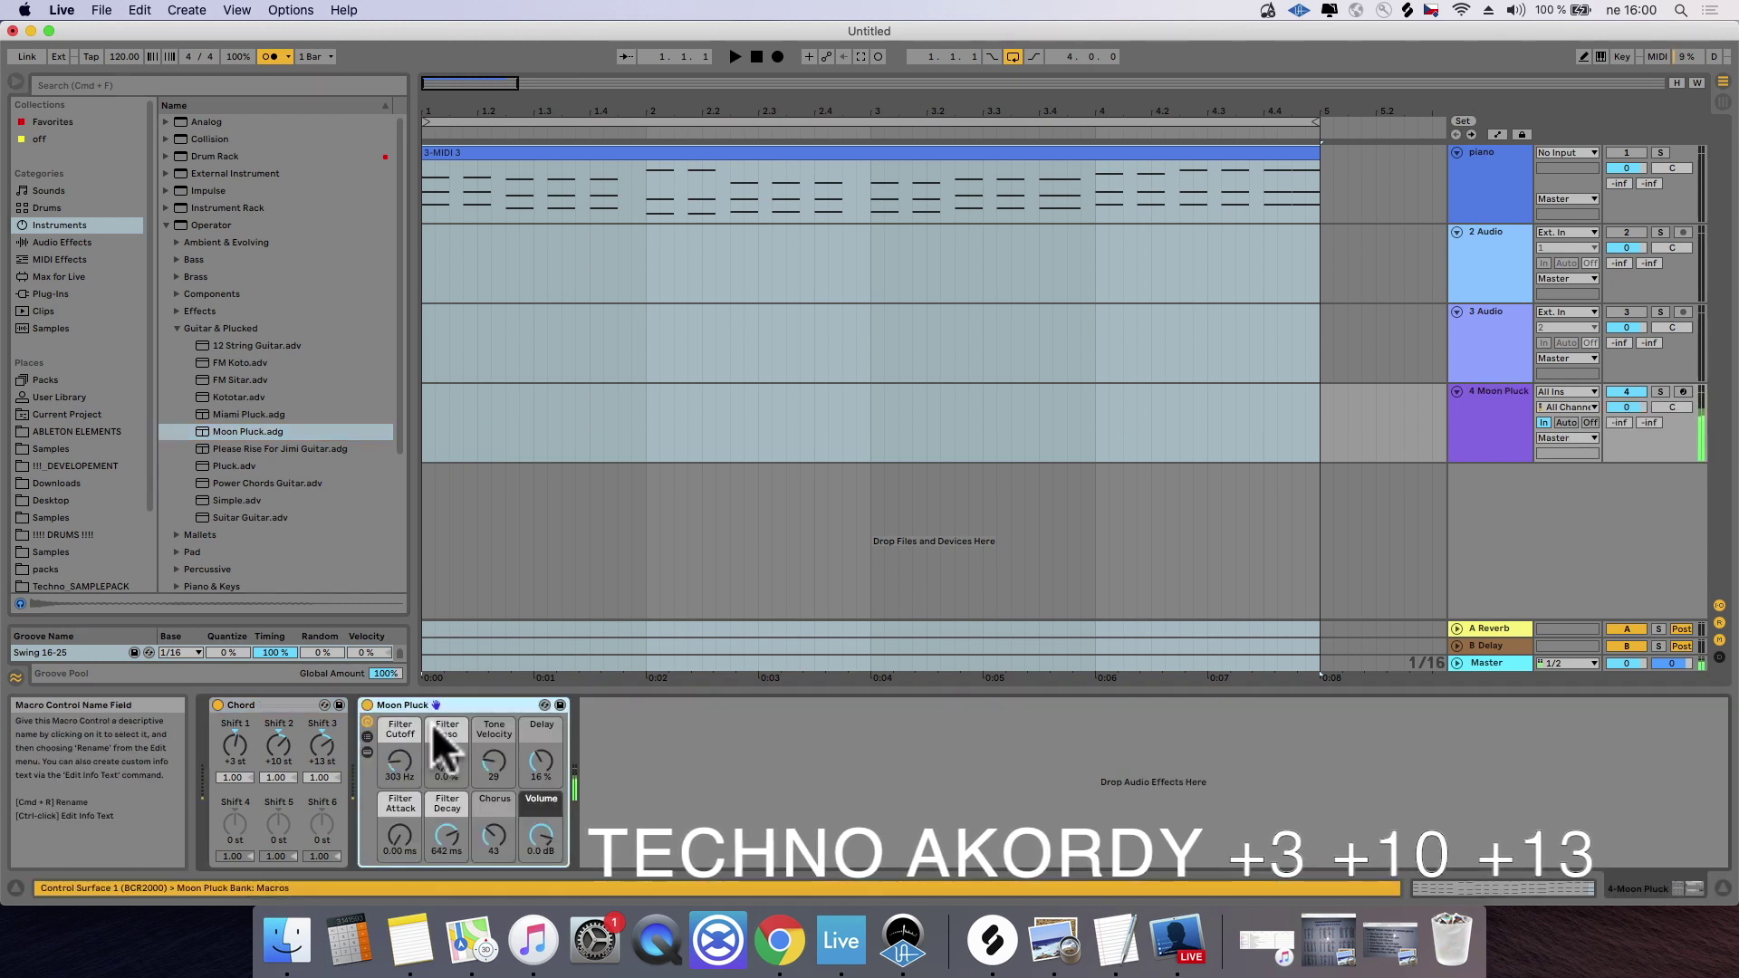
pyautogui.moveTo(1618, 423); pyautogui.dragTo(1654, 415)
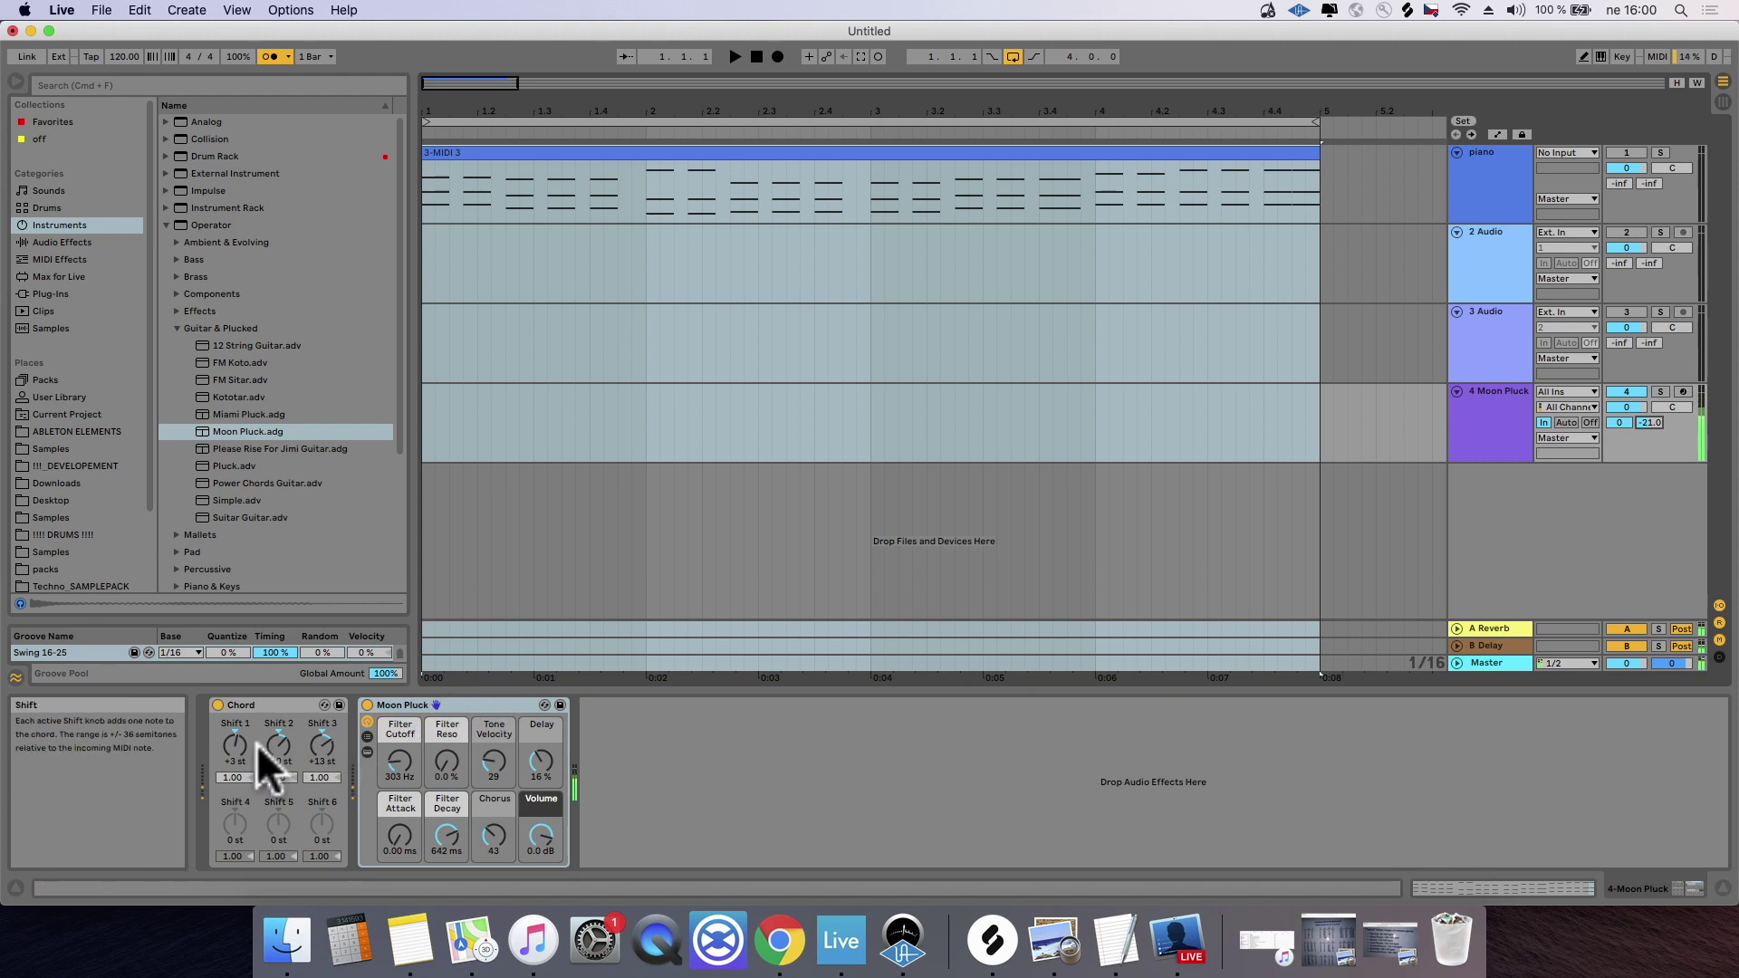
# Step: Set the Chord device's Shift 2 to +5 st and Shift 3 to +7 st
pyautogui.moveTo(281, 739); pyautogui.dragTo(282, 750)
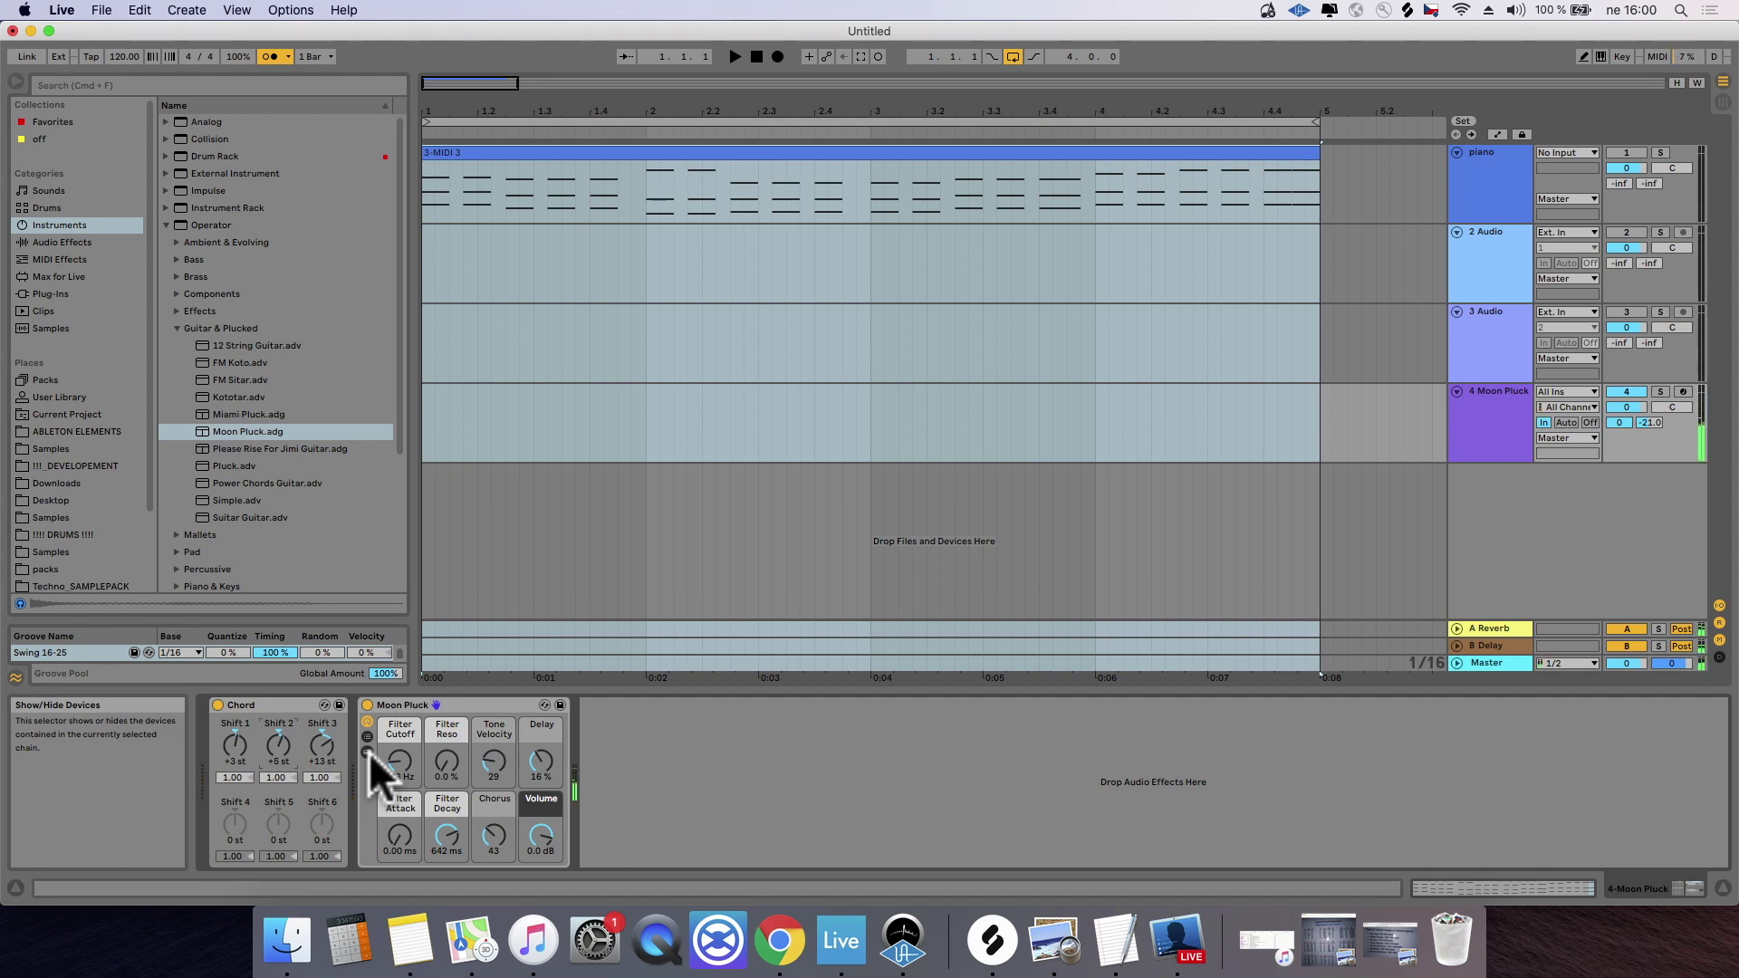
pyautogui.moveTo(330, 739); pyautogui.dragTo(330, 741)
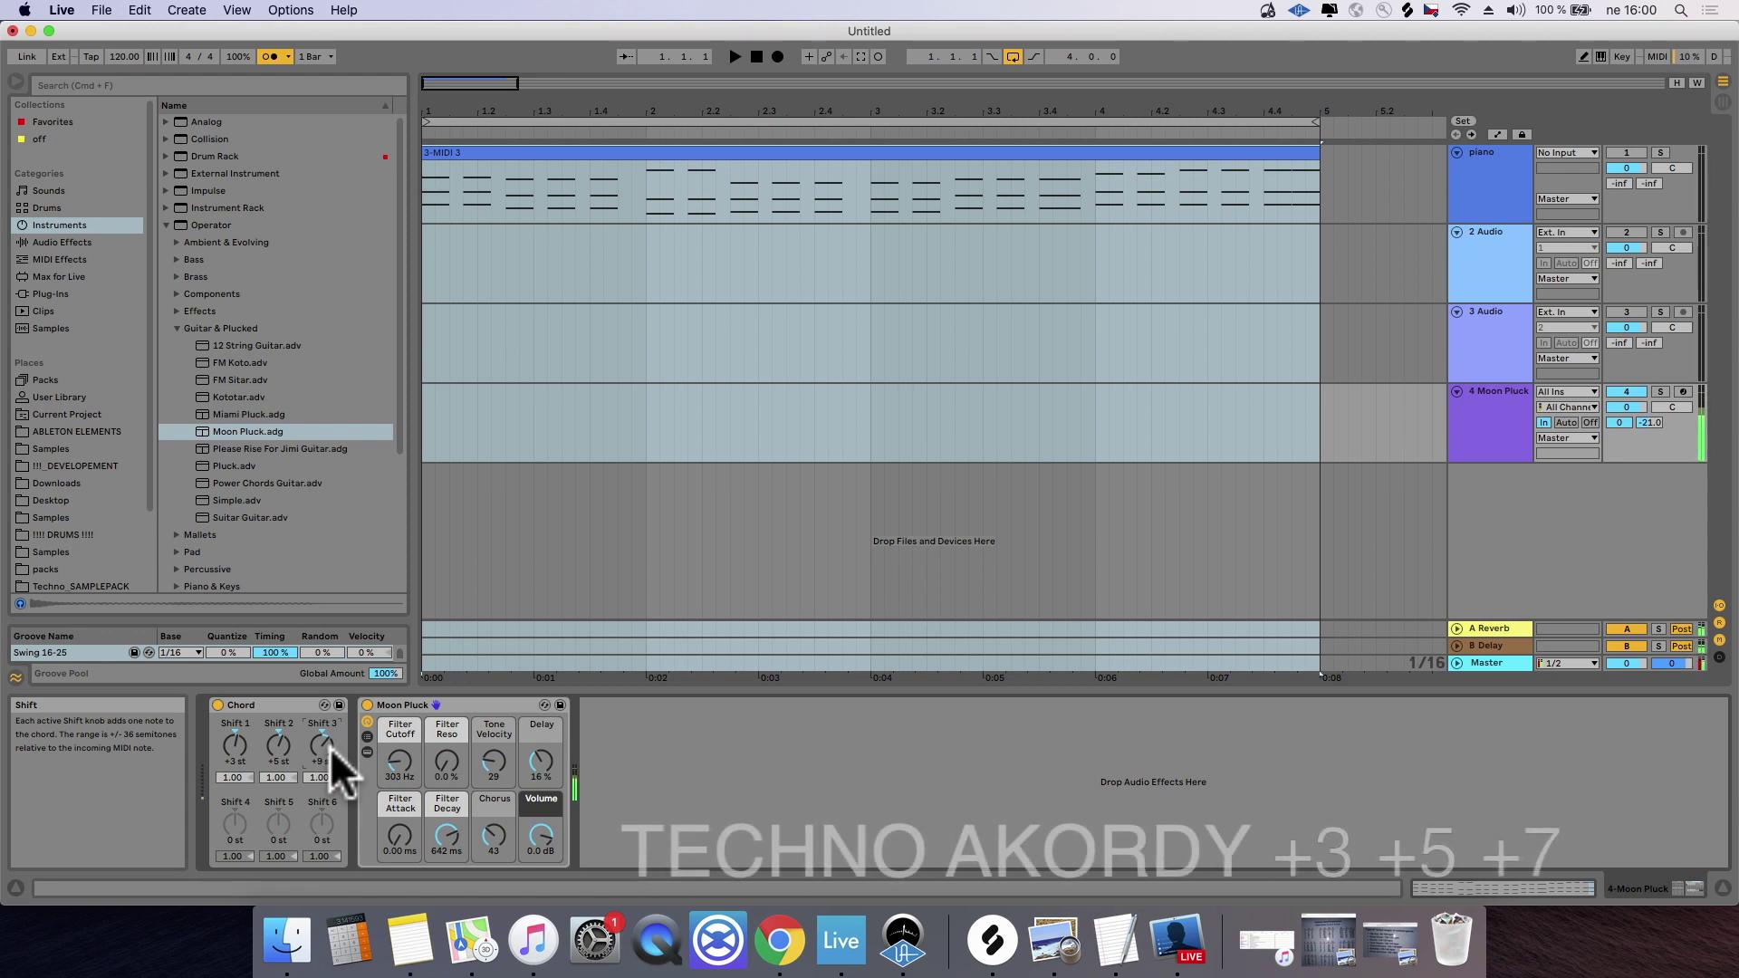
pyautogui.press('Up')
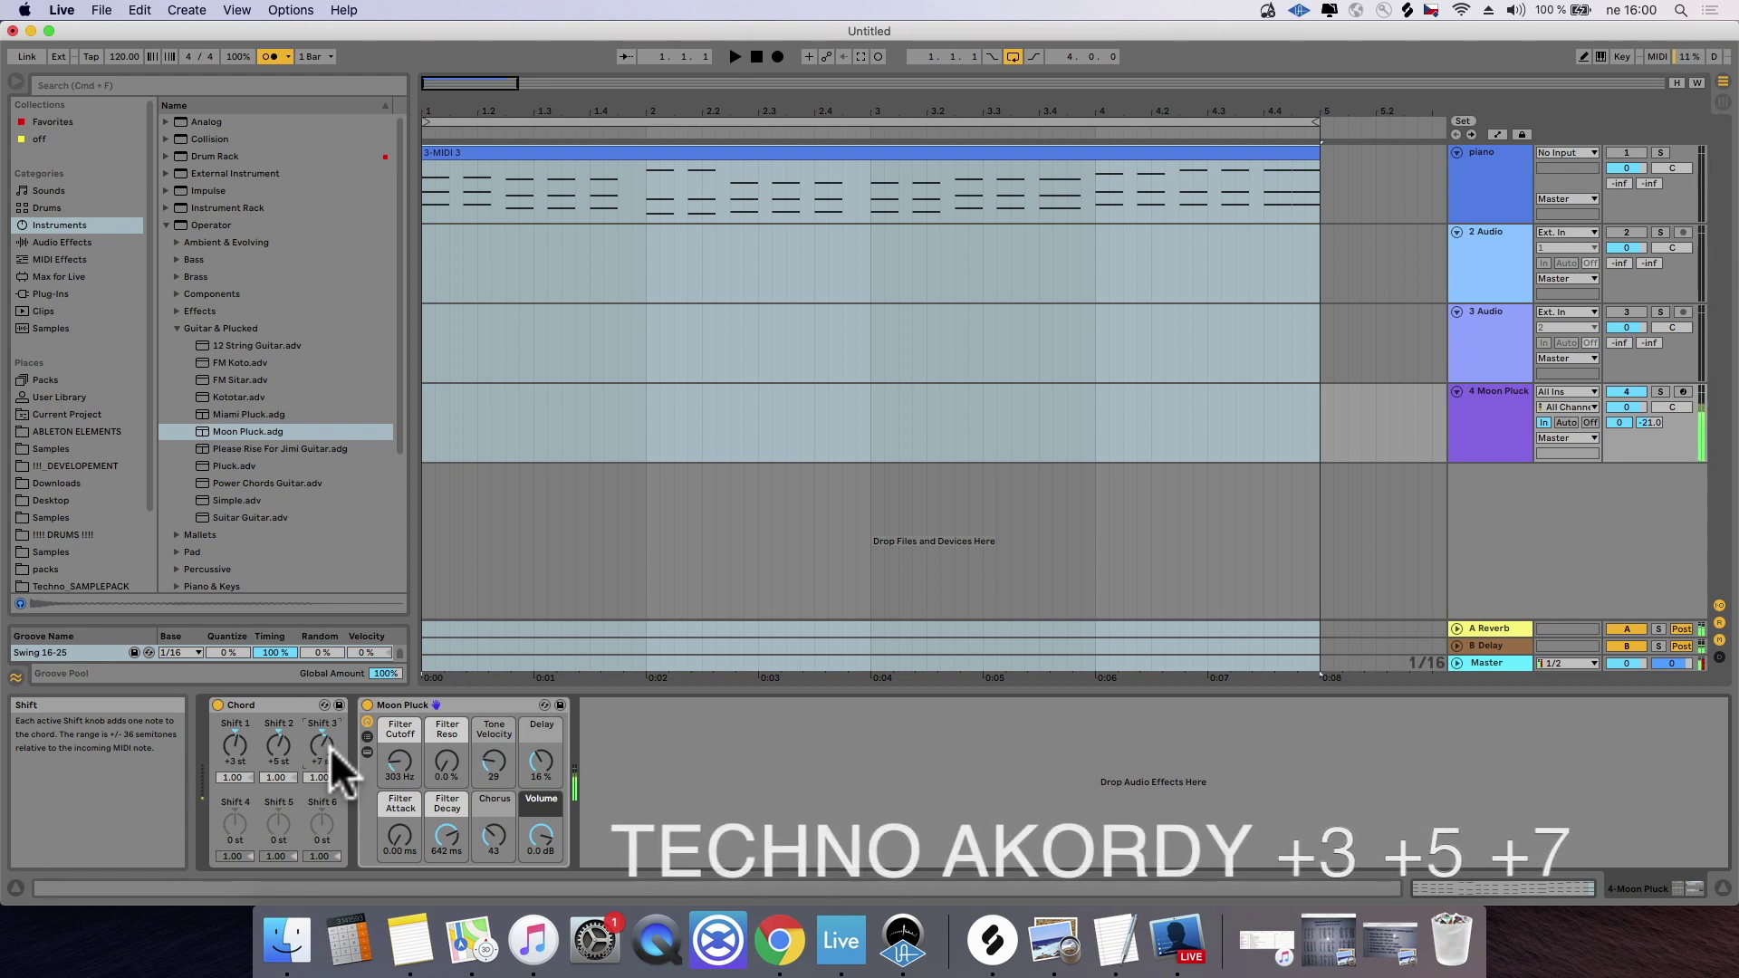
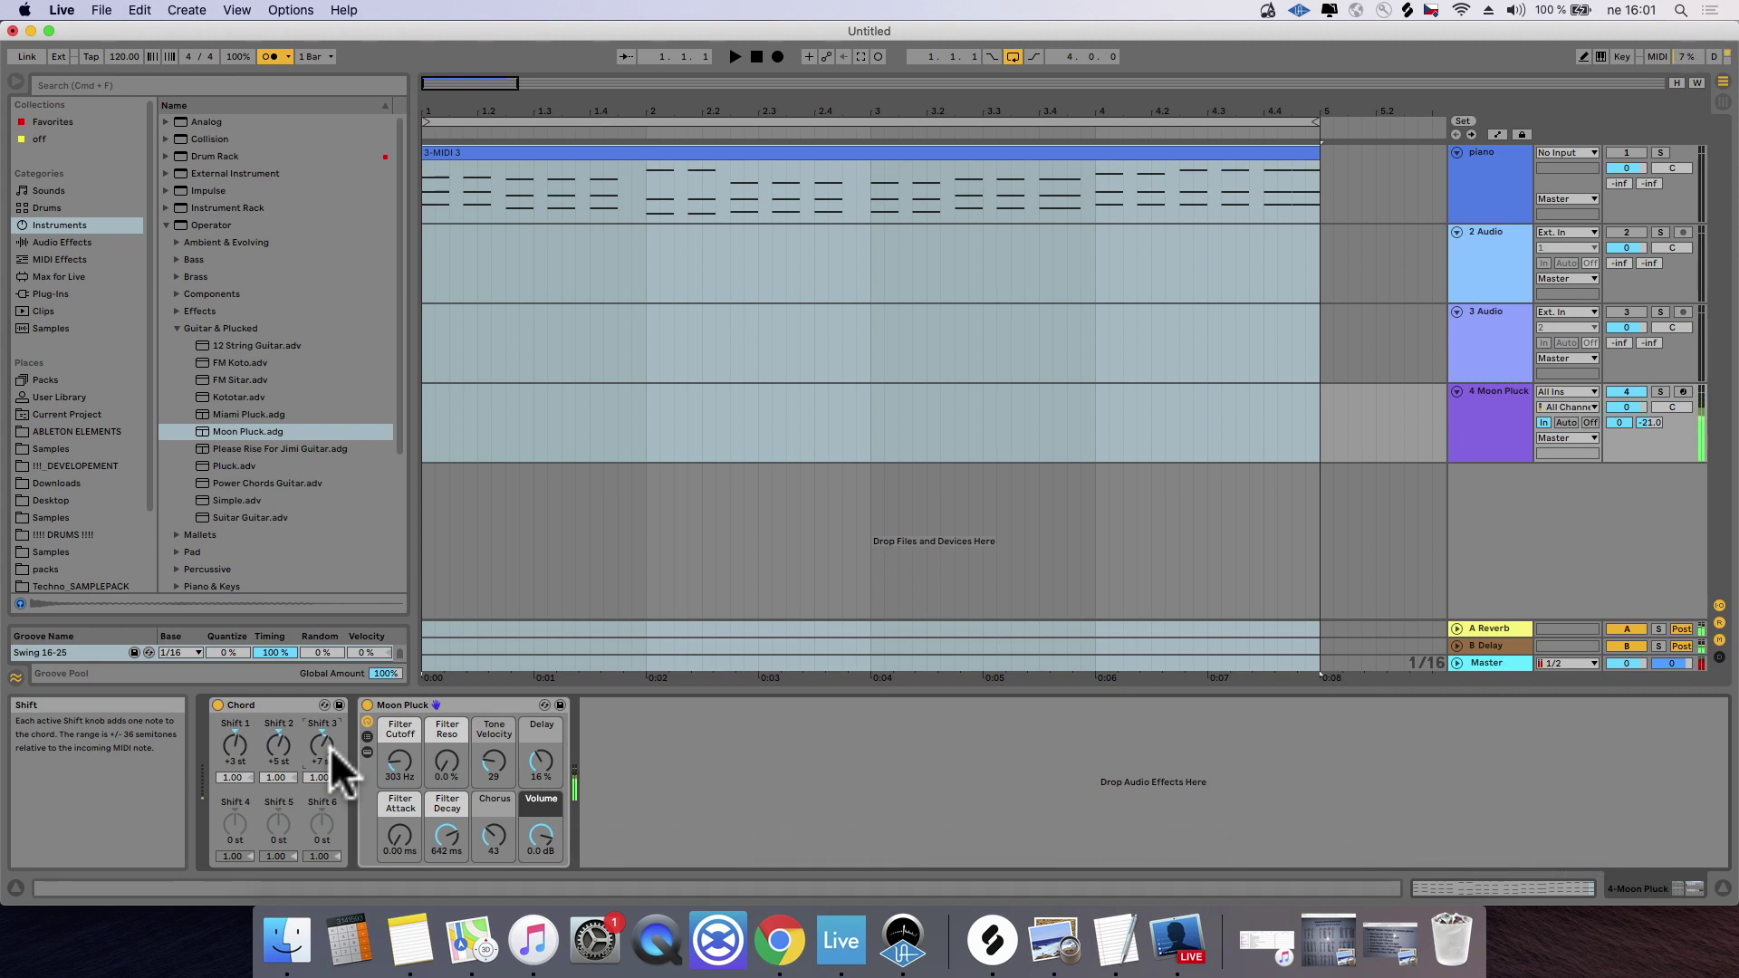
# Step: Hot-swap the Chord device through the Major Tom, MinorTim and House for to go presets
pyautogui.click(288, 708)
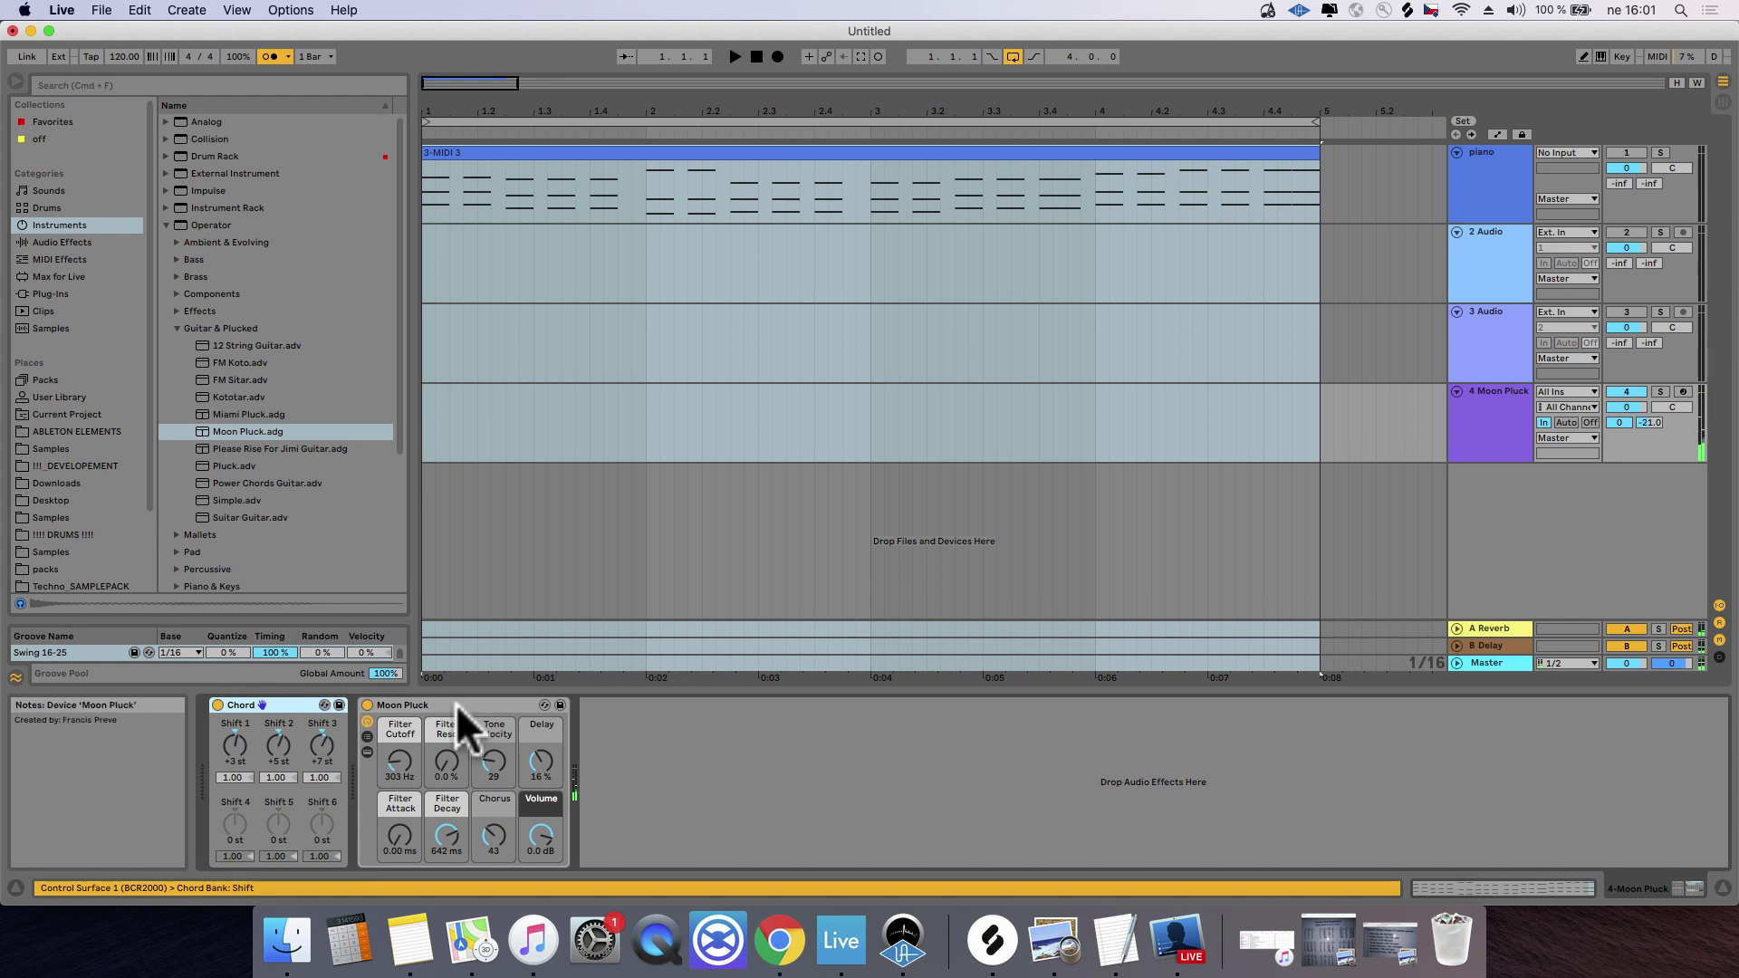
pyautogui.click(325, 704)
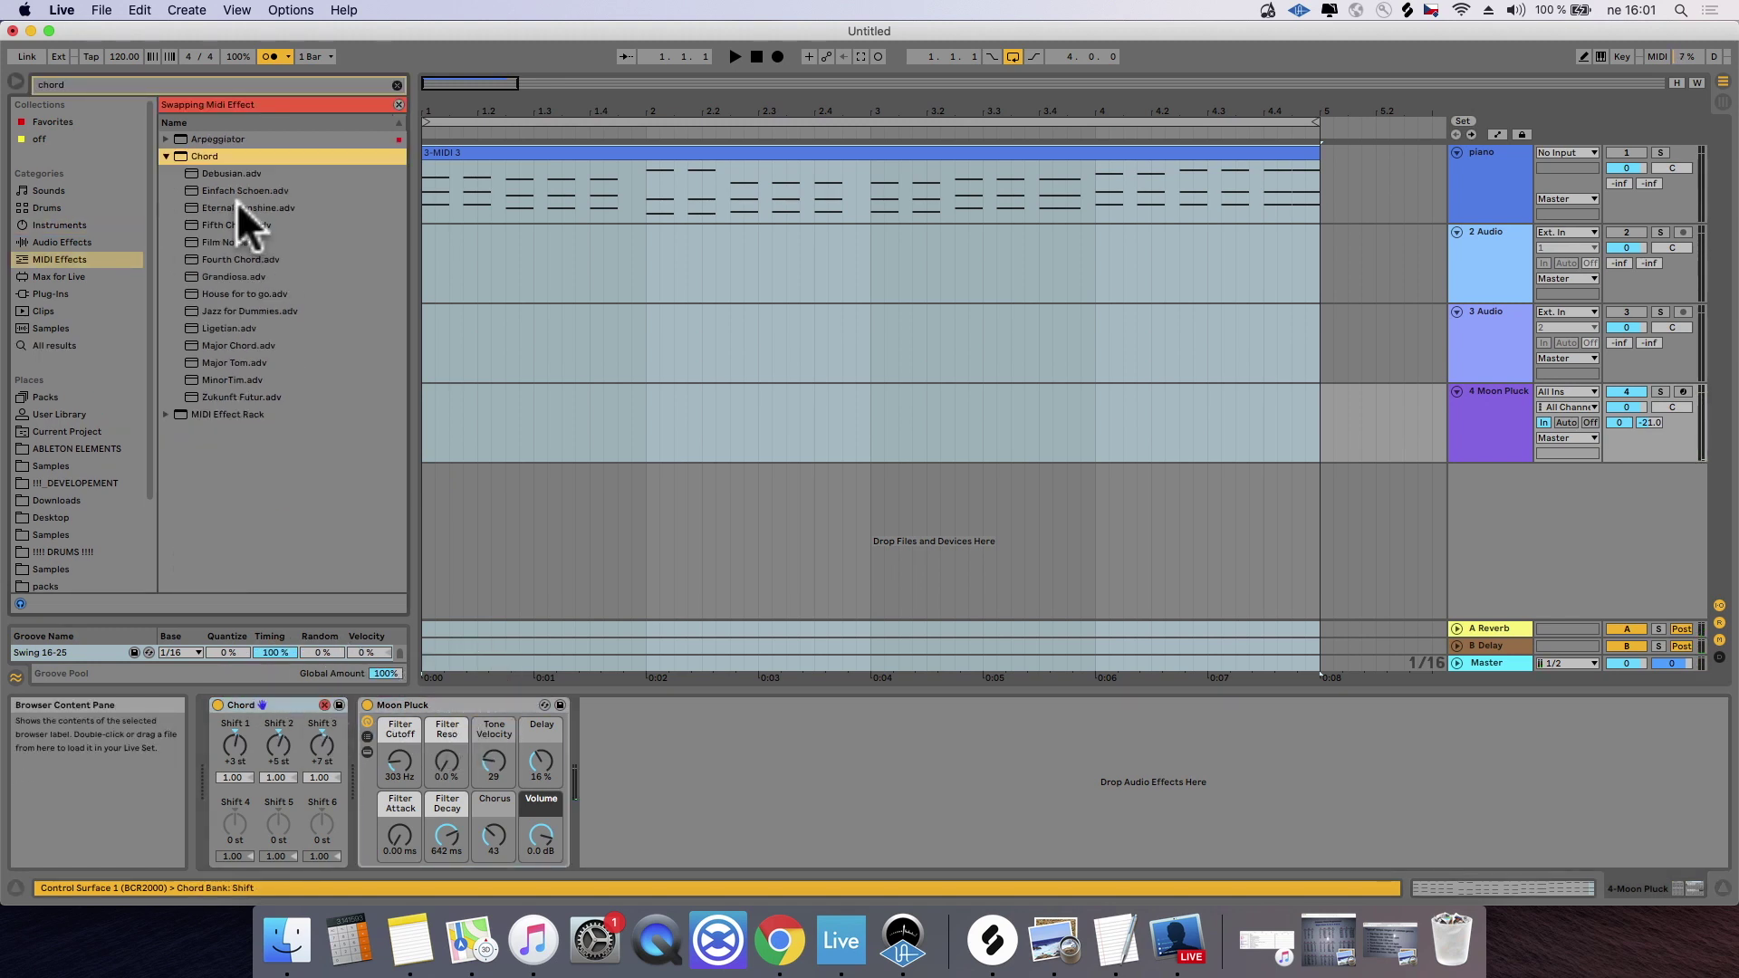
pyautogui.doubleClick(237, 356)
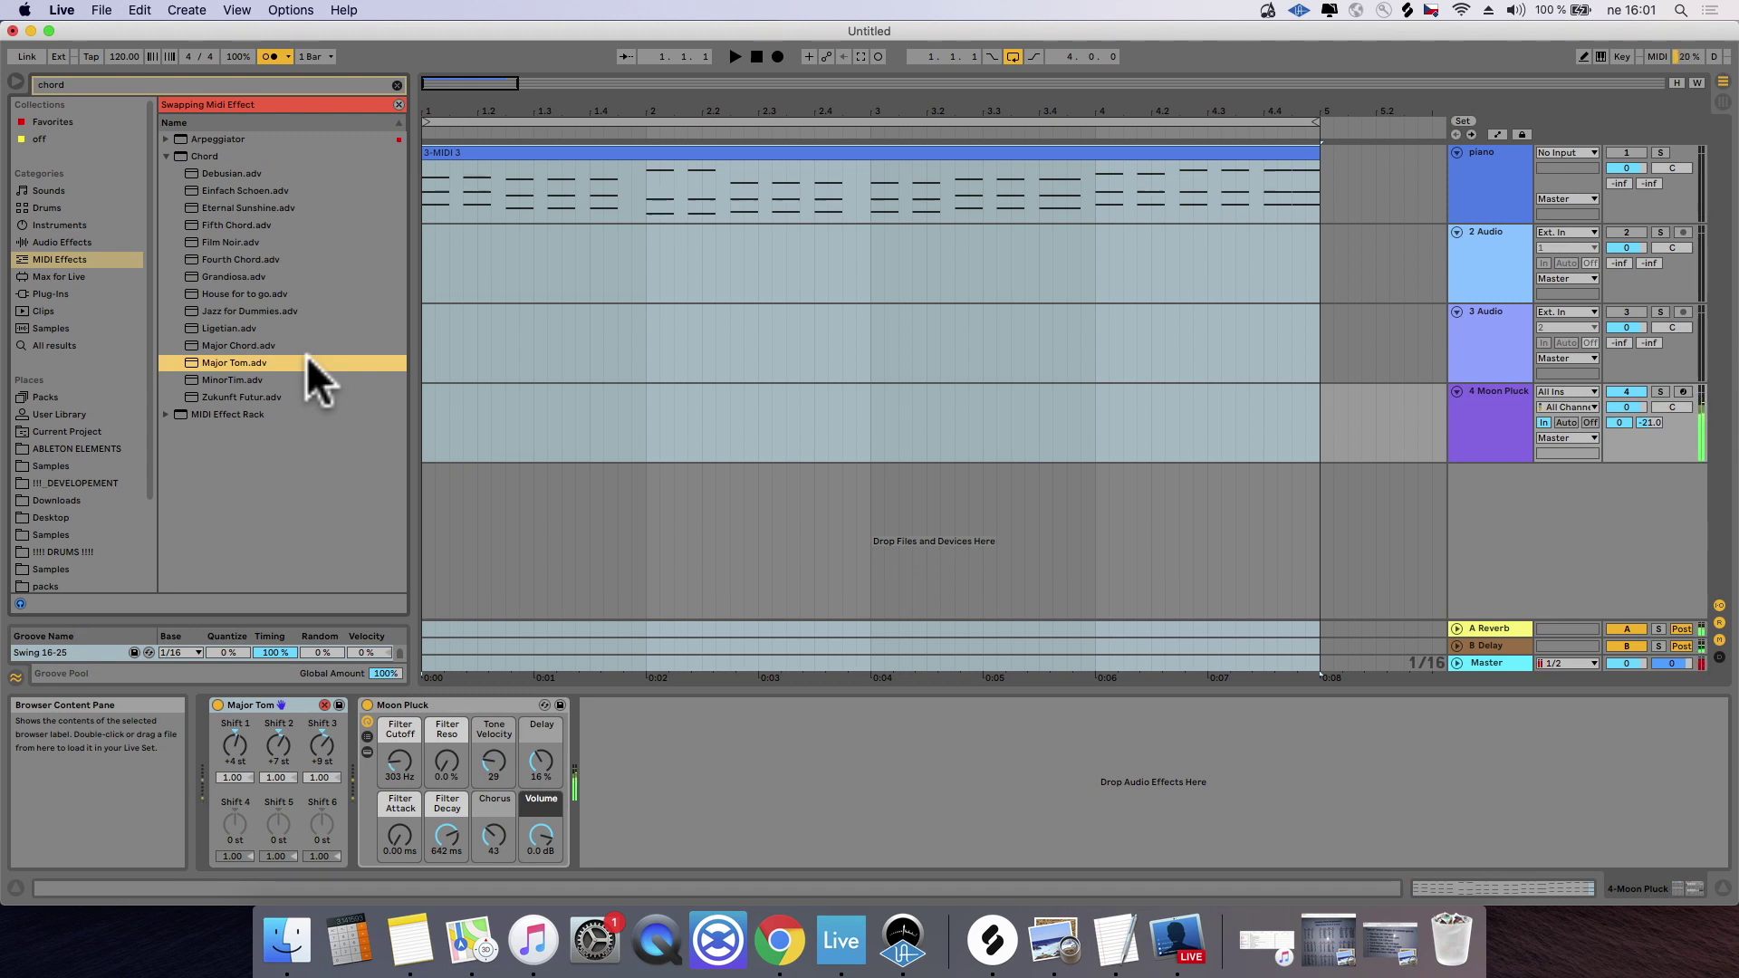
pyautogui.doubleClick(248, 380)
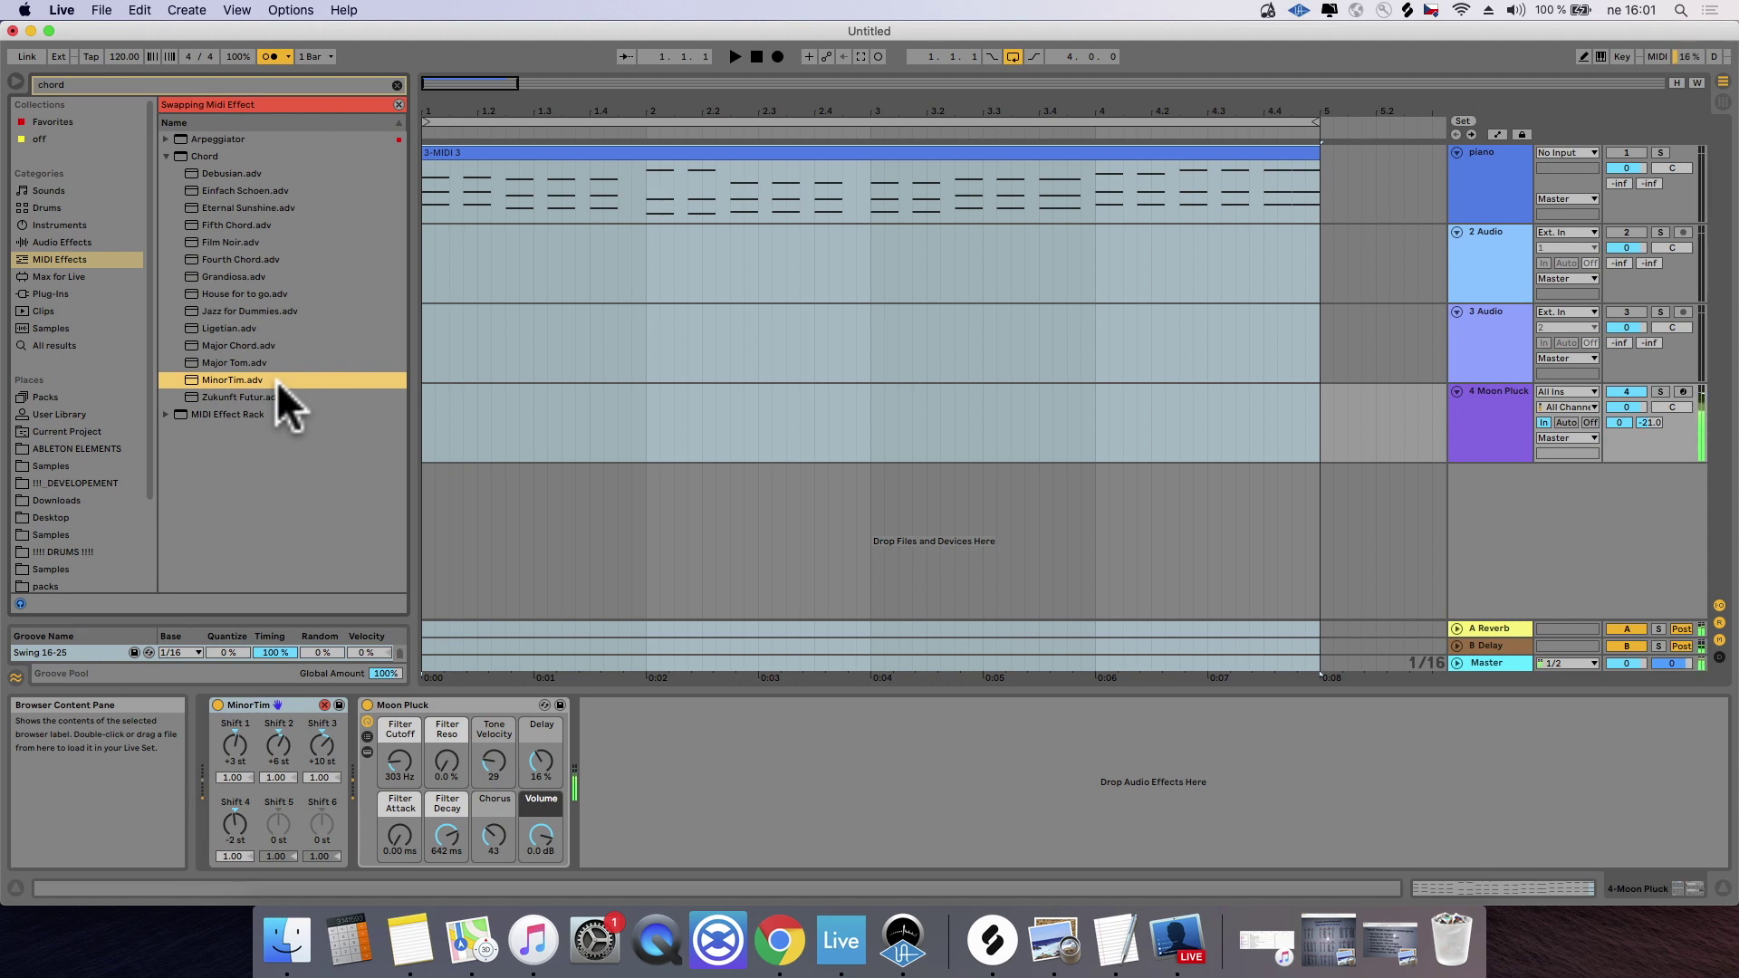
pyautogui.doubleClick(236, 293)
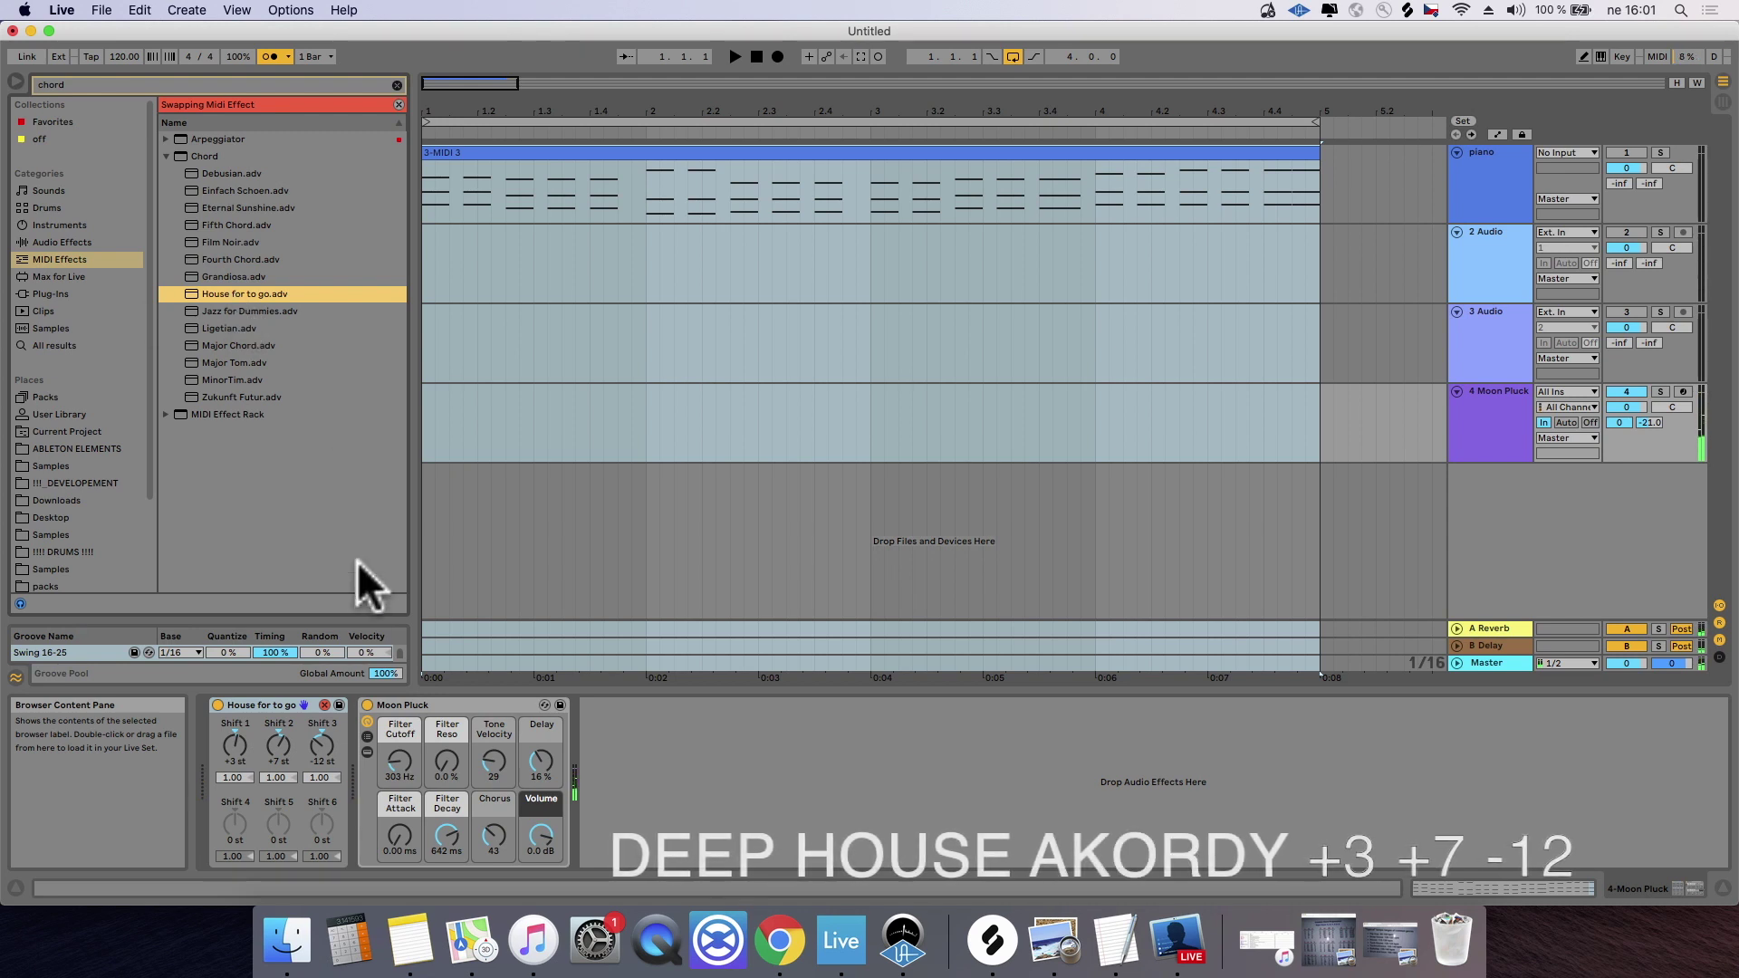
# Step: Remove the chord effect and Moon Pluck instrument, and delete the fourth track
pyautogui.click(465, 720)
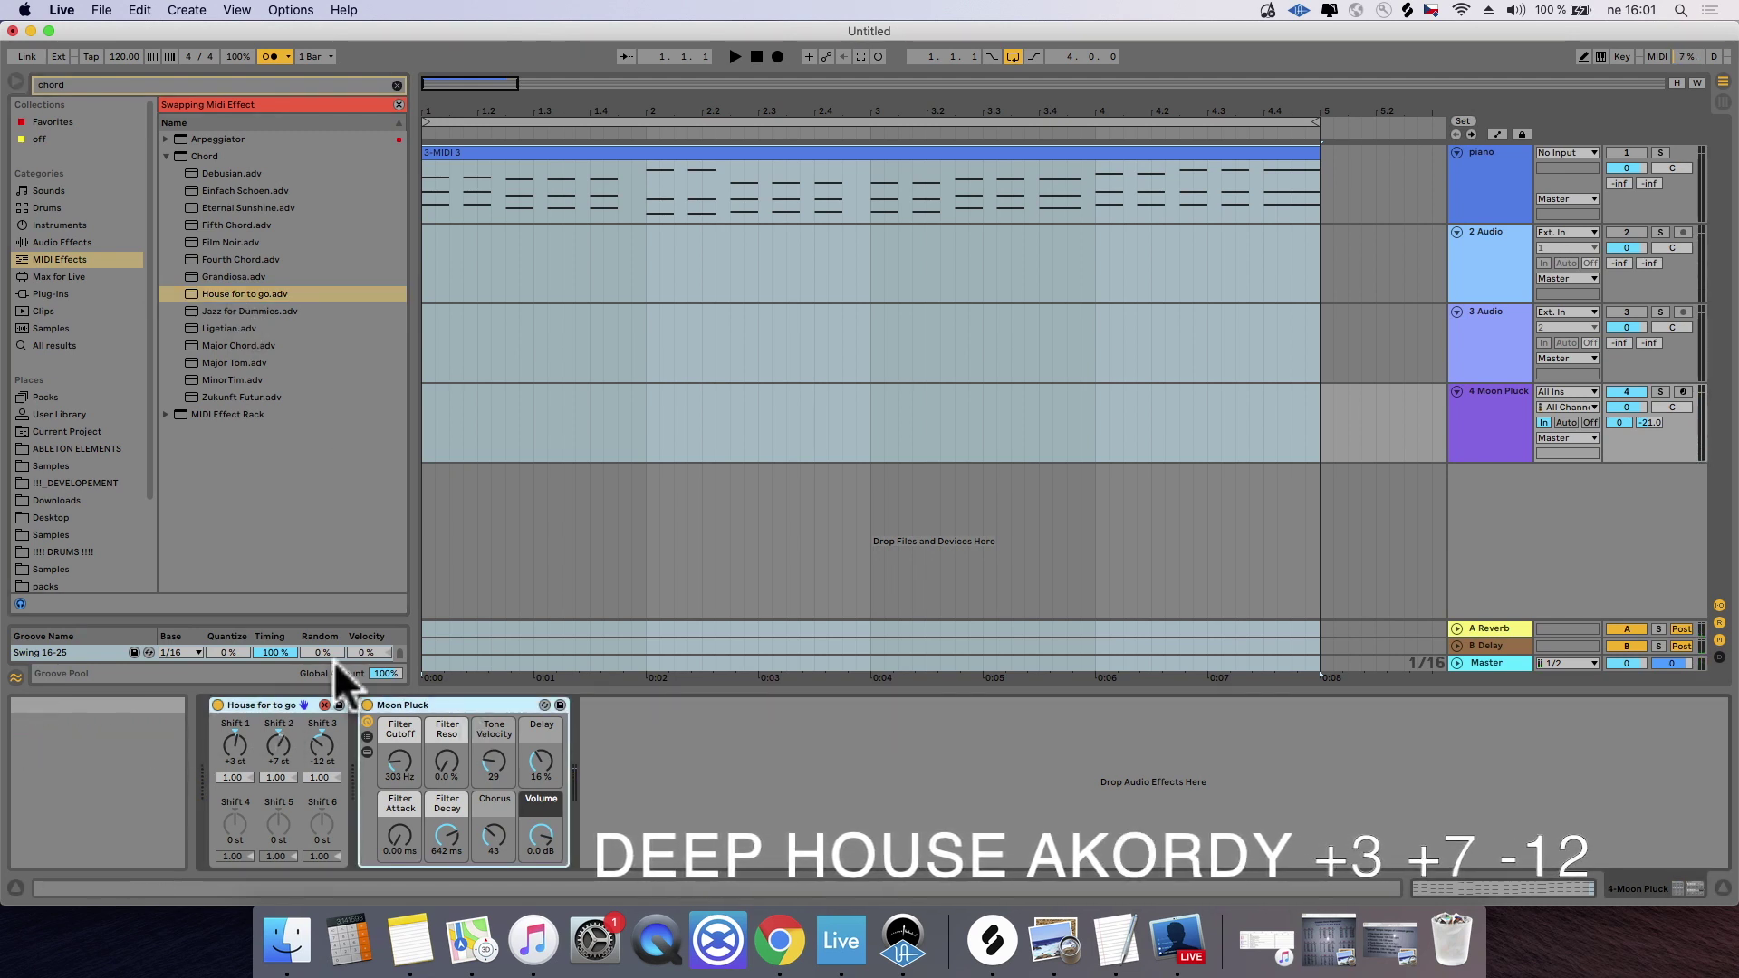
pyautogui.press('Delete')
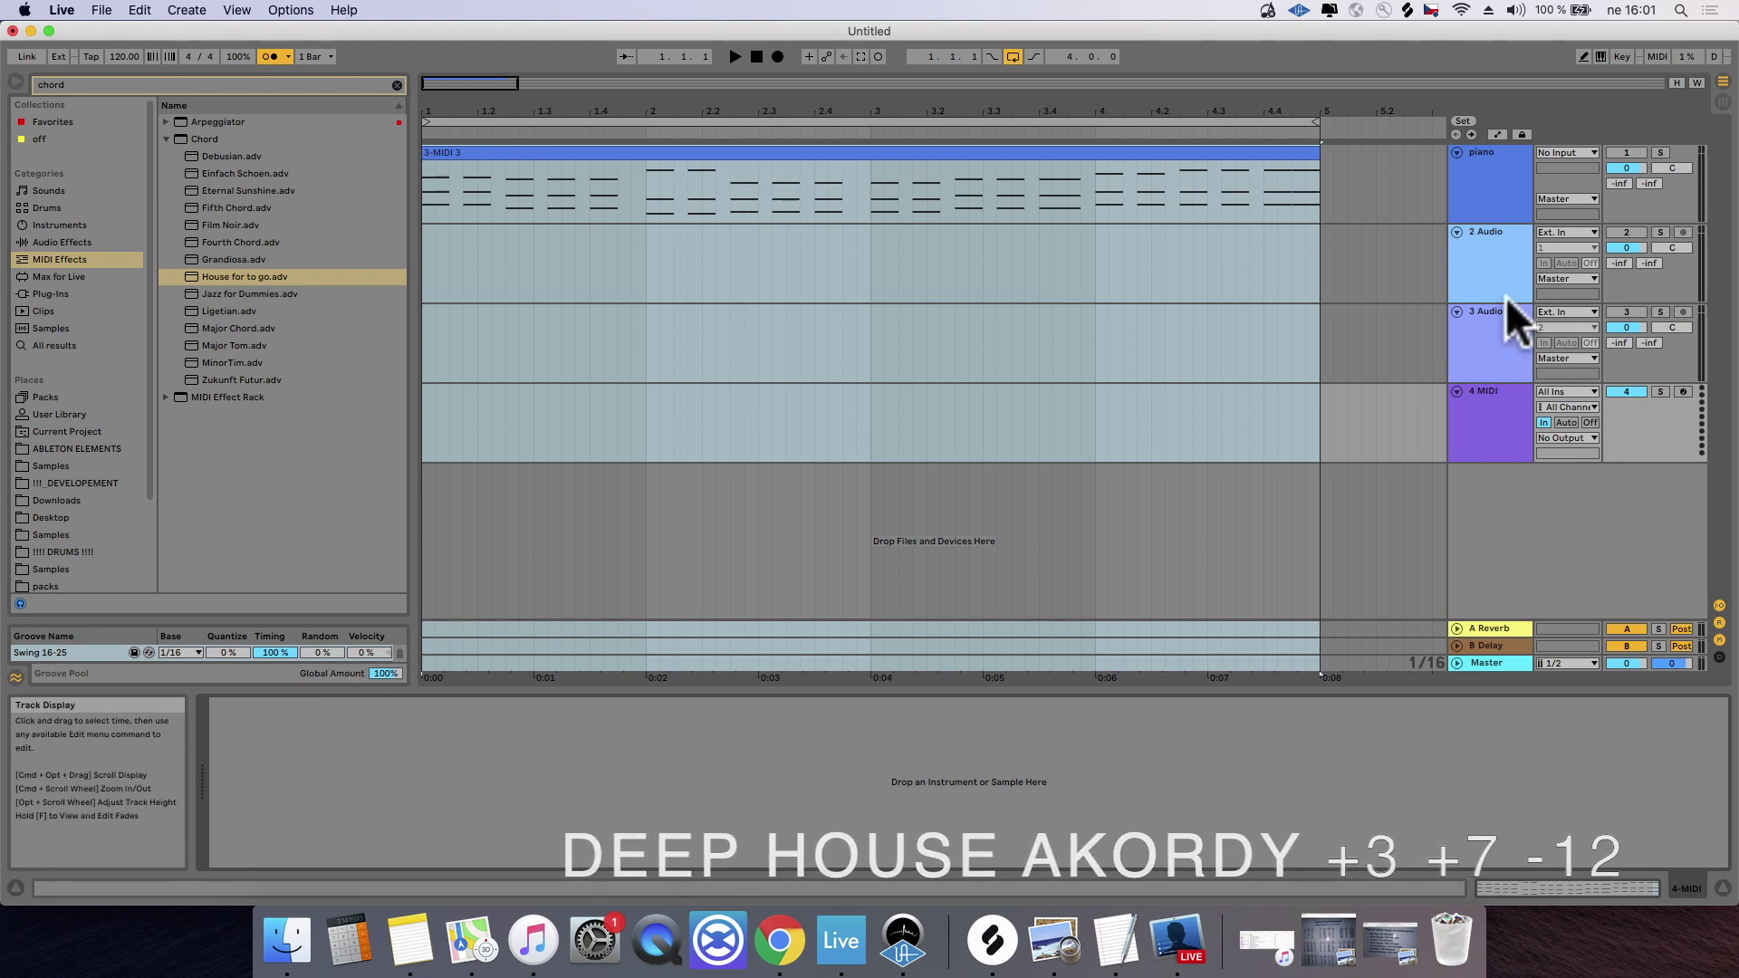
pyautogui.click(1505, 403)
pyautogui.press('Delete')
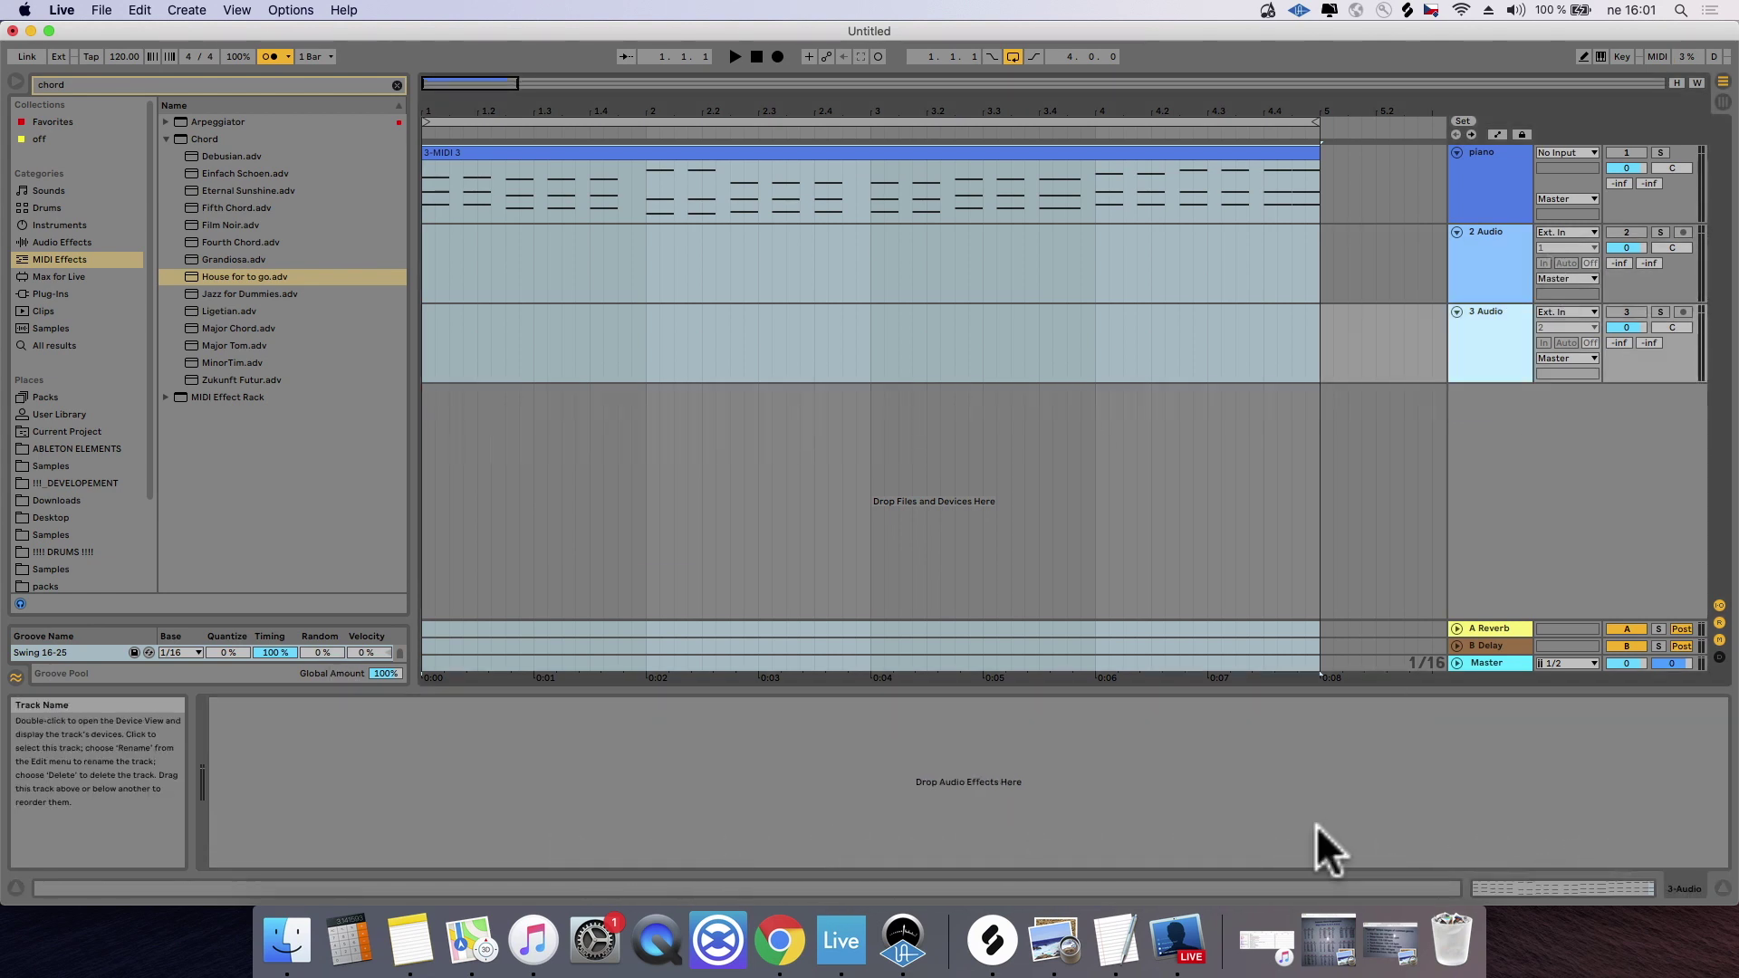
# Step: Switch to the TextEdit notes, highlight "Basa" in item 8, and return to the piano track in Live
pyautogui.click(1116, 942)
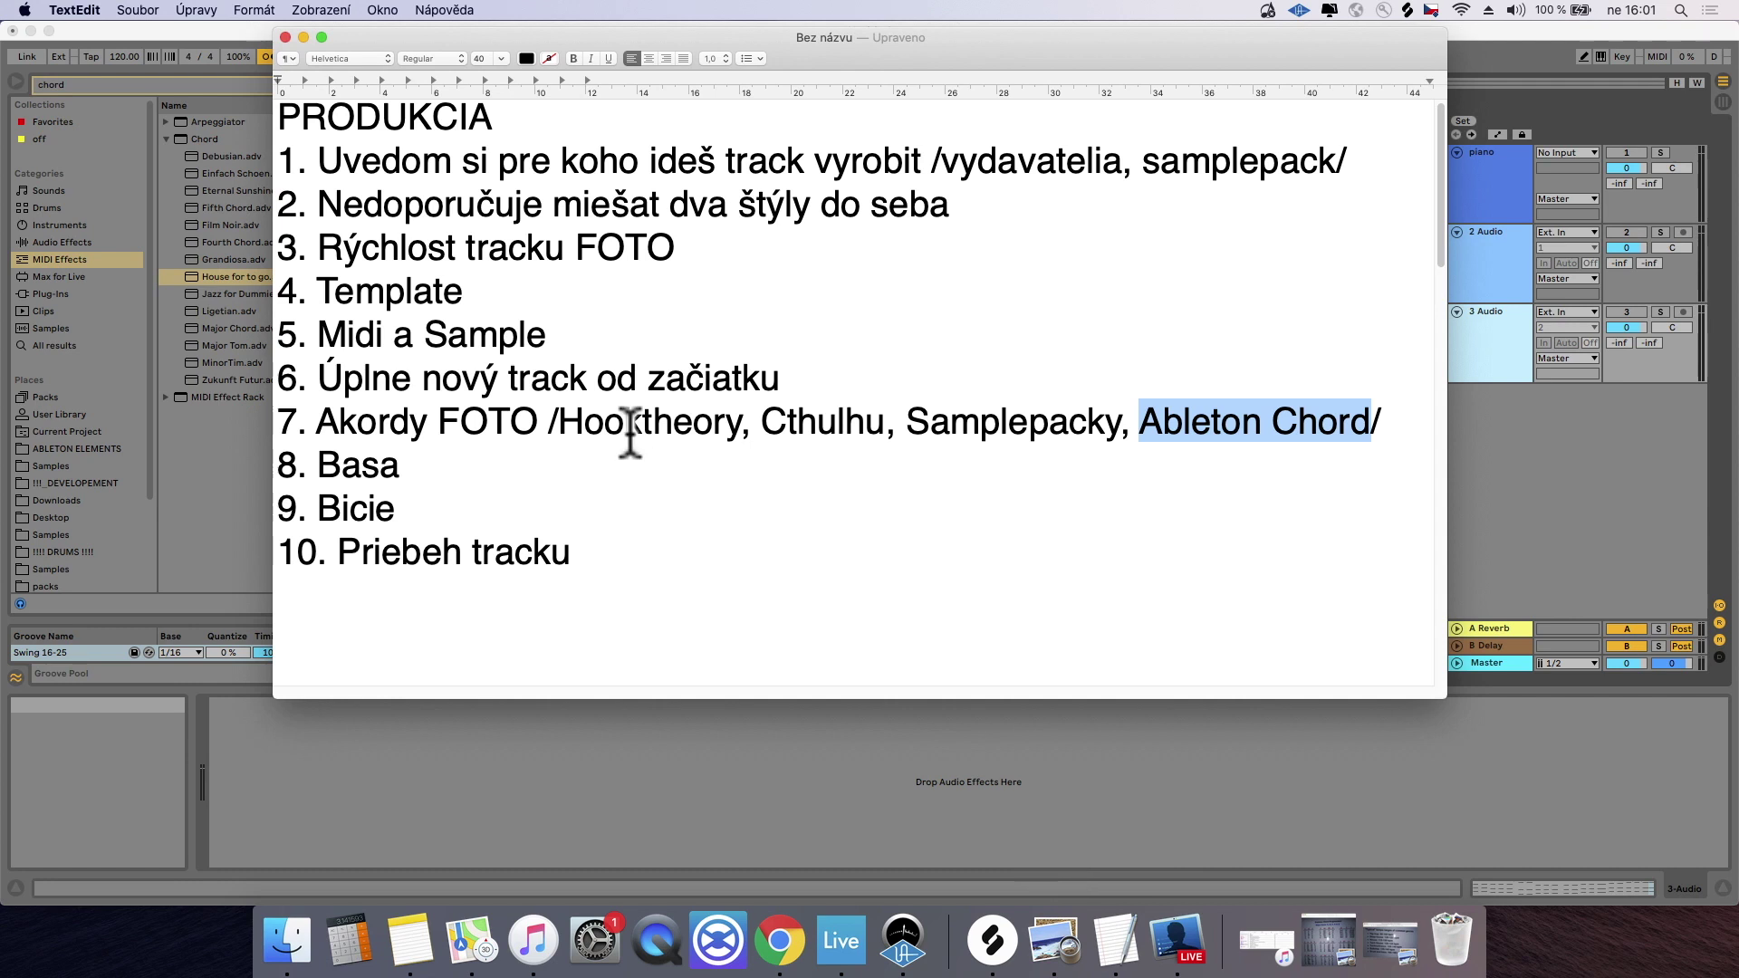
pyautogui.doubleClick(367, 467)
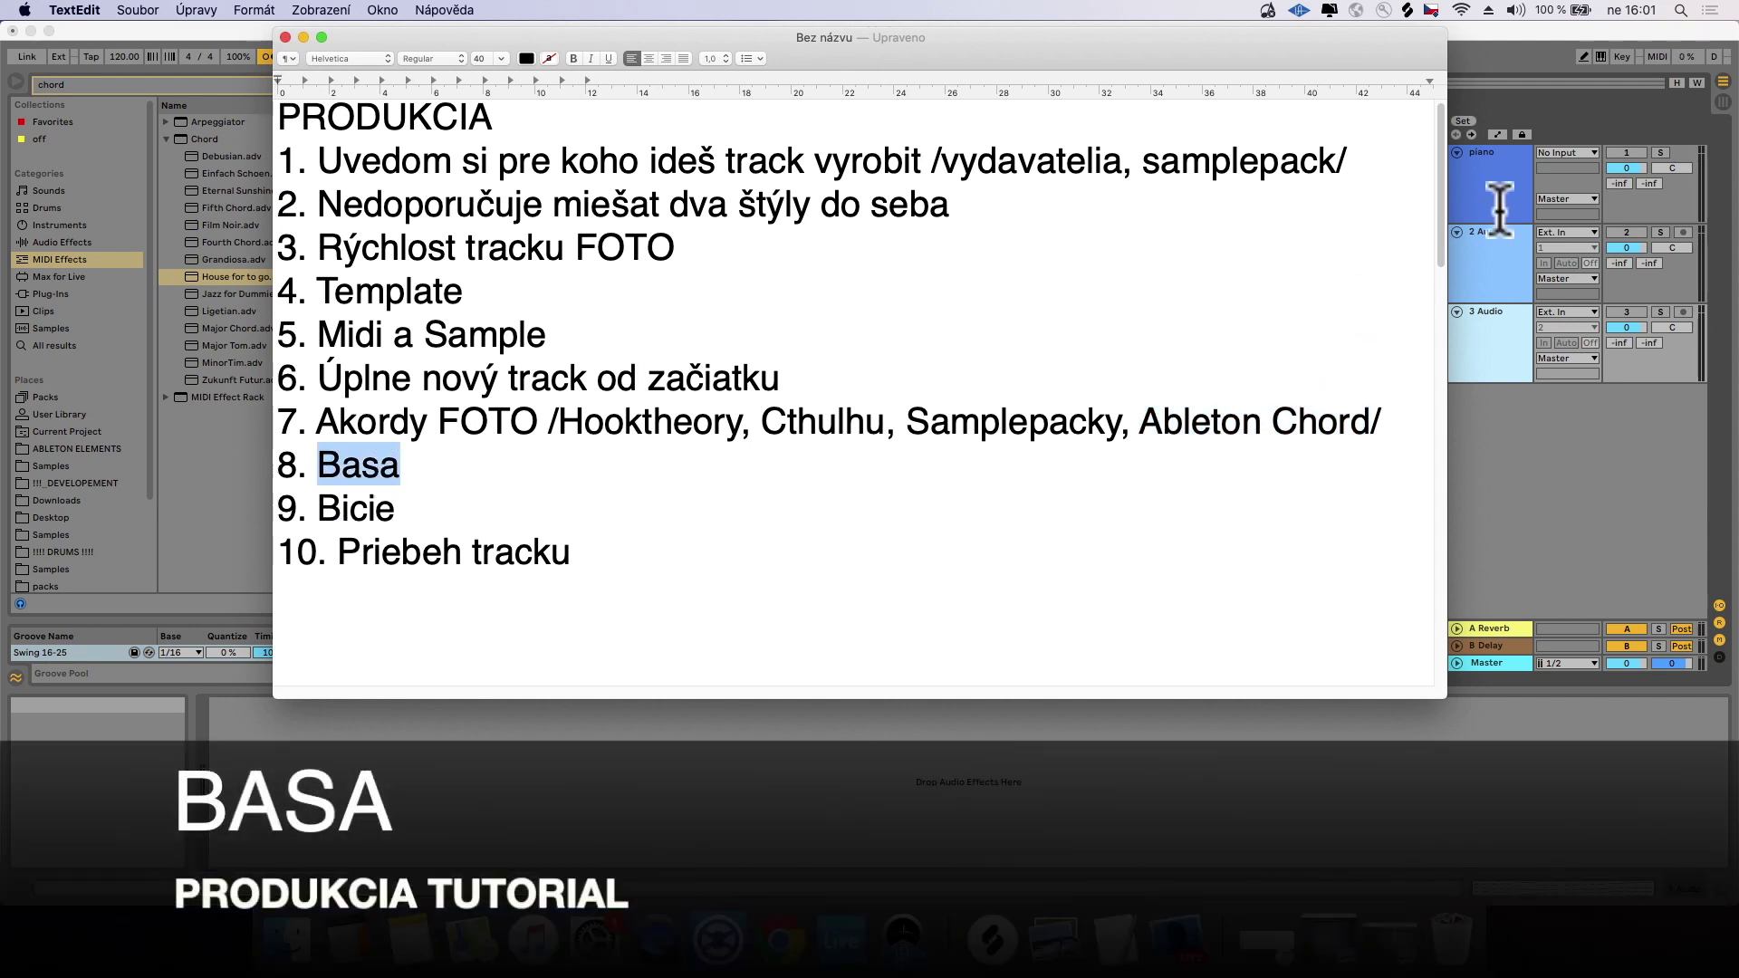
pyautogui.click(1499, 208)
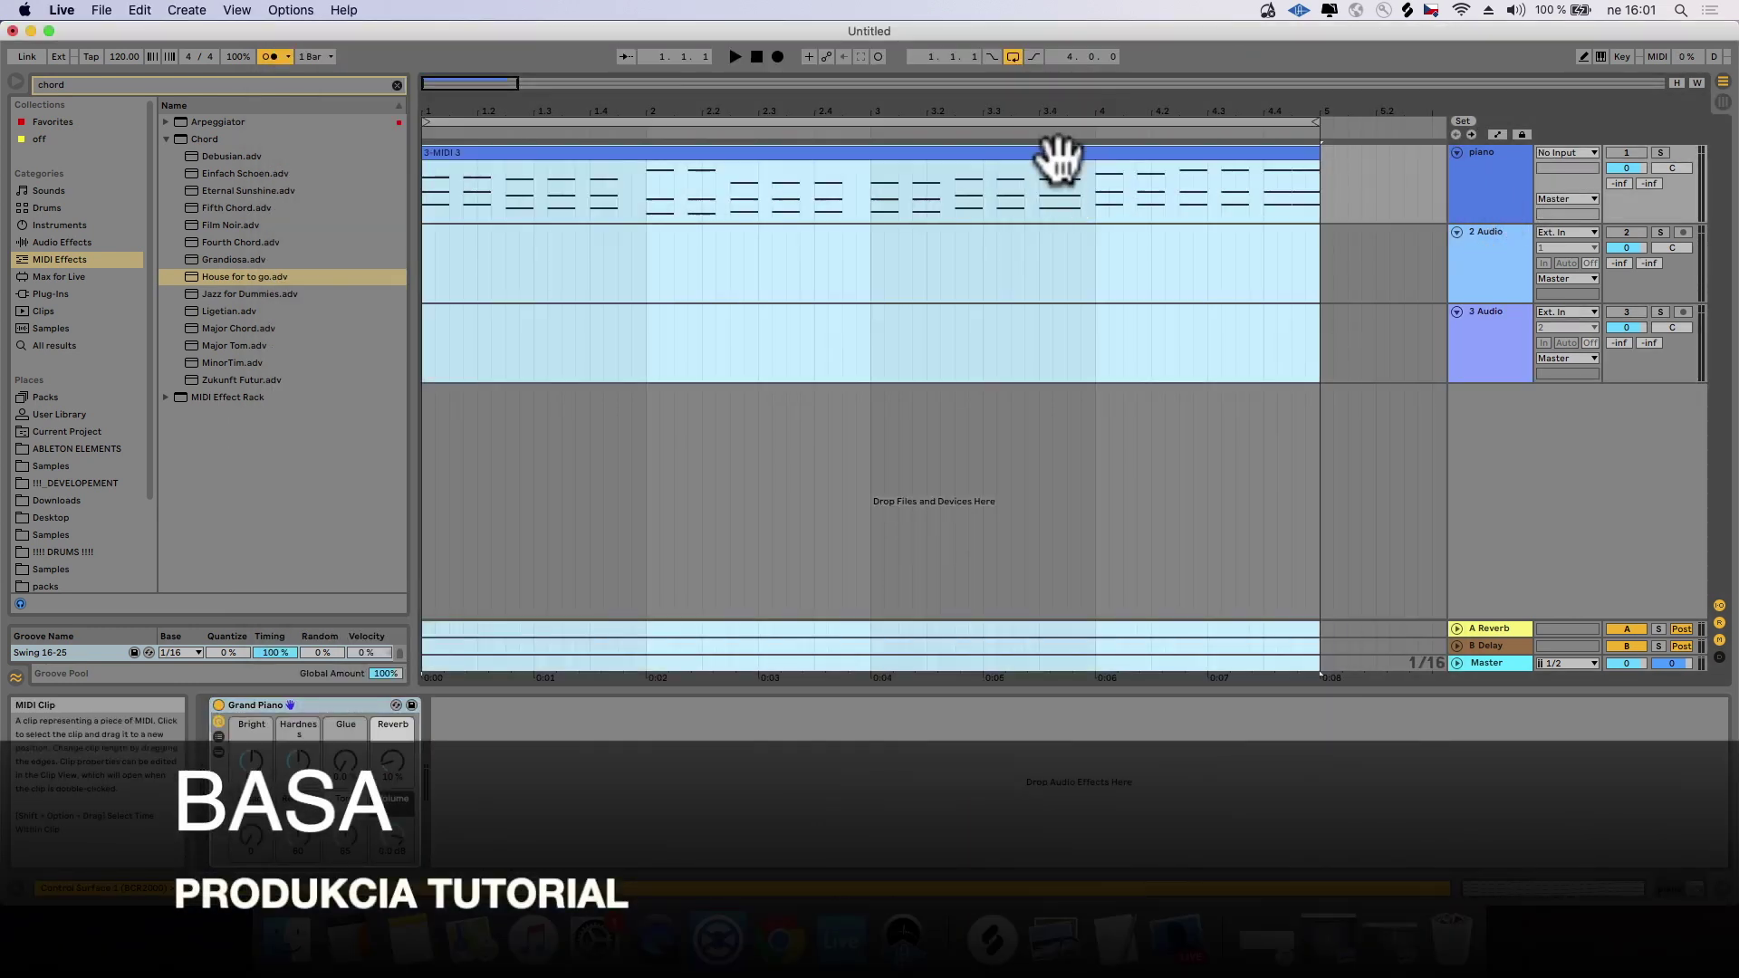
# Step: Duplicate the piano track with its clip and rename the copy "bass"
pyautogui.rightClick(1490, 175)
pyautogui.click(1526, 209)
pyautogui.click(1012, 232)
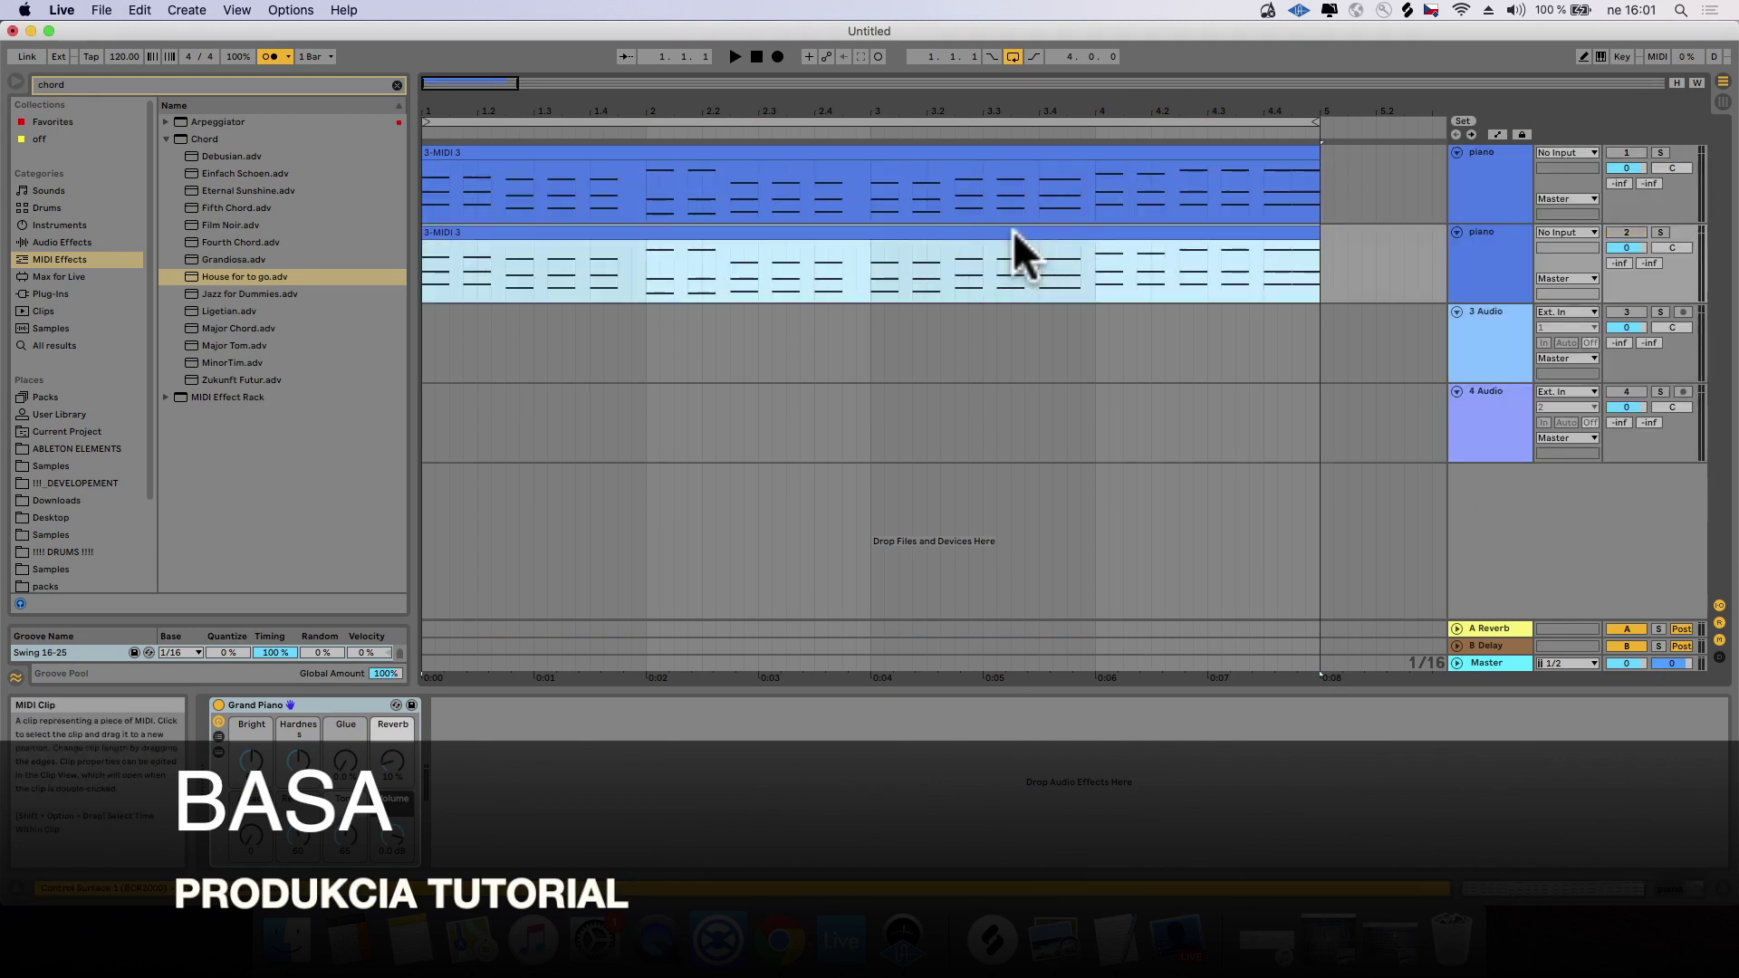
pyautogui.click(1013, 230)
pyautogui.rightClick(1481, 264)
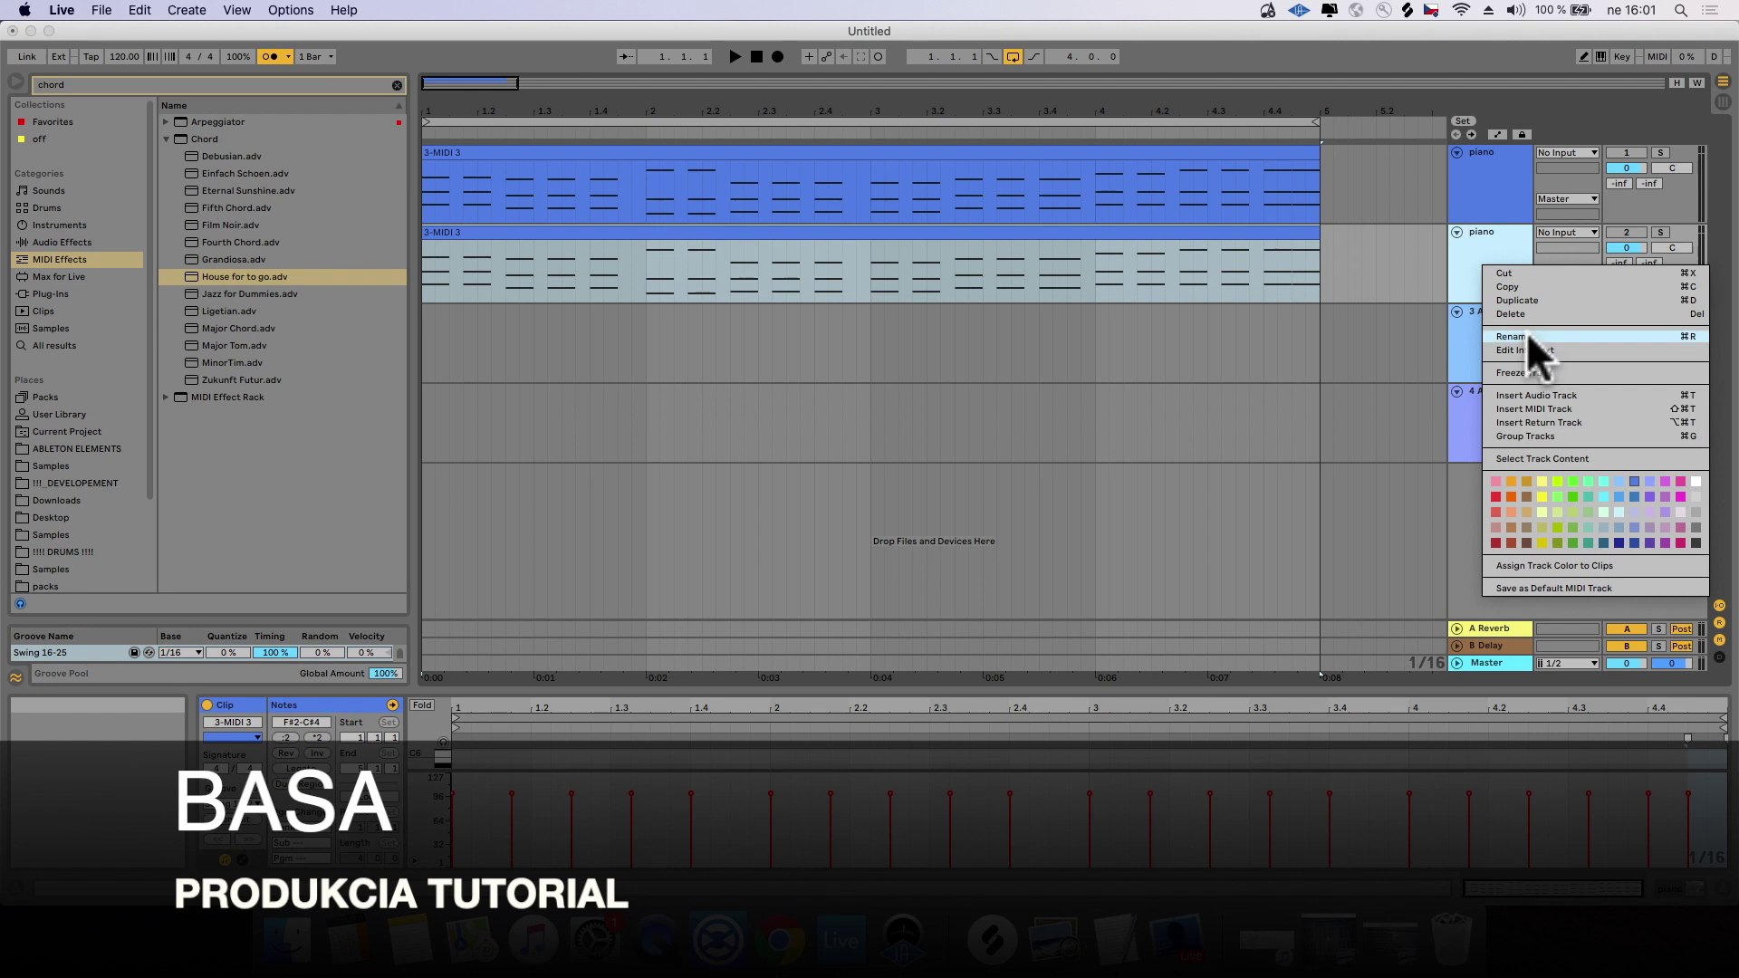
pyautogui.click(1529, 335)
pyautogui.write('bass')
pyautogui.click(1495, 271)
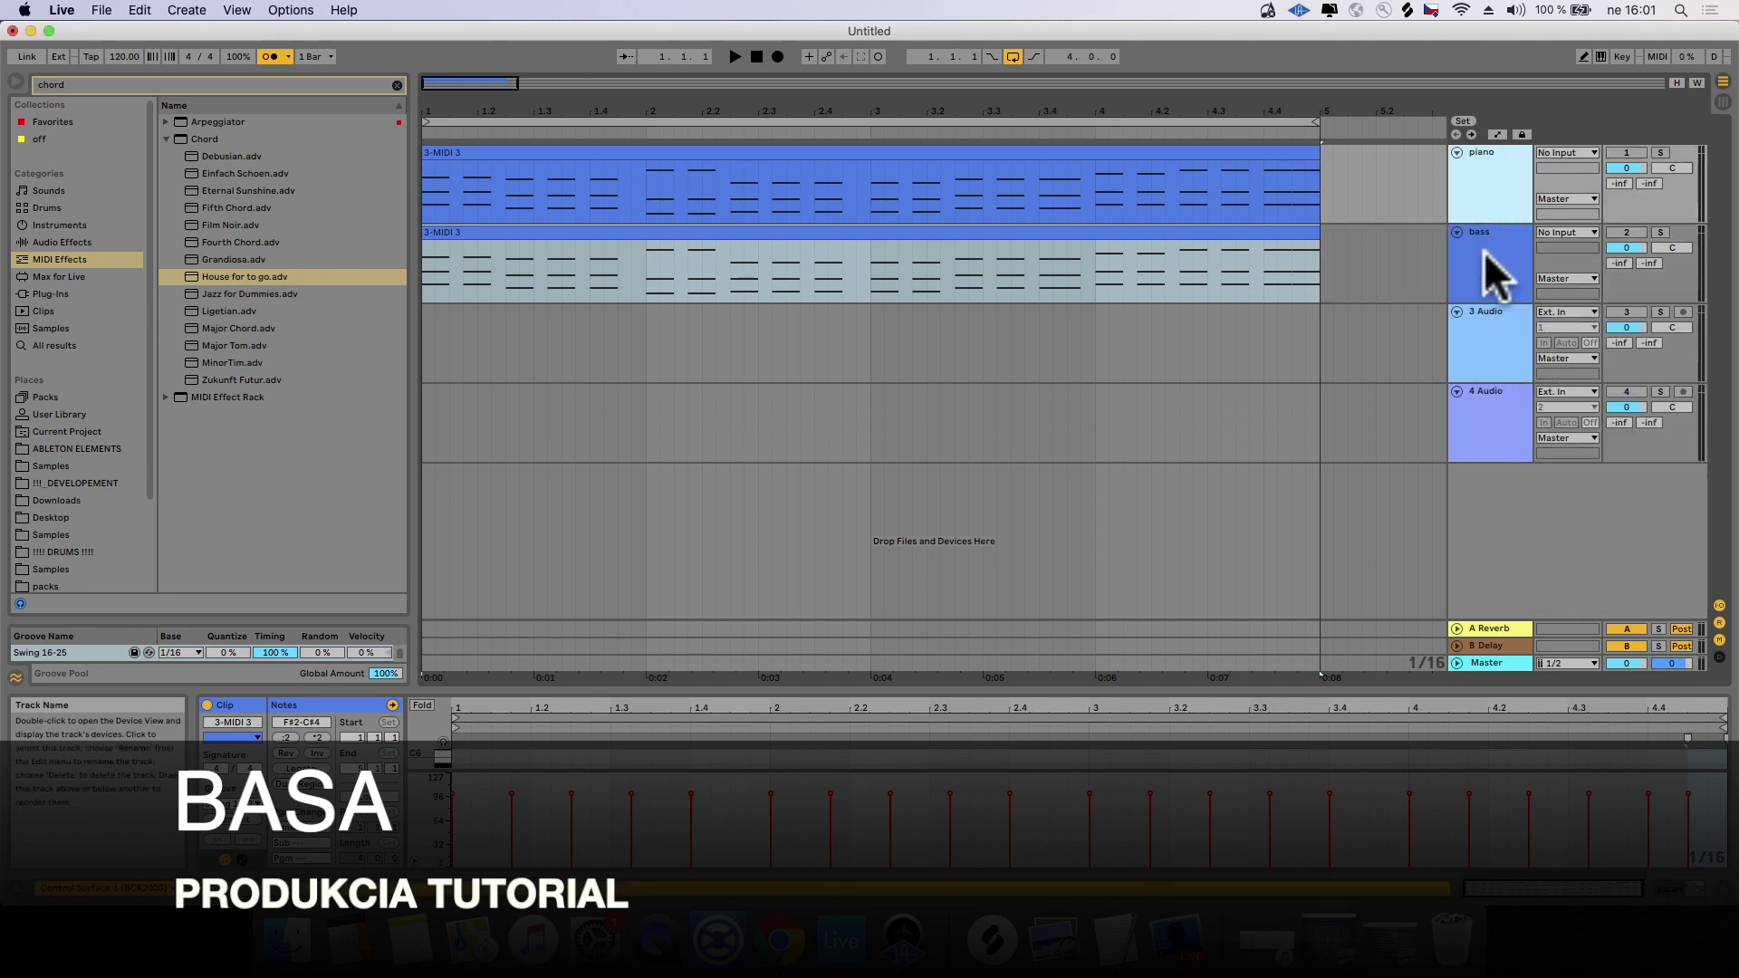
# Step: Delete the upper notes of every chord in the bass clip, keeping only each chord's lowest note
pyautogui.click(1293, 232)
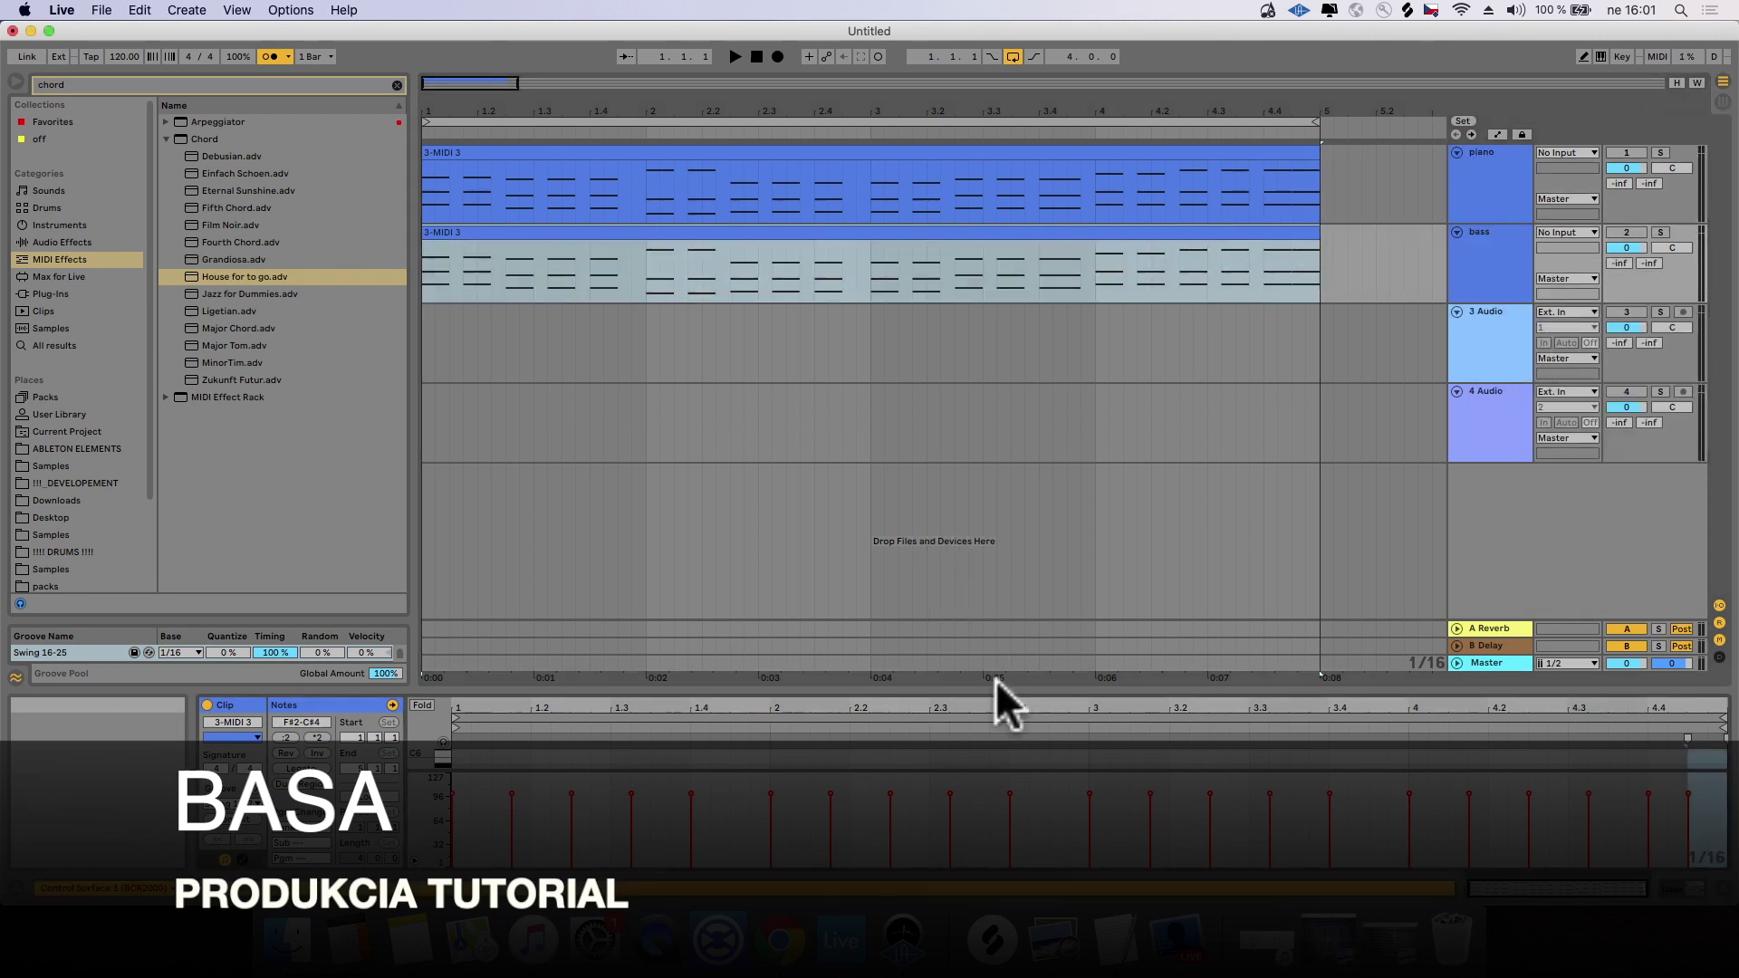
pyautogui.moveTo(997, 687); pyautogui.dragTo(997, 27)
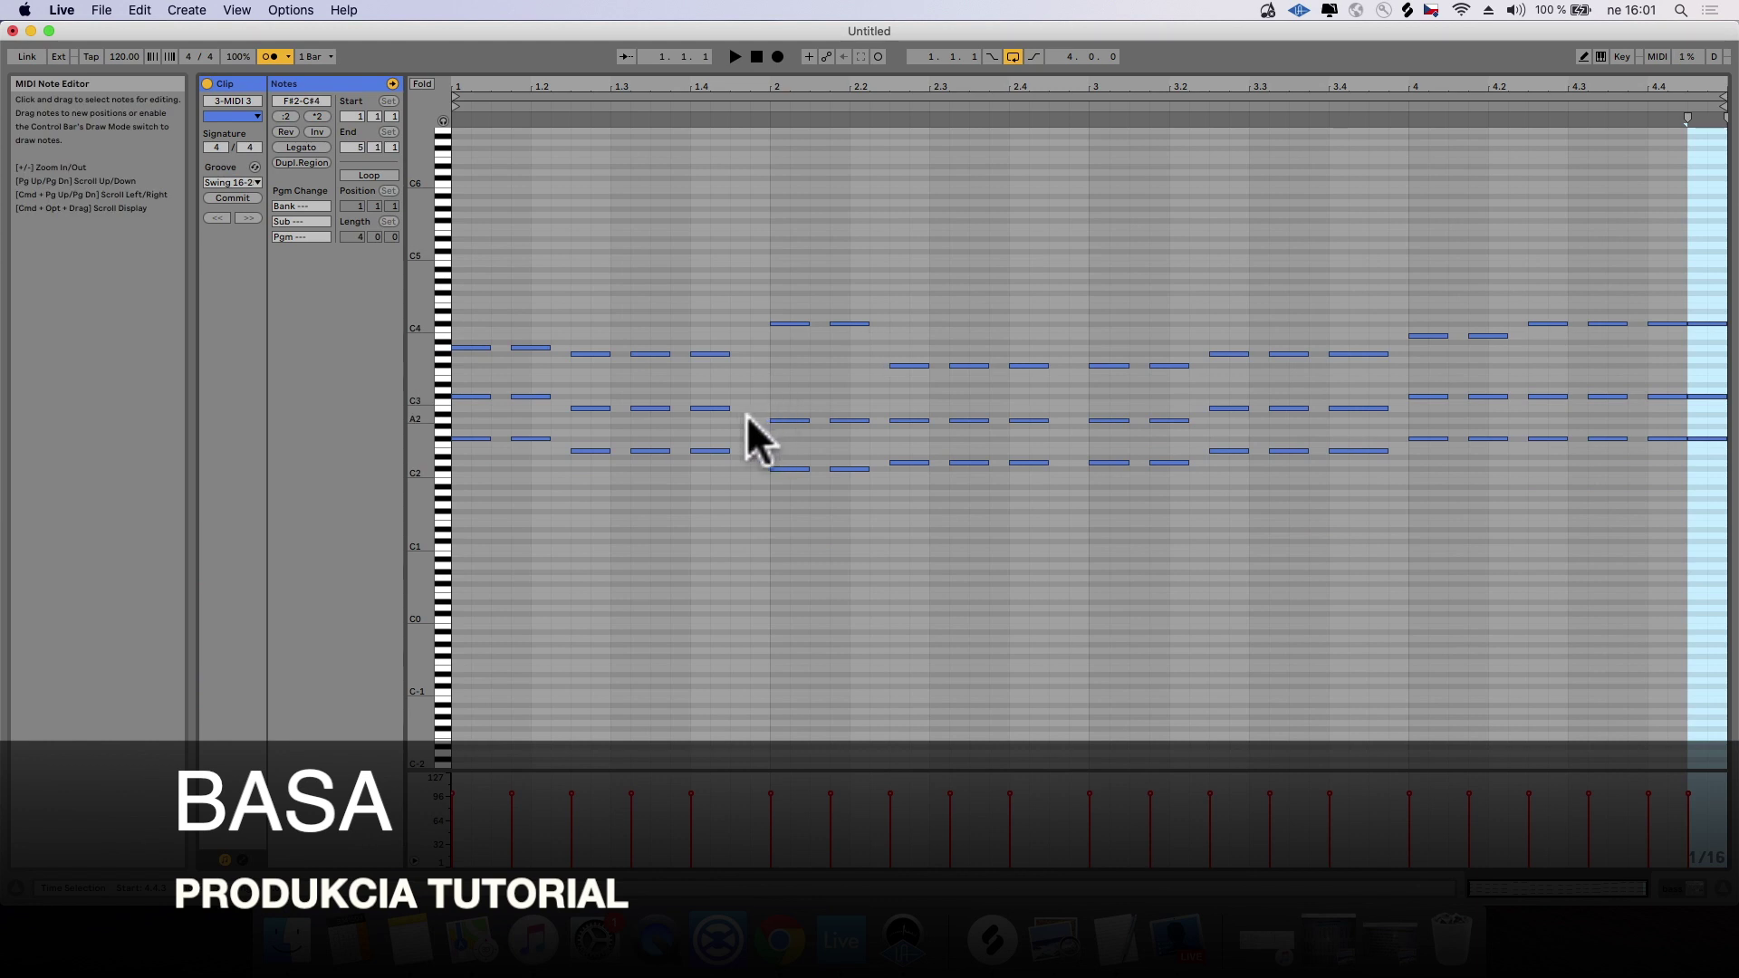
pyautogui.moveTo(749, 418); pyautogui.dragTo(136, 193)
pyautogui.press('Delete')
pyautogui.moveTo(764, 260); pyautogui.dragTo(1056, 426)
pyautogui.press('Delete')
pyautogui.moveTo(1098, 308); pyautogui.dragTo(1386, 433)
pyautogui.press('Delete')
pyautogui.moveTo(1238, 367); pyautogui.dragTo(1102, 424)
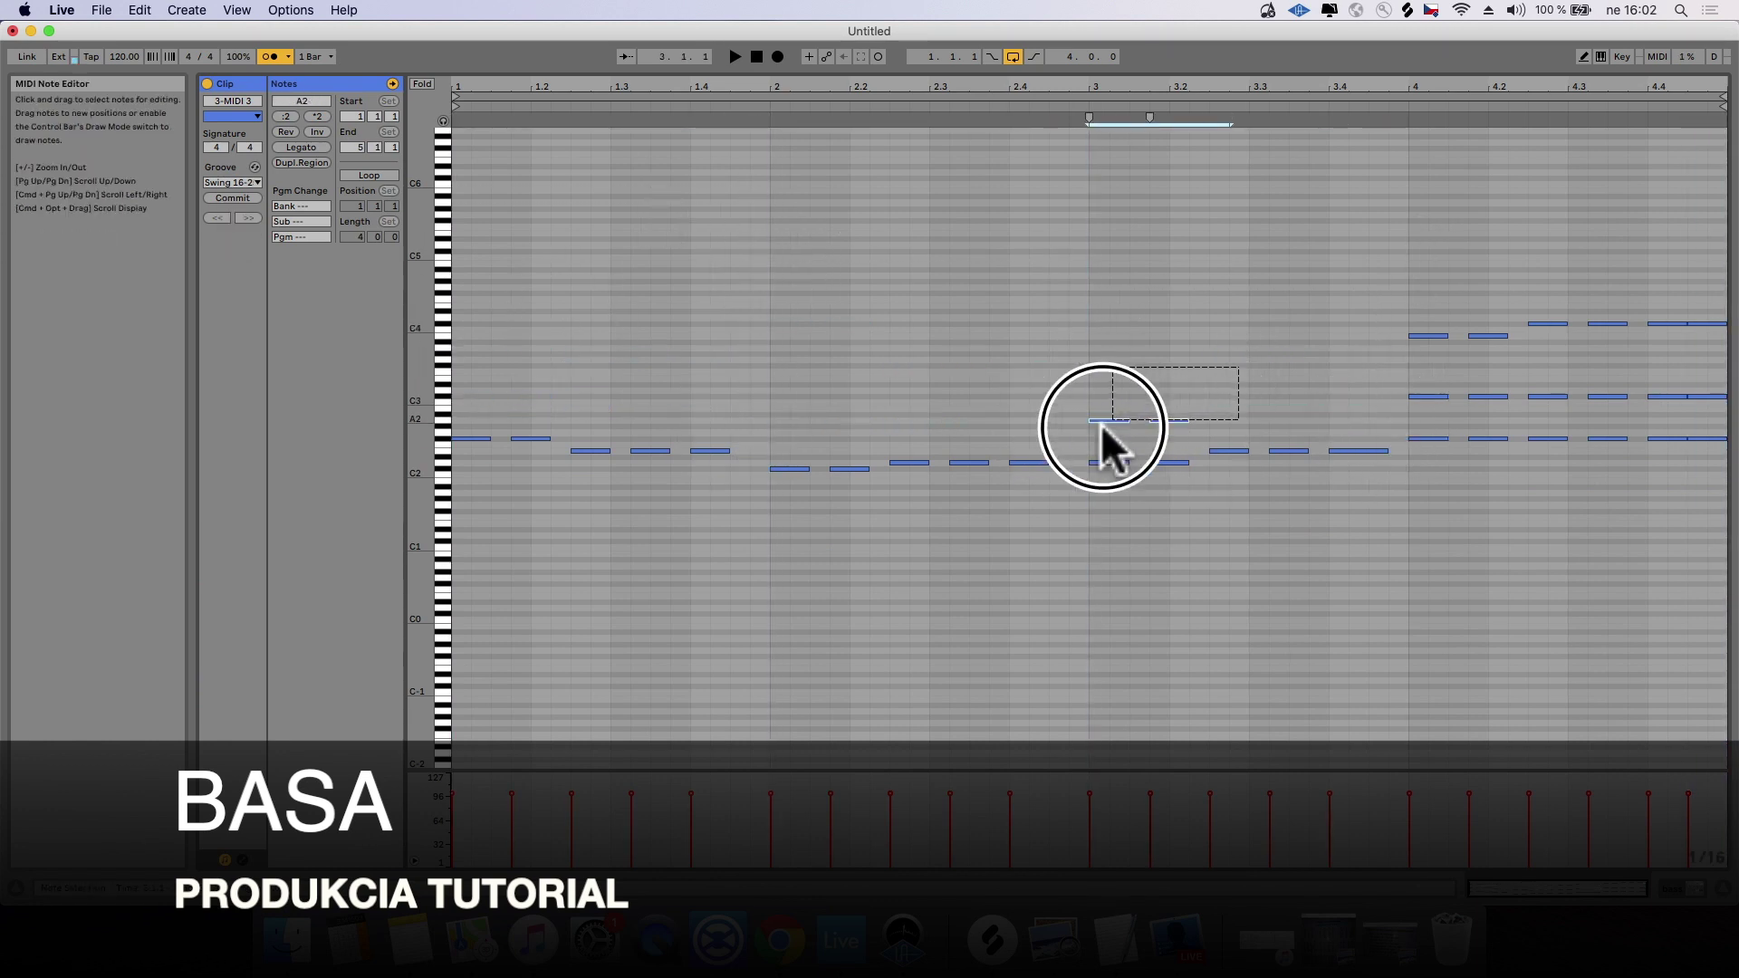
pyautogui.press('Delete')
pyautogui.moveTo(1350, 240); pyautogui.dragTo(1723, 404)
pyautogui.press('Delete')
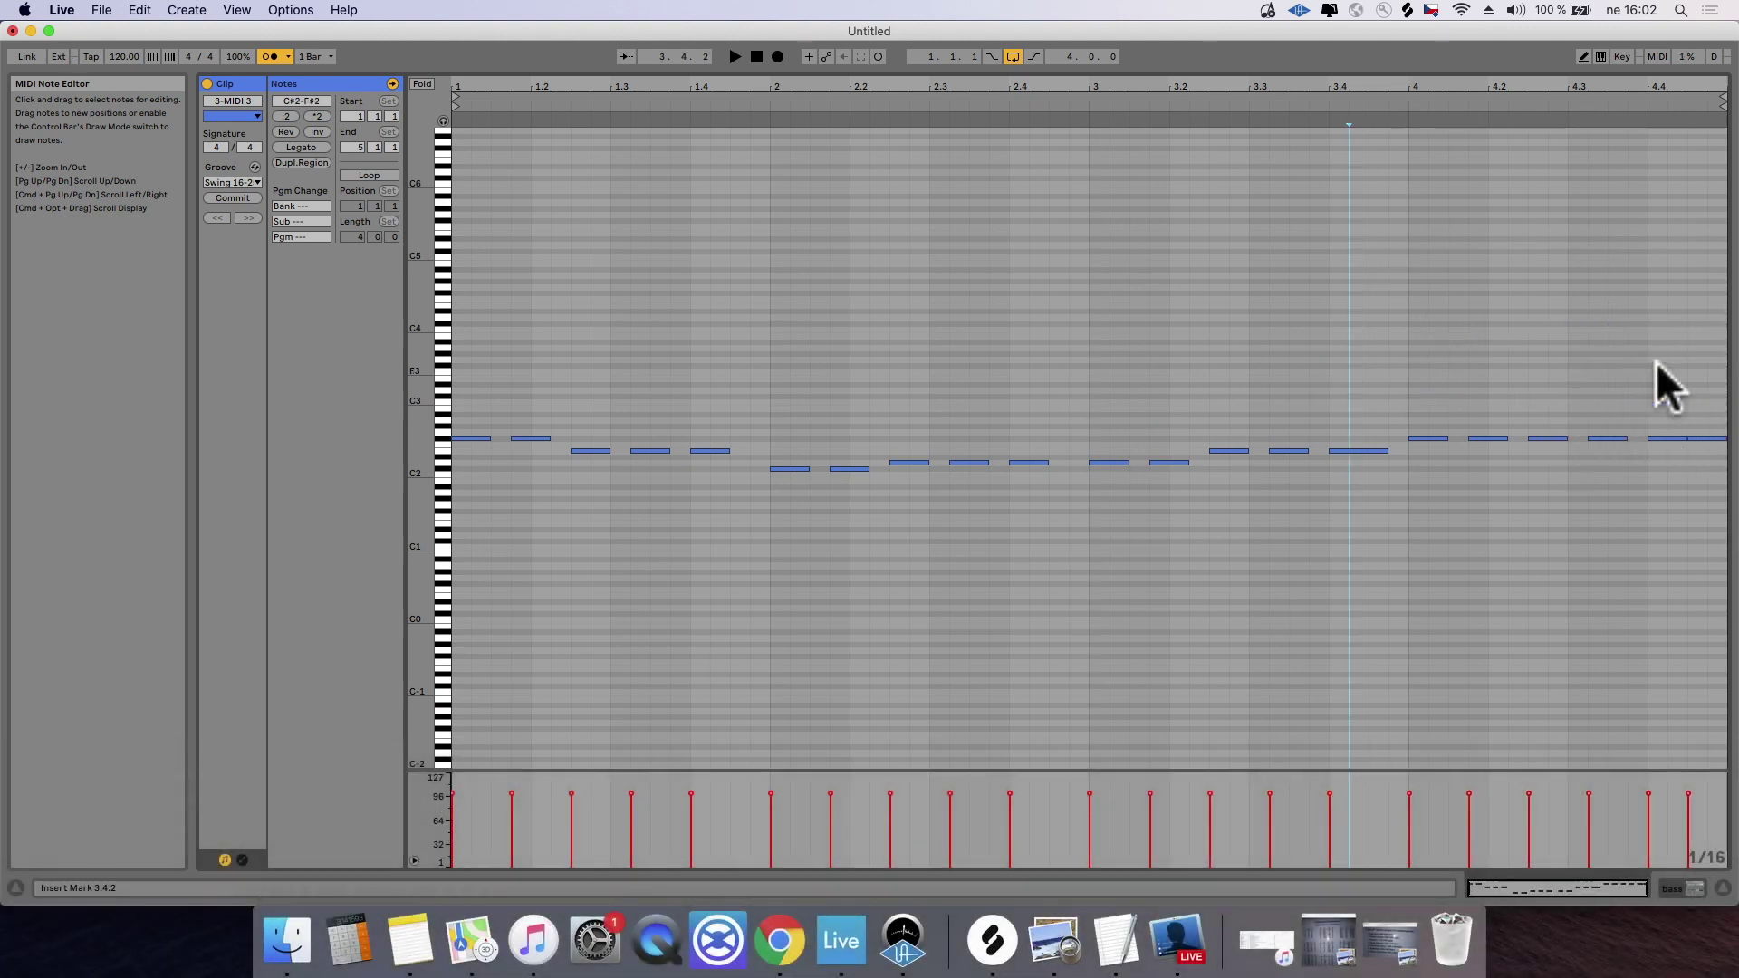
pyautogui.moveTo(1270, 78); pyautogui.dragTo(1240, 640)
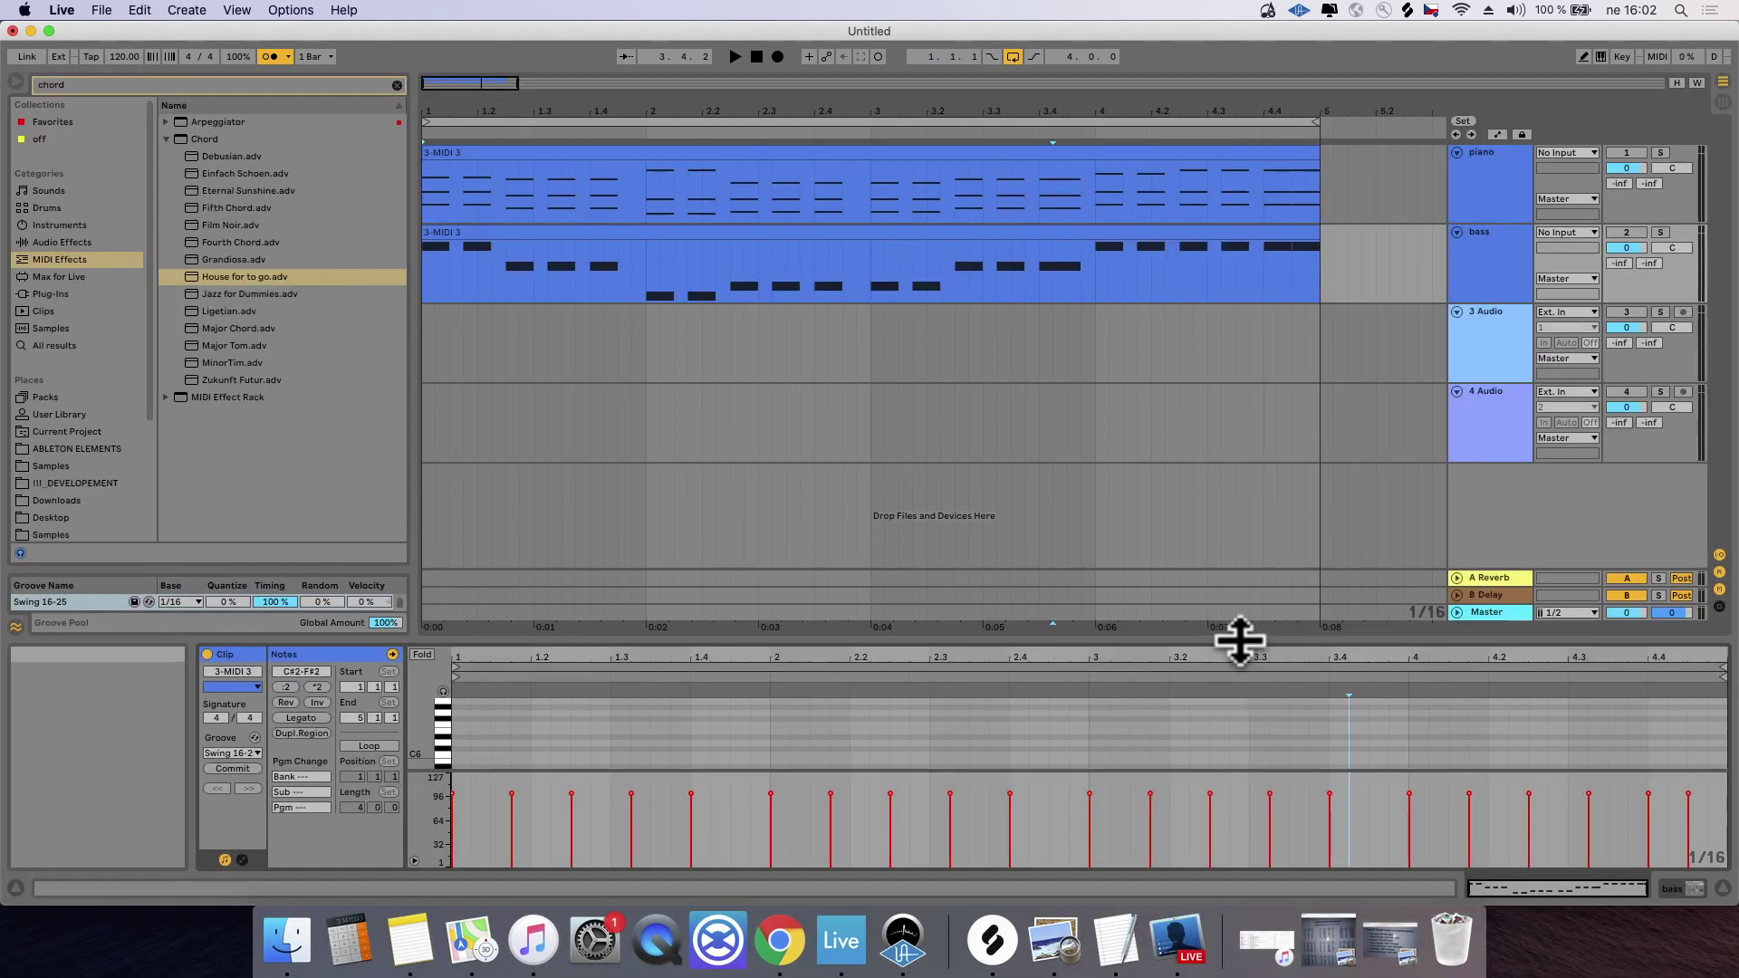
# Step: Activate the piano and bass tracks, play the loop and select the bass track
pyautogui.press('space')
pyautogui.click(1621, 152)
pyautogui.click(1500, 241)
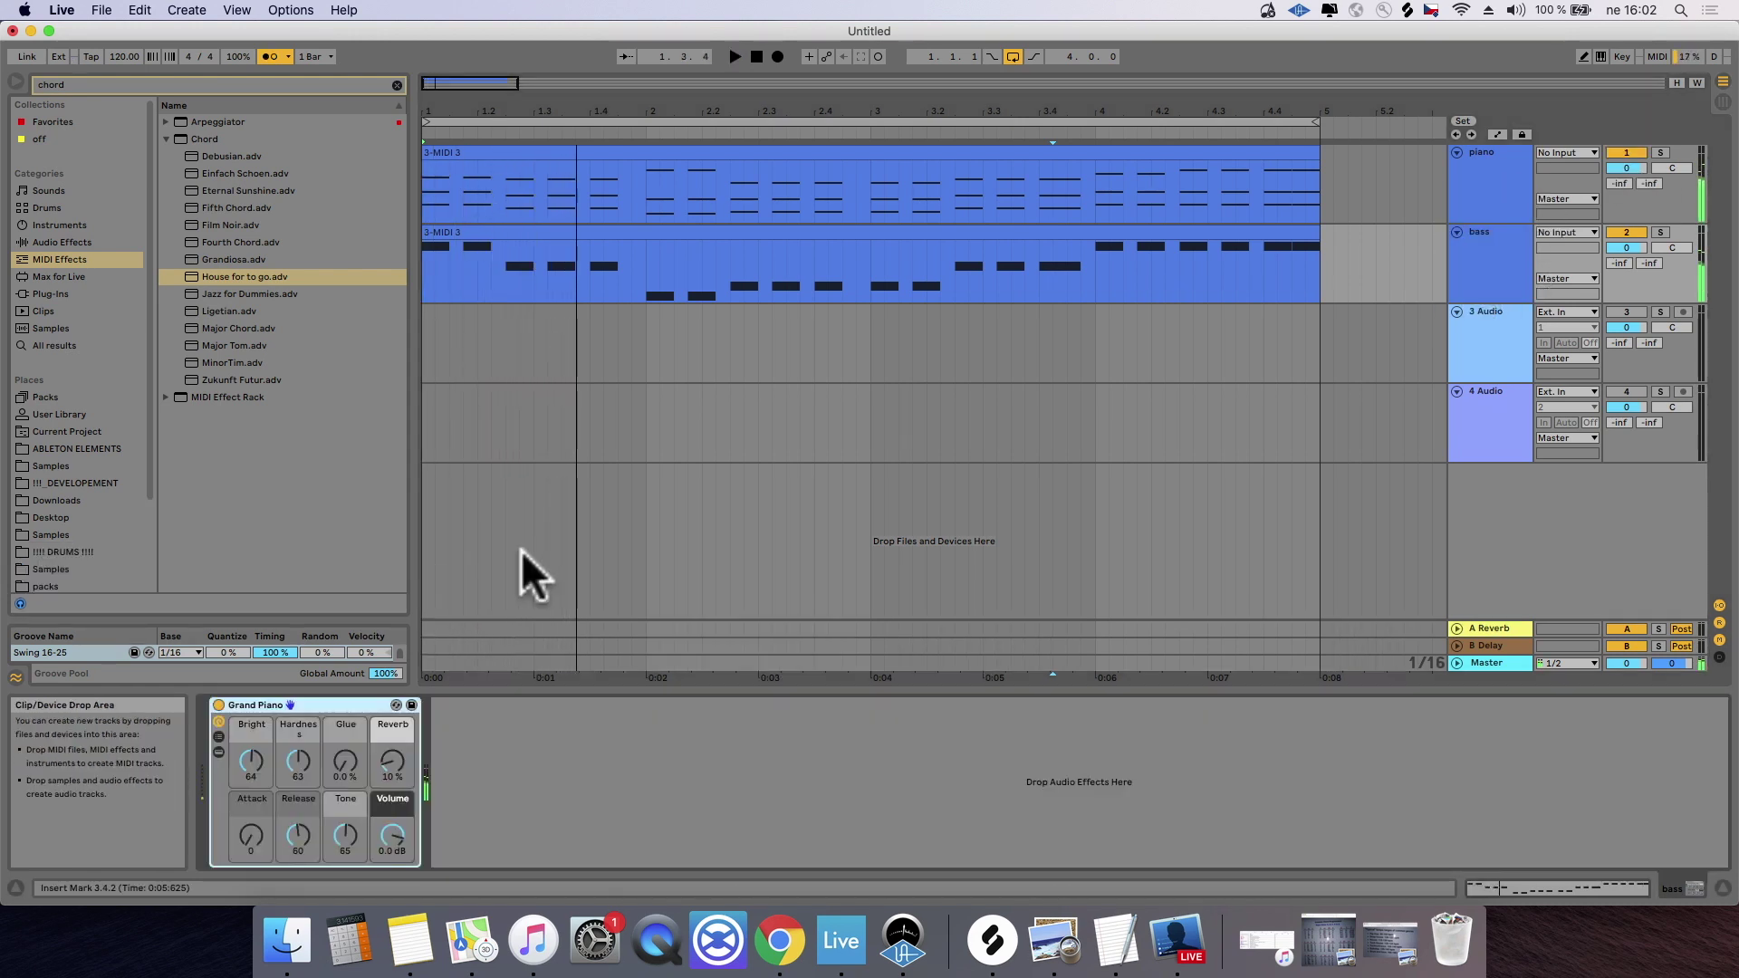
# Step: Search the instruments for "bass" and replace the bass track's Grand Piano with the Operator preset Acid Bass
pyautogui.click(92, 83)
pyautogui.write('bas')
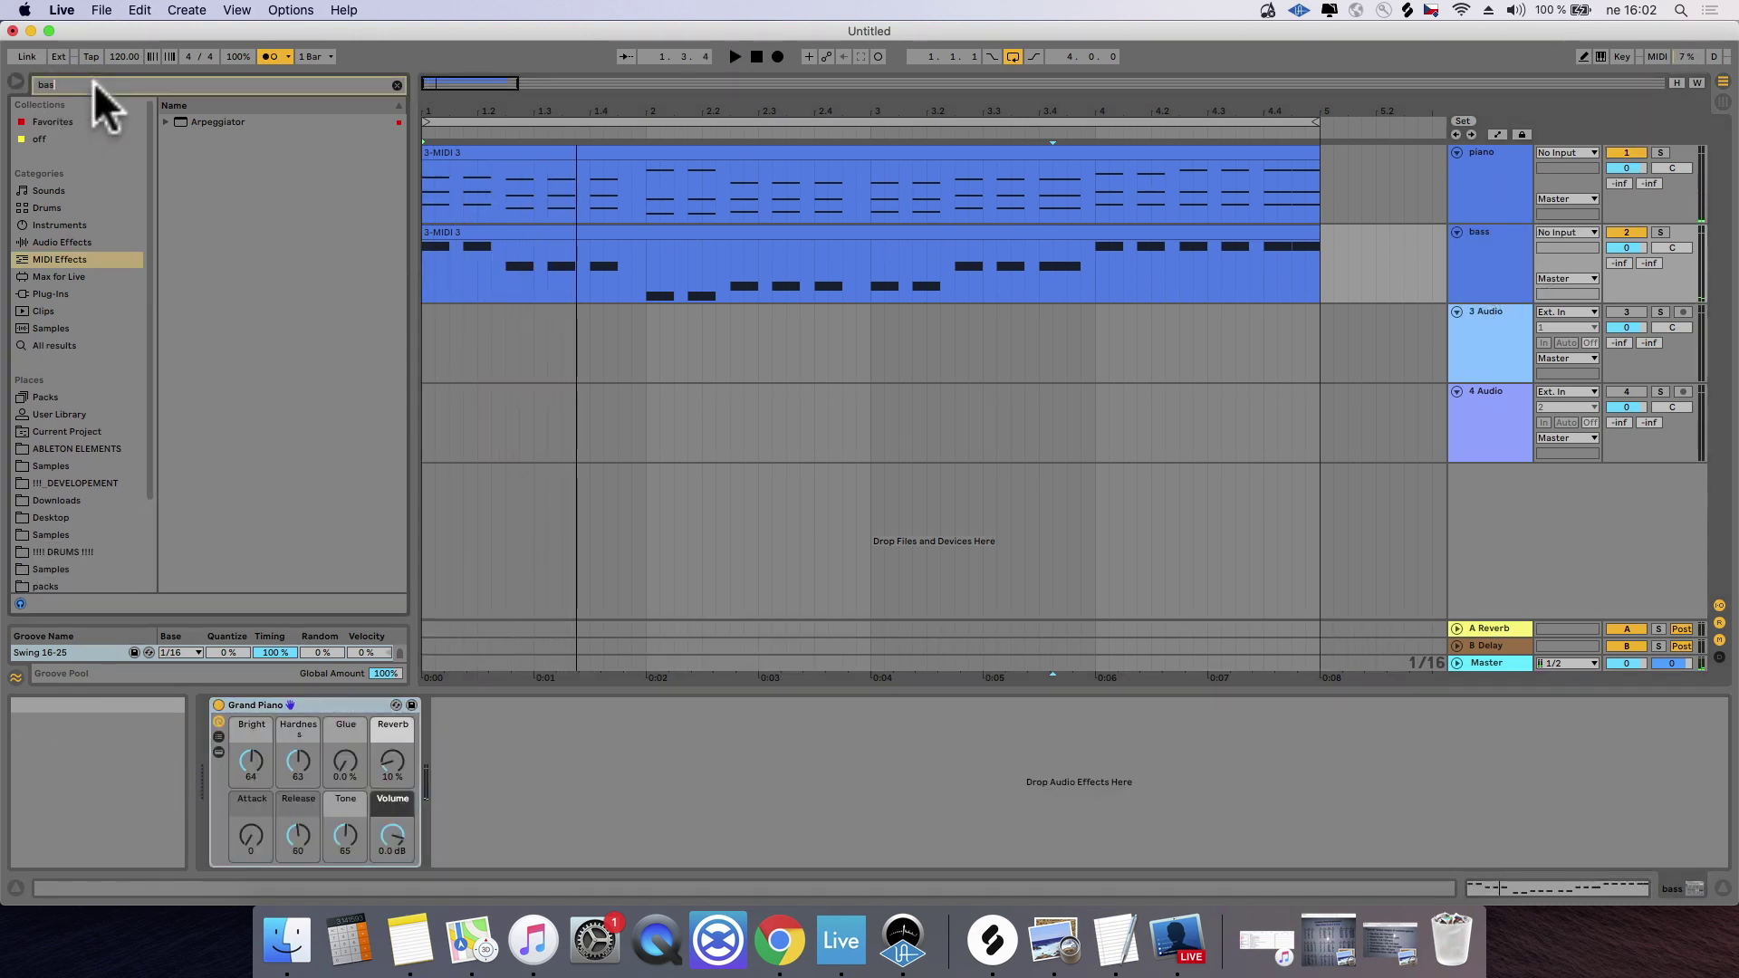
pyautogui.write('s')
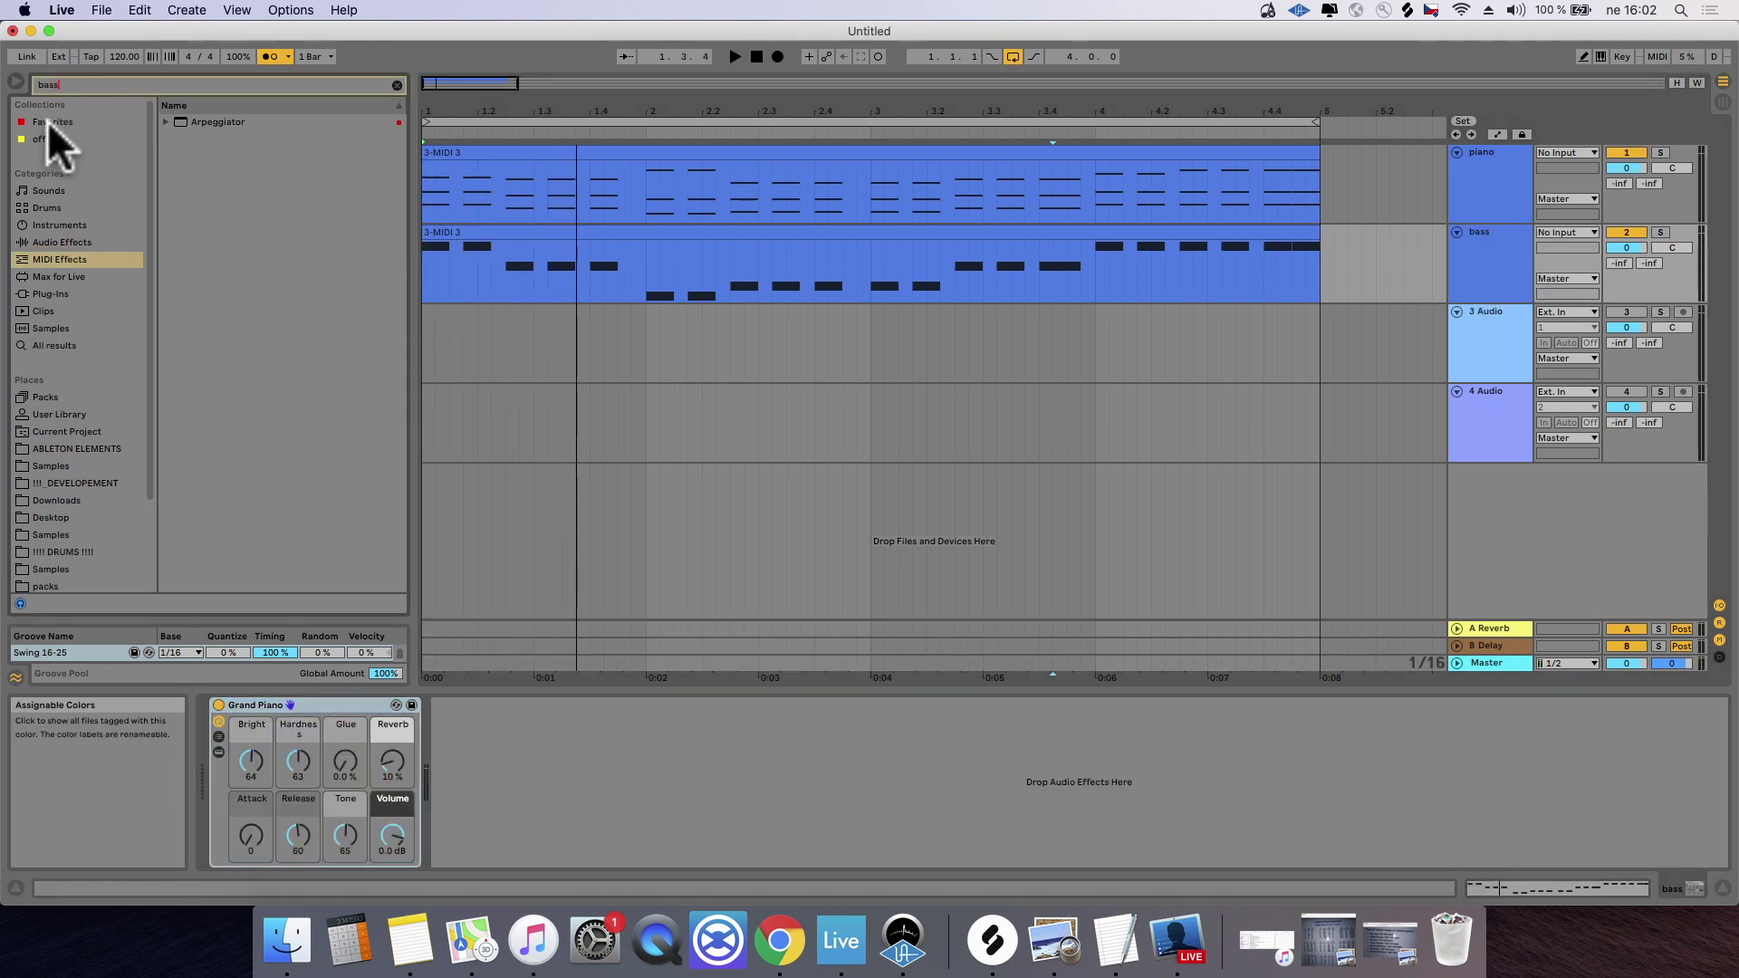
pyautogui.click(59, 224)
pyautogui.click(178, 190)
pyautogui.press('Down')
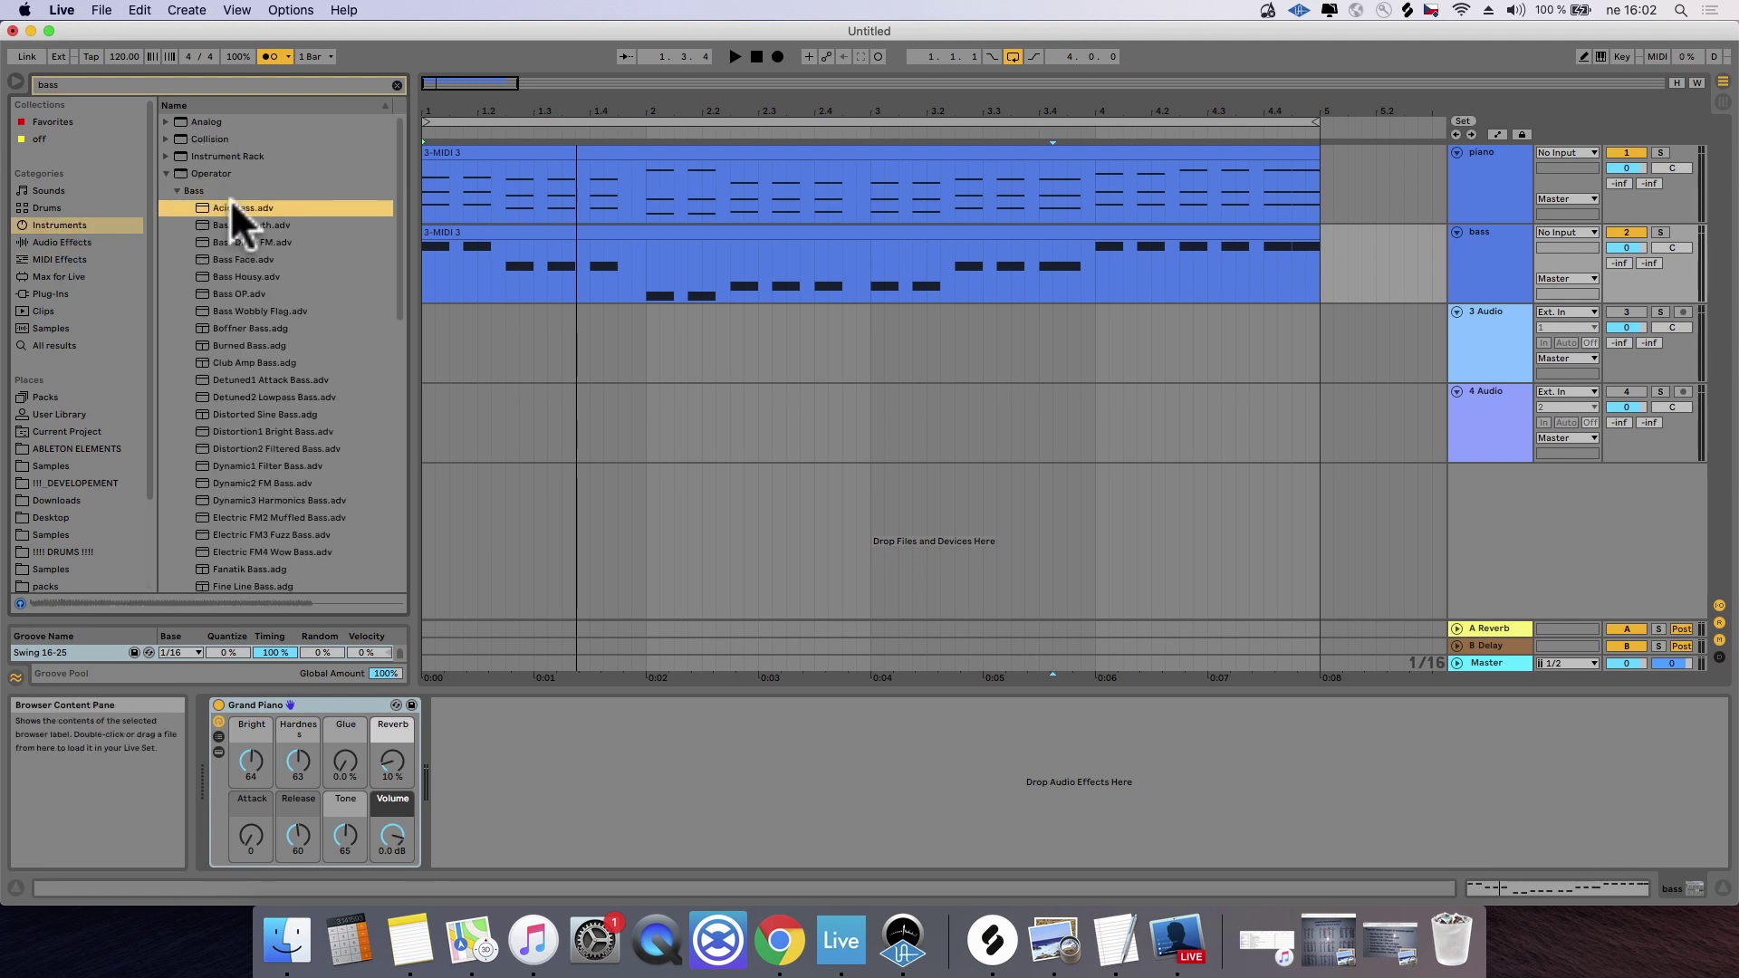
pyautogui.click(258, 240)
pyautogui.click(248, 210)
pyautogui.moveTo(246, 209); pyautogui.dragTo(462, 747)
# Step: Add the favorite preset EQ ozone cut 30 - 16000Hz after Acid Bass, lower its high-cut frequency and play the loop
pyautogui.click(89, 79)
pyautogui.write('eq')
pyautogui.click(57, 119)
pyautogui.moveTo(232, 137); pyautogui.dragTo(1004, 737)
pyautogui.moveTo(1242, 779); pyautogui.dragTo(1078, 783)
pyautogui.press('space')
# Step: Transpose all notes in the bass clip down one octave
pyautogui.click(933, 234)
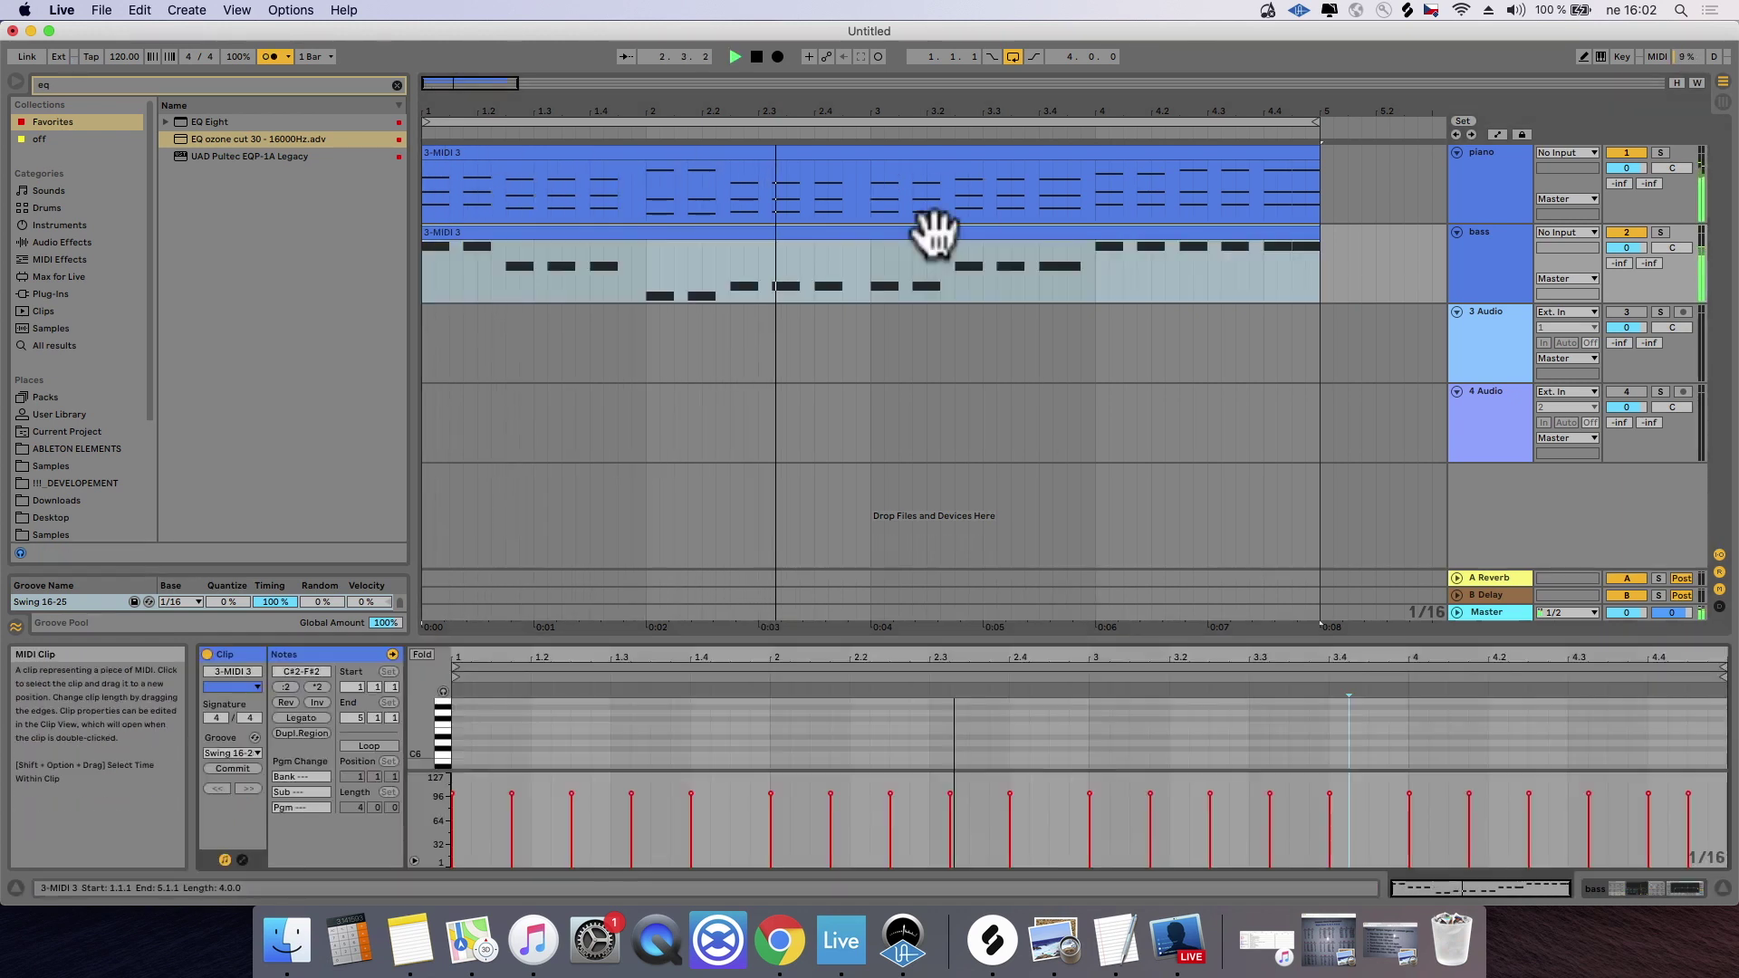
pyautogui.click(1062, 698)
pyautogui.press('super+a')
pyautogui.hotkey('shift', 'Down')
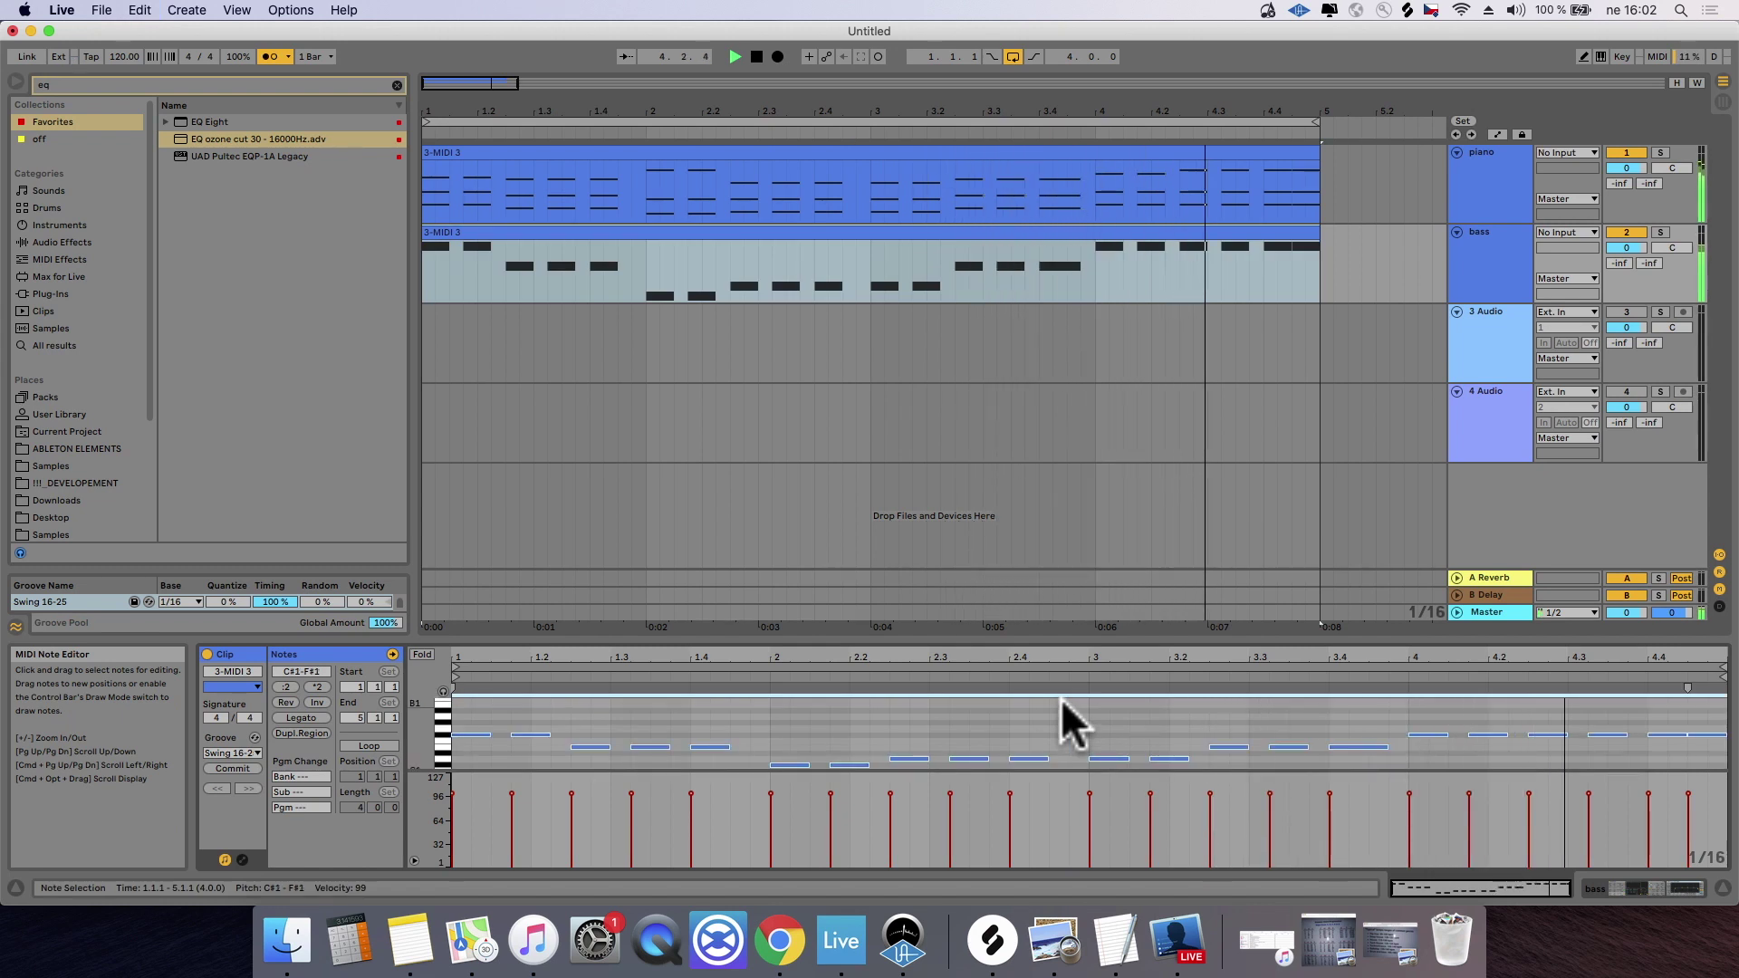
# Step: Lower the bass EQ's high-cut frequency to 190 Hz and add LFOTool after the EQ
pyautogui.click(1473, 276)
pyautogui.moveTo(1083, 785); pyautogui.dragTo(1054, 788)
pyautogui.click(63, 81)
pyautogui.write('lfo')
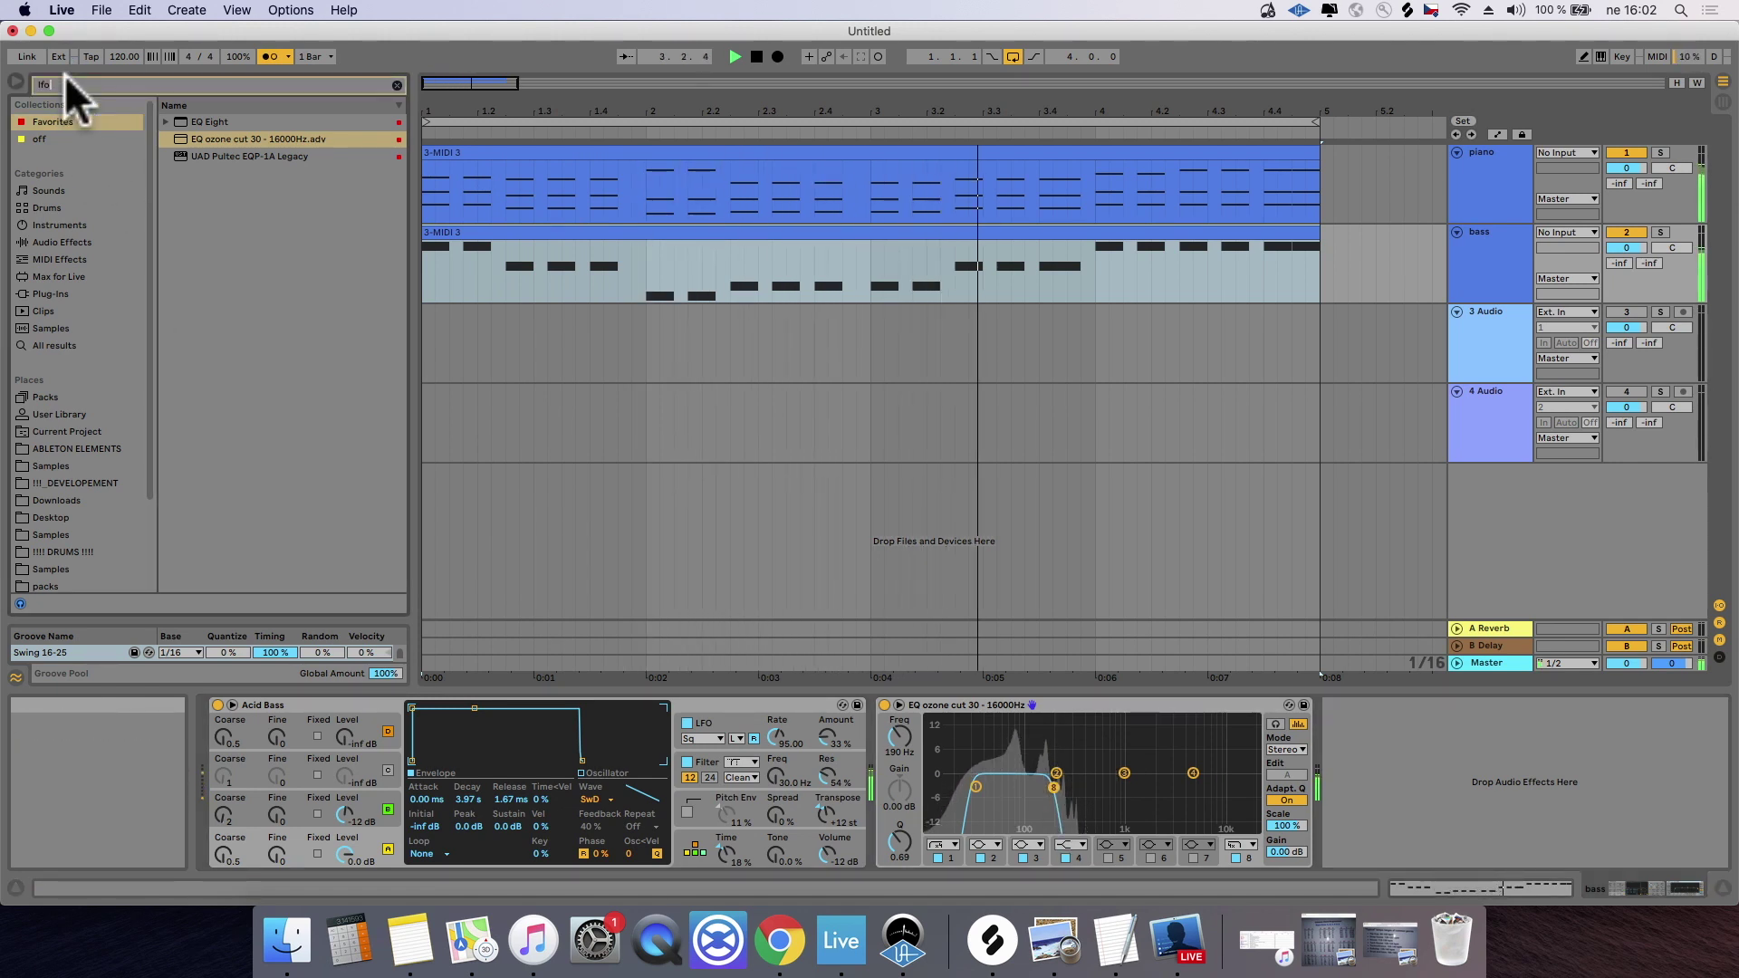
pyautogui.moveTo(204, 121); pyautogui.dragTo(1375, 739)
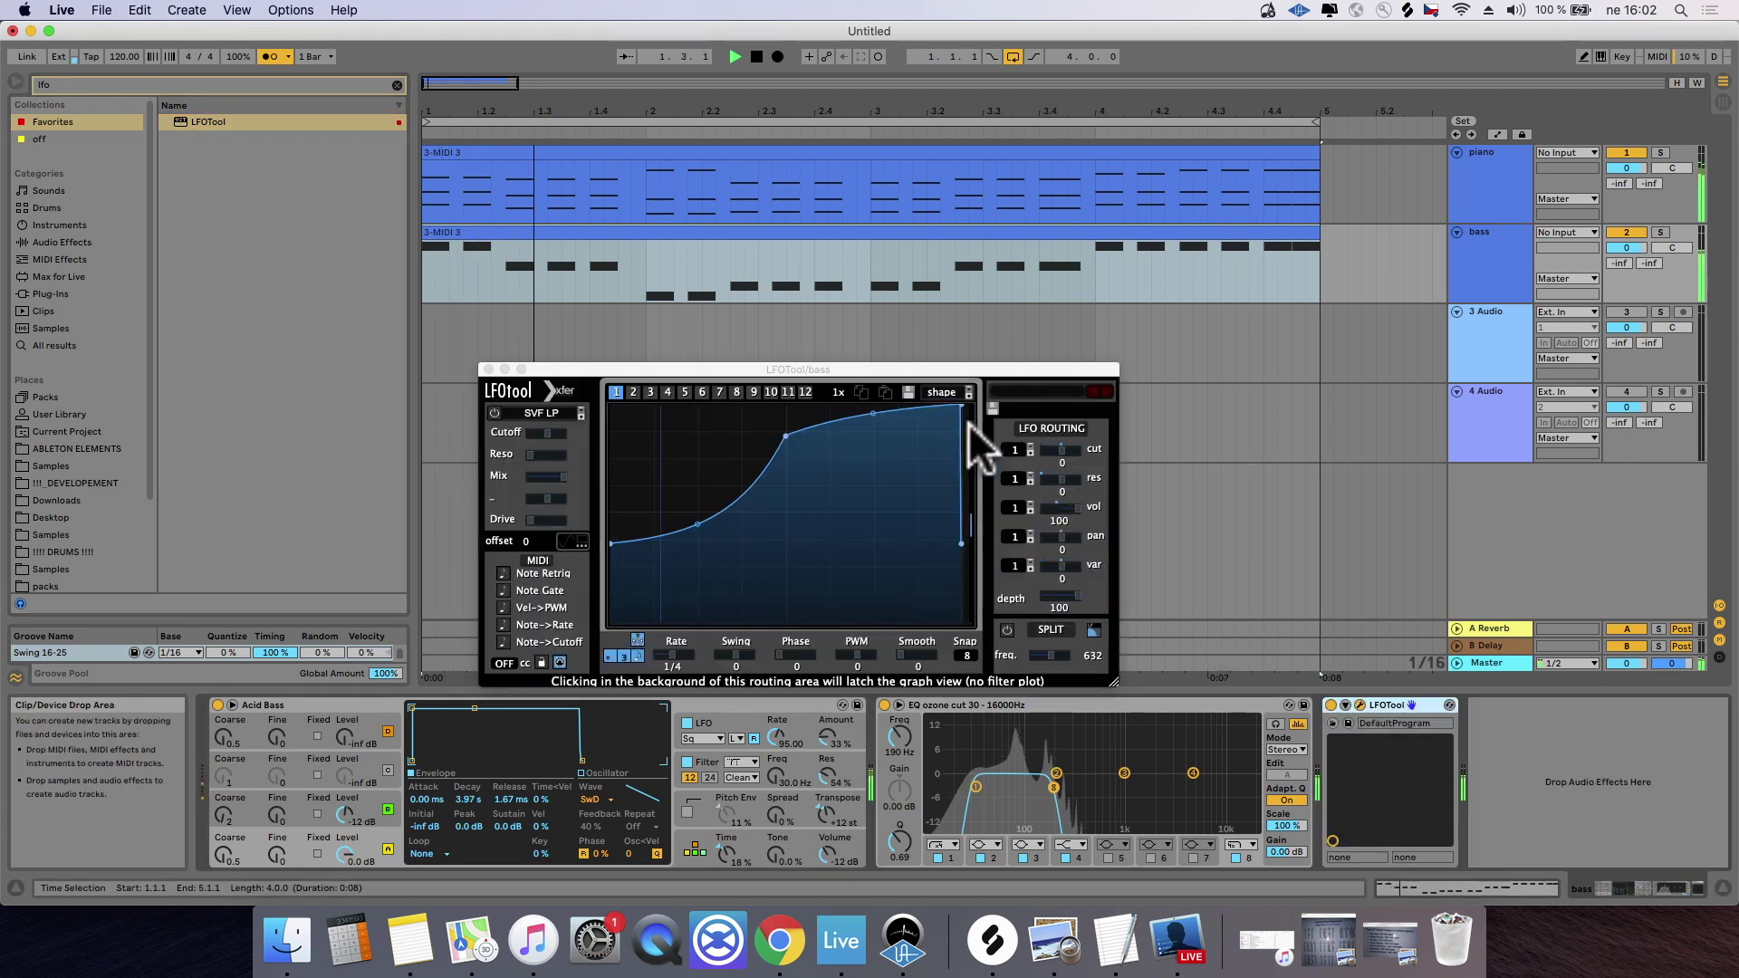
# Step: Reshape the bass LFOTool curve with an earlier peak, a more gradual final drop and a higher starting point
pyautogui.moveTo(959, 405); pyautogui.dragTo(923, 405)
pyautogui.press('space')
pyautogui.moveTo(942, 473); pyautogui.dragTo(943, 487)
pyautogui.click(608, 530)
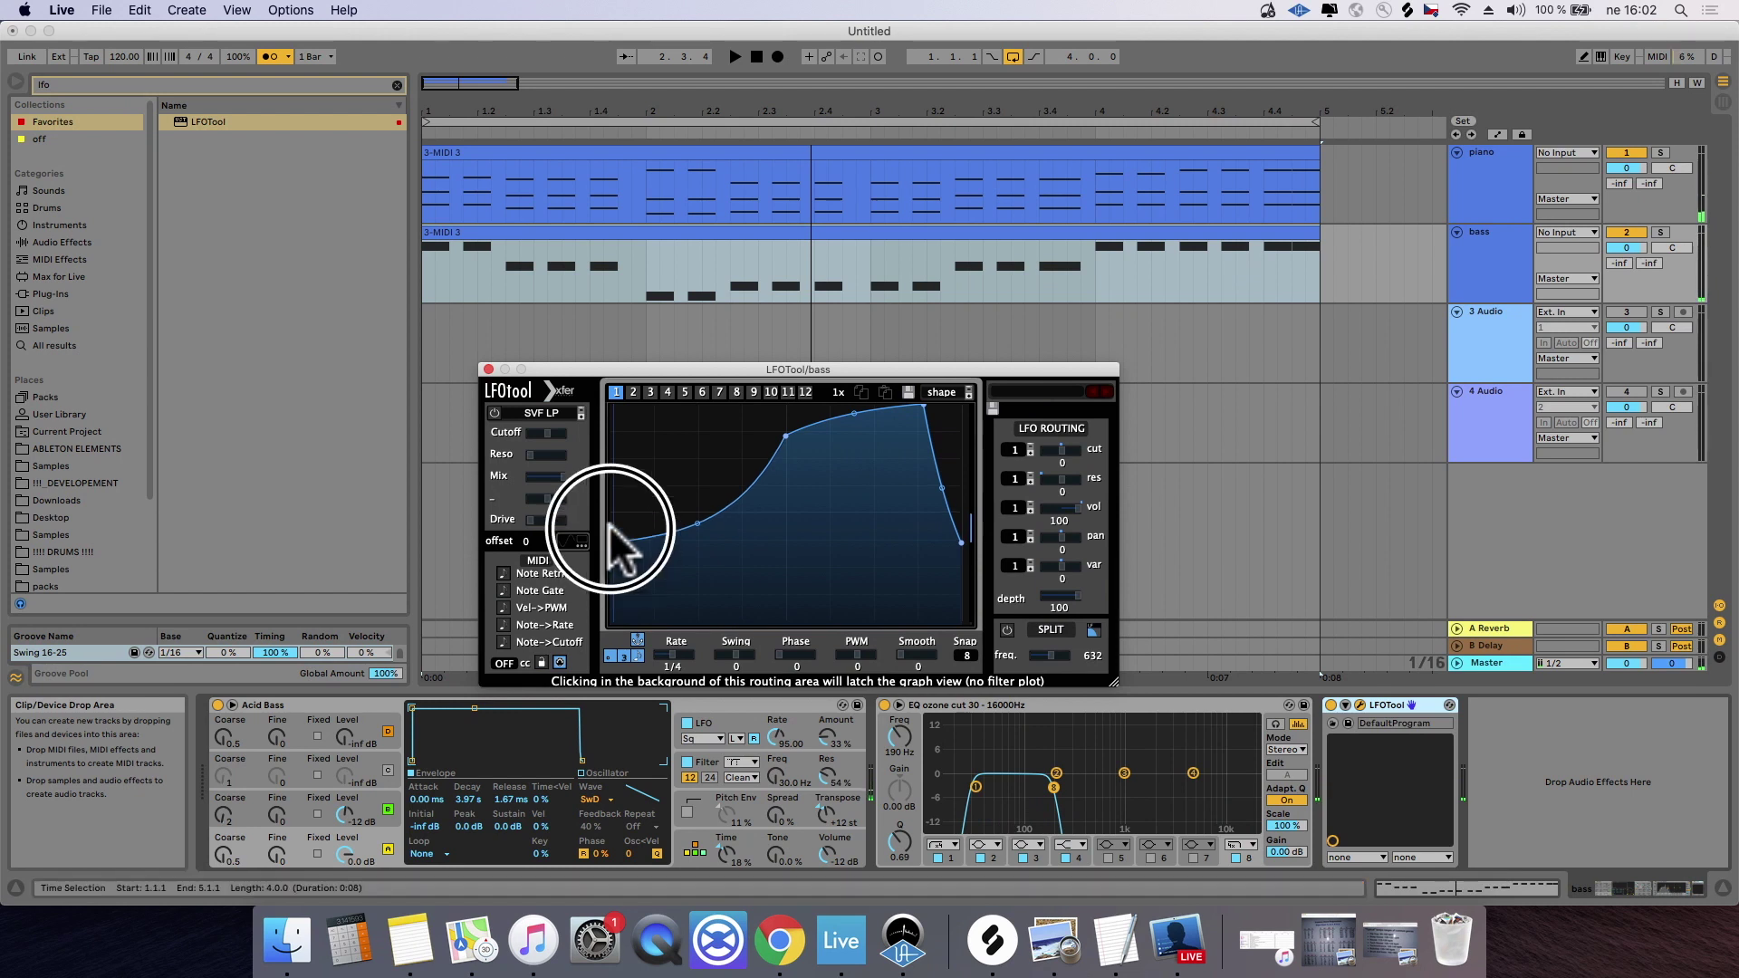
pyautogui.moveTo(609, 530); pyautogui.dragTo(606, 503)
# Step: Copy the bass track's LFOTool onto the piano track and slightly raise its curve's starting point during playback
pyautogui.click(1384, 704)
pyautogui.click(1485, 172)
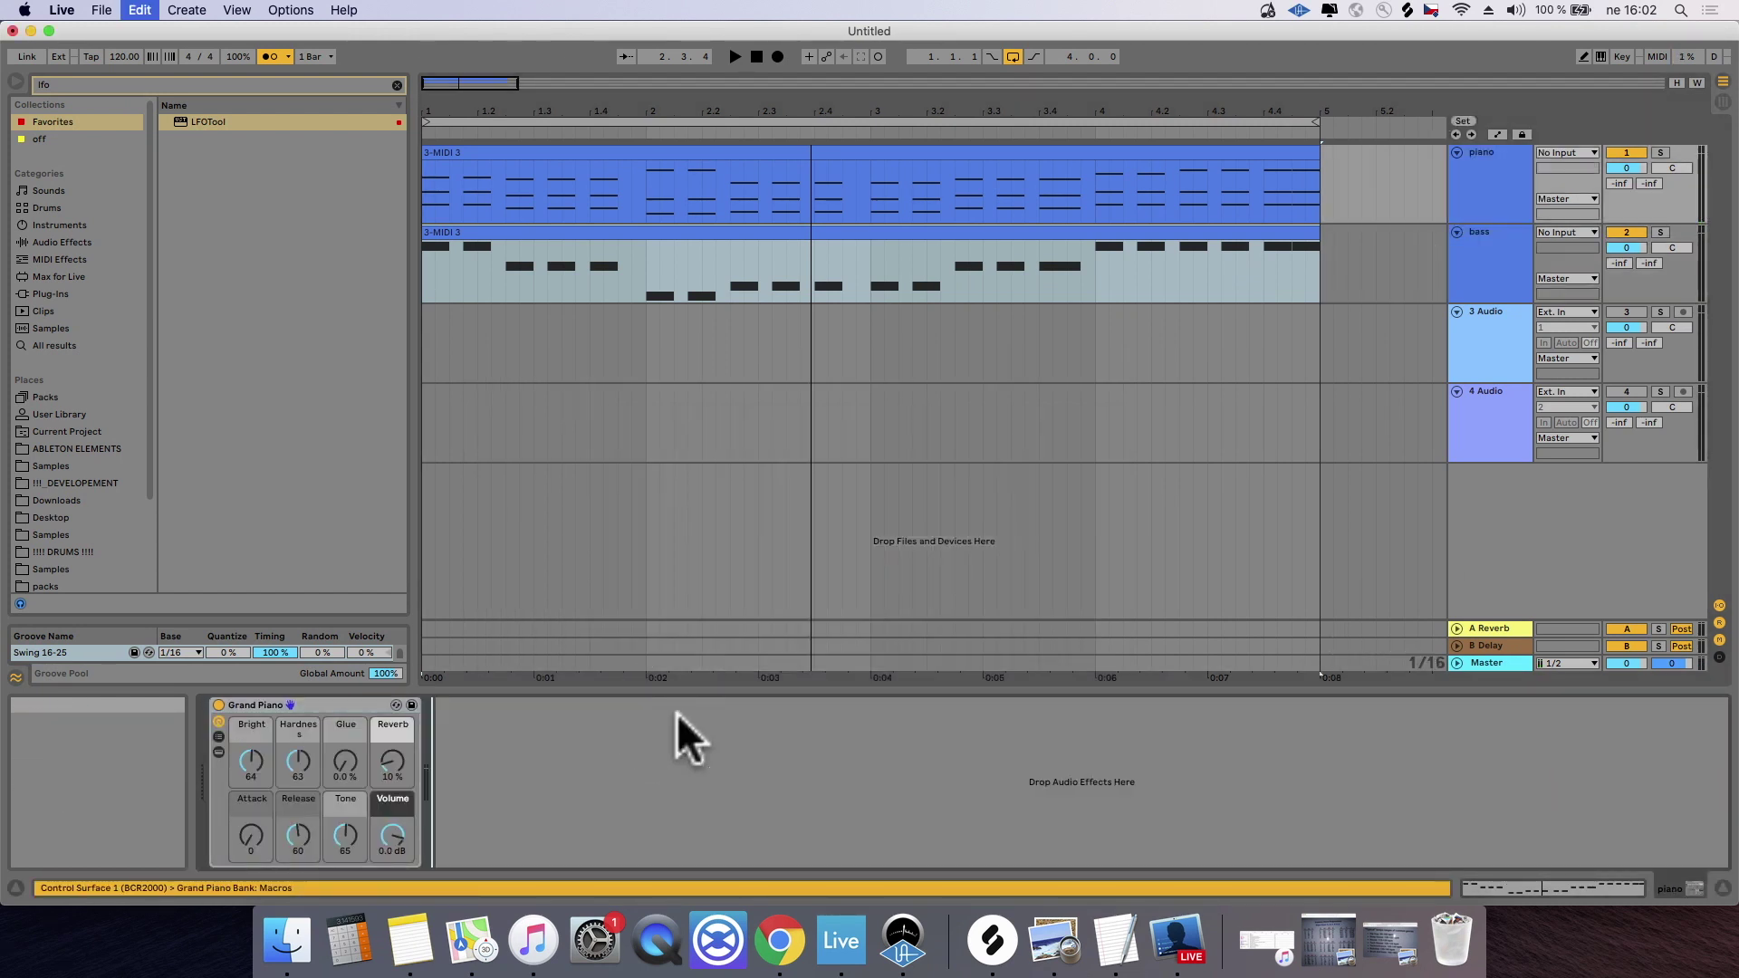
pyautogui.press('Return')
pyautogui.press('space')
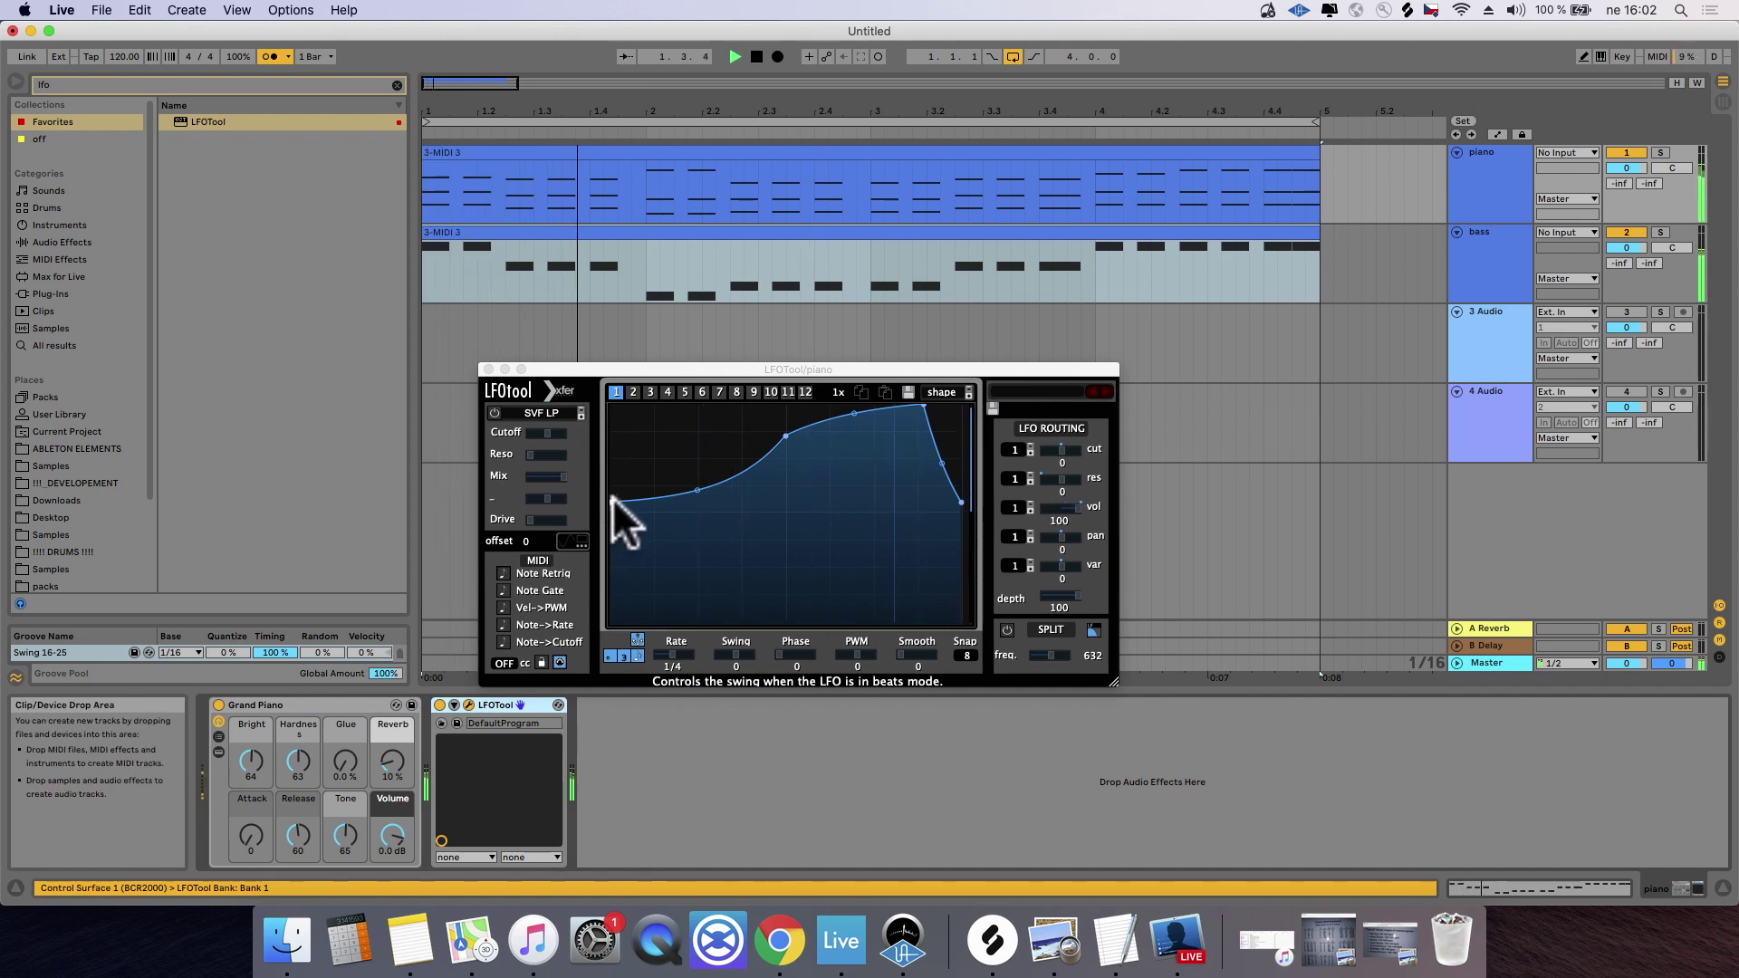
pyautogui.moveTo(612, 497); pyautogui.dragTo(616, 487)
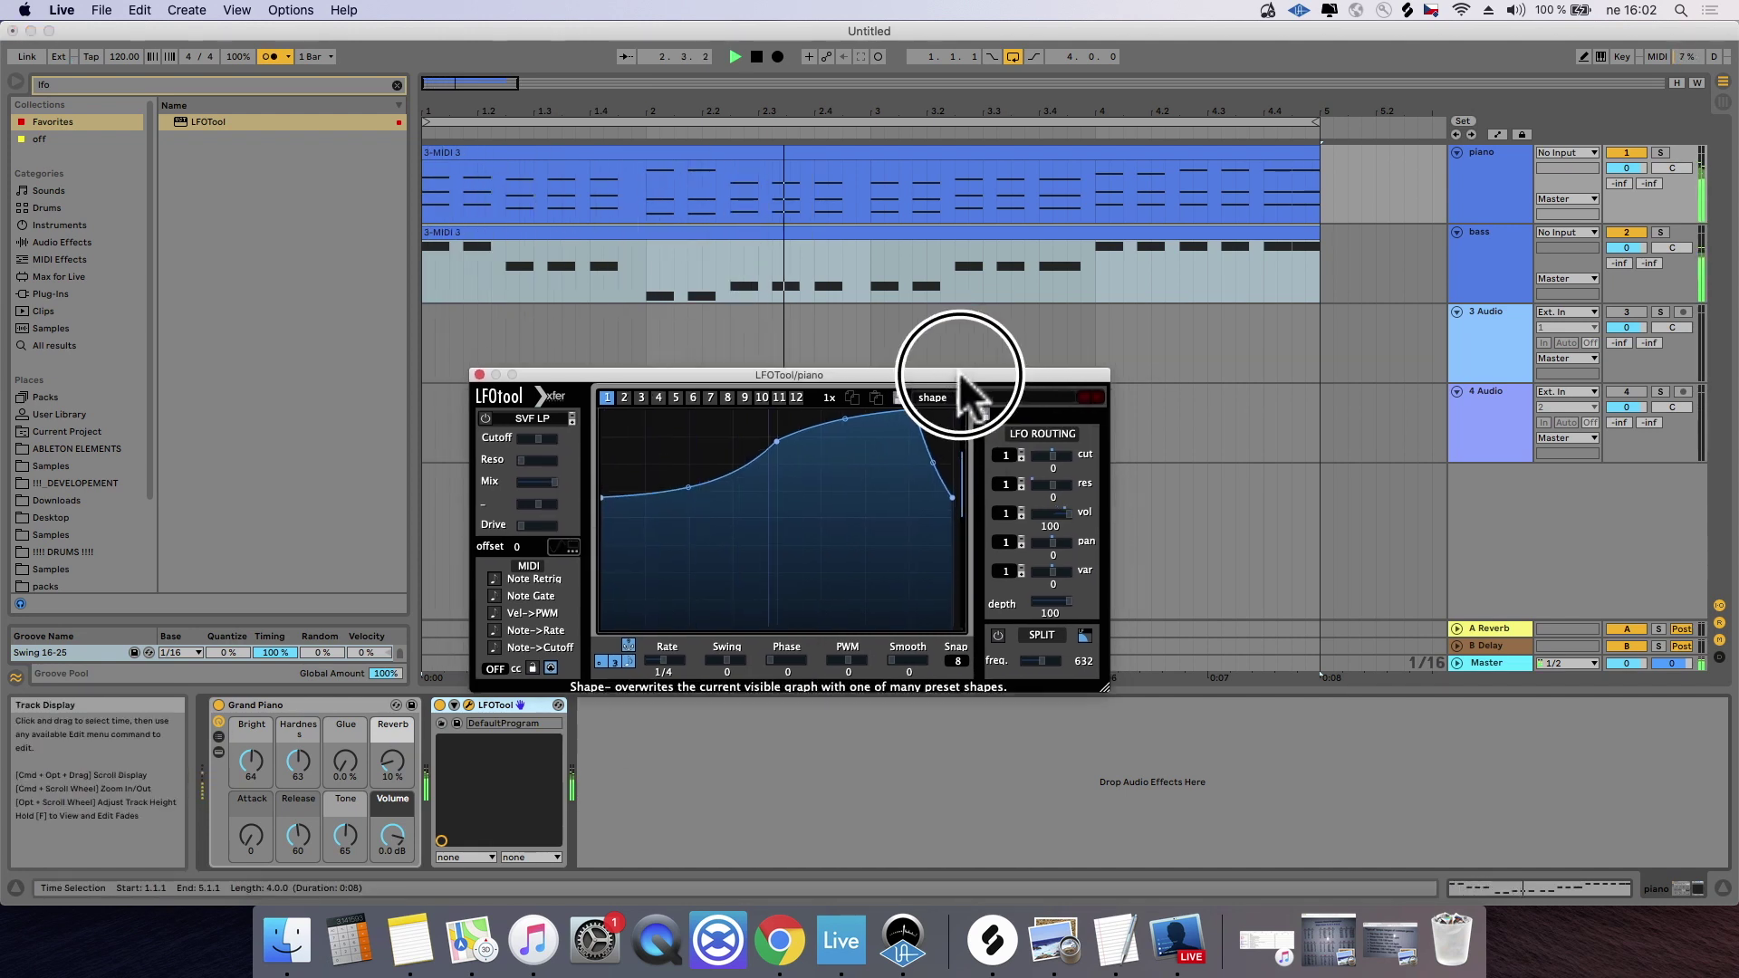
# Step: Layer the piano clip's chords with a second set of the same notes one octave apart
pyautogui.doubleClick(968, 155)
pyautogui.click(1072, 719)
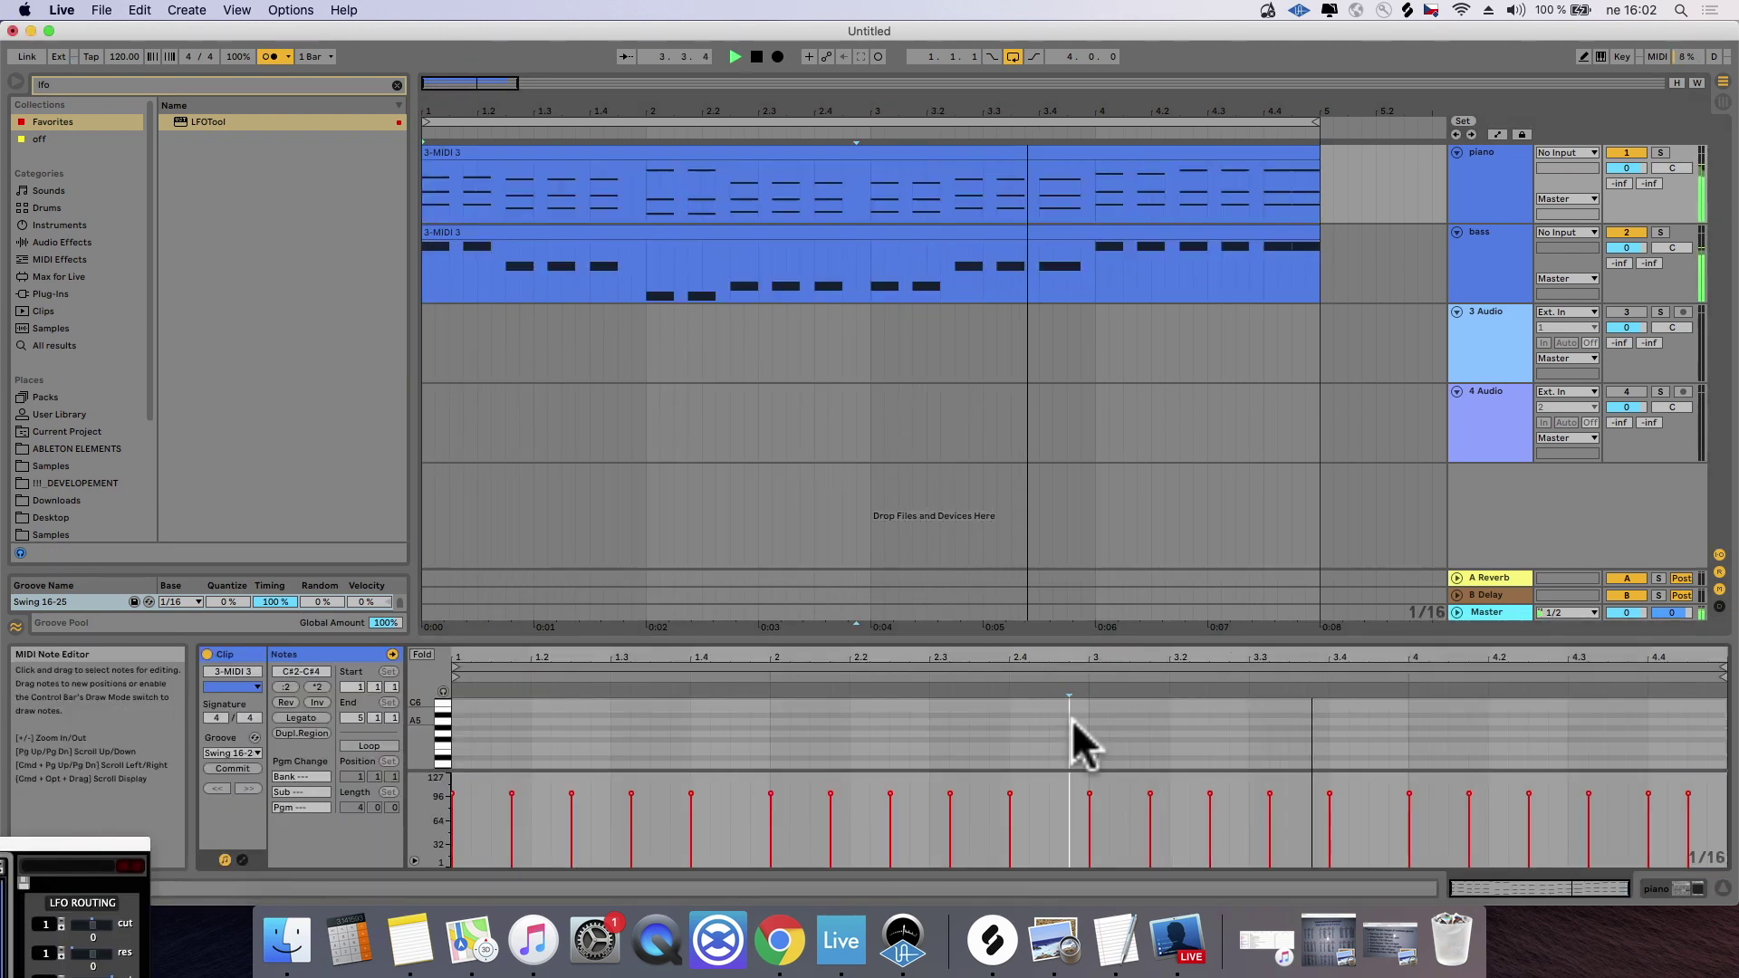
pyautogui.press('super+a')
pyautogui.hotkey('shift', 'Up')
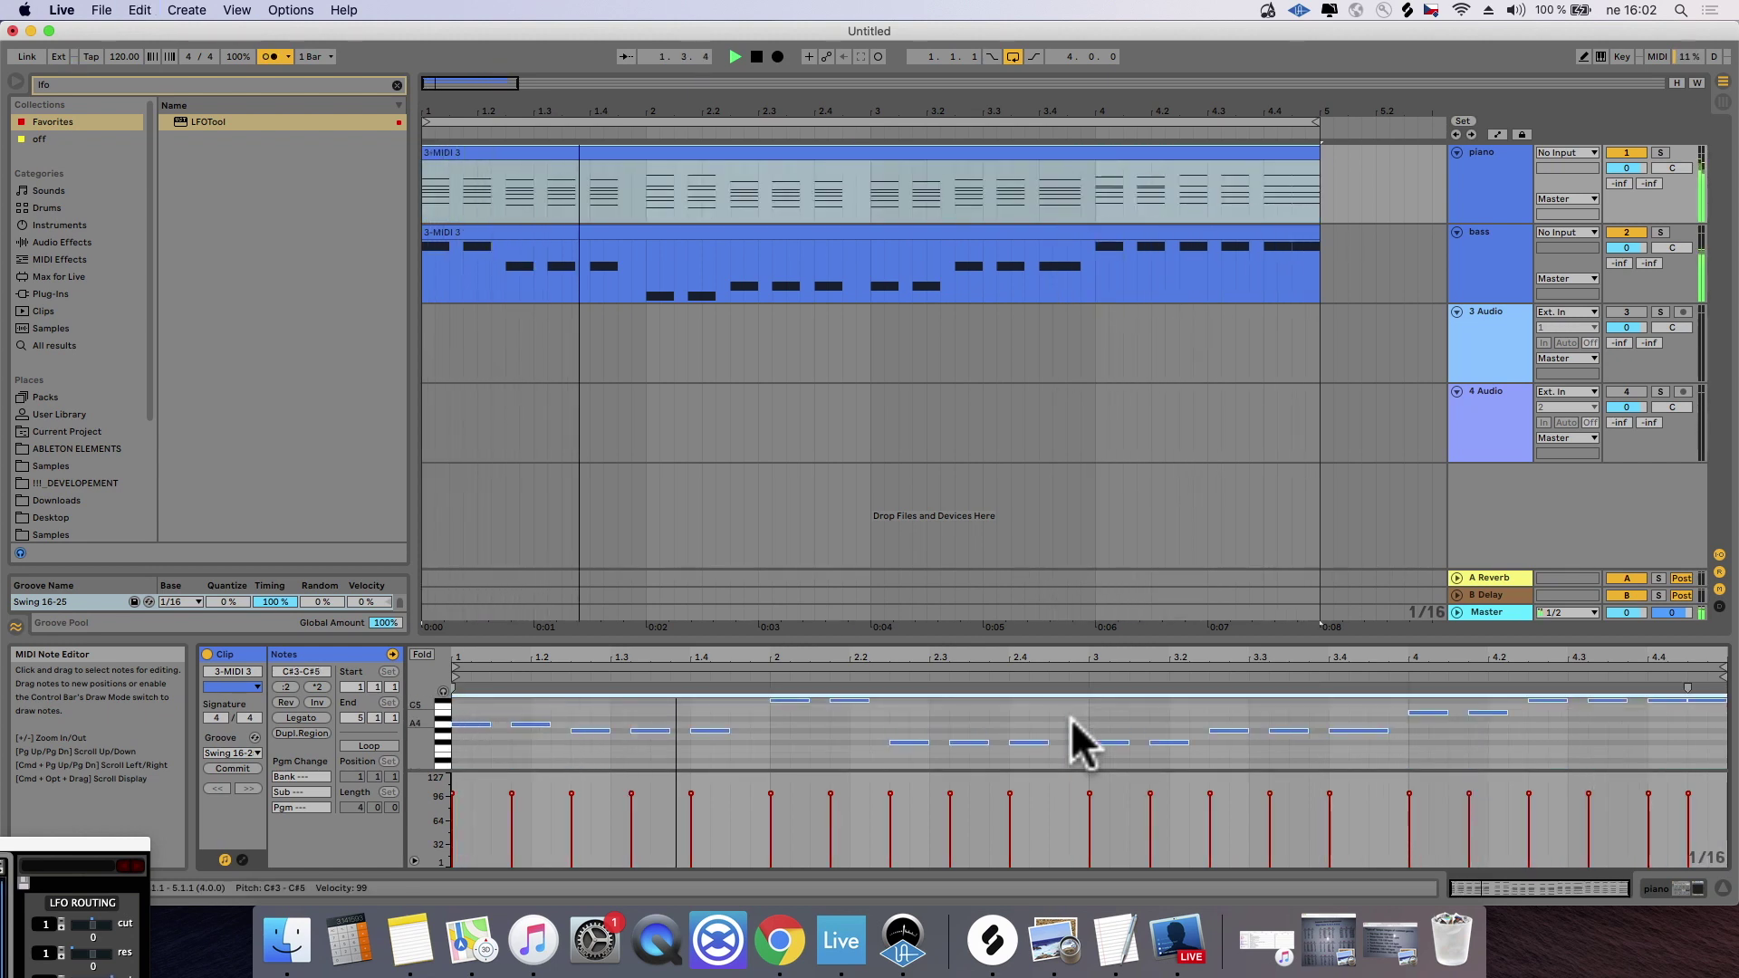
pyautogui.hotkey('shift', 'Down')
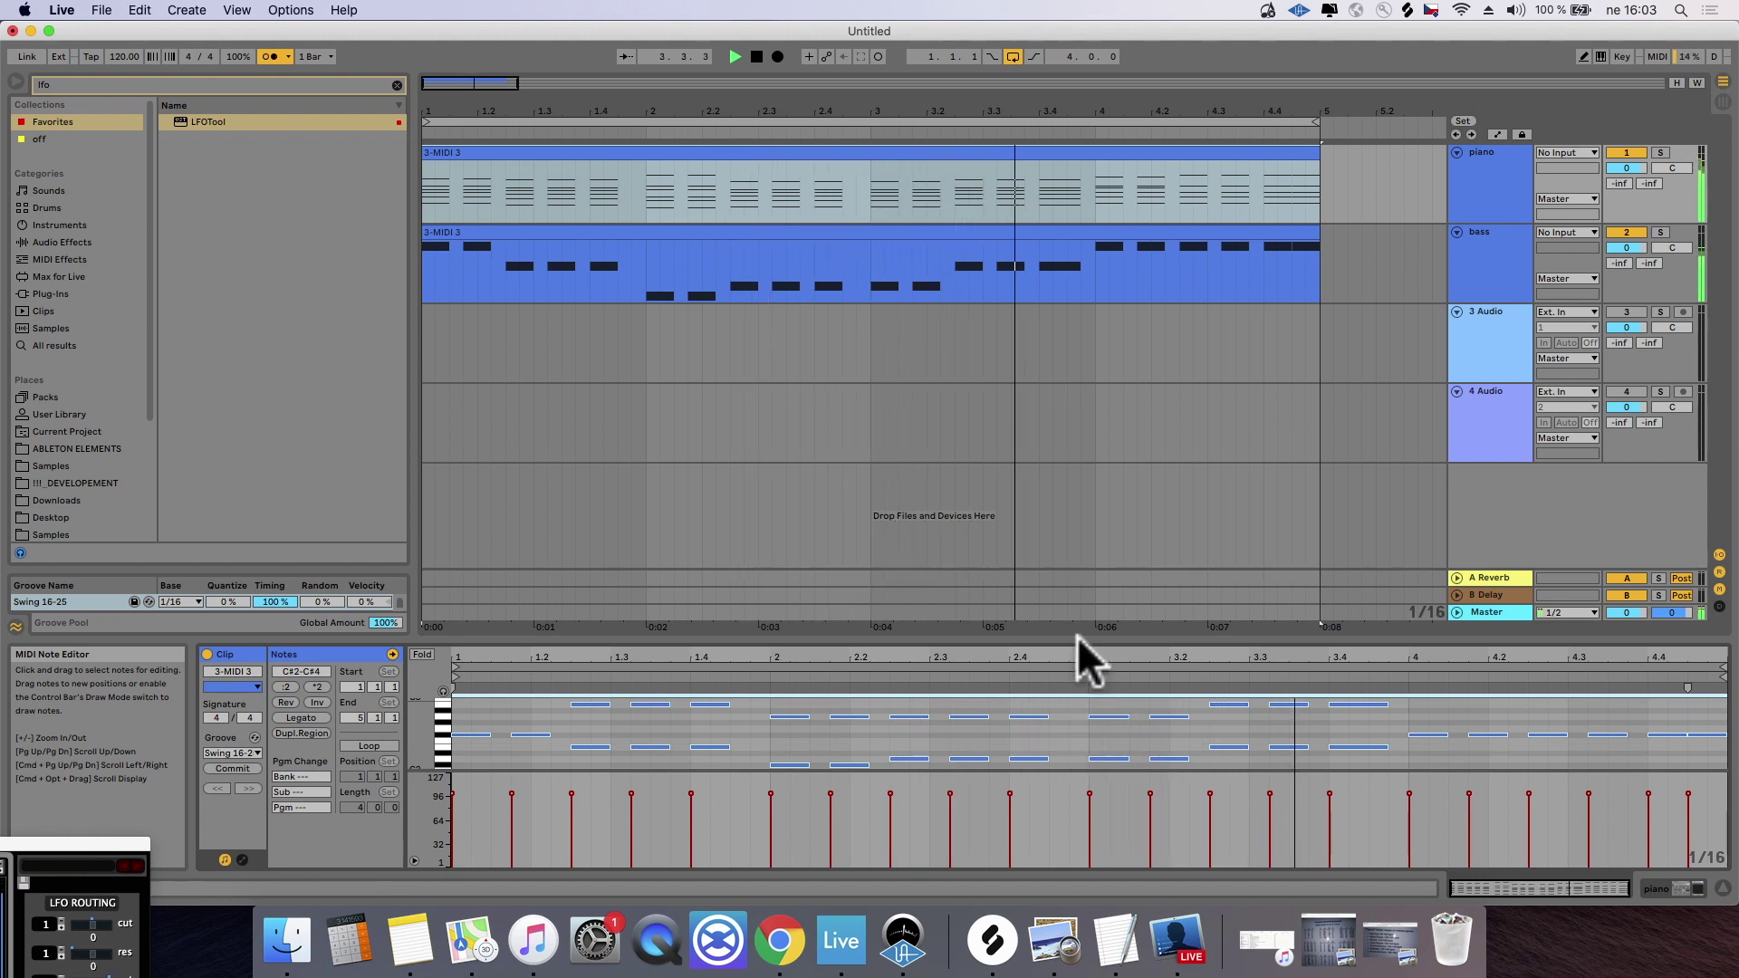
# Step: Enlarge the piano clip's note editor, inspect the layered chords and undo the octave doubling
pyautogui.doubleClick(1043, 297)
pyautogui.press('space')
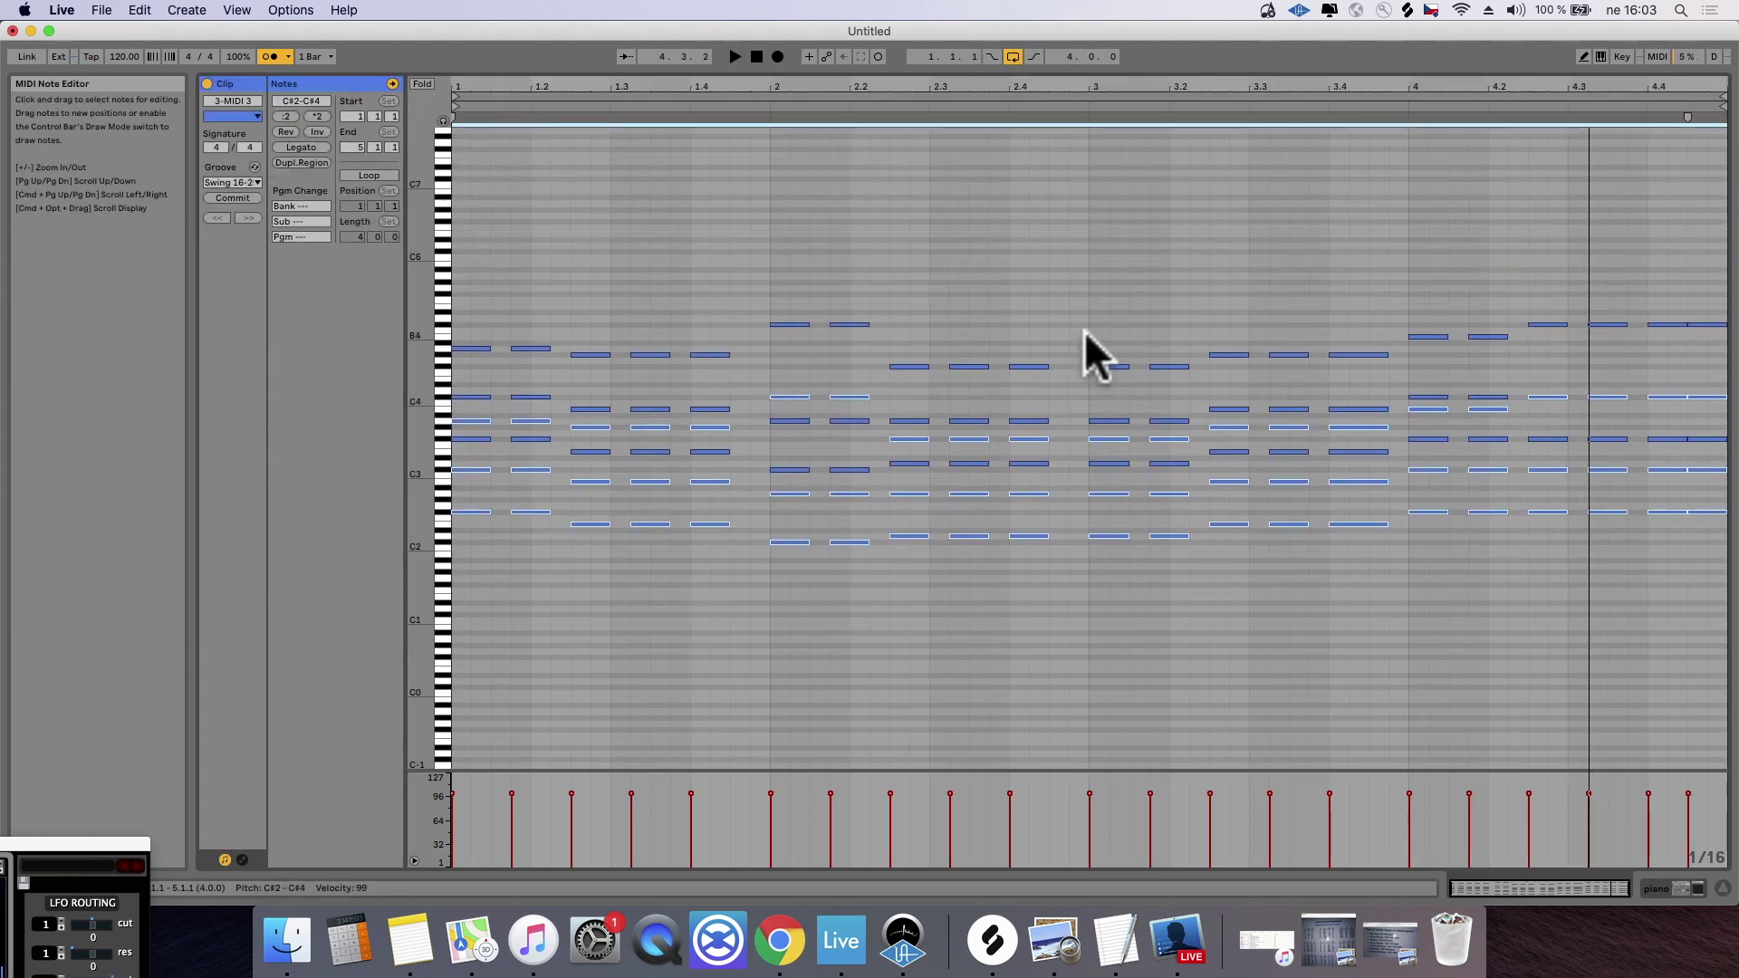
pyautogui.click(1084, 330)
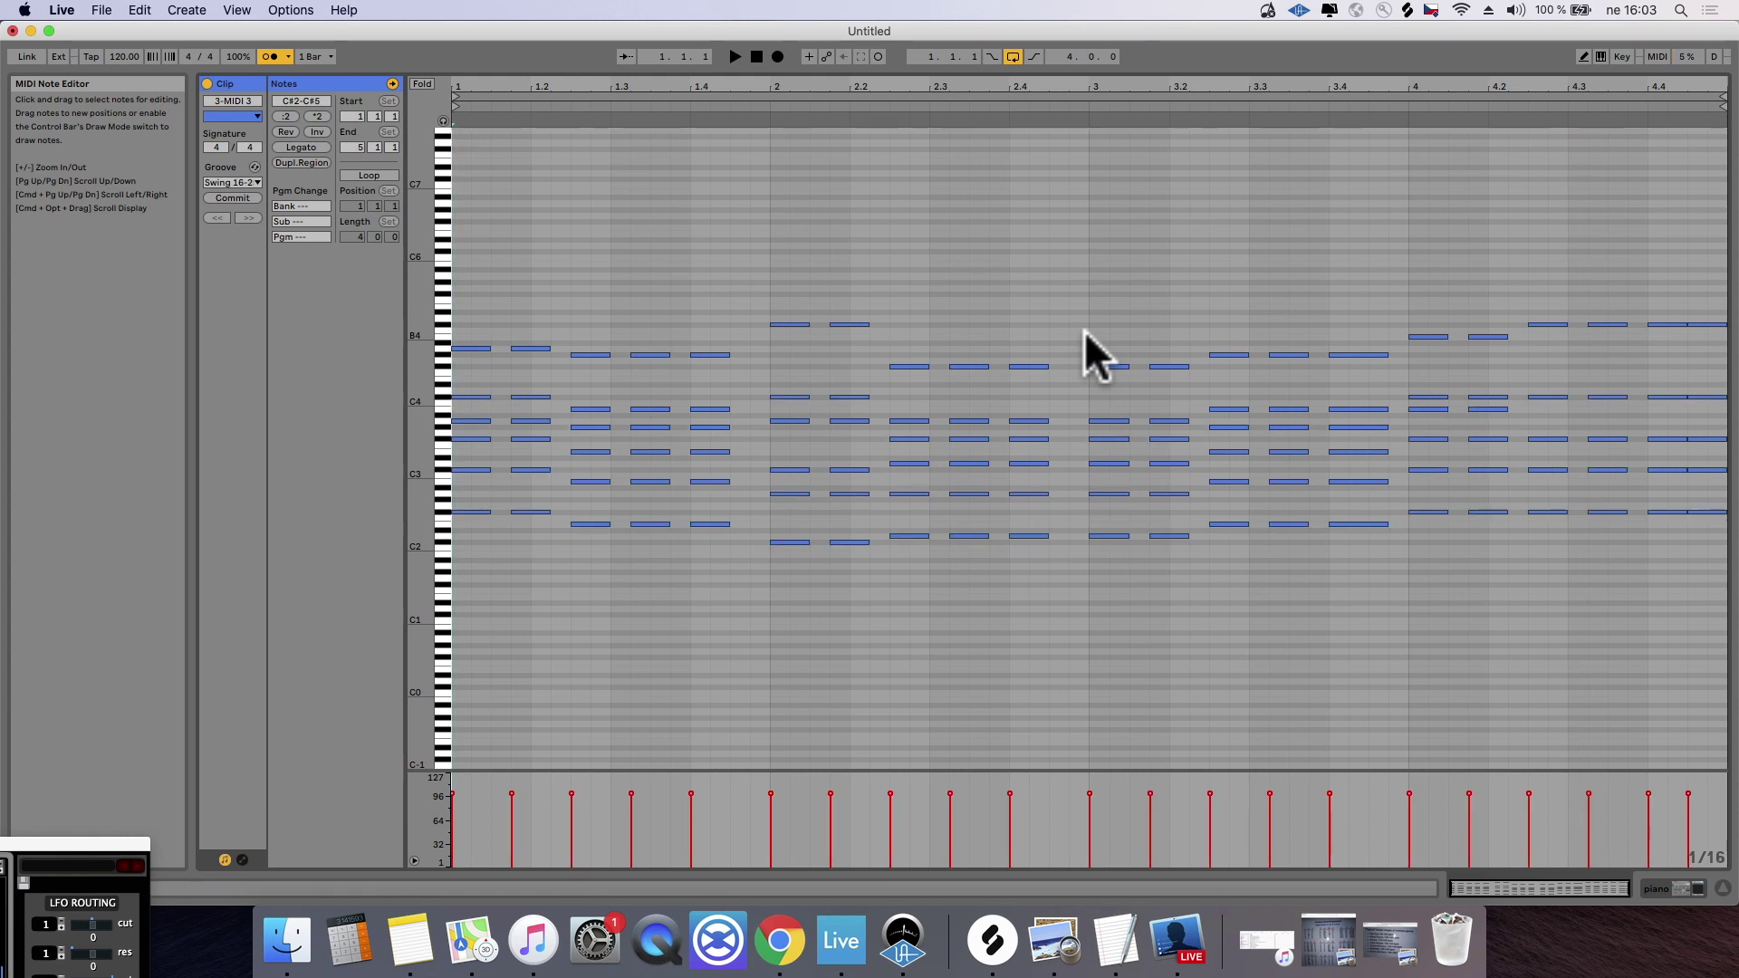
pyautogui.press('super+a')
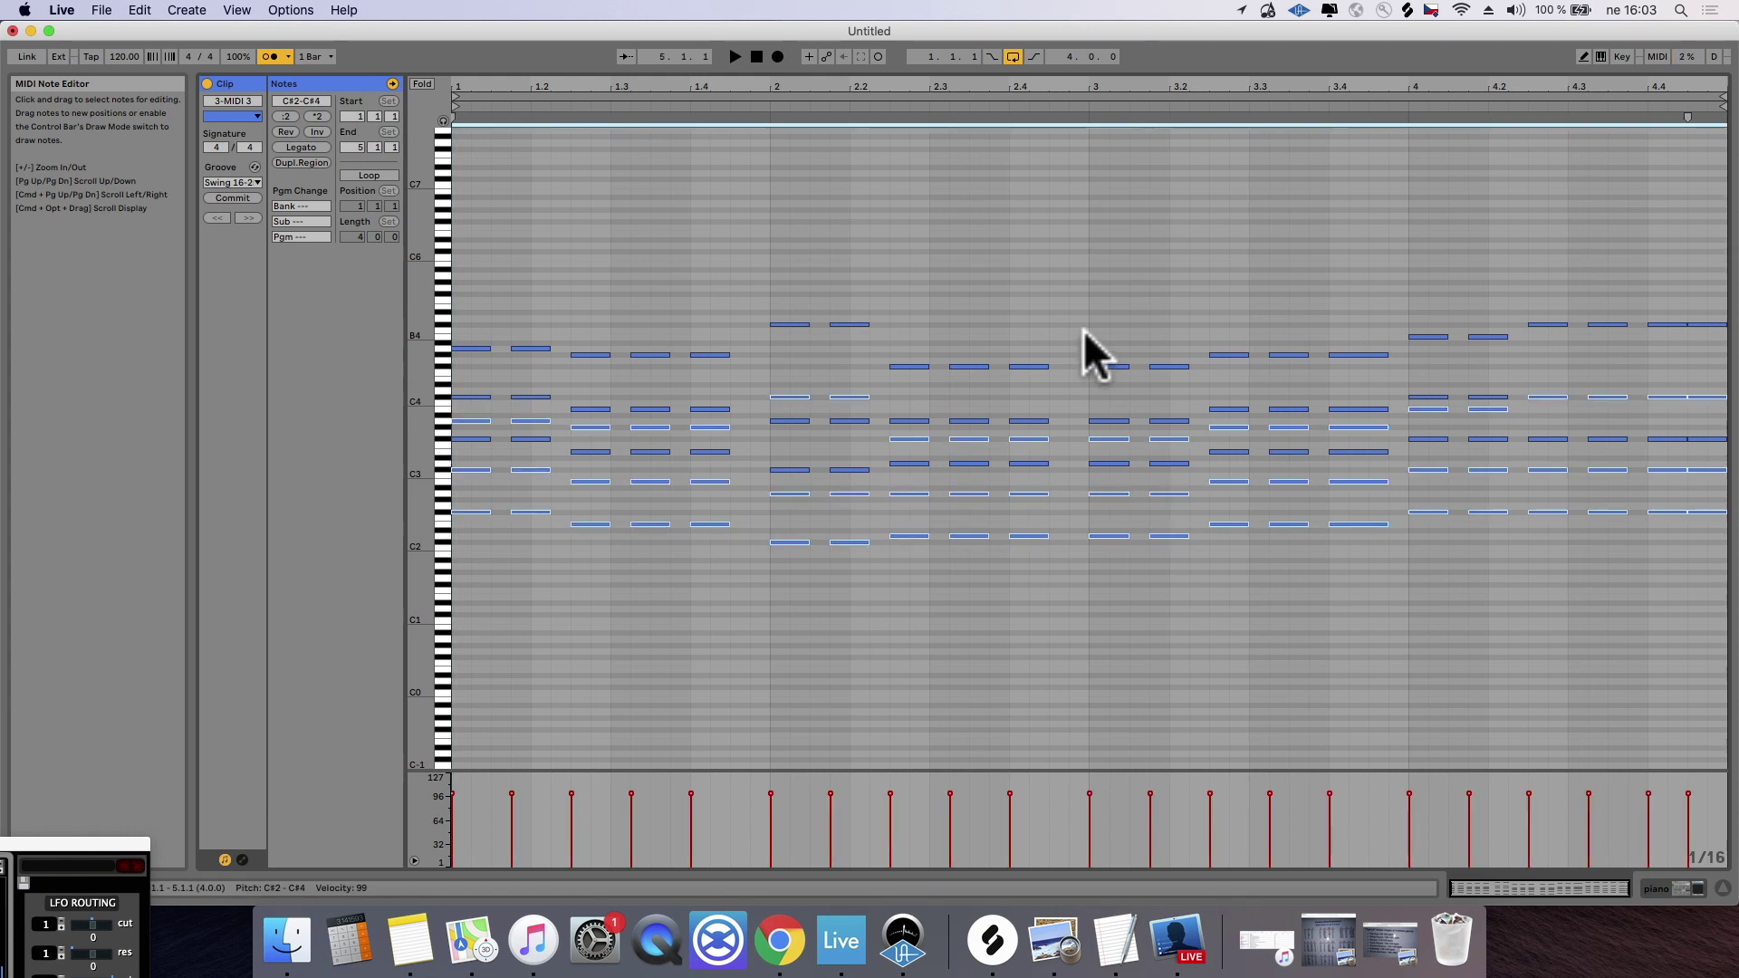
pyautogui.hotkey('shift', 'Up')
pyautogui.press('super+z')
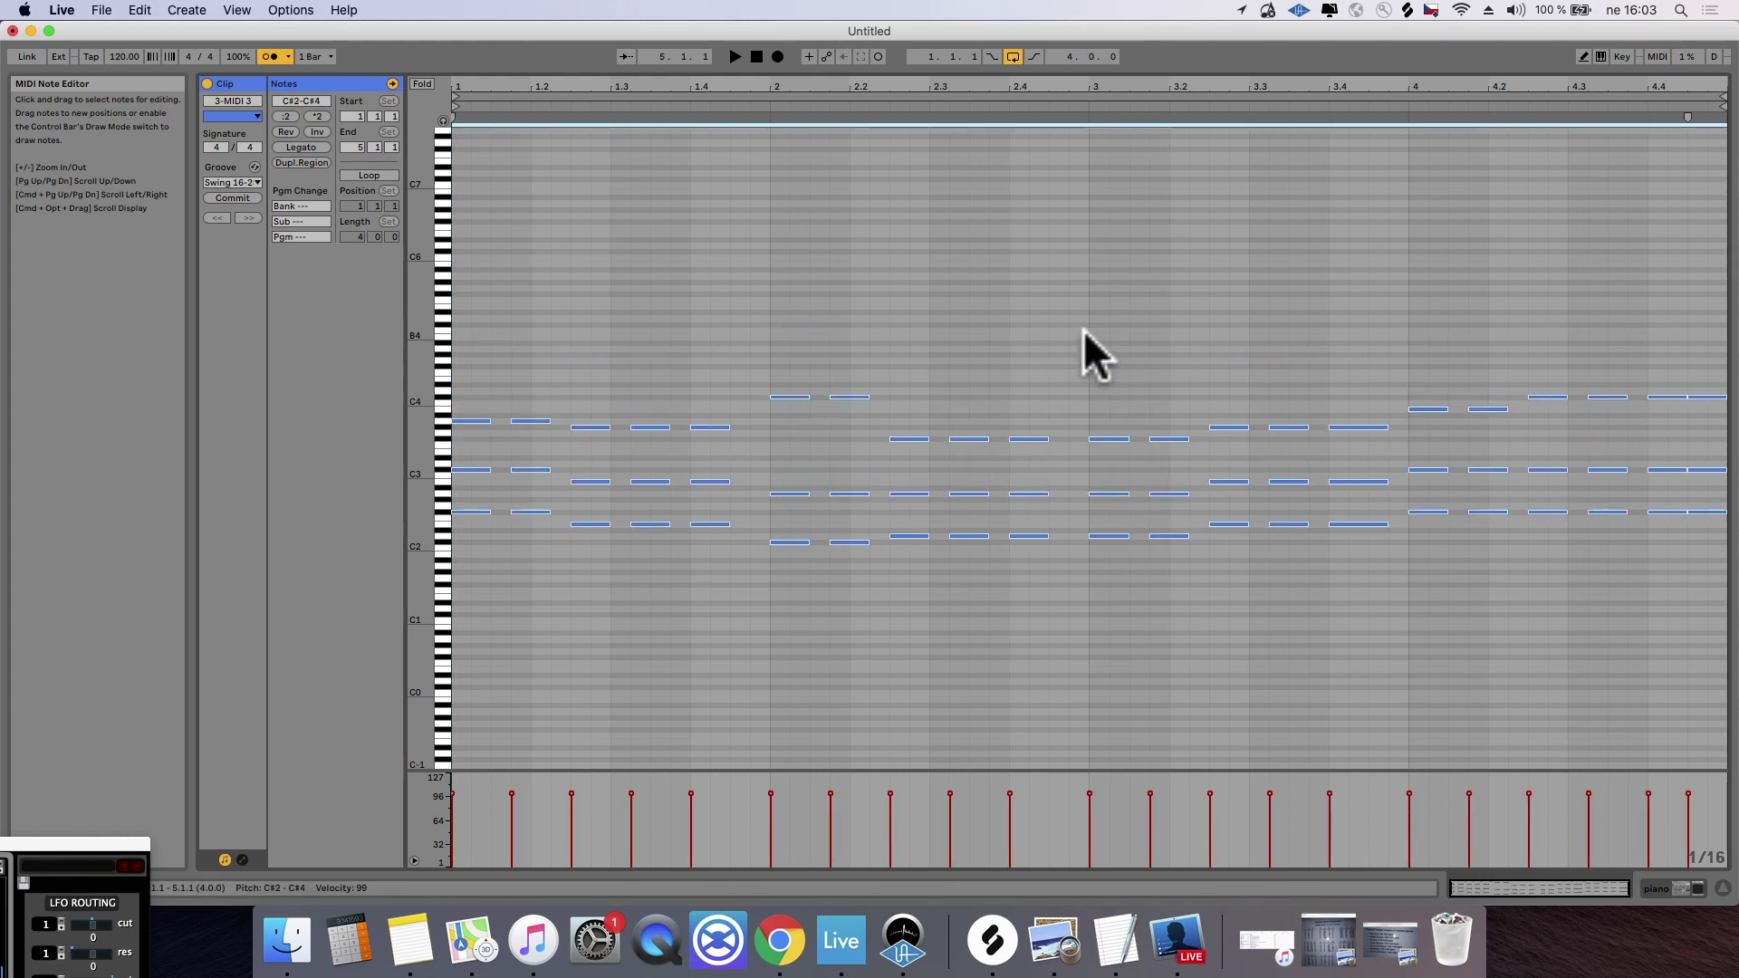
# Step: Select all notes in the piano clip and raise their velocity to about 111, checking the sound in playback
pyautogui.click(1083, 329)
pyautogui.press('space')
pyautogui.press('space')
pyautogui.press('super+a')
pyautogui.press('space')
pyautogui.press('space')
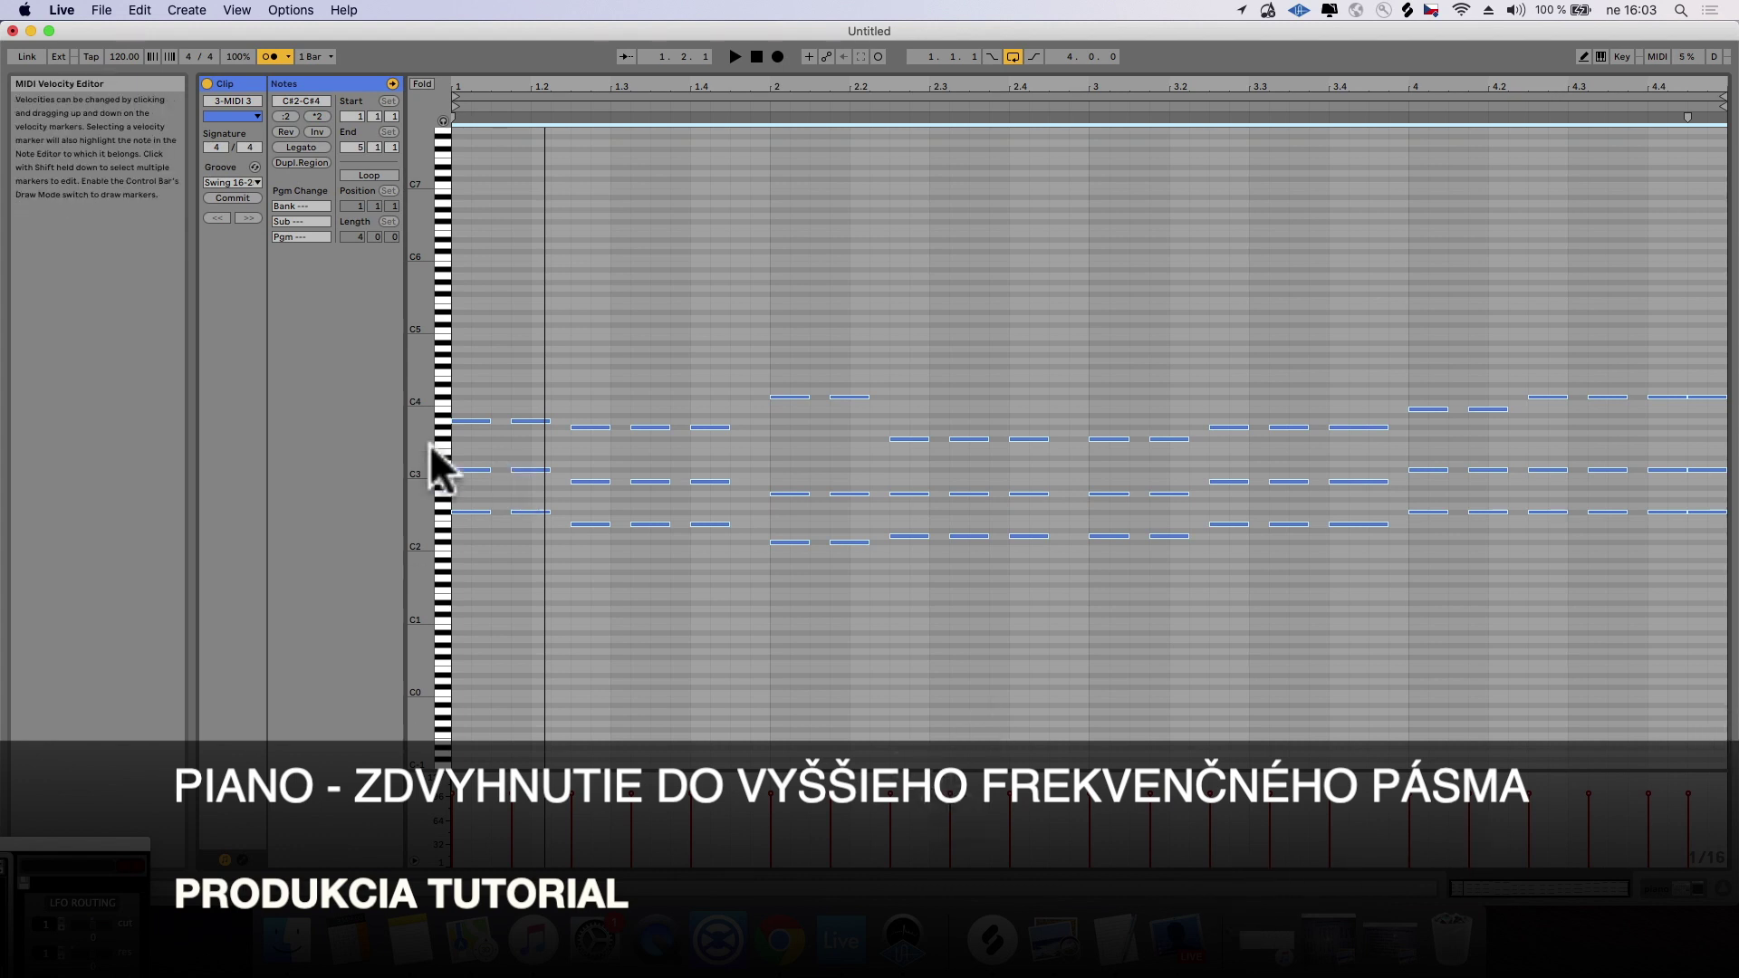
pyautogui.moveTo(1010, 815); pyautogui.dragTo(1013, 804)
pyautogui.press('space')
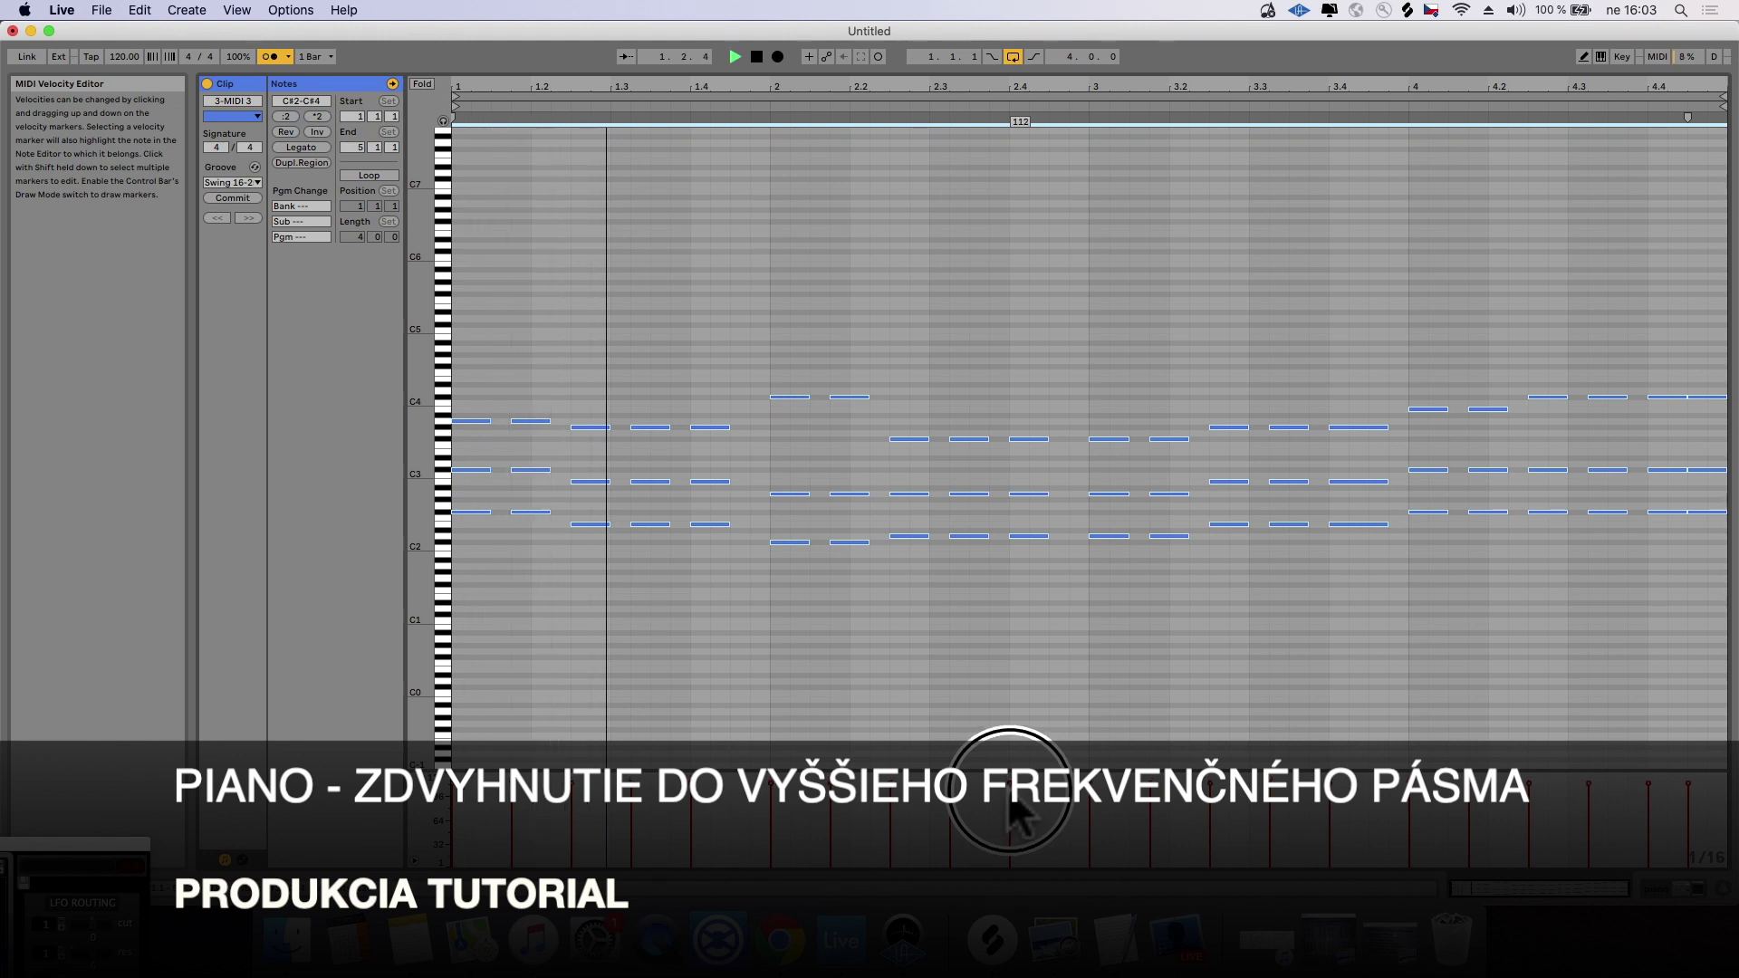
# Step: Copy all the piano clip's notes one octave higher, keeping the originals
pyautogui.press('space')
pyautogui.press('space')
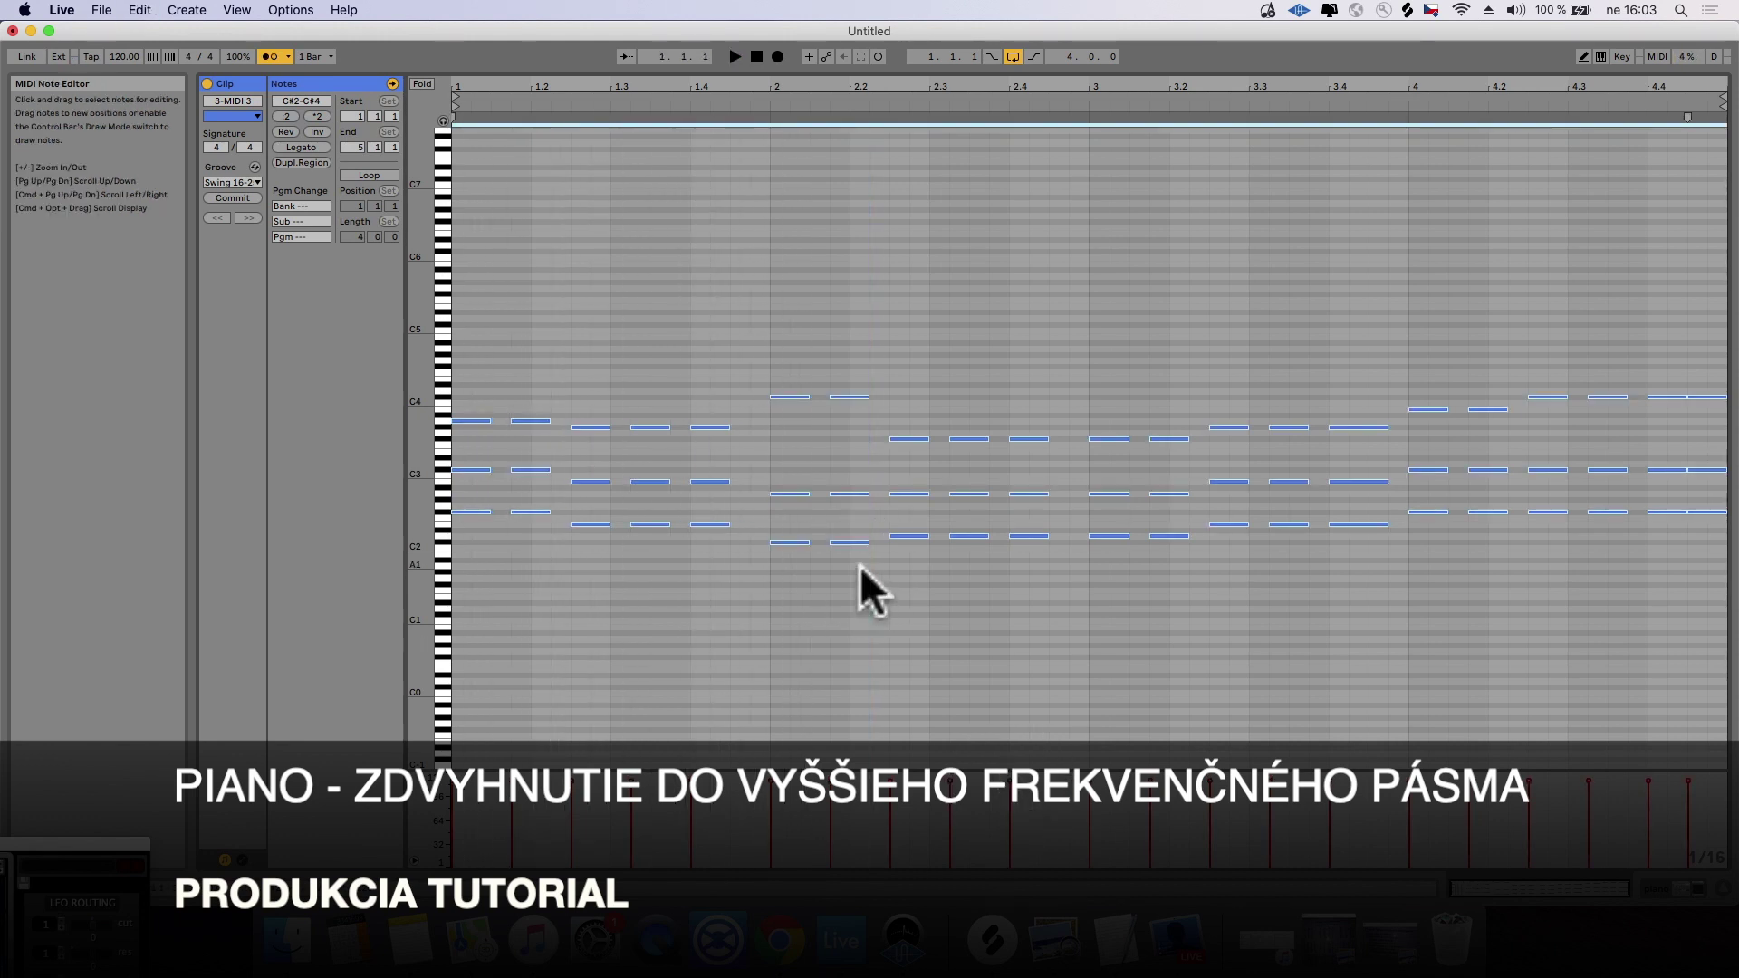
pyautogui.hotkey('alt', 'shift', 'Up')
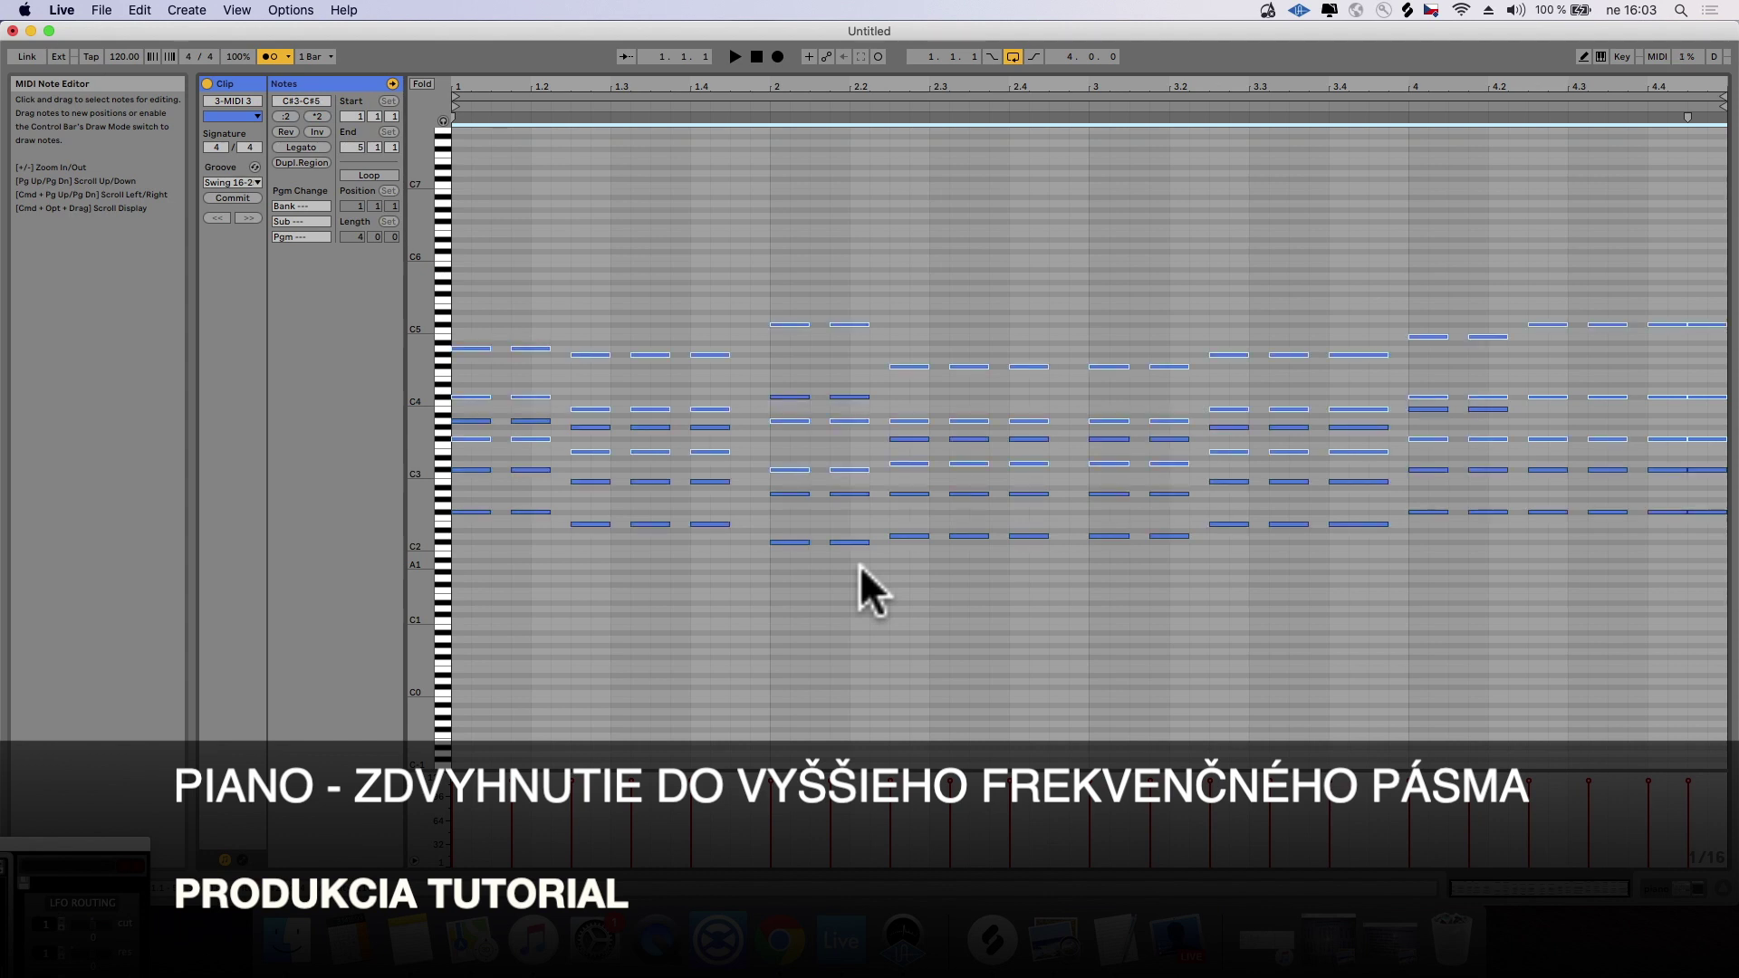
# Step: Play the piano clip, select all its notes and slightly lower their velocity
pyautogui.press('space')
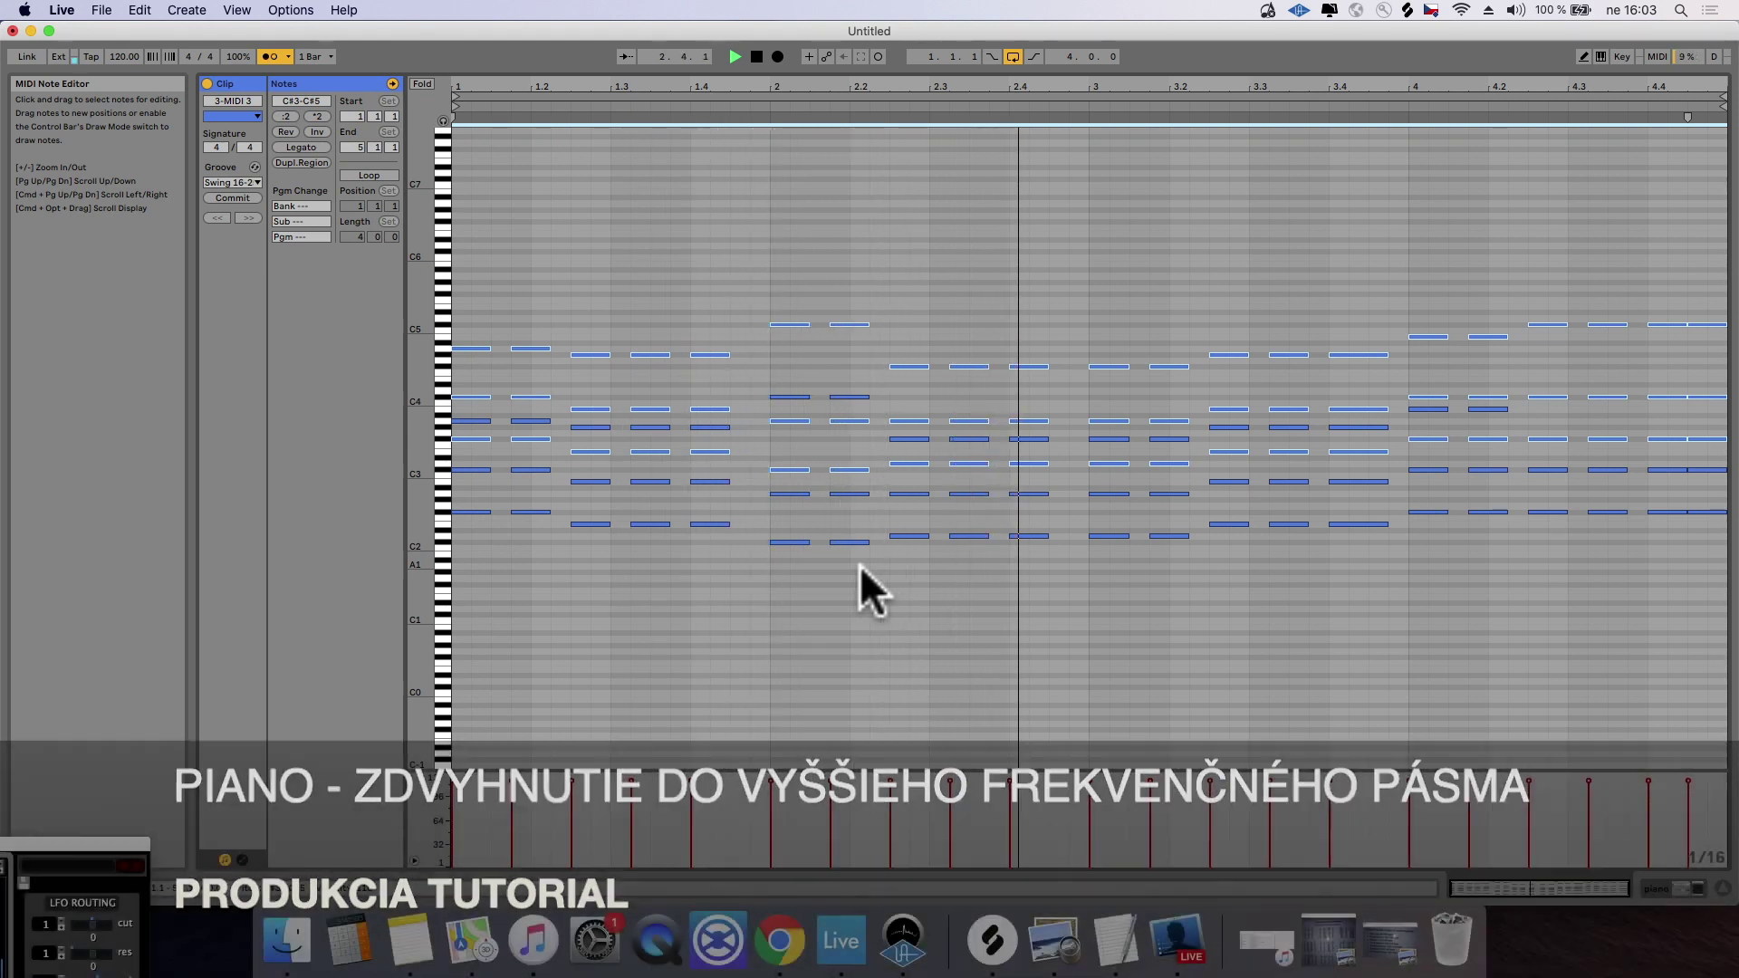
pyautogui.press('super+a')
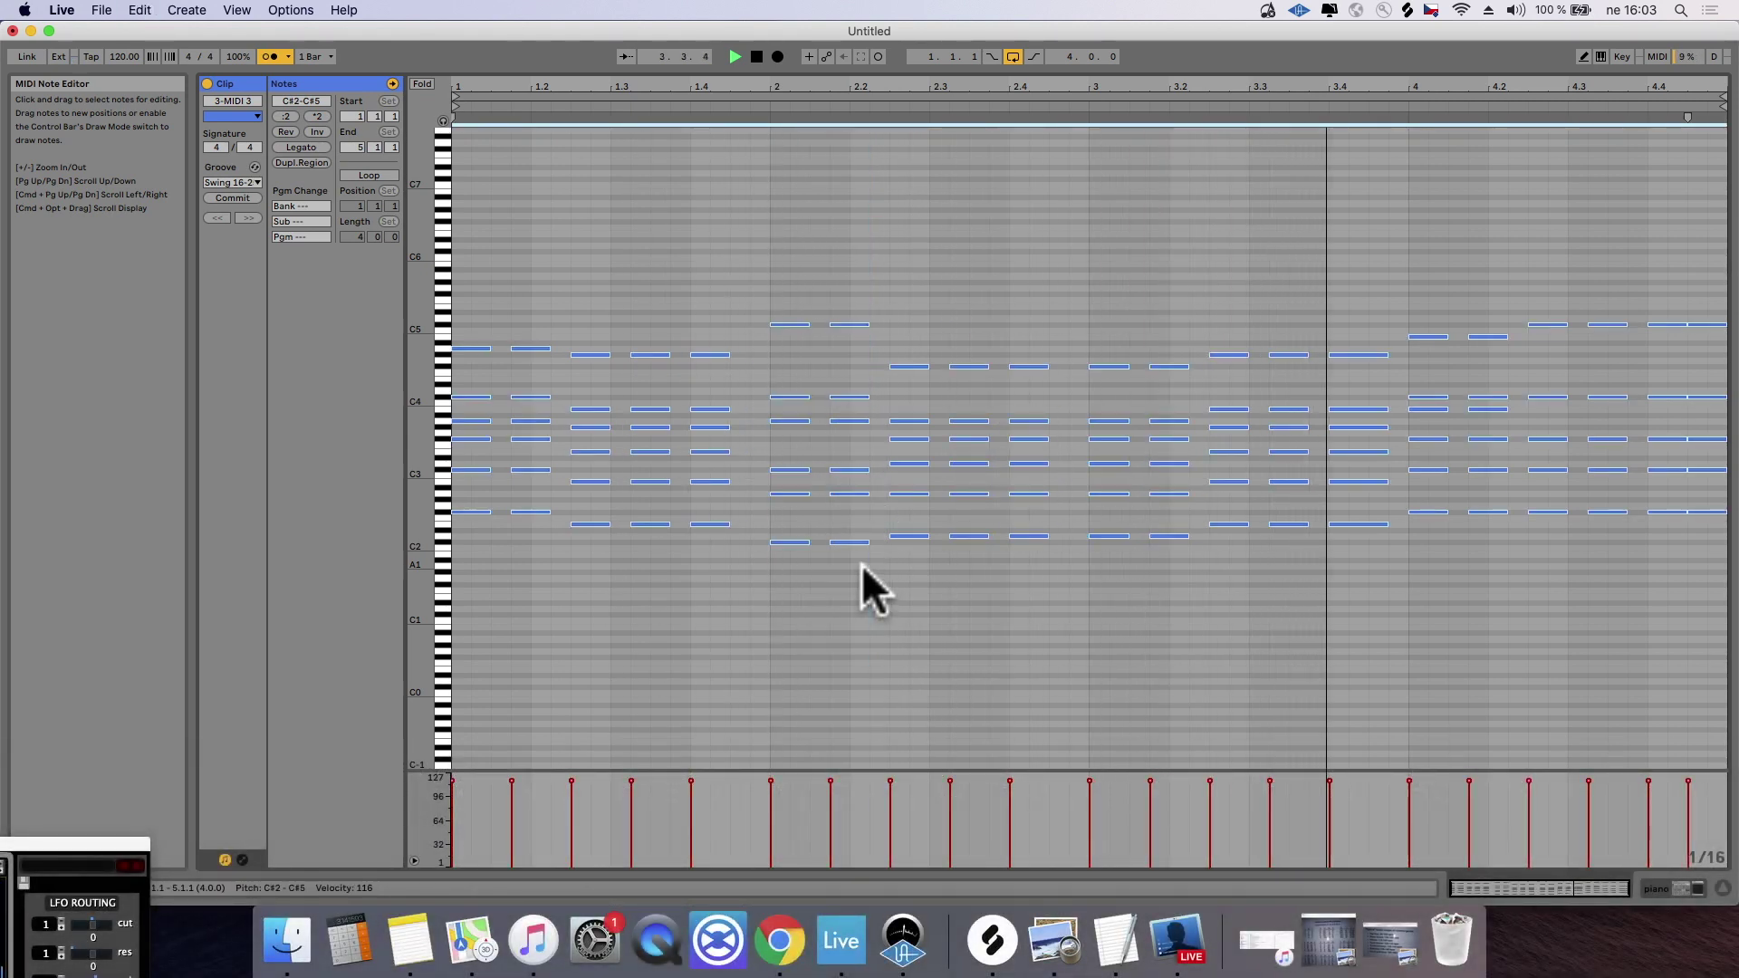
pyautogui.moveTo(944, 778); pyautogui.dragTo(948, 777)
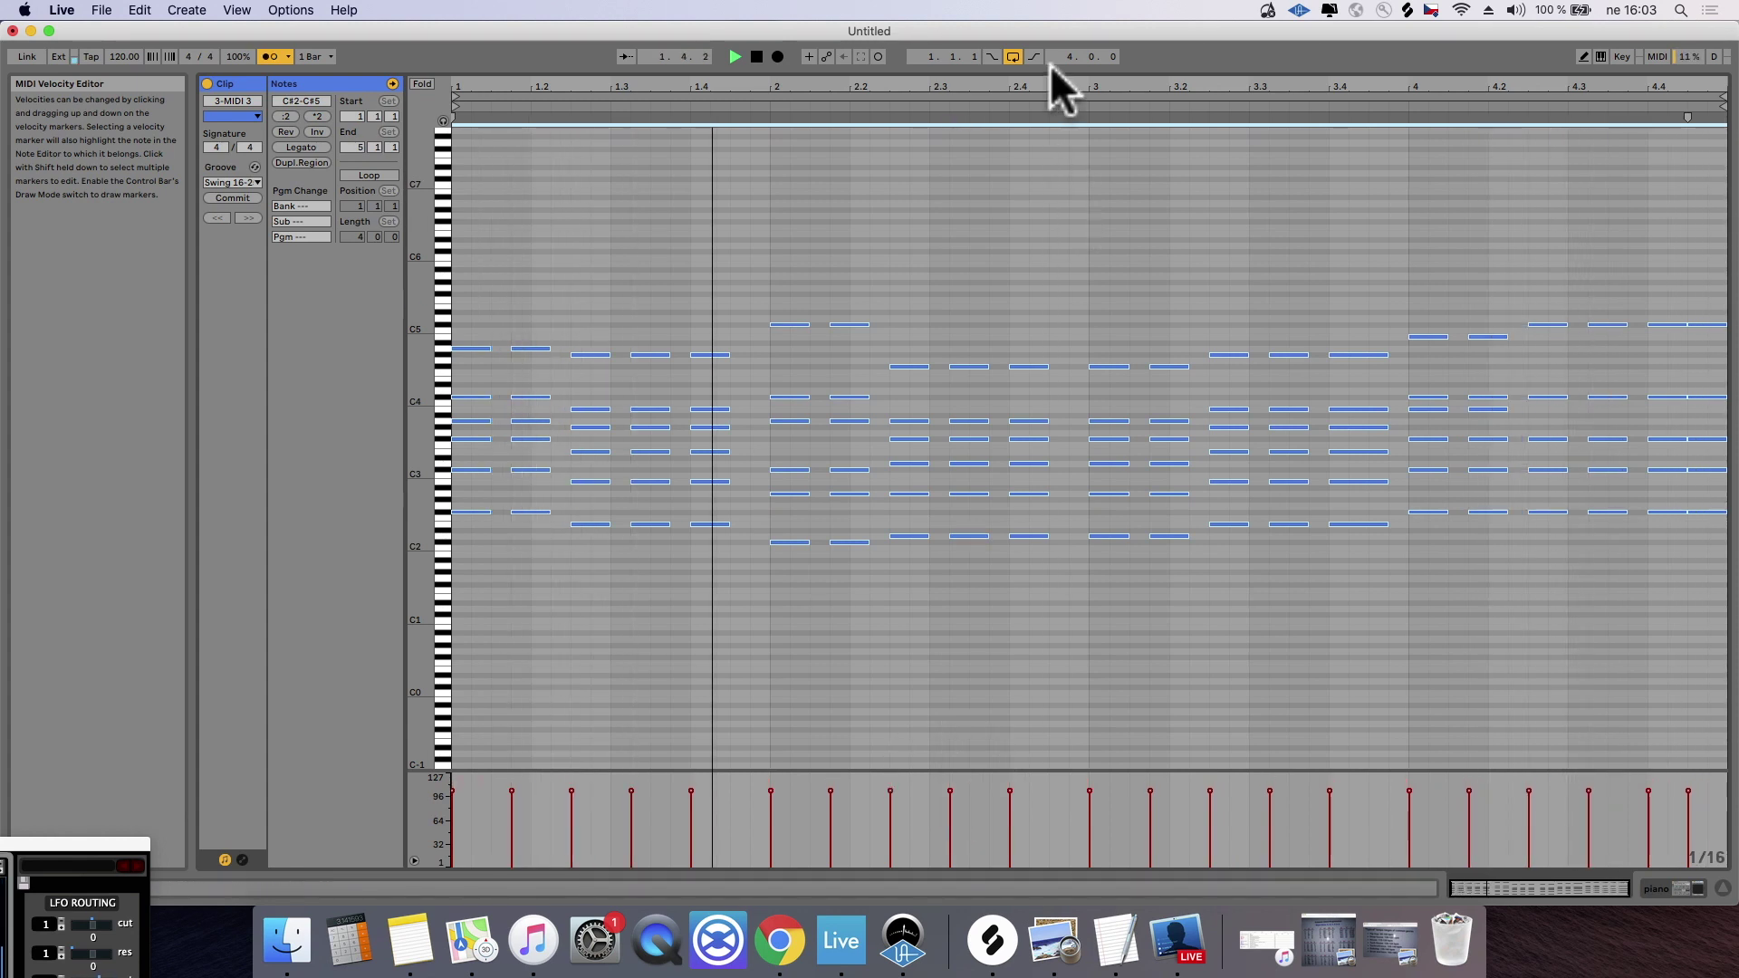
pyautogui.moveTo(1051, 73); pyautogui.dragTo(959, 601)
pyautogui.press('space')
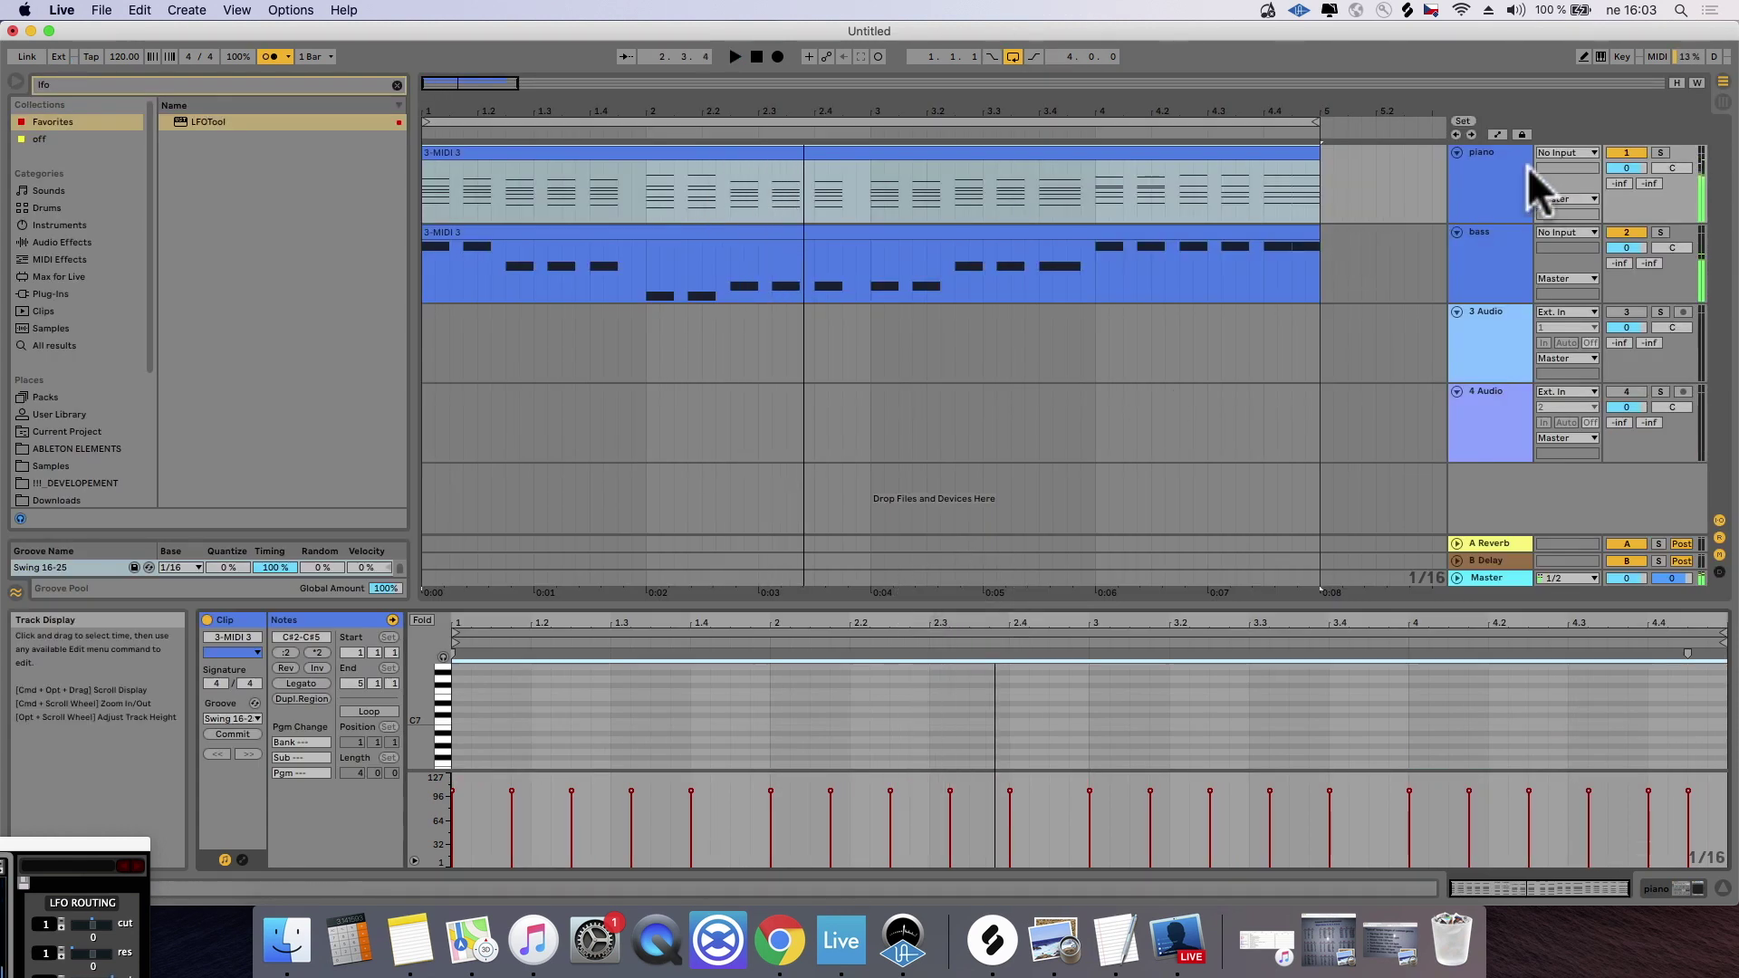
# Step: Duplicate the piano track and solo the copy
pyautogui.rightClick(1508, 177)
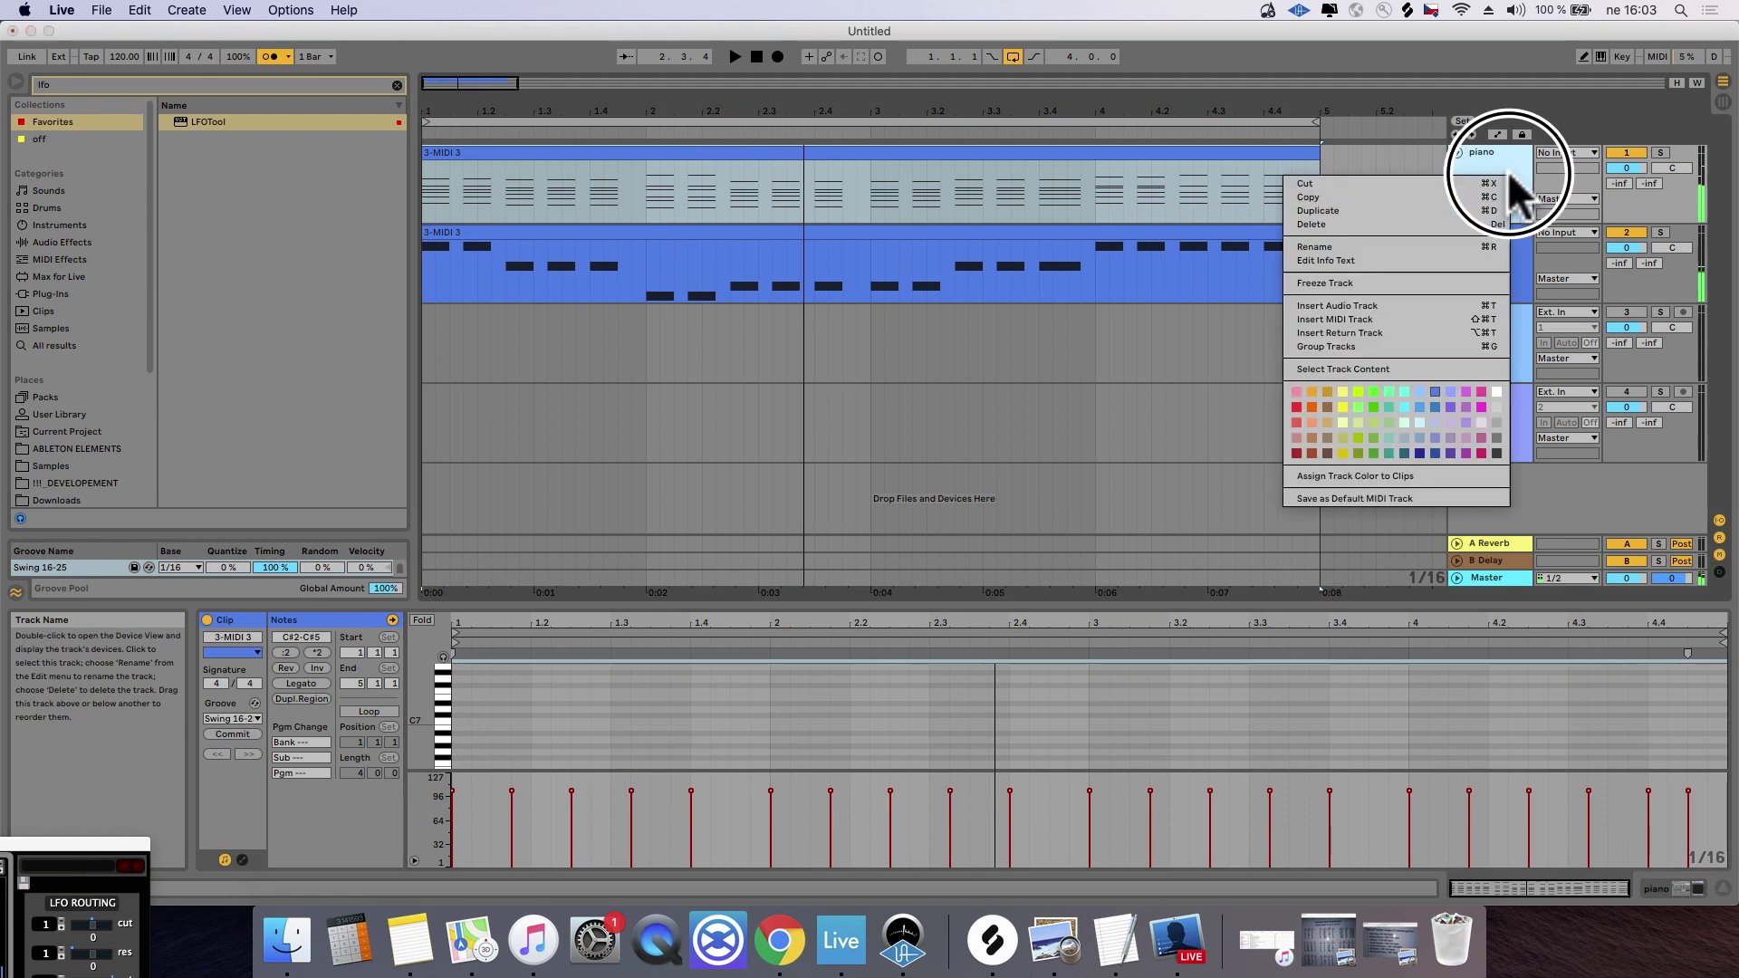
pyautogui.click(1468, 213)
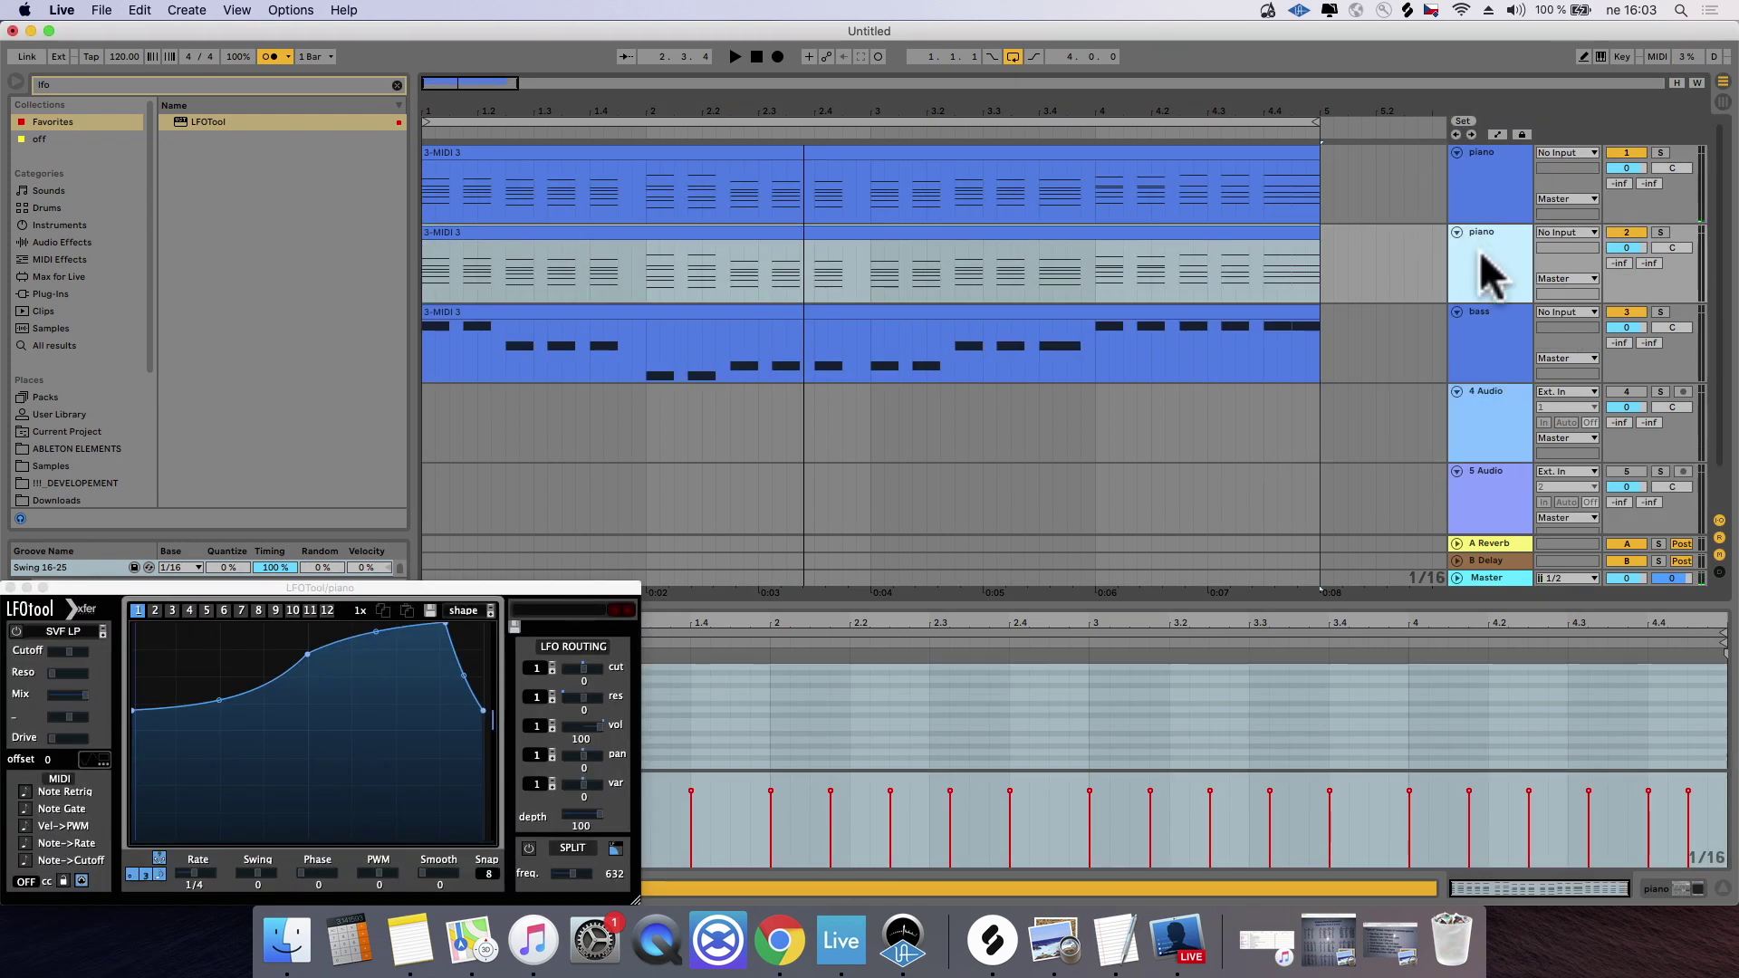
pyautogui.click(1660, 233)
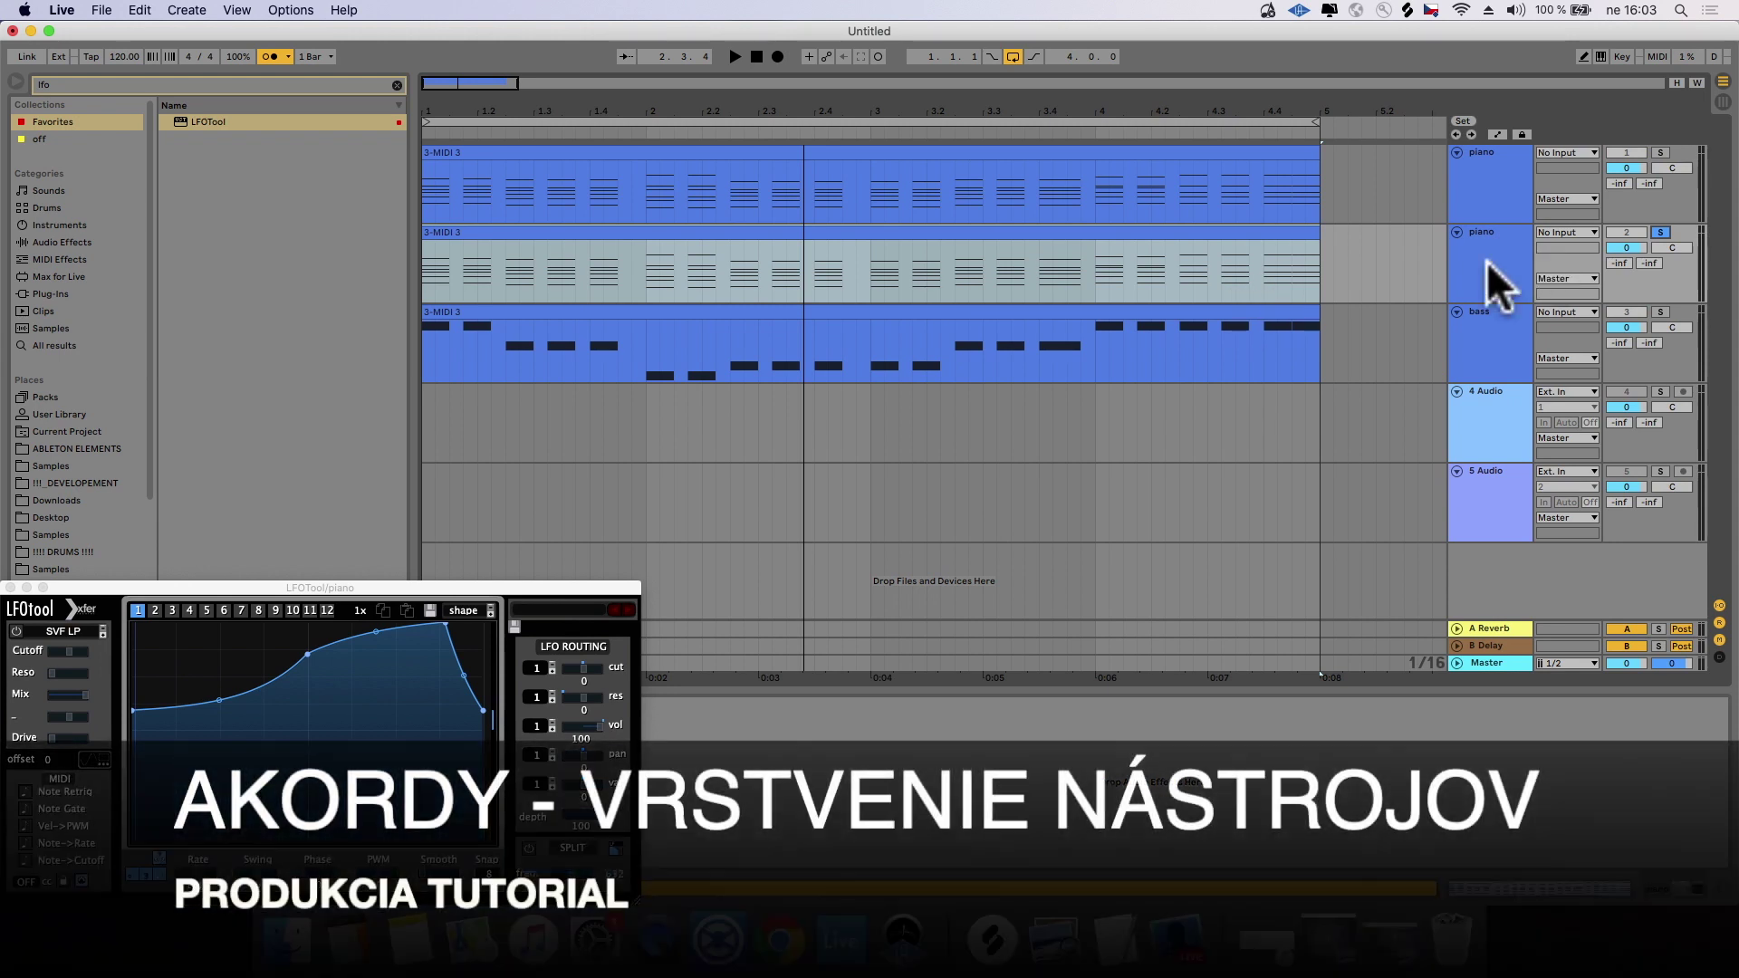
# Step: Clear the browser search and find Operator's Guitar & Plucked presets among the instruments
pyautogui.moveTo(574, 583); pyautogui.dragTo(0, 704)
pyautogui.click(89, 86)
pyautogui.press('BackSpace')
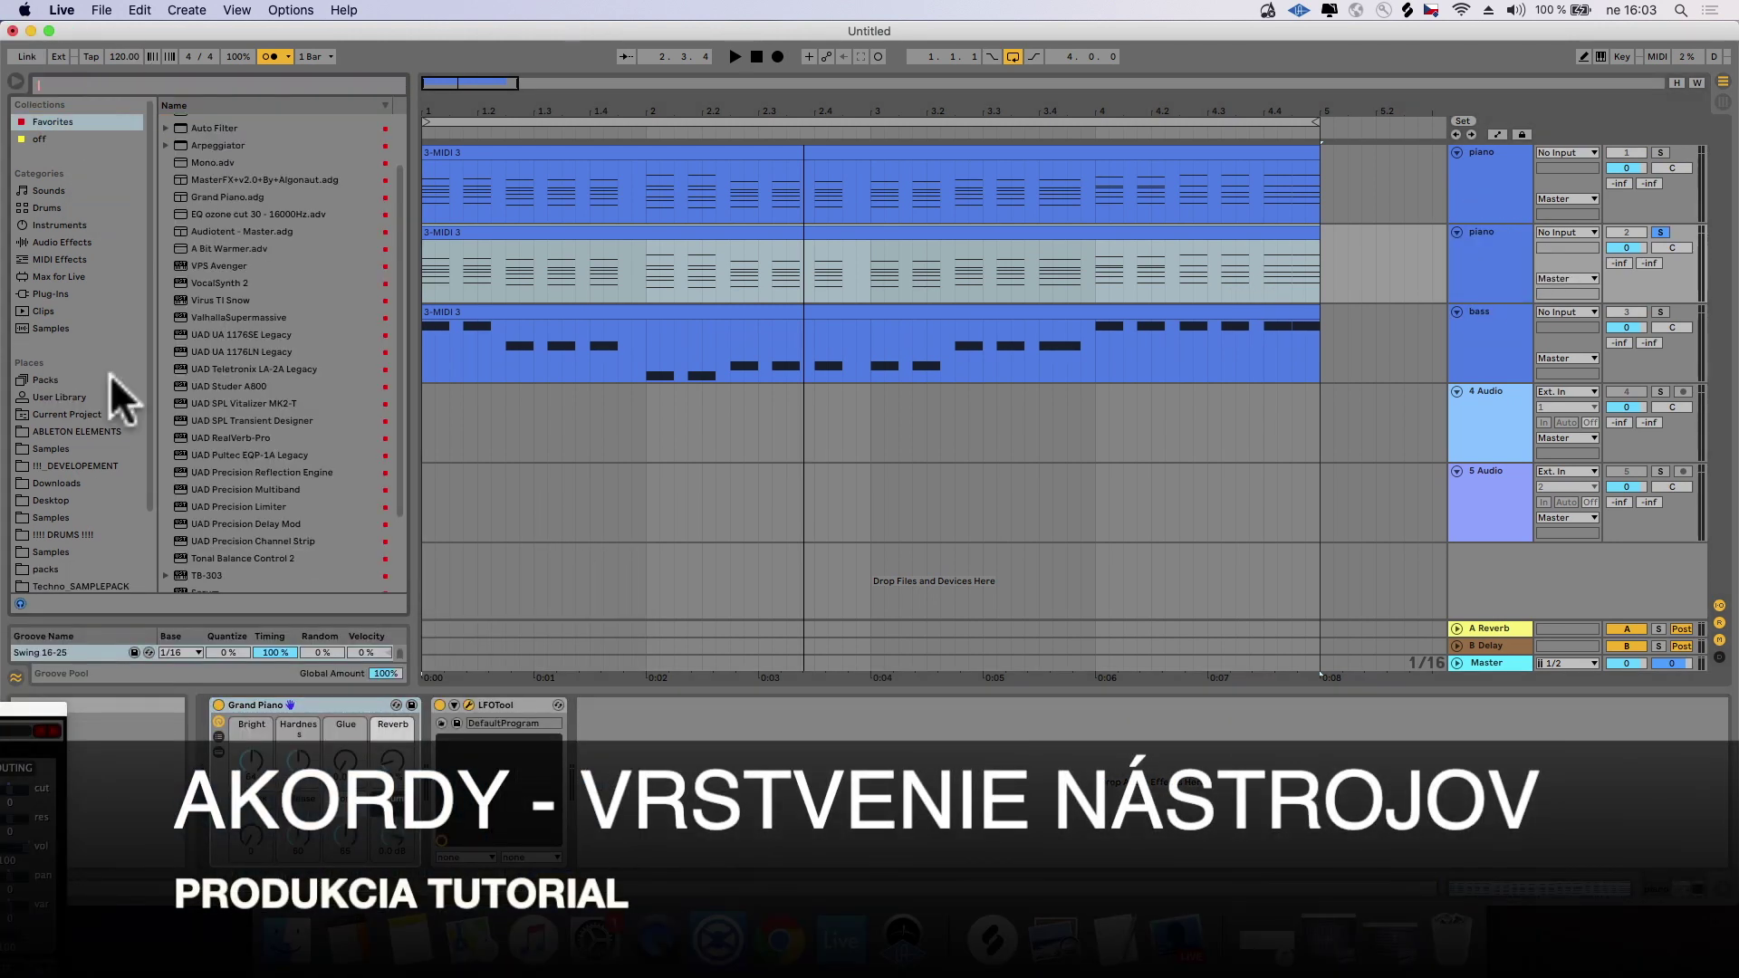
pyautogui.click(89, 516)
pyautogui.scroll(-3, 84, 307)
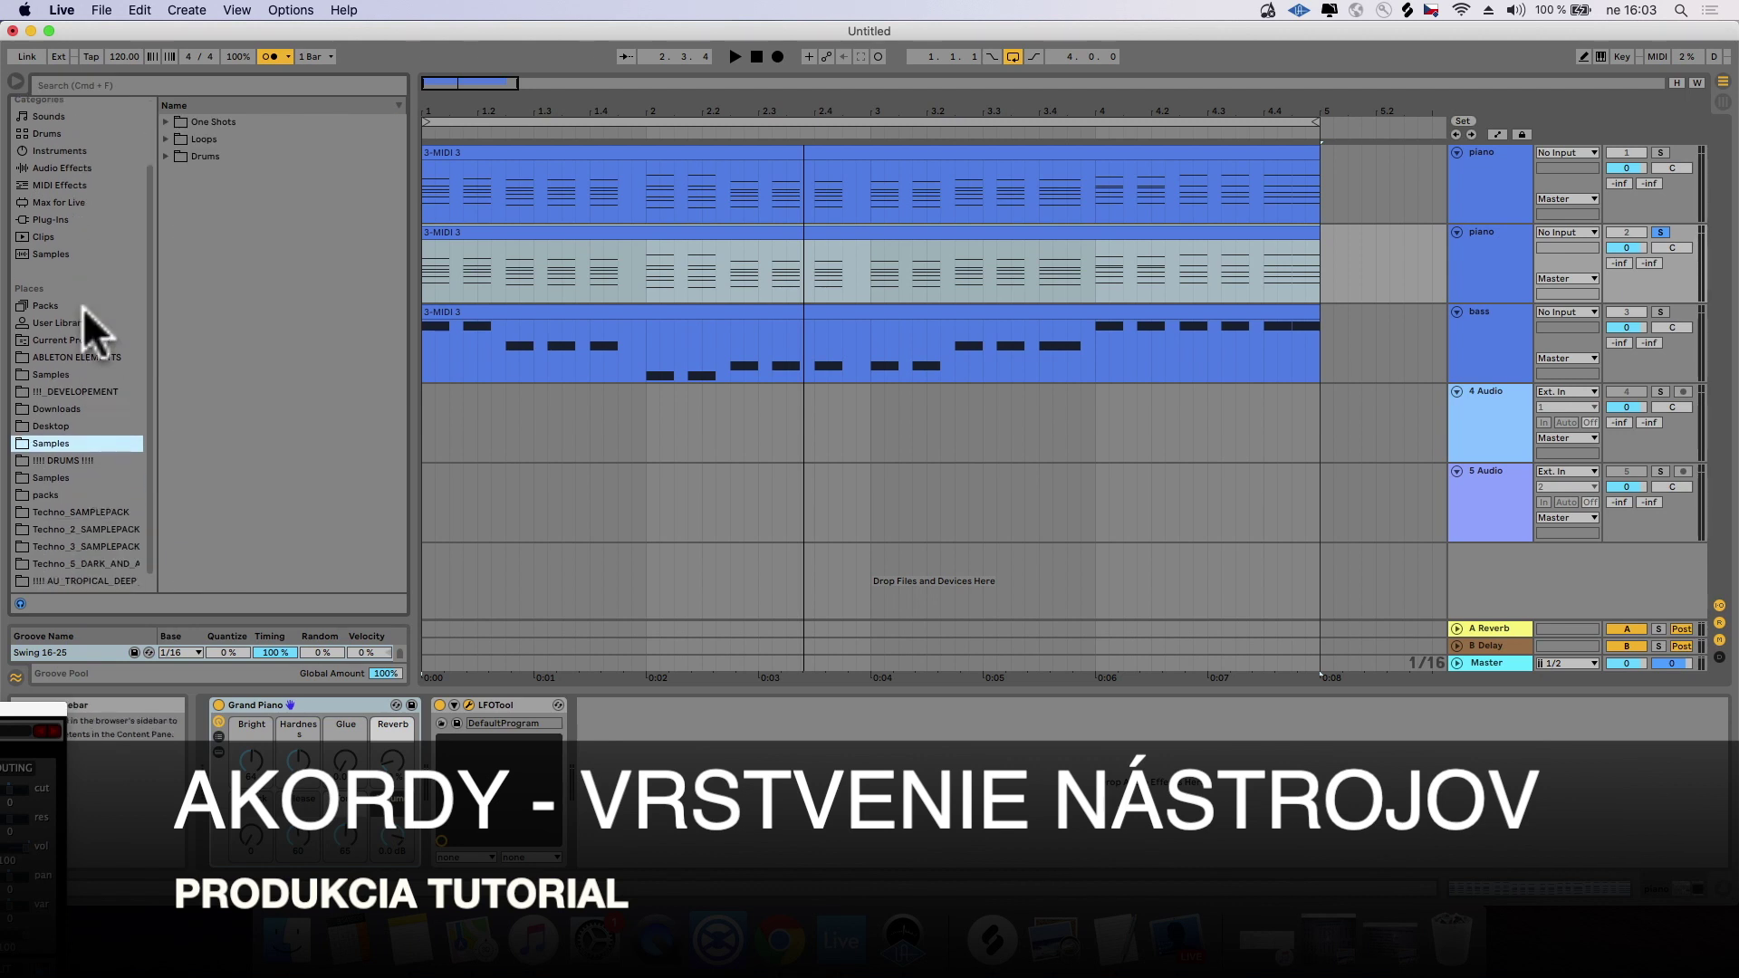
pyautogui.click(69, 220)
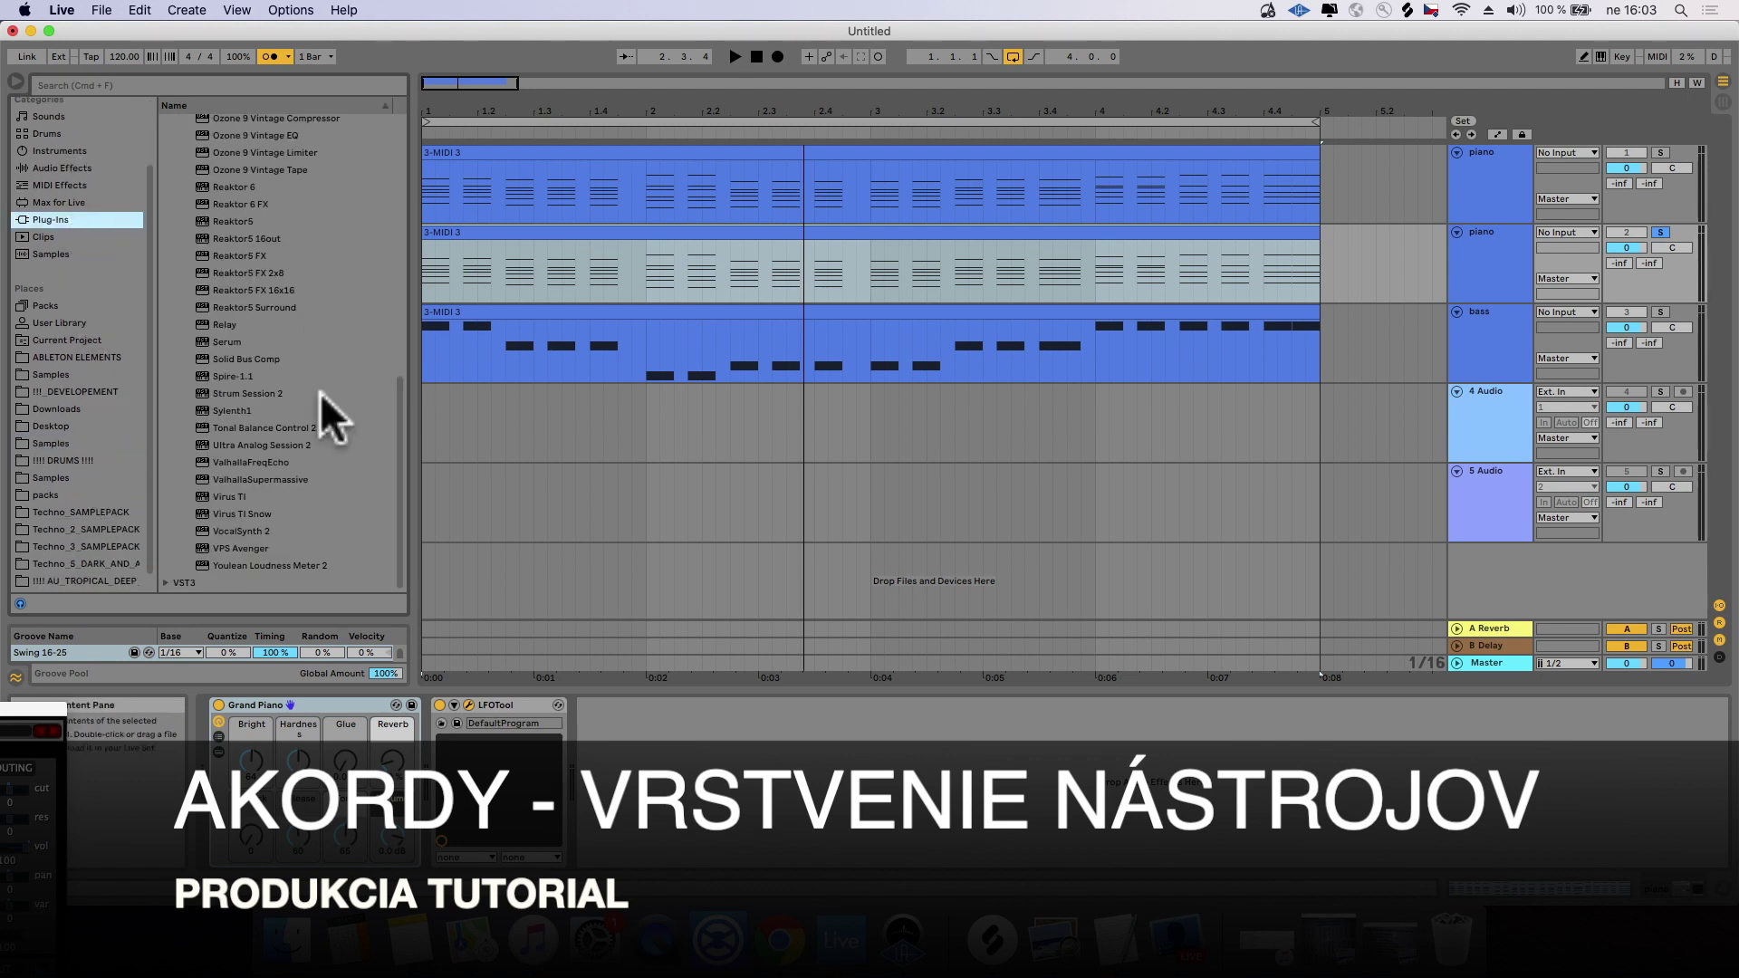
pyautogui.click(63, 152)
pyautogui.click(179, 140)
pyautogui.scroll(-2, 227, 221)
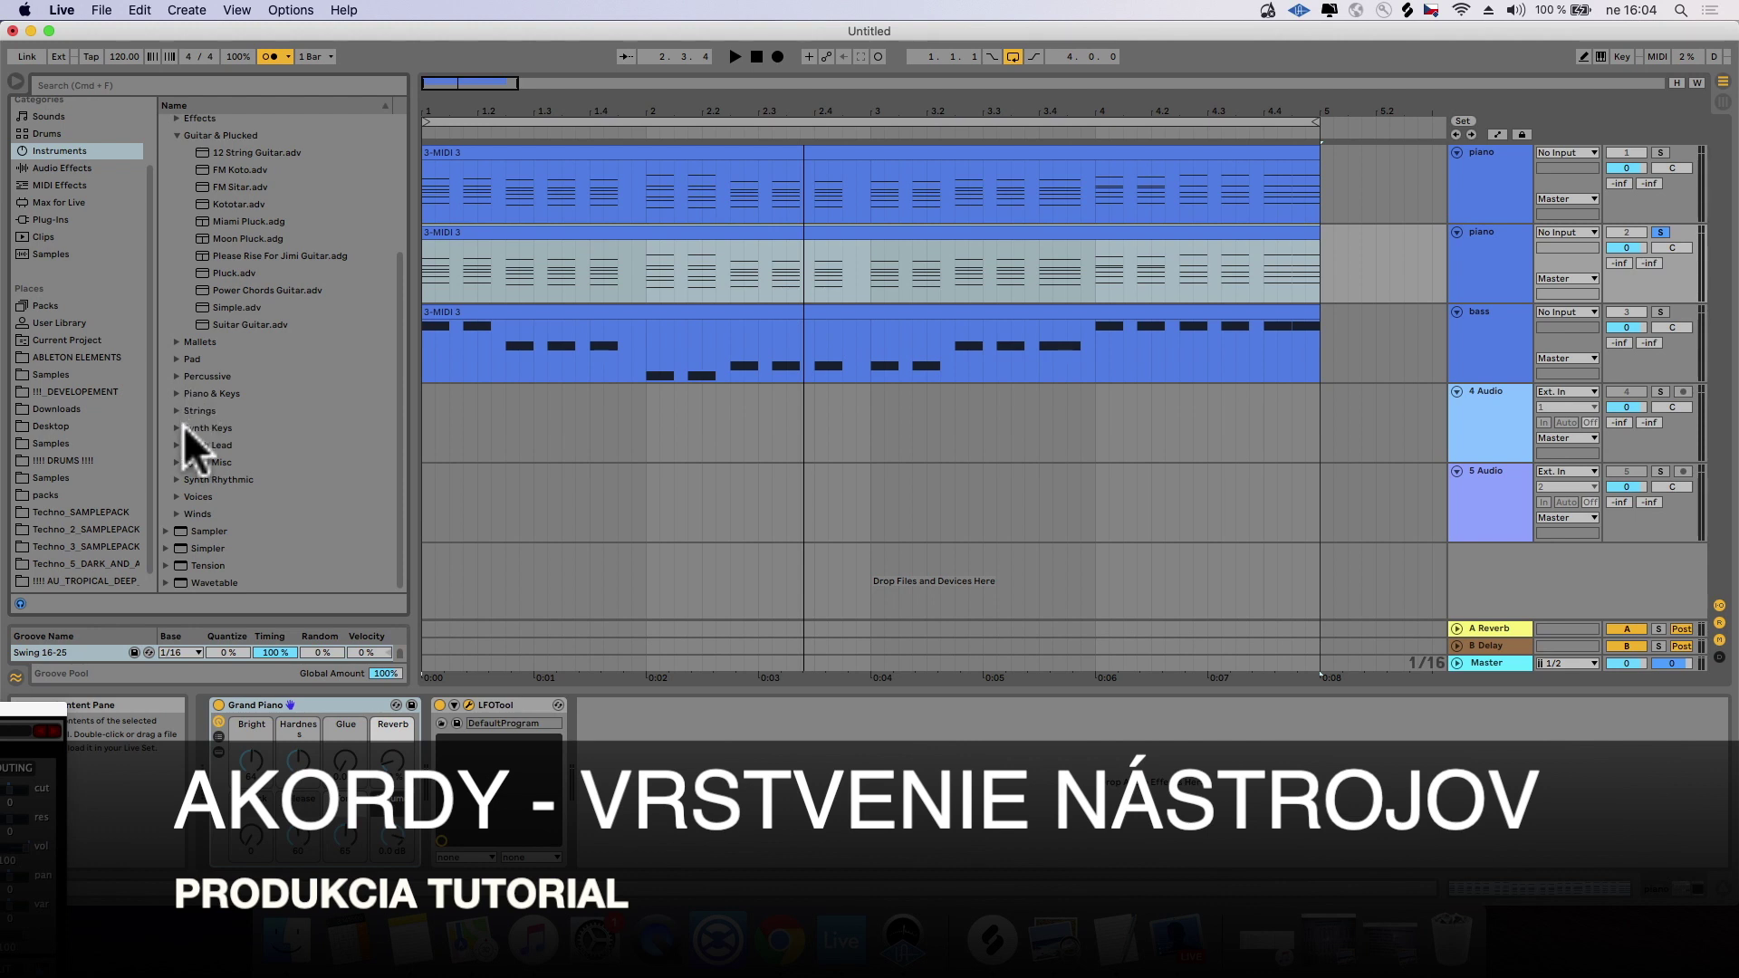
pyautogui.scroll(4, 177, 471)
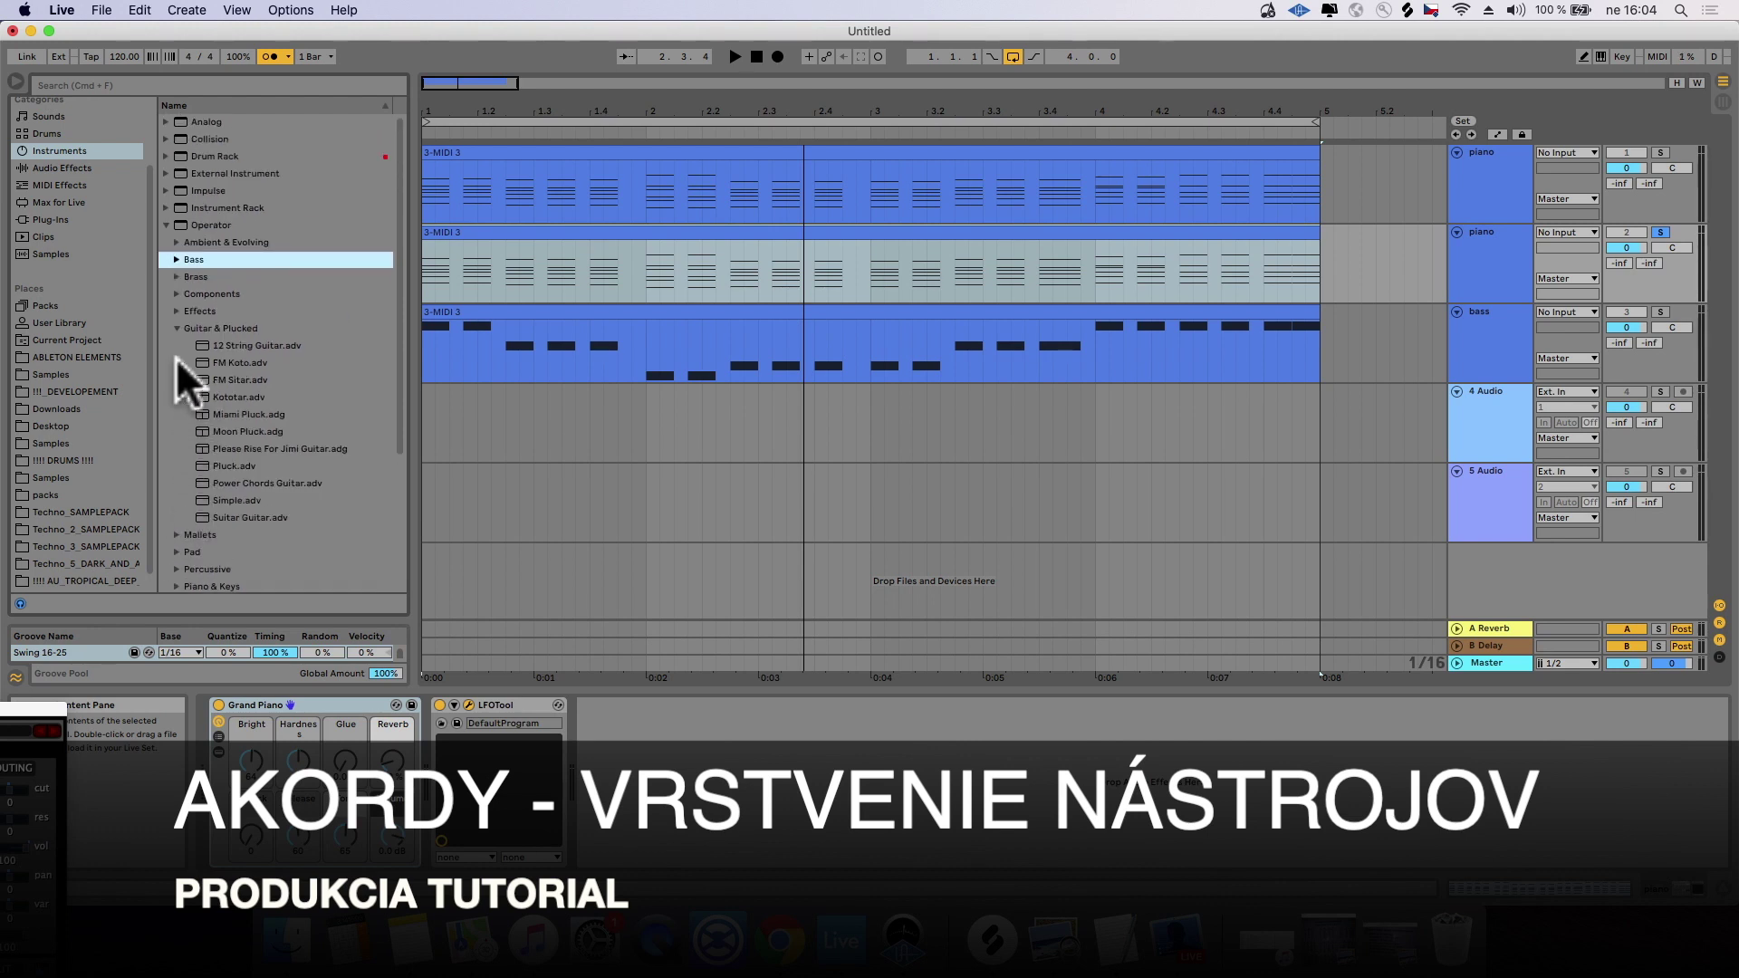
# Step: Audition the plucked presets, replace Grand Piano on the duplicated track with Moon Pluck, and start playback
pyautogui.click(243, 362)
pyautogui.click(253, 380)
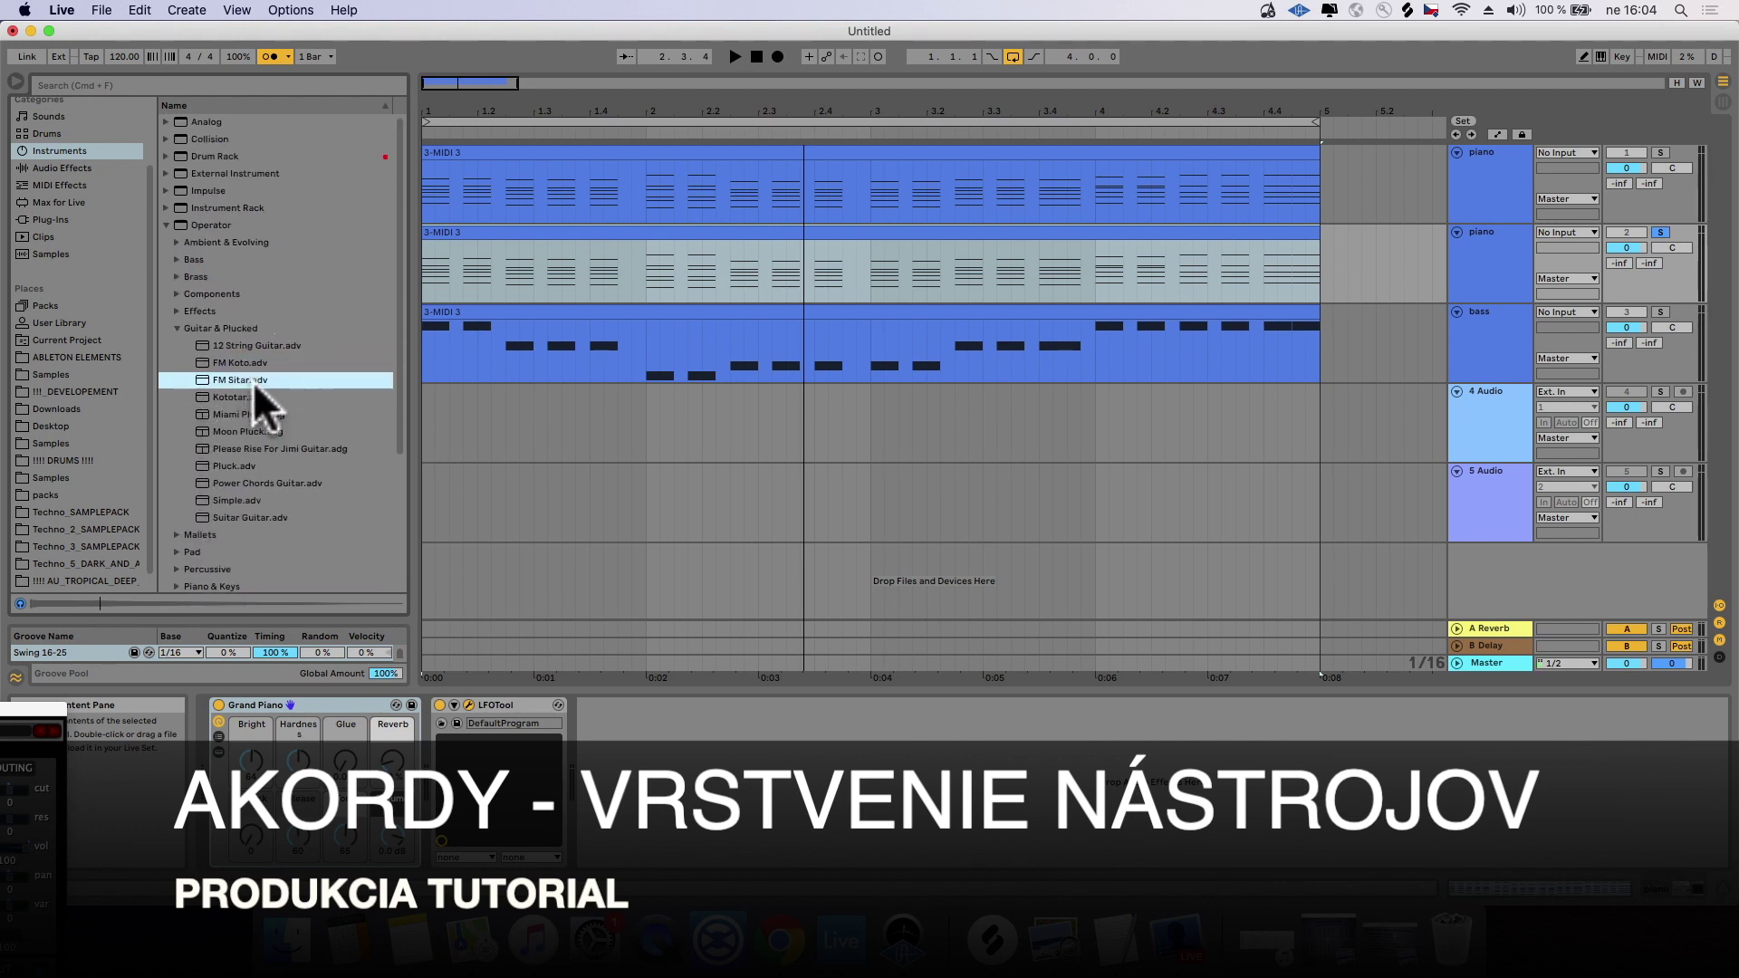
pyautogui.click(254, 414)
pyautogui.click(258, 450)
pyautogui.click(241, 431)
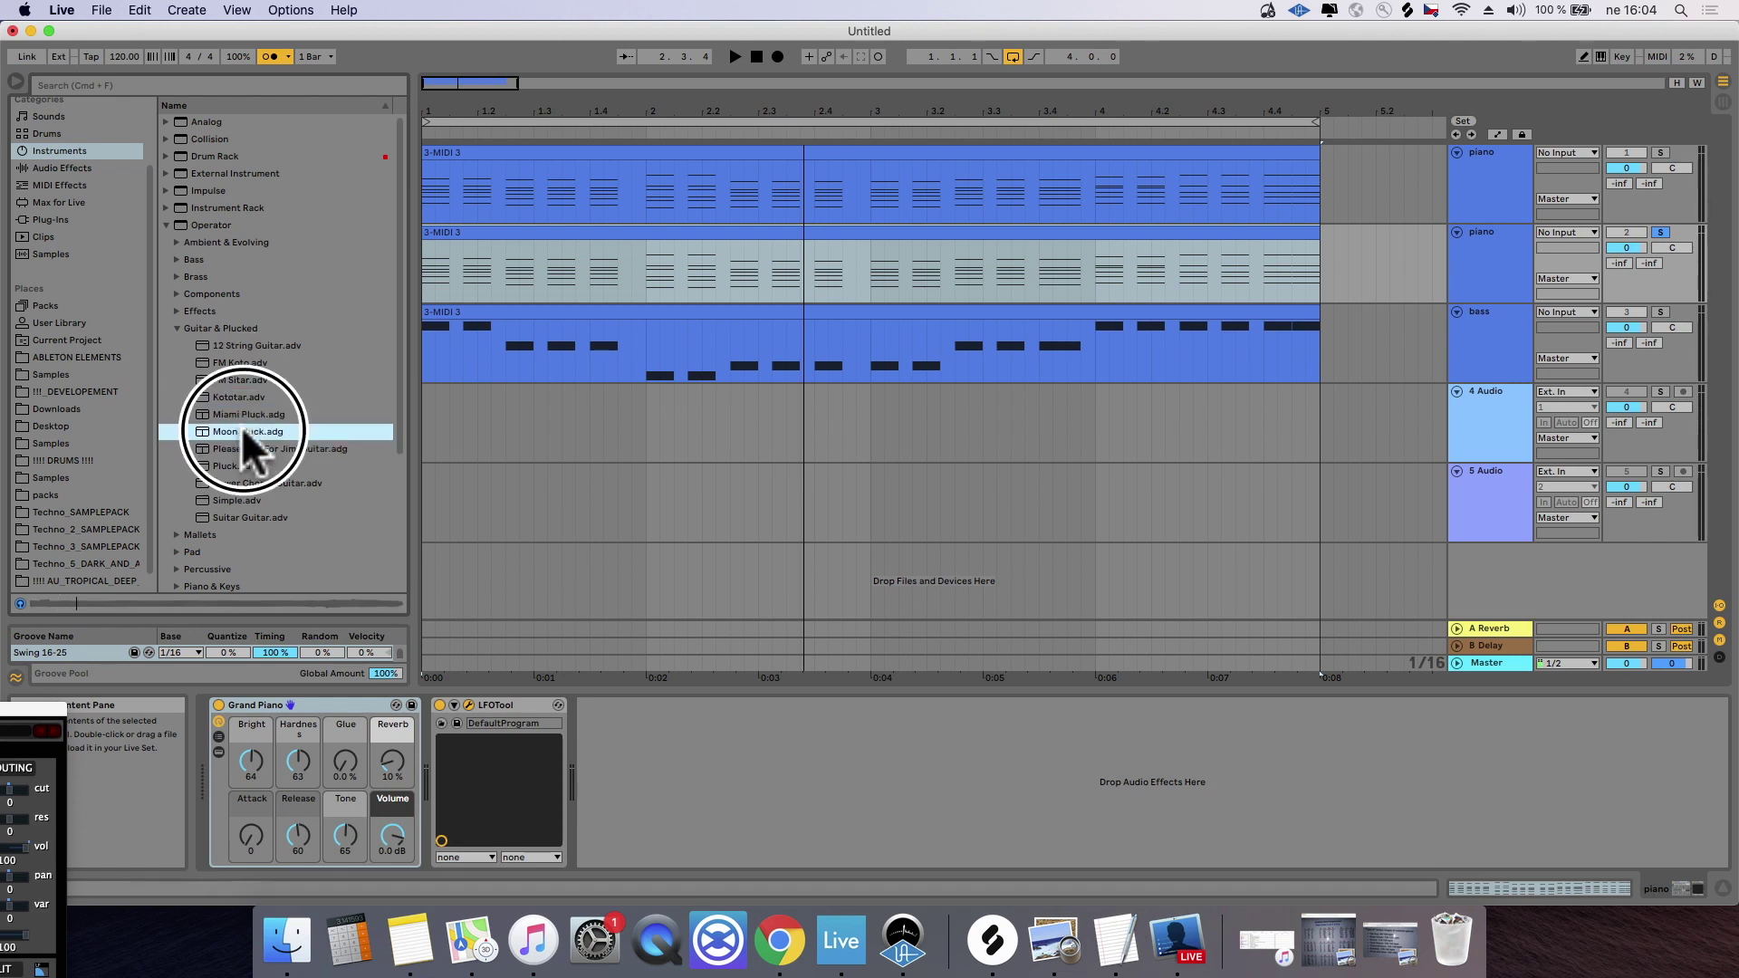
pyautogui.moveTo(246, 433); pyautogui.dragTo(334, 703)
pyautogui.press('space')
pyautogui.moveTo(489, 588); pyautogui.dragTo(13, 899)
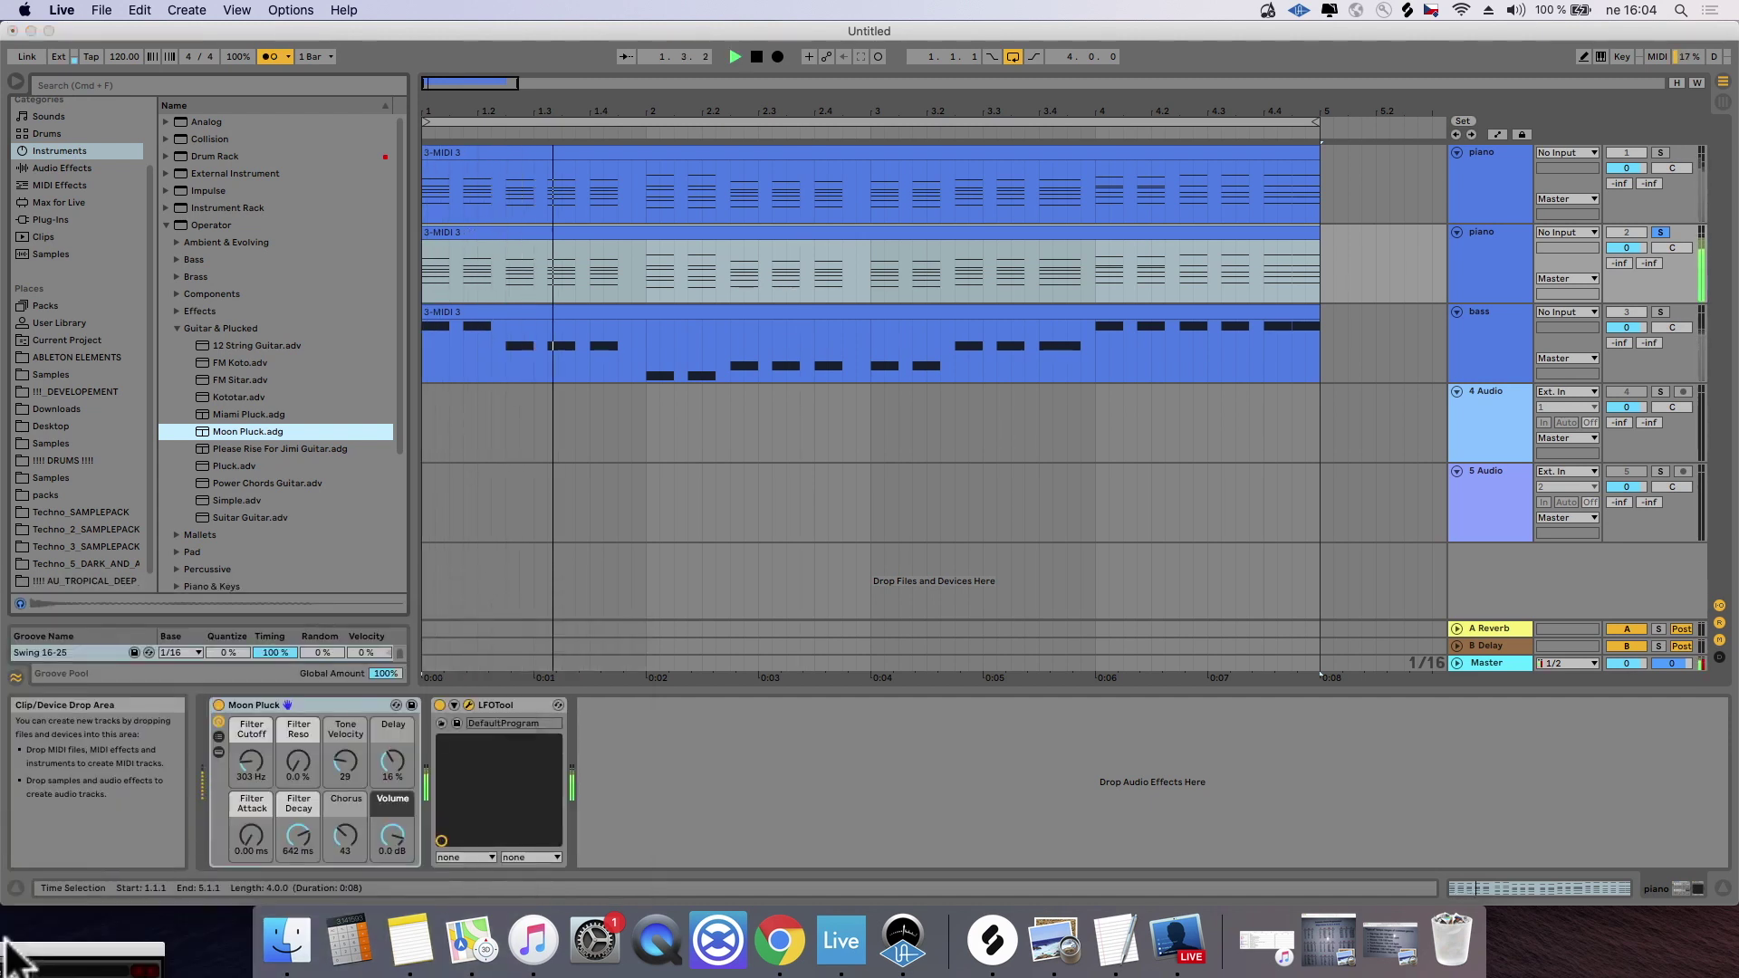
# Step: Turn off solo on the duplicated piano track to hear it together with the other tracks
pyautogui.click(1486, 245)
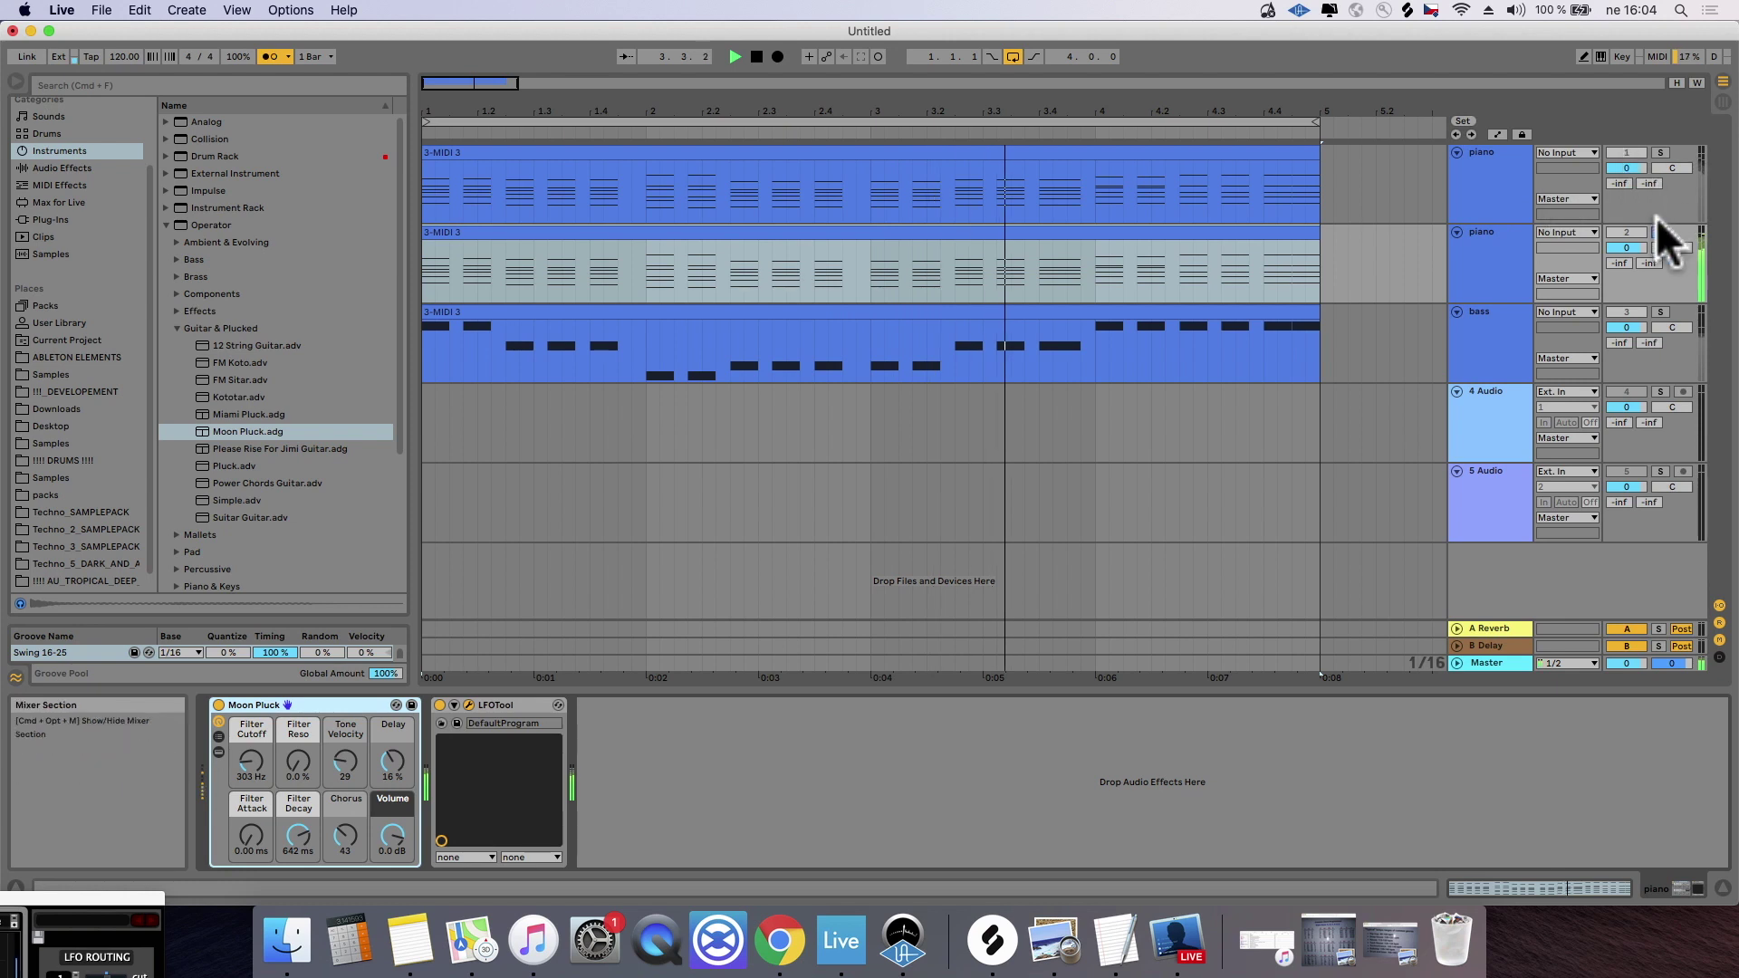
pyautogui.click(1659, 232)
pyautogui.click(1494, 260)
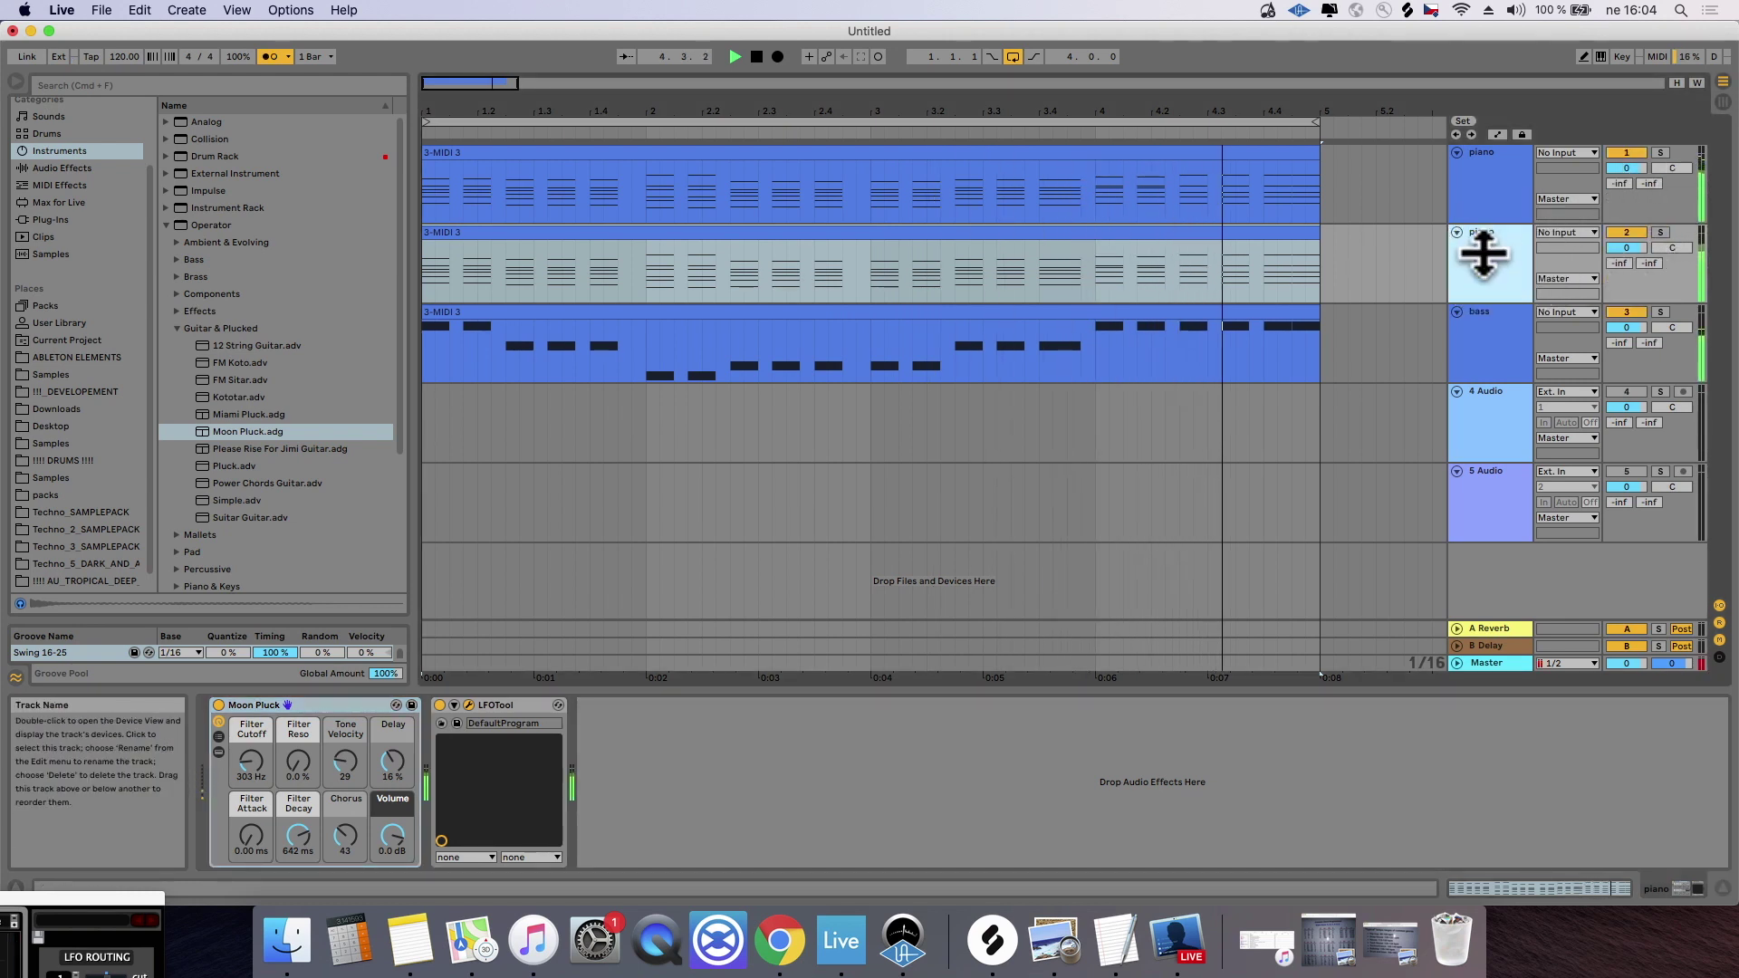
# Step: Add the EQ ozone cut 30 - 16000Hz preset after LFOTool on the duplicated track and raise its low cut to about 124 Hz
pyautogui.click(80, 78)
pyautogui.write('eq')
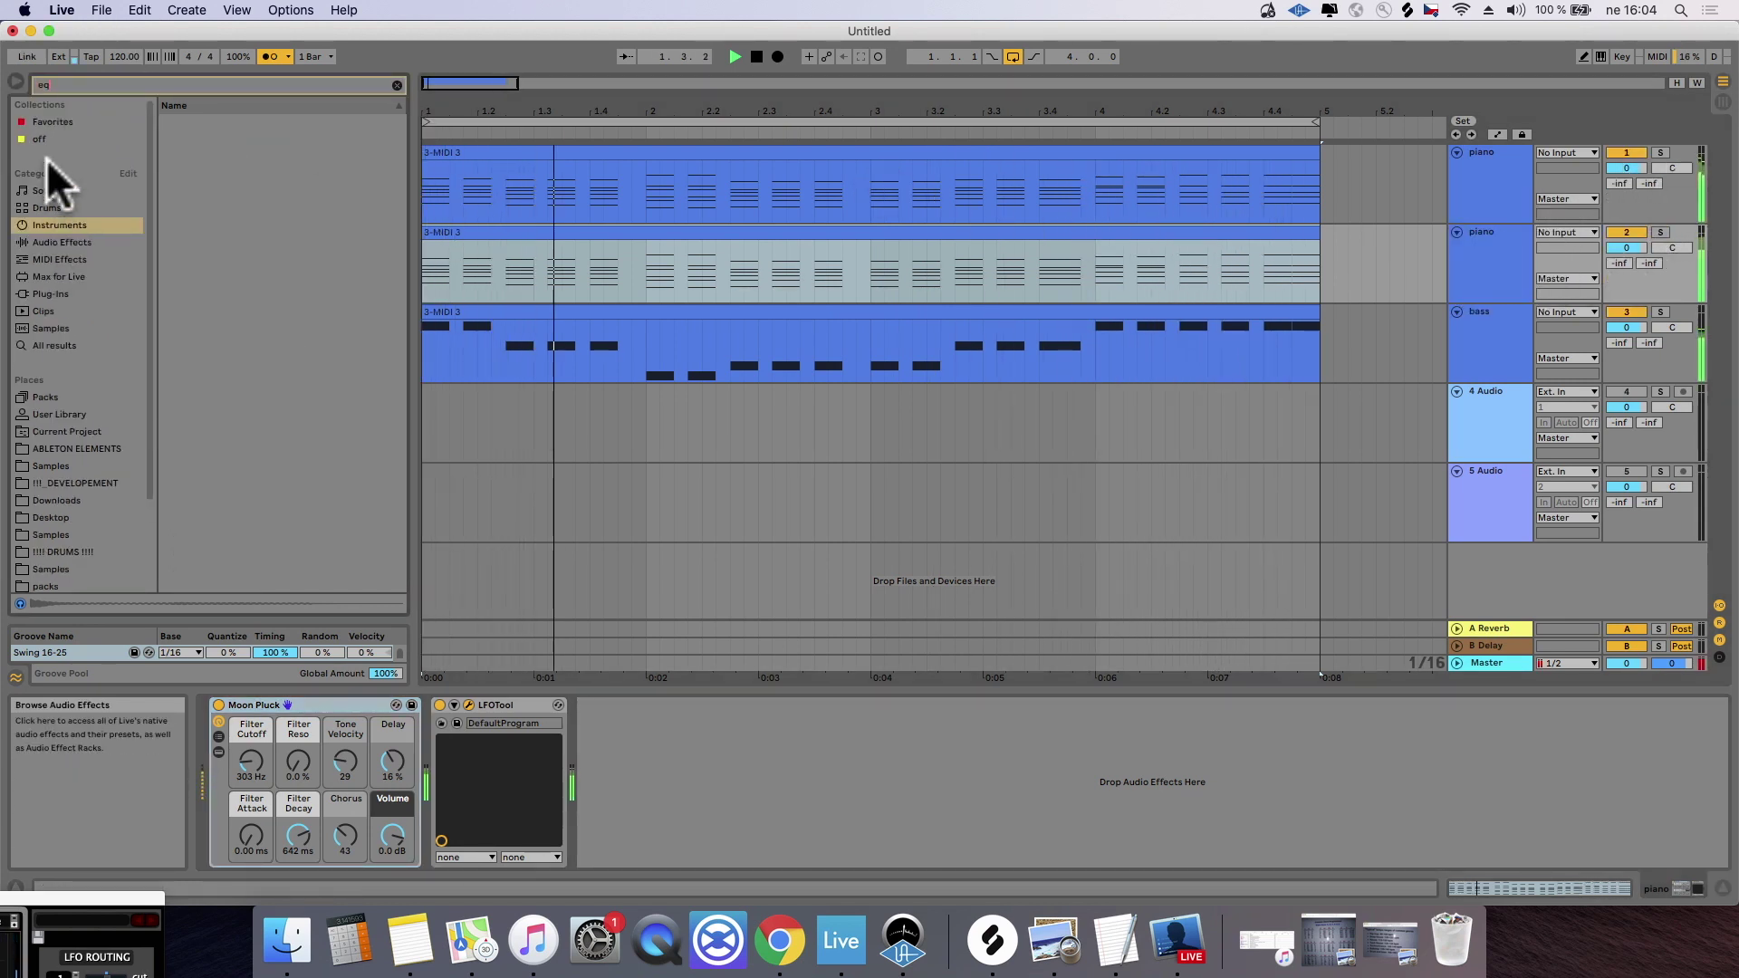
pyautogui.click(41, 120)
pyautogui.moveTo(215, 137); pyautogui.dragTo(625, 732)
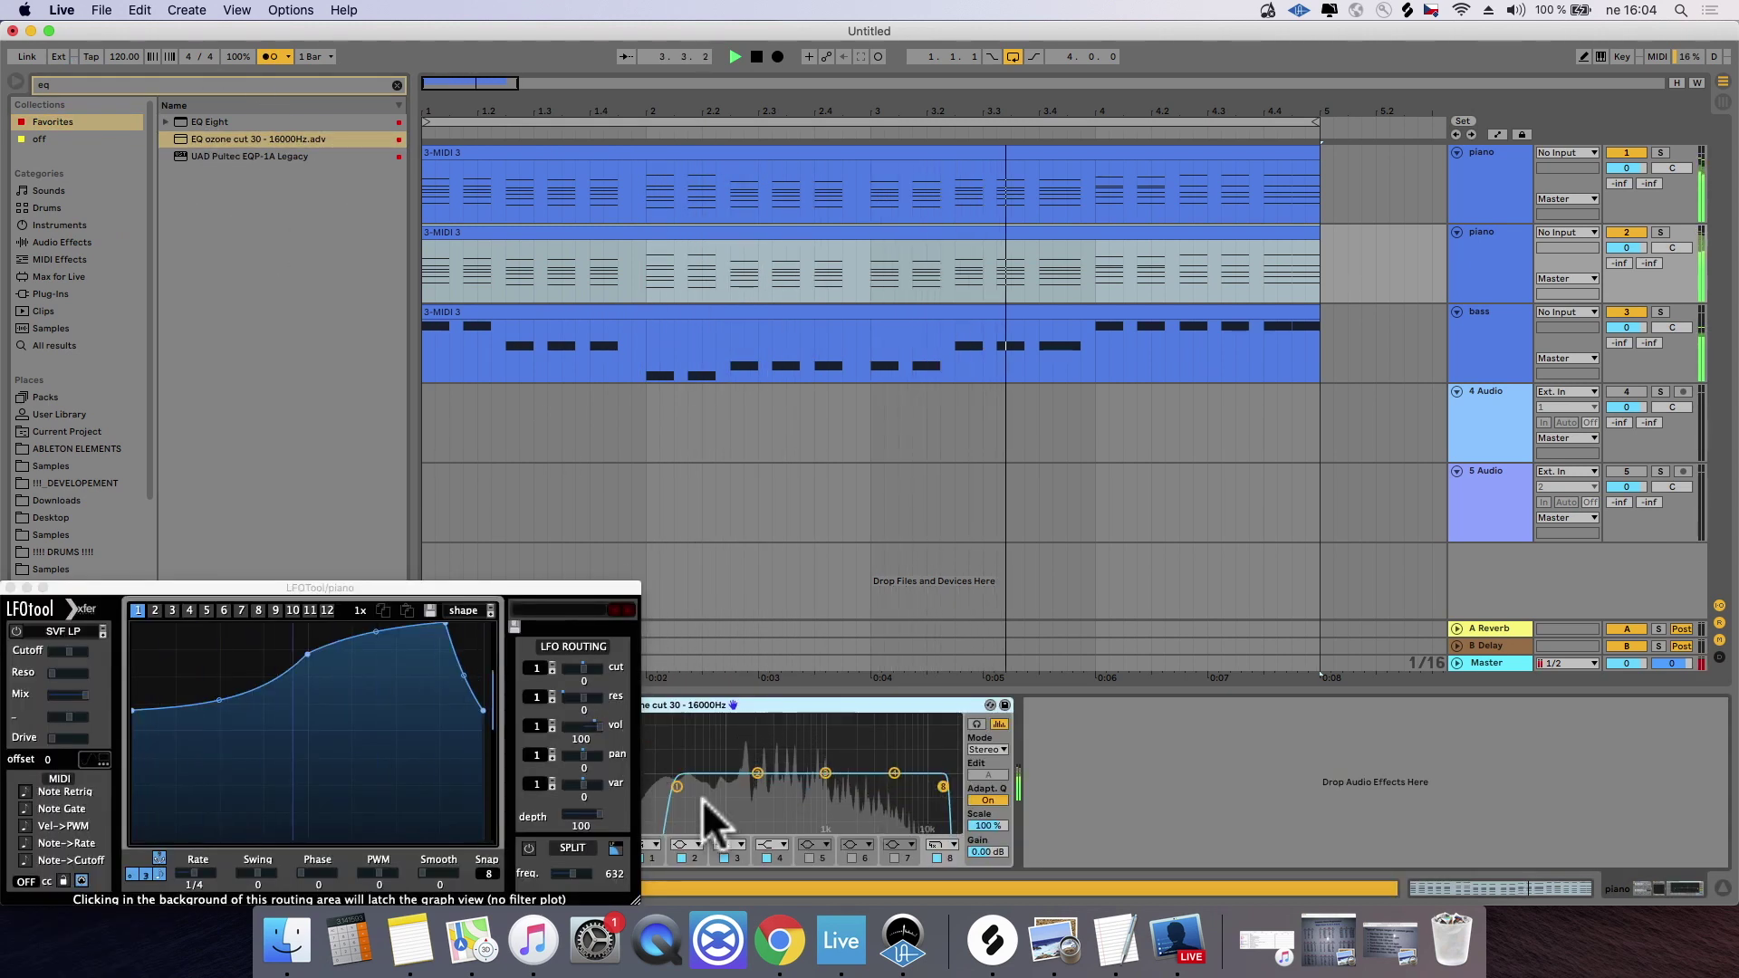
pyautogui.moveTo(678, 784); pyautogui.dragTo(741, 799)
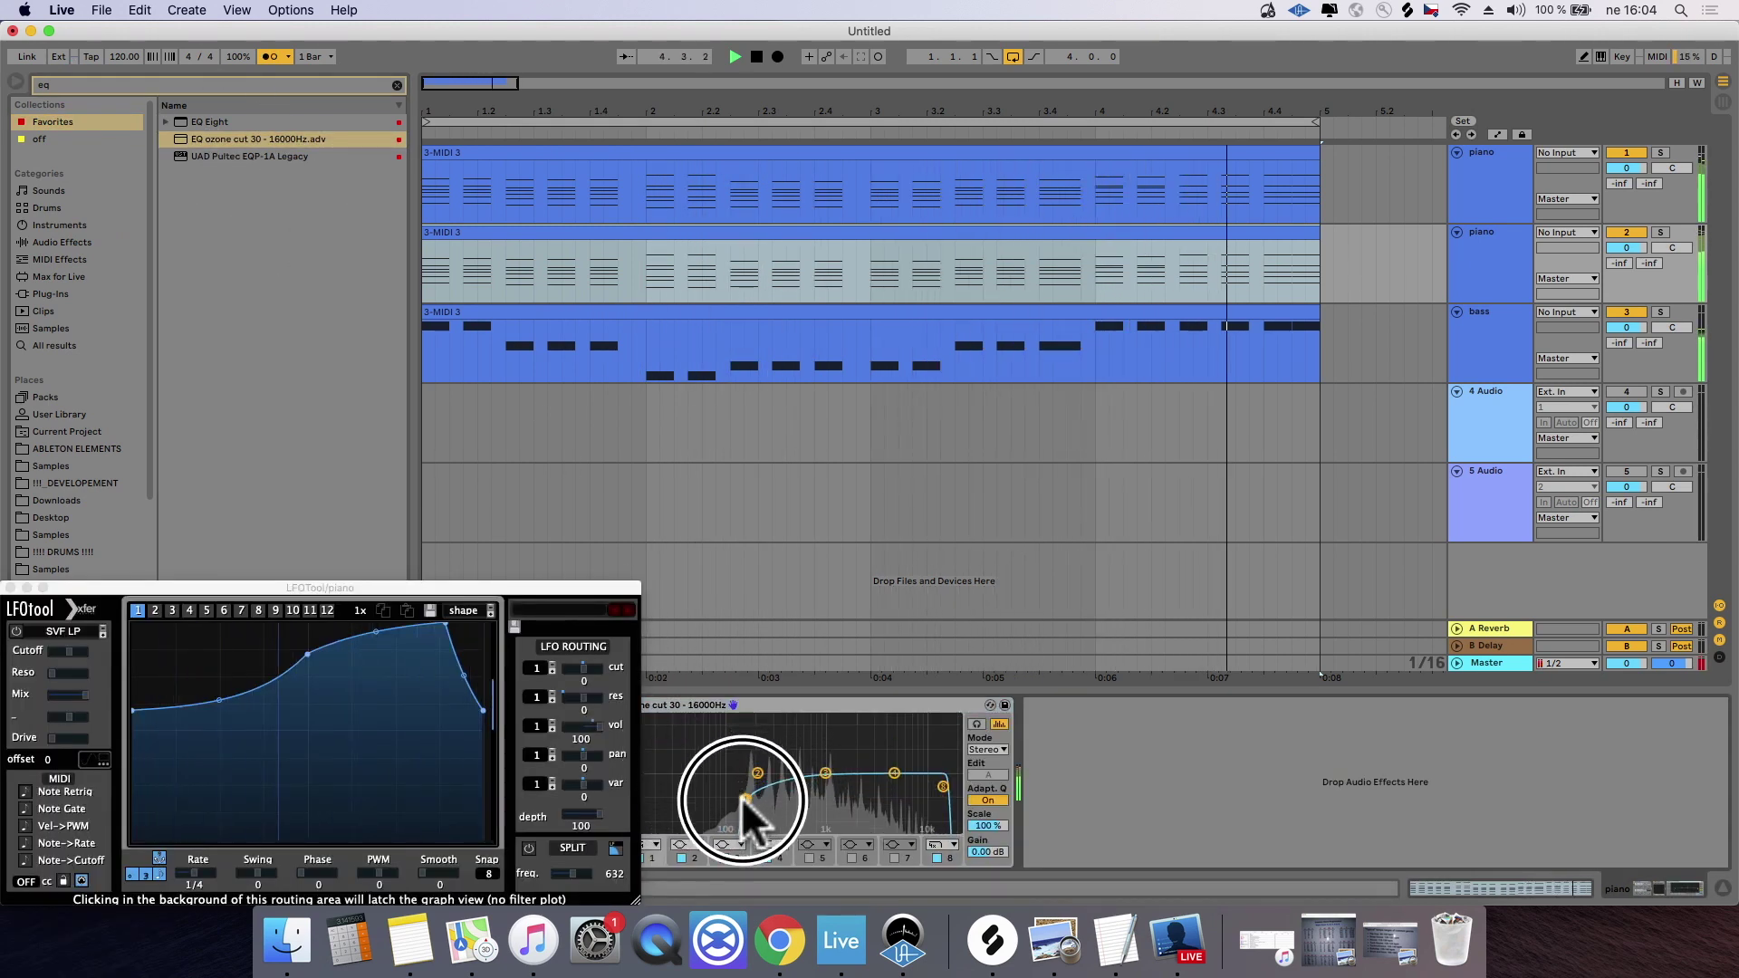
pyautogui.press('space')
# Step: Copy LFOTool from the first piano track and paste it after the EQ on the duplicated piano track
pyautogui.click(1485, 263)
pyautogui.moveTo(637, 589); pyautogui.dragTo(67, 717)
pyautogui.click(1483, 212)
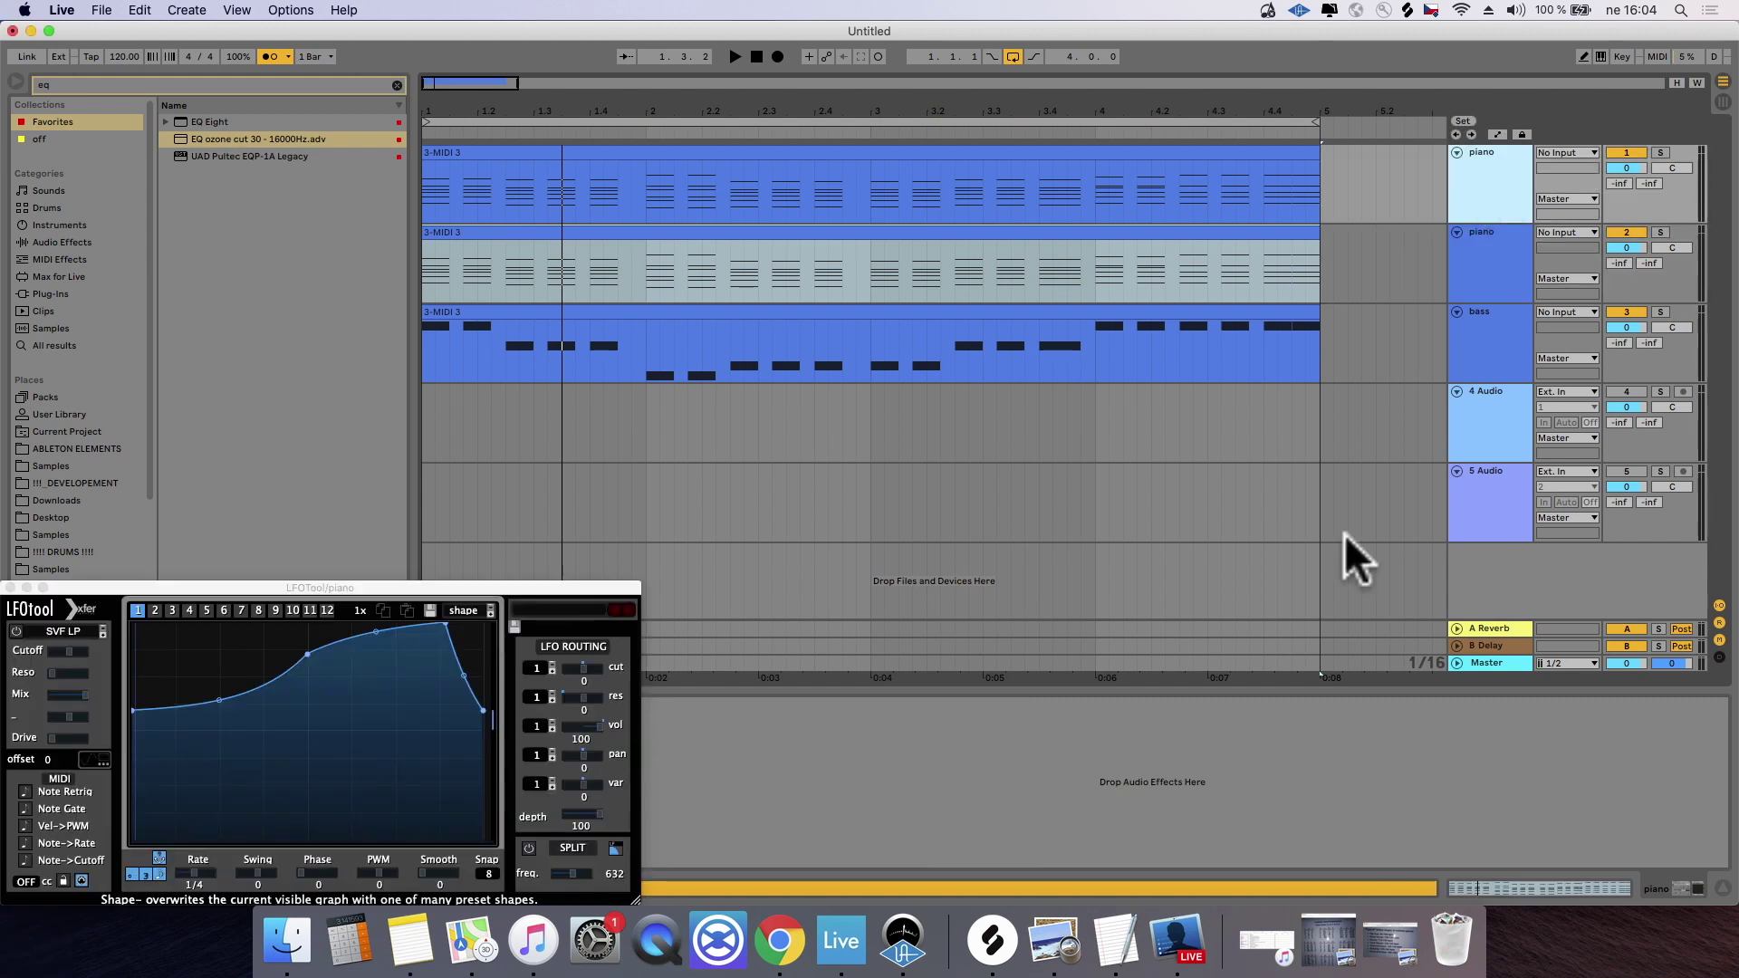
pyautogui.click(486, 697)
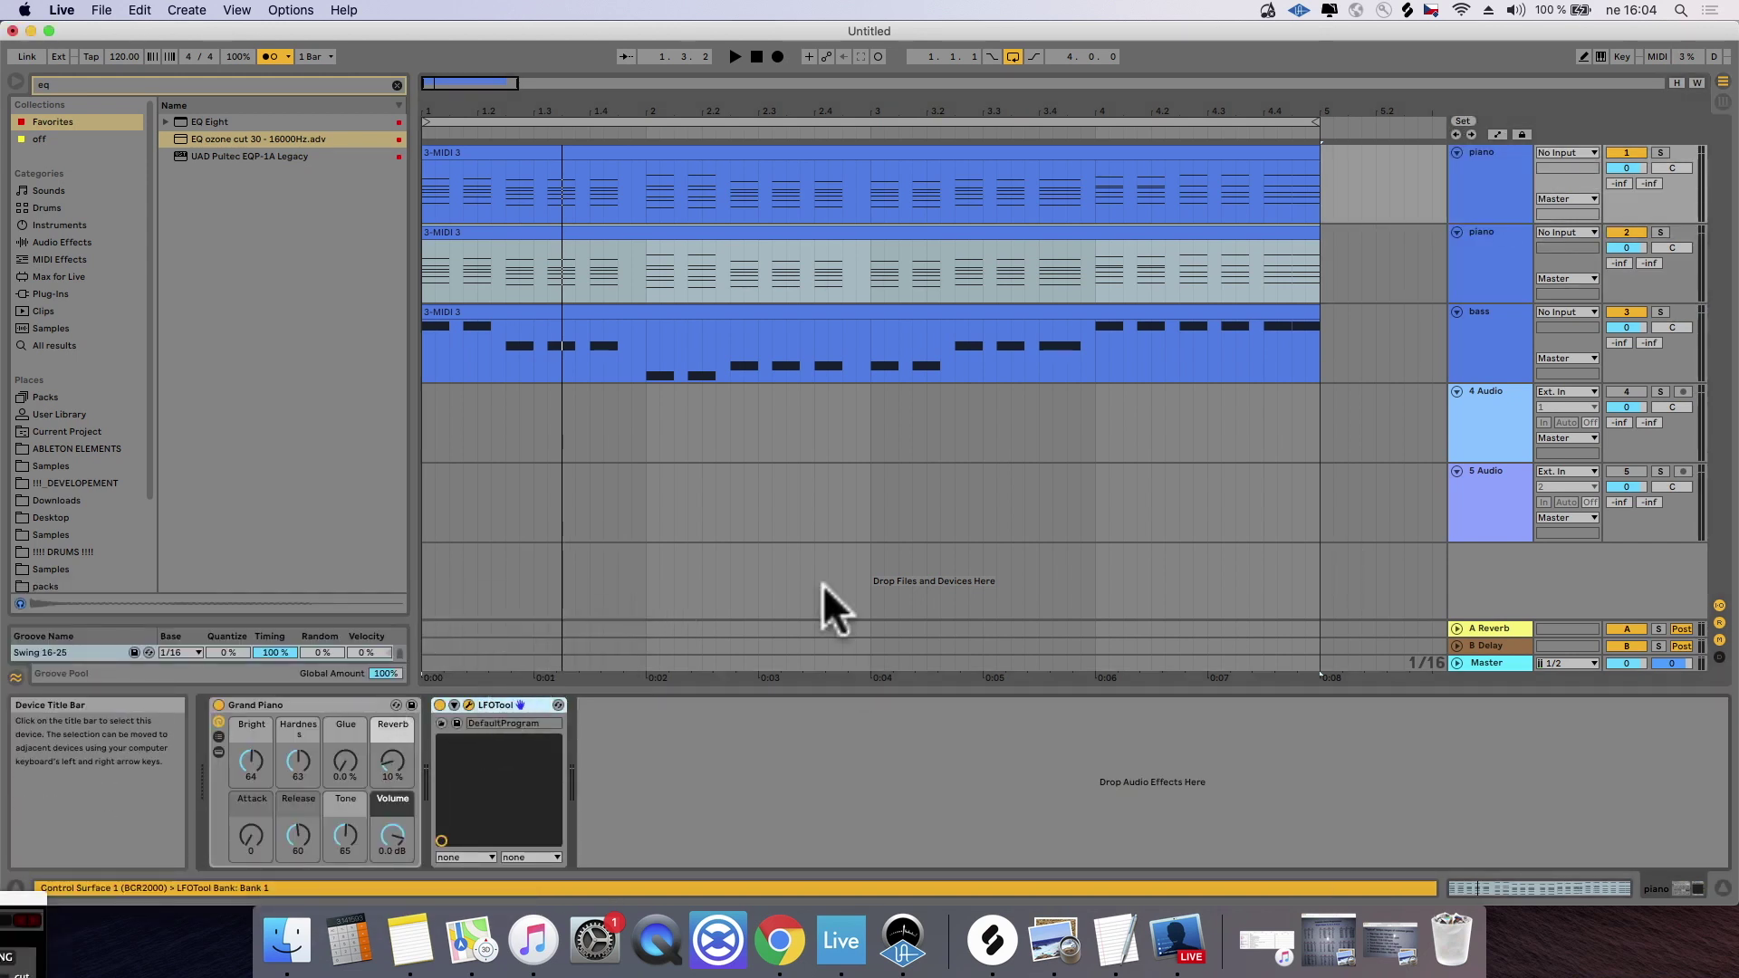
pyautogui.click(1475, 248)
pyautogui.click(1129, 723)
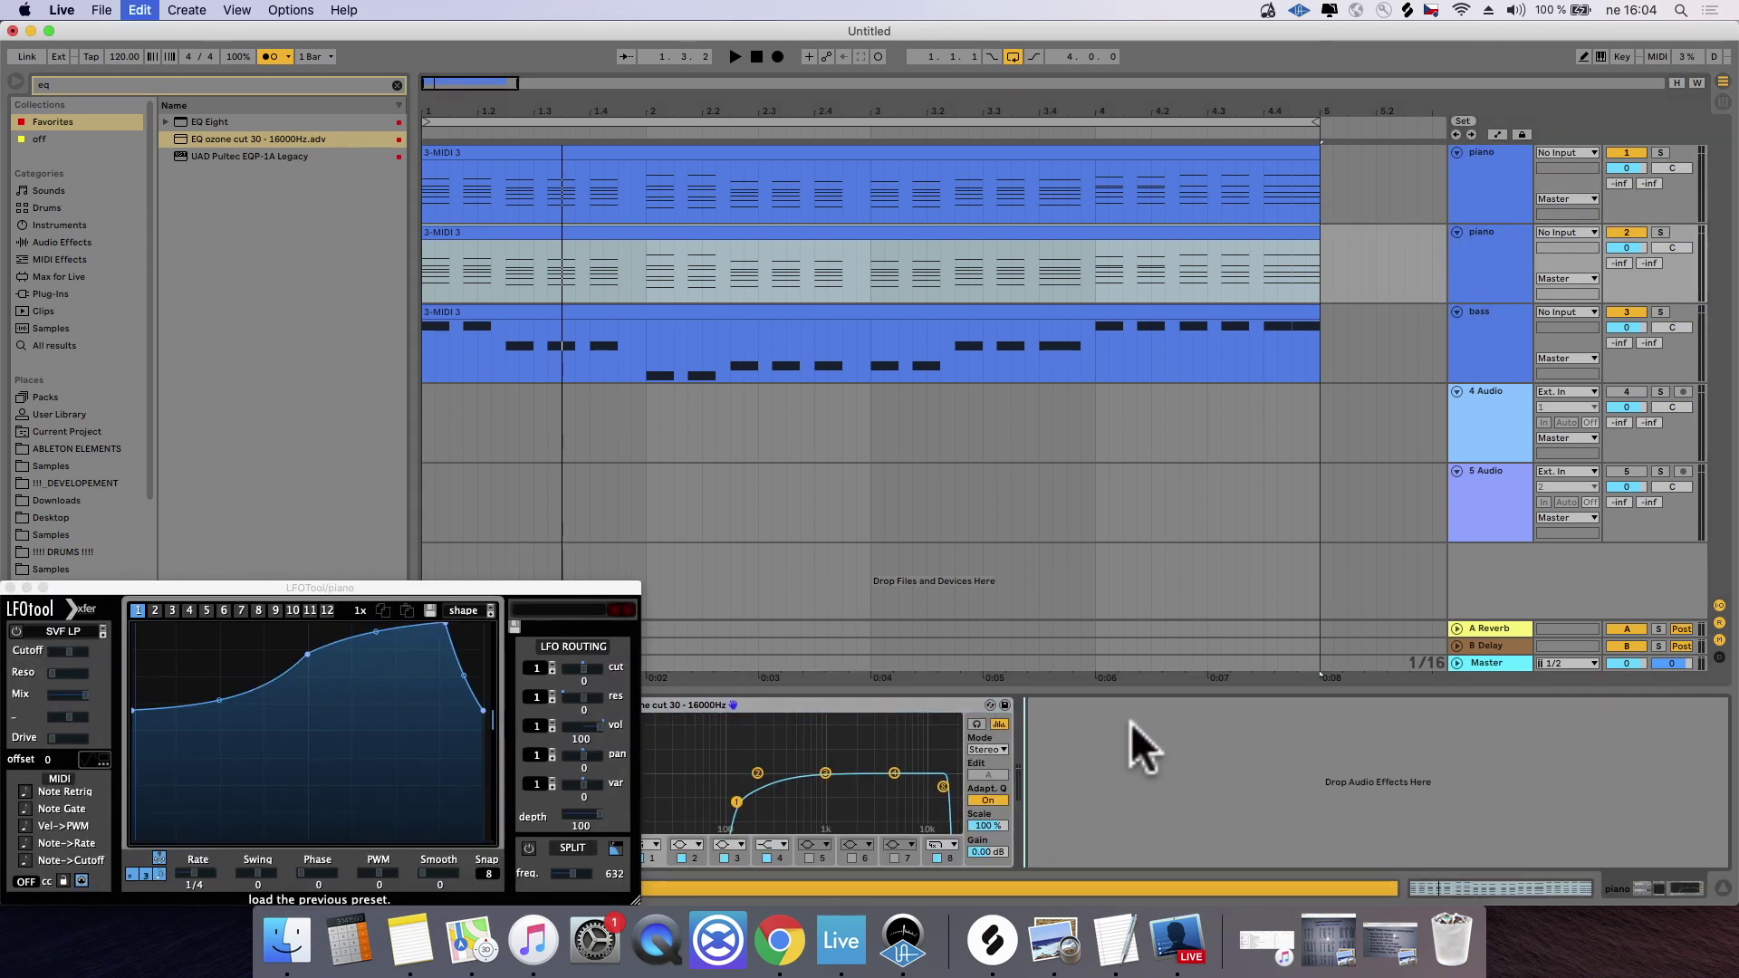
pyautogui.hotkey('ctrl', 'v')
pyautogui.click(507, 587)
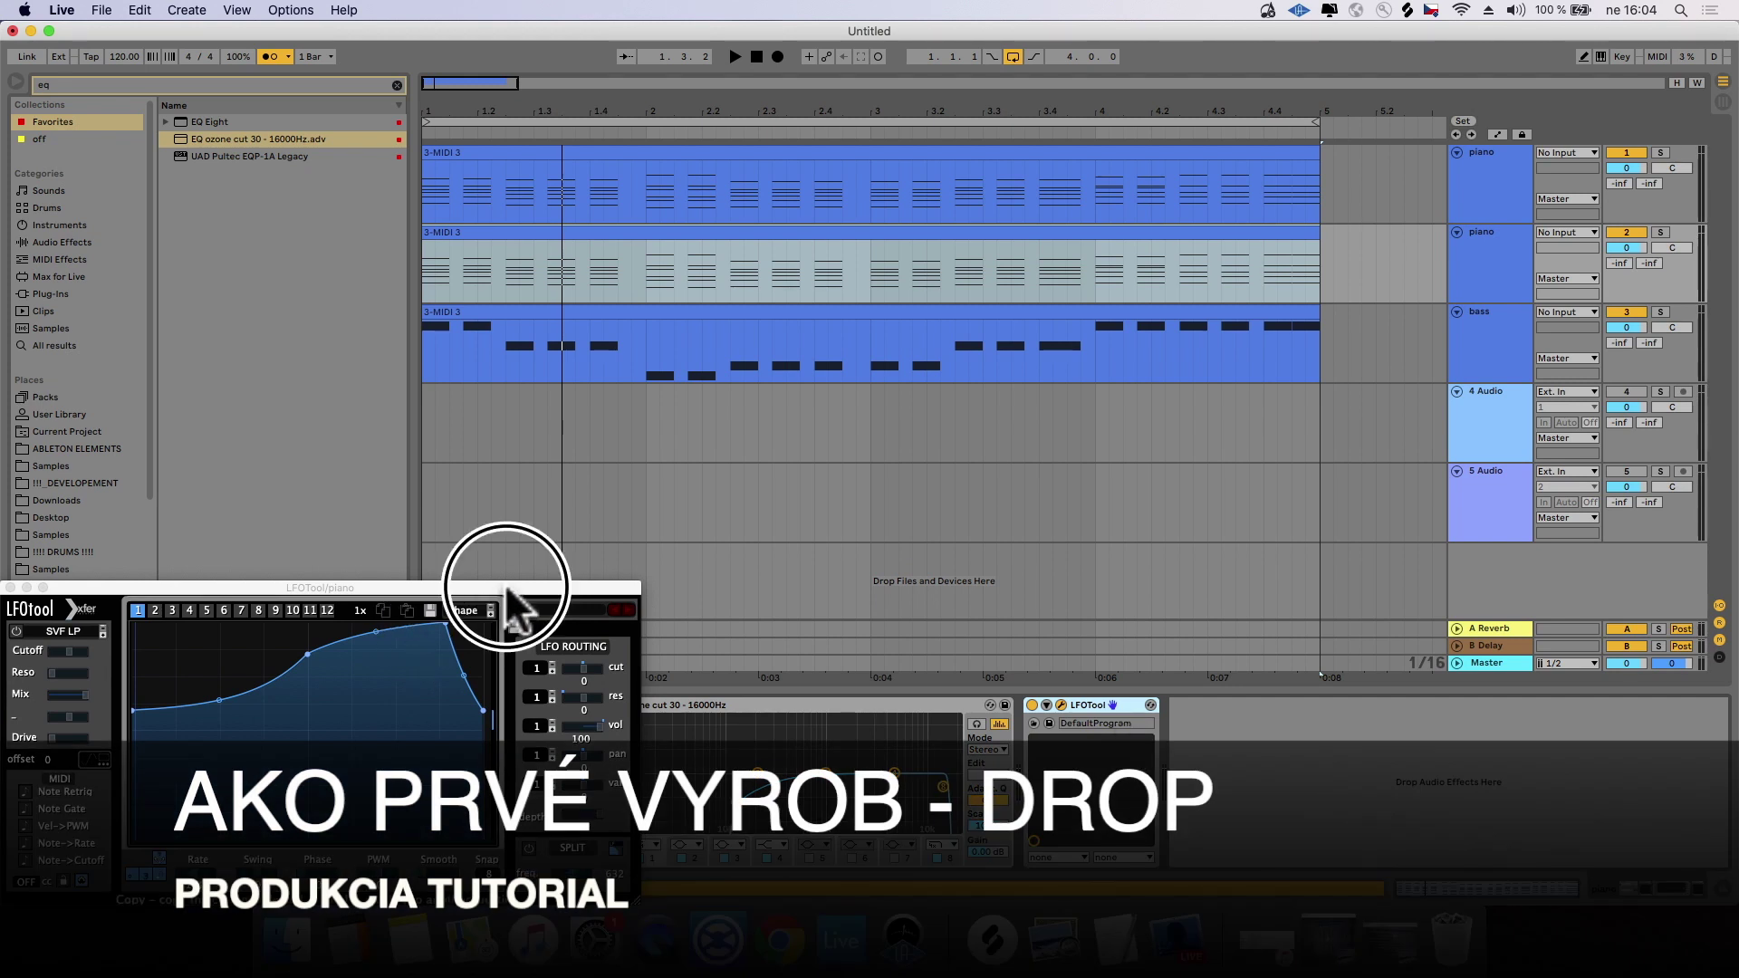
# Step: Move the LFOTool window aside and select bars 1 through 4 on the 4 Audio track
pyautogui.moveTo(676, 105); pyautogui.dragTo(682, 115)
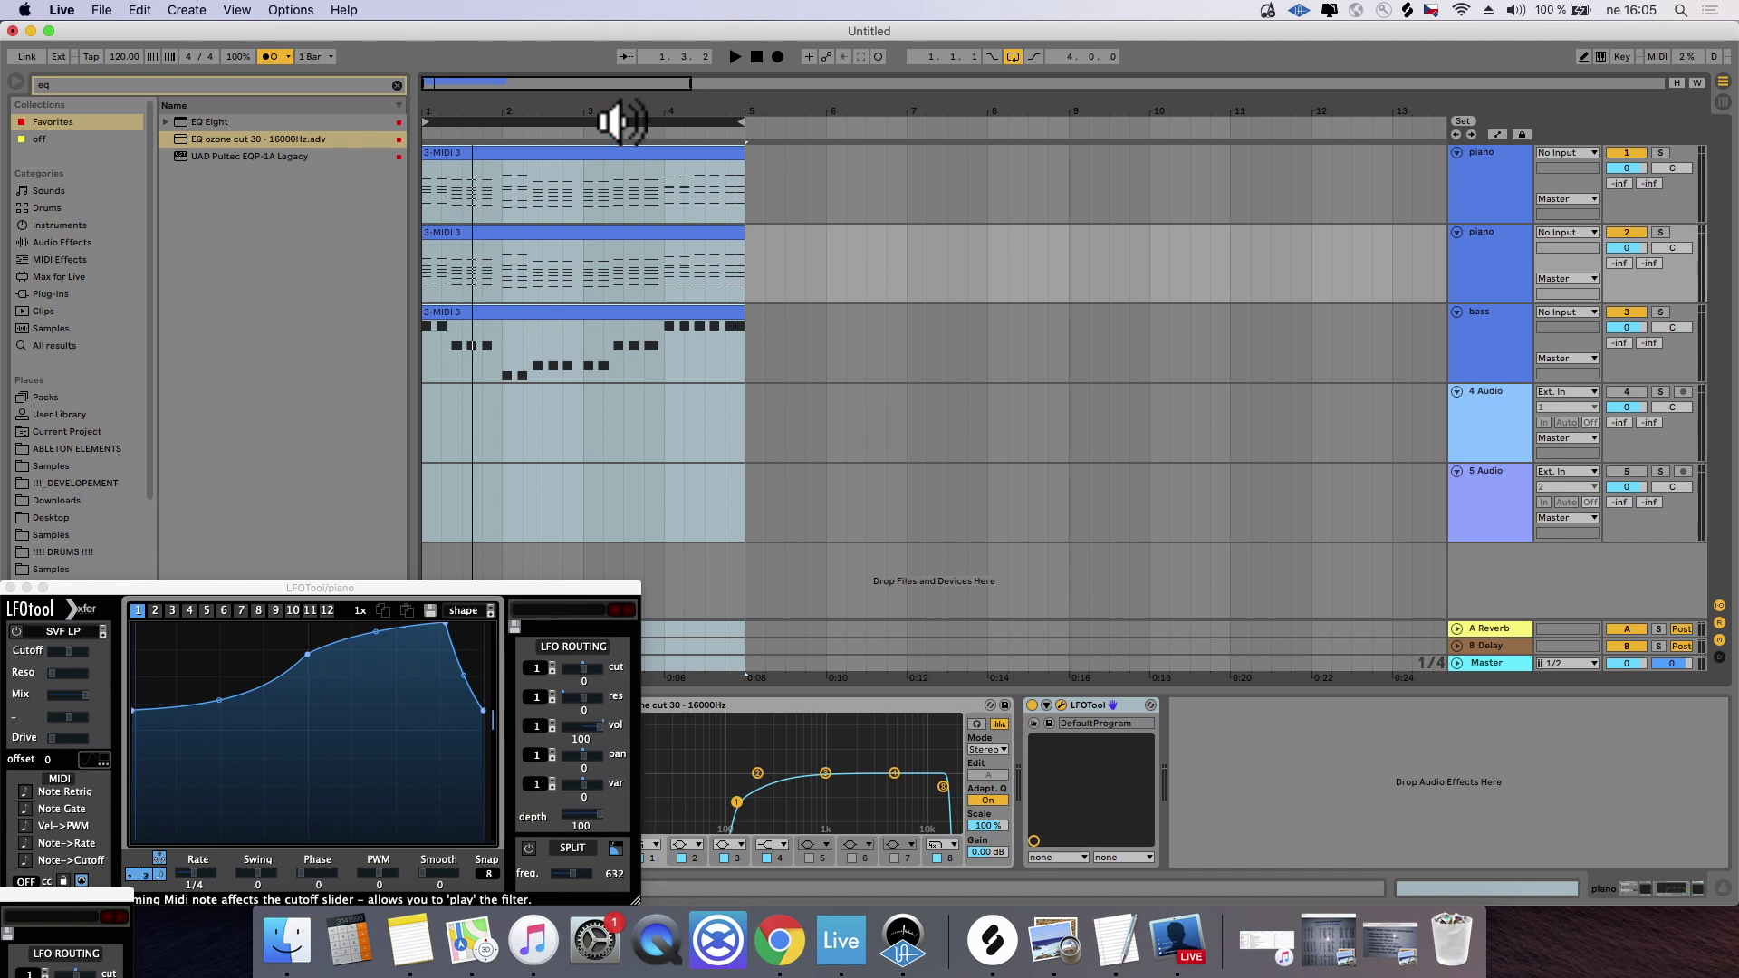
pyautogui.moveTo(517, 109); pyautogui.dragTo(724, 118)
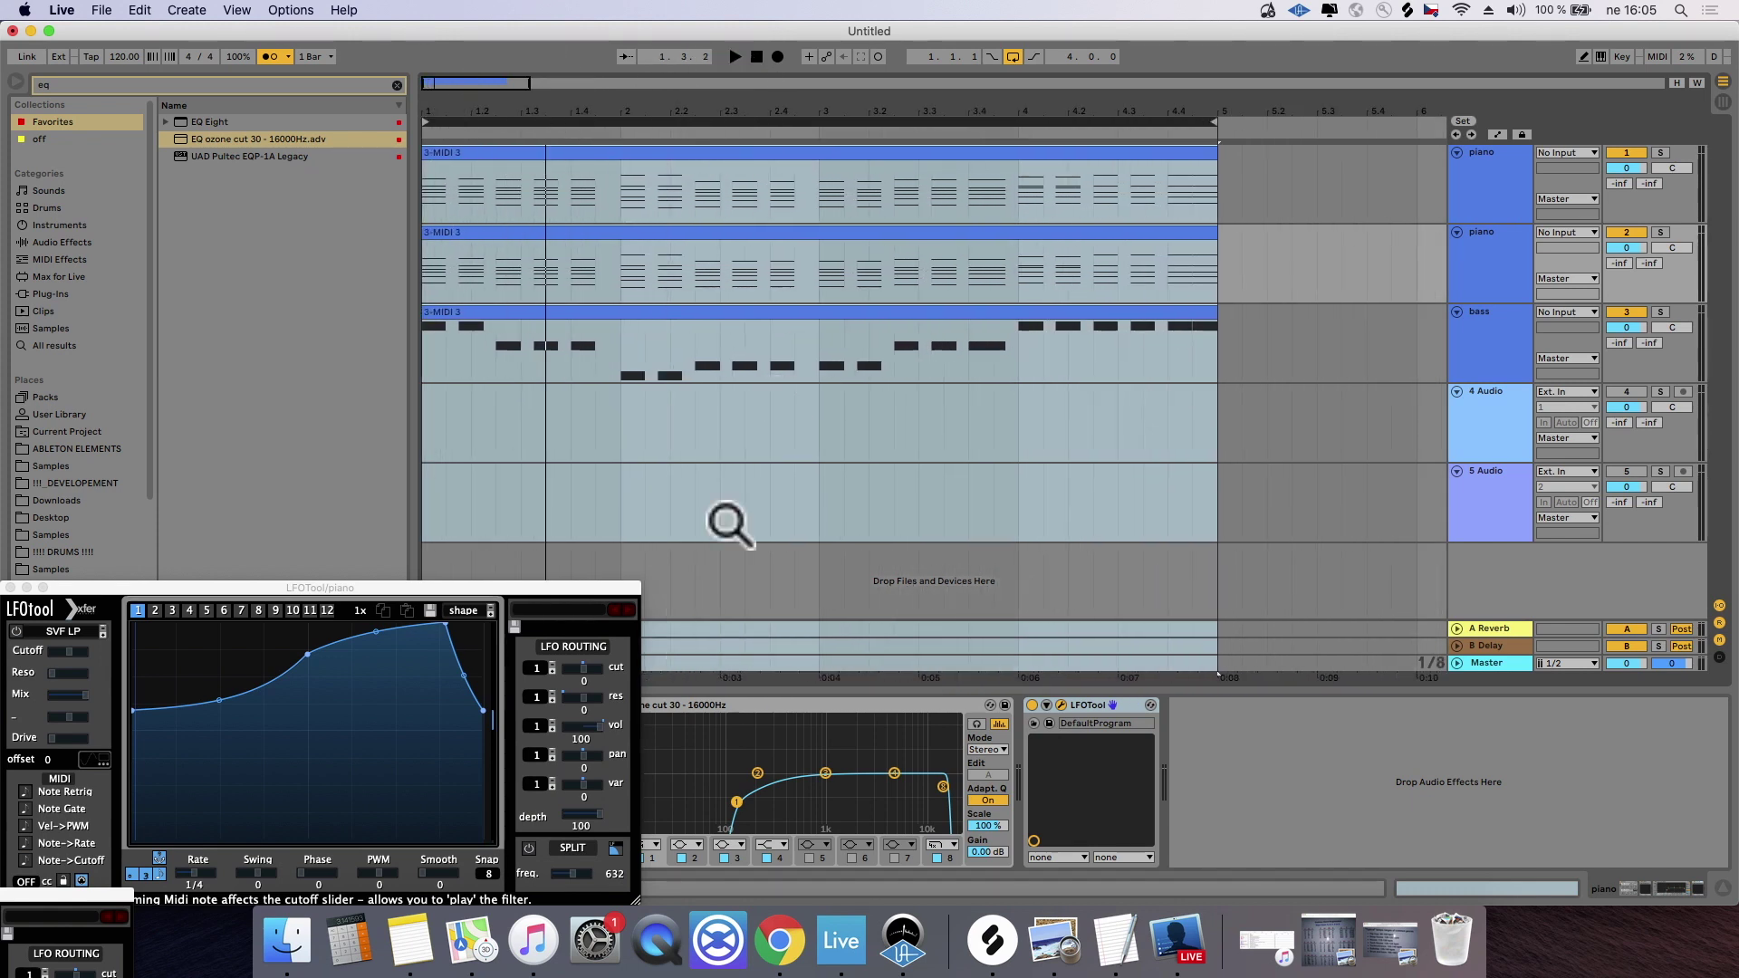
pyautogui.moveTo(607, 588); pyautogui.dragTo(233, 747)
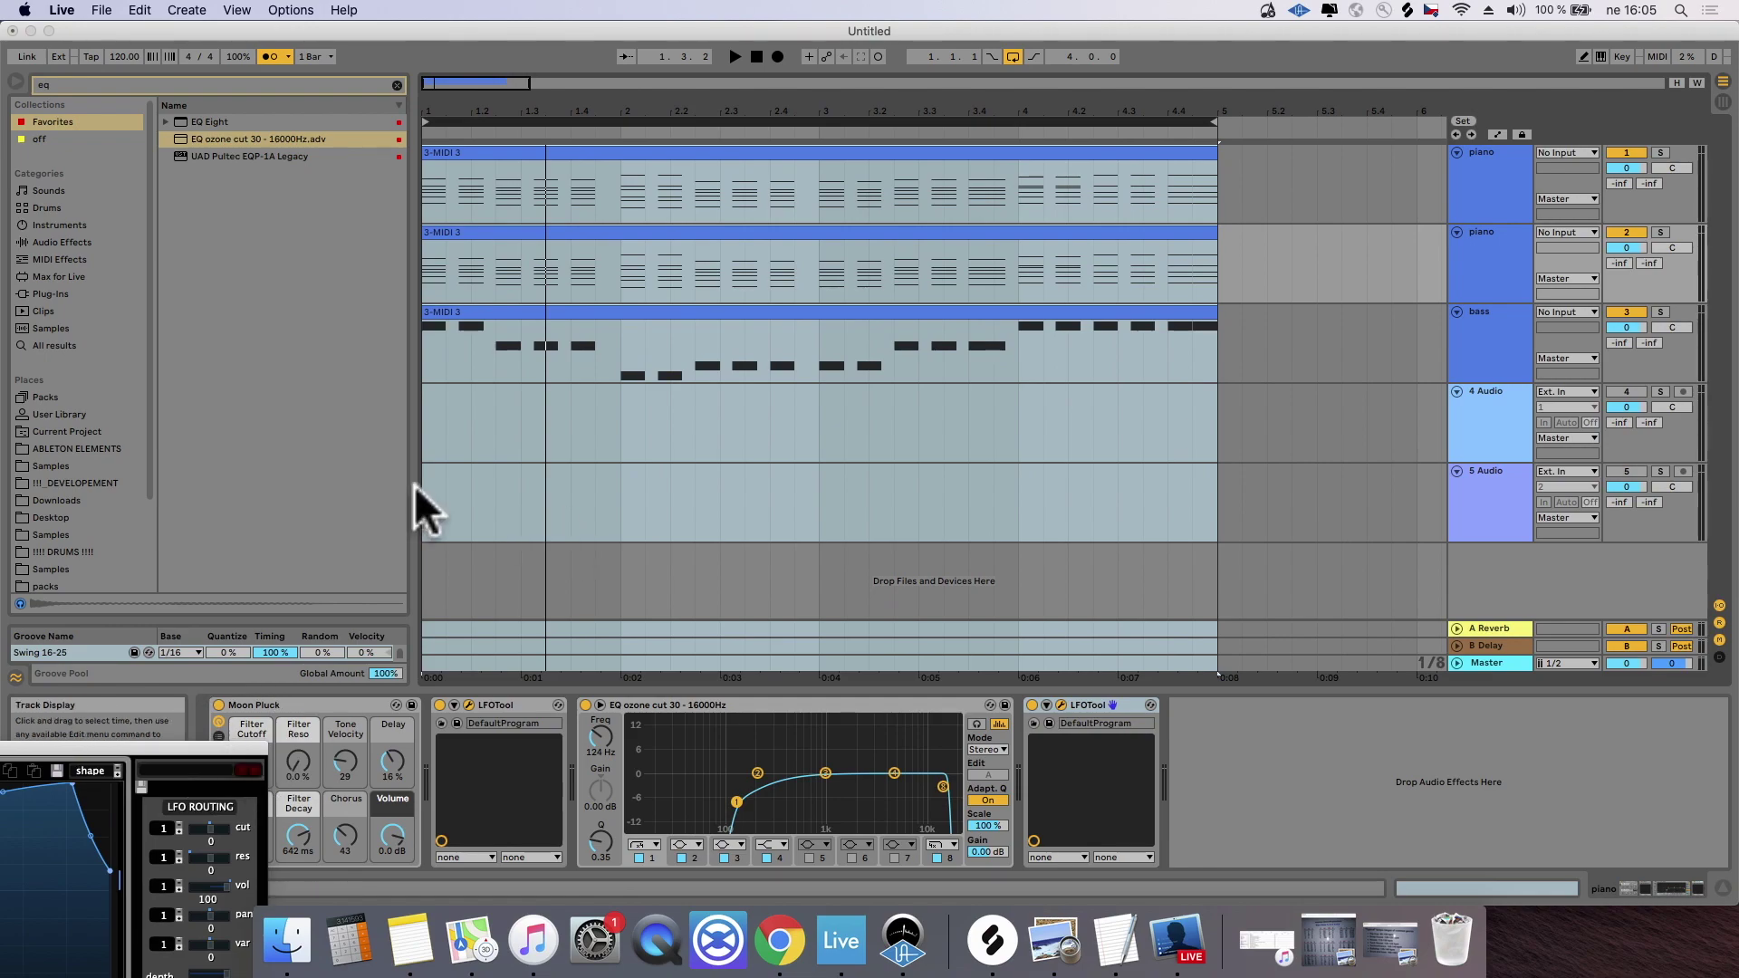
pyautogui.click(1118, 418)
pyautogui.moveTo(1219, 416); pyautogui.dragTo(366, 453)
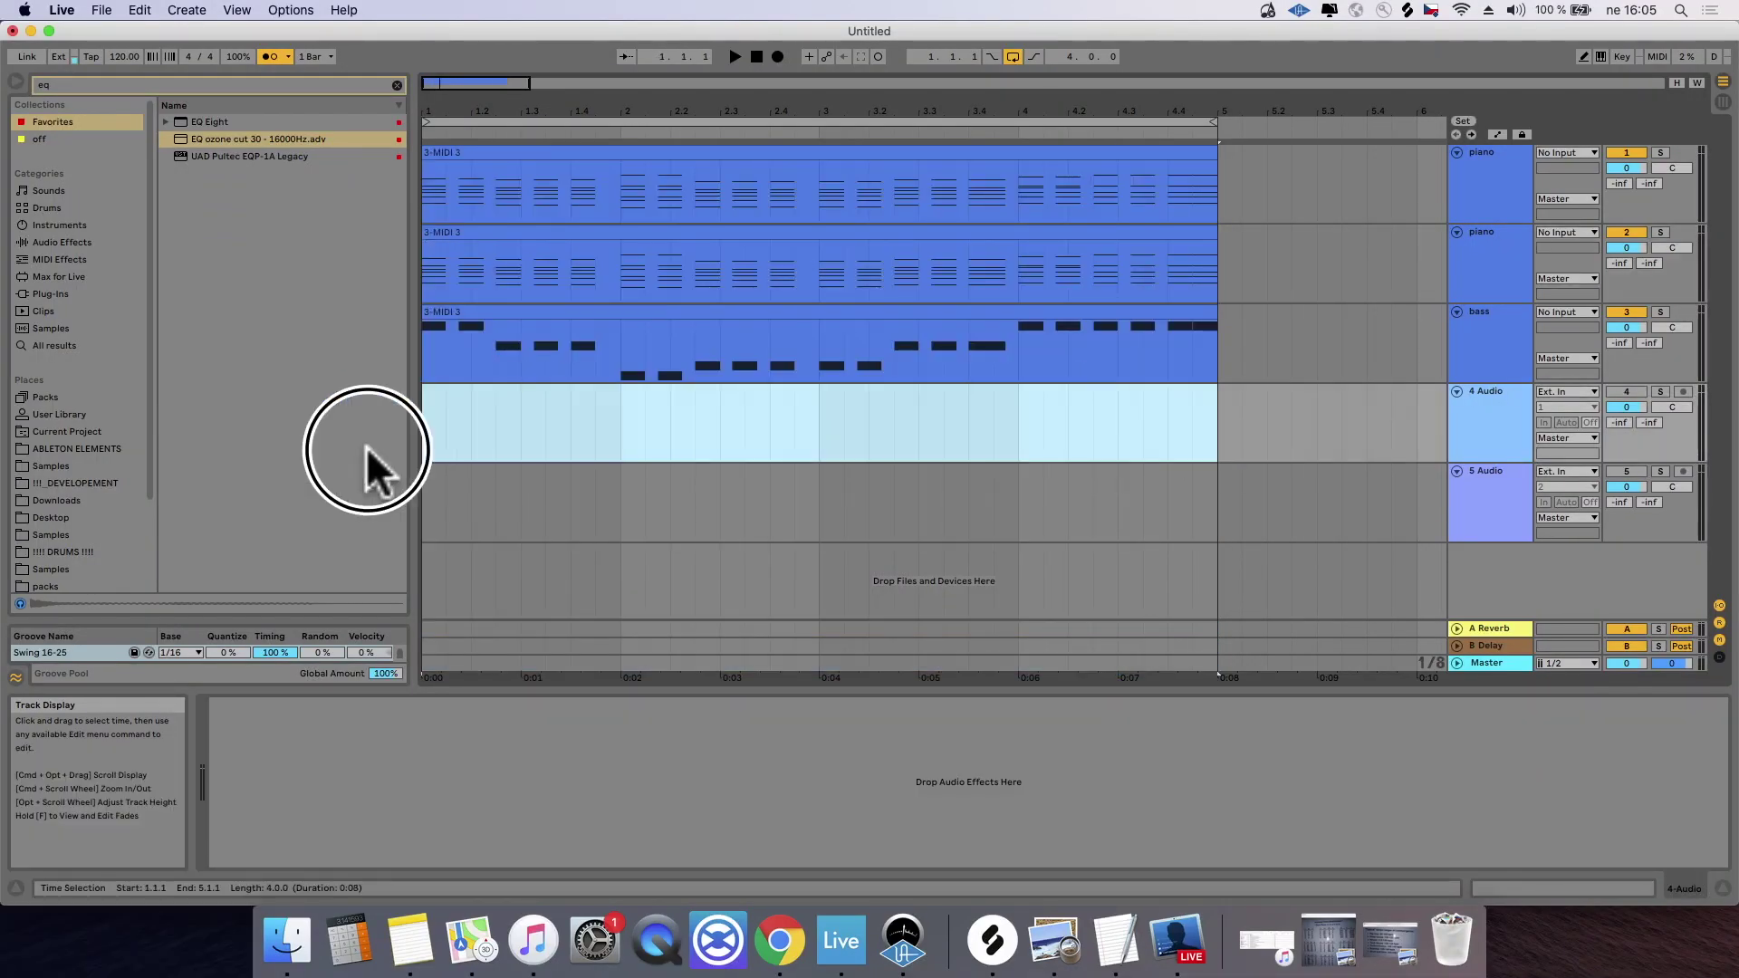
# Step: Clear the browser search, expand the Loops folder of the AU_TROPICAL_DEEP sample pack and widen the browser
pyautogui.click(79, 83)
pyautogui.press('BackSpace')
pyautogui.press('BackSpace')
pyautogui.scroll(-3, 98, 475)
pyautogui.click(103, 505)
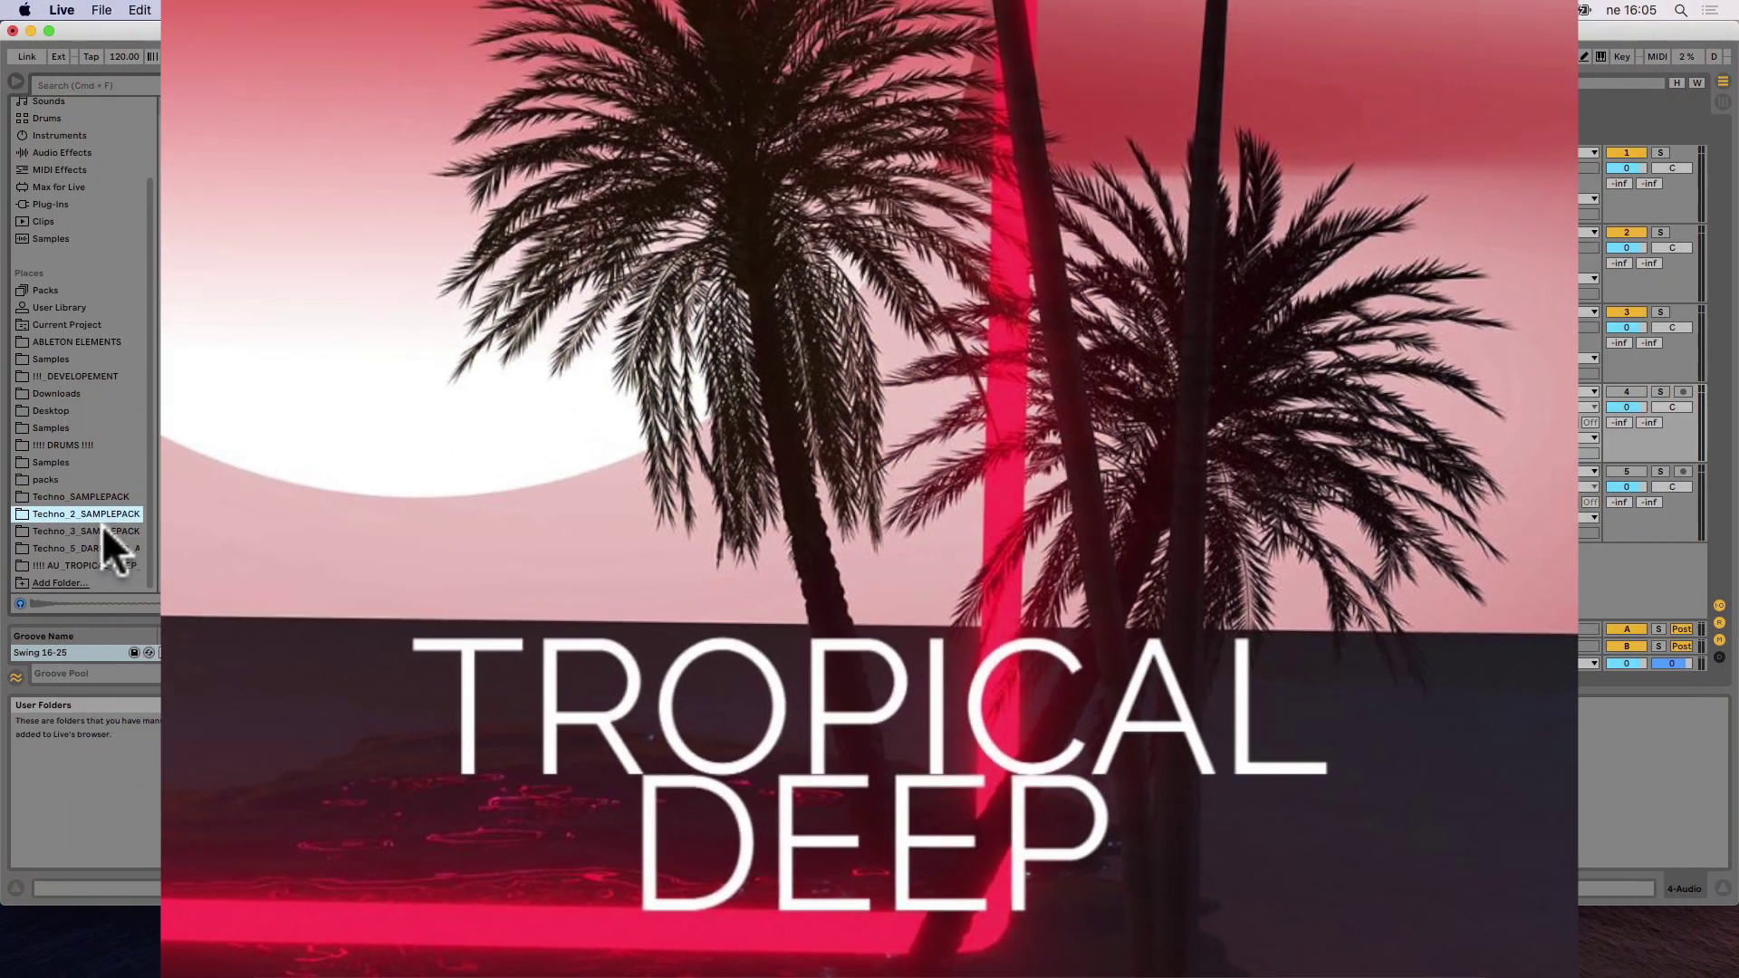
pyautogui.click(99, 562)
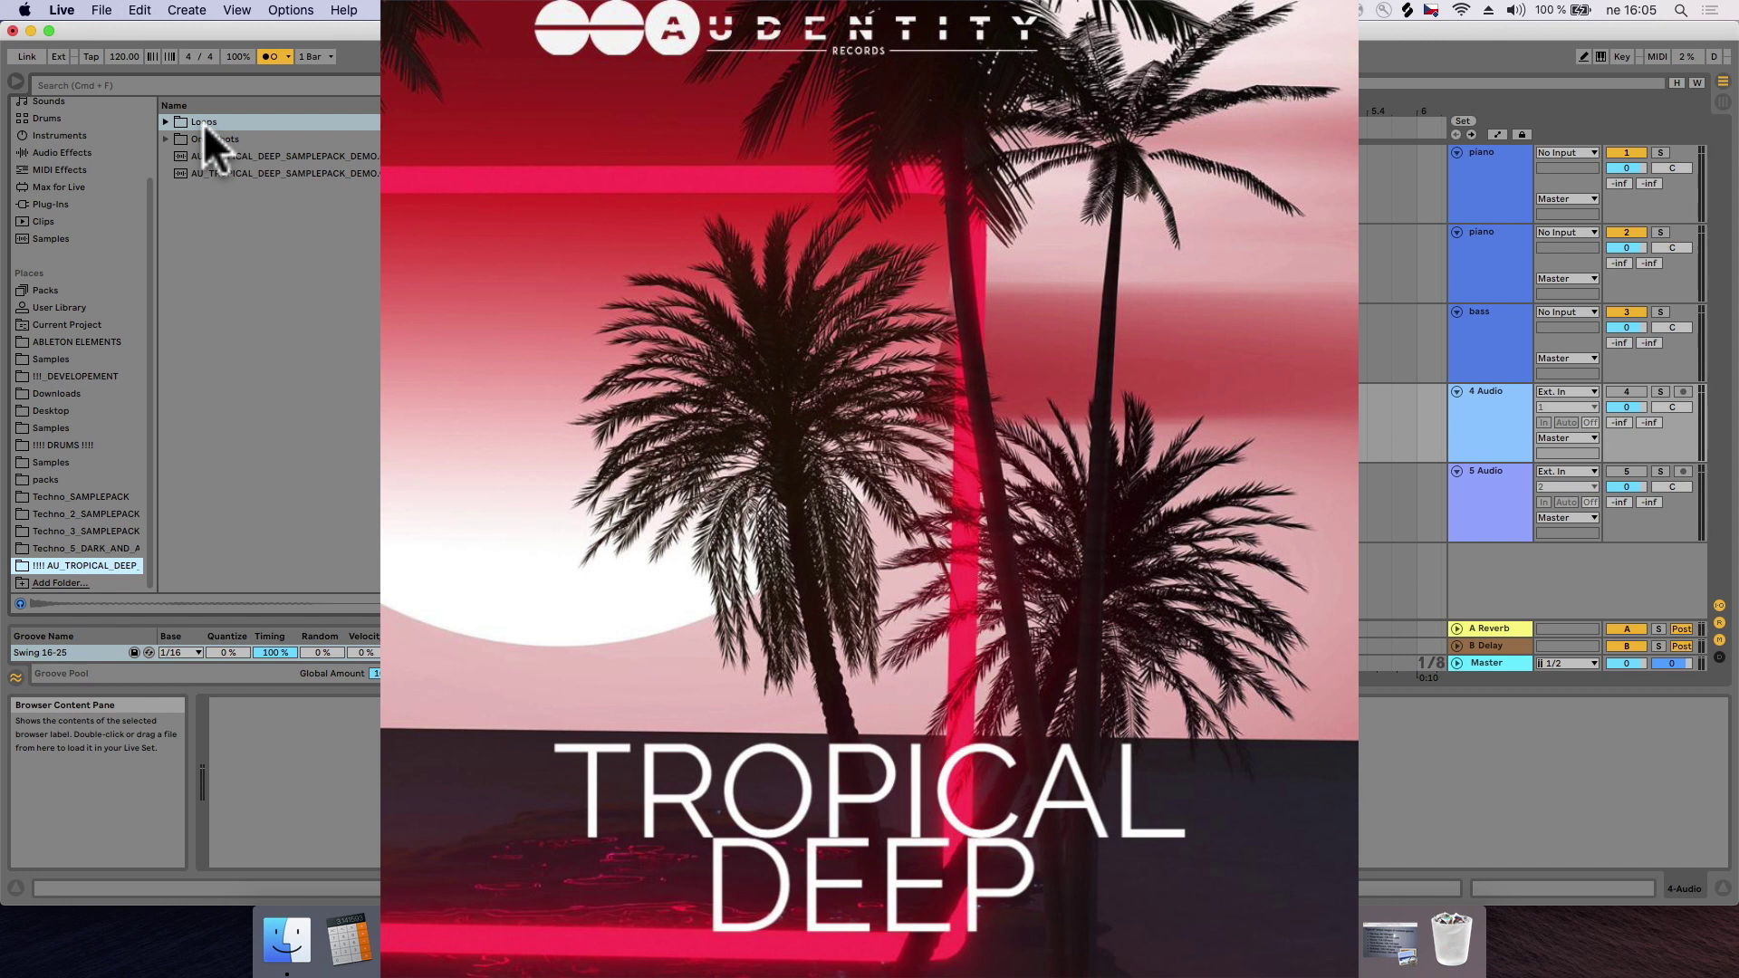
pyautogui.doubleClick(203, 123)
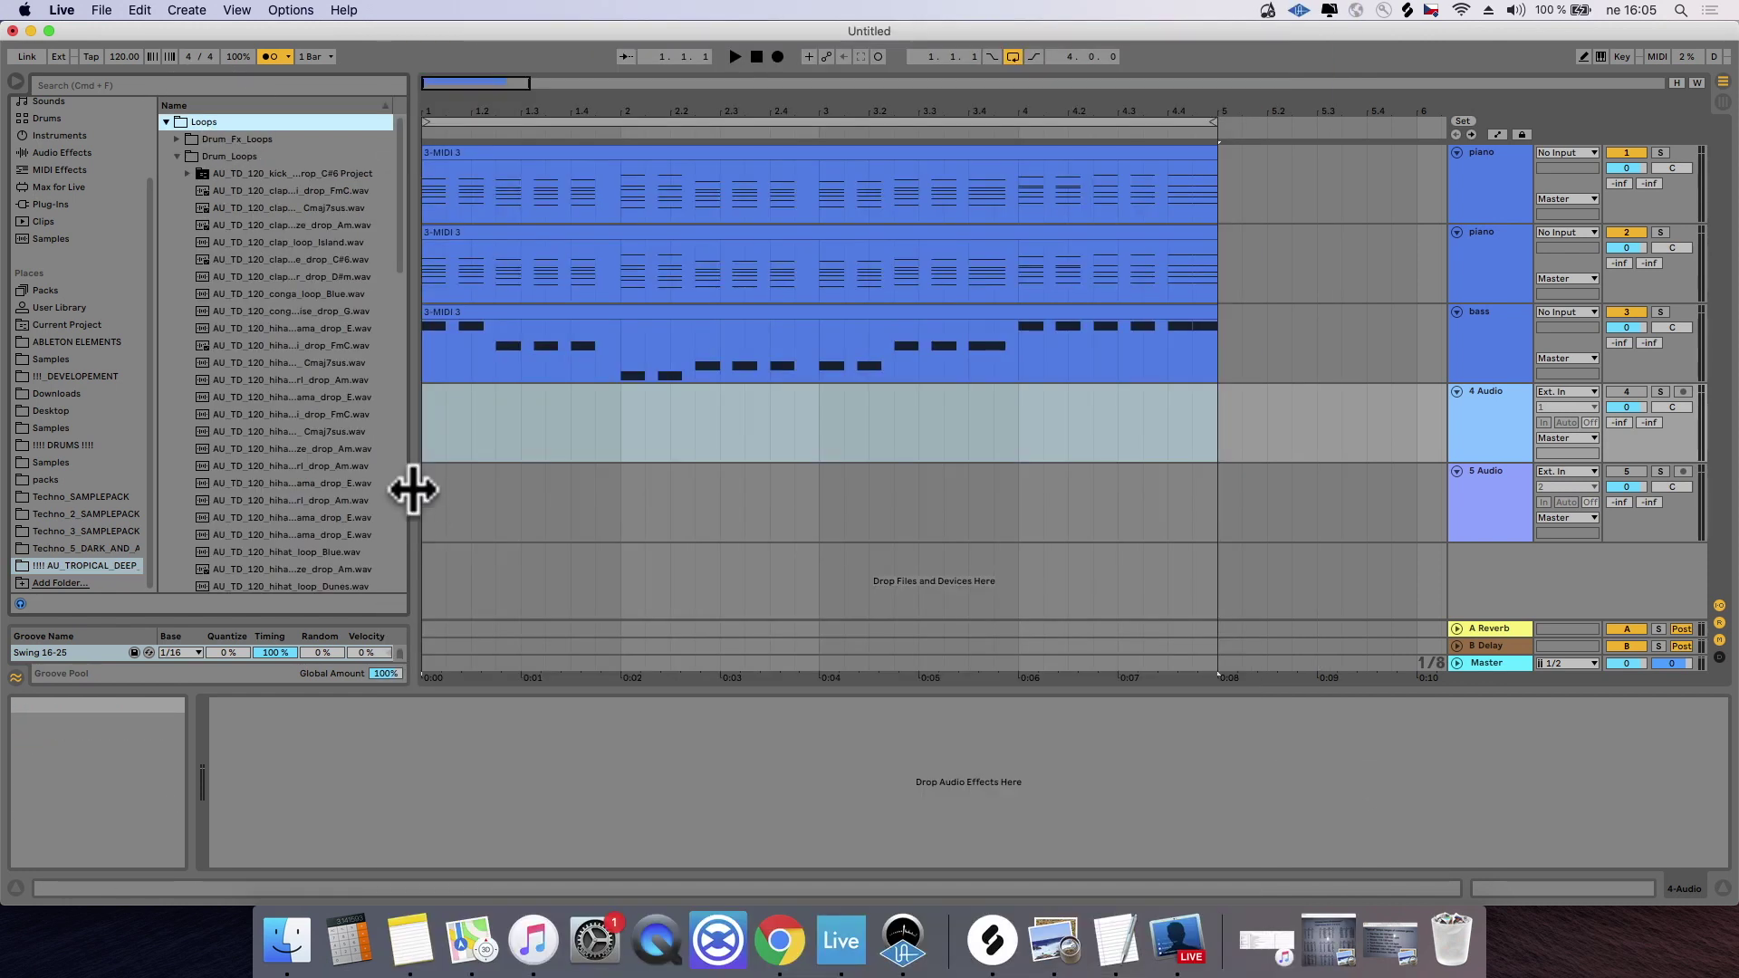
pyautogui.moveTo(412, 489); pyautogui.dragTo(590, 497)
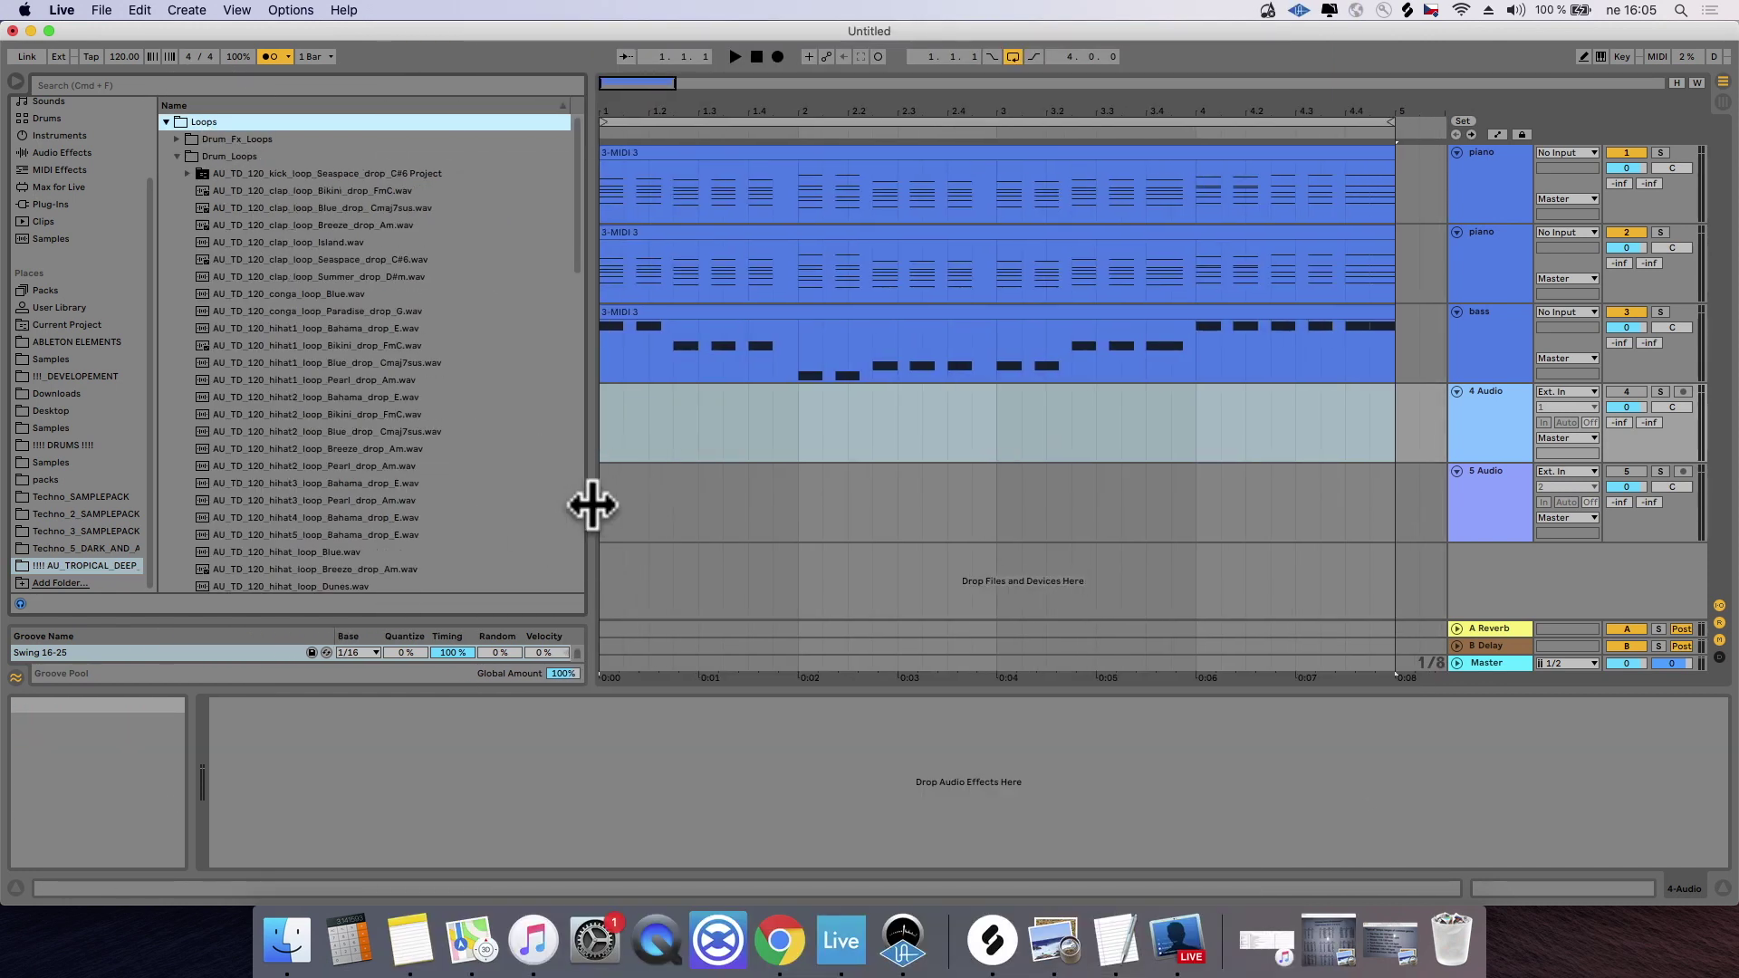
# Step: Audition the kick loops, place AU_TD_120_kick_loop2_Island_G.wav at bar 1 on the 5 Audio track, and play it with that track active
pyautogui.scroll(-3, 418, 380)
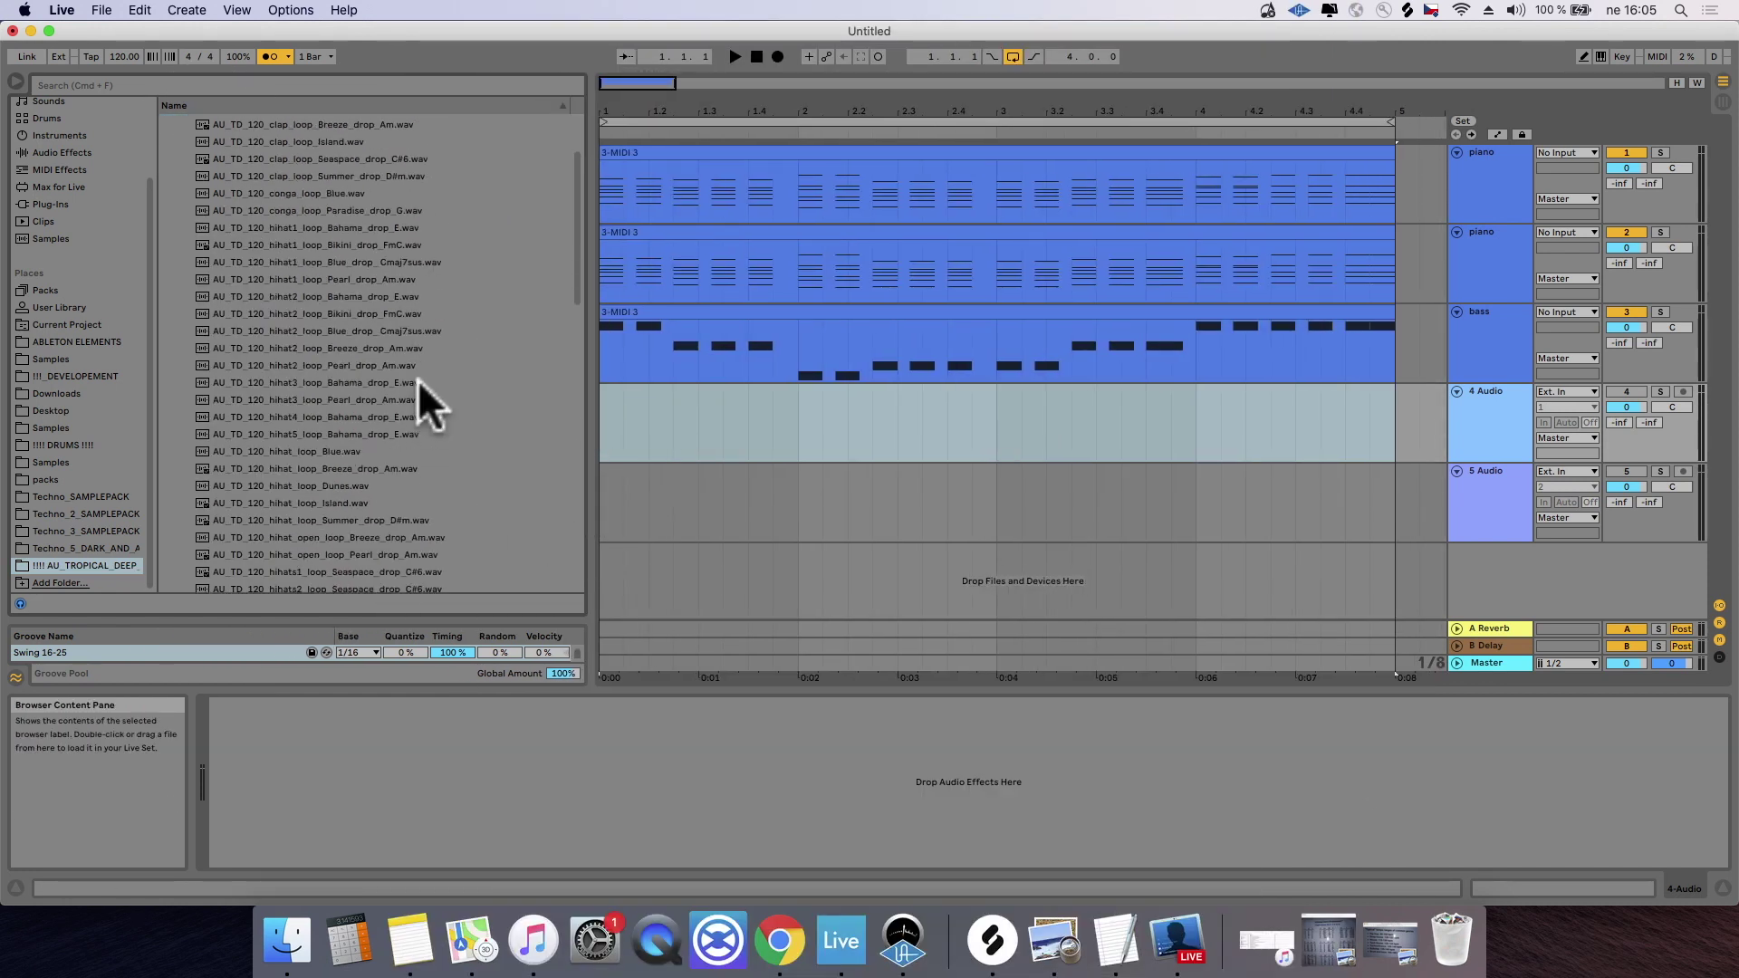
pyautogui.scroll(-4, 417, 385)
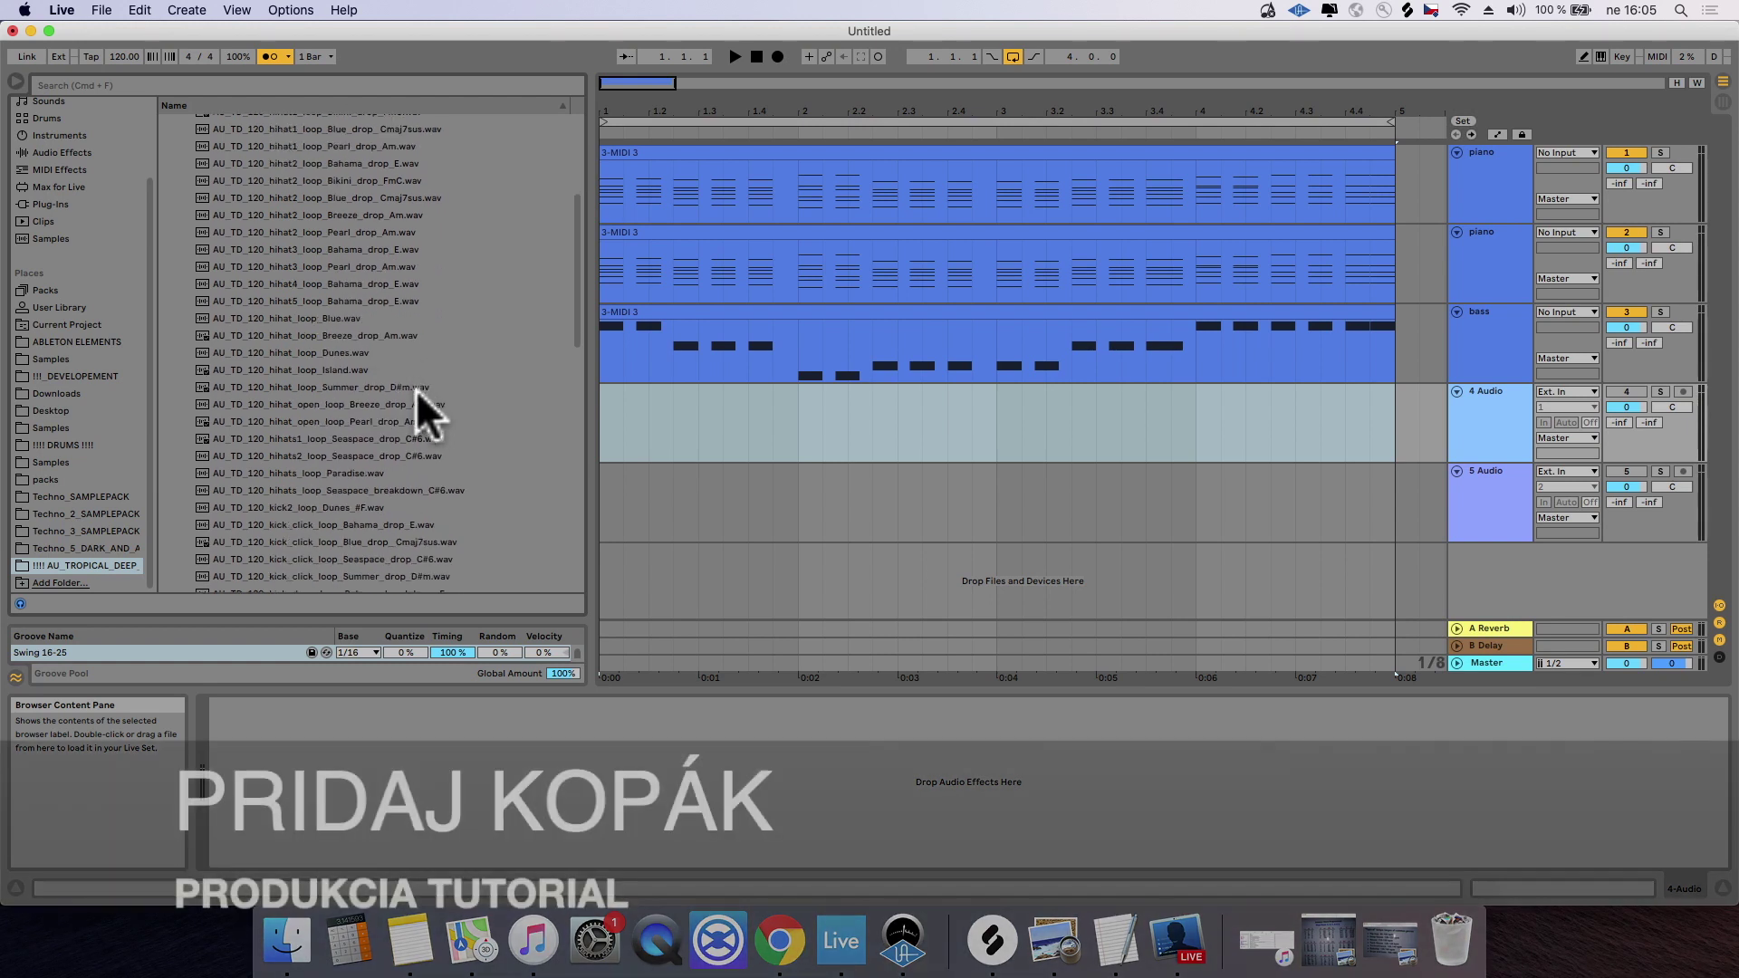
pyautogui.click(317, 233)
pyautogui.click(290, 533)
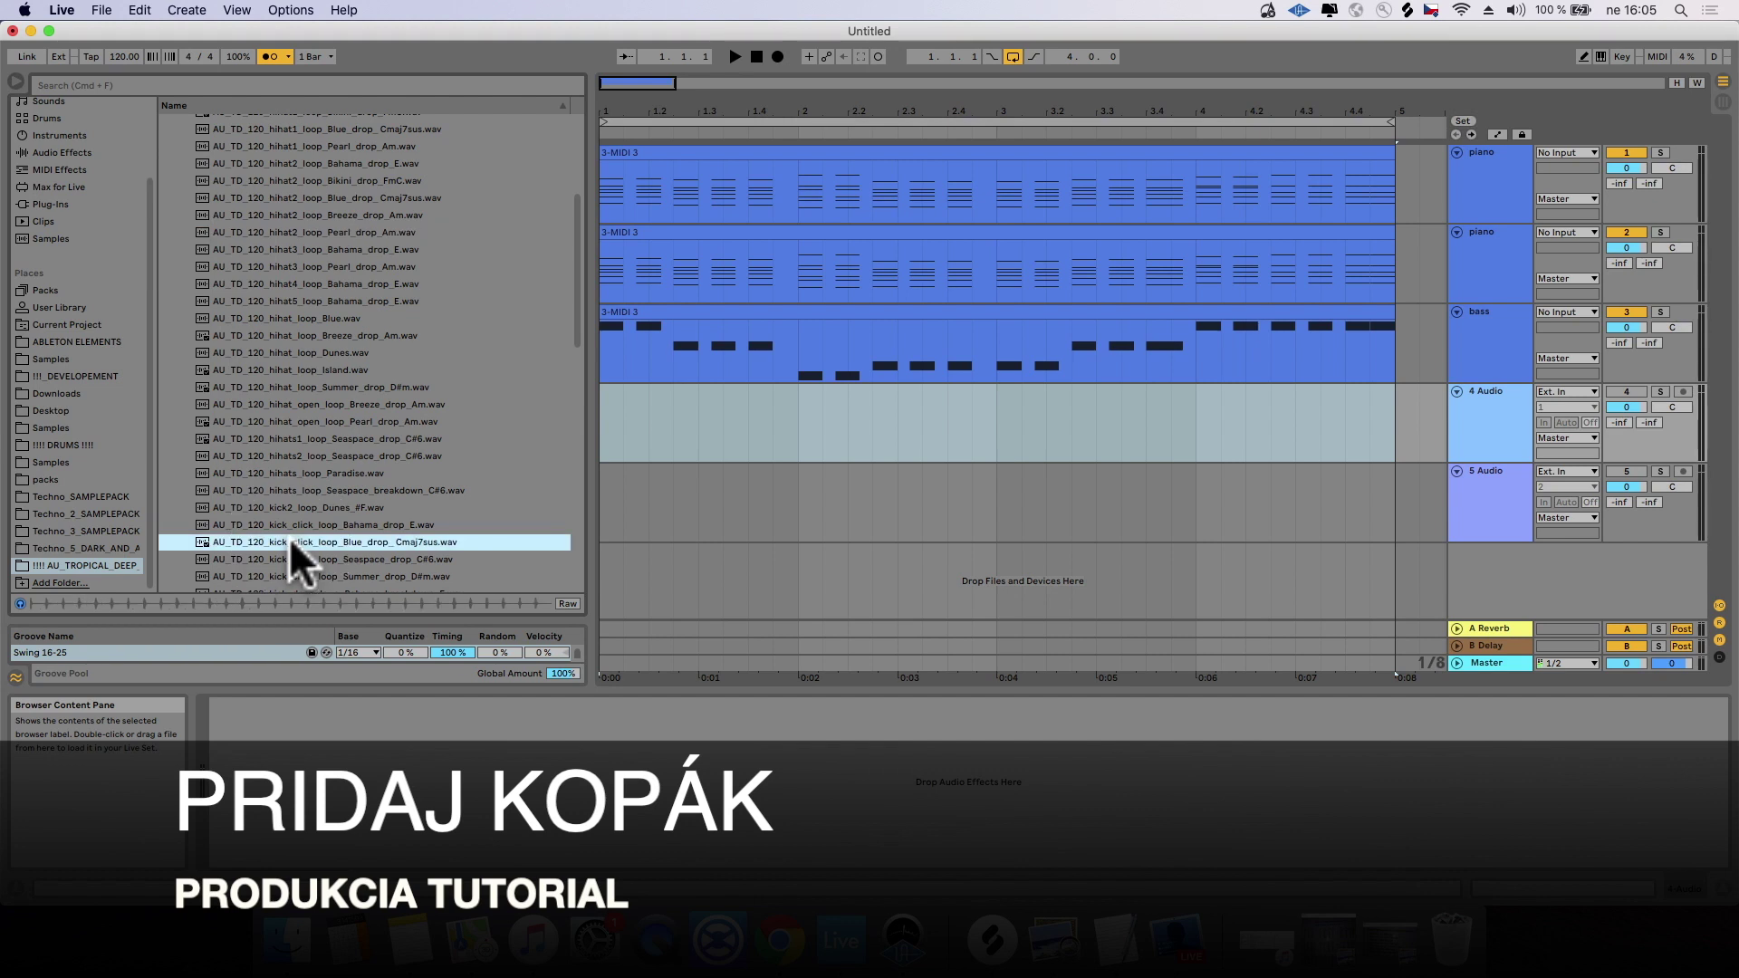
pyautogui.scroll(-4, 306, 469)
pyautogui.click(303, 384)
pyautogui.scroll(-4, 298, 435)
pyautogui.click(302, 453)
pyautogui.scroll(-4, 305, 453)
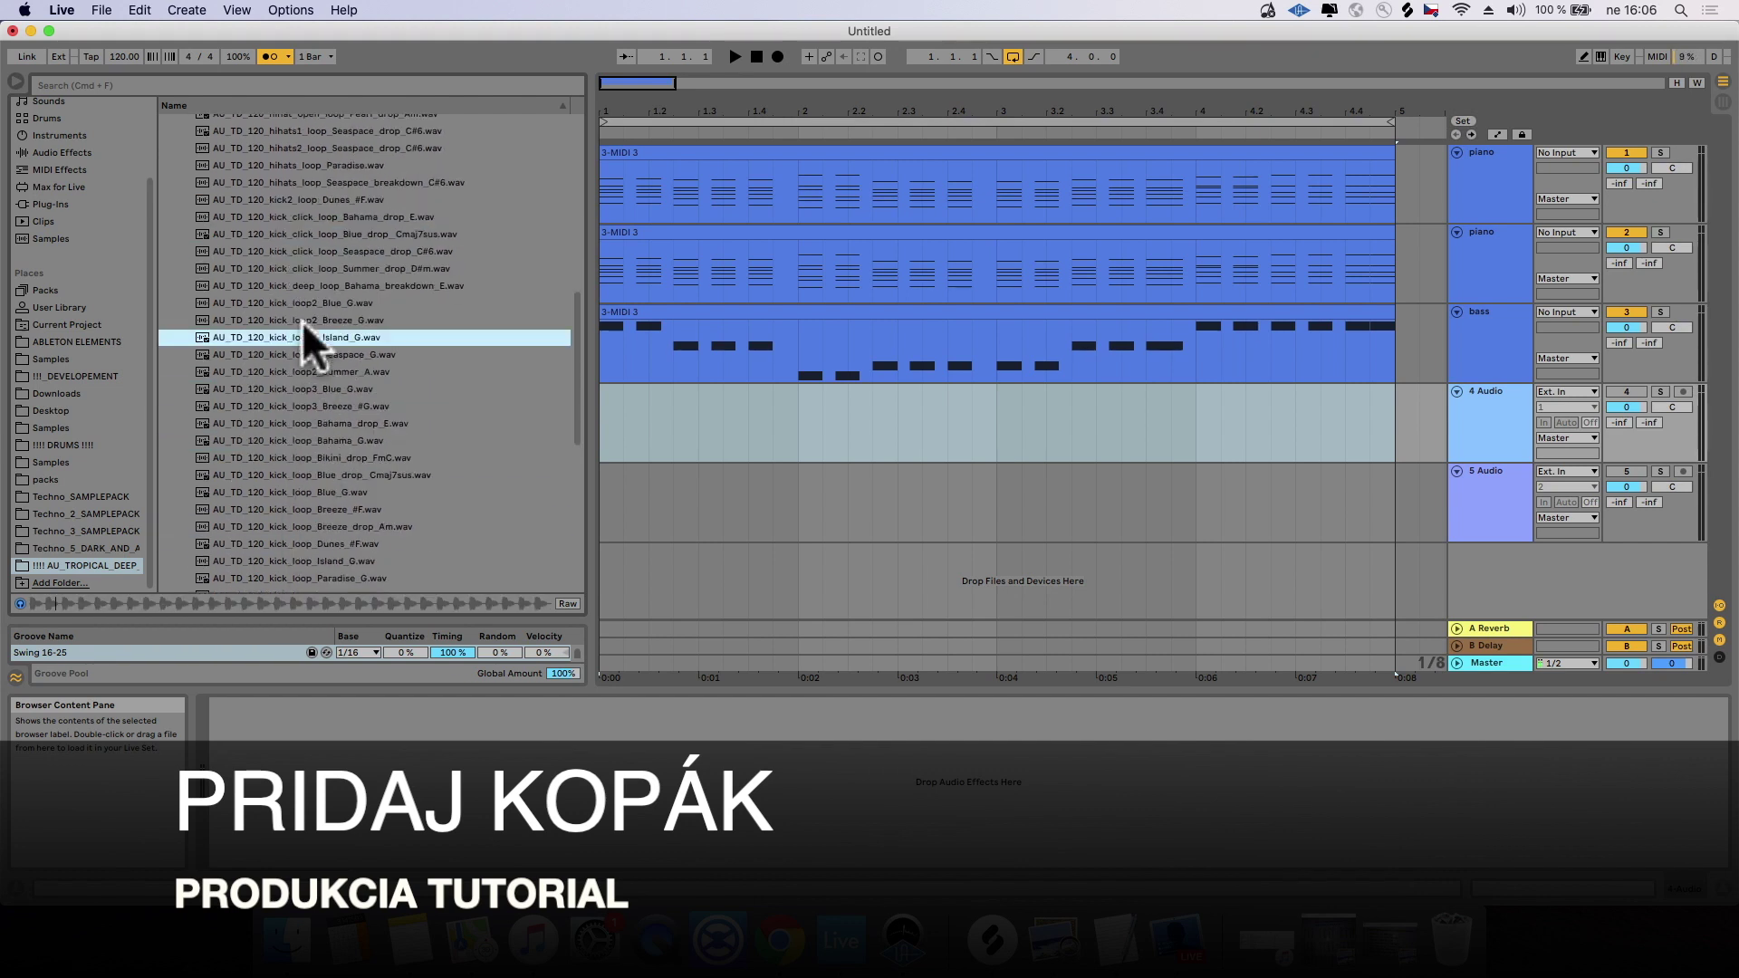
pyautogui.moveTo(305, 339); pyautogui.dragTo(610, 517)
pyautogui.press('space')
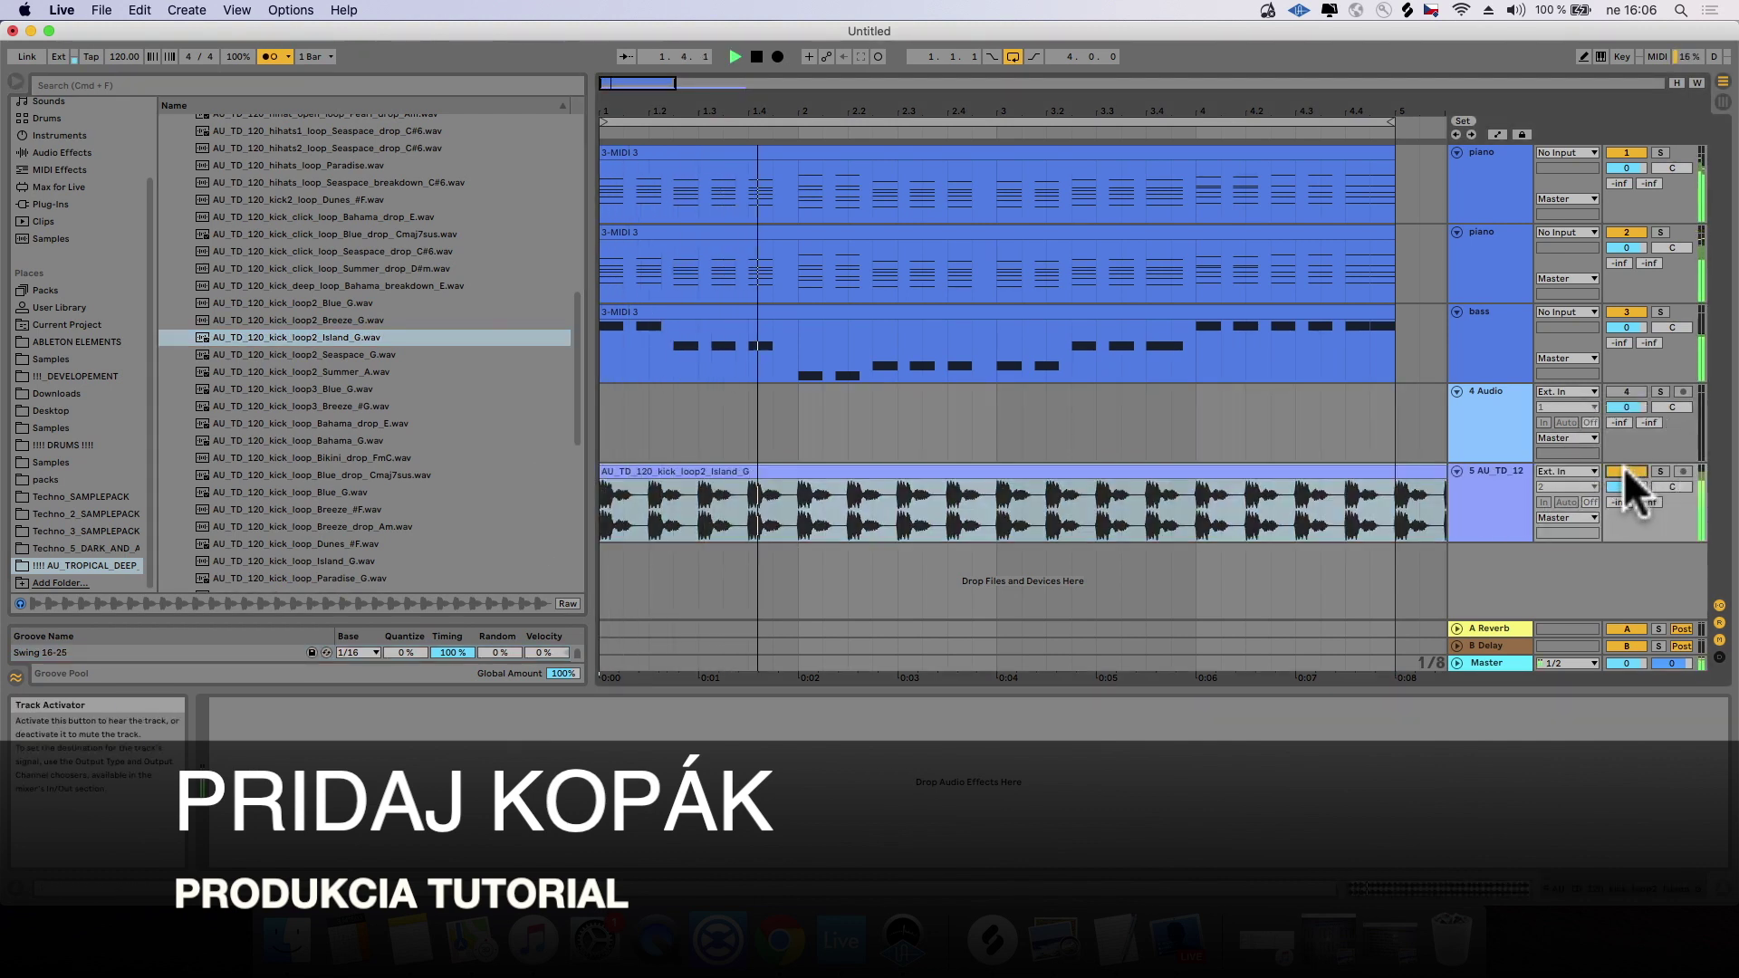
# Step: Lower the volume of all five tracks together to about -5.6 dB
pyautogui.click(1513, 367)
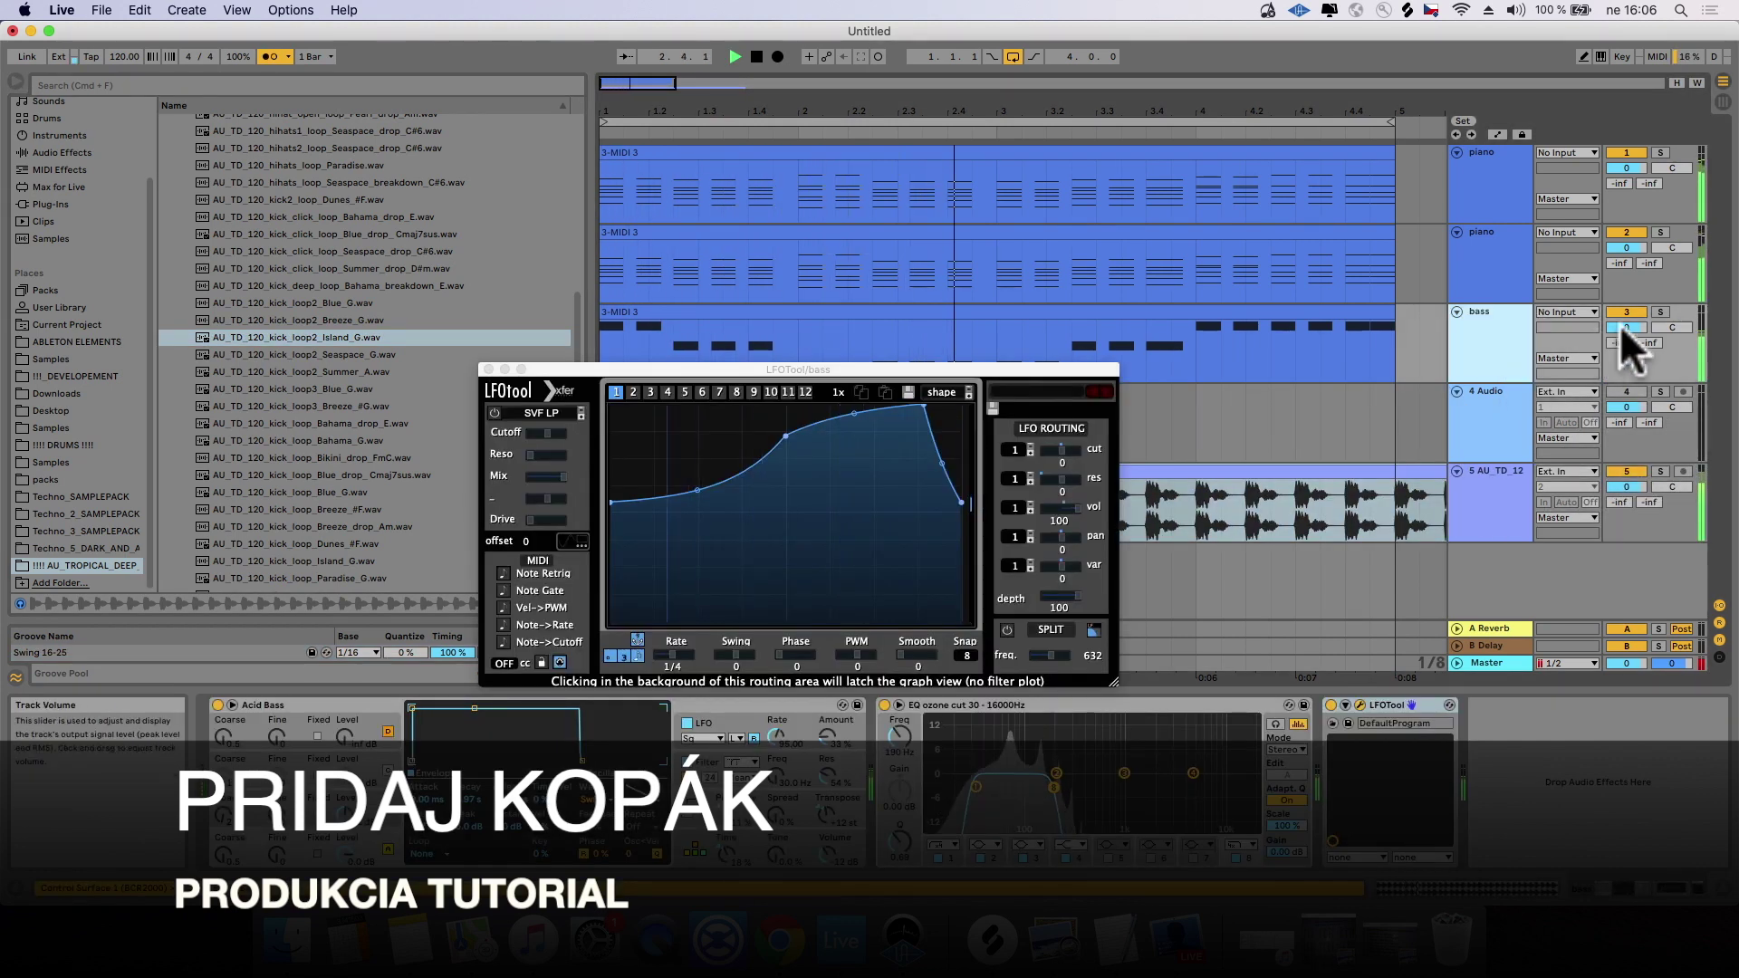
pyautogui.press('super+a')
pyautogui.moveTo(1620, 328); pyautogui.dragTo(1617, 330)
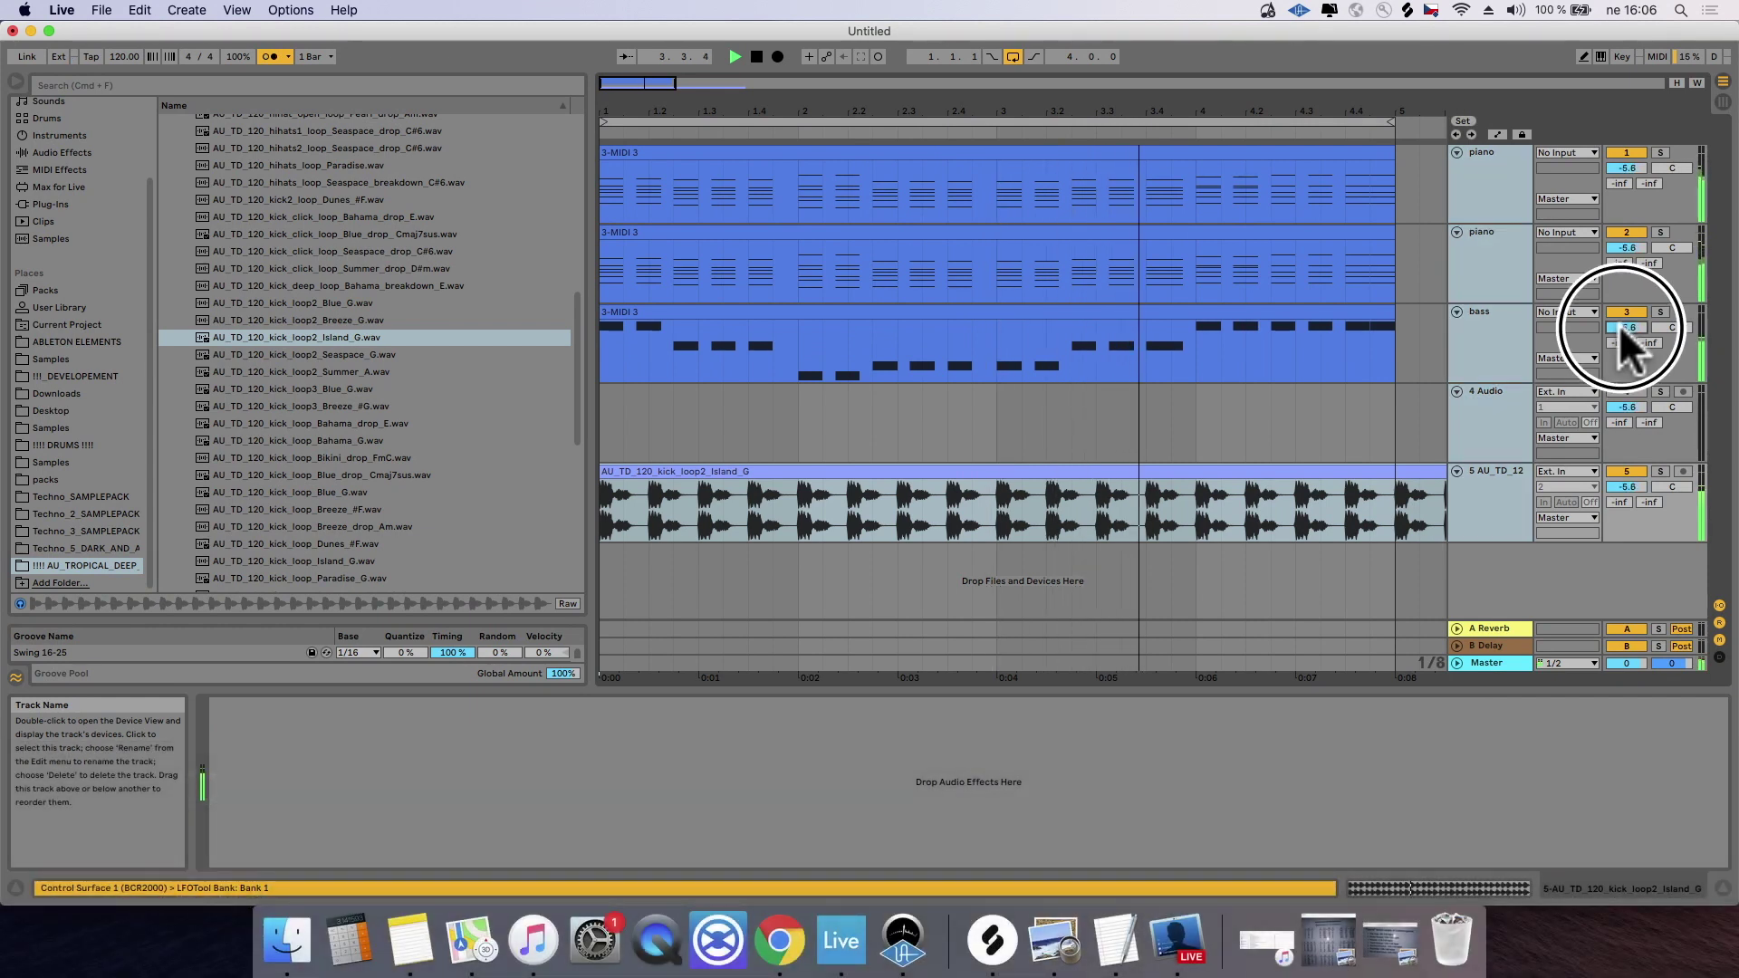
pyautogui.click(1498, 501)
# Step: Find the Limiter audio effect, add it to the Master track and play the arrangement
pyautogui.click(1515, 663)
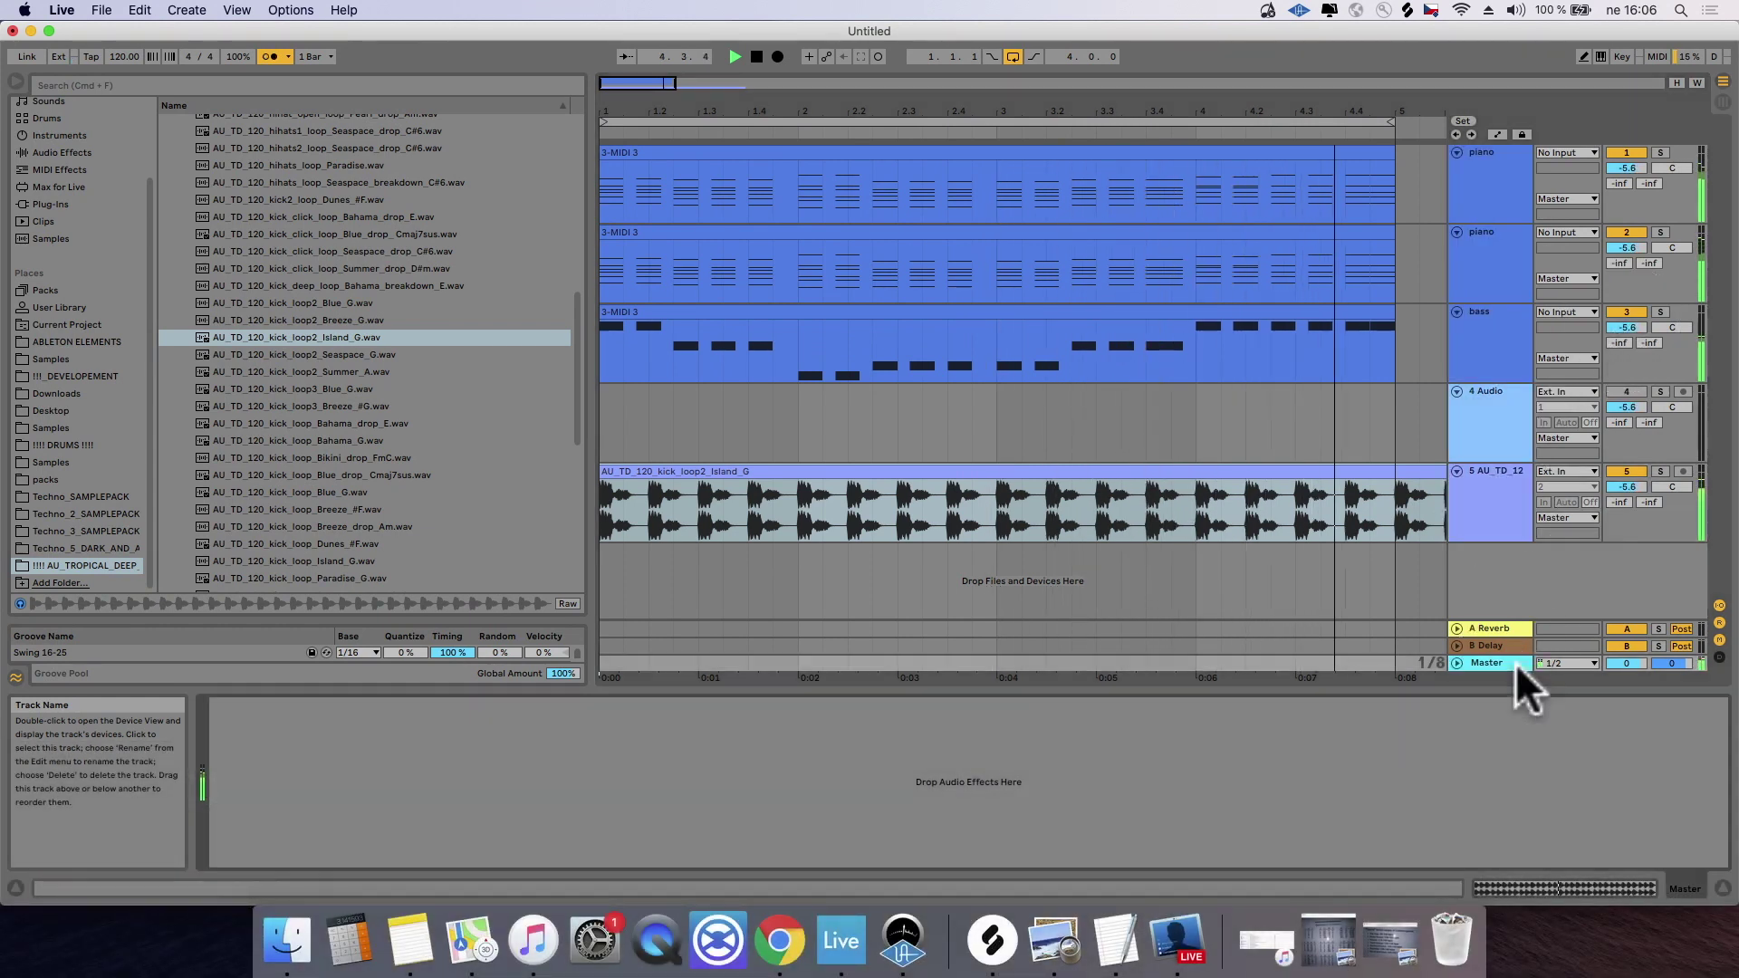
pyautogui.click(94, 80)
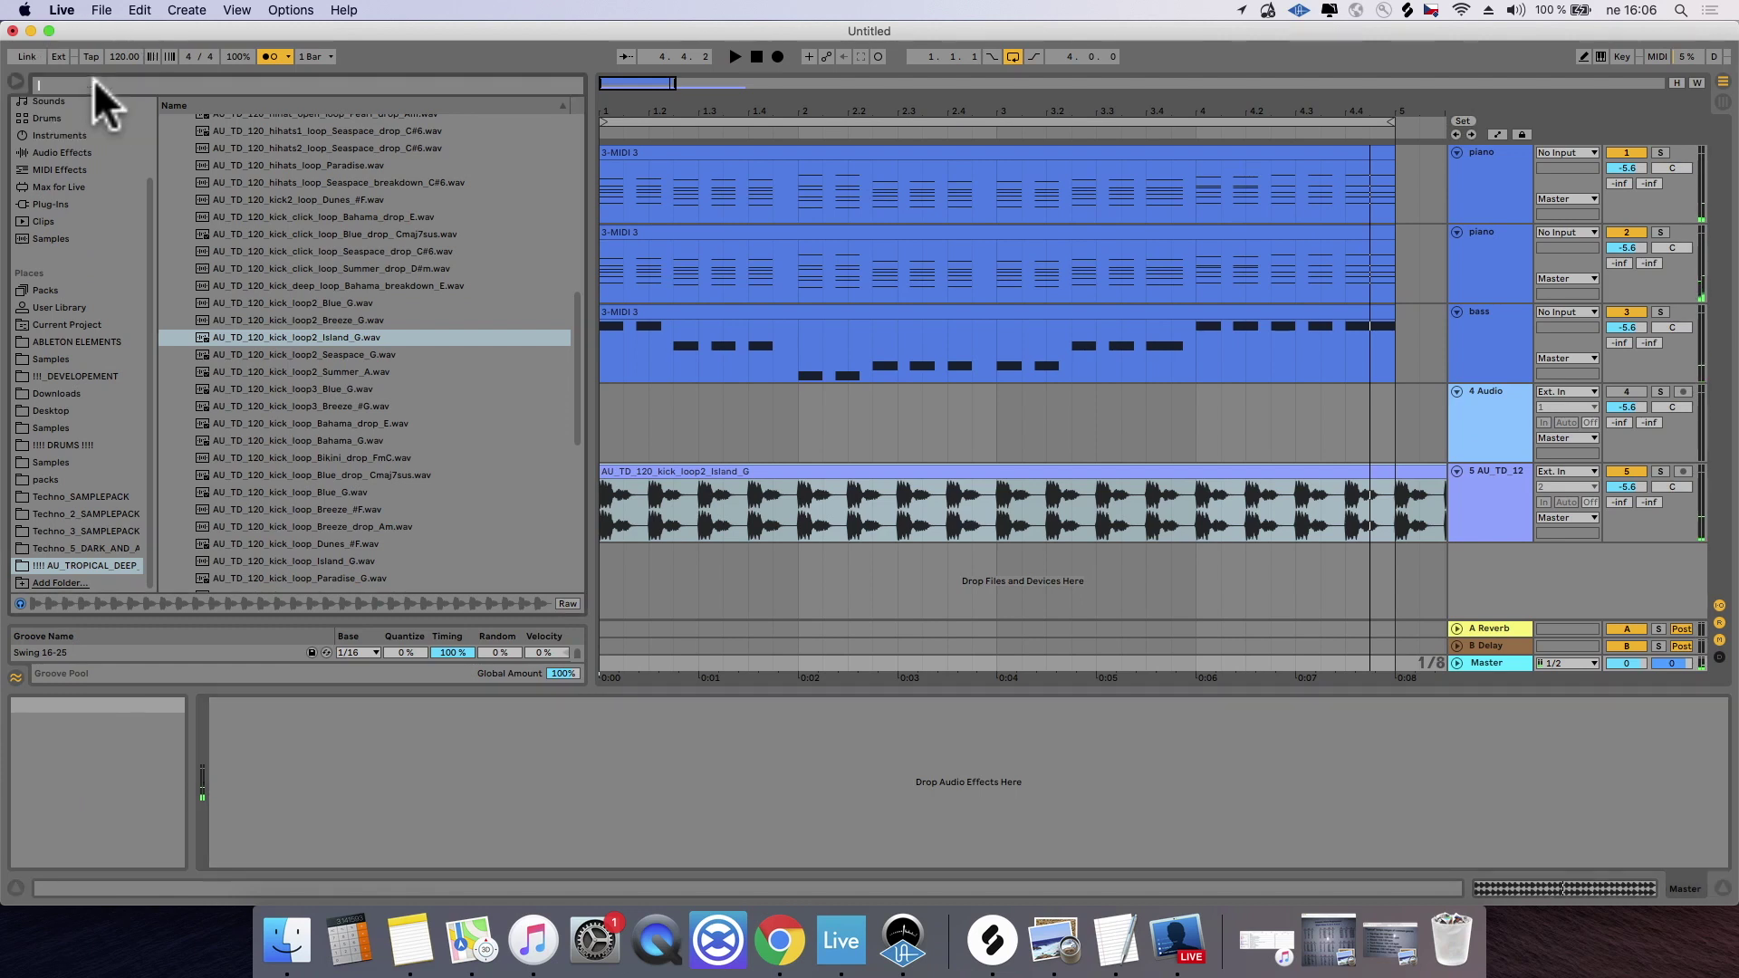
pyautogui.write('limiter')
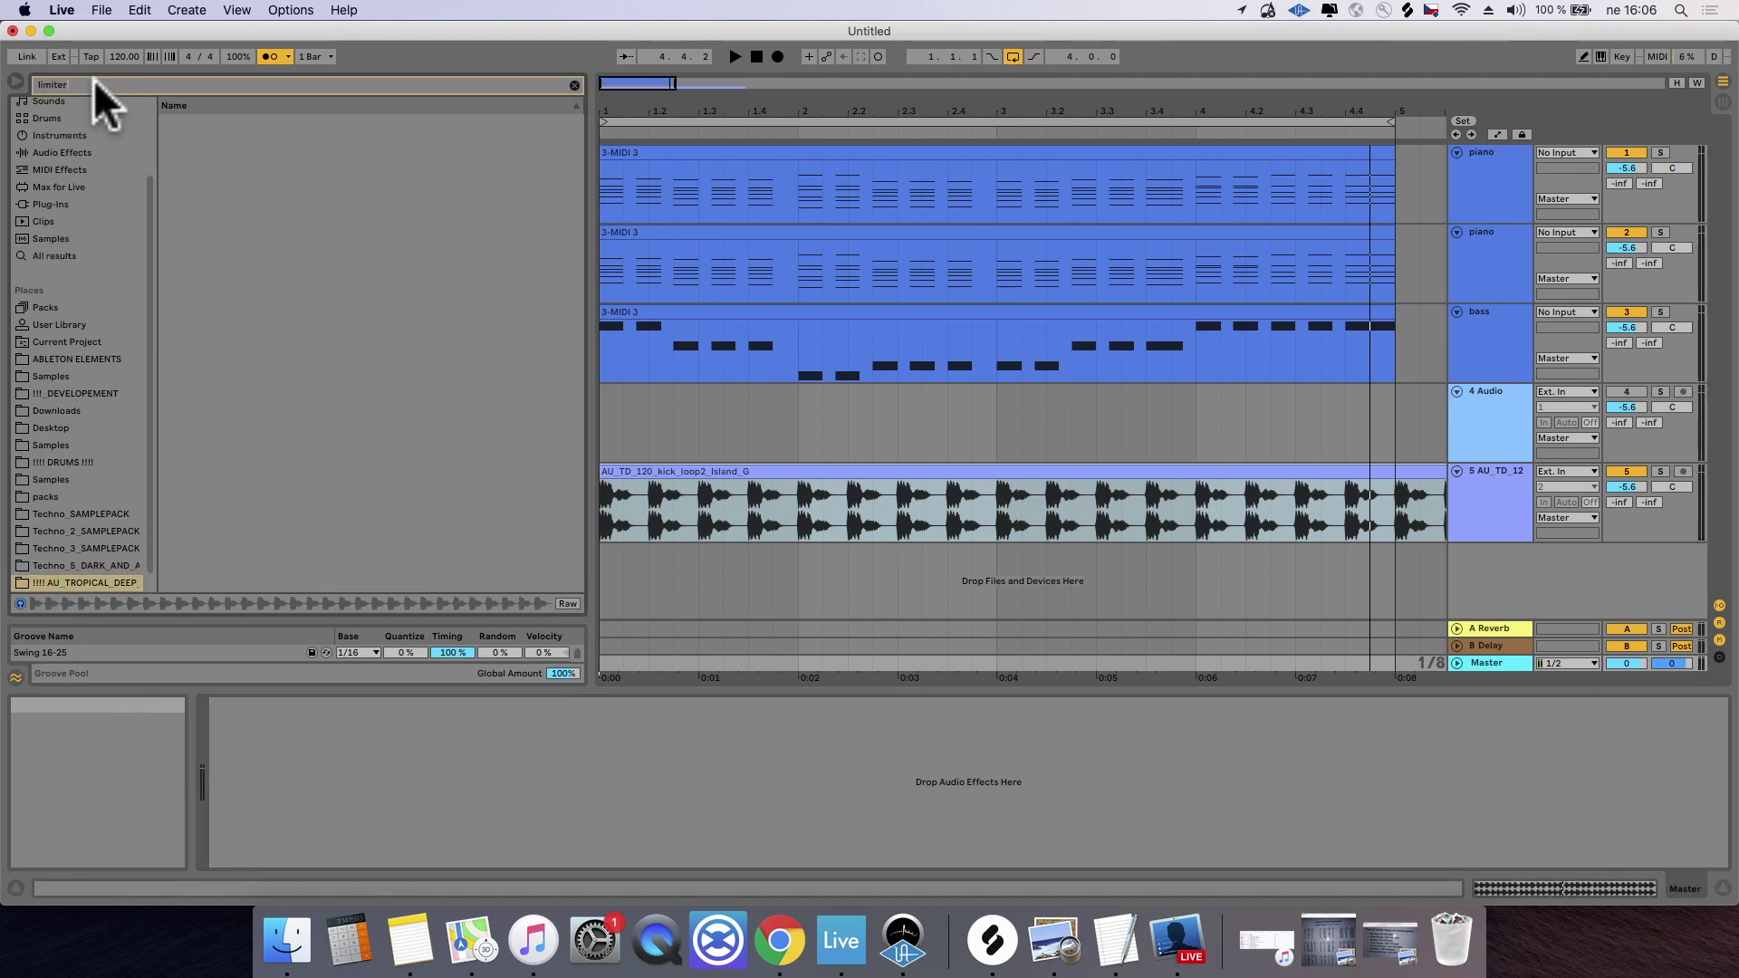
pyautogui.click(51, 153)
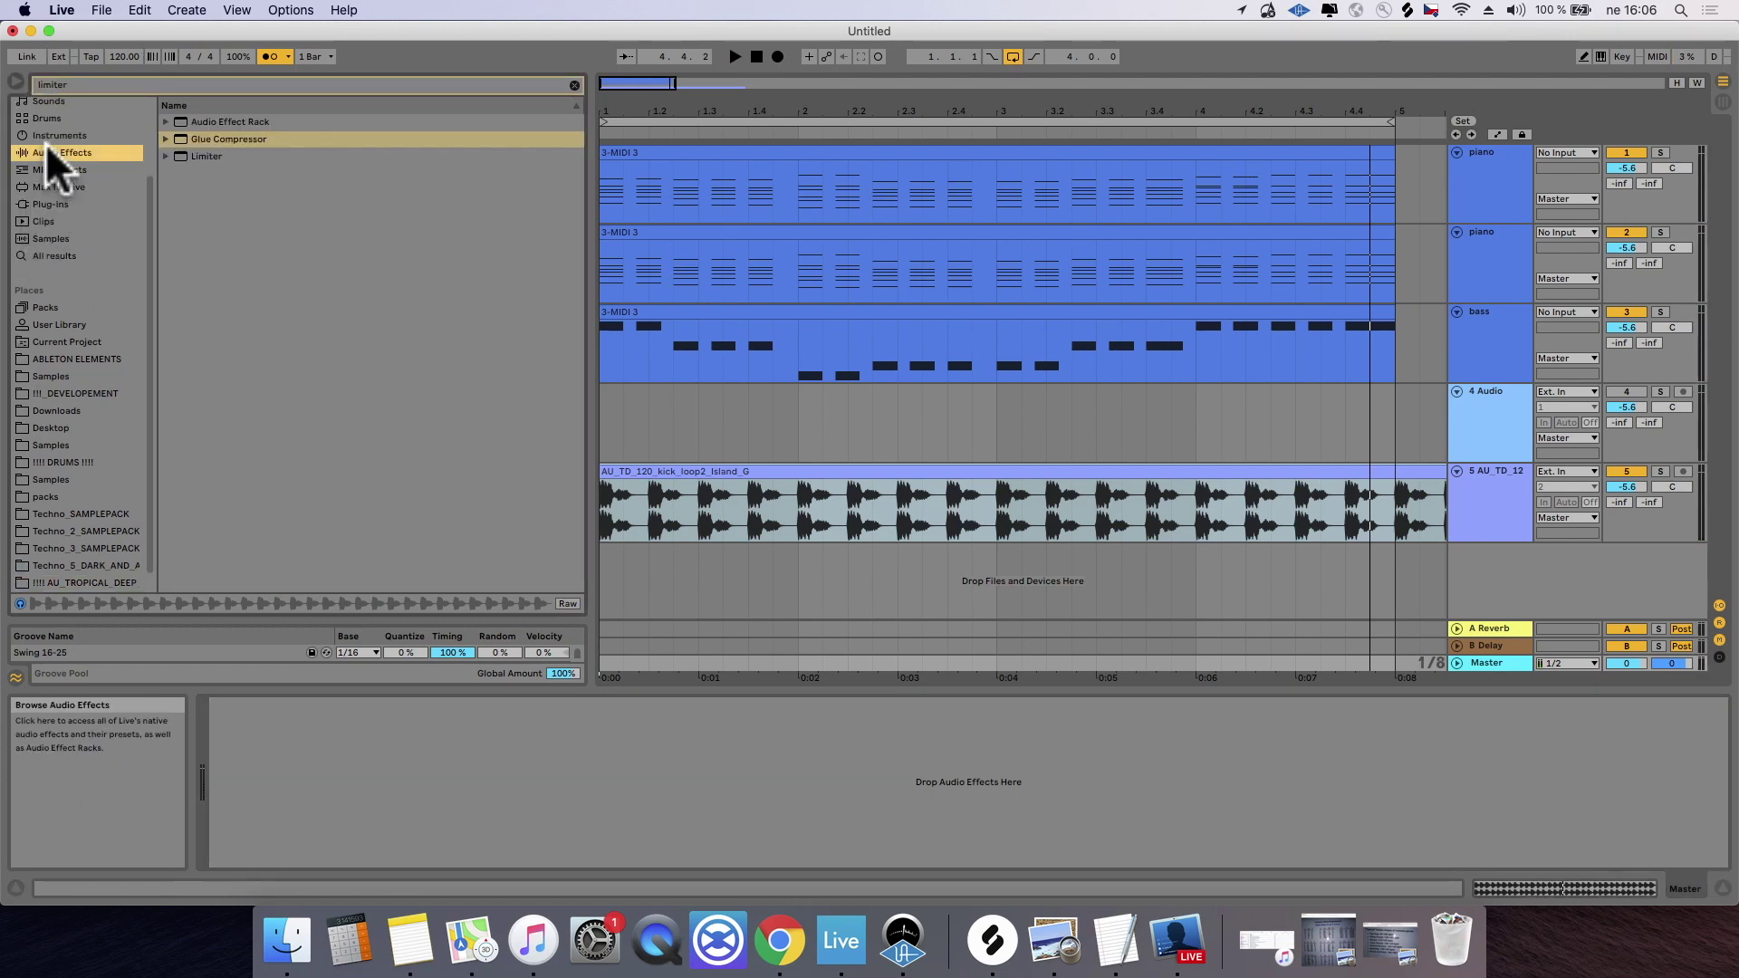
pyautogui.moveTo(207, 156); pyautogui.dragTo(987, 720)
pyautogui.press('space')
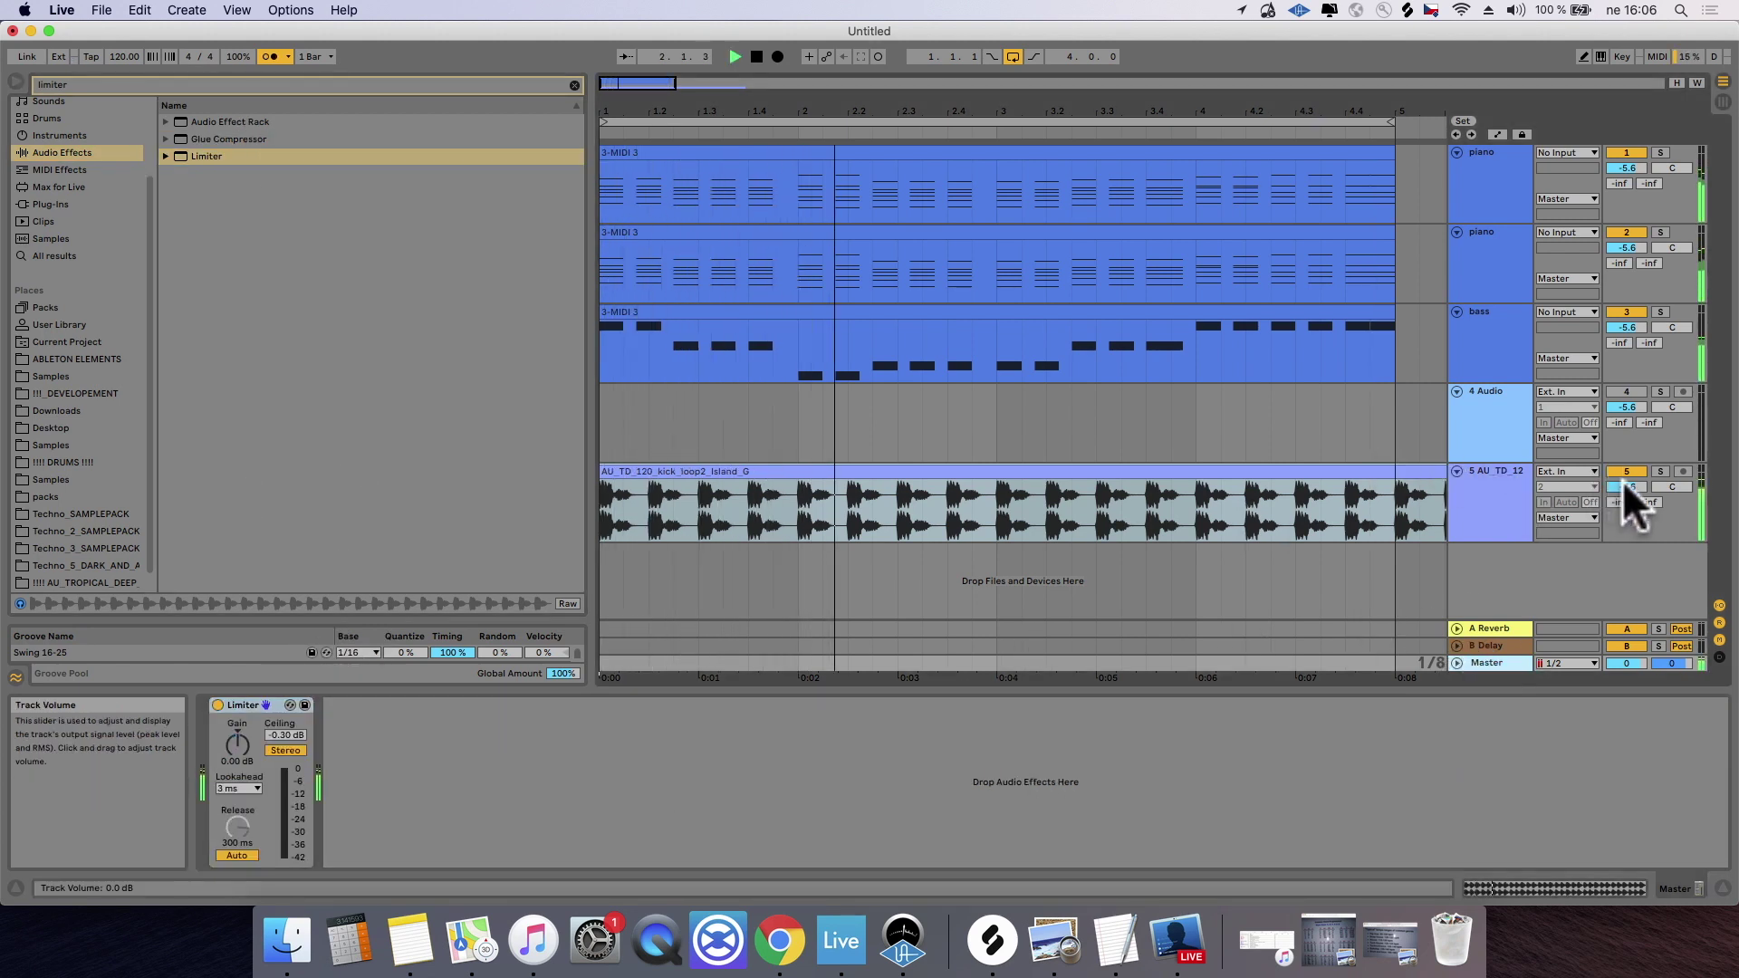
# Step: Clear the limiter search from the browser
pyautogui.click(183, 80)
pyautogui.press('BackSpace')
pyautogui.press('BackSpace')
pyautogui.press('BackSpace')
pyautogui.press('BackSpace')
pyautogui.press('BackSpace')
pyautogui.press('BackSpace')
pyautogui.press('BackSpace')
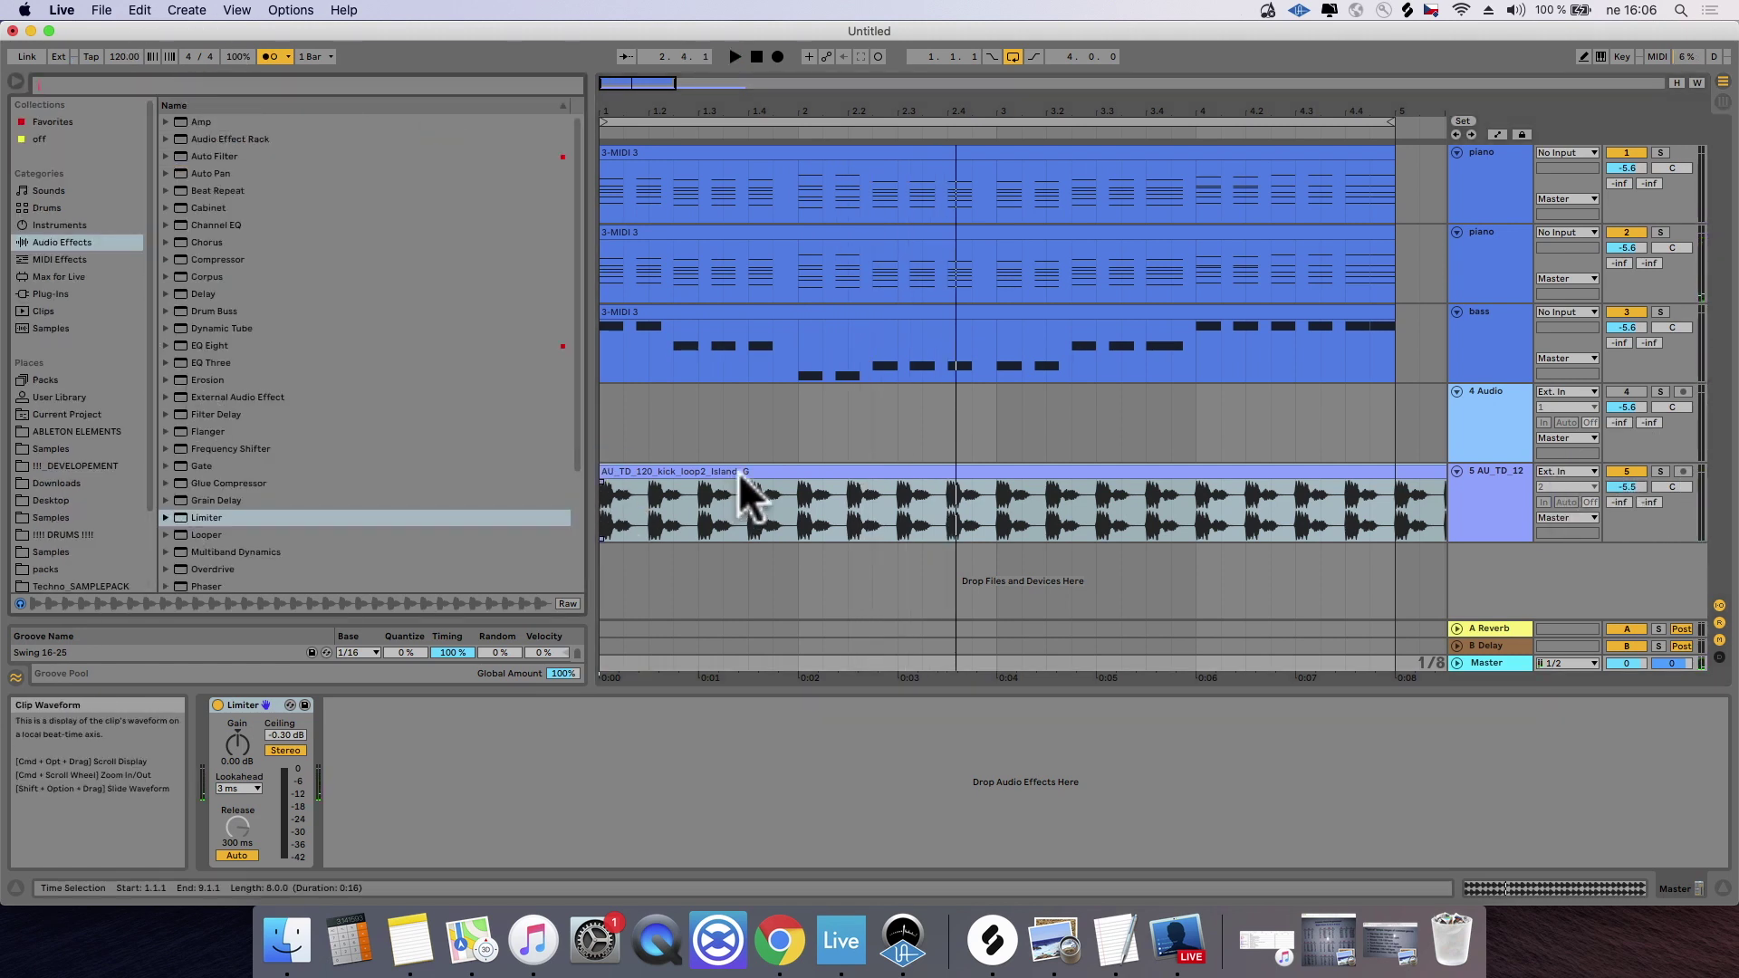
# Step: Open the kick loop clip and reveal its sample file in the browser
pyautogui.click(778, 472)
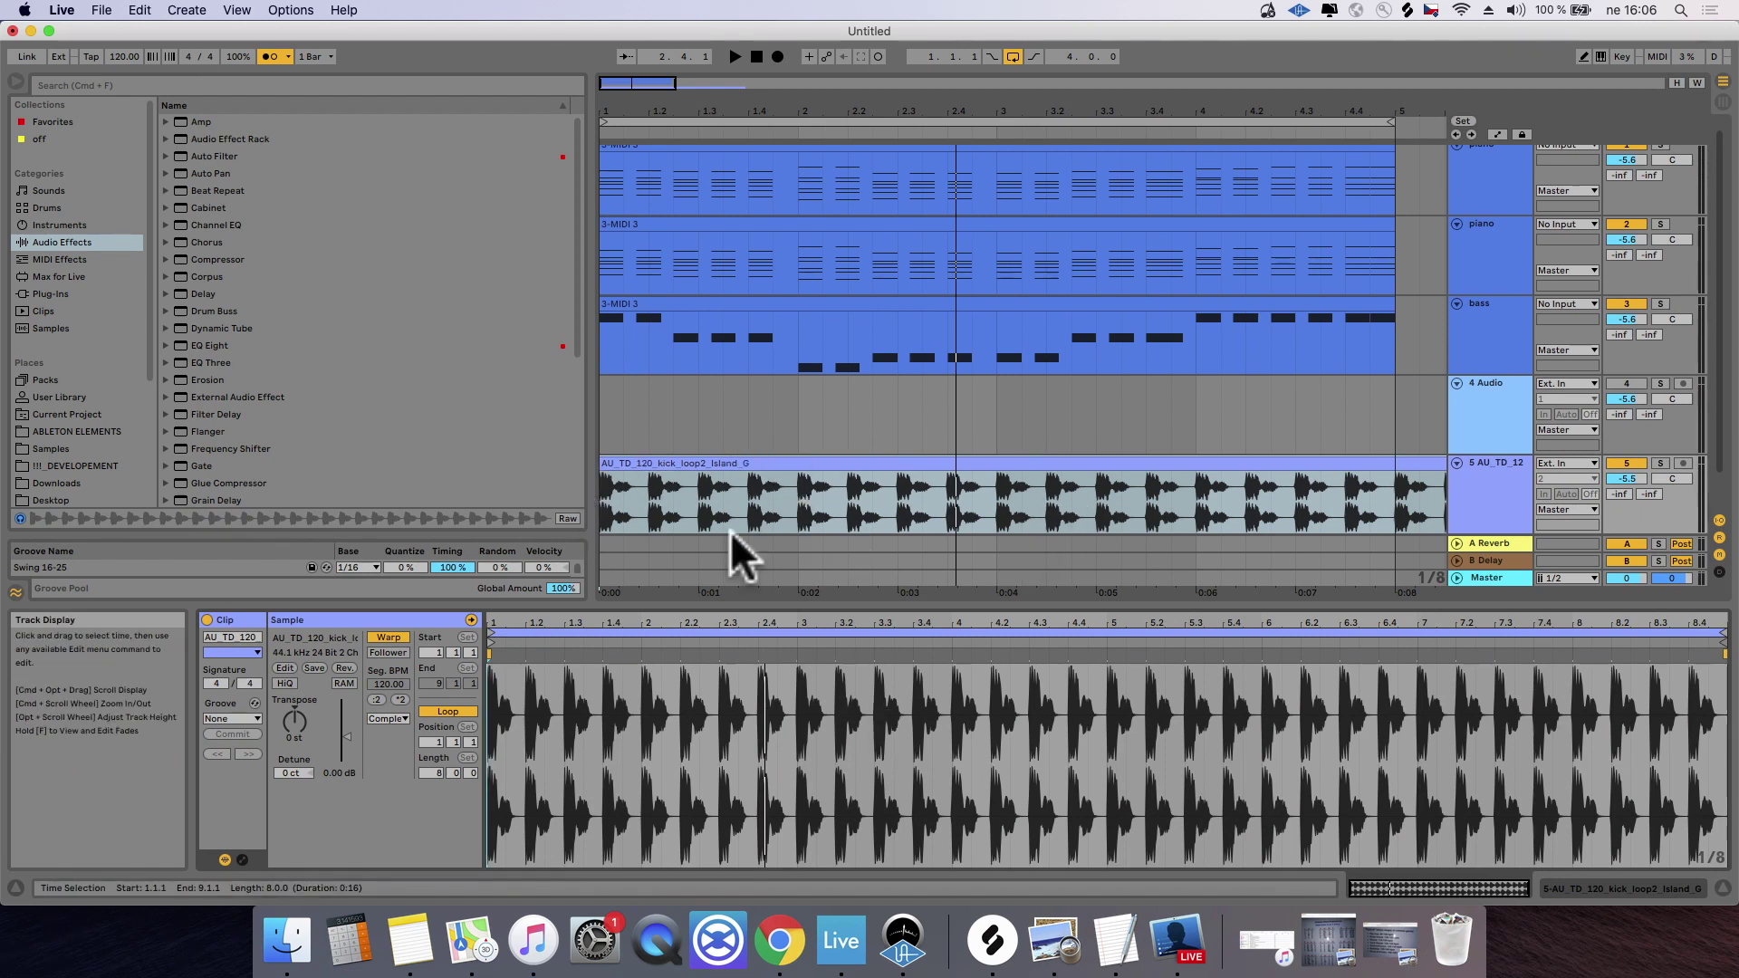
pyautogui.click(798, 476)
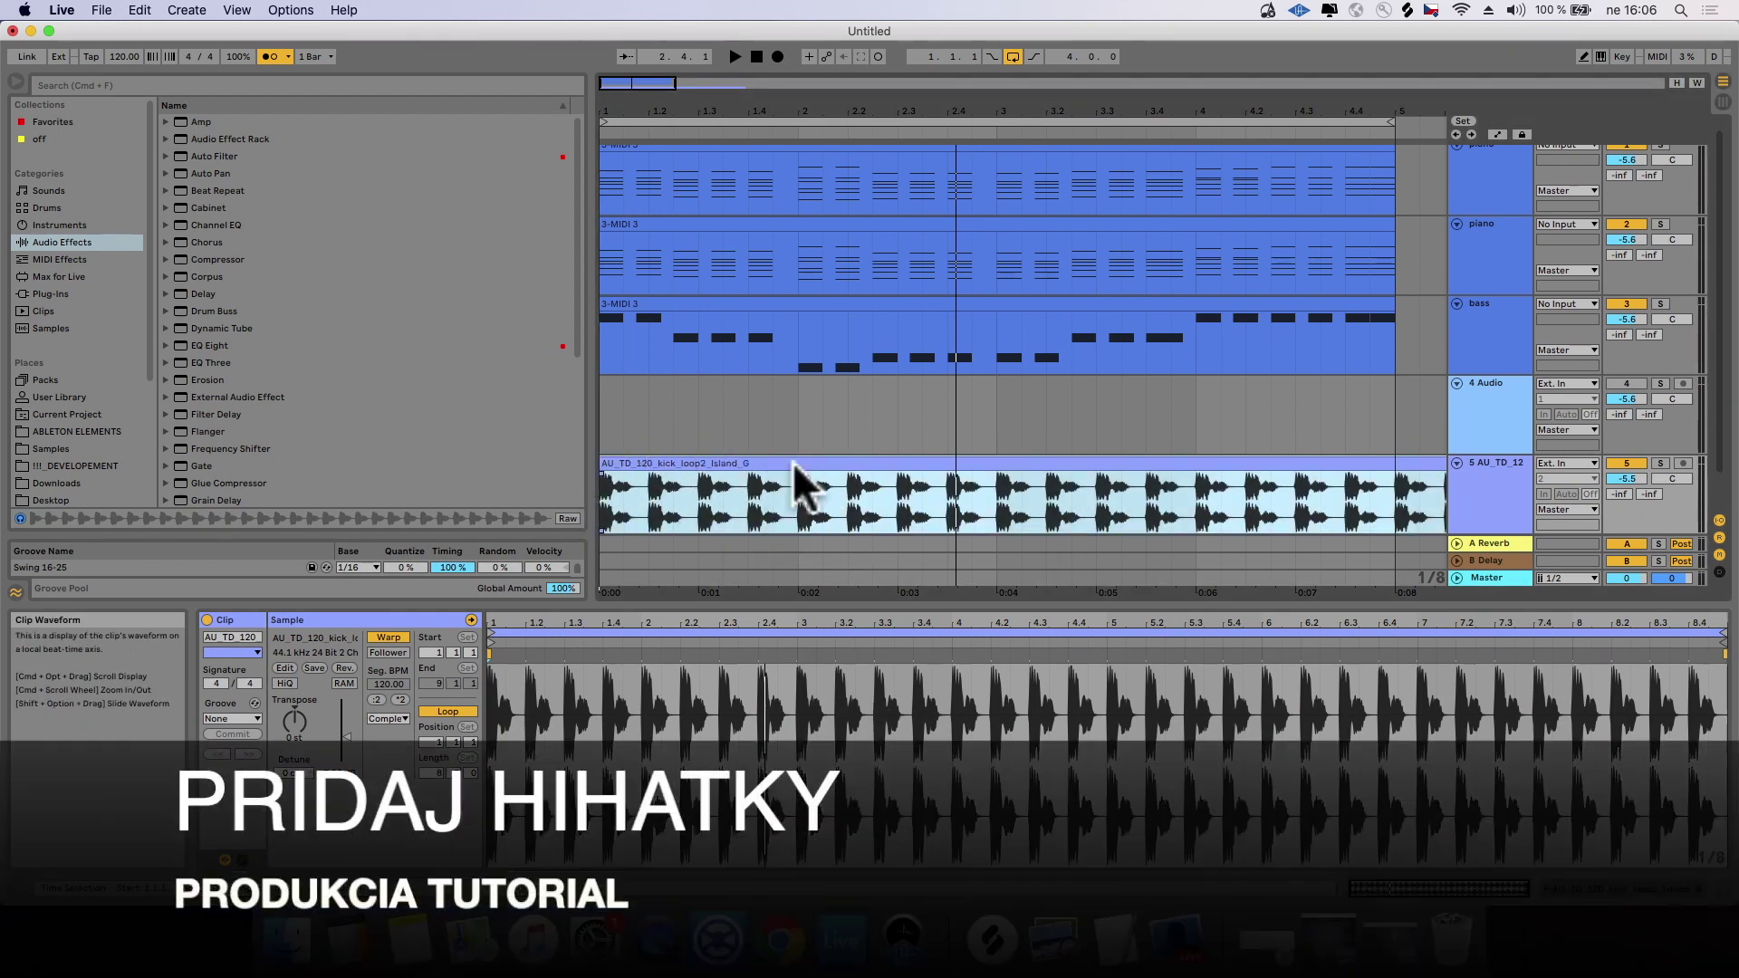
pyautogui.click(792, 462)
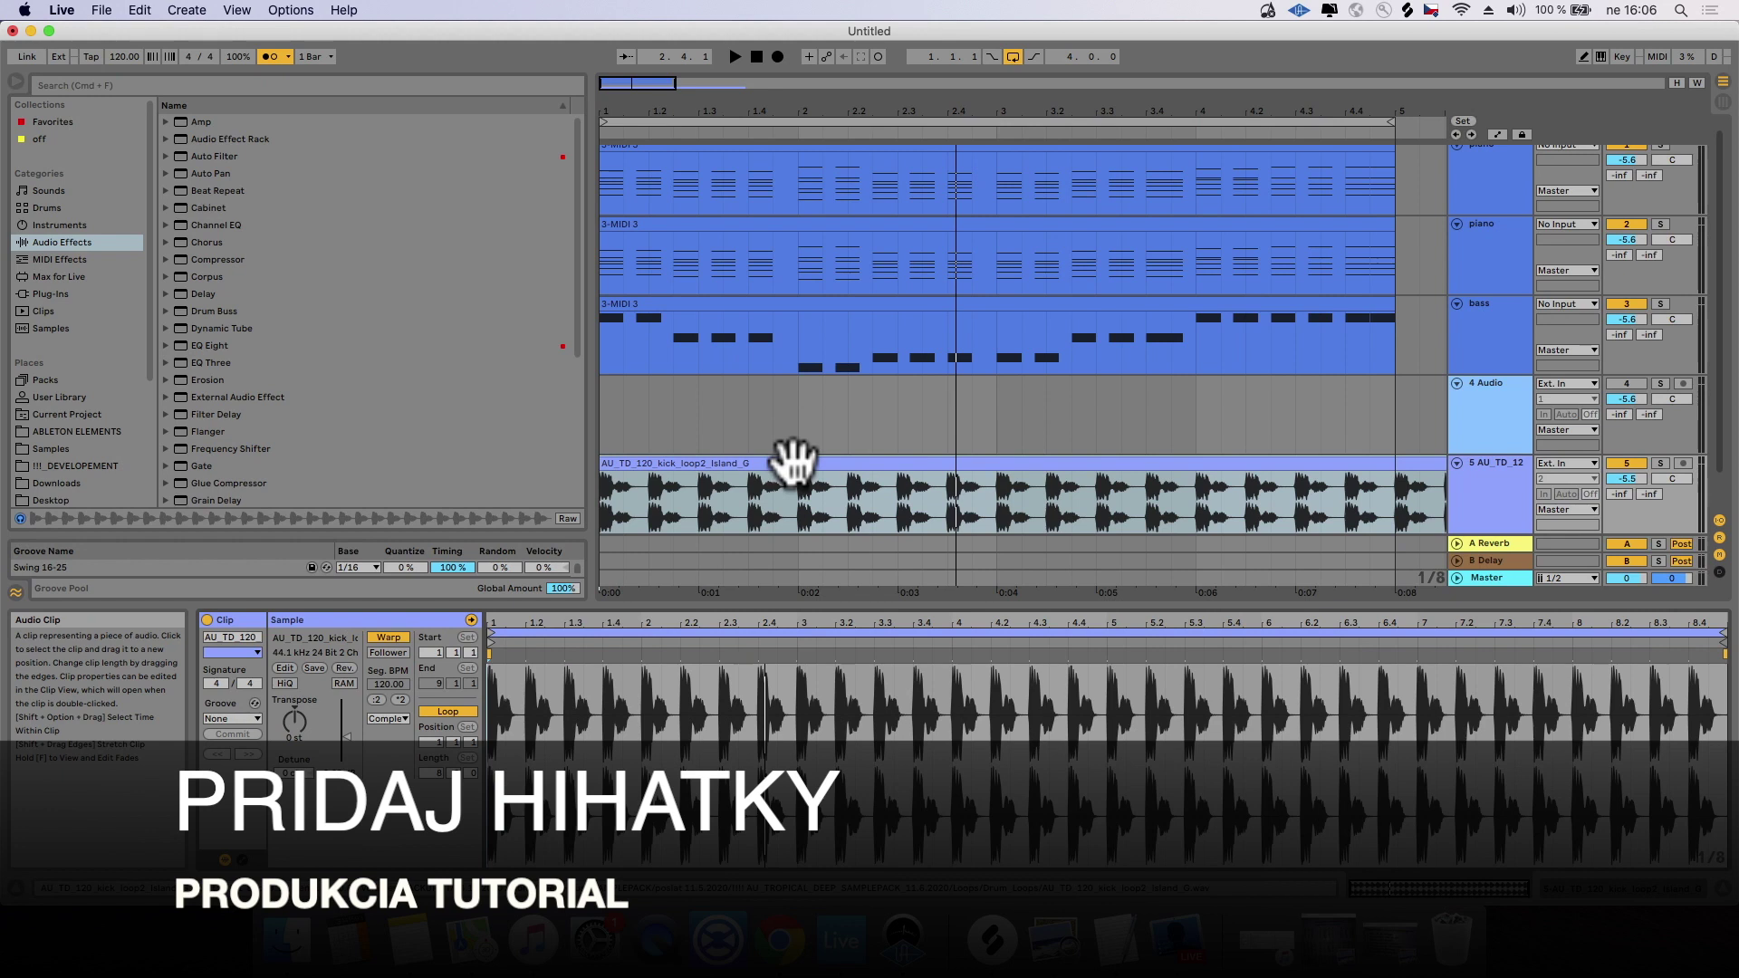
pyautogui.click(351, 651)
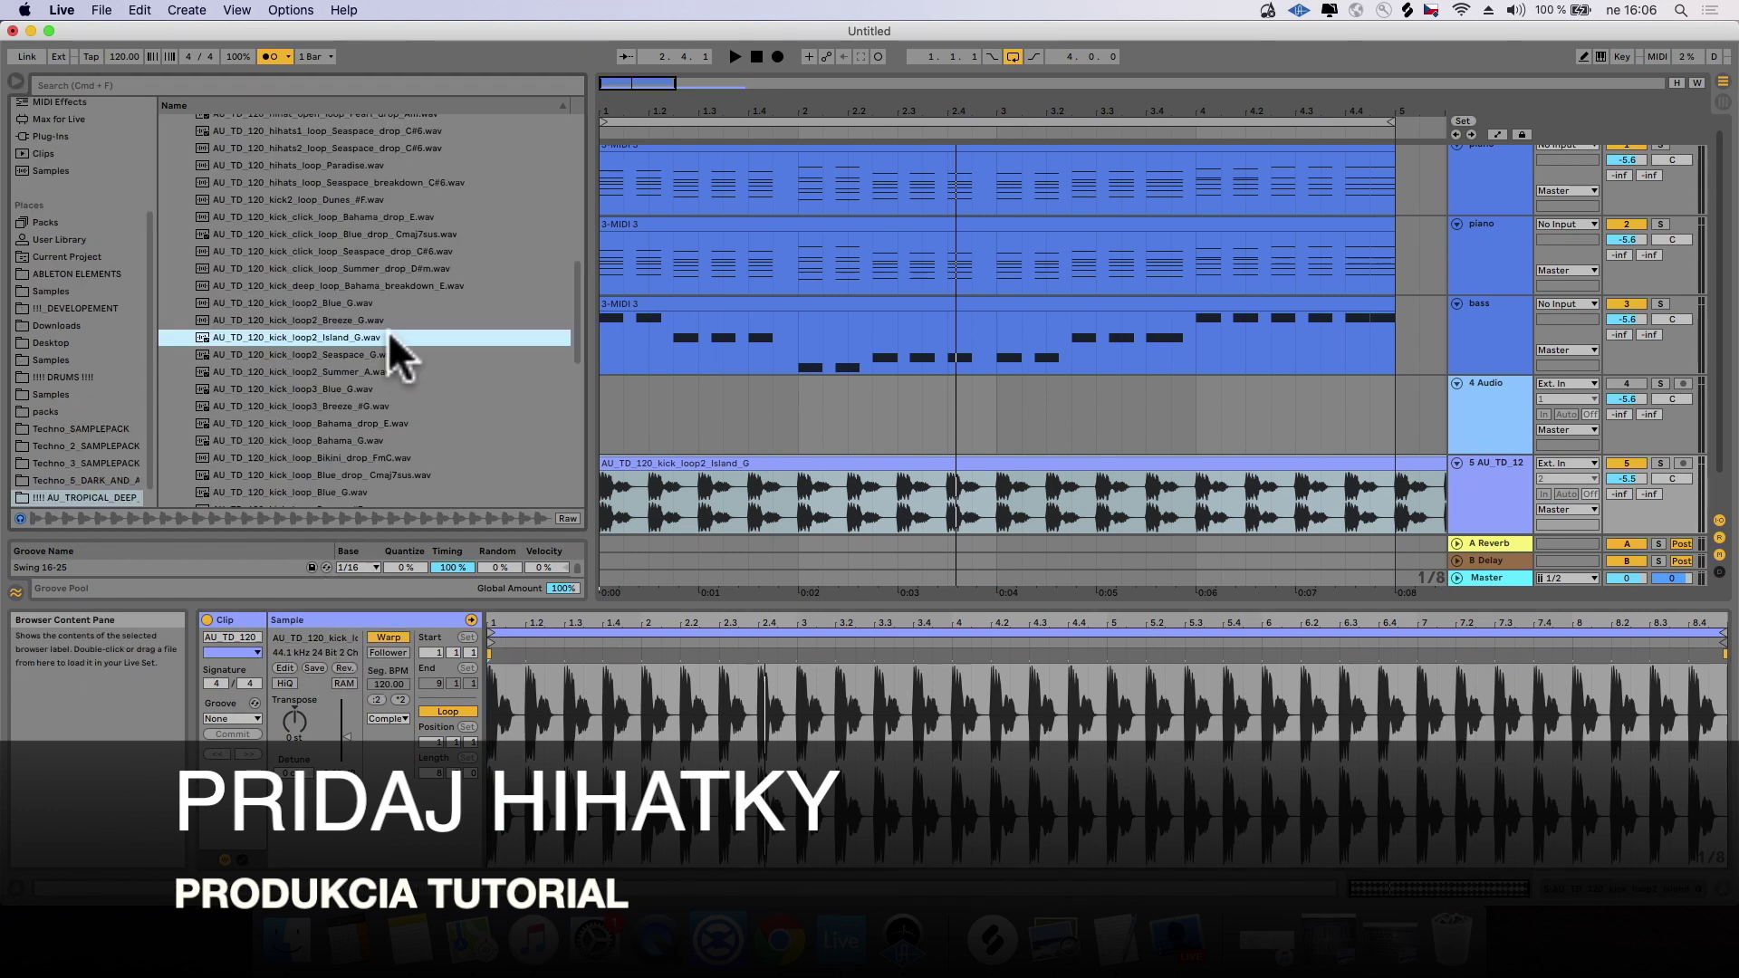
# Step: Audition the hihat and hihat2 loops in the sample pack's Drum_Loops folder
pyautogui.scroll(10, 337, 277)
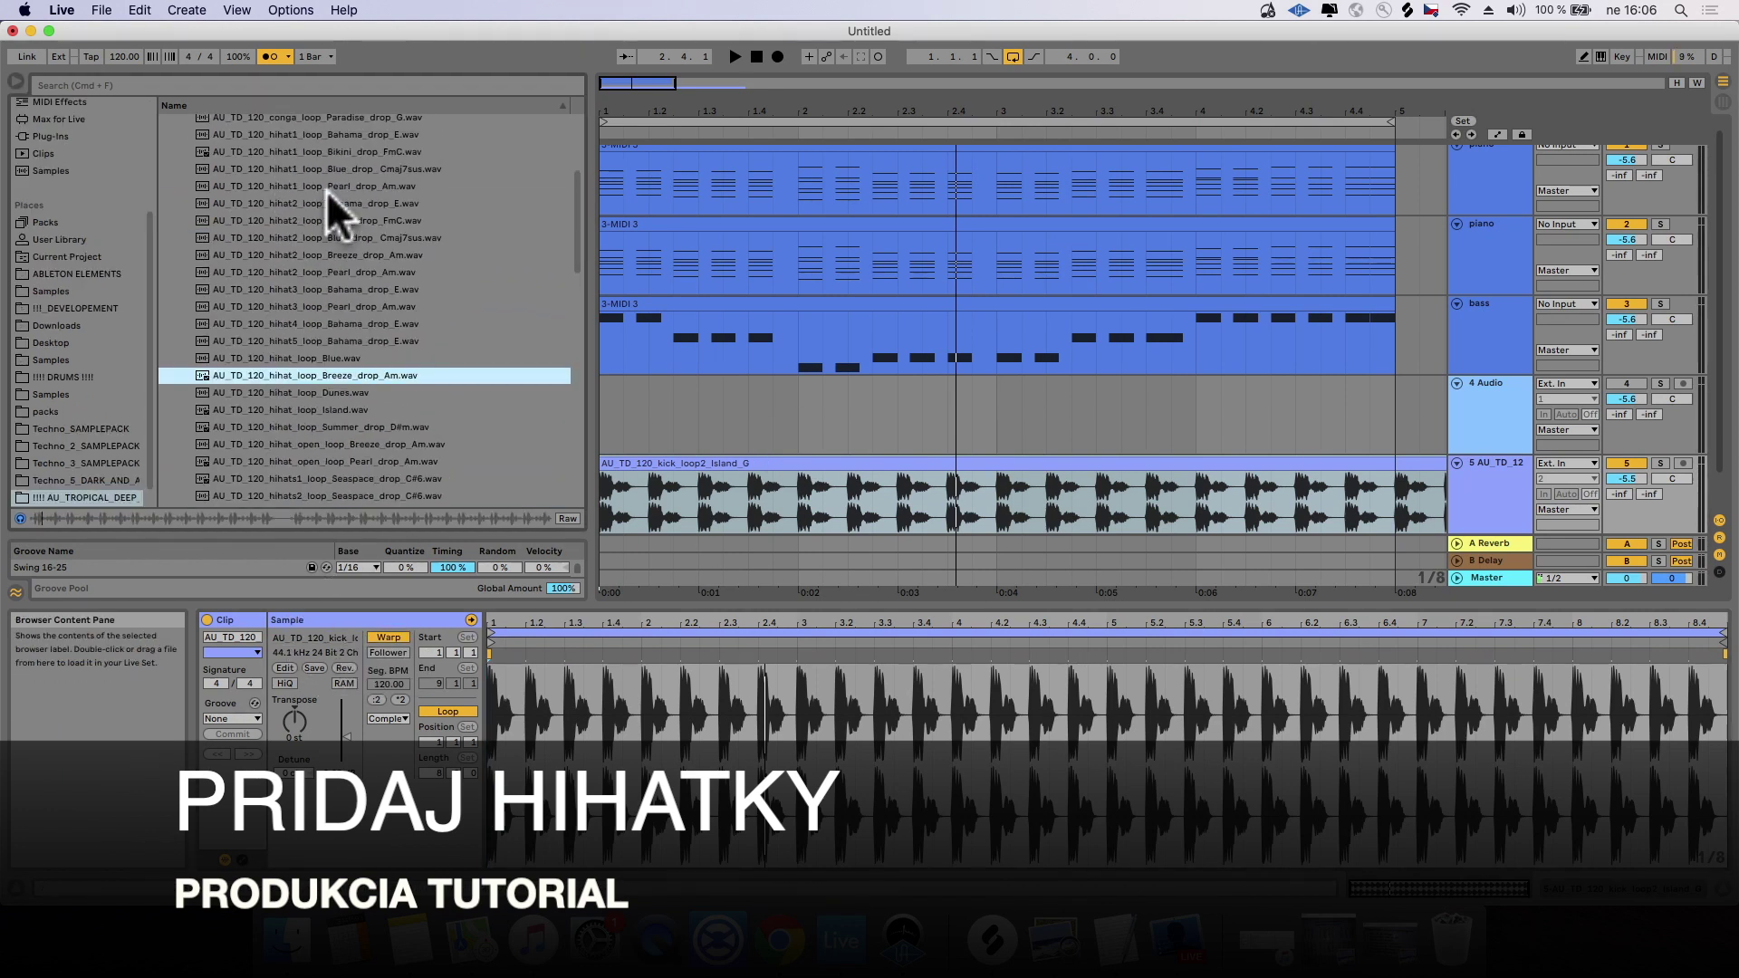
pyautogui.click(336, 287)
pyautogui.scroll(1, 337, 283)
pyautogui.click(339, 284)
pyautogui.scroll(1, 340, 296)
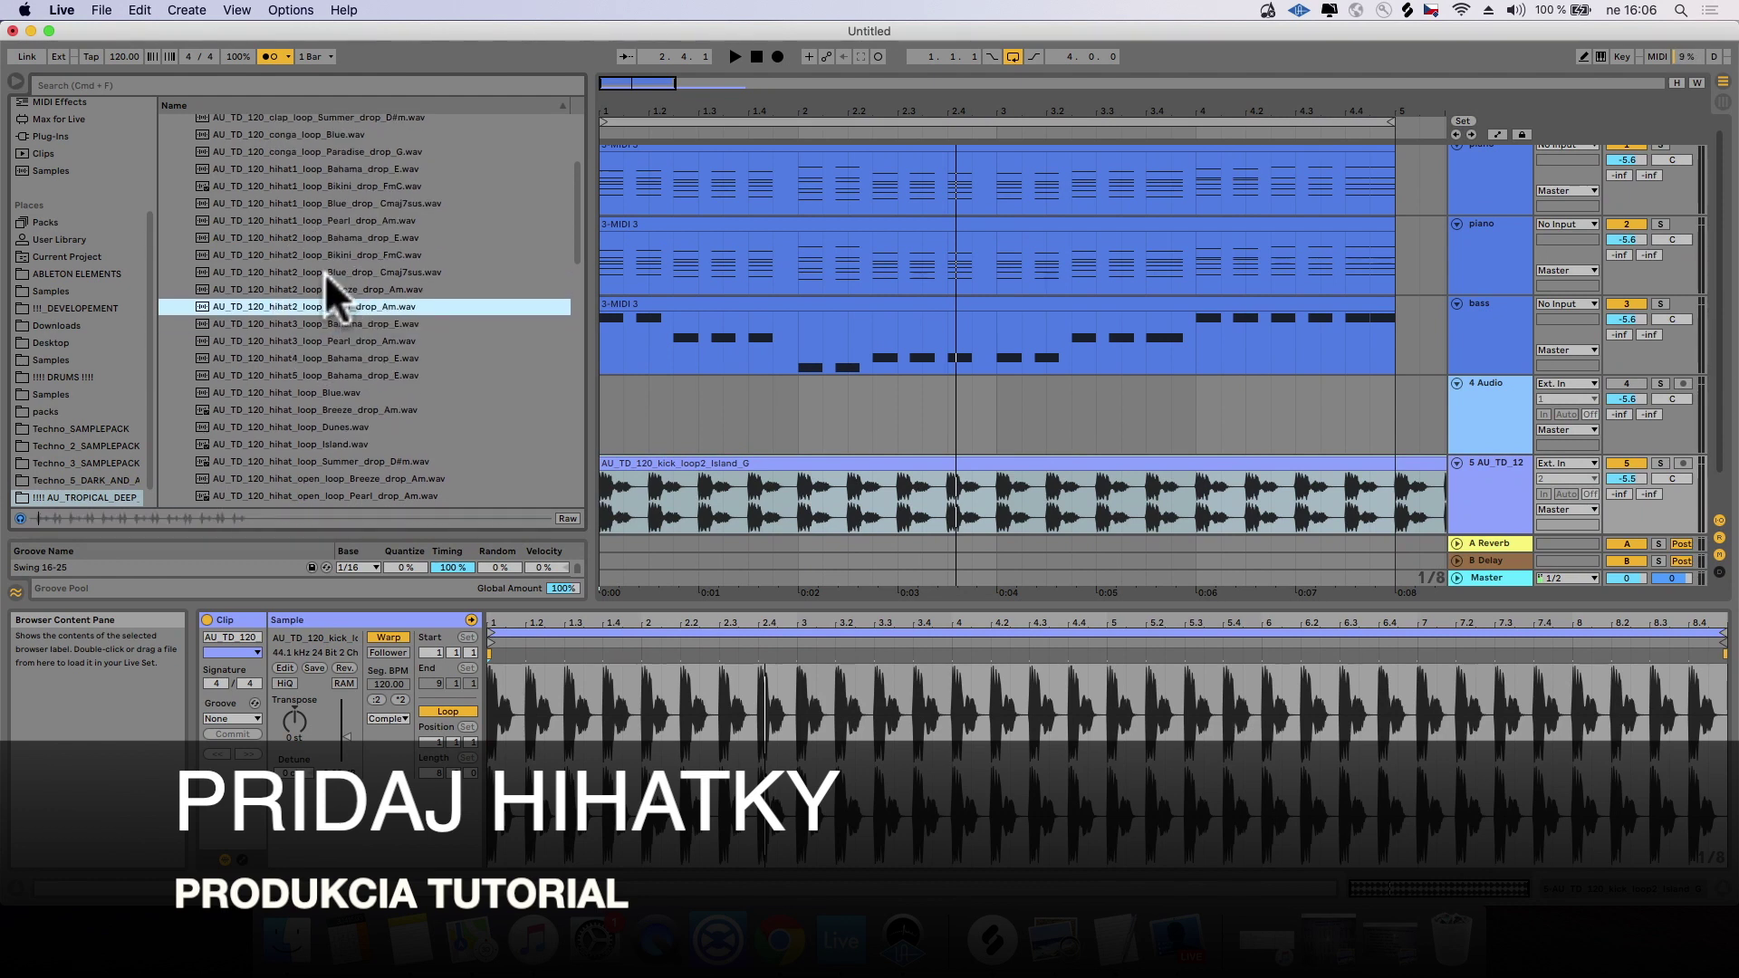
pyautogui.click(334, 287)
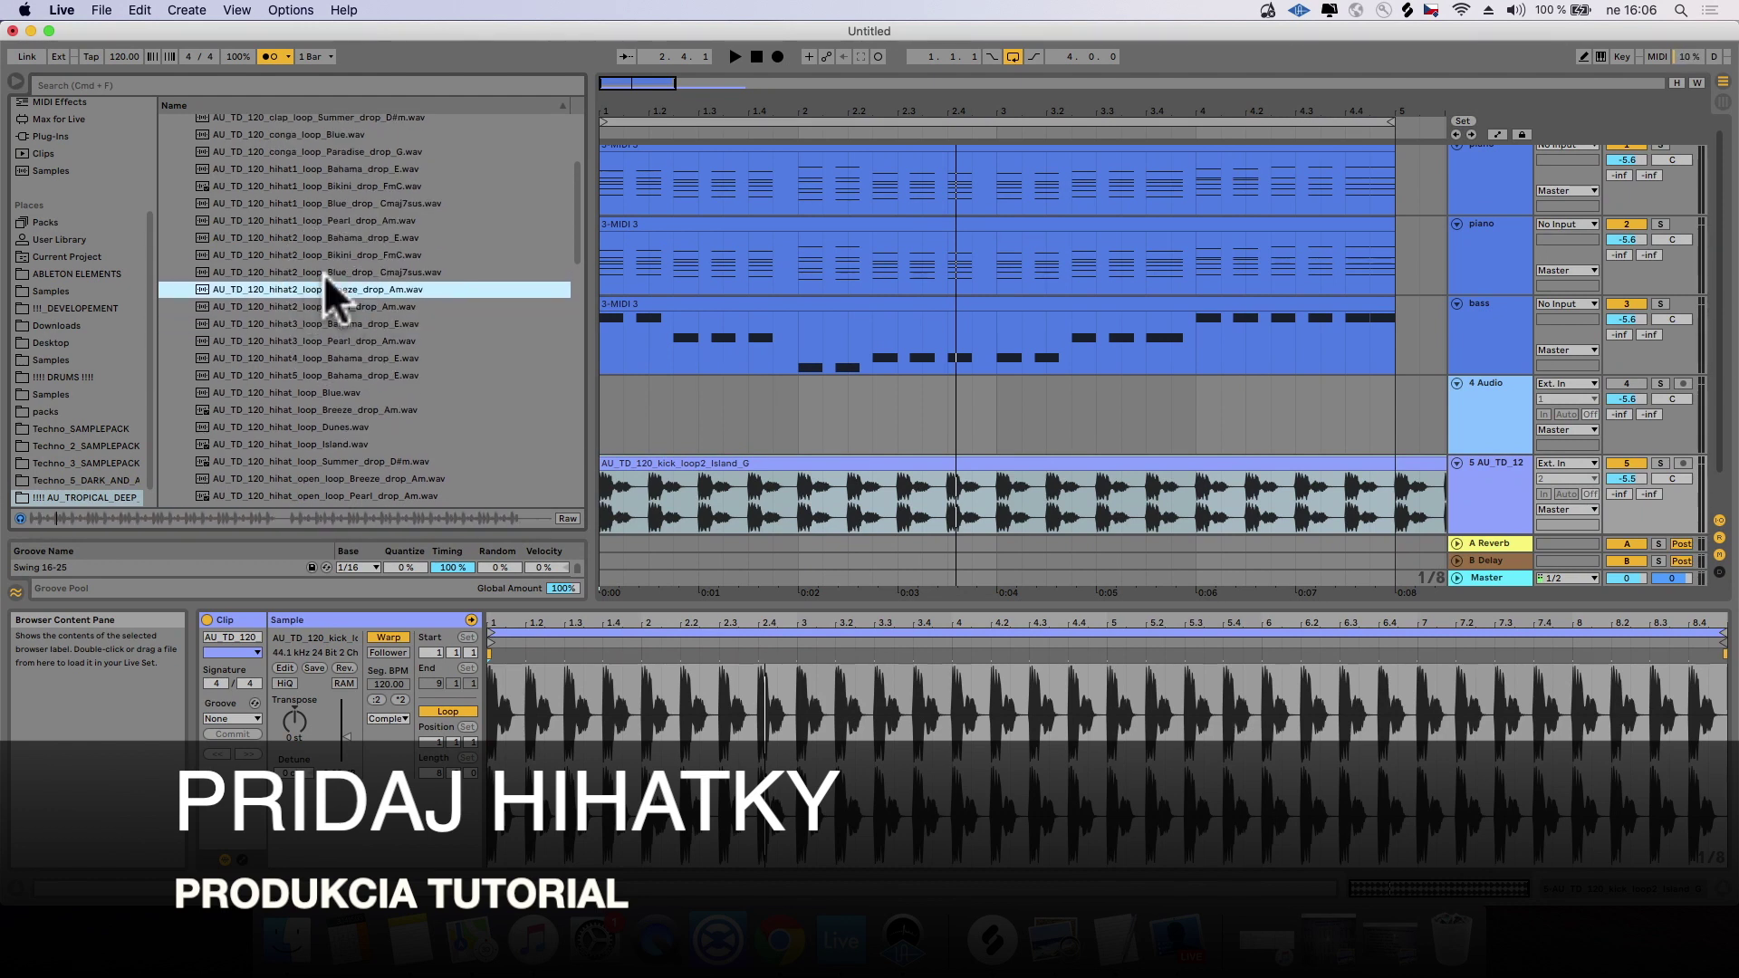
pyautogui.click(328, 275)
pyautogui.click(329, 255)
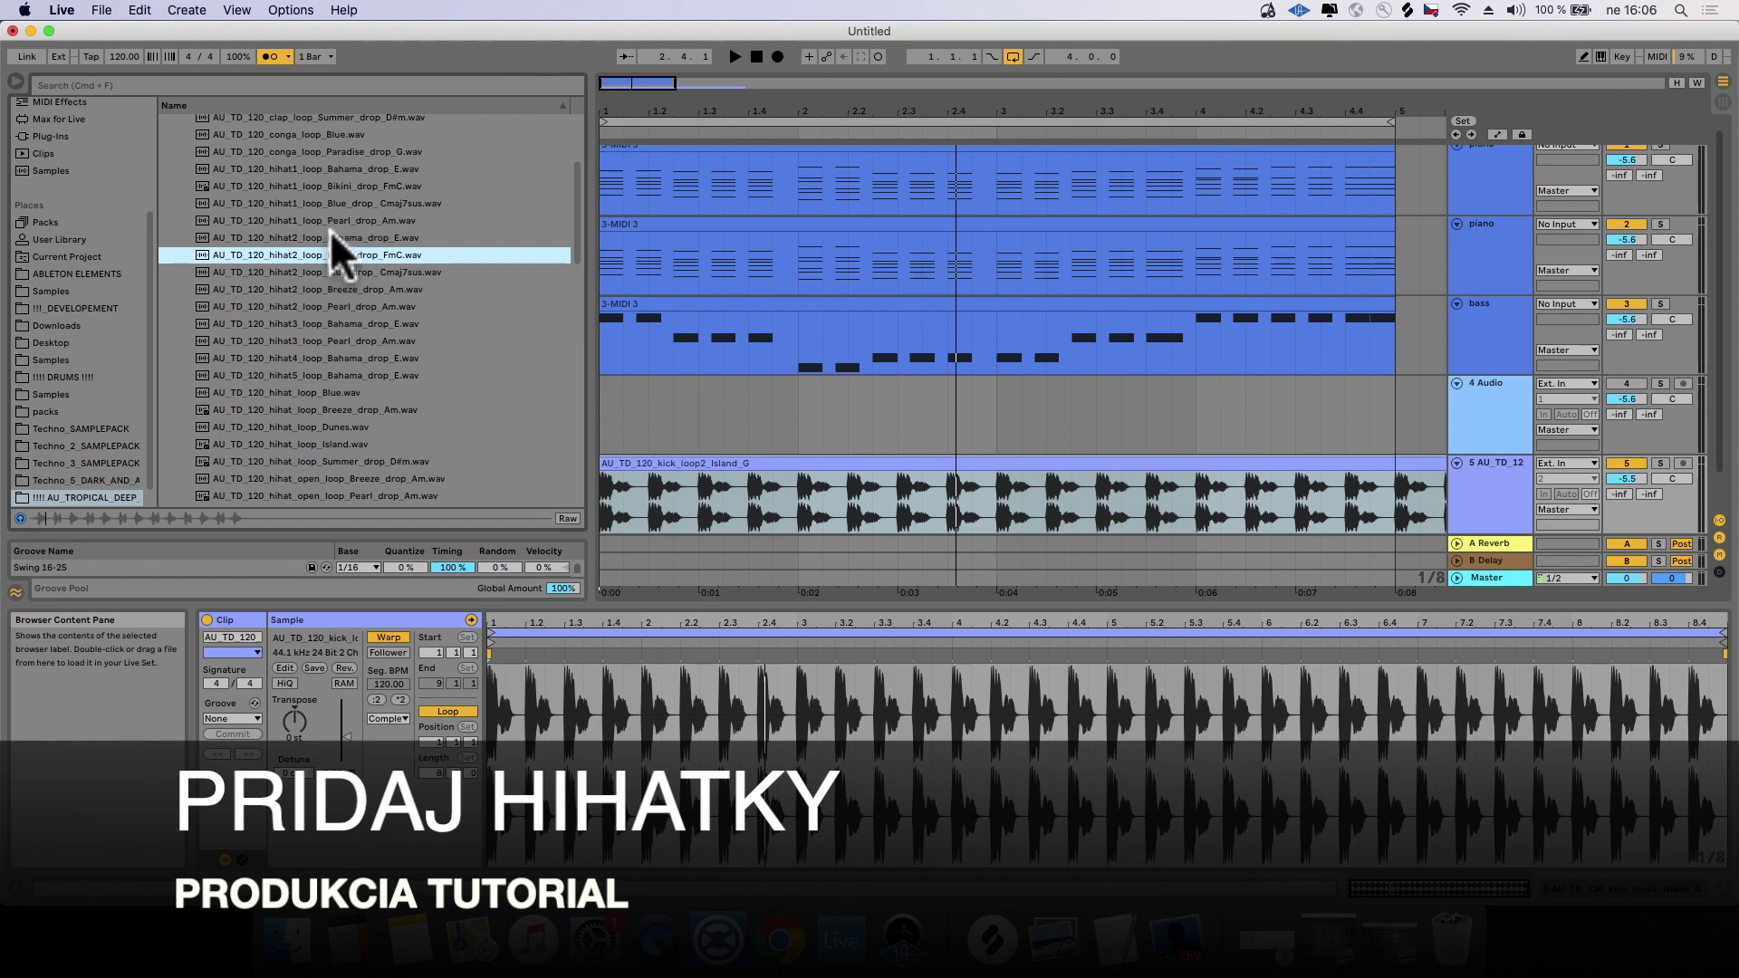
# Step: Place AU_TD_120_hihat2_loop_Bikini_drop_FmC.wav at bar 1 on the 4 Audio track and activate the track during playback
pyautogui.moveTo(327, 254); pyautogui.dragTo(612, 430)
pyautogui.press('space')
pyautogui.click(1627, 384)
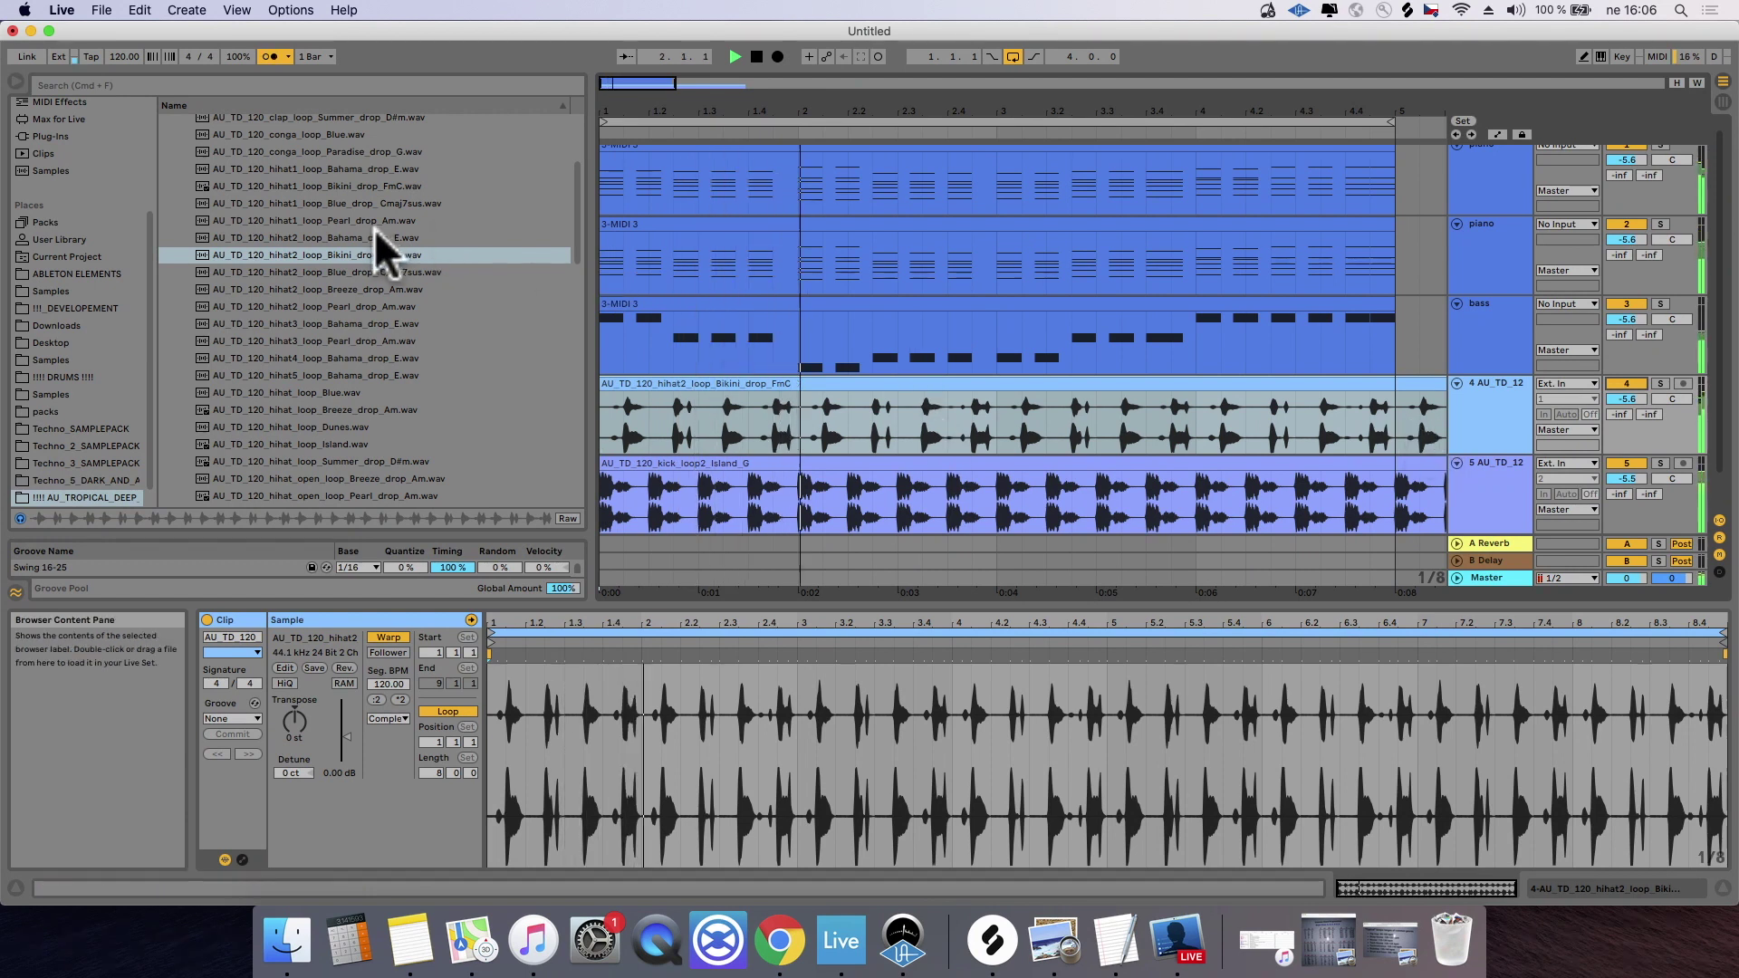
# Step: With the metronome off, replace the hi-hat clip with AU_TD_120_hihat1_loop_Pearl_drop_Am.wav and lower its track to -6.3 dB
pyautogui.moveTo(380, 239); pyautogui.dragTo(609, 418)
pyautogui.click(268, 53)
pyautogui.moveTo(300, 219); pyautogui.dragTo(620, 439)
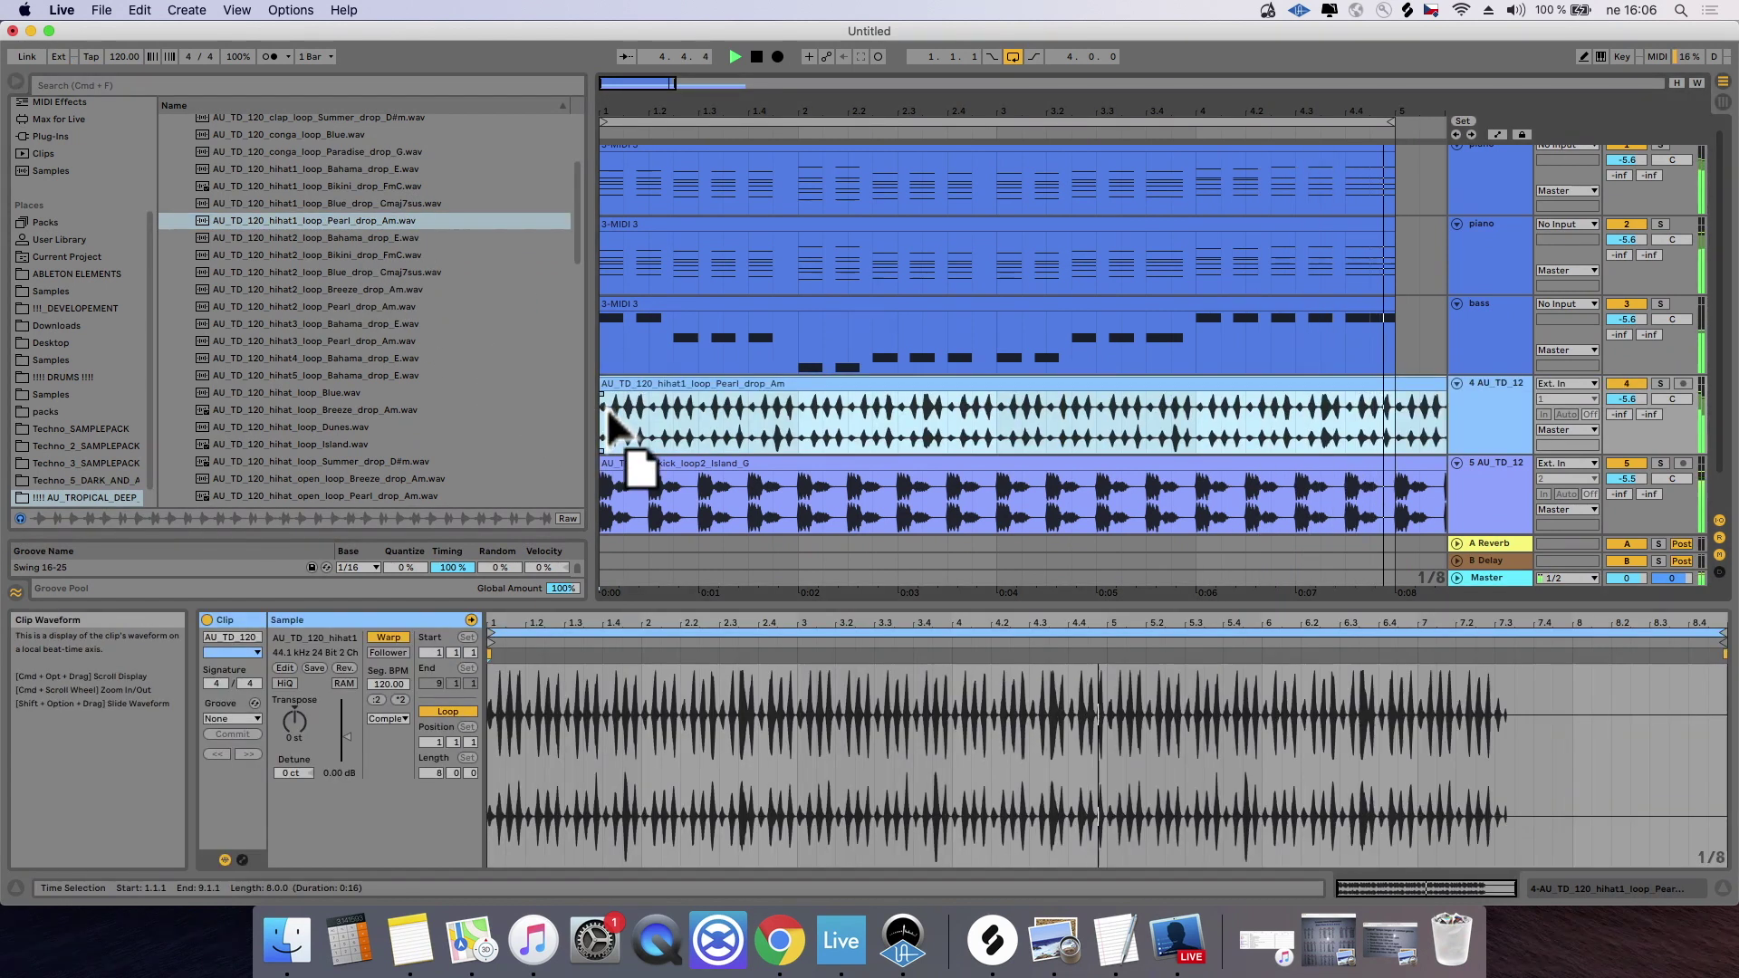
pyautogui.moveTo(1625, 400); pyautogui.dragTo(1590, 426)
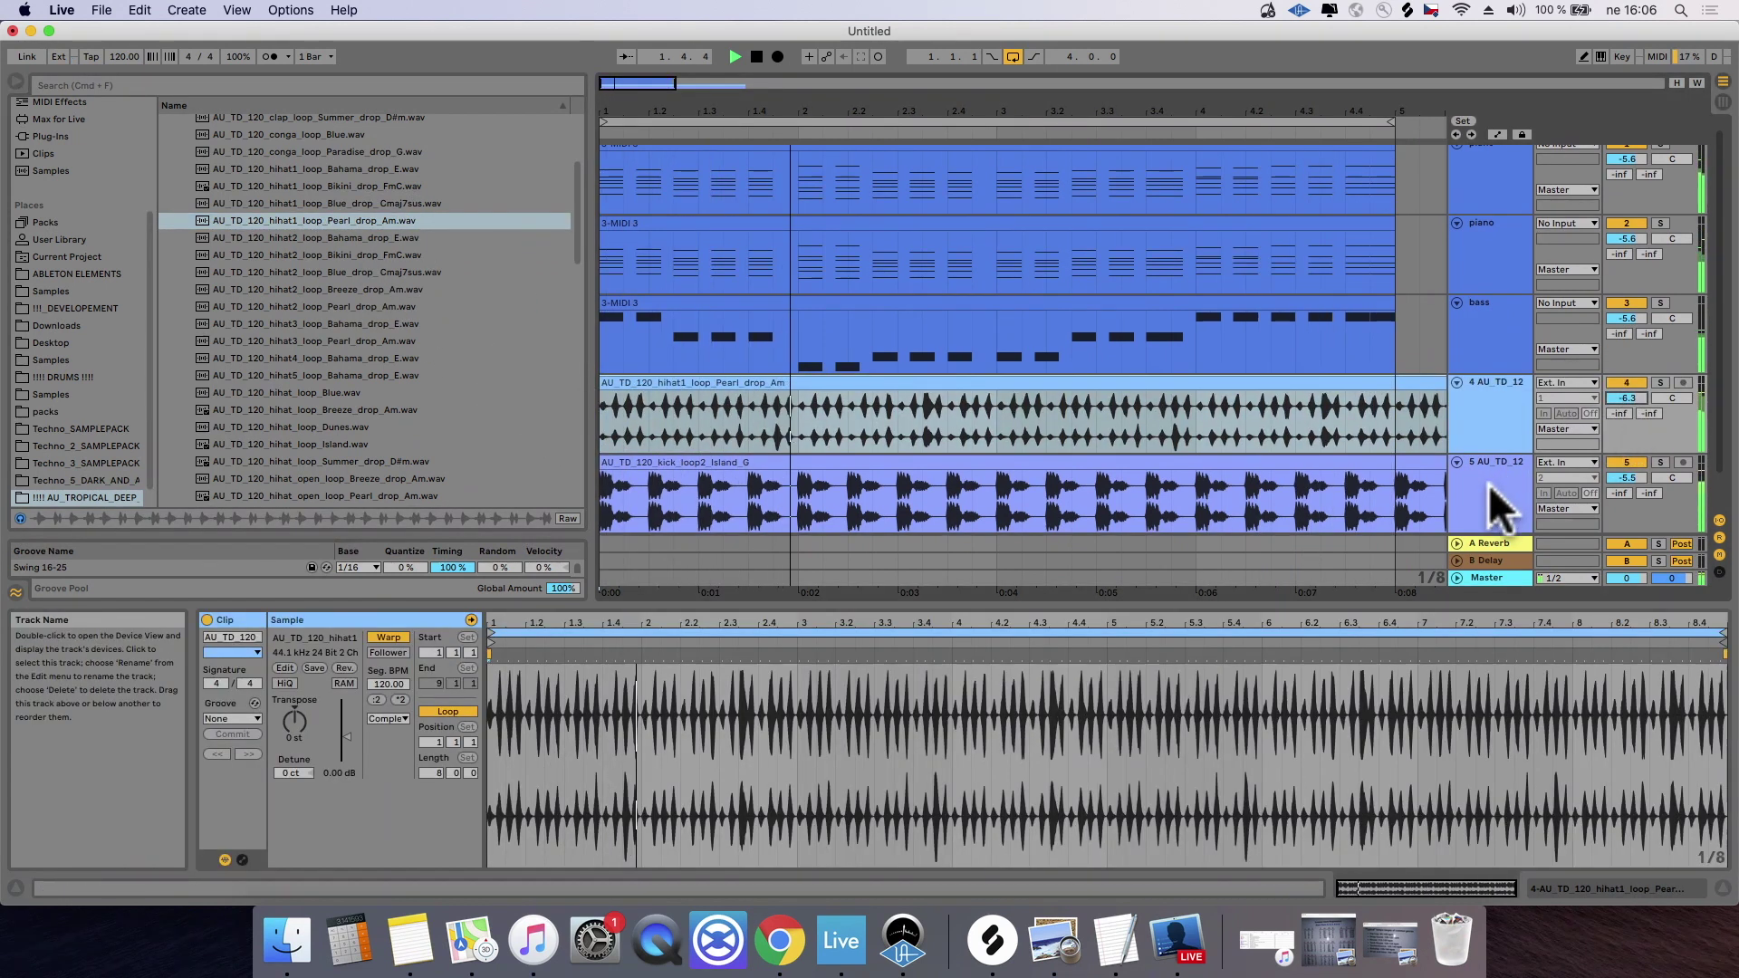
# Step: Insert a new audio track below the kick track
pyautogui.scroll(-2, 1485, 482)
pyautogui.rightClick(1490, 521)
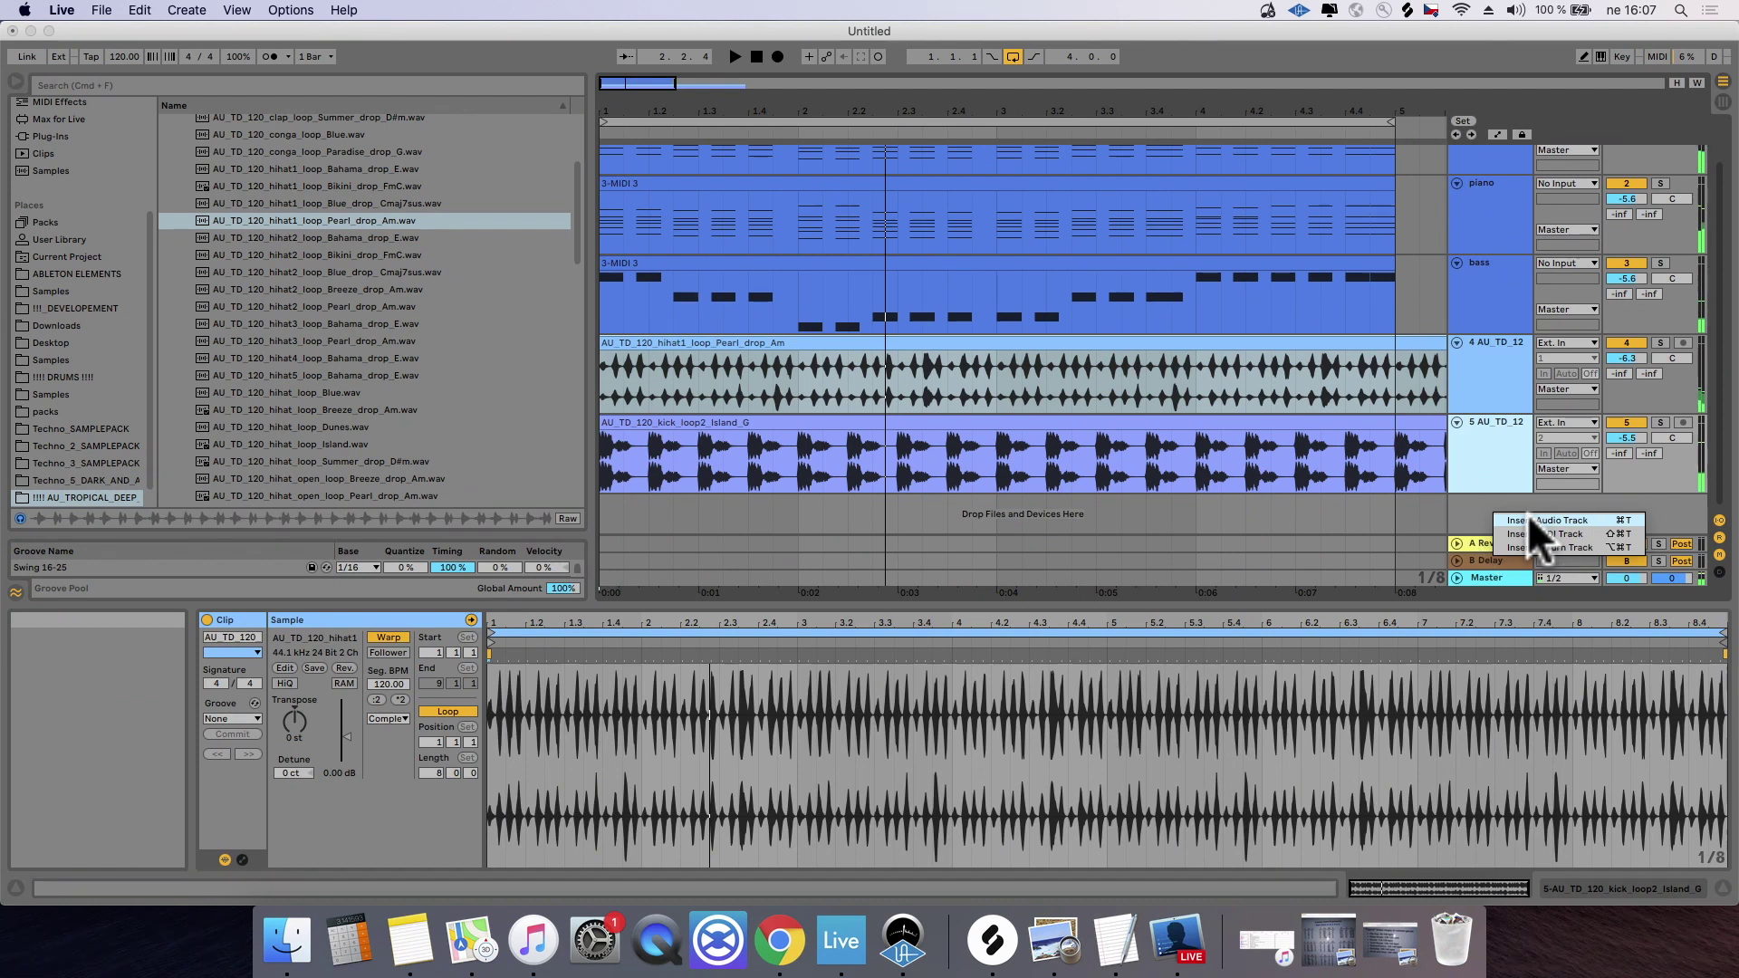
pyautogui.click(1531, 530)
# Step: Trim the hi-hat clip so that it ends at bar 5
pyautogui.moveTo(1134, 107); pyautogui.dragTo(1132, 90)
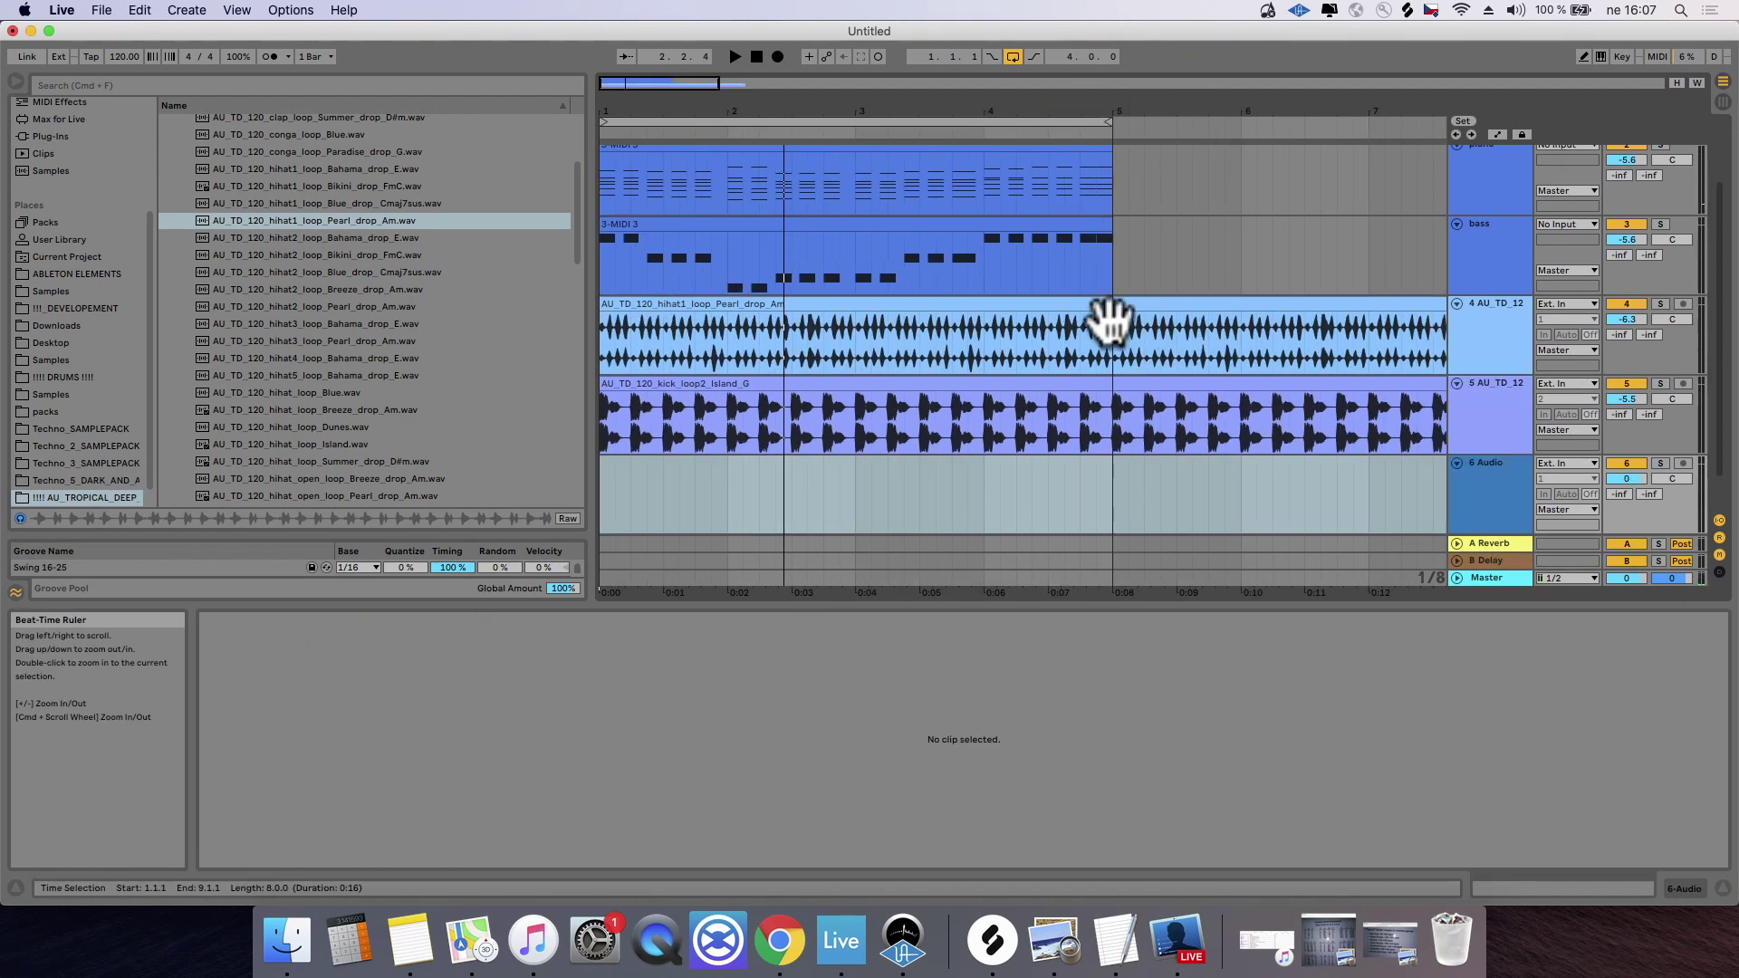
pyautogui.moveTo(1123, 326); pyautogui.dragTo(1282, 308)
pyautogui.click(1282, 302)
pyautogui.press('super+j')
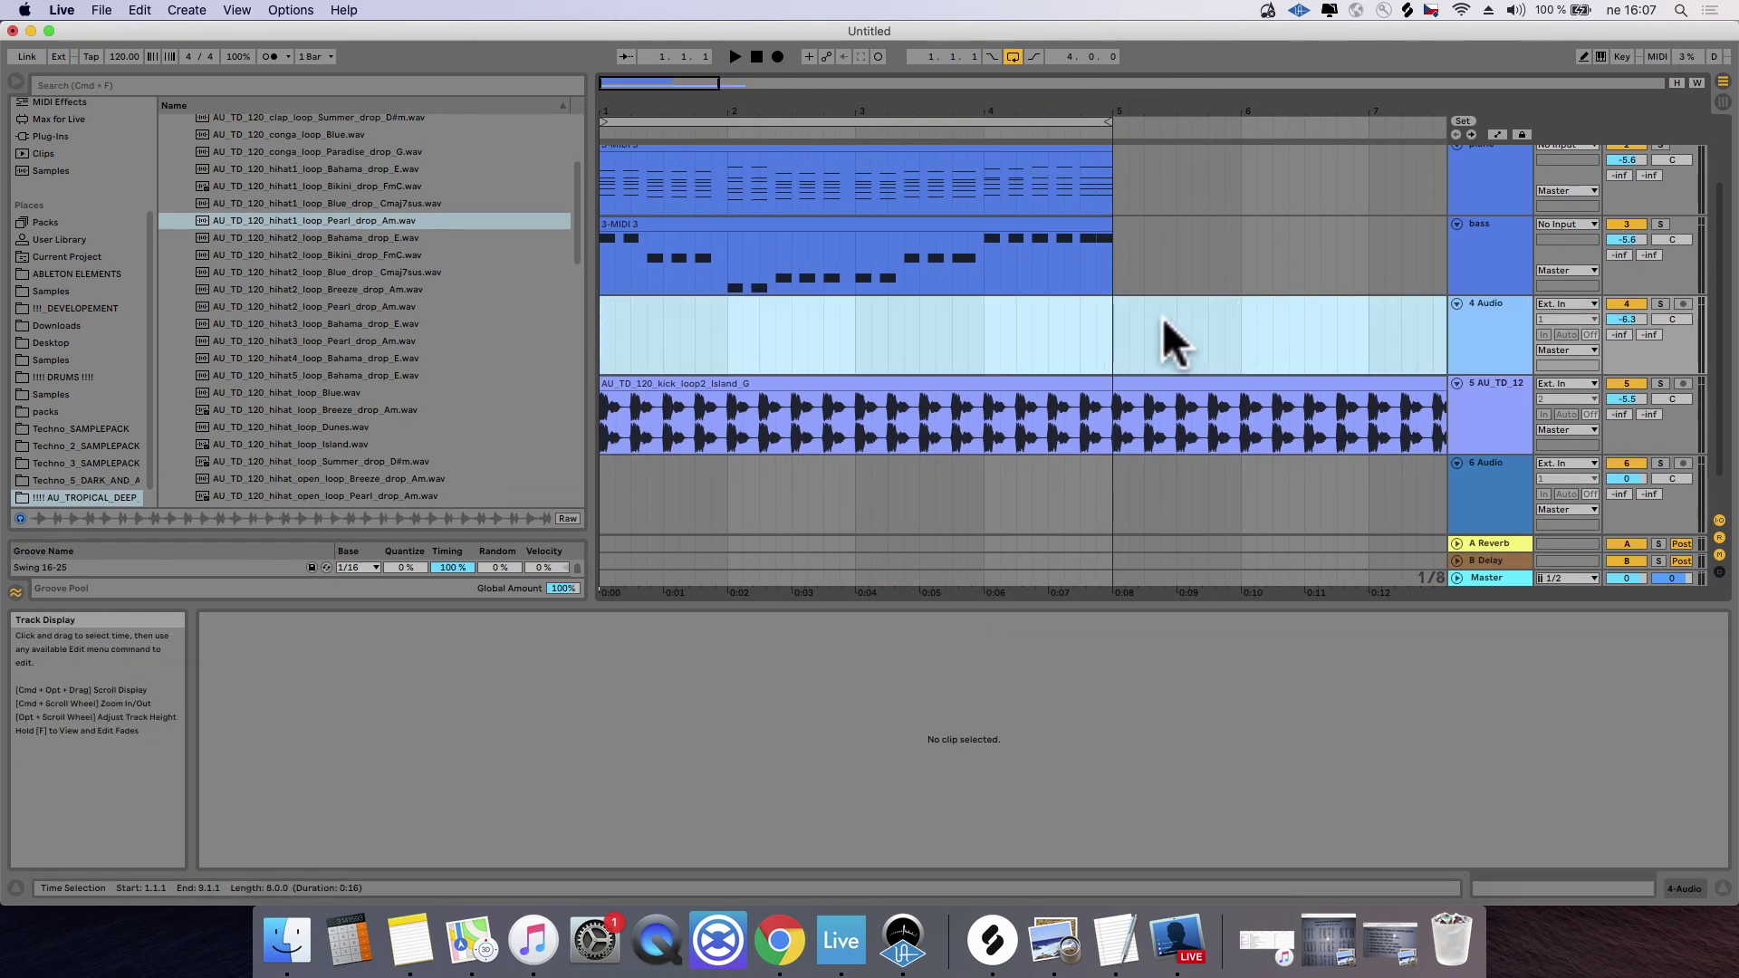
pyautogui.click(1183, 310)
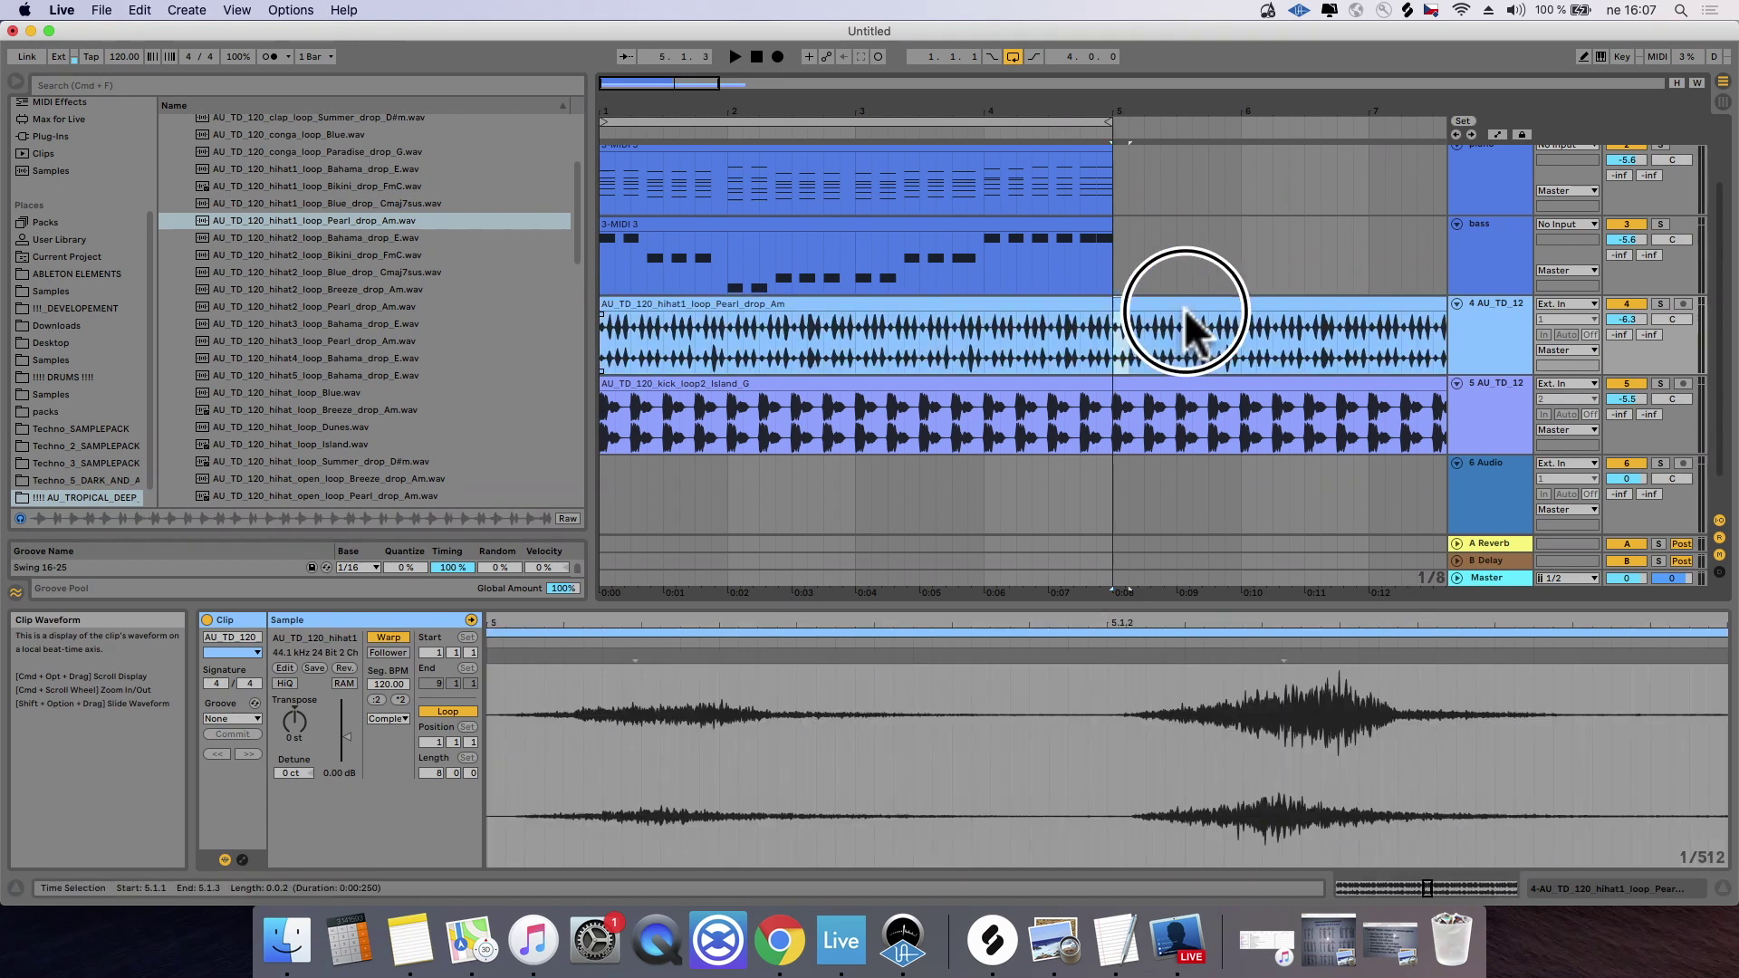
pyautogui.press('Delete')
# Step: Audition more hi-hat loops and try AU_TD_120_hihat2_loop_Pearl_drop_Am.wav at bar 1 on the hi-hat track during playback
pyautogui.click(362, 307)
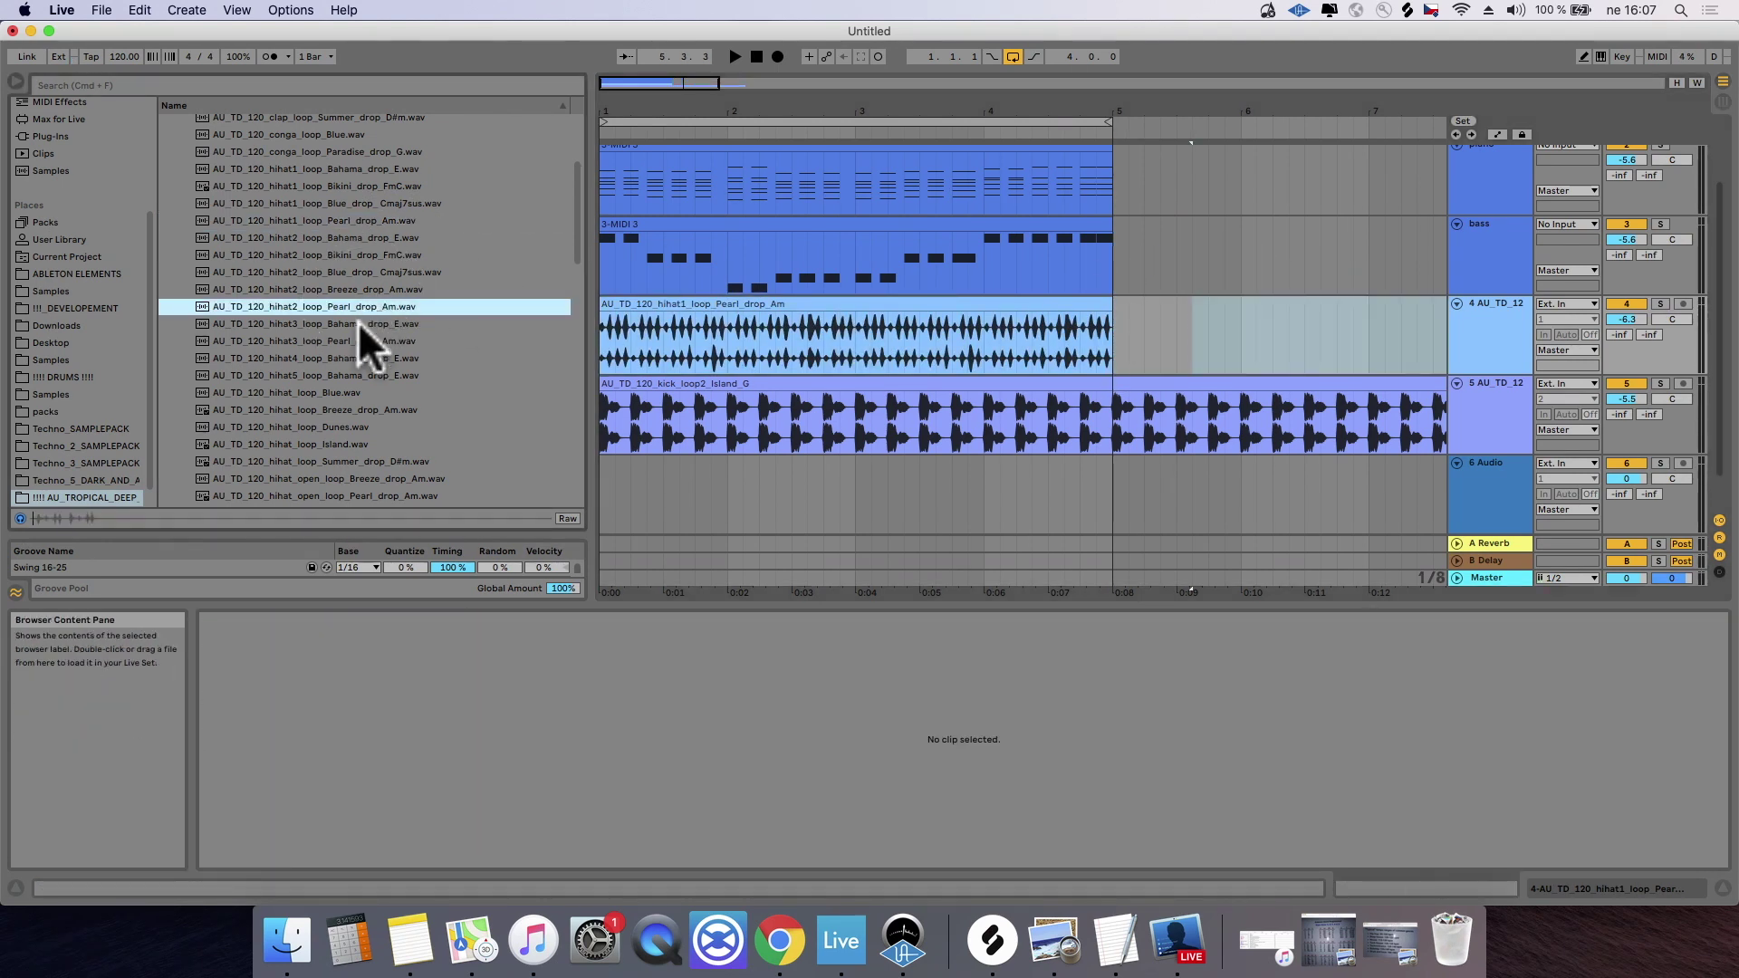
pyautogui.scroll(-2, 356, 322)
pyautogui.click(355, 325)
pyautogui.click(328, 240)
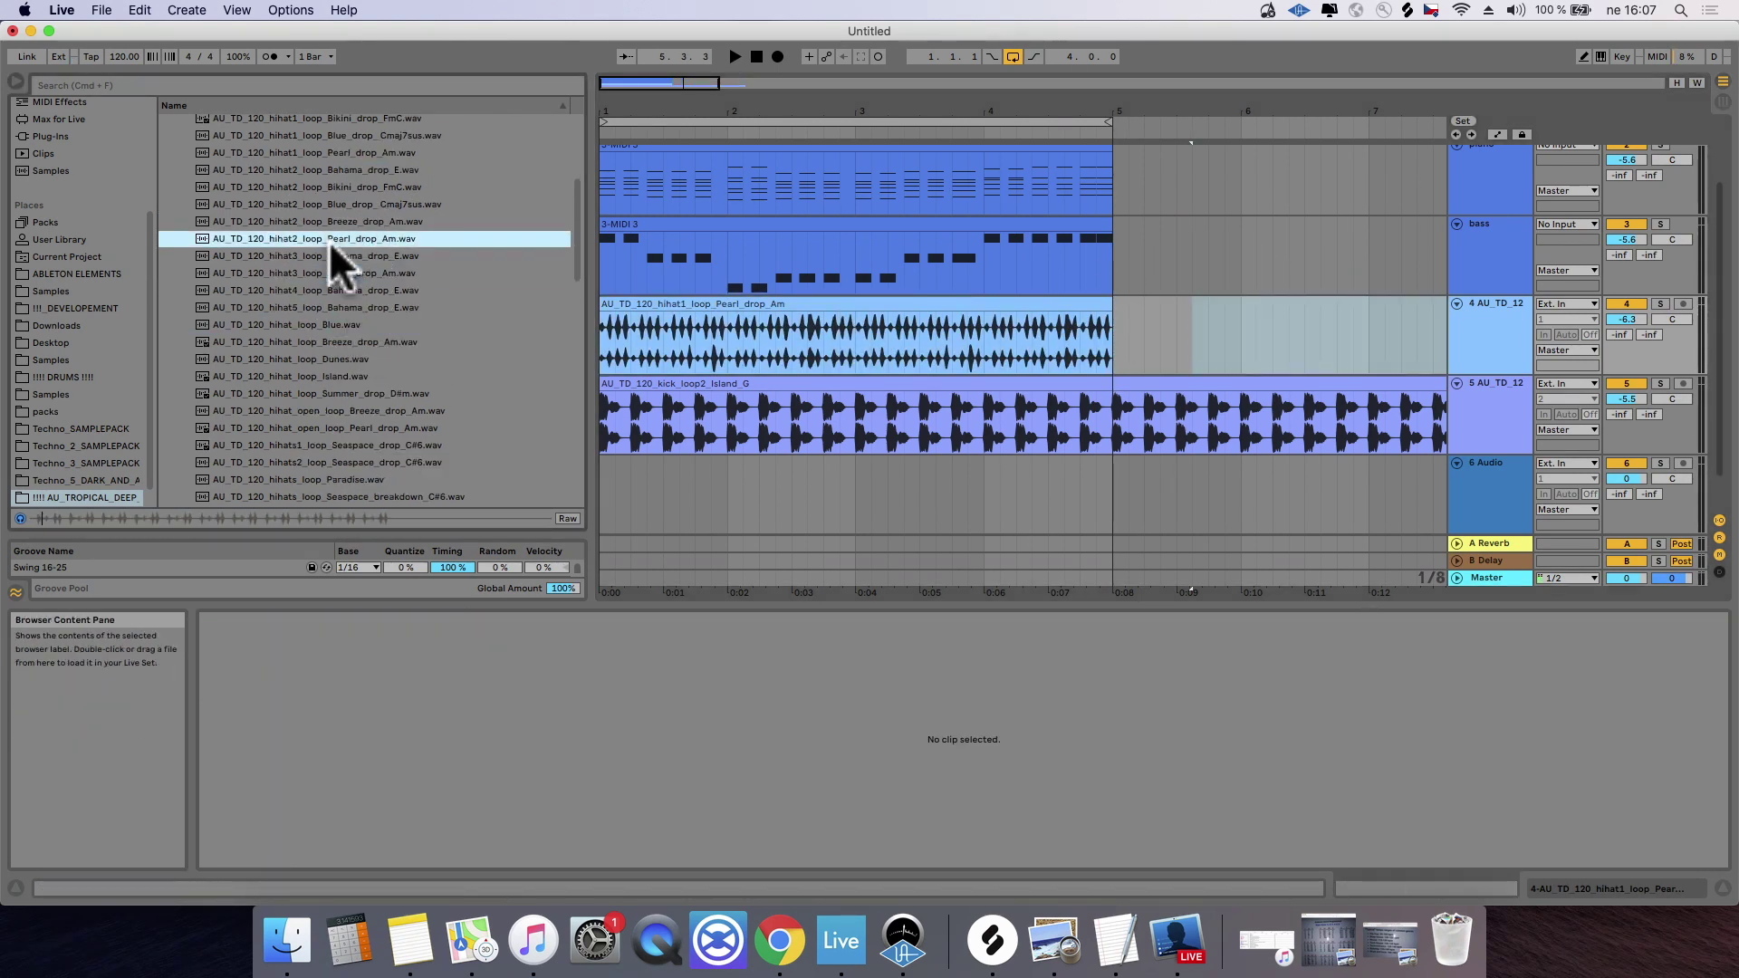
pyautogui.moveTo(331, 238); pyautogui.dragTo(600, 320)
pyautogui.press('space')
# Step: Try the hihat3 Bahama_drop_E and hihat3 Pearl_drop_Am loops in turn on the hi-hat track during playback
pyautogui.moveTo(368, 255); pyautogui.dragTo(604, 342)
pyautogui.moveTo(388, 272); pyautogui.dragTo(604, 335)
pyautogui.click(396, 272)
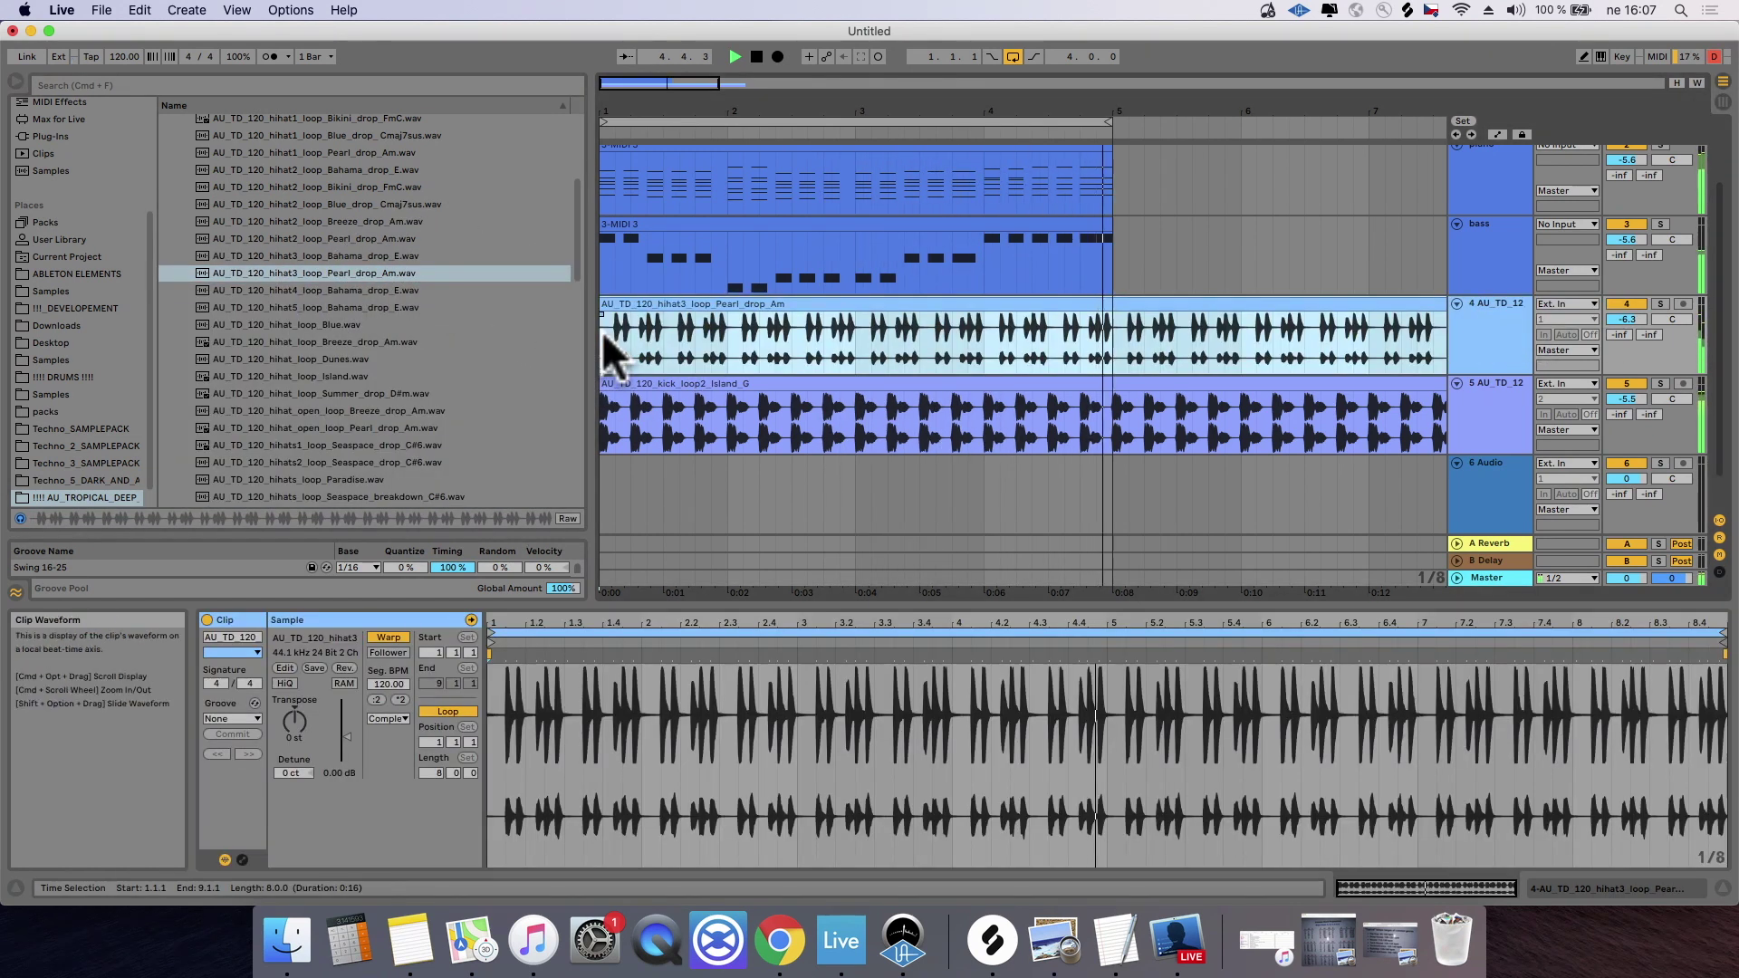
pyautogui.press('space')
# Step: Try AU_TD_120_hihat4_loop_Bahama_drop_E.wav at bar 1 on the hi-hat track and play it
pyautogui.moveTo(453, 290); pyautogui.dragTo(608, 331)
pyautogui.press('space')
pyautogui.press('space')
# Step: Replace the hi-hat clip with AU_TD_120_hihat5_loop_Bahama_drop_E.wav and raise the hi-hat track to -5.3 dB during playback
pyautogui.click(383, 306)
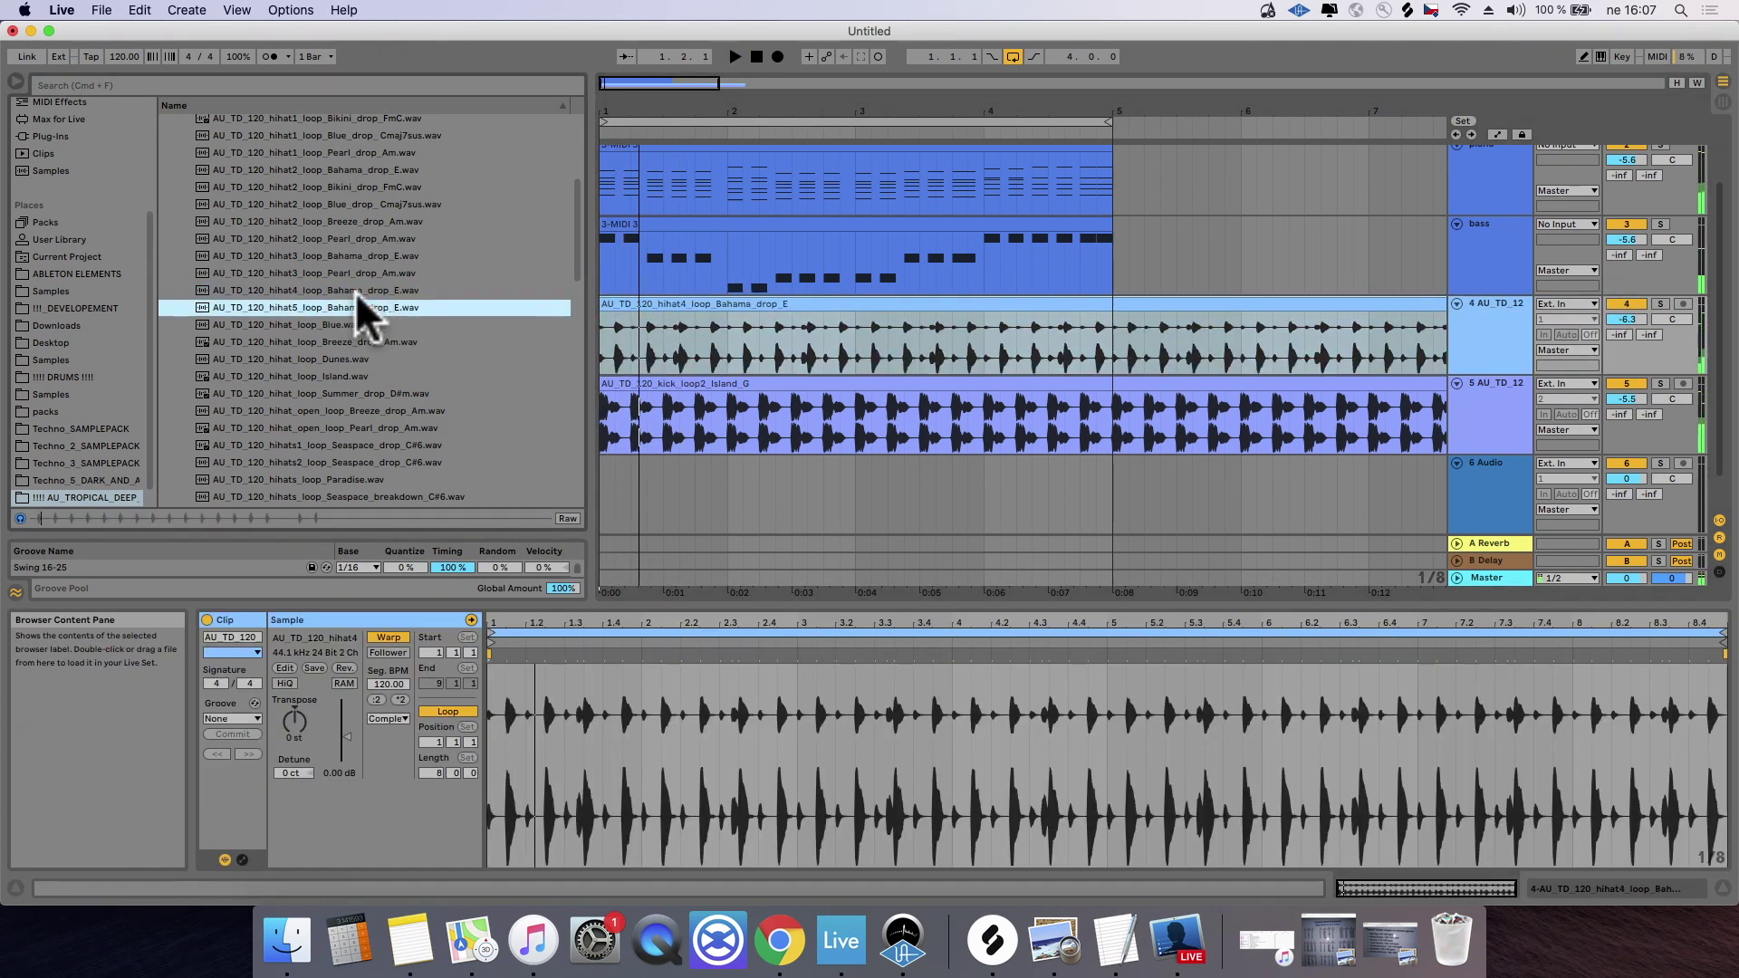
pyautogui.moveTo(358, 306); pyautogui.dragTo(603, 366)
pyautogui.press('space')
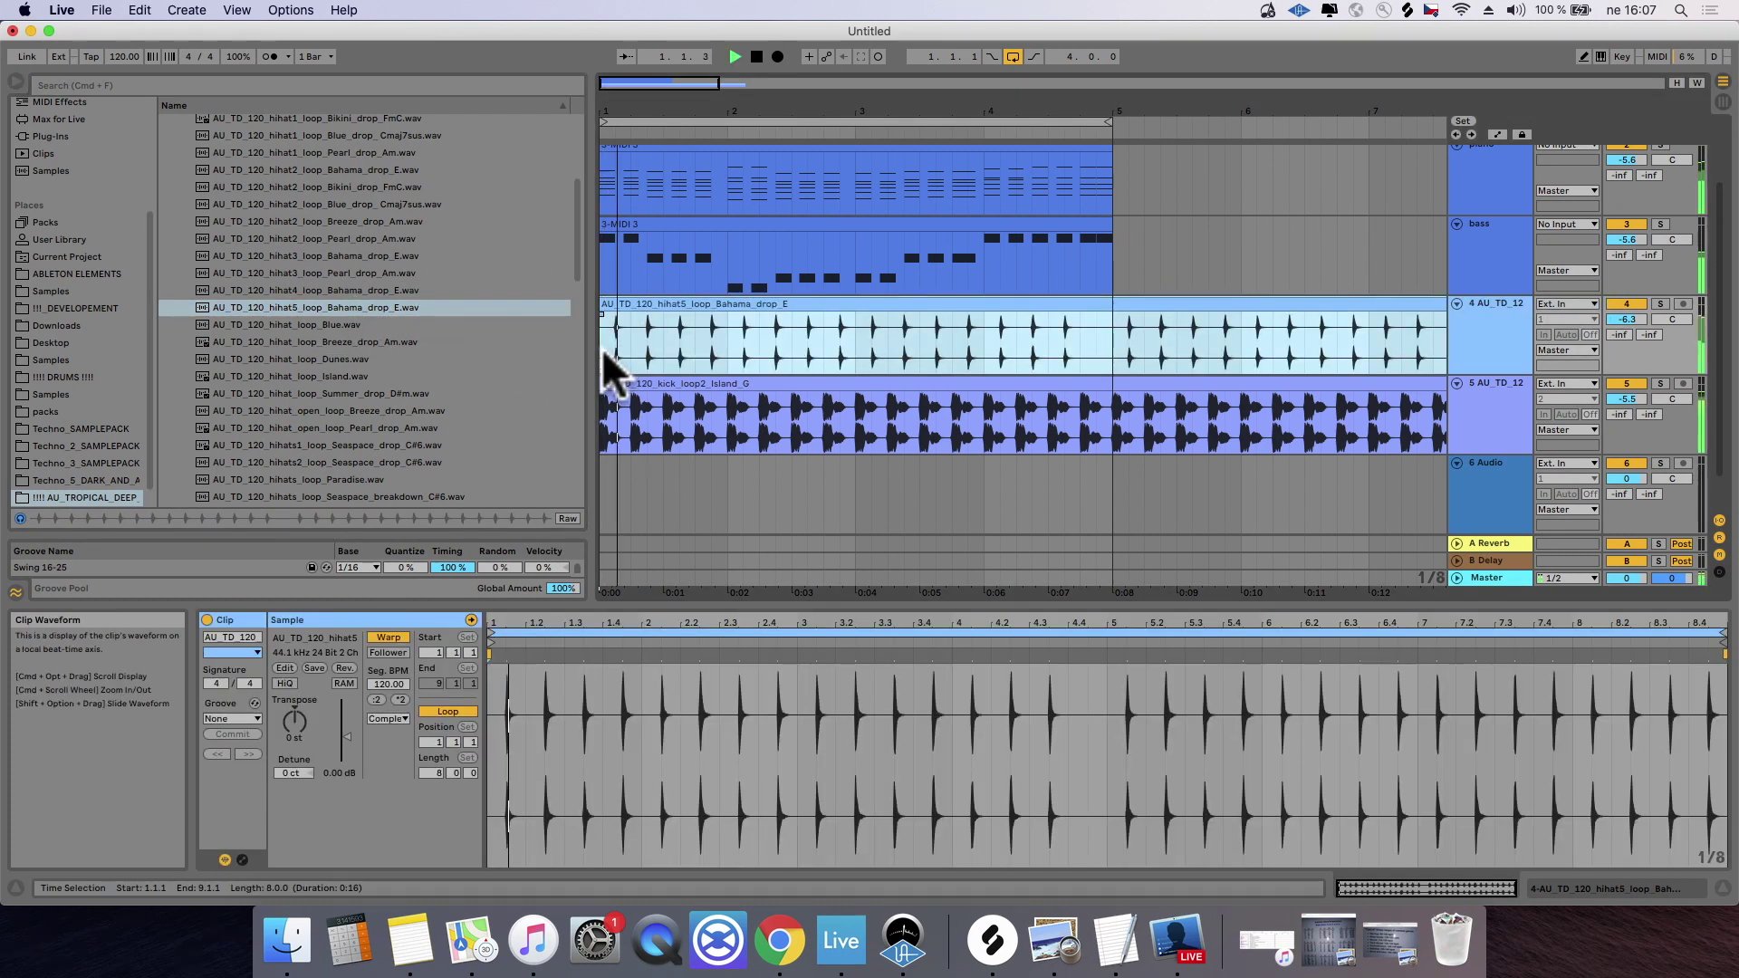
pyautogui.moveTo(1619, 322); pyautogui.dragTo(1621, 312)
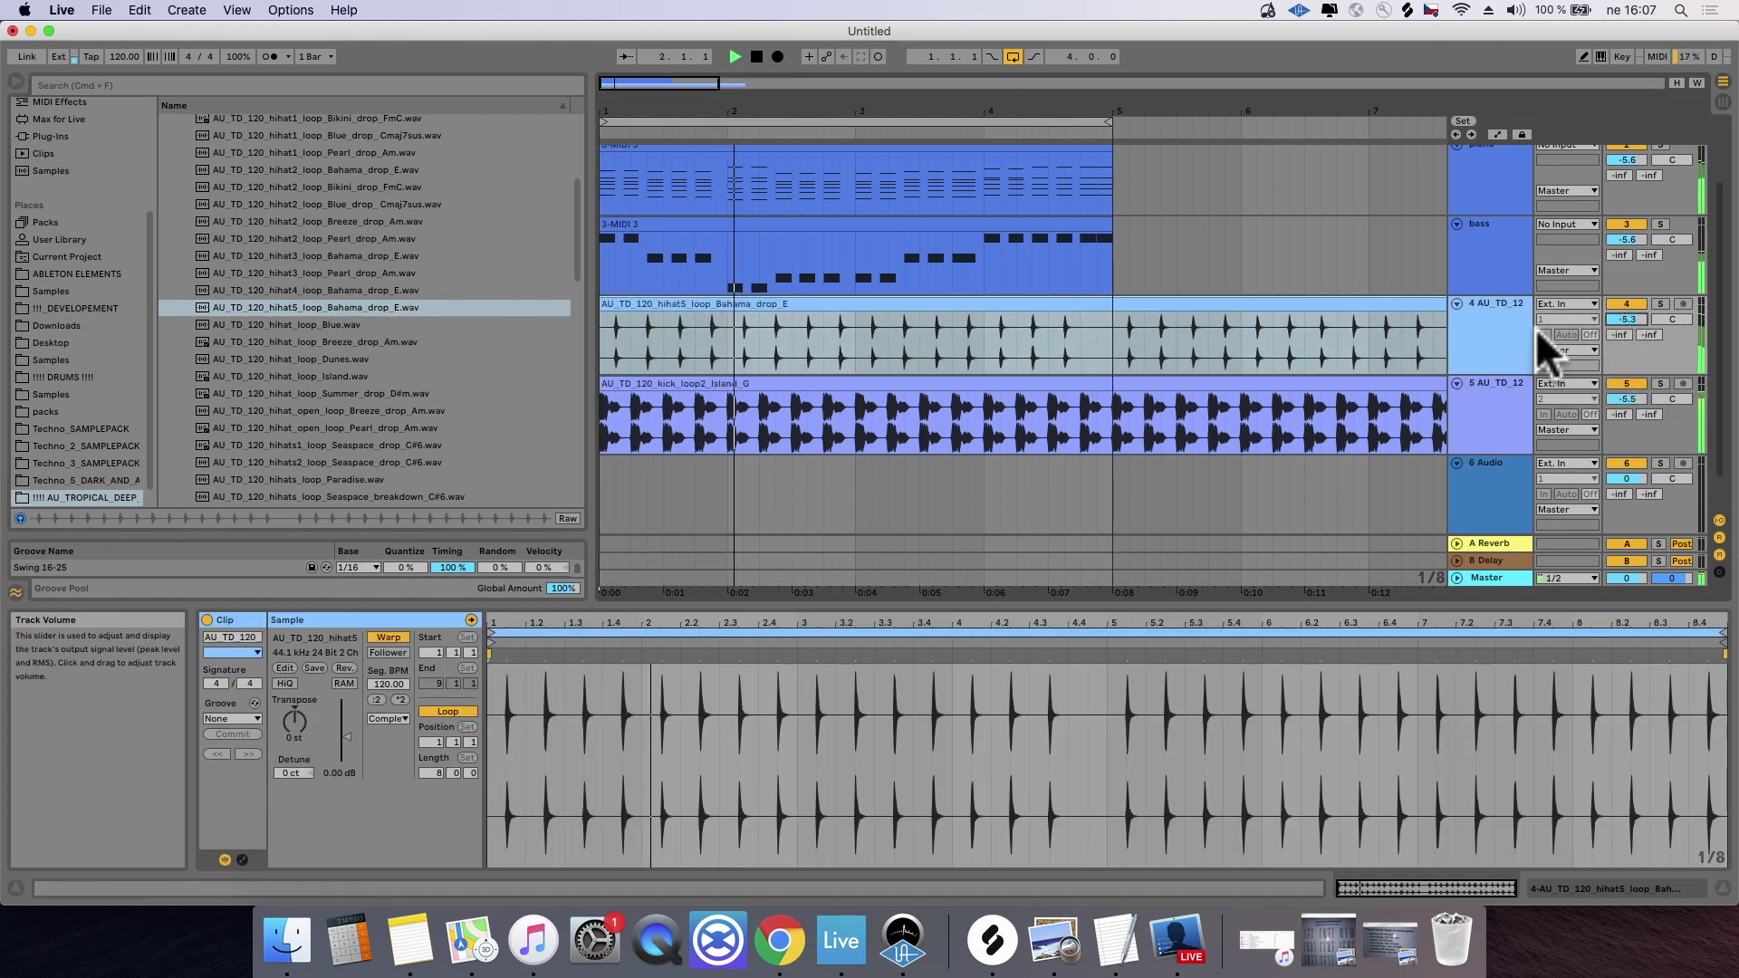
pyautogui.scroll(-10, 425, 375)
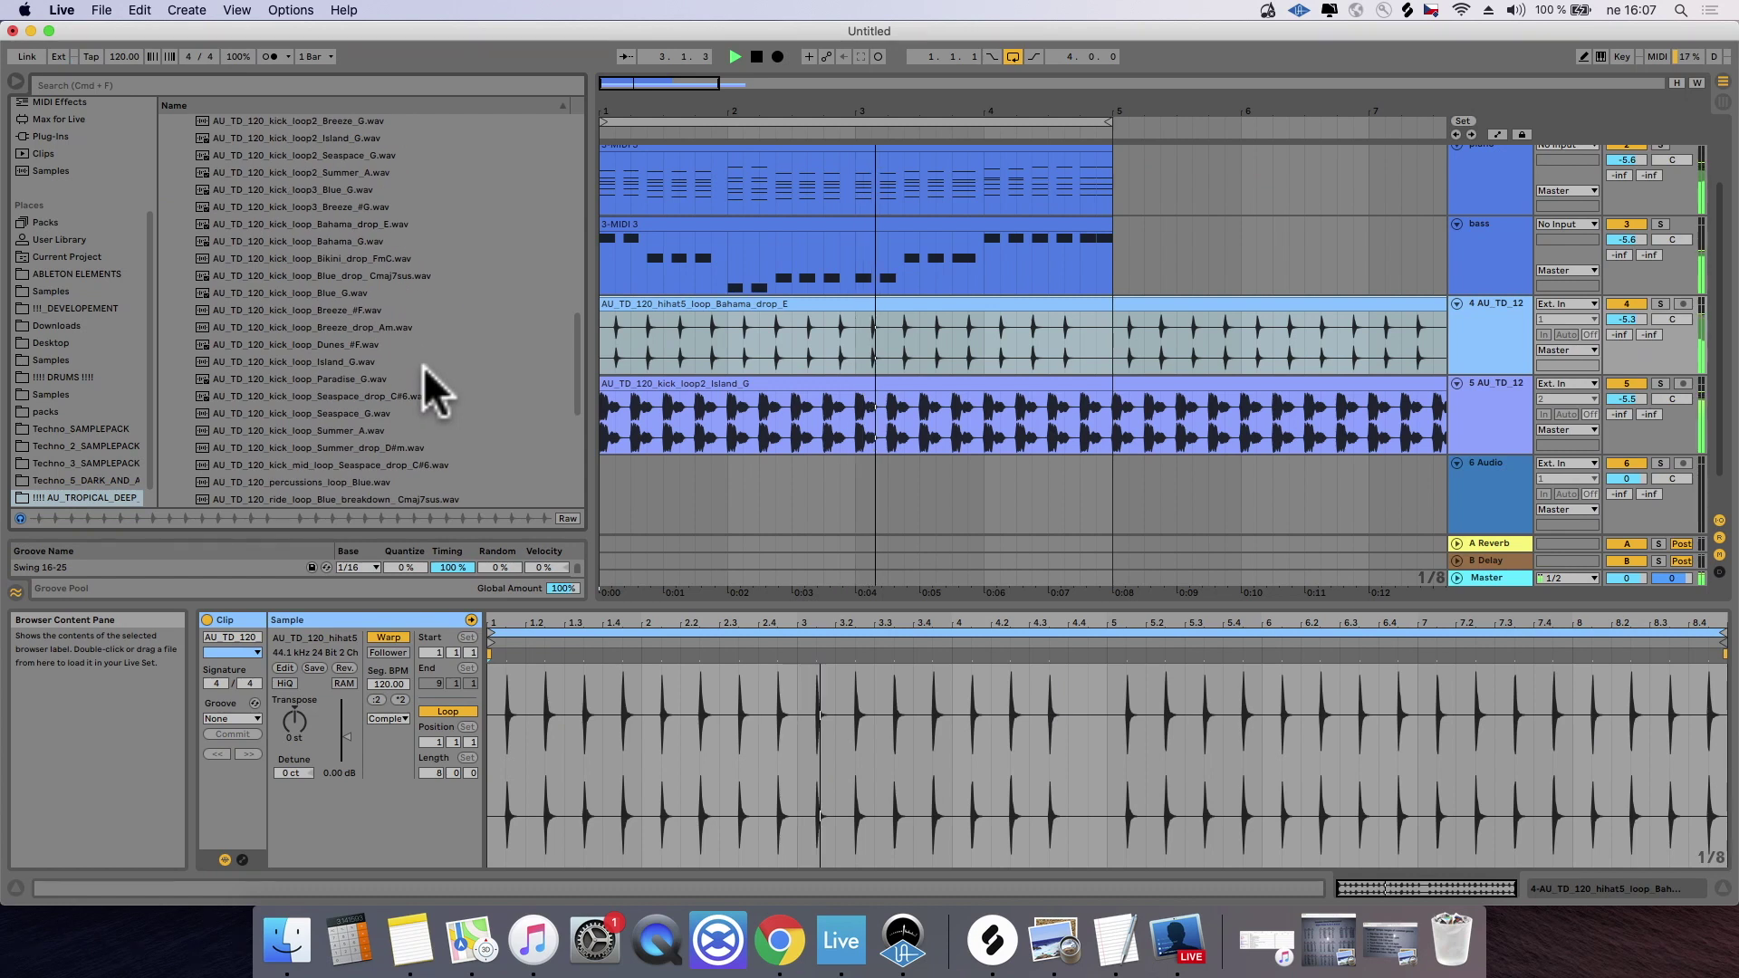
# Step: Audition the snare loops AU_TD_120_snare_loop_Blue.wav and AU_TD_120_snare_loop_Dunes.wav during playback
pyautogui.click(388, 388)
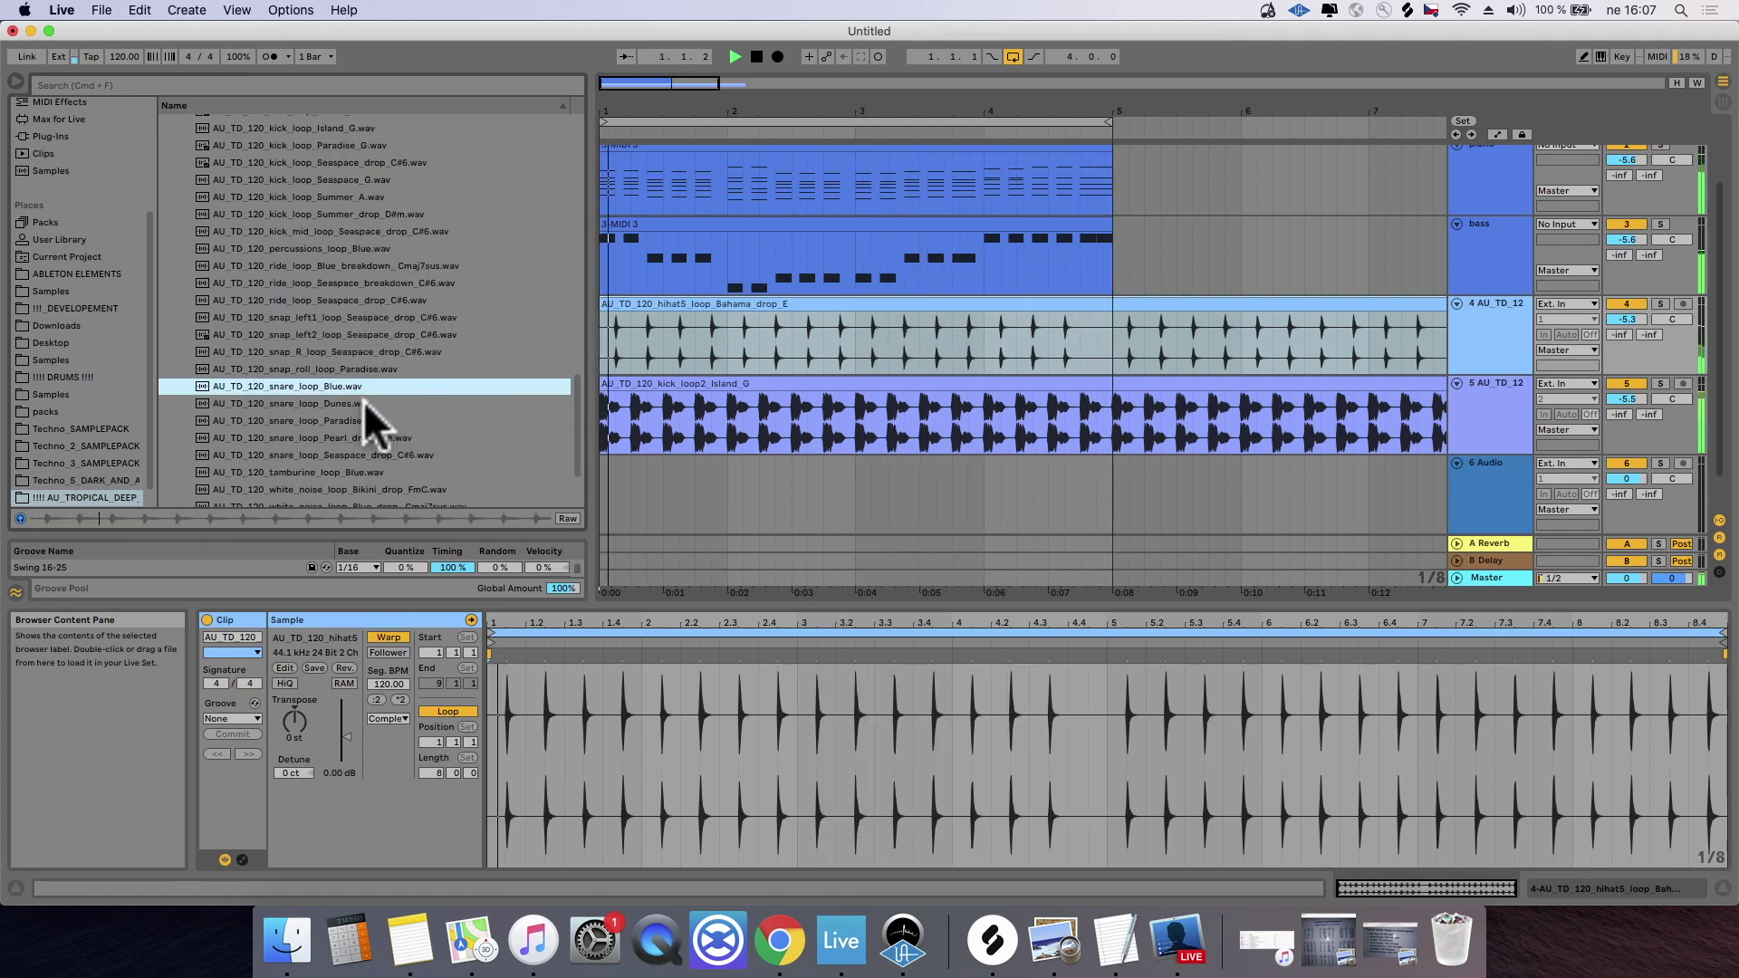
pyautogui.scroll(-3, 362, 400)
pyautogui.click(317, 308)
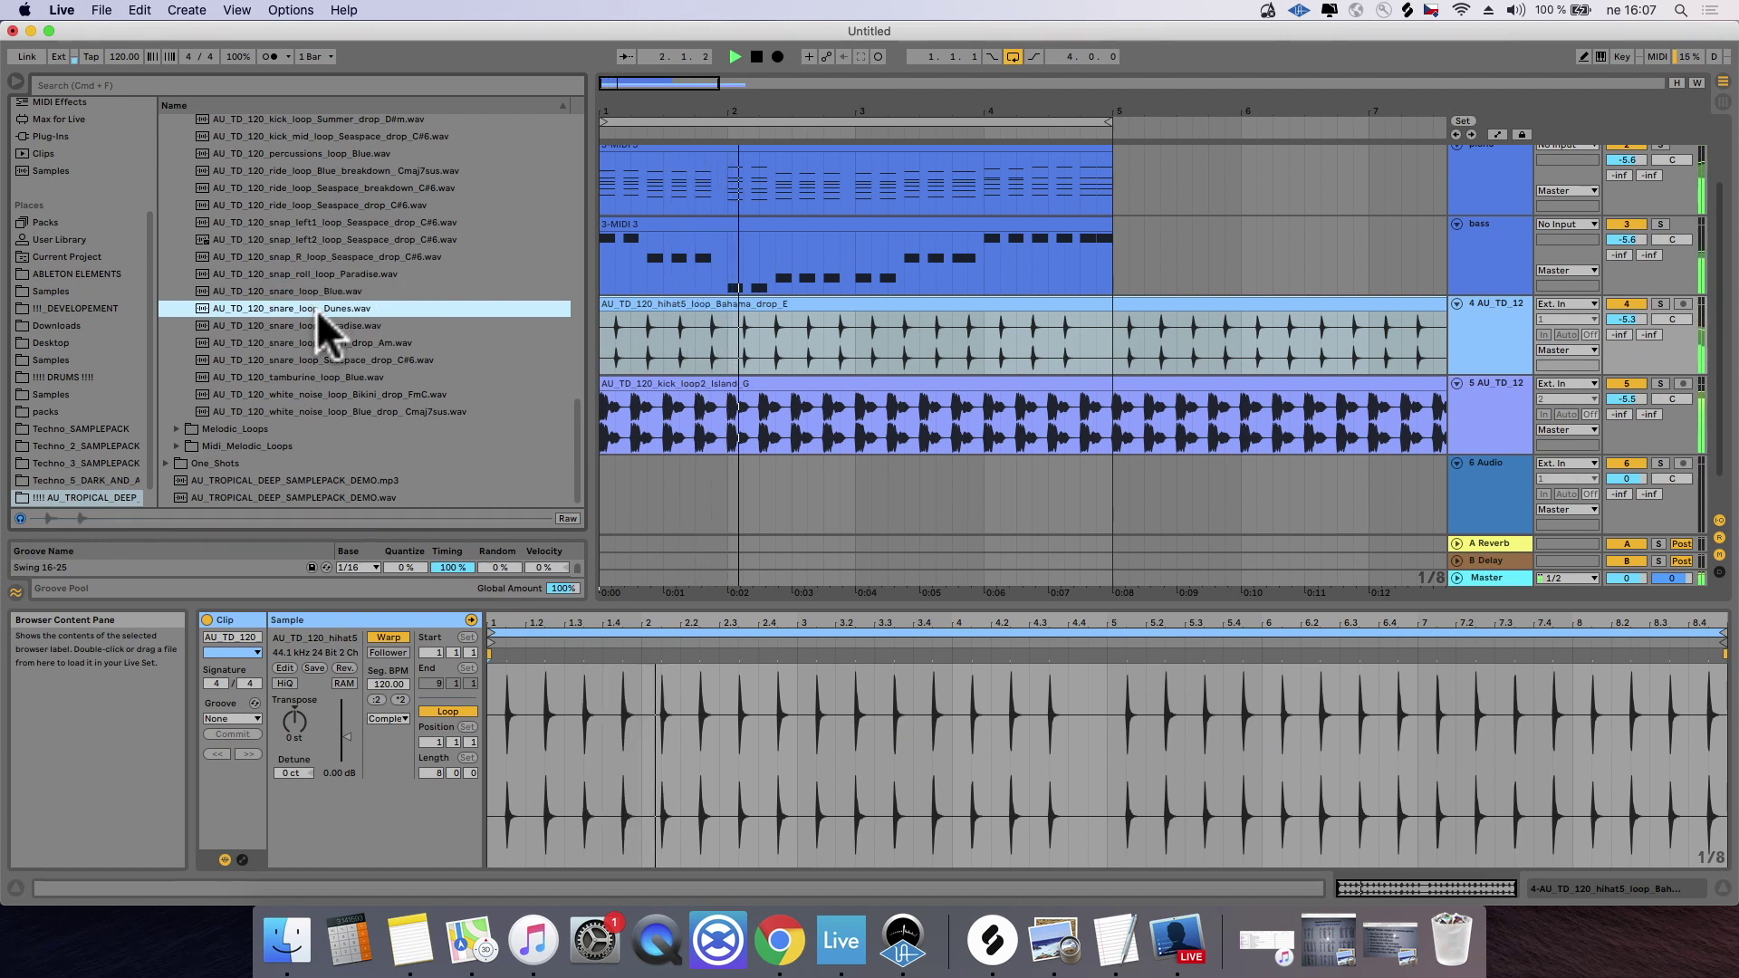
pyautogui.click(786, 349)
pyautogui.scroll(-1, 786, 350)
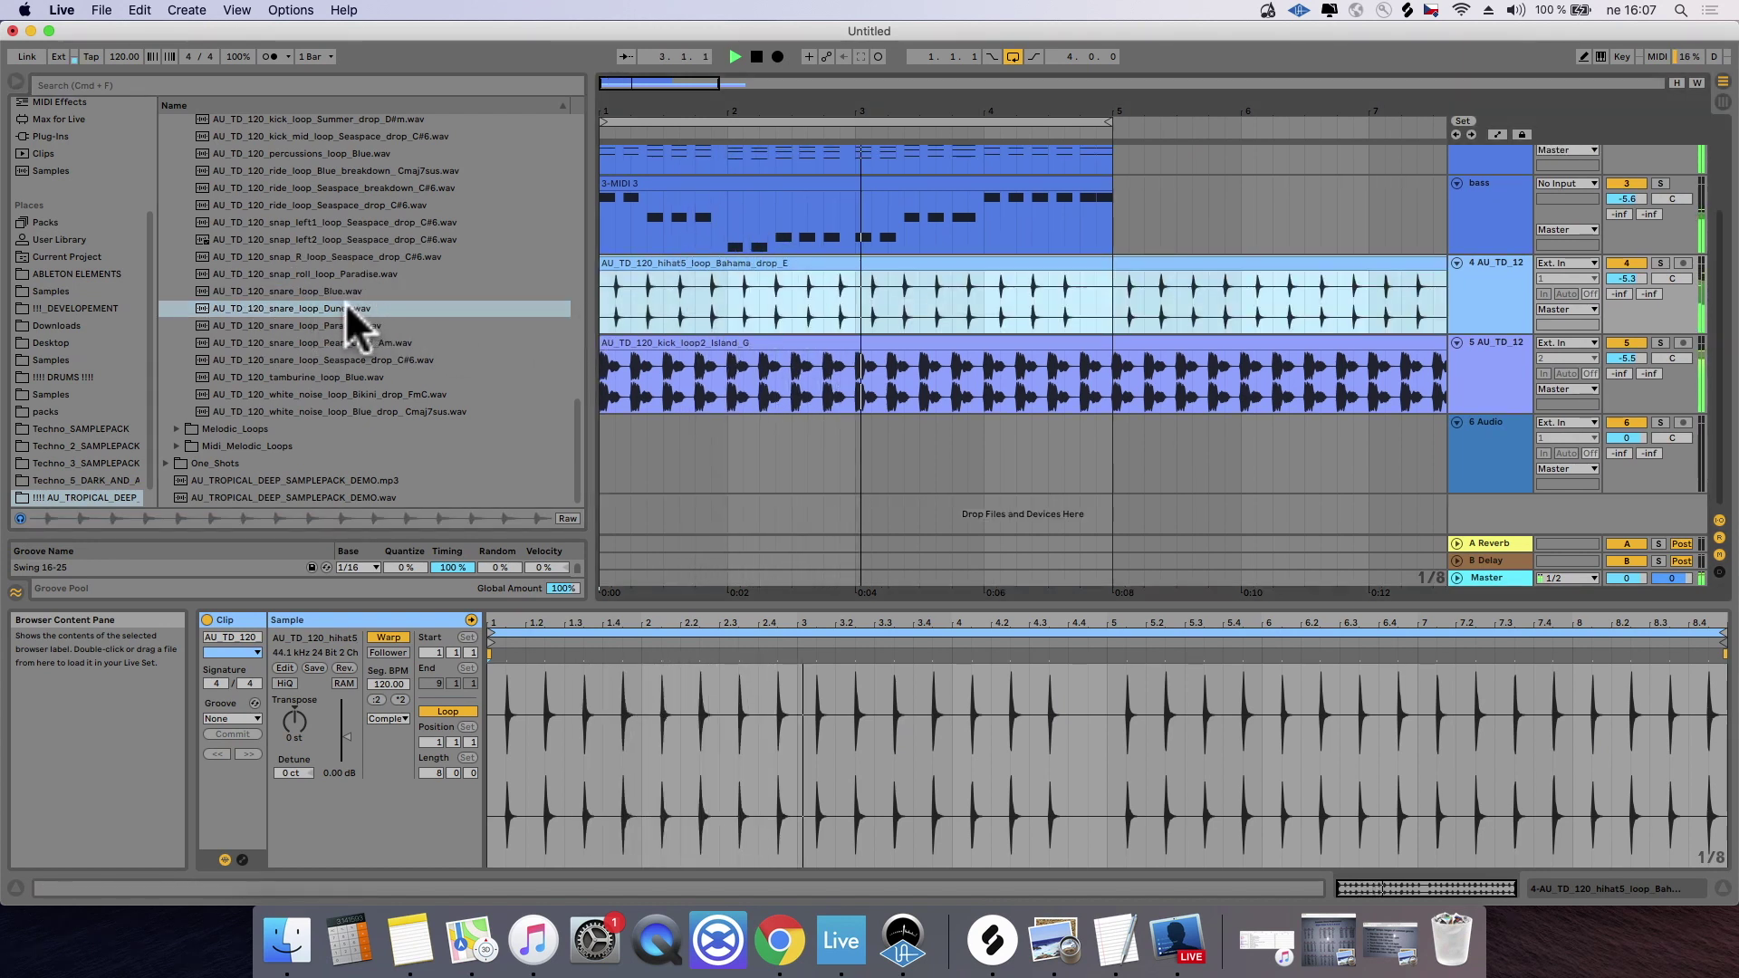
pyautogui.scroll(3, 1182, 299)
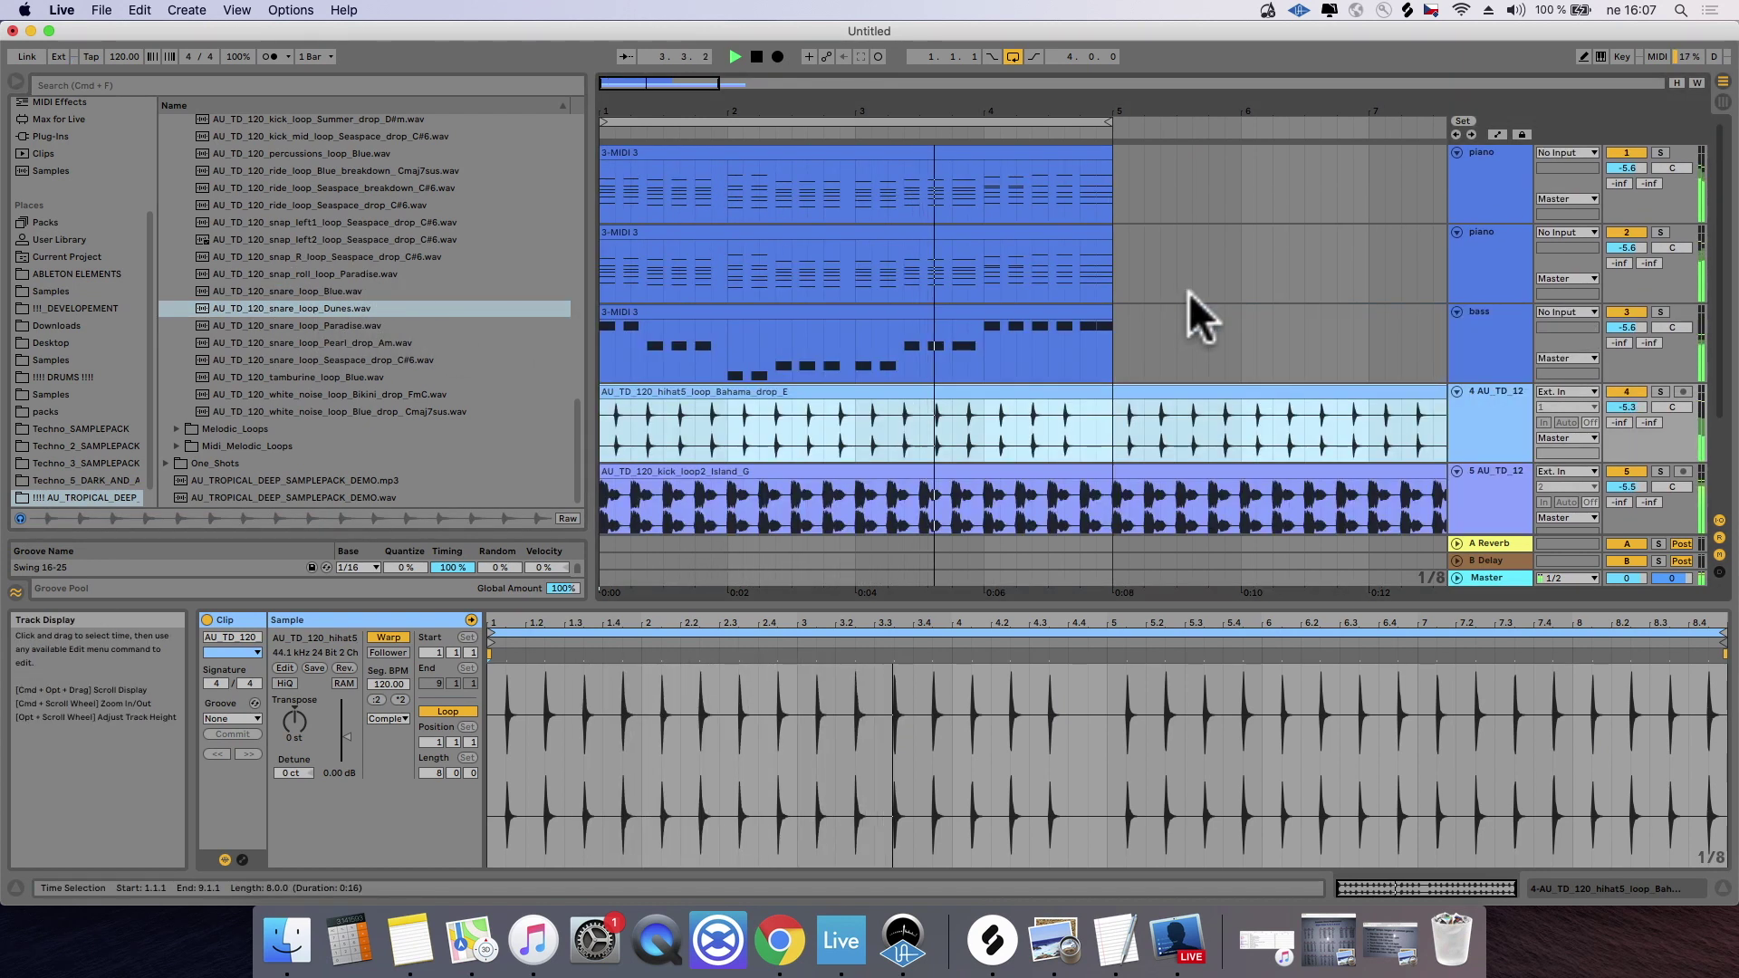
# Step: Try AU_TD_120_snare_loop_Dunes.wav at bar 1 on the empty audio track below the kick and play it
pyautogui.doubleClick(1482, 252)
pyautogui.scroll(-3, 668, 387)
pyautogui.click(631, 371)
pyautogui.press('space')
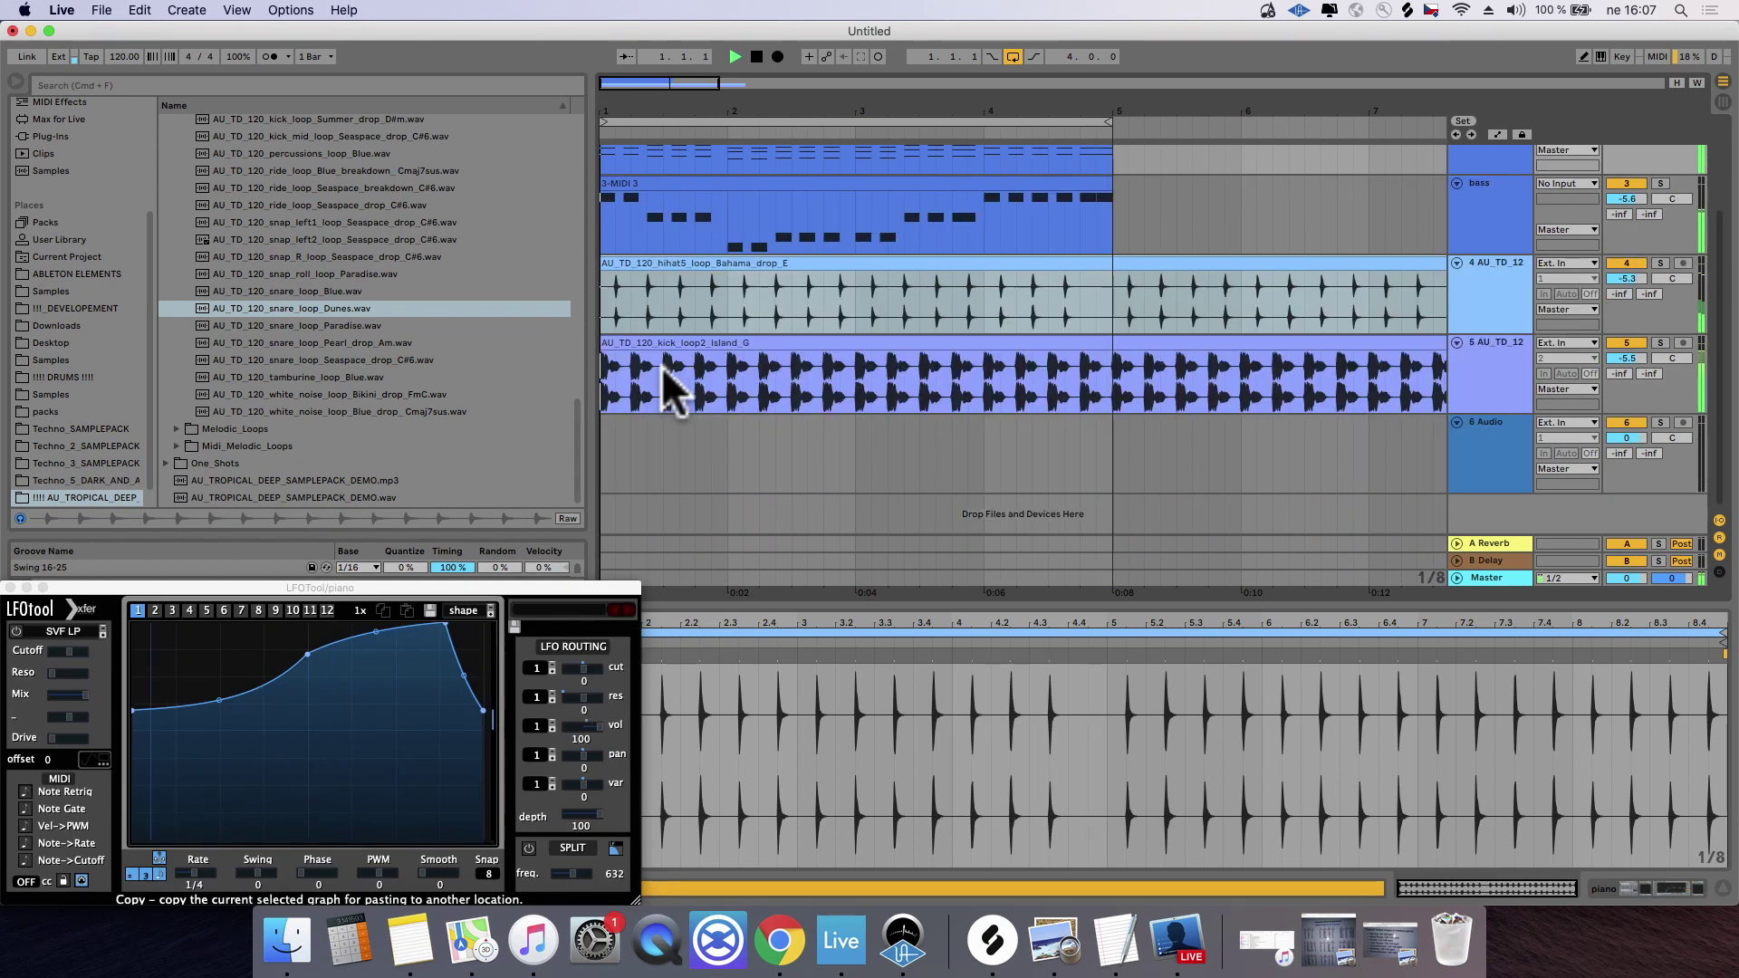
pyautogui.click(291, 309)
pyautogui.moveTo(290, 313); pyautogui.dragTo(603, 443)
pyautogui.press('space')
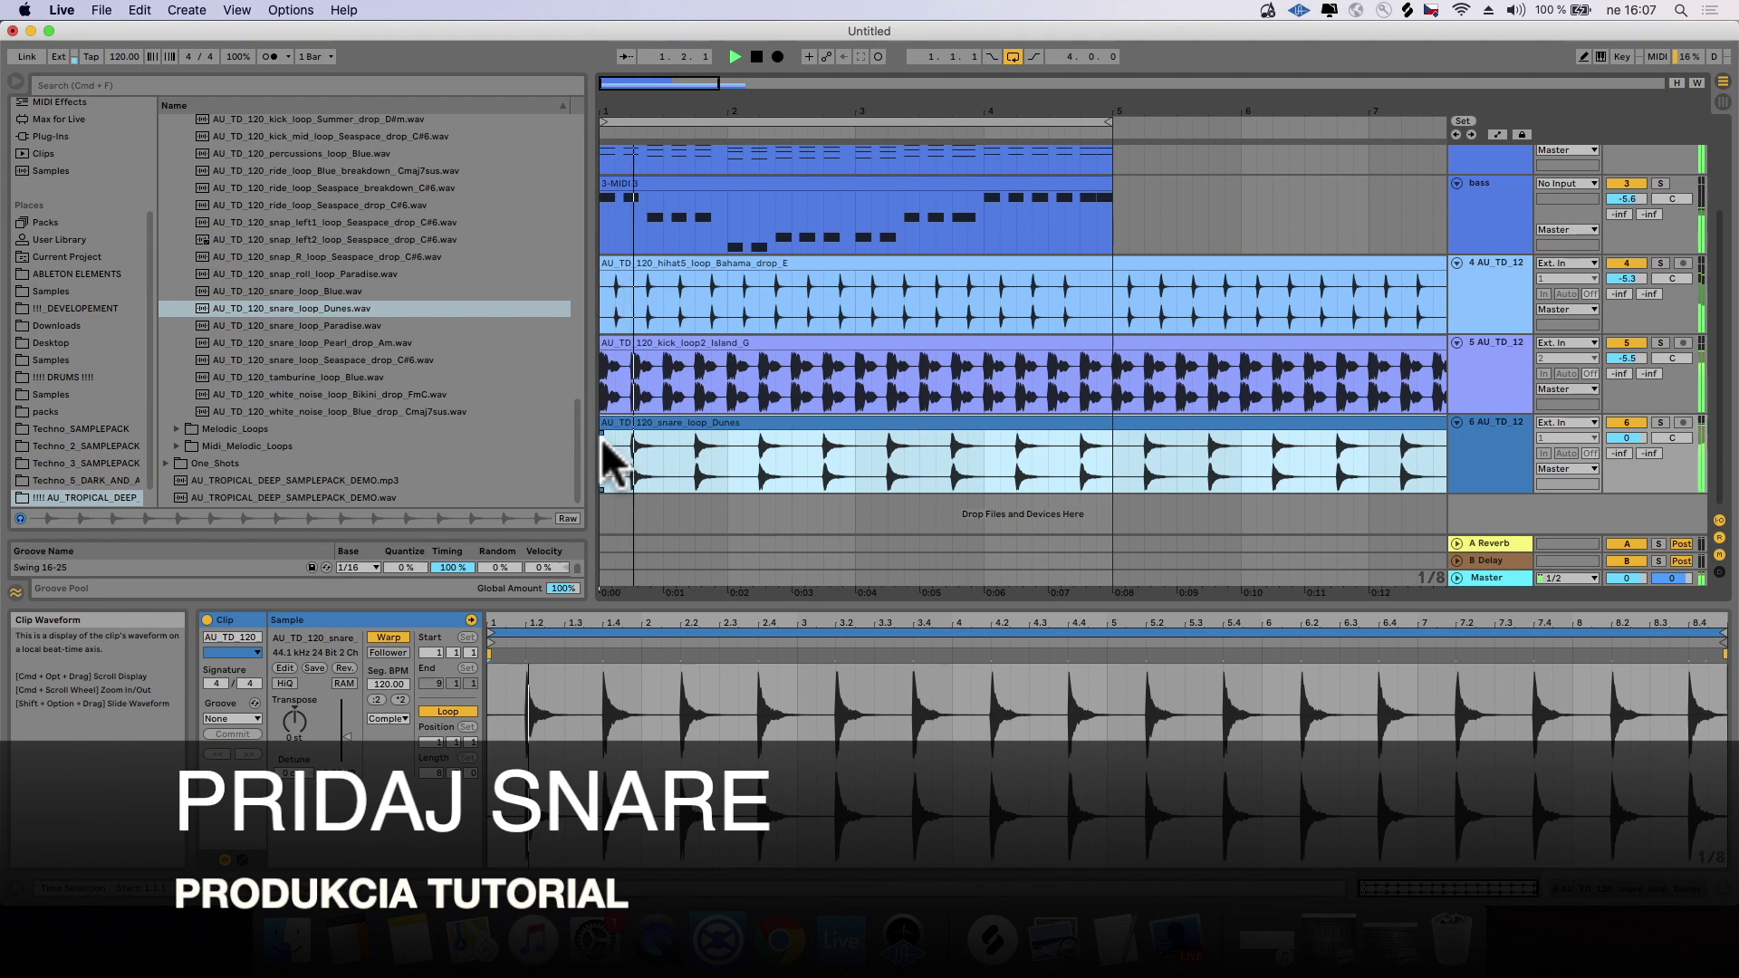
# Step: Try the snare_loop_Paradise and snare_loop_Blue loops in turn at bar 1 on the snare track during playback
pyautogui.moveTo(363, 326); pyautogui.dragTo(602, 462)
pyautogui.press('space')
pyautogui.moveTo(335, 292); pyautogui.dragTo(691, 450)
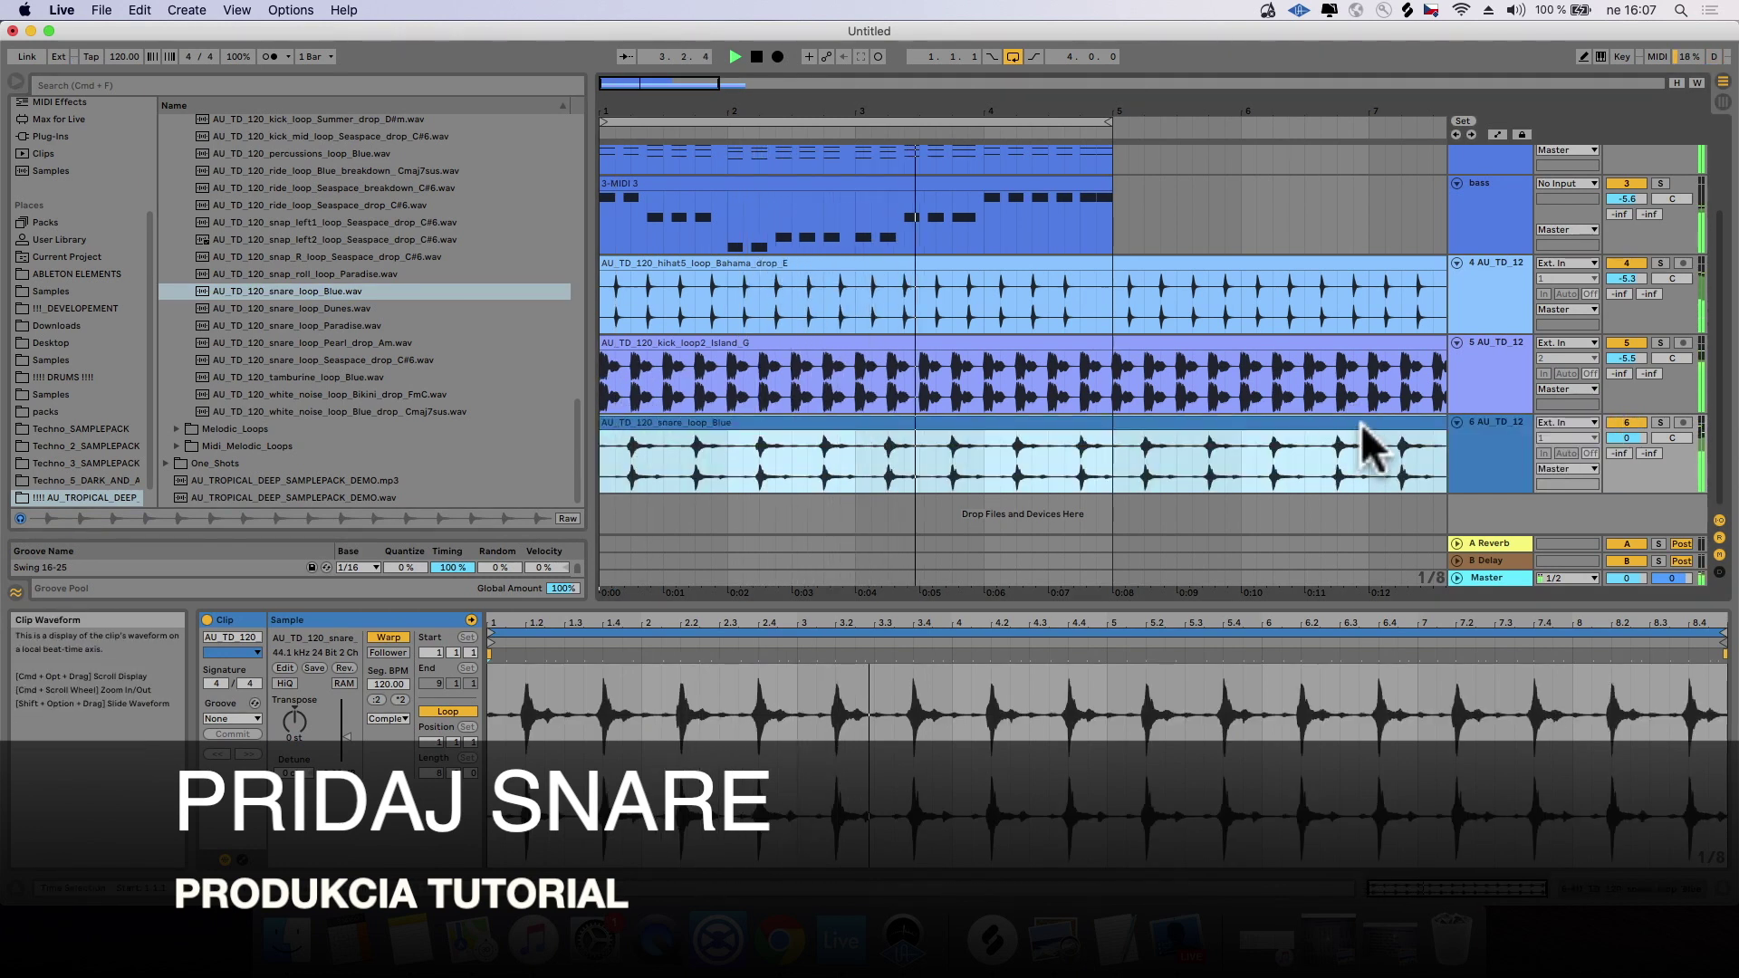
pyautogui.press('space')
# Step: Replace the snare clip with AU_TD_120_snare_loop_Pearl_drop_Am.wav and set the snare track to -0.2 dB with a -14.4 dB reverb send
pyautogui.click(376, 345)
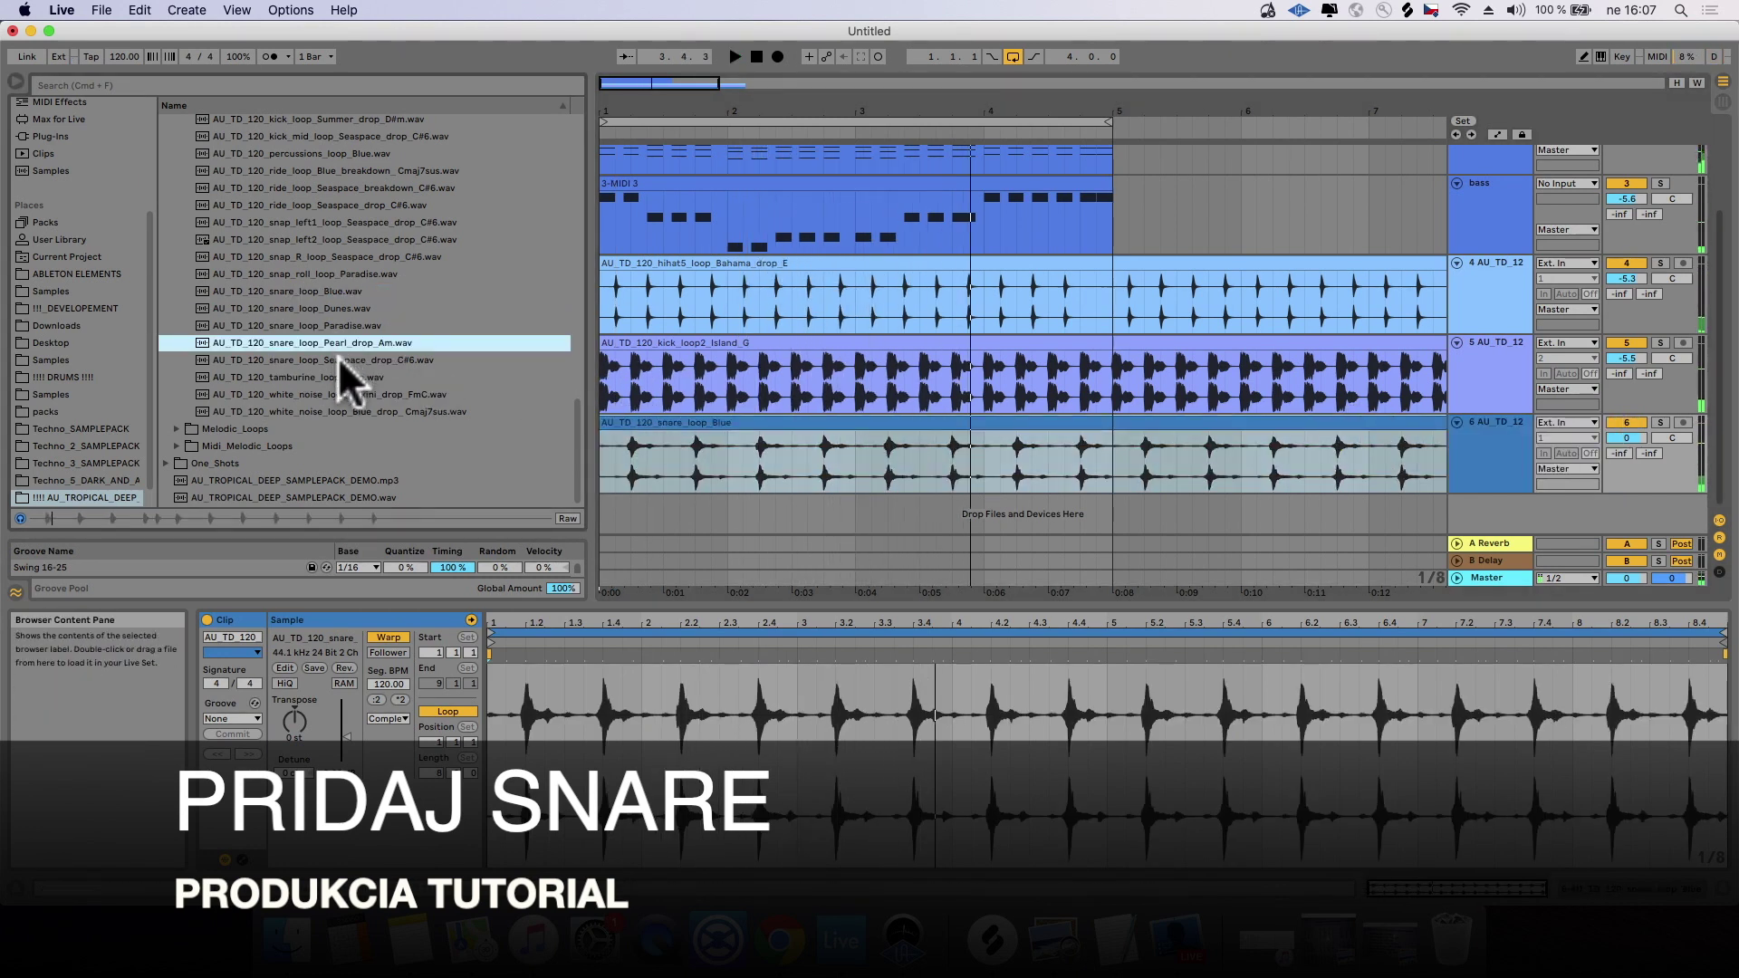
pyautogui.moveTo(351, 344); pyautogui.dragTo(600, 437)
pyautogui.press('space')
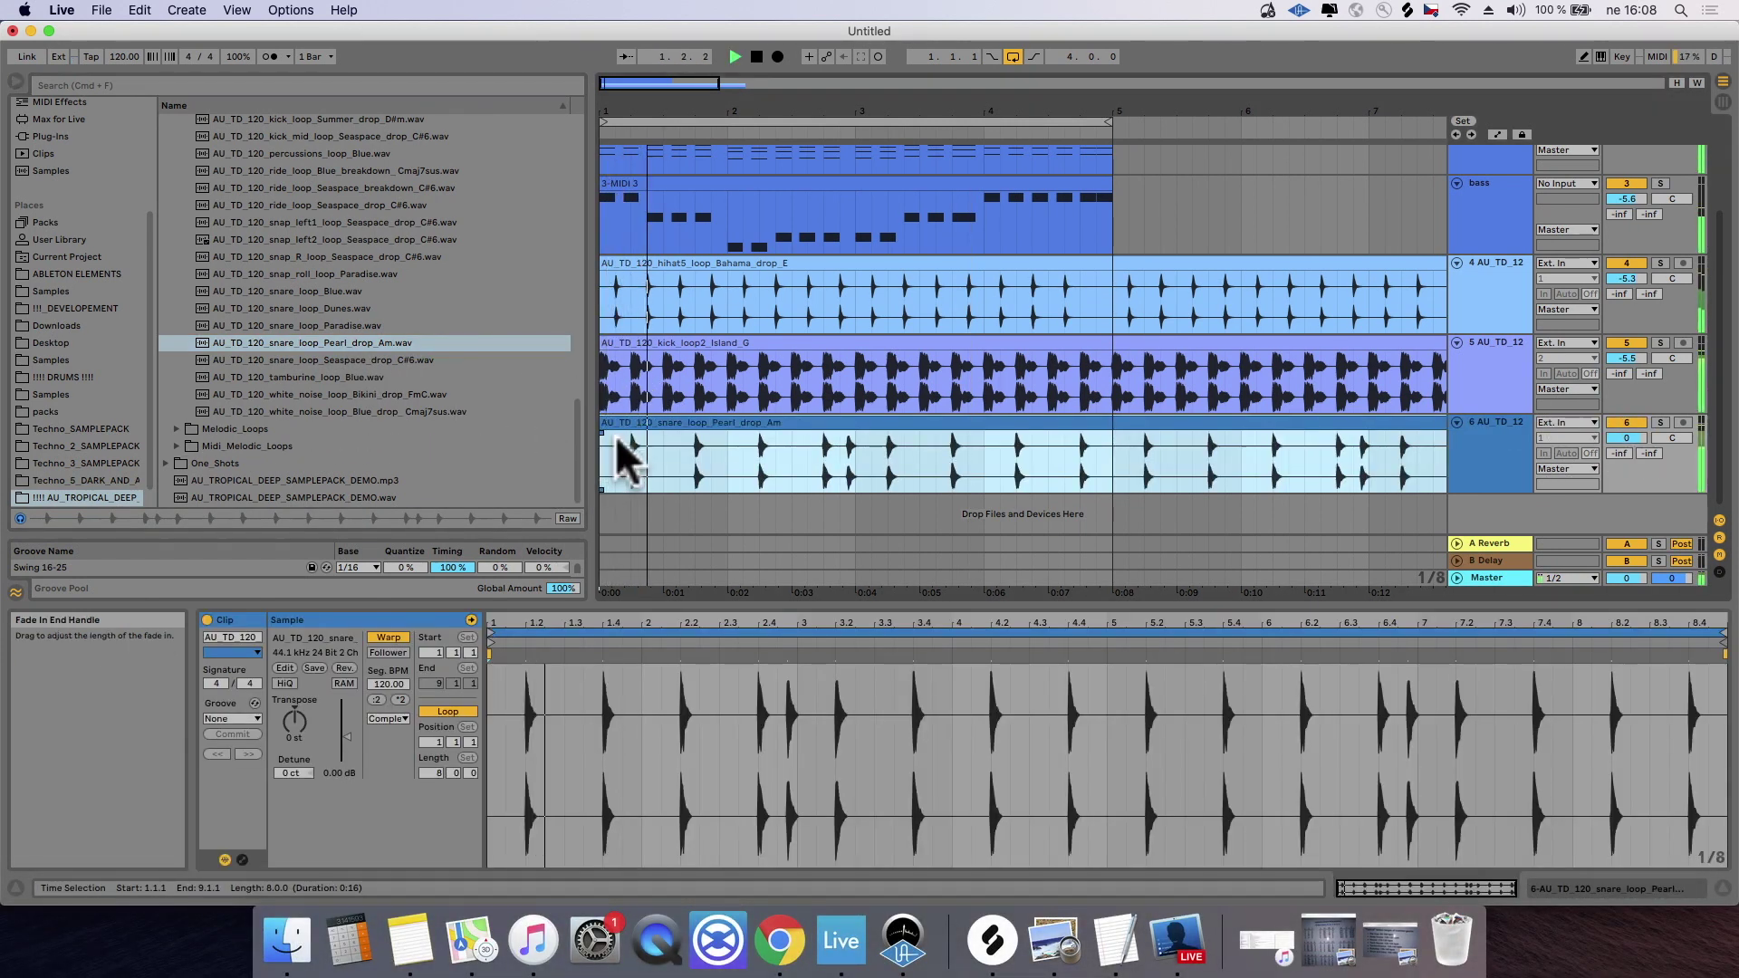
pyautogui.moveTo(1636, 436); pyautogui.dragTo(1647, 446)
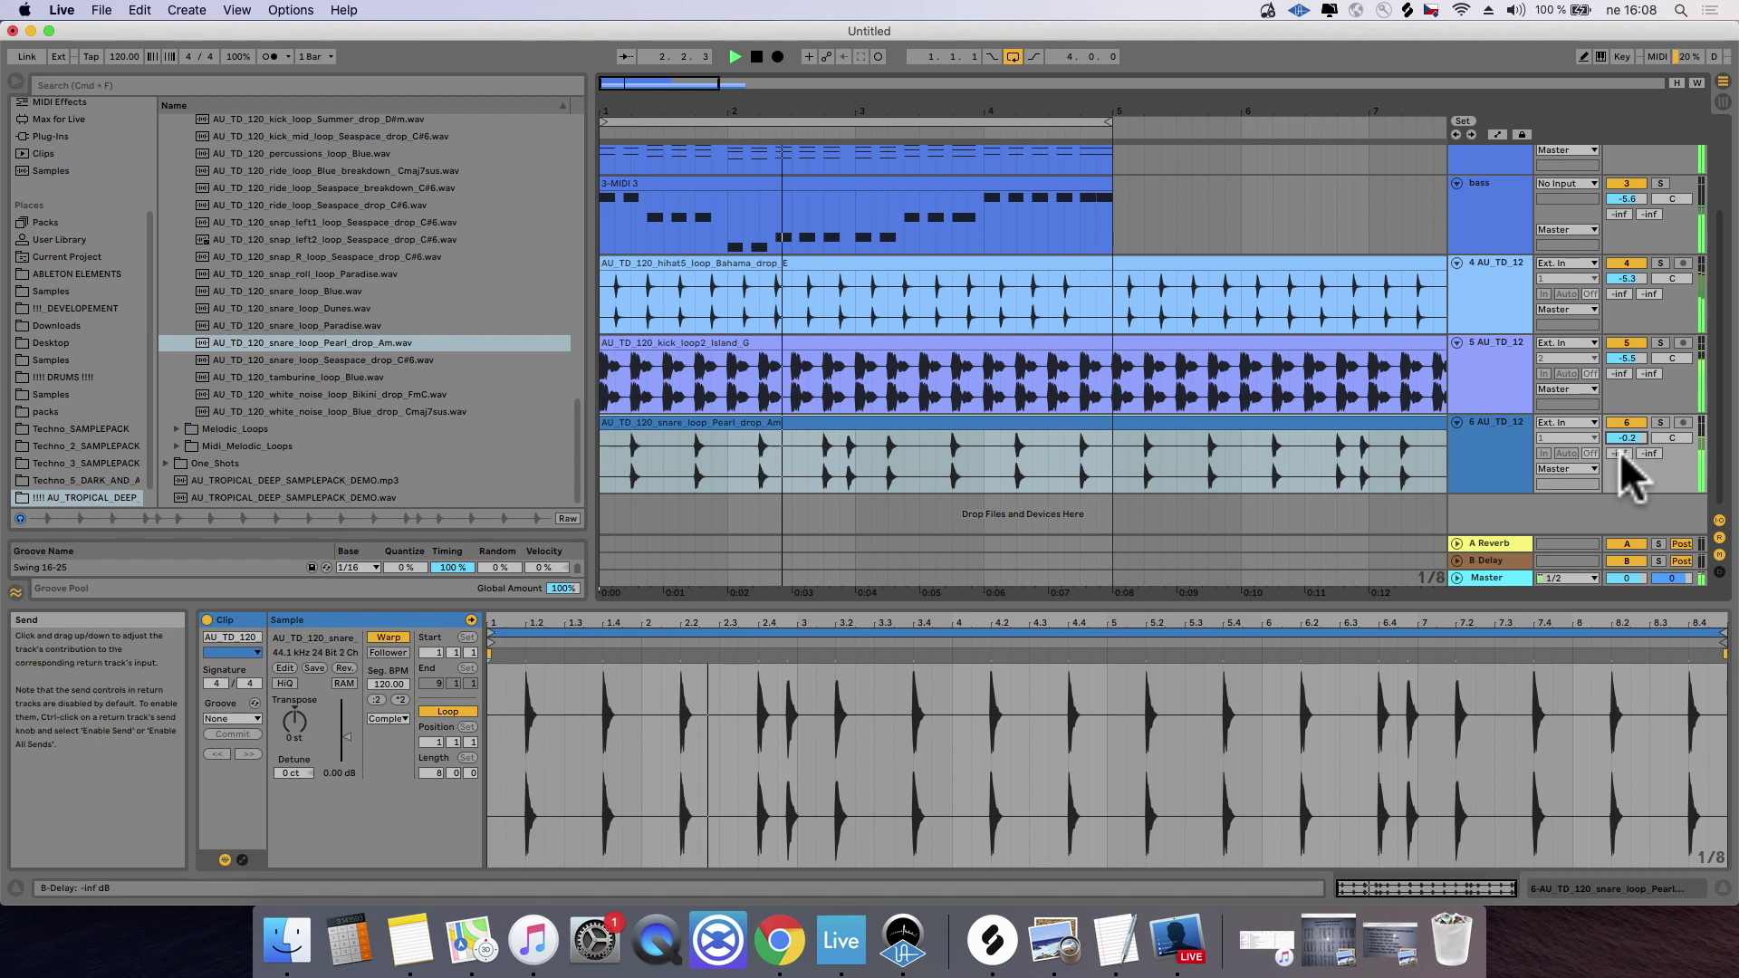
pyautogui.moveTo(1621, 451); pyautogui.dragTo(1622, 451)
# Step: Delete the parts of the hi-hat, kick and snare clips that extend past bar 5
pyautogui.moveTo(1129, 469); pyautogui.dragTo(1242, 264)
pyautogui.press('Delete')
pyautogui.click(1283, 266)
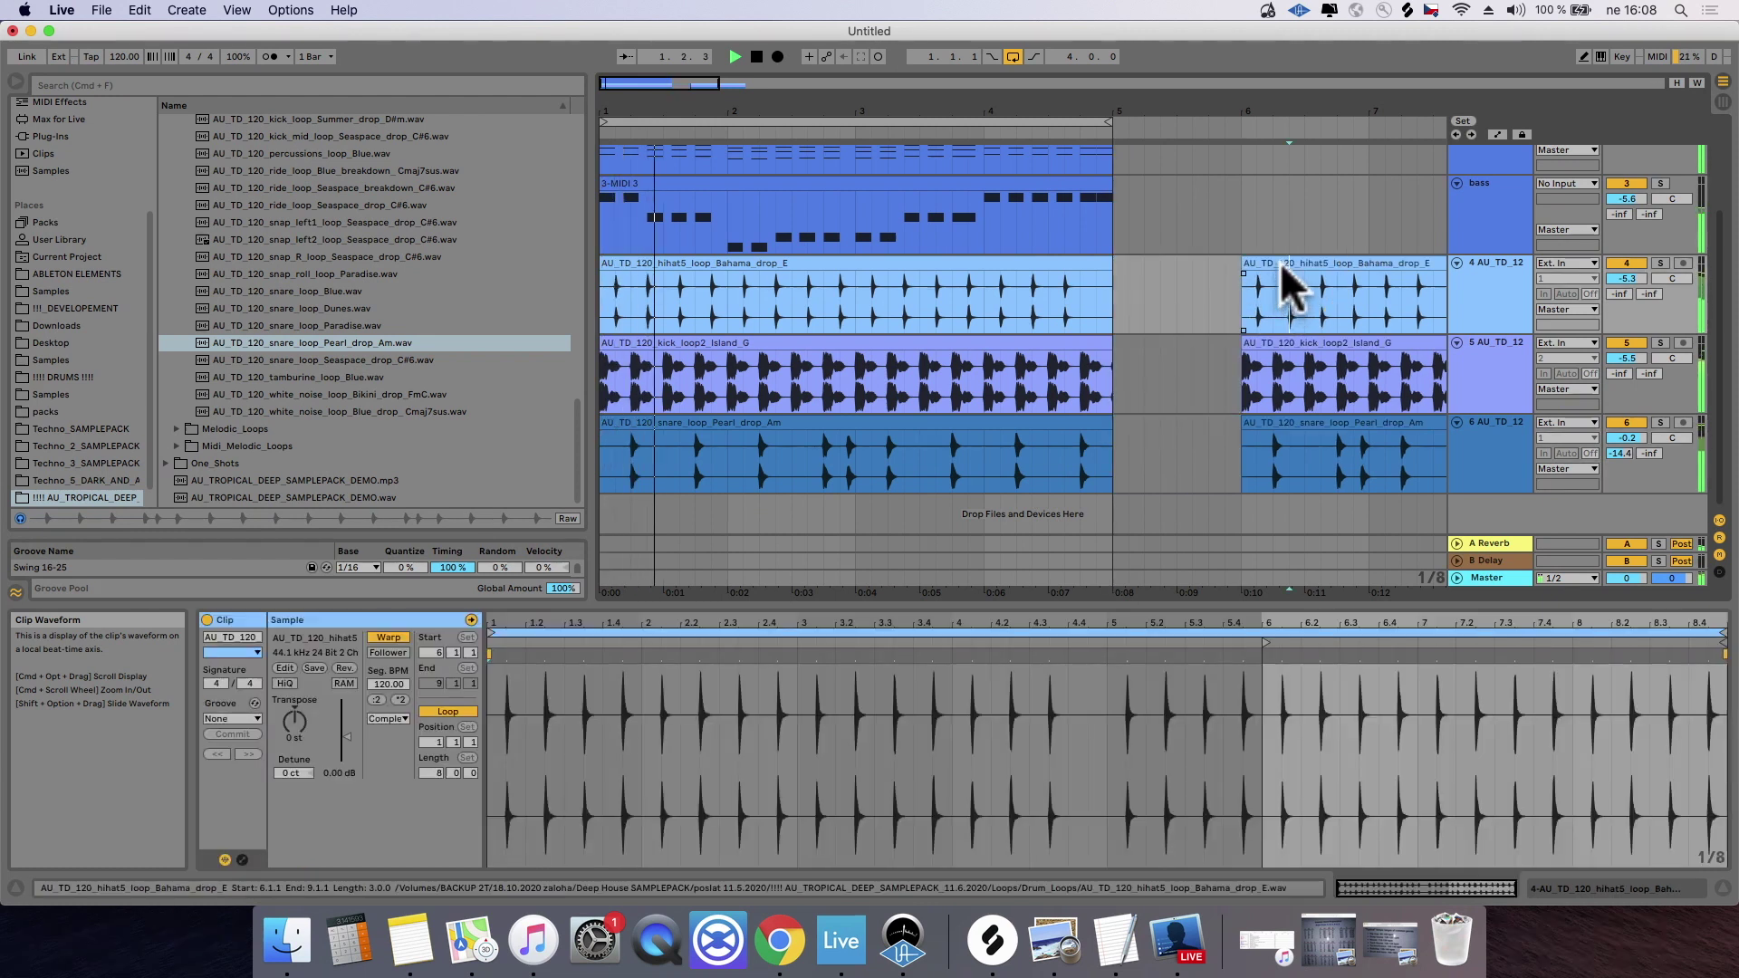
pyautogui.keyDown('shift'); pyautogui.click(1280, 421); pyautogui.keyUp('shift')
pyautogui.press('Delete')
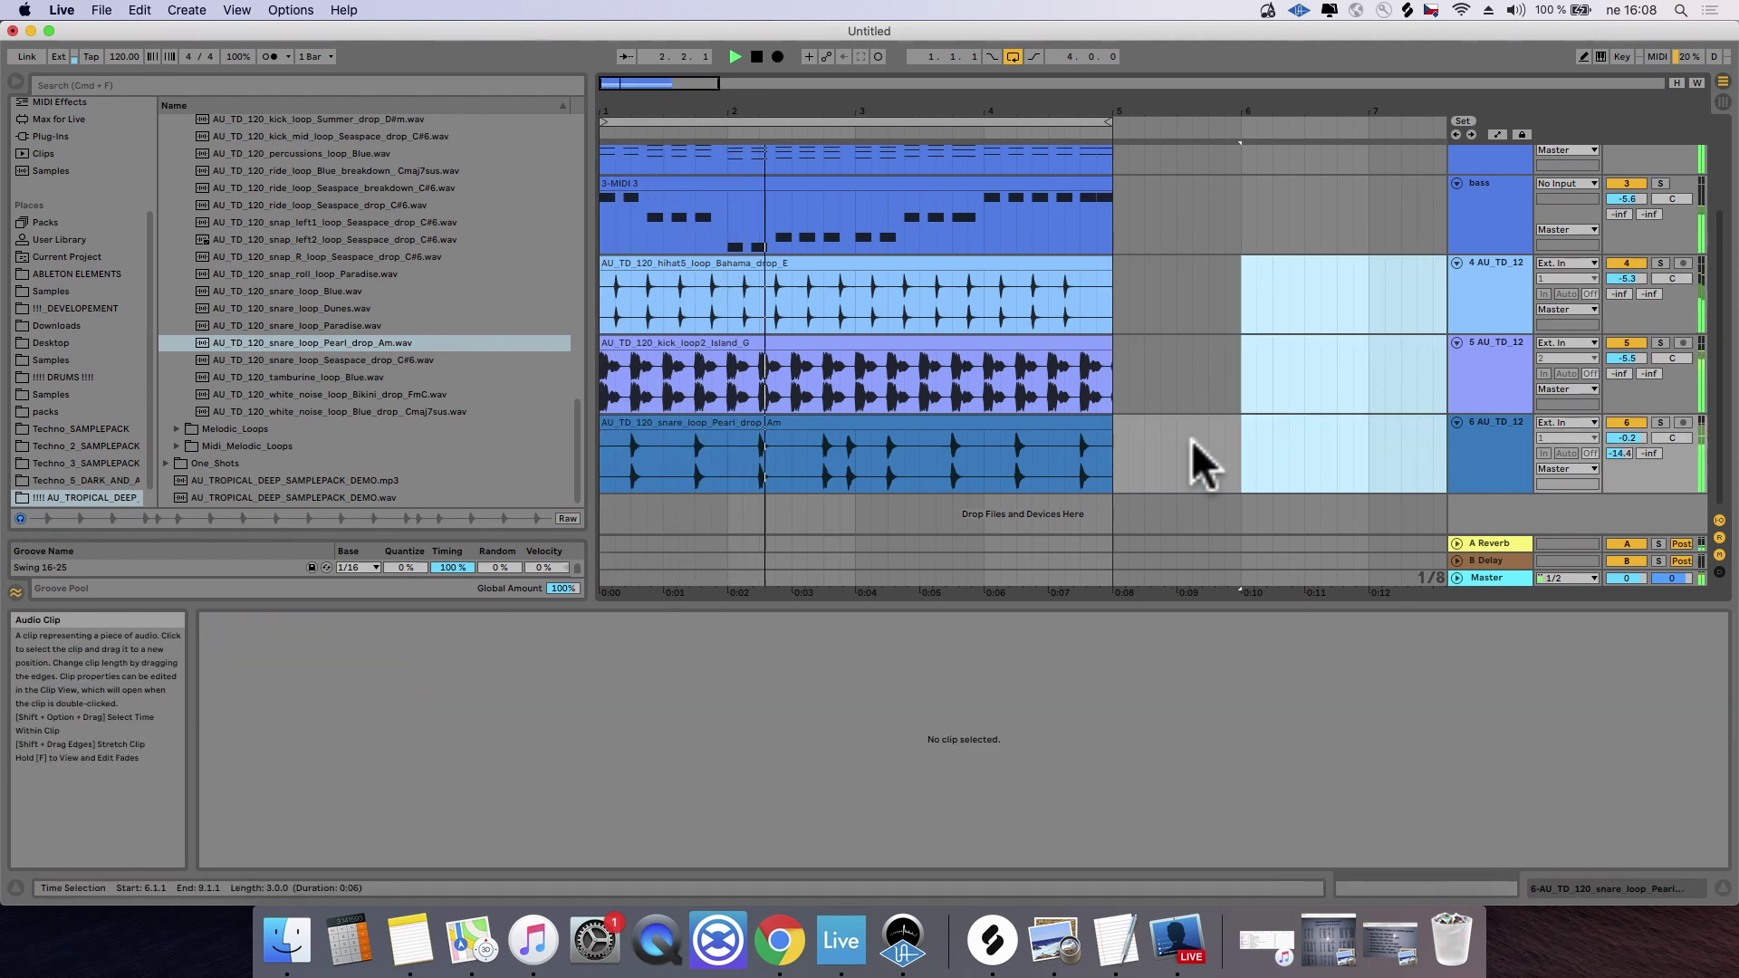
# Step: Insert an audio track below the snare track and open the sample pack's Voxes folder inside Melodic_Loops
pyautogui.rightClick(1492, 516)
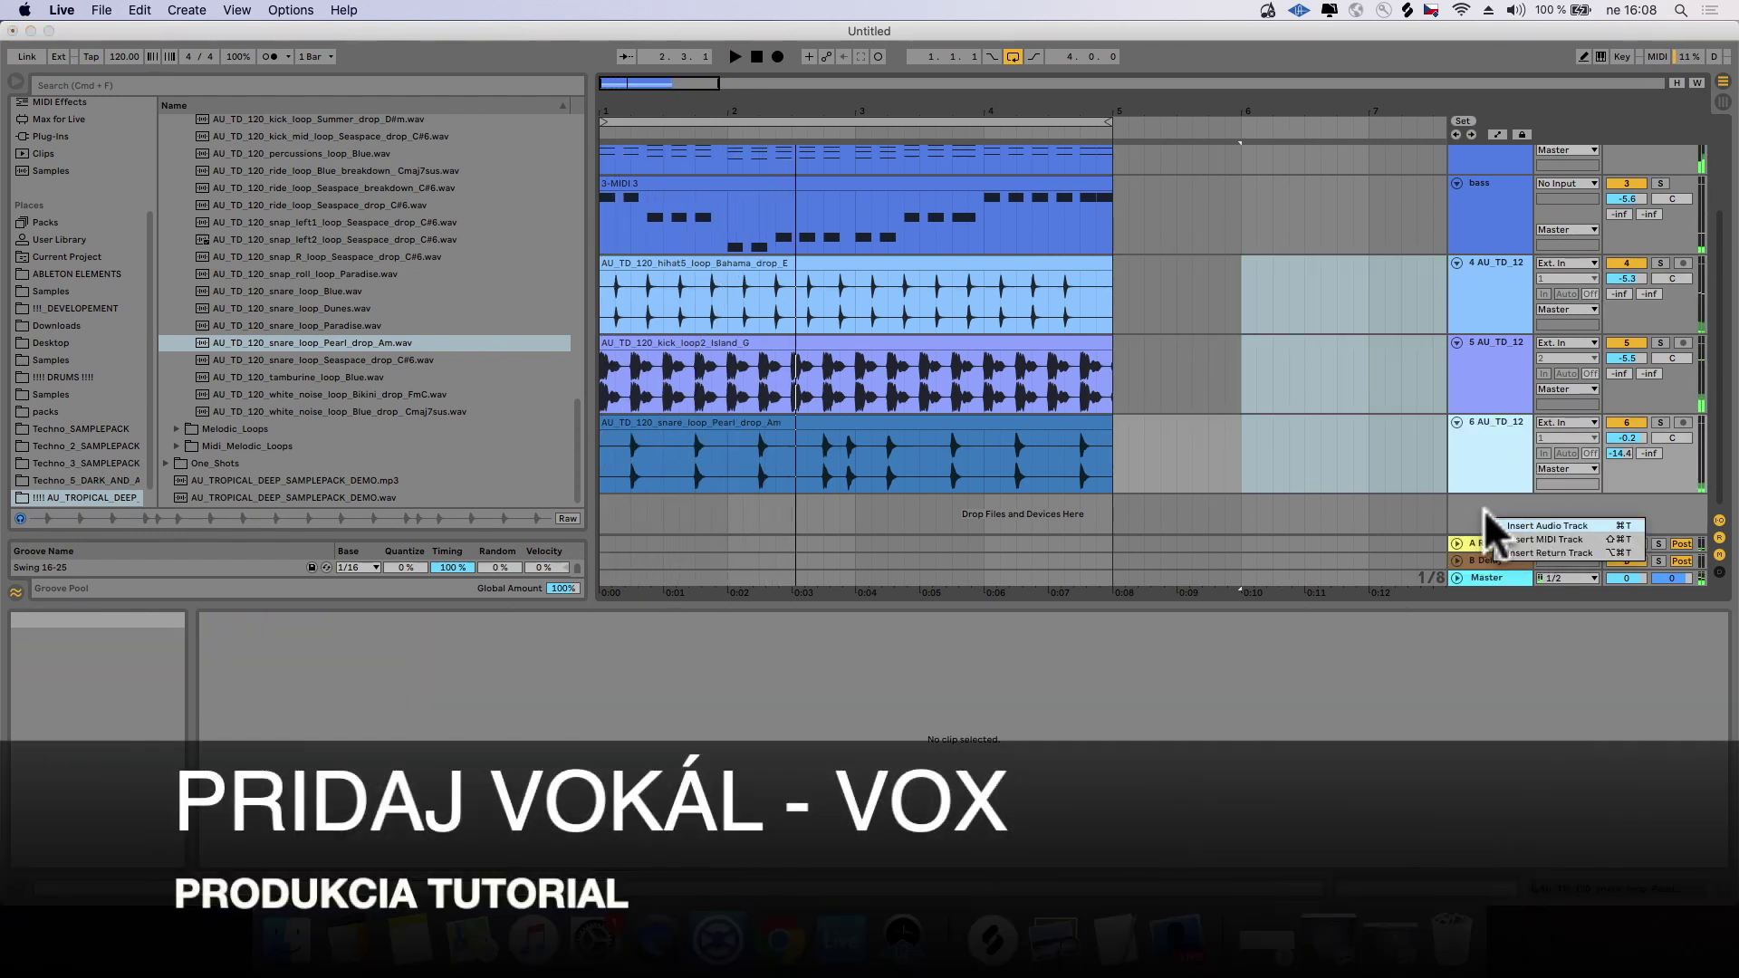
pyautogui.click(1511, 526)
pyautogui.scroll(-1, 138, 401)
pyautogui.scroll(10, 250, 431)
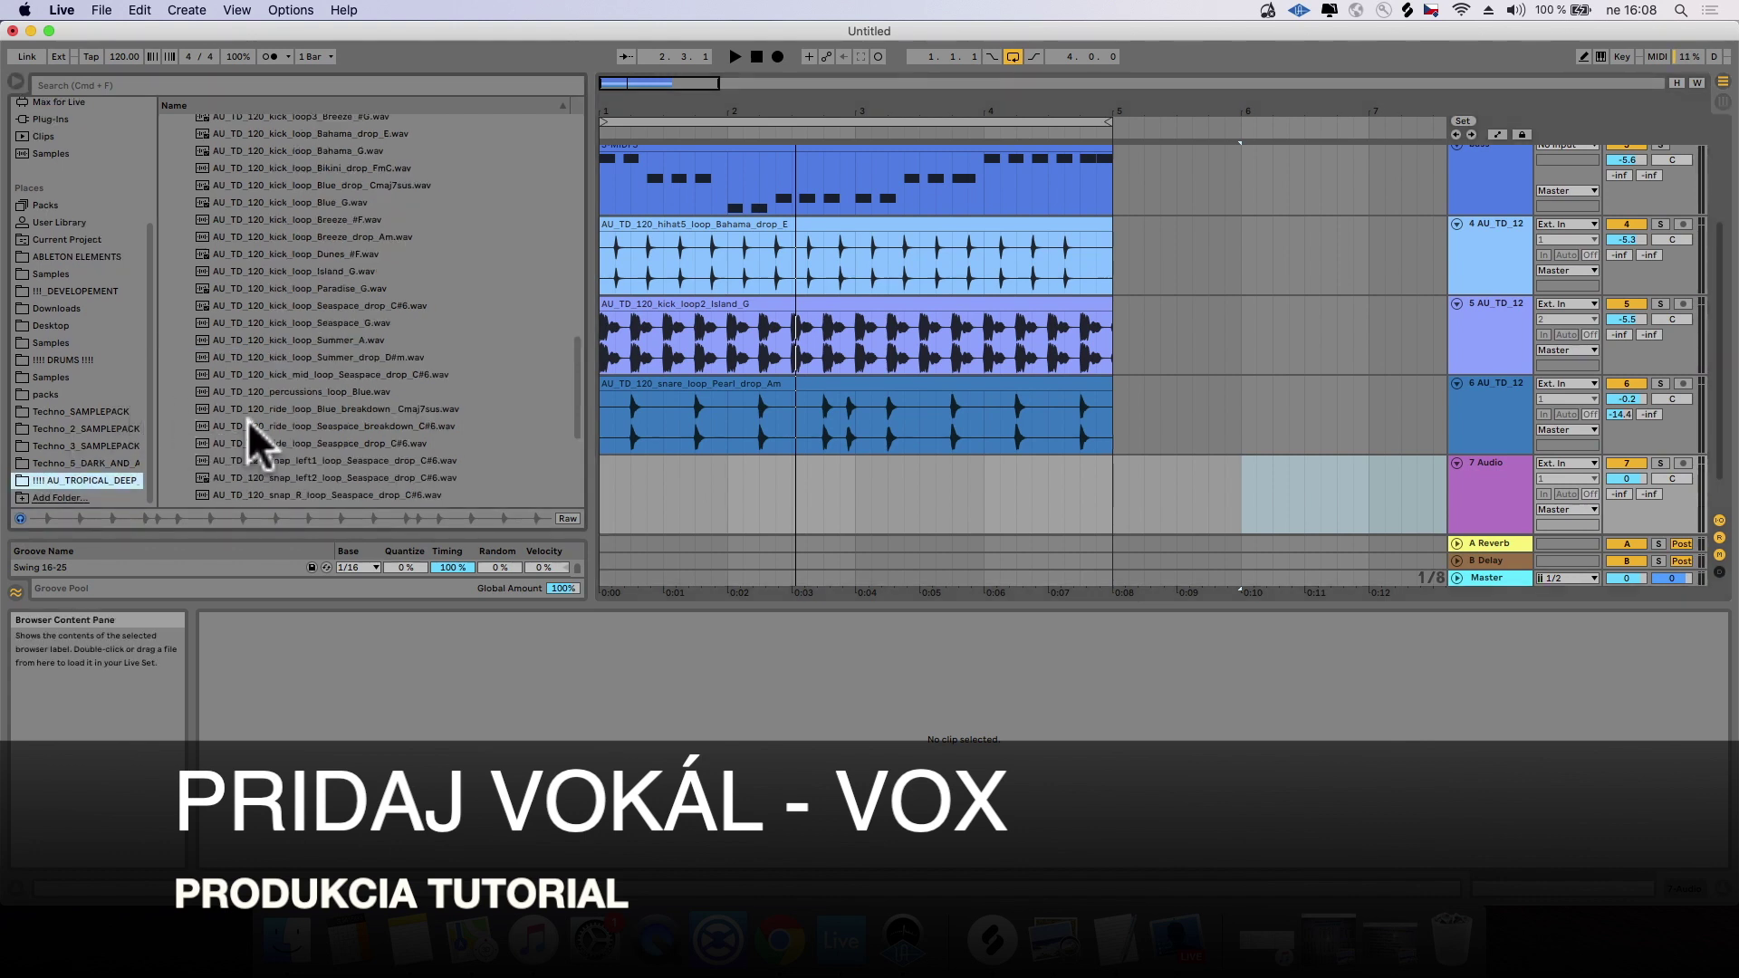
pyautogui.scroll(4, 370, 308)
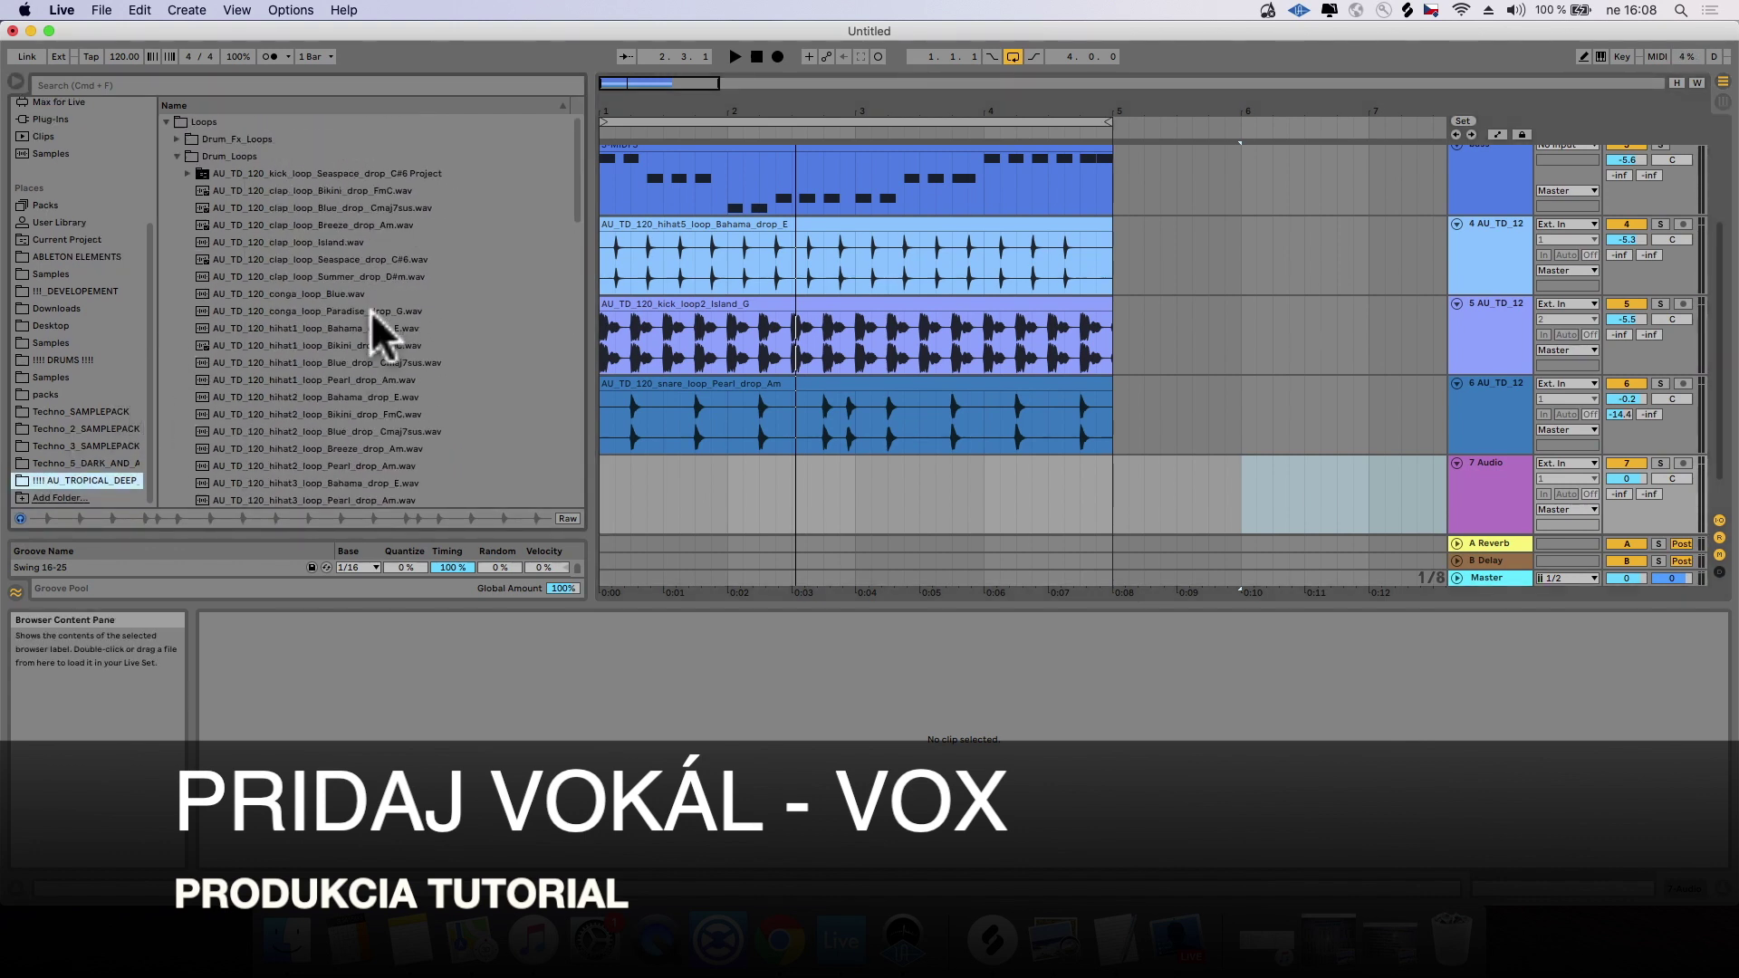
pyautogui.click(177, 156)
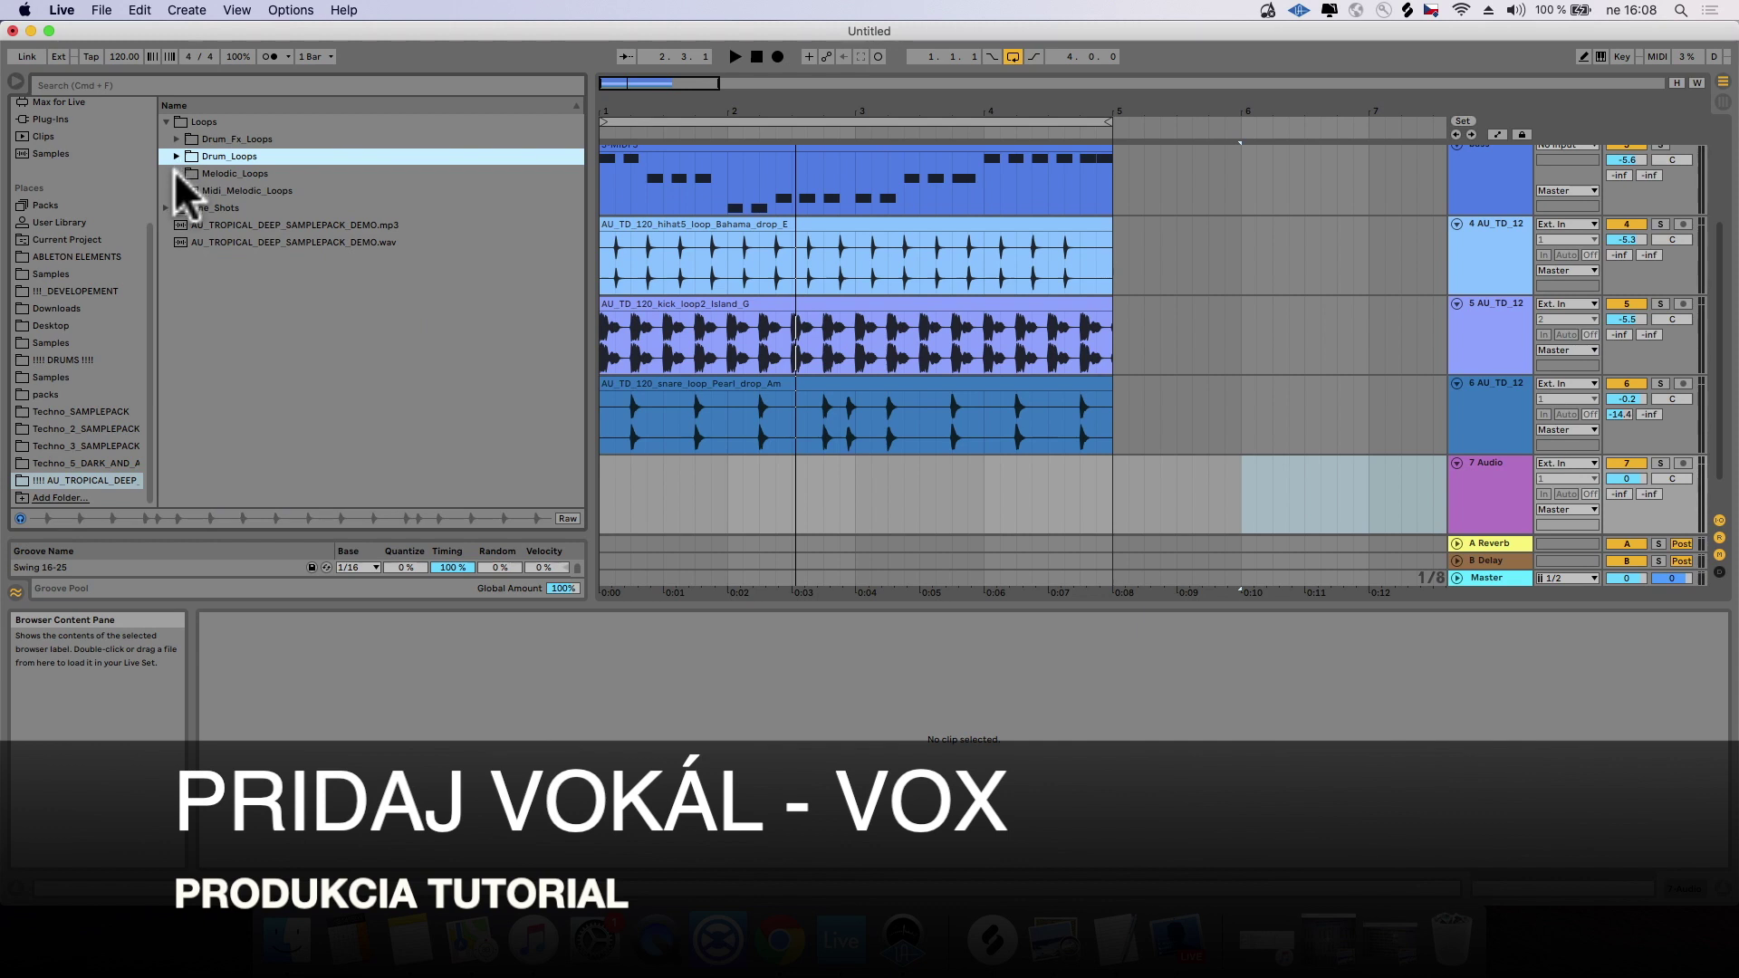
pyautogui.click(176, 173)
pyautogui.click(225, 311)
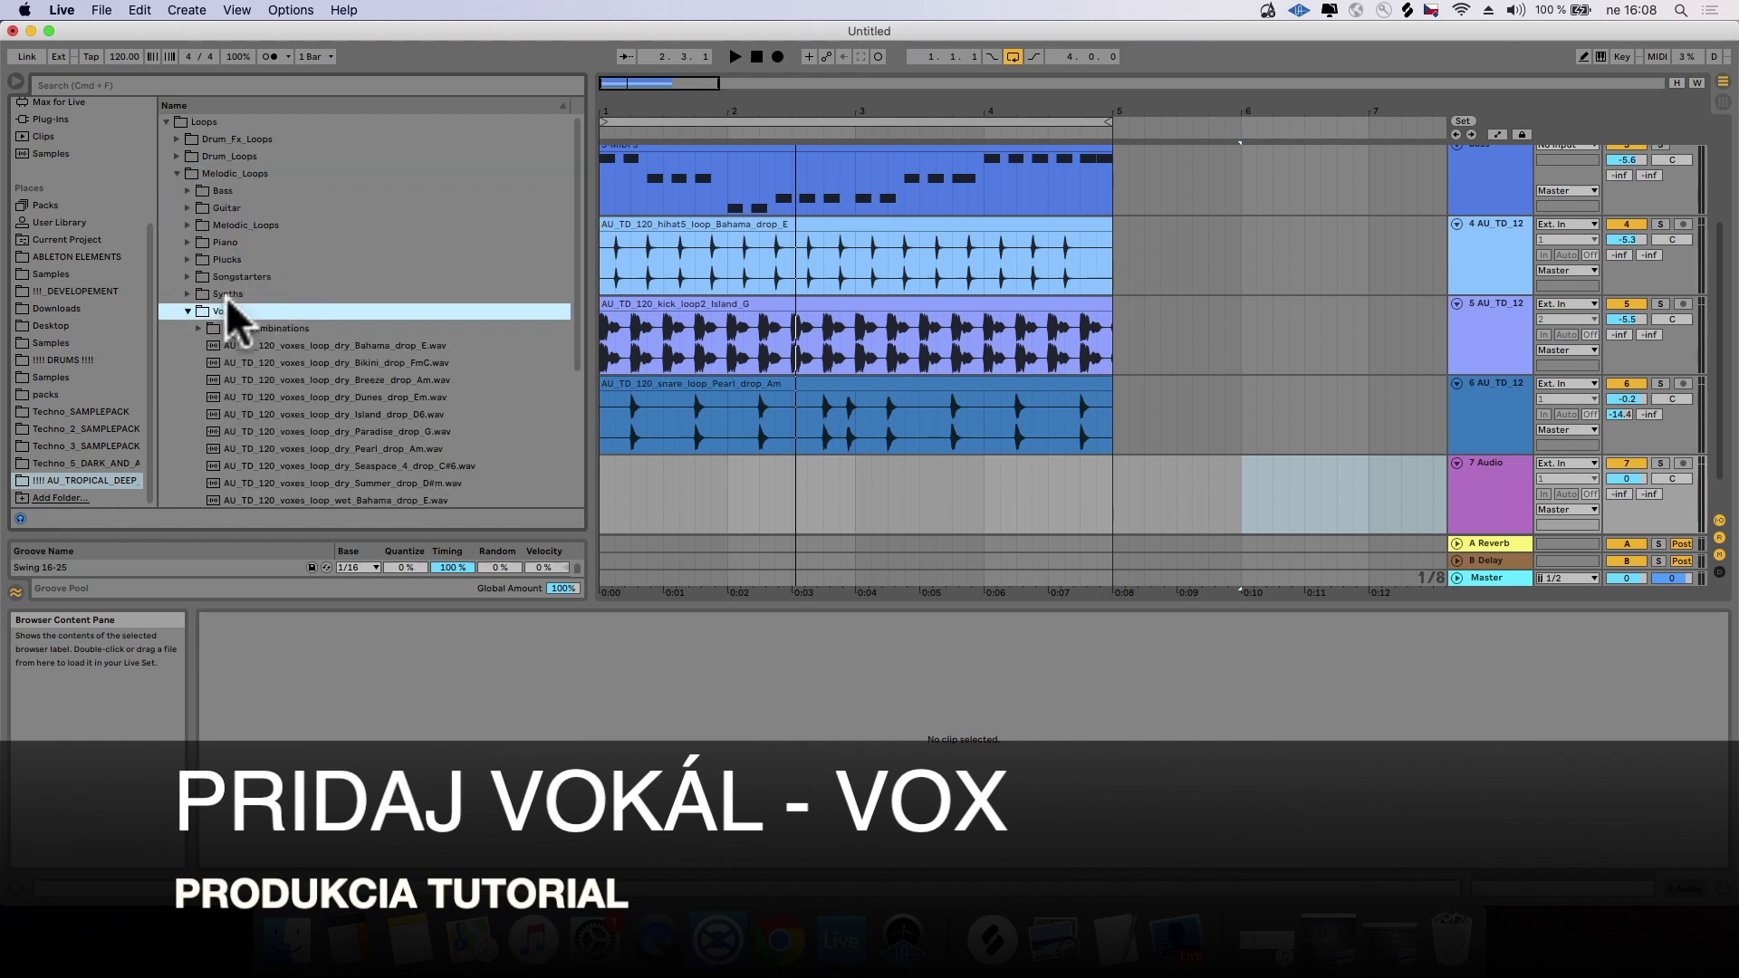
# Step: Audition the dry and wet Bahama_drop_E vox loops in the Voxes folder
pyautogui.scroll(-5, 285, 250)
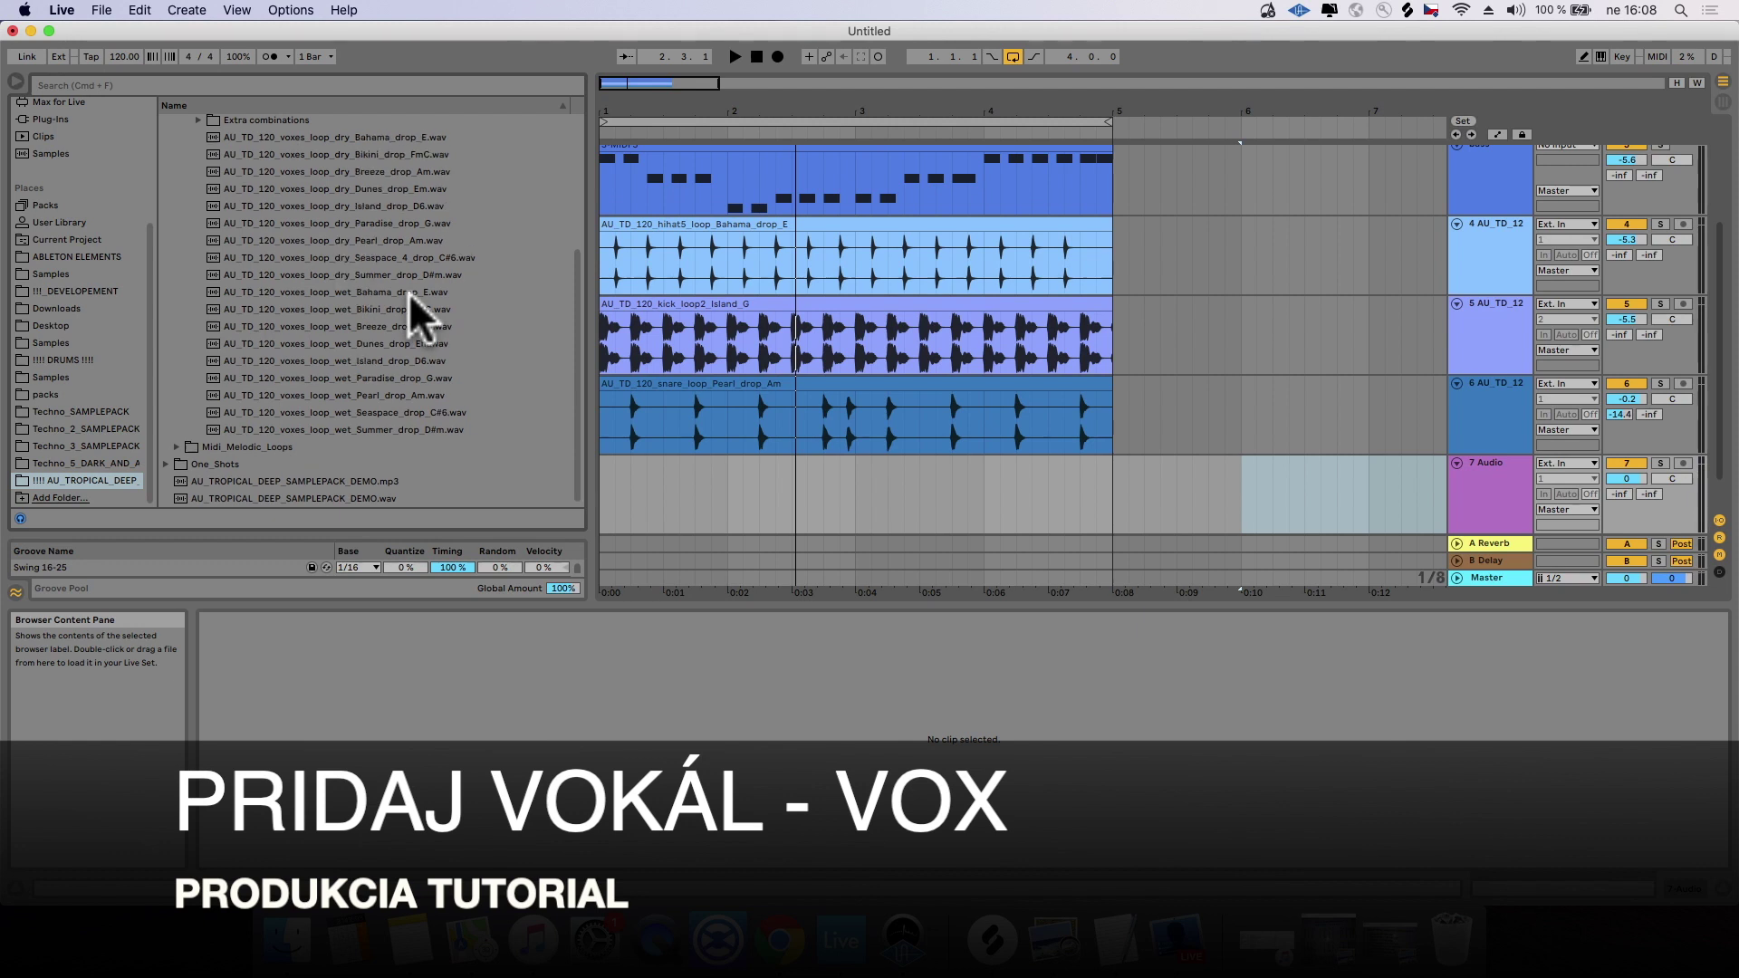
pyautogui.scroll(3, 410, 291)
pyautogui.click(362, 249)
pyautogui.scroll(-3, 447, 297)
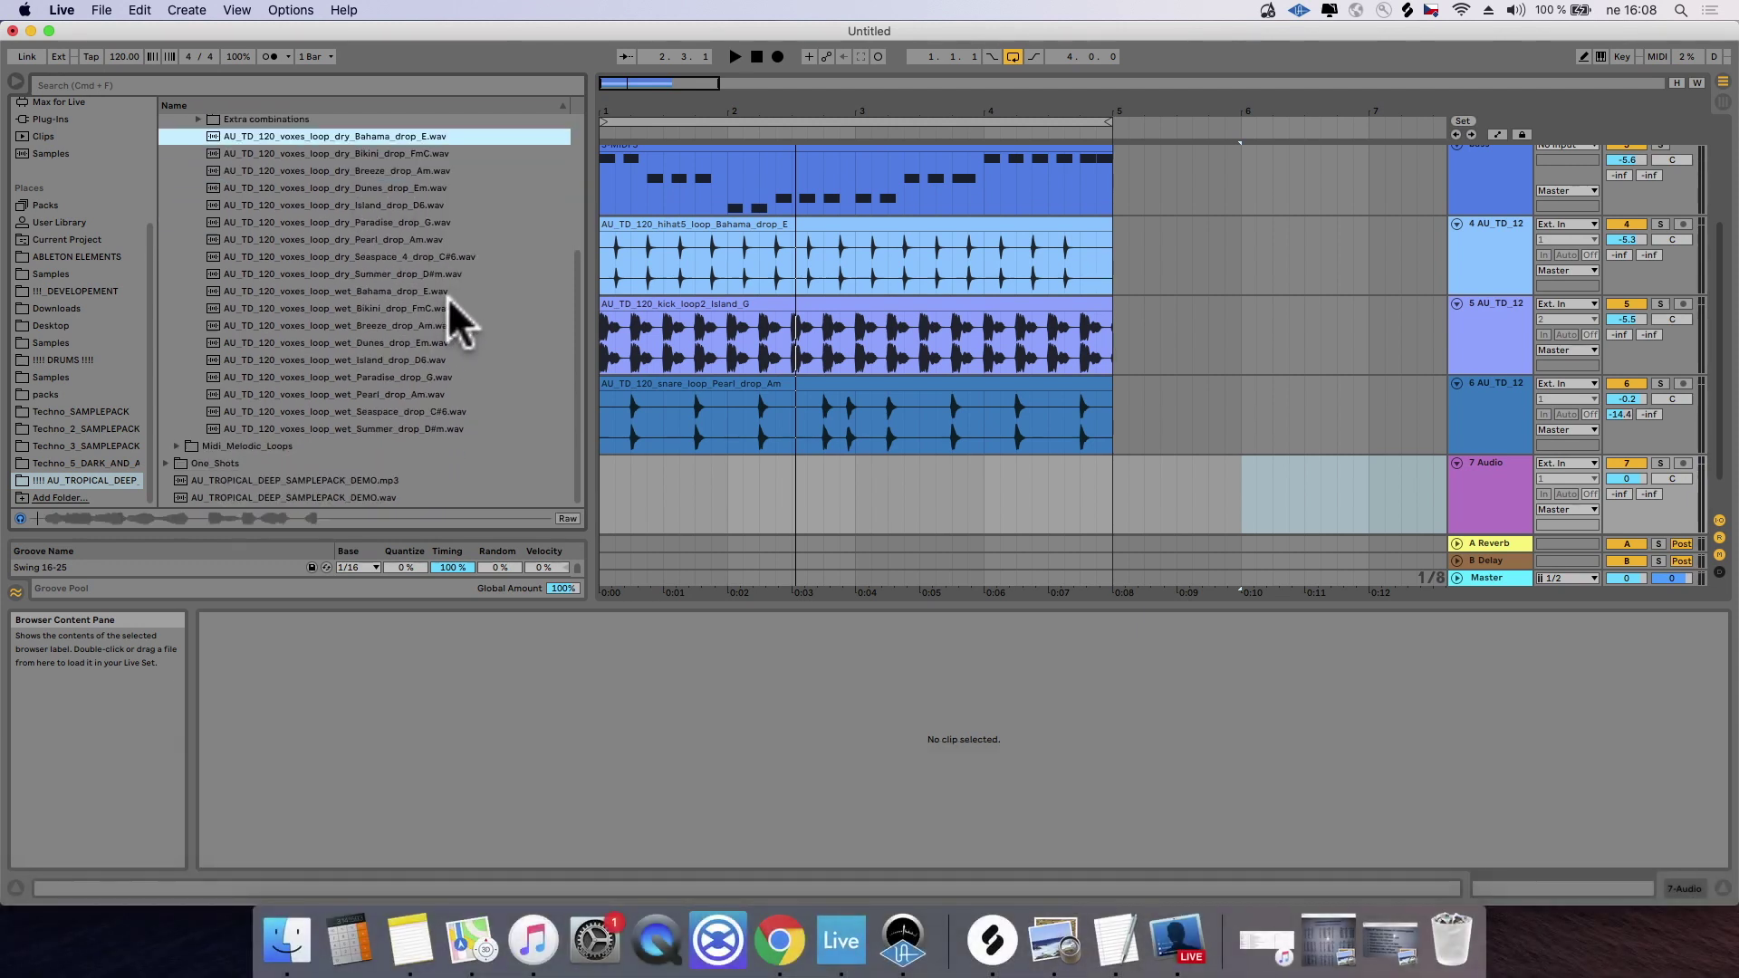
pyautogui.click(419, 295)
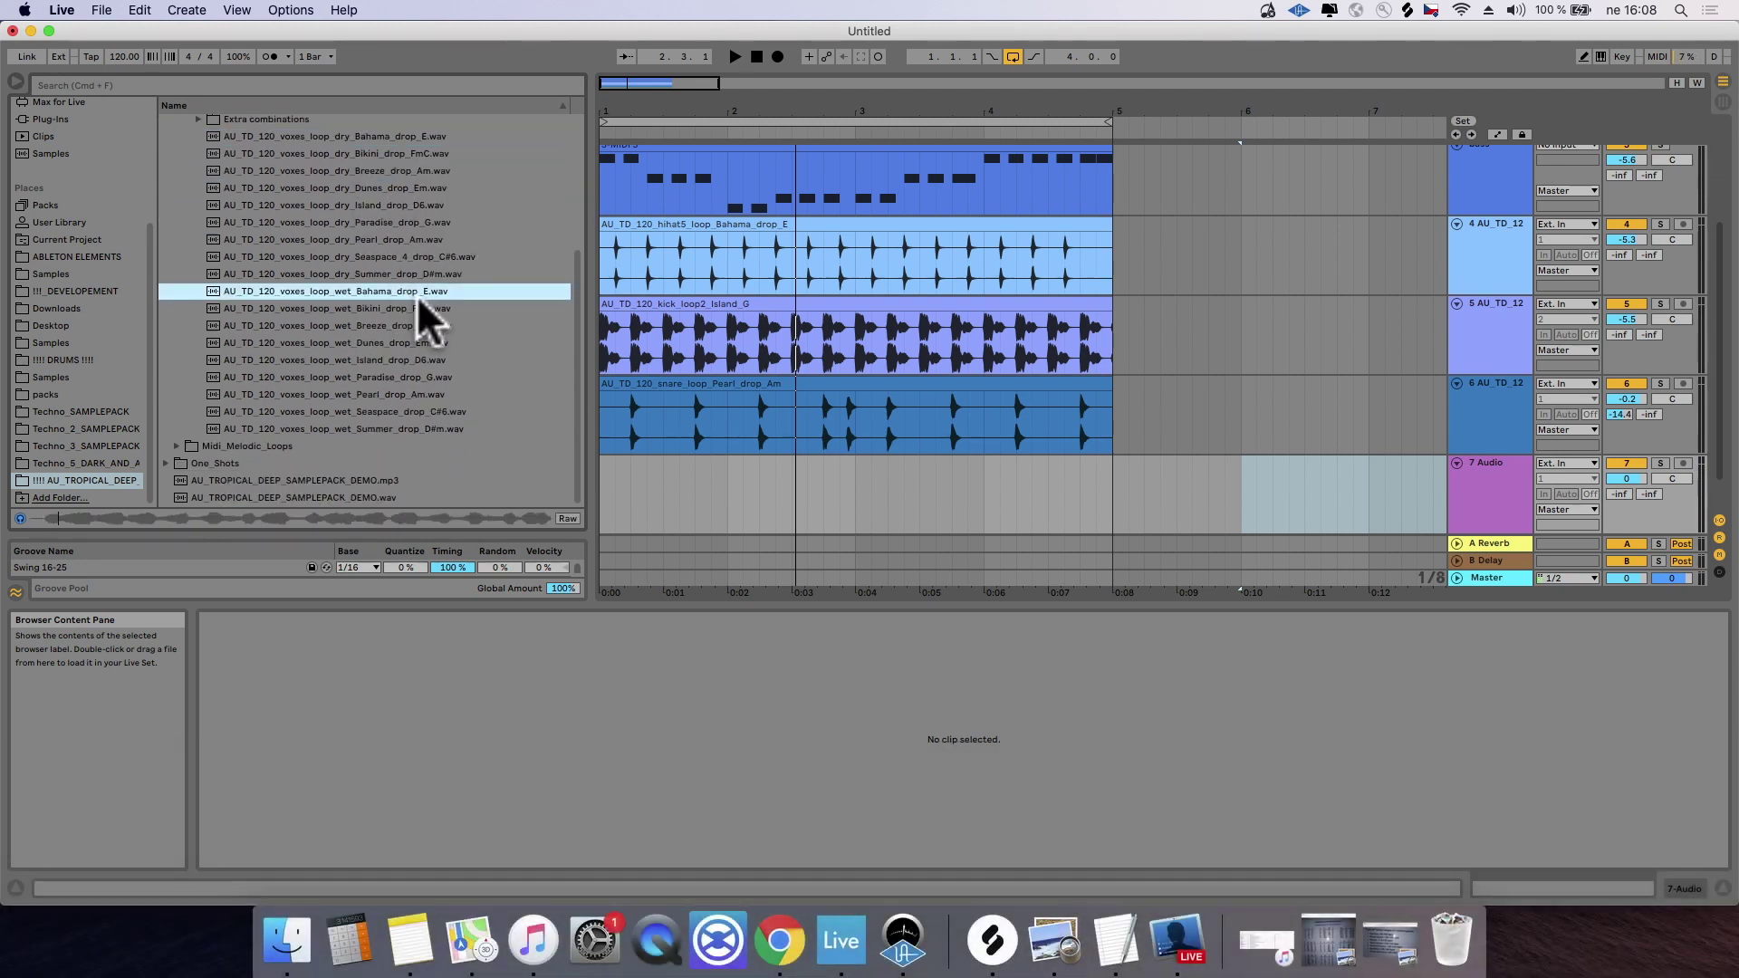
# Step: Place AU_TD_120_voxes_loop_wet_Bahama_drop_E.wav at bar 1 on the new audio track, lower the track to -4.8 dB and play it
pyautogui.moveTo(389, 288); pyautogui.dragTo(609, 489)
pyautogui.moveTo(1644, 471); pyautogui.dragTo(1643, 480)
pyautogui.press('space')
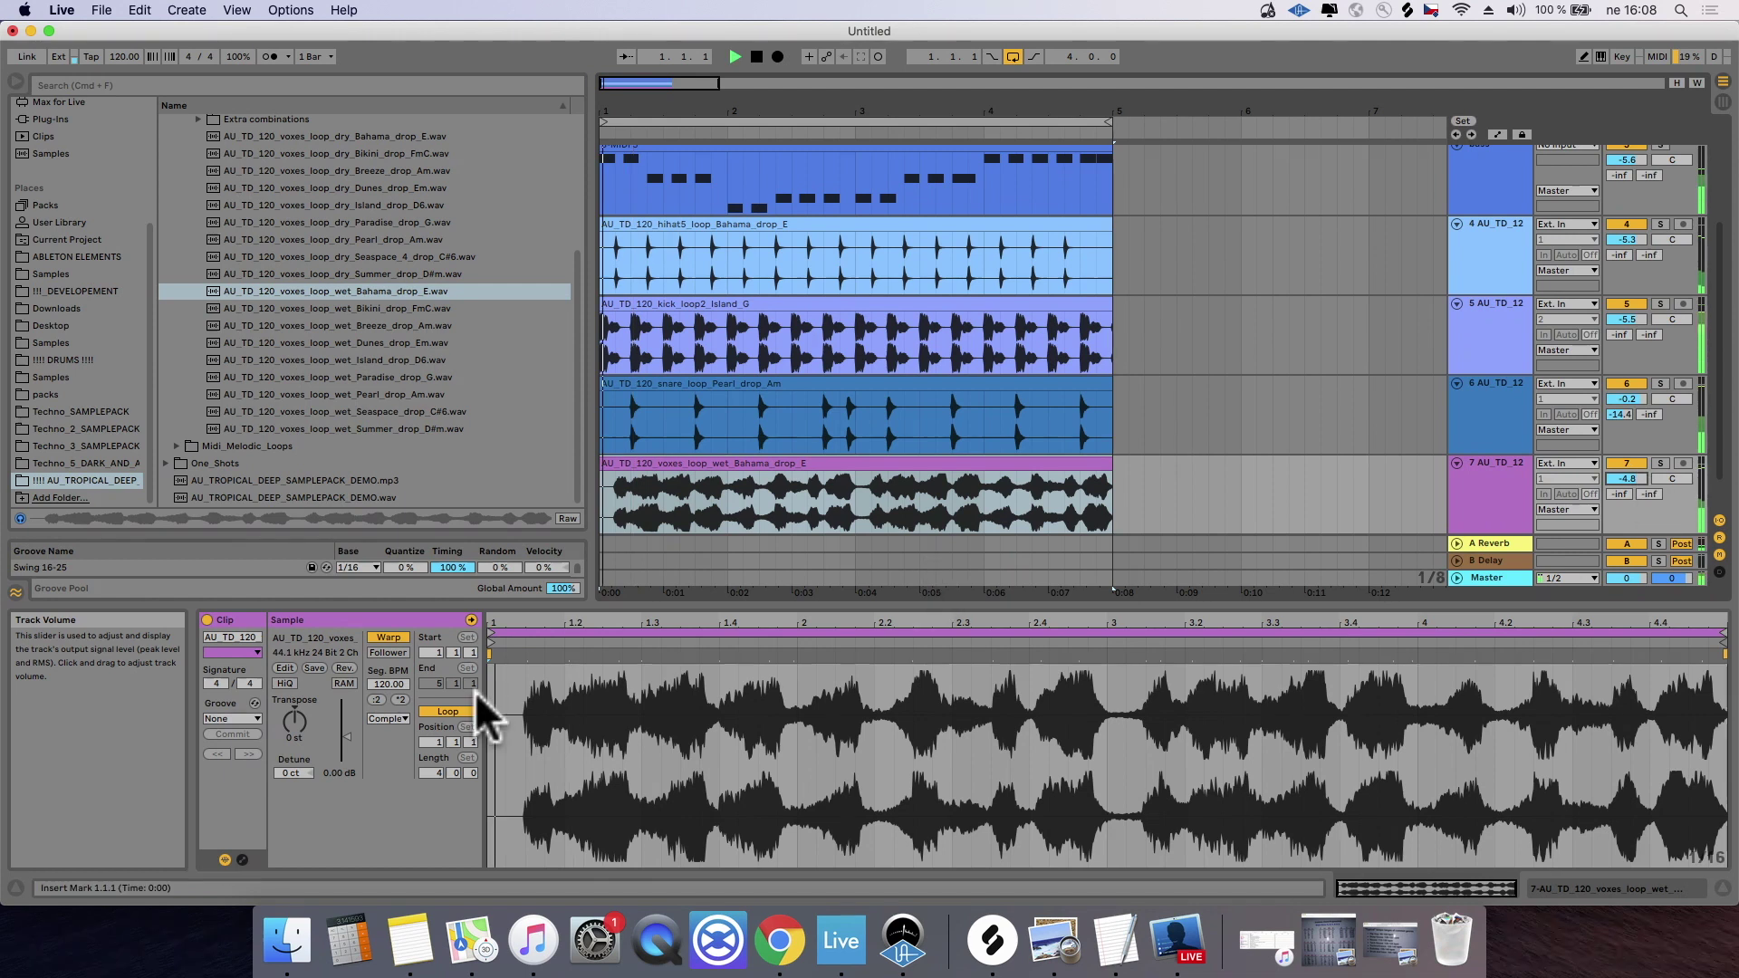
# Step: Transpose the vocal clip to 10 st and lower the vocal track to -11.8 dB during playback
pyautogui.moveTo(293, 718); pyautogui.dragTo(301, 718)
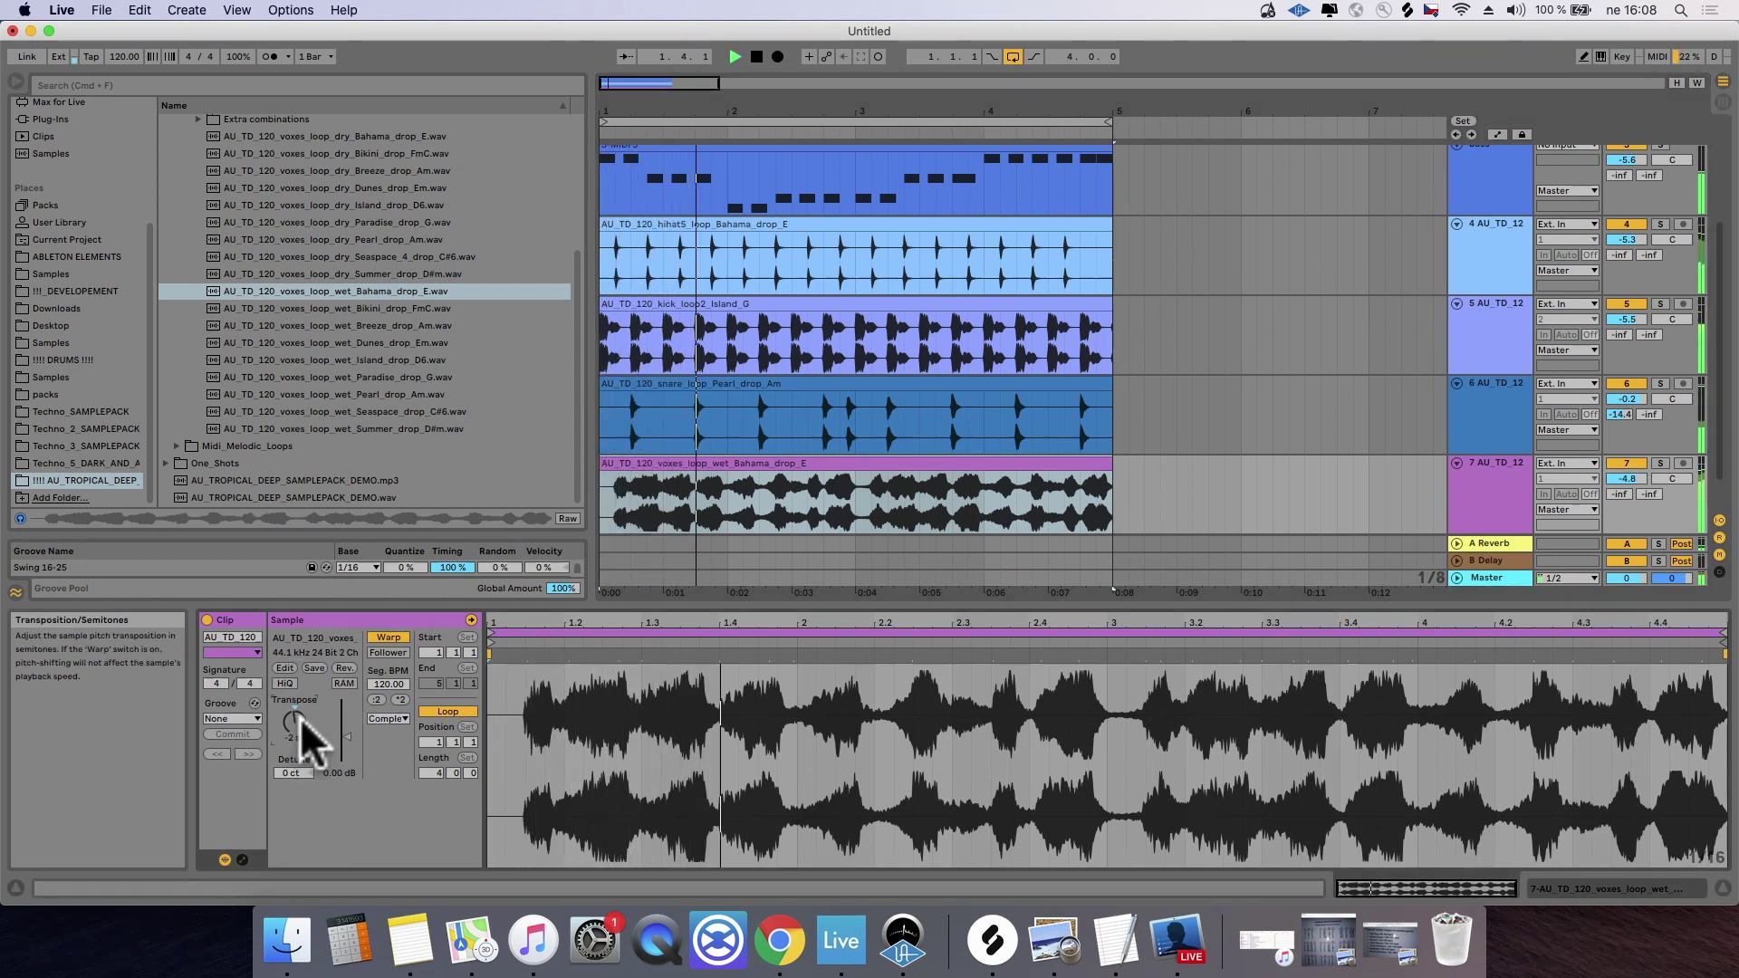
pyautogui.moveTo(1614, 471); pyautogui.dragTo(1616, 476)
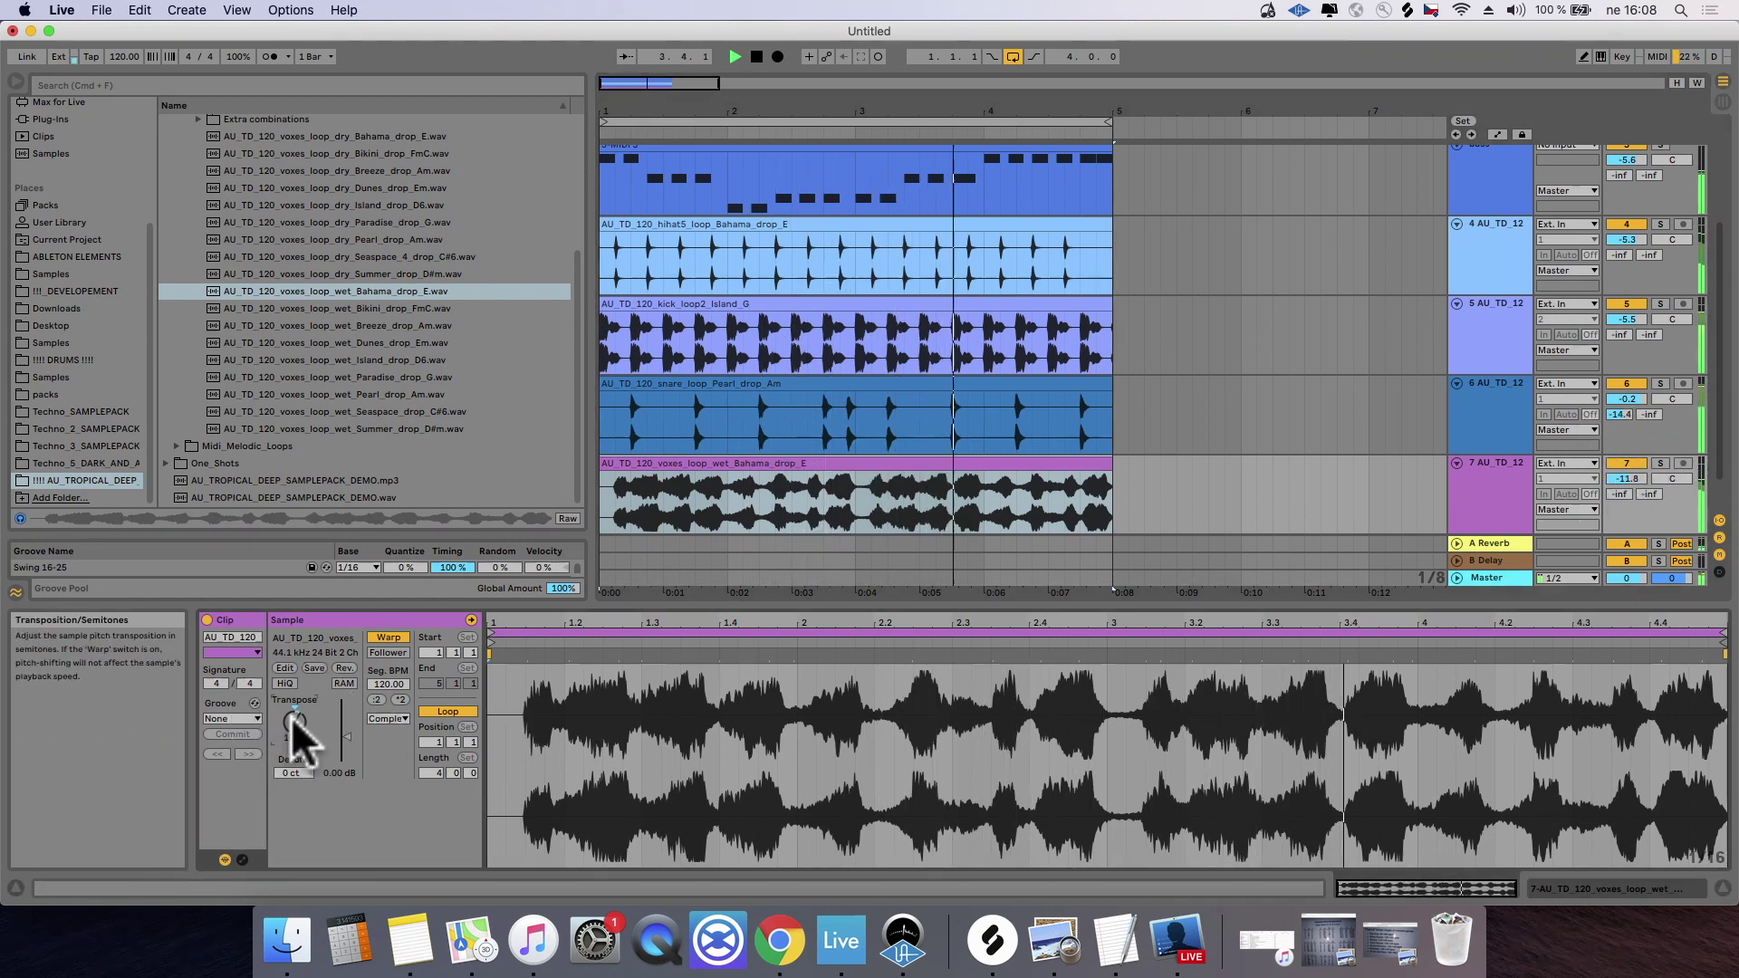
pyautogui.click(324, 735)
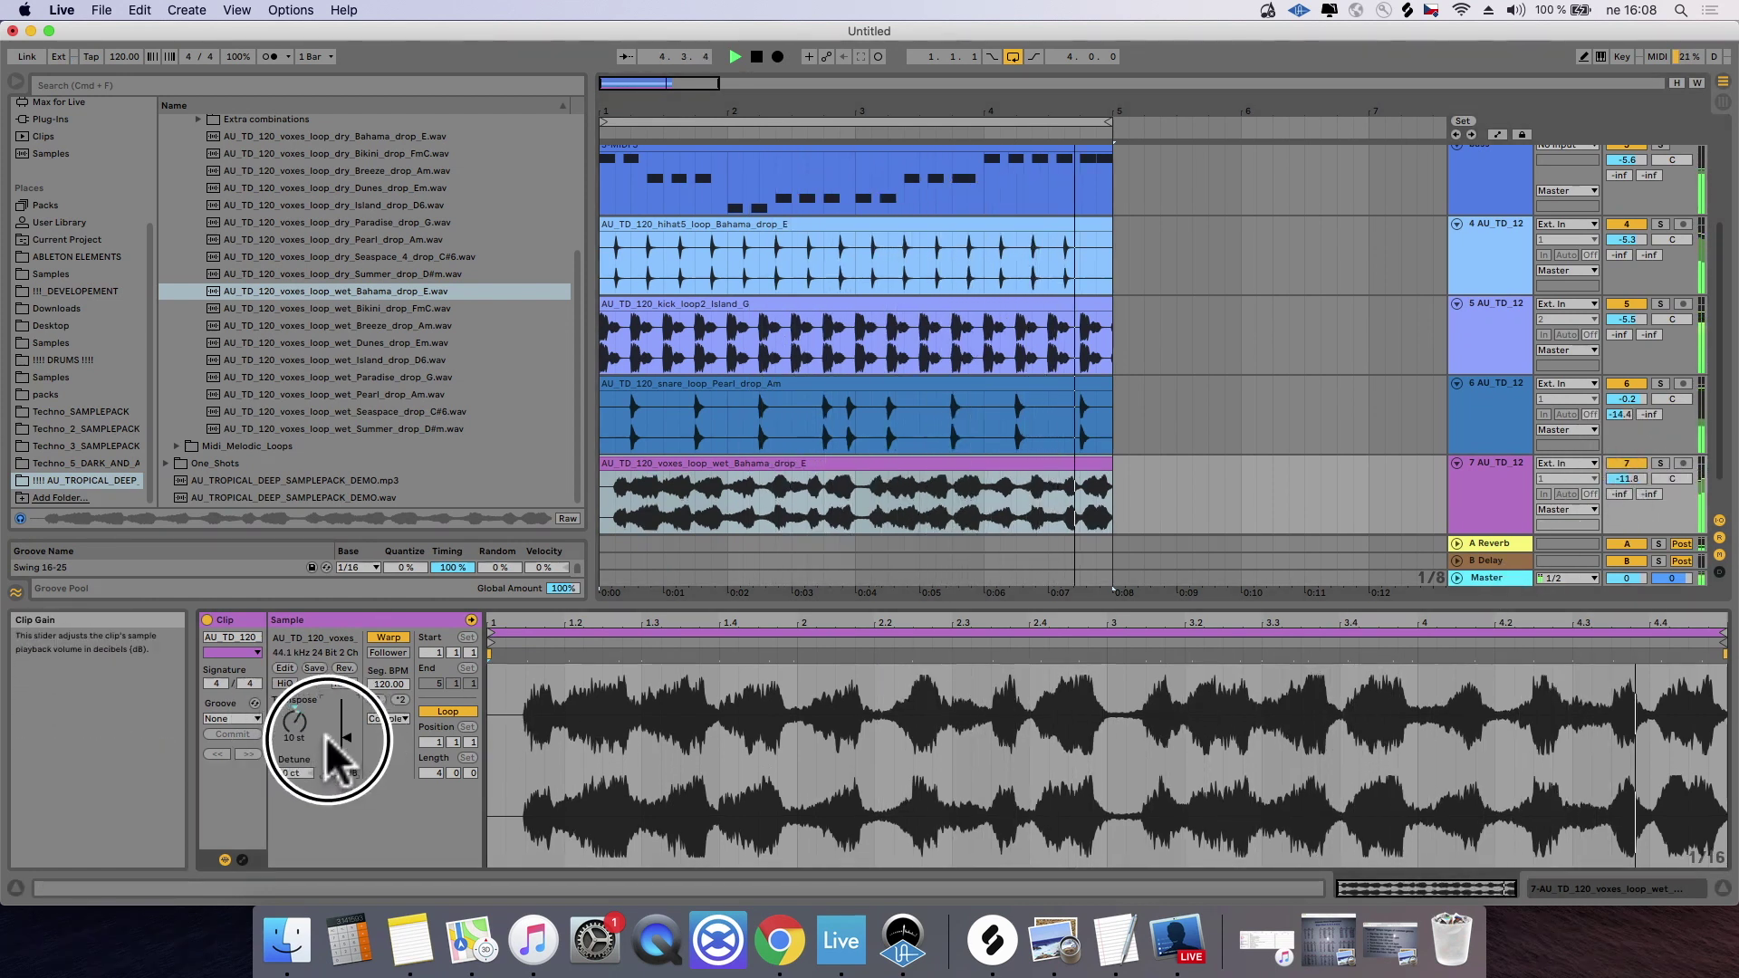
# Step: Select the four-bar section on all tracks and duplicate it so the copy starts at bar 5
pyautogui.click(940, 124)
pyautogui.moveTo(920, 101); pyautogui.dragTo(931, 105)
pyautogui.rightClick(1476, 280)
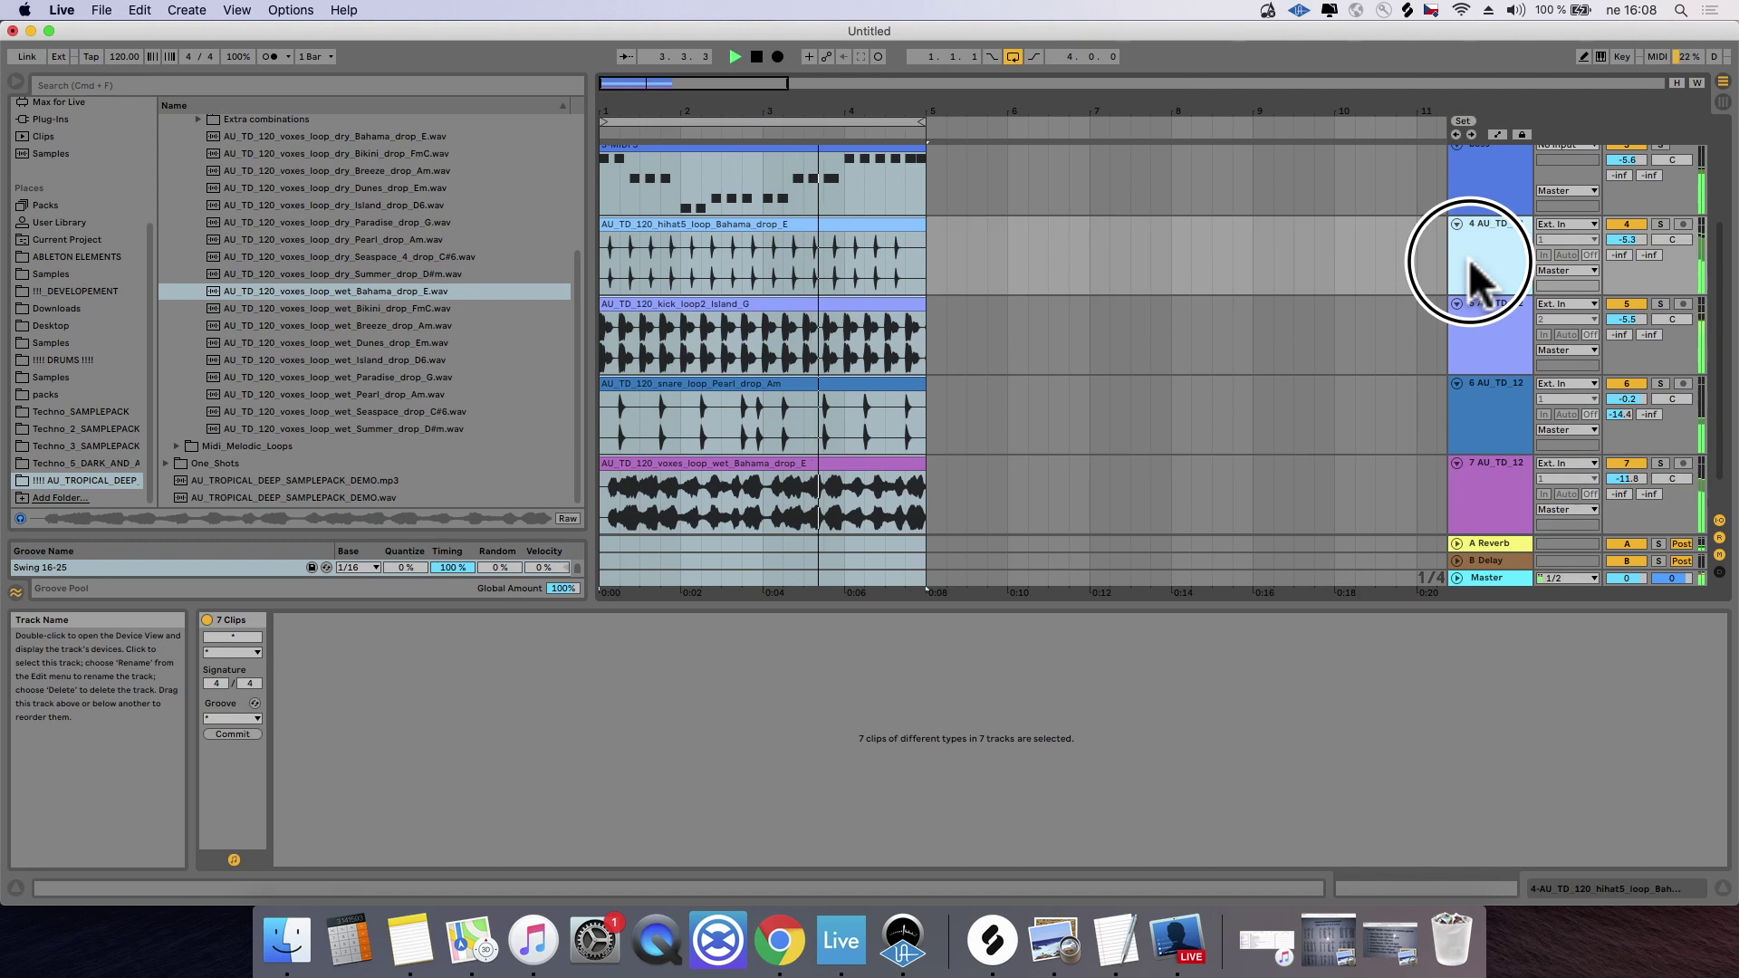
pyautogui.click(818, 116)
pyautogui.press('super+d')
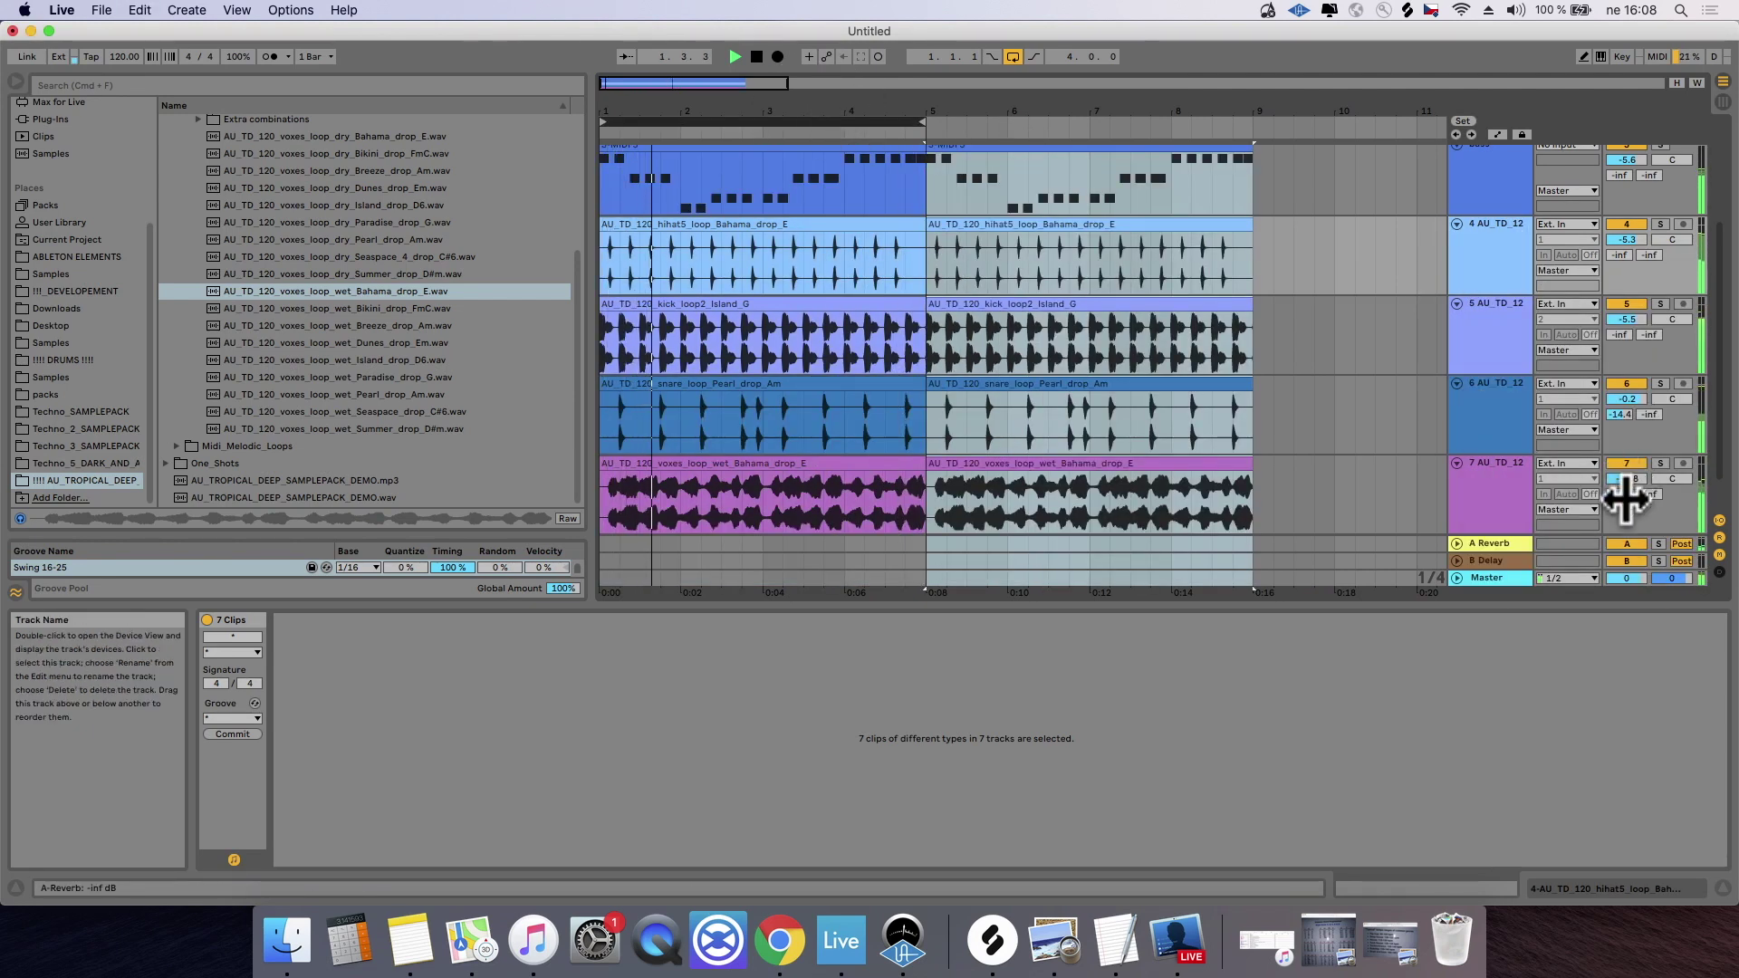
# Step: Set the vocal track to -13.9 dB with a -19.7 dB reverb send and solo it
pyautogui.moveTo(1624, 494); pyautogui.dragTo(1628, 485)
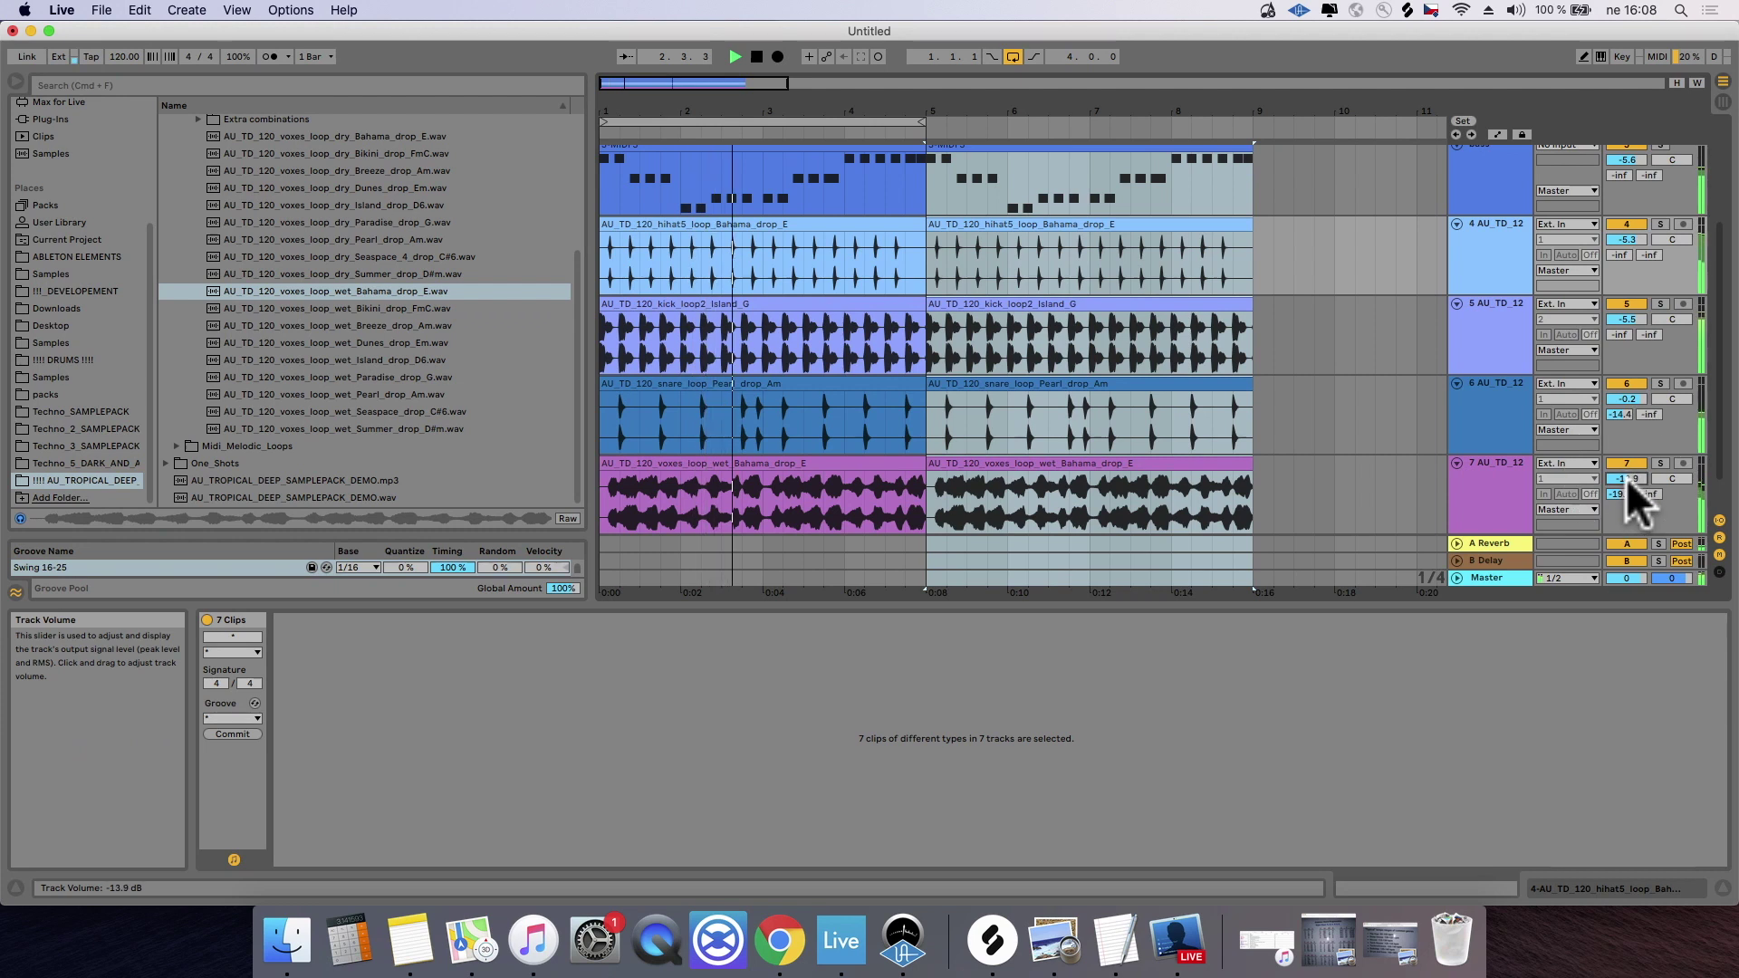
pyautogui.click(1518, 505)
pyautogui.click(1665, 460)
pyautogui.press('space')
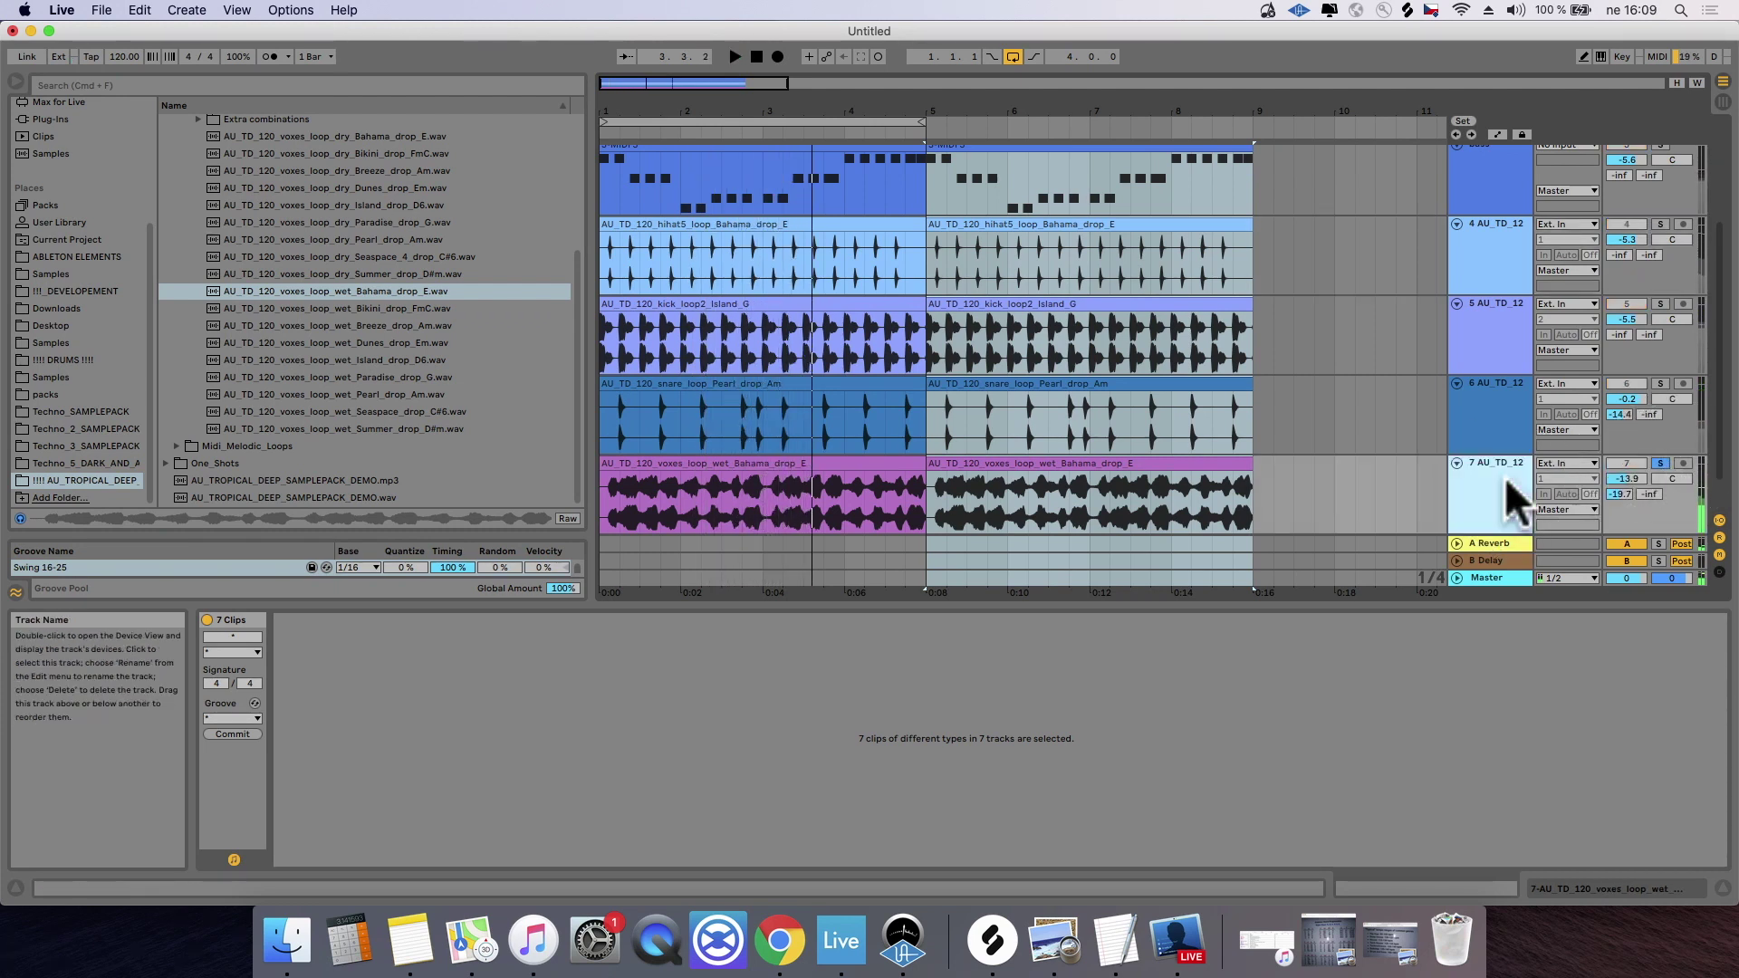
# Step: Duplicate the vocal track and consolidate the two vocal clips on the copy into one clip
pyautogui.doubleClick(1509, 458)
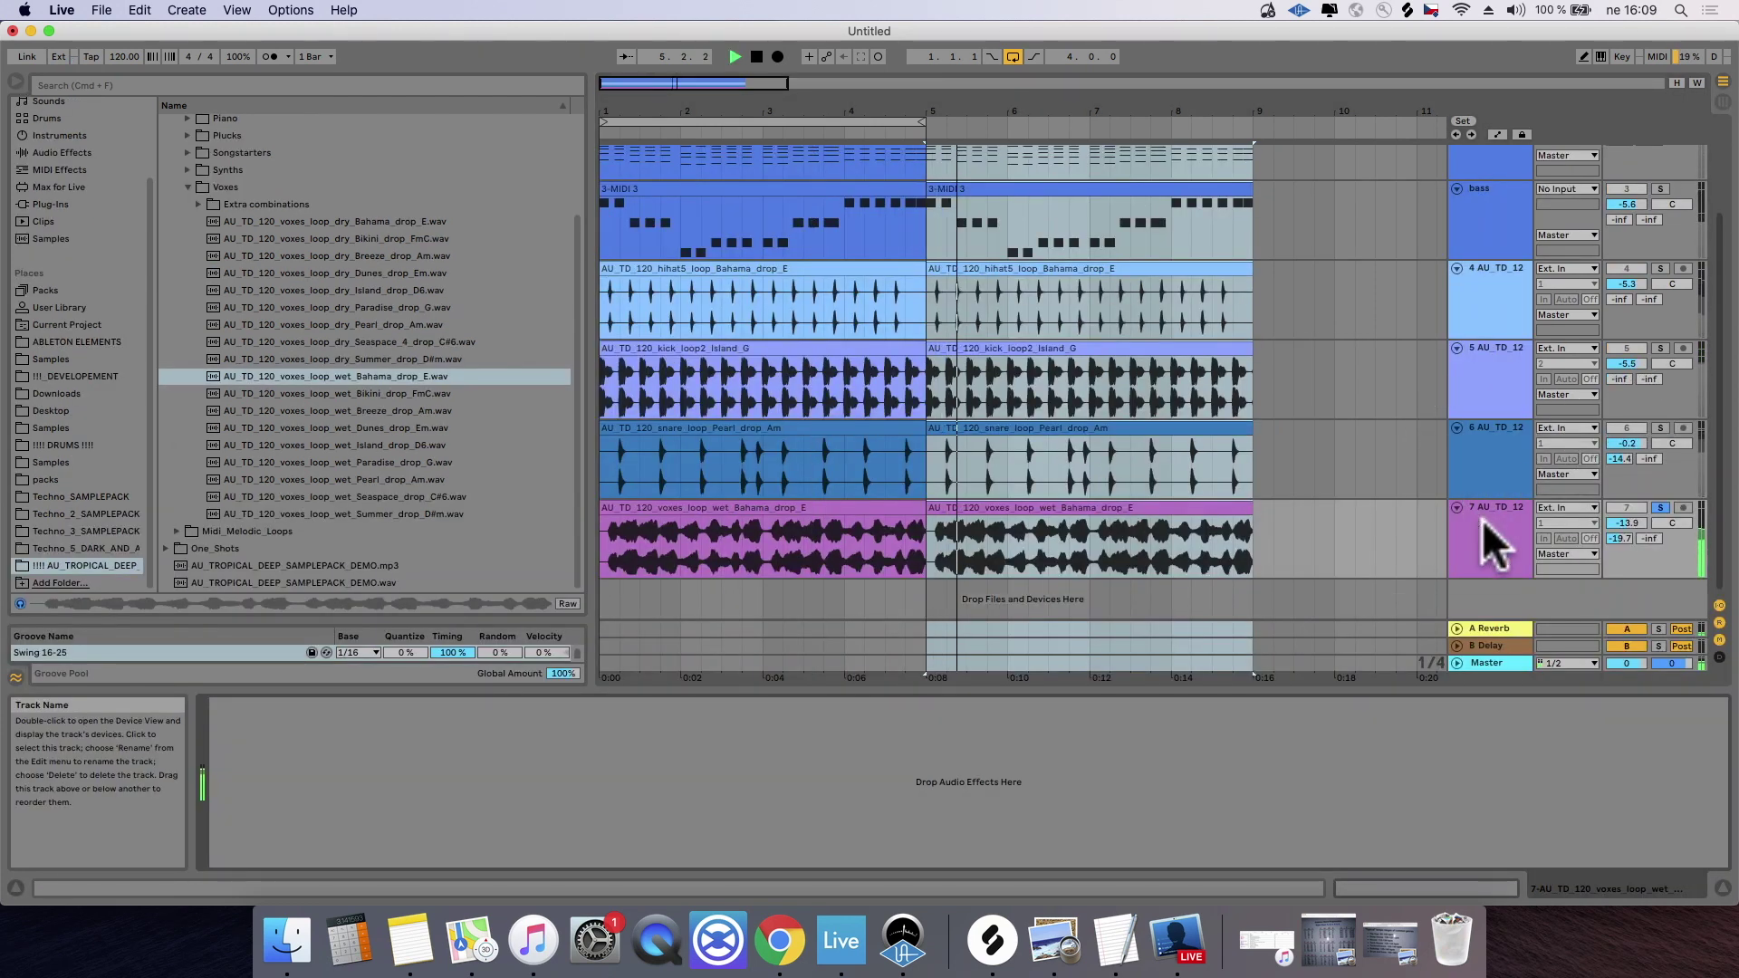
pyautogui.rightClick(1482, 519)
pyautogui.click(1521, 559)
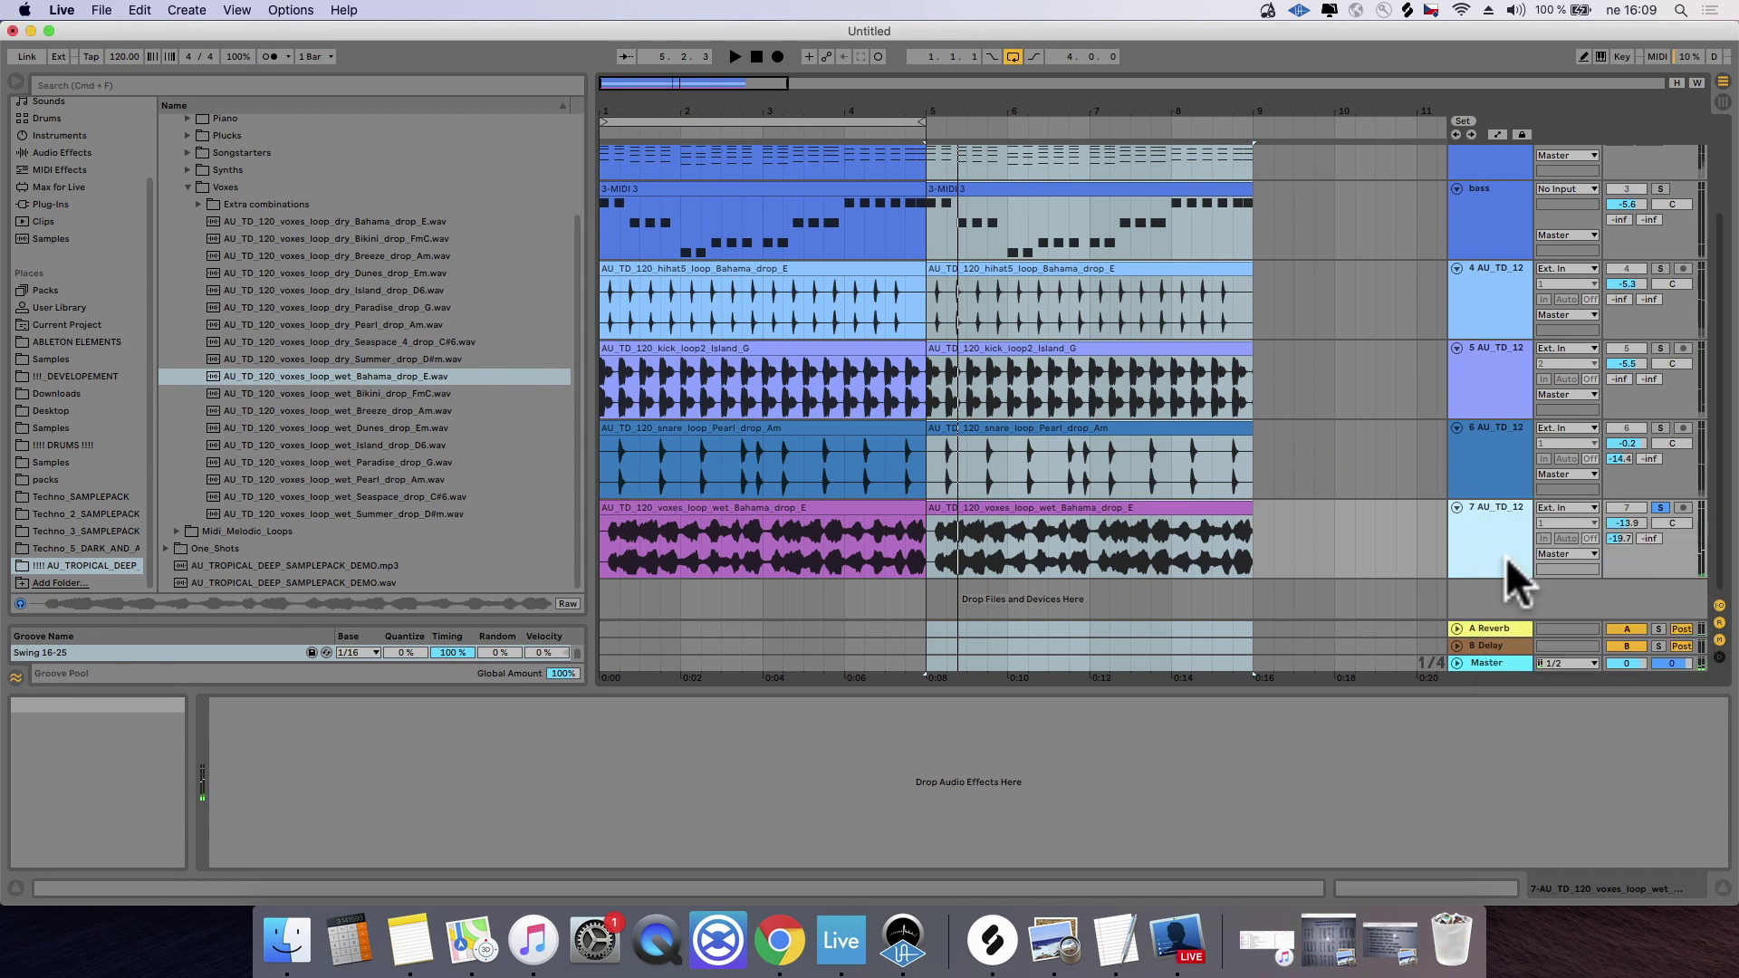
pyautogui.scroll(-1, 1513, 571)
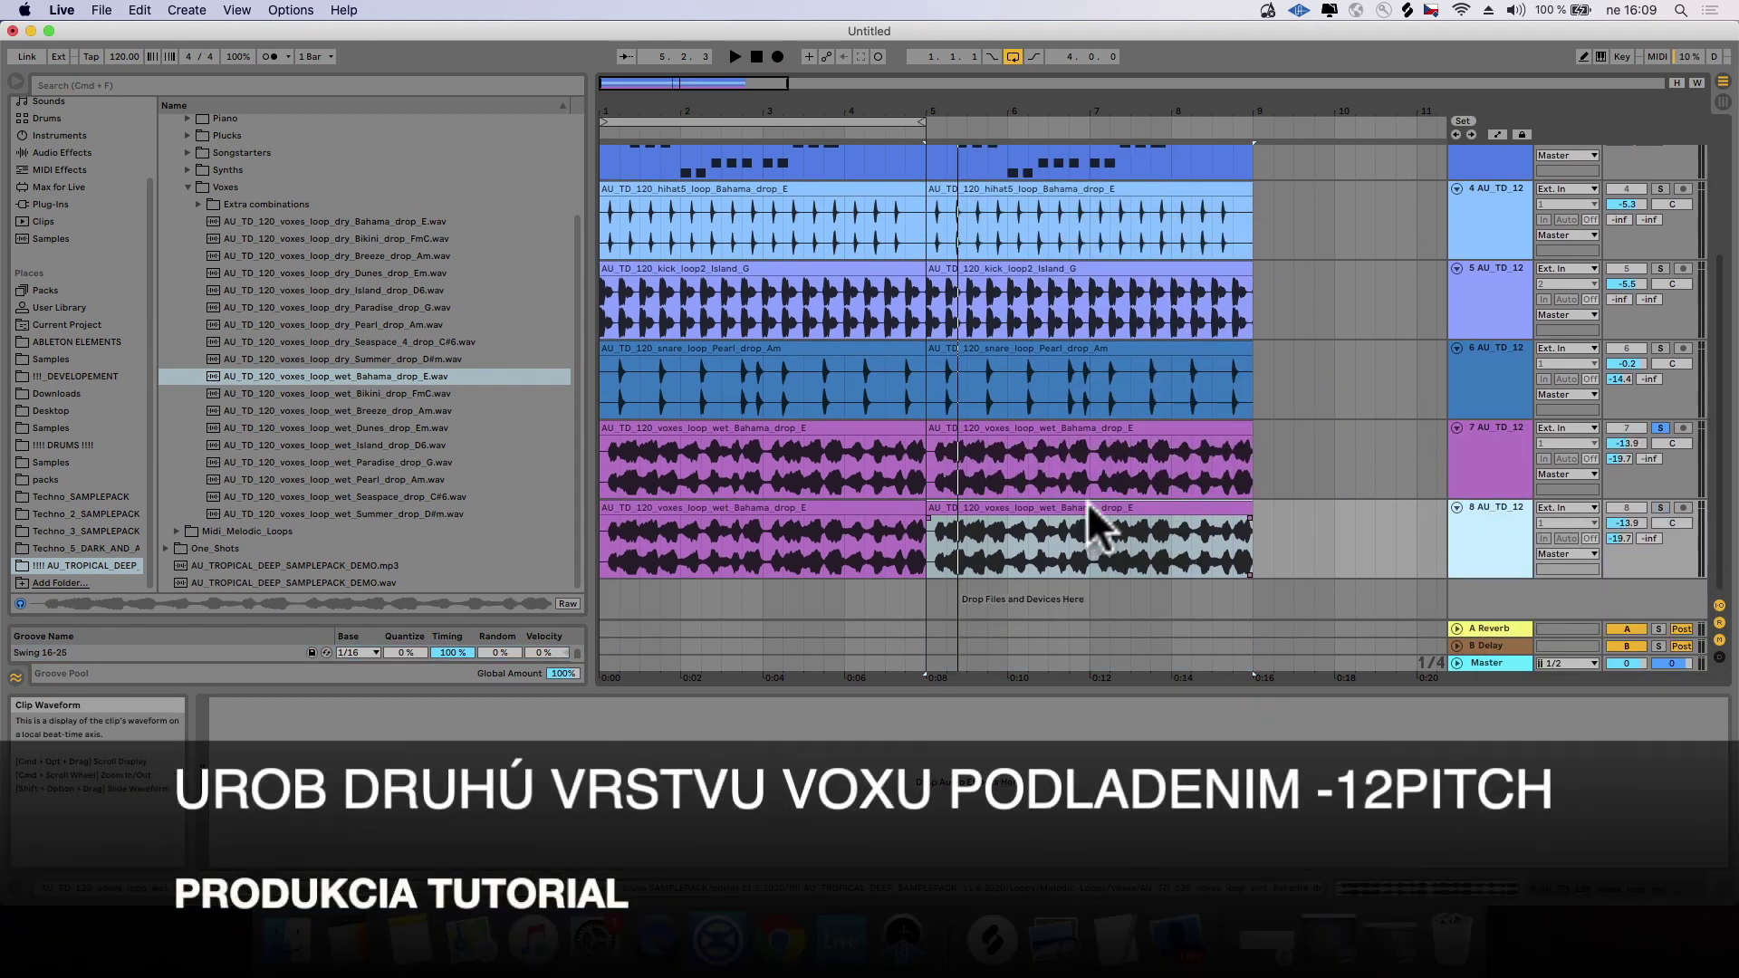
pyautogui.click(1099, 515)
pyautogui.rightClick(864, 509)
pyautogui.click(919, 652)
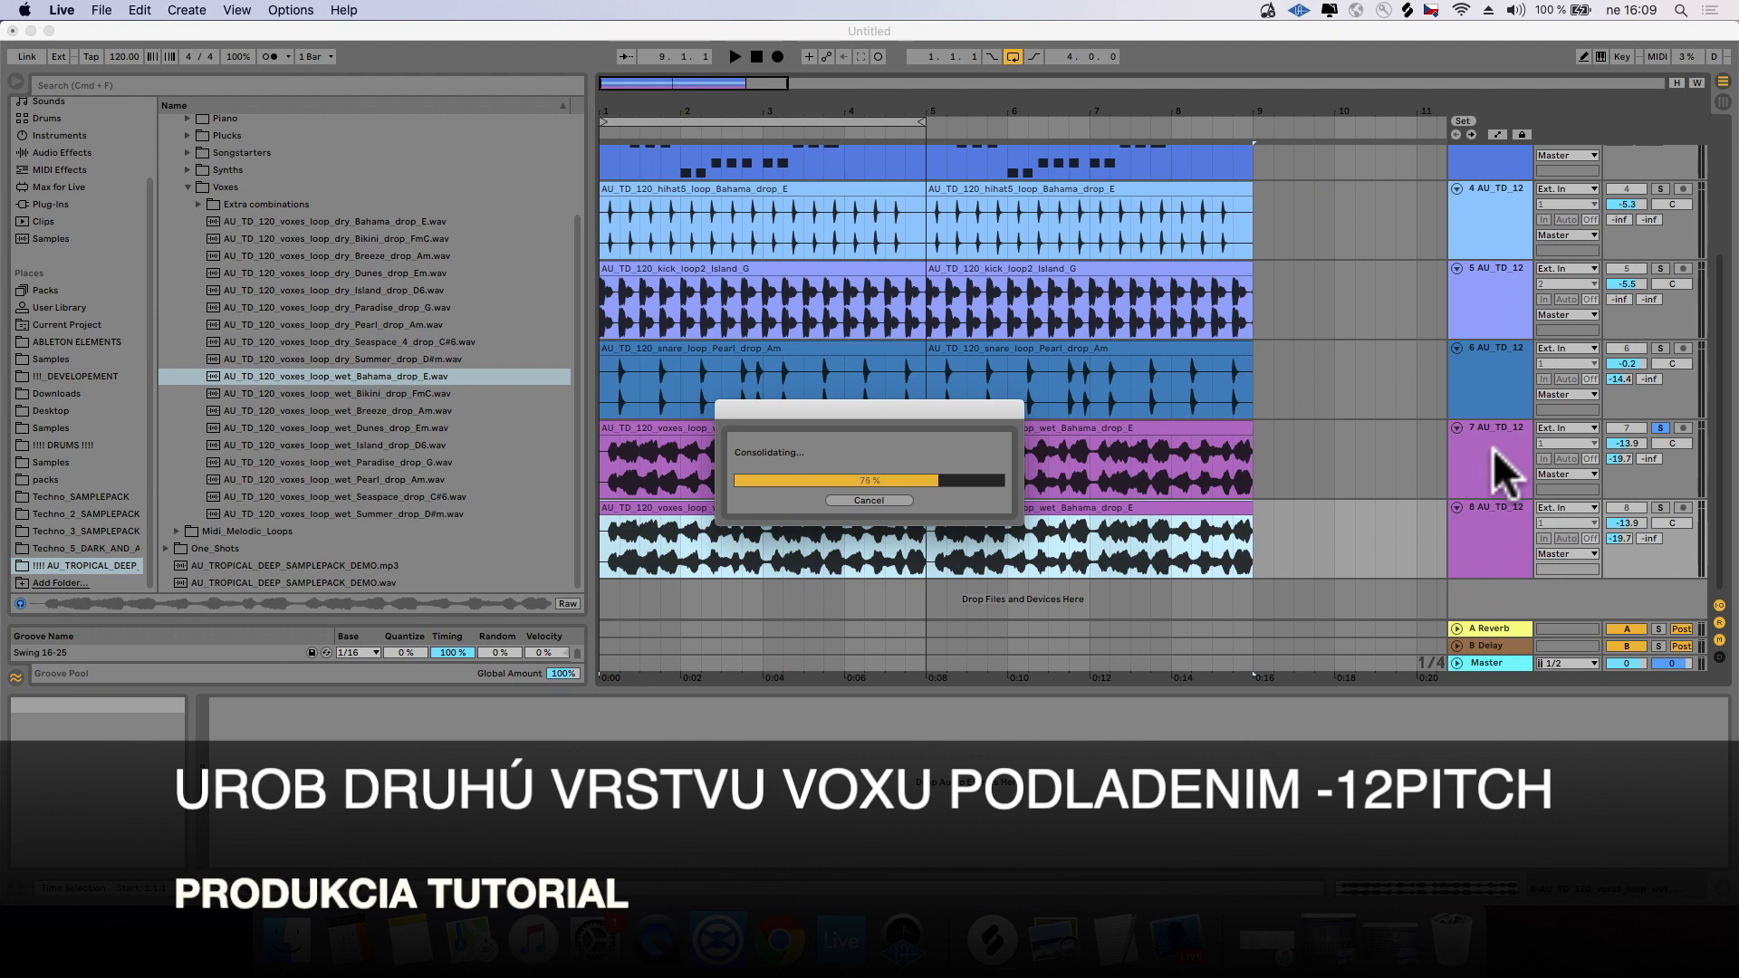
# Step: Solo the duplicated vocal track and transpose its consolidated clip to -12 st
pyautogui.click(1662, 508)
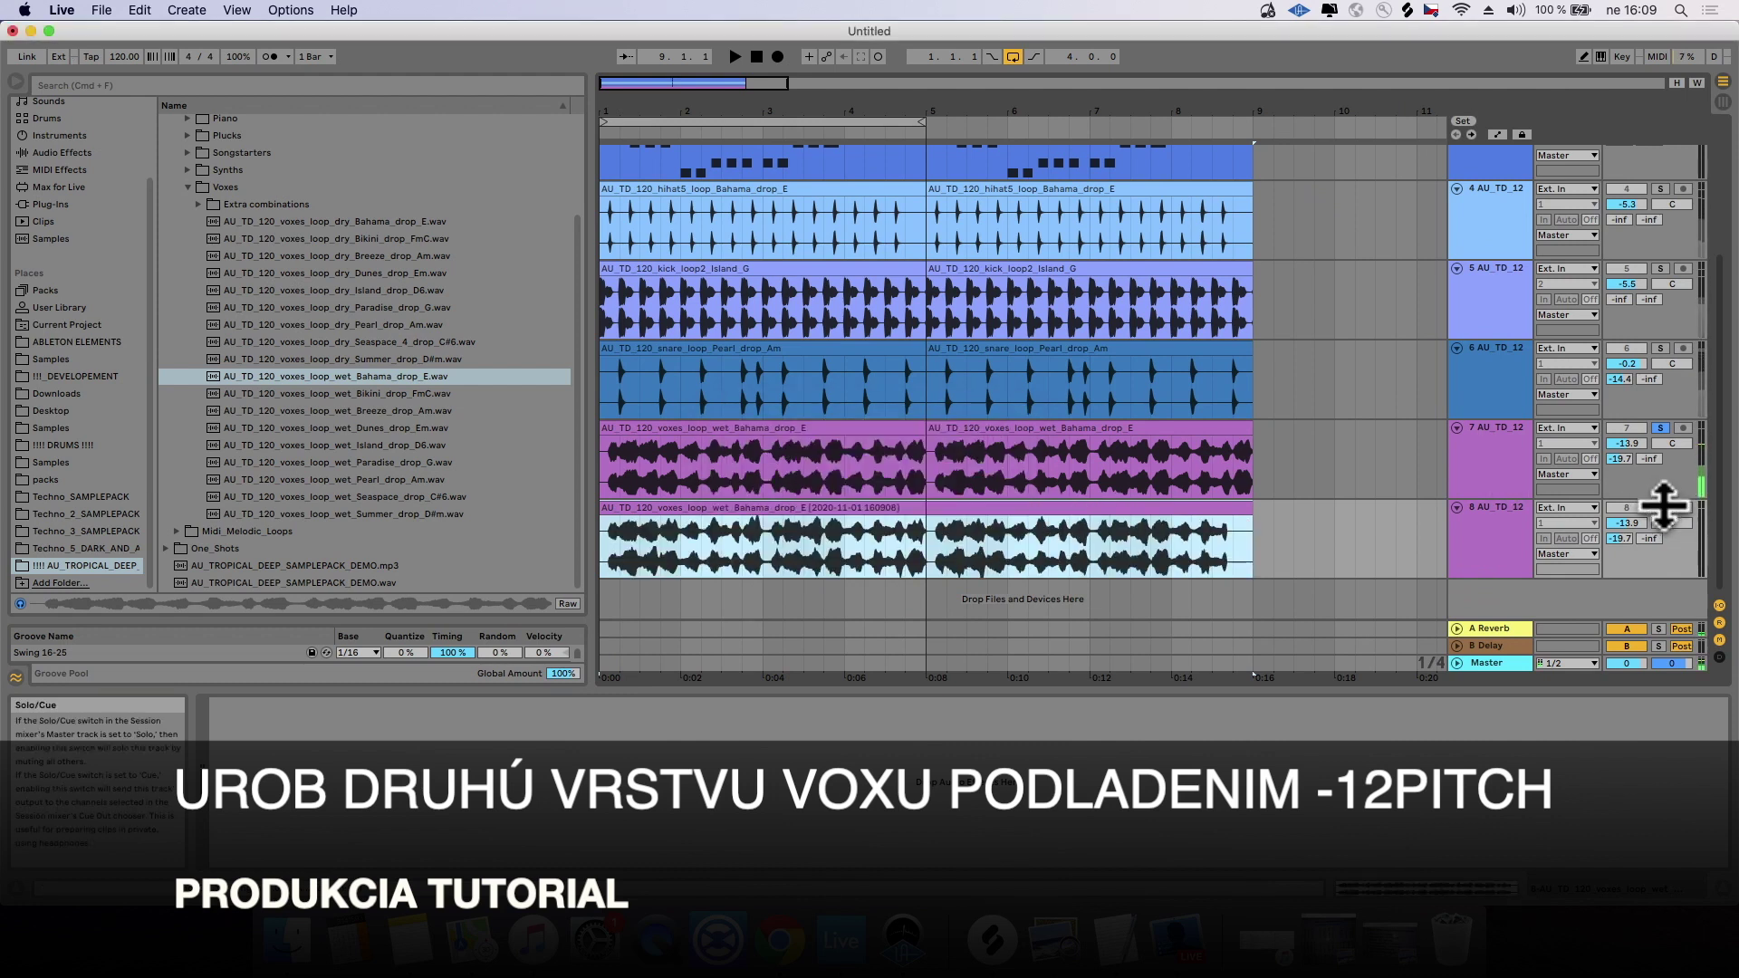
pyautogui.press('space')
pyautogui.press('space')
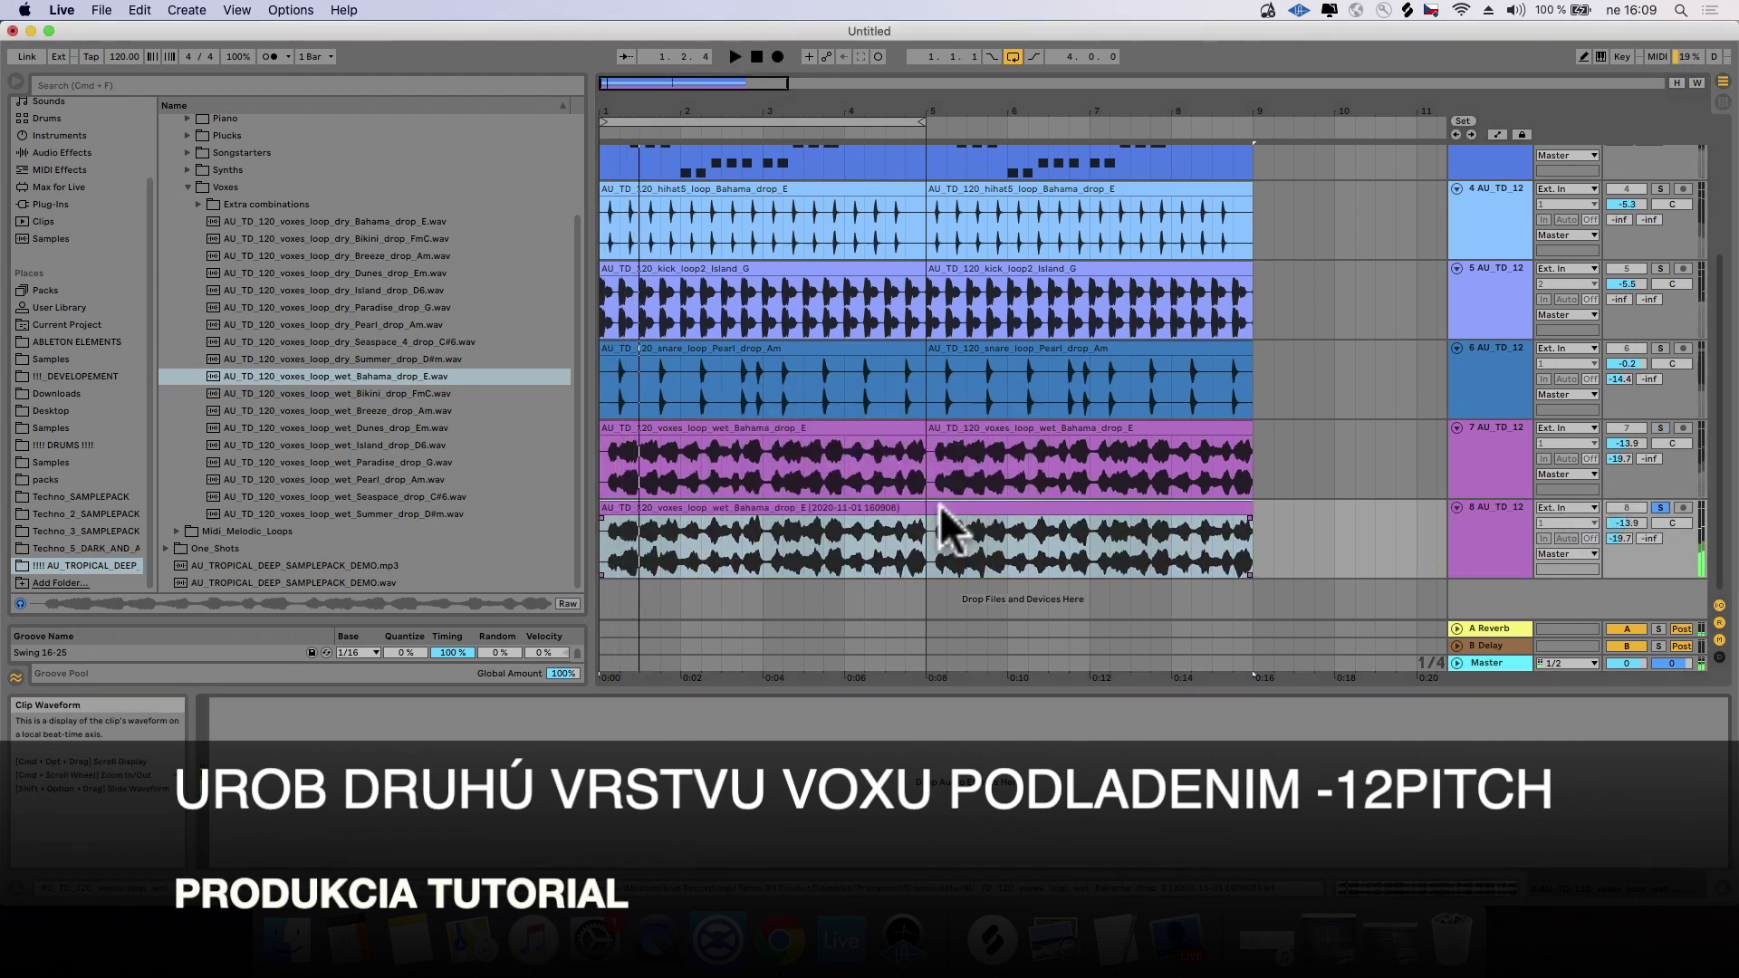
pyautogui.doubleClick(932, 525)
pyautogui.moveTo(294, 722); pyautogui.dragTo(294, 770)
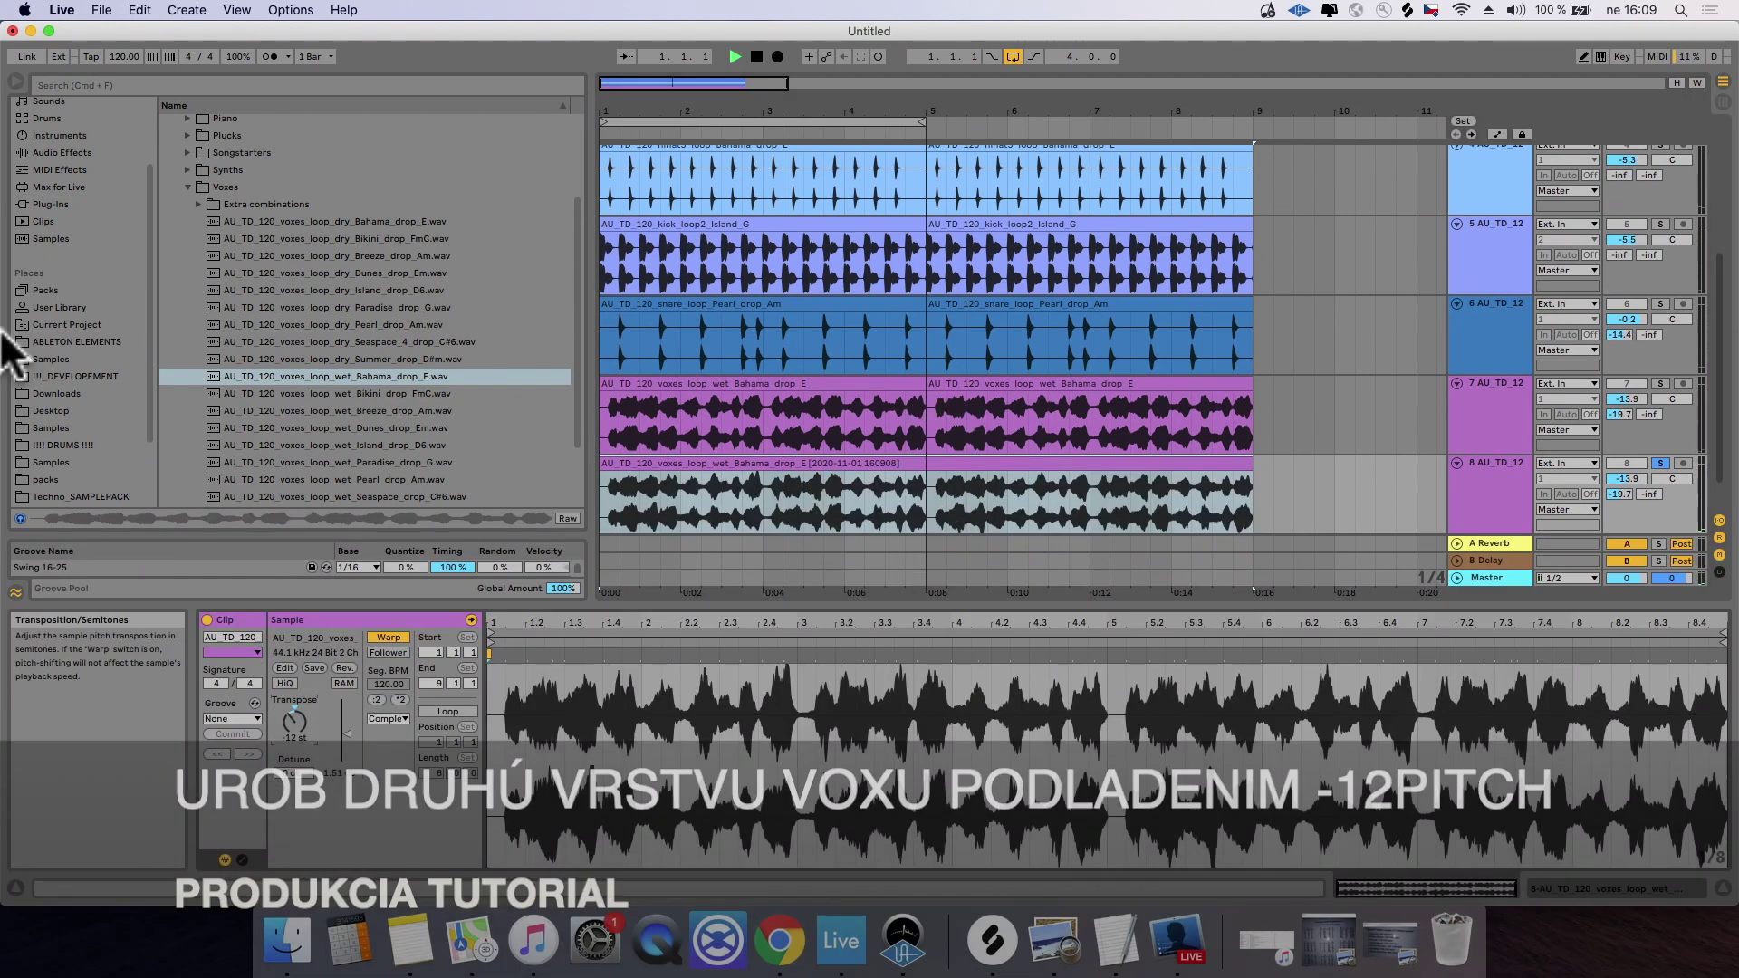
# Step: Add the "EQ ozone cut 30 - 16000Hz" preset to vocal track 8 and raise its low cut to about 116 Hz
pyautogui.press('space')
pyautogui.click(58, 85)
pyautogui.write('eq')
pyautogui.moveTo(259, 136); pyautogui.dragTo(1489, 480)
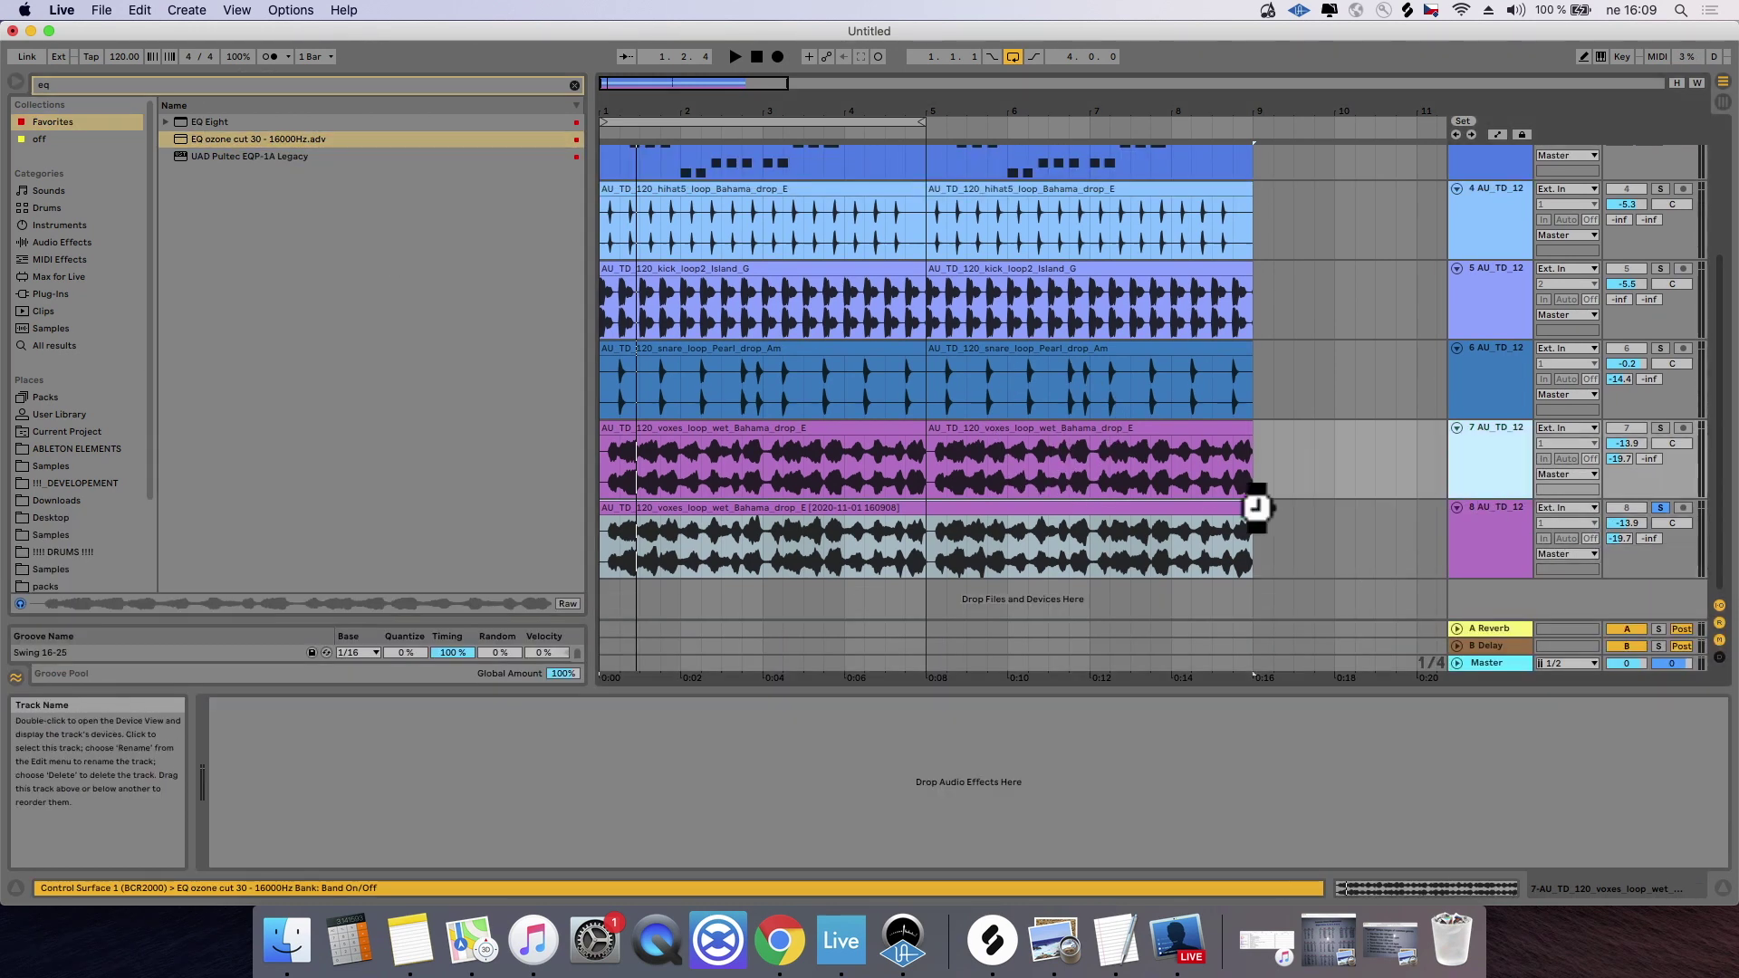
pyautogui.click(1486, 536)
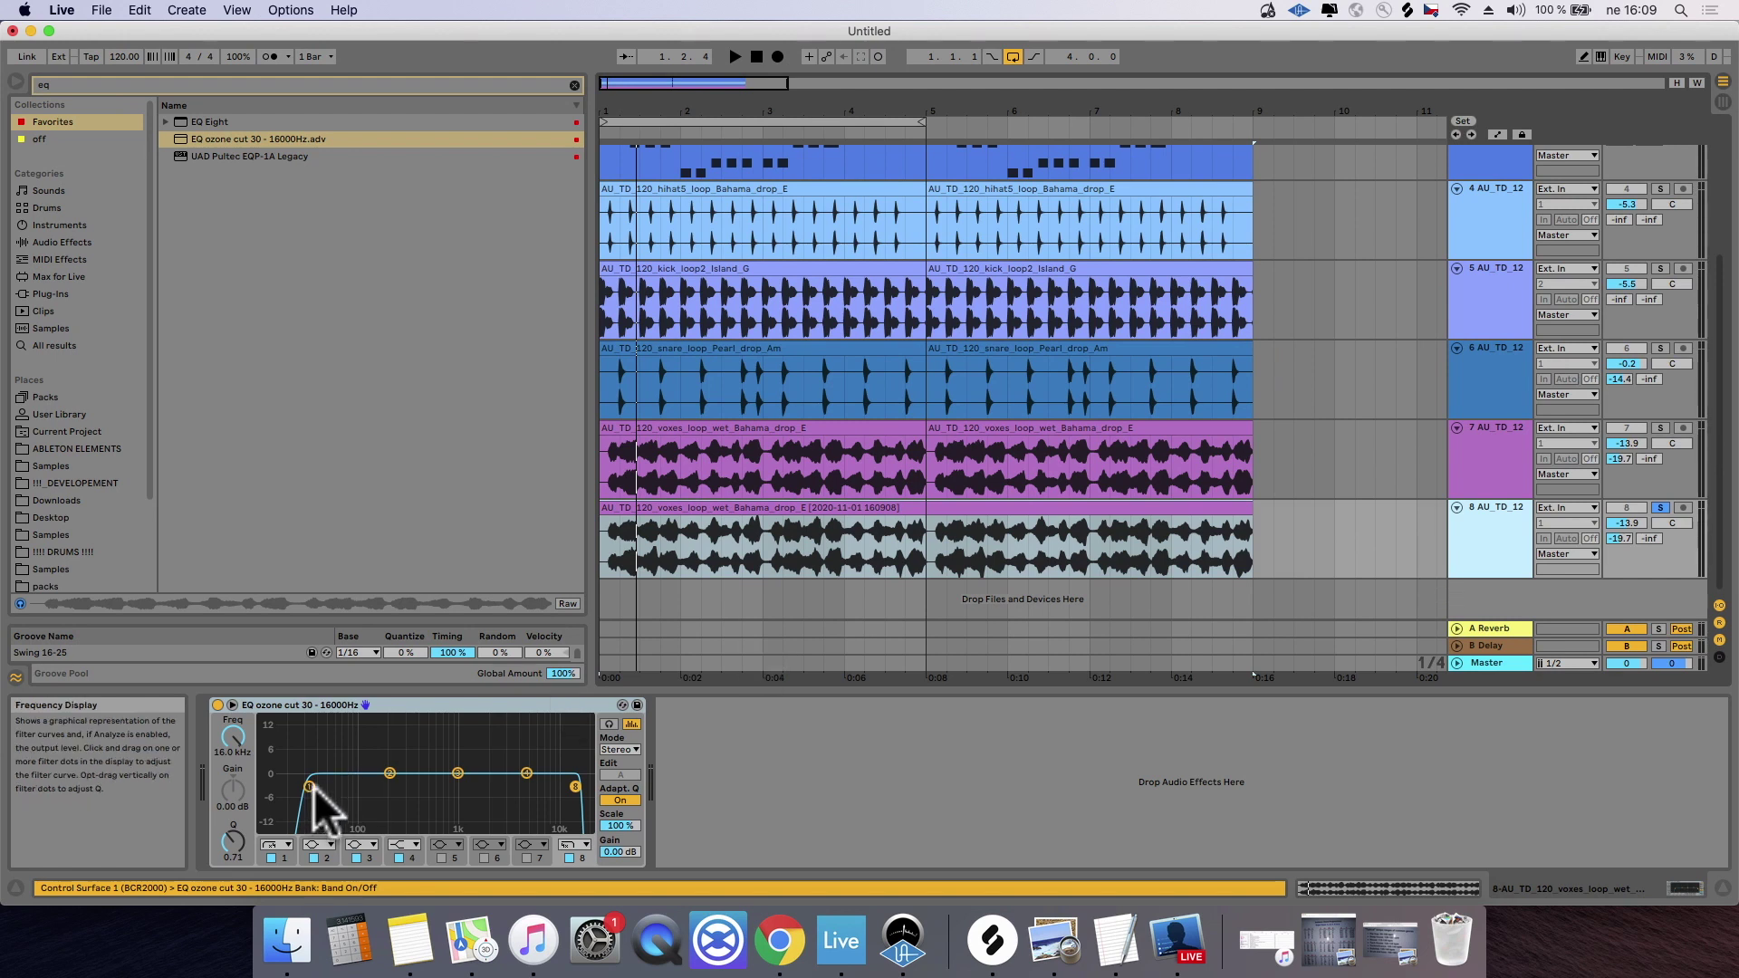
pyautogui.moveTo(308, 785); pyautogui.dragTo(366, 793)
pyautogui.press('space')
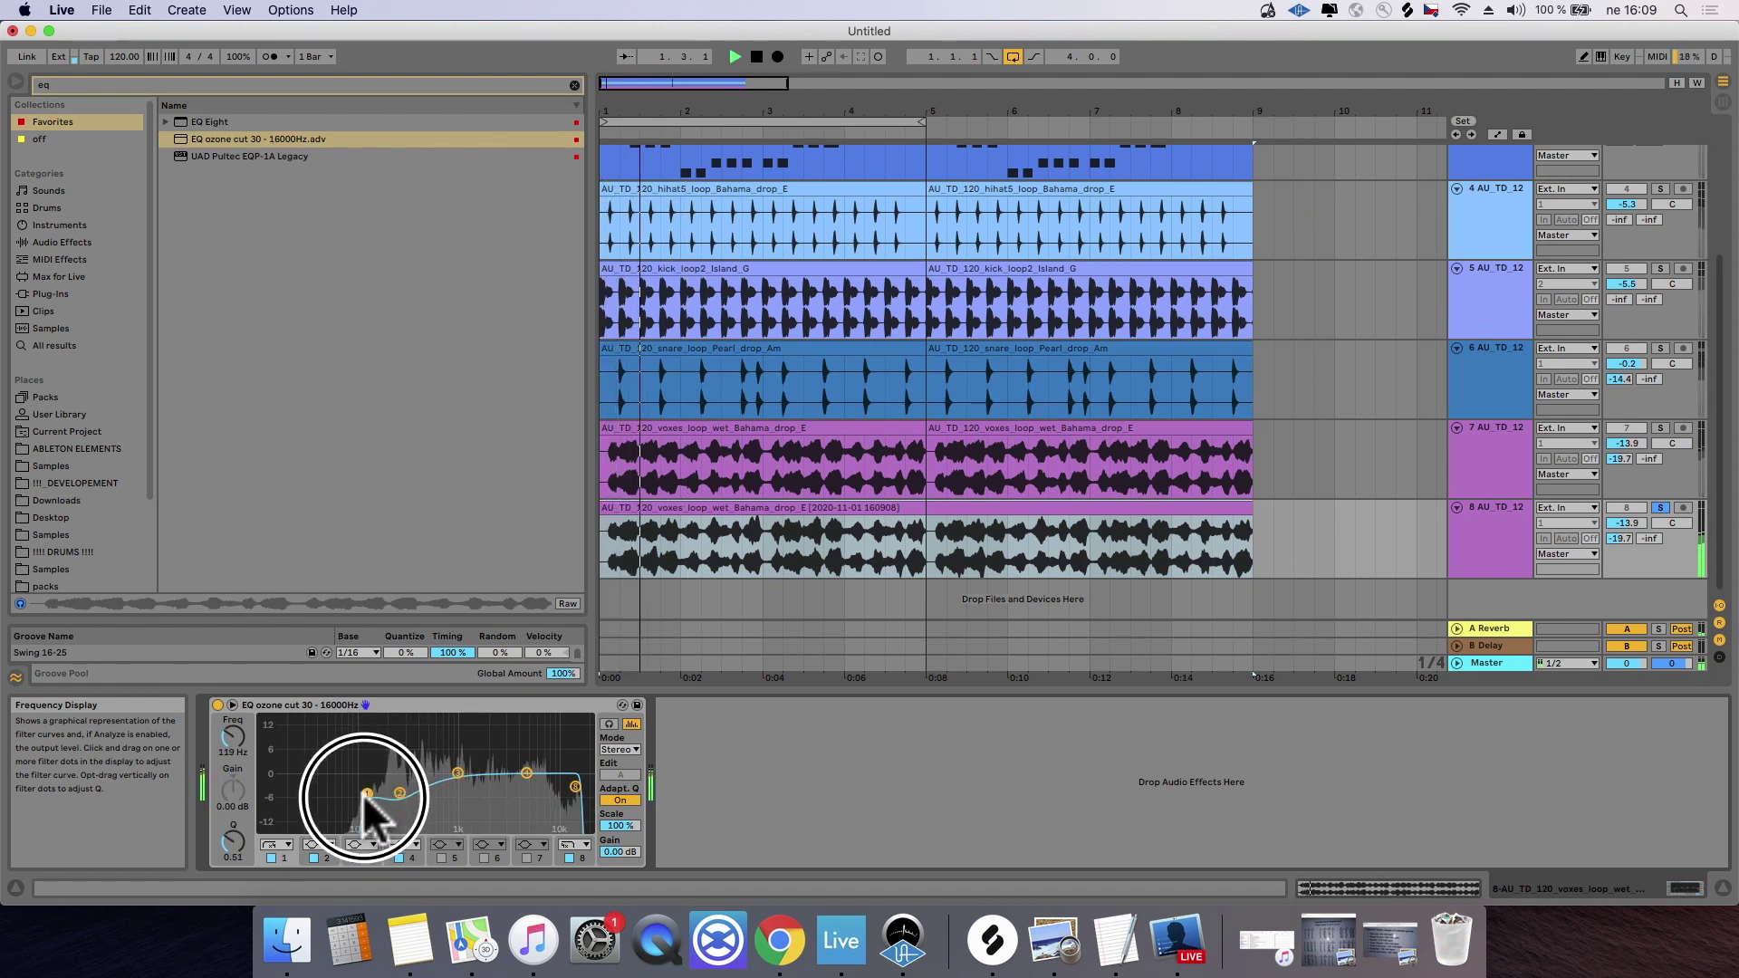
# Step: Solo vocal track 7 and load the Mono.adv utility preset onto it
pyautogui.click(1489, 471)
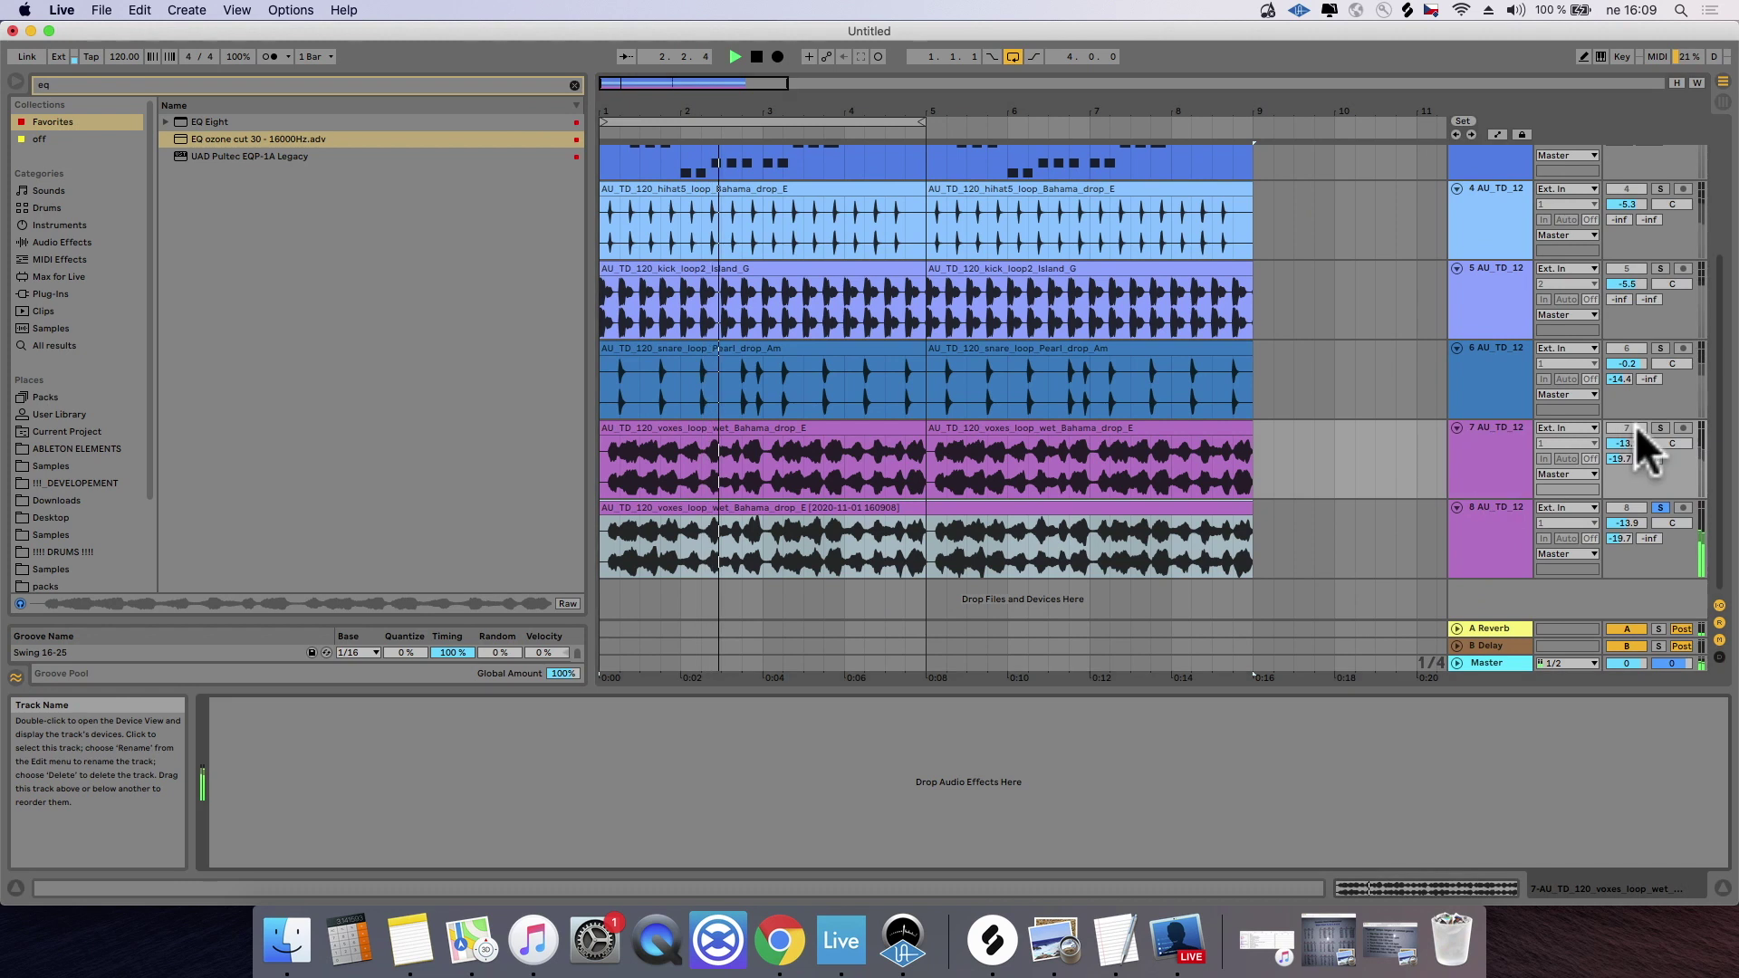
pyautogui.click(1660, 428)
pyautogui.click(1489, 443)
pyautogui.click(136, 83)
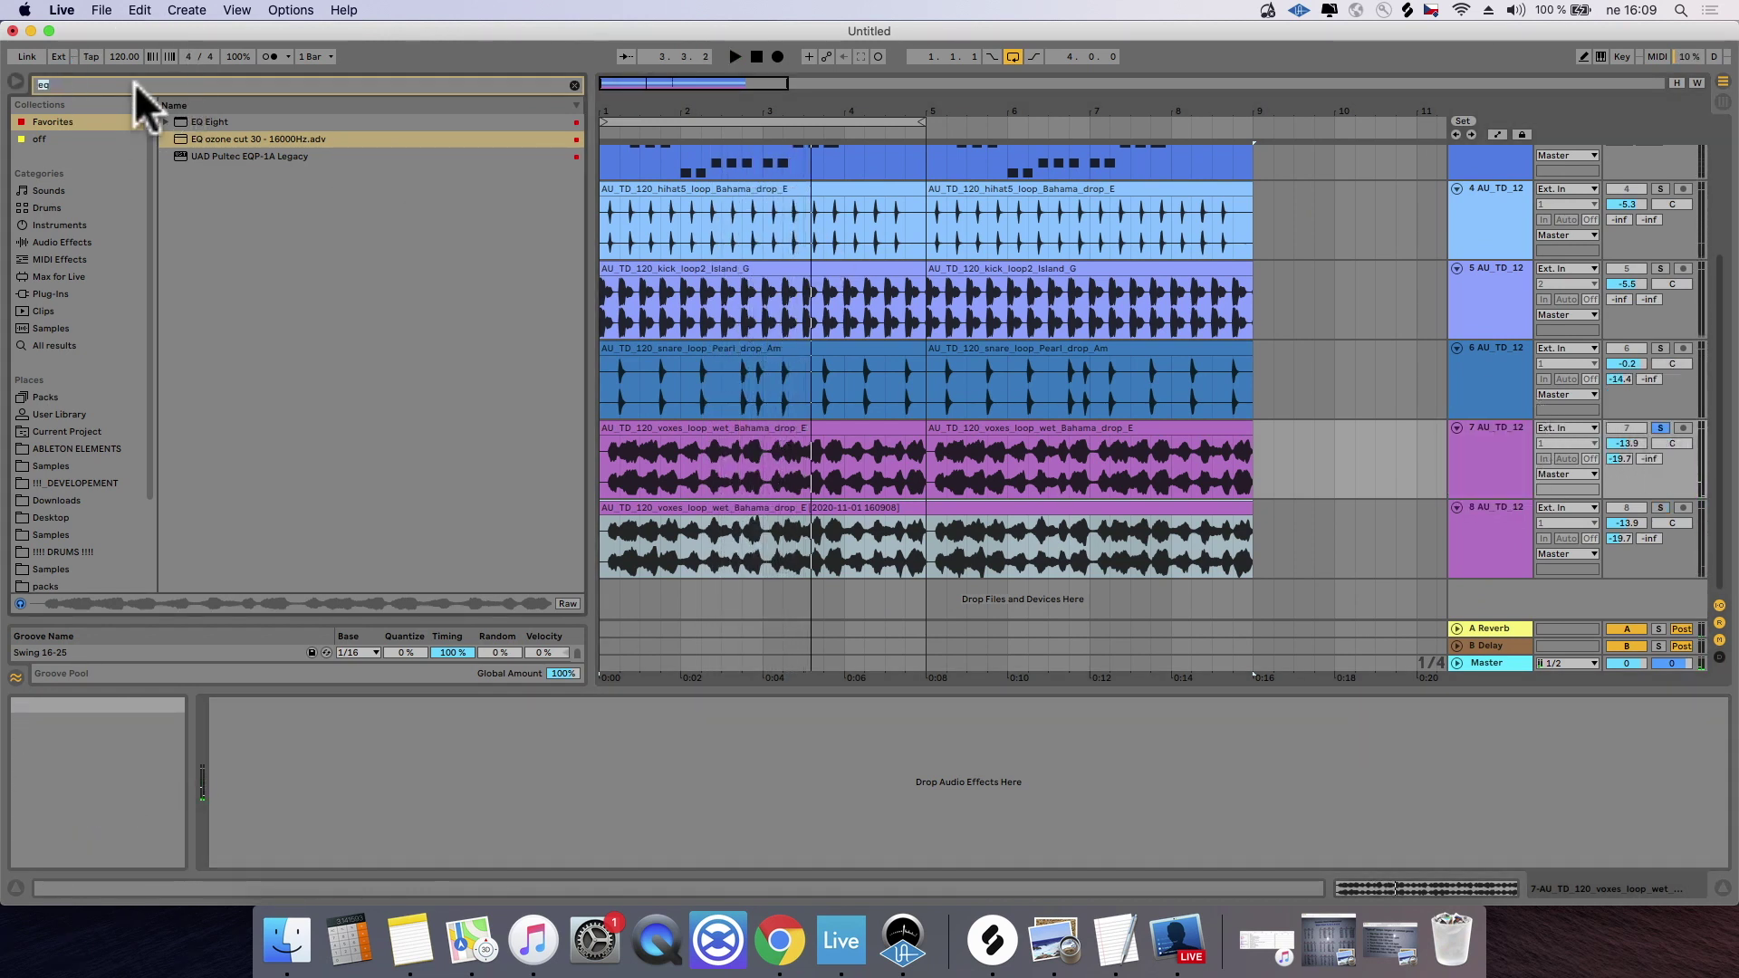
pyautogui.write('util')
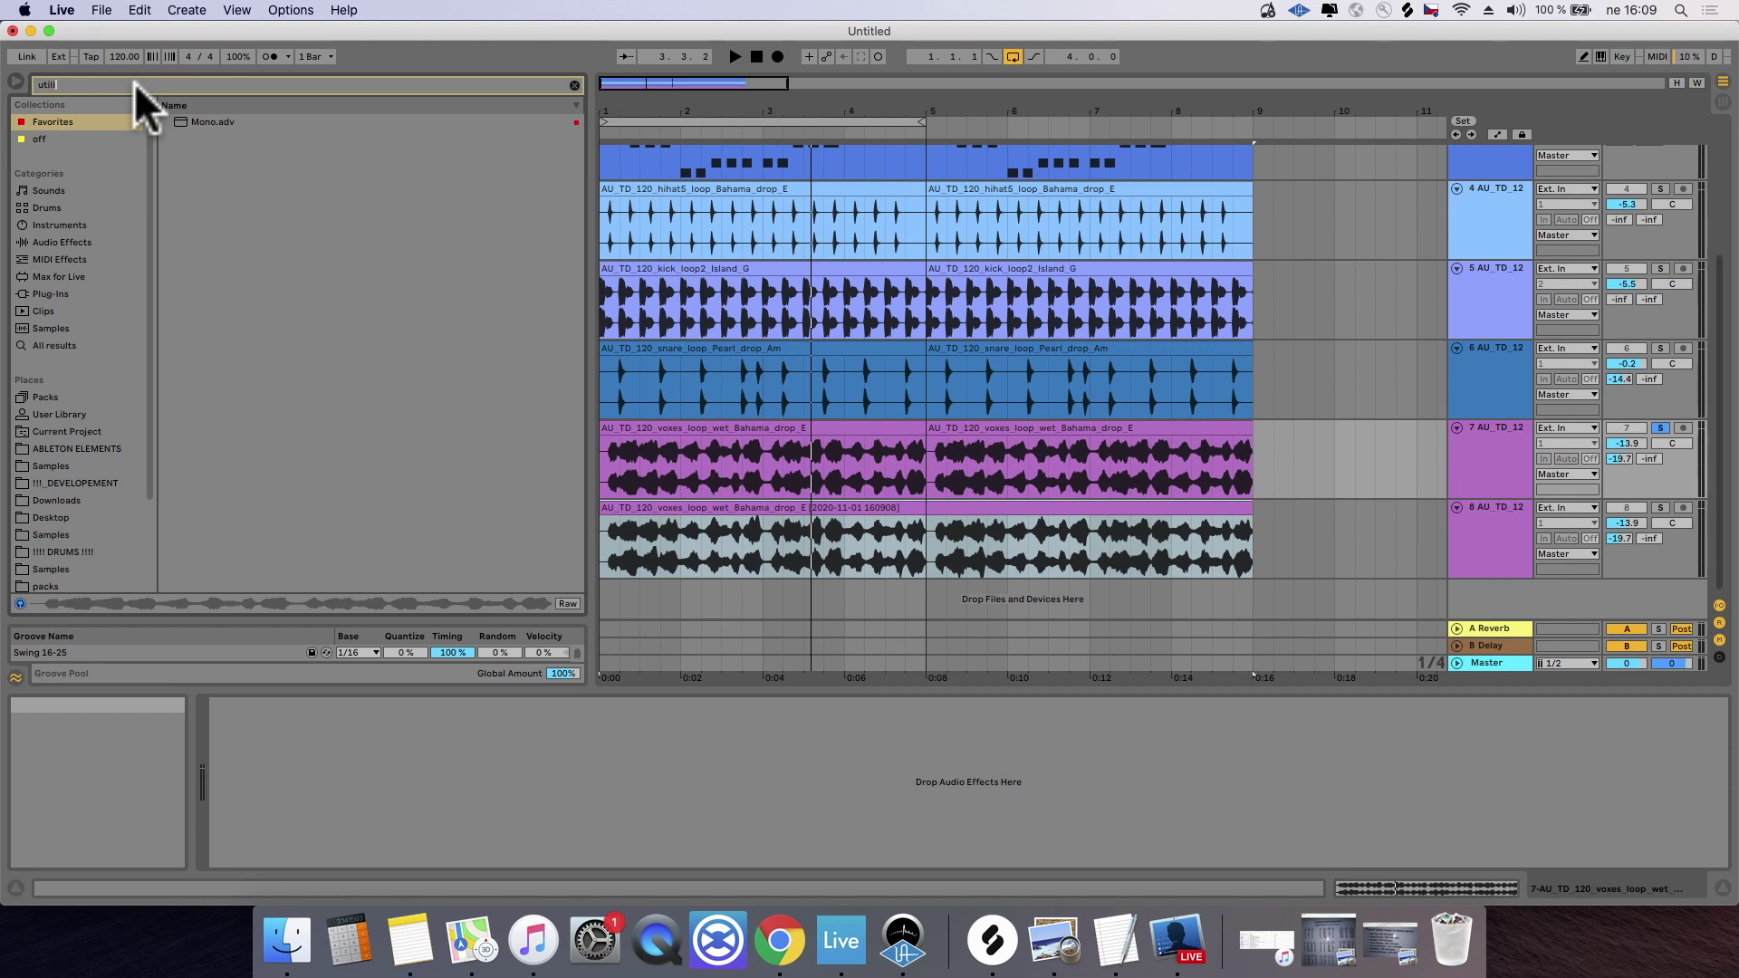
pyautogui.moveTo(209, 119); pyautogui.dragTo(1467, 458)
# Step: Widen vocal track 7 to a stereo width of 232 % and set its volume to -16.3 dB
pyautogui.click(234, 822)
pyautogui.click(236, 822)
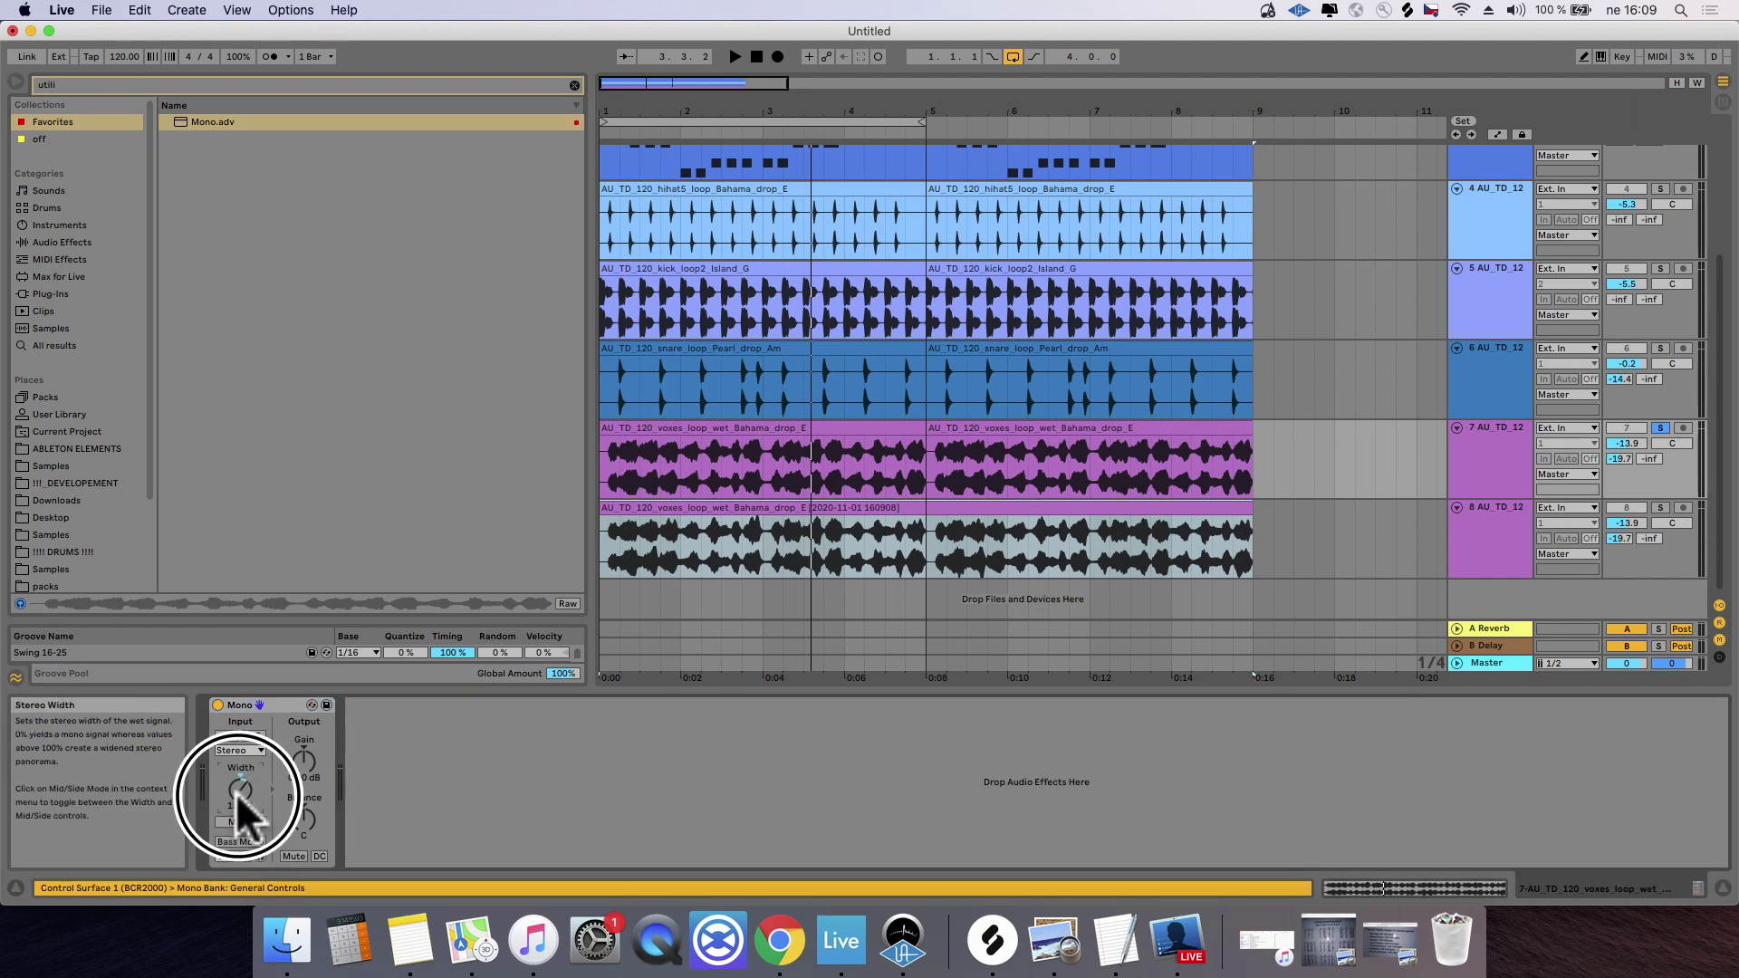
pyautogui.press('space')
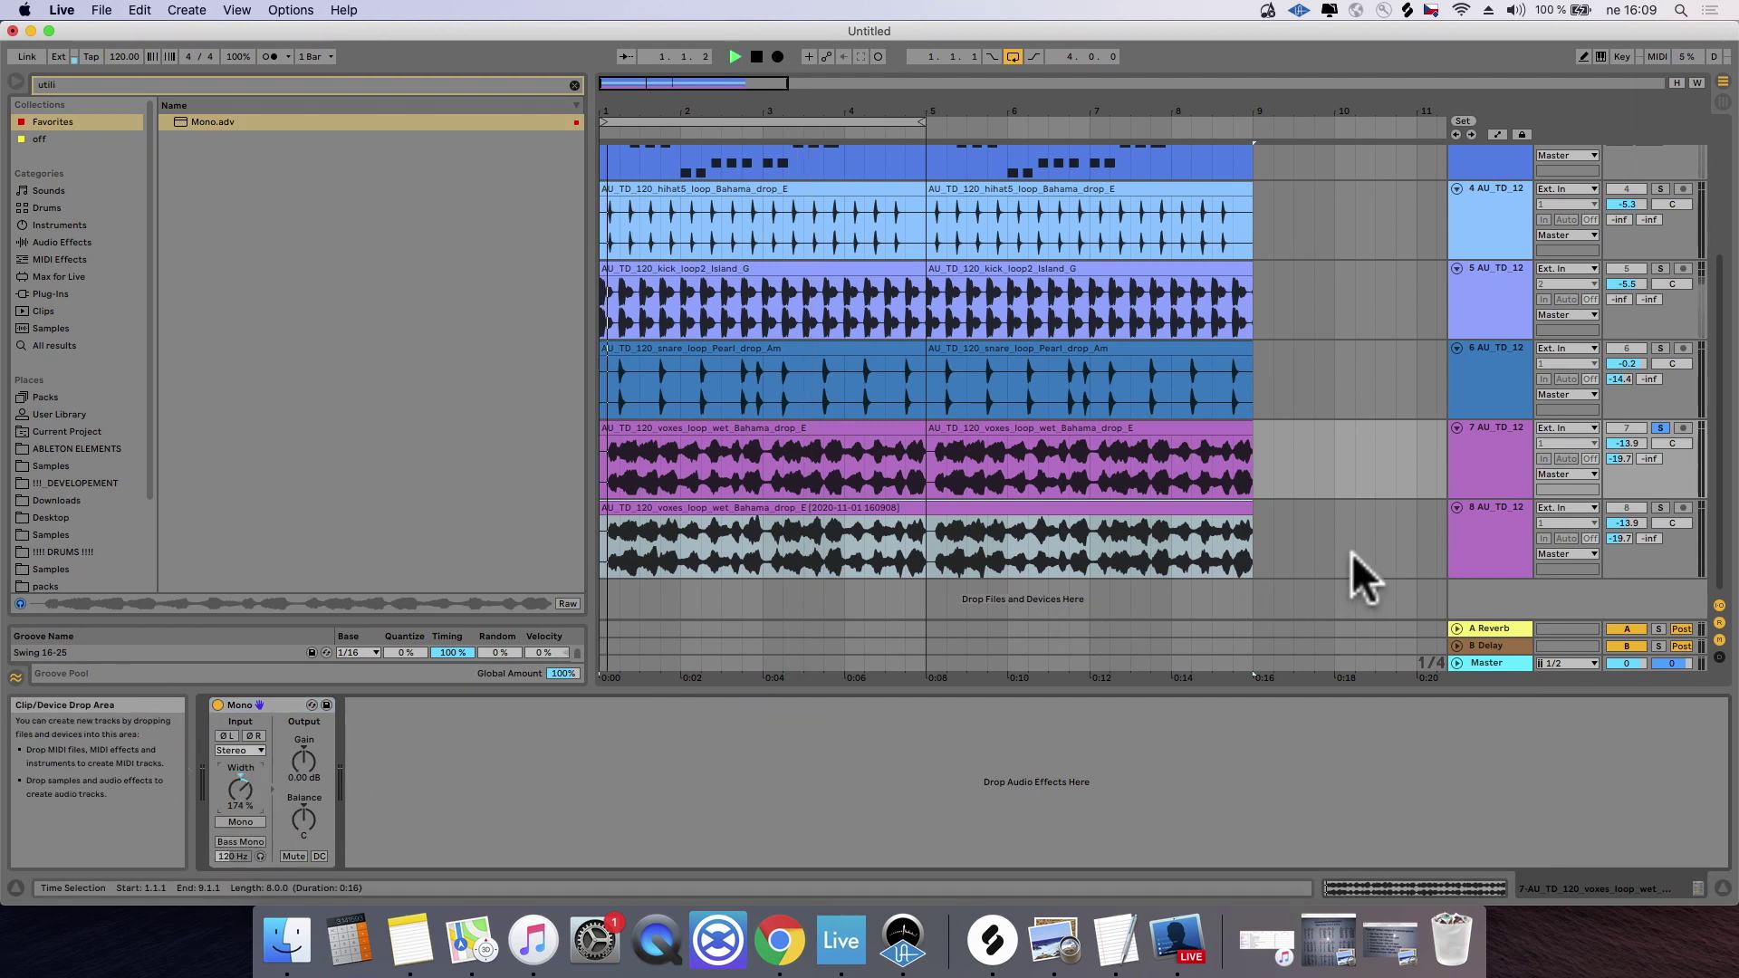
pyautogui.click(237, 799)
pyautogui.press('space')
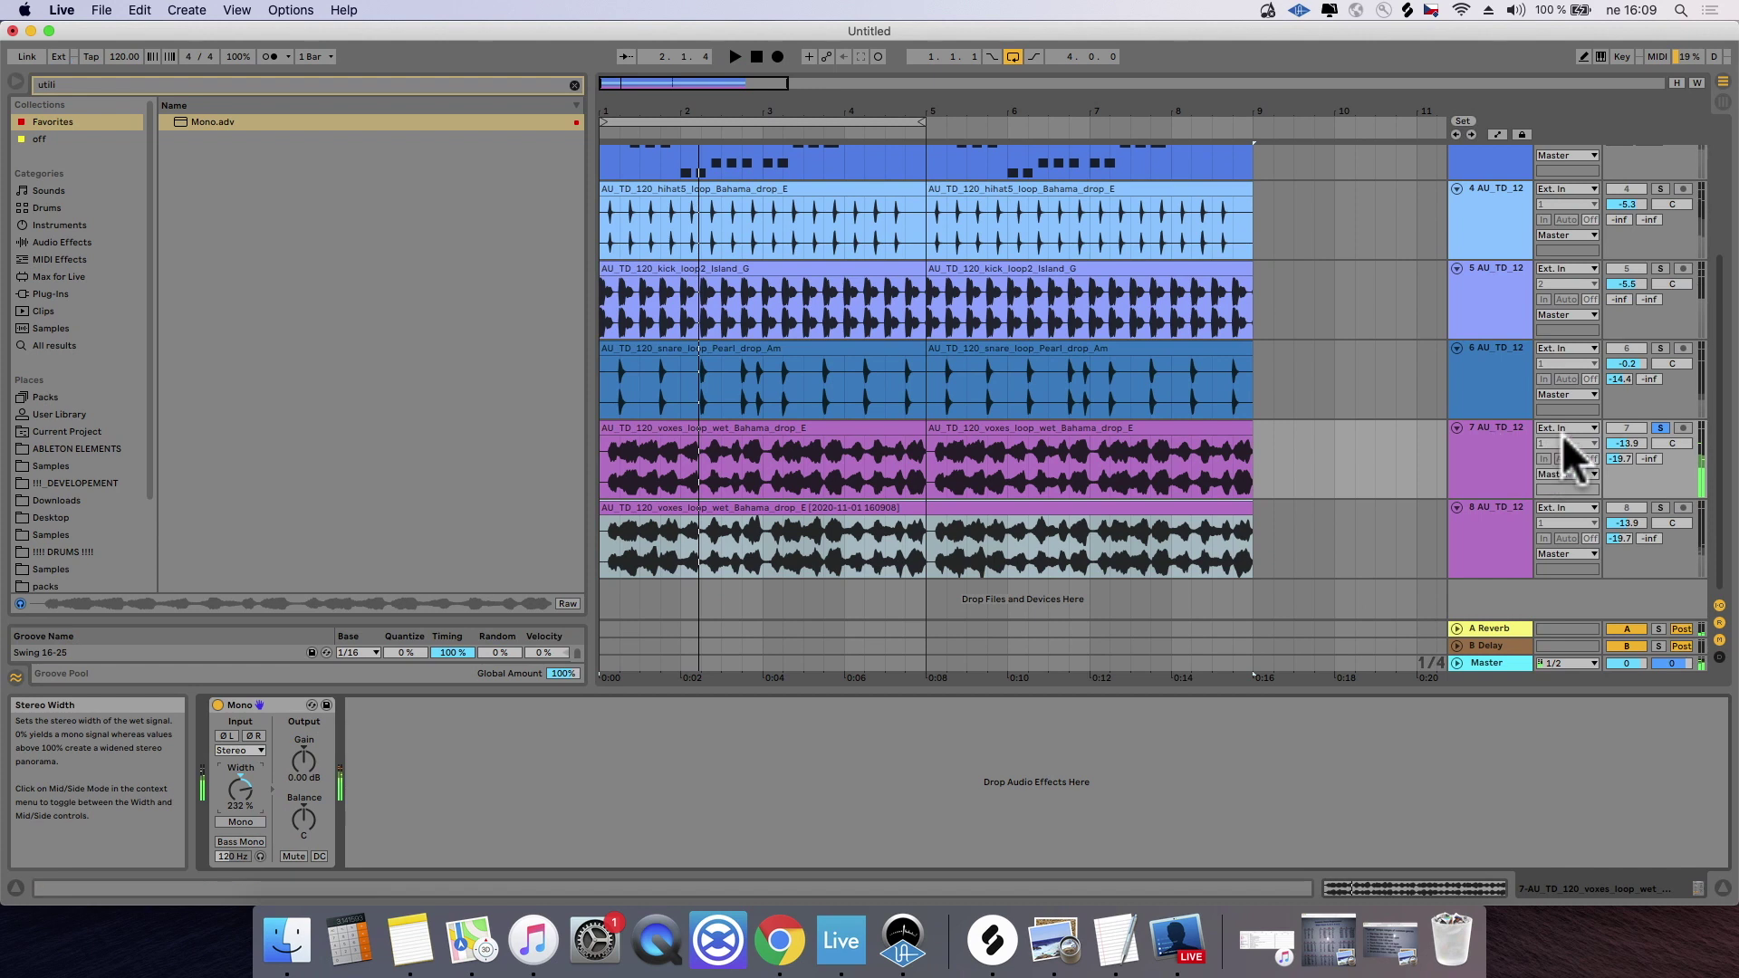
pyautogui.moveTo(1621, 443); pyautogui.dragTo(1495, 457)
# Step: Copy the EQ device from vocal track 8 and paste it after the utility on vocal track 7
pyautogui.click(1480, 532)
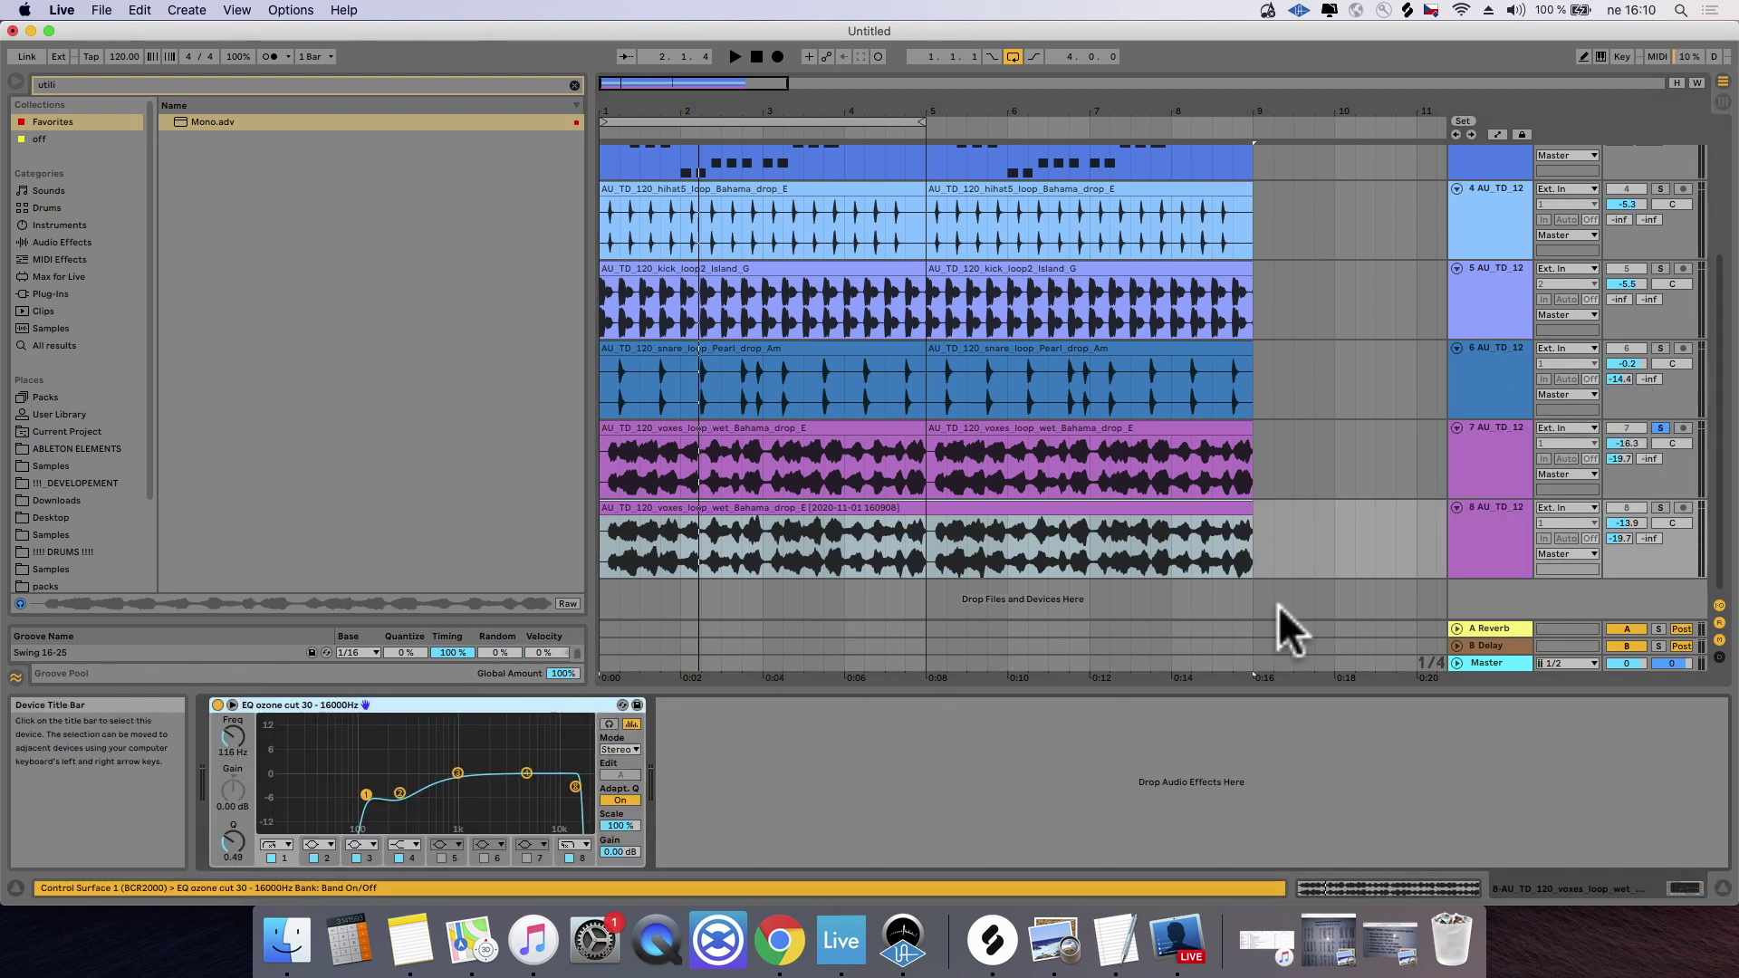
pyautogui.click(1476, 457)
pyautogui.press('super+v')
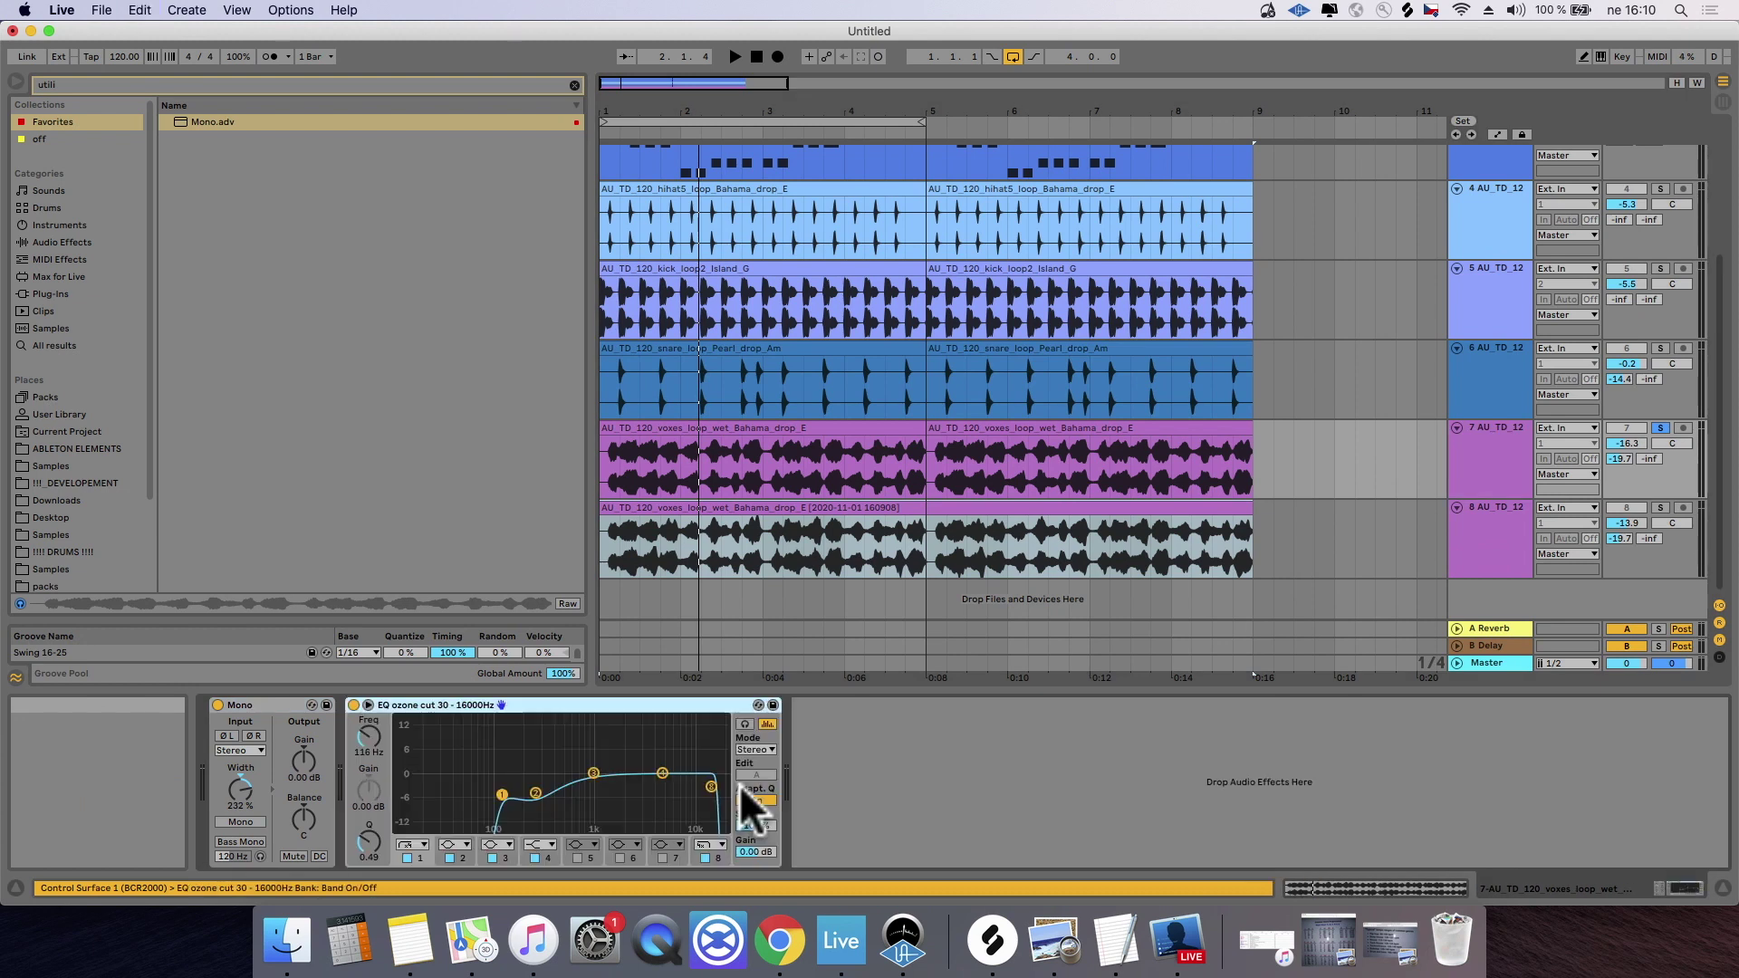
# Step: Narrow the copied EQ on track 7 by raising its low cut and lowering its high cut to about 8.61 kHz while listening
pyautogui.click(688, 792)
pyautogui.press('space')
pyautogui.moveTo(683, 788); pyautogui.dragTo(658, 786)
pyautogui.moveTo(502, 794); pyautogui.dragTo(554, 793)
pyautogui.moveTo(665, 787); pyautogui.dragTo(685, 787)
pyautogui.press('space')
# Step: Turn off the solo on track 7, play the four-bar loop and balance the volumes of the two vocal tracks
pyautogui.click(1661, 427)
pyautogui.click(848, 122)
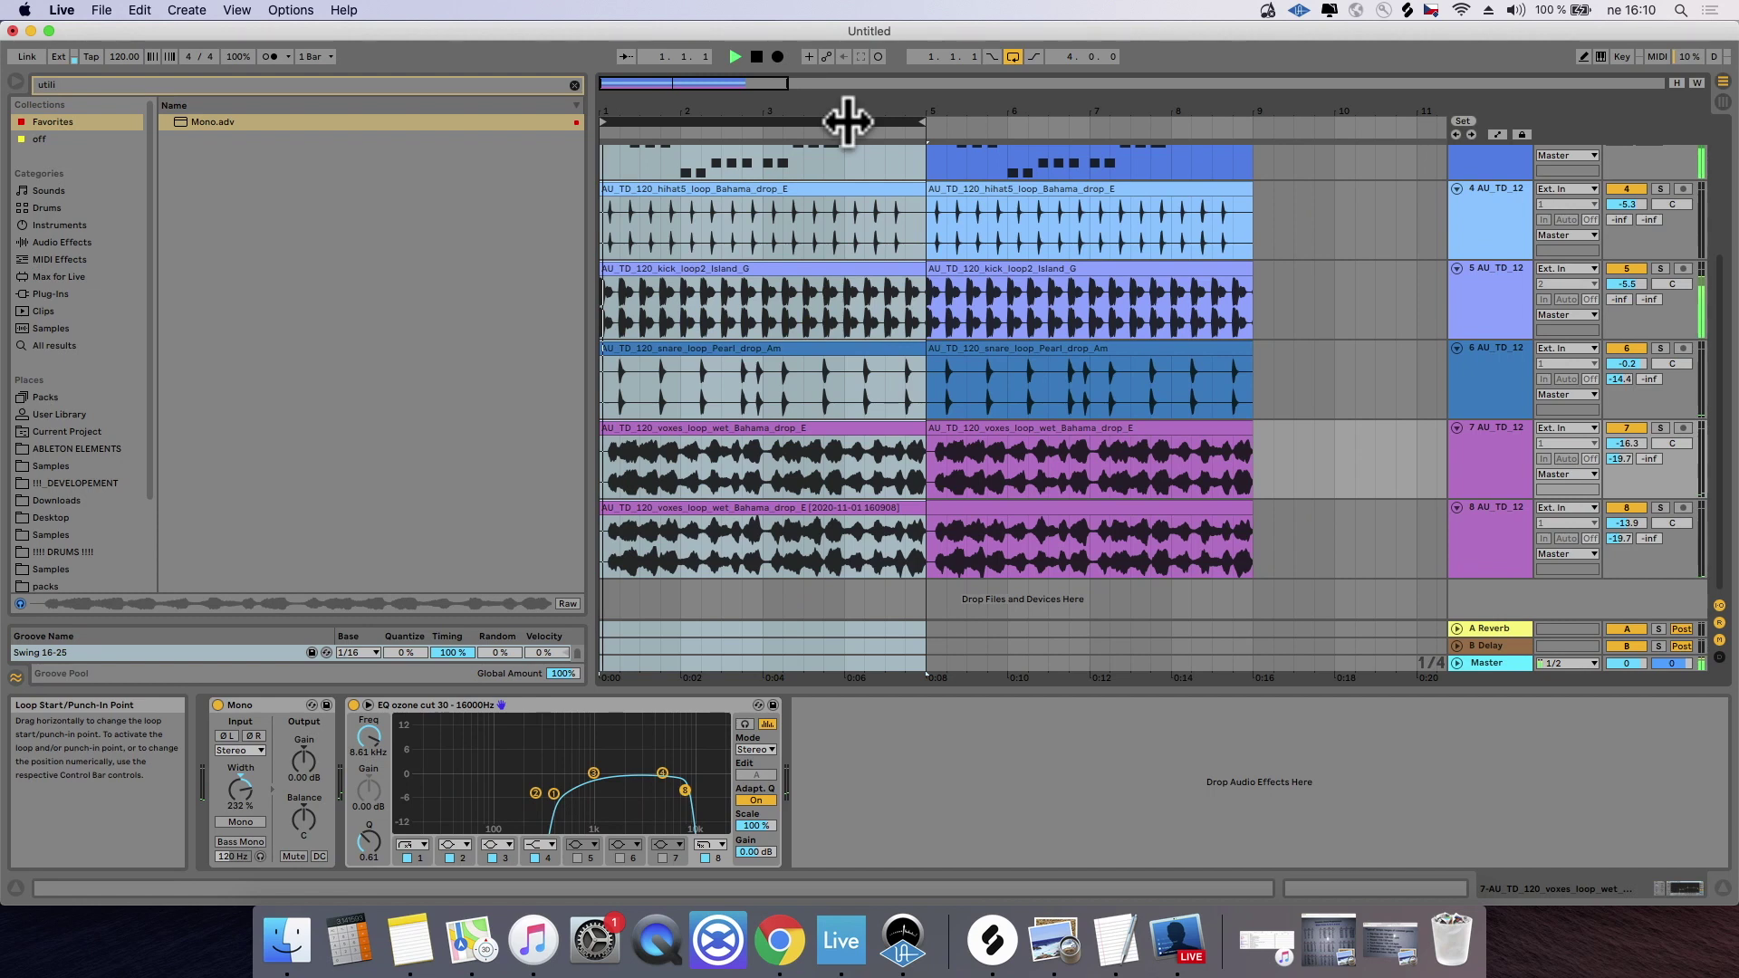
pyautogui.press('space')
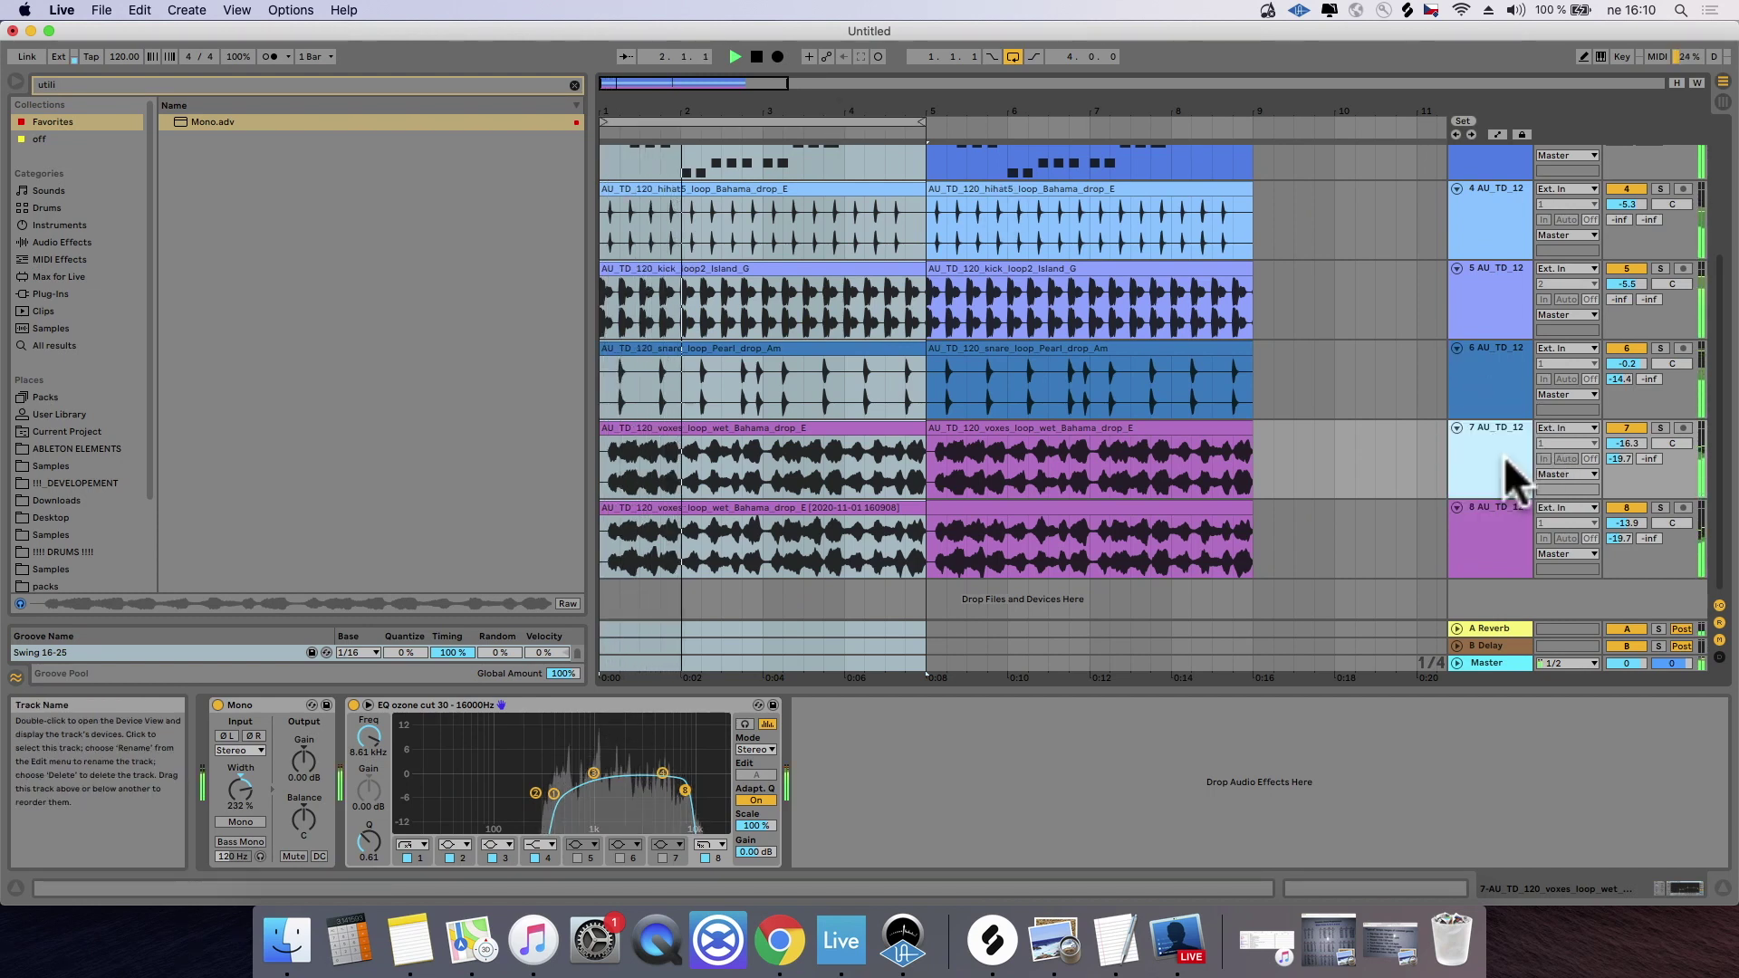
pyautogui.moveTo(1634, 442); pyautogui.dragTo(1631, 453)
pyautogui.moveTo(1629, 525); pyautogui.dragTo(1629, 522)
pyautogui.moveTo(1633, 438); pyautogui.dragTo(1633, 442)
# Step: Solo the first piano track and examine the note velocities in its first MIDI clip
pyautogui.scroll(1, 1560, 306)
pyautogui.scroll(5, 1540, 254)
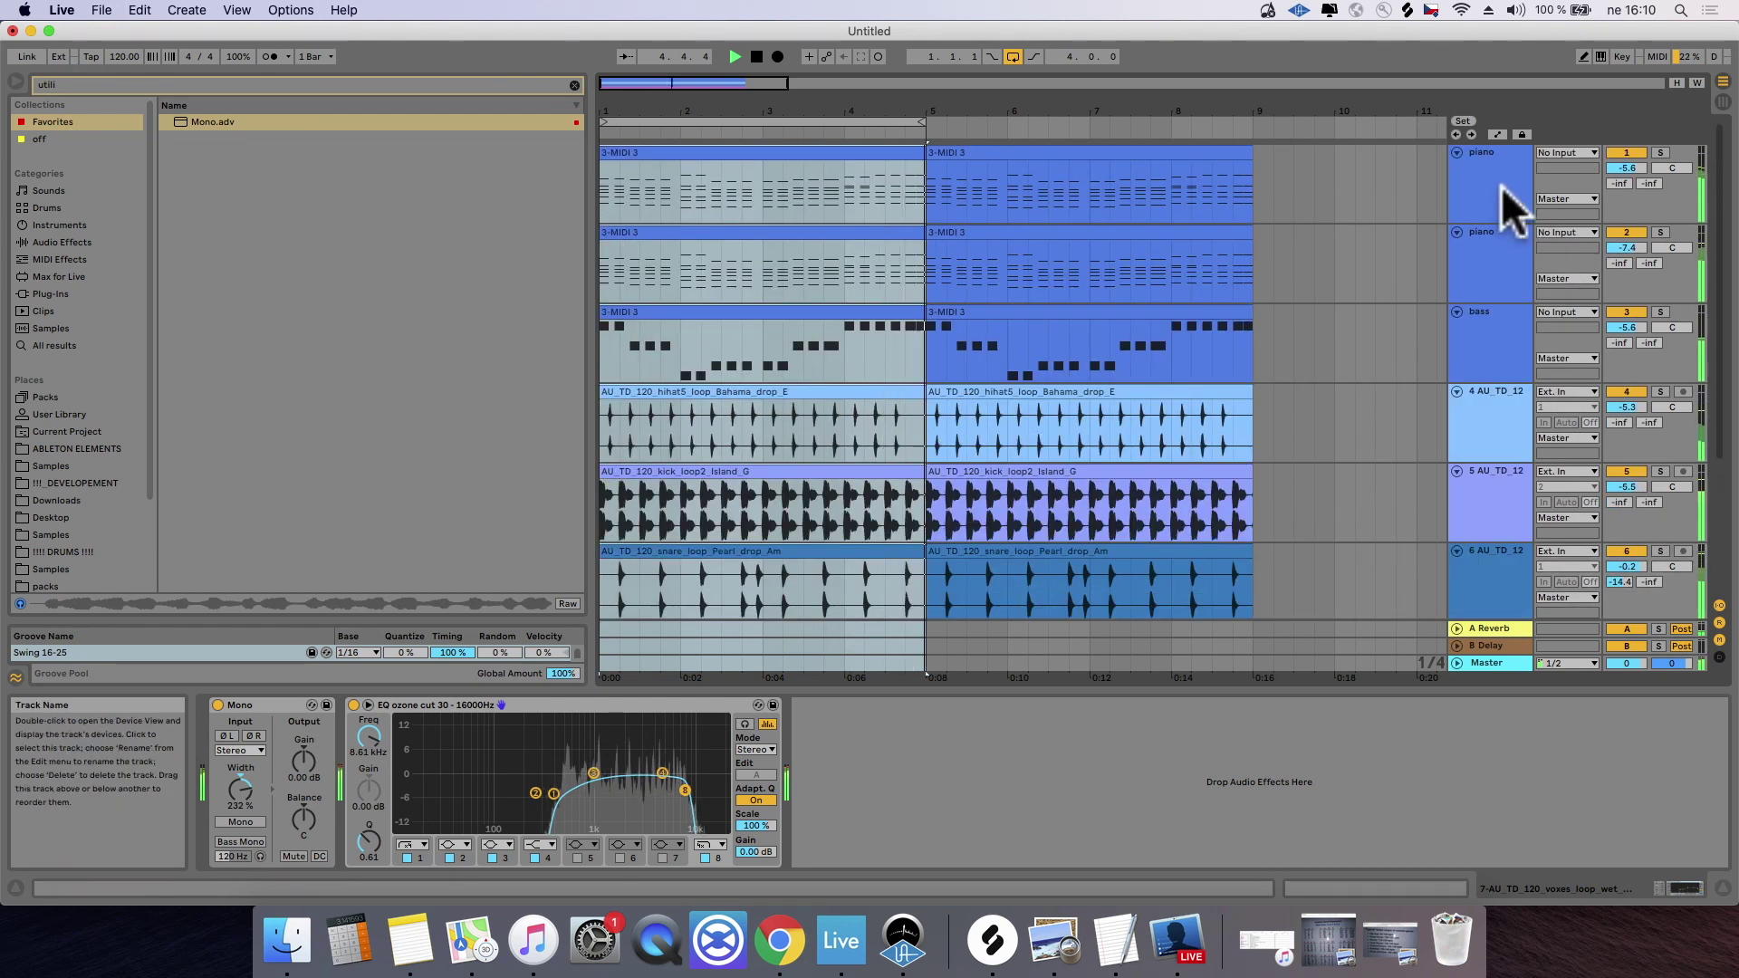
pyautogui.click(1682, 151)
pyautogui.click(1658, 151)
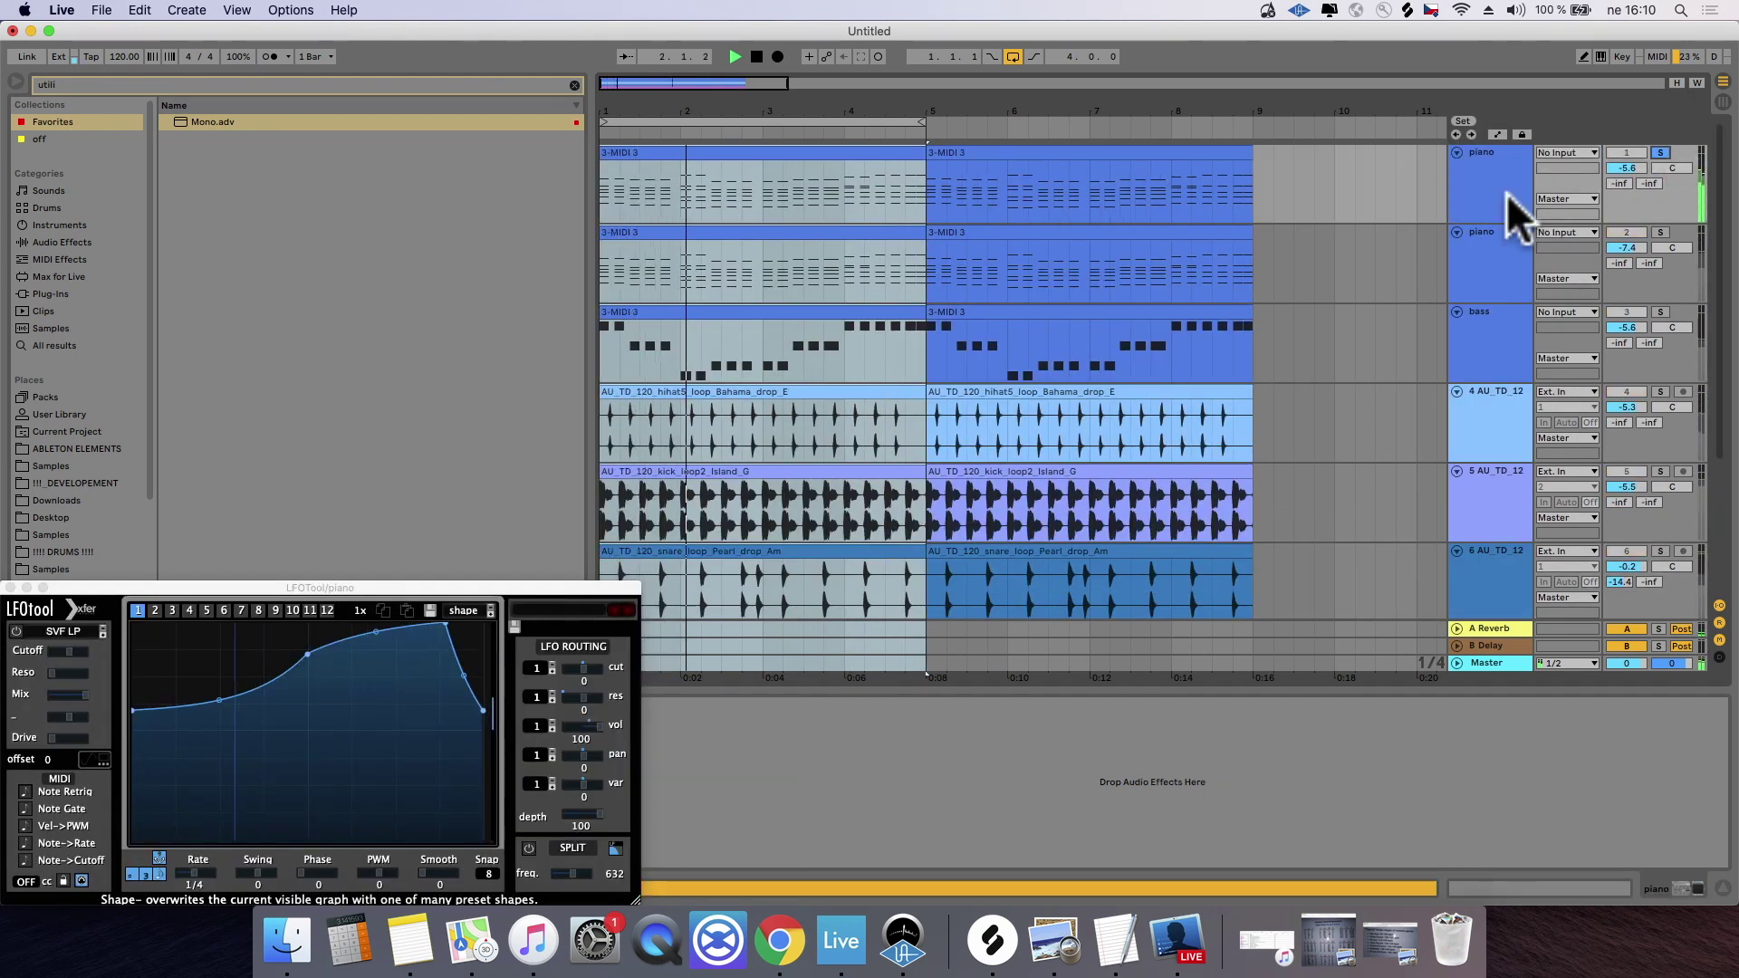
pyautogui.doubleClick(746, 163)
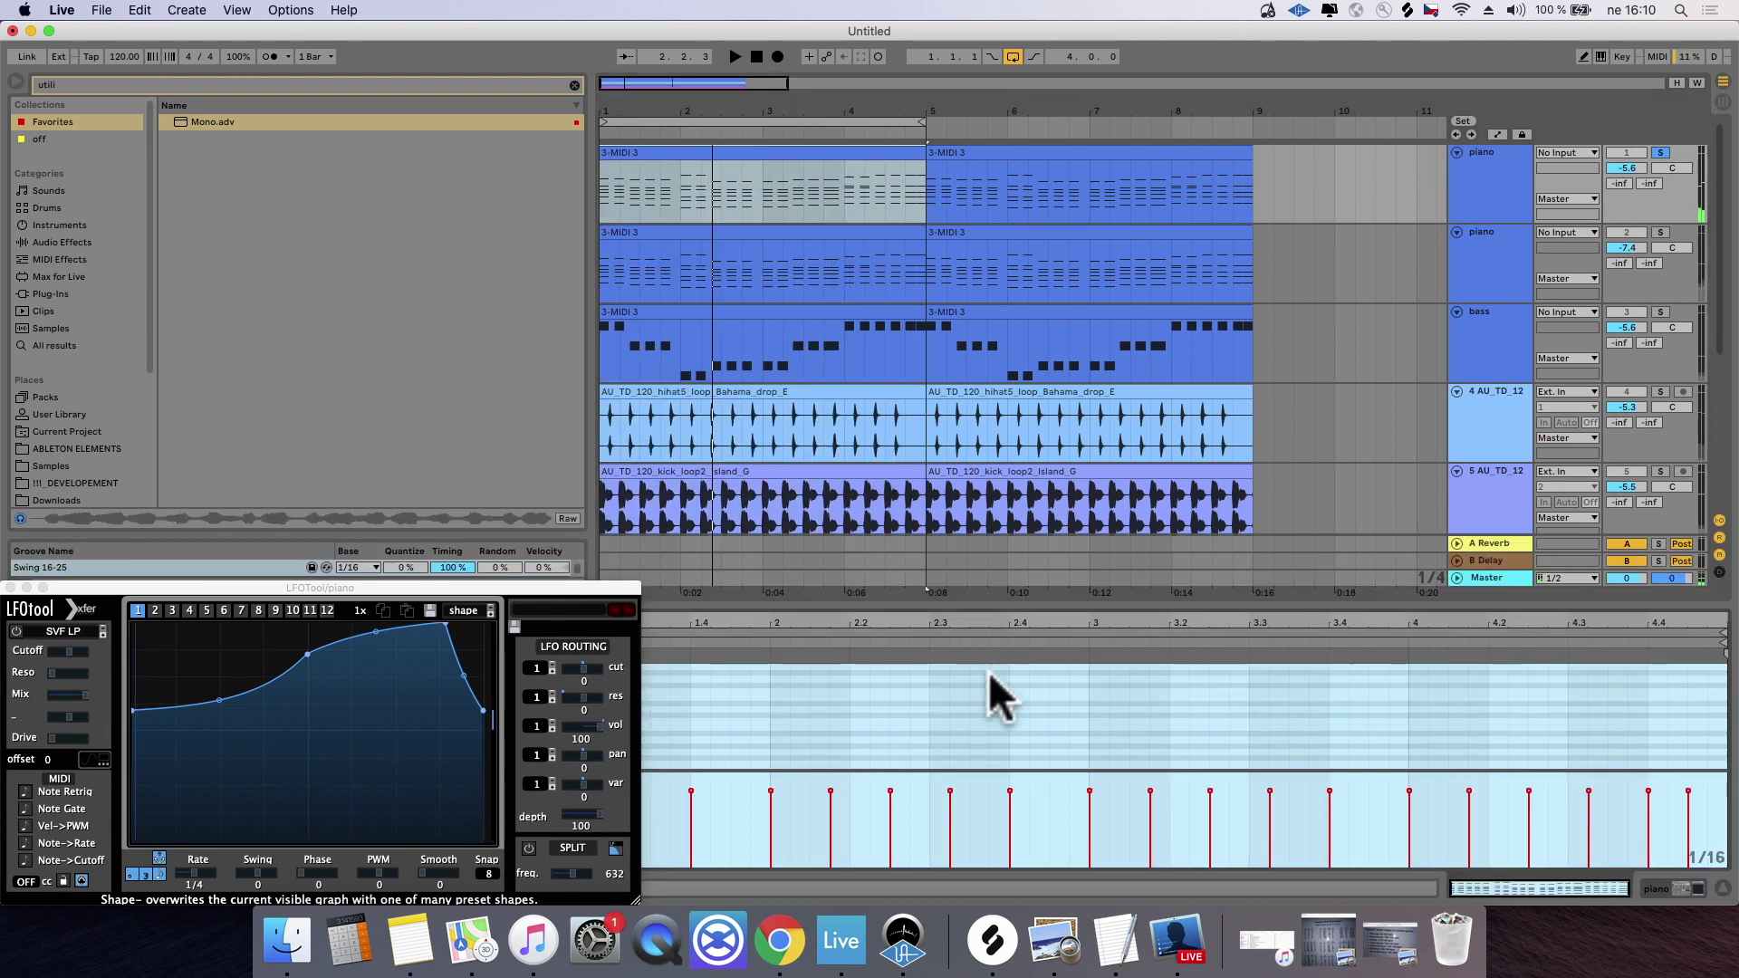
pyautogui.click(1008, 797)
pyautogui.moveTo(1009, 792); pyautogui.dragTo(1100, 652)
pyautogui.click(1477, 188)
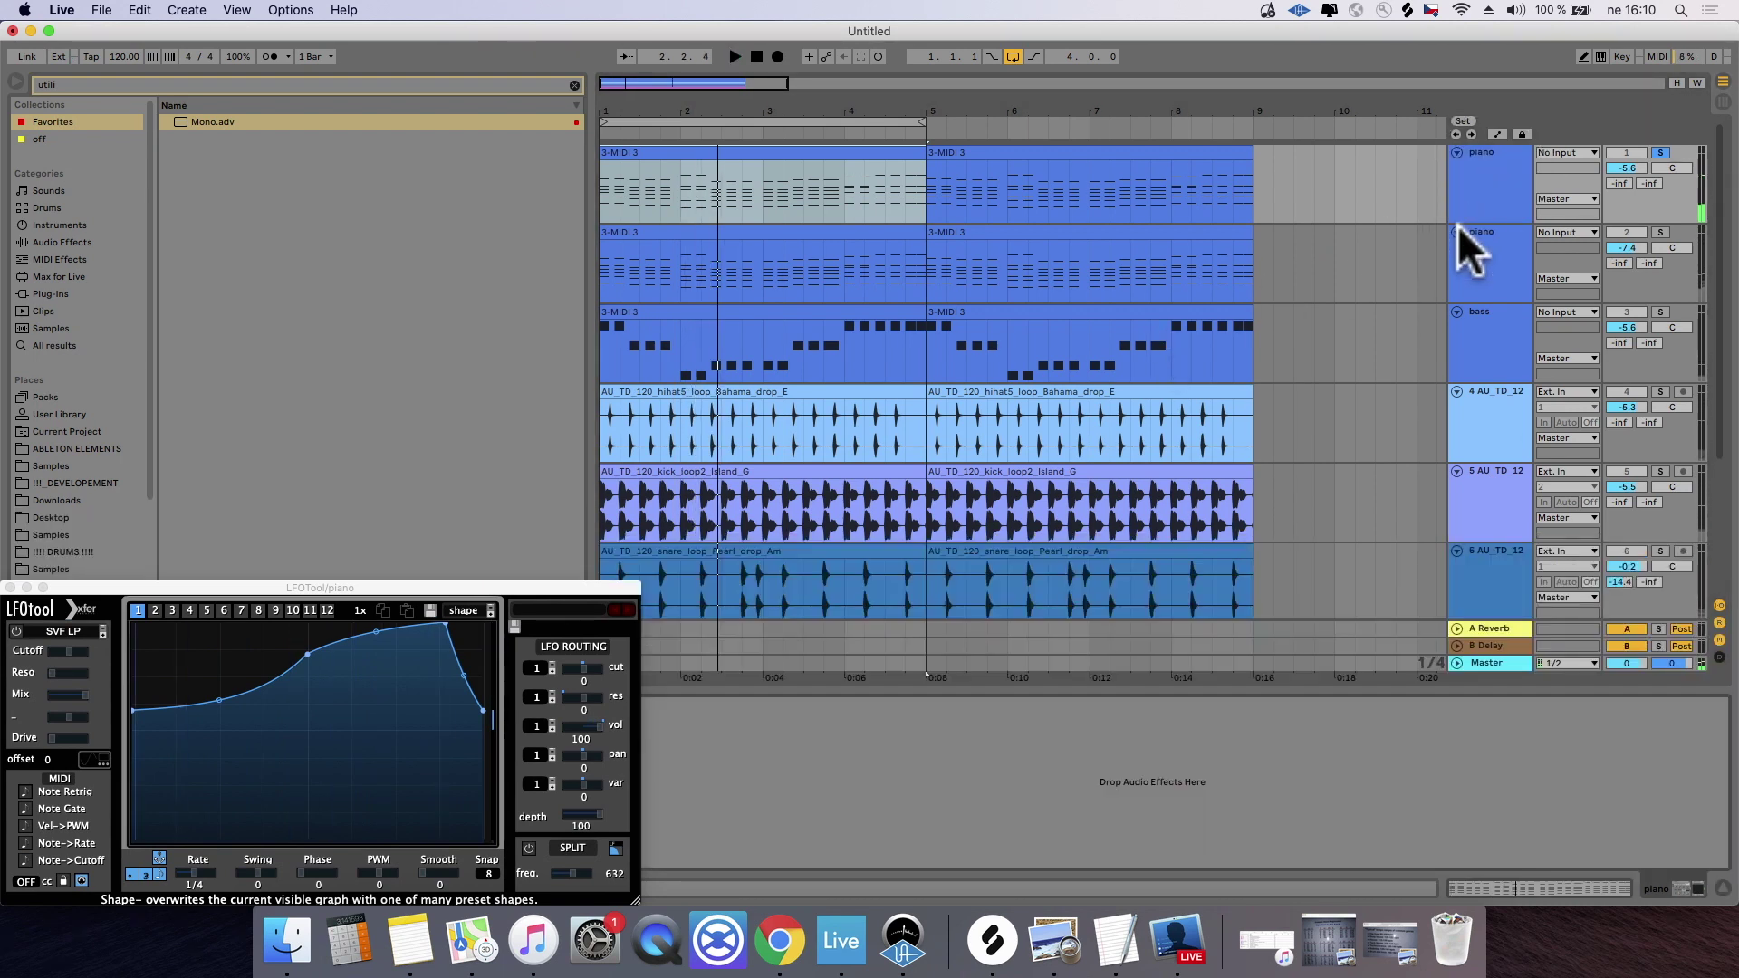
# Step: Solo the second piano track to identify its sound and rename it "pluck"
pyautogui.click(1465, 247)
pyautogui.click(1659, 232)
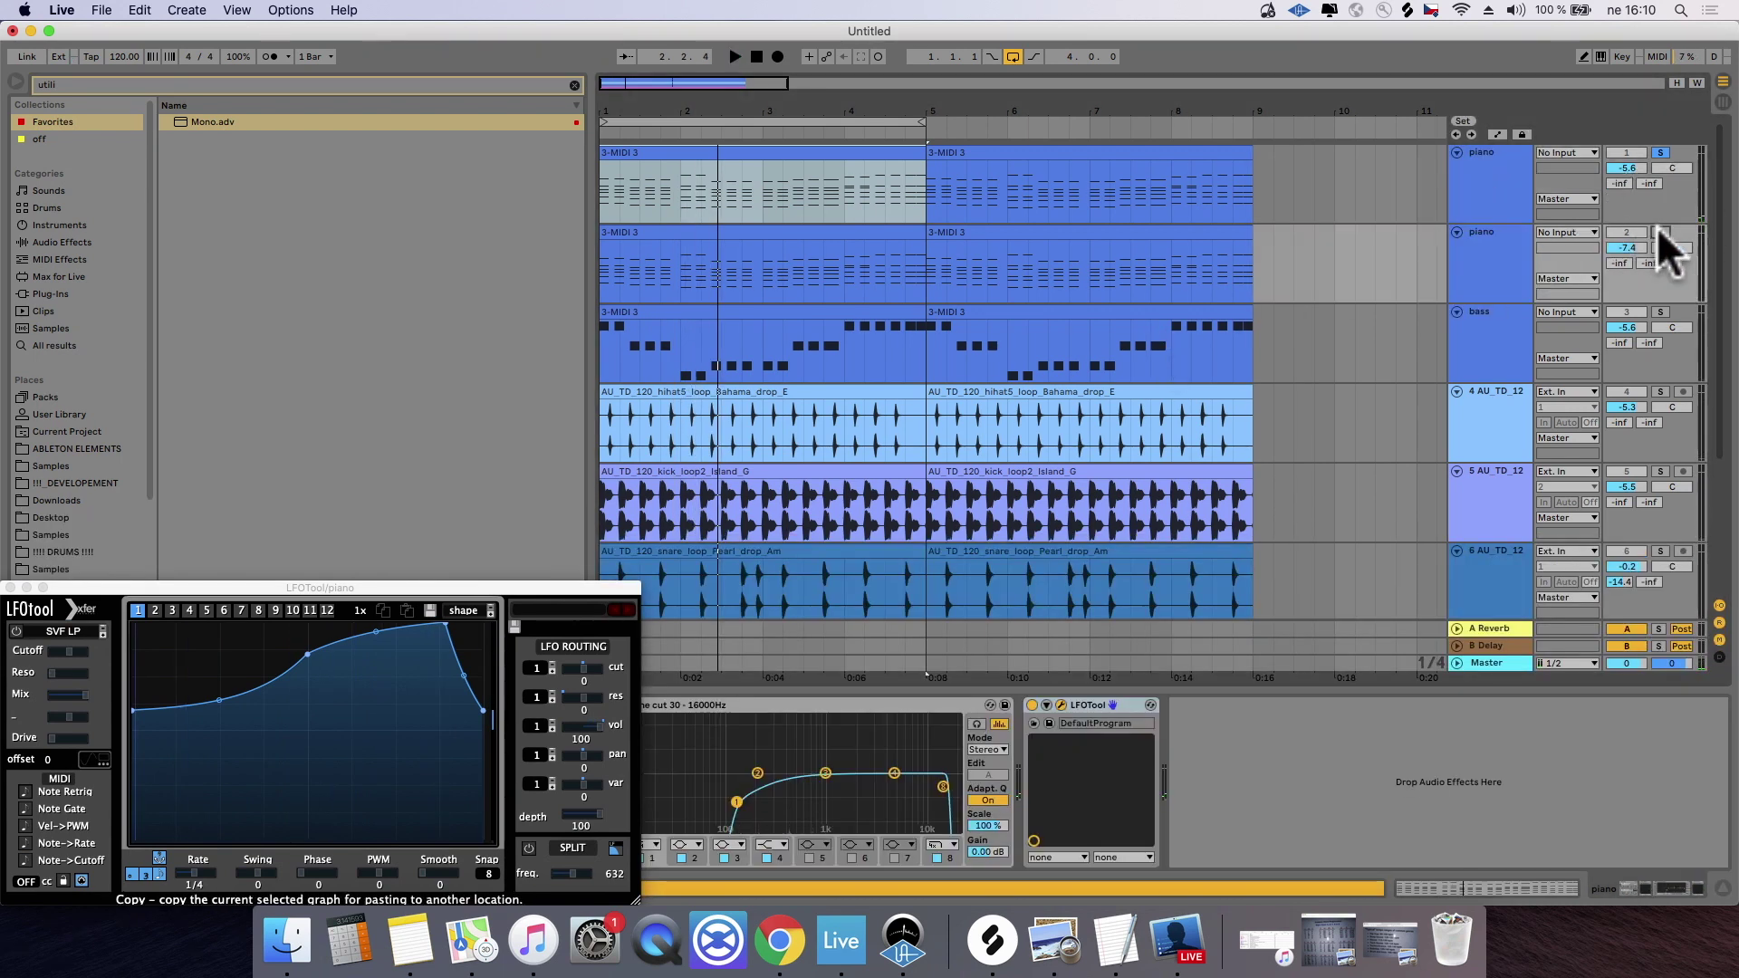
pyautogui.rightClick(1502, 244)
pyautogui.click(1533, 313)
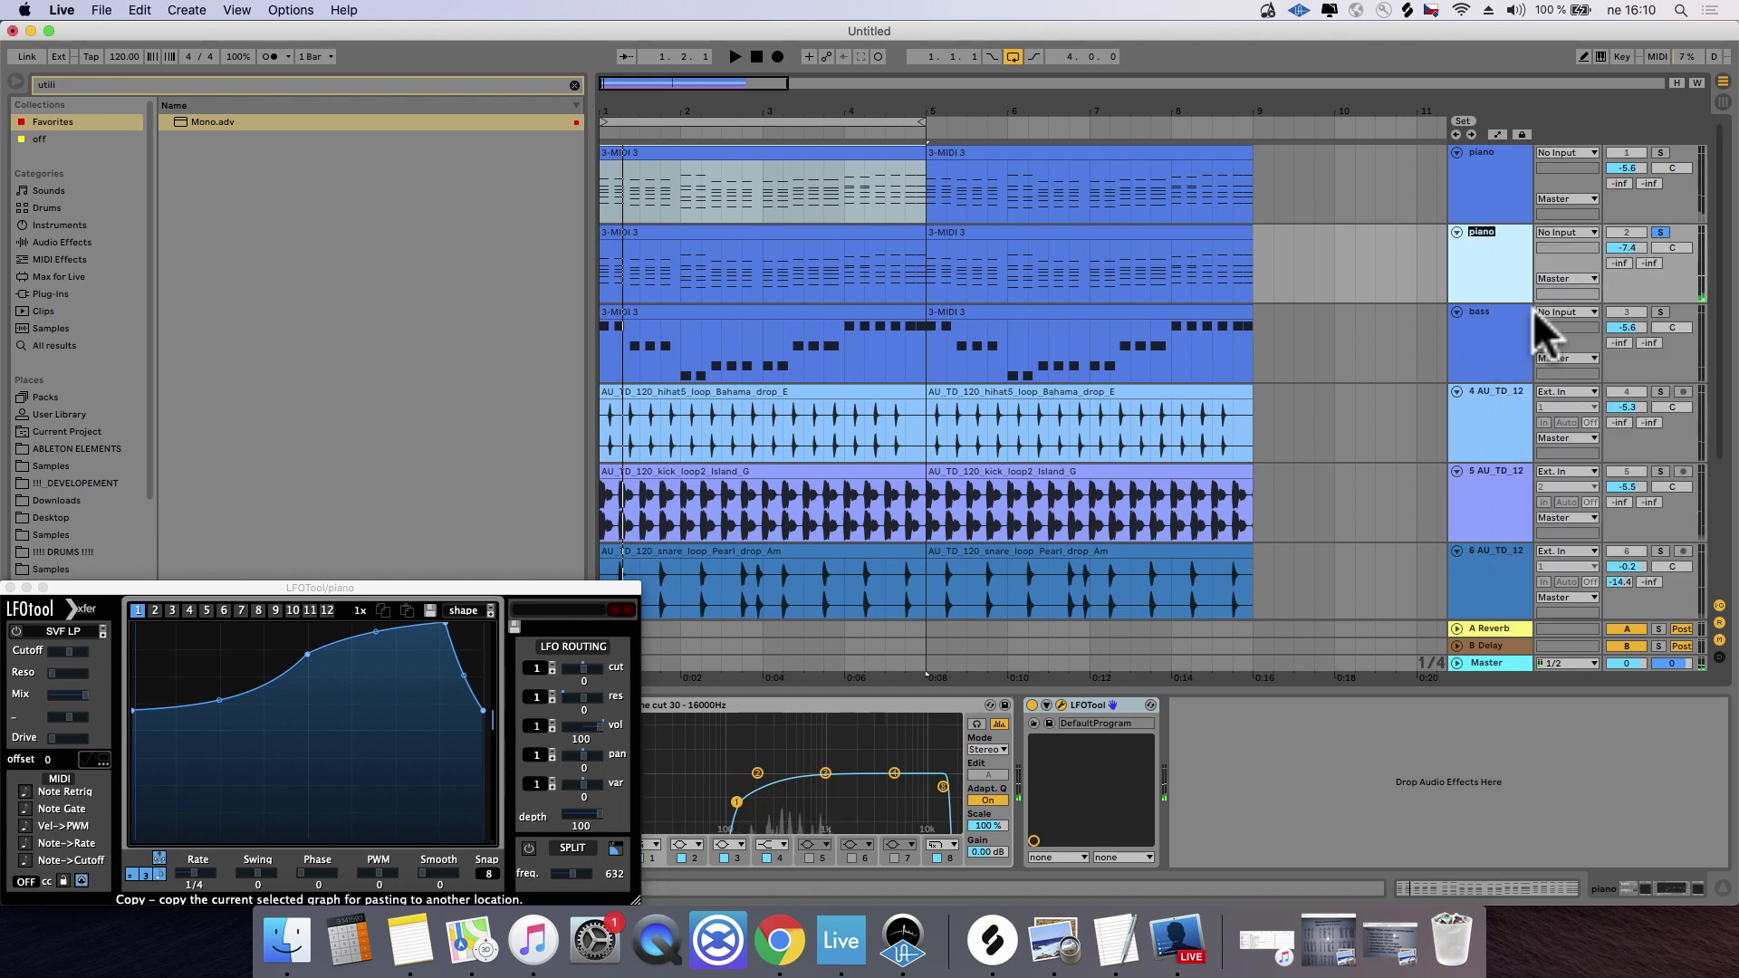
pyautogui.write('plu')
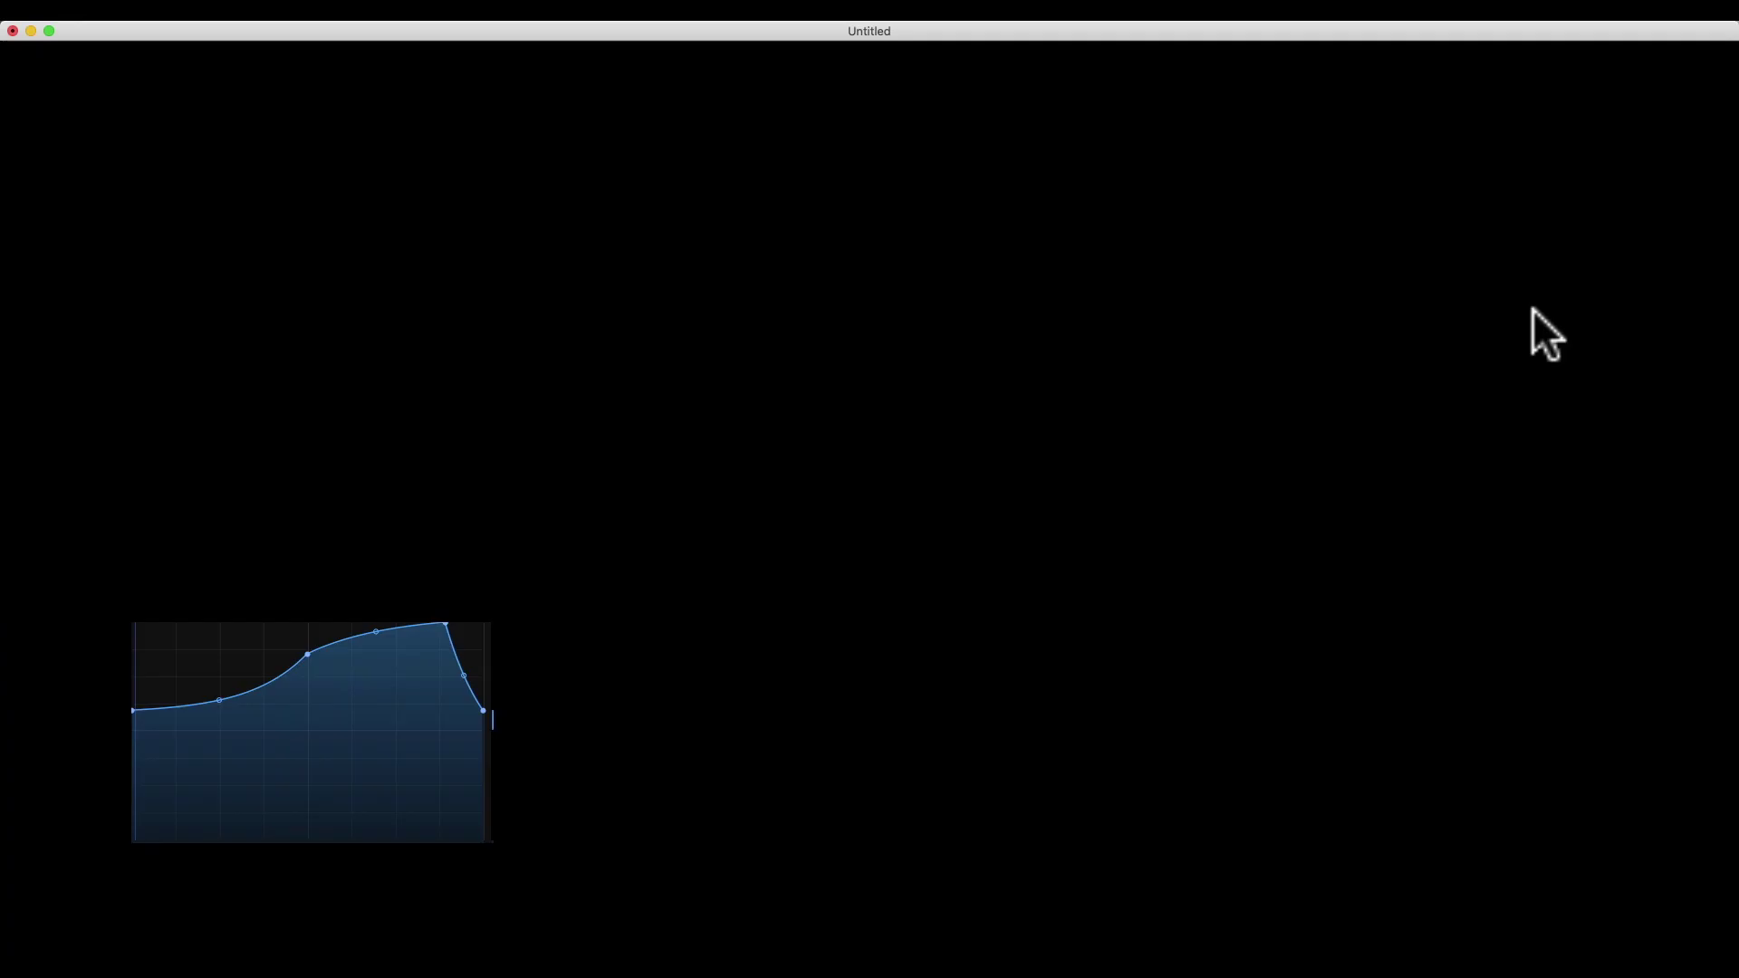
# Step: Play the piano track soloed, extend the loop to eight bars ending at bar 9, and turn the solo off
pyautogui.click(1598, 156)
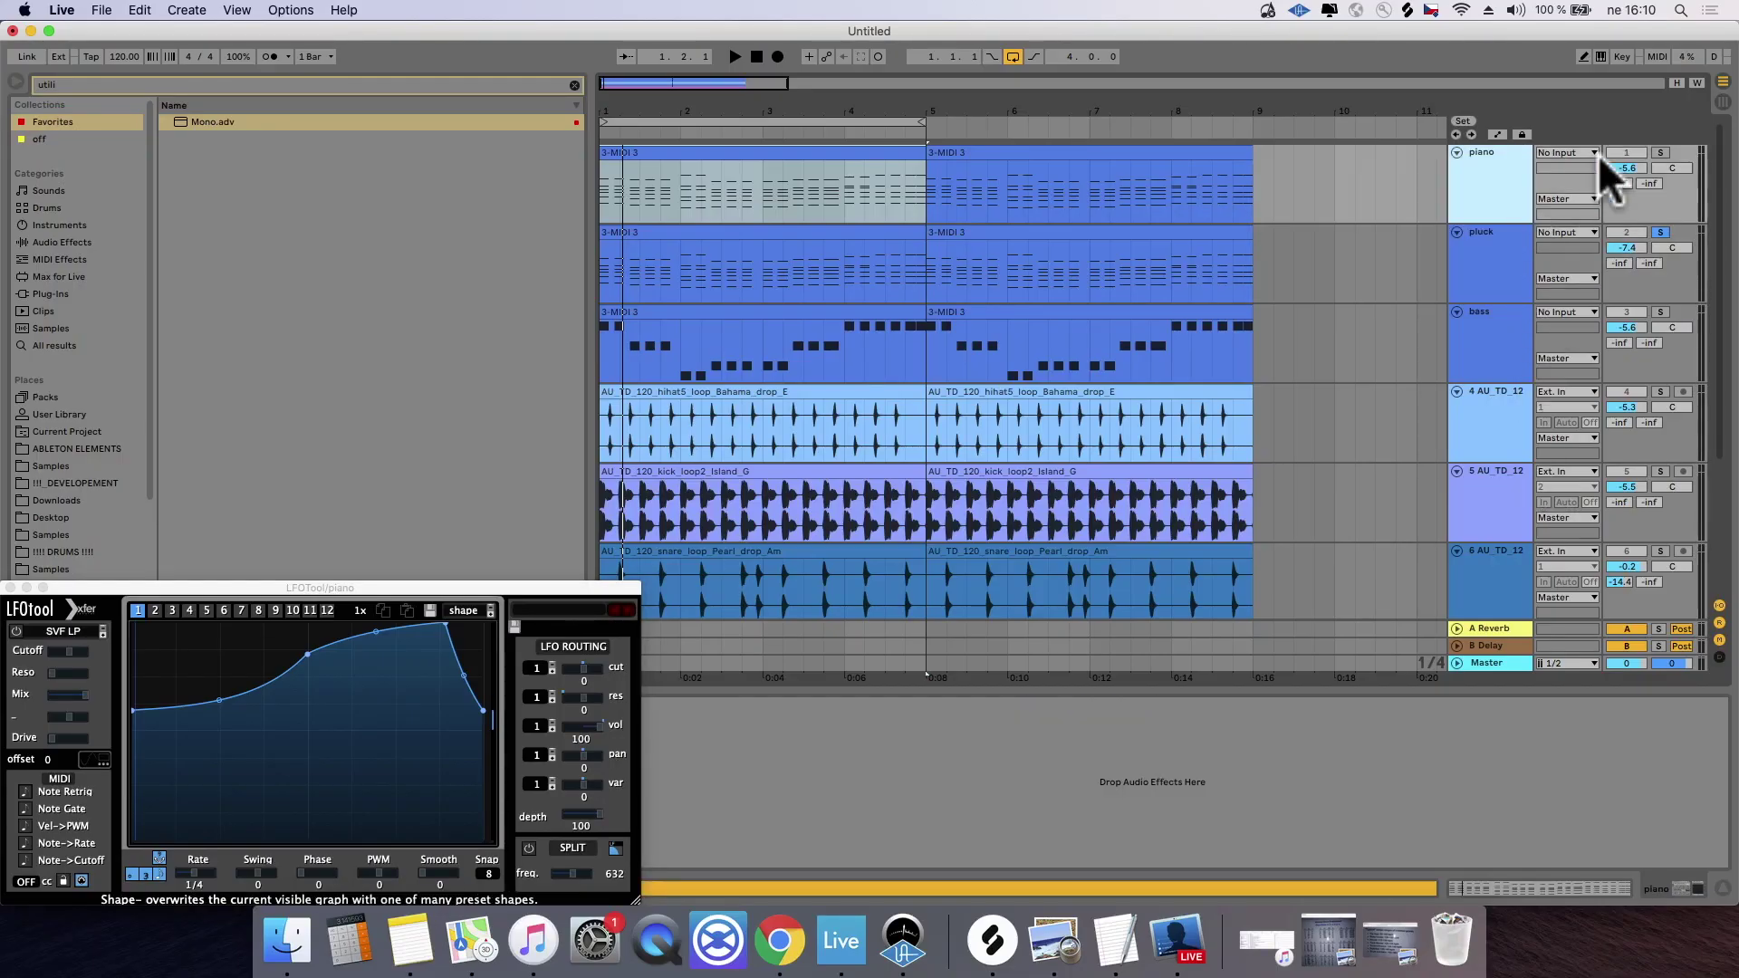
pyautogui.click(1660, 150)
pyautogui.press('space')
pyautogui.click(869, 152)
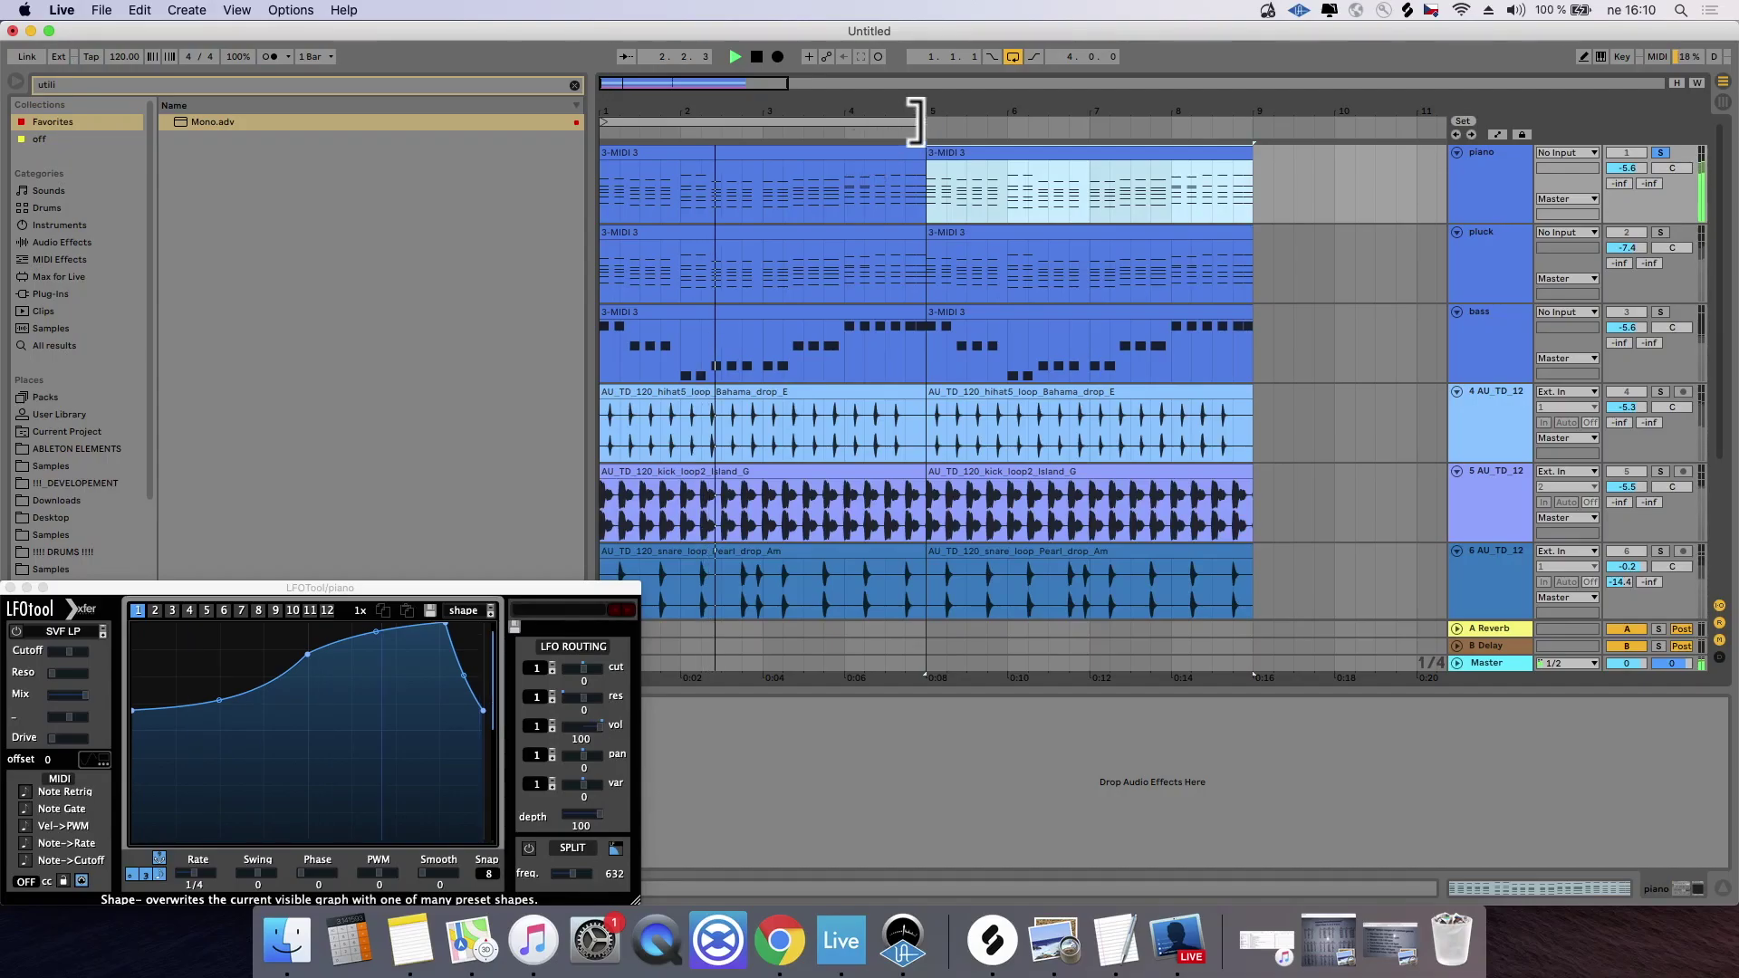
pyautogui.moveTo(920, 119); pyautogui.dragTo(1253, 122)
pyautogui.click(1659, 152)
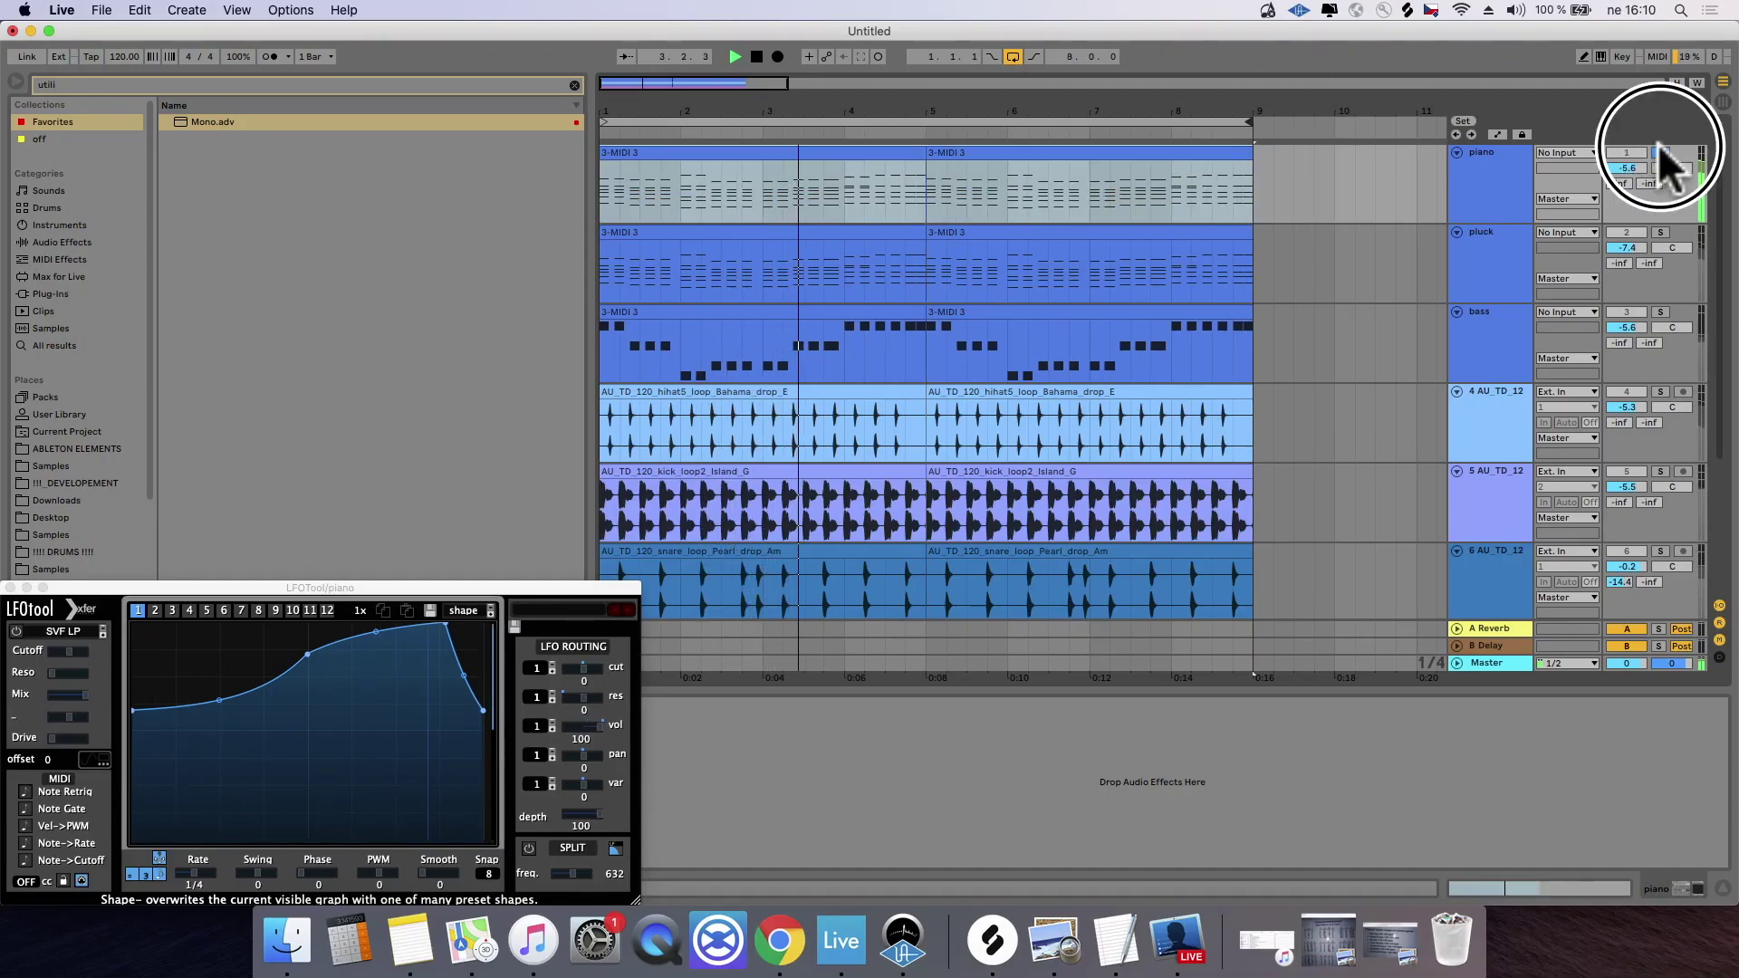
# Step: With all tracks collapsed, duplicate the eight-bar section so the copy starts at bar 9, and loop the copy
pyautogui.click(1458, 154)
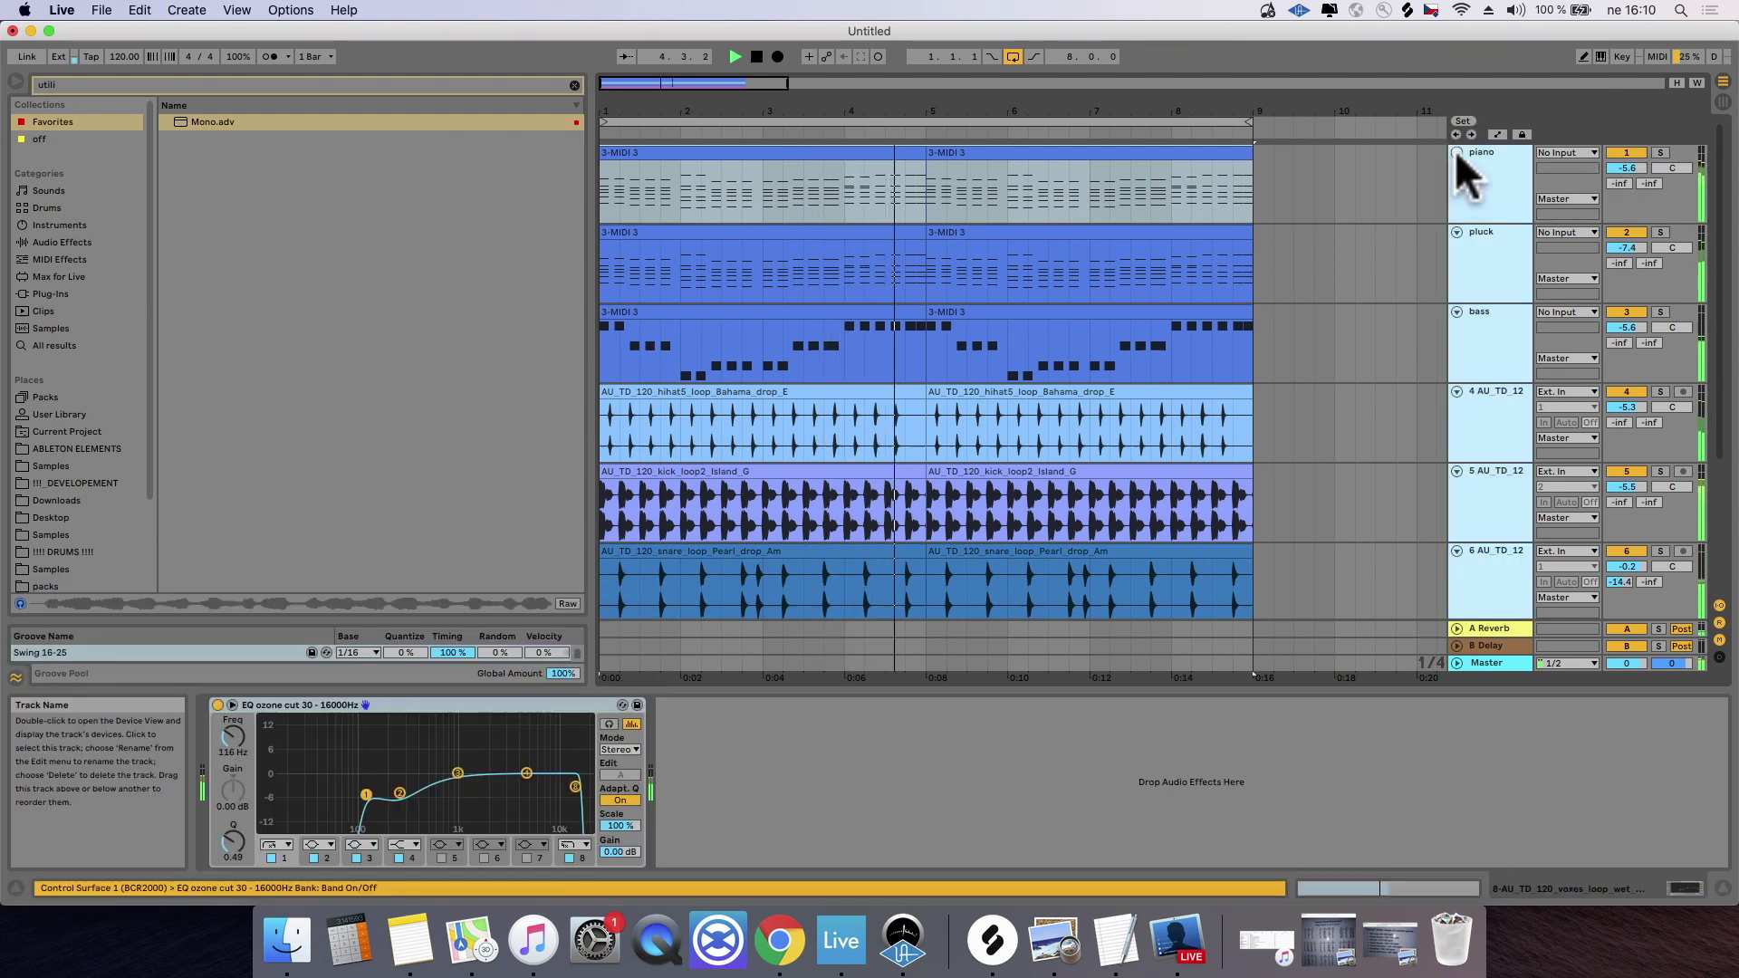
pyautogui.keyDown('alt'); pyautogui.click(1457, 152); pyautogui.keyUp('alt')
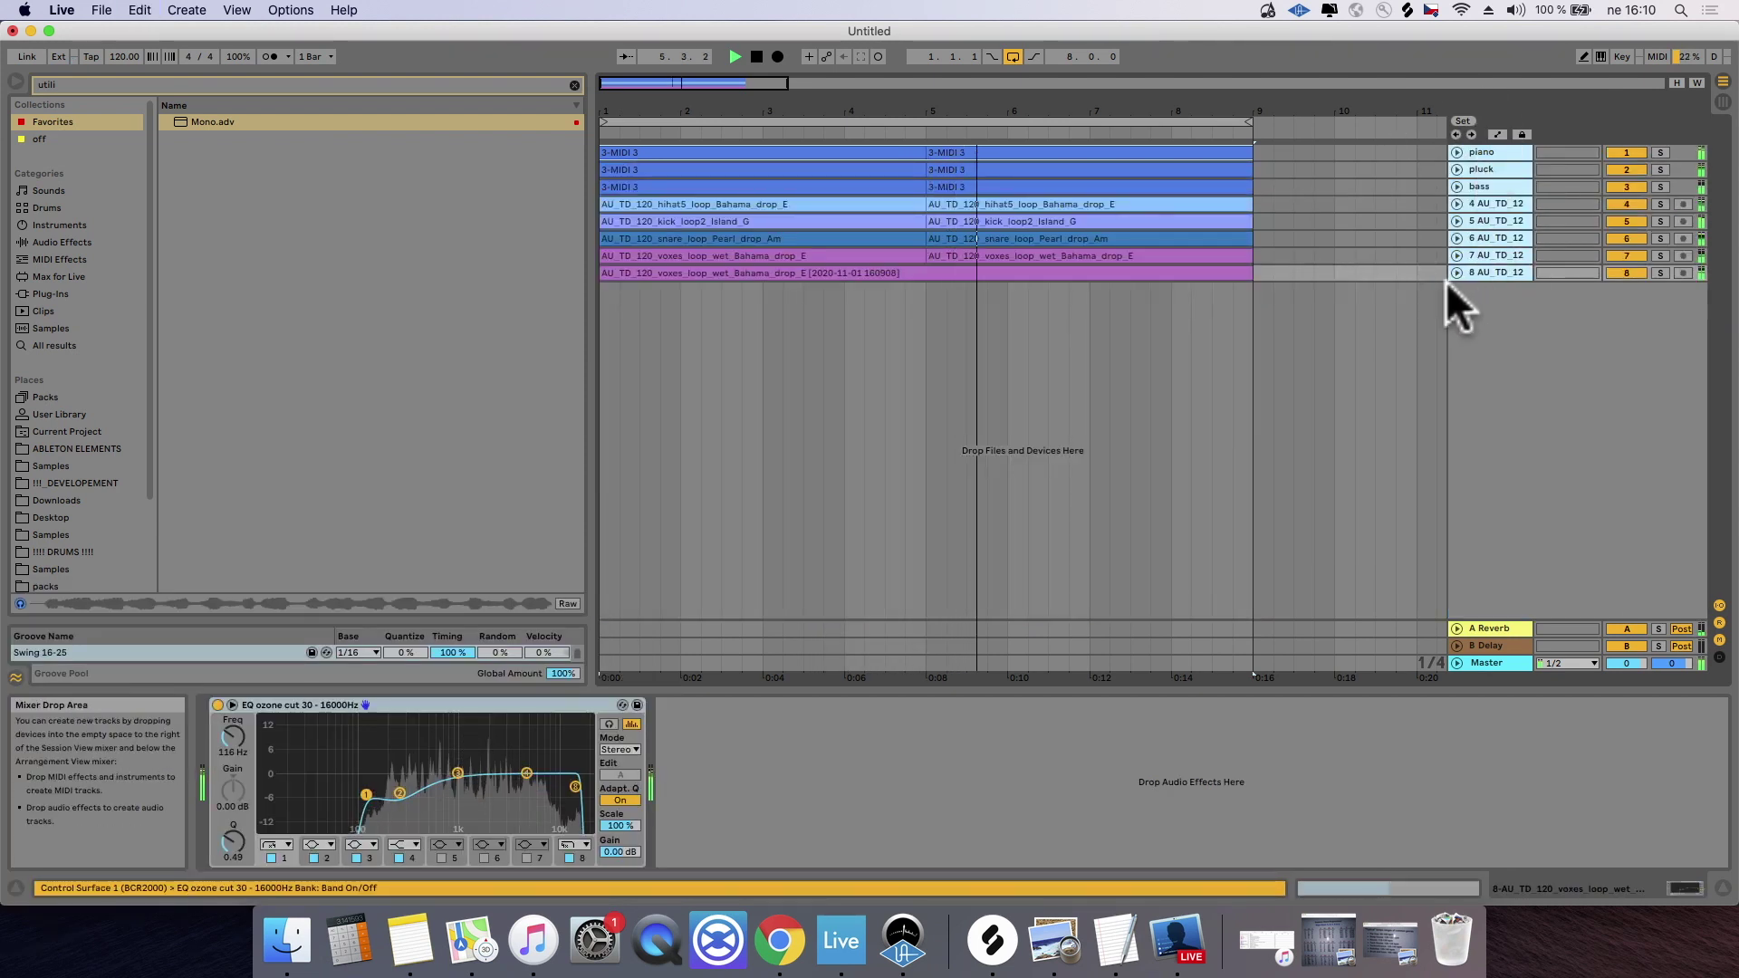
pyautogui.click(1121, 118)
pyautogui.press('Up')
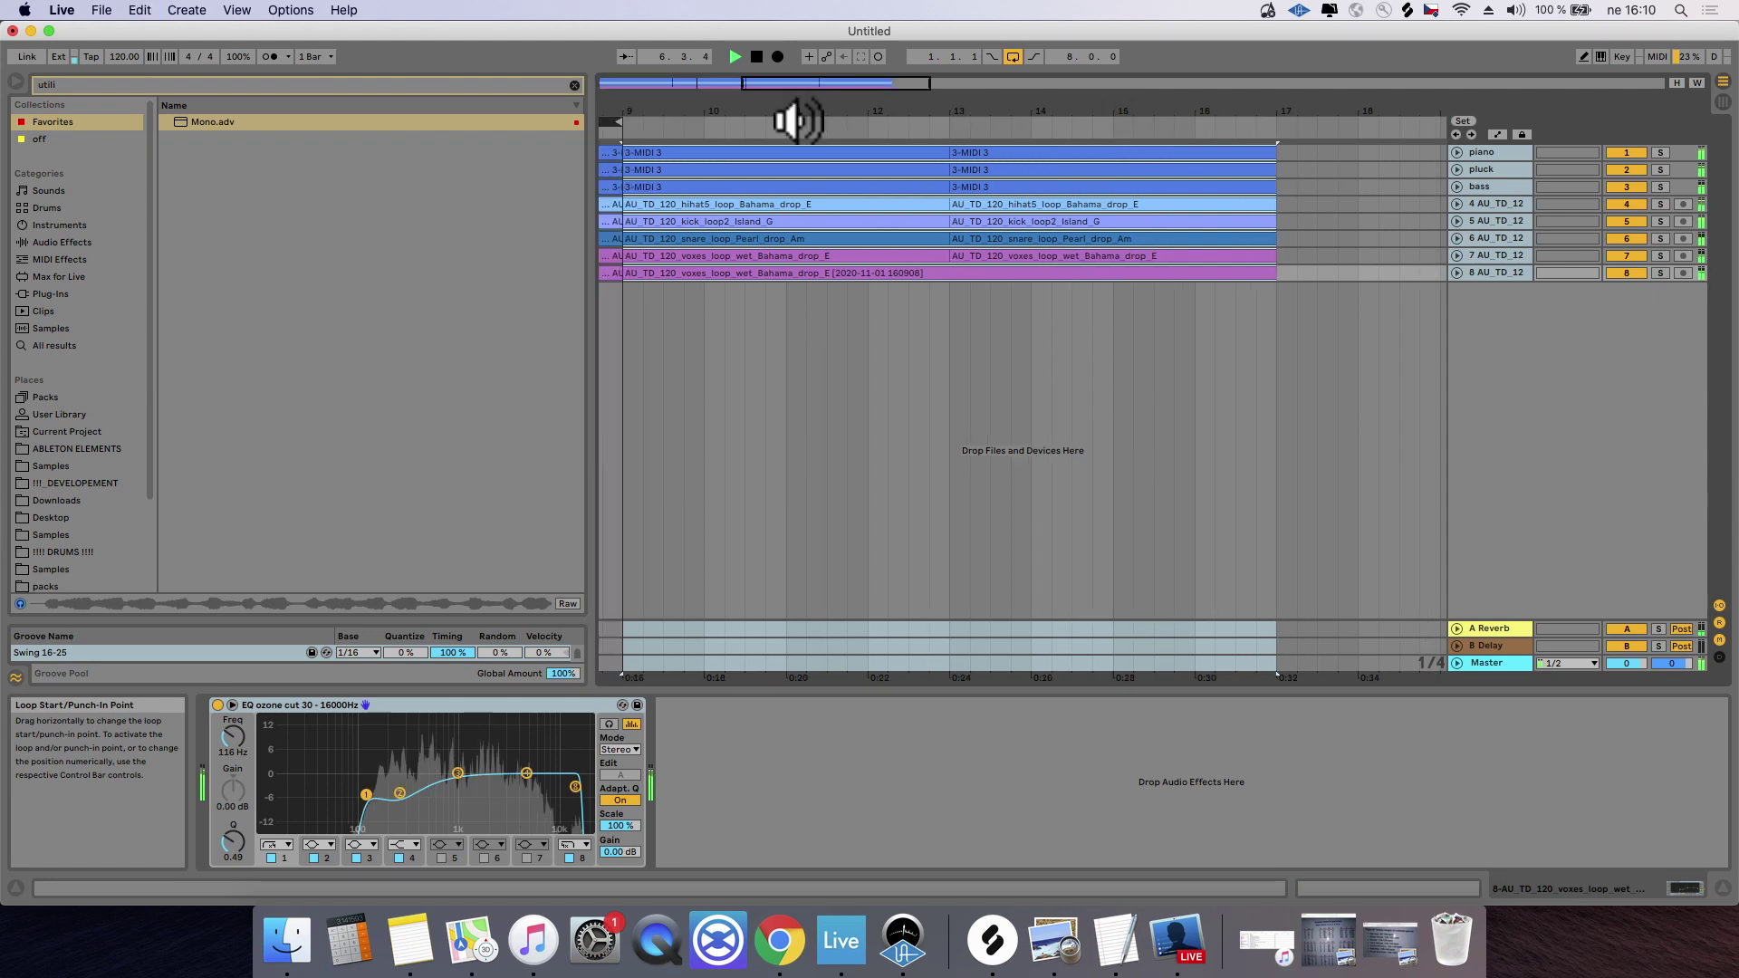
pyautogui.moveTo(710, 93); pyautogui.dragTo(1096, 131)
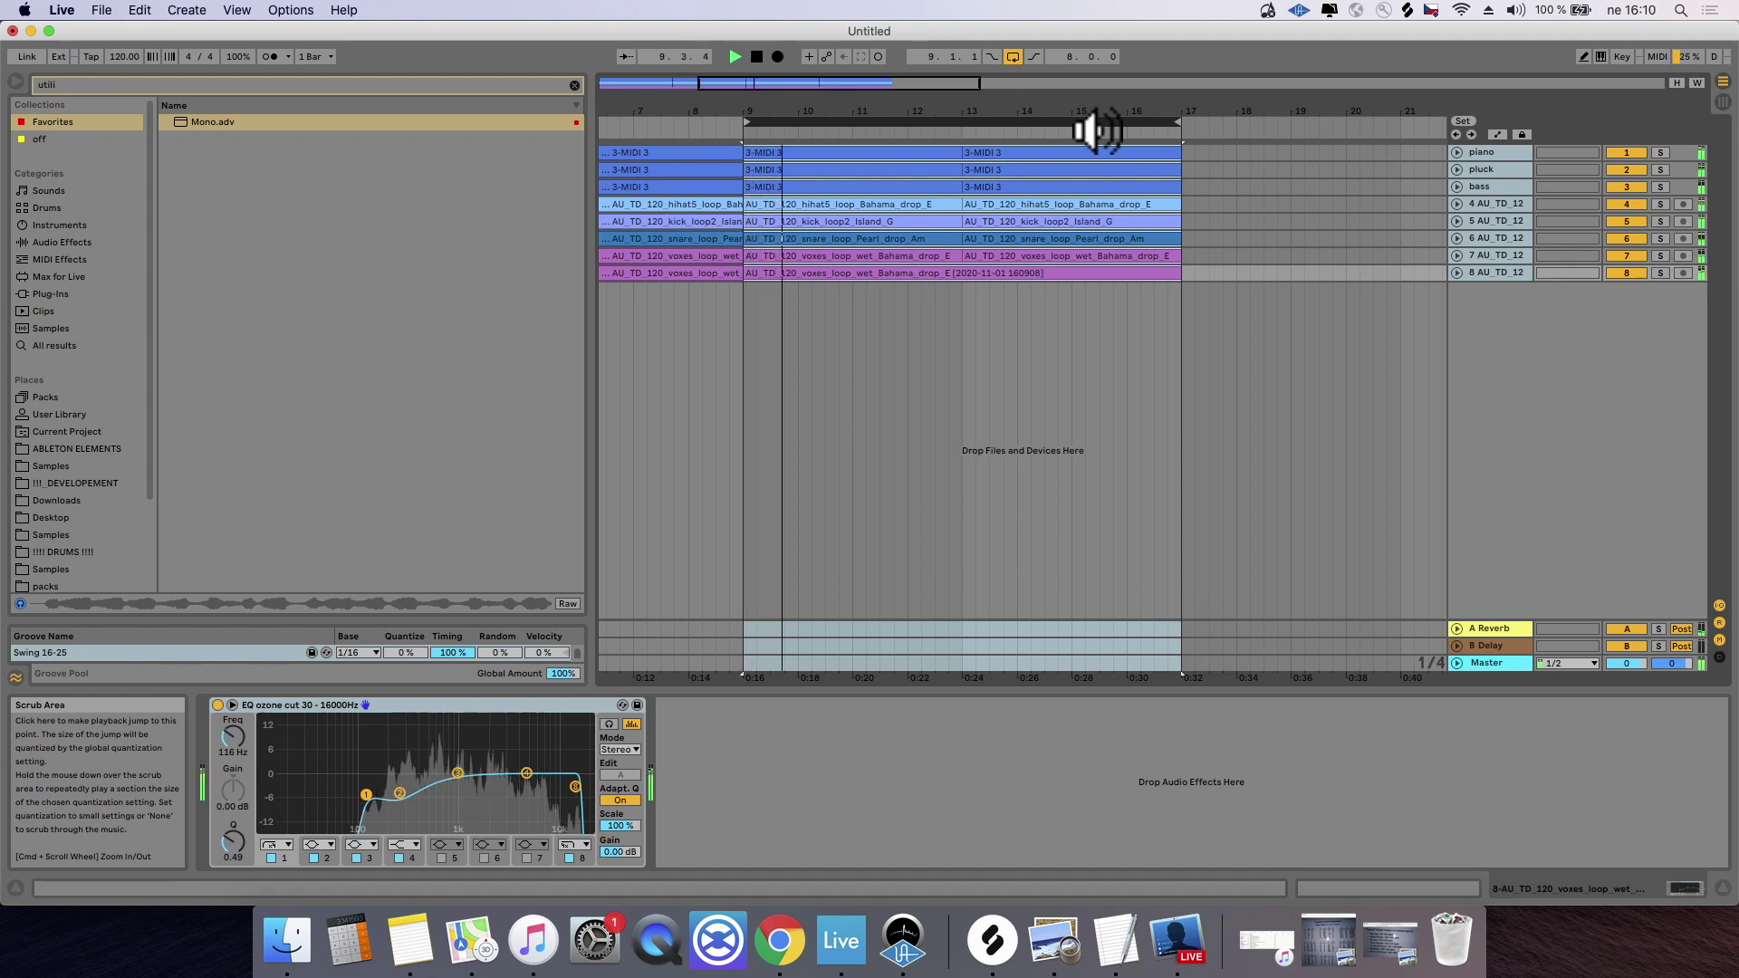
pyautogui.click(1481, 185)
pyautogui.click(1660, 186)
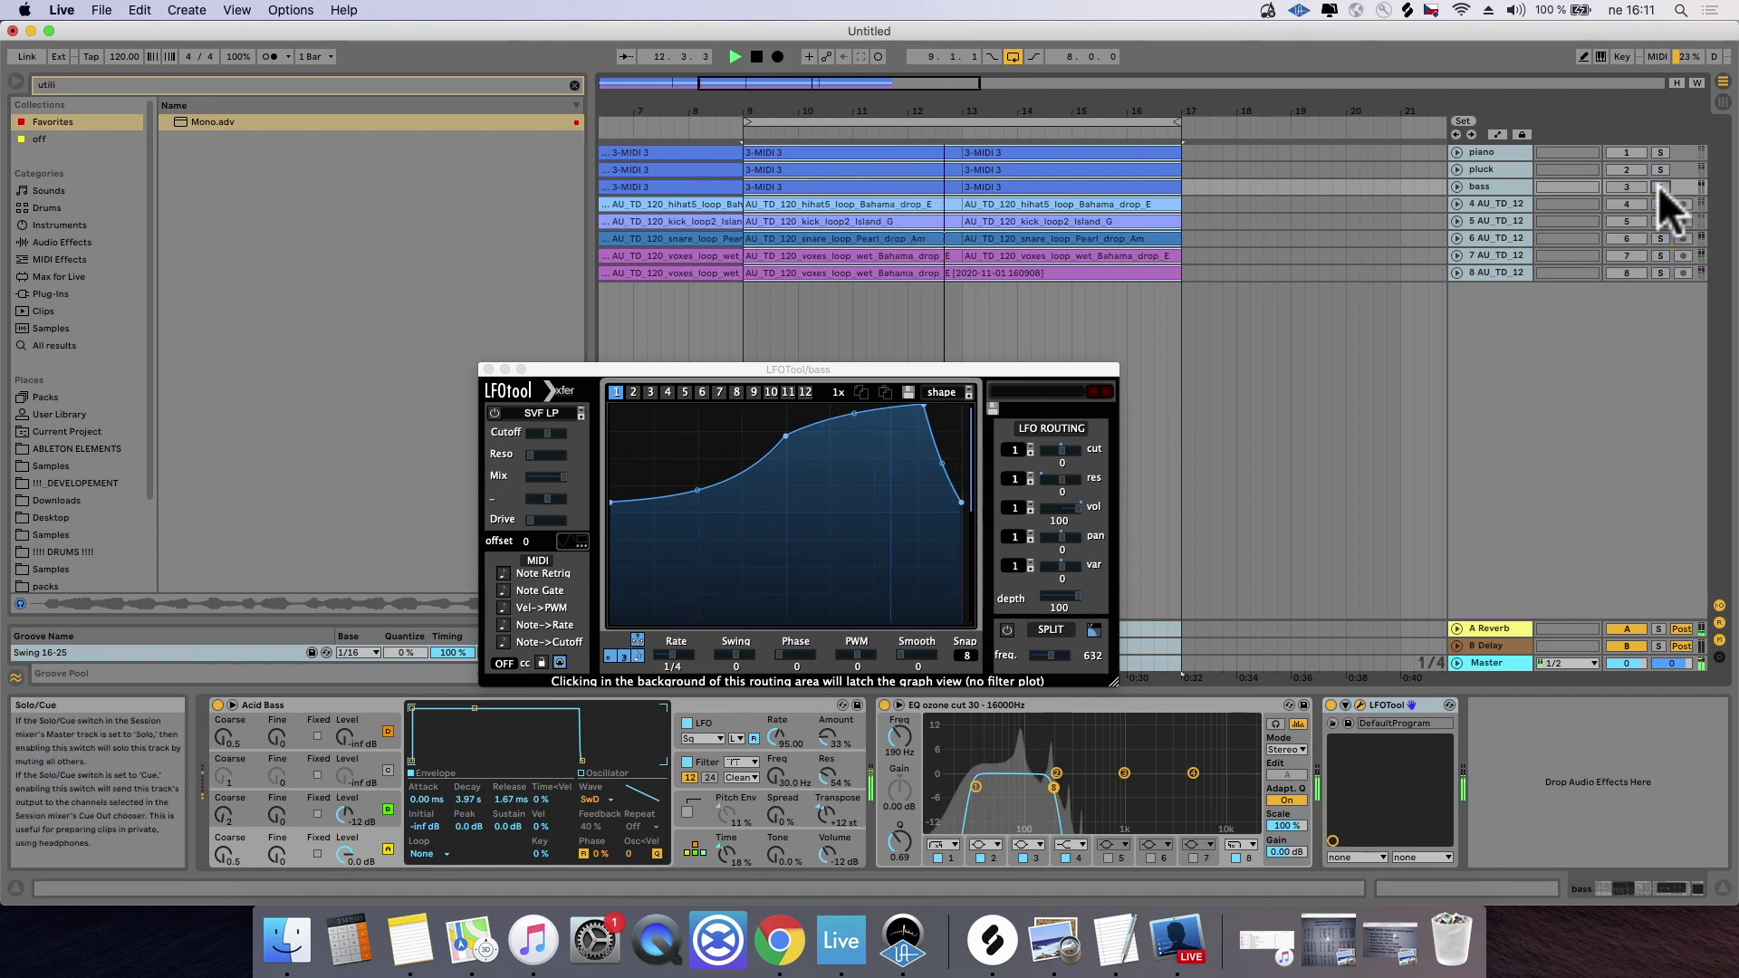
pyautogui.press('space')
pyautogui.click(1487, 181)
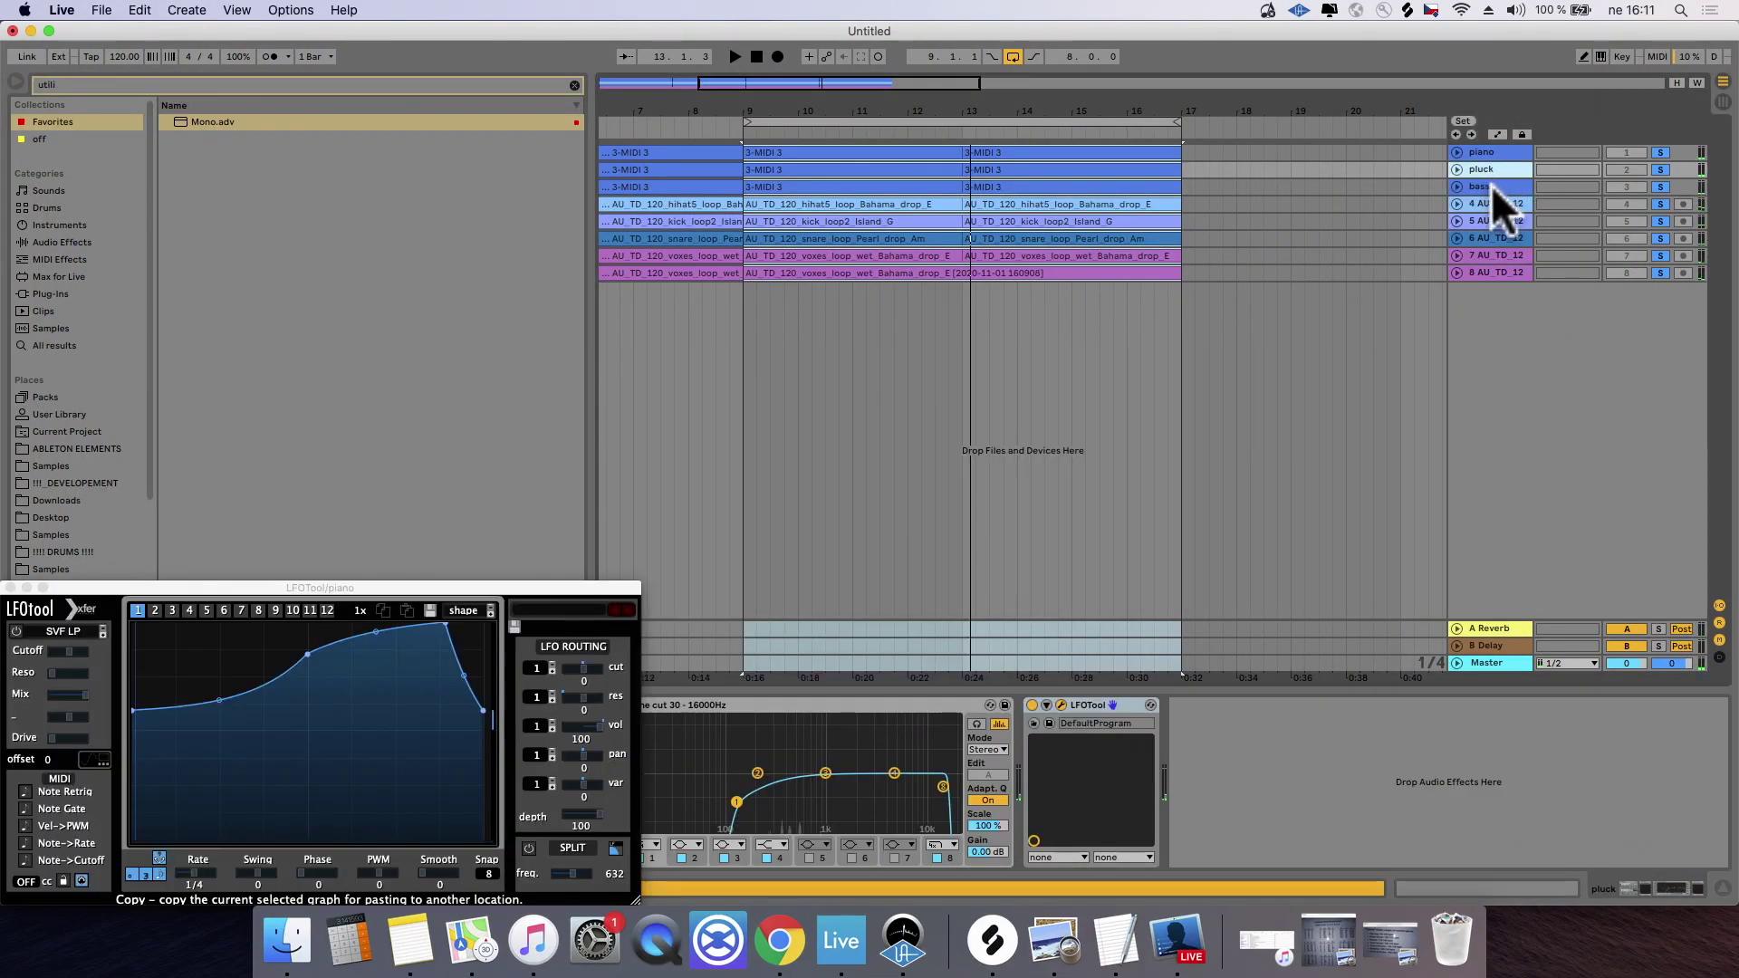
pyautogui.click(1491, 184)
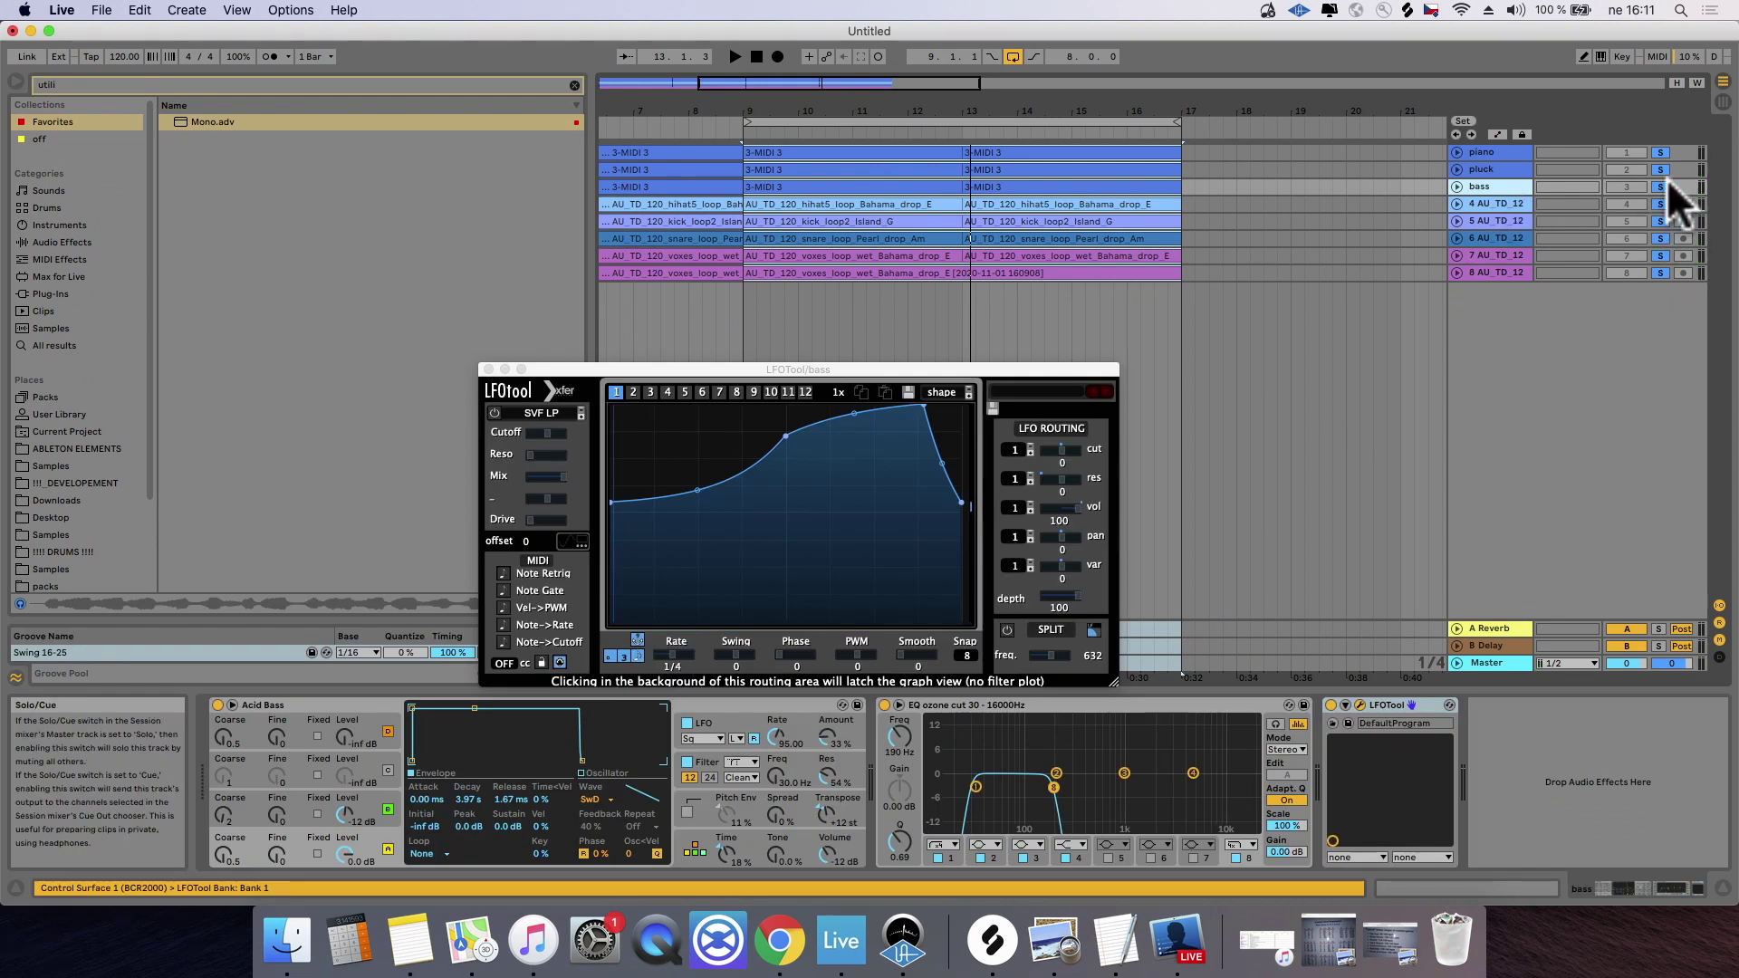
pyautogui.click(1497, 272)
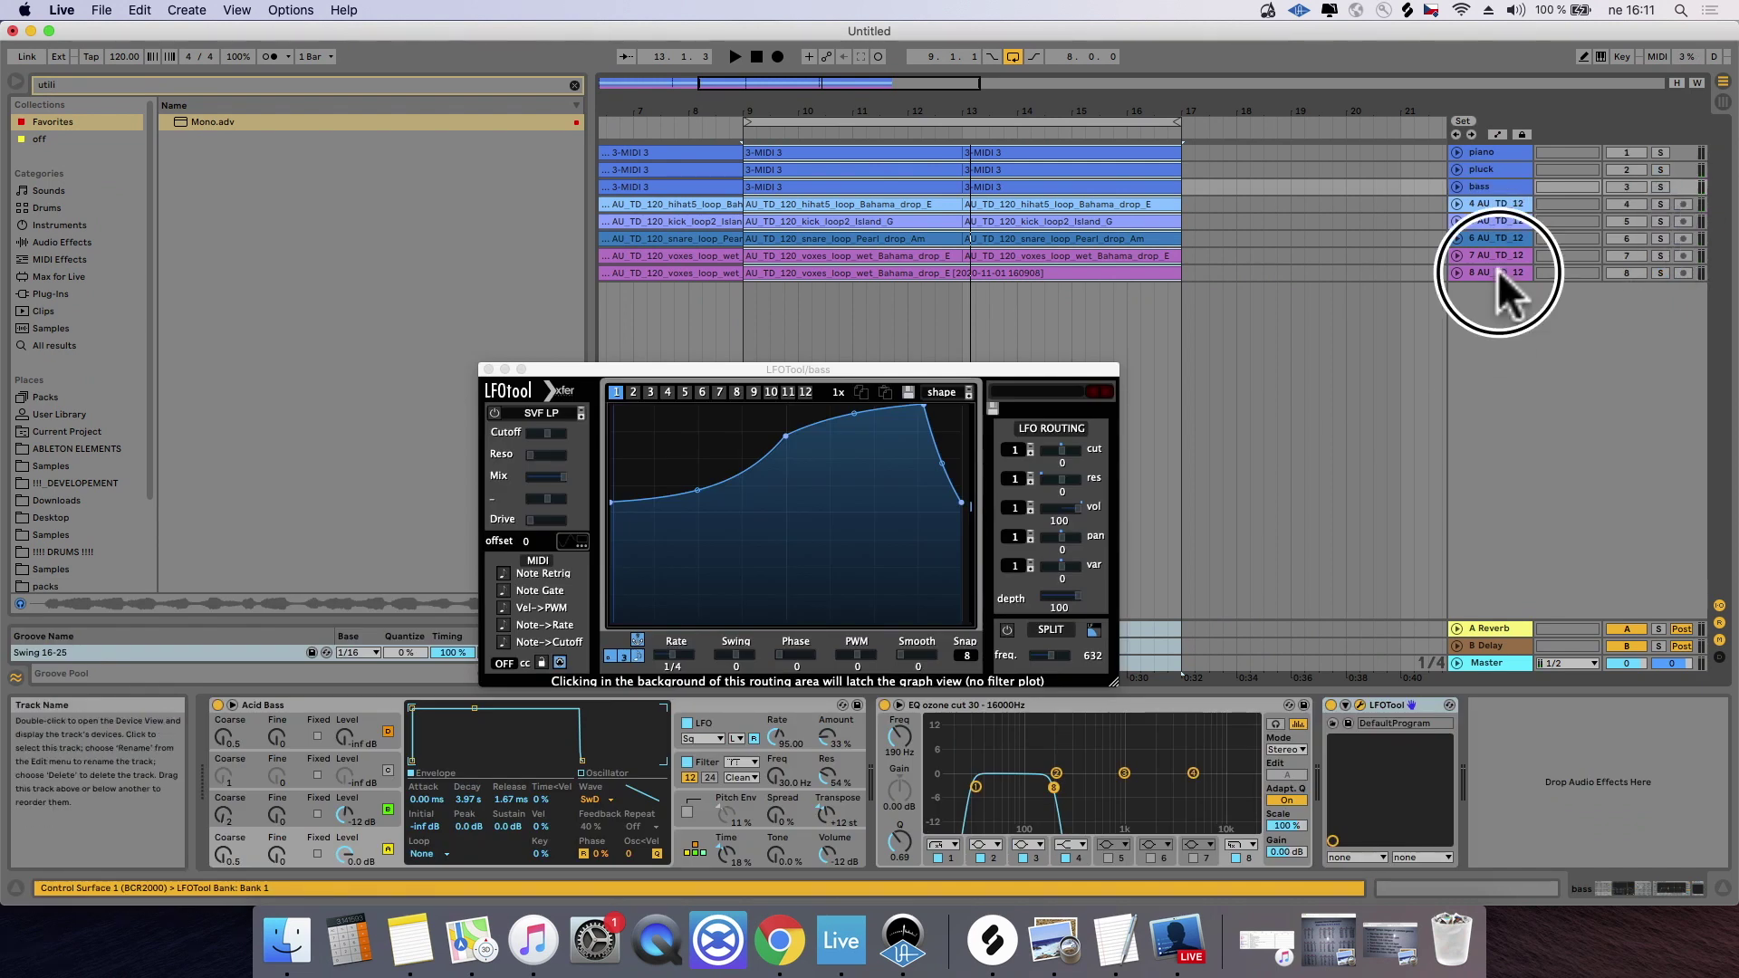
# Step: Insert a new audio track below the last vocal track
pyautogui.click(1493, 186)
pyautogui.rightClick(1485, 317)
pyautogui.click(1540, 327)
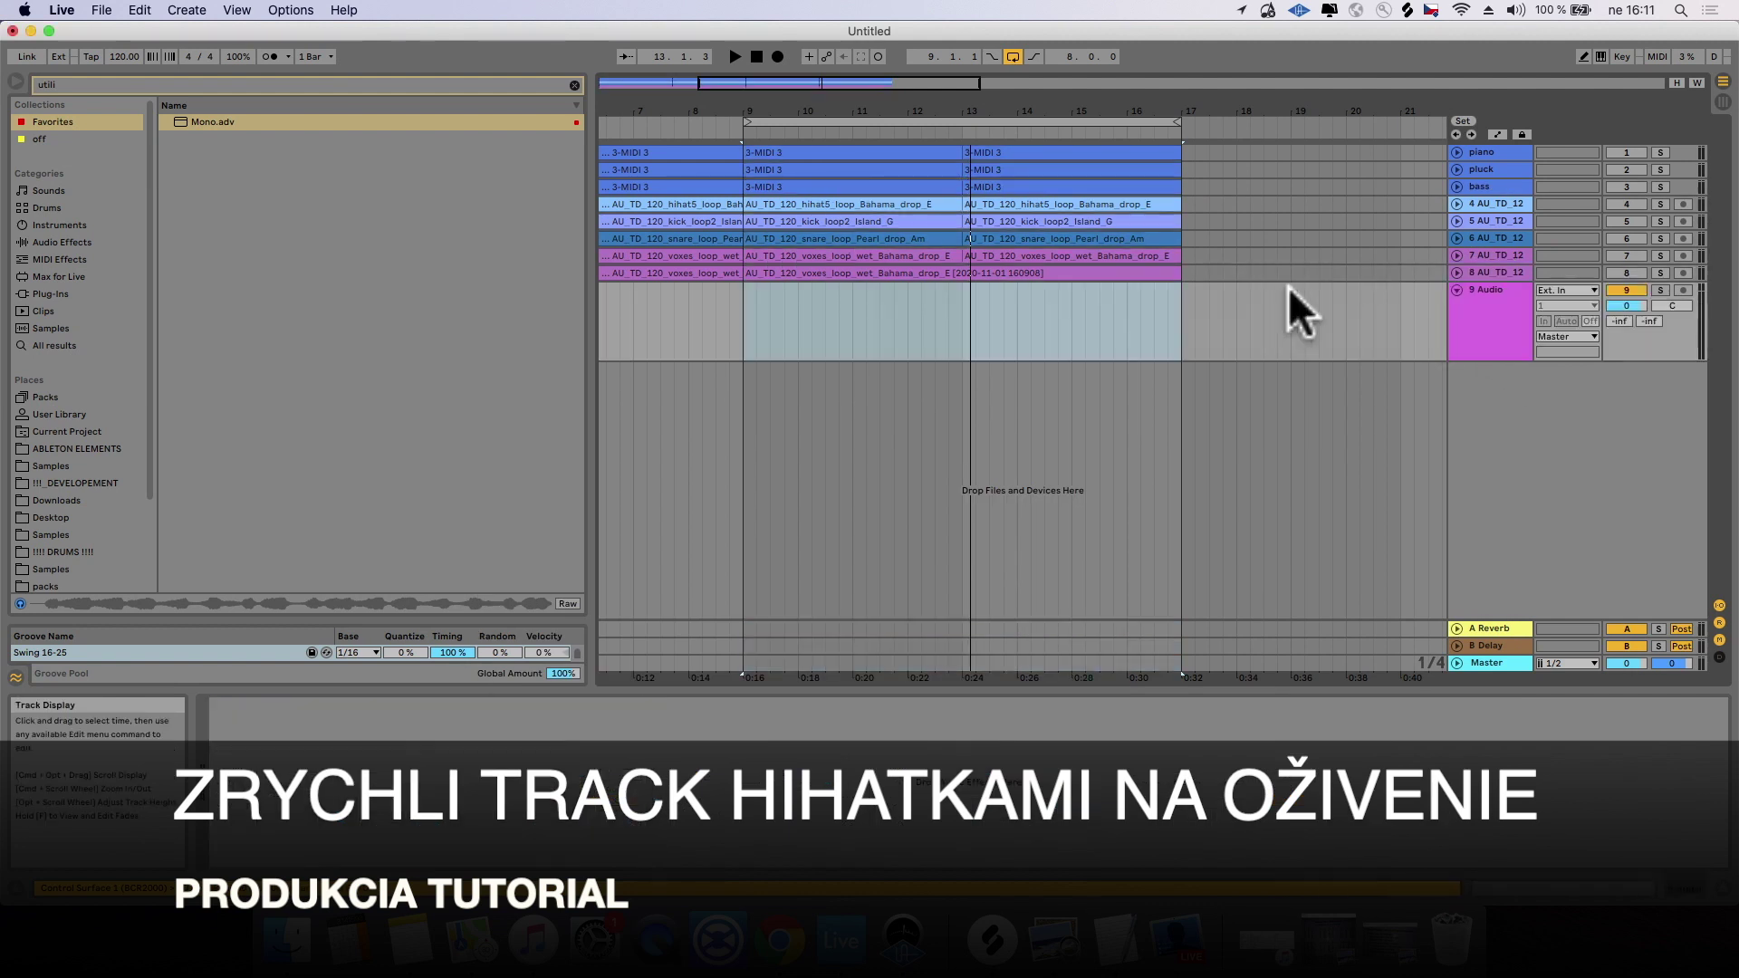
# Step: Clear the browser search and locate the existing hi-hat clip's source sample among the pack's loops
pyautogui.click(208, 83)
pyautogui.press('BackSpace')
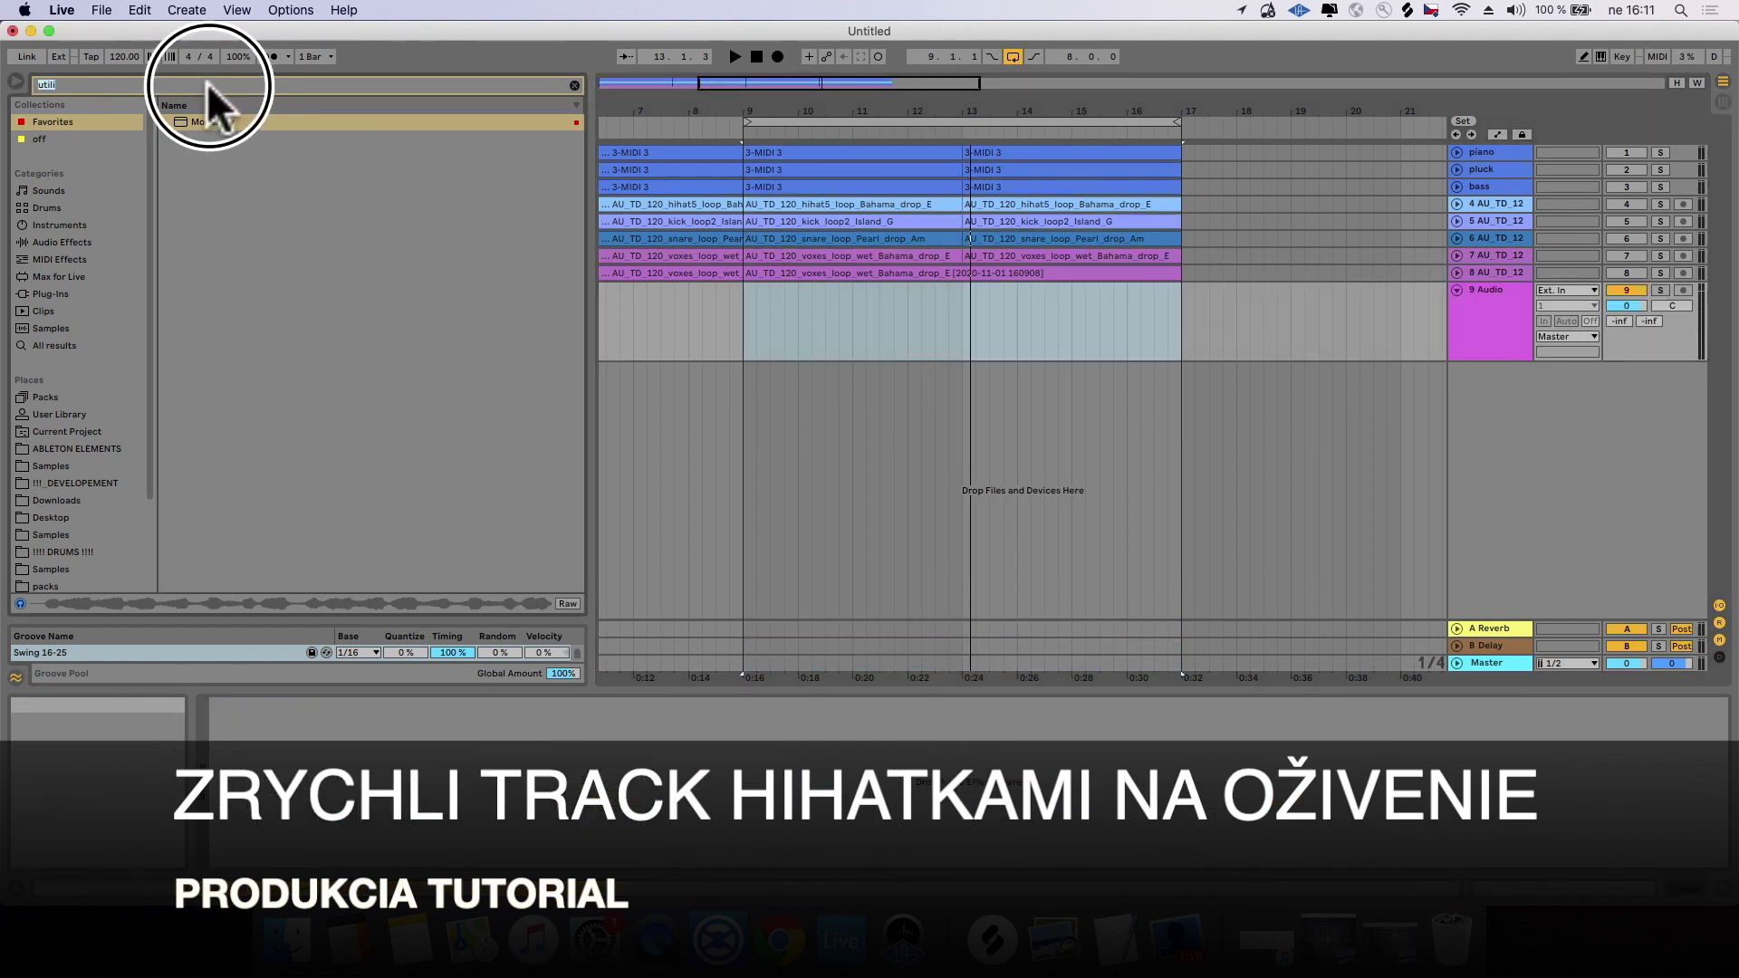
pyautogui.click(829, 204)
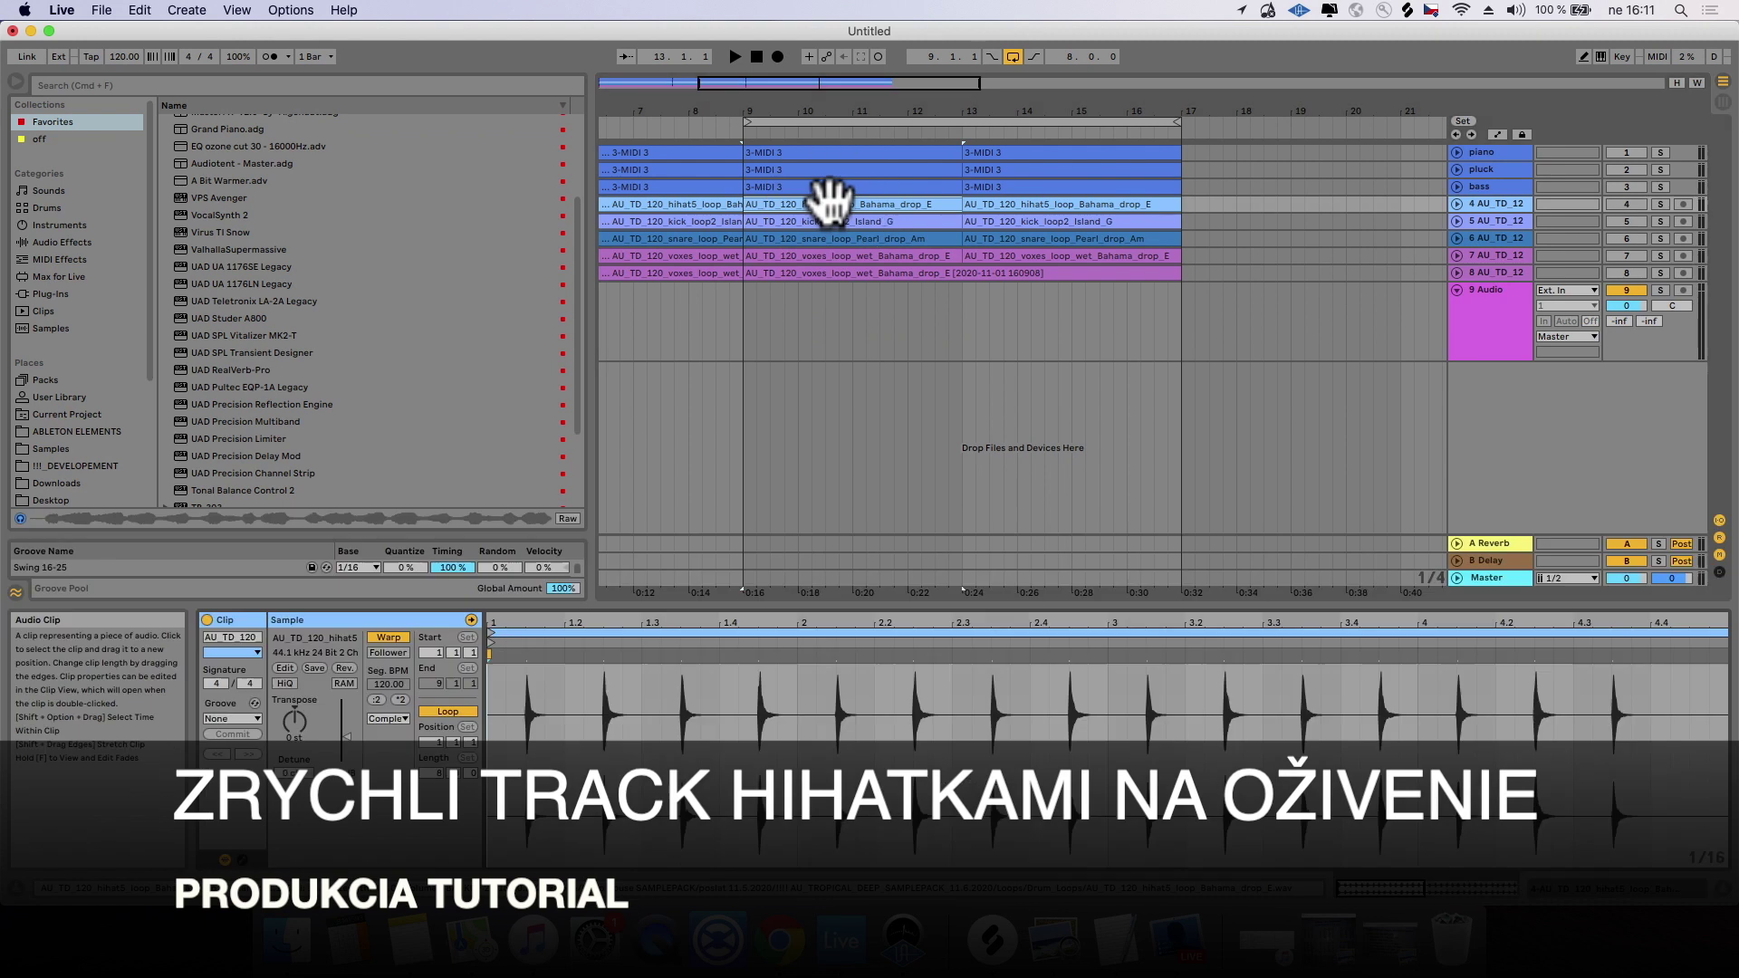
pyautogui.click(317, 638)
pyautogui.scroll(-5, 362, 342)
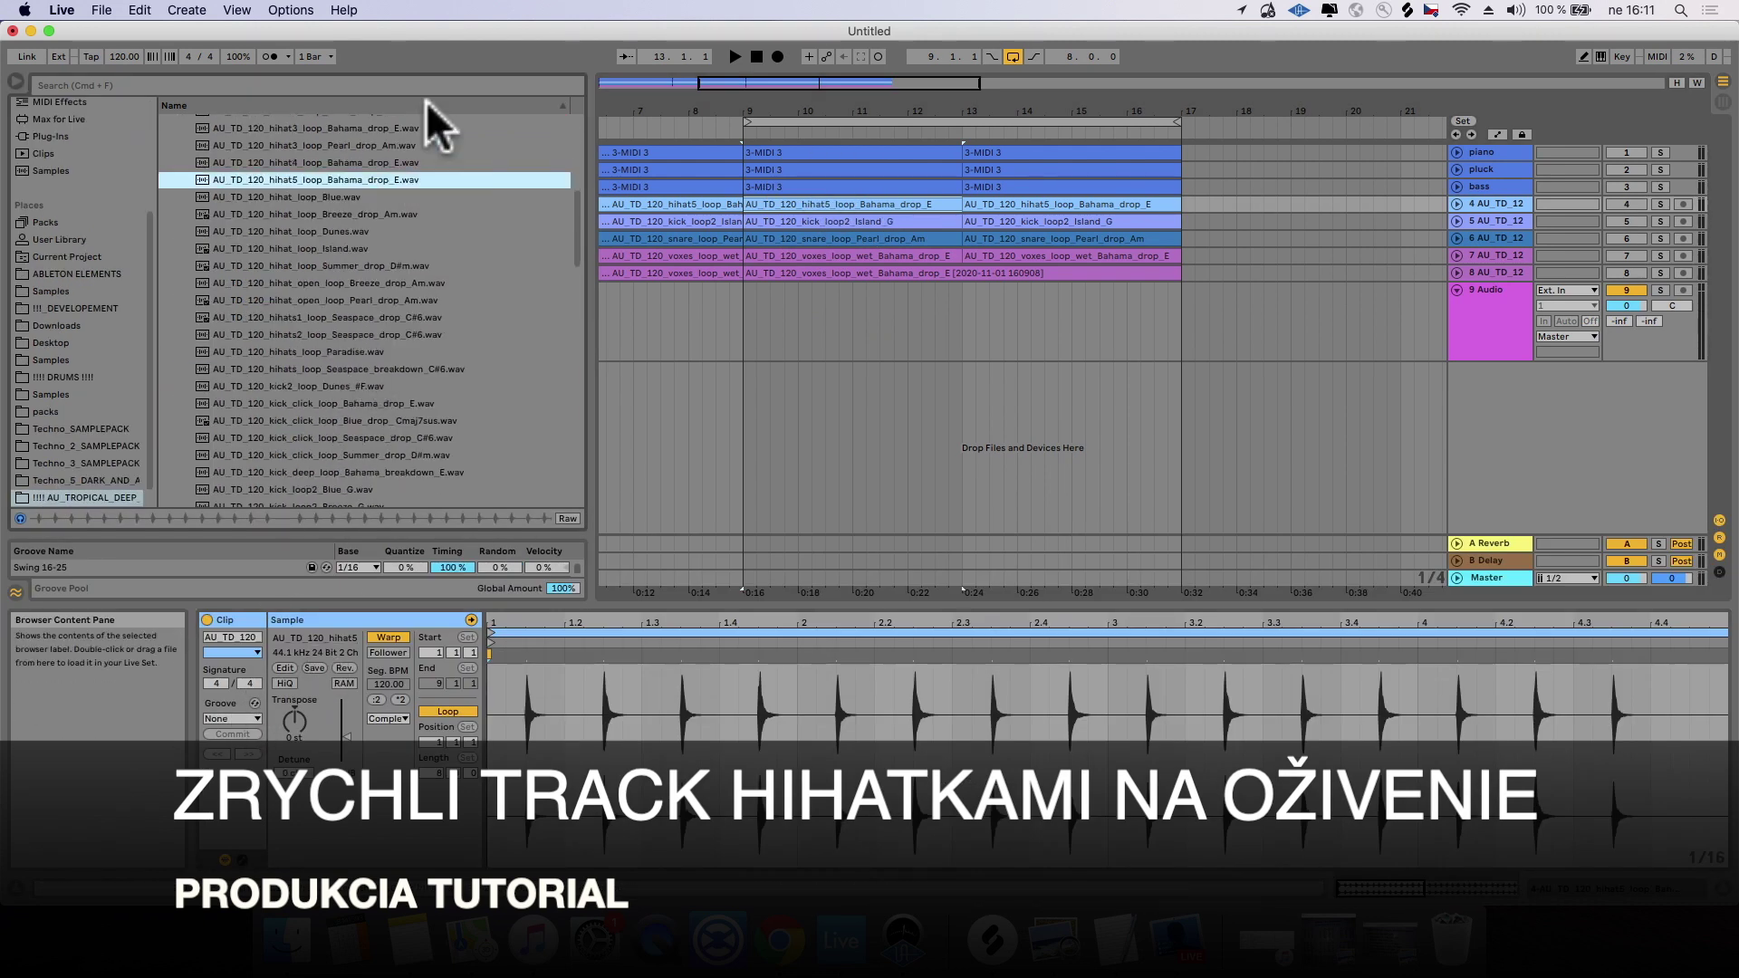
# Step: Place AU_TD_120_hihat2_loop_Bahama_drop_E.wav on the new audio track, filling bars 9 to 17
pyautogui.scroll(5, 426, 221)
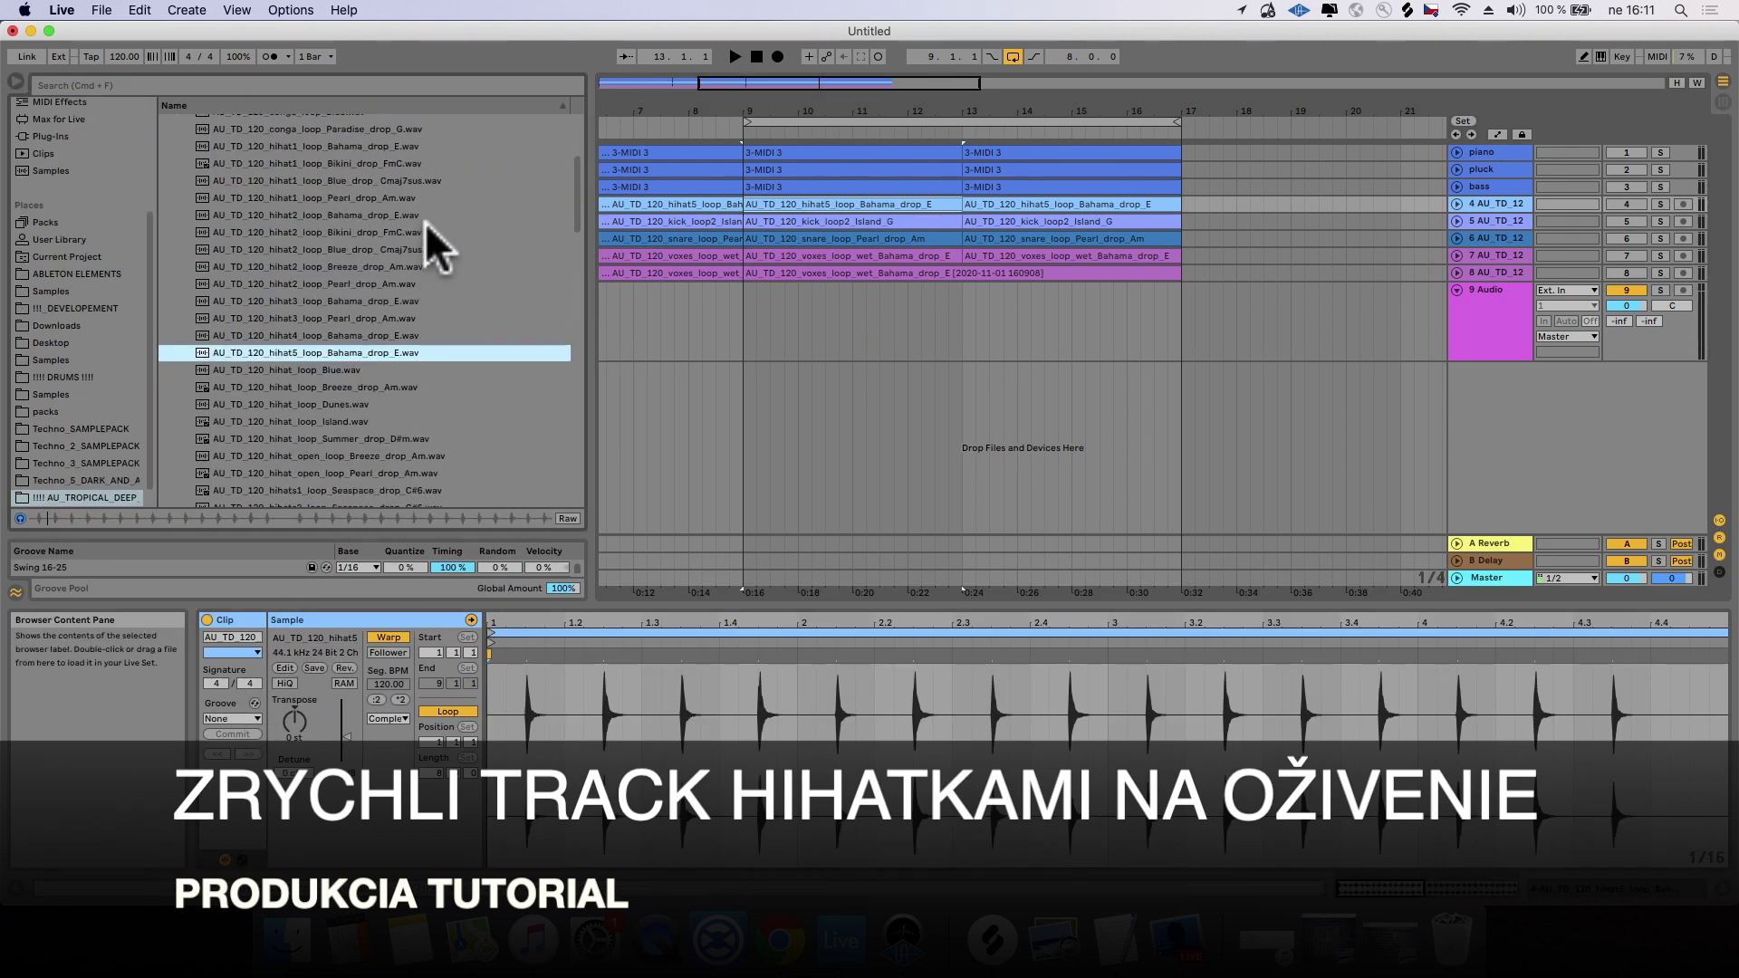
pyautogui.click(426, 228)
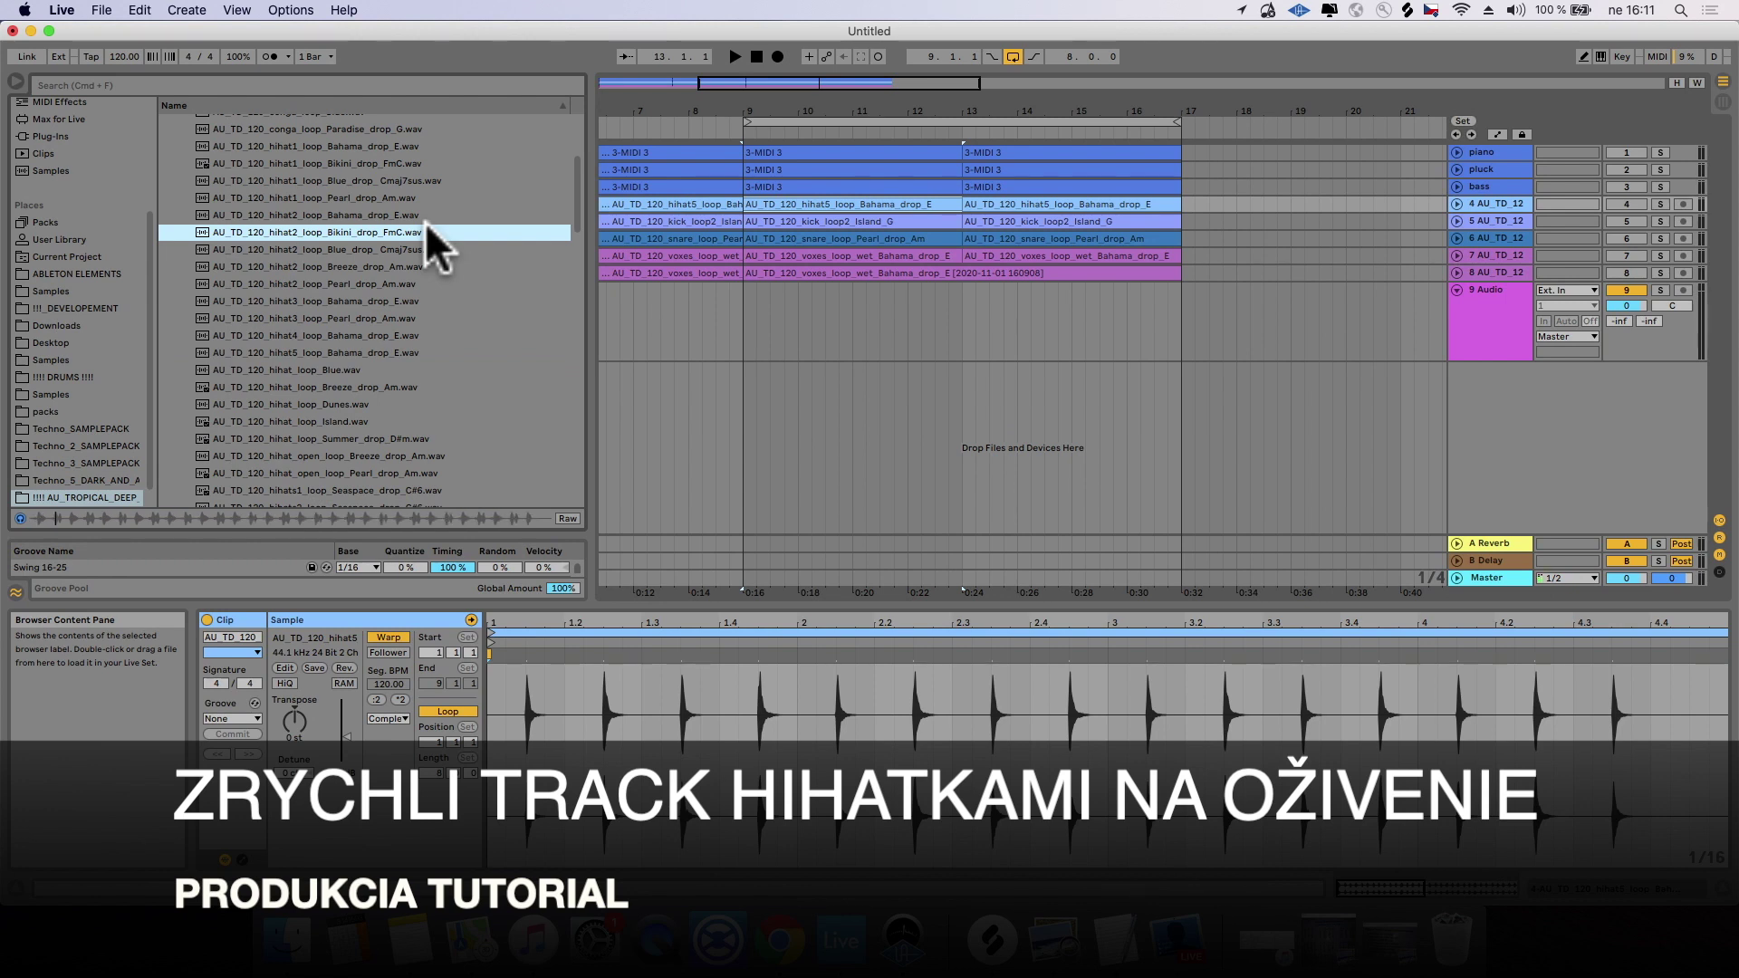
pyautogui.press('Up')
pyautogui.moveTo(424, 217); pyautogui.dragTo(738, 329)
pyautogui.click(701, 308)
pyautogui.press('space')
pyautogui.press('space')
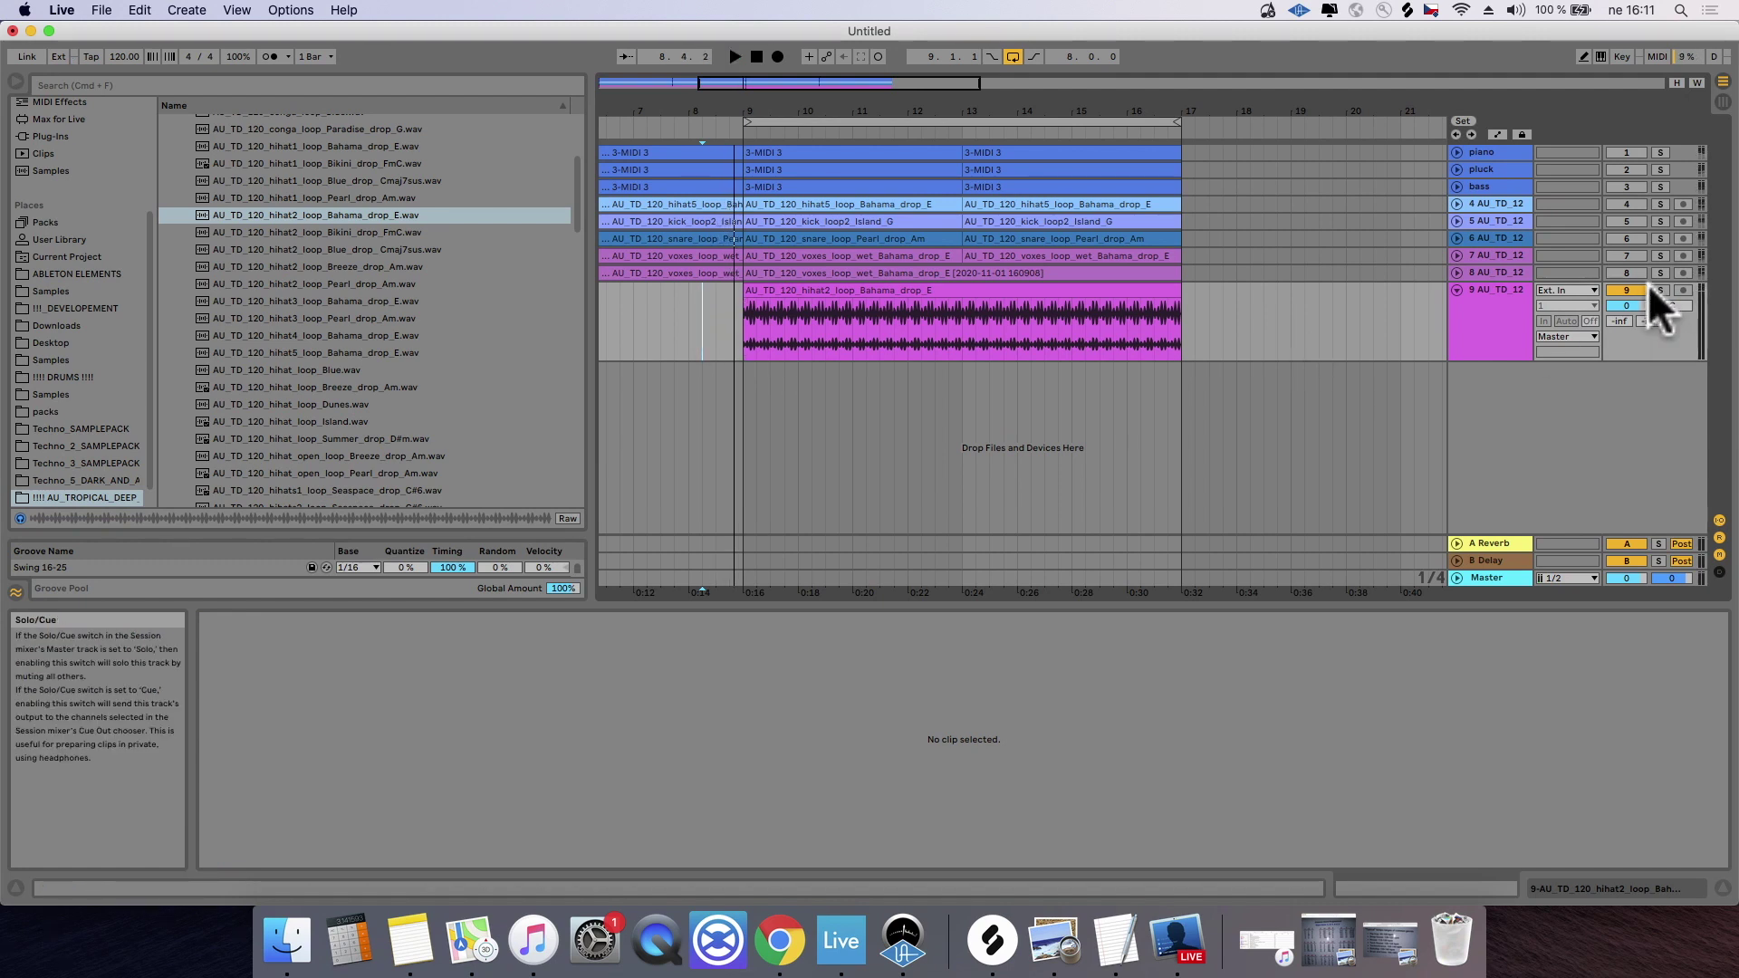
# Step: Reactivate all the muted tracks
pyautogui.click(1636, 272)
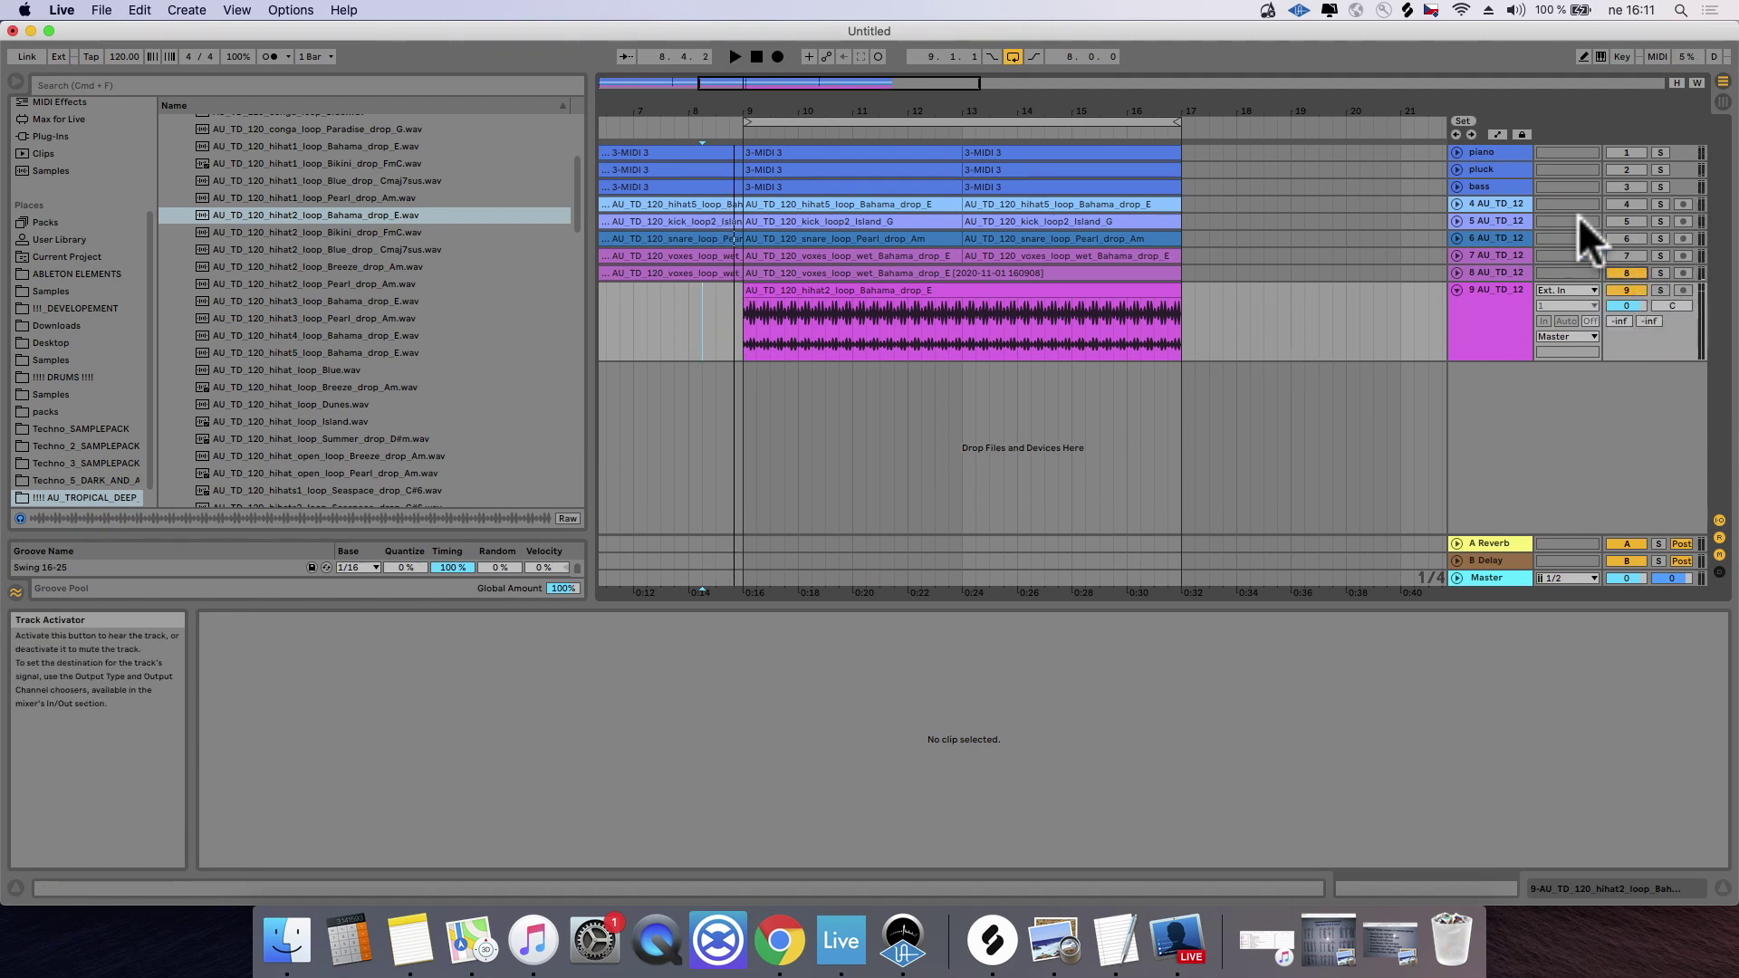
pyautogui.click(1627, 152)
pyautogui.click(1508, 160)
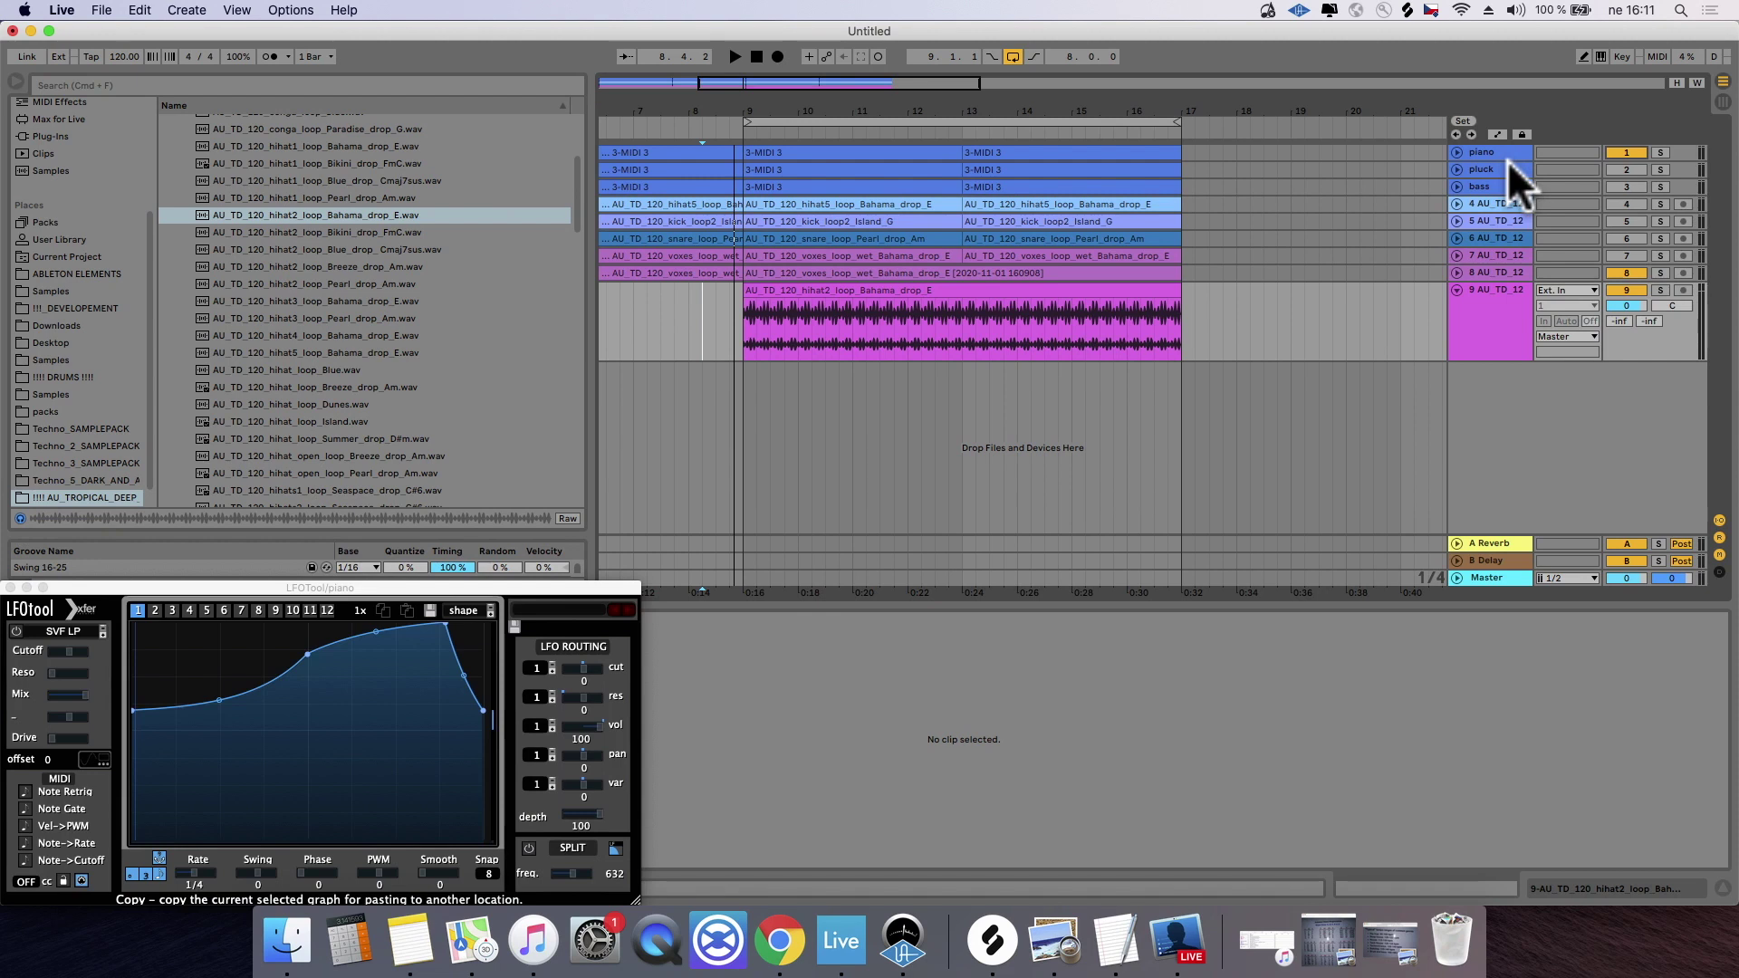
pyautogui.press('cmd+a')
pyautogui.click(1636, 163)
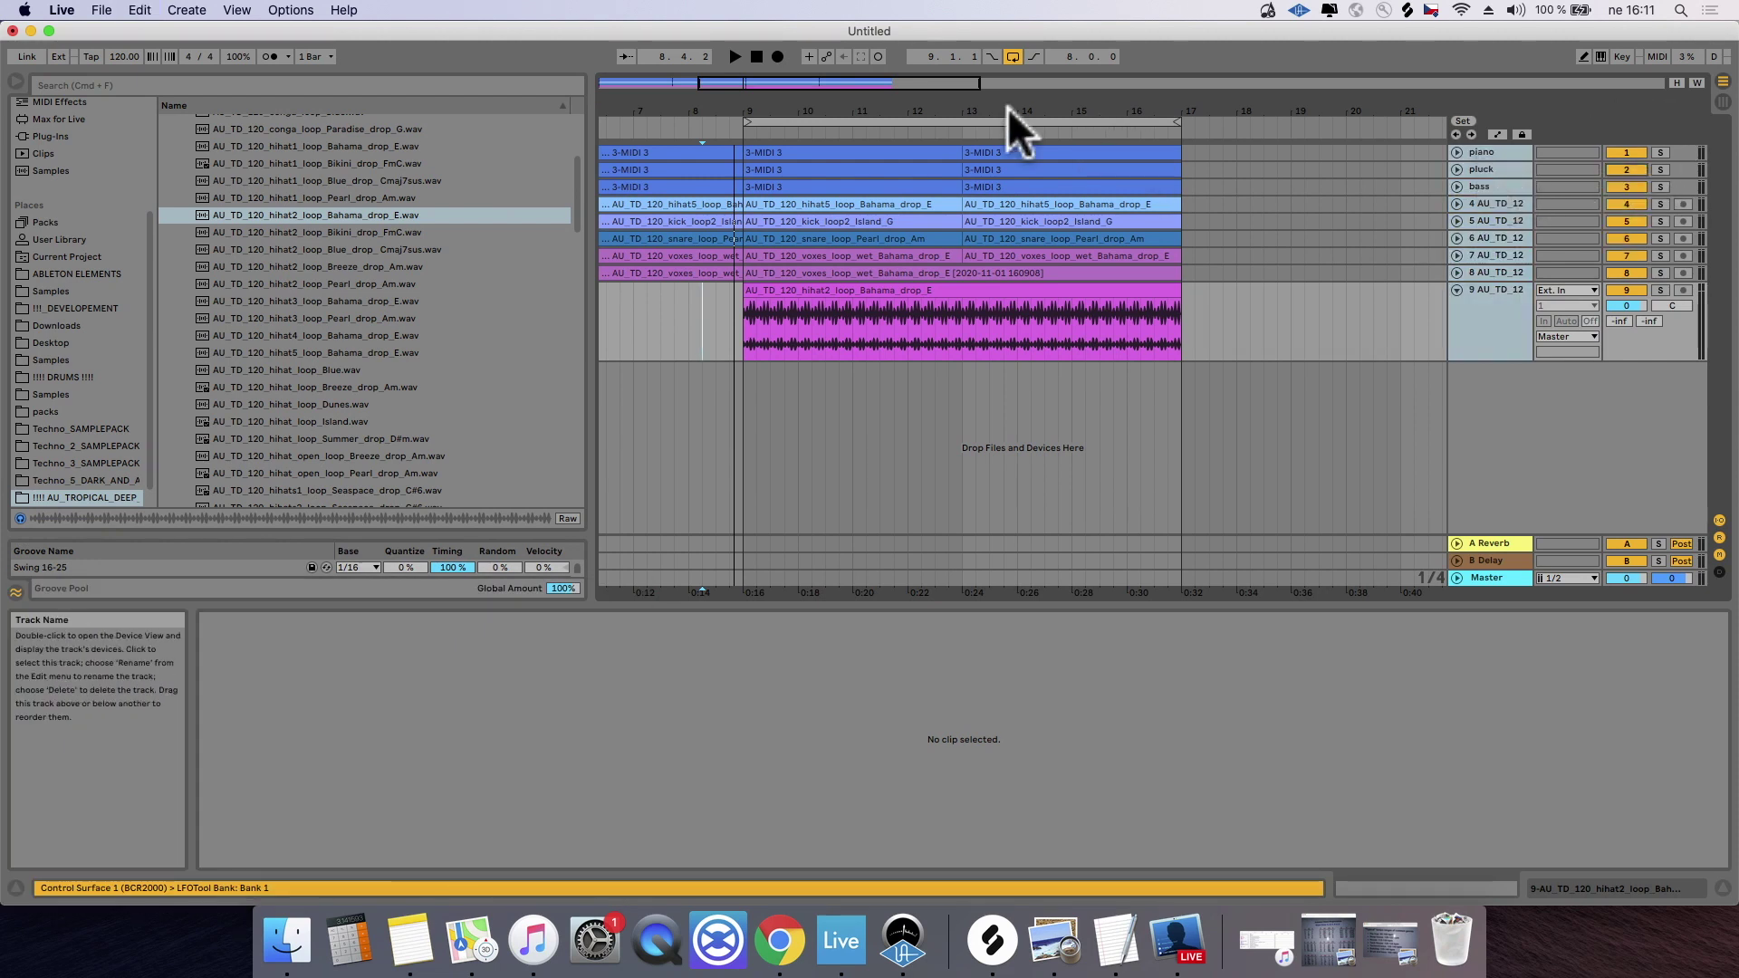
# Step: Play into the second section and remove the last half bar before bar 9 from both vocal tracks
pyautogui.click(690, 296)
pyautogui.press('space')
pyautogui.moveTo(735, 291)
pyautogui.mouseDown()
pyautogui.moveTo(703, 253)
pyautogui.moveTo(725, 261)
pyautogui.mouseUp()
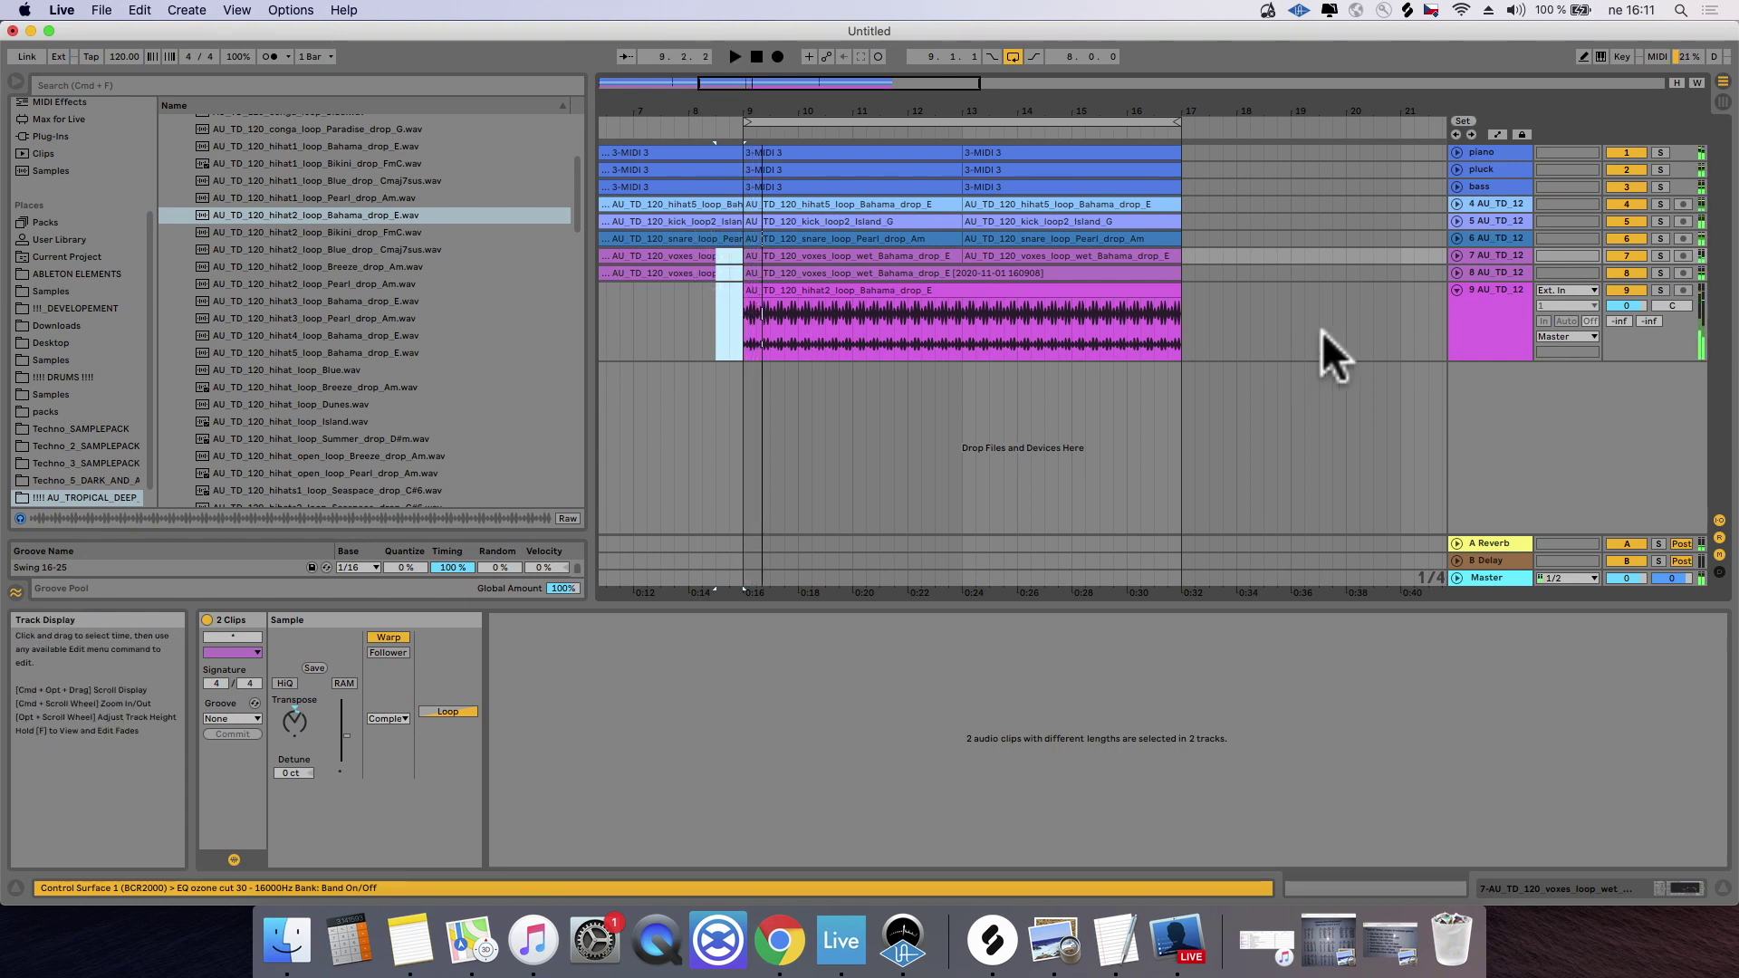
# Step: Pan the new hi-hat track to 23R and lower its volume to -13.7 dB
pyautogui.click(1661, 302)
pyautogui.moveTo(1660, 301); pyautogui.dragTo(1625, 302)
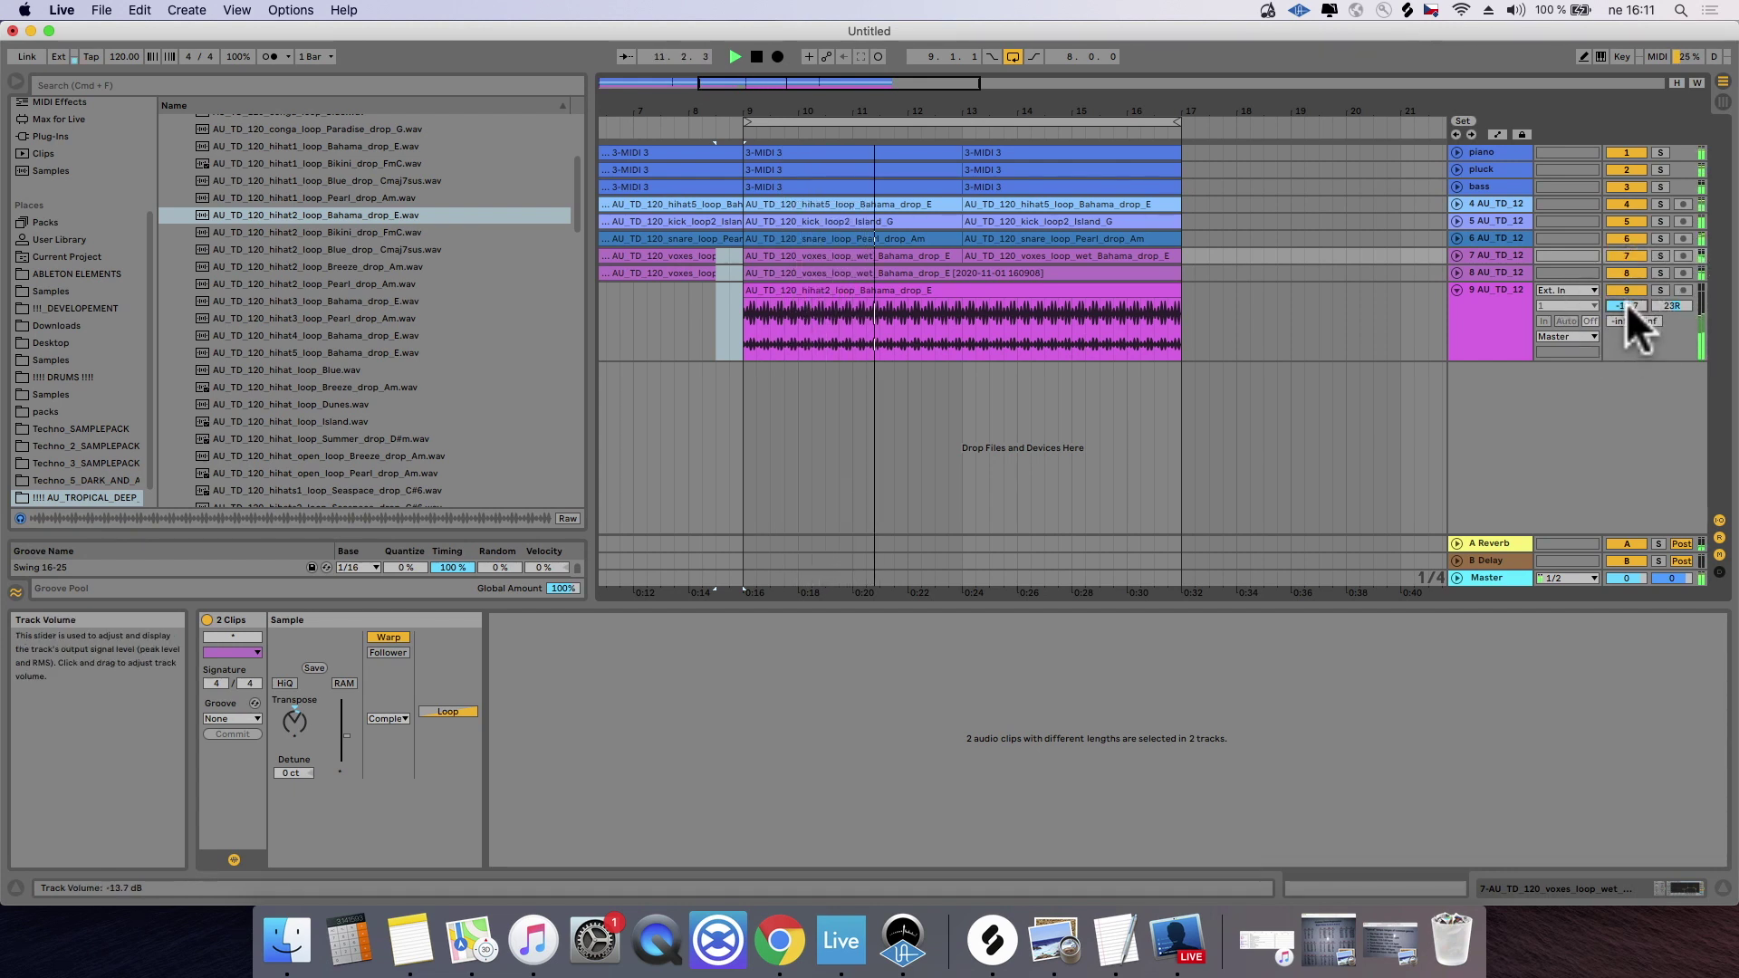
# Step: Loop the first eight bars from bar 1 and lower the new hi-hat track's volume to -15.9 dB
pyautogui.click(863, 144)
pyautogui.moveTo(900, 106); pyautogui.dragTo(910, 115)
pyautogui.press('space')
pyautogui.moveTo(1091, 121); pyautogui.dragTo(722, 153)
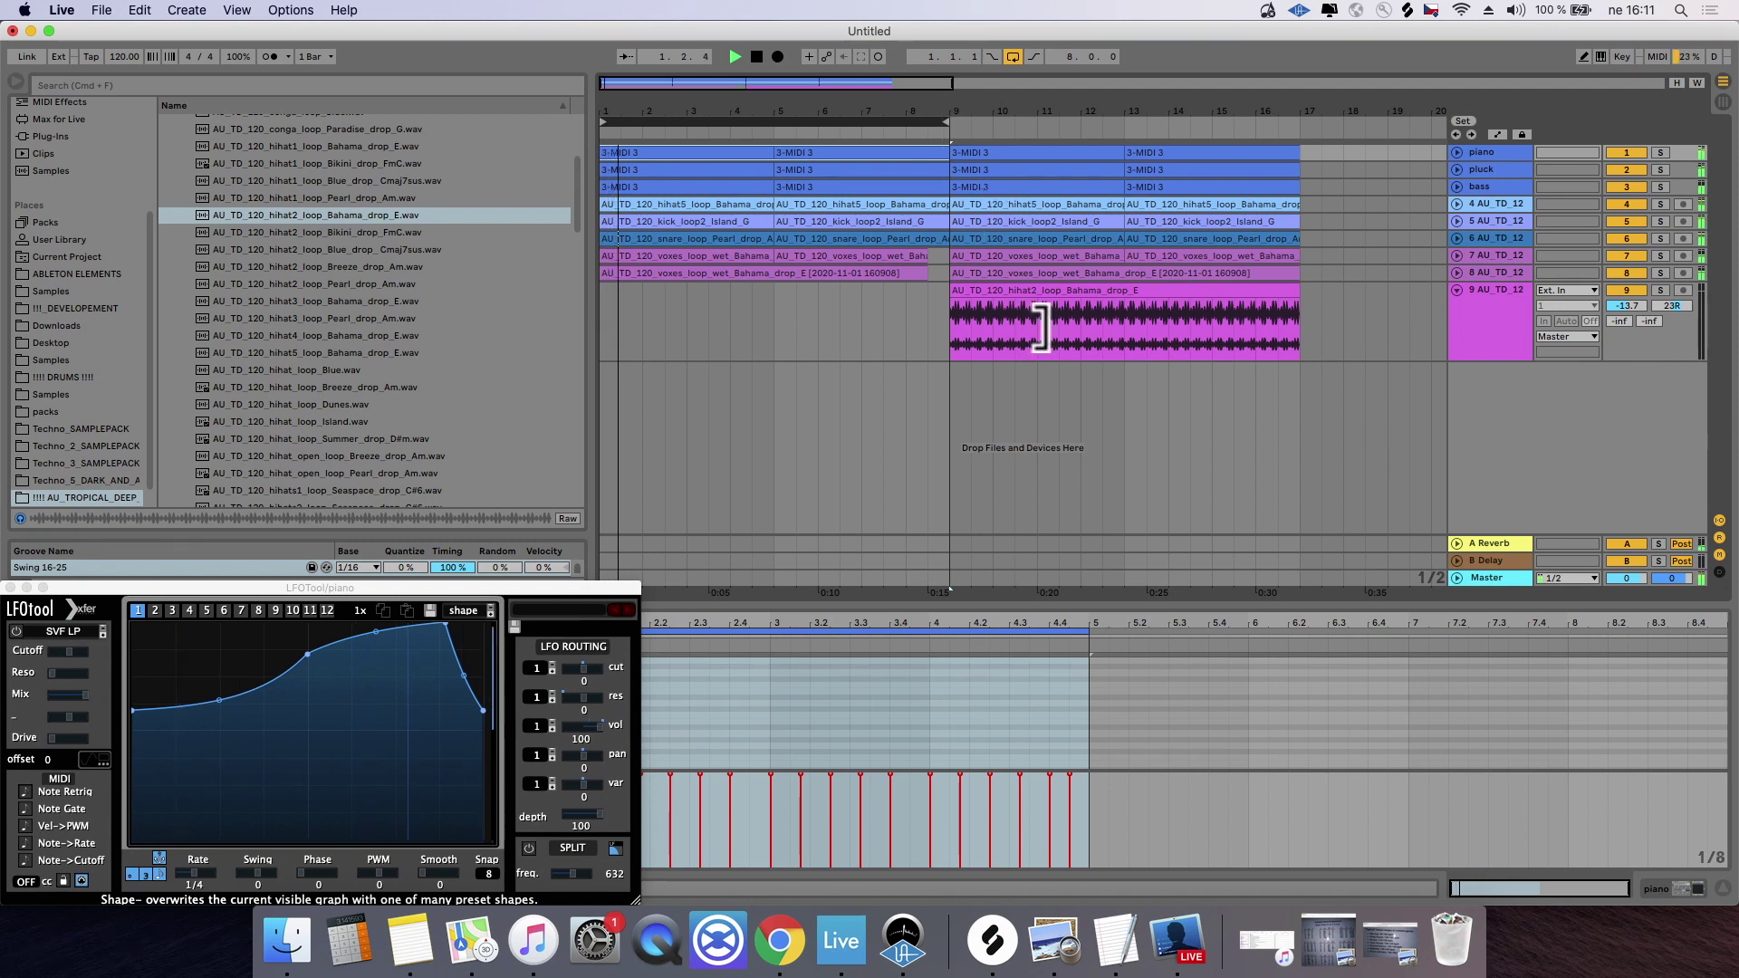
pyautogui.click(1063, 291)
pyautogui.moveTo(1627, 306); pyautogui.dragTo(1622, 312)
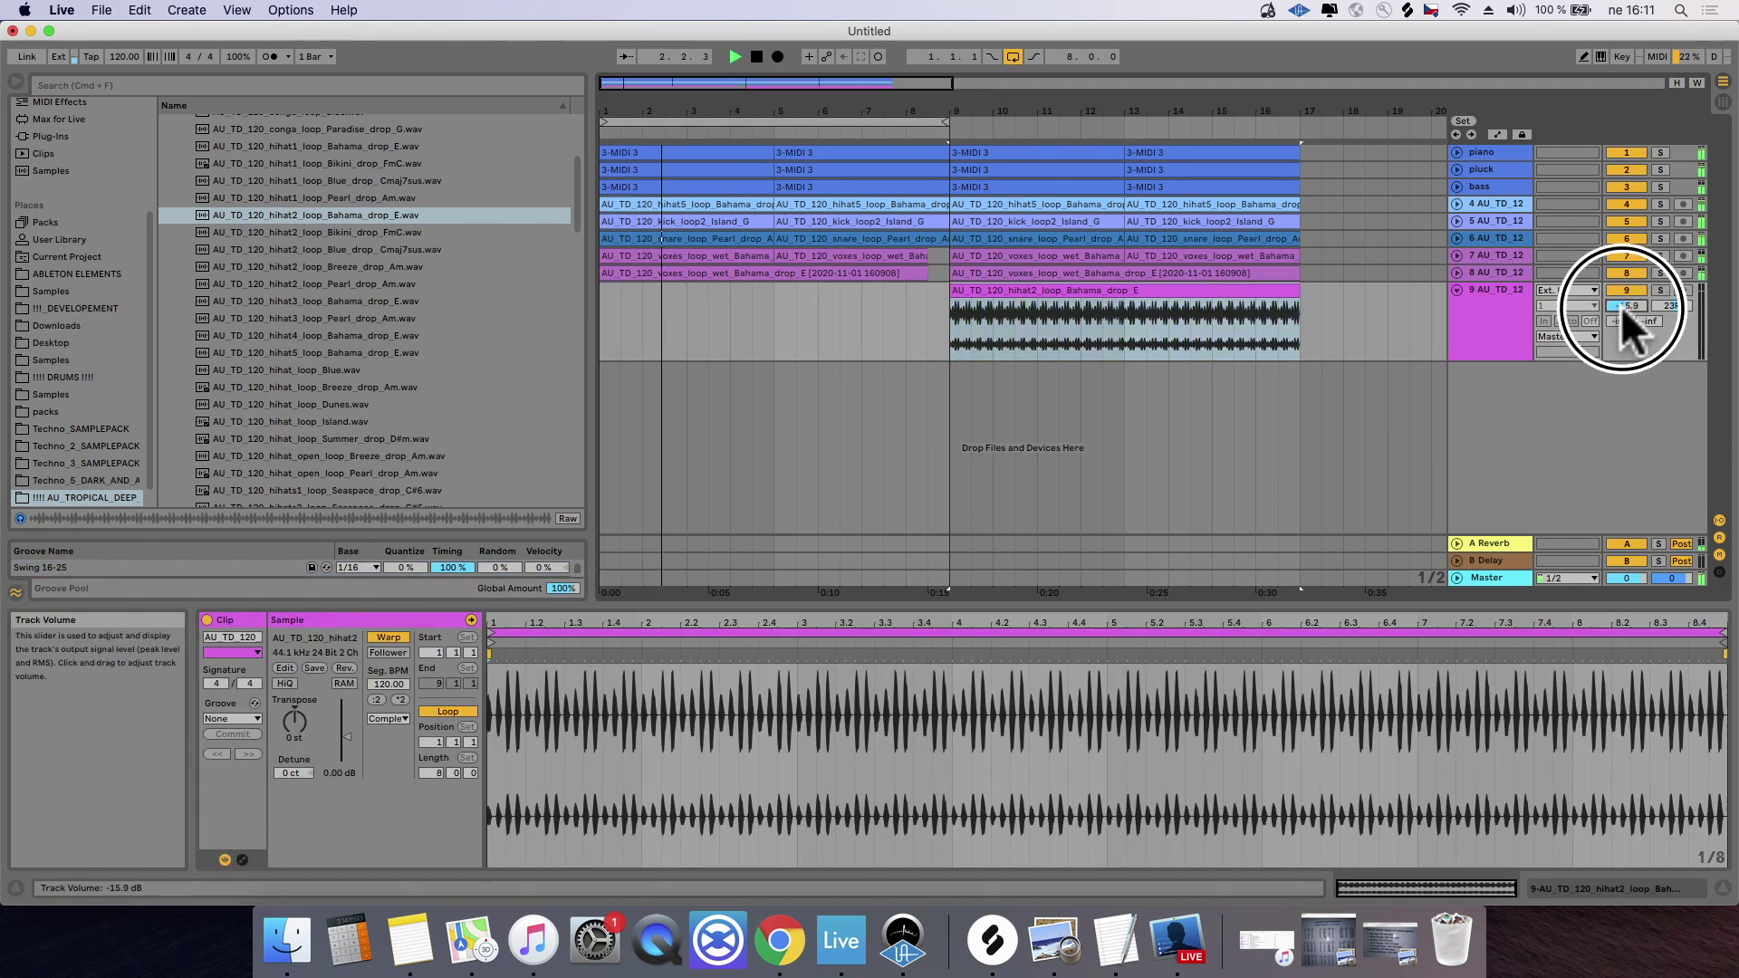
# Step: Copy four bars of the new hi-hat clip to bar 5 and remove the copy's last half bar before bar 9
pyautogui.moveTo(1118, 318); pyautogui.dragTo(784, 311)
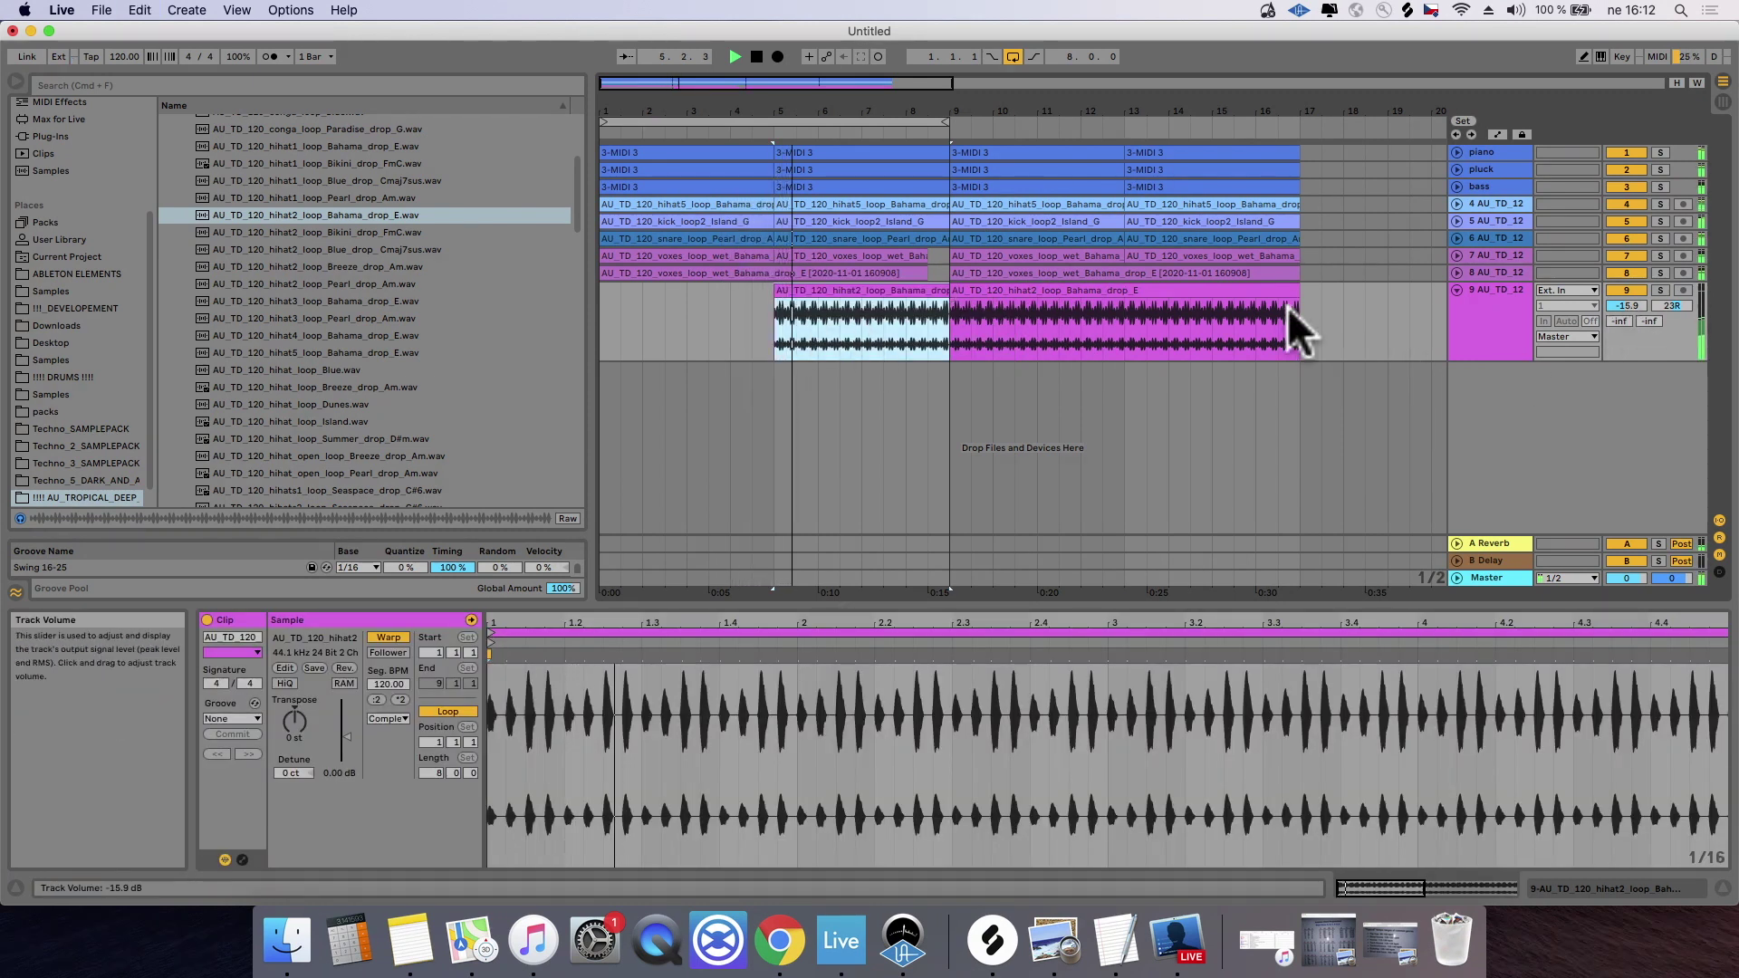
pyautogui.moveTo(924, 270); pyautogui.dragTo(948, 306)
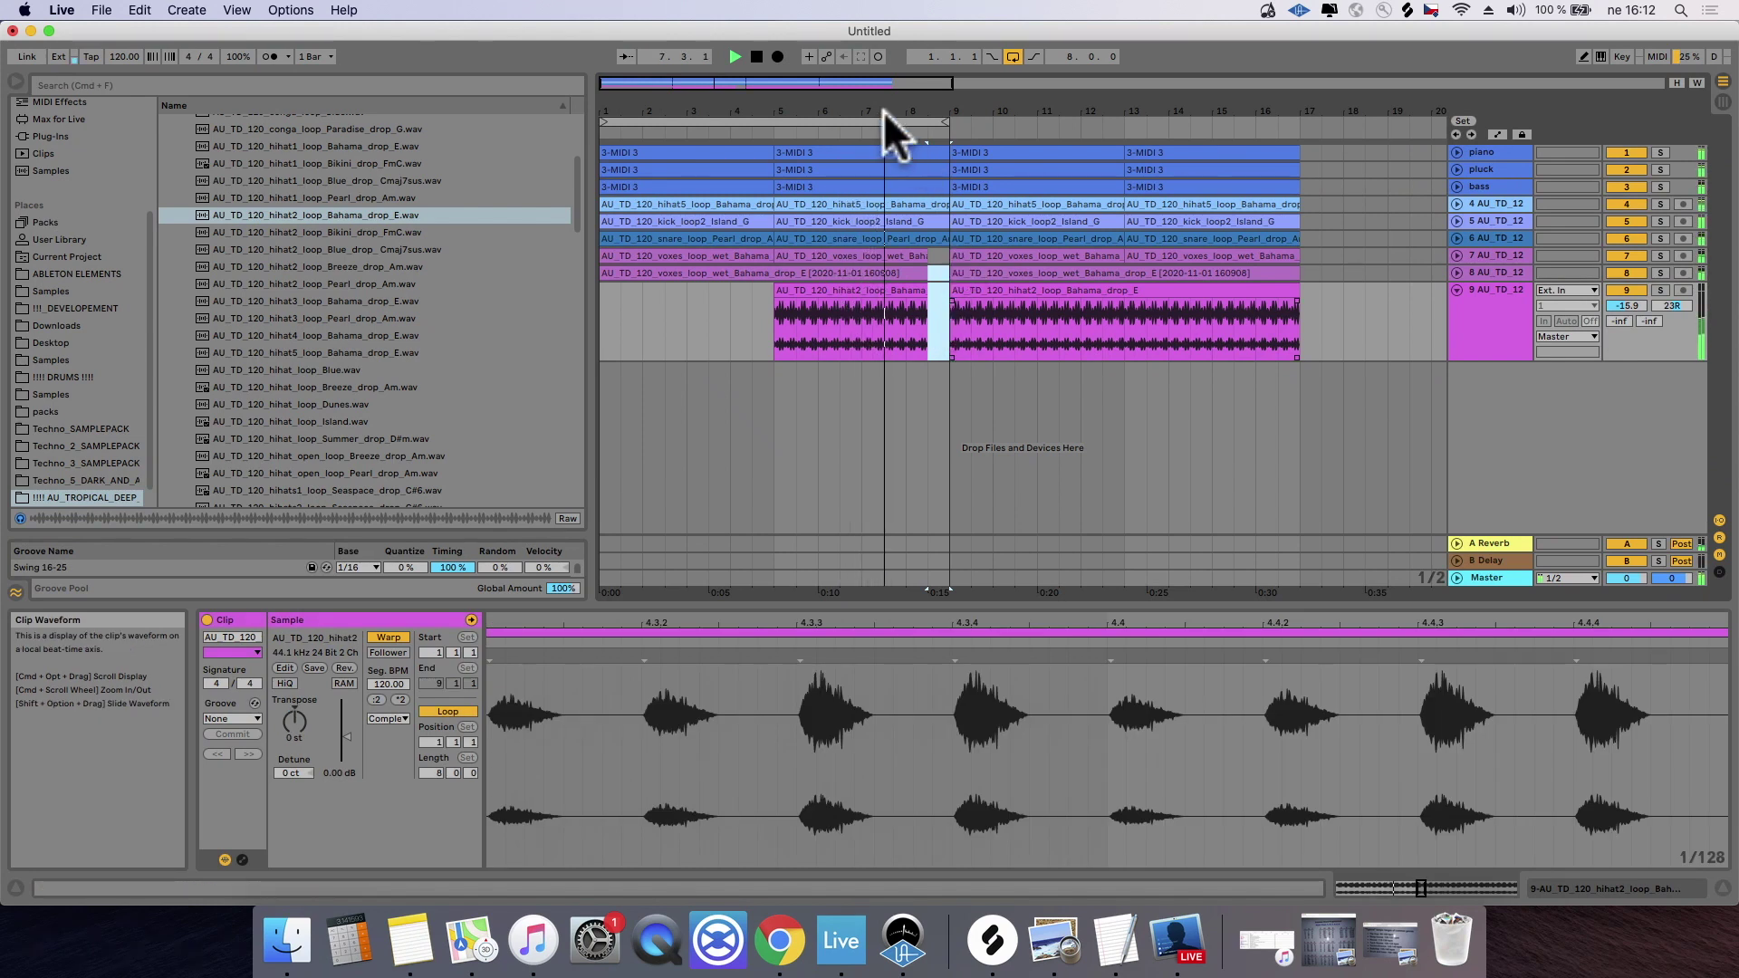
# Step: Move the loop to bars 9 to 17, collapse the new hi-hat track, and delete both vocal tracks' clips in that range
pyautogui.moveTo(885, 119); pyautogui.dragTo(1250, 133)
pyautogui.click(1457, 289)
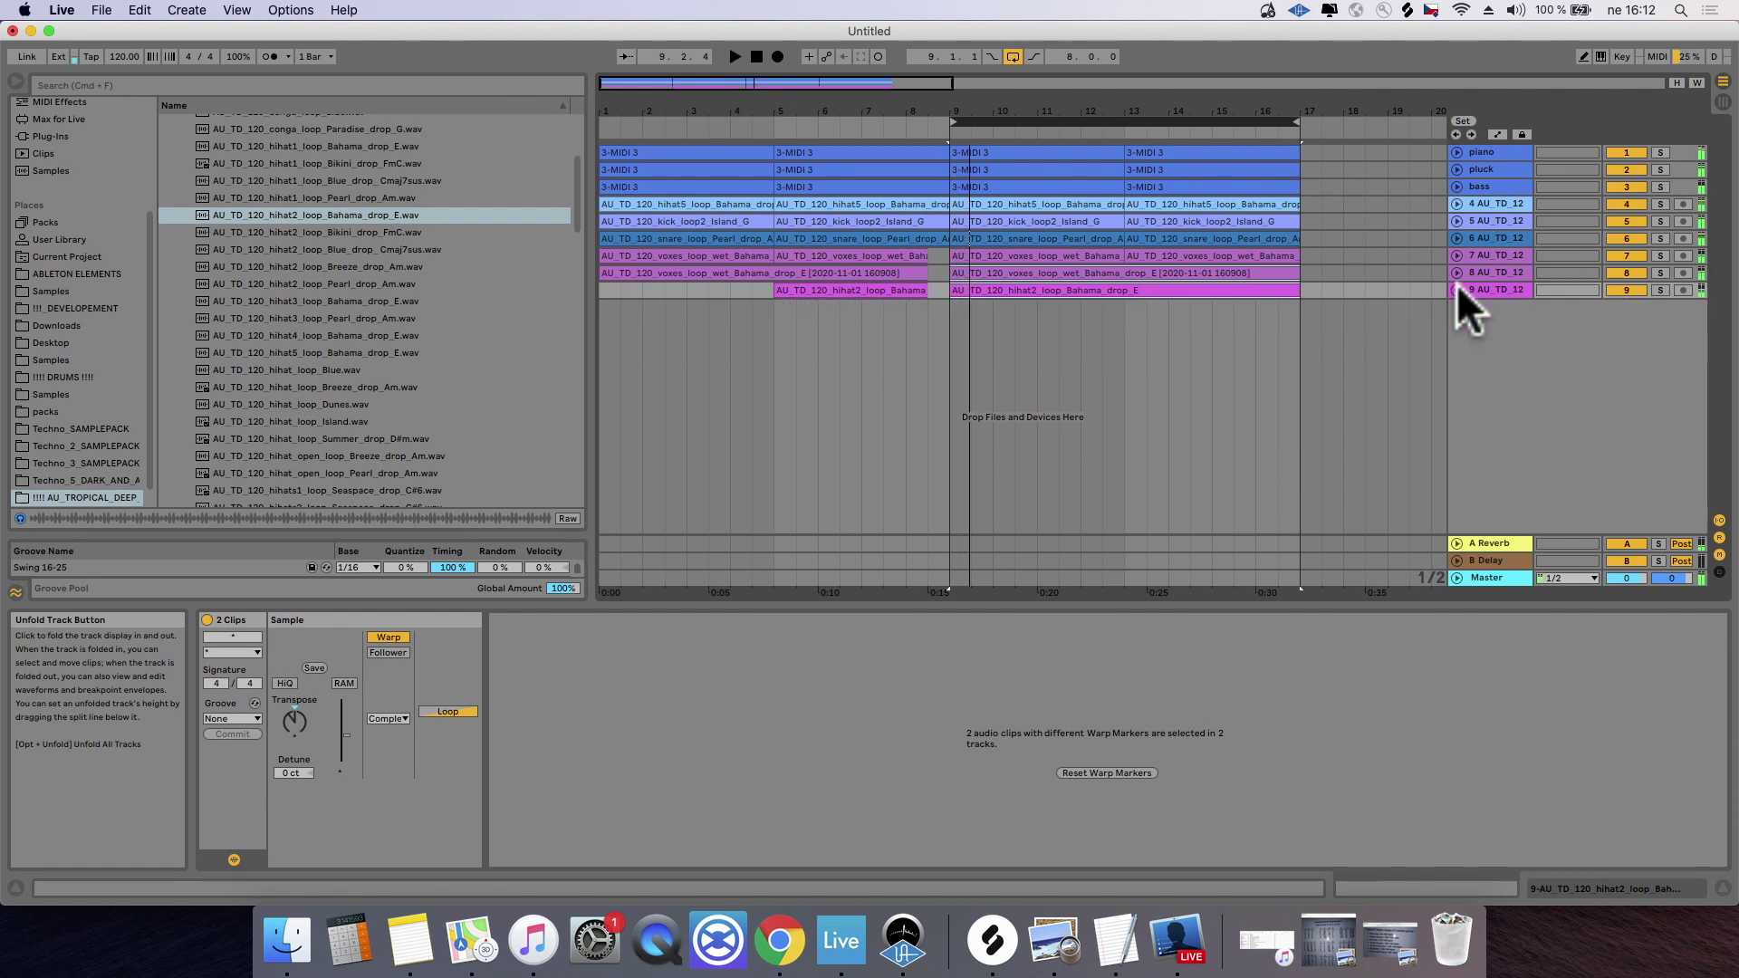
pyautogui.click(1166, 272)
pyautogui.keyDown('shift'); pyautogui.click(1076, 252); pyautogui.keyUp('shift')
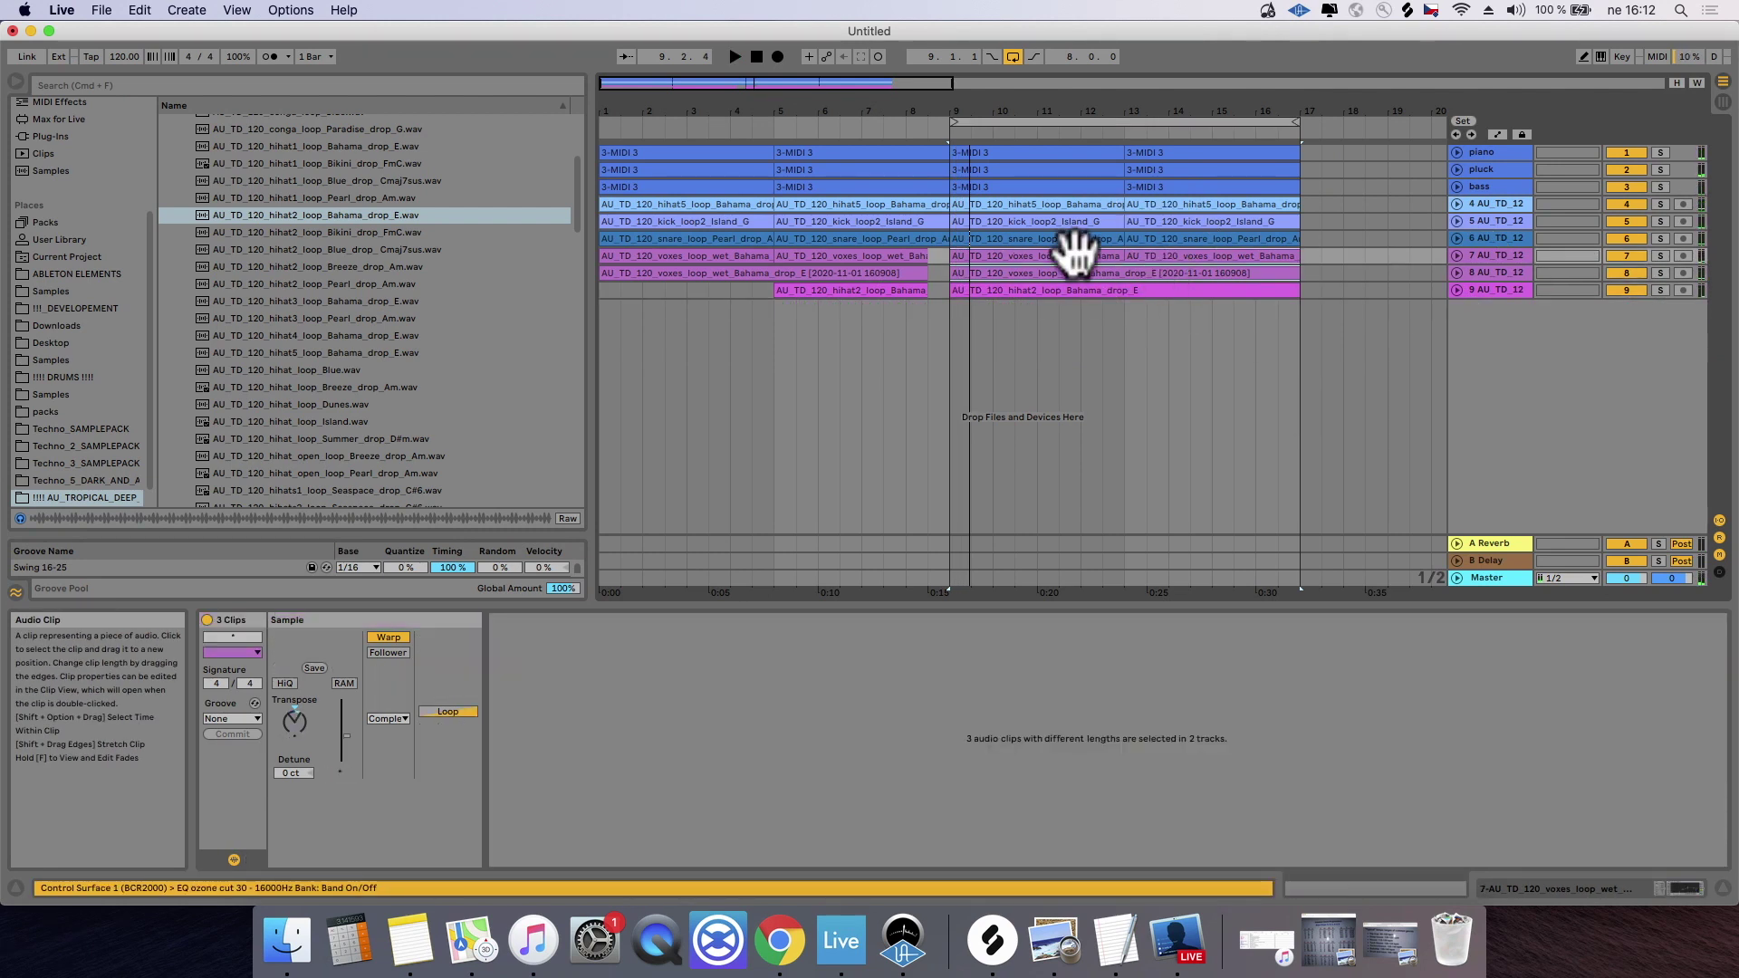
pyautogui.press('Delete')
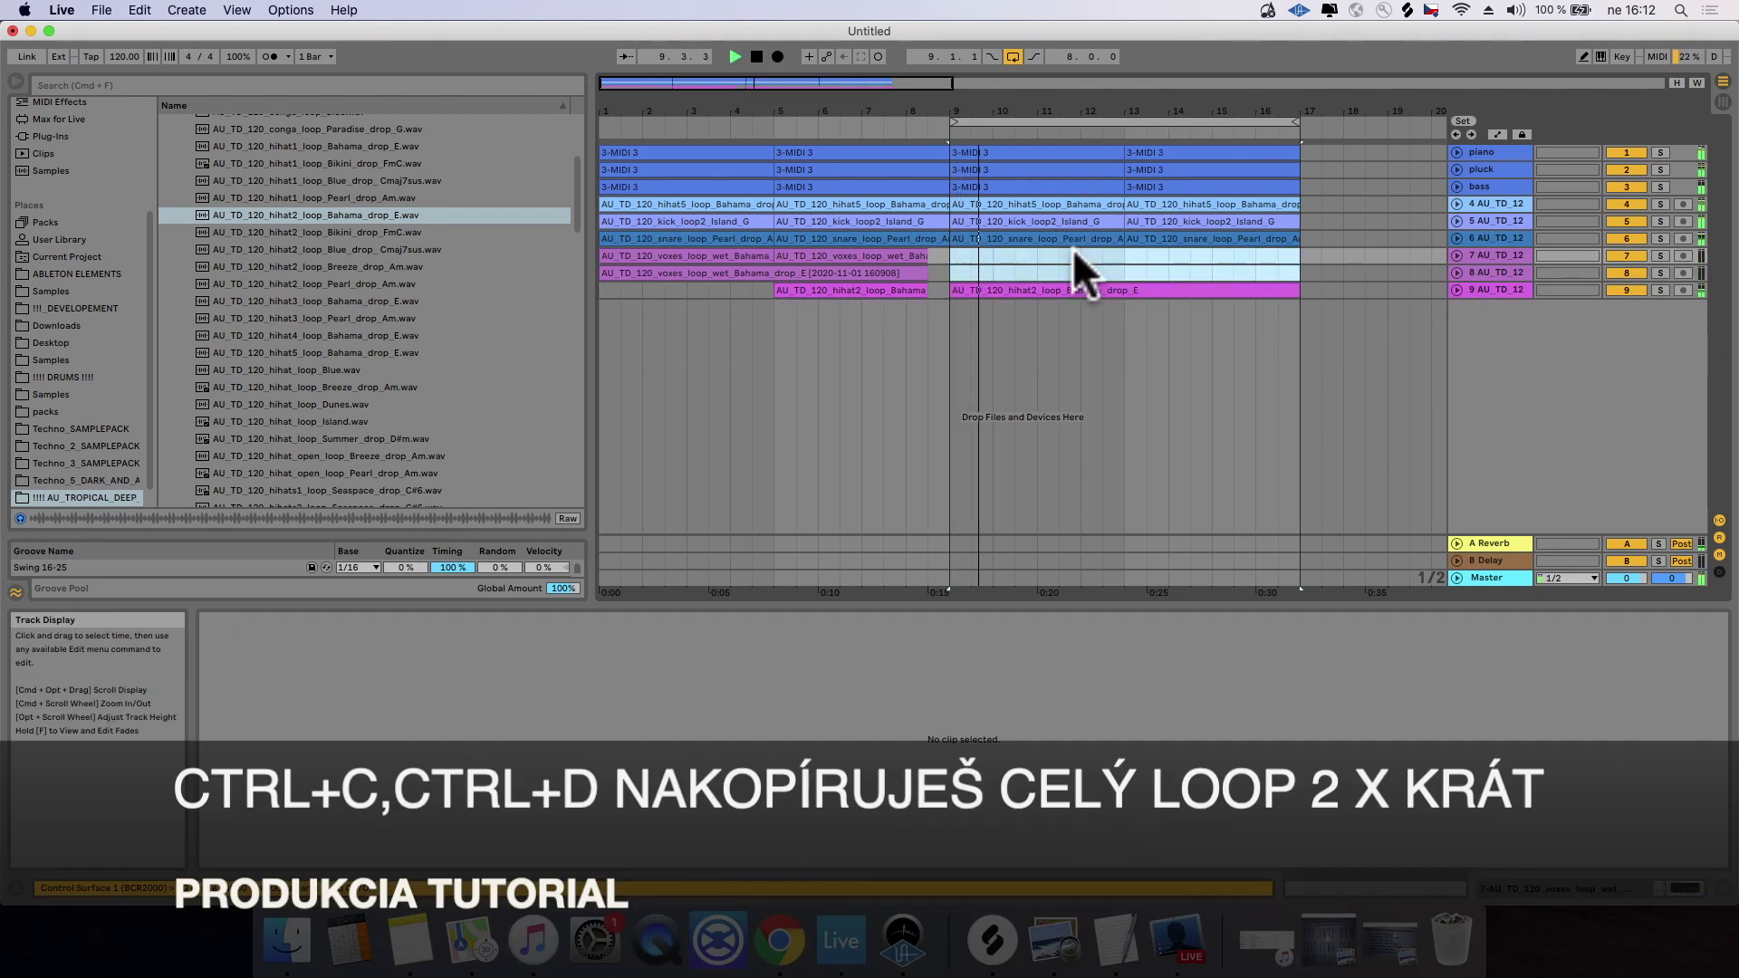
# Step: Extend the loop to sixteen bars from bar 1 and duplicate the whole section across all tracks to bar 17
pyautogui.click(1003, 122)
pyautogui.moveTo(1017, 108); pyautogui.dragTo(458, 104)
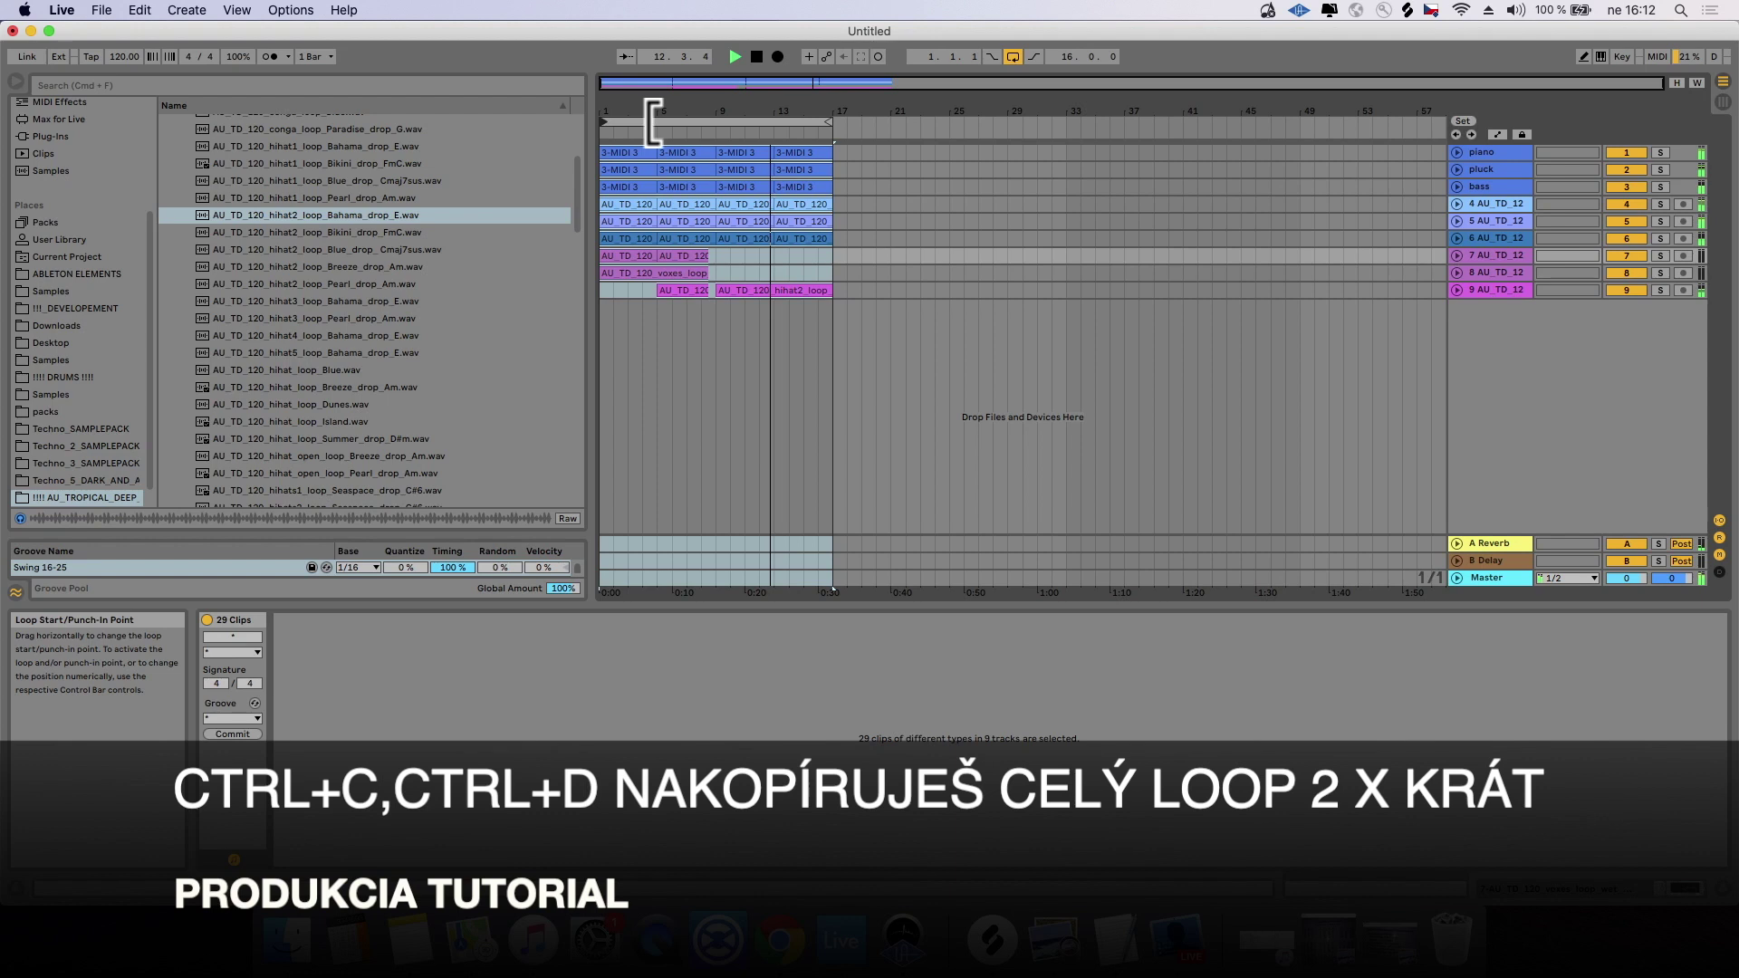
pyautogui.press('super+d')
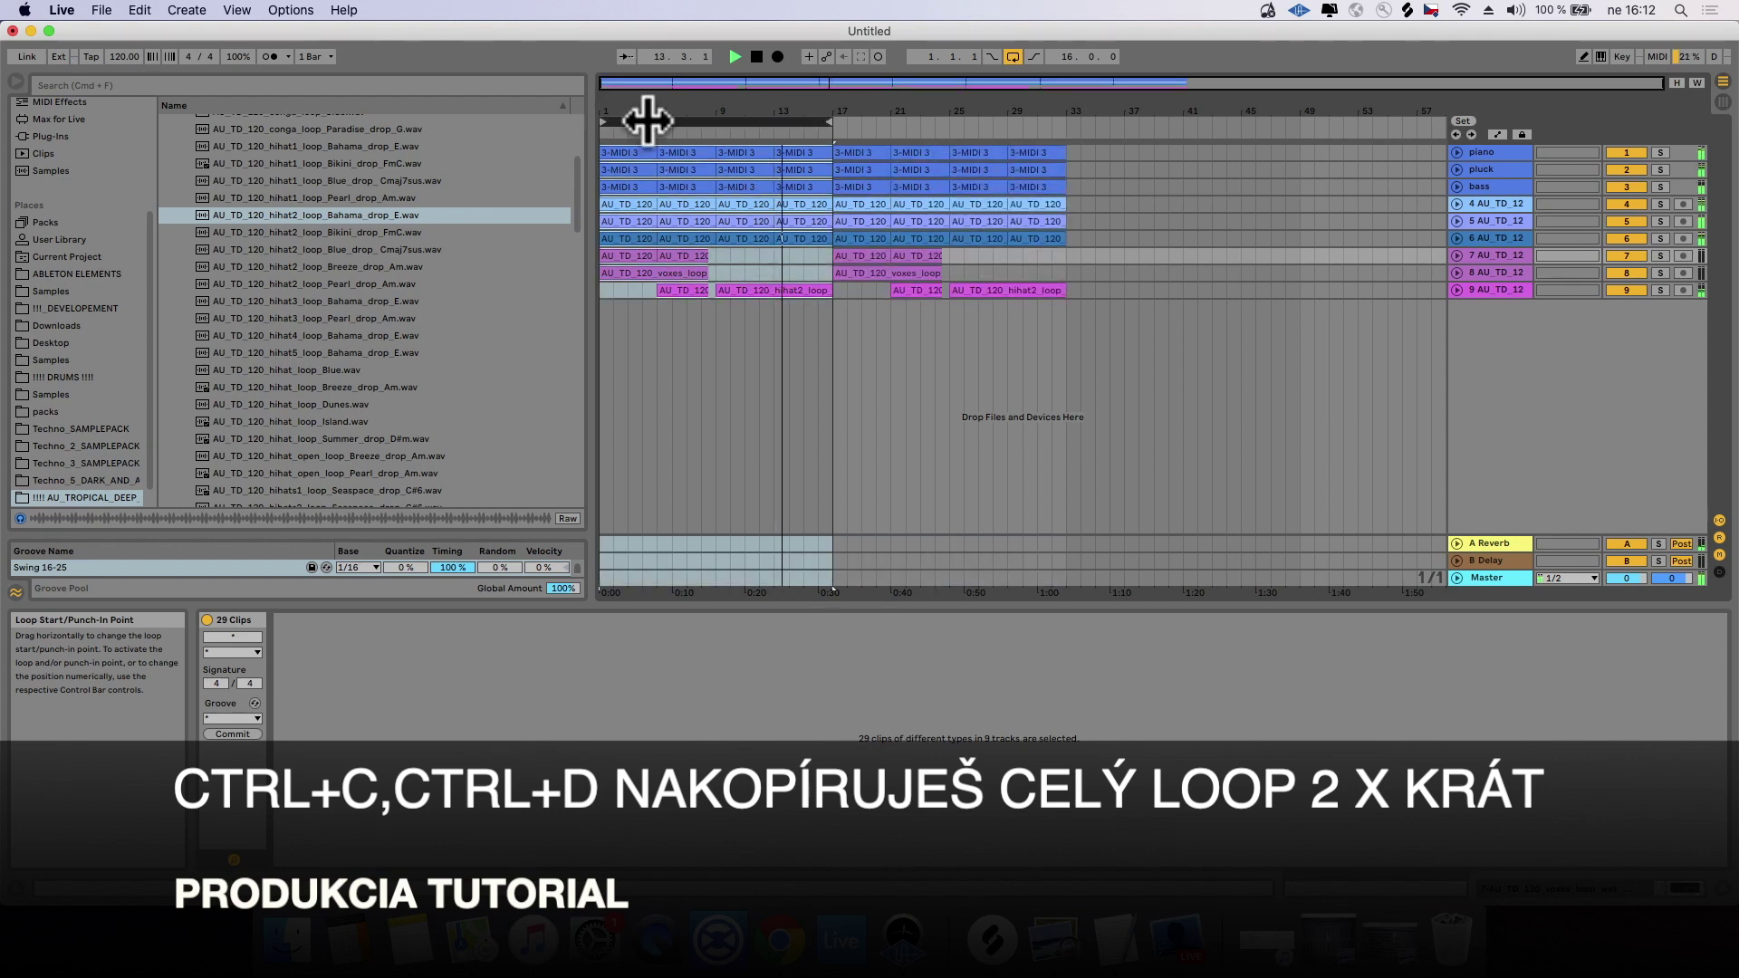
# Step: Move the sixteen-bar loop to start at bar 17 and add a locator named "drop" there
pyautogui.press('space')
pyautogui.moveTo(743, 125); pyautogui.dragTo(1037, 127)
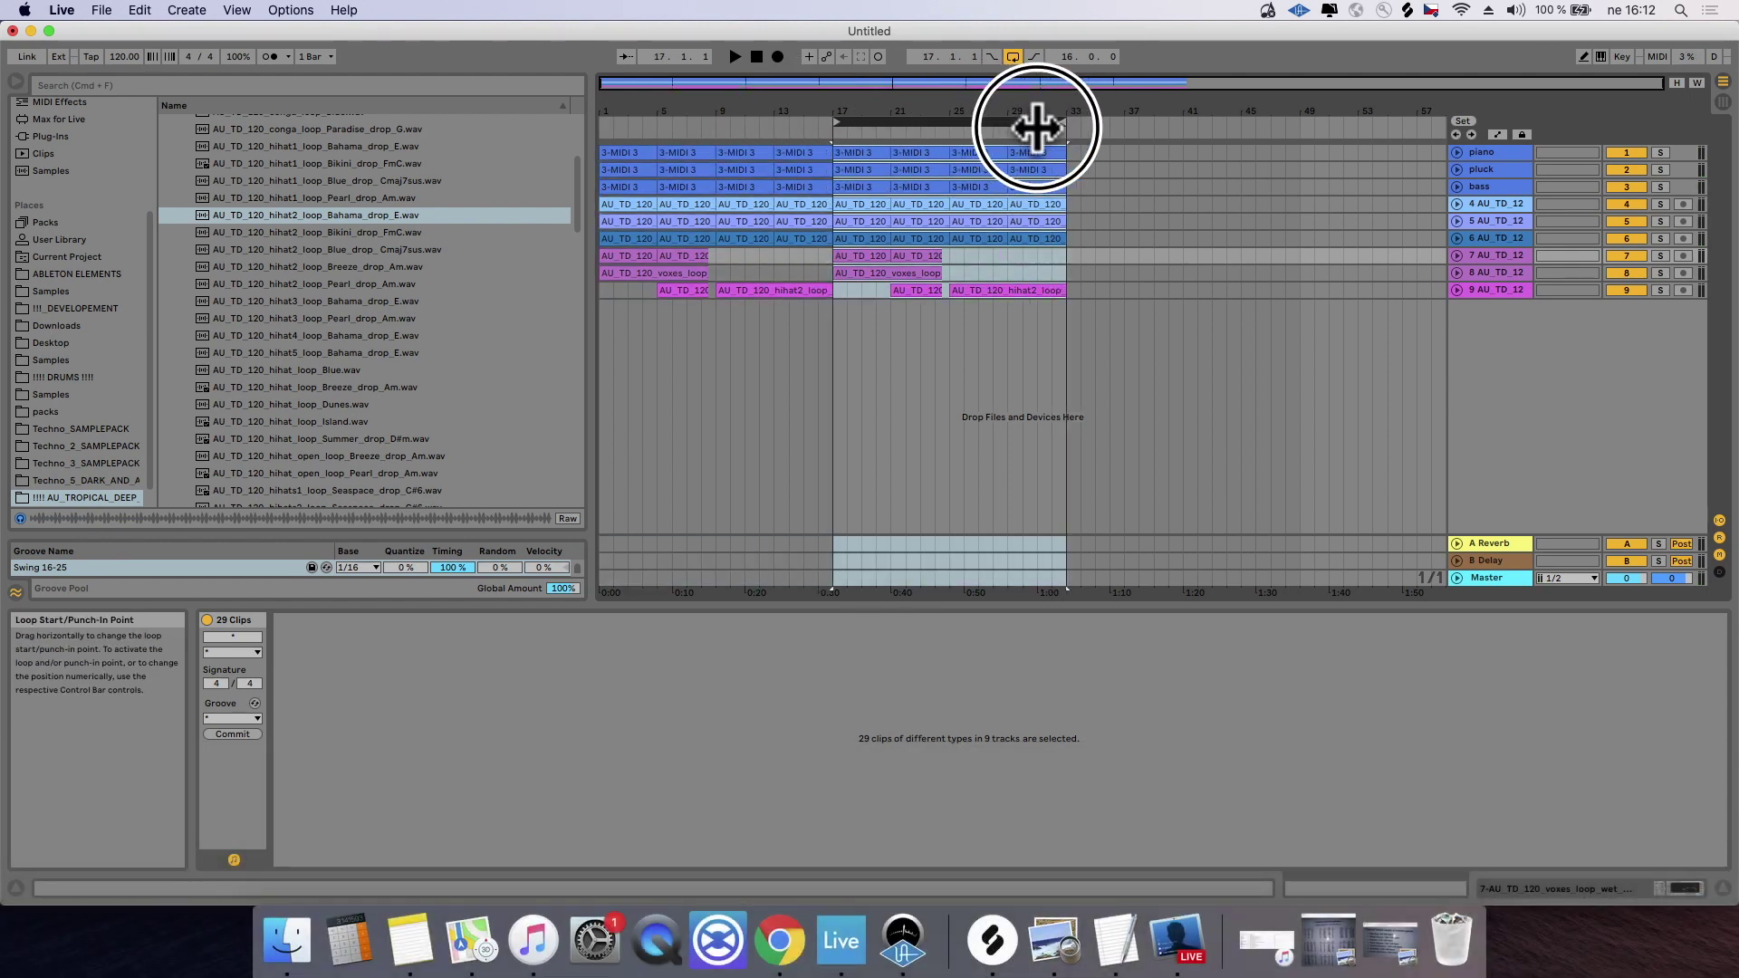
pyautogui.rightClick(831, 133)
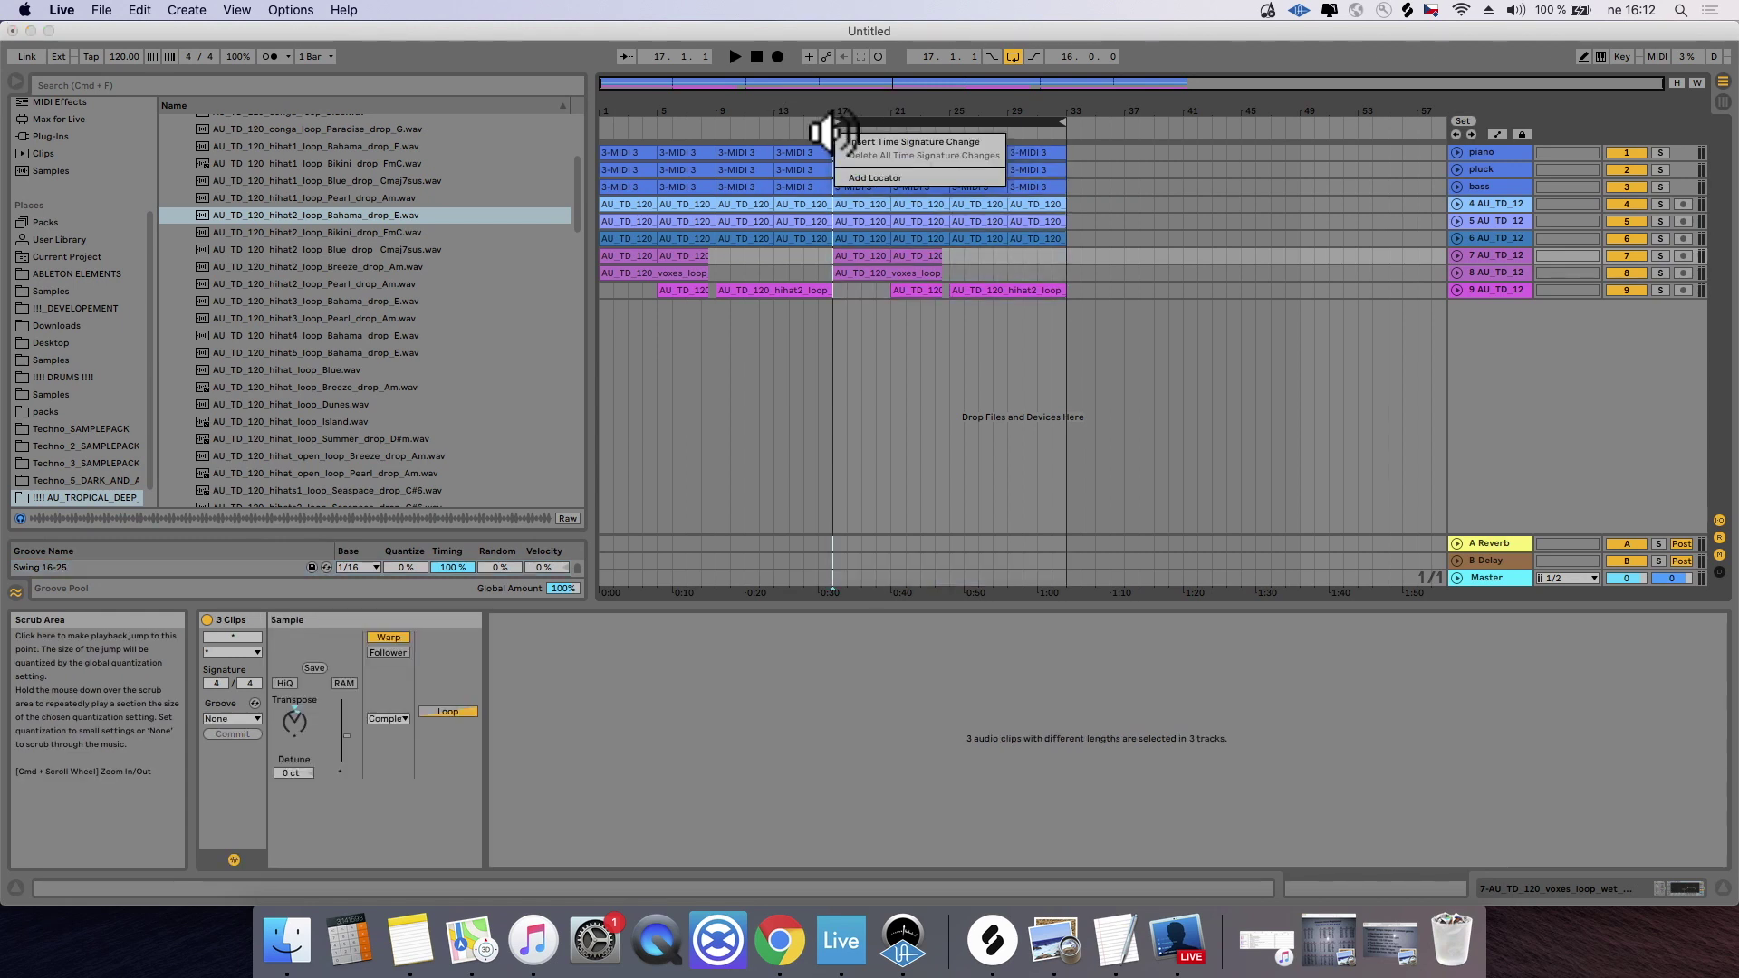
pyautogui.click(874, 177)
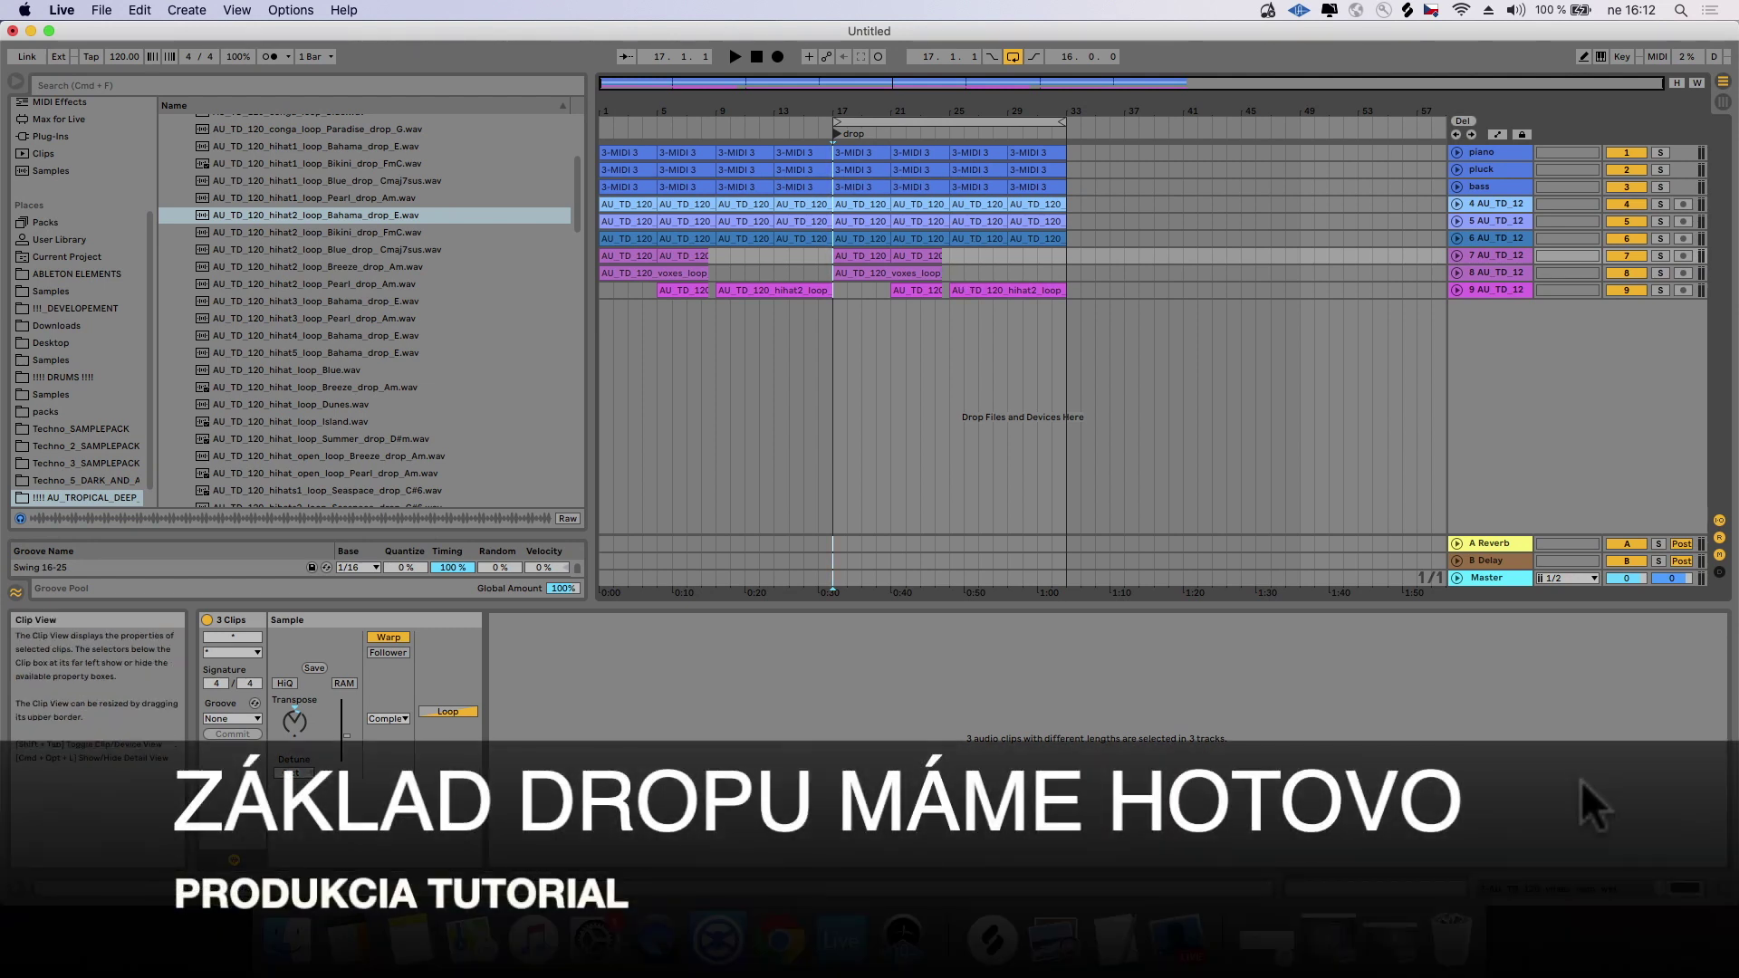
# Step: Delete the hihat5, kick and snare clips from bars 1 to 17 and play the stripped section from bar 1
pyautogui.click(808, 168)
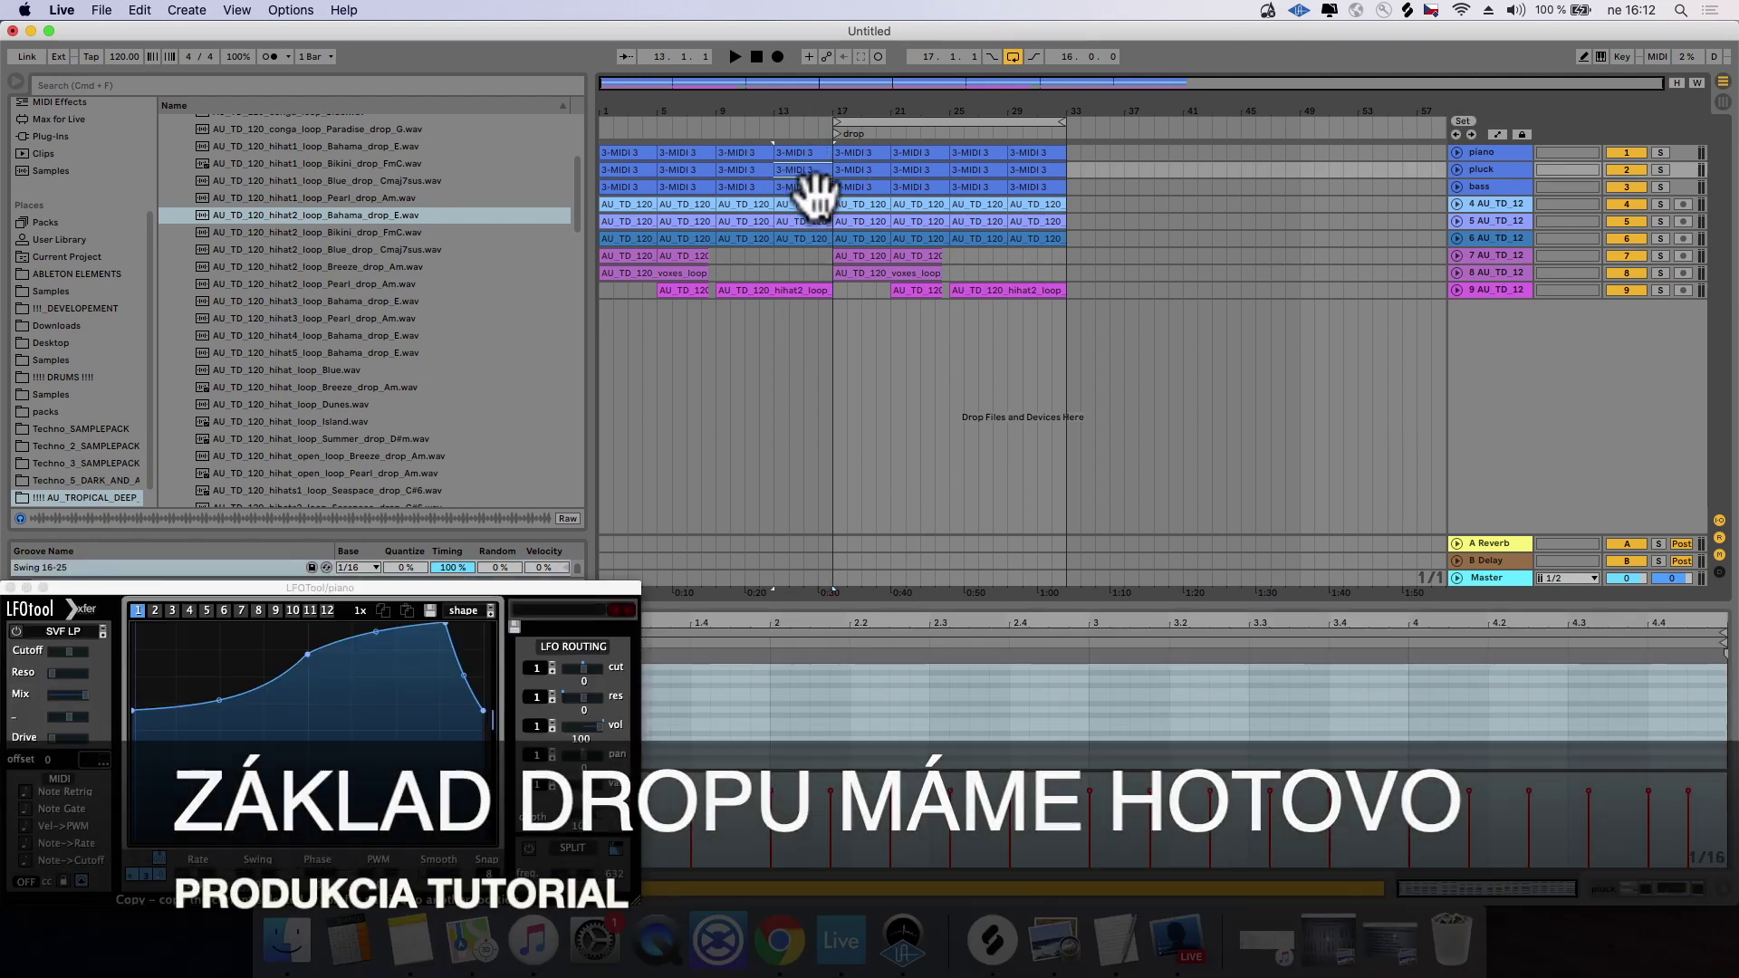
pyautogui.click(812, 201)
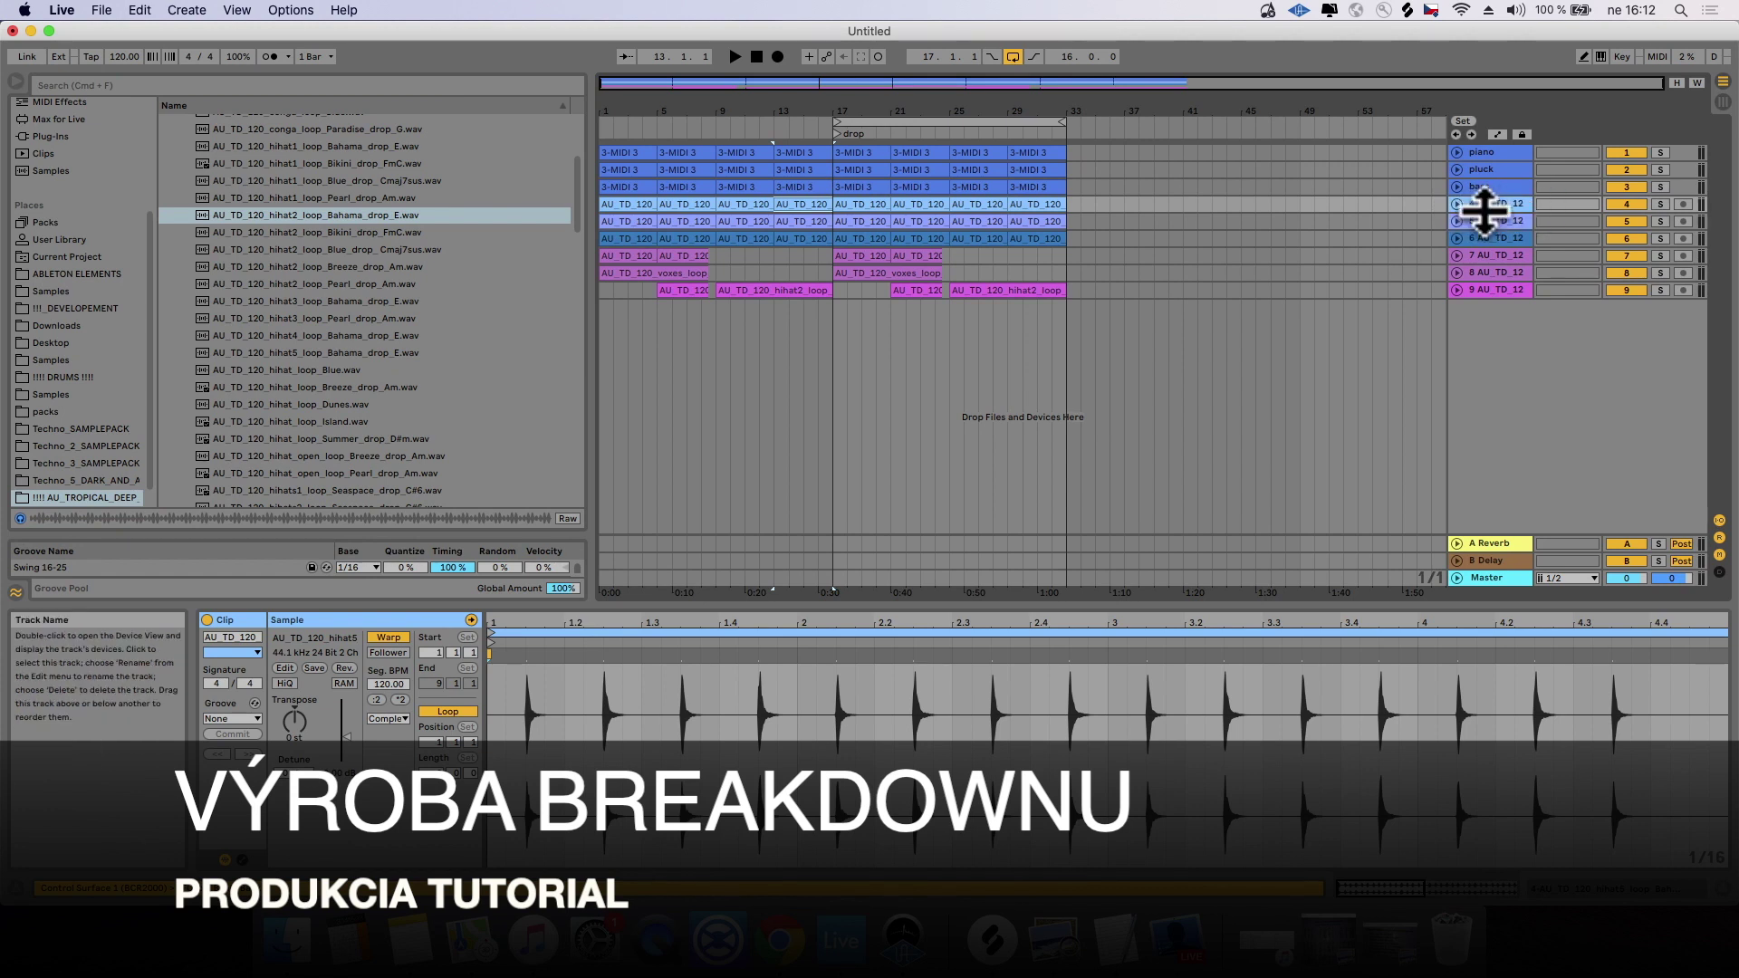
pyautogui.keyDown('shift'); pyautogui.click(622, 239); pyautogui.keyUp('shift')
pyautogui.press('Delete')
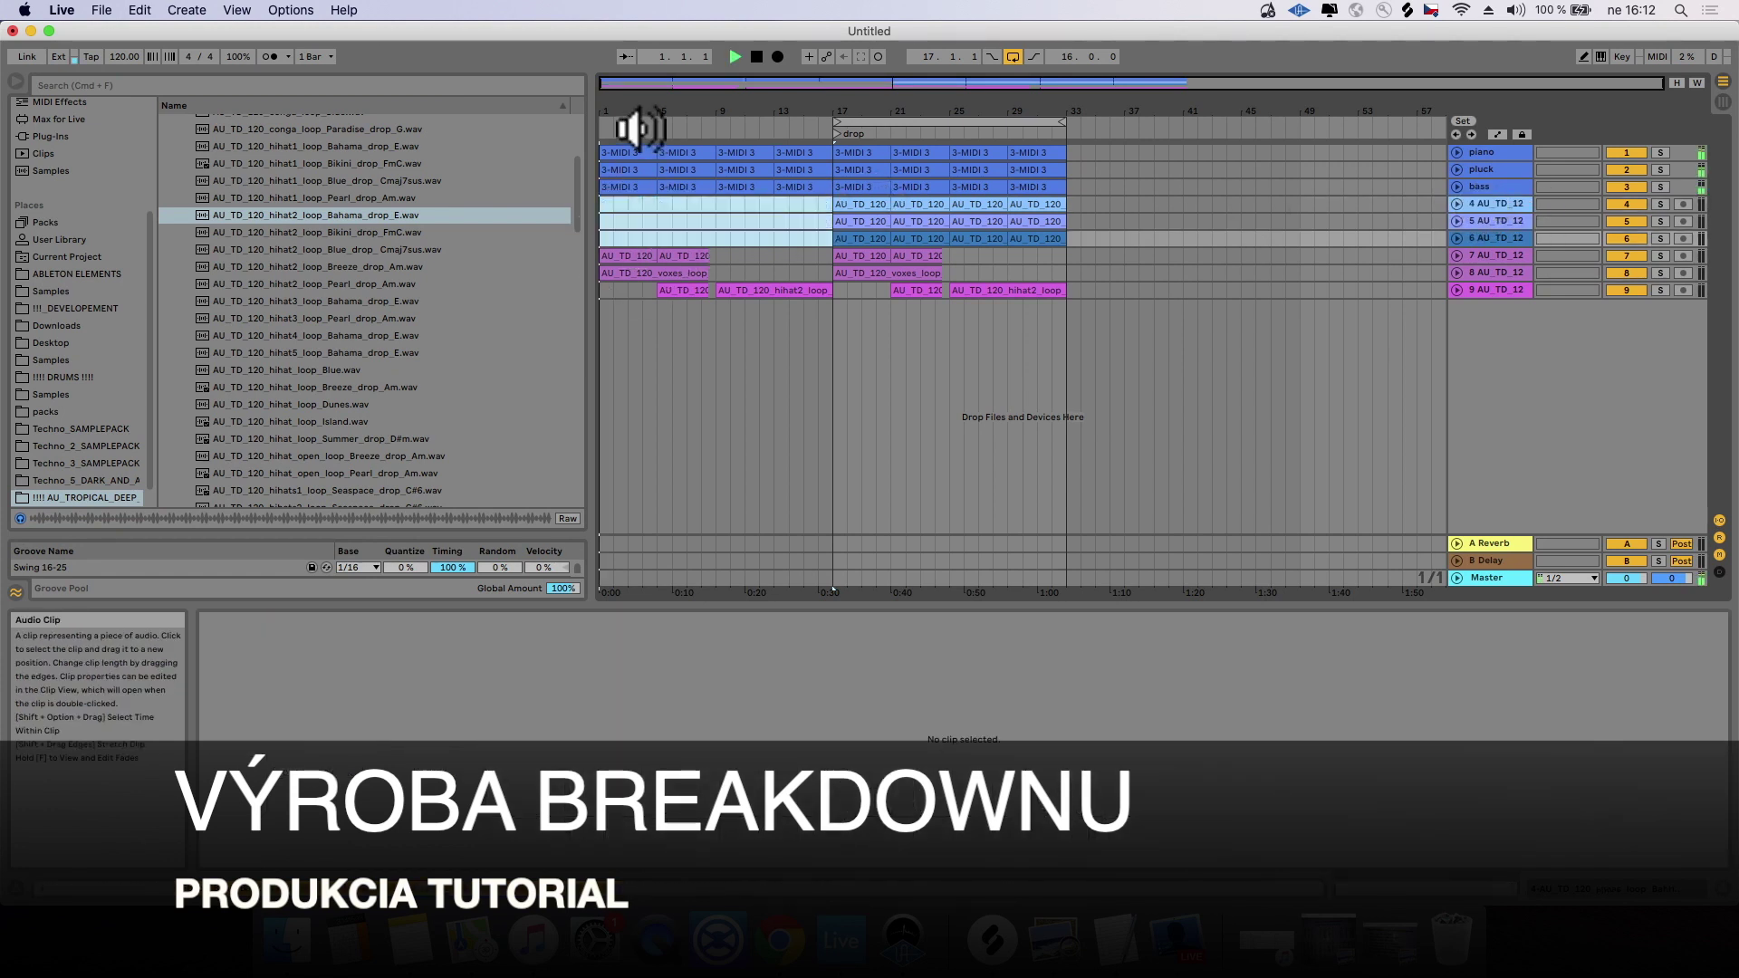
pyautogui.press('space')
pyautogui.press('space')
pyautogui.moveTo(634, 115); pyautogui.dragTo(722, 179)
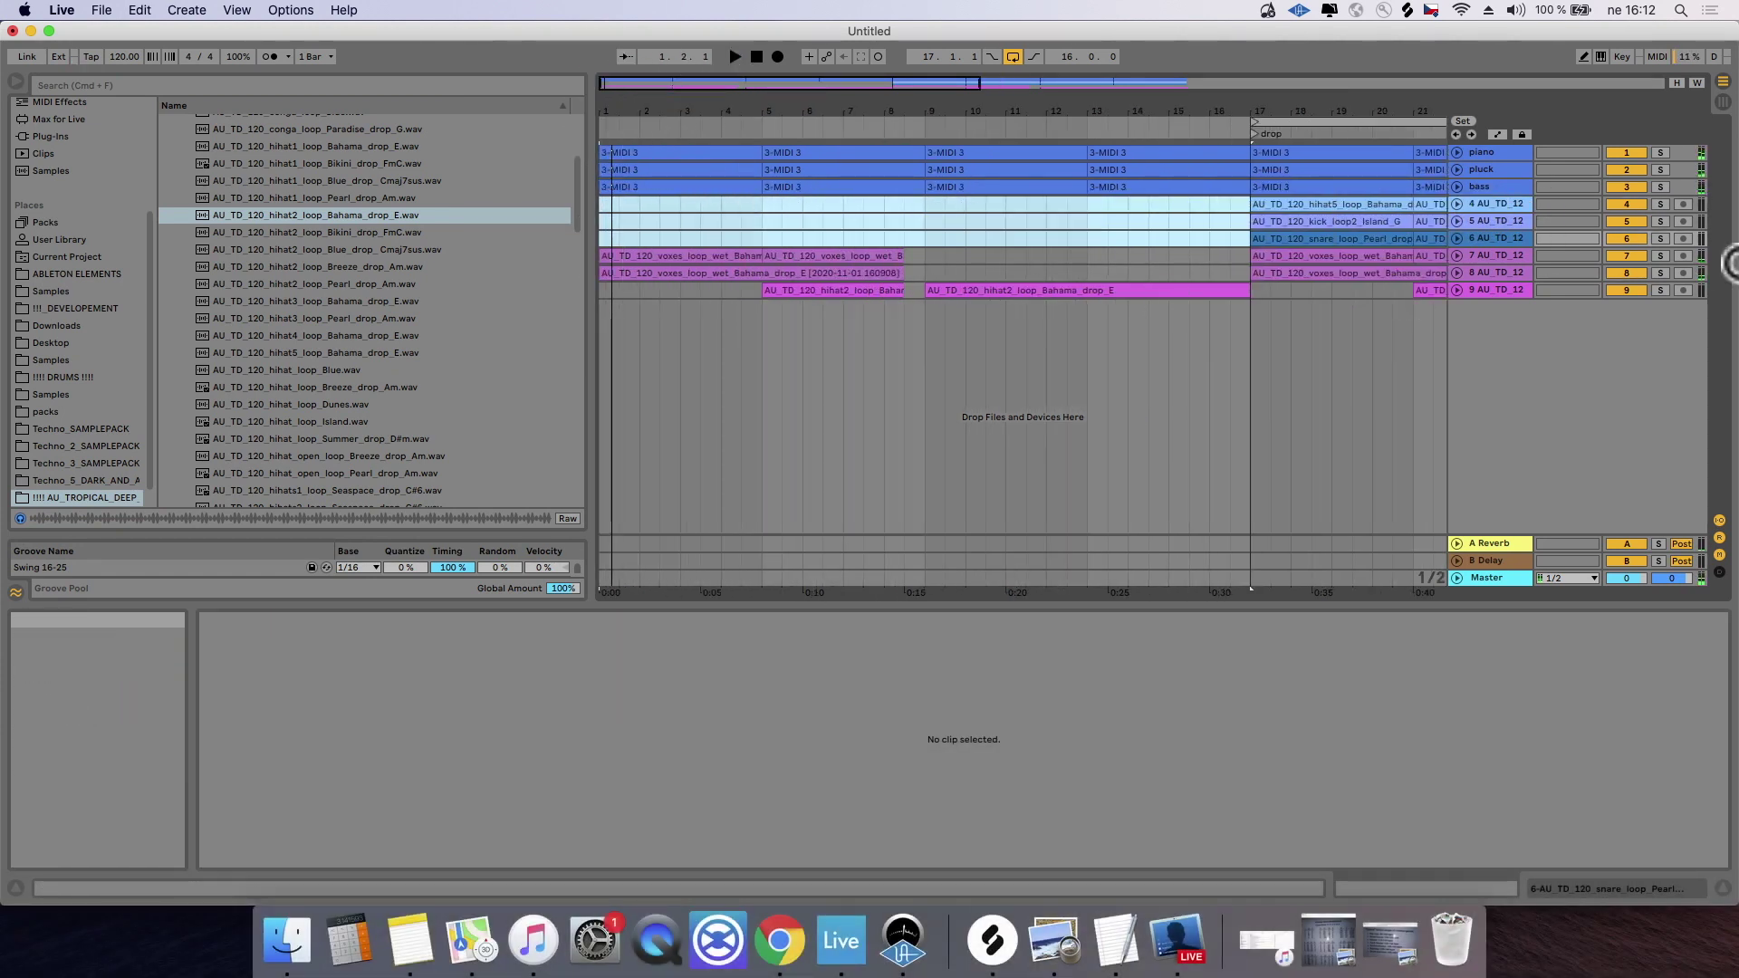
# Step: Group the two vocal tracks and fold the group
pyautogui.click(1467, 257)
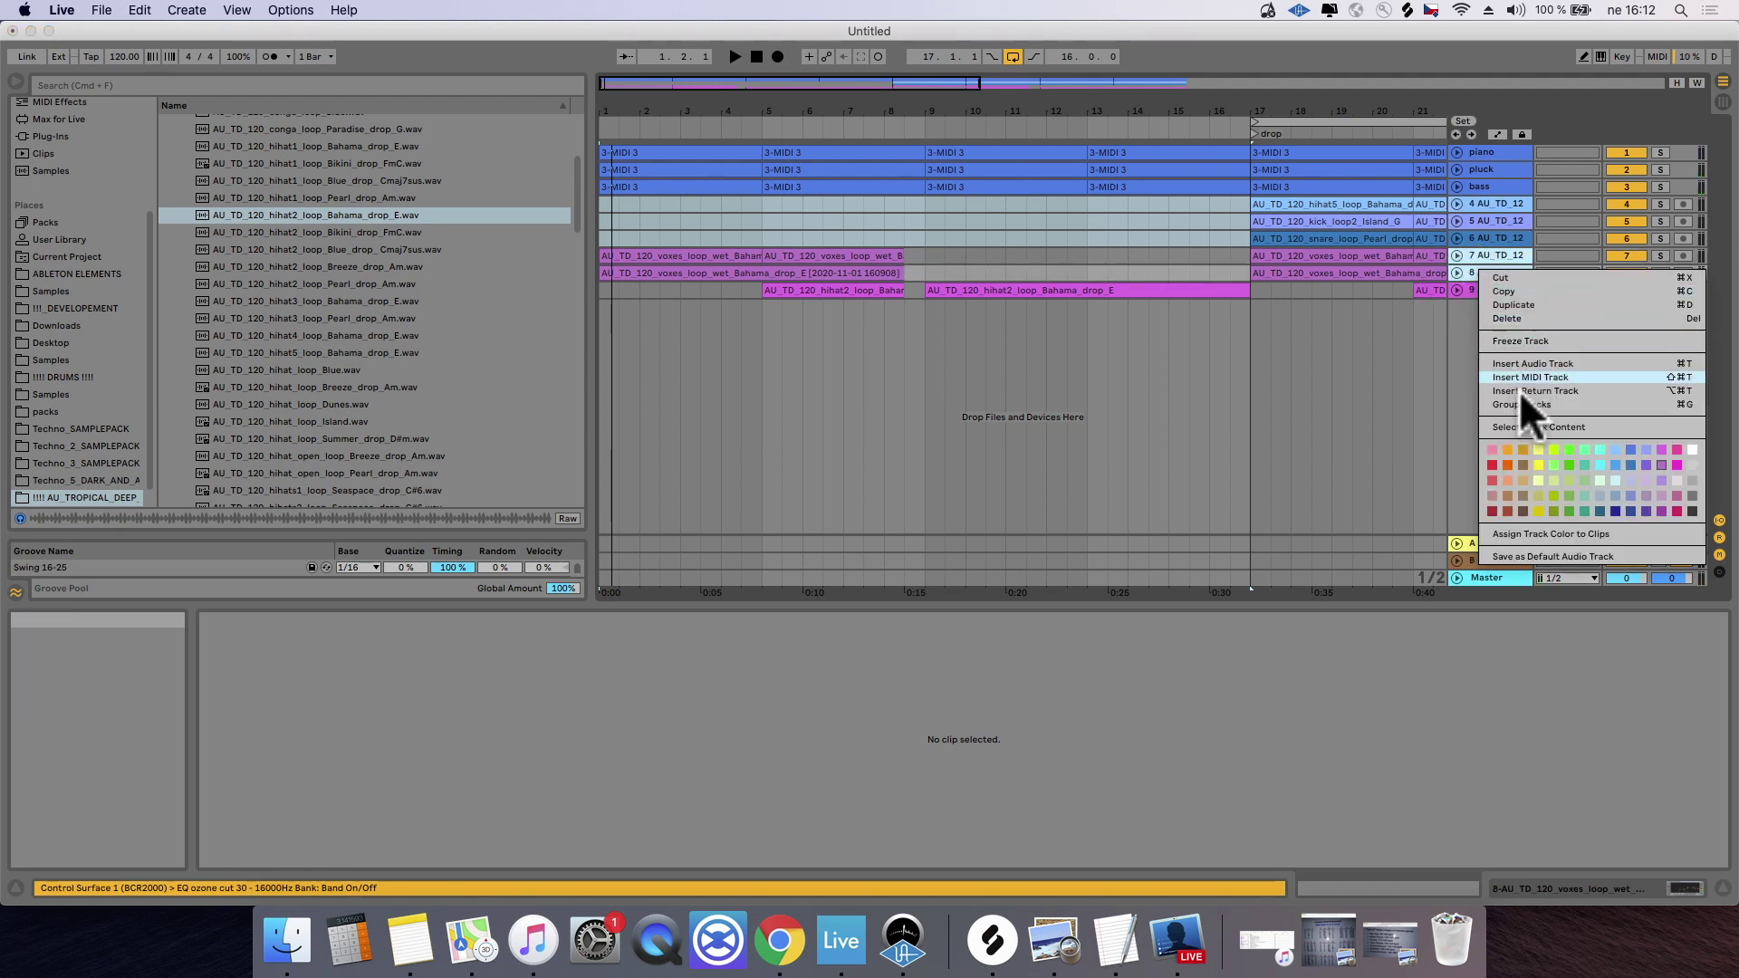
pyautogui.click(1519, 402)
pyautogui.click(1455, 252)
# Step: Search the browser's favorites for "auto" and add Auto Filter to the vocal group
pyautogui.click(215, 83)
pyautogui.write('auto')
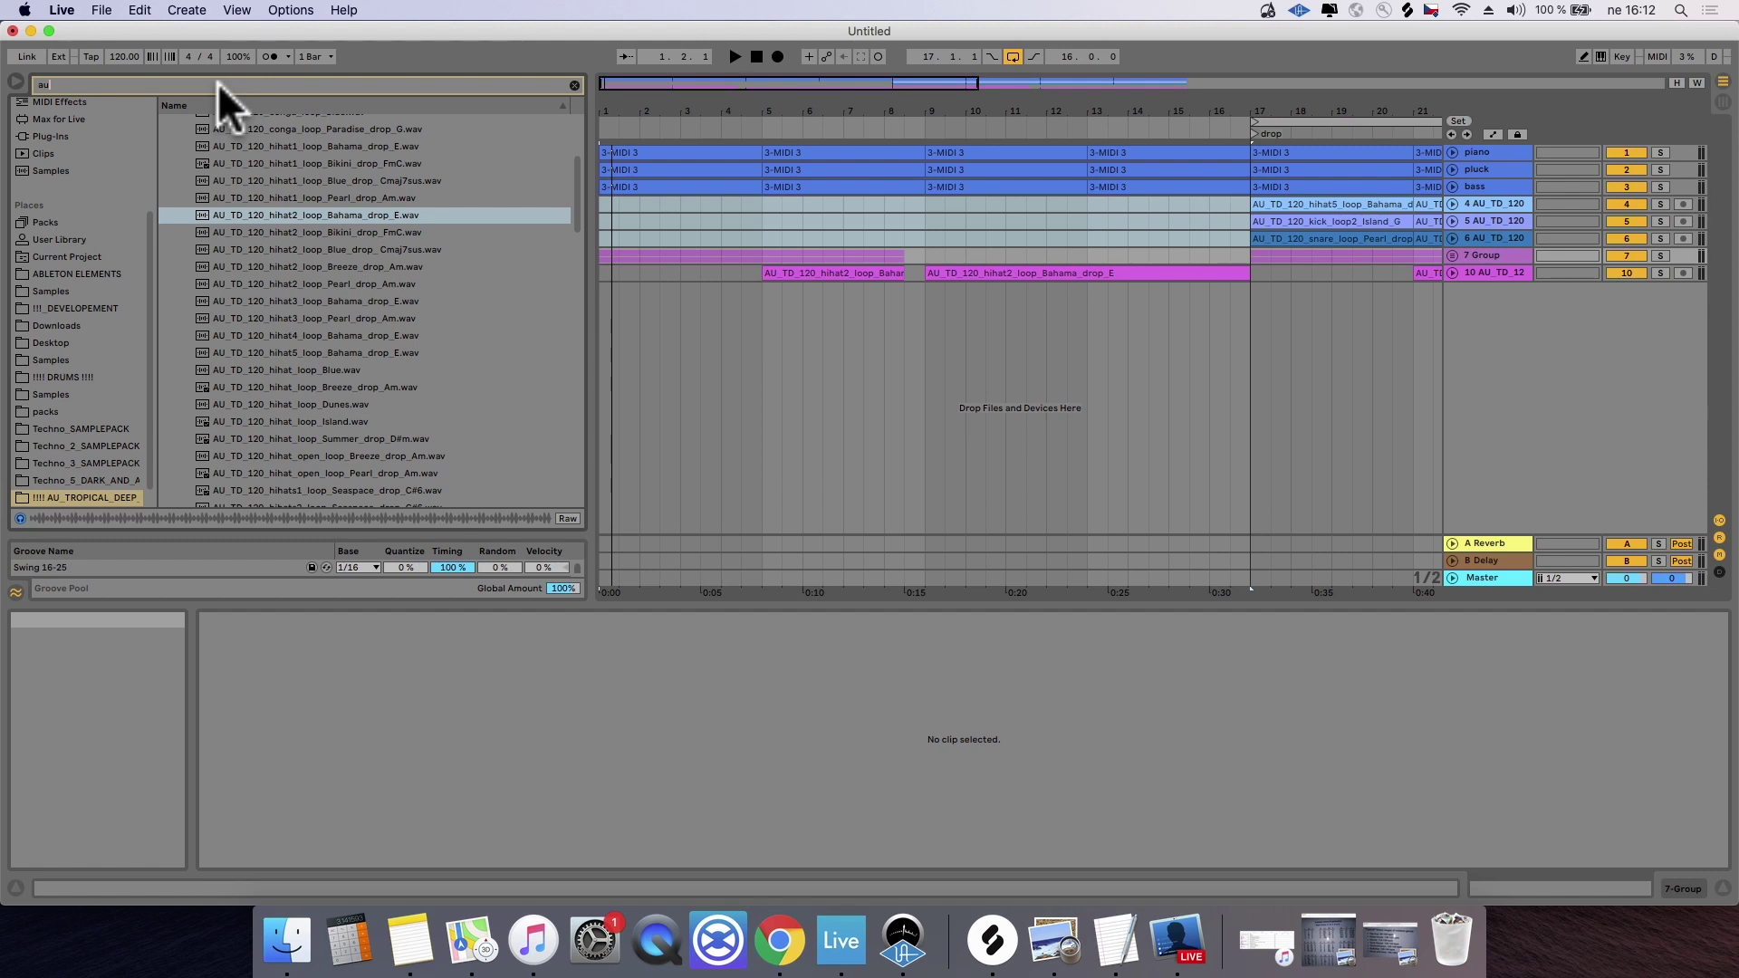
pyautogui.scroll(5, 56, 99)
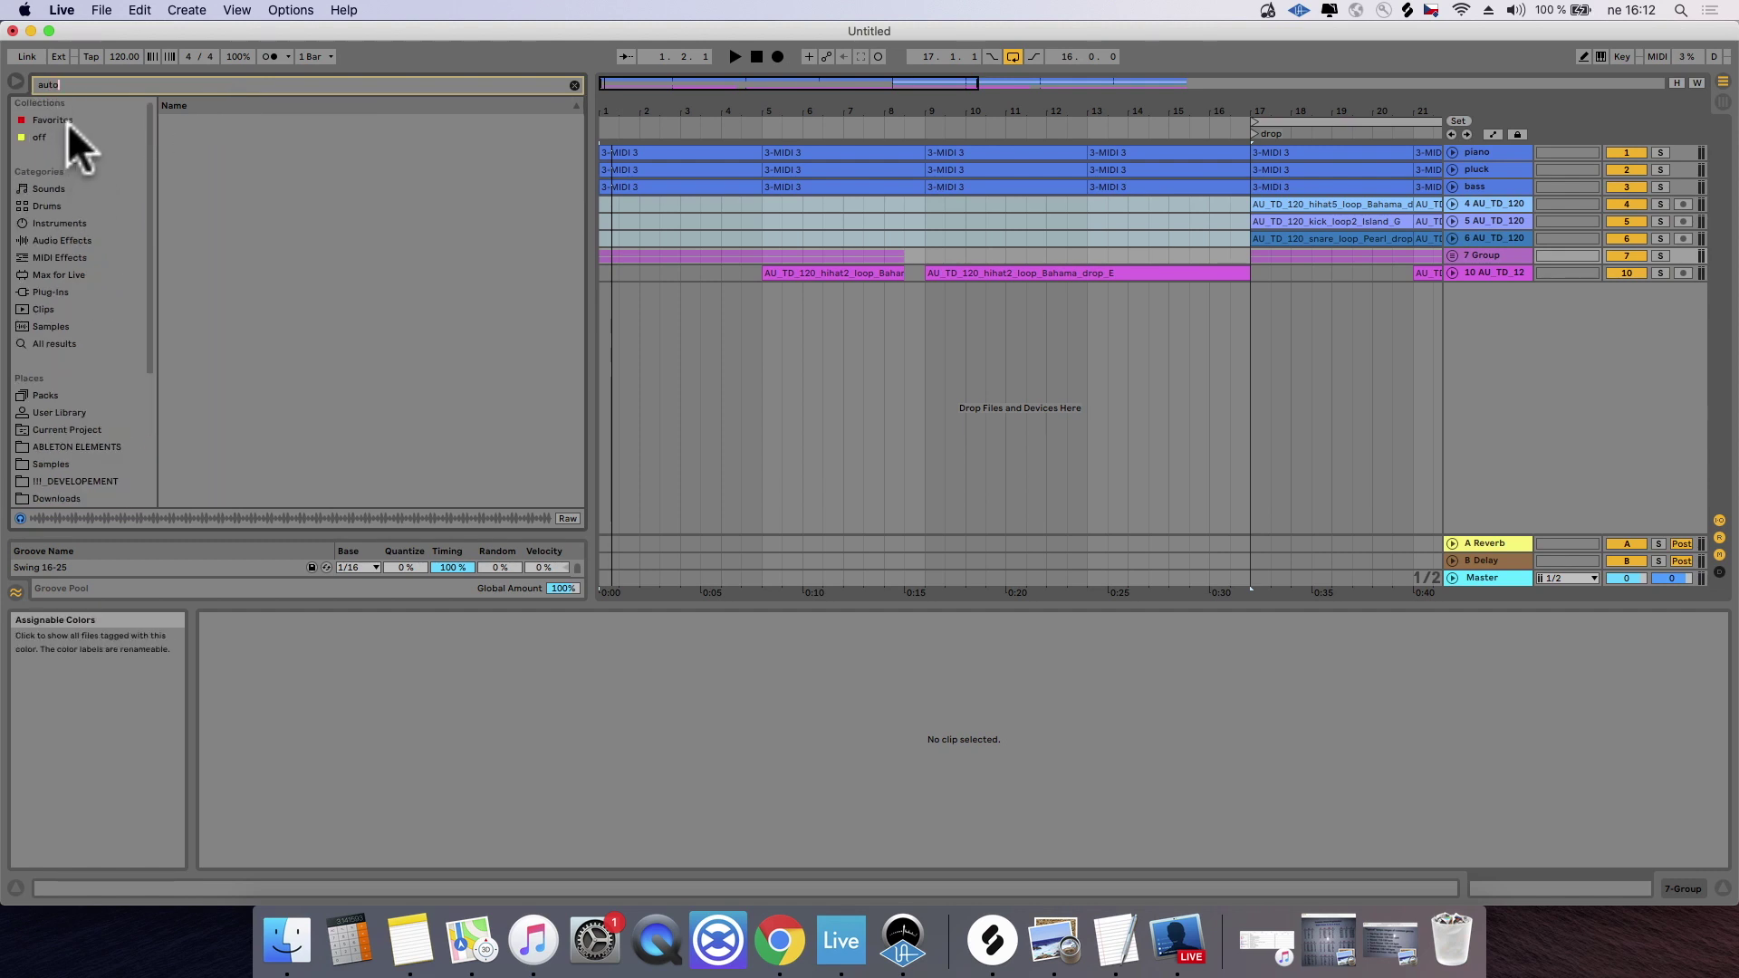
pyautogui.click(67, 123)
pyautogui.moveTo(218, 123); pyautogui.dragTo(1501, 263)
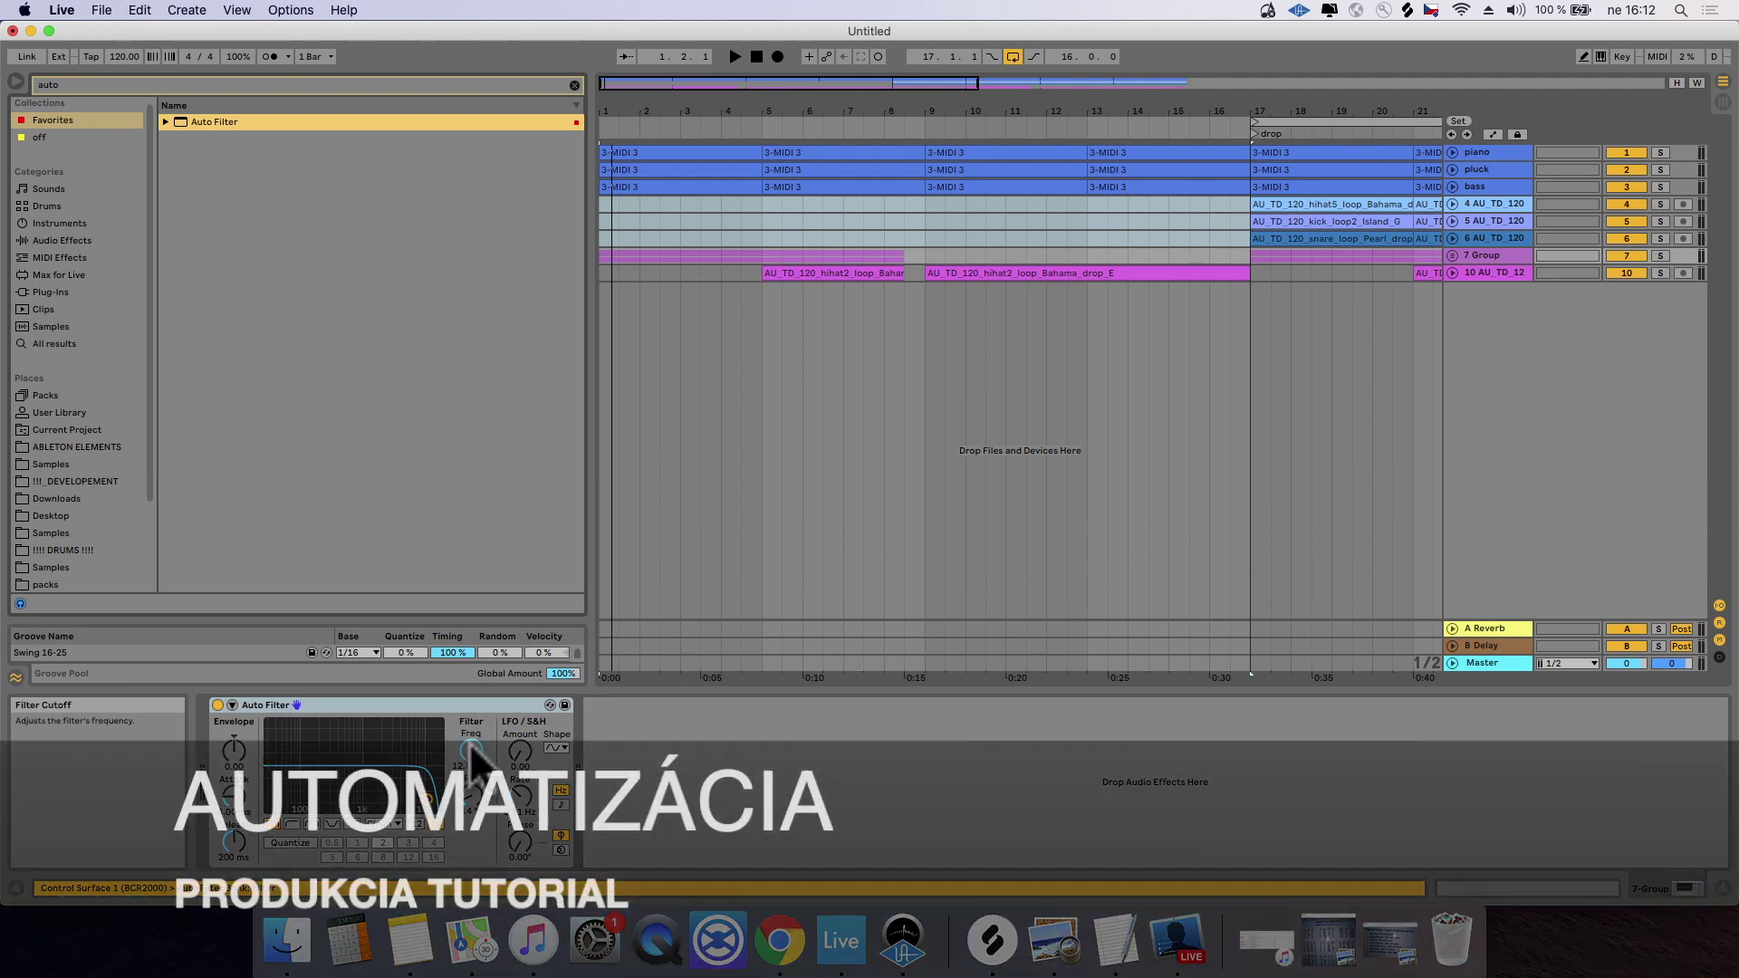
# Step: Show the automation for the Auto Filter's cutoff frequency on the vocal group
pyautogui.rightClick(471, 751)
pyautogui.click(724, 777)
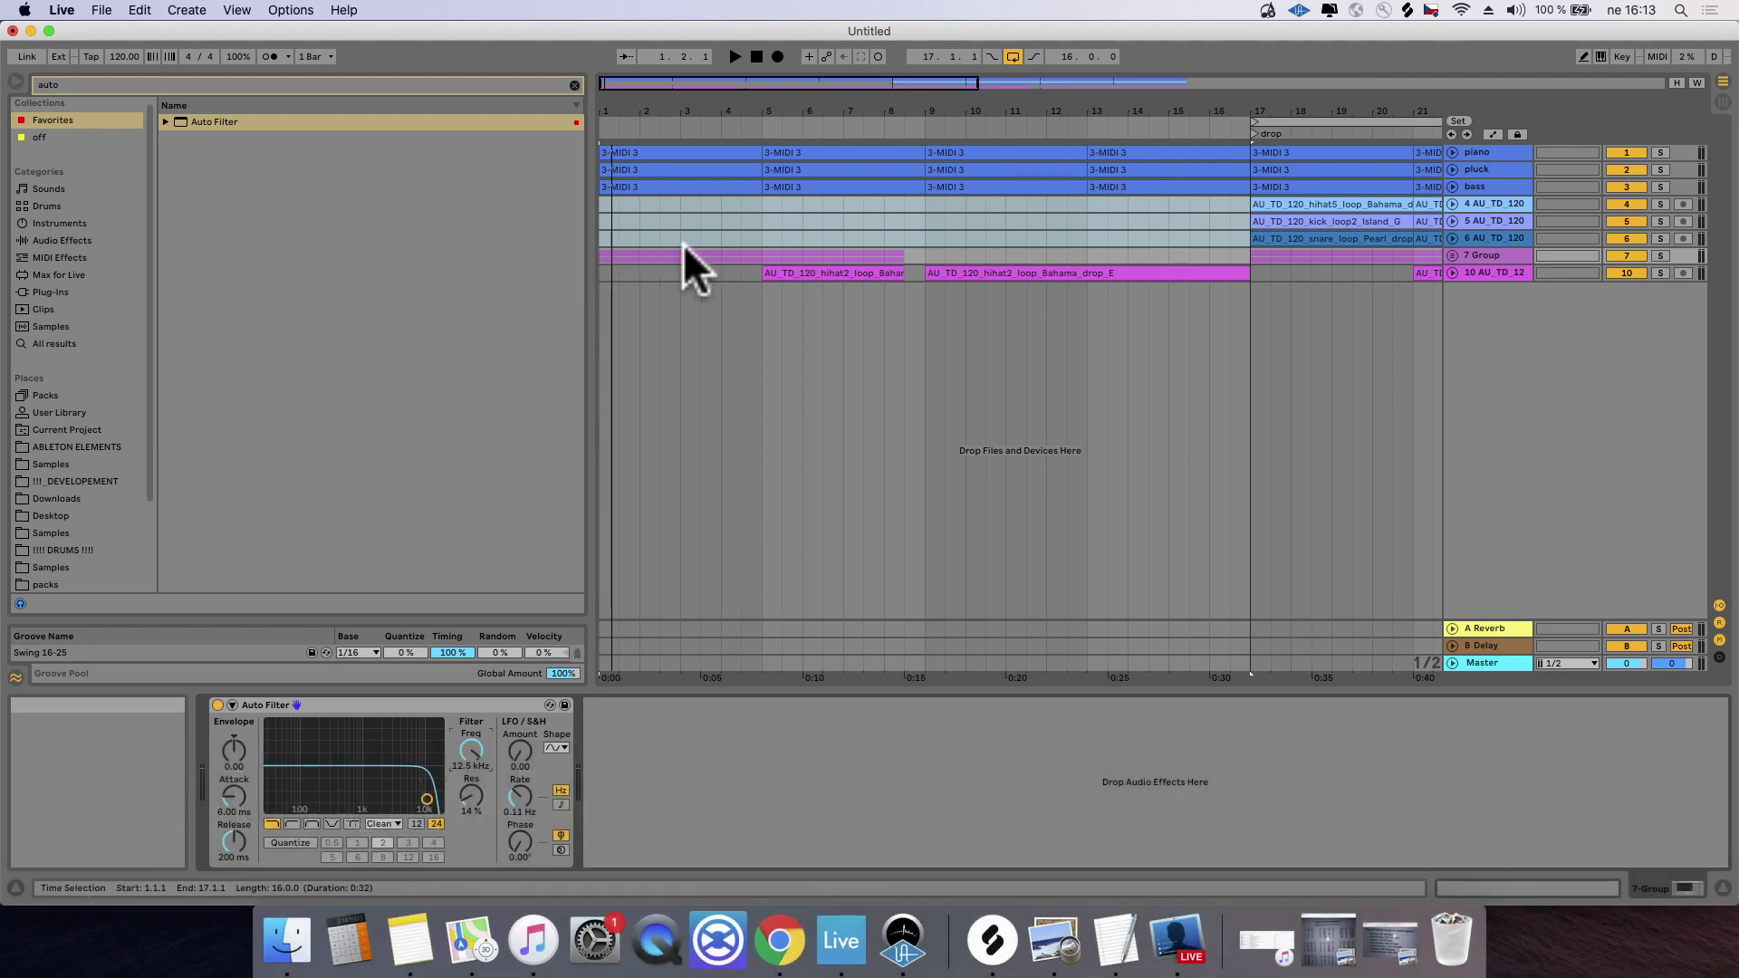
pyautogui.rightClick(468, 752)
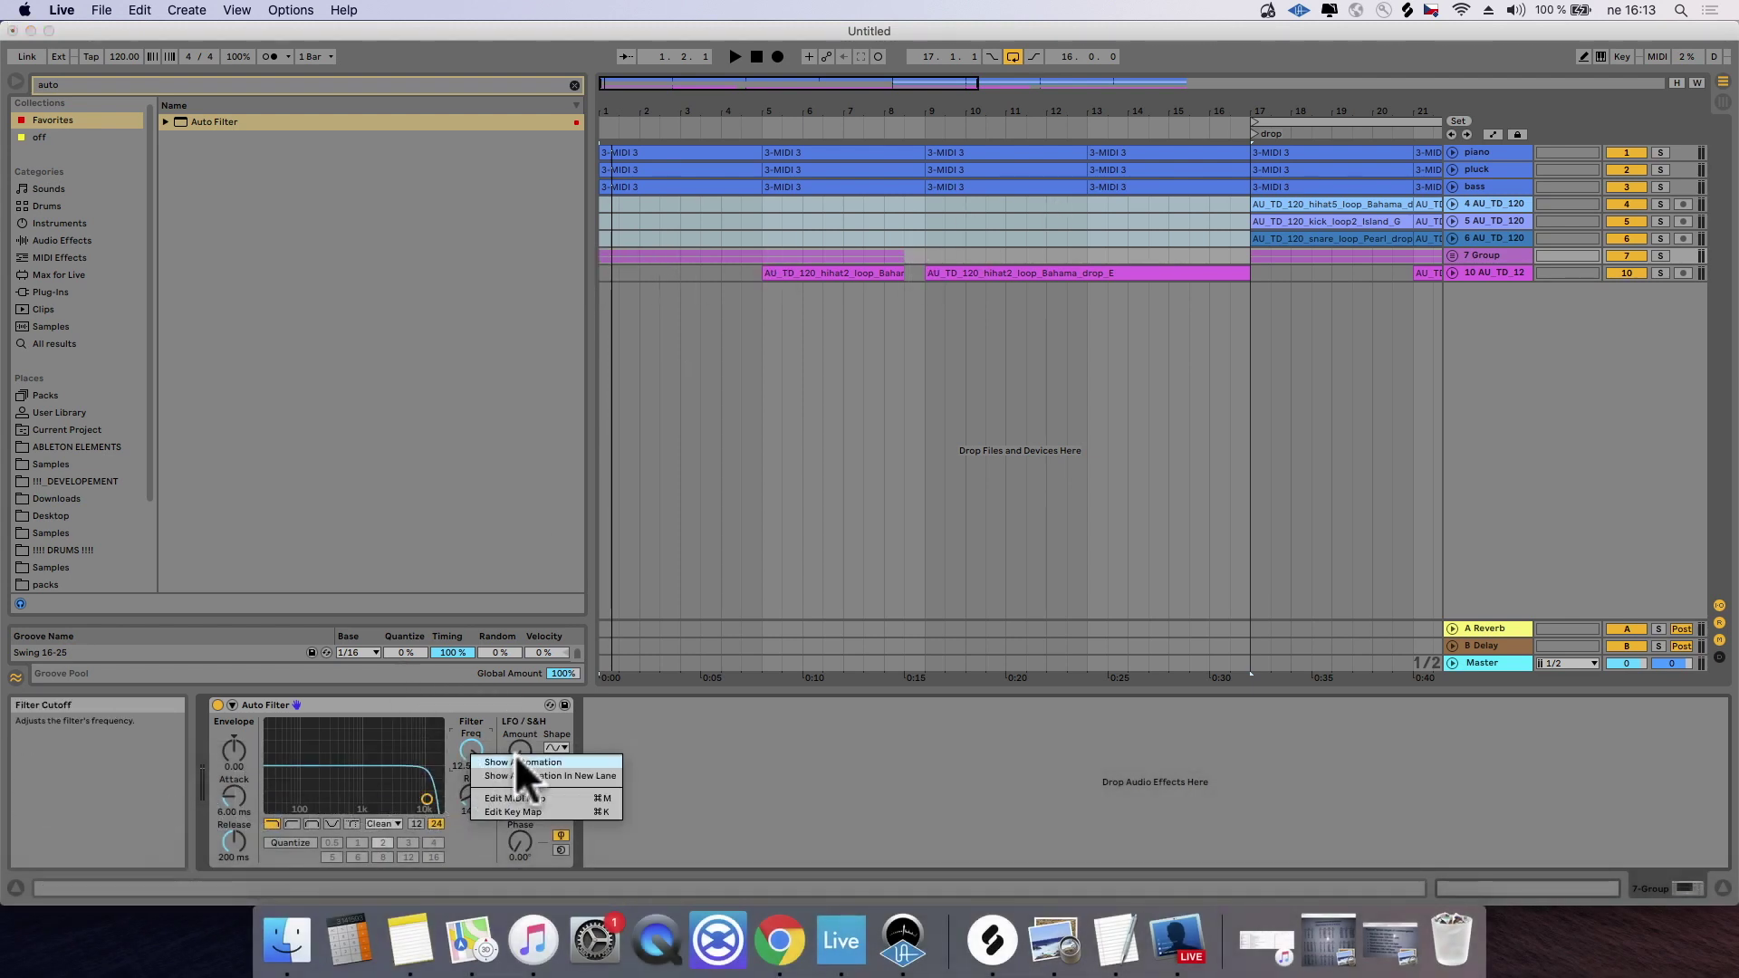
pyautogui.click(537, 762)
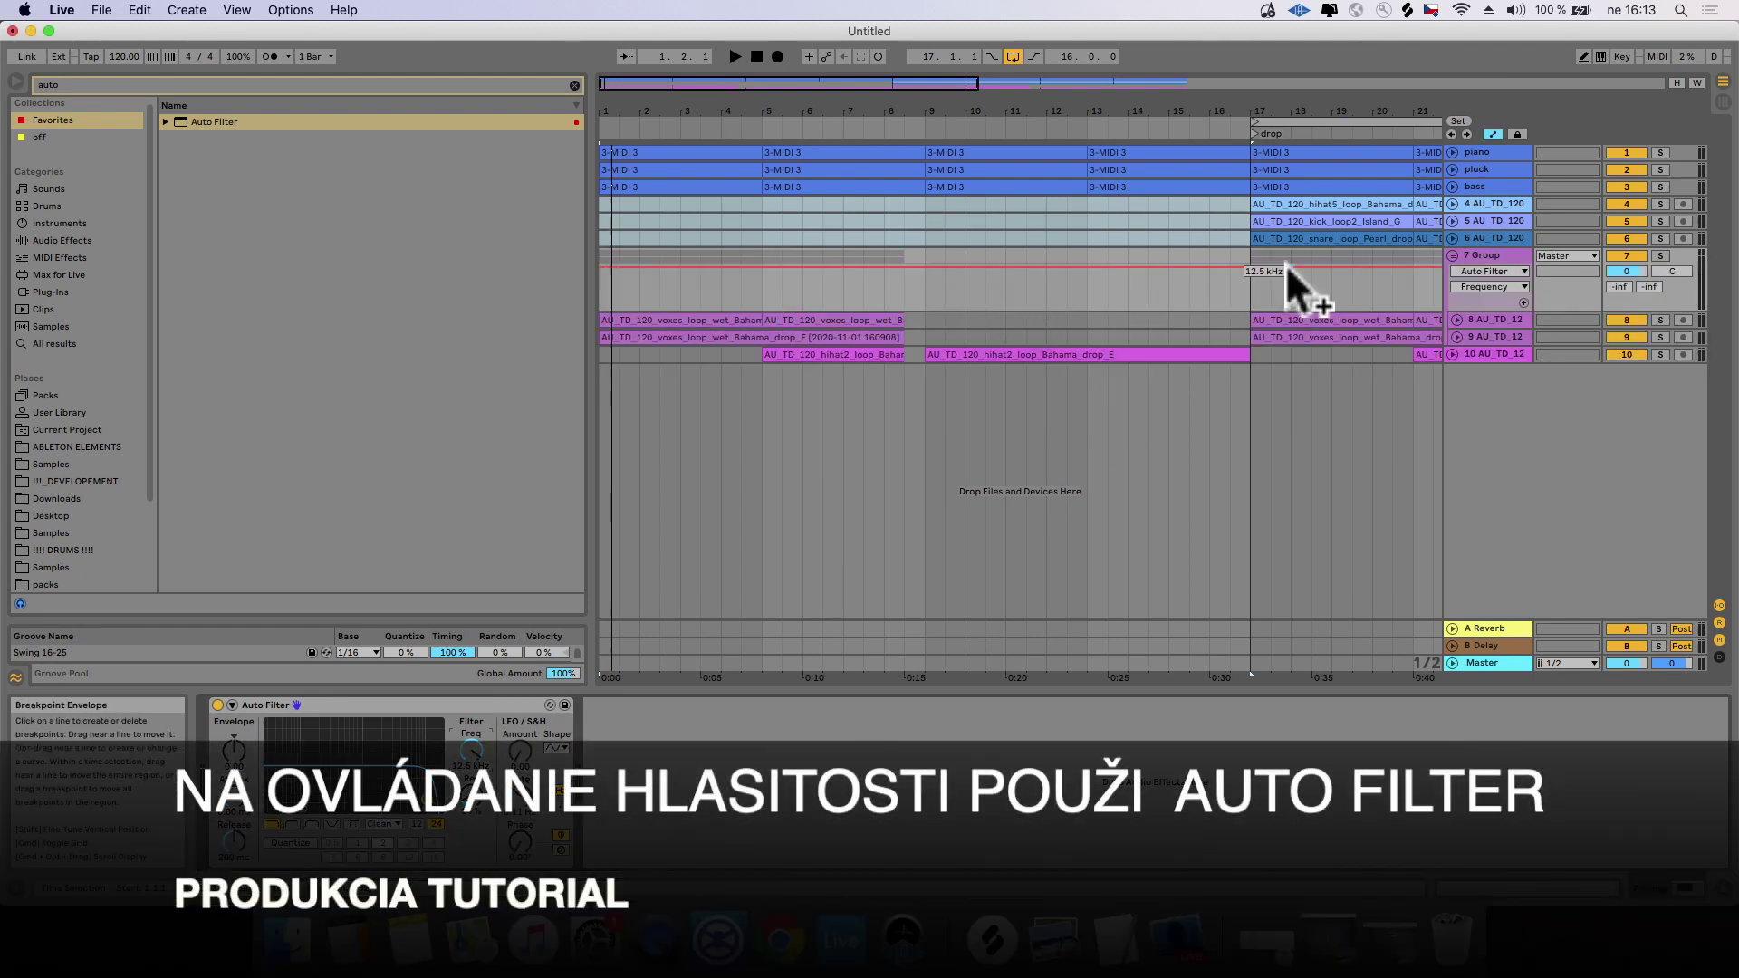
# Step: Draw a cutoff ramp from about 233 Hz at bar 1 to 12.5 kHz just before bar 17, and play it
pyautogui.click(1228, 271)
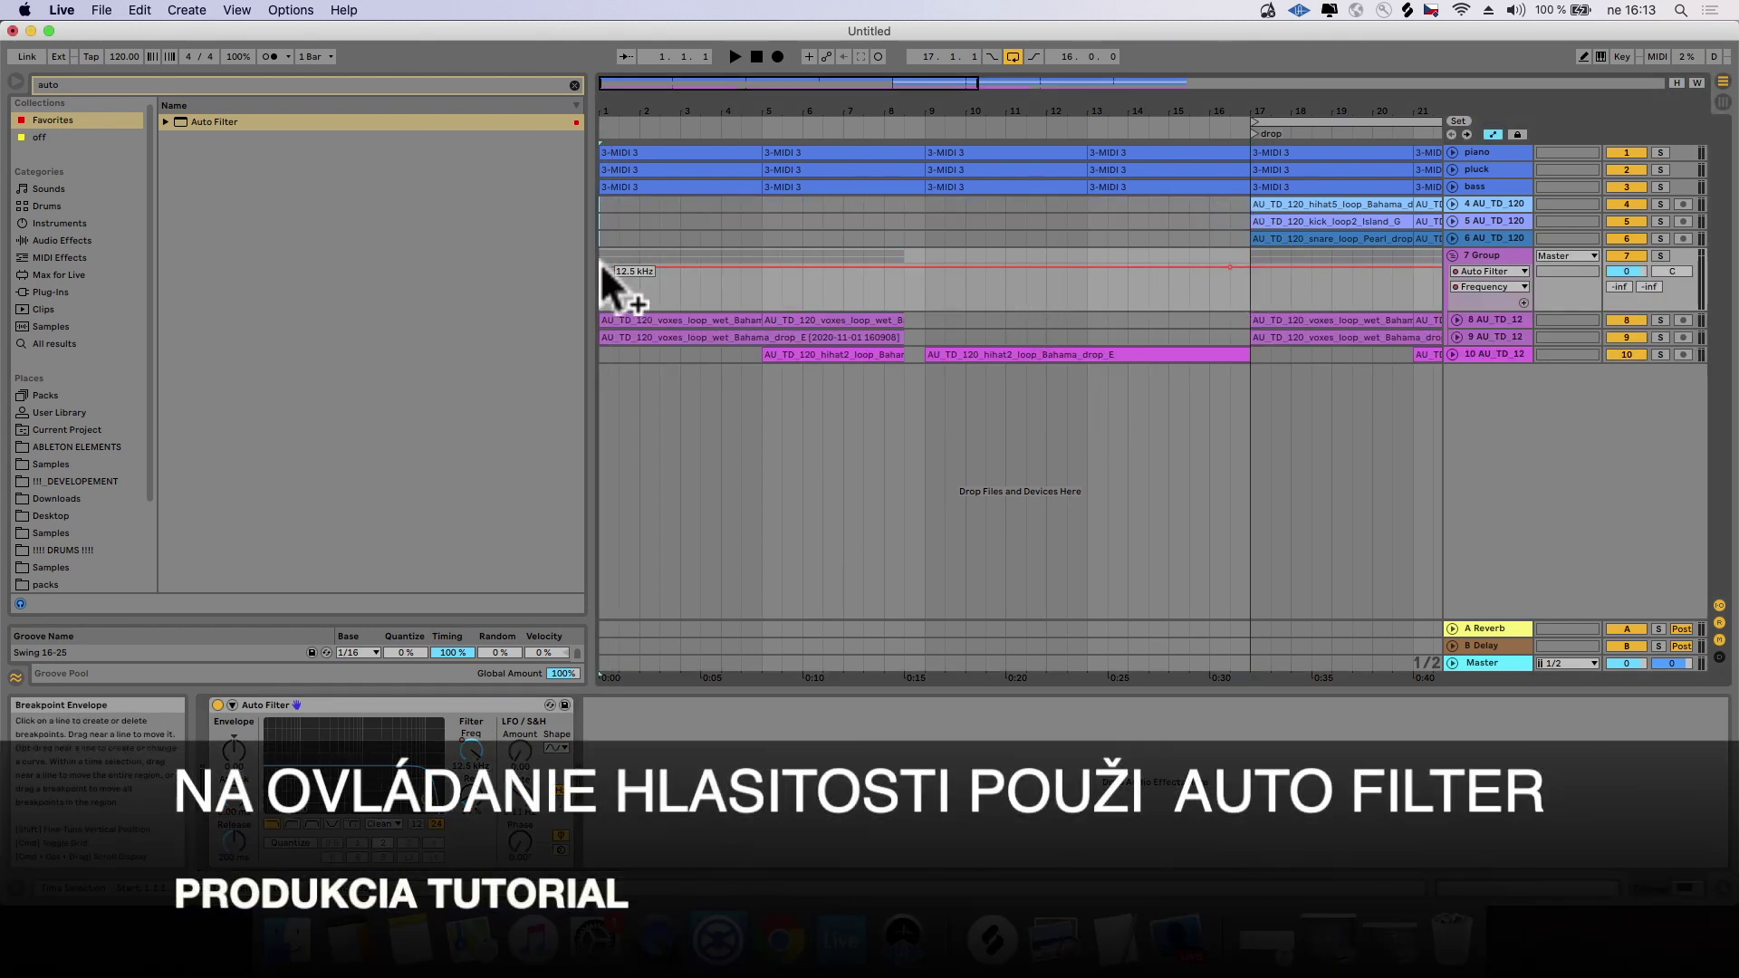
pyautogui.moveTo(599, 270); pyautogui.dragTo(600, 274)
pyautogui.click(601, 225)
pyautogui.press('space')
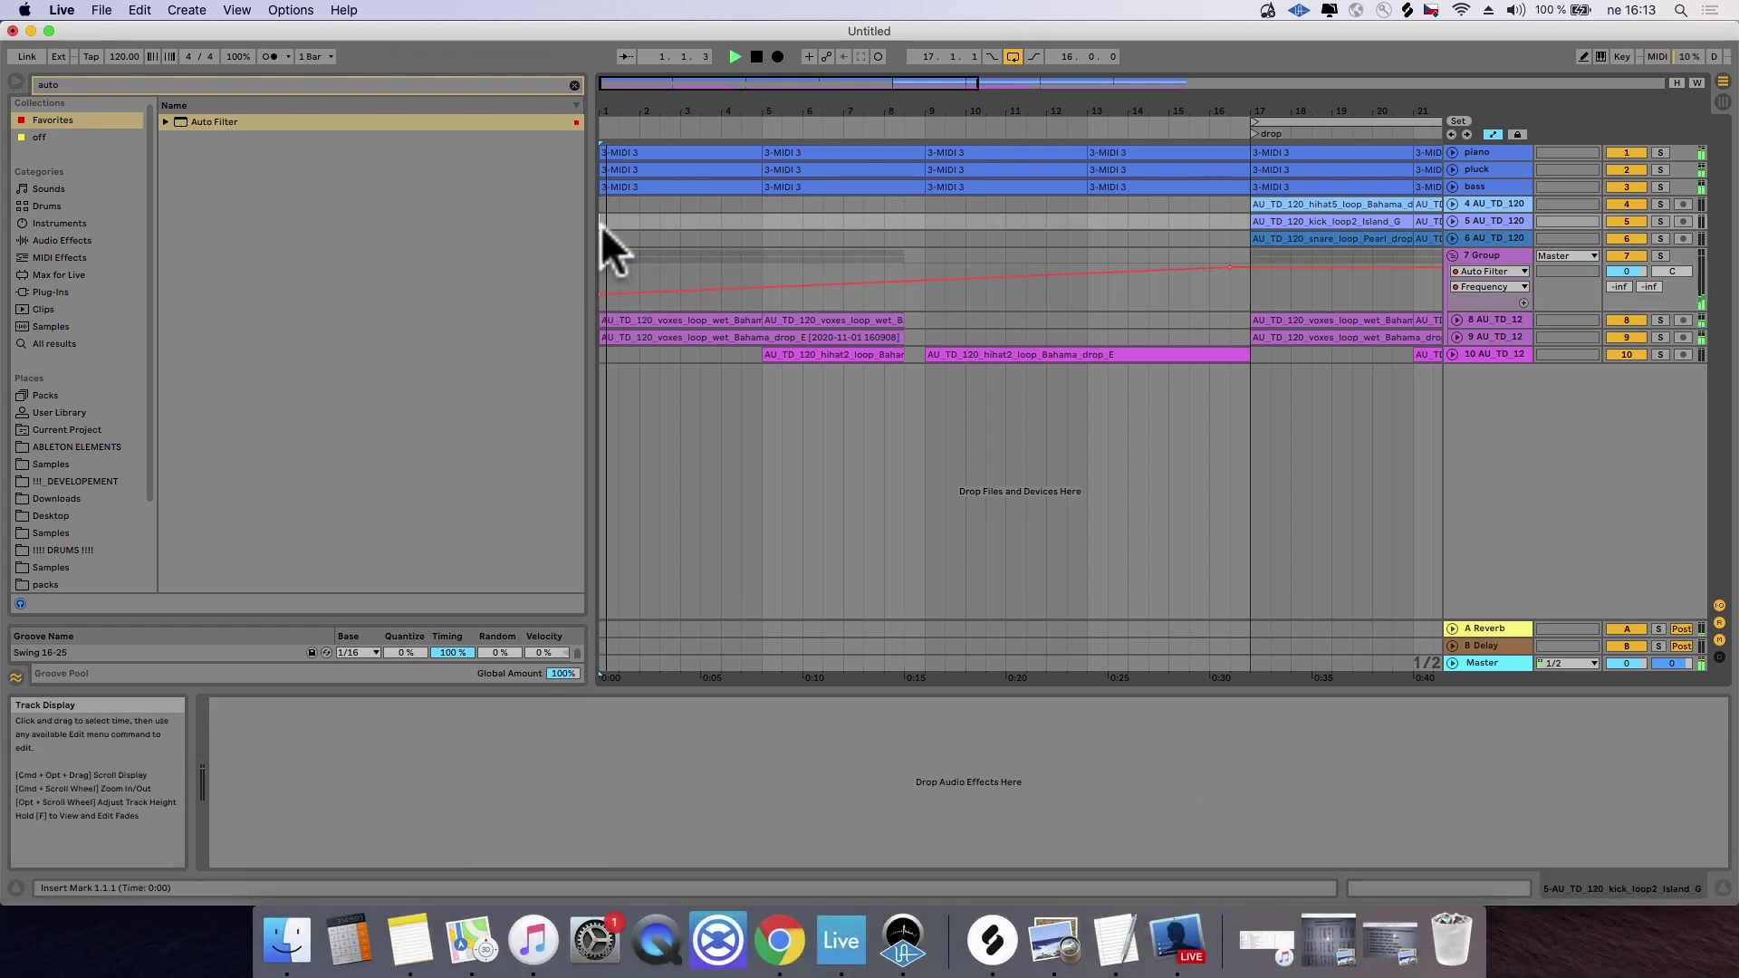
# Step: Unfold the bass track and raise the vocal group's cutoff ramp start at bar 1 to about 517 Hz
pyautogui.click(1453, 187)
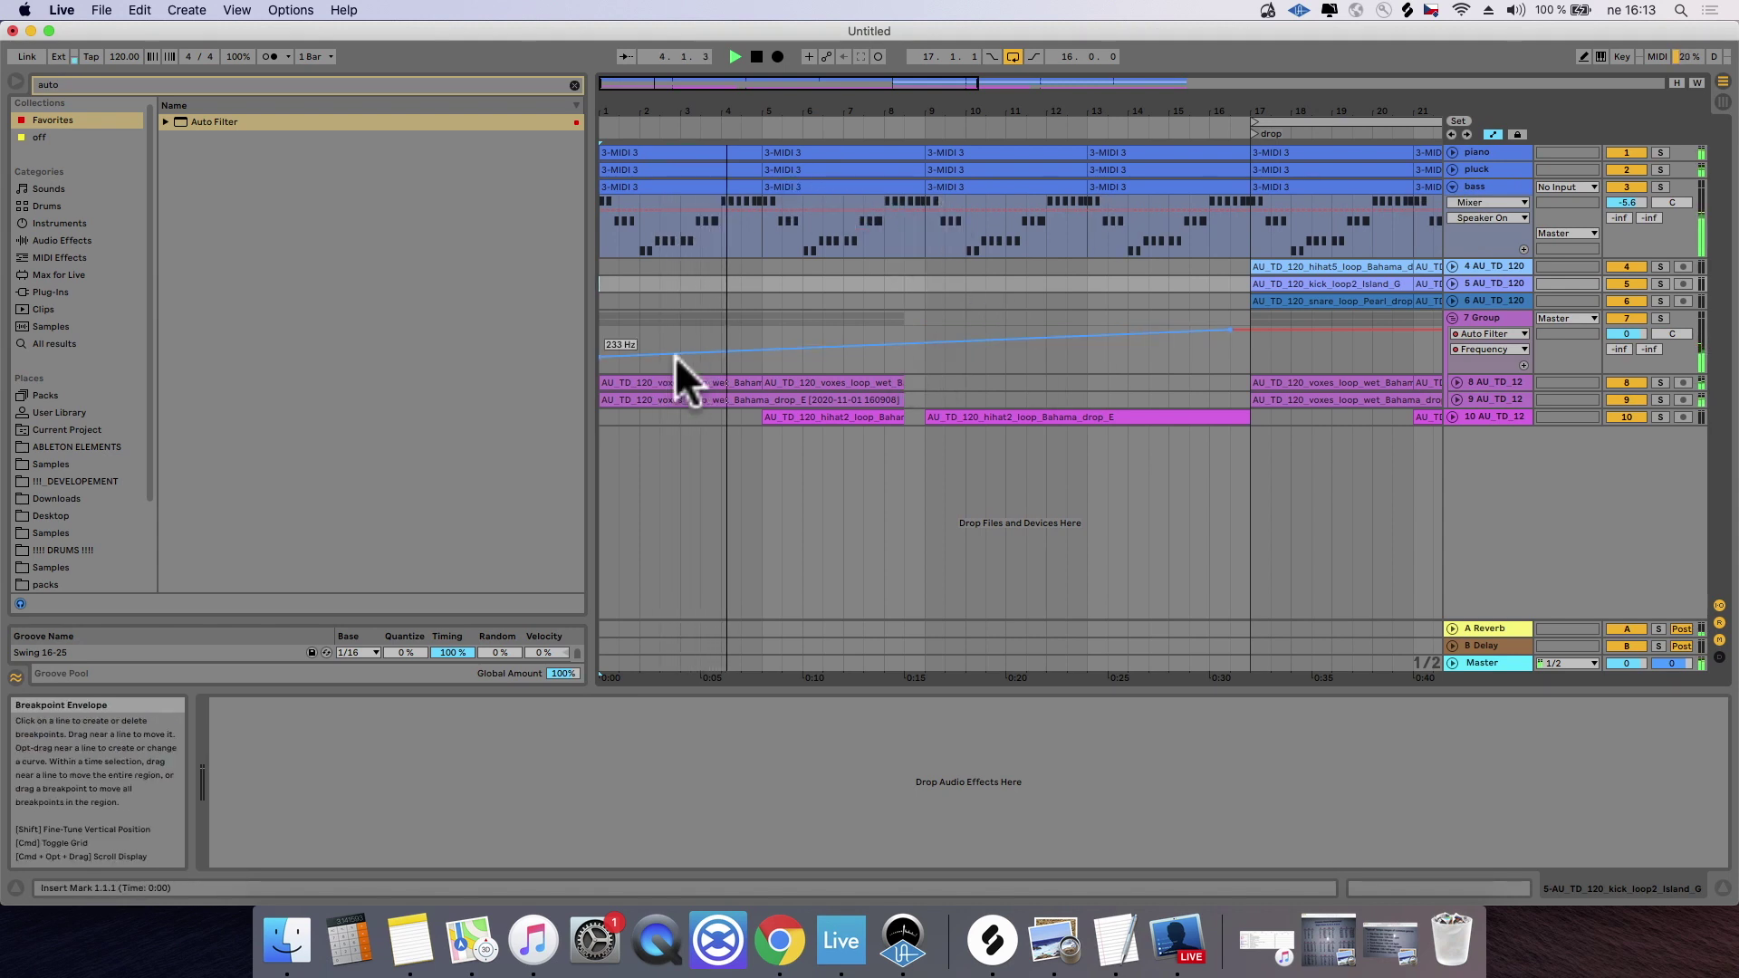
pyautogui.moveTo(600, 355); pyautogui.dragTo(599, 348)
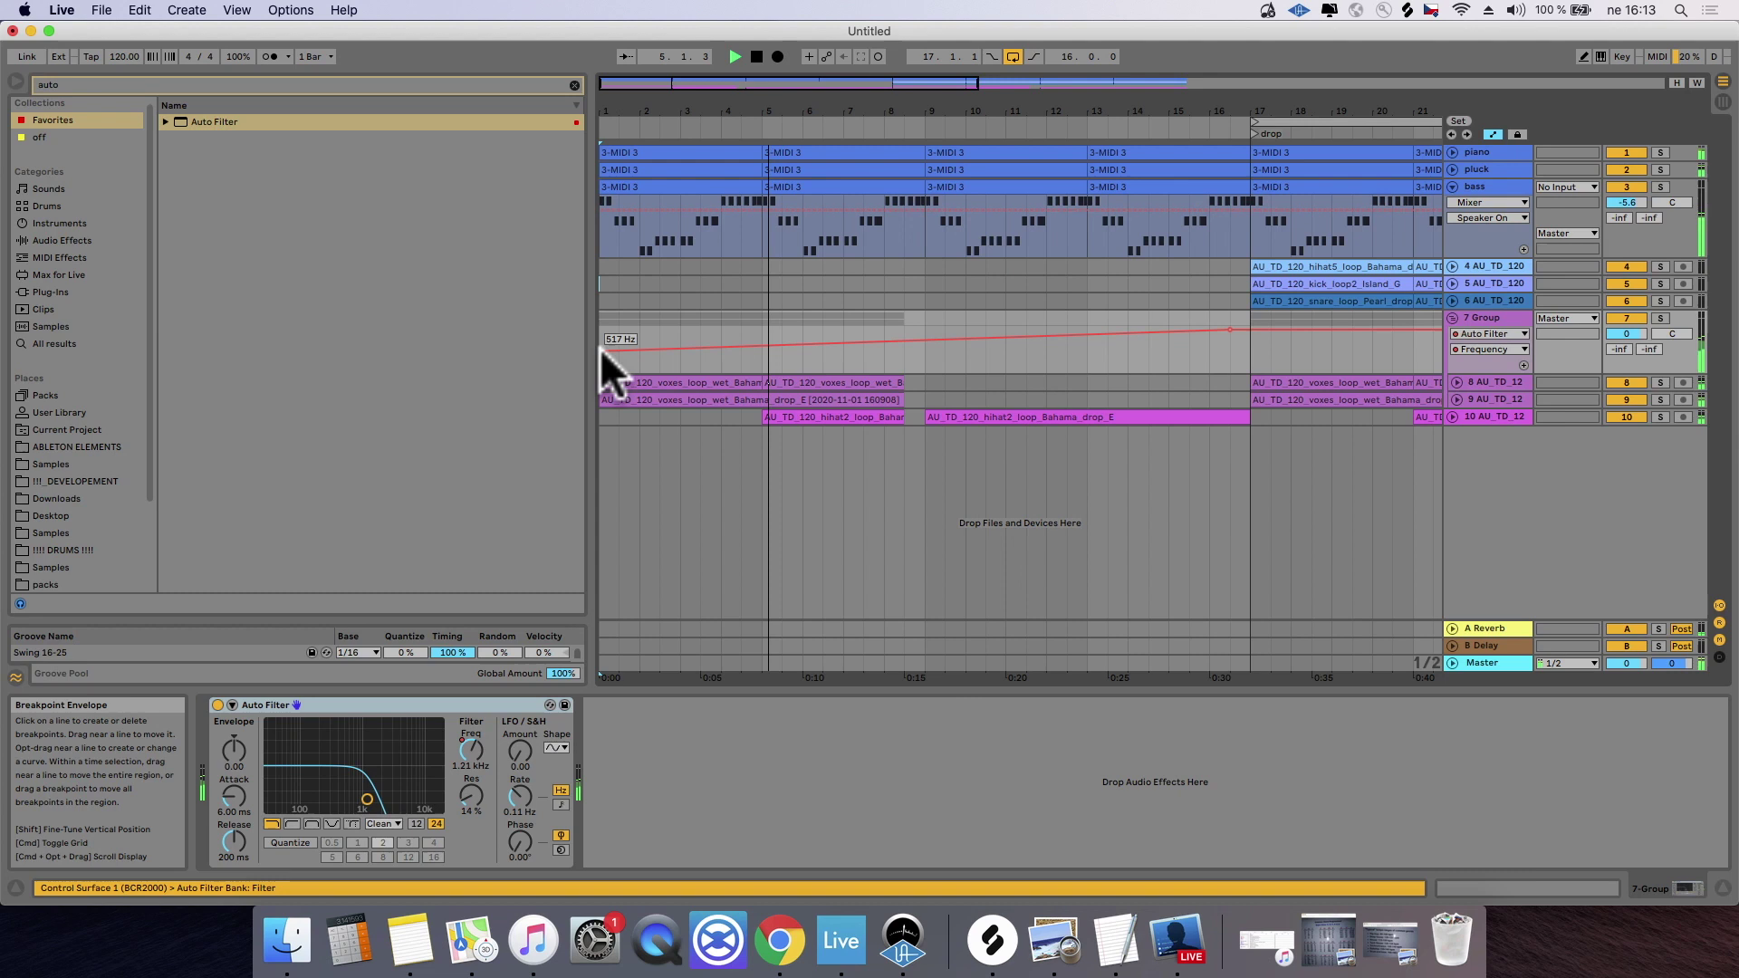
# Step: Duplicate the clips of bars 1 to 8 on both vocal tracks so they also fill bars 9 to 16
pyautogui.click(834, 417)
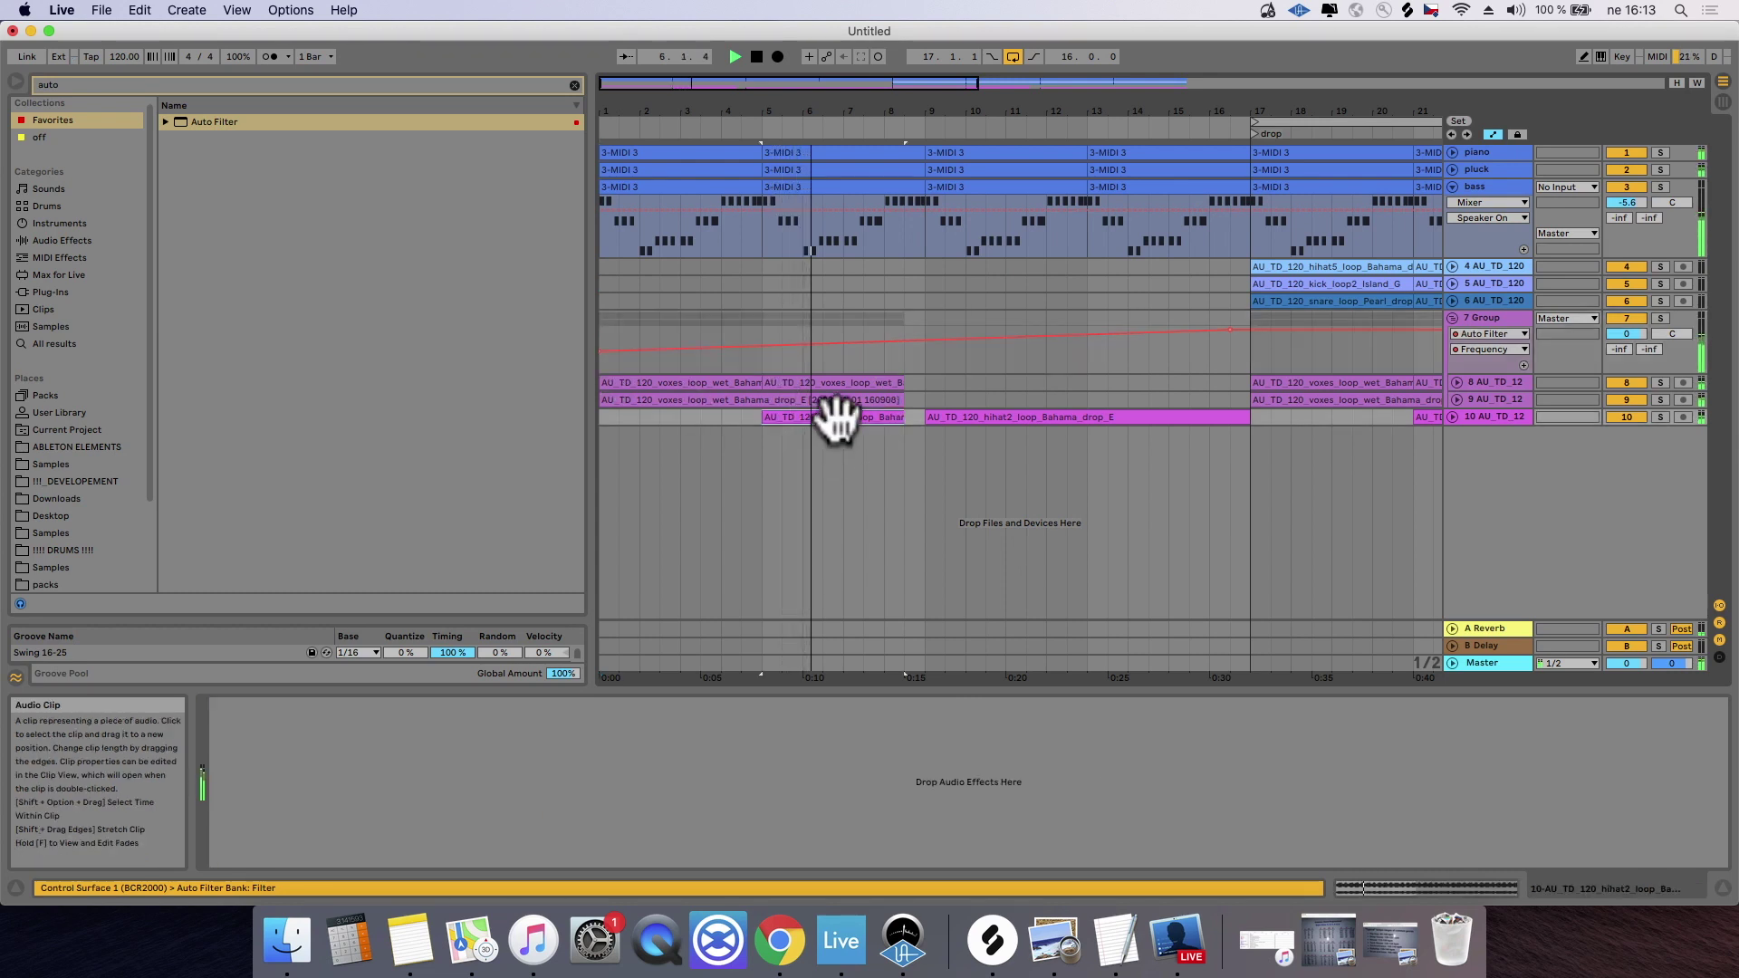
pyautogui.moveTo(835, 417); pyautogui.dragTo(925, 380)
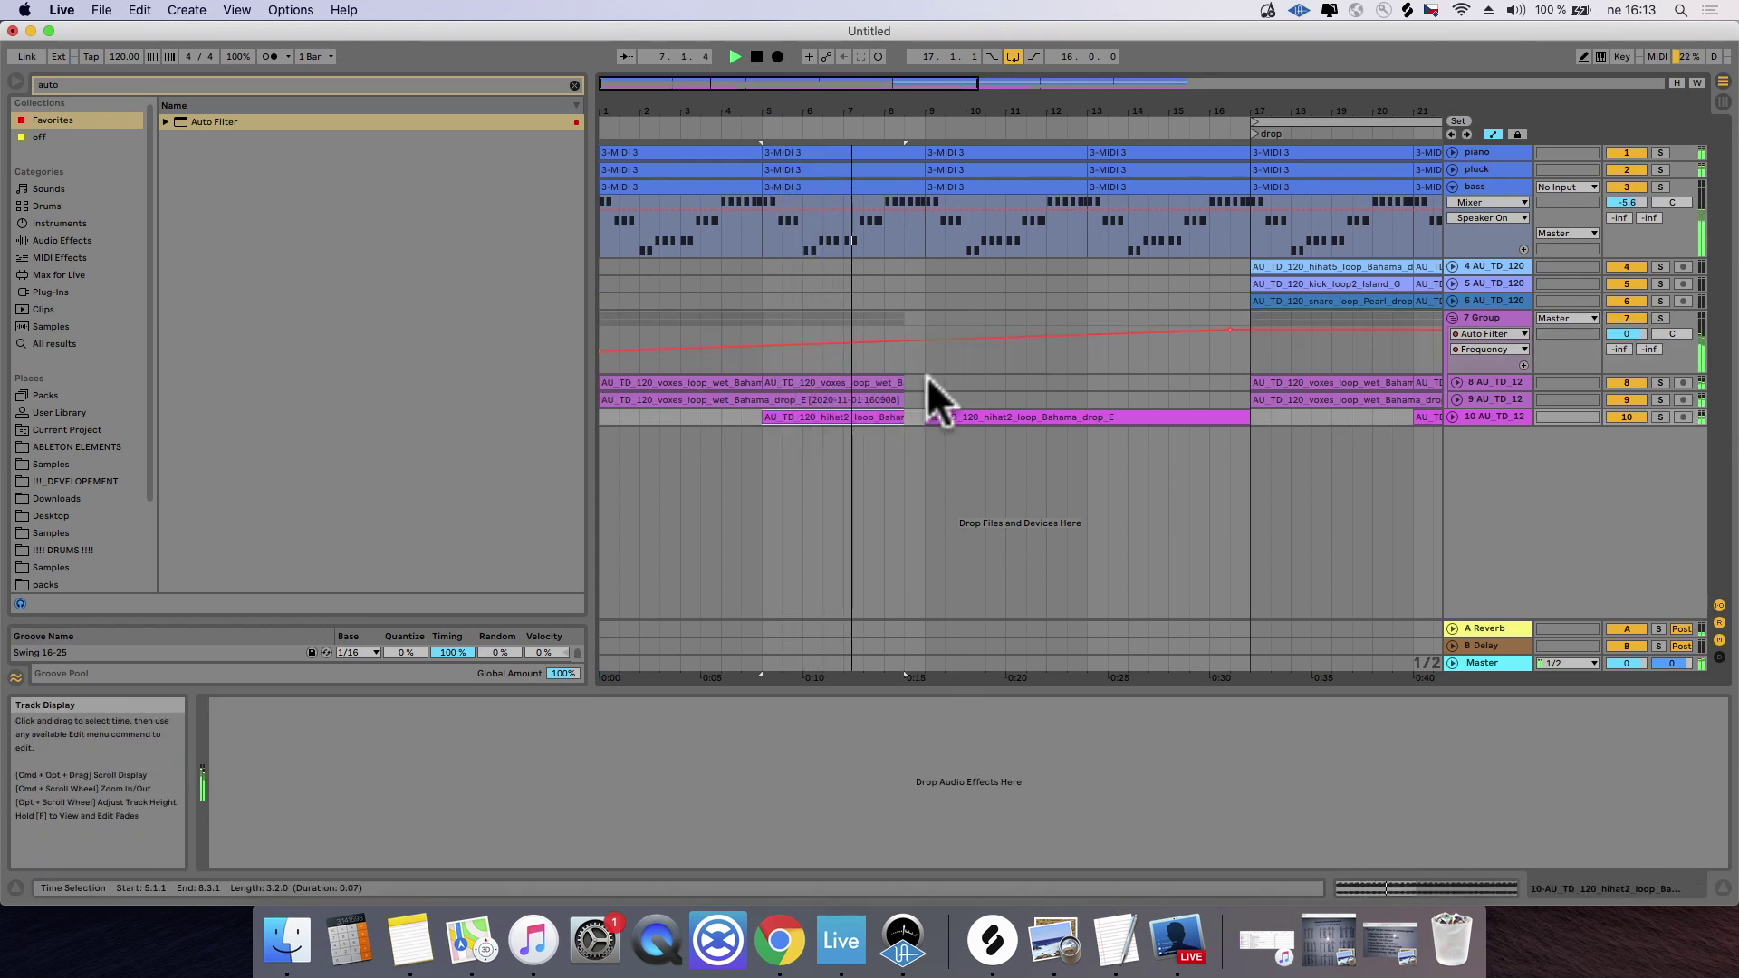
pyautogui.moveTo(674, 377); pyautogui.dragTo(580, 395)
pyautogui.press('super+d')
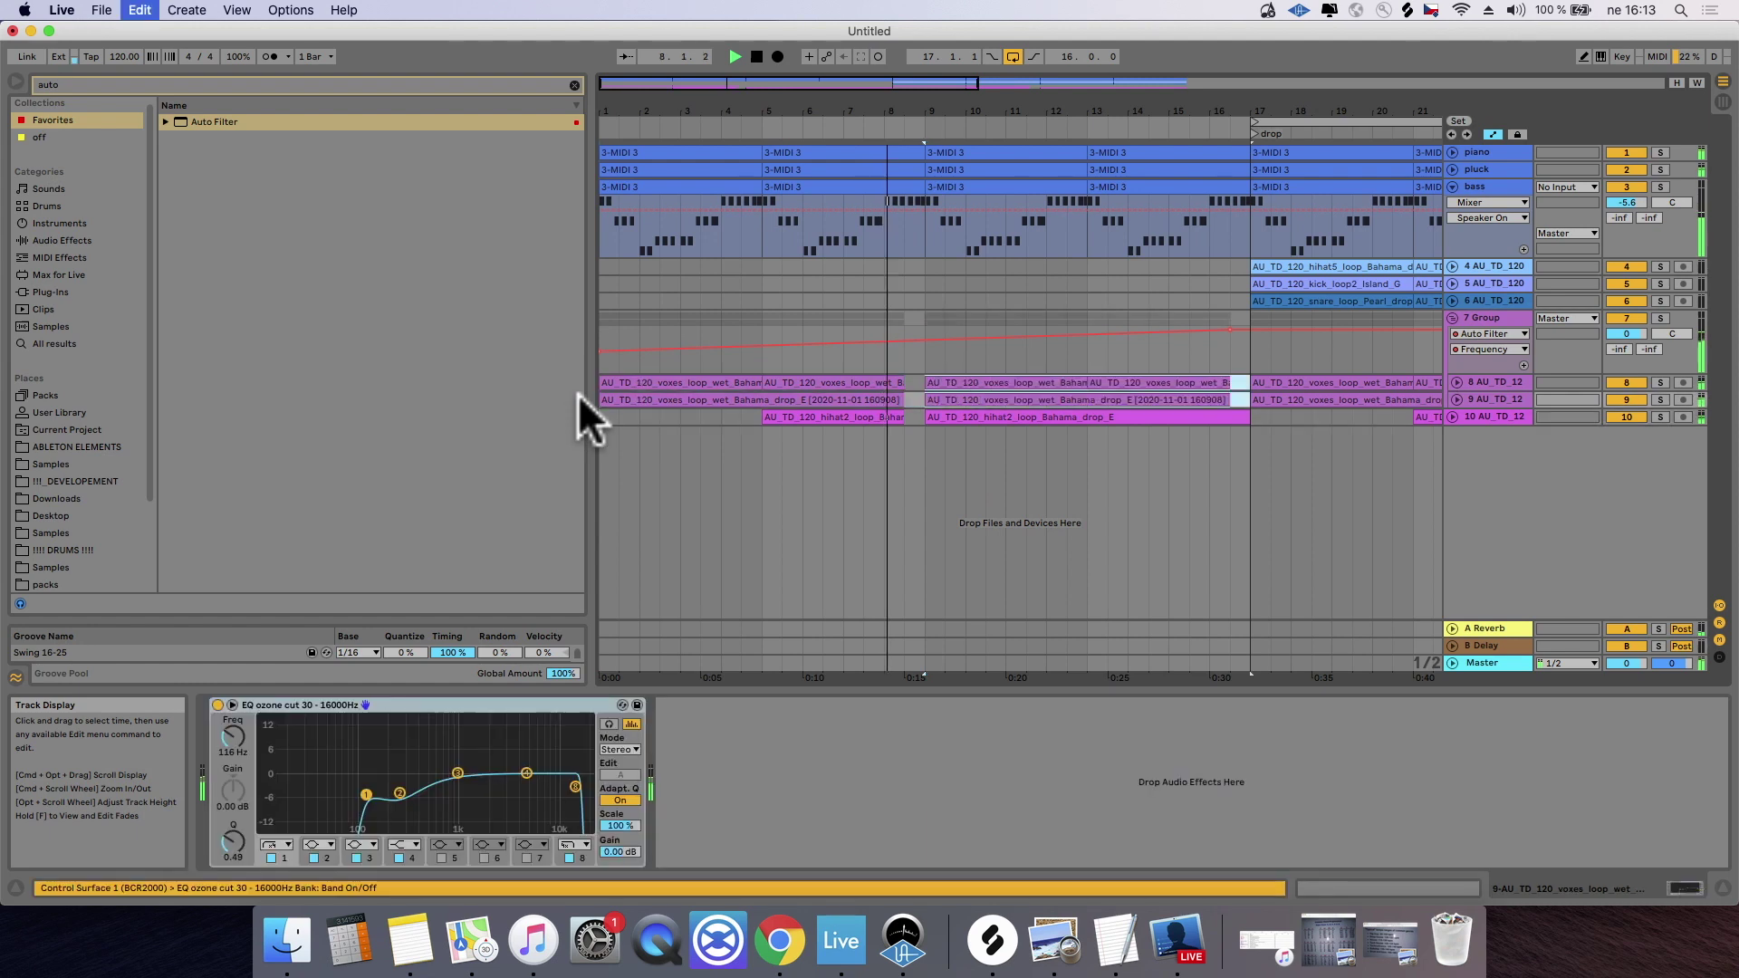
# Step: Set the vocal group's reverb send to -50.0 dB and delay send to -32.5 dB, and rename the group "vocals"
pyautogui.click(1643, 347)
pyautogui.moveTo(1644, 339)
pyautogui.mouseDown()
pyautogui.moveTo(1630, 357)
pyautogui.moveTo(1658, 362)
pyautogui.moveTo(1617, 348)
pyautogui.mouseUp()
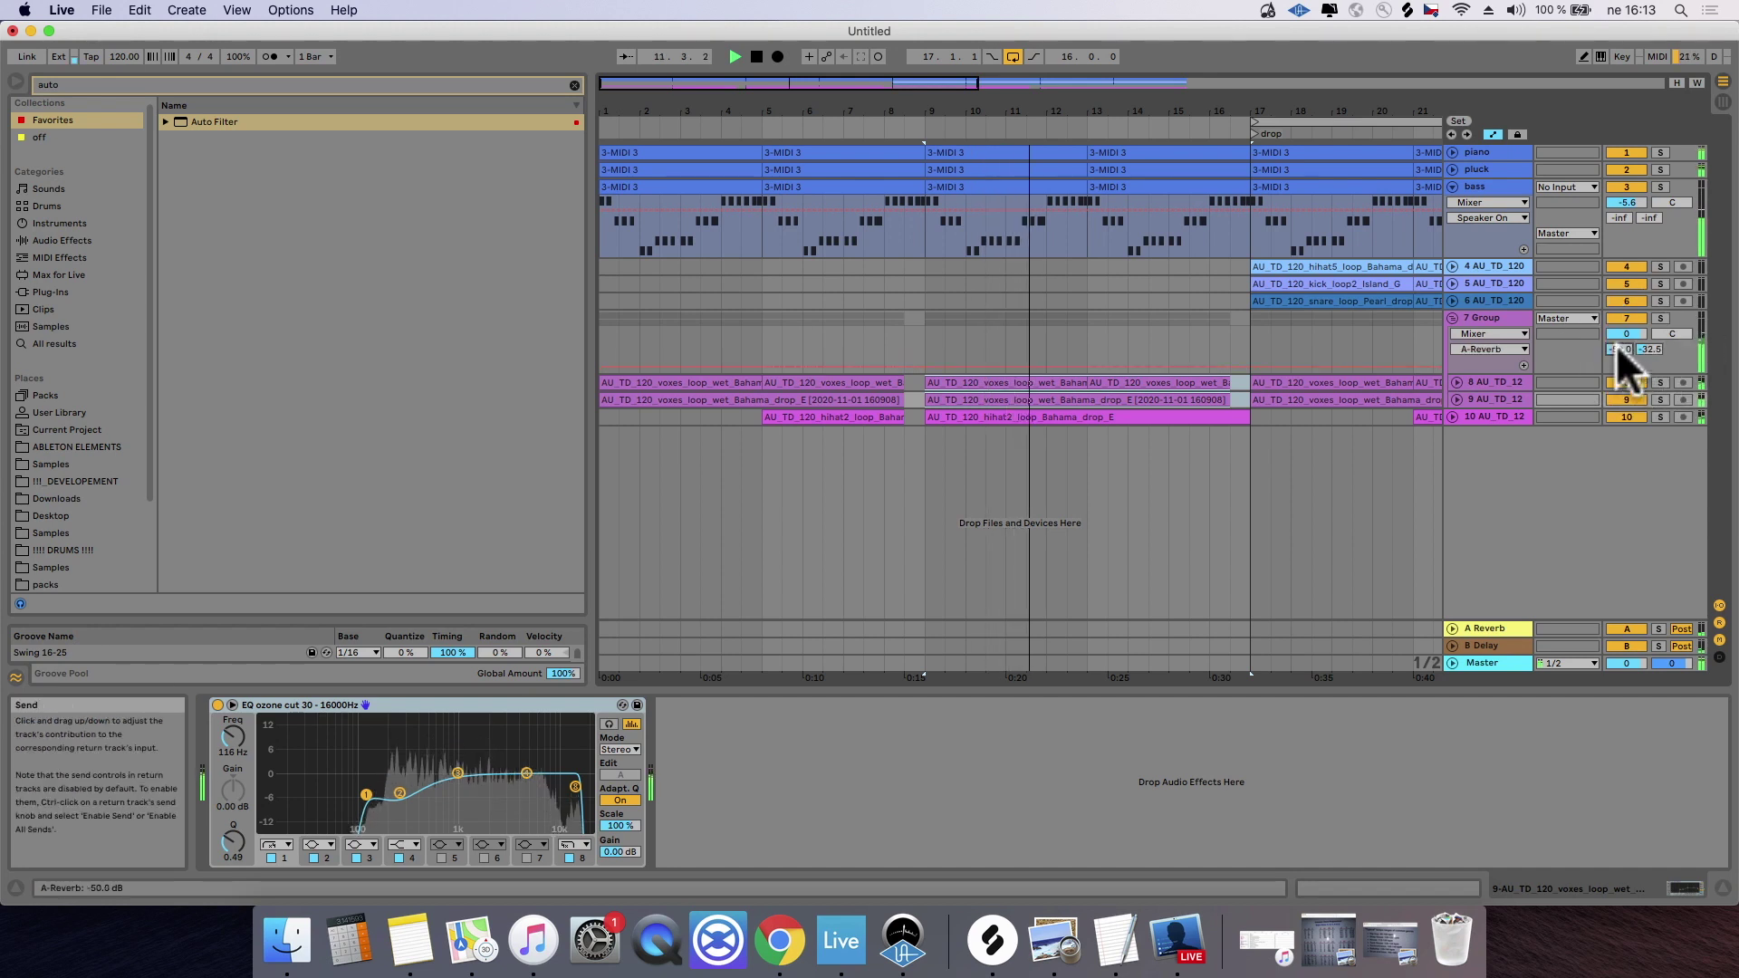
pyautogui.rightClick(1482, 315)
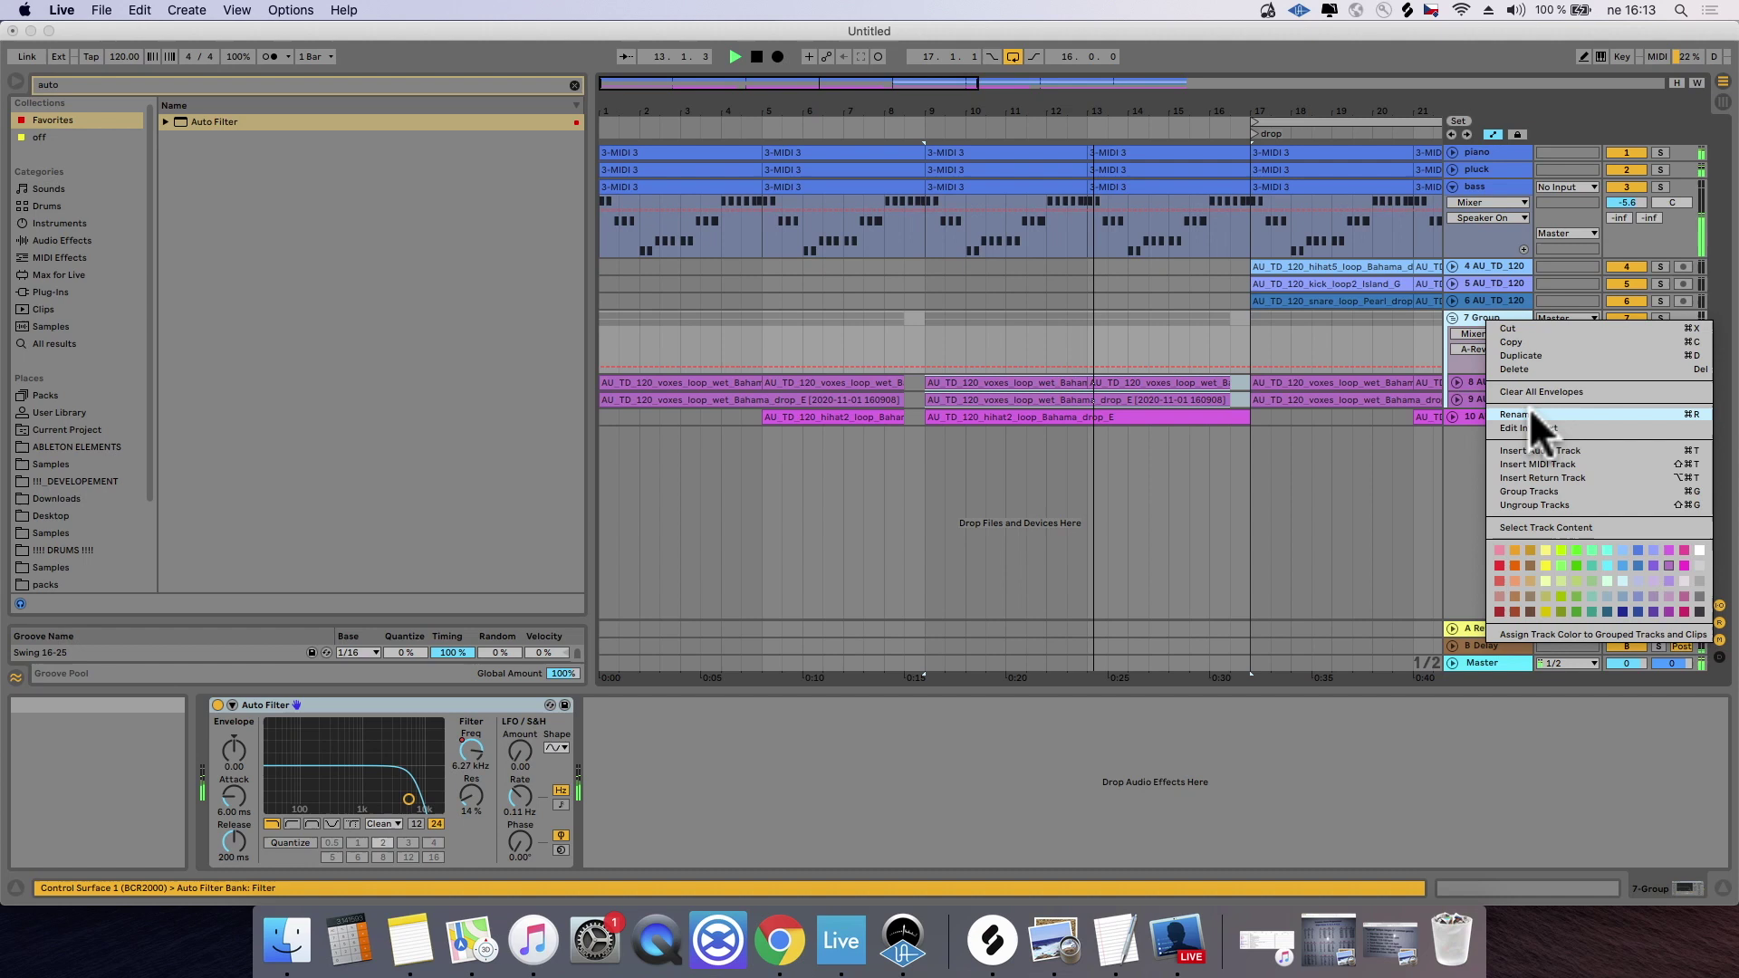
pyautogui.click(1529, 407)
pyautogui.write('vocals')
pyautogui.press('Return')
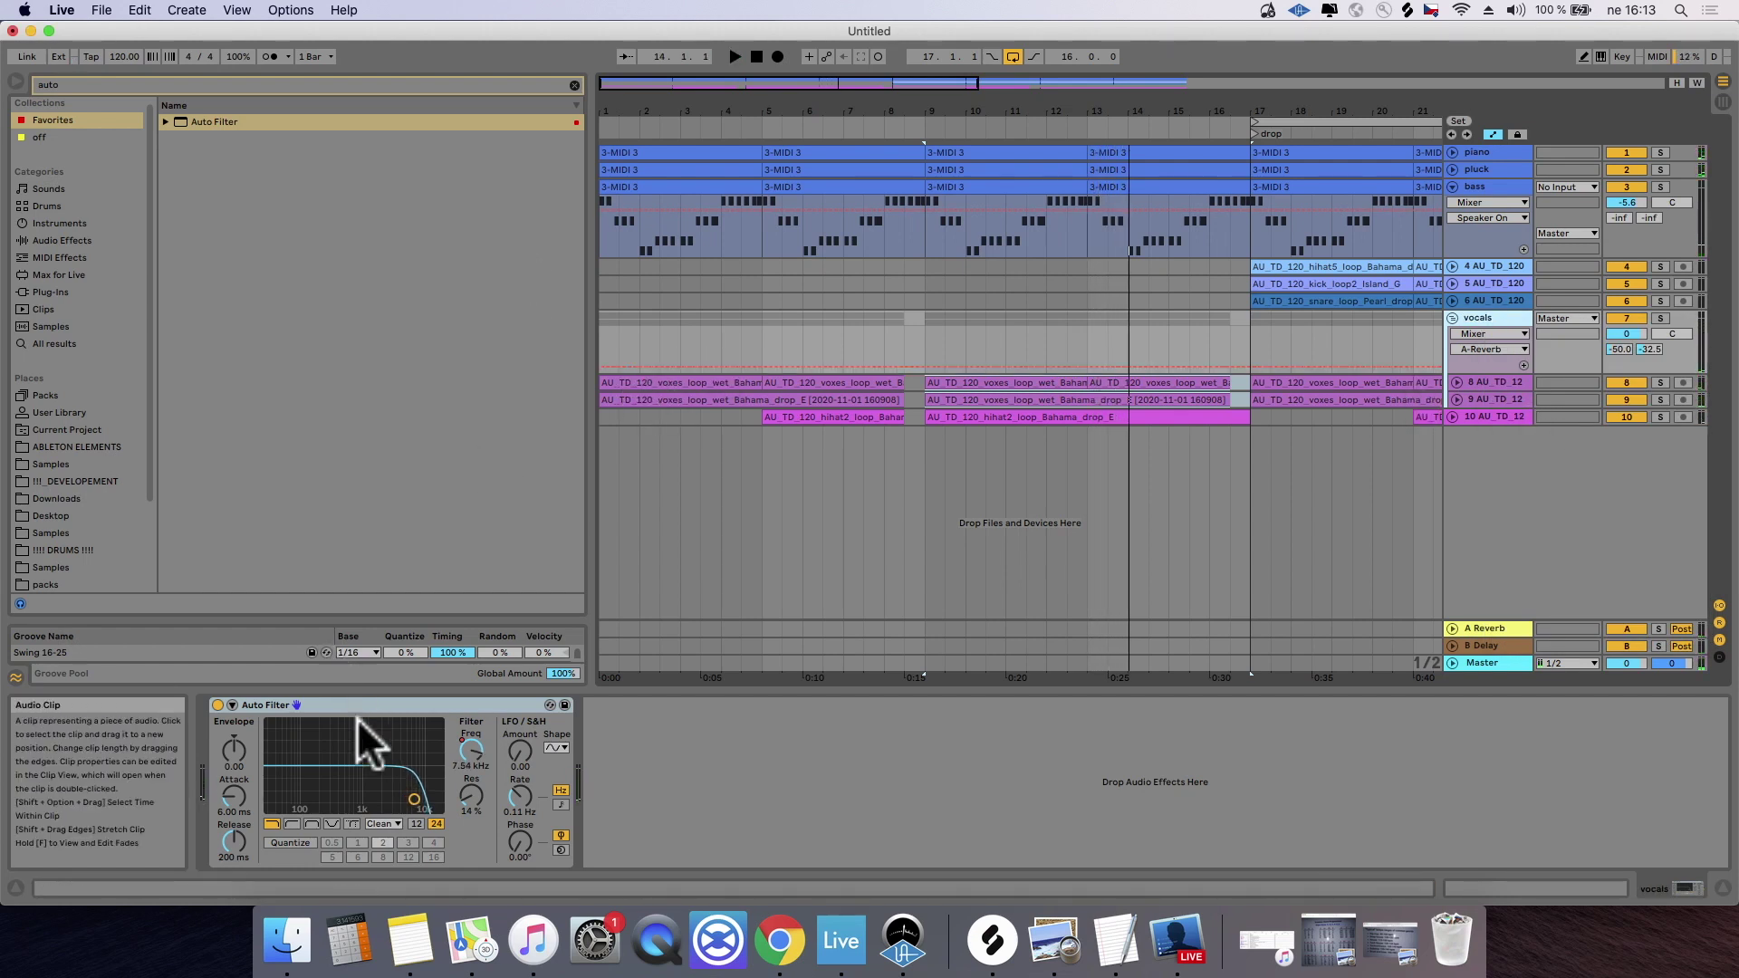
# Step: Fold the bass track, unfold piano and pluck, and open the piano clip of bars 1 to 4 in an enlarged note editor
pyautogui.click(1453, 186)
pyautogui.click(1453, 170)
pyautogui.click(1452, 152)
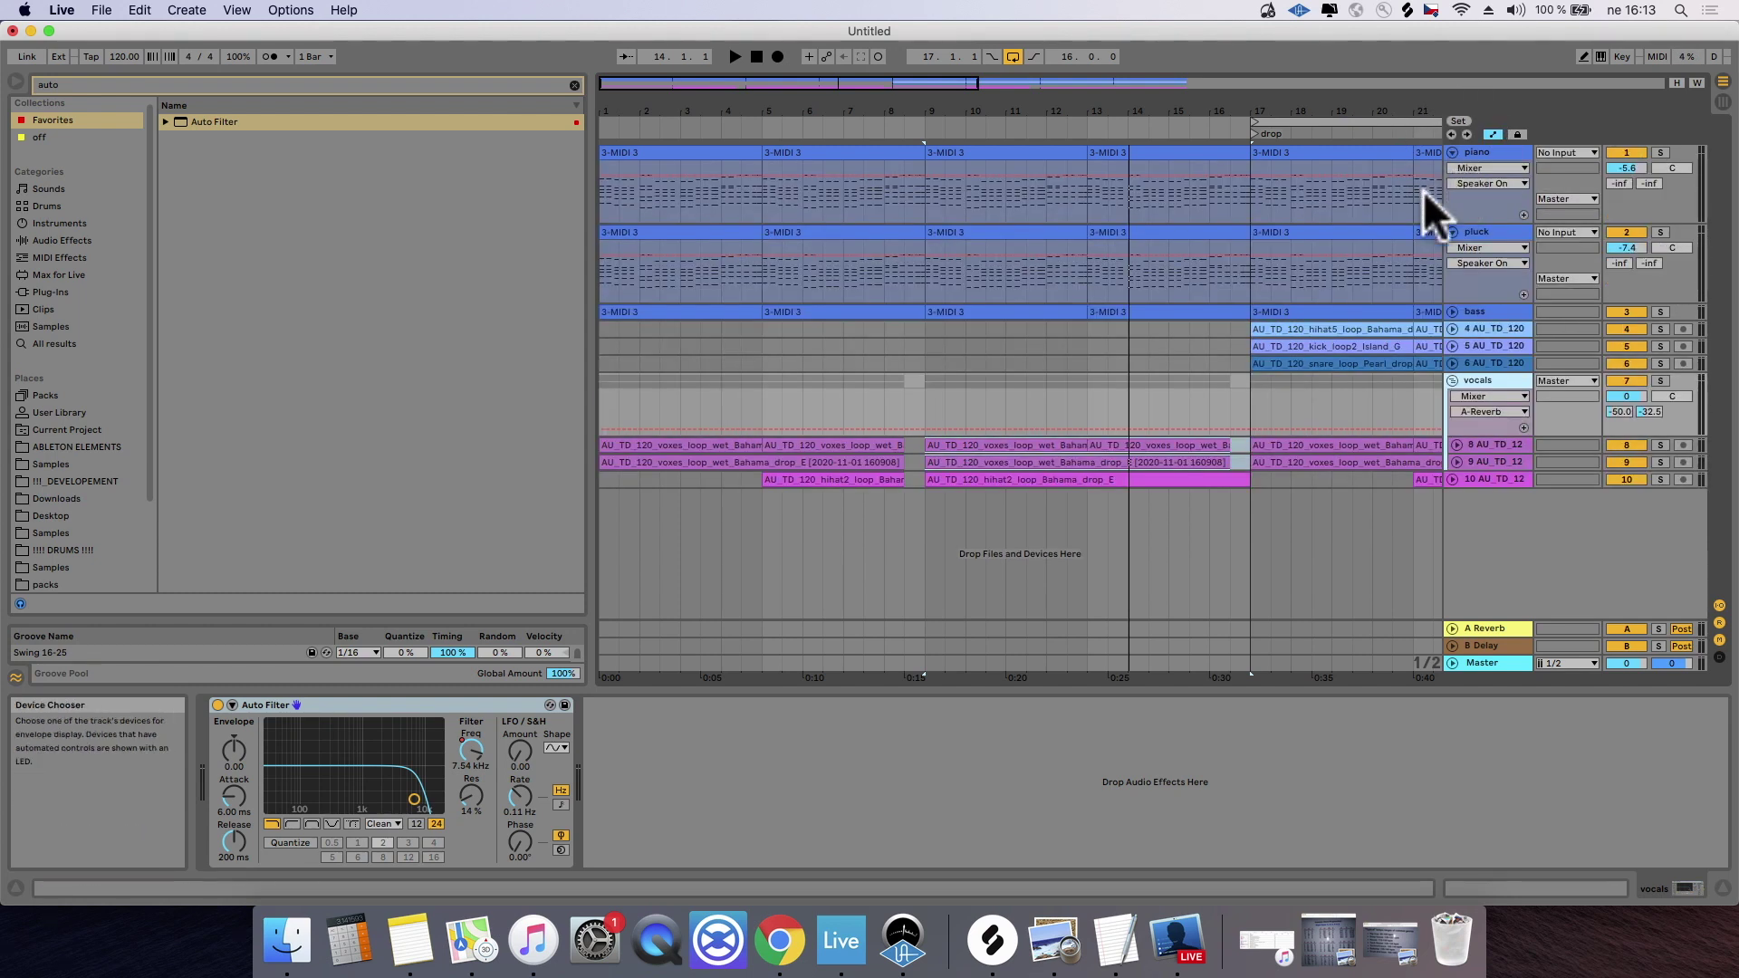
pyautogui.click(709, 151)
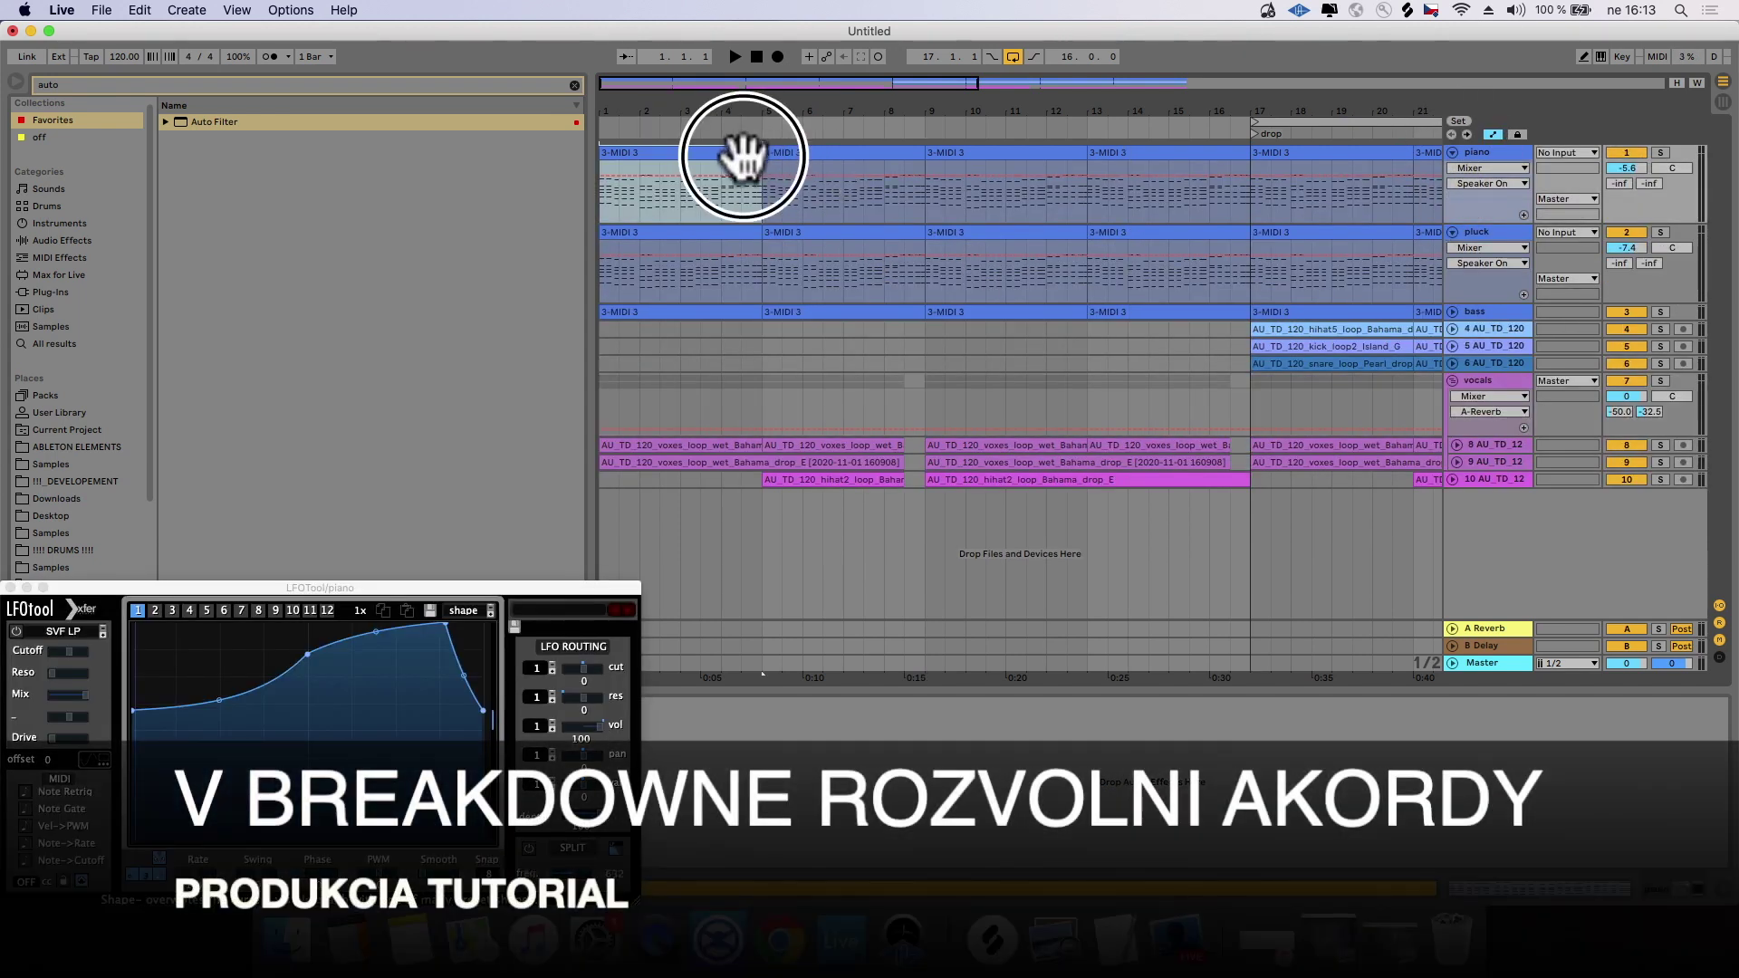
pyautogui.doubleClick(738, 154)
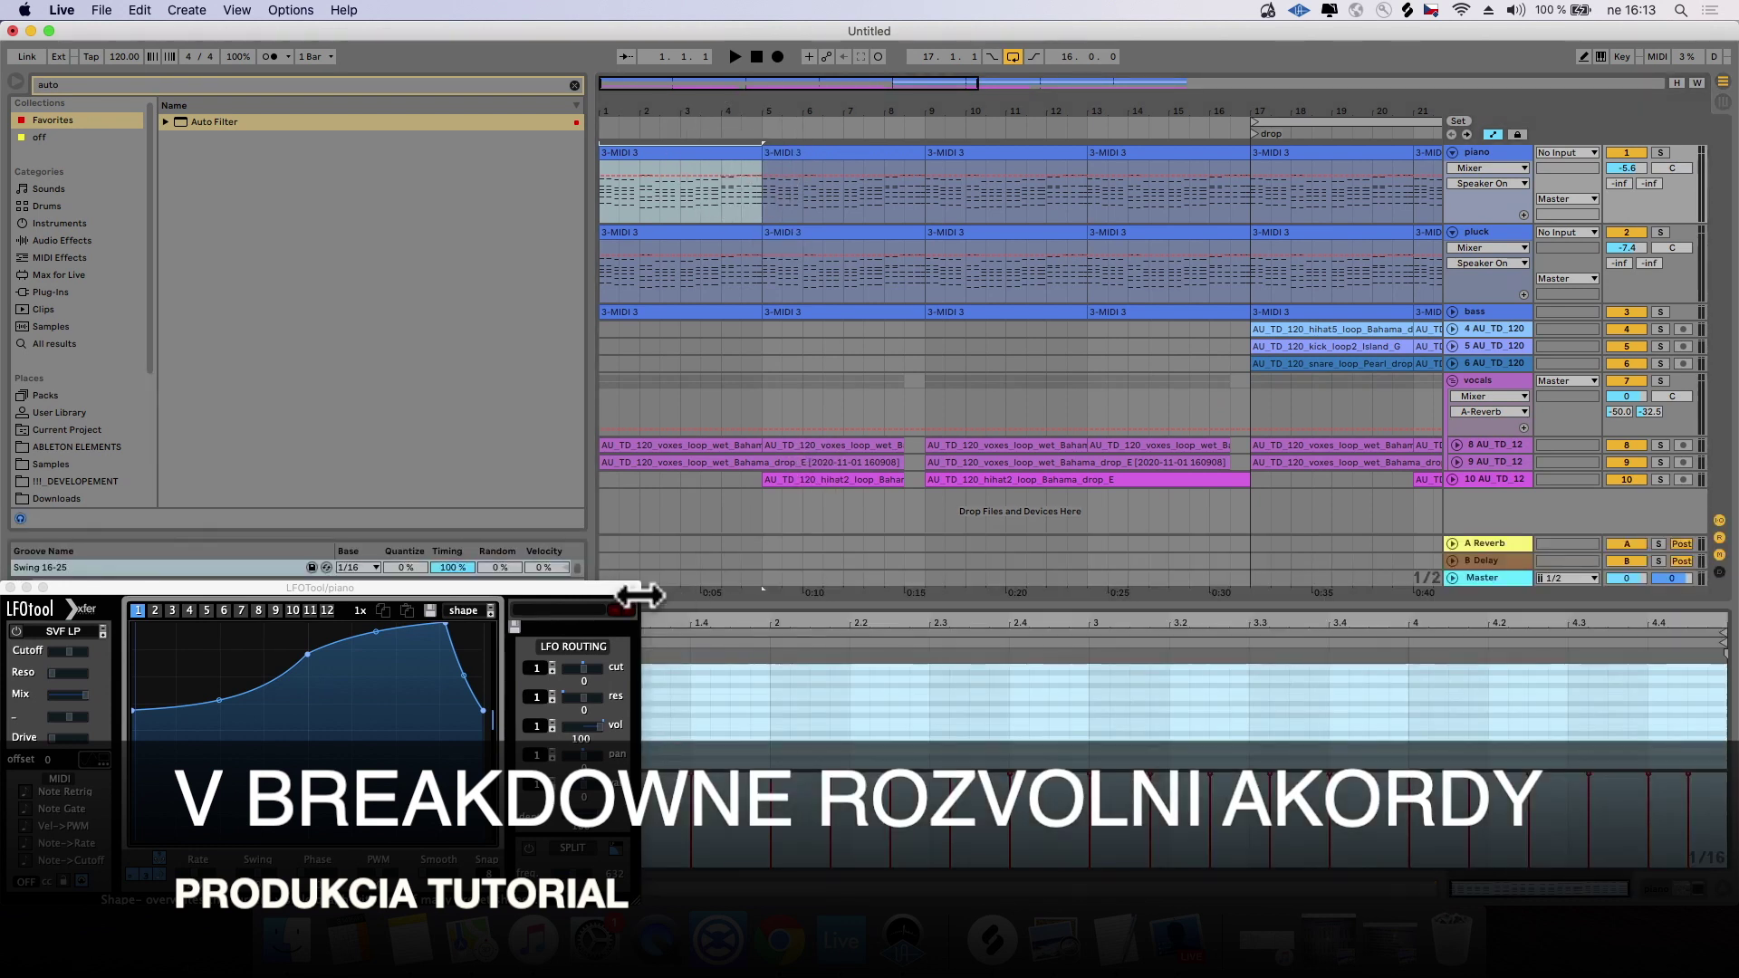
pyautogui.press('super+alt+p')
pyautogui.moveTo(827, 599); pyautogui.dragTo(790, 109)
# Step: Delete the repeated chords in the piano clip, keeping only two chords per bar
pyautogui.moveTo(524, 288); pyautogui.dragTo(532, 675)
pyautogui.press('Delete')
pyautogui.moveTo(631, 306); pyautogui.dragTo(715, 638)
pyautogui.press('Delete')
pyautogui.moveTo(820, 288); pyautogui.dragTo(880, 653)
pyautogui.press('Delete')
pyautogui.moveTo(951, 349); pyautogui.dragTo(1050, 634)
pyautogui.press('Delete')
pyautogui.moveTo(1169, 344); pyautogui.dragTo(1141, 698)
pyautogui.press('Delete')
pyautogui.moveTo(1282, 328); pyautogui.dragTo(1390, 640)
pyautogui.press('Delete')
pyautogui.moveTo(1486, 317); pyautogui.dragTo(1486, 622)
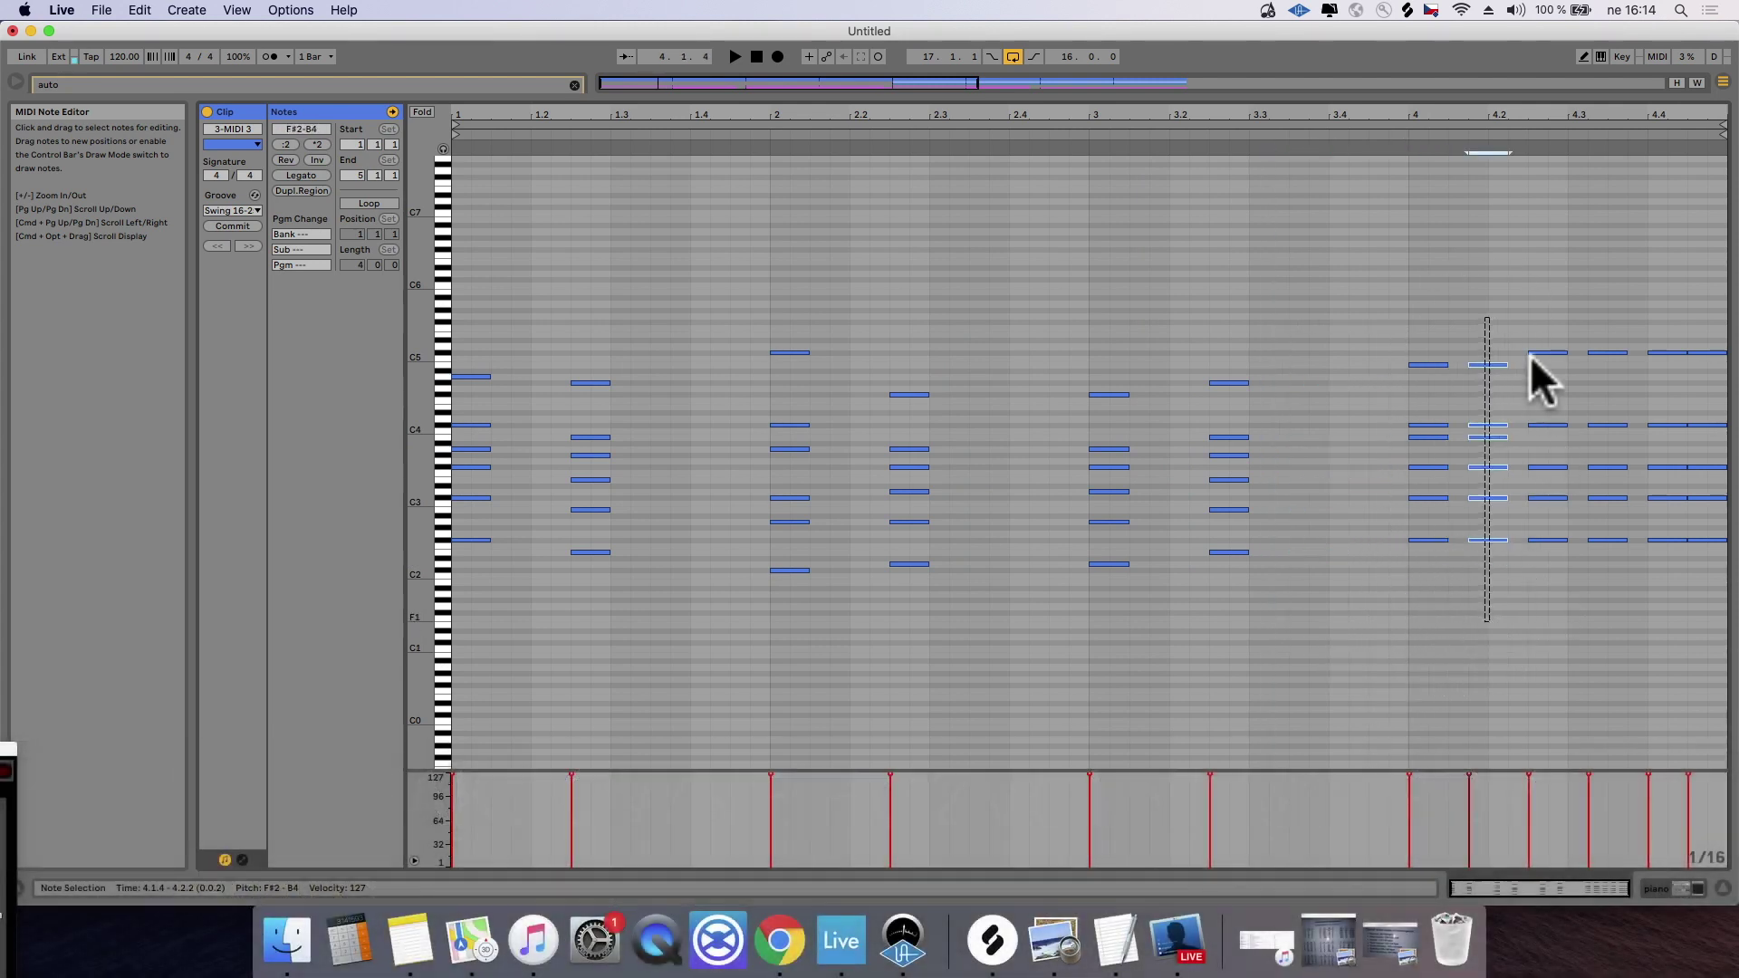
pyautogui.press('Delete')
pyautogui.moveTo(1587, 311); pyautogui.dragTo(1711, 729)
pyautogui.press('Delete')
# Step: Lengthen all remaining piano notes so the first chord of each bar holds until the second one starts
pyautogui.press('super+a')
pyautogui.press('super+l')
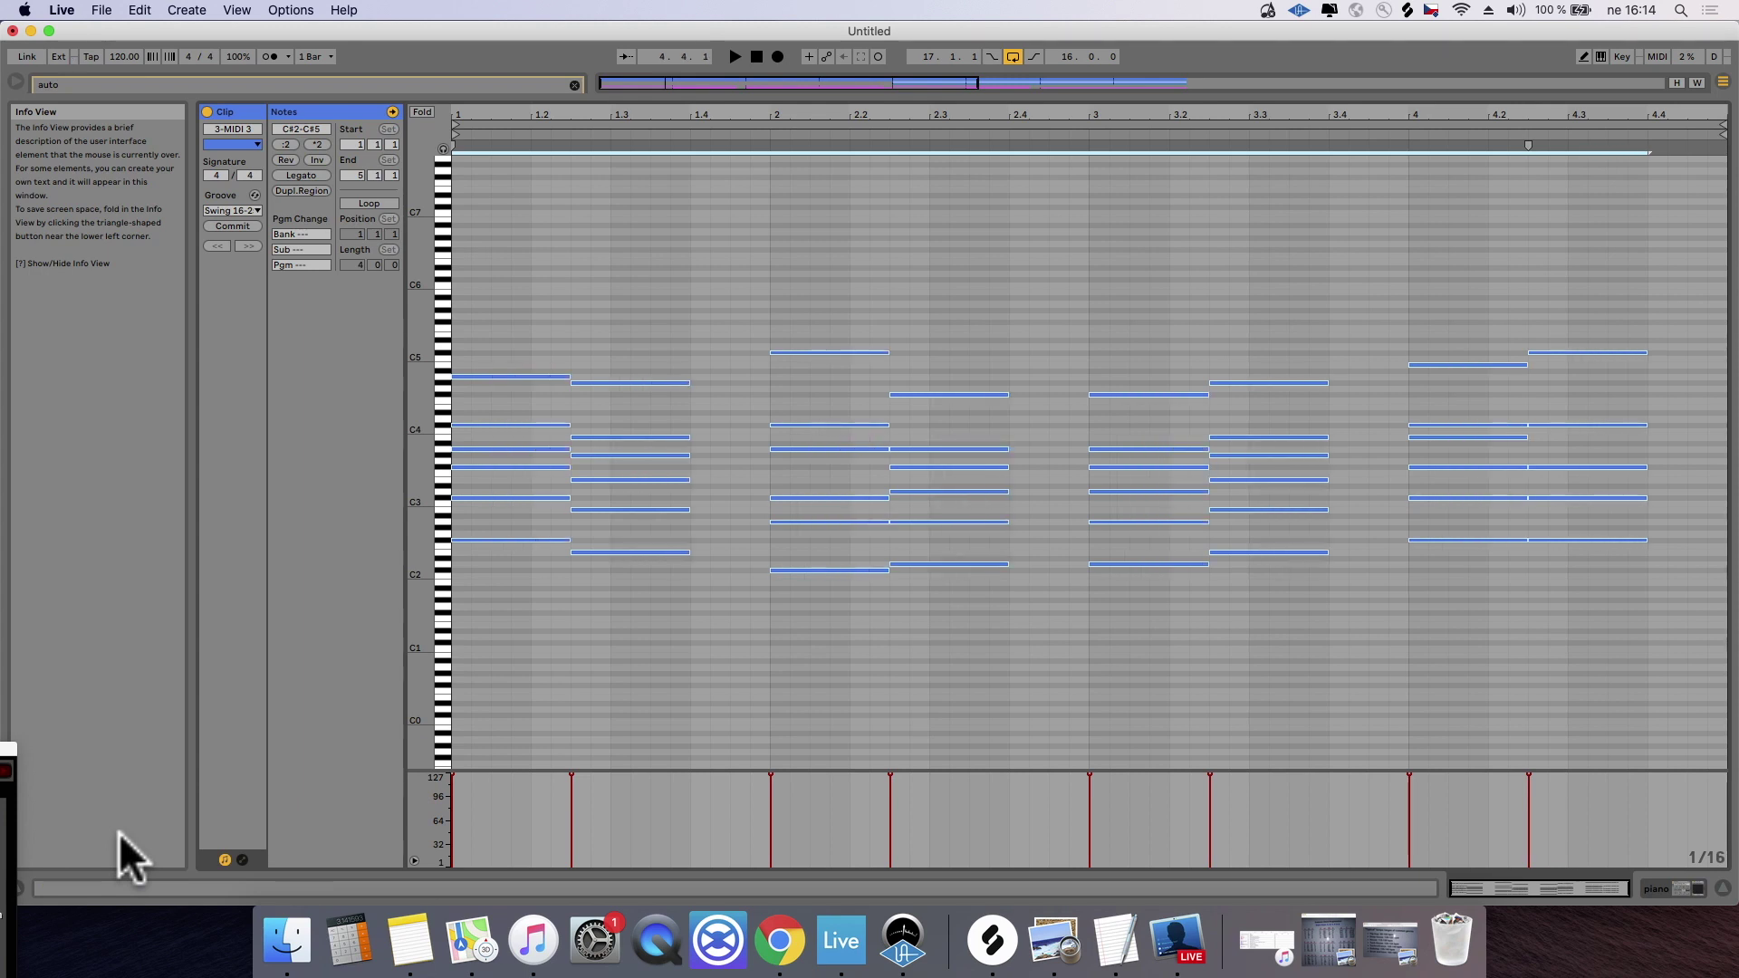
# Step: Extend the second chord of each bar in the piano clip towards the start of the following bar
pyautogui.moveTo(650, 332); pyautogui.dragTo(606, 747)
pyautogui.hotkey('shift', 'Right')
pyautogui.hotkey('shift', 'Right')
pyautogui.hotkey('shift', 'Right')
pyautogui.hotkey('shift', 'Right')
pyautogui.moveTo(983, 338); pyautogui.dragTo(933, 721)
pyautogui.hotkey('shift', 'Right')
pyautogui.hotkey('shift', 'Right')
pyautogui.hotkey('shift', 'Right')
pyautogui.hotkey('shift', 'Right')
pyautogui.moveTo(1325, 308); pyautogui.dragTo(1292, 676)
pyautogui.hotkey('shift', 'Right')
pyautogui.hotkey('shift', 'Right')
pyautogui.hotkey('shift', 'Right')
pyautogui.hotkey('shift', 'Right')
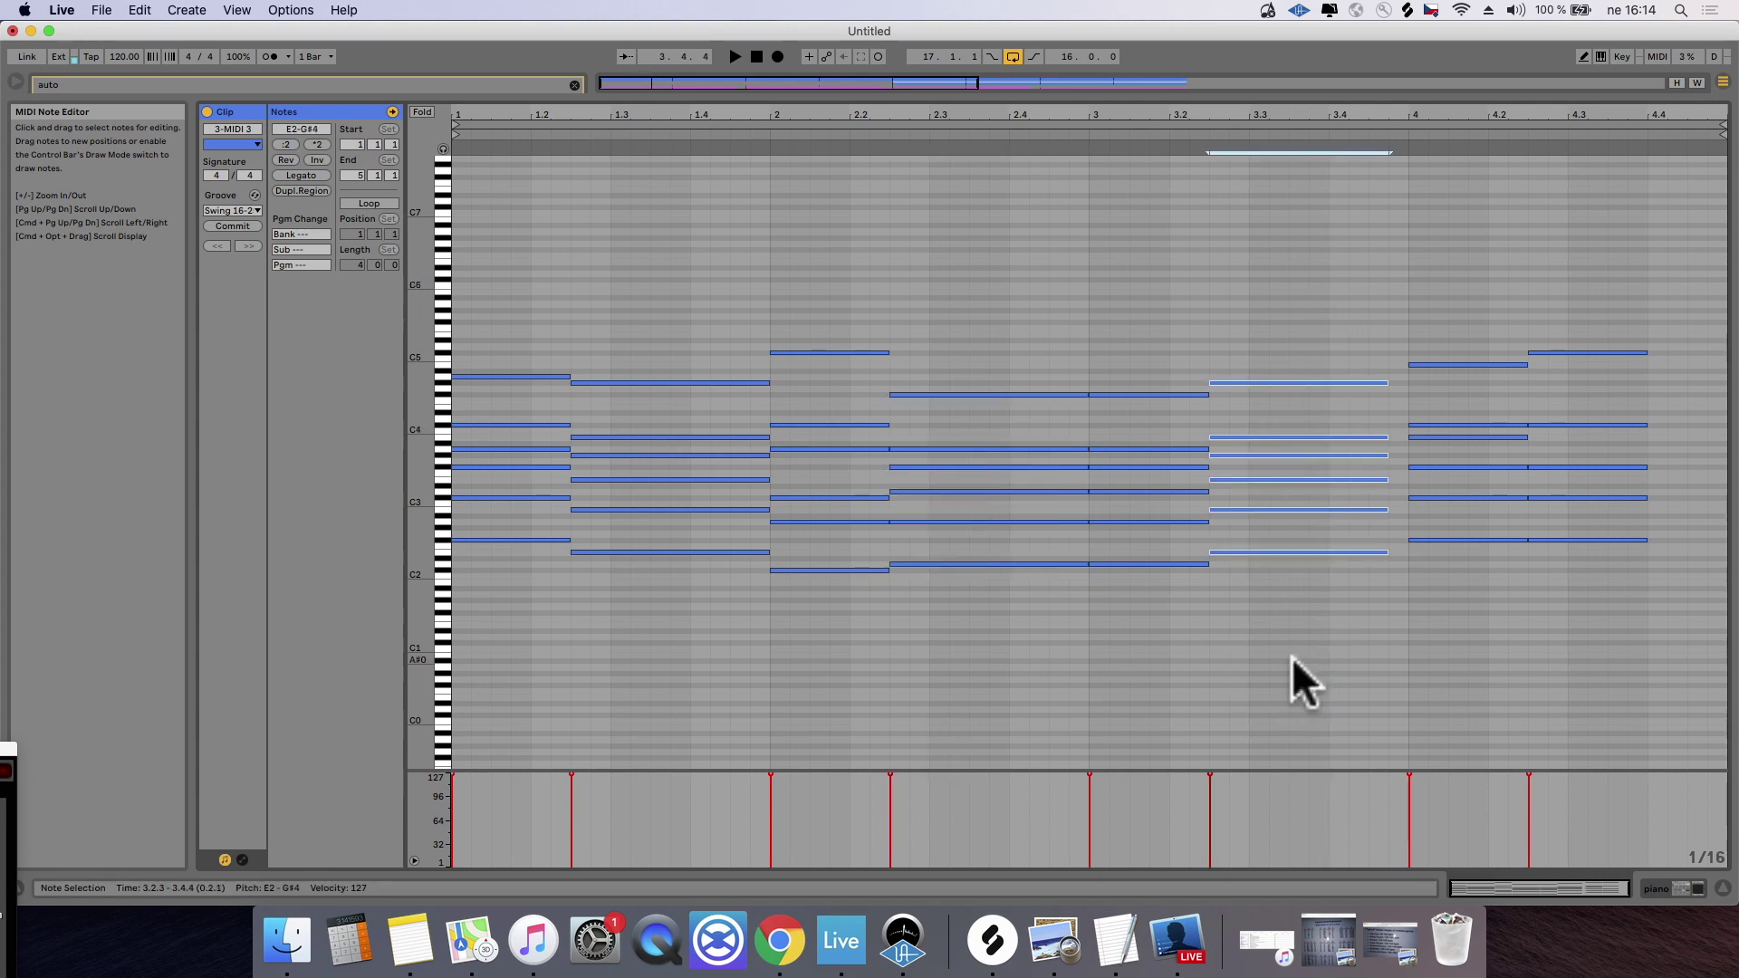
pyautogui.moveTo(1551, 237); pyautogui.dragTo(1578, 700)
pyautogui.hotkey('shift', 'Right')
pyautogui.hotkey('shift', 'Right')
pyautogui.hotkey('shift', 'Right')
pyautogui.hotkey('shift', 'Right')
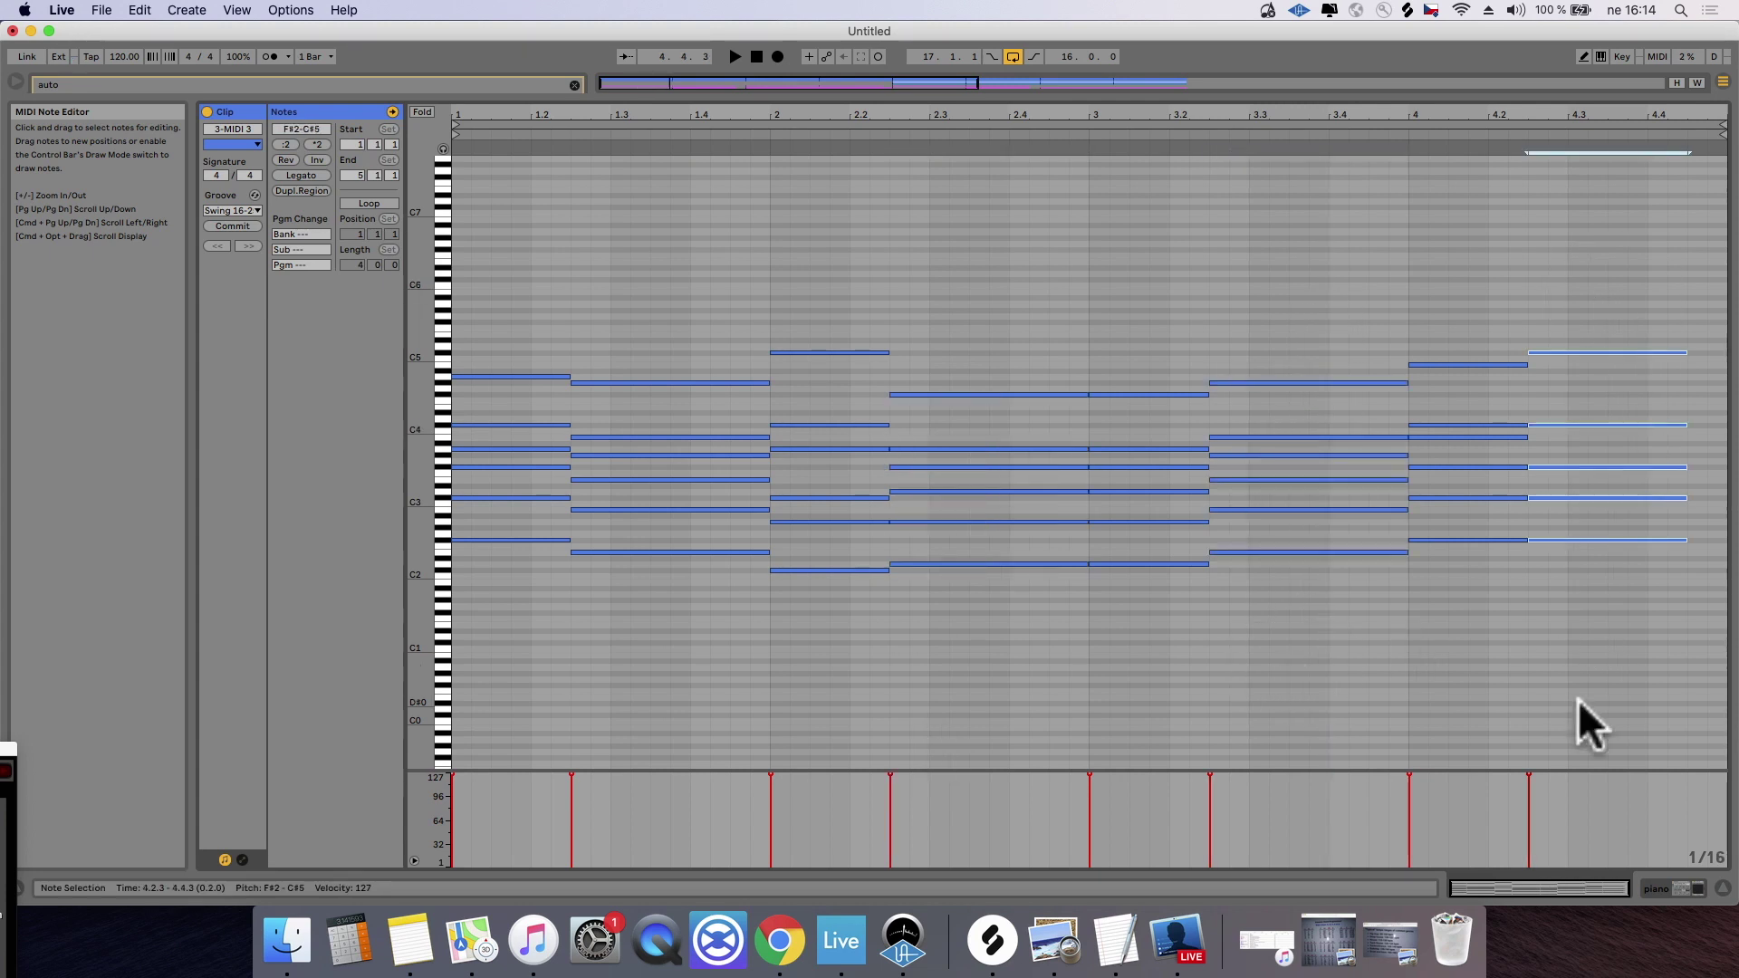
# Step: Copy the sustained piano clip over bars 1 to 4 of the pluck and bass tracks, and unfold the bass track
pyautogui.press('space')
pyautogui.moveTo(764, 97); pyautogui.dragTo(595, 344)
pyautogui.click(715, 148)
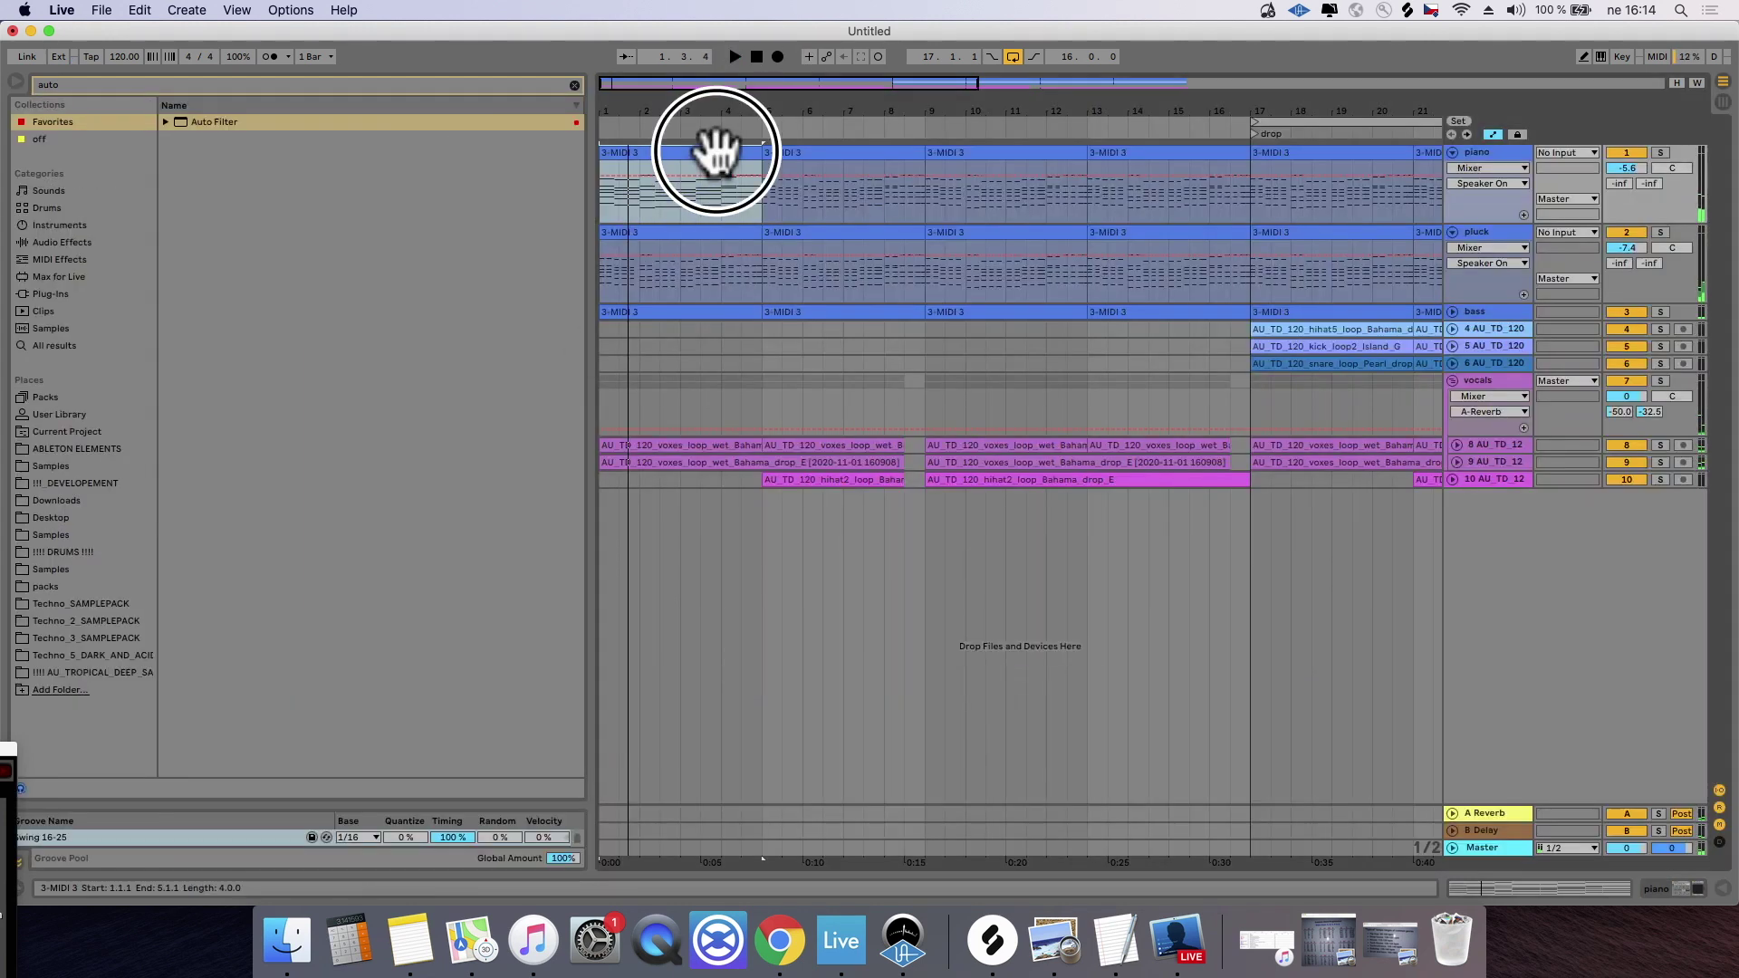
pyautogui.click(675, 237)
pyautogui.press('super+c')
pyautogui.click(679, 312)
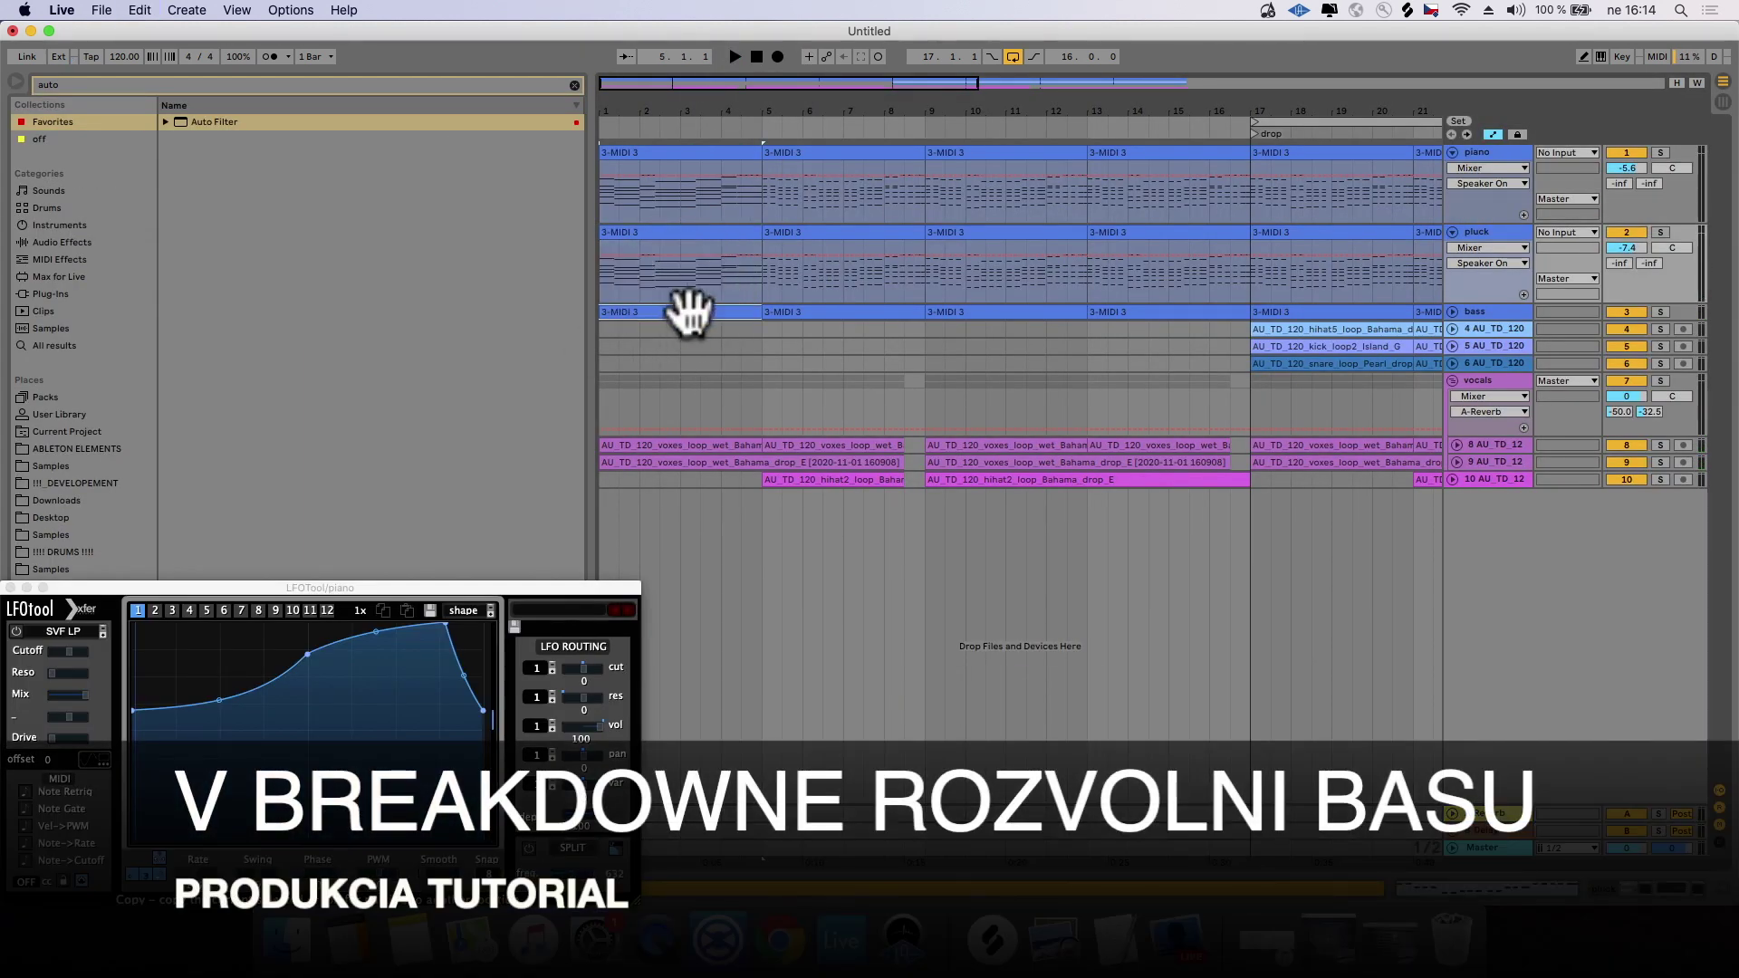
pyautogui.click(1454, 312)
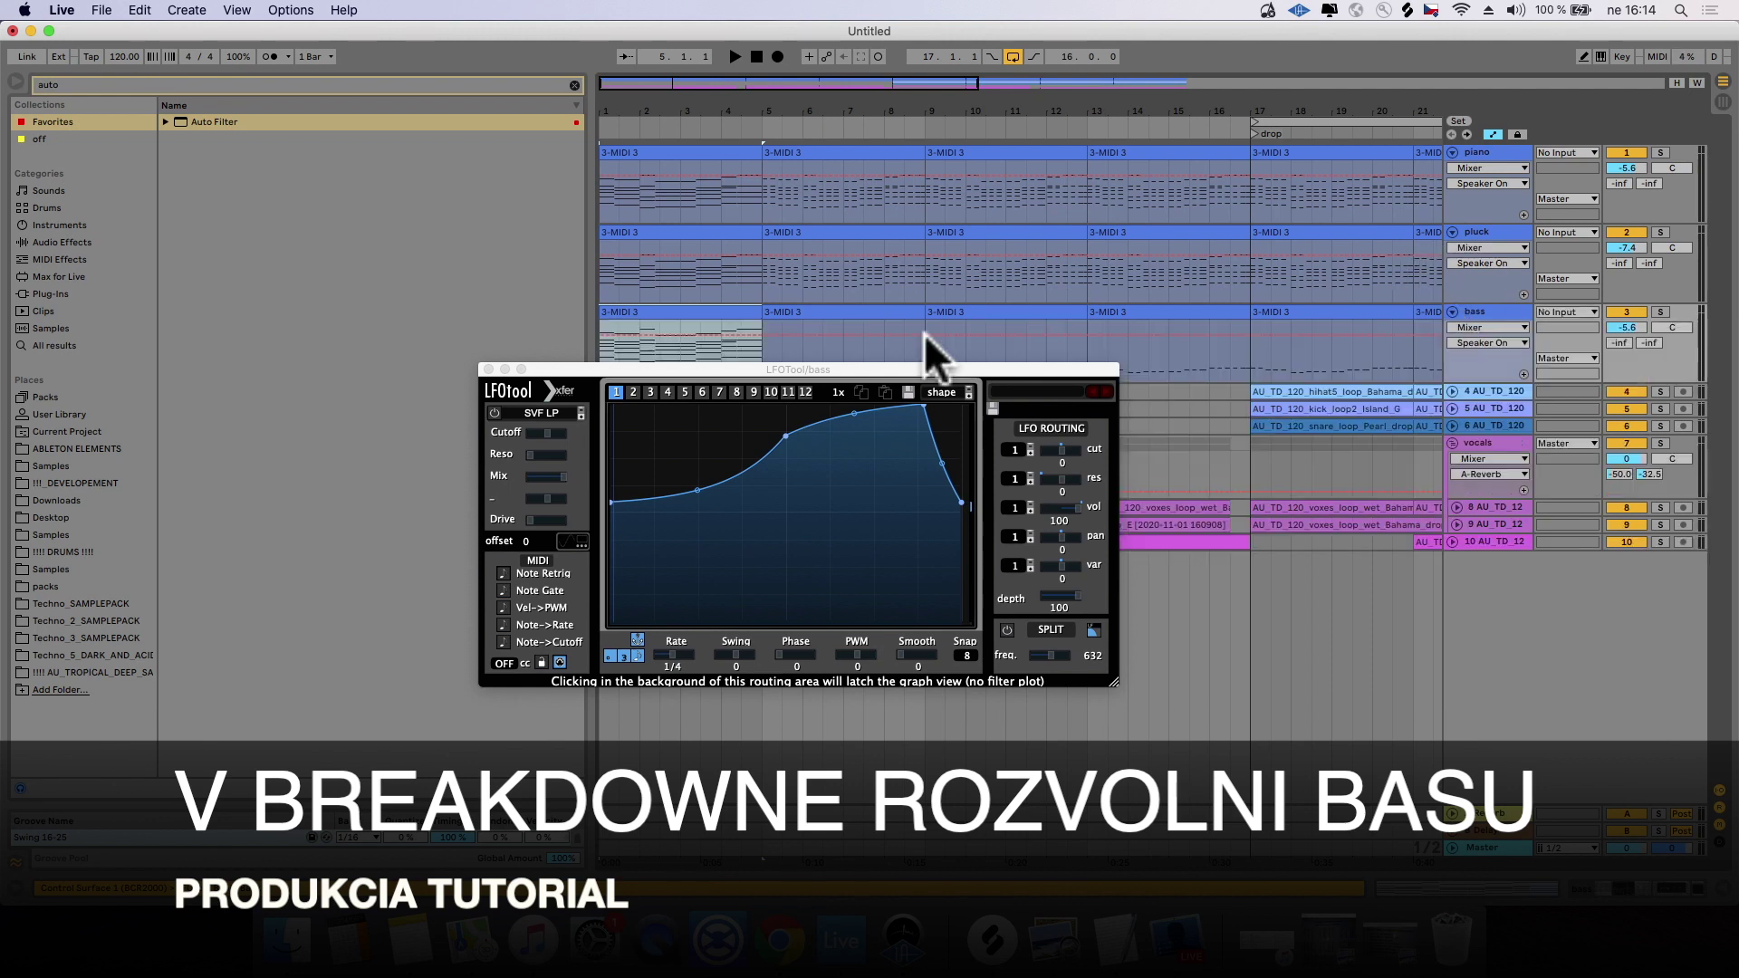
# Step: Open the bass clip of bars 1 to 4 and delete all upper chord notes, keeping only the lowest note line
pyautogui.doubleClick(730, 316)
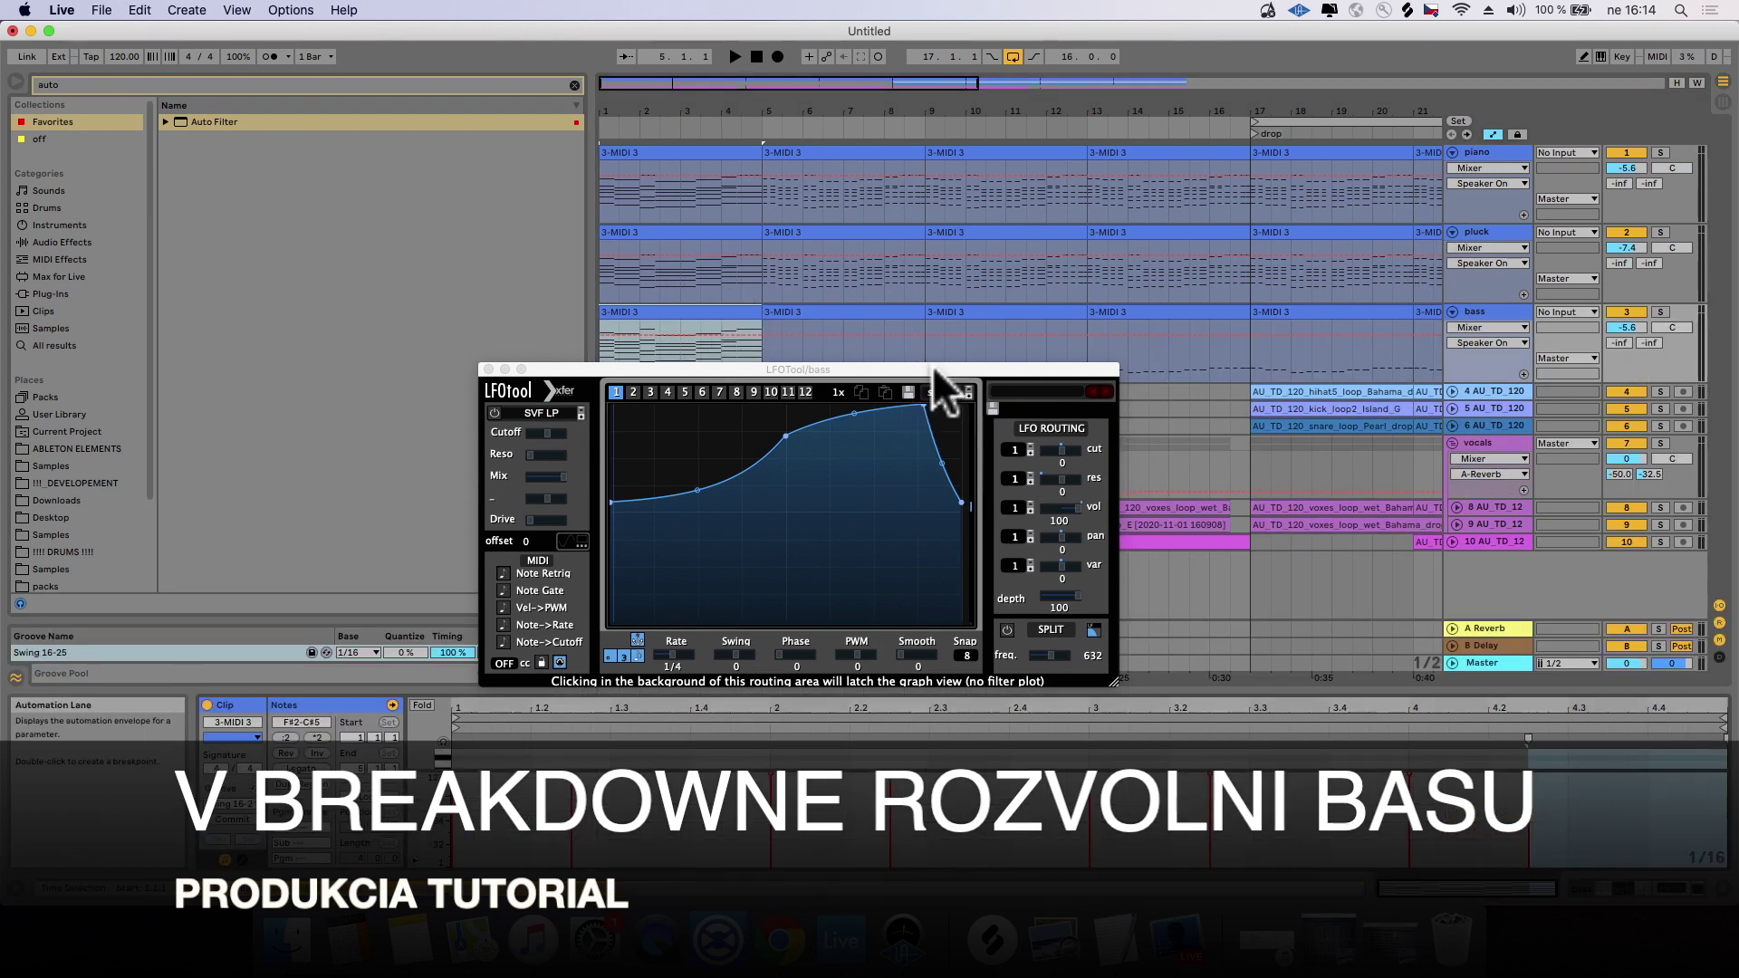
pyautogui.moveTo(928, 368); pyautogui.dragTo(0, 684)
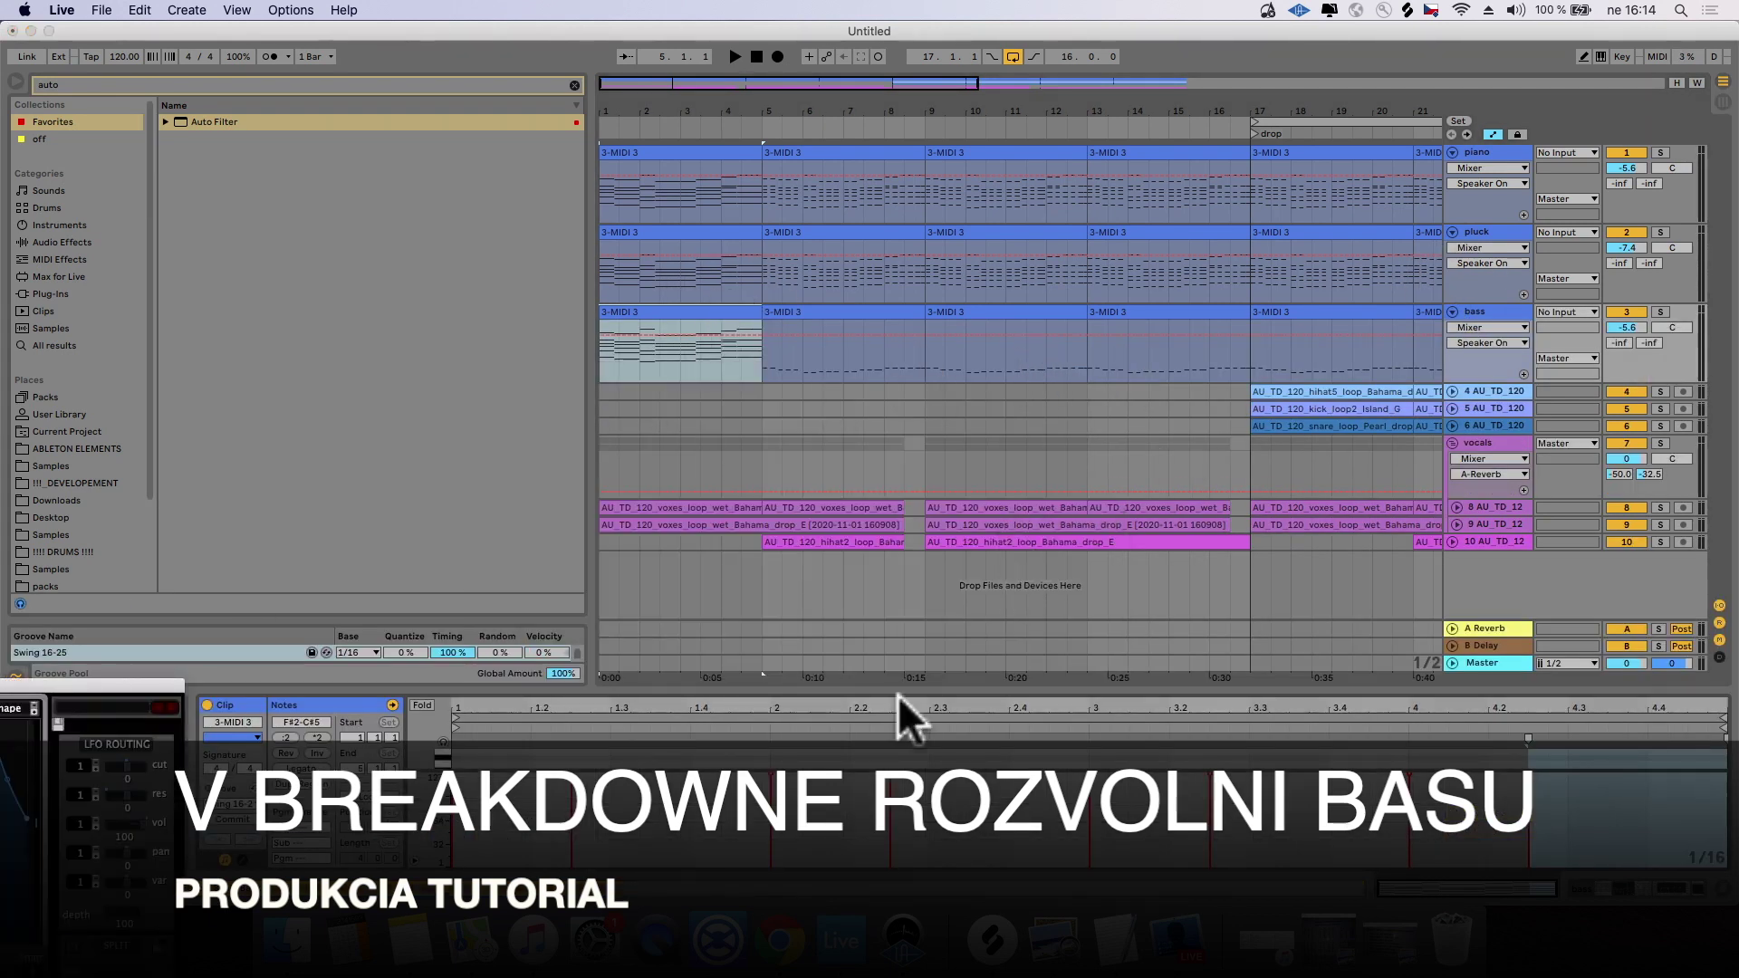
pyautogui.moveTo(919, 693); pyautogui.dragTo(883, 231)
pyautogui.moveTo(504, 421); pyautogui.dragTo(861, 675)
pyautogui.press('Delete')
pyautogui.moveTo(951, 380); pyautogui.dragTo(1274, 644)
pyautogui.press('Delete')
pyautogui.moveTo(1446, 373); pyautogui.dragTo(1587, 589)
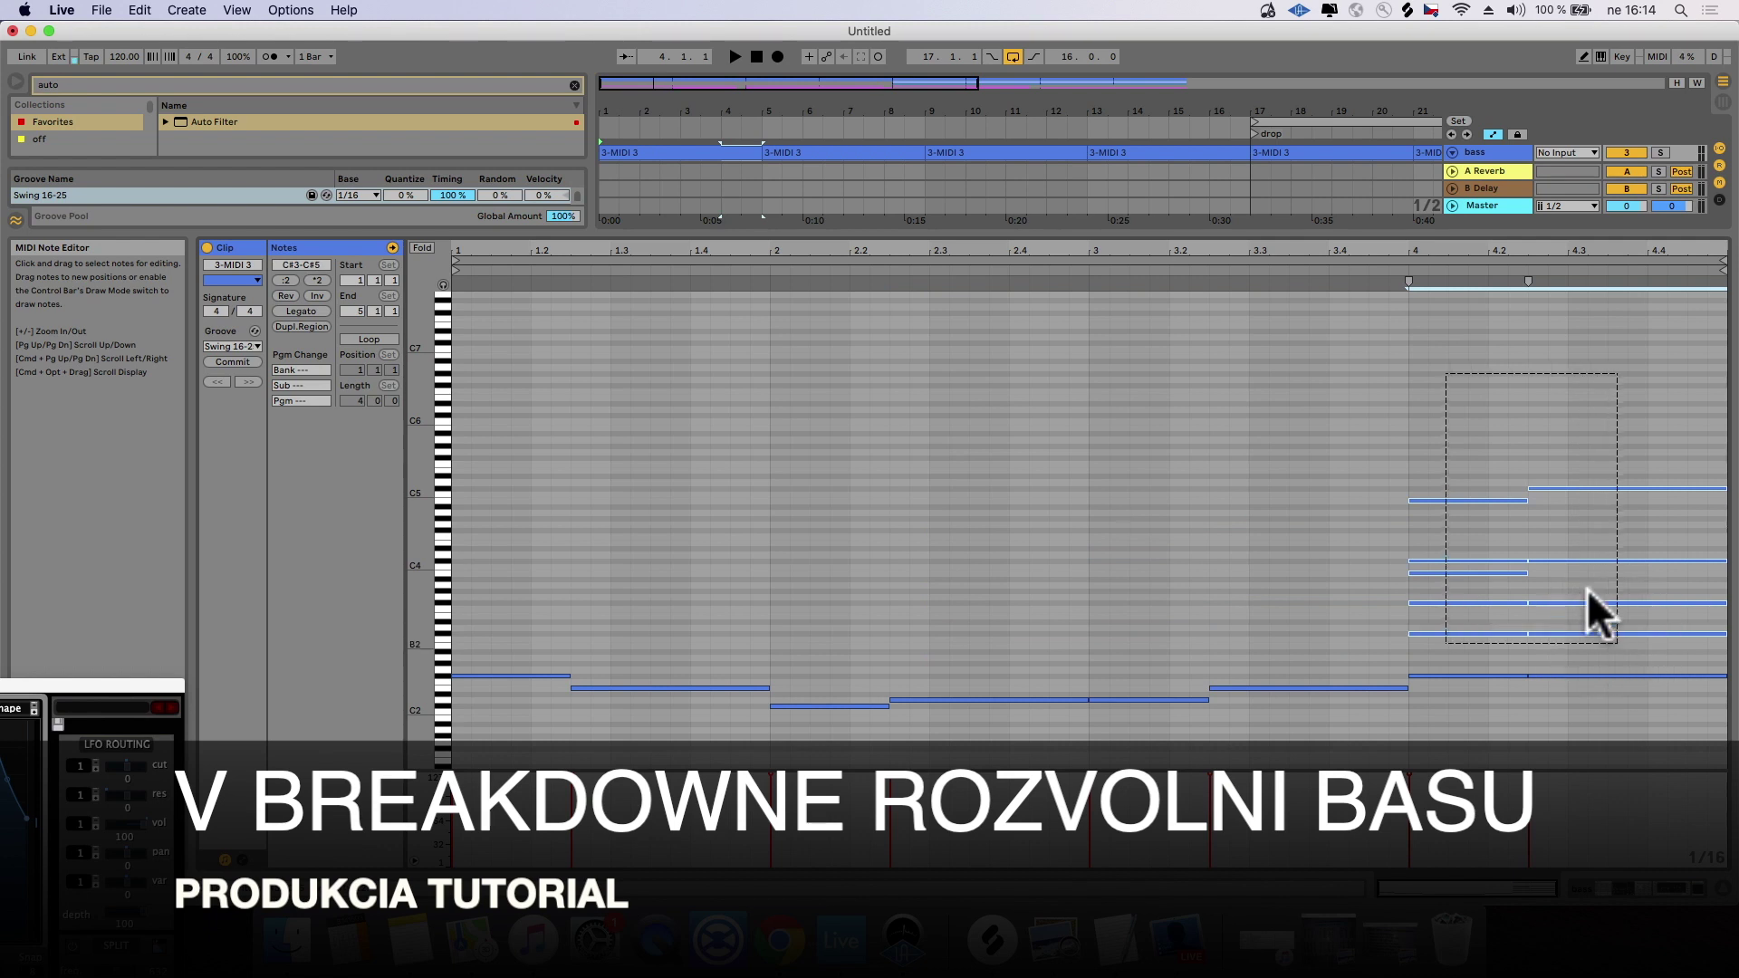
pyautogui.press('Delete')
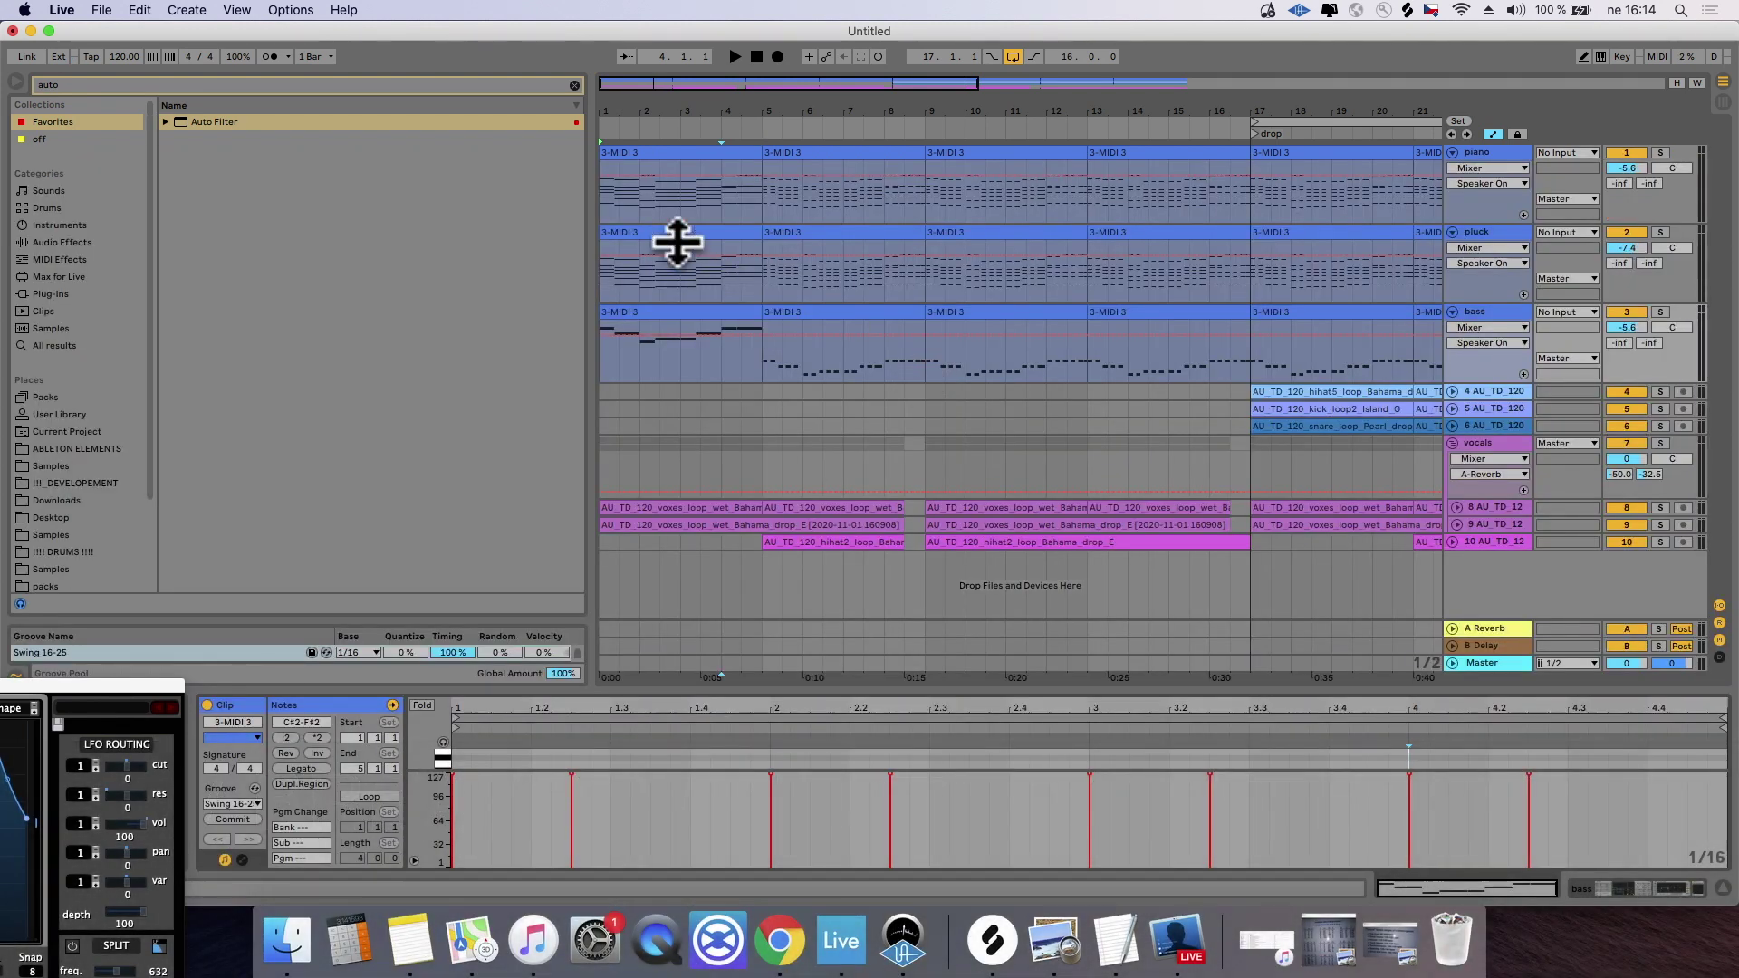
# Step: Play the opening bars and slightly lower the velocity of all notes in the sustained piano clip
pyautogui.click(652, 226)
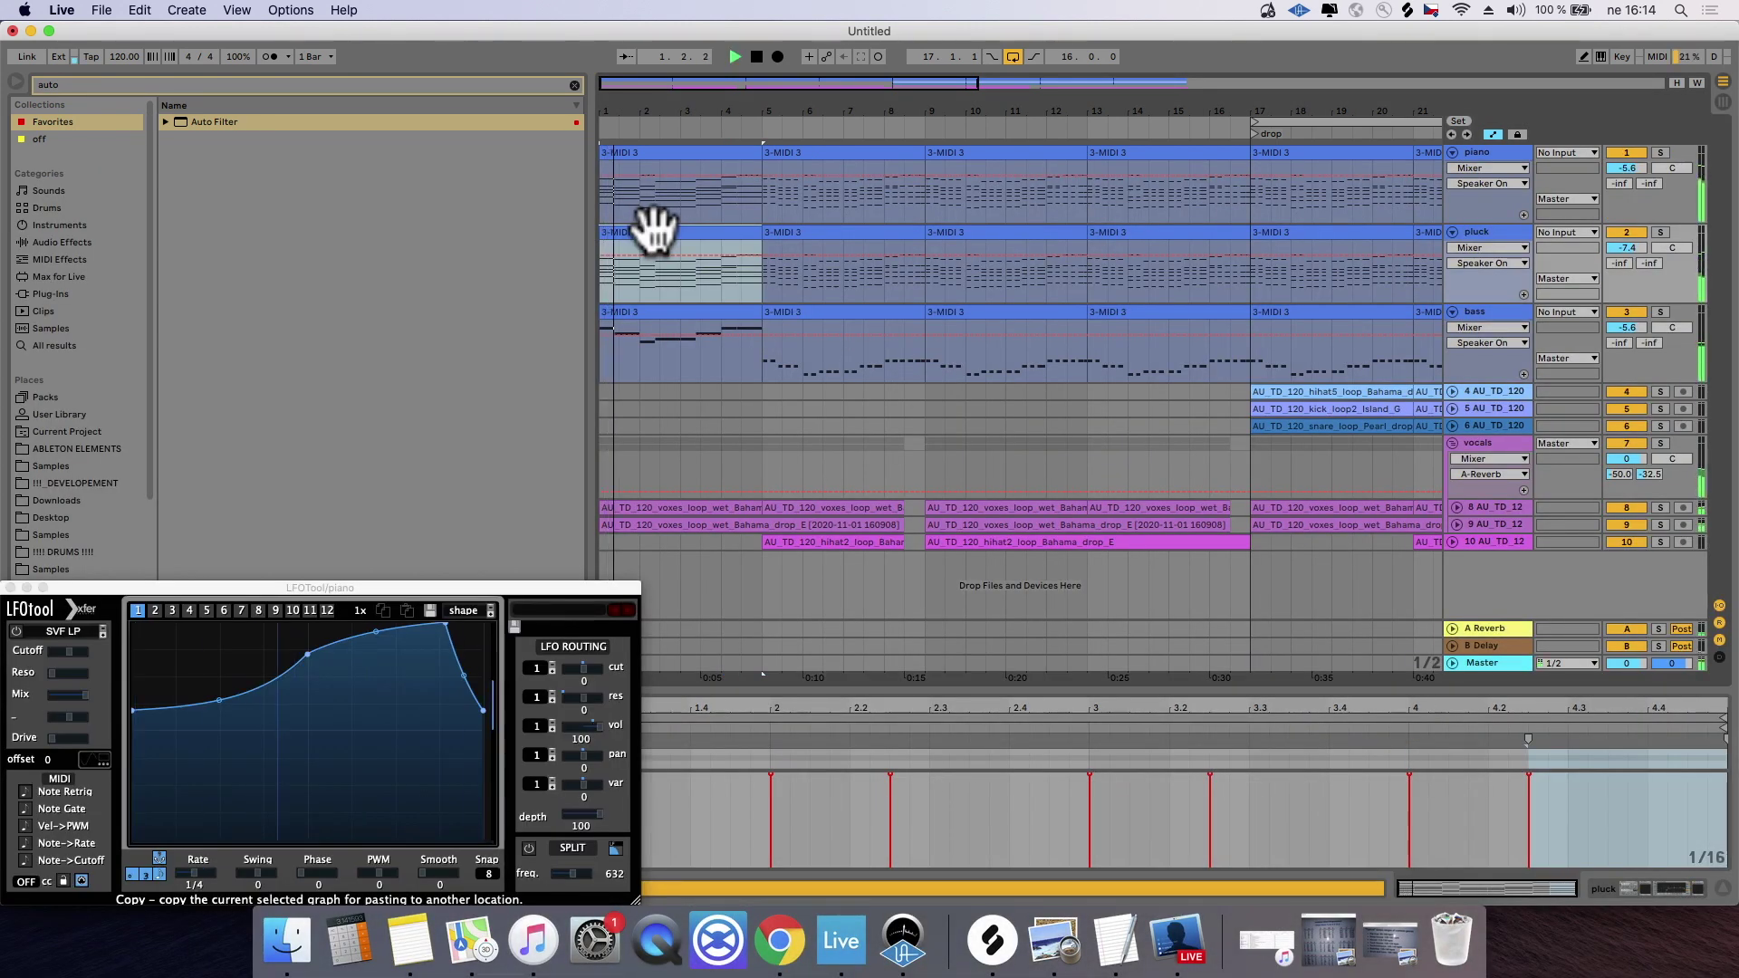
pyautogui.click(680, 159)
pyautogui.press('space')
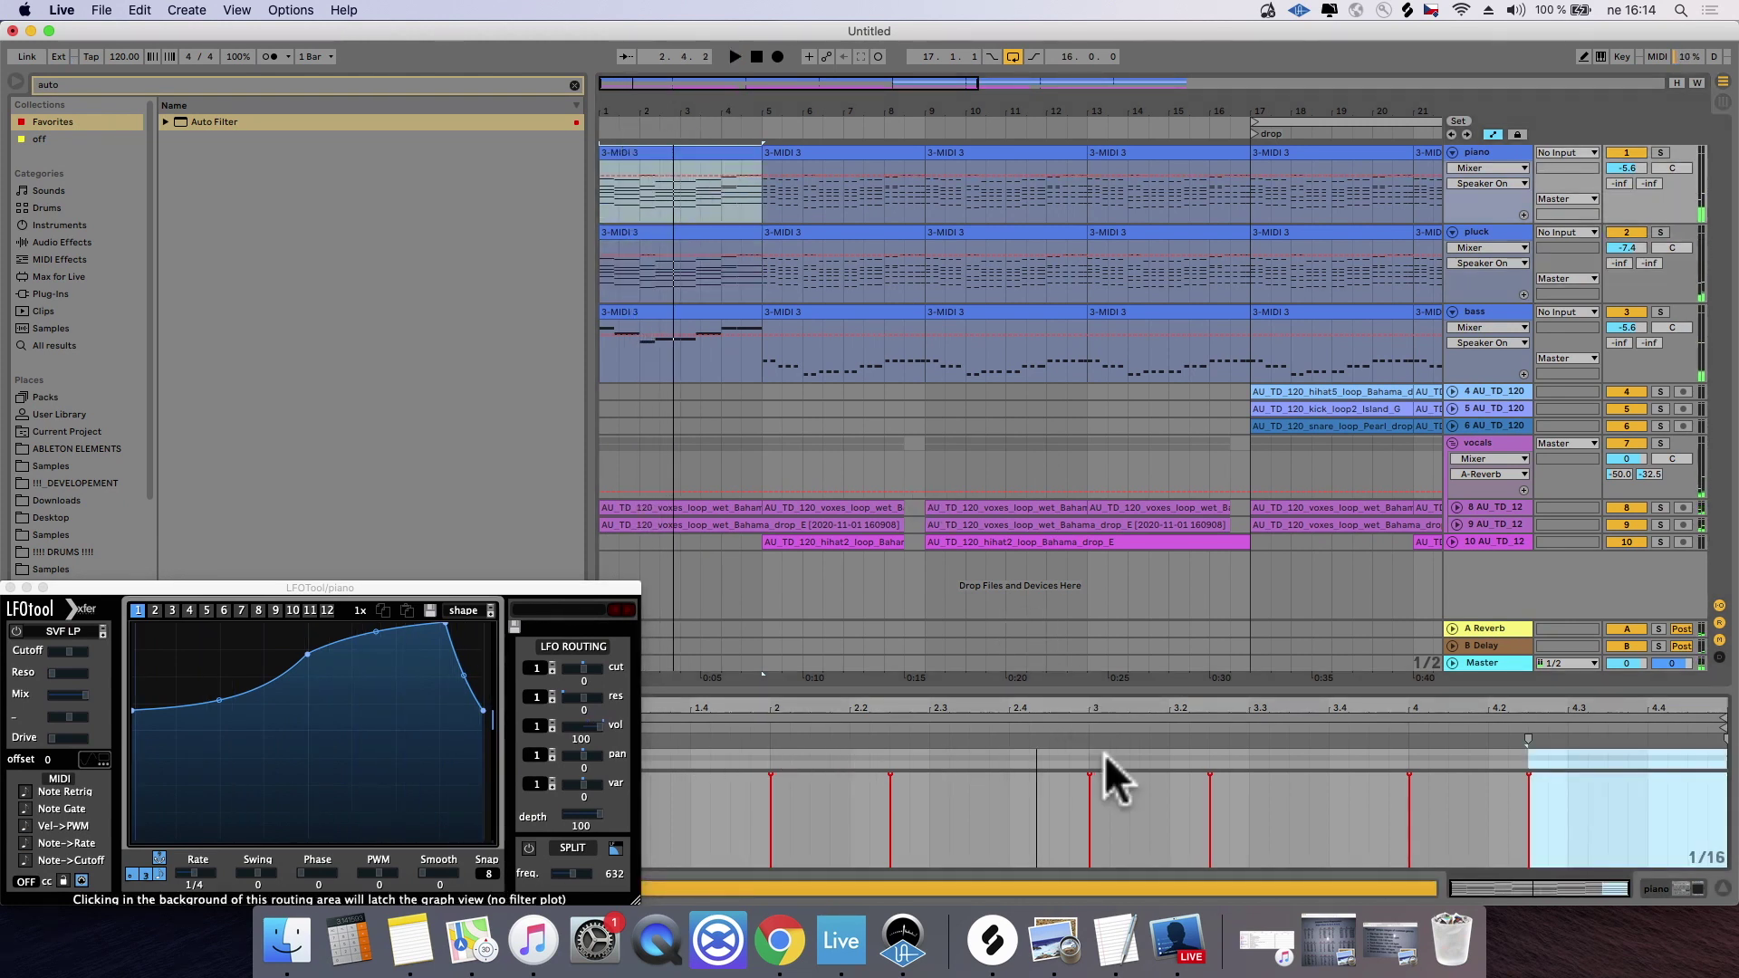
pyautogui.click(1105, 753)
pyautogui.click(1089, 771)
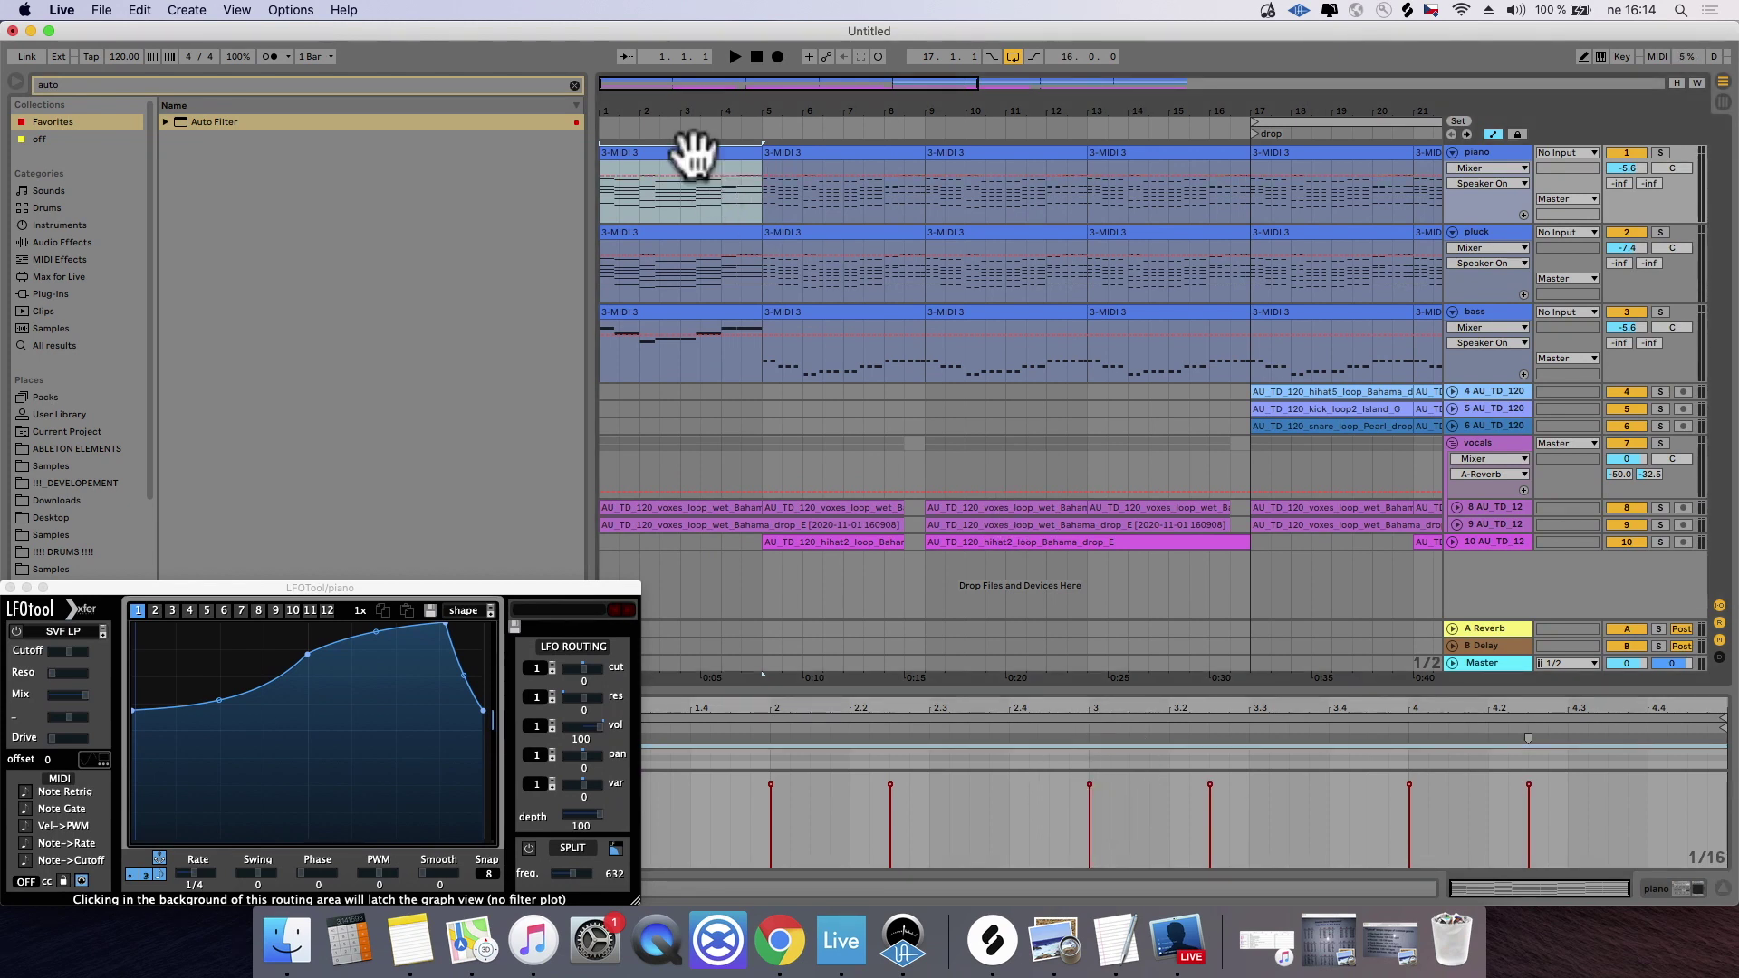
# Step: Select the pluck track, move the piano's LFOTool window out of the way and fold the vocals group
pyautogui.click(1481, 232)
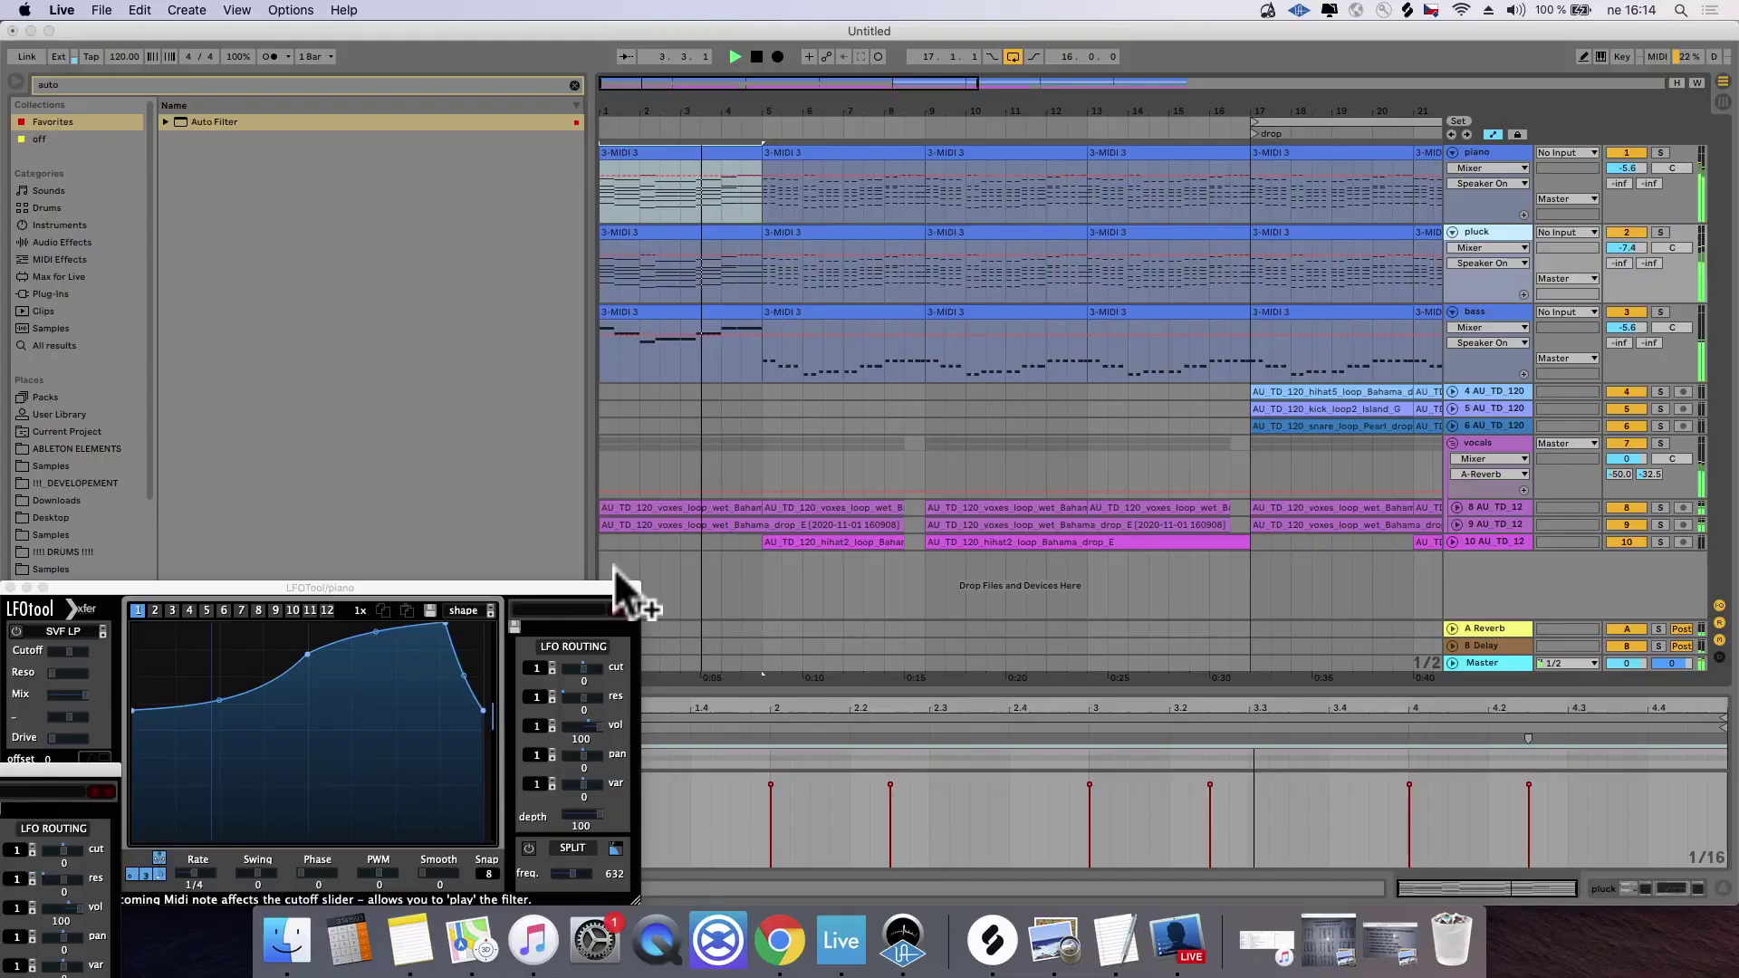
pyautogui.moveTo(616, 591); pyautogui.dragTo(16, 788)
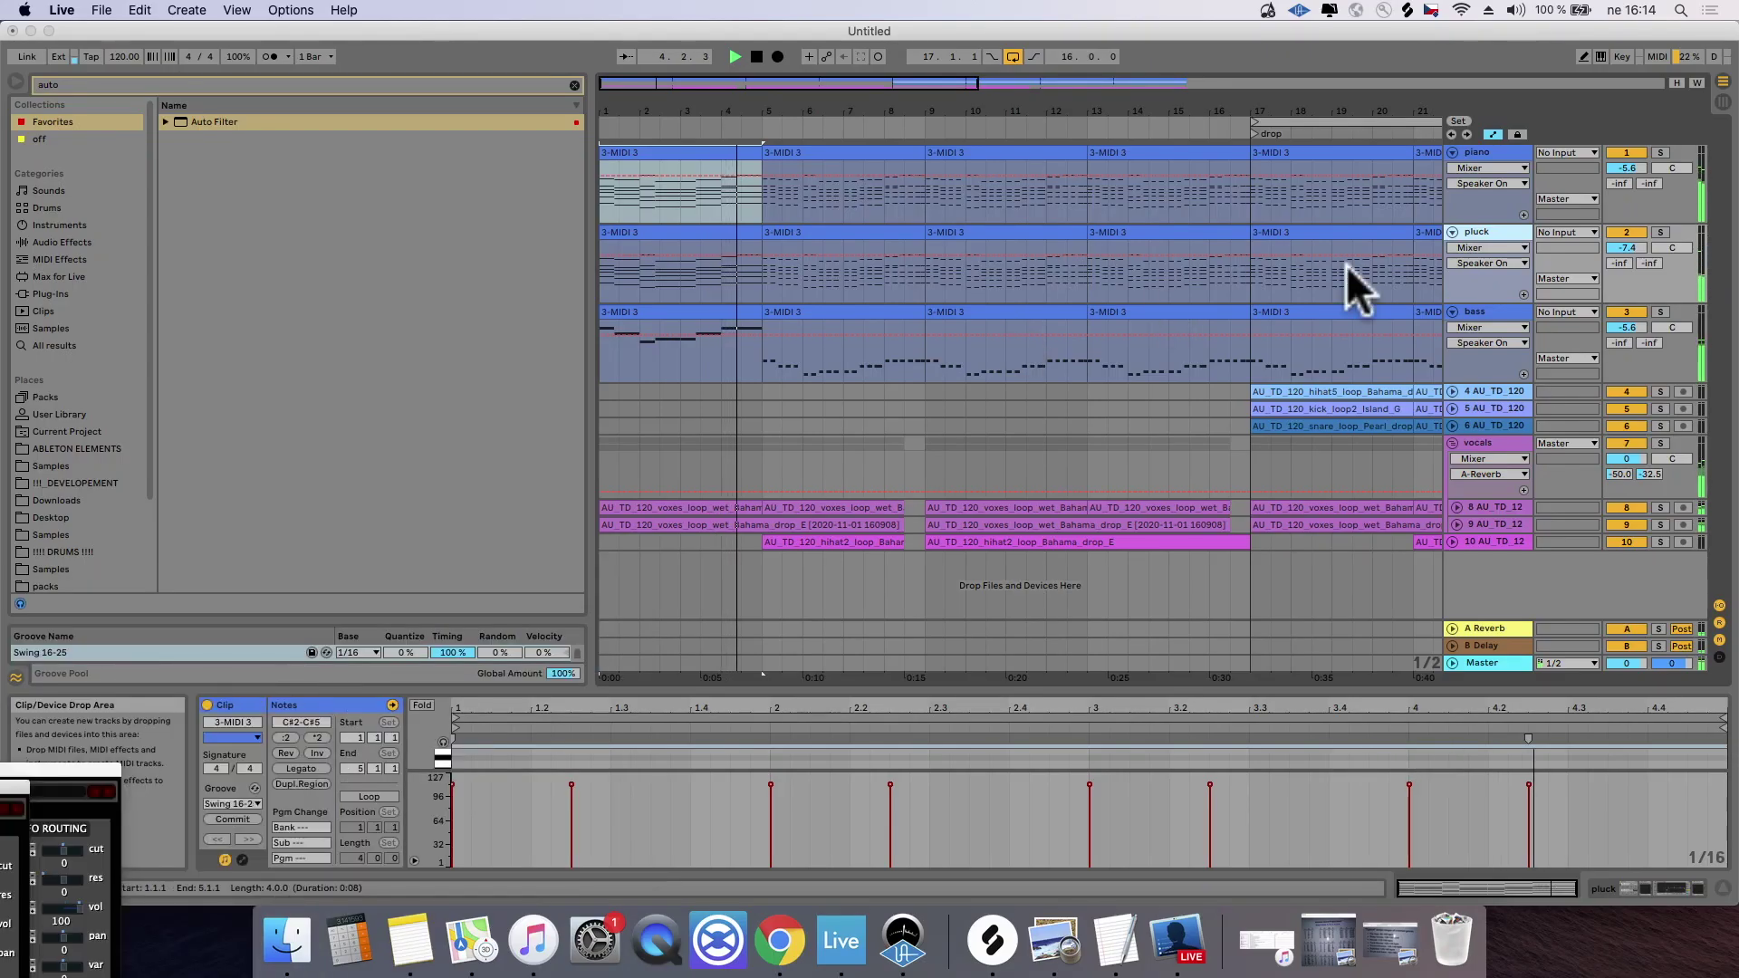
pyautogui.click(1452, 443)
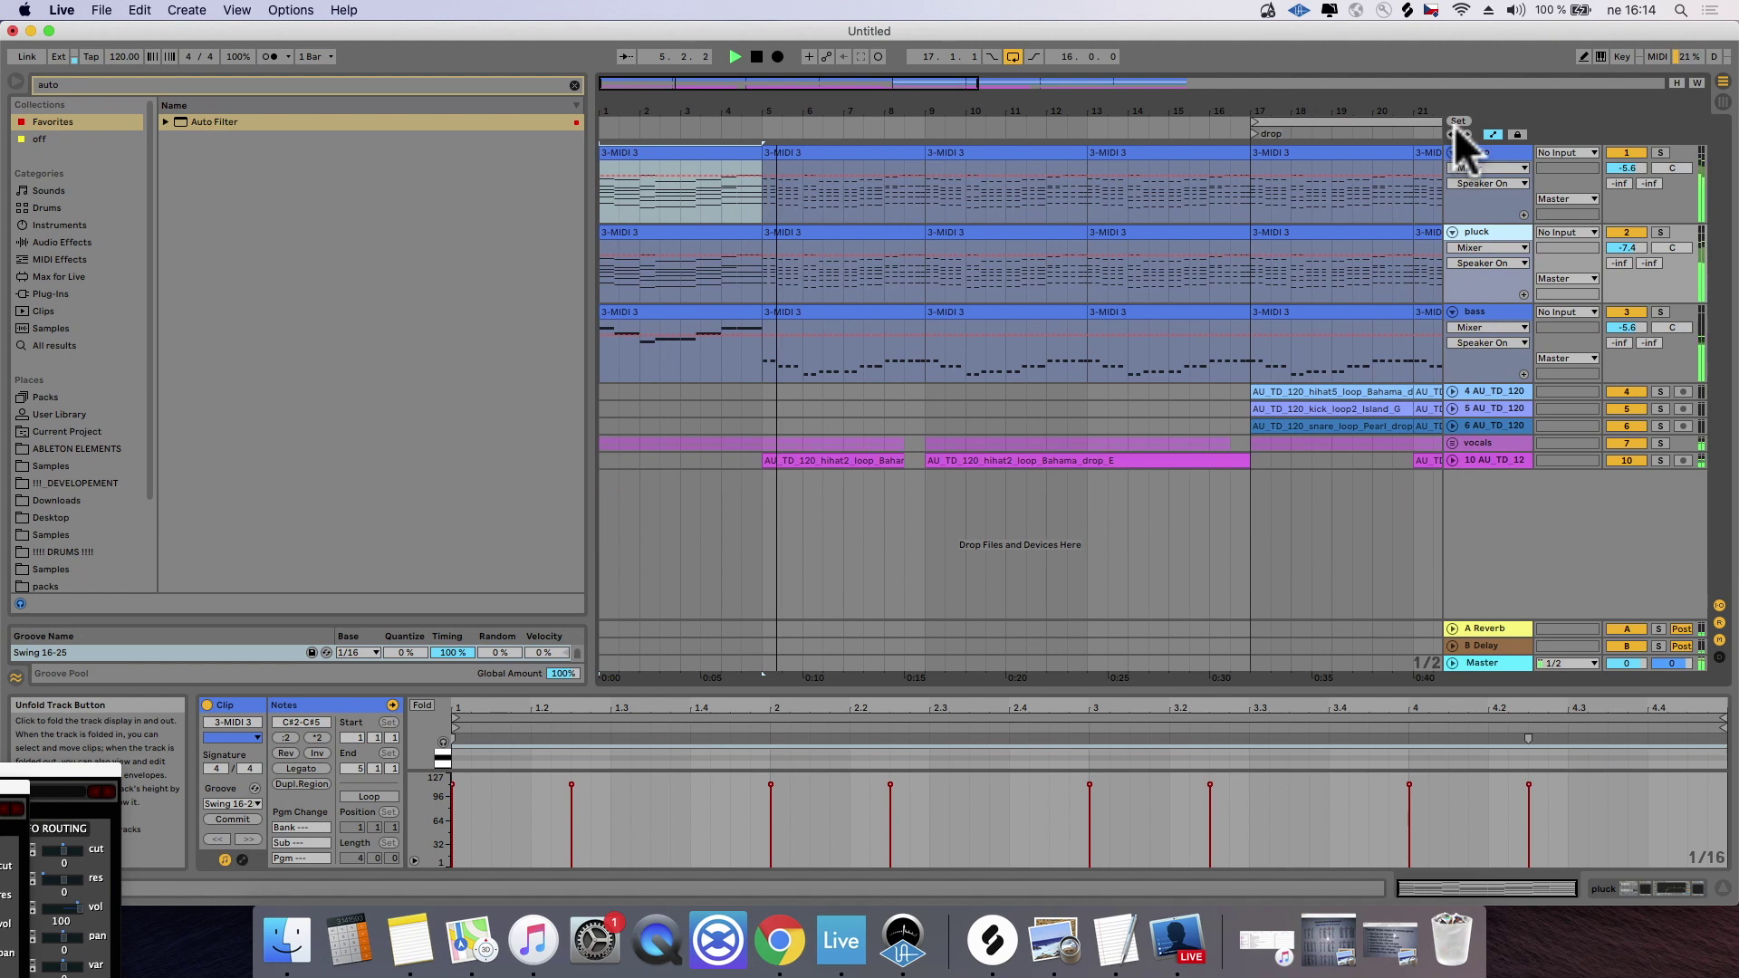
# Step: Replace the piano, pluck and bass clips of bars 5 to 8 with duplicates of the sustained clips from bars 1 to 4
pyautogui.click(857, 149)
pyautogui.keyDown('shift'); pyautogui.click(837, 306); pyautogui.keyUp('shift')
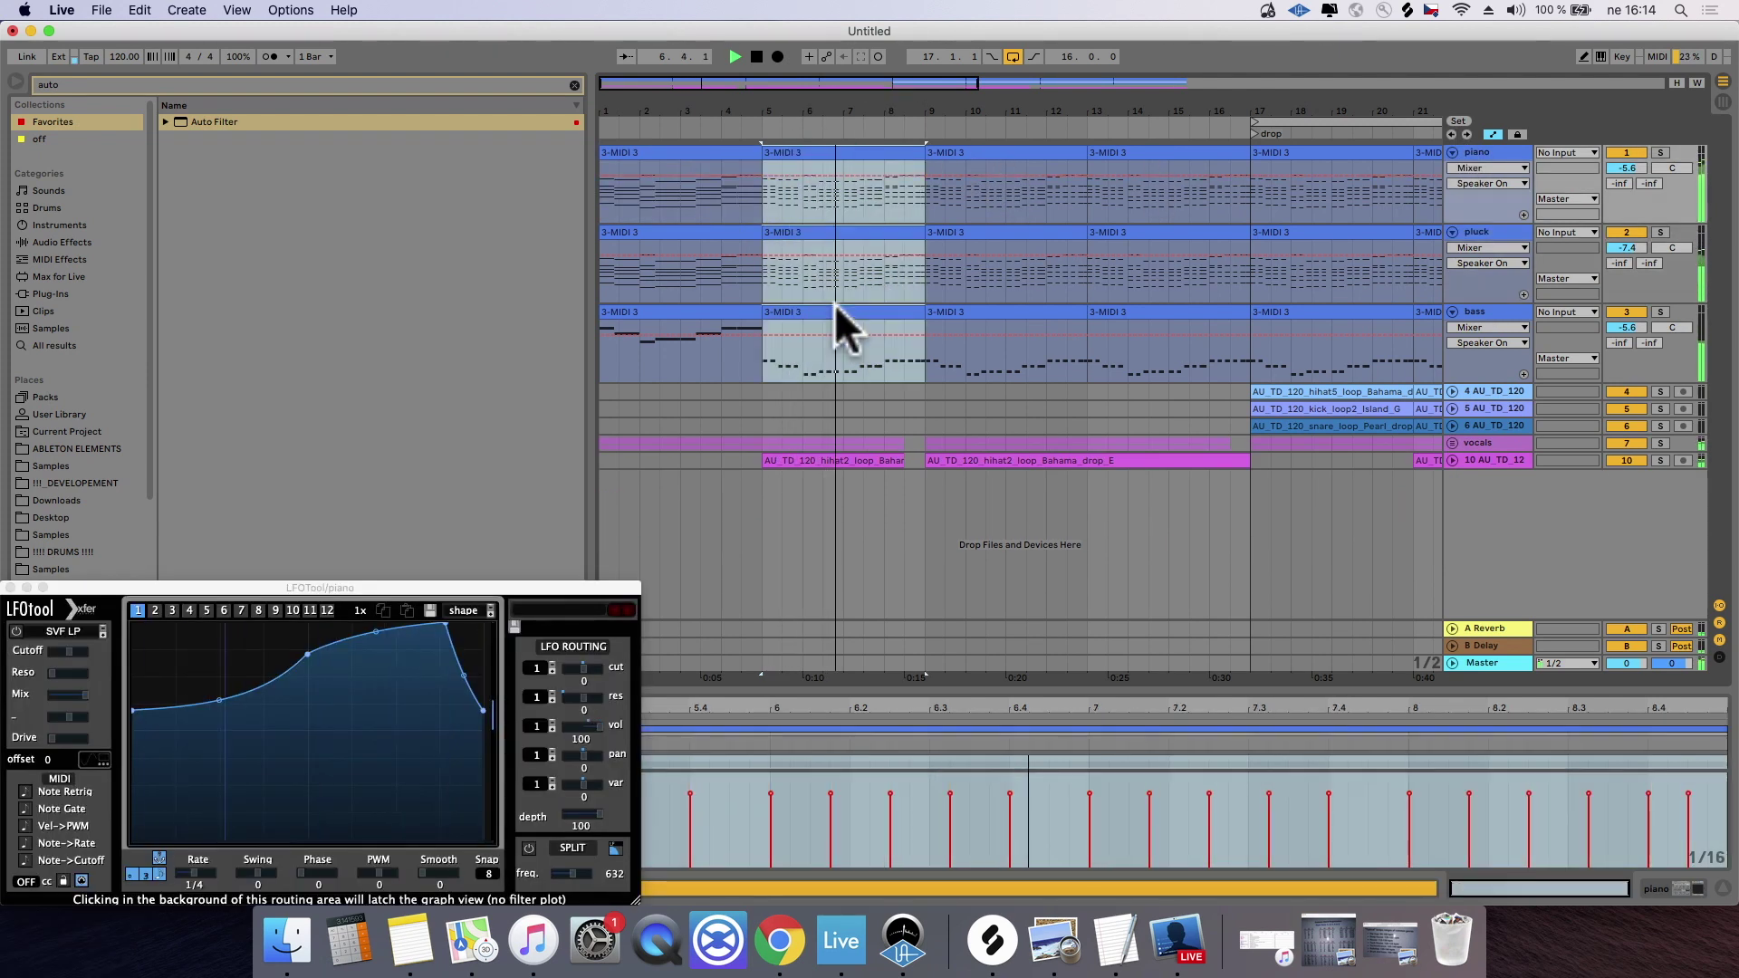
pyautogui.press('Delete')
pyautogui.click(716, 306)
pyautogui.keyDown('shift'); pyautogui.click(671, 152); pyautogui.keyUp('shift')
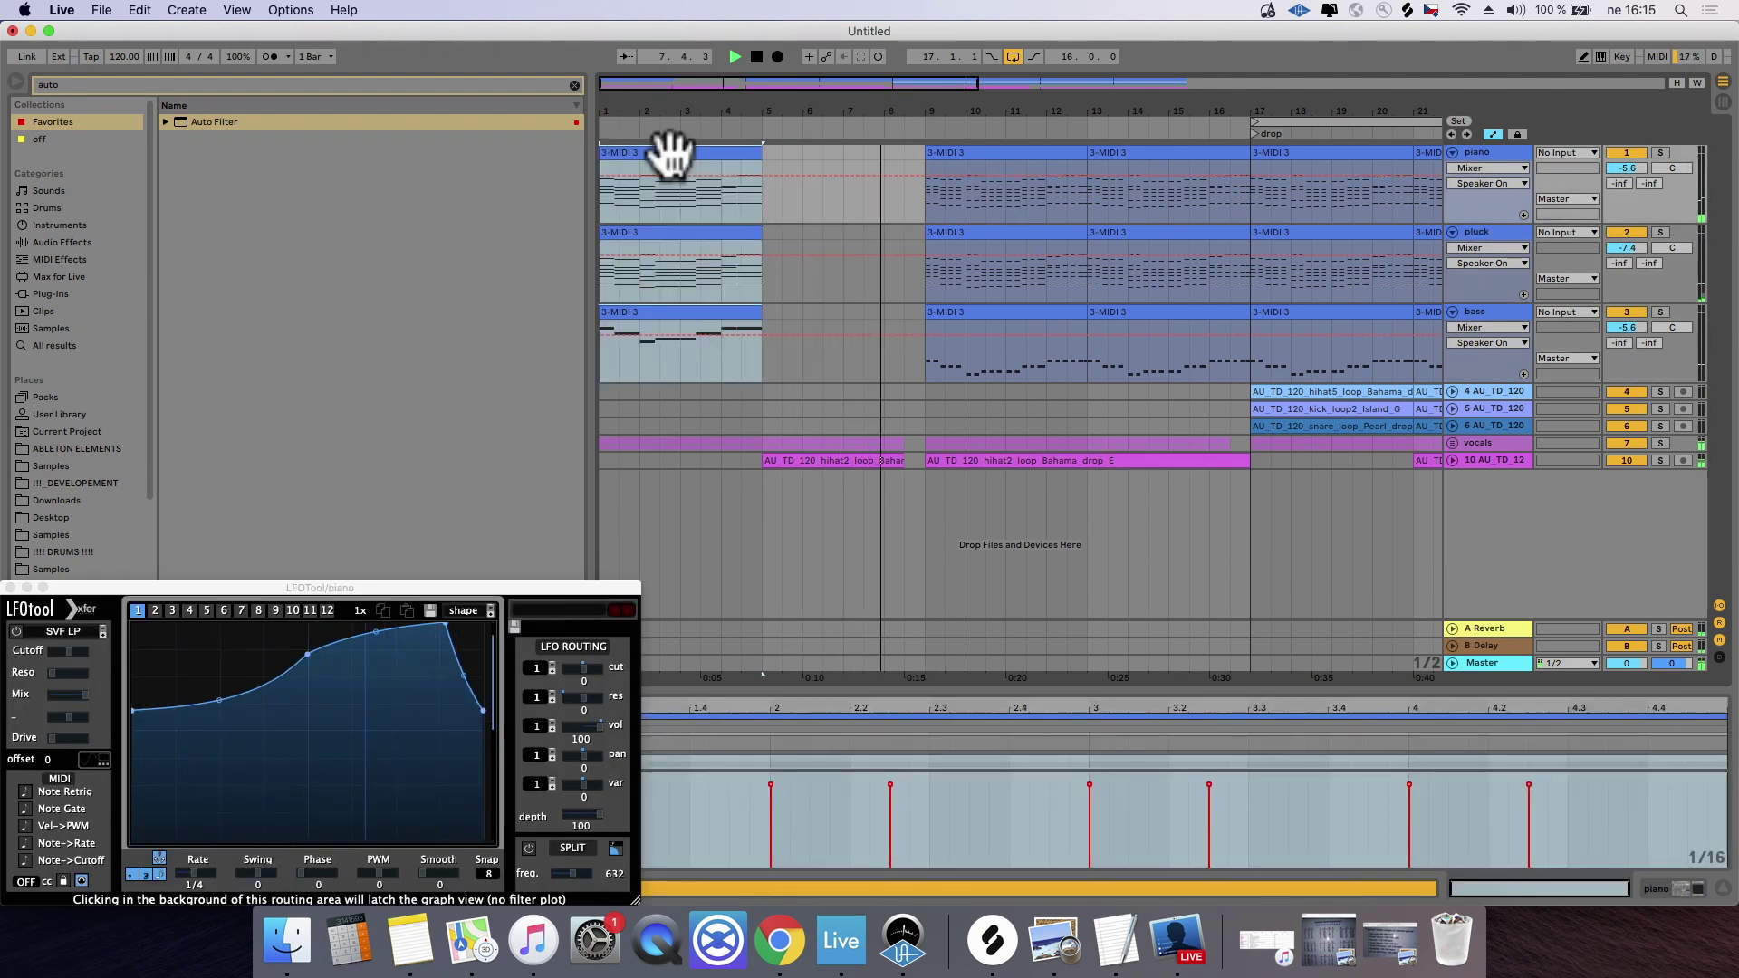
pyautogui.press('super+d')
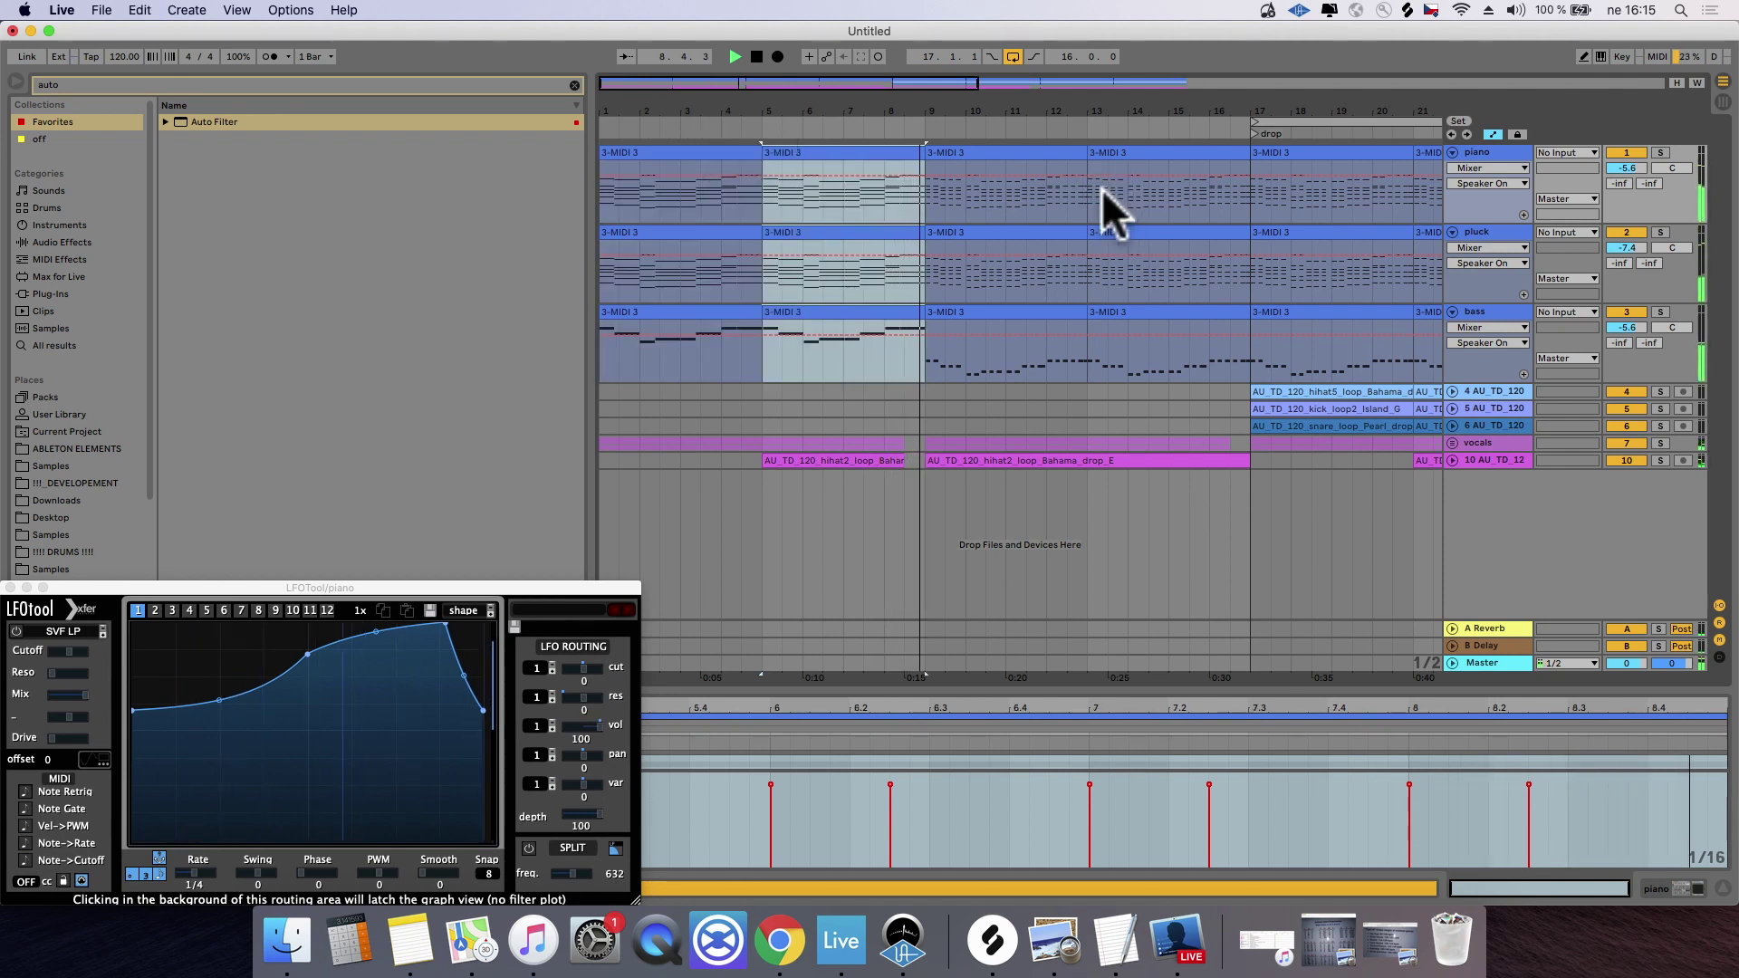
# Step: Trim the last half bar off the hi-hat clip that ends at the drop on bar 17
pyautogui.moveTo(1205, 101); pyautogui.dragTo(1203, 97)
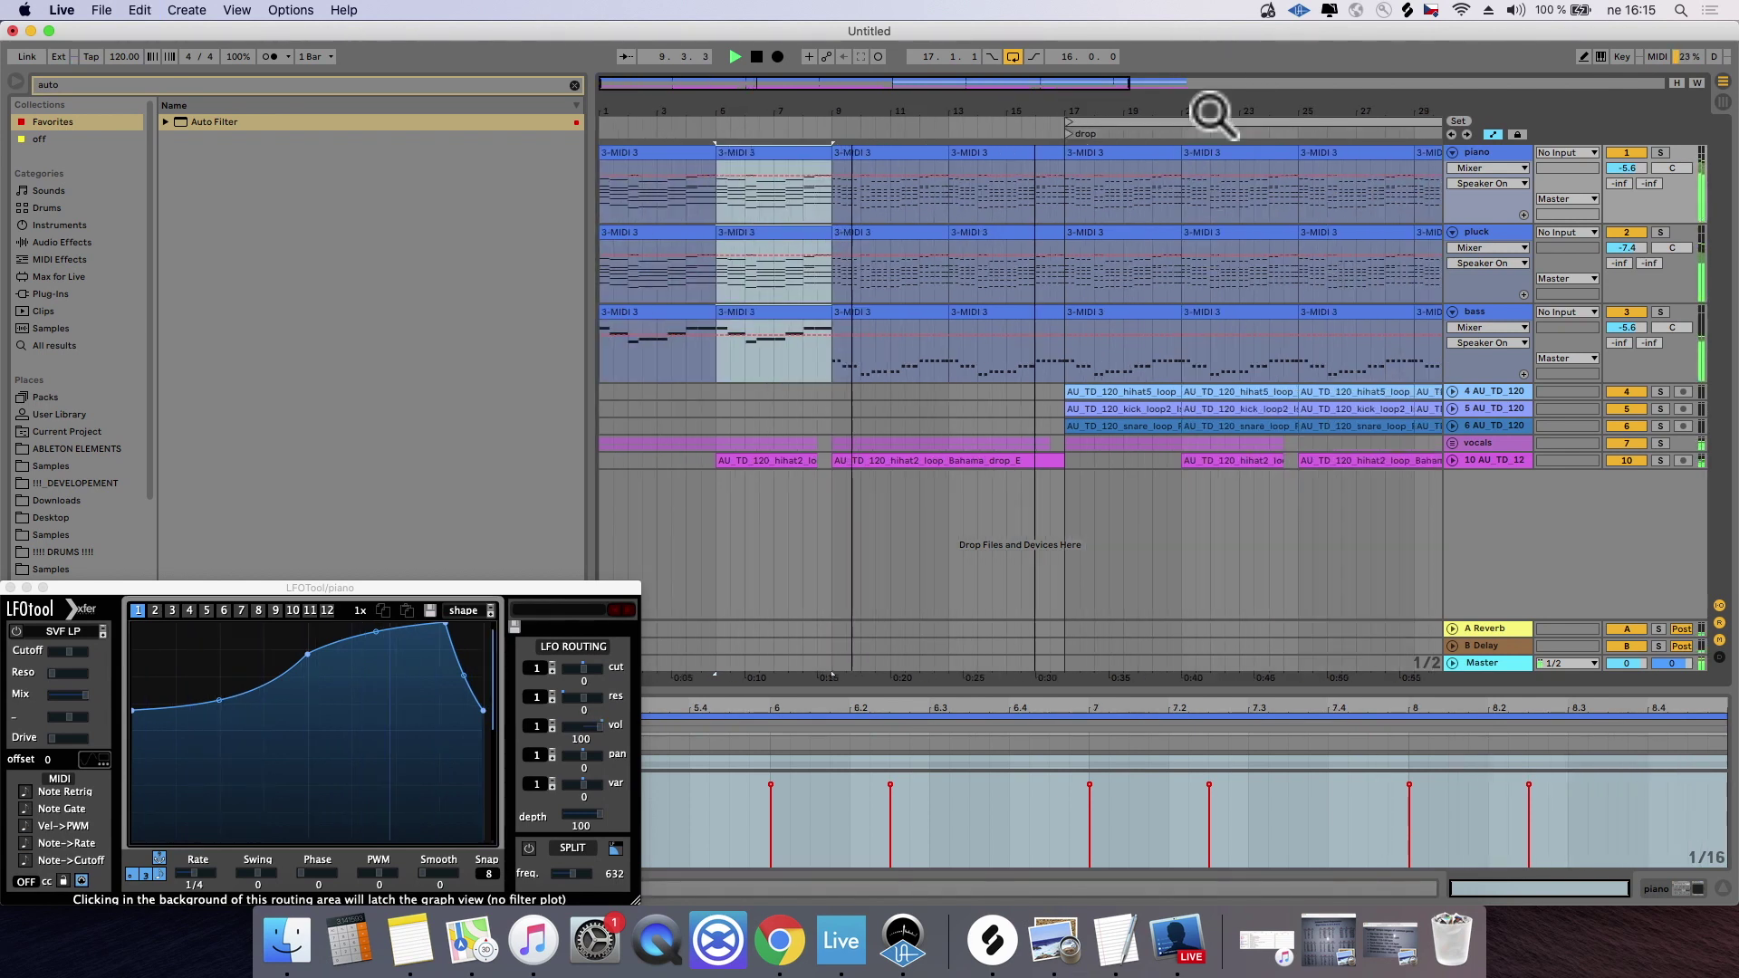
pyautogui.click(1060, 457)
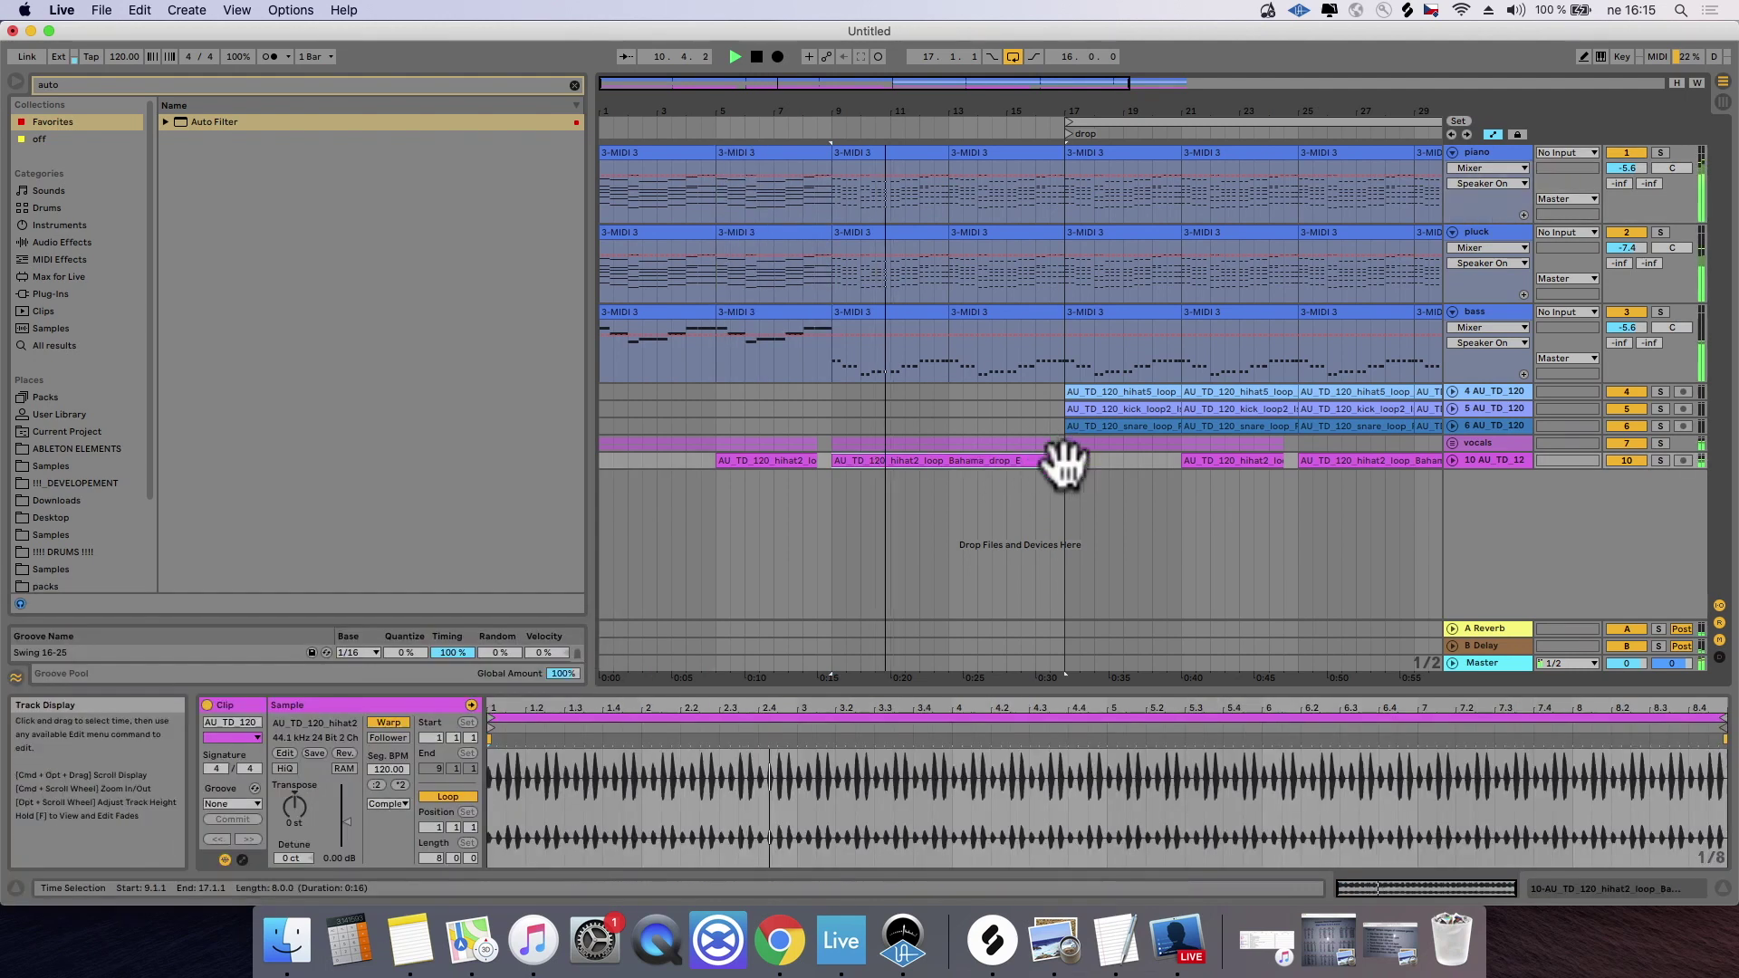
pyautogui.click(1049, 458)
# Step: Insert a new audio track below the hi-hat track
pyautogui.click(1476, 483)
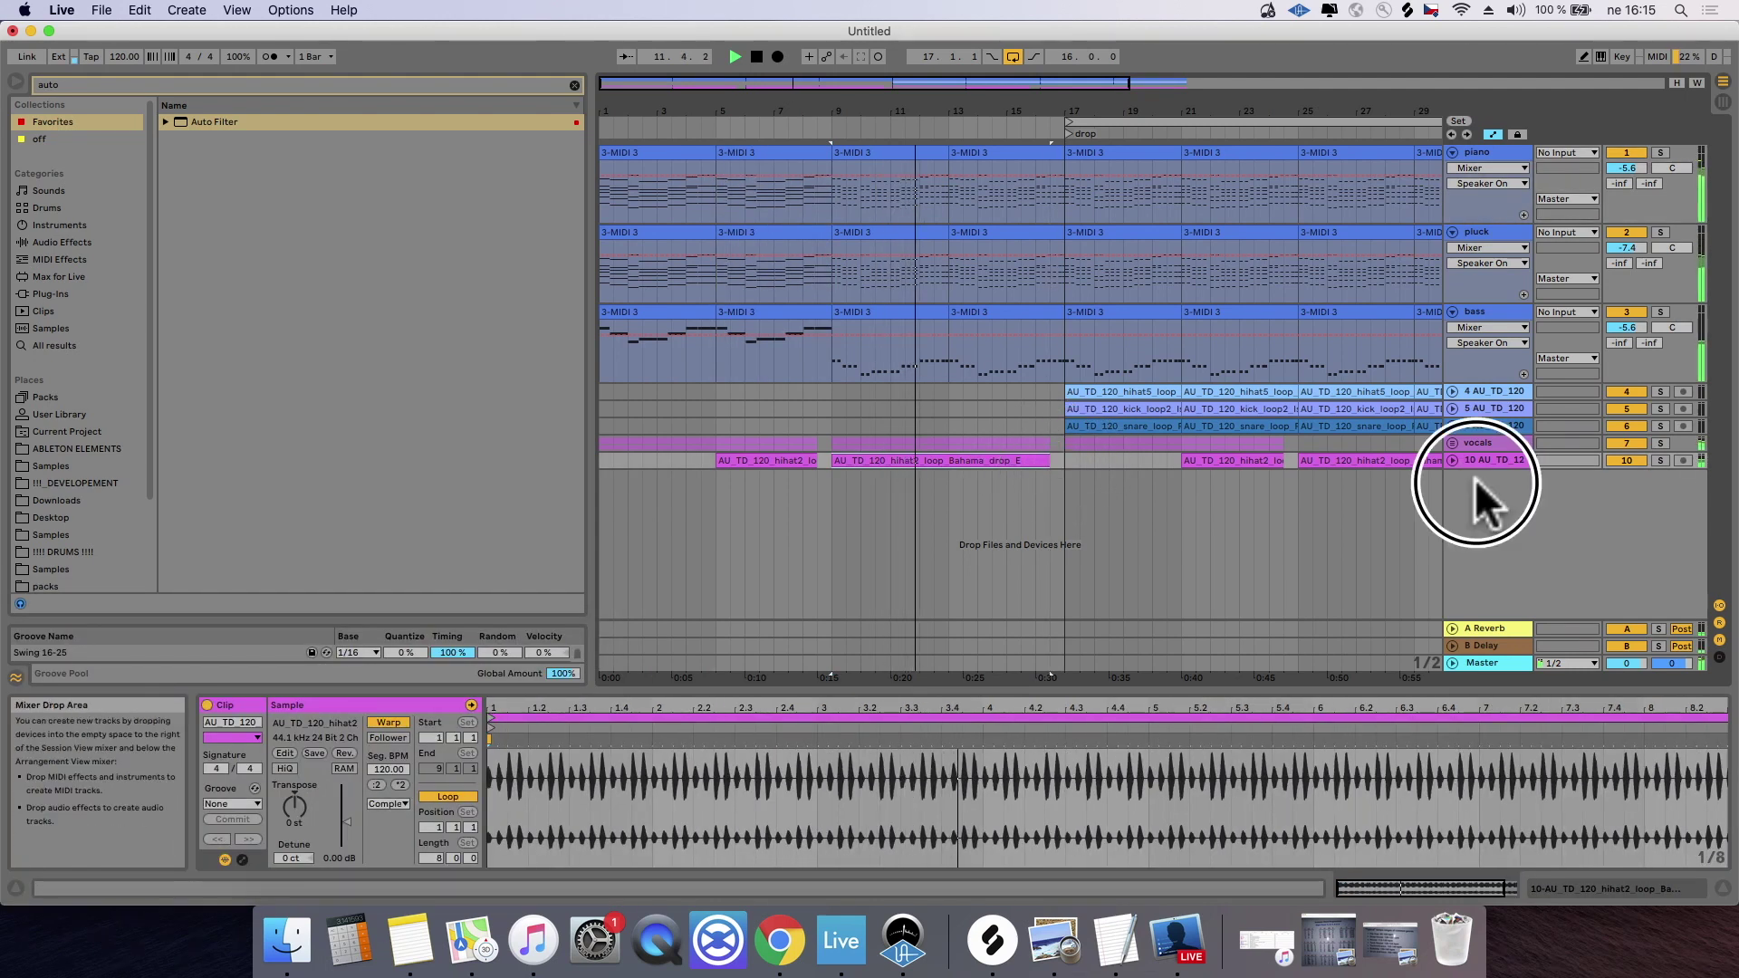
pyautogui.rightClick(1478, 484)
pyautogui.press('super+t')
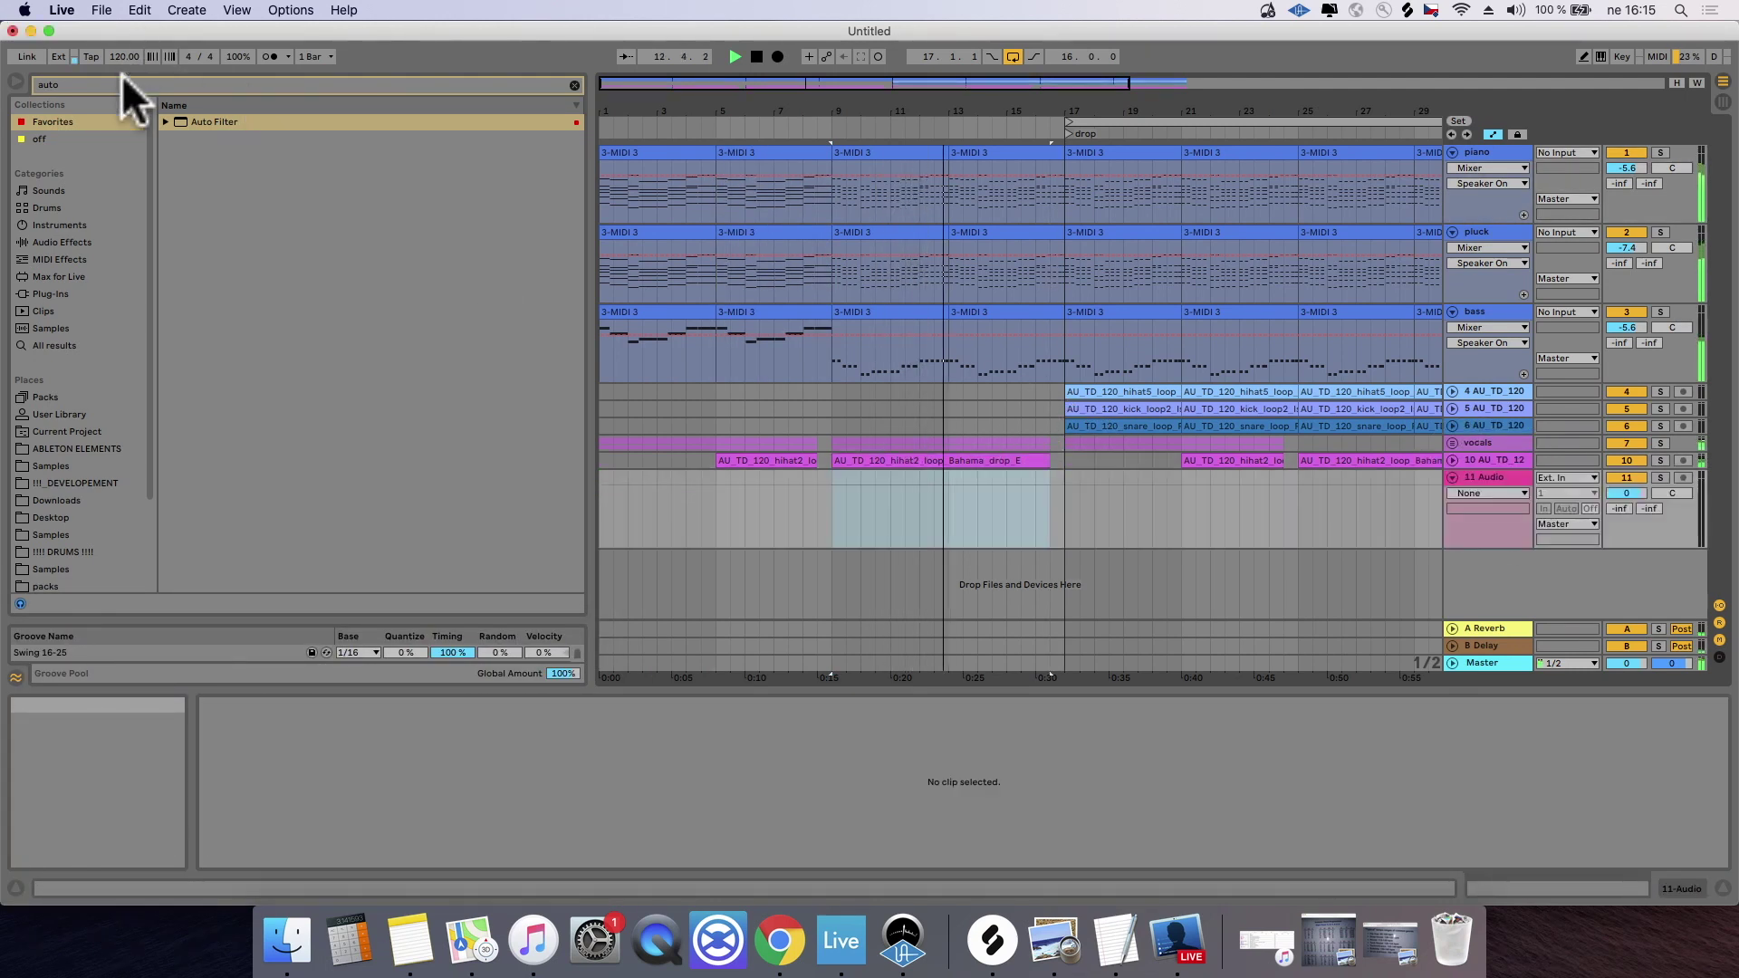
# Step: Clear the browser search and open the Samples folder below ABLETON ELEMENTS
pyautogui.click(122, 78)
pyautogui.press('BackSpace')
pyautogui.press('BackSpace')
pyautogui.press('BackSpace')
pyautogui.press('BackSpace')
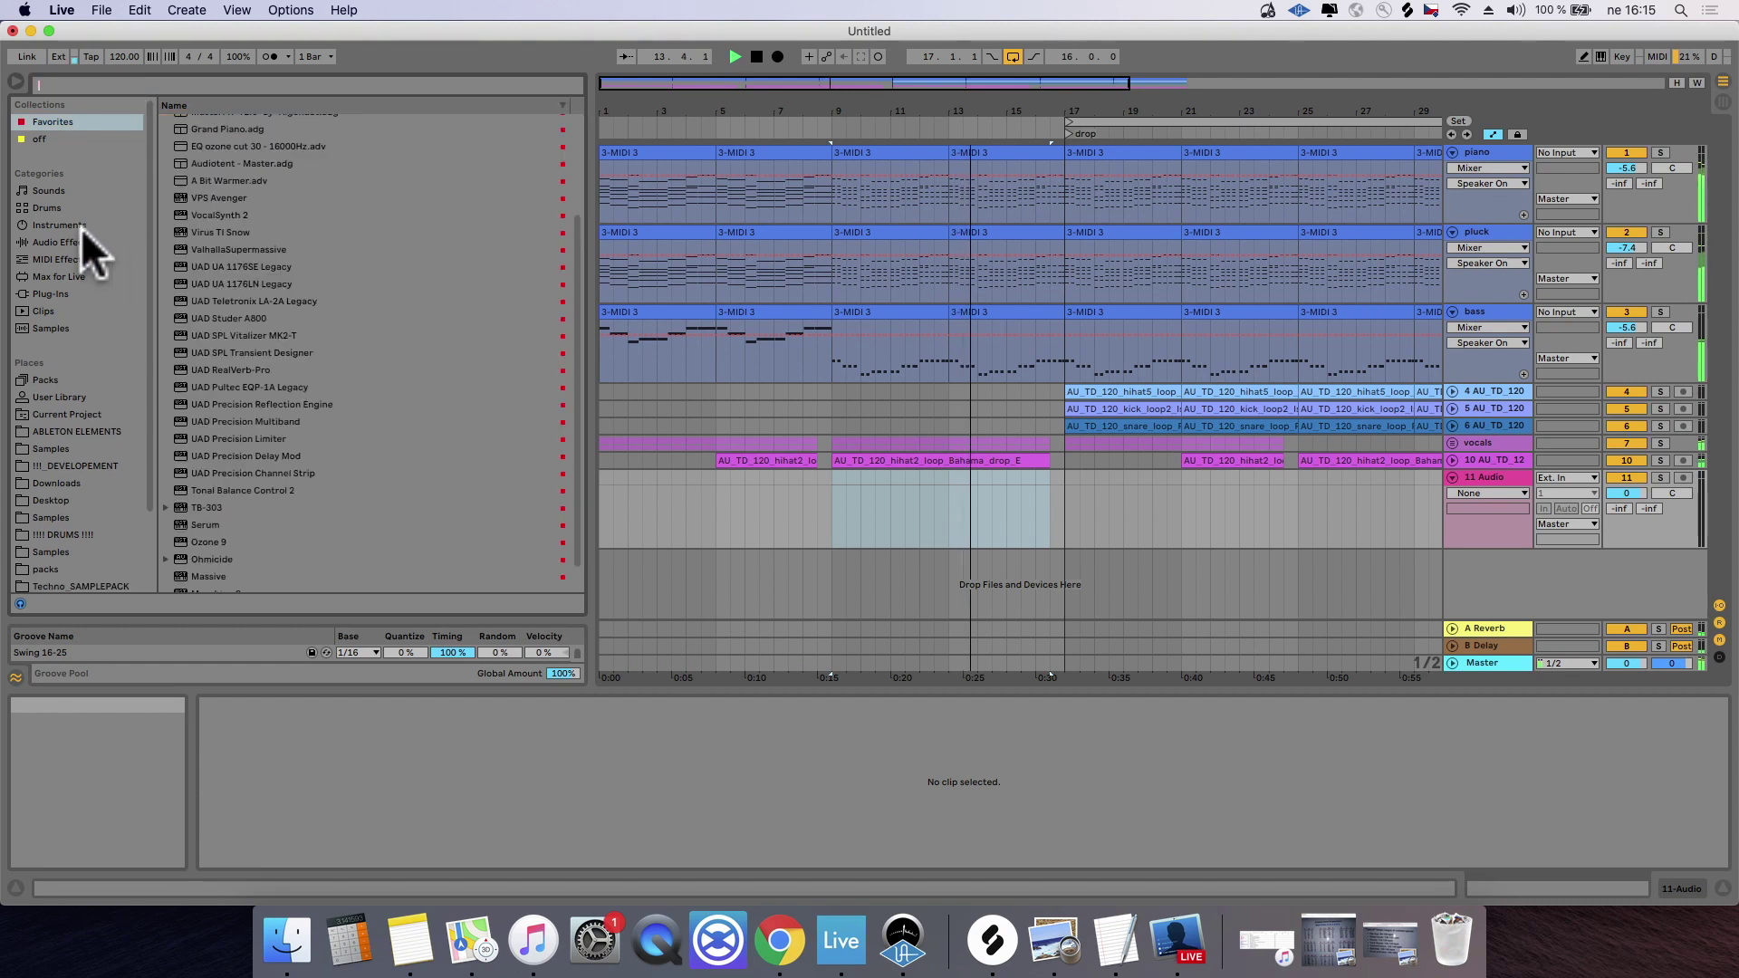
pyautogui.click(85, 449)
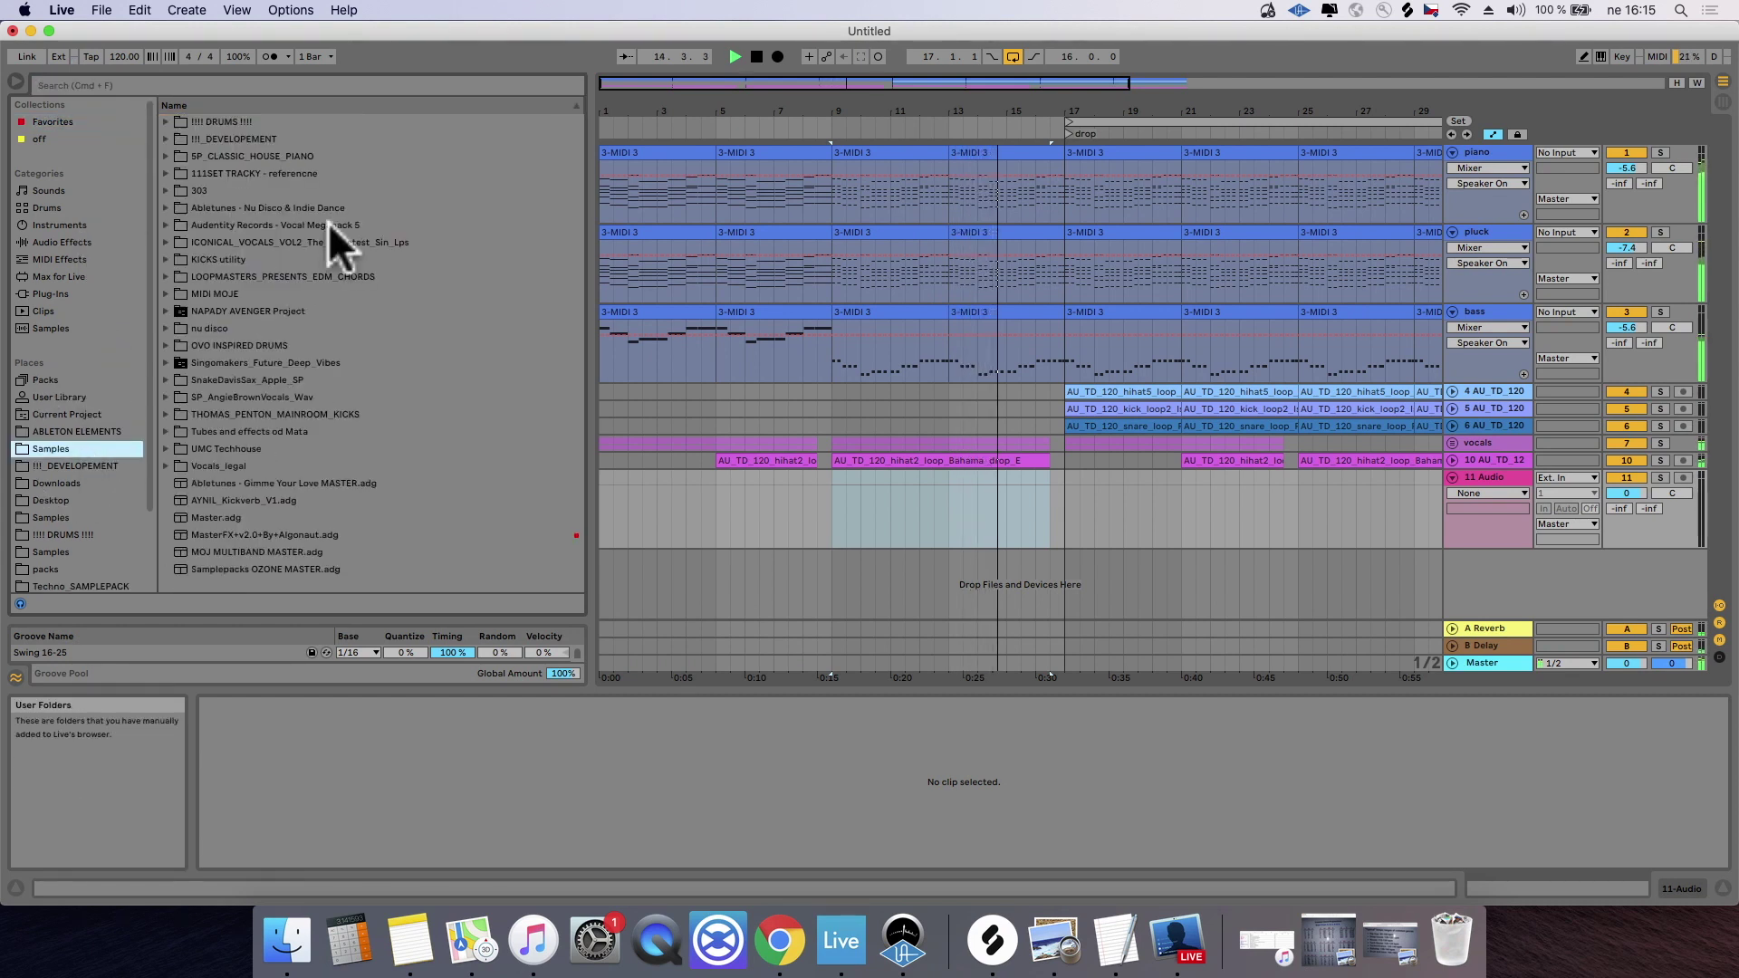
# Step: Expand the !!!! DRUMS !!!! sample folder and its BluesDrums_Vol2_WAV subfolder
pyautogui.click(165, 121)
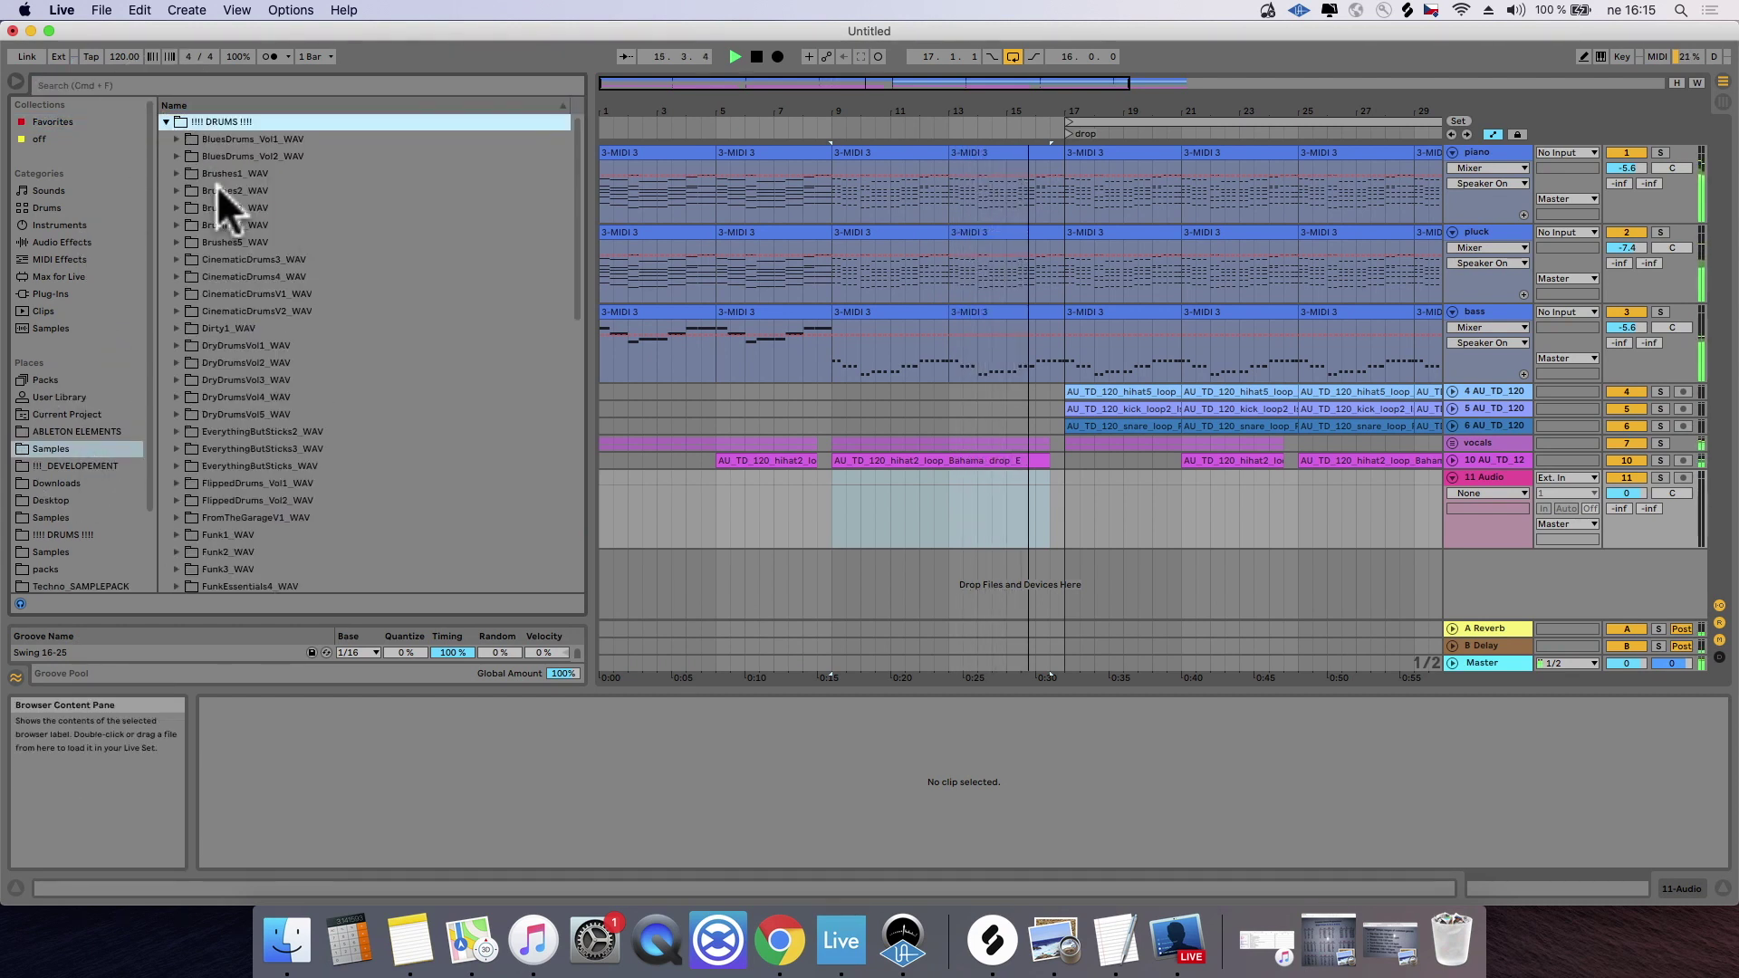
pyautogui.click(177, 156)
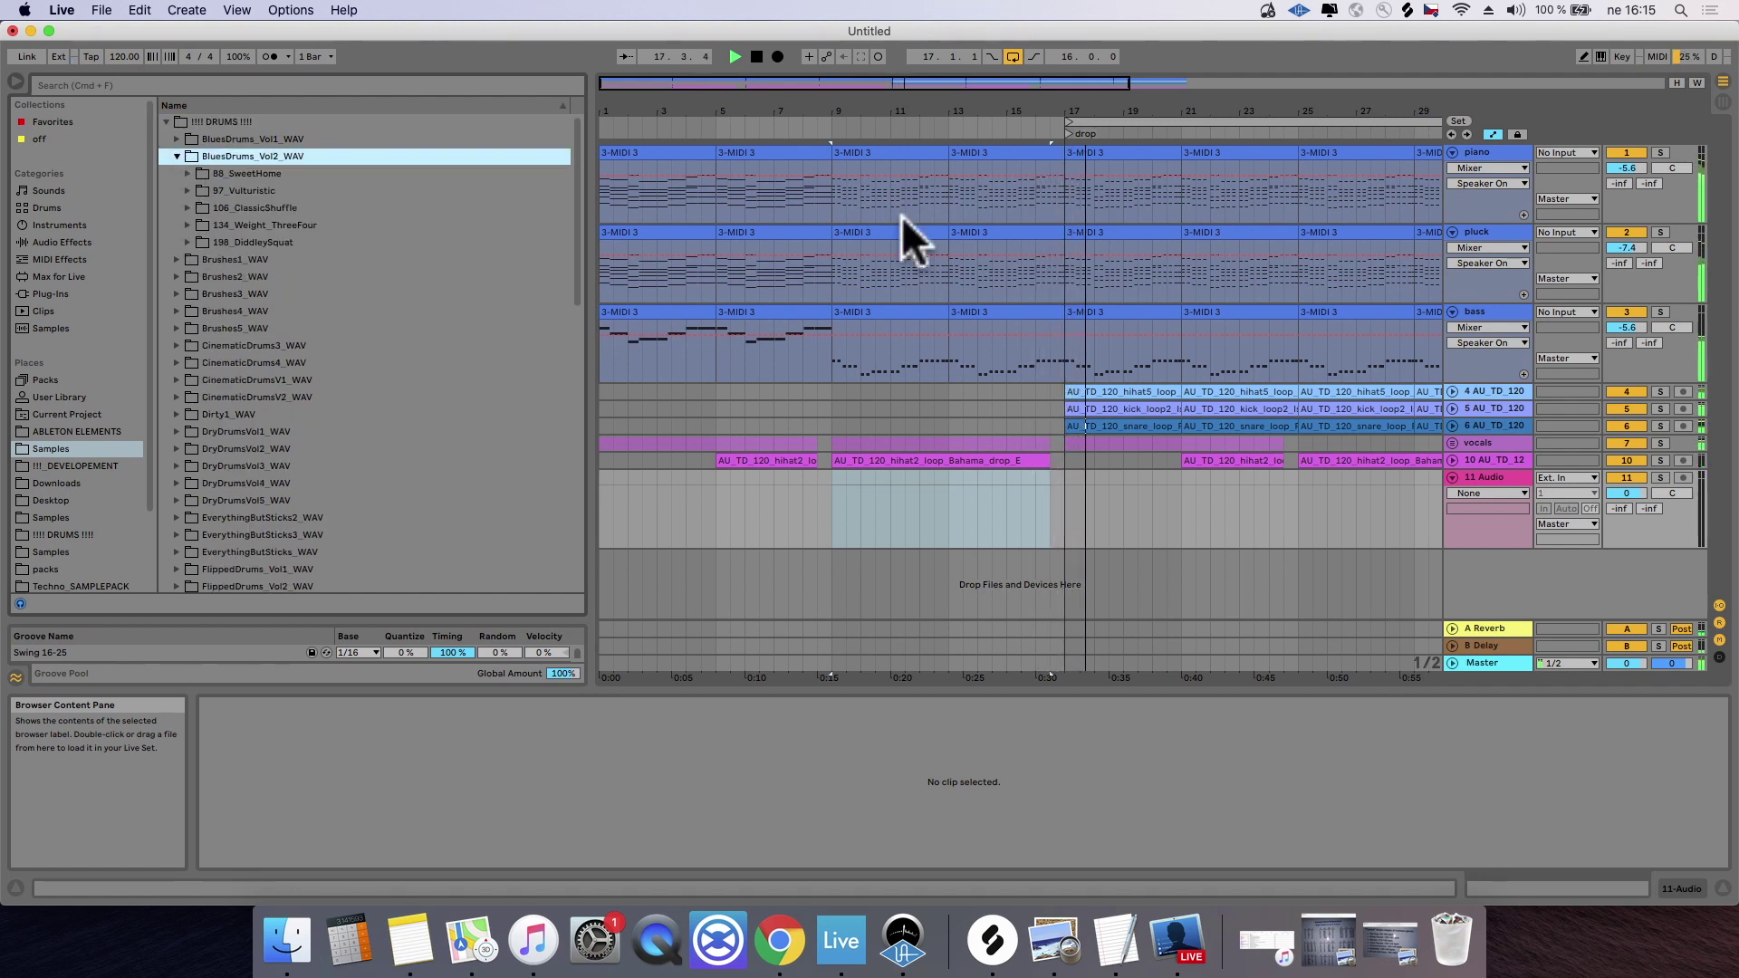
# Step: Unfold the snare loop track and lower its volume to -6.1 dB
pyautogui.click(1630, 422)
pyautogui.click(1631, 423)
pyautogui.click(1452, 425)
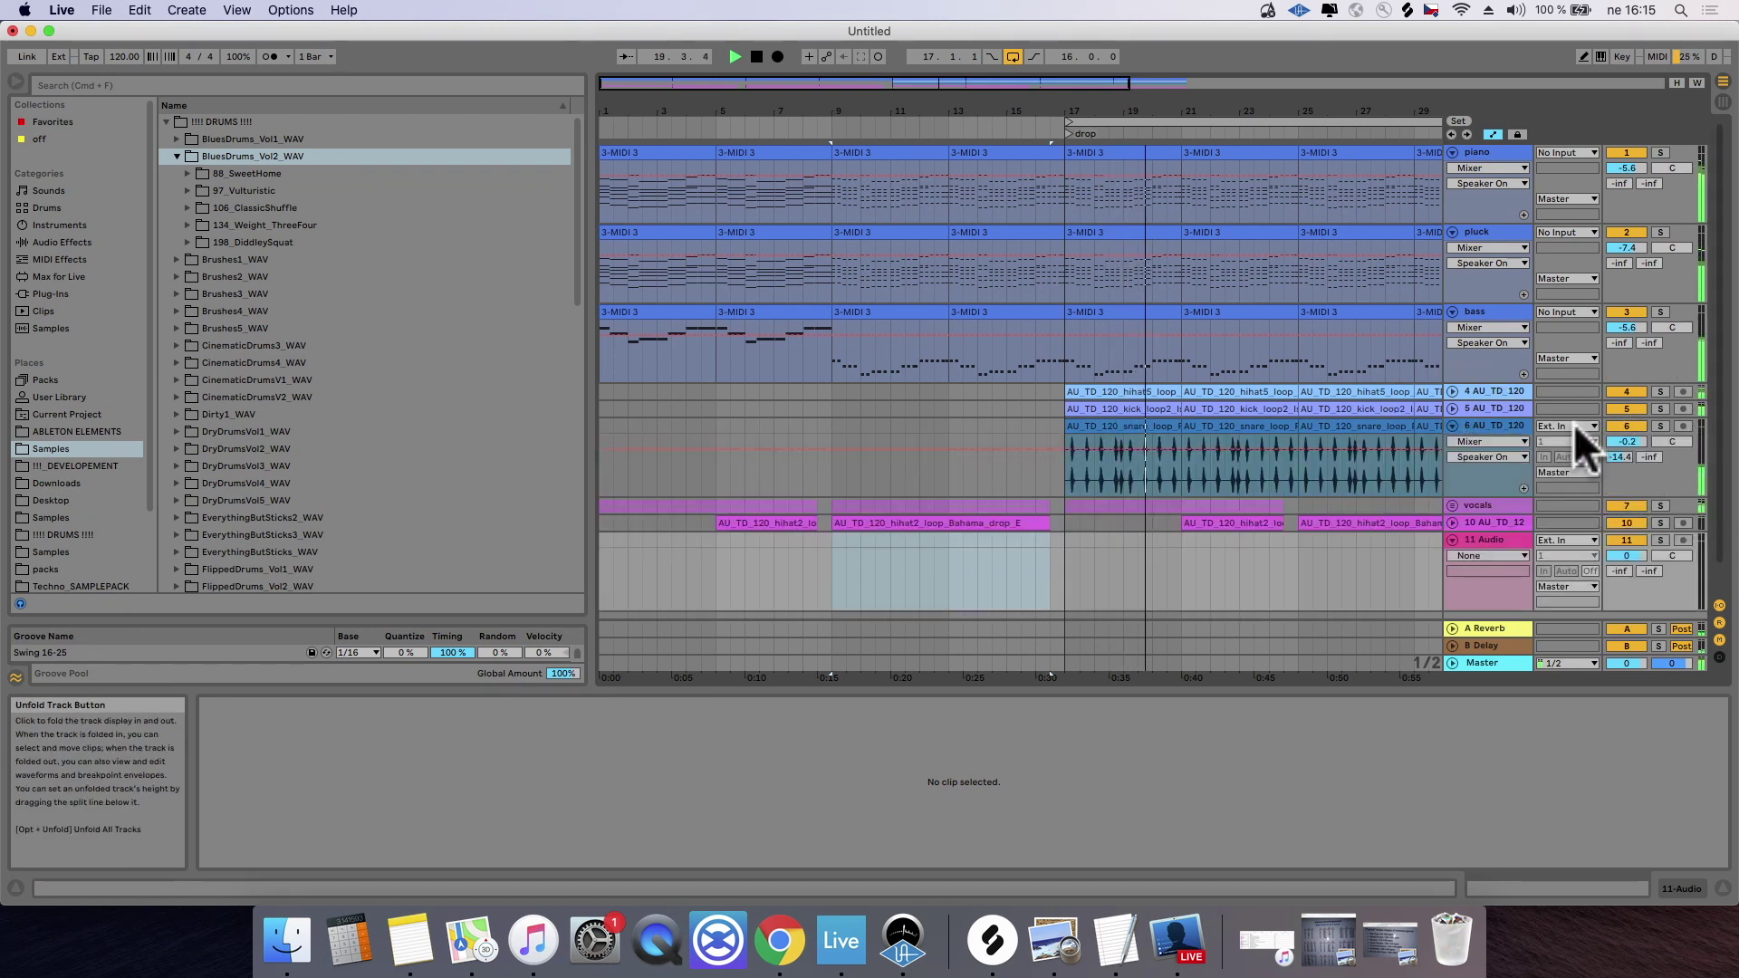
pyautogui.moveTo(1620, 440); pyautogui.dragTo(1623, 436)
# Step: Move the 16-bar loop to the start of the arrangement, covering bars 1 up to the drop on bar 17
pyautogui.moveTo(1265, 101); pyautogui.dragTo(1087, 167)
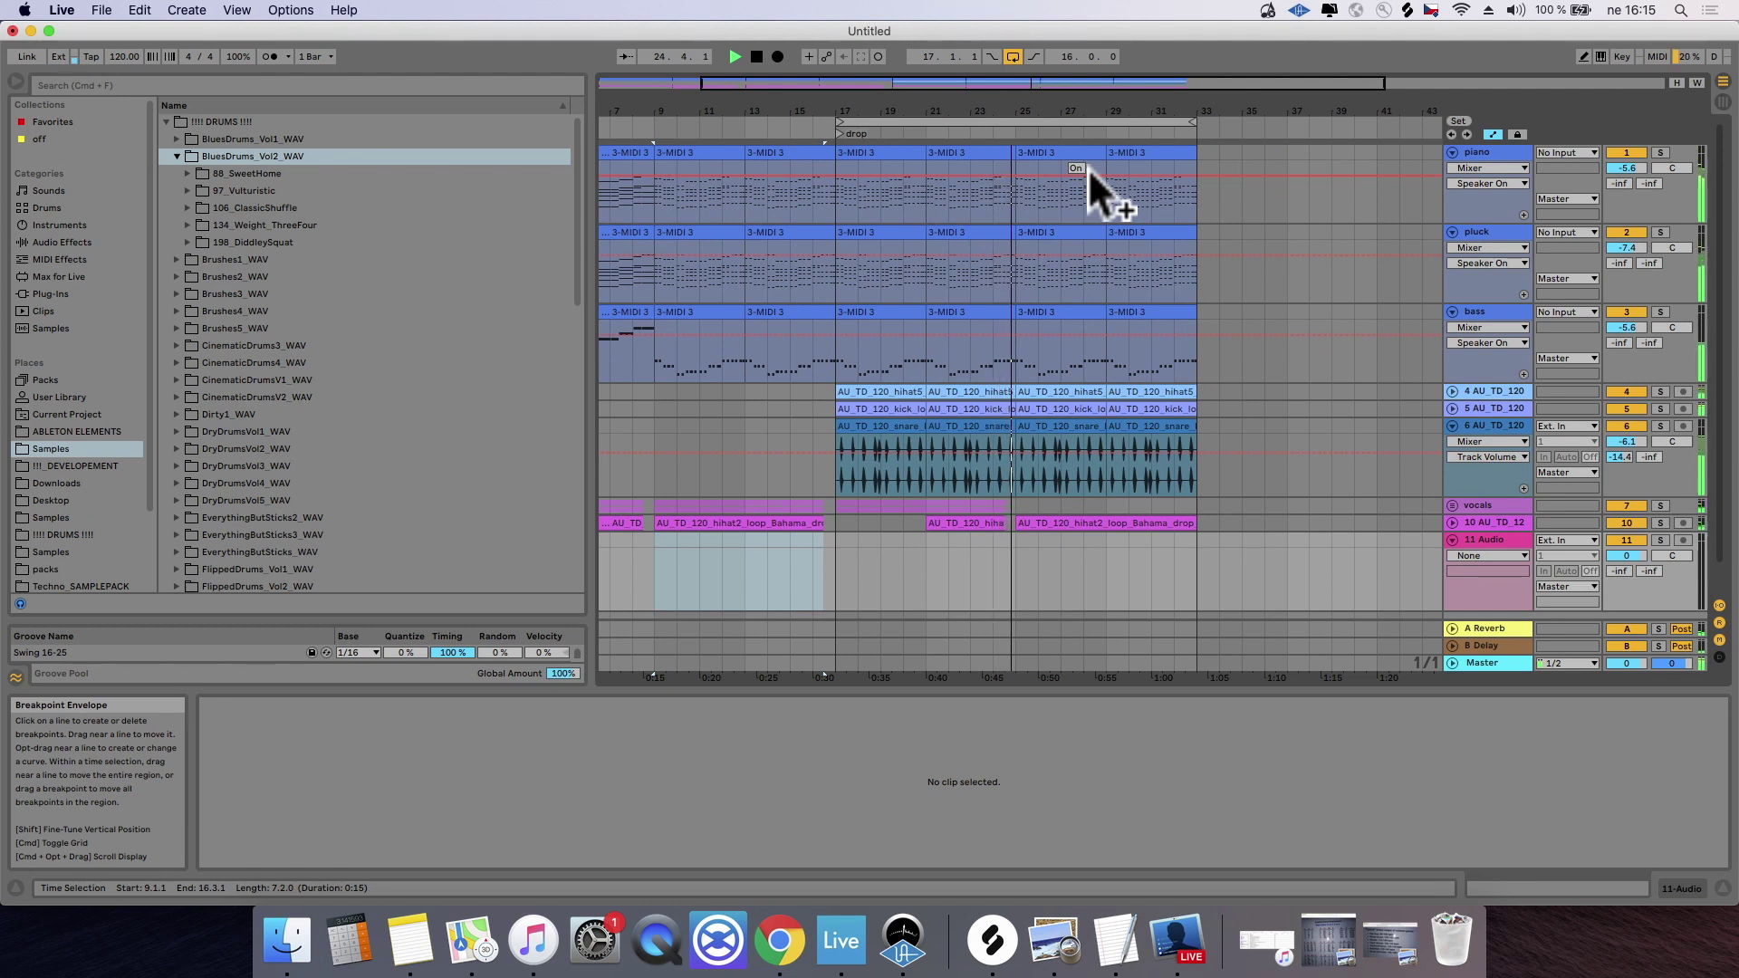
pyautogui.moveTo(871, 101); pyautogui.dragTo(606, 124)
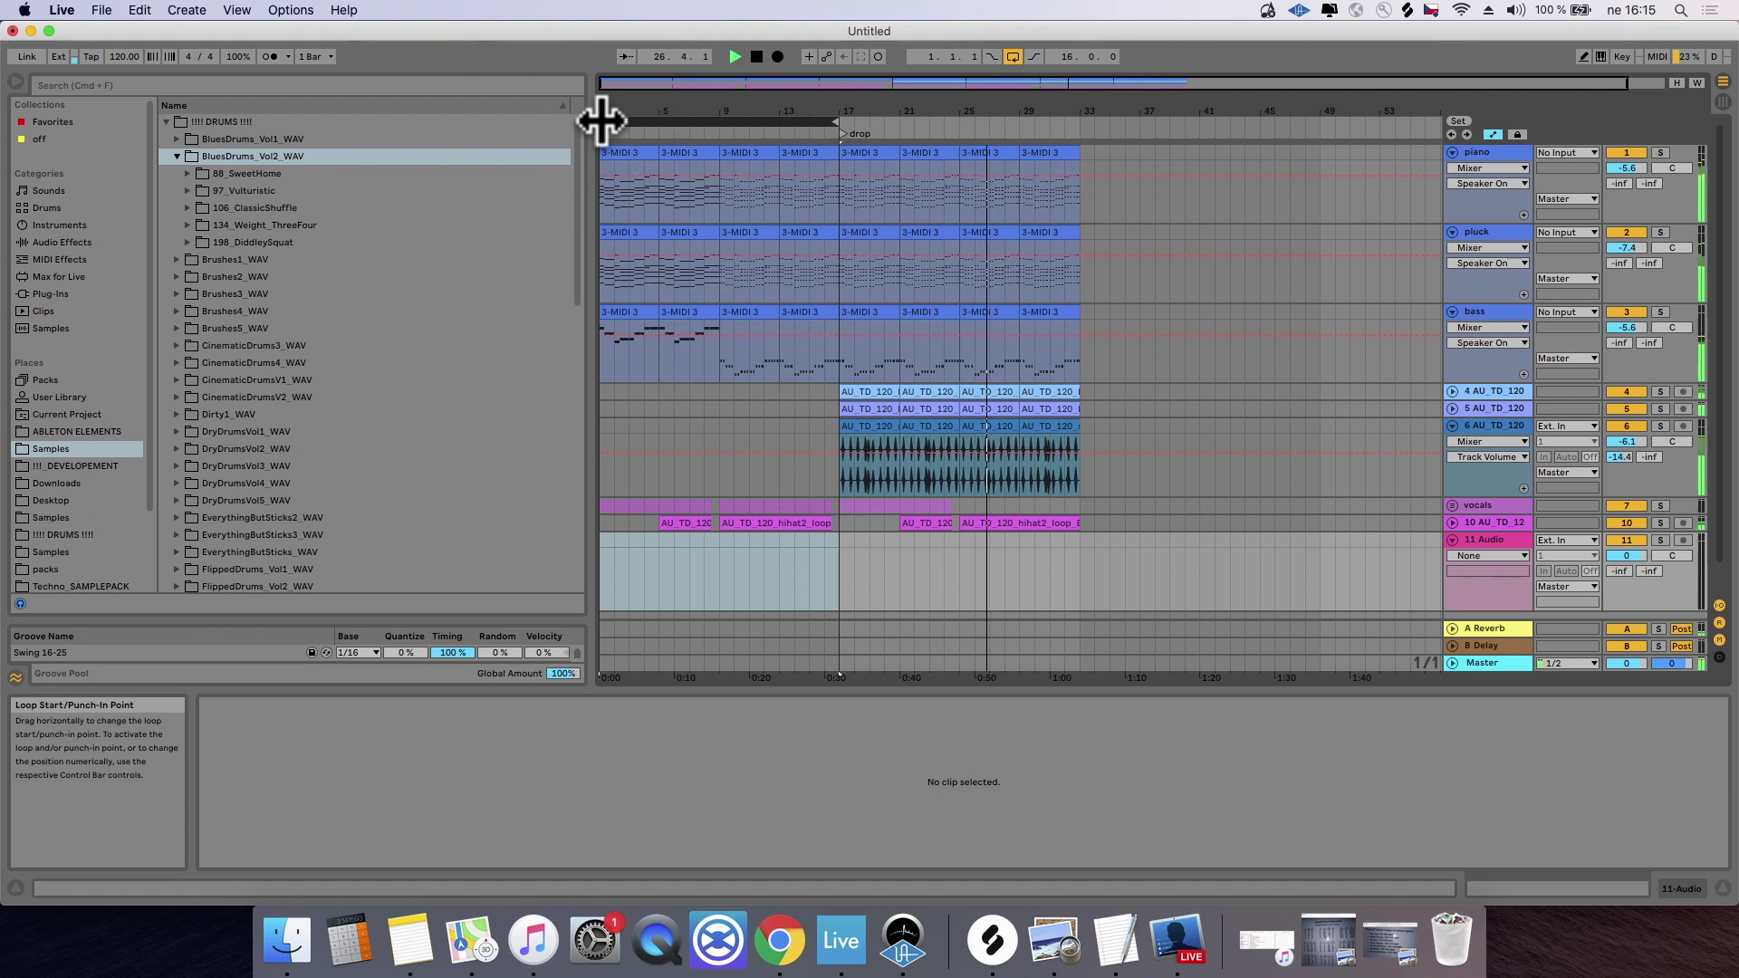
pyautogui.click(1488, 546)
pyautogui.click(776, 117)
pyautogui.moveTo(707, 109); pyautogui.dragTo(1429, 171)
# Step: Duplicate the piano track and rename the copy pad
pyautogui.rightClick(1475, 158)
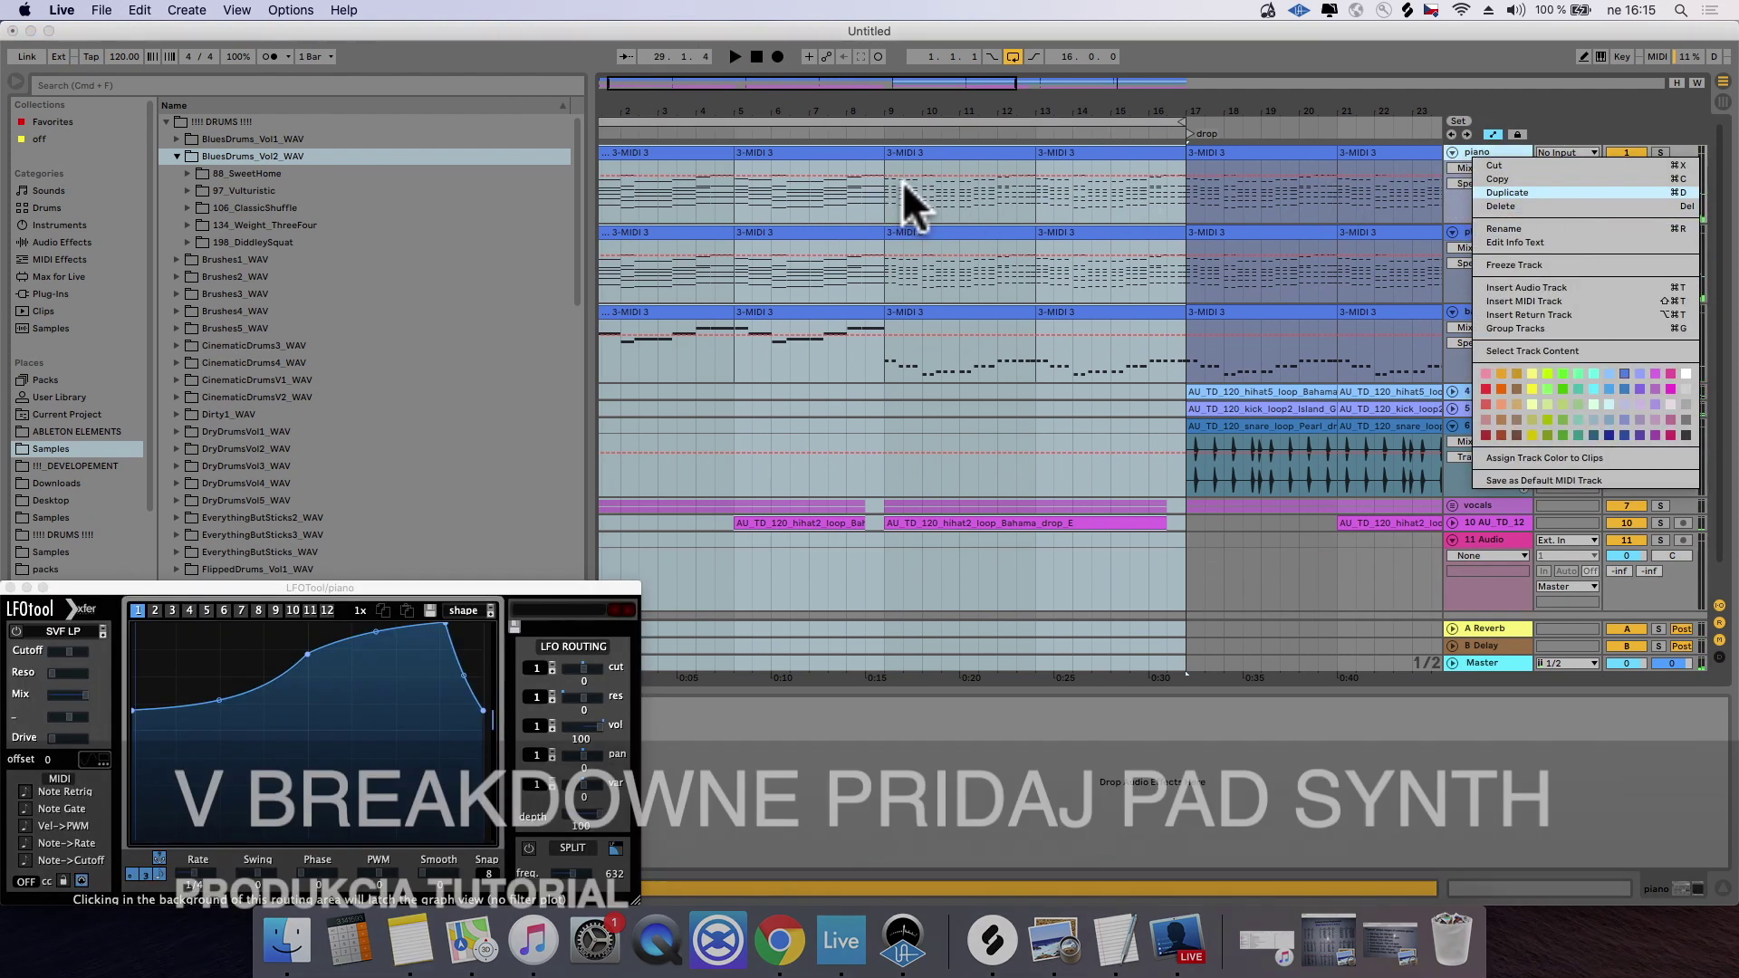
pyautogui.press('Return')
pyautogui.click(1478, 232)
pyautogui.rightClick(1480, 237)
pyautogui.click(1513, 291)
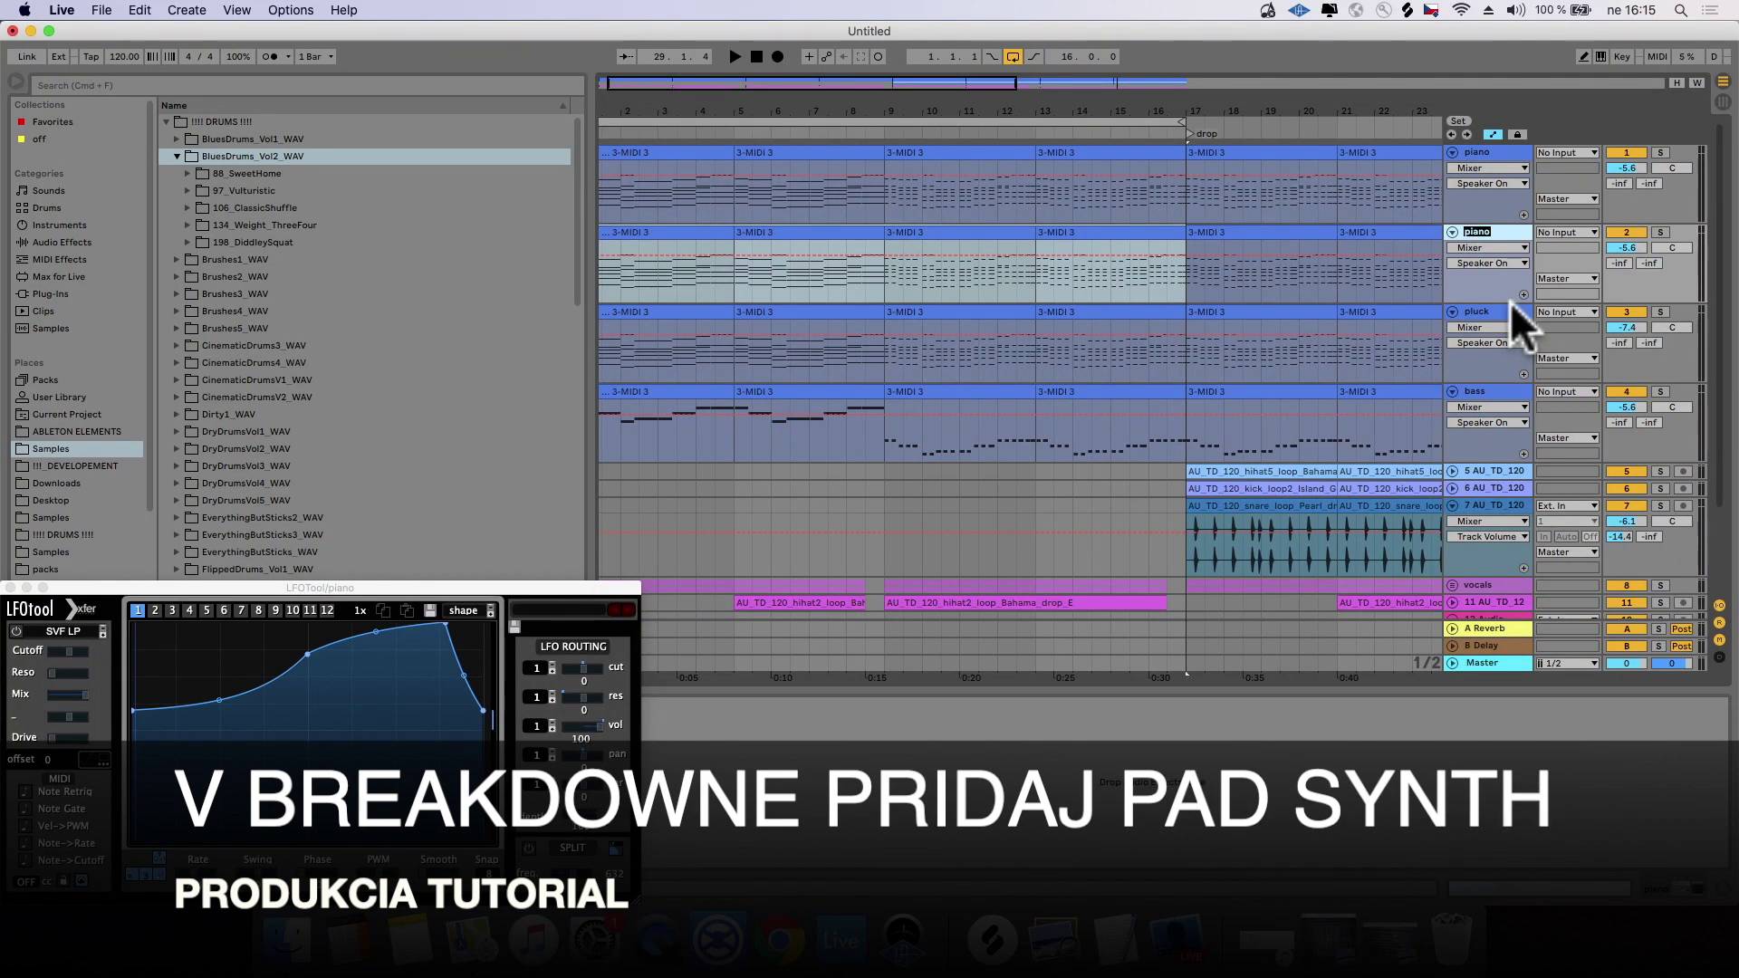
pyautogui.write('pad')
# Step: Remove the Grand Piano instrument from the pad track and clear the LFOTool window away from the browser
pyautogui.click(593, 580)
pyautogui.click(334, 710)
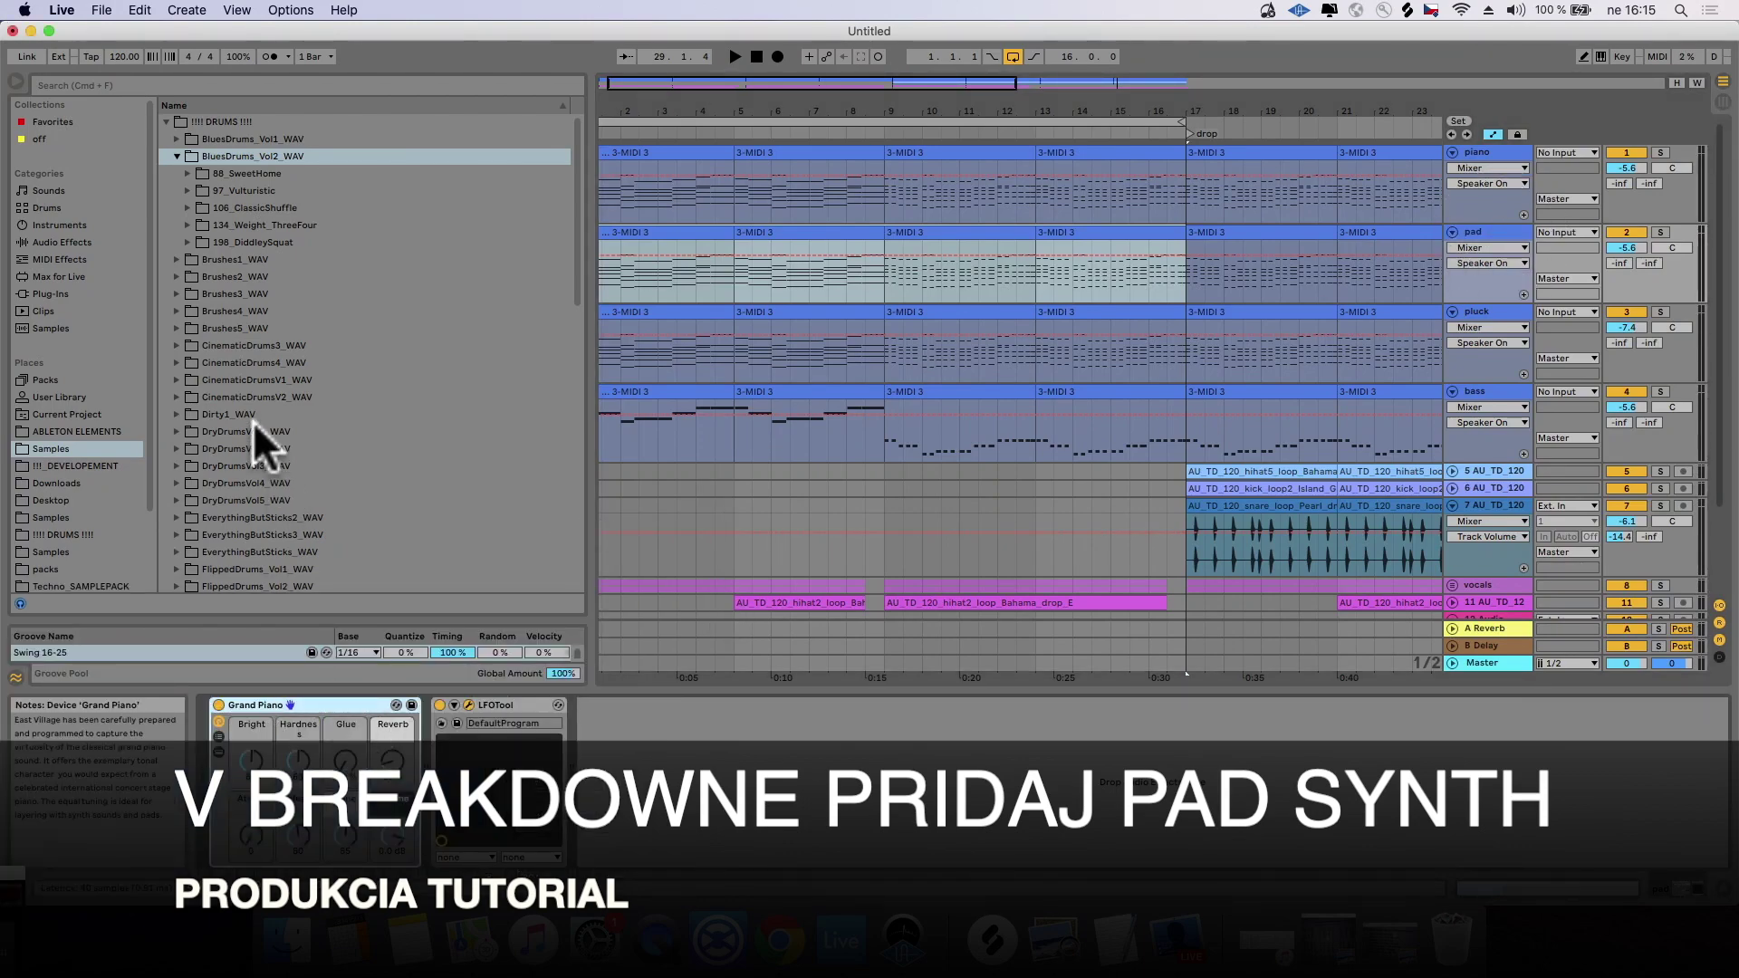
pyautogui.scroll(-5, 95, 508)
pyautogui.click(69, 447)
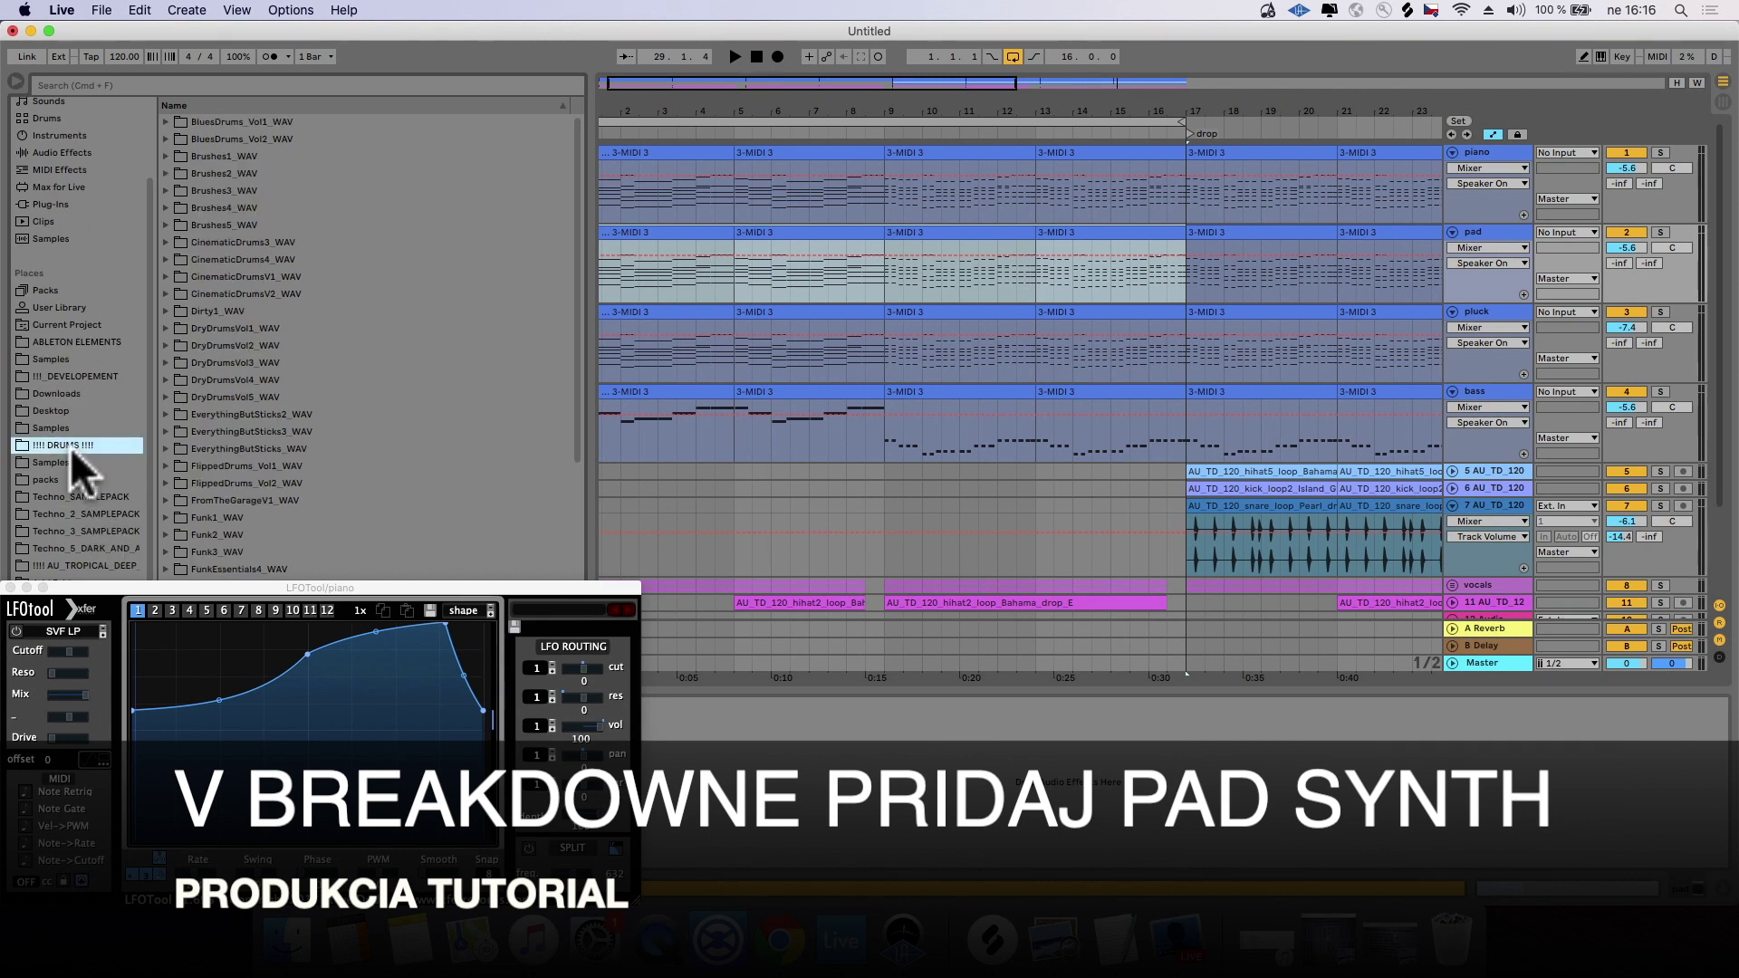
pyautogui.click(60, 203)
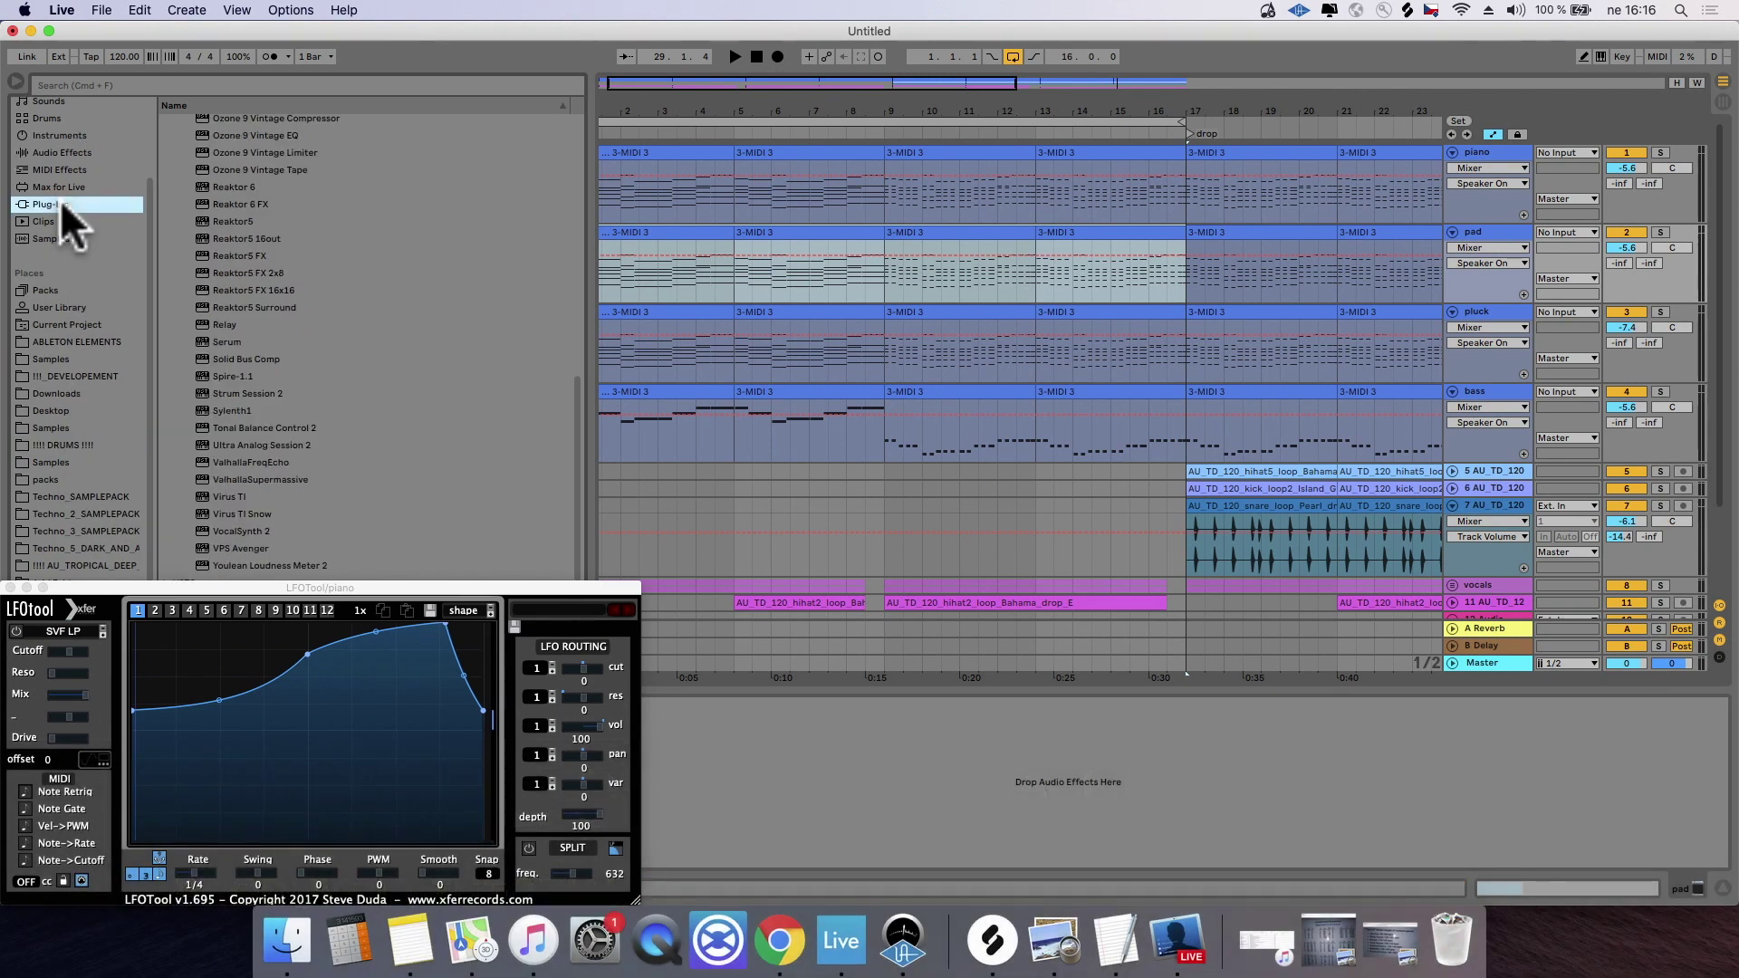
pyautogui.moveTo(326, 584); pyautogui.dragTo(1, 895)
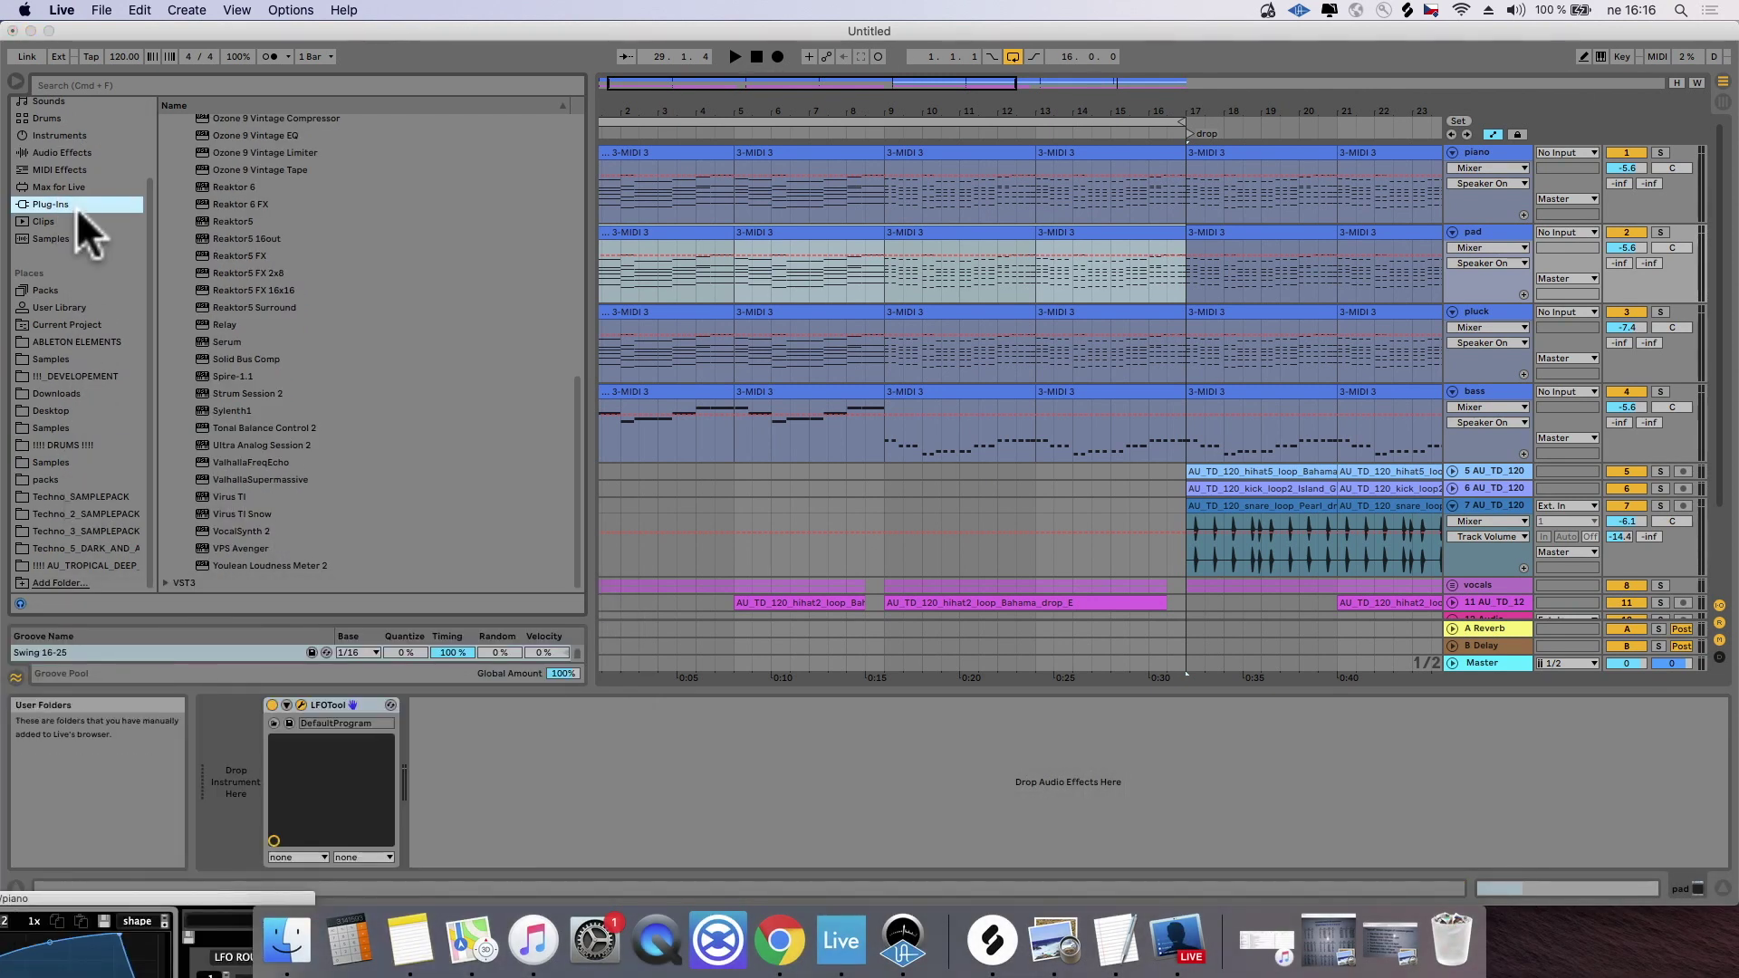
# Step: Audition Operator's Pad presets and load Analog Slow Sweep Pad onto the pad track
pyautogui.click(56, 134)
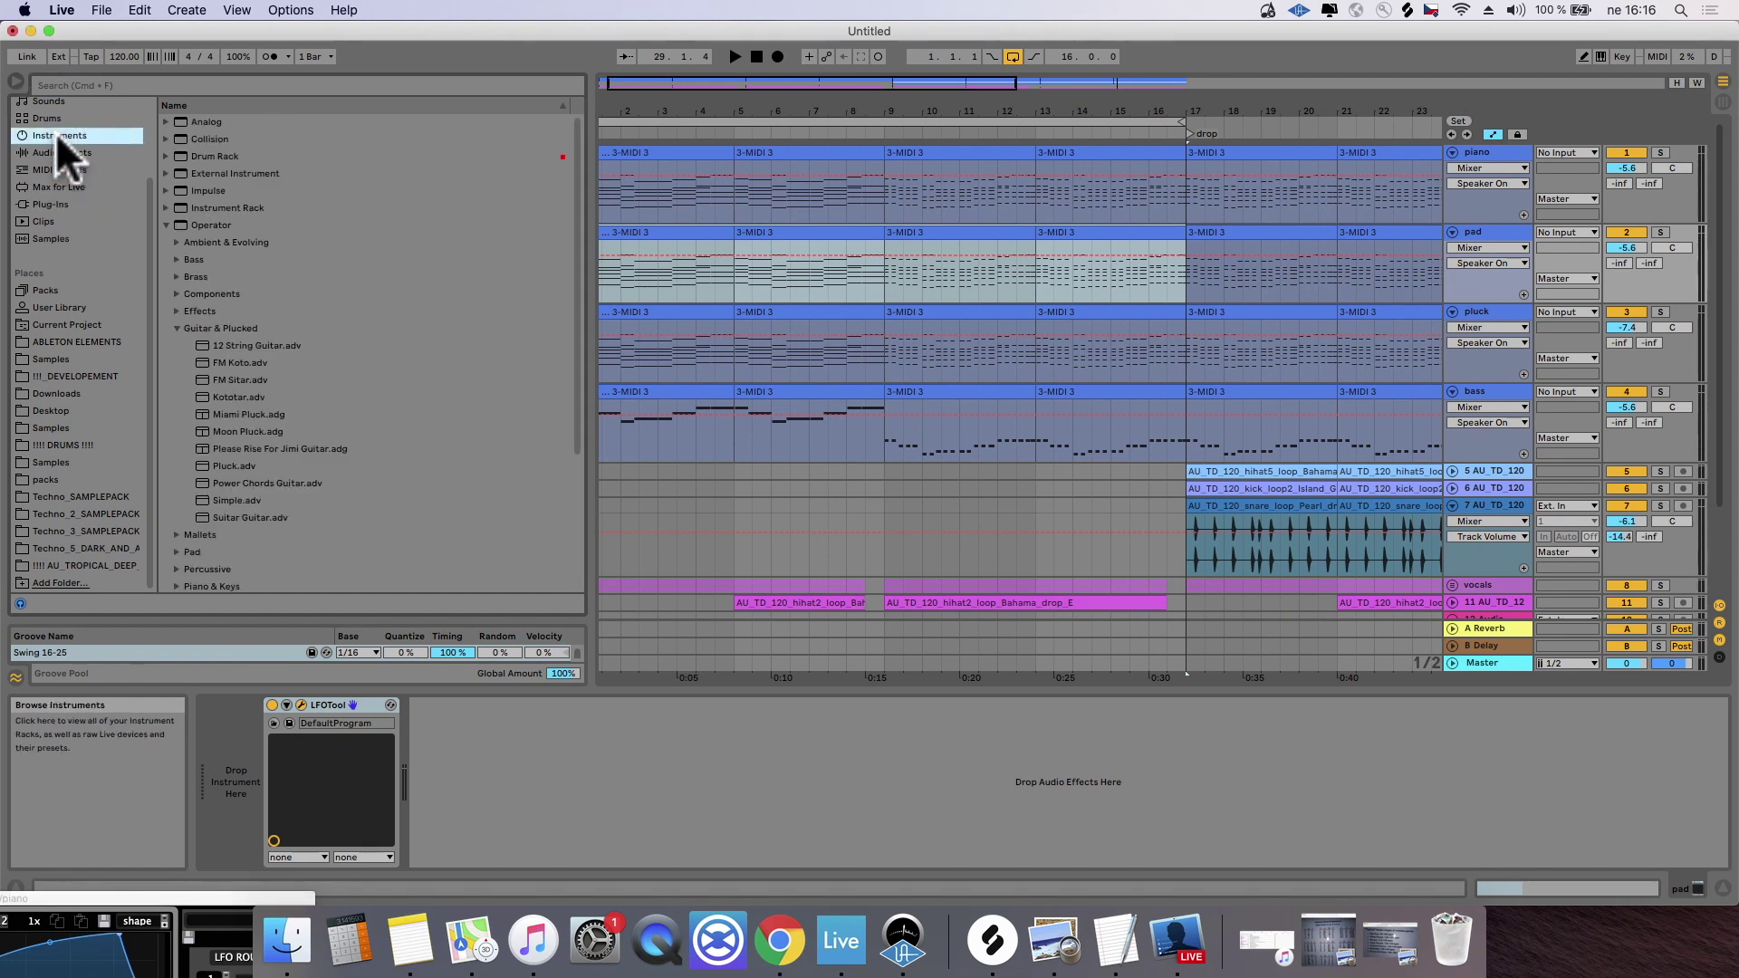
pyautogui.click(177, 326)
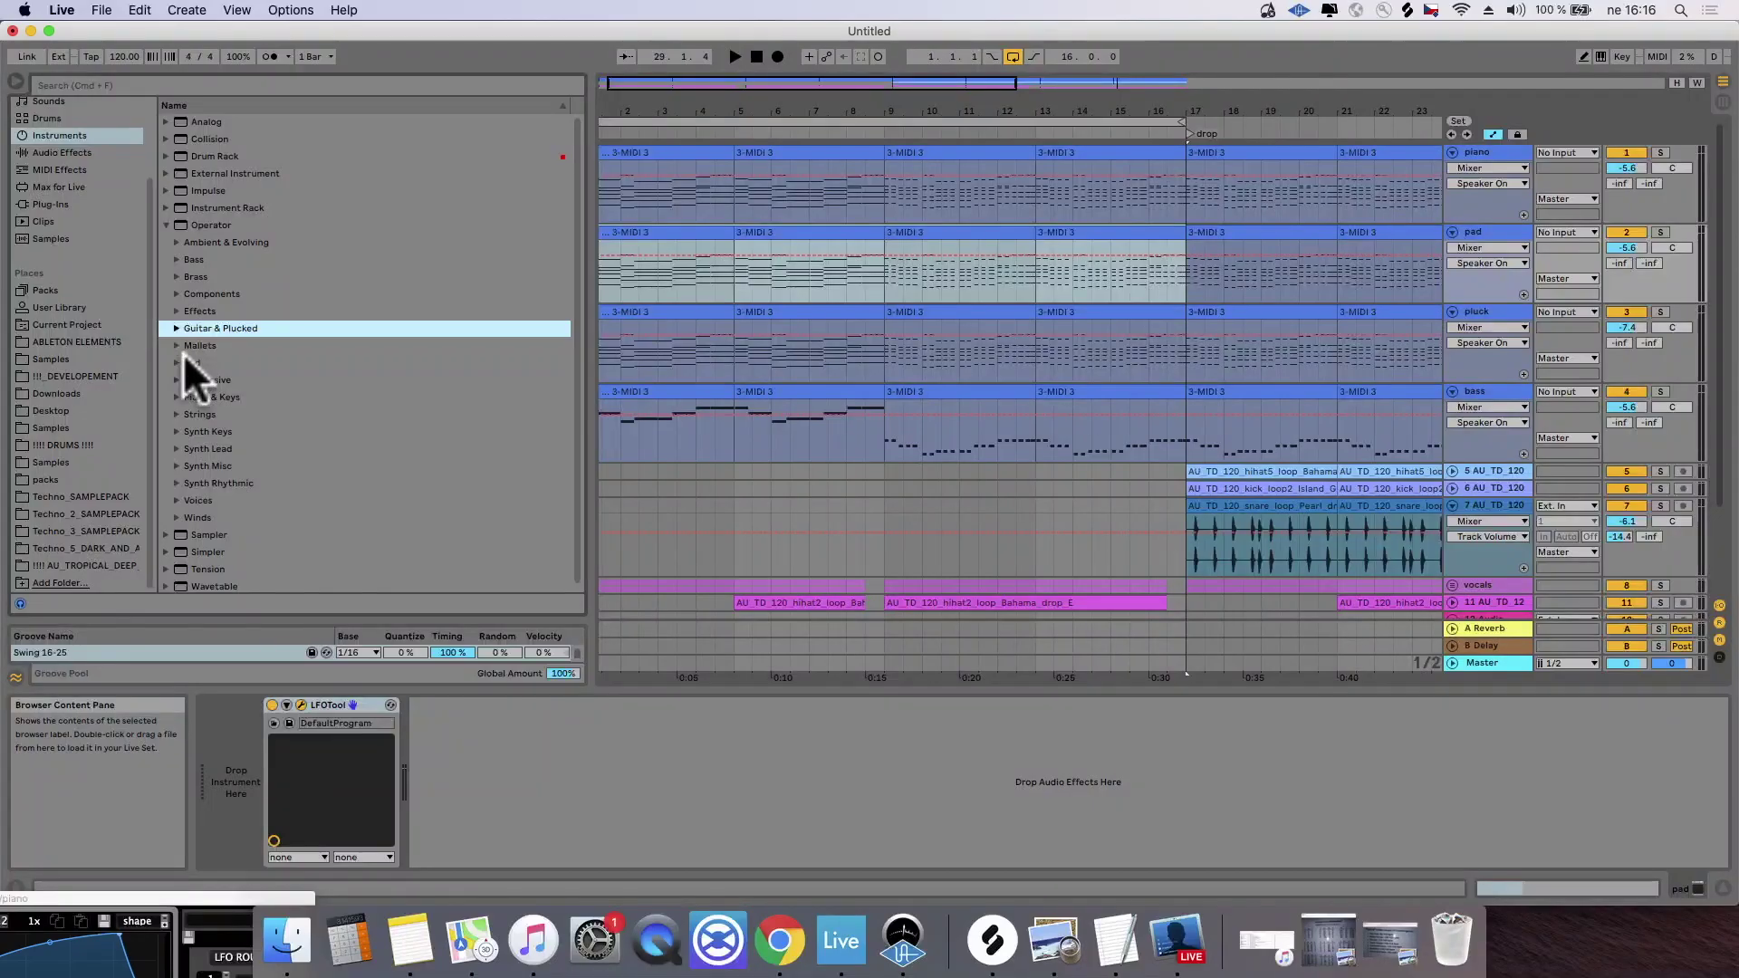
pyautogui.click(177, 360)
pyautogui.press('Down')
pyautogui.press('Down')
pyautogui.press('Down')
pyautogui.click(246, 453)
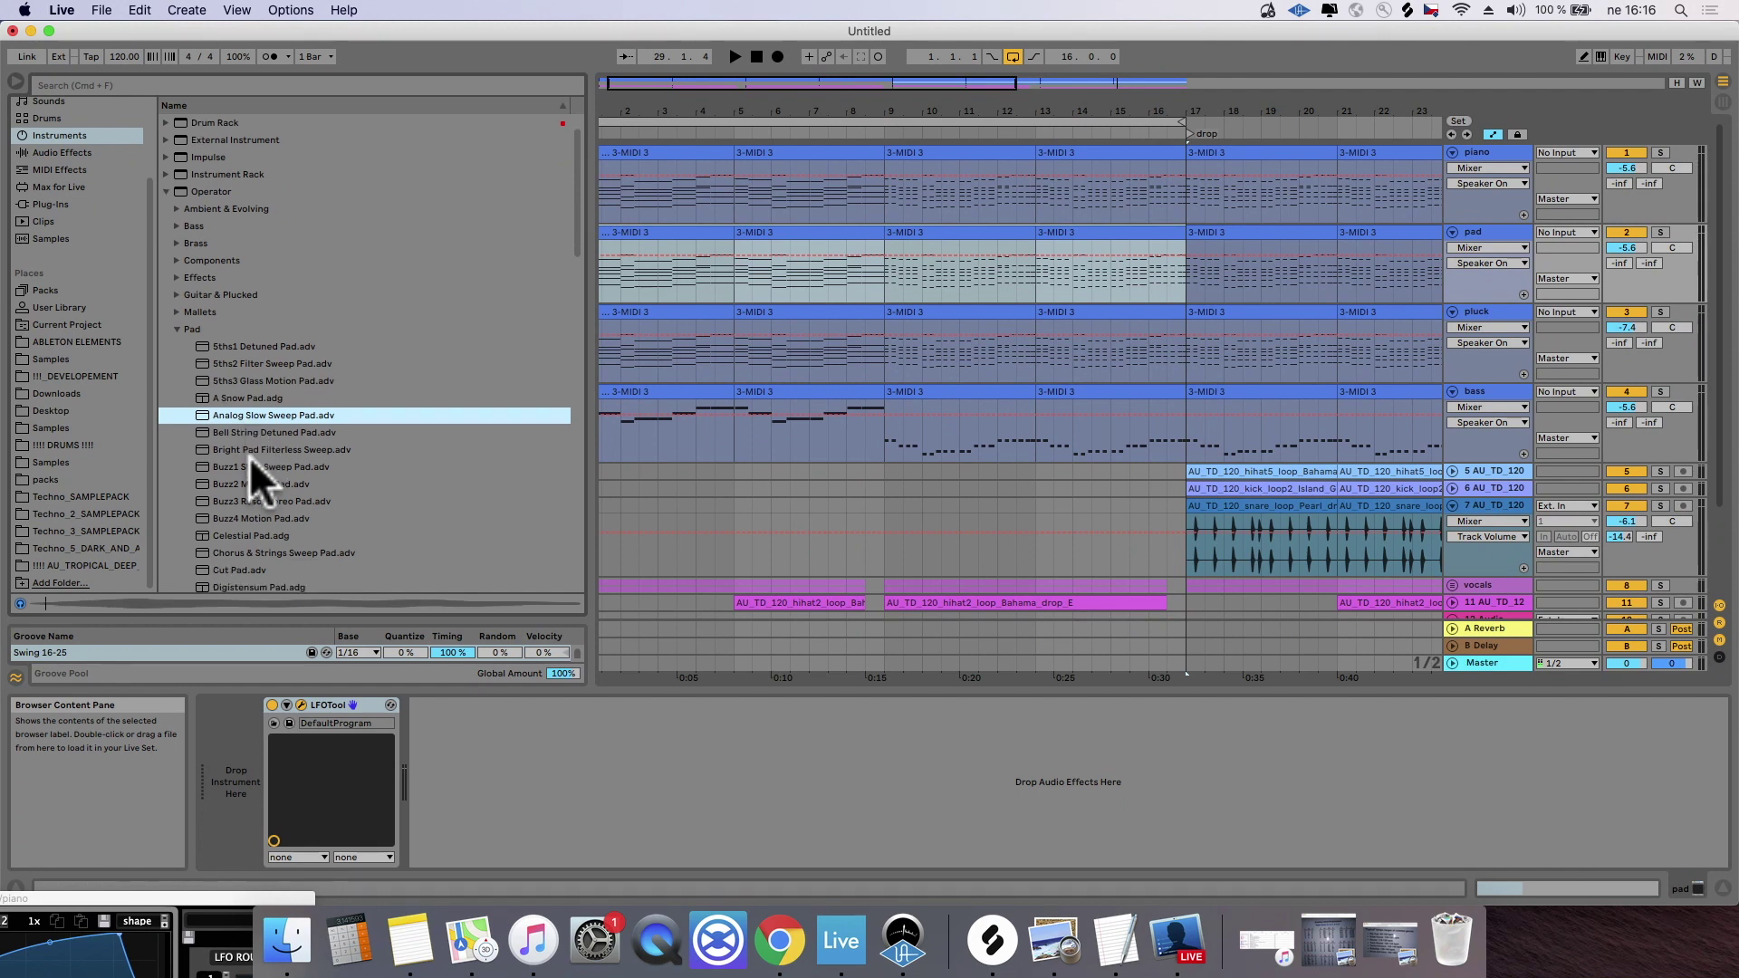
pyautogui.scroll(-3, 249, 417)
pyautogui.click(259, 364)
pyautogui.click(272, 348)
pyautogui.click(277, 333)
pyautogui.moveTo(278, 337); pyautogui.dragTo(237, 758)
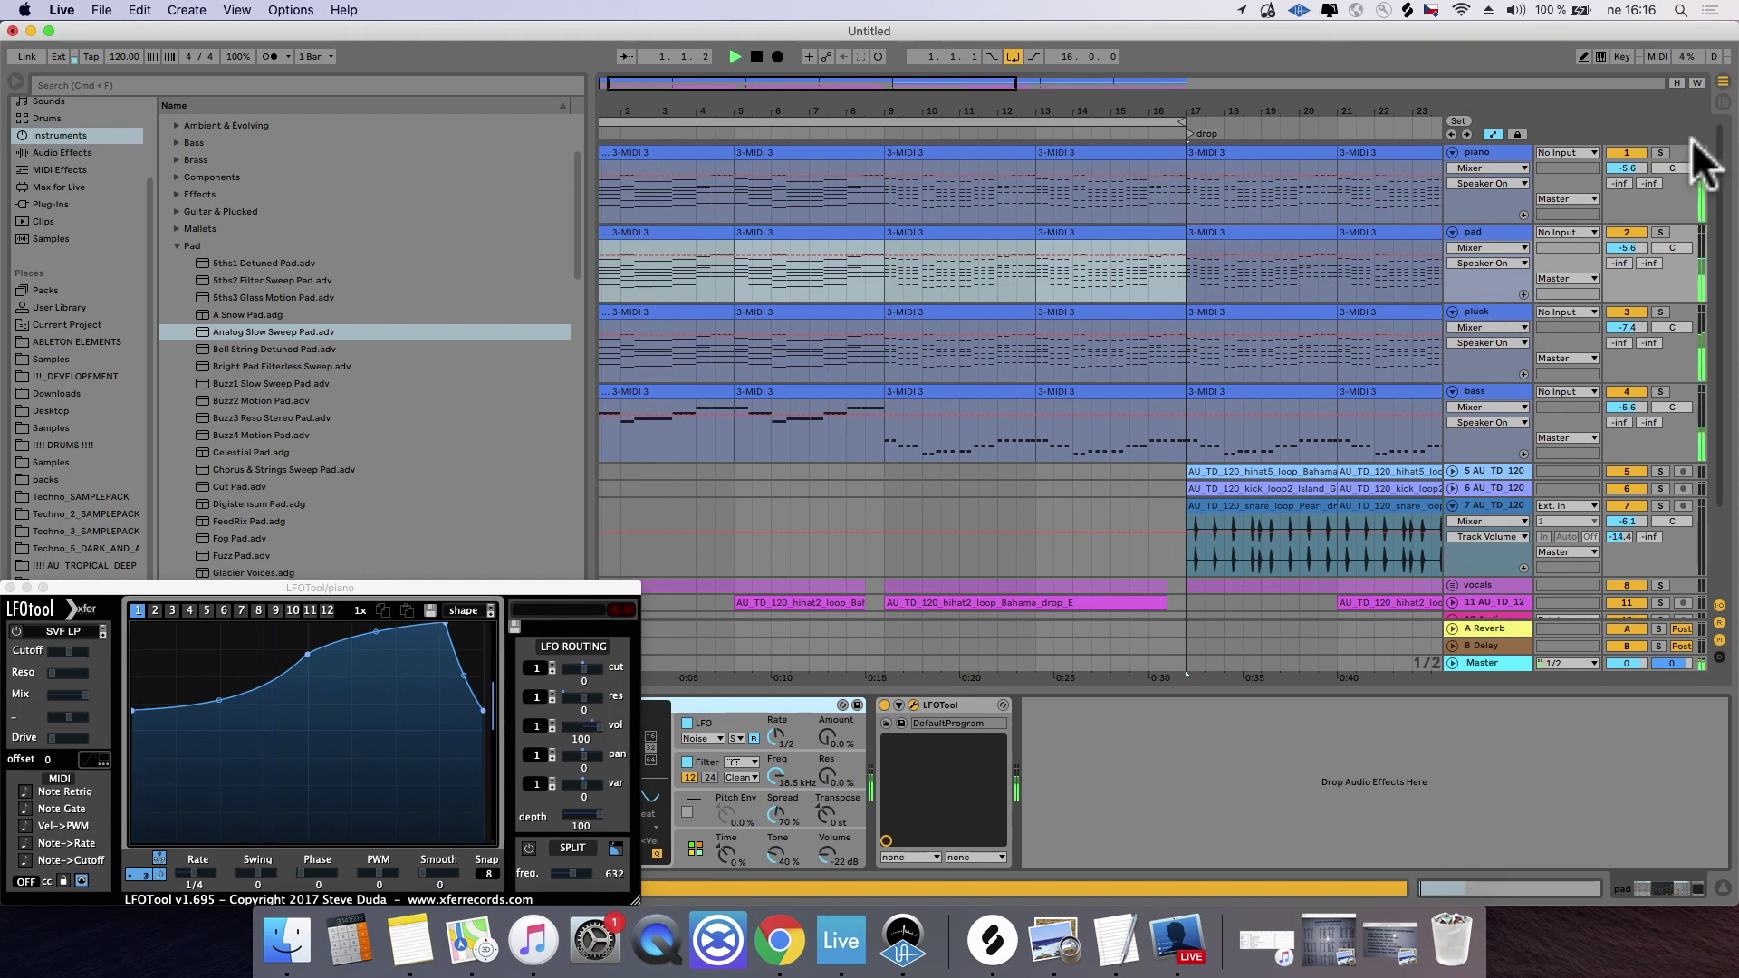
# Step: Delete the piano and pluck clips in bars 1 to 4 and lower the pad track's volume to -12.1 dB
pyautogui.moveTo(671, 149); pyautogui.dragTo(752, 382)
pyautogui.press('space')
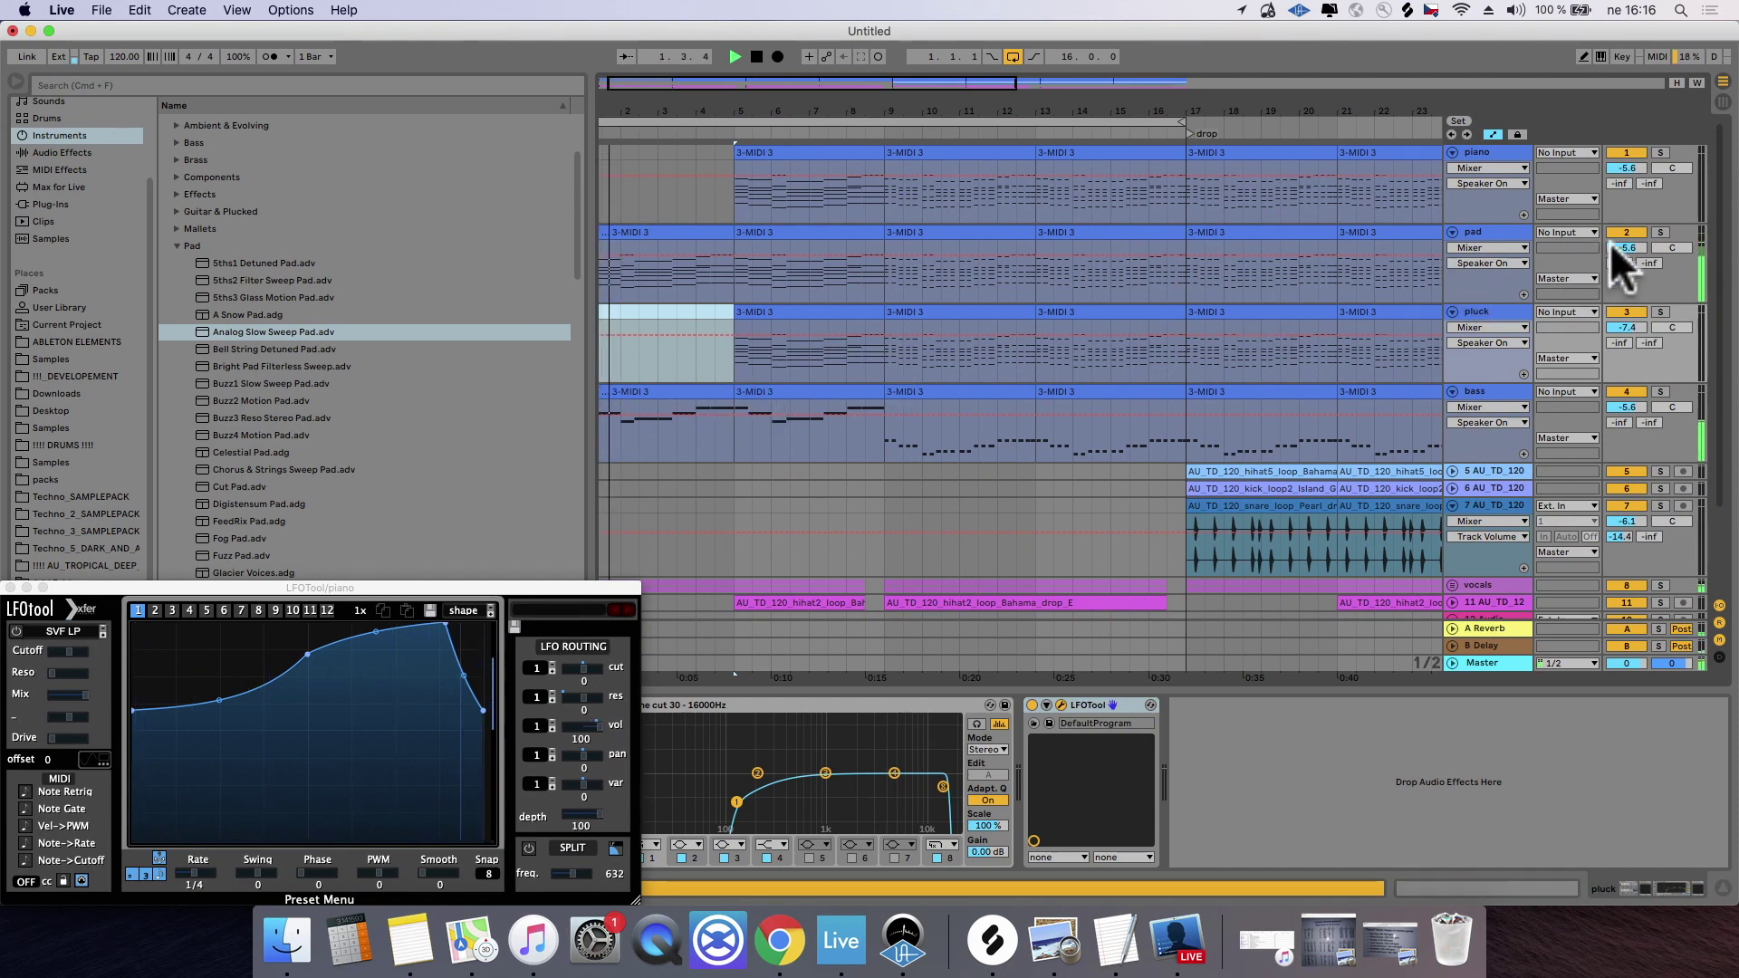
pyautogui.moveTo(1610, 242); pyautogui.dragTo(1612, 250)
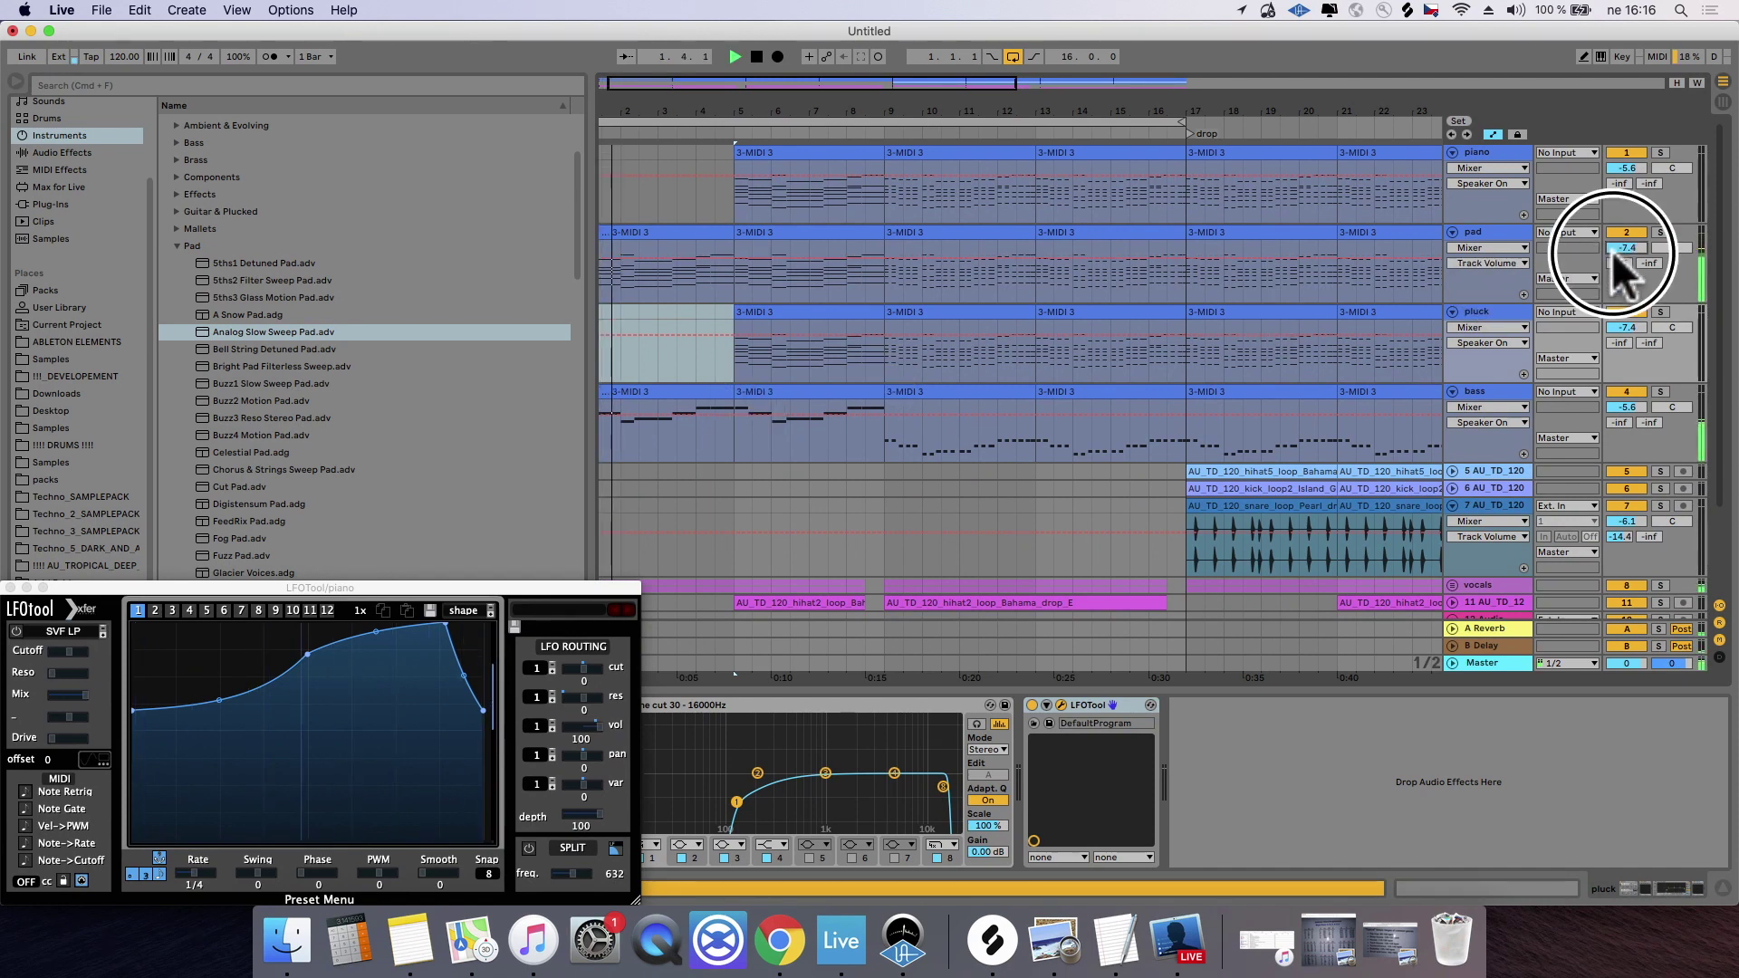
# Step: Hot-swap the pad track's instrument, auditioning further Operator pads and loading the Slow Sweep Pad preset
pyautogui.click(1497, 232)
pyautogui.click(843, 705)
pyautogui.click(308, 497)
pyautogui.scroll(-5, 303, 494)
pyautogui.click(297, 487)
pyautogui.scroll(-3, 297, 489)
pyautogui.click(297, 491)
pyautogui.scroll(-6, 298, 489)
pyautogui.click(297, 489)
pyautogui.click(253, 366)
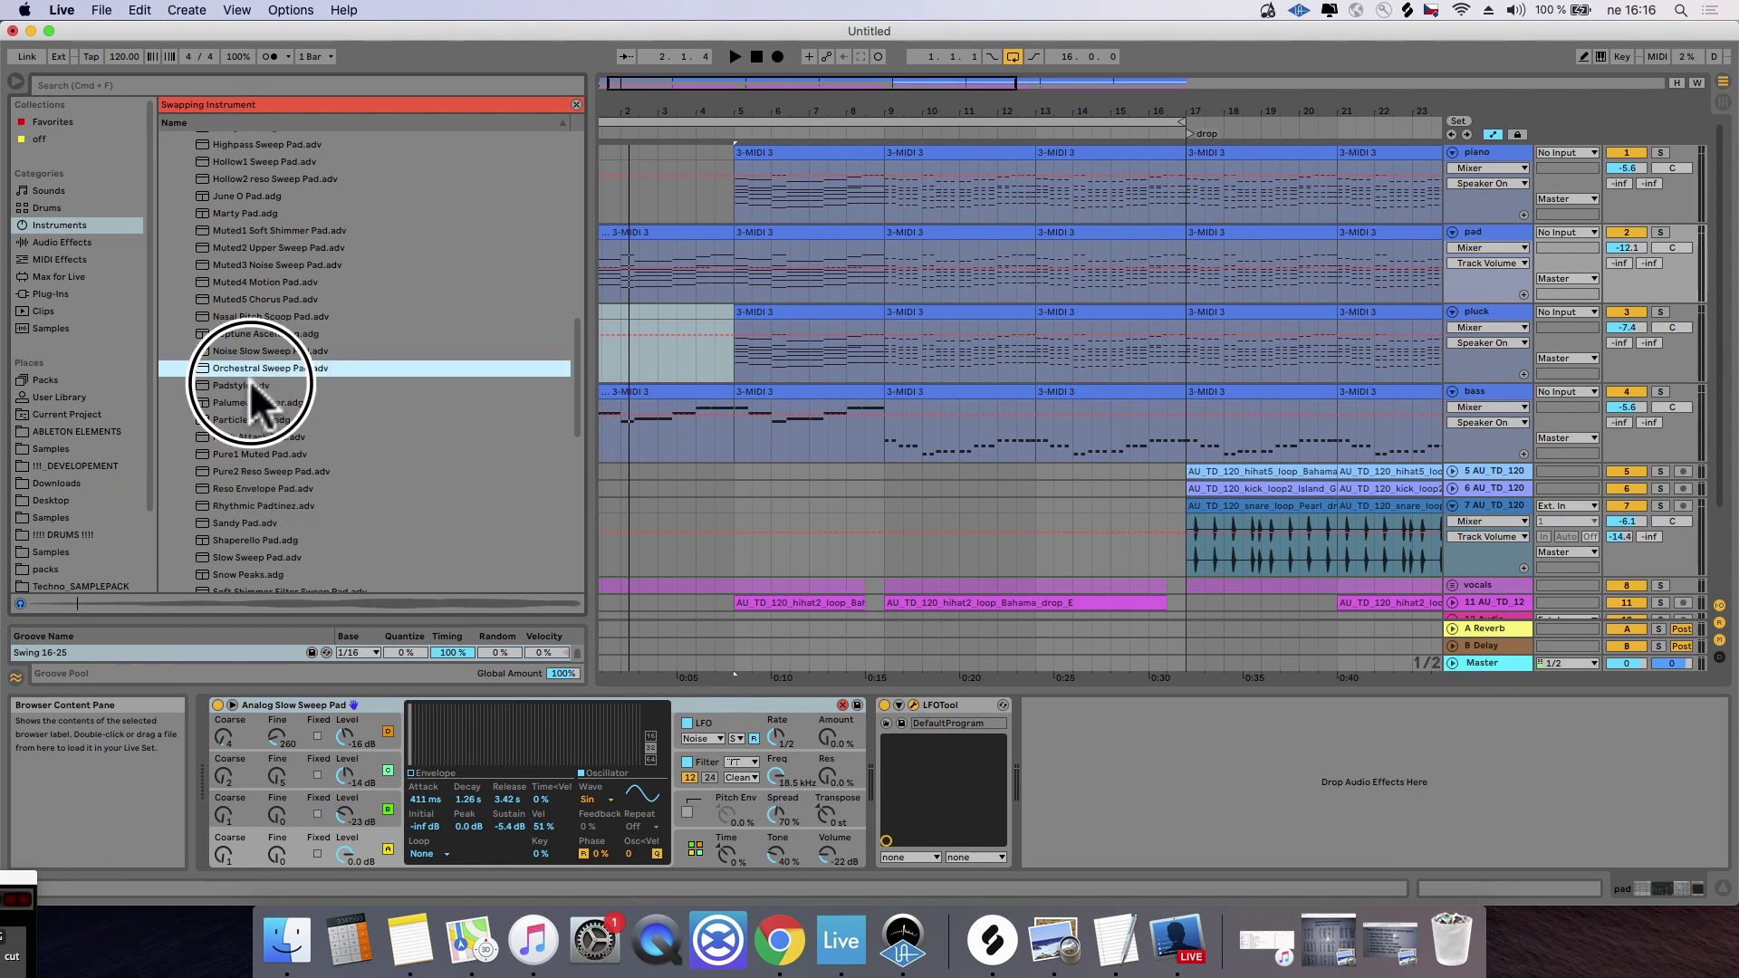
pyautogui.click(246, 387)
pyautogui.click(241, 400)
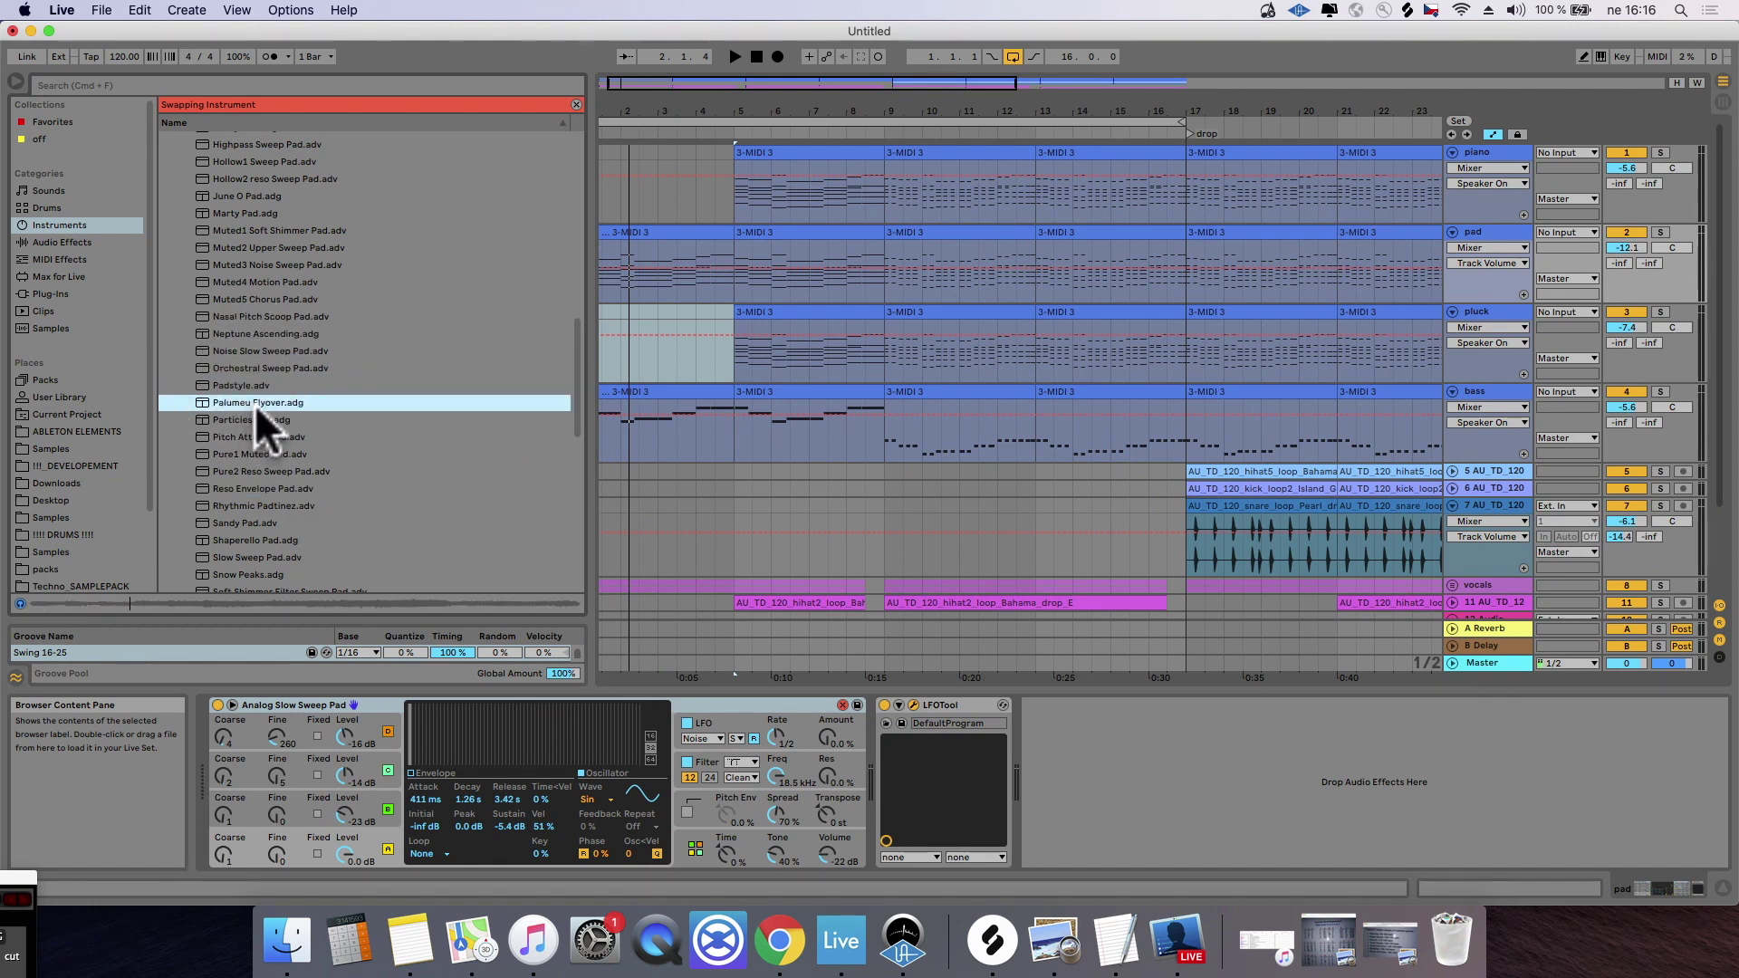
pyautogui.click(254, 434)
pyautogui.scroll(-2, 268, 462)
pyautogui.click(273, 485)
pyautogui.scroll(-2, 272, 478)
pyautogui.moveTo(252, 417); pyautogui.dragTo(288, 709)
pyautogui.press('space')
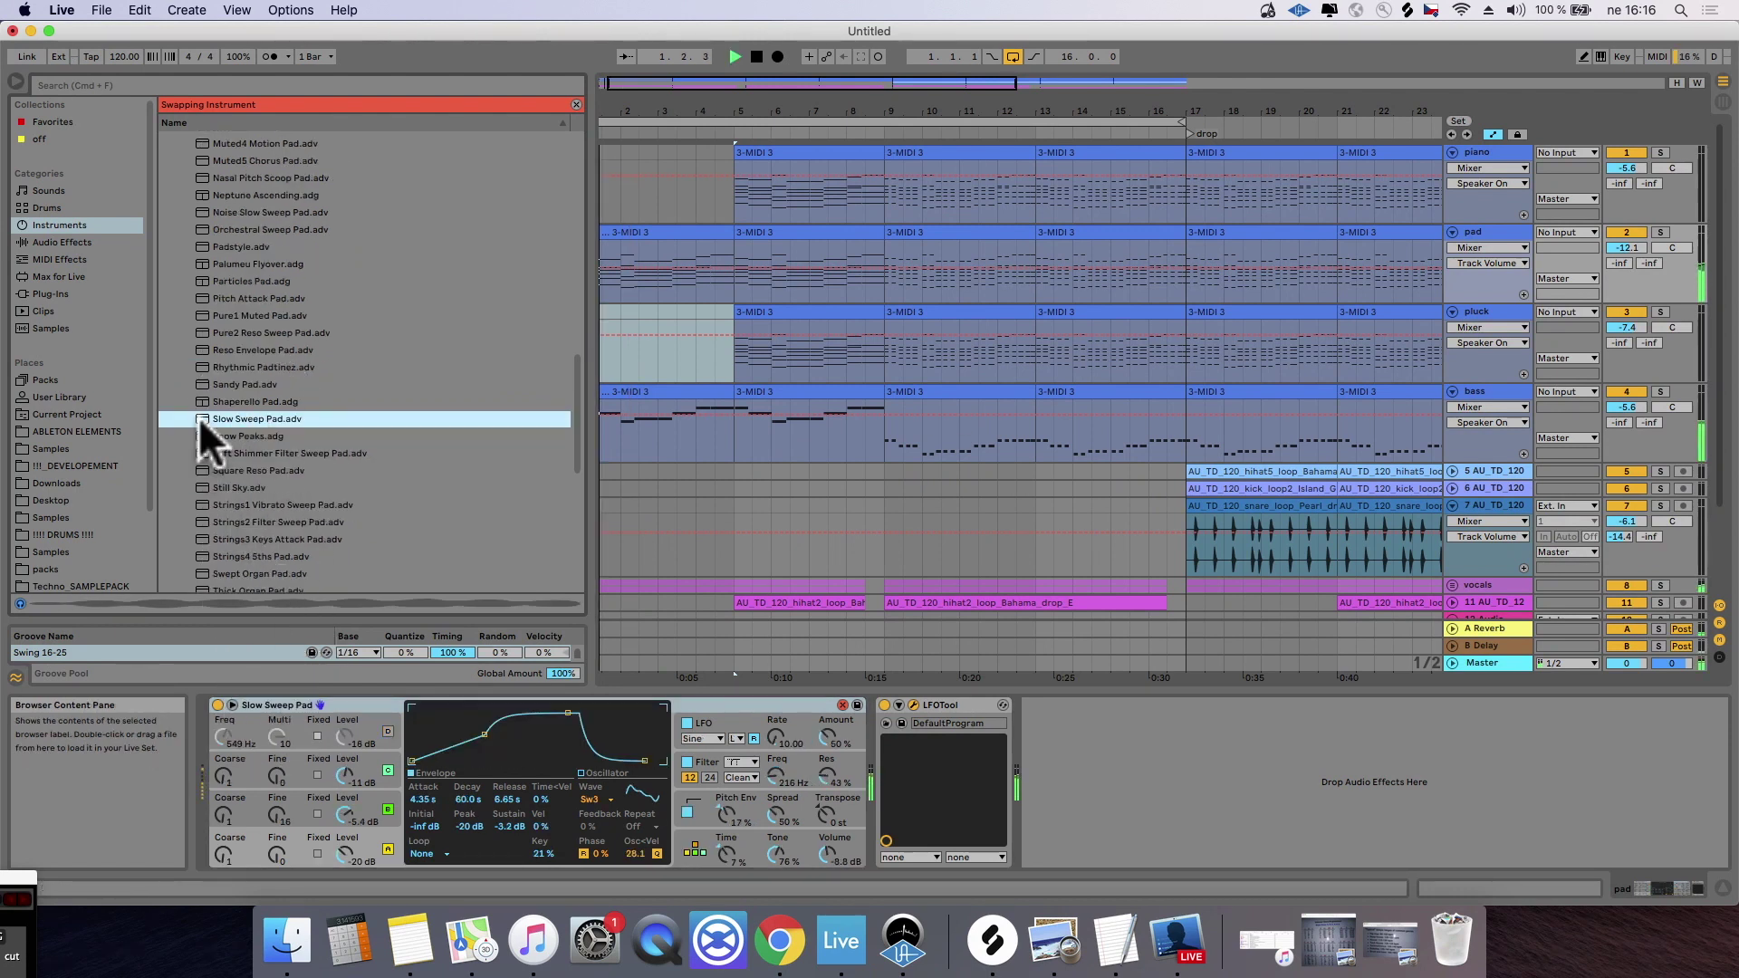
# Step: Listen to the breakdown with the new pad and look over the tracks up to the drop
pyautogui.click(766, 97)
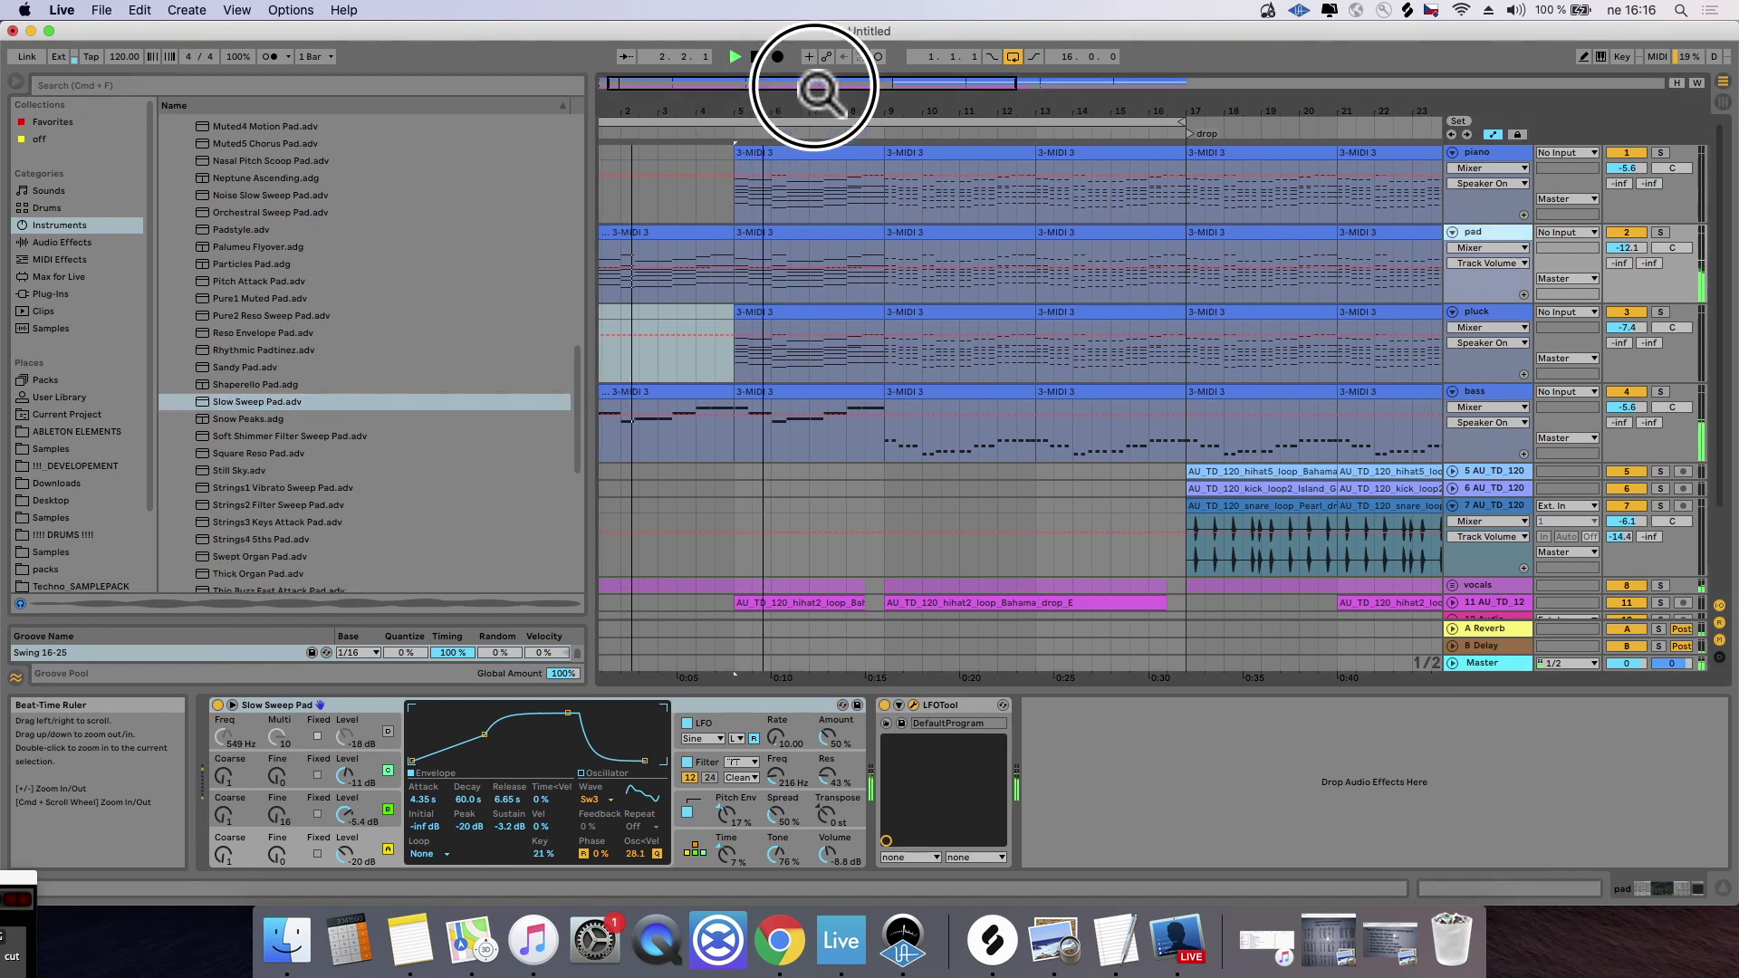
pyautogui.moveTo(818, 90); pyautogui.dragTo(769, 105)
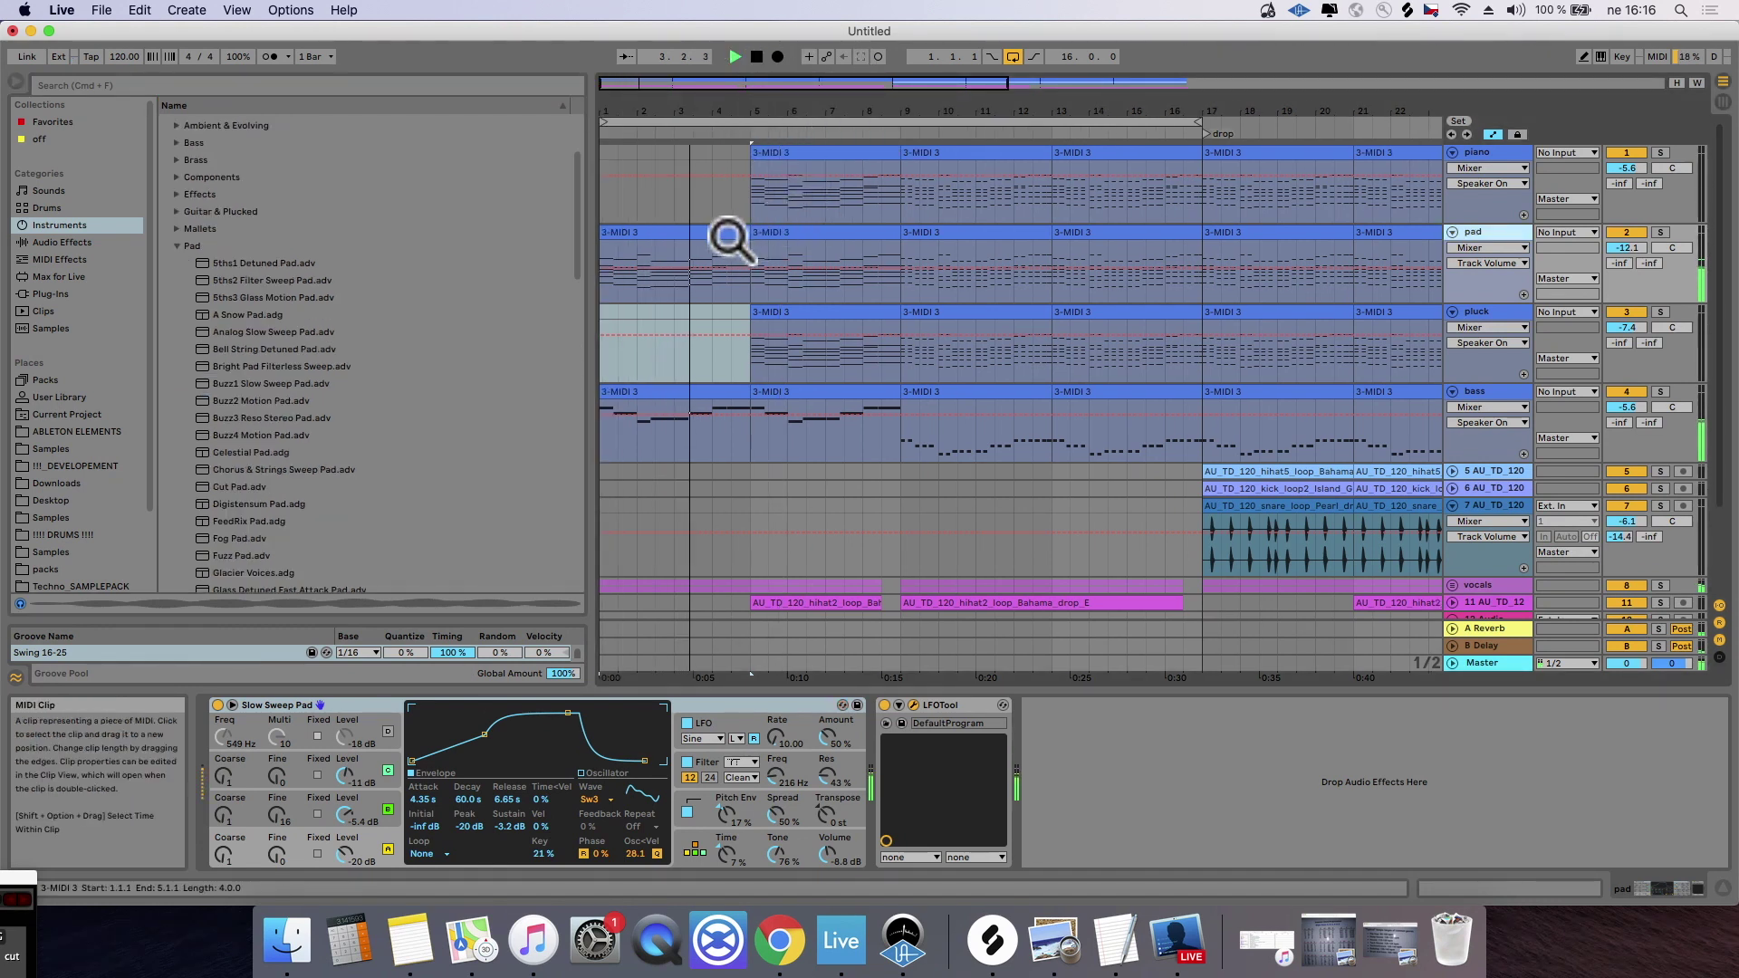
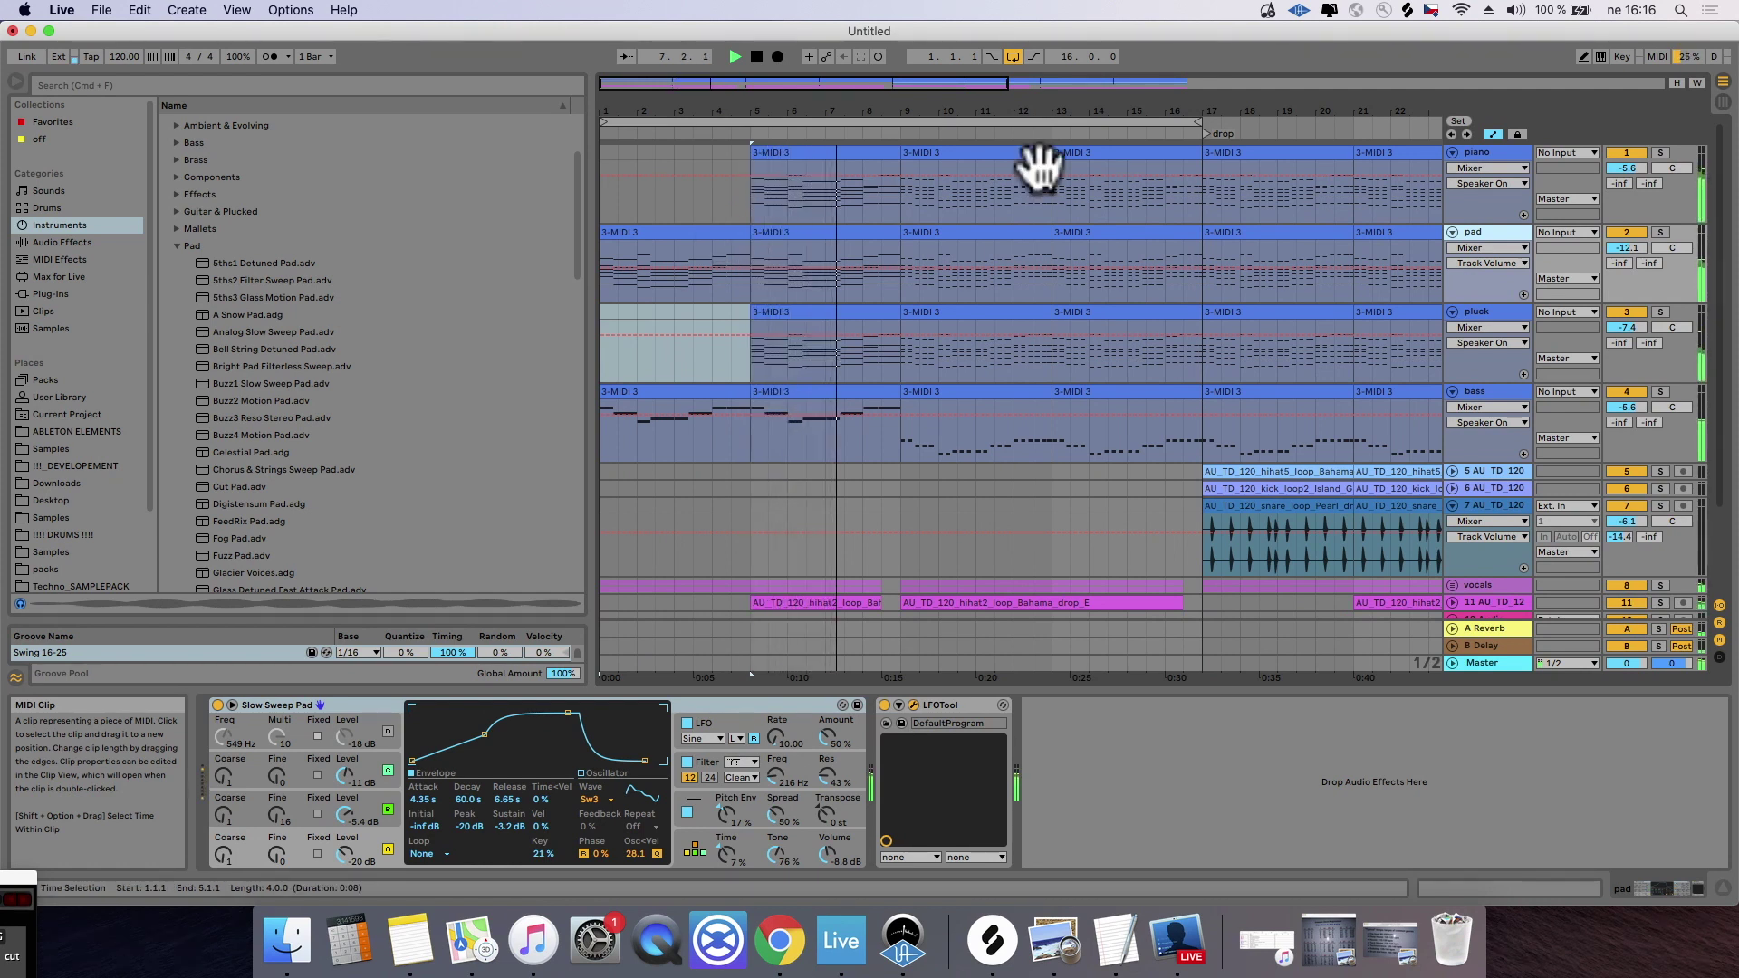
pyautogui.moveTo(932, 101); pyautogui.dragTo(936, 154)
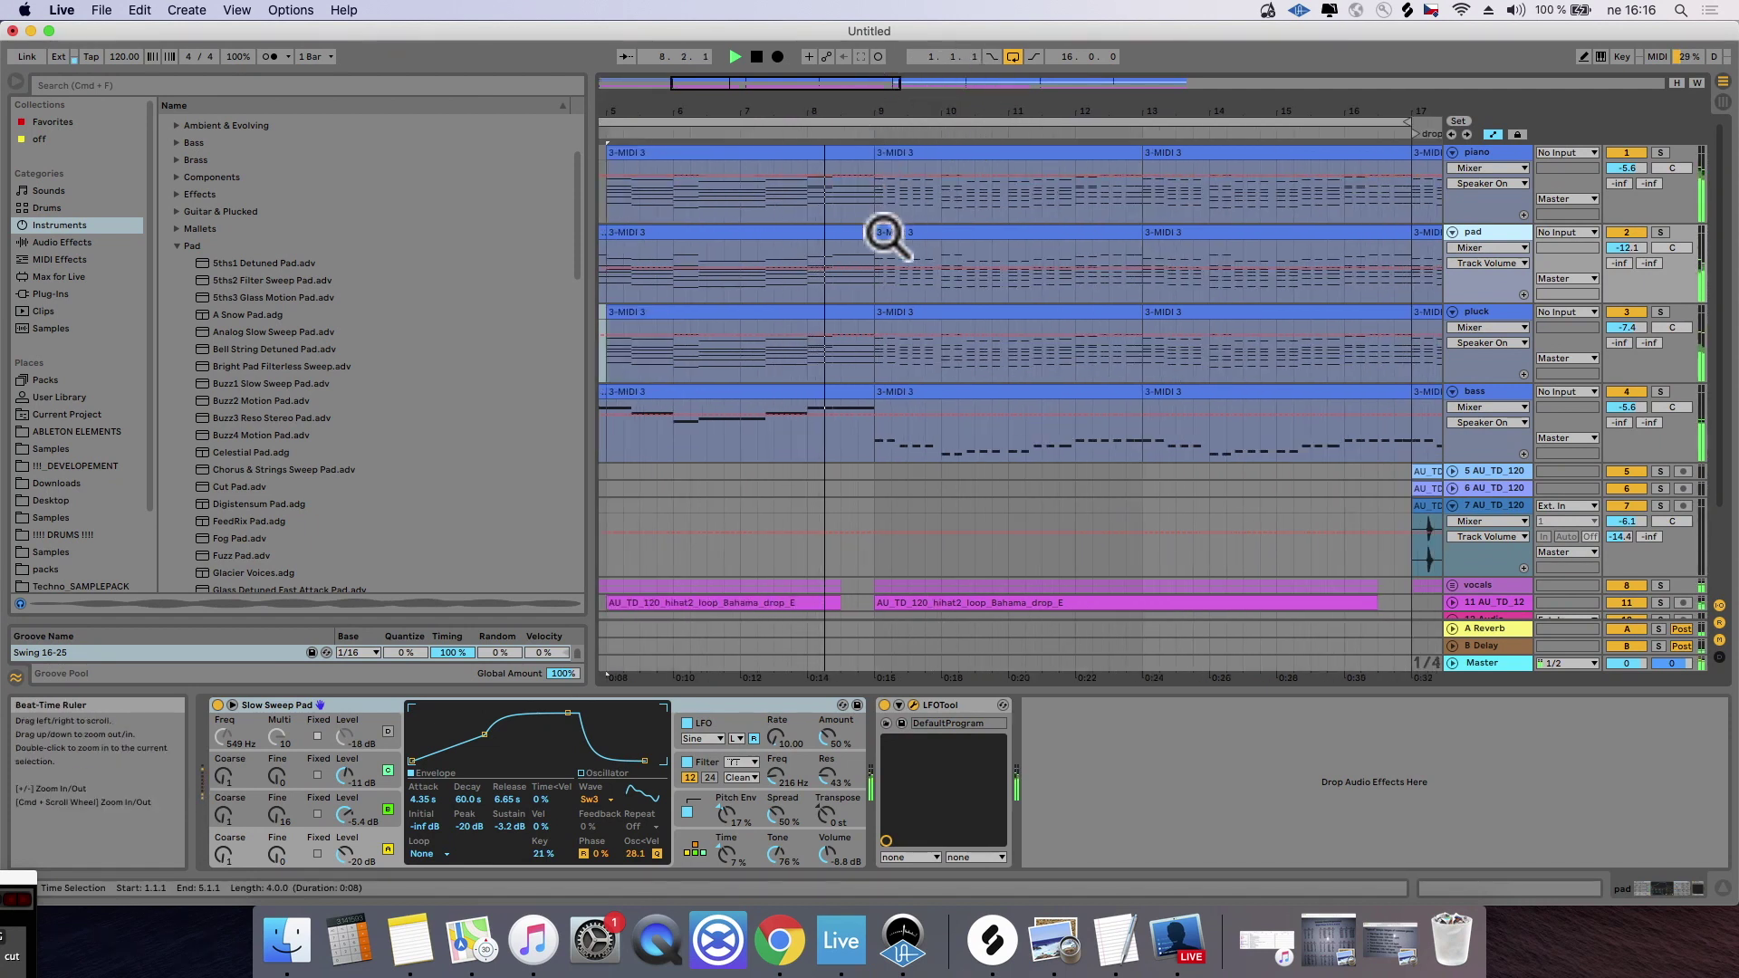
pyautogui.moveTo(982, 104); pyautogui.dragTo(786, 109)
pyautogui.scroll(-3, 862, 509)
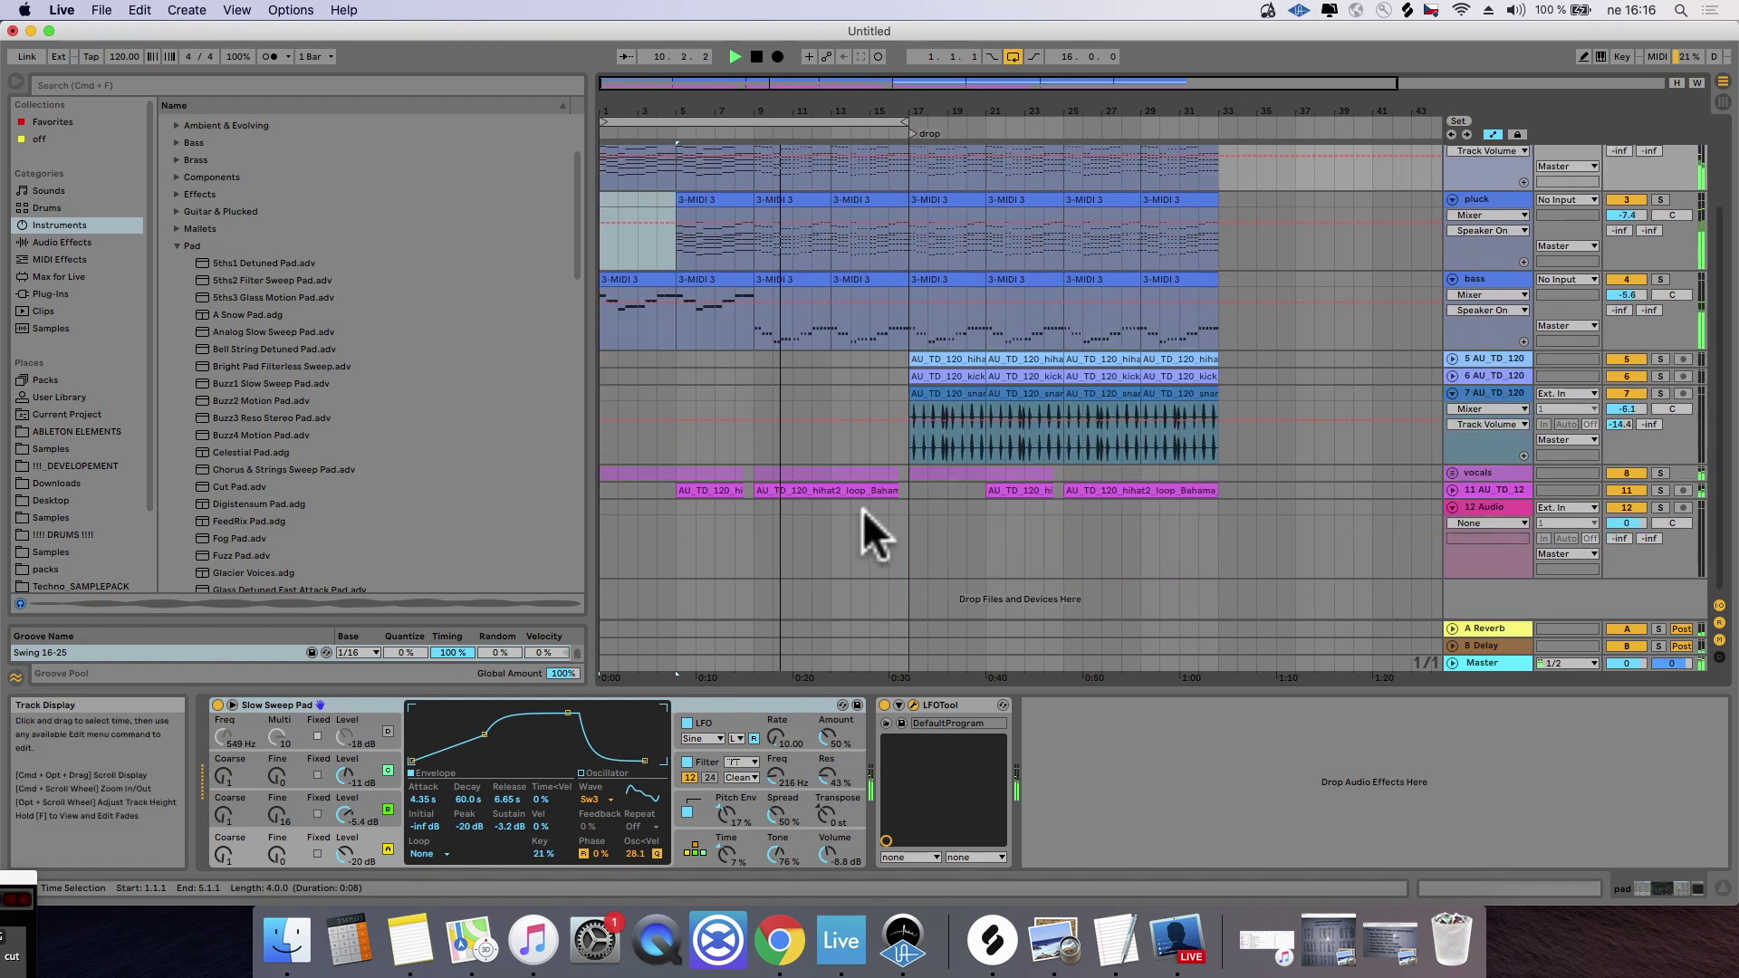
pyautogui.click(1453, 507)
pyautogui.click(1453, 507)
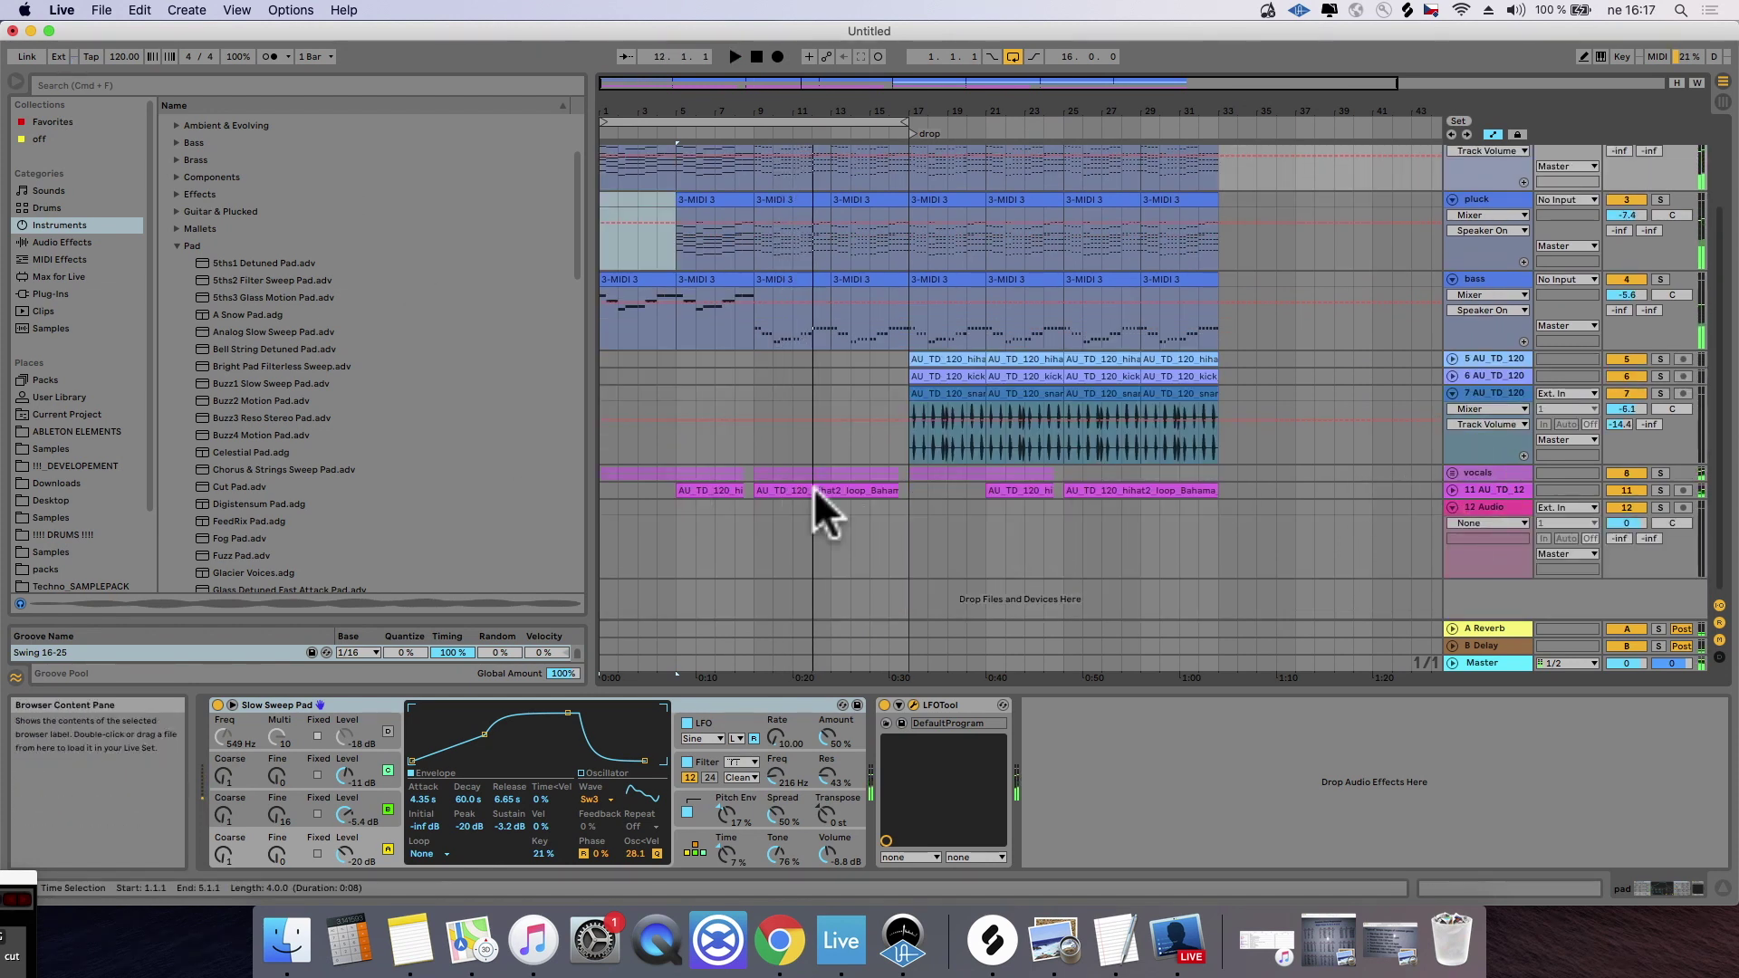
# Step: Select about bars 10 to 17 on the empty audio track and search the browser's sample folders for "upliter"
pyautogui.click(900, 504)
pyautogui.press('space')
pyautogui.moveTo(901, 504); pyautogui.dragTo(774, 507)
pyautogui.scroll(-2, 136, 399)
pyautogui.click(113, 83)
pyautogui.write('upliter')
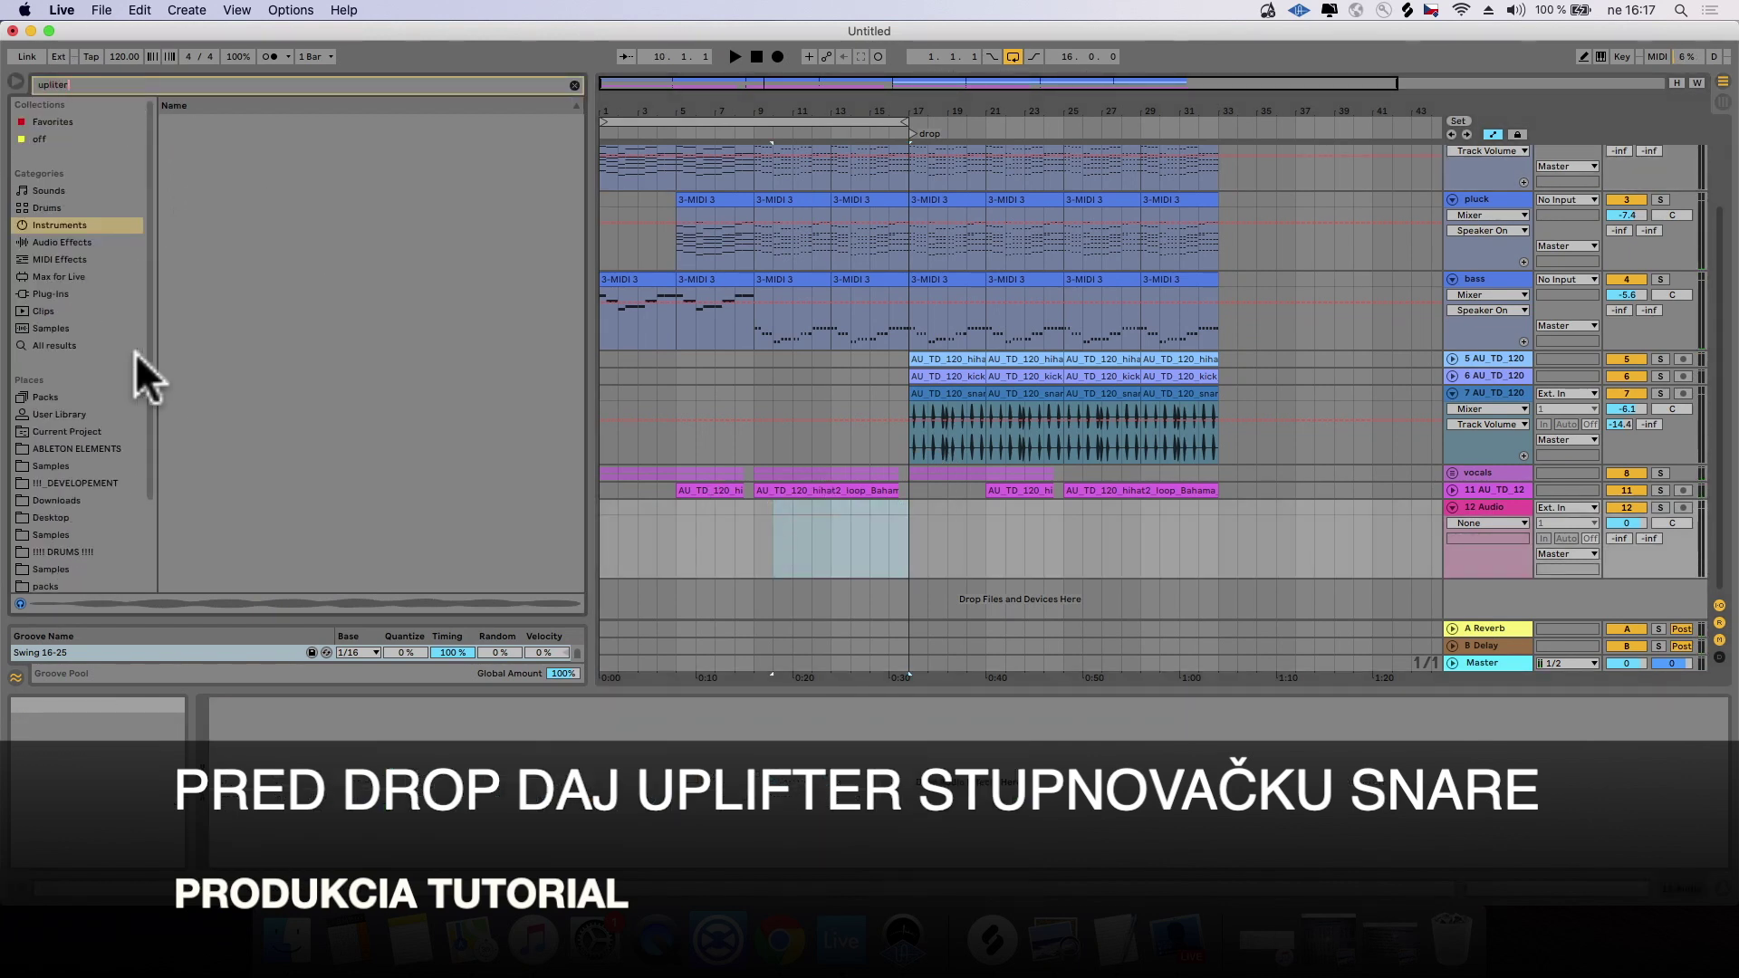
pyautogui.scroll(-3, 90, 452)
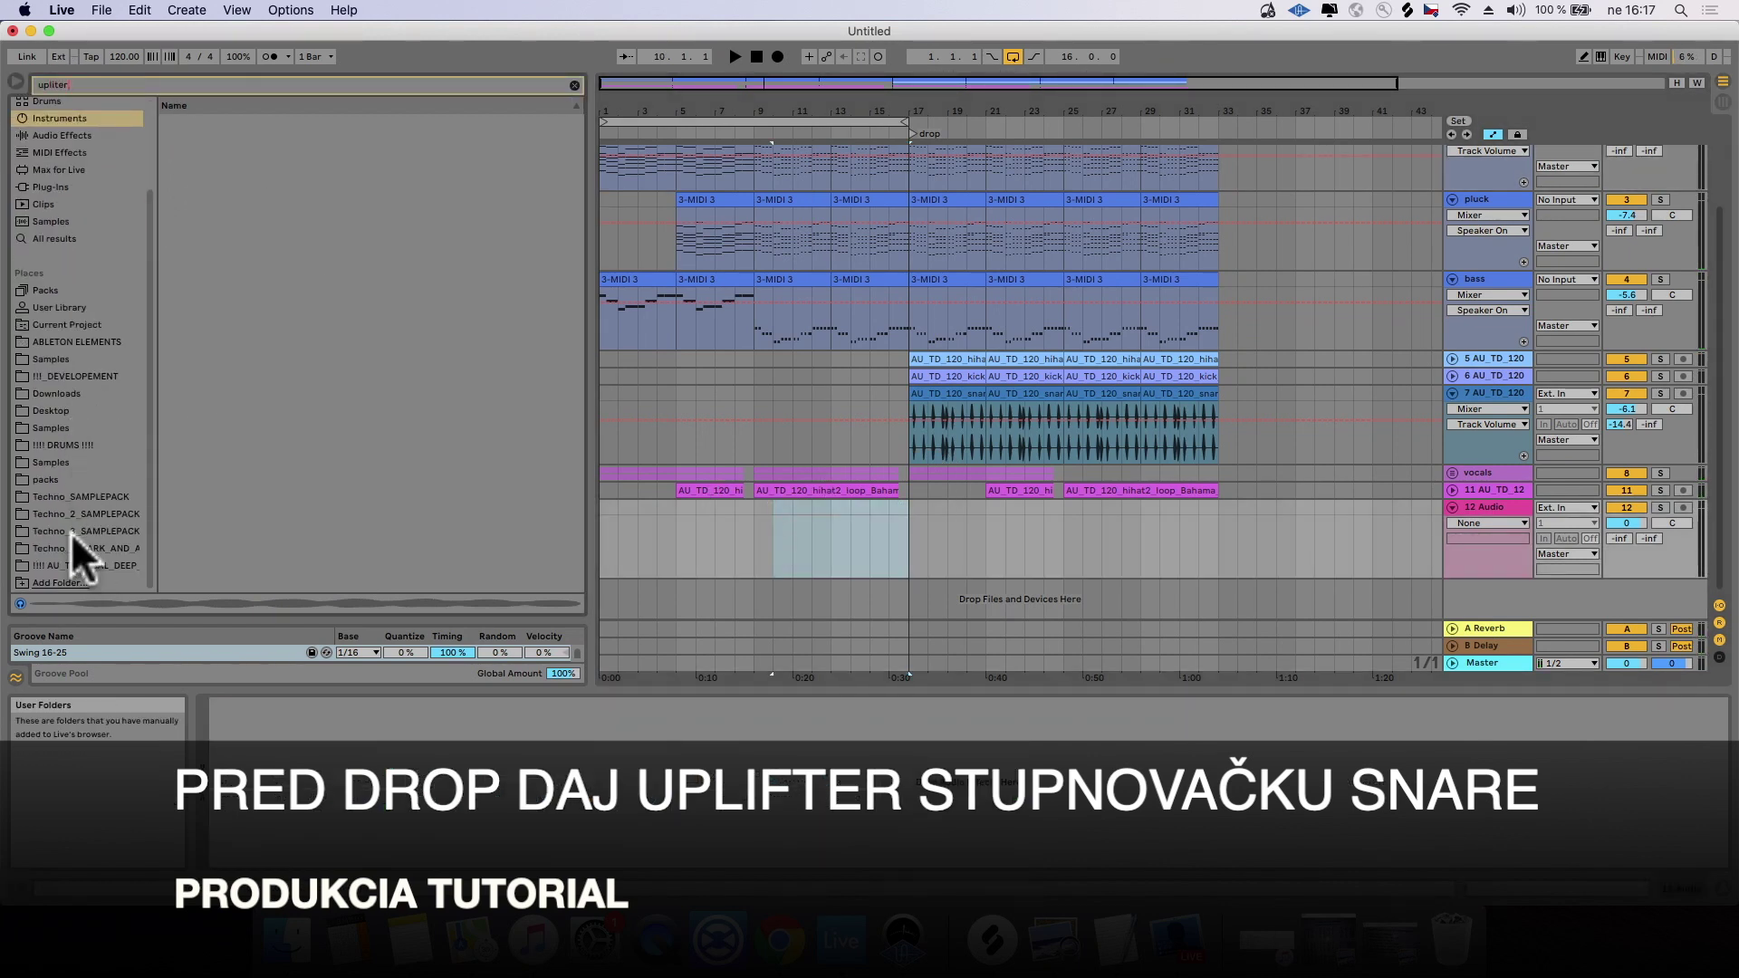
pyautogui.press('Down')
pyautogui.press('Down')
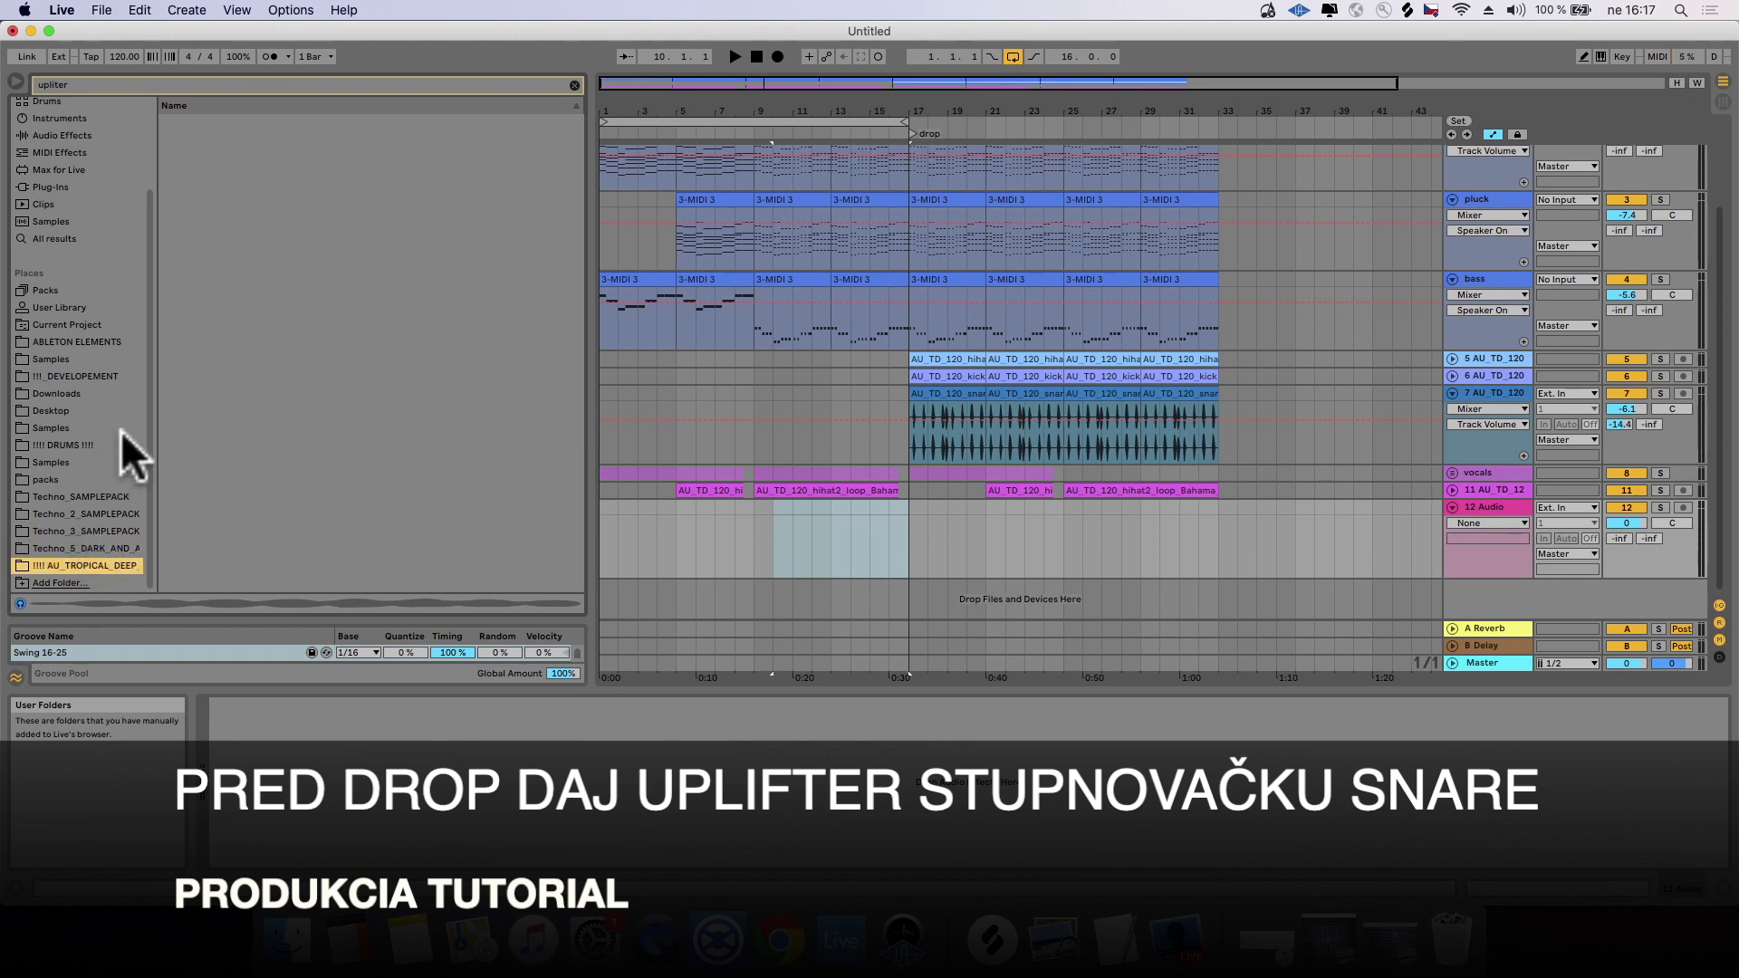
pyautogui.press('Up')
pyautogui.press('Up')
pyautogui.press('Up')
# Step: Search the Techno_5_DARK_AND_A folder for "upli" and expand Fx and its Snare uplifters subfolder
pyautogui.click(118, 547)
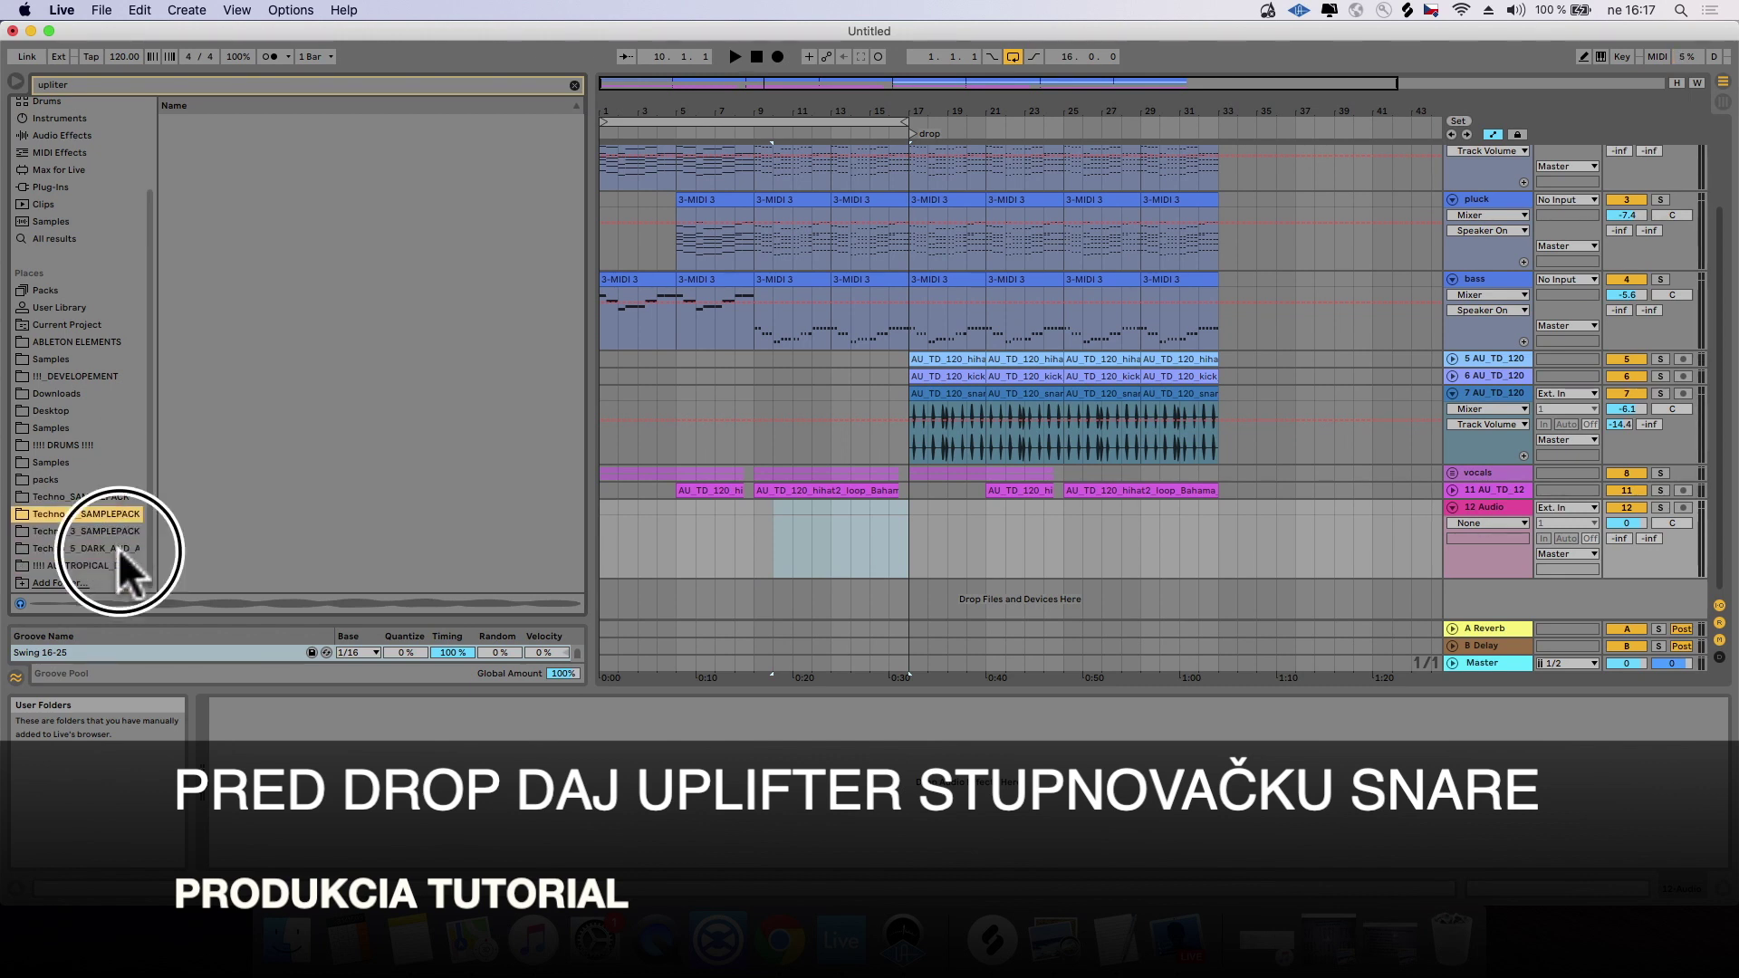
pyautogui.click(87, 82)
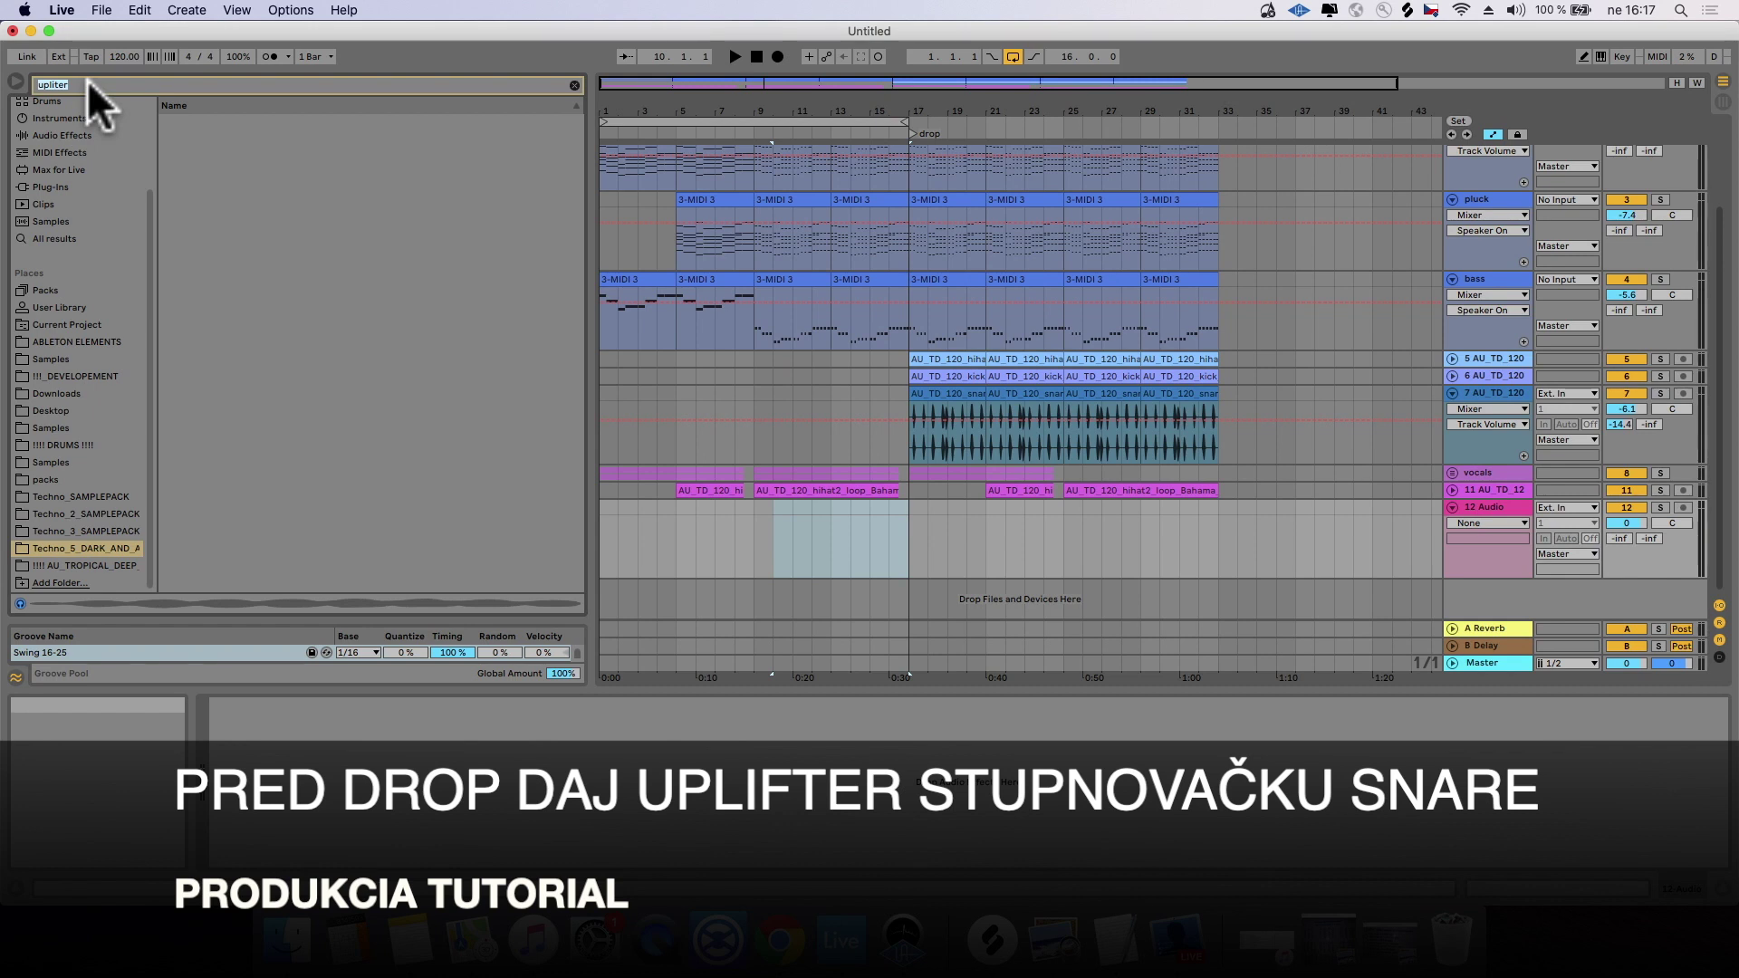
pyautogui.write('upl')
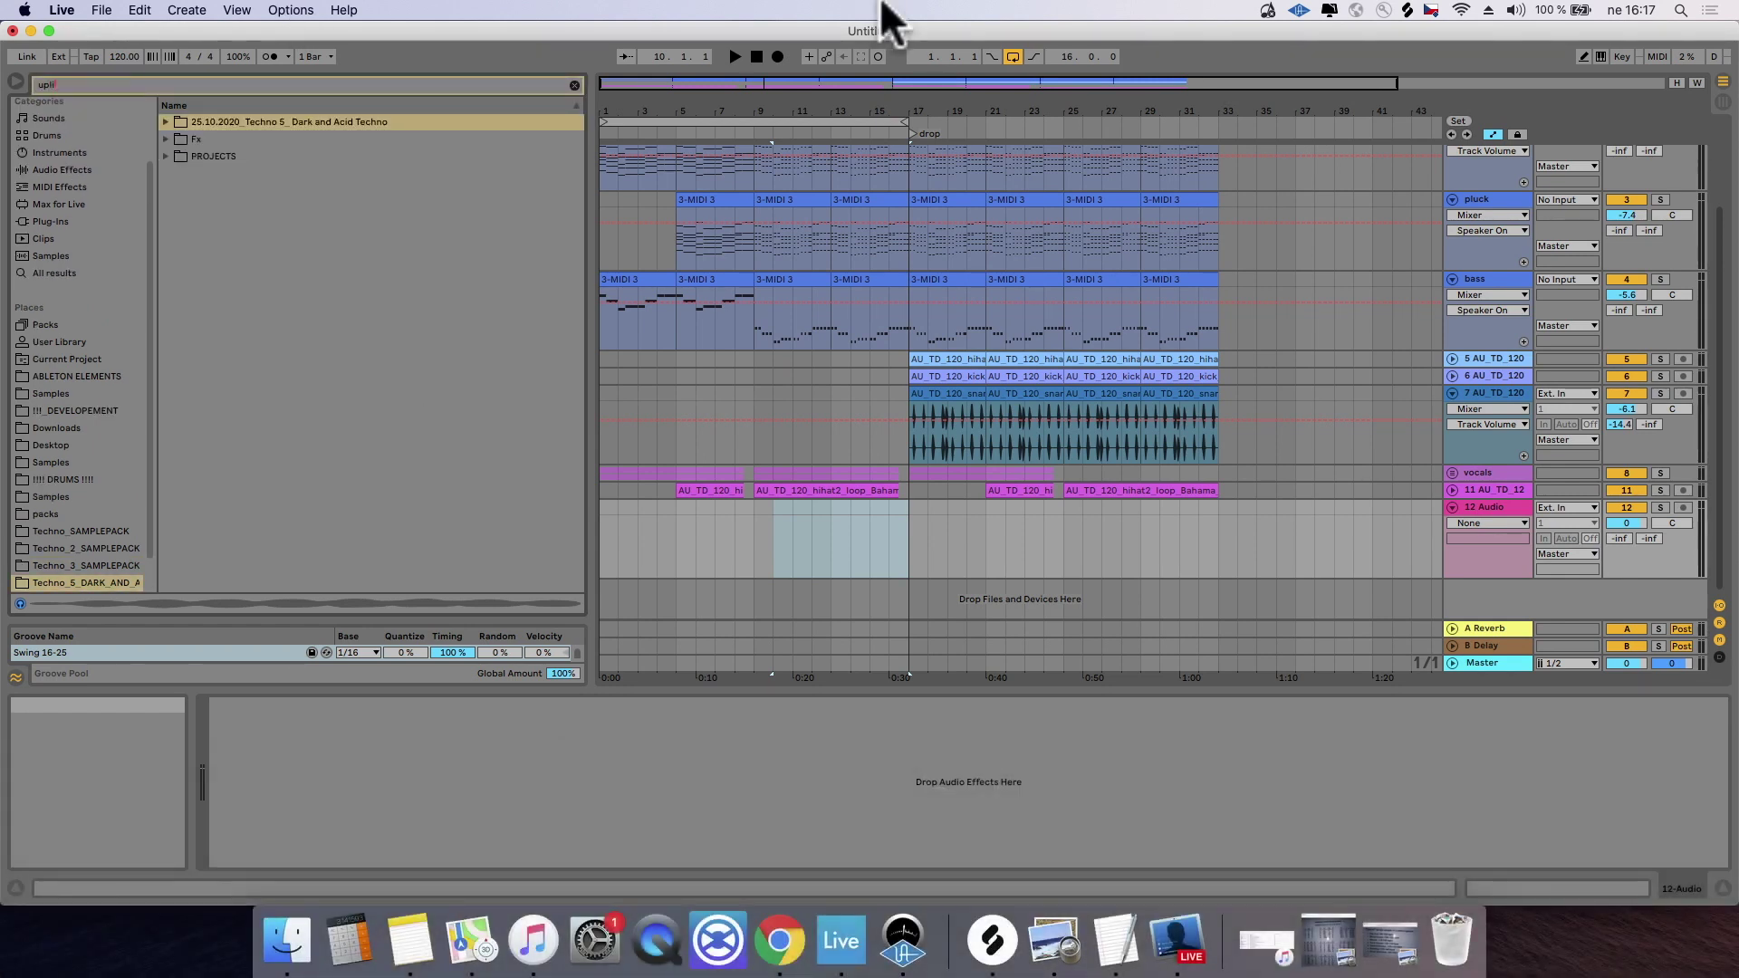
pyautogui.click(166, 140)
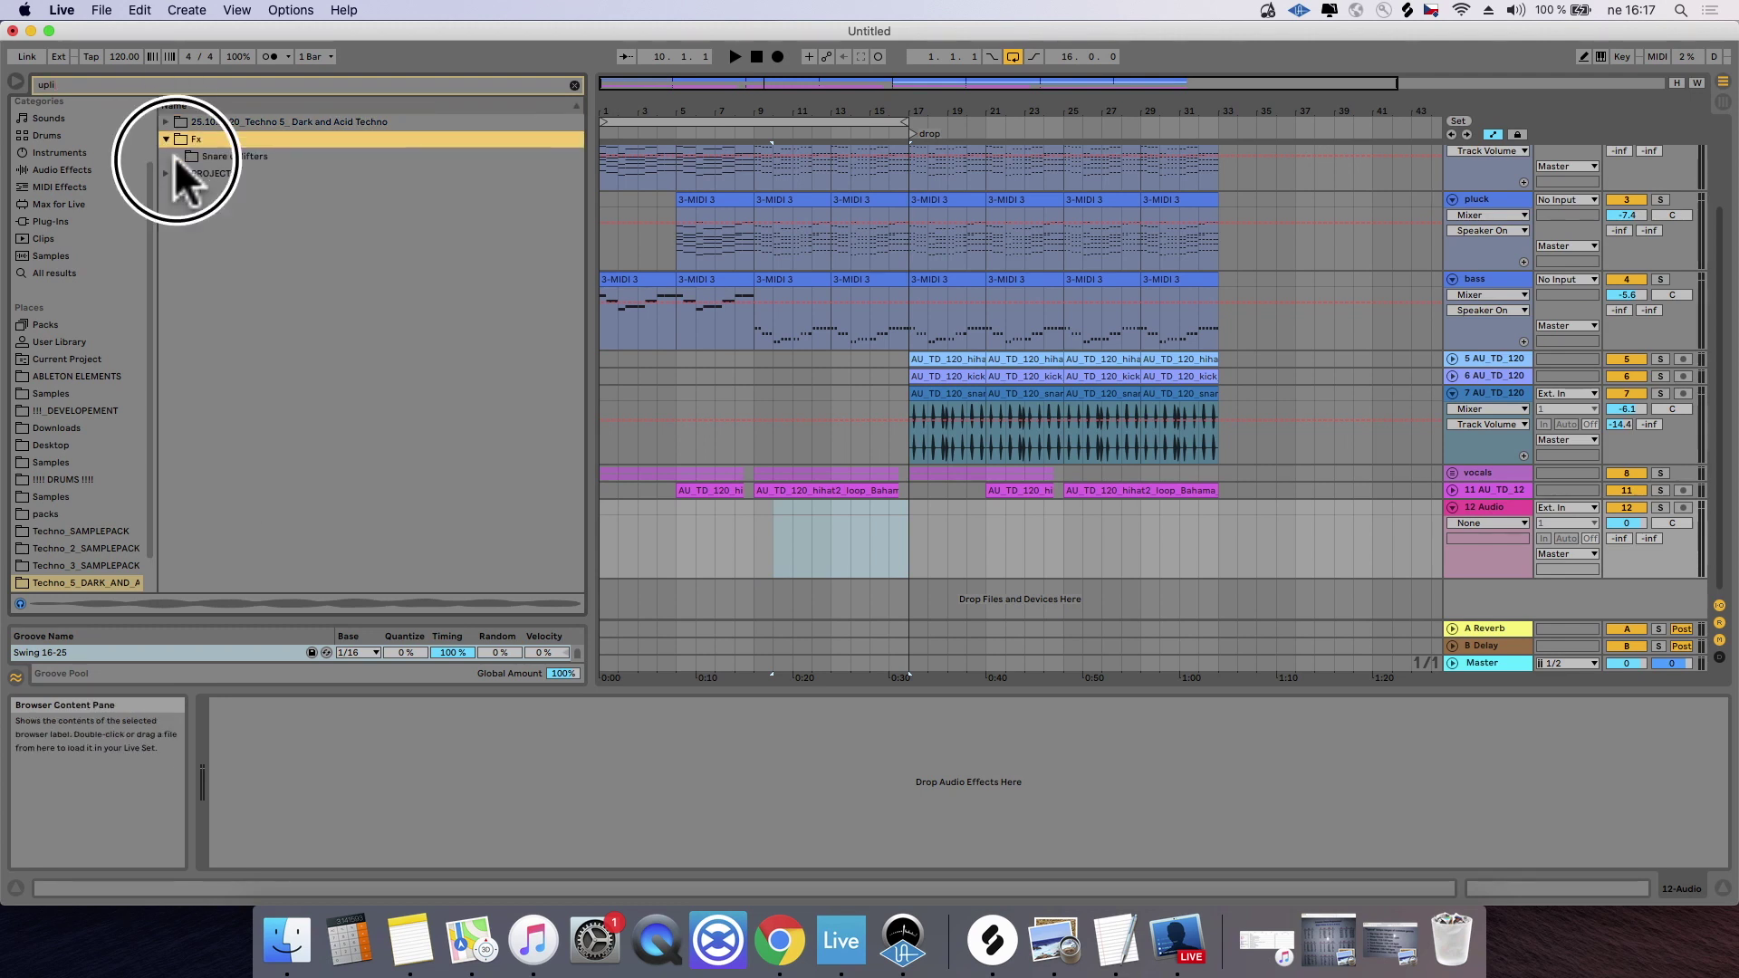
pyautogui.click(175, 156)
# Step: Place Snare uplifter 130_ 7-2-Audio 52 on the empty audio track from bar 13 to the drop and set its volume to -7.4 dB
pyautogui.click(294, 175)
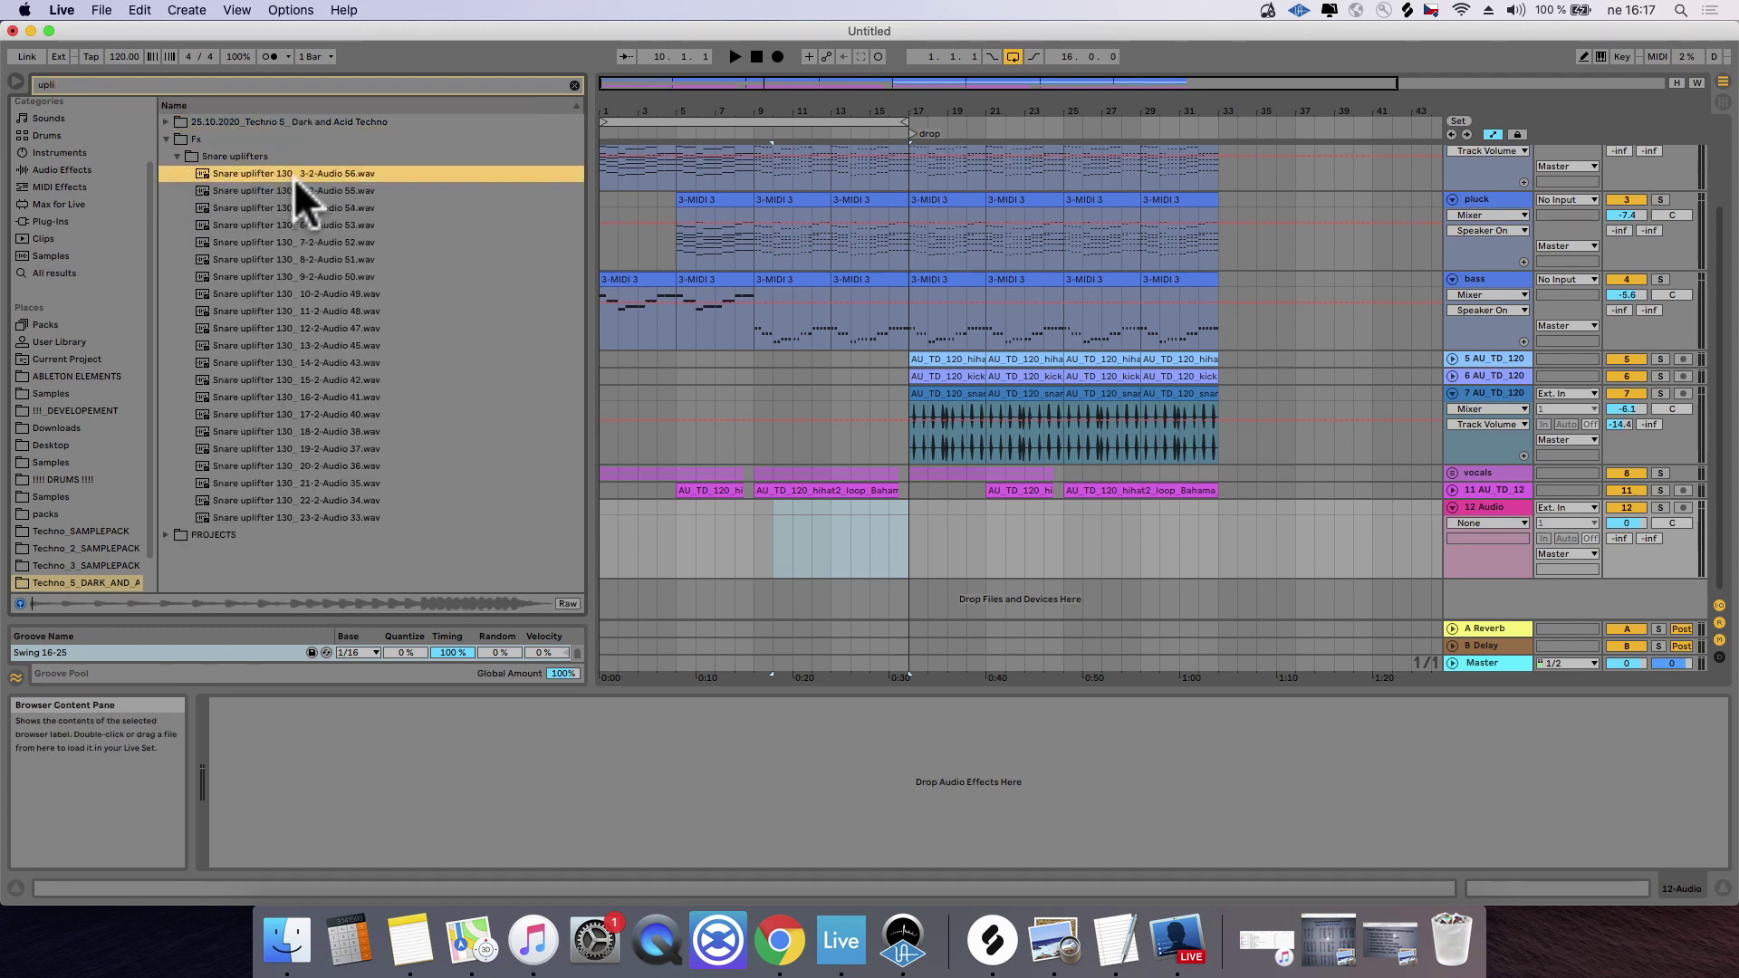
pyautogui.click(315, 244)
pyautogui.moveTo(350, 242); pyautogui.dragTo(820, 550)
pyautogui.click(820, 550)
pyautogui.click(1617, 523)
# Step: Play the build-up, extend the loop past the drop to a length of 17 bars and 2 beats, and show the Master track's devices
pyautogui.click(825, 569)
pyautogui.press('space')
pyautogui.moveTo(893, 117); pyautogui.dragTo(997, 128)
pyautogui.click(1486, 663)
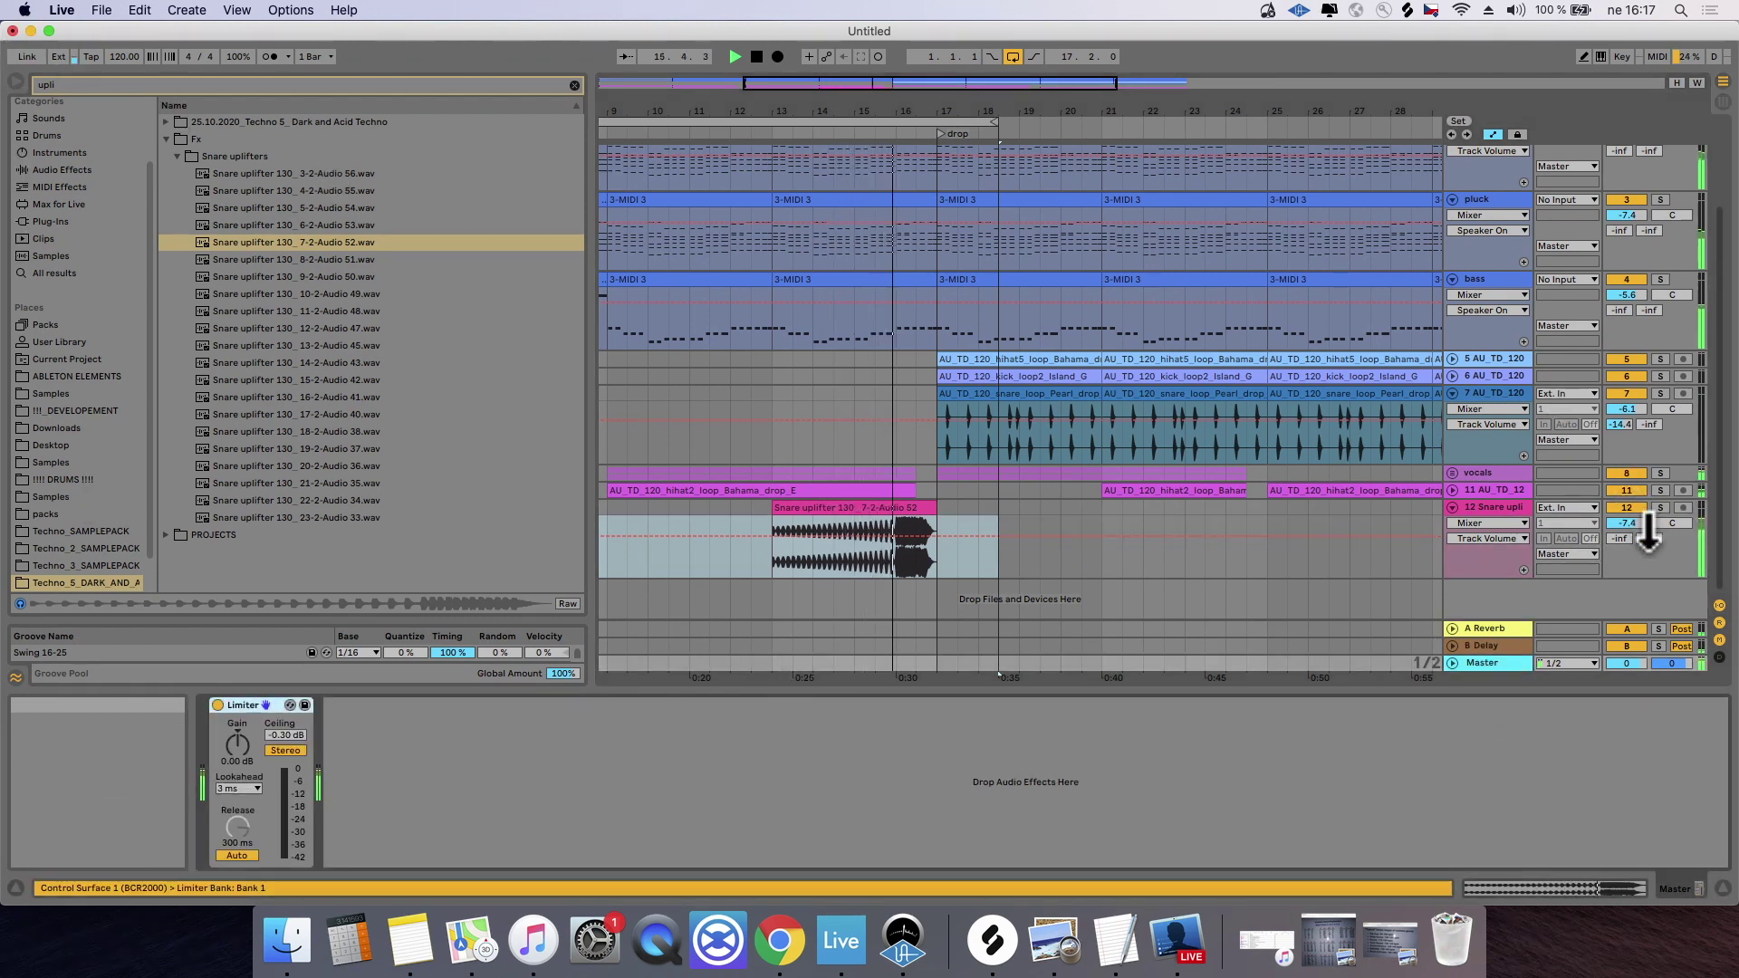
# Step: Lower the Snare uplifter track's volume to -10.3 dB, extend the loop to 26 bars and stop playback
pyautogui.moveTo(1640, 520); pyautogui.dragTo(1638, 519)
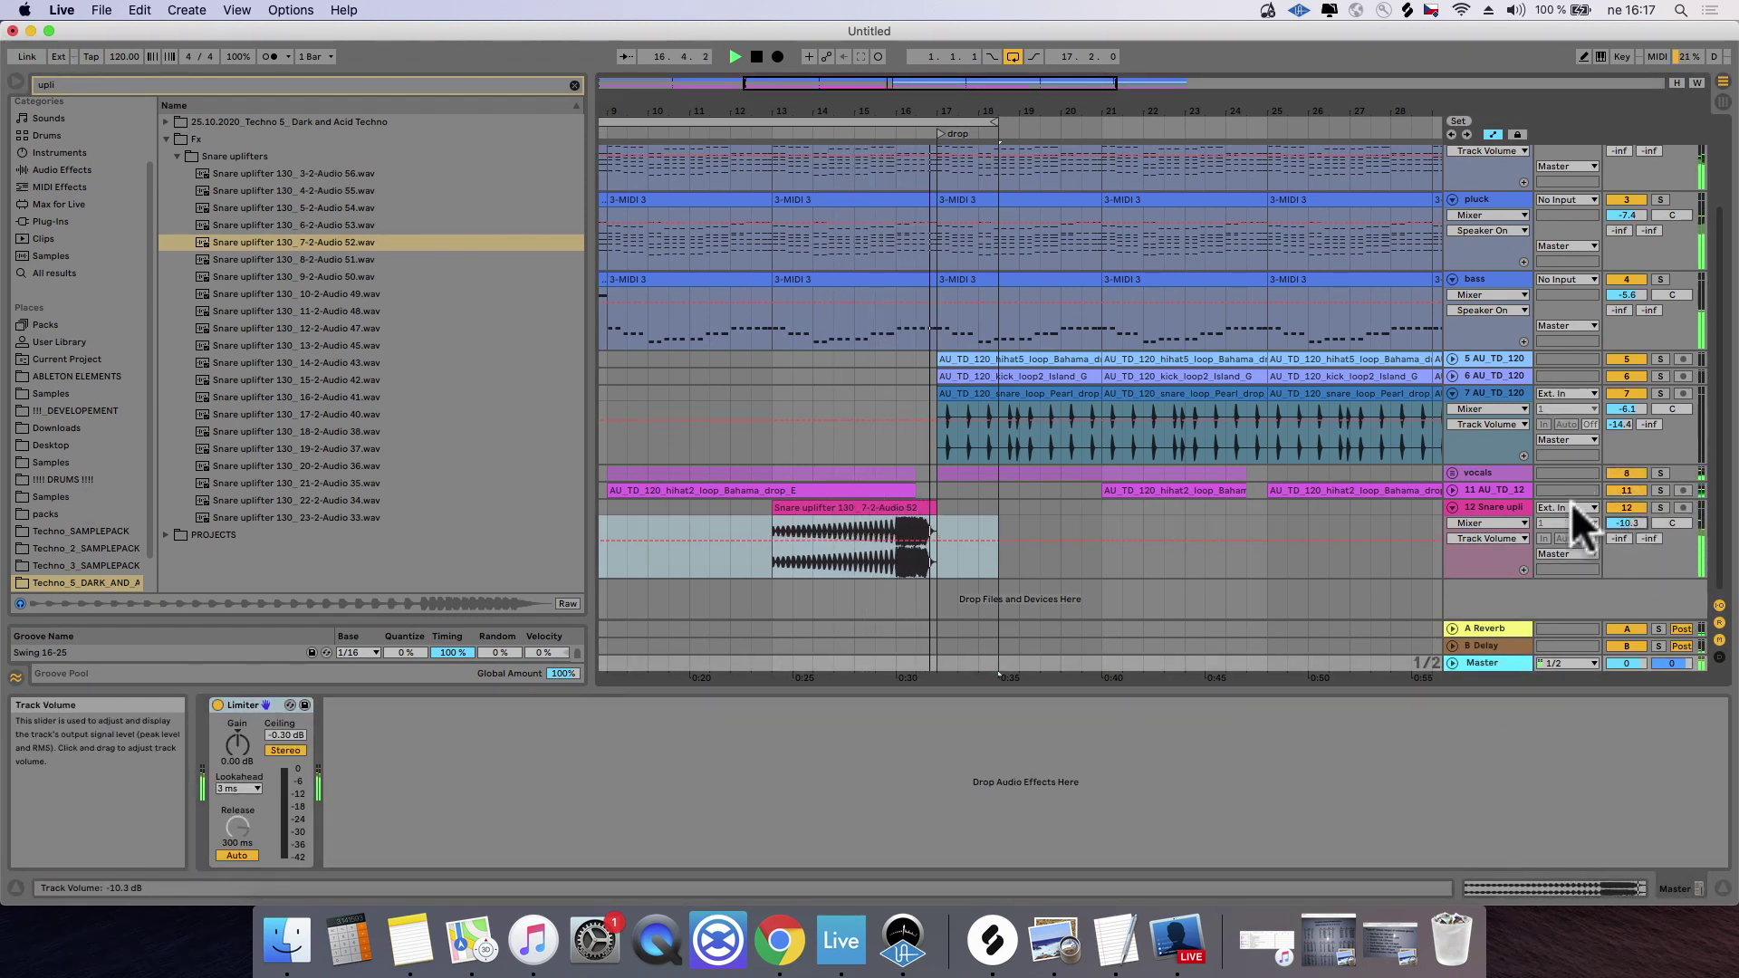
pyautogui.moveTo(994, 121); pyautogui.dragTo(1350, 121)
pyautogui.press('space')
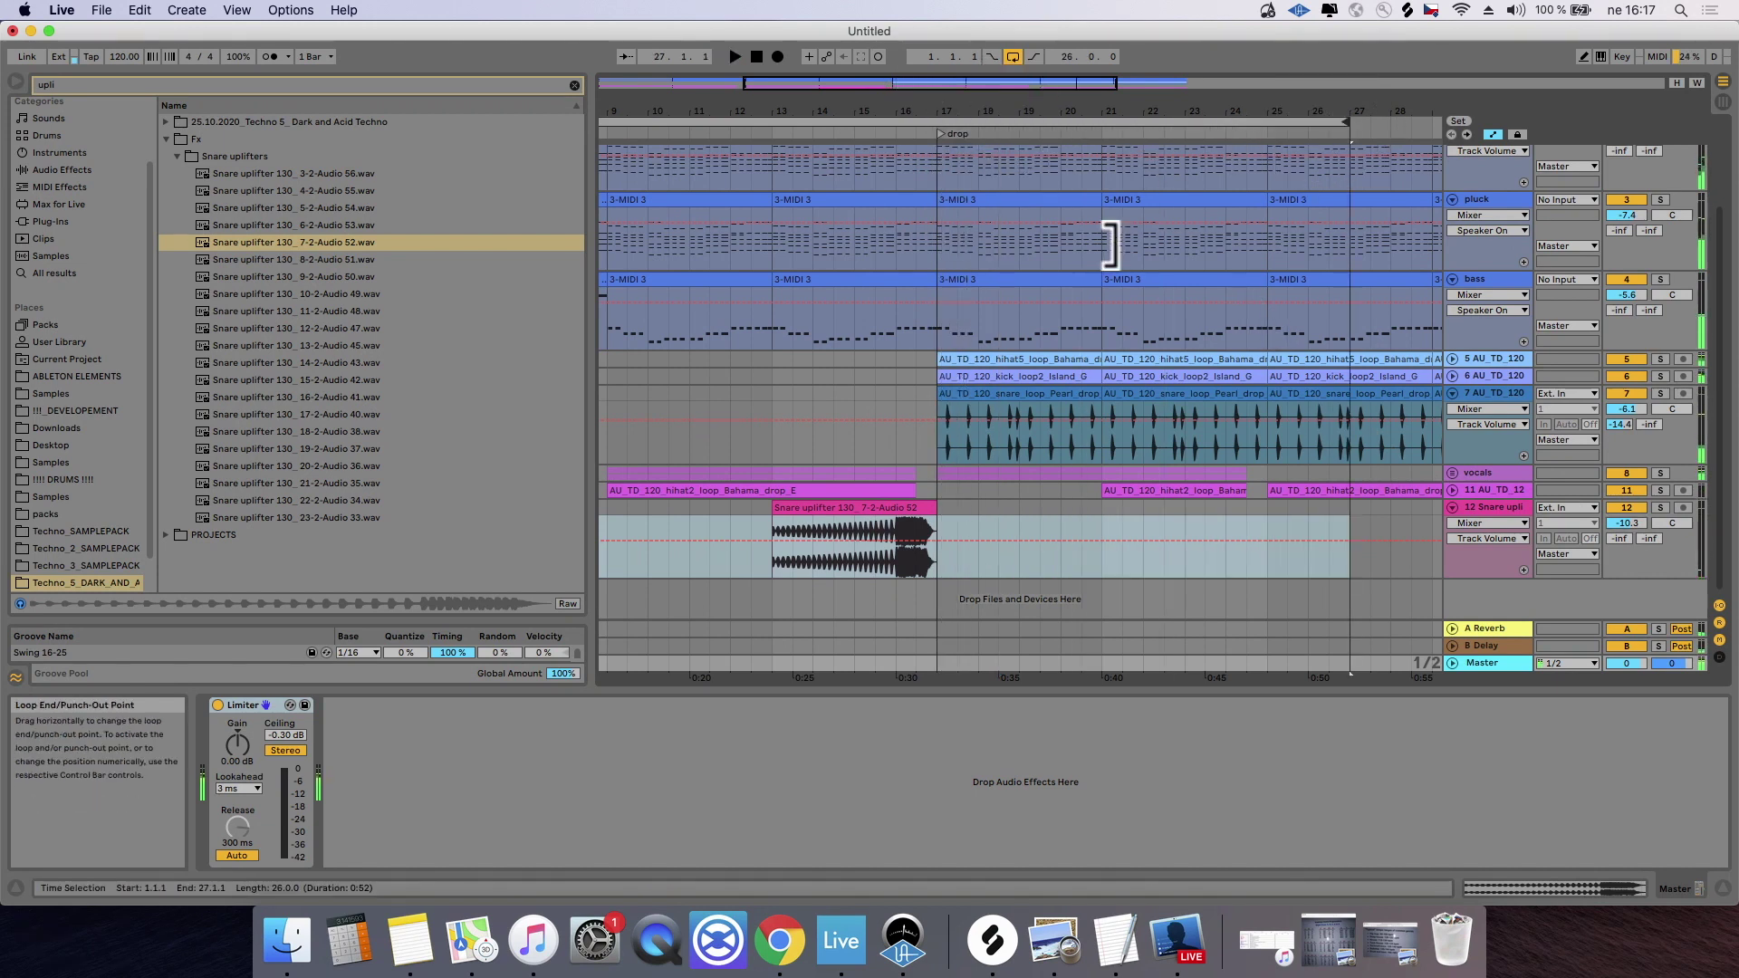
# Step: Collapse the Snare uplifters folder and extend the loop to 32 bars, up to the end of the arranged clips
pyautogui.moveTo(940, 532); pyautogui.dragTo(1205, 532)
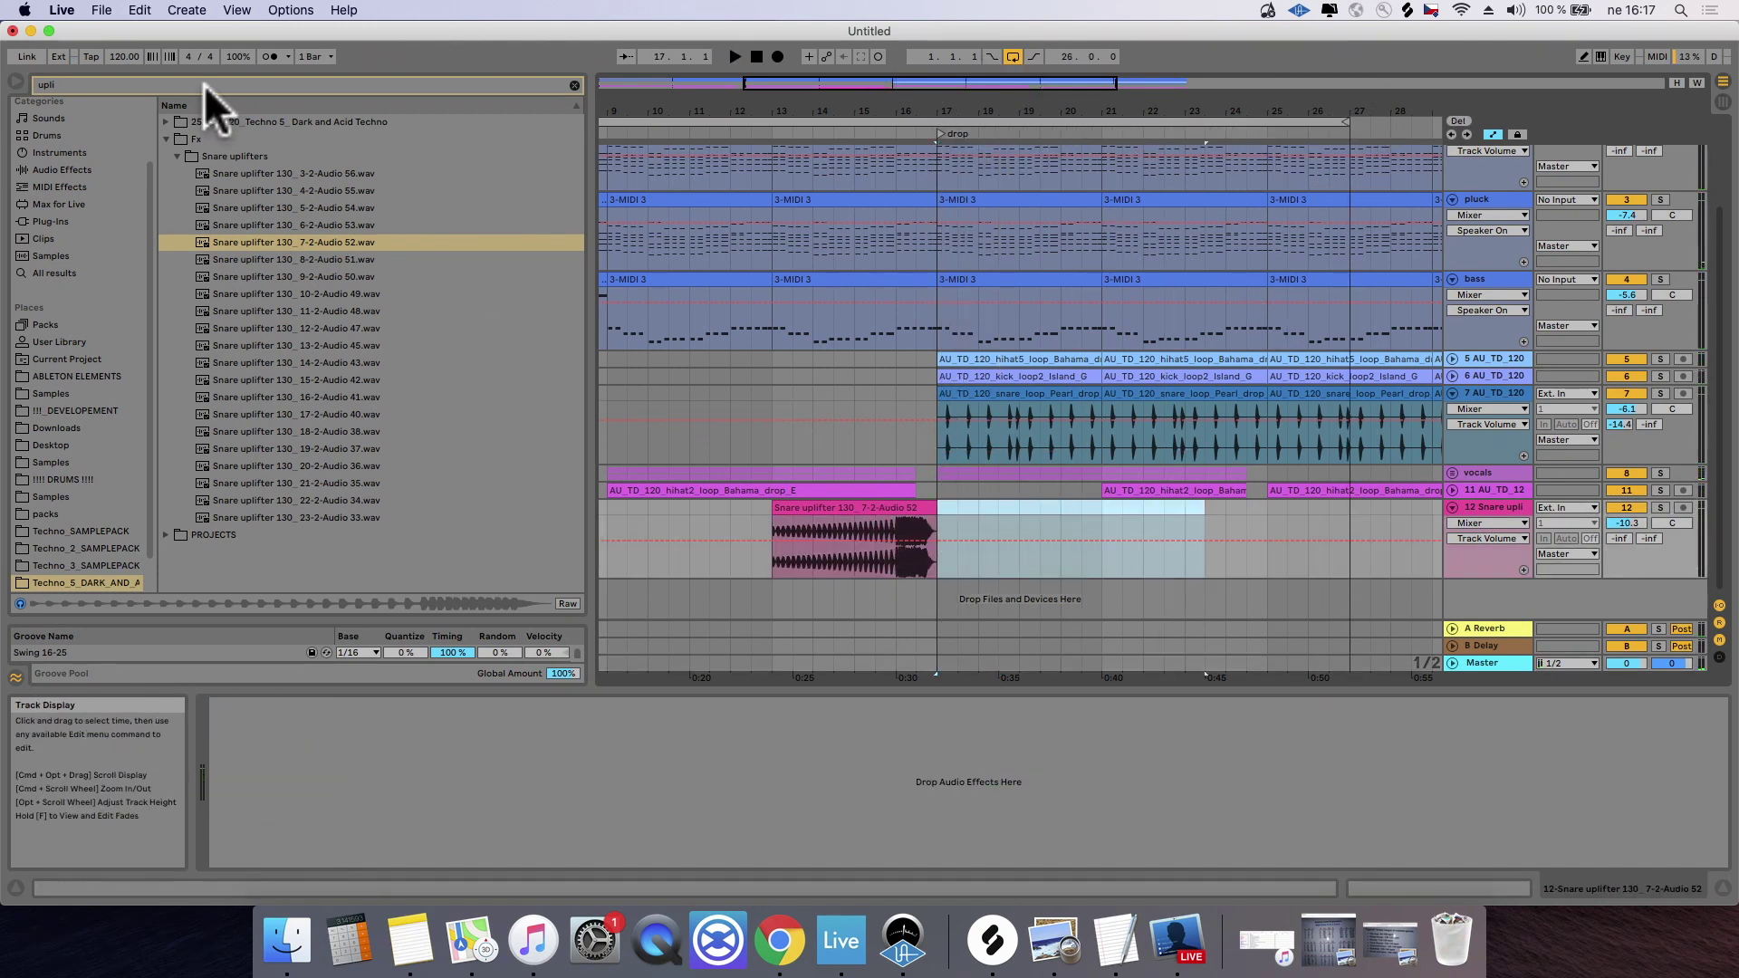
pyautogui.click(178, 155)
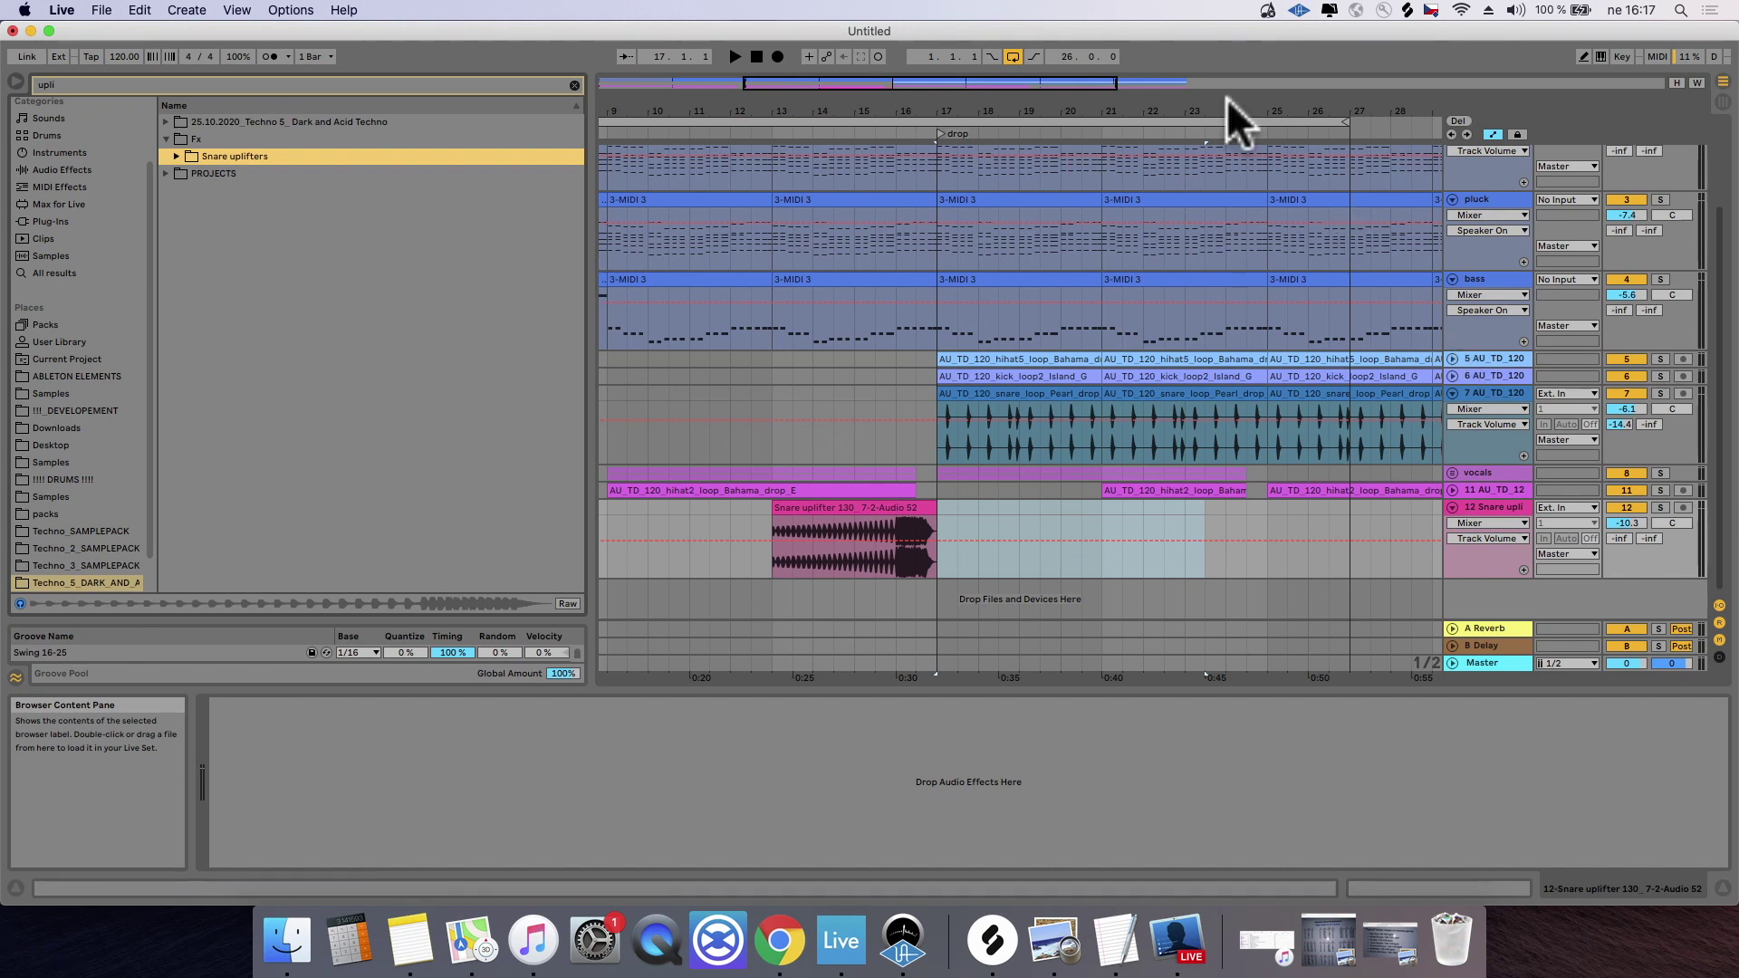
pyautogui.moveTo(1234, 109); pyautogui.dragTo(1234, 116)
pyautogui.moveTo(969, 118); pyautogui.dragTo(1041, 117)
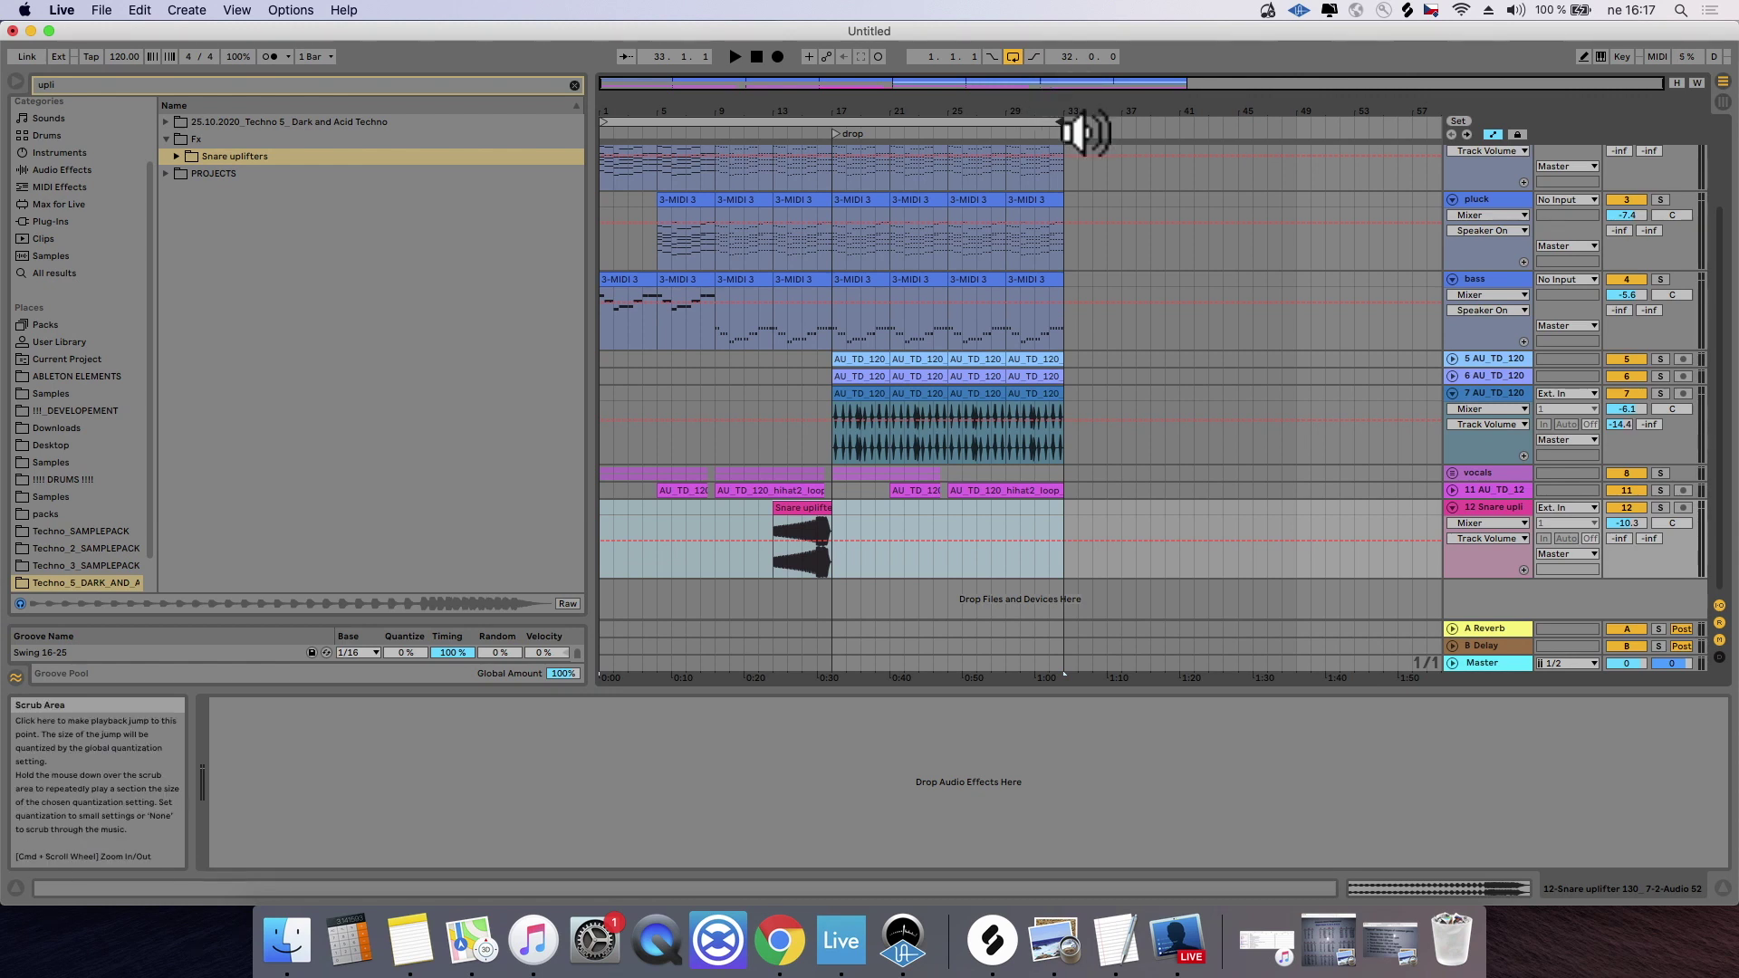
# Step: Switch to the TextEdit notes, place the cursor in item 10, "Priebeh tracku", and return to Live
pyautogui.click(1116, 940)
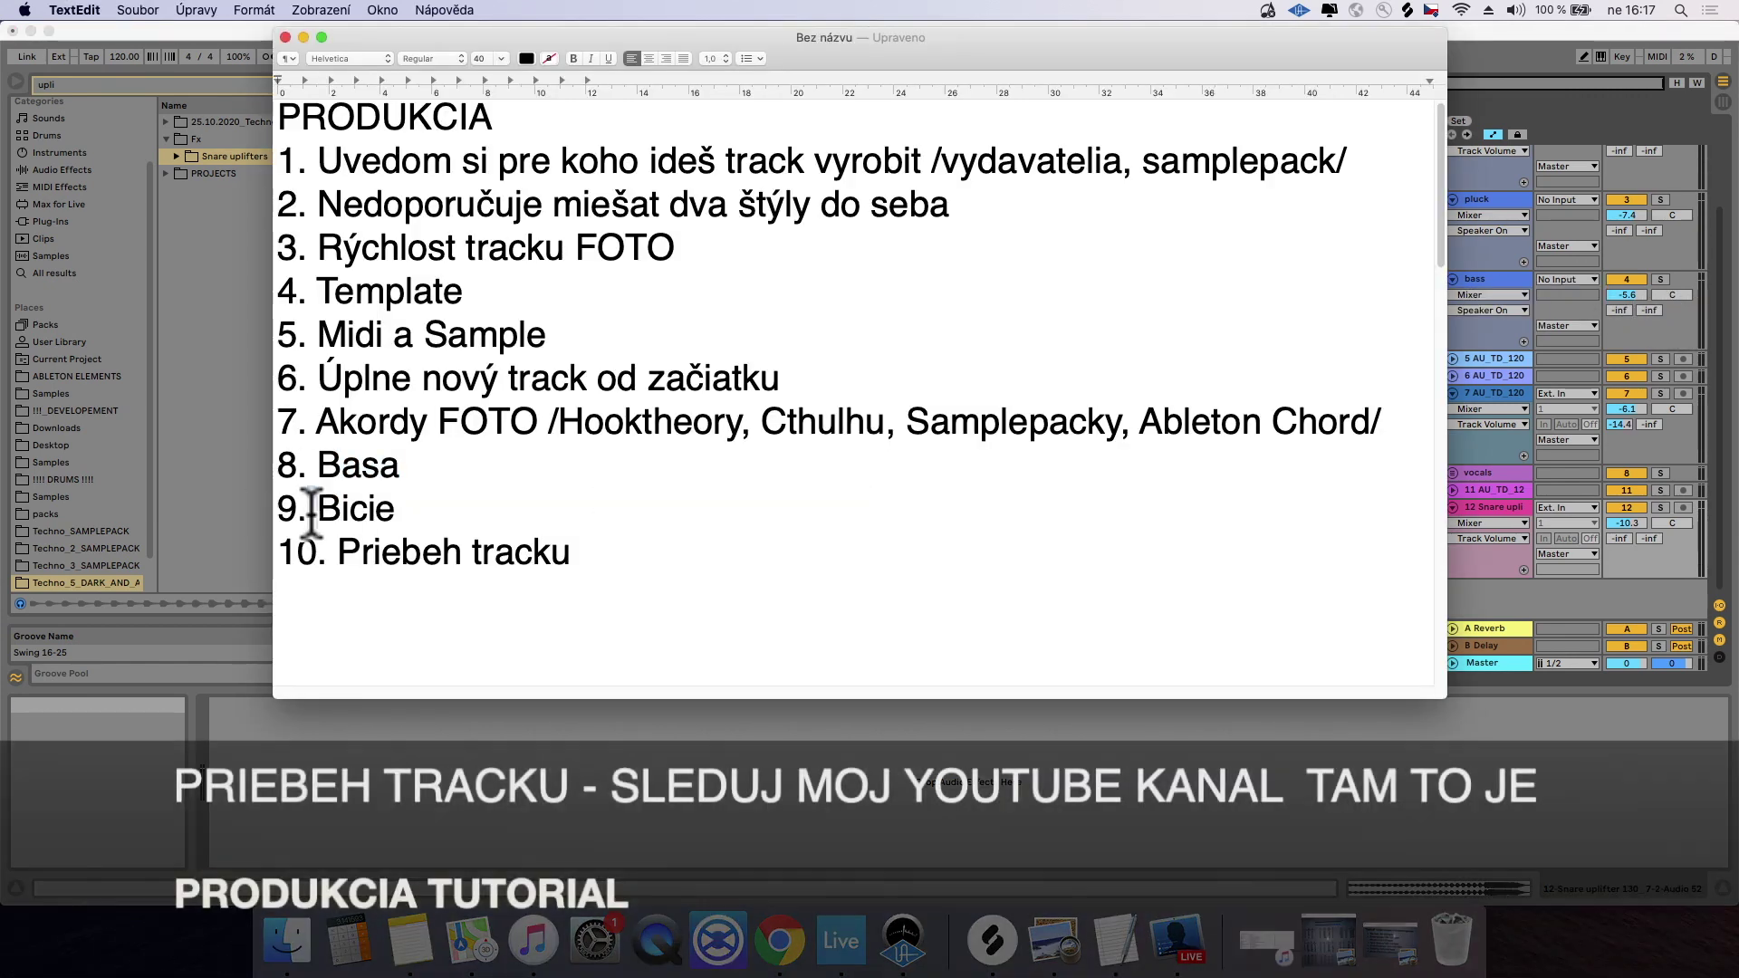
pyautogui.doubleClick(338, 480)
pyautogui.click(469, 545)
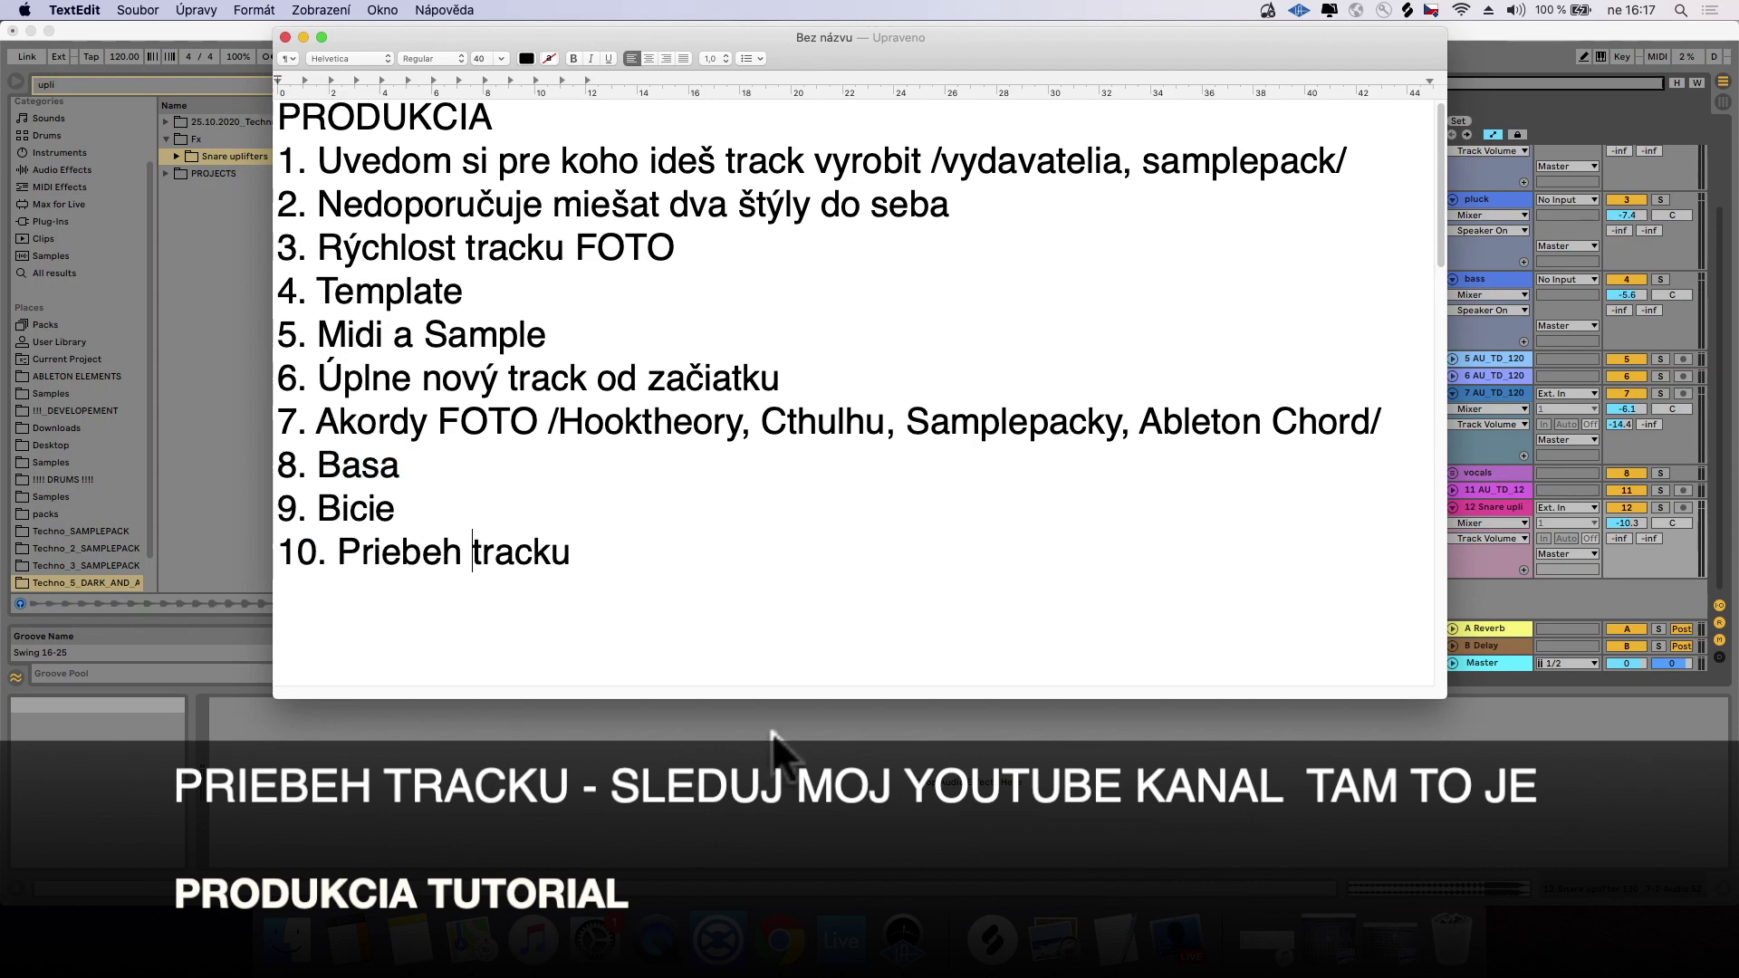
pyautogui.click(747, 711)
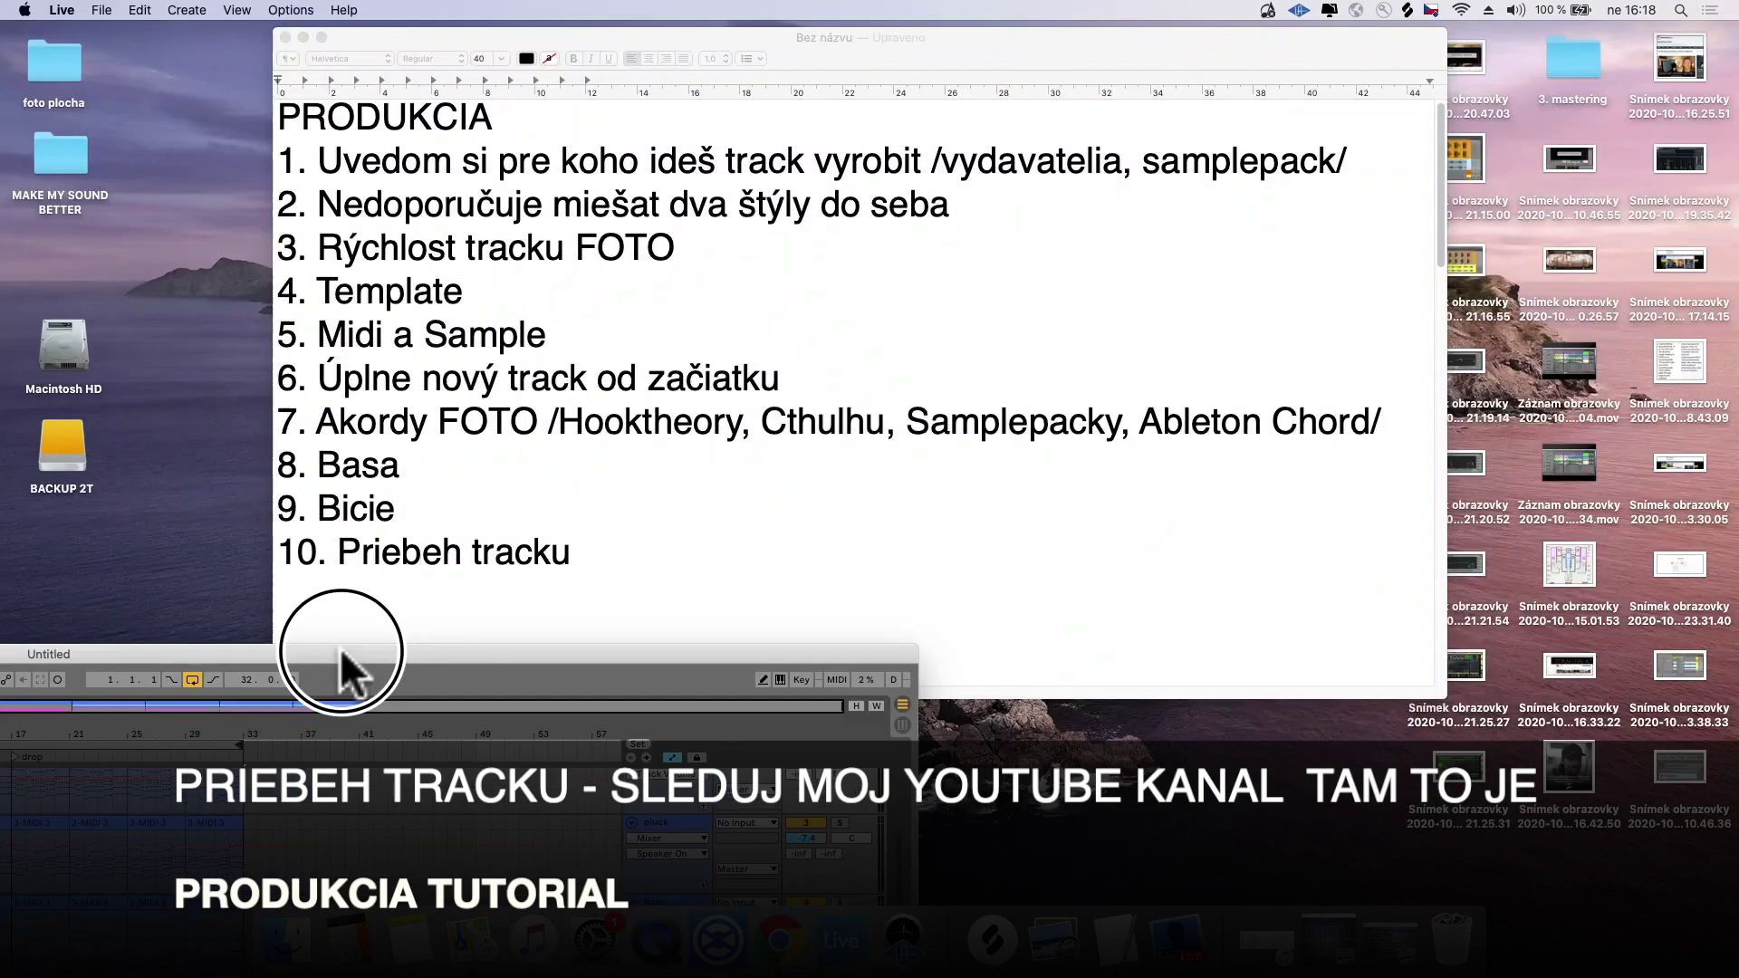
# Step: Move the Live window off the notes, look over the PRODUKCIA list and bring Live back up
pyautogui.moveTo(662, 546); pyautogui.dragTo(132, 534)
pyautogui.click(516, 516)
pyautogui.scroll(-3, 610, 551)
pyautogui.scroll(3, 613, 554)
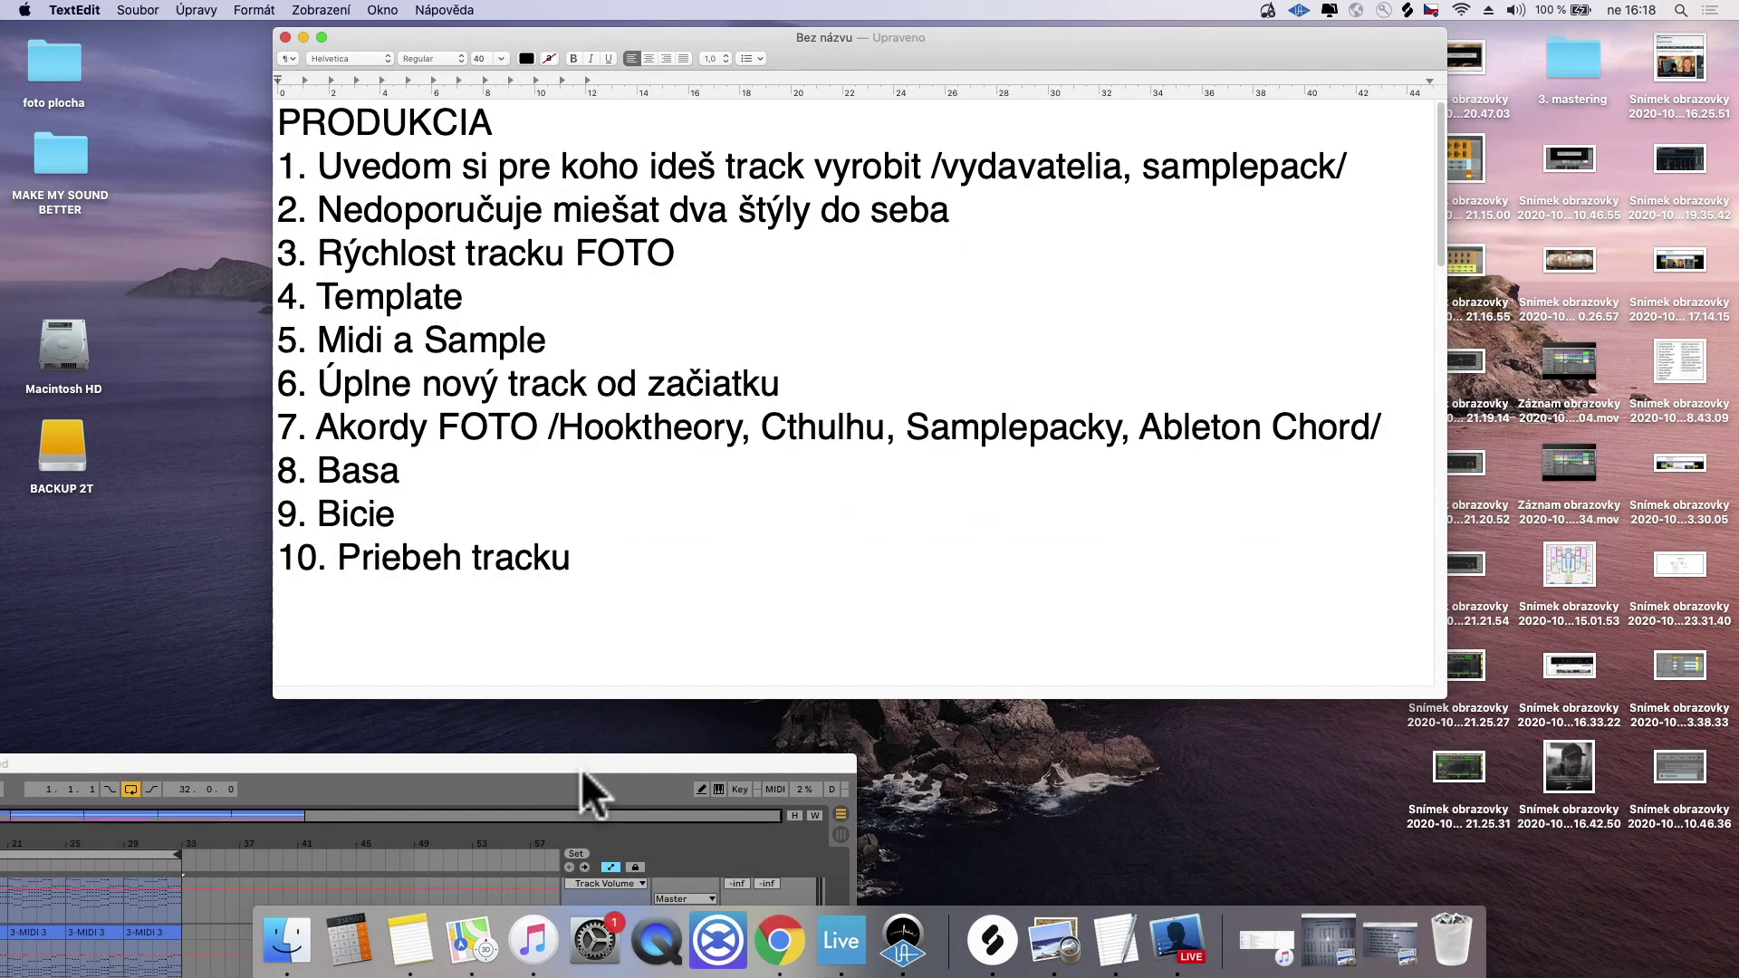
pyautogui.doubleClick(584, 770)
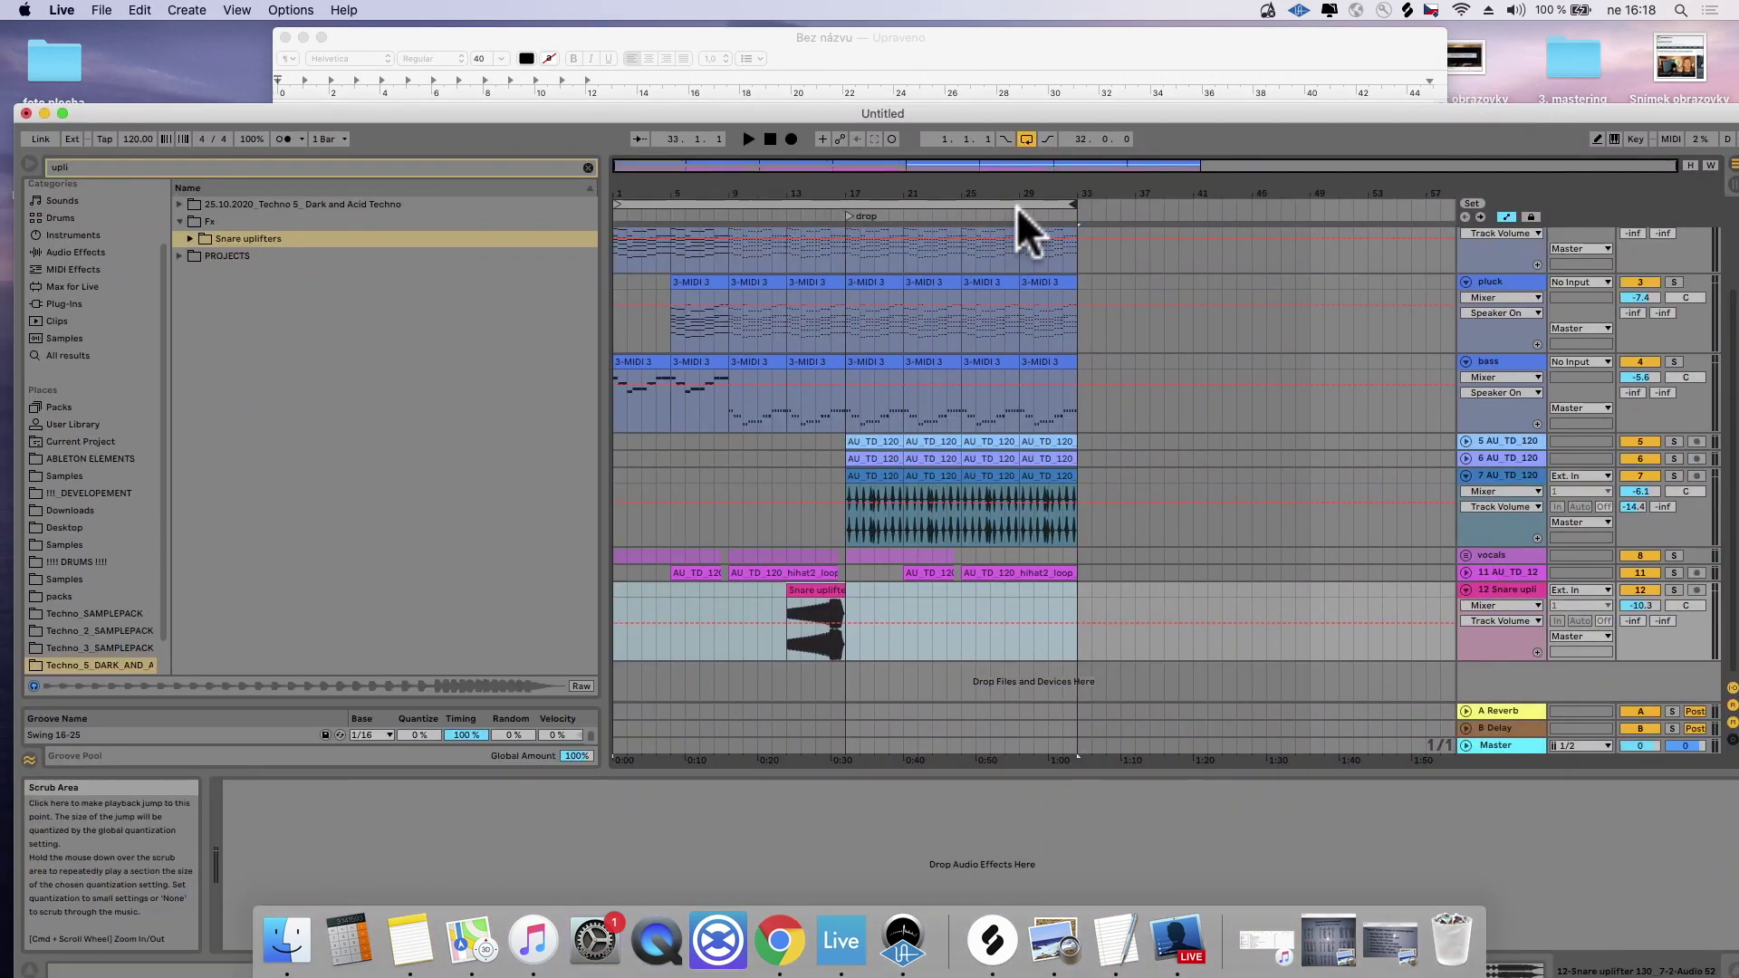
# Step: Shorten the loop to 16 bars, align it with the drop at bar 17 and shift it to bar 18
pyautogui.click(1016, 205)
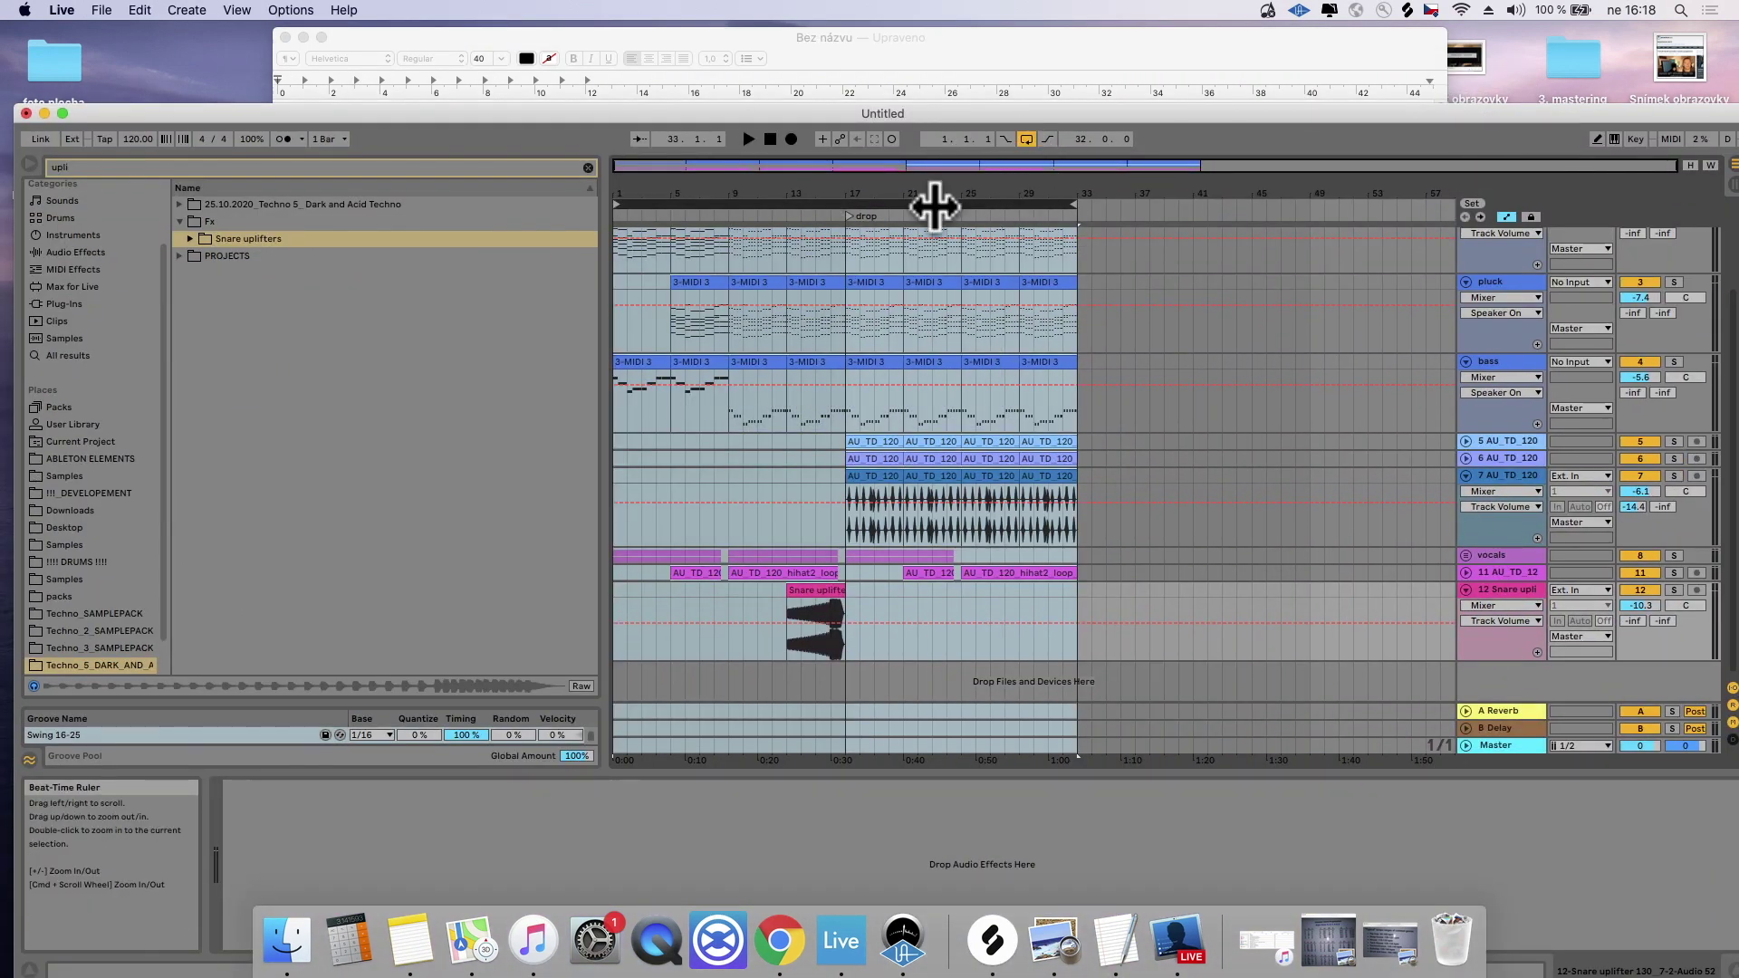
pyautogui.moveTo(1072, 205); pyautogui.dragTo(994, 226)
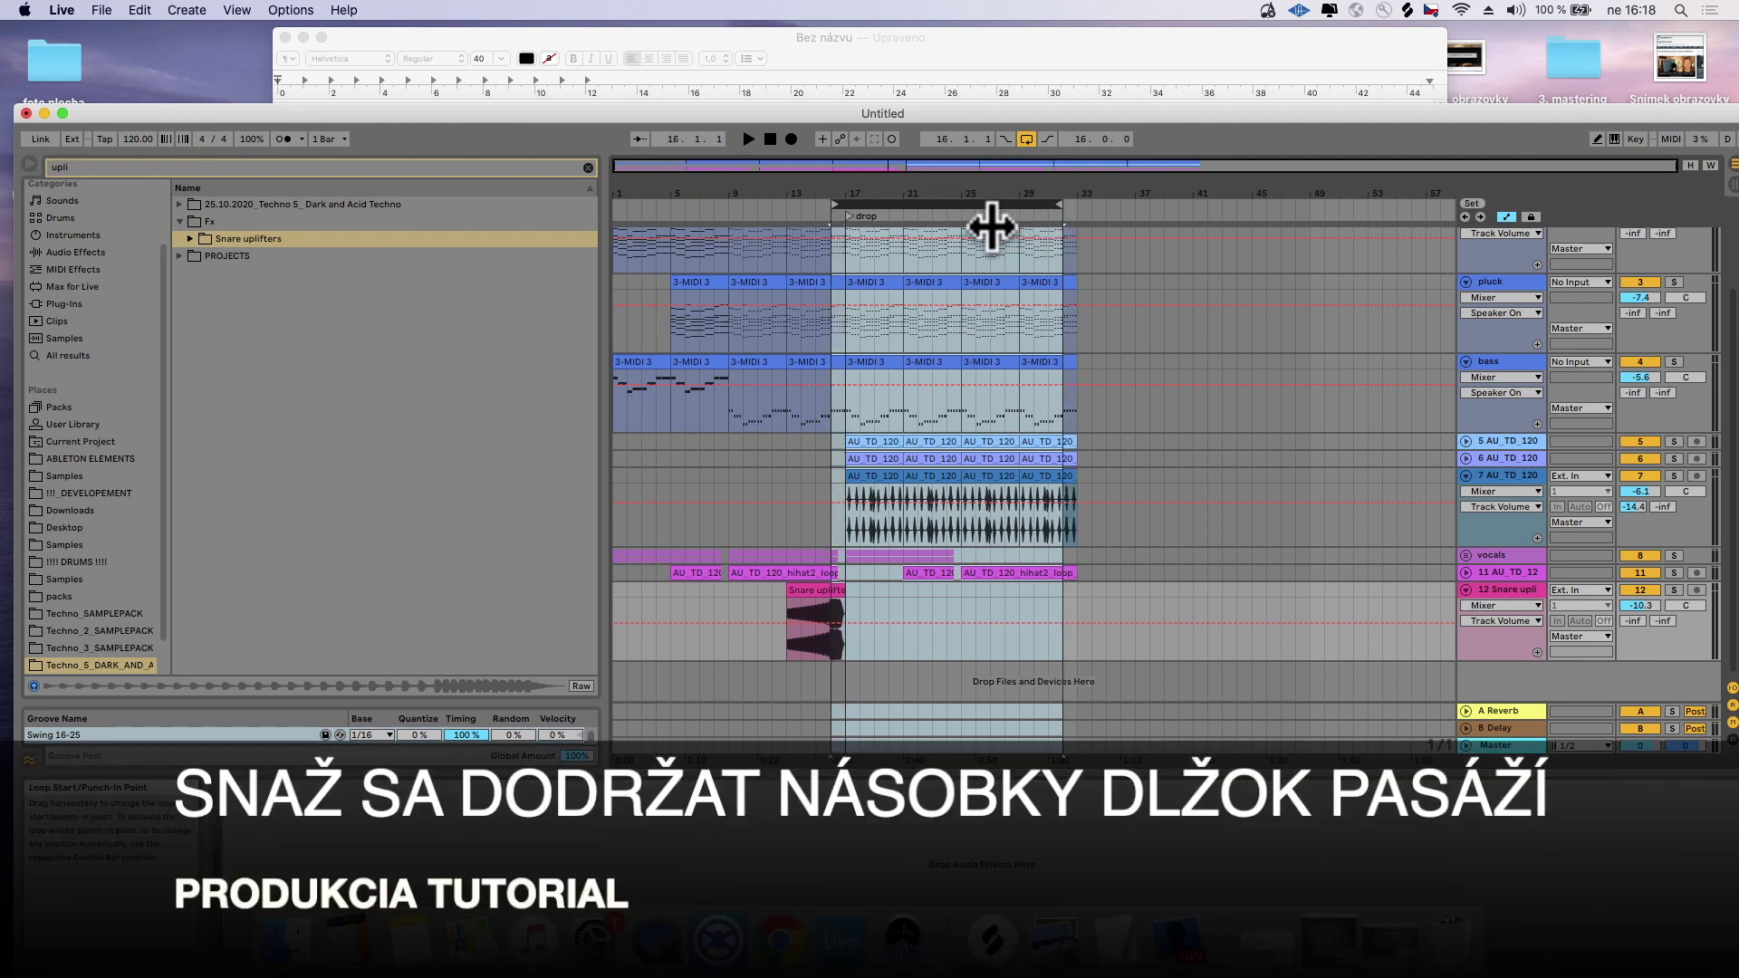
pyautogui.moveTo(795, 409); pyautogui.dragTo(833, 361)
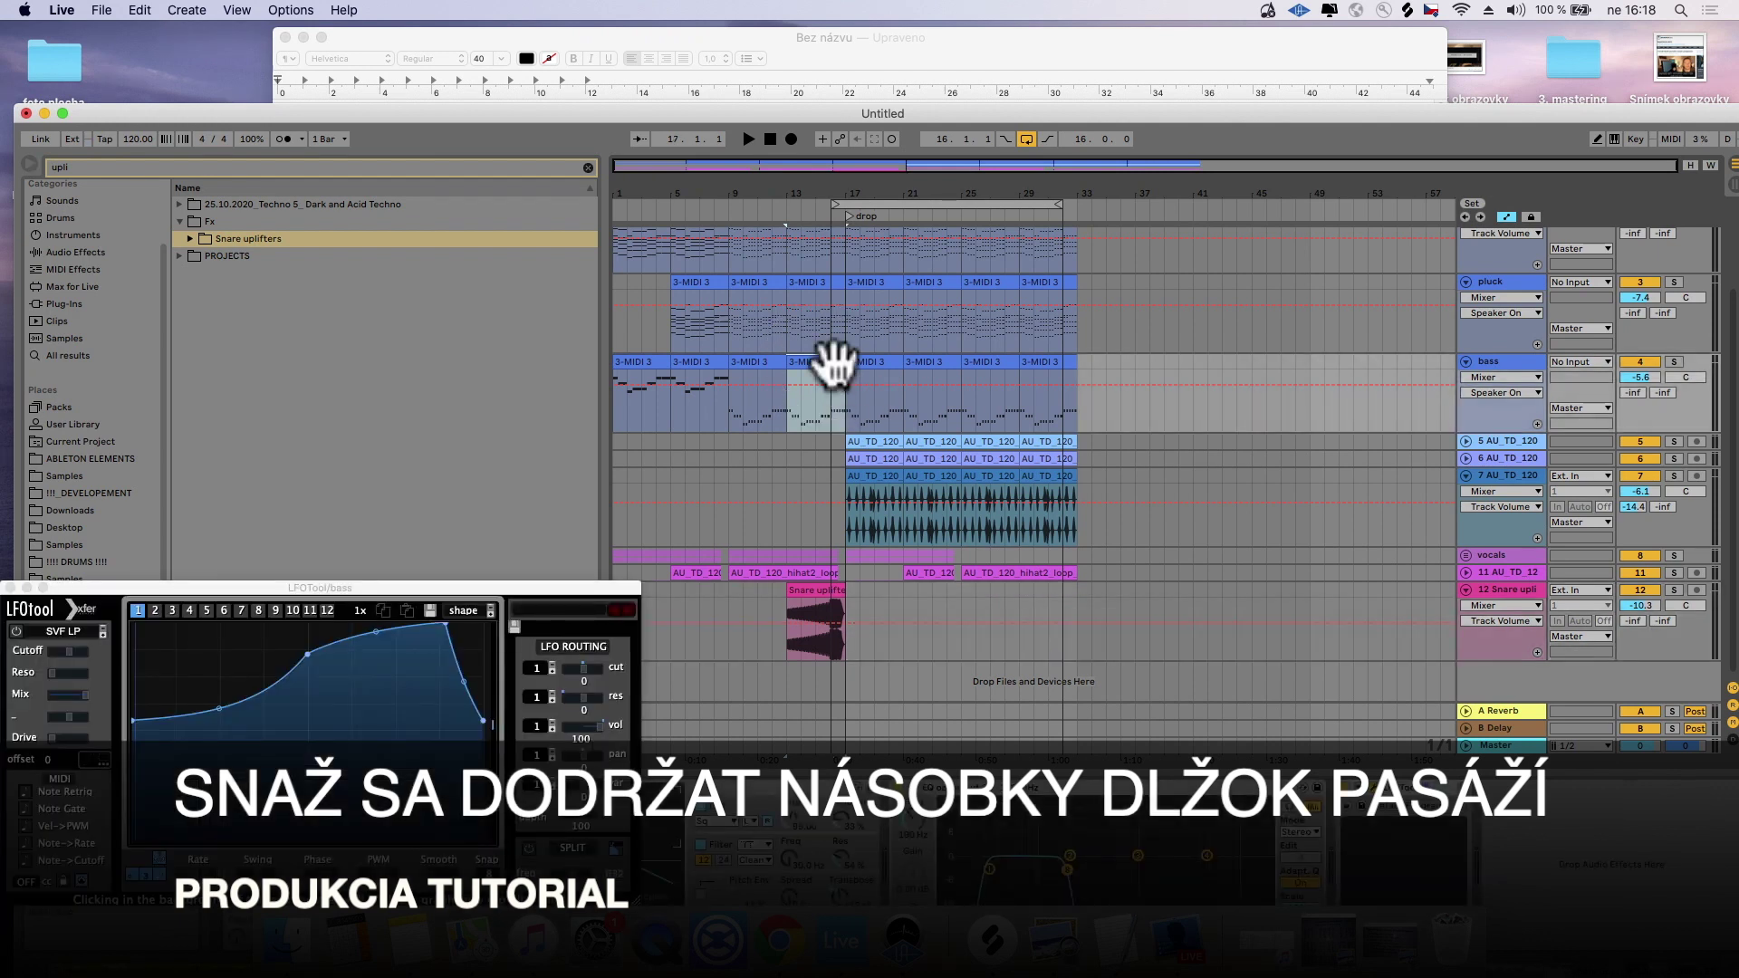
pyautogui.moveTo(956, 210); pyautogui.dragTo(982, 202)
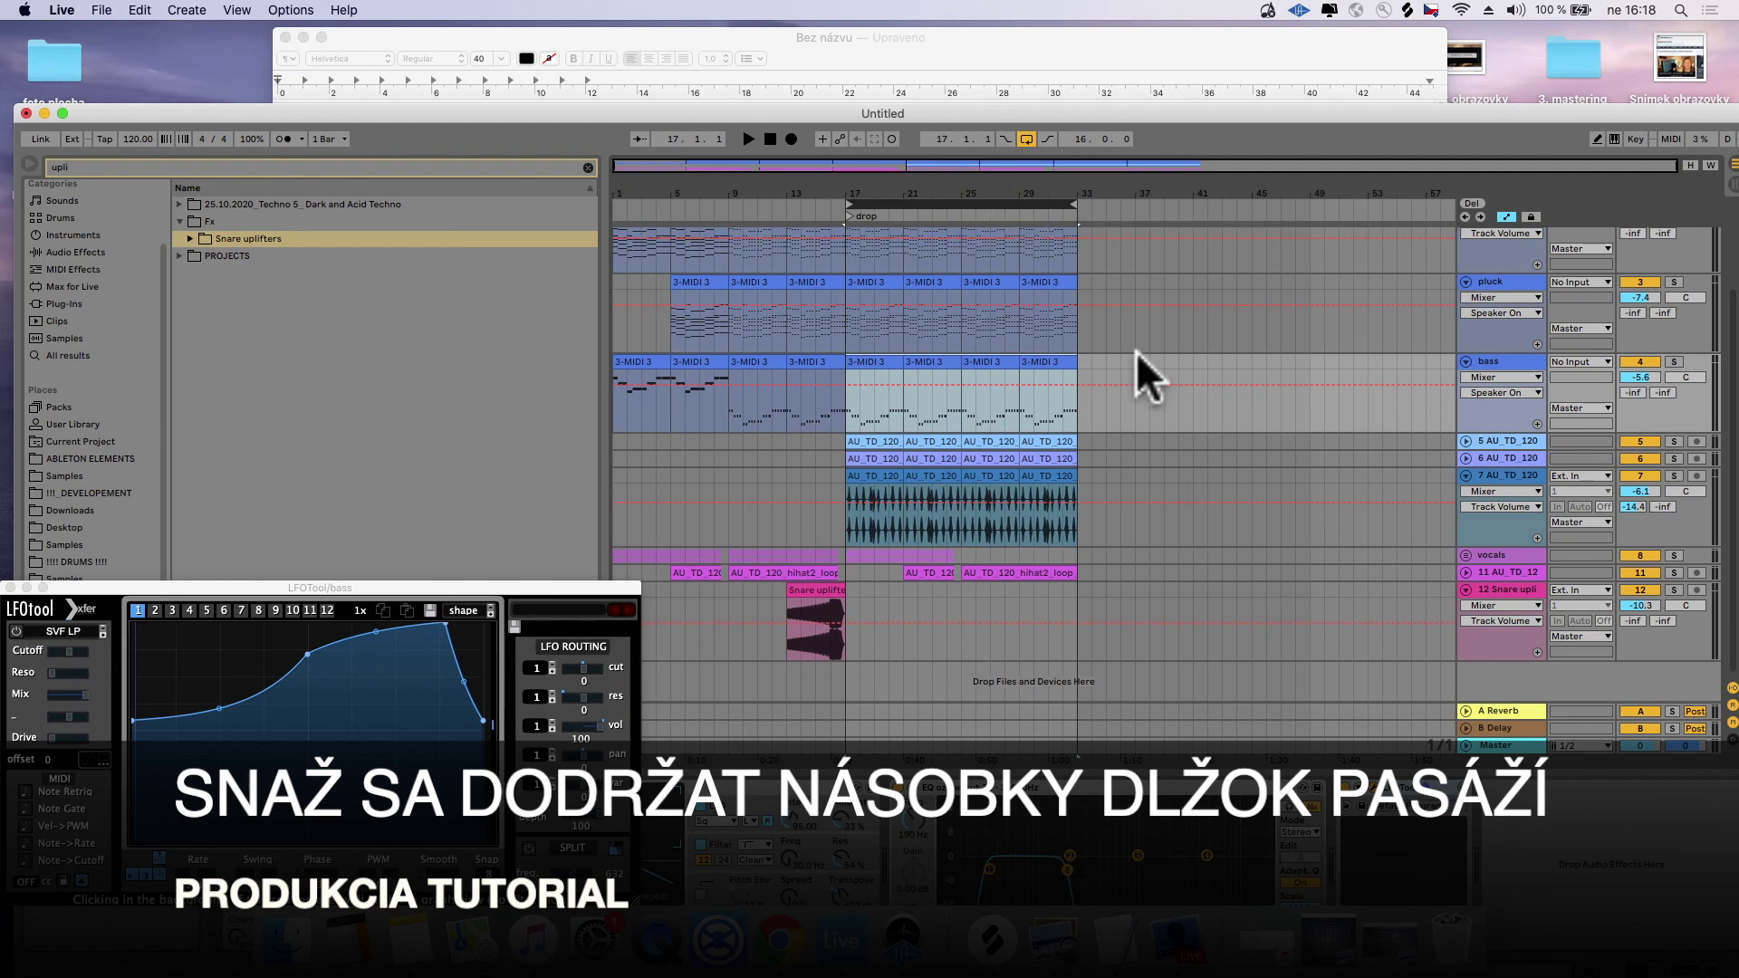
pyautogui.moveTo(899, 201); pyautogui.dragTo(916, 245)
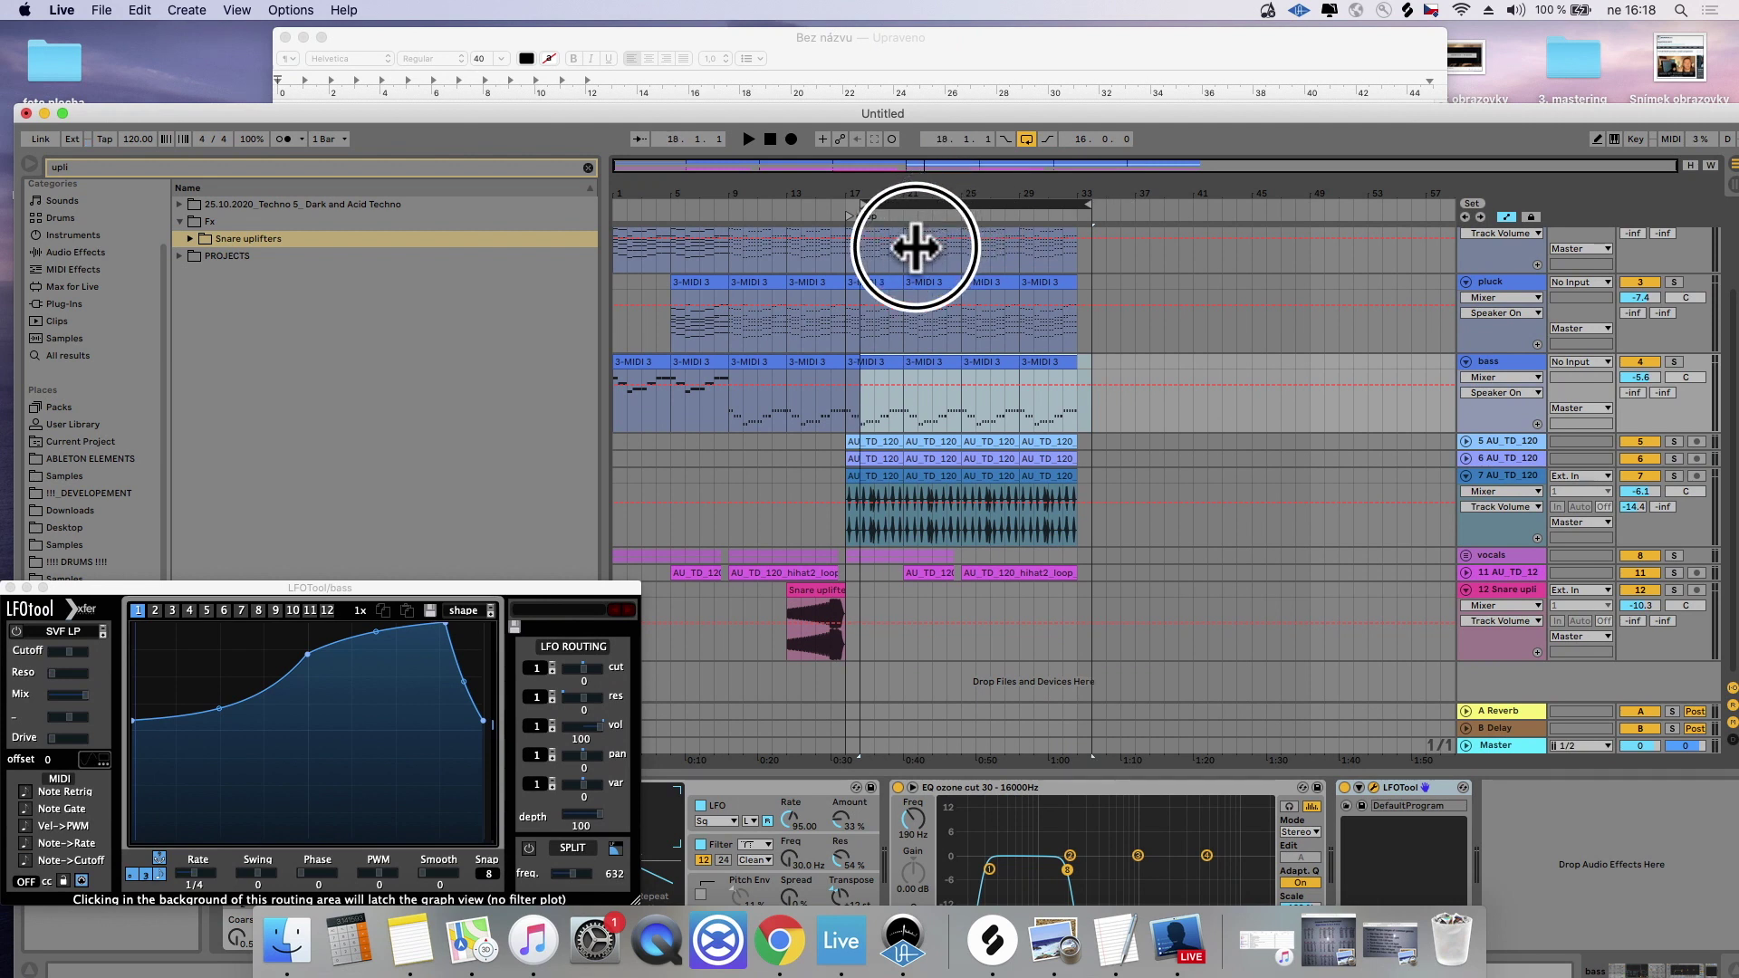
# Step: Fold all the arrangement tracks at once, starting from the piano track
pyautogui.scroll(3, 1017, 303)
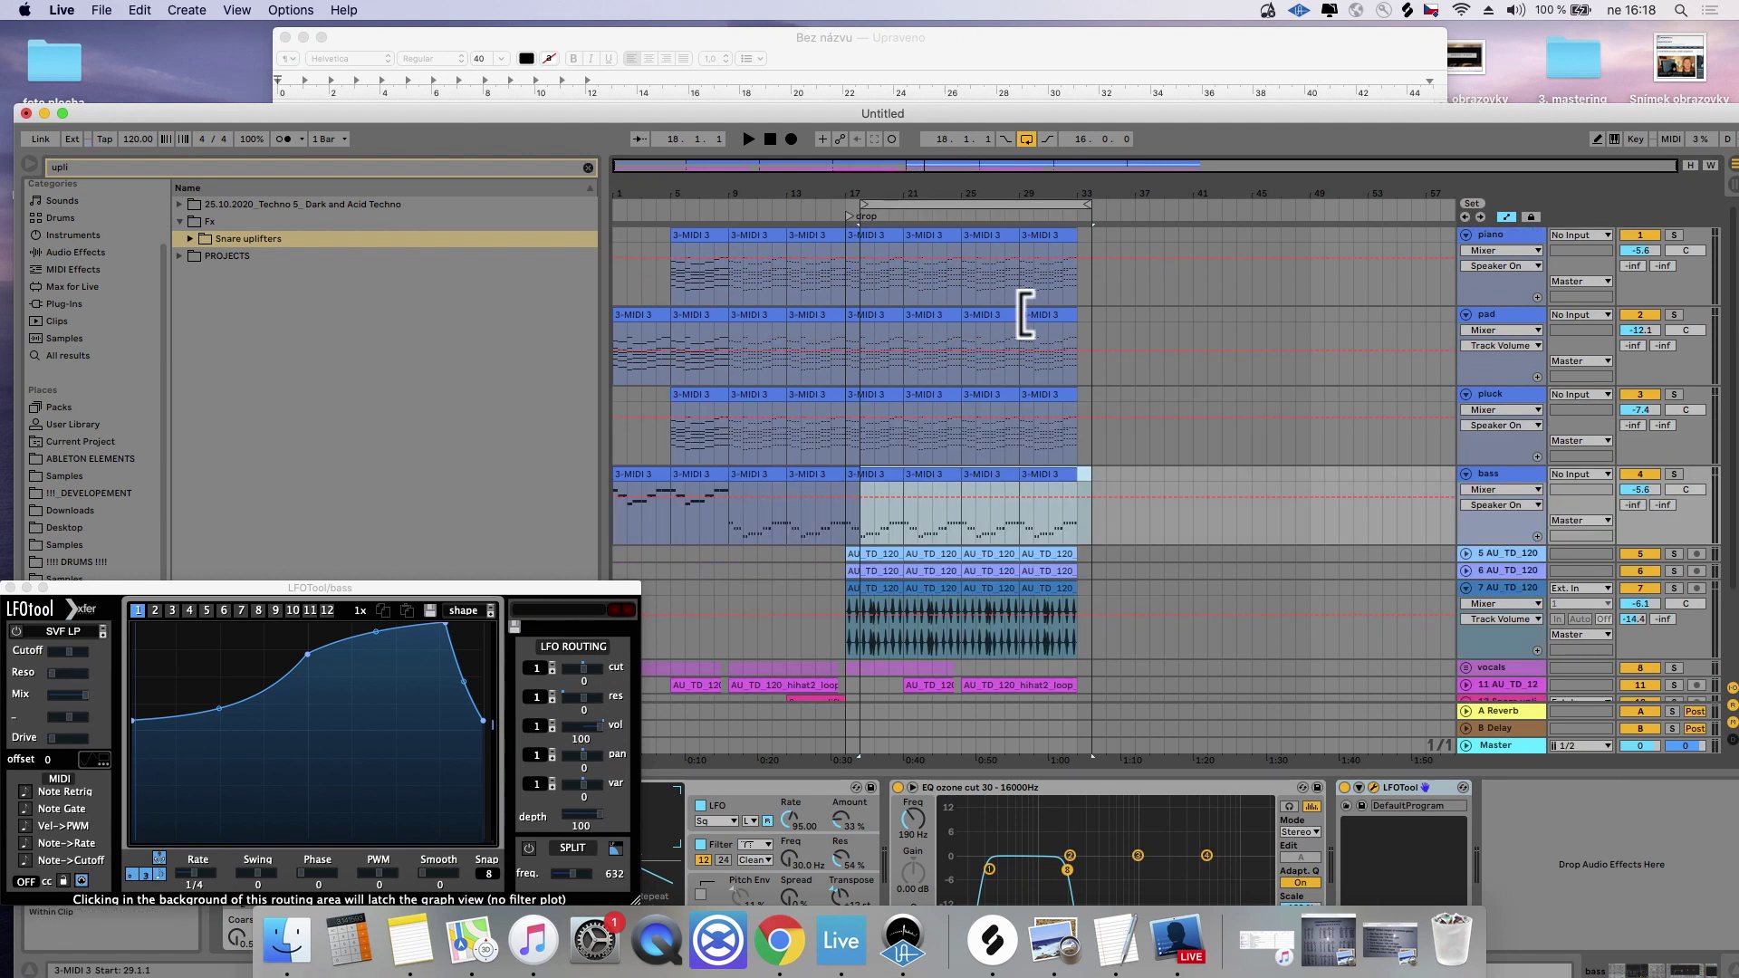
pyautogui.click(1497, 231)
pyautogui.keyDown('alt'); pyautogui.click(1466, 234); pyautogui.keyUp('alt')
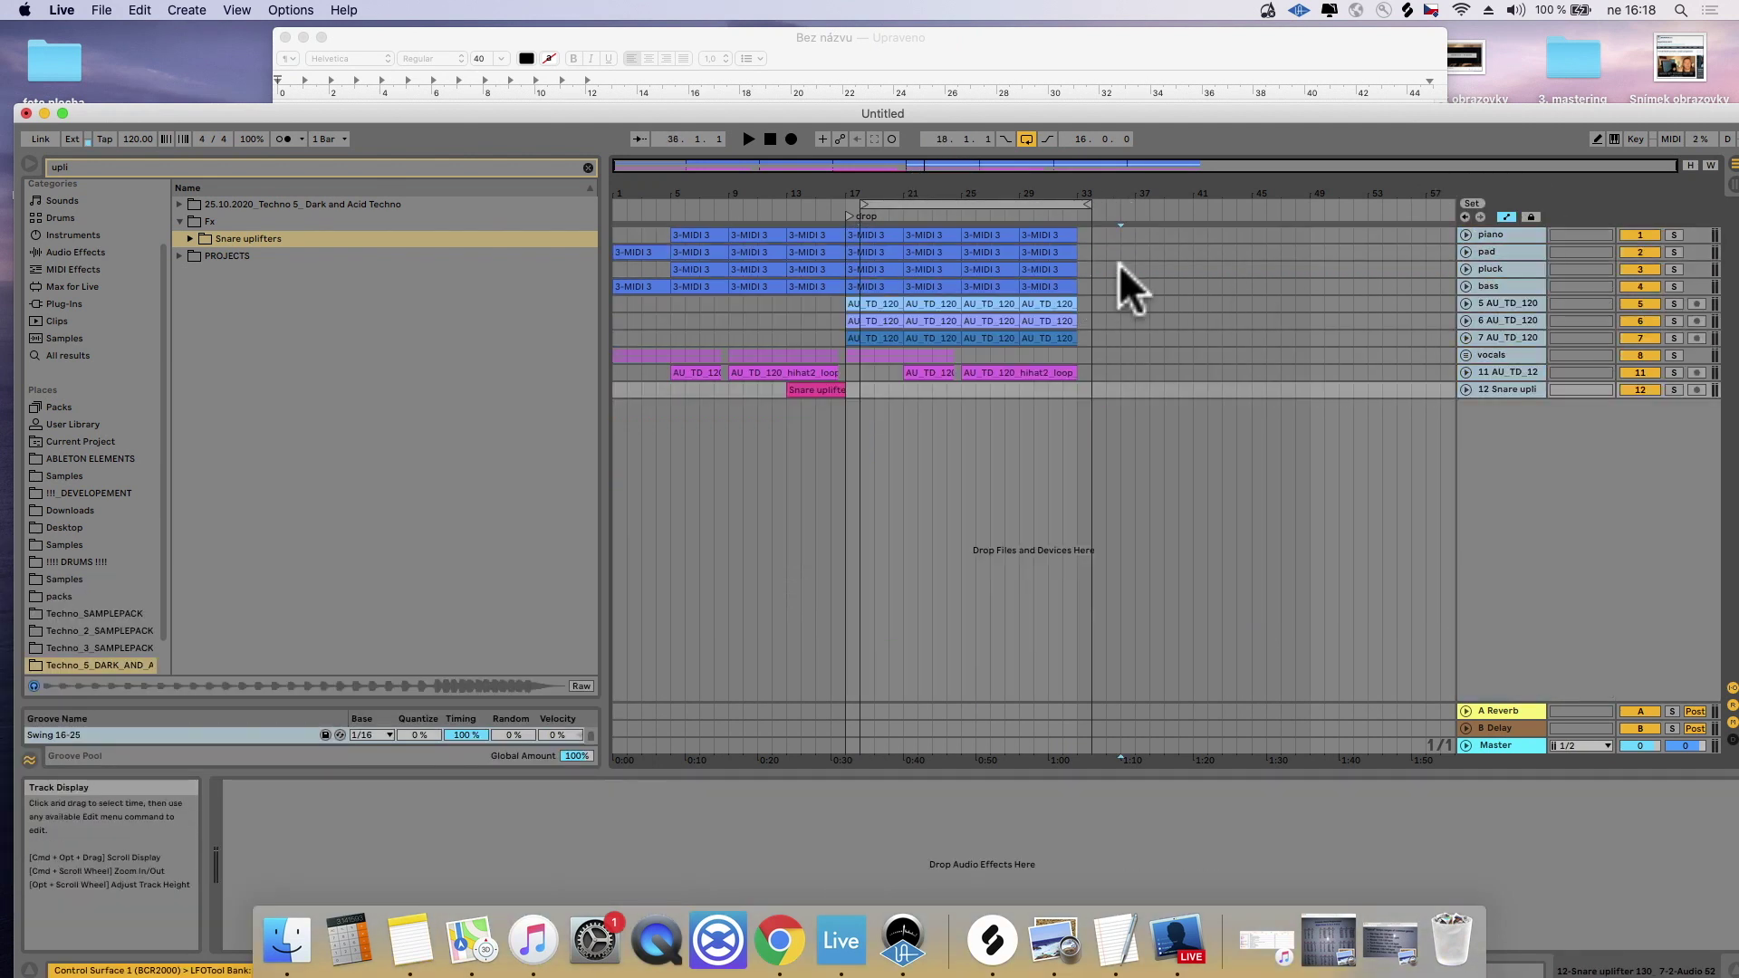
# Step: Move the 16-bar loop past the last clips to bar 33 and back to bar 18
pyautogui.click(1073, 355)
pyautogui.click(972, 203)
pyautogui.moveTo(972, 203); pyautogui.dragTo(1193, 211)
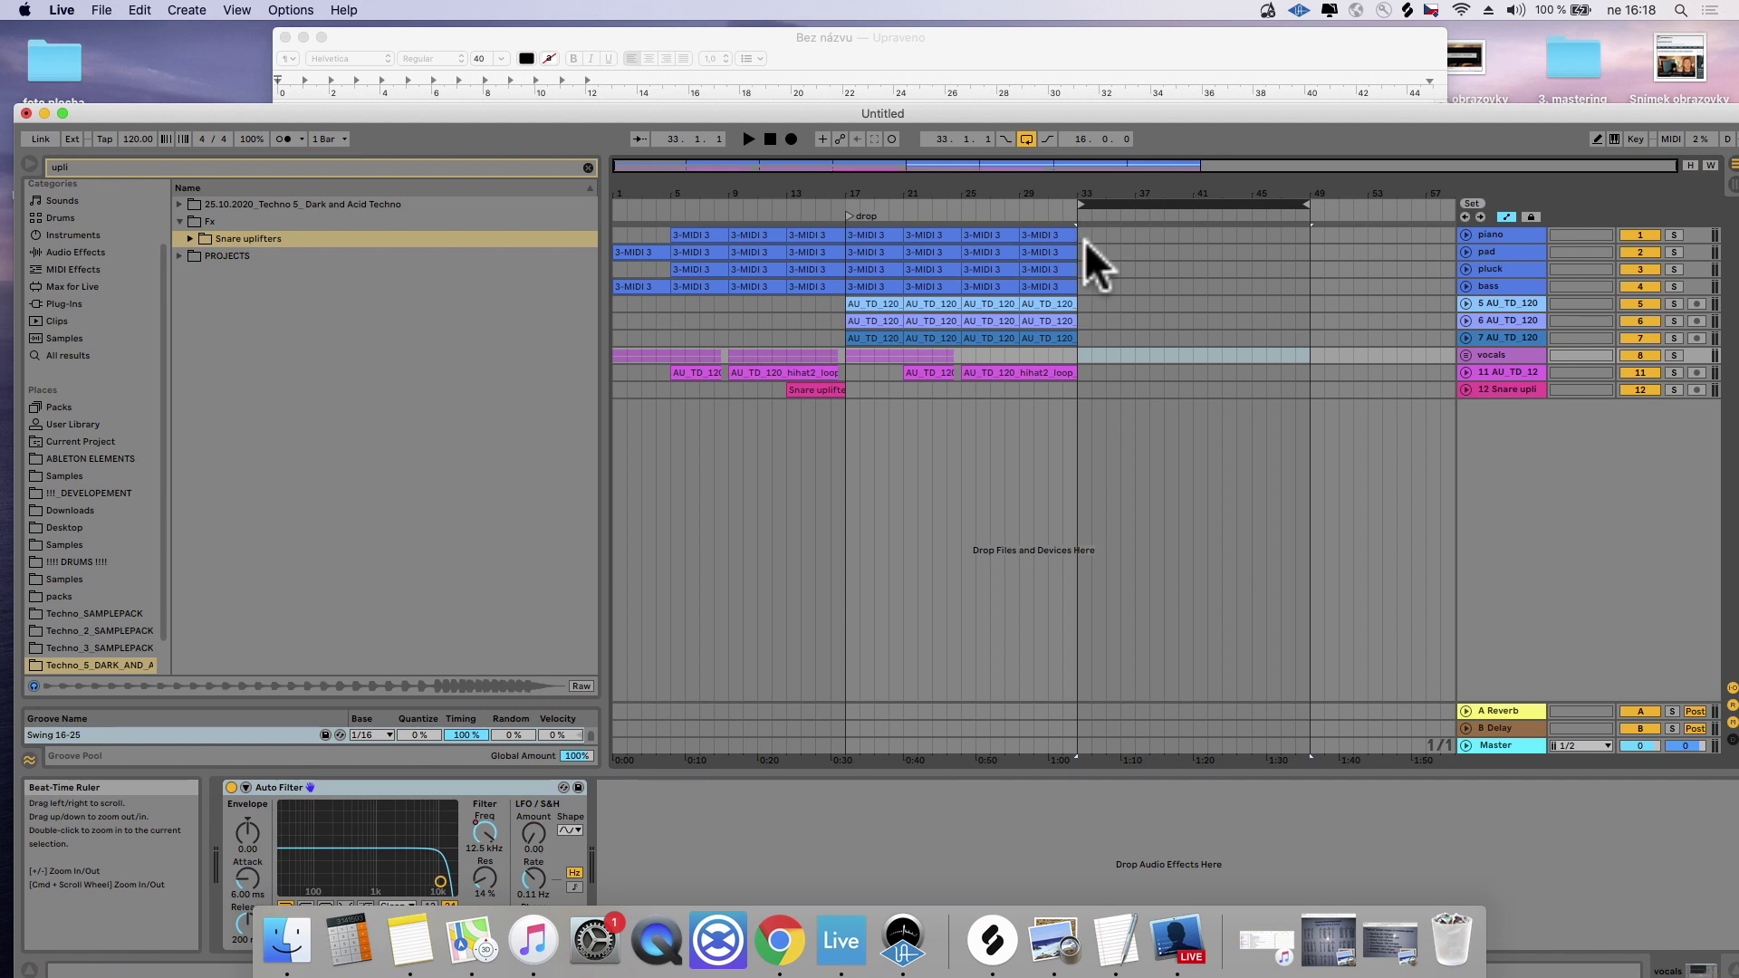
pyautogui.moveTo(1119, 212); pyautogui.dragTo(932, 214)
# Step: Trim the piano and pad clips at the drop so that they start at bar 18
pyautogui.click(855, 237)
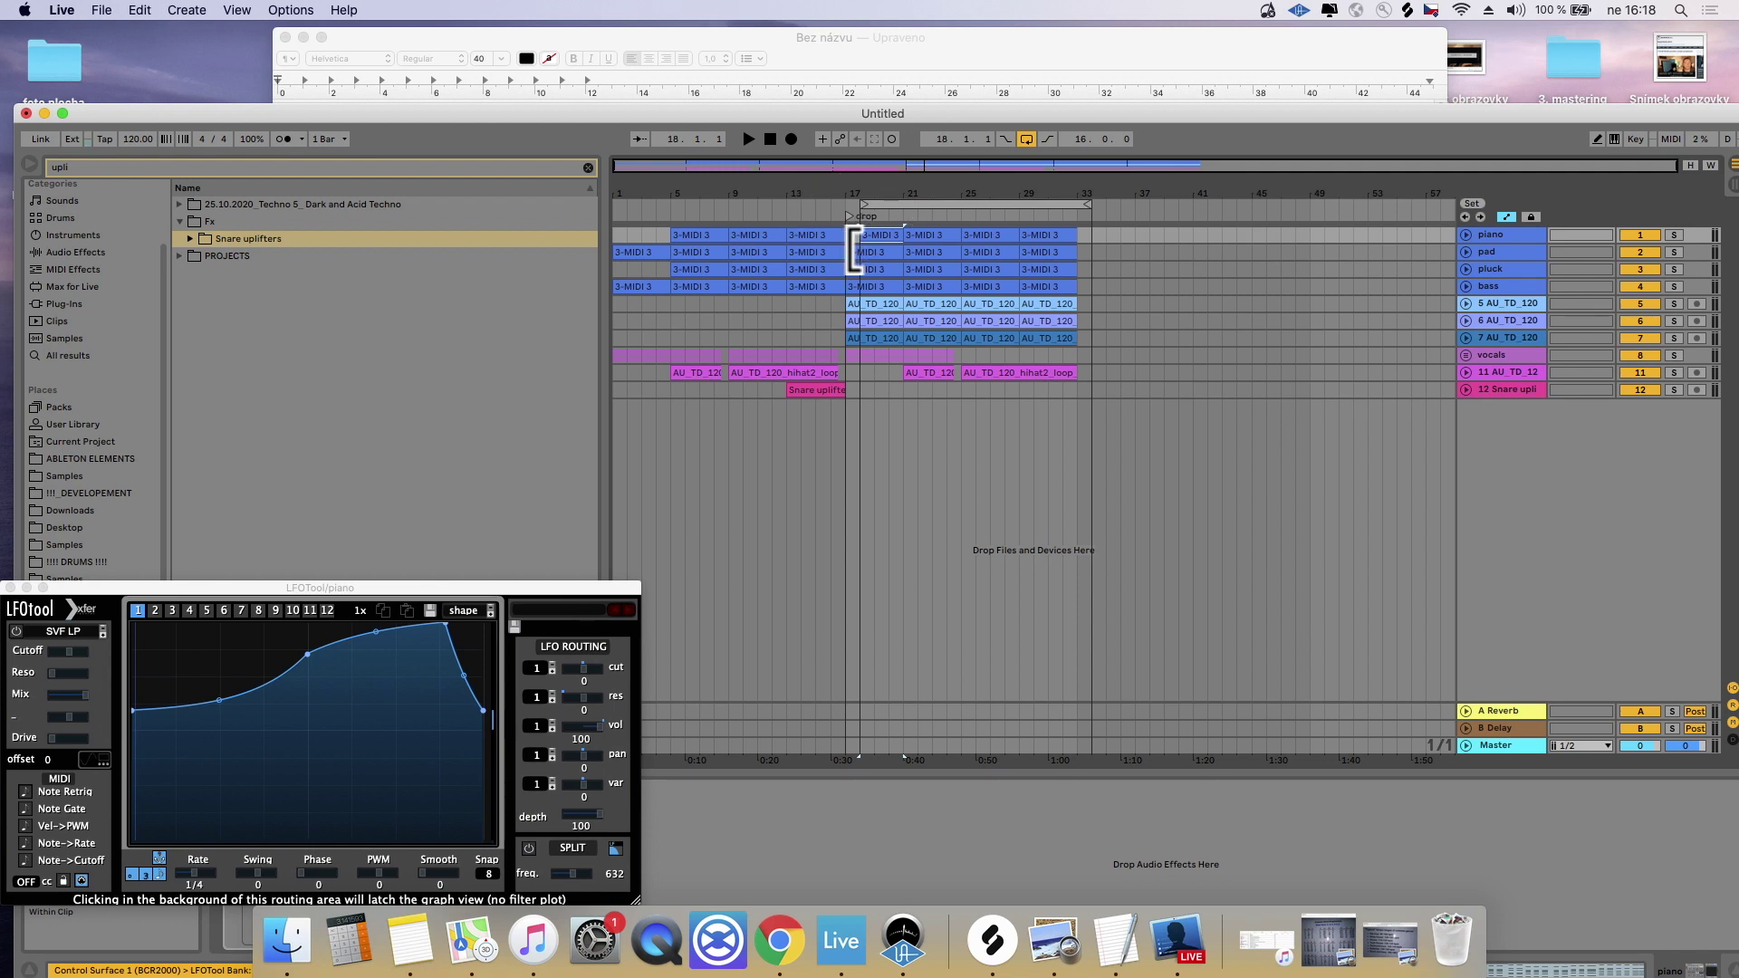
pyautogui.click(857, 253)
# Step: Set the loop to 32 bars from bar 1 and duplicate its contents on all tracks three times
pyautogui.moveTo(968, 204); pyautogui.dragTo(618, 205)
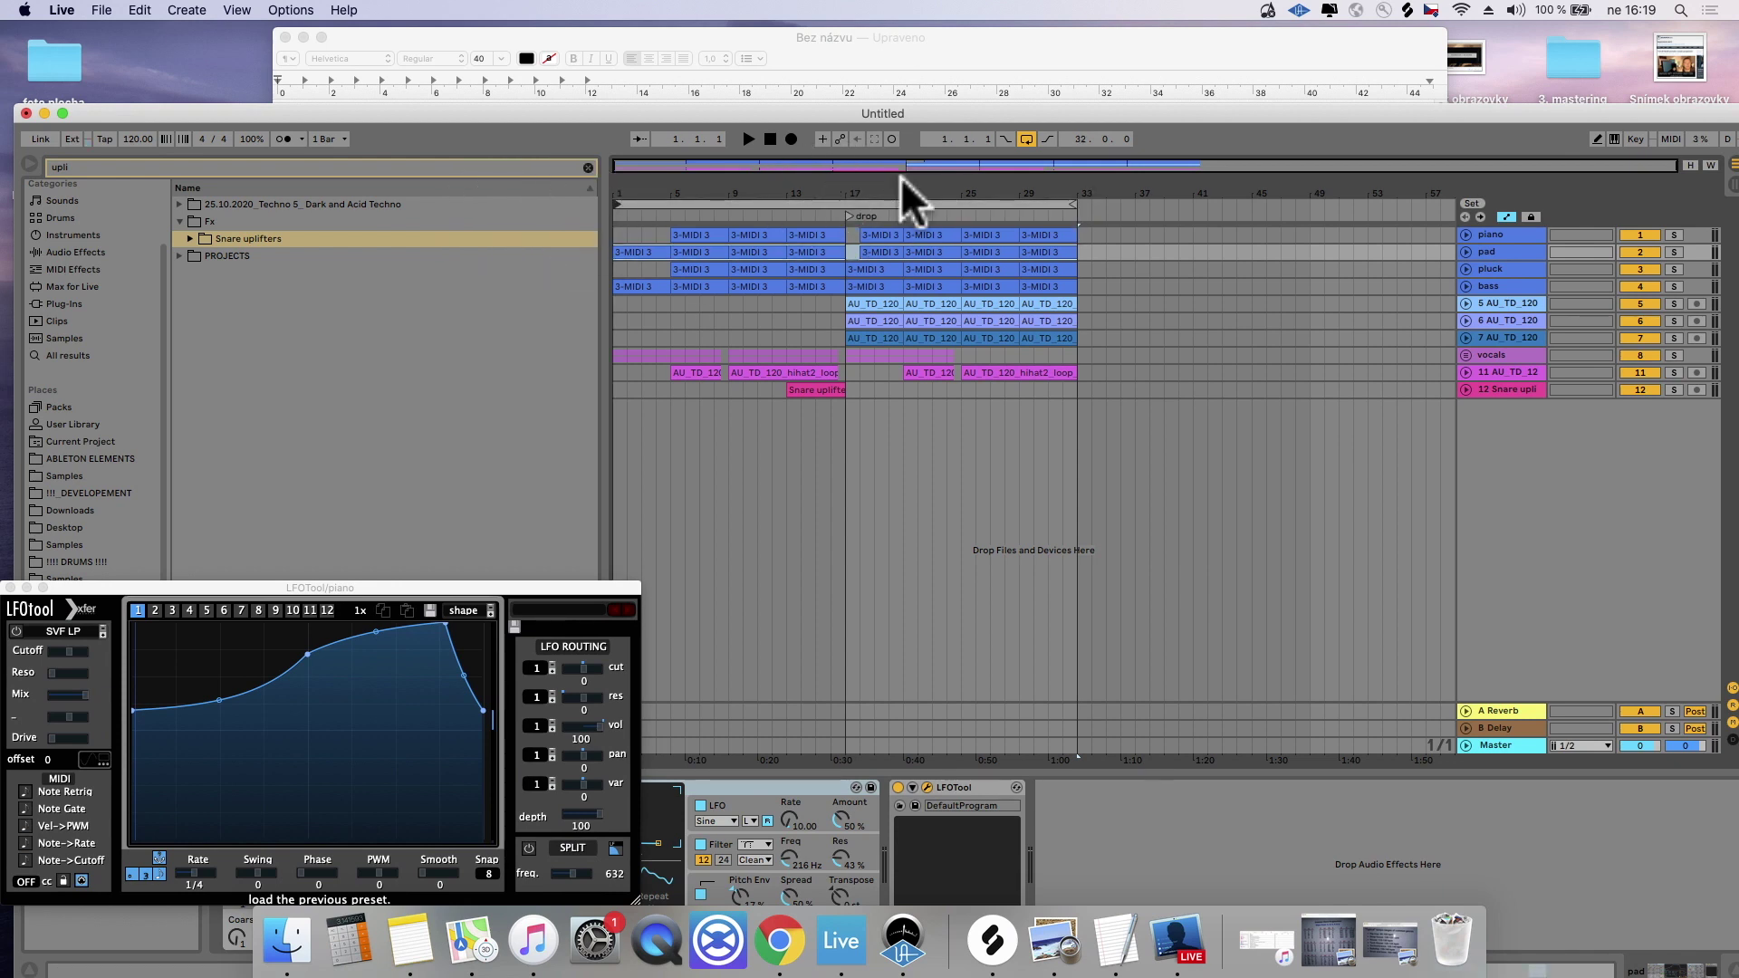
pyautogui.click(799, 204)
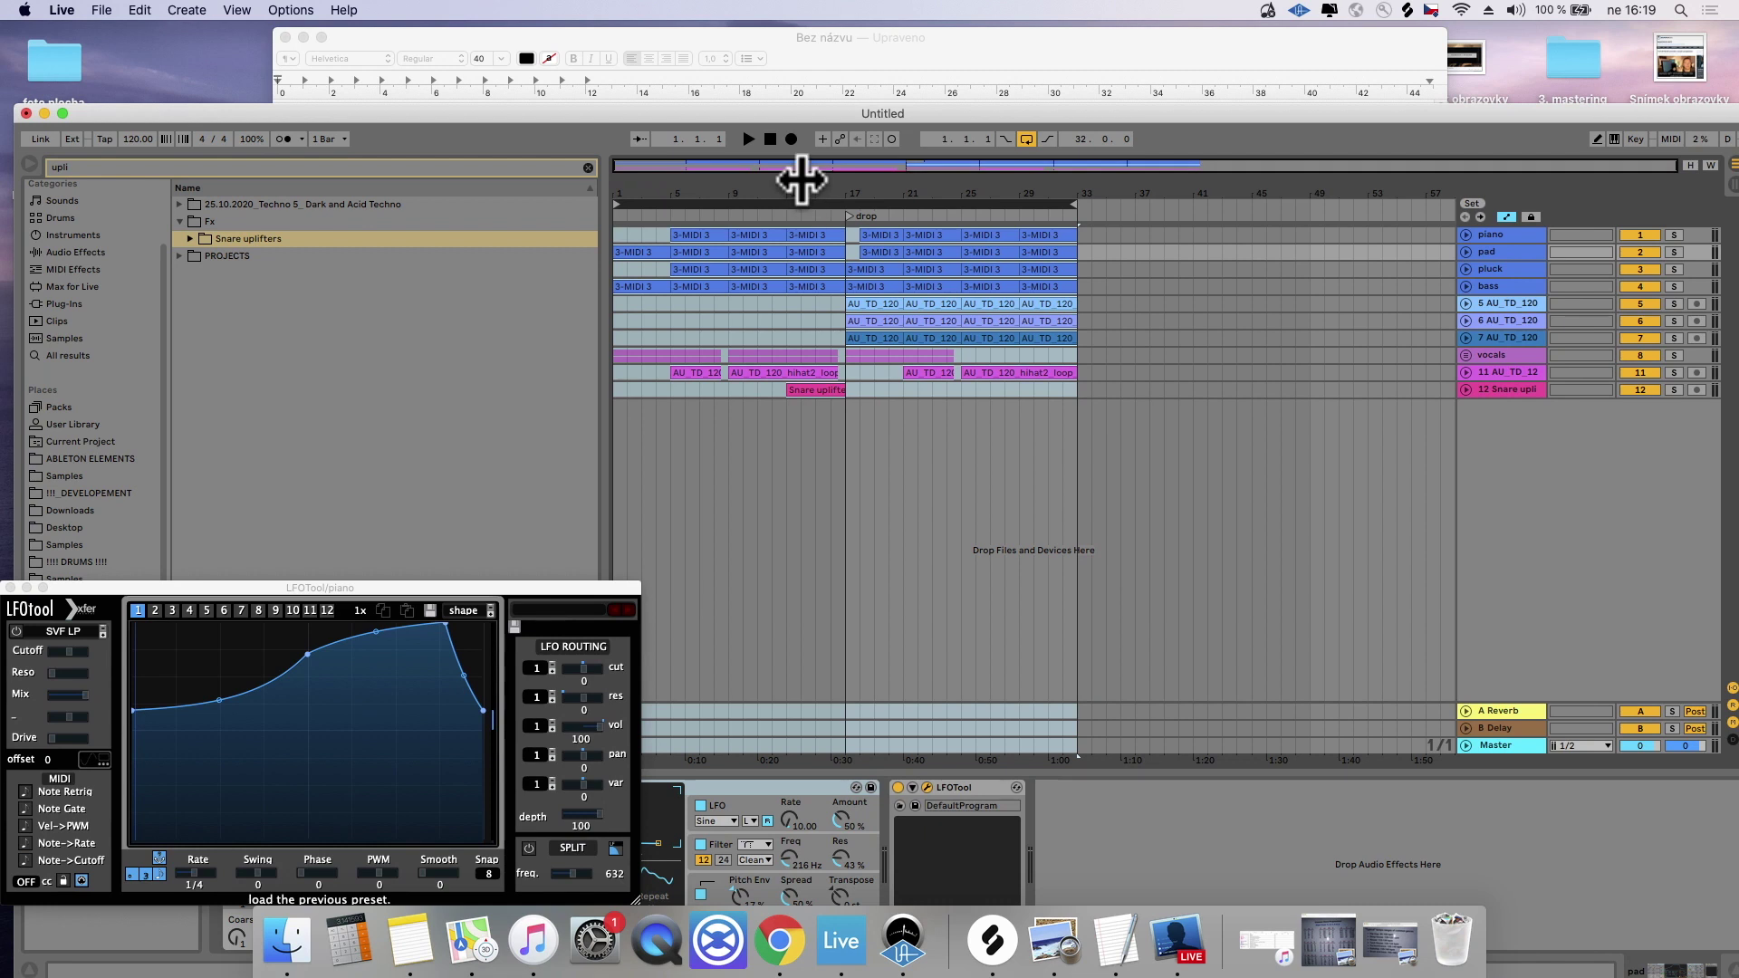
pyautogui.press('super+d')
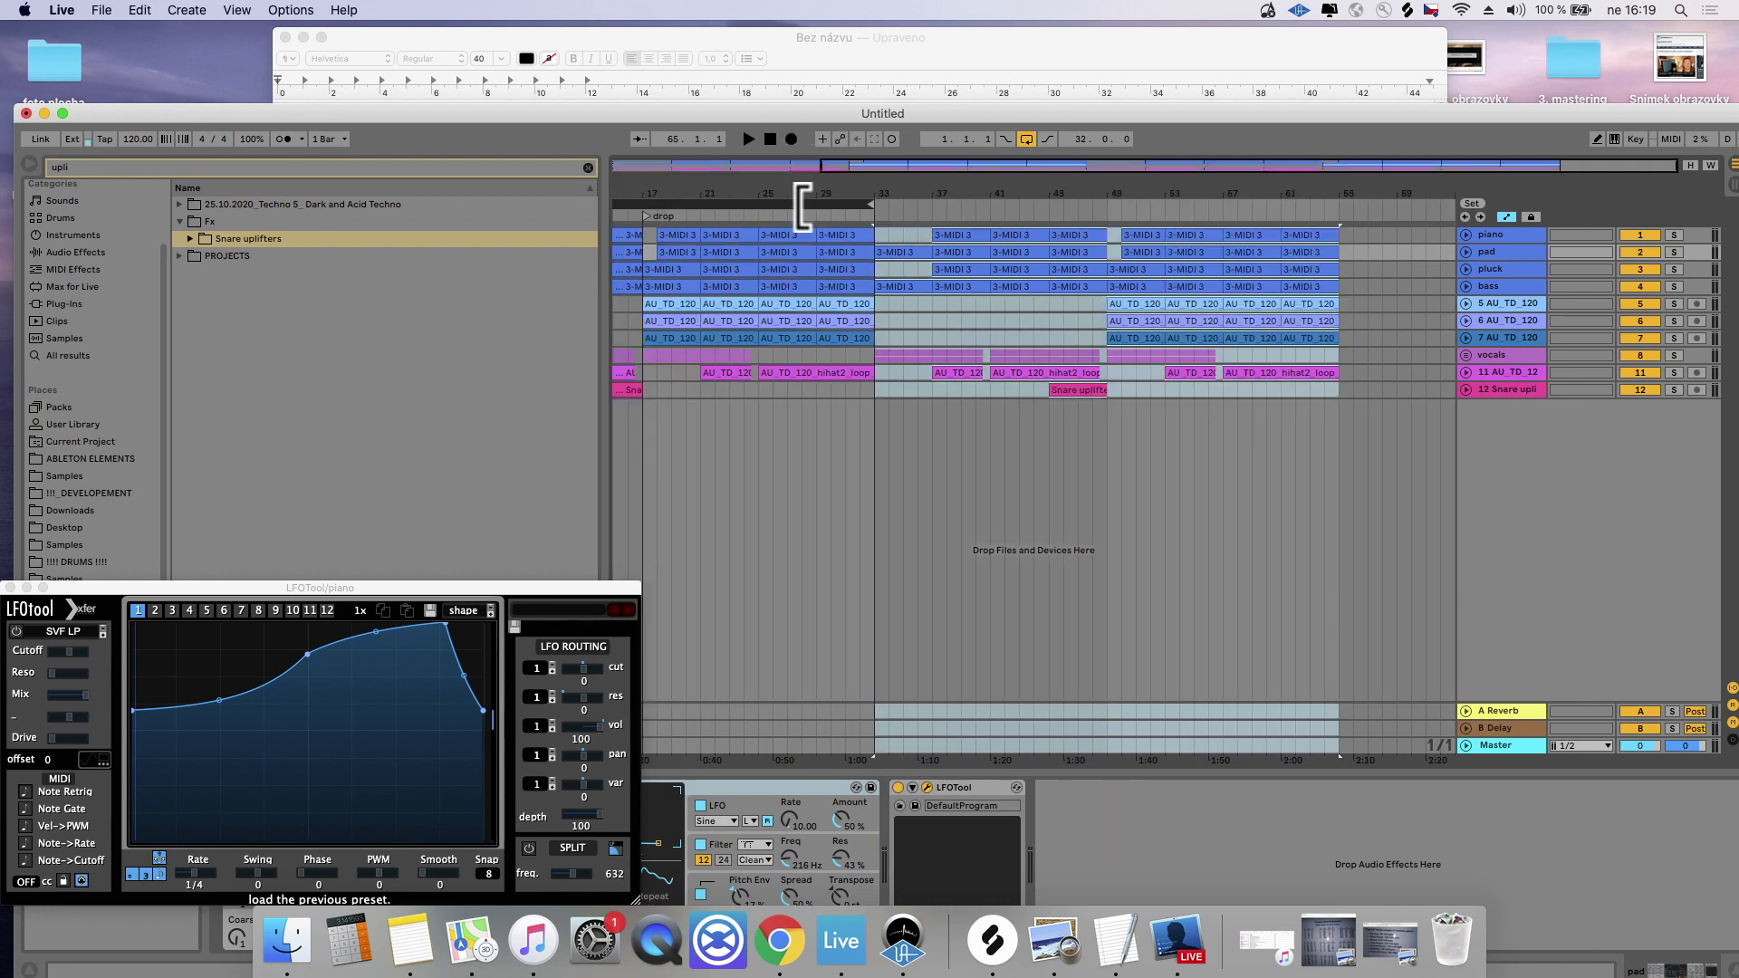
pyautogui.moveTo(802, 197); pyautogui.dragTo(796, 182)
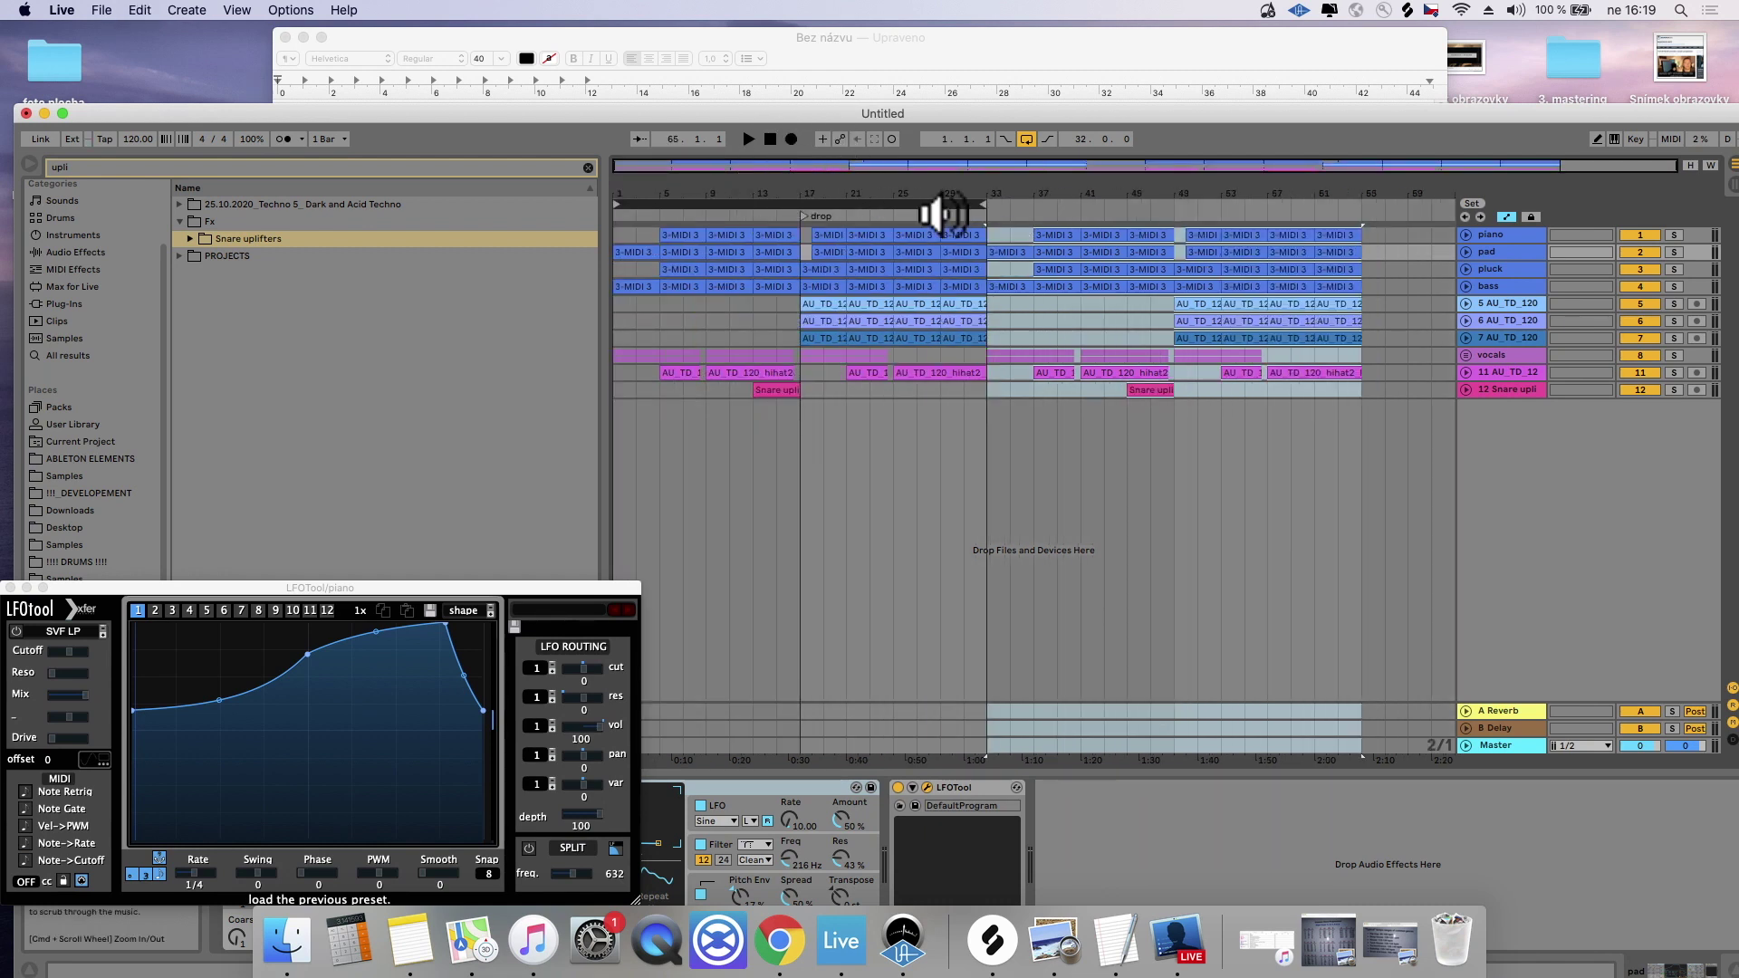
pyautogui.press('super+d')
pyautogui.press('super+d')
pyautogui.doubleClick(943, 186)
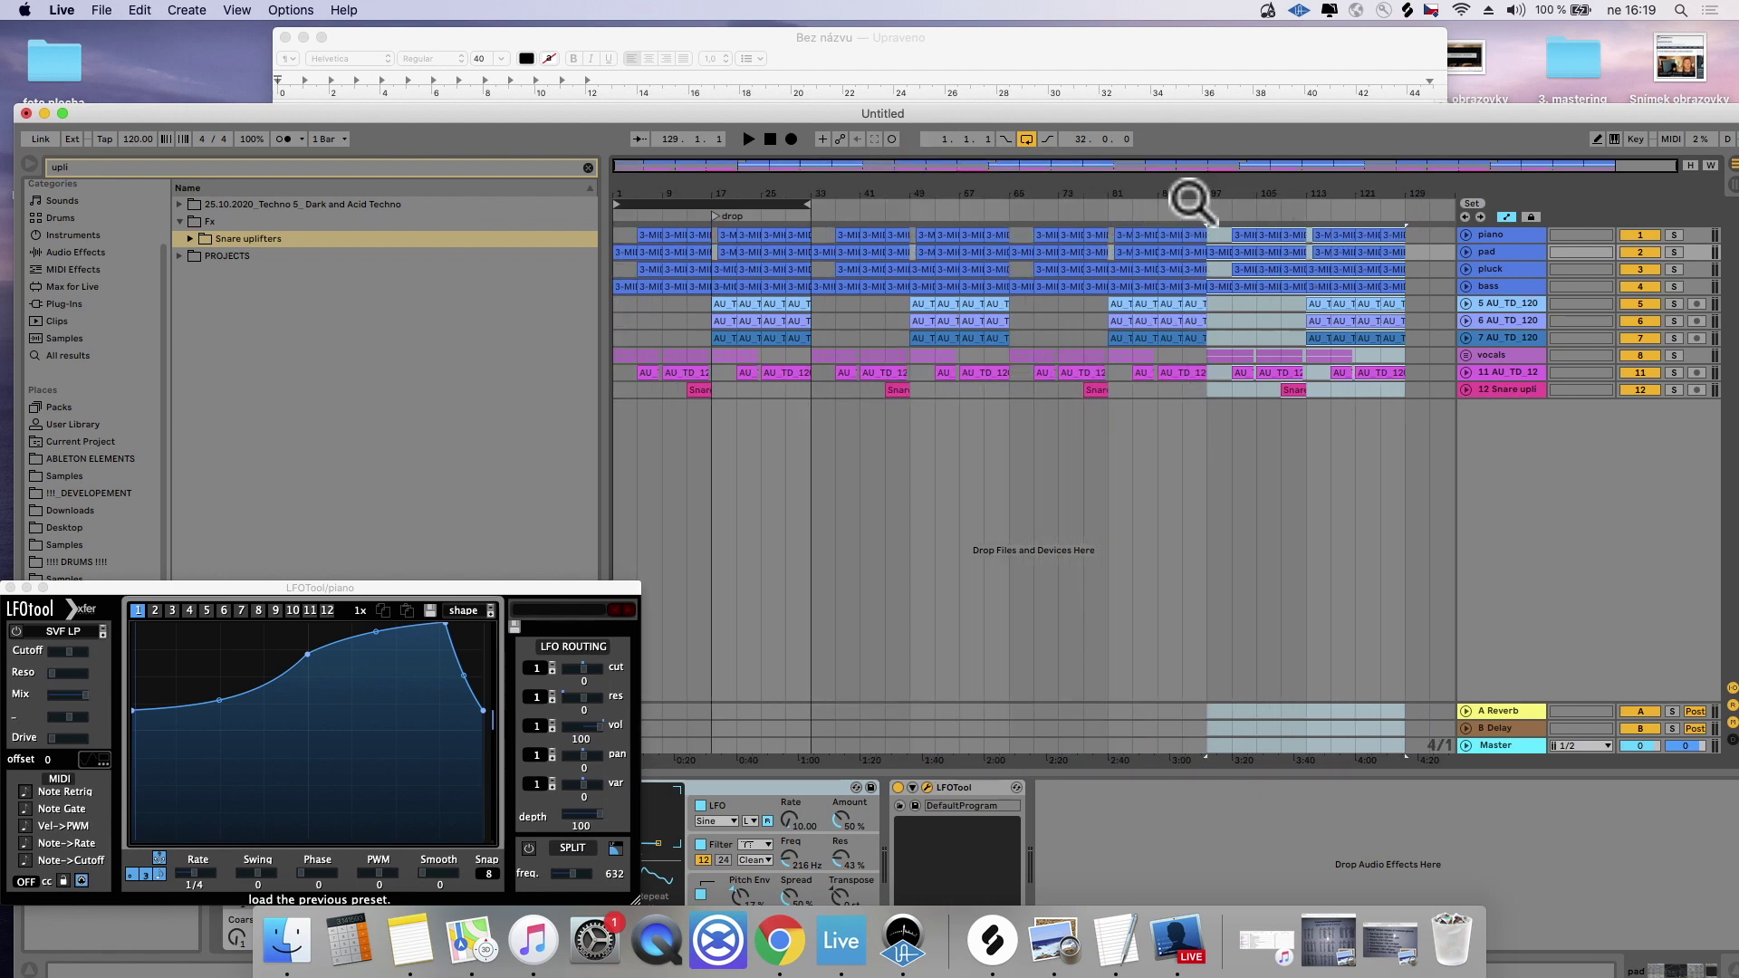
# Step: Extend the loop to 100 bars, delete all clips after bar 101 and select the loop's contents
pyautogui.moveTo(795, 202); pyautogui.dragTo(1230, 233)
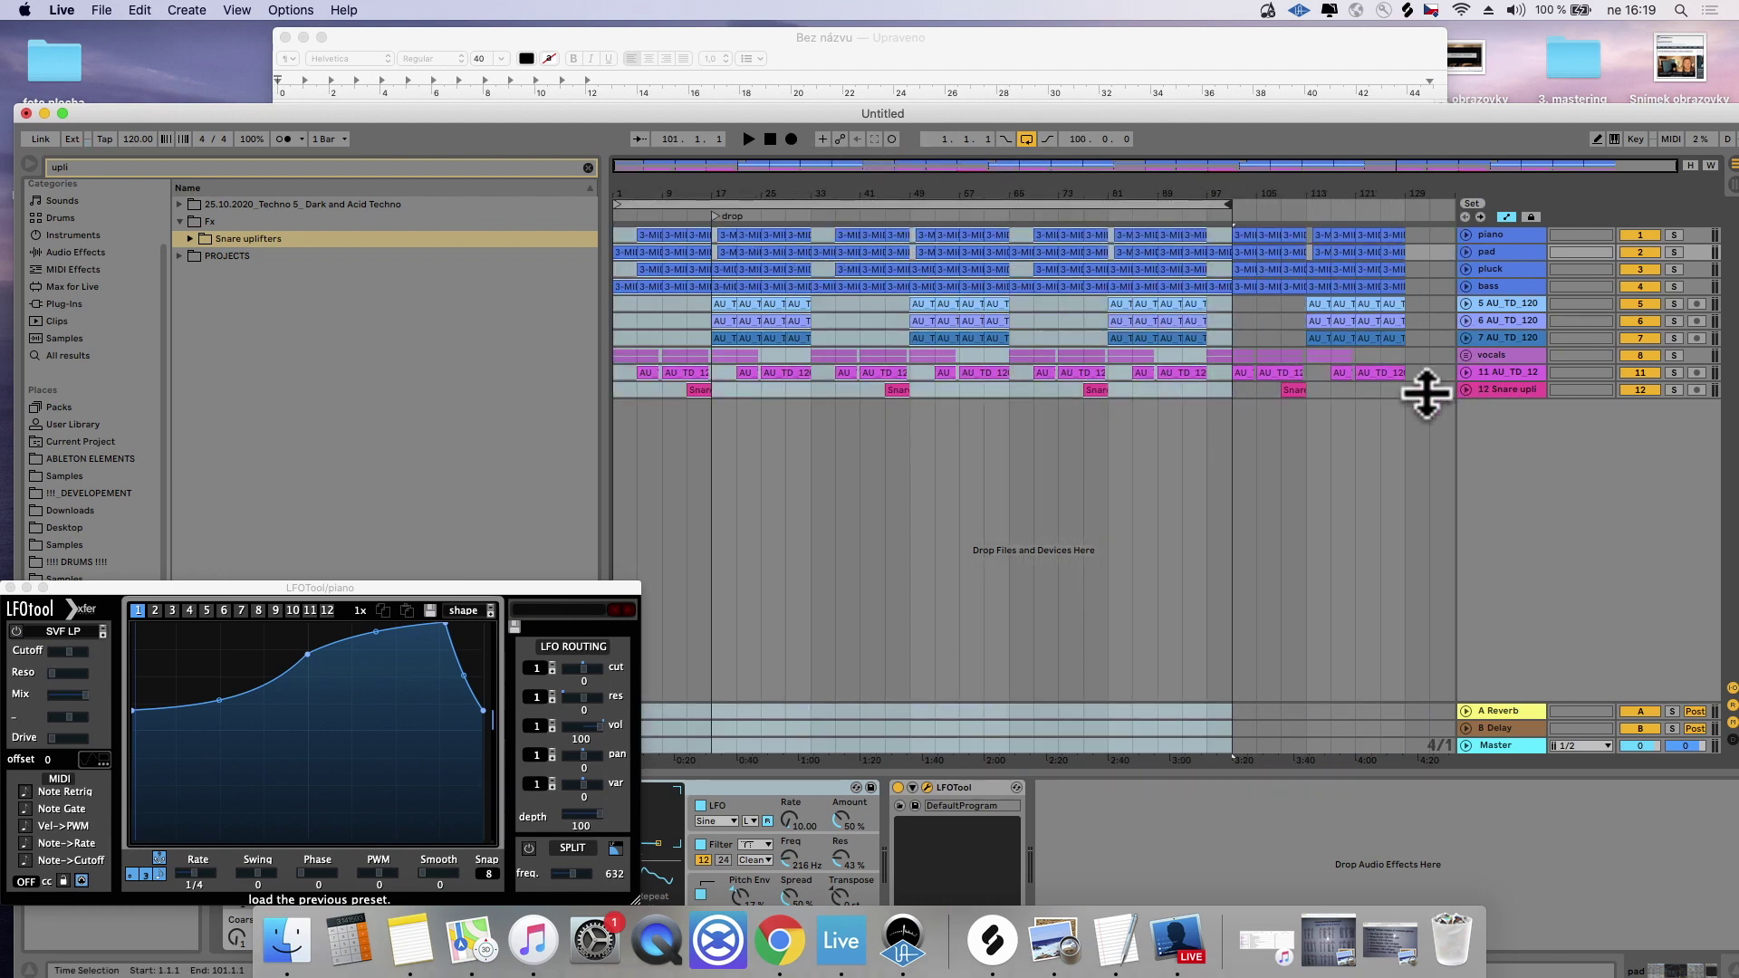
pyautogui.moveTo(1434, 391); pyautogui.dragTo(1235, 192)
pyautogui.press('Delete')
pyautogui.click(1214, 198)
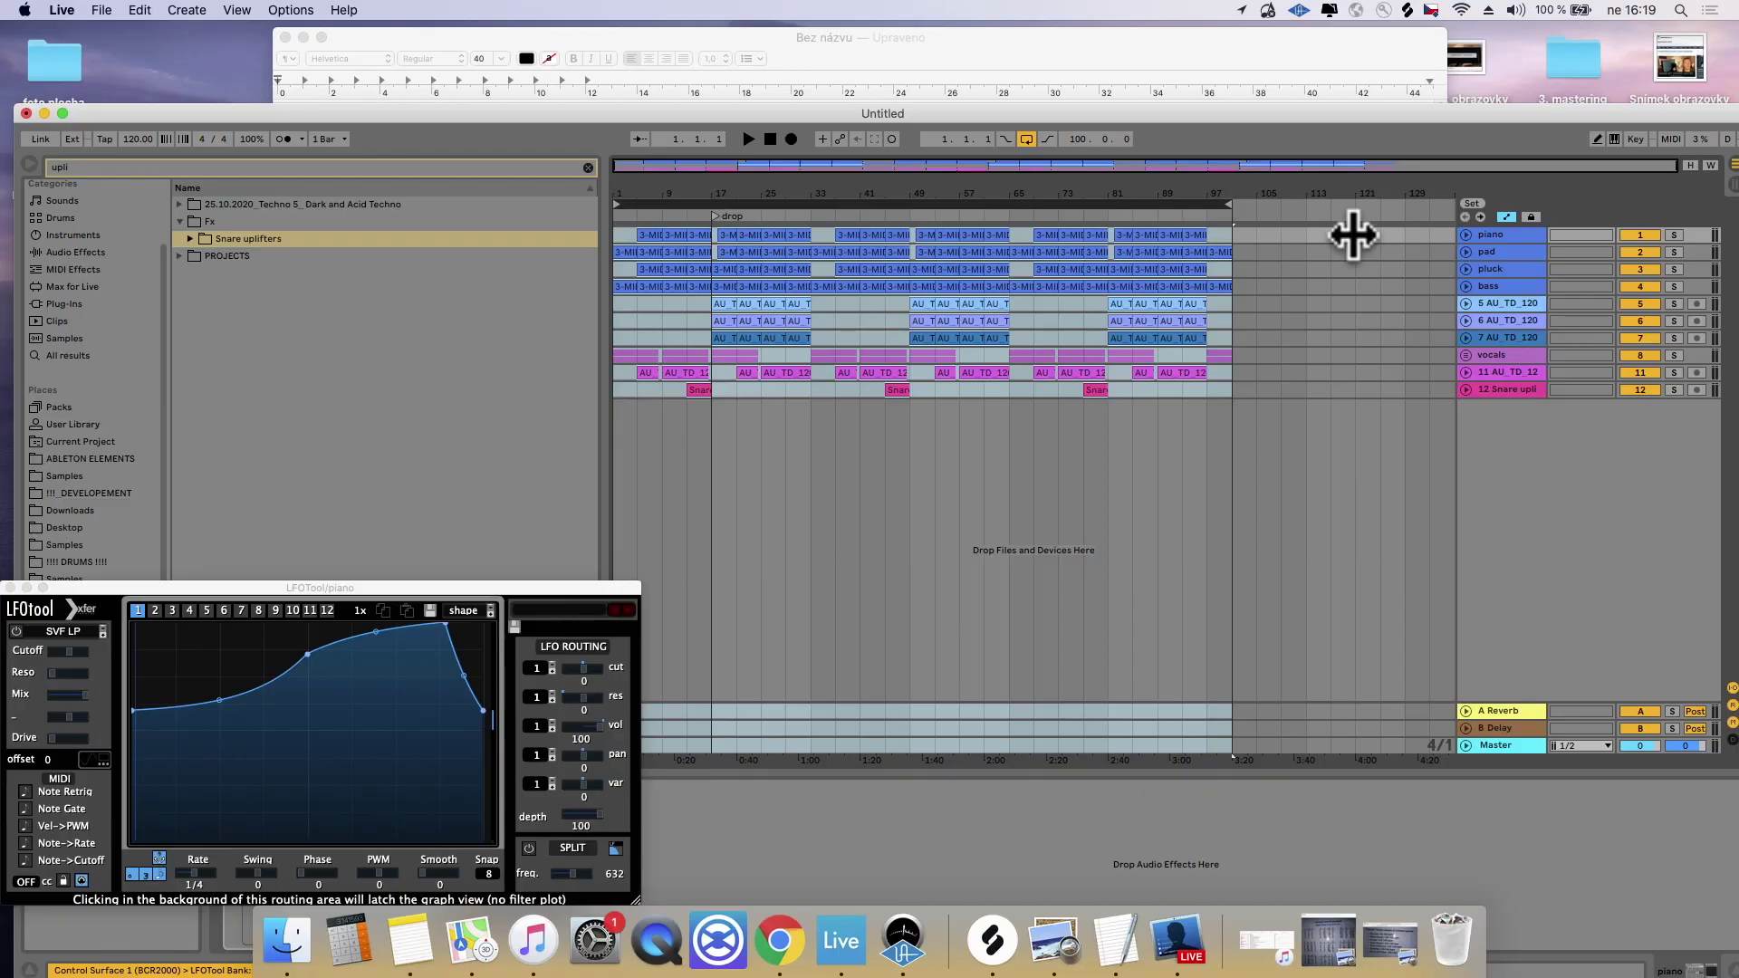
# Step: Frame bars 33 to 97 and the 16 bars from bar 85 with the loop, and restore the 100-bar loop
pyautogui.moveTo(1234, 206); pyautogui.dragTo(971, 249)
pyautogui.moveTo(850, 237); pyautogui.dragTo(1010, 209)
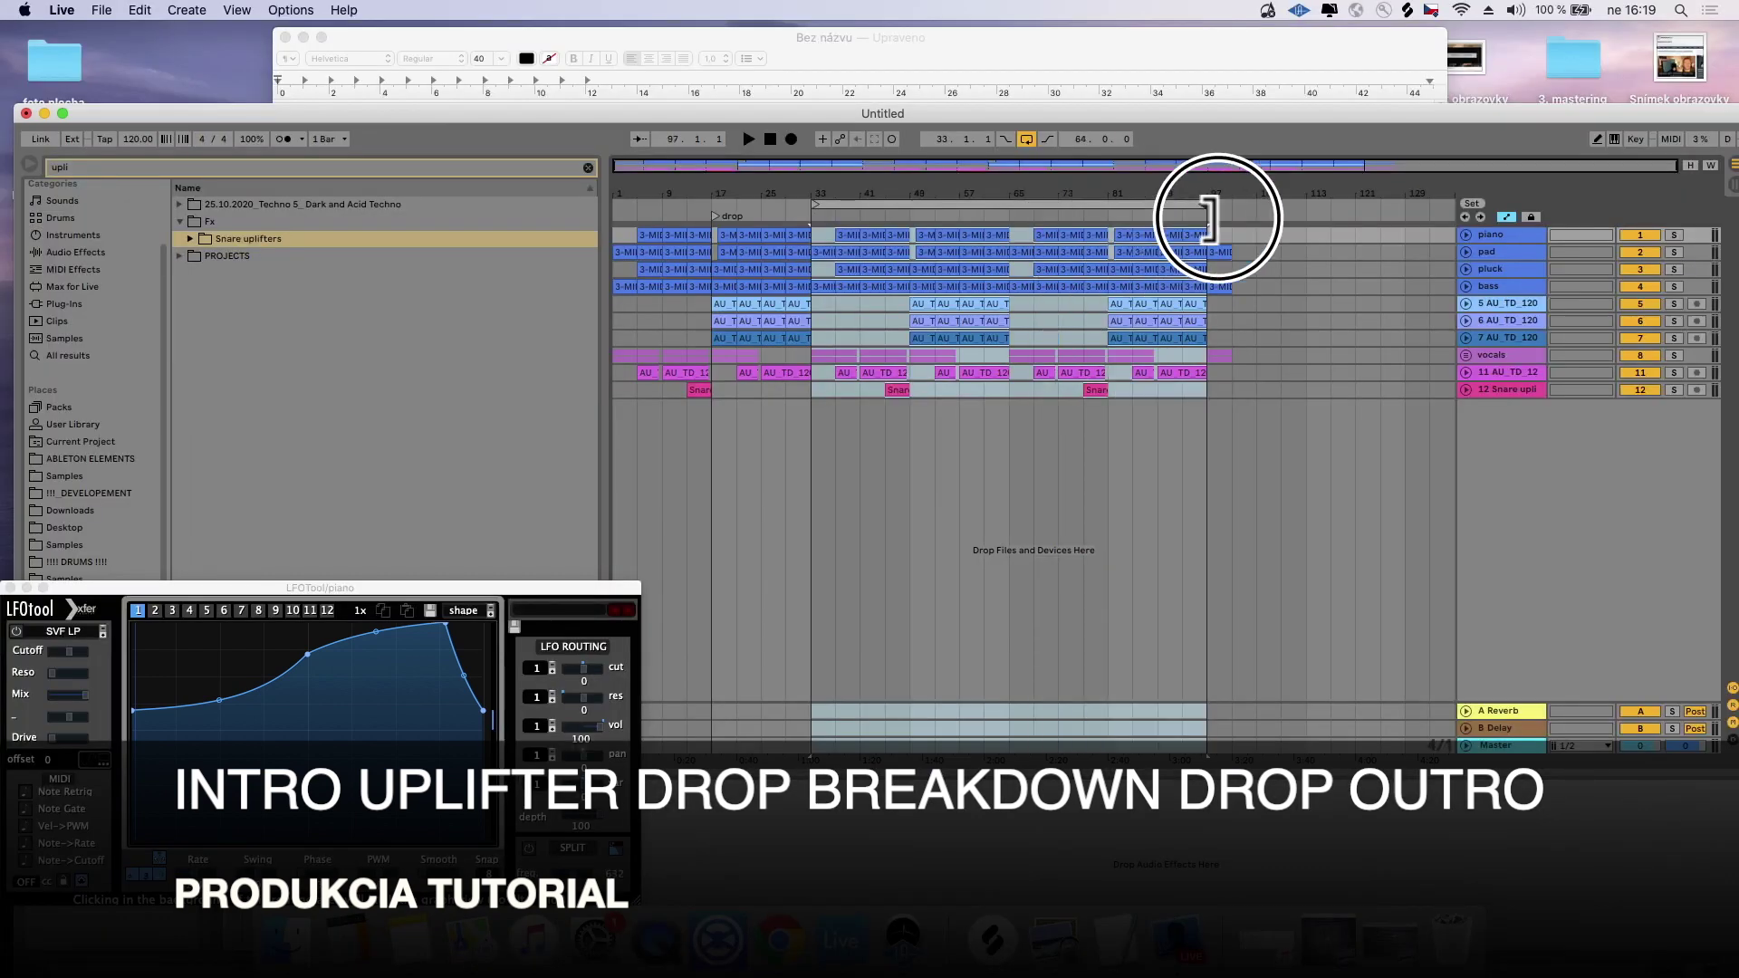
pyautogui.moveTo(1214, 217); pyautogui.dragTo(1162, 219)
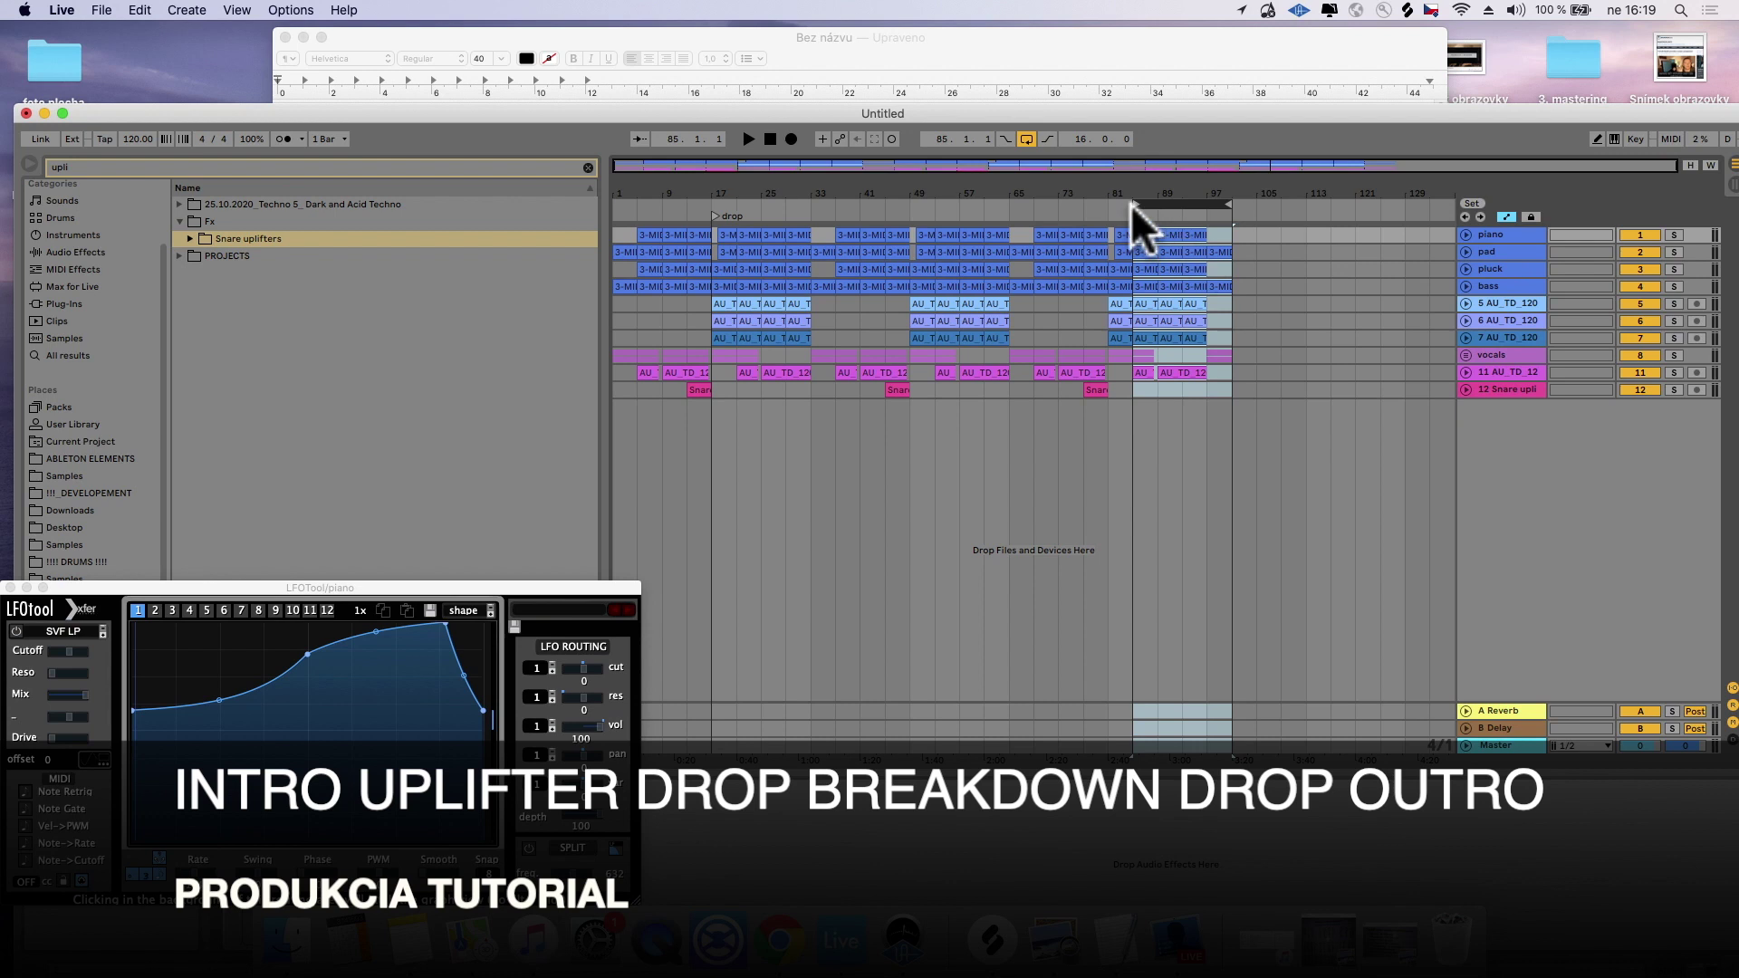
pyautogui.moveTo(1130, 205); pyautogui.dragTo(516, 155)
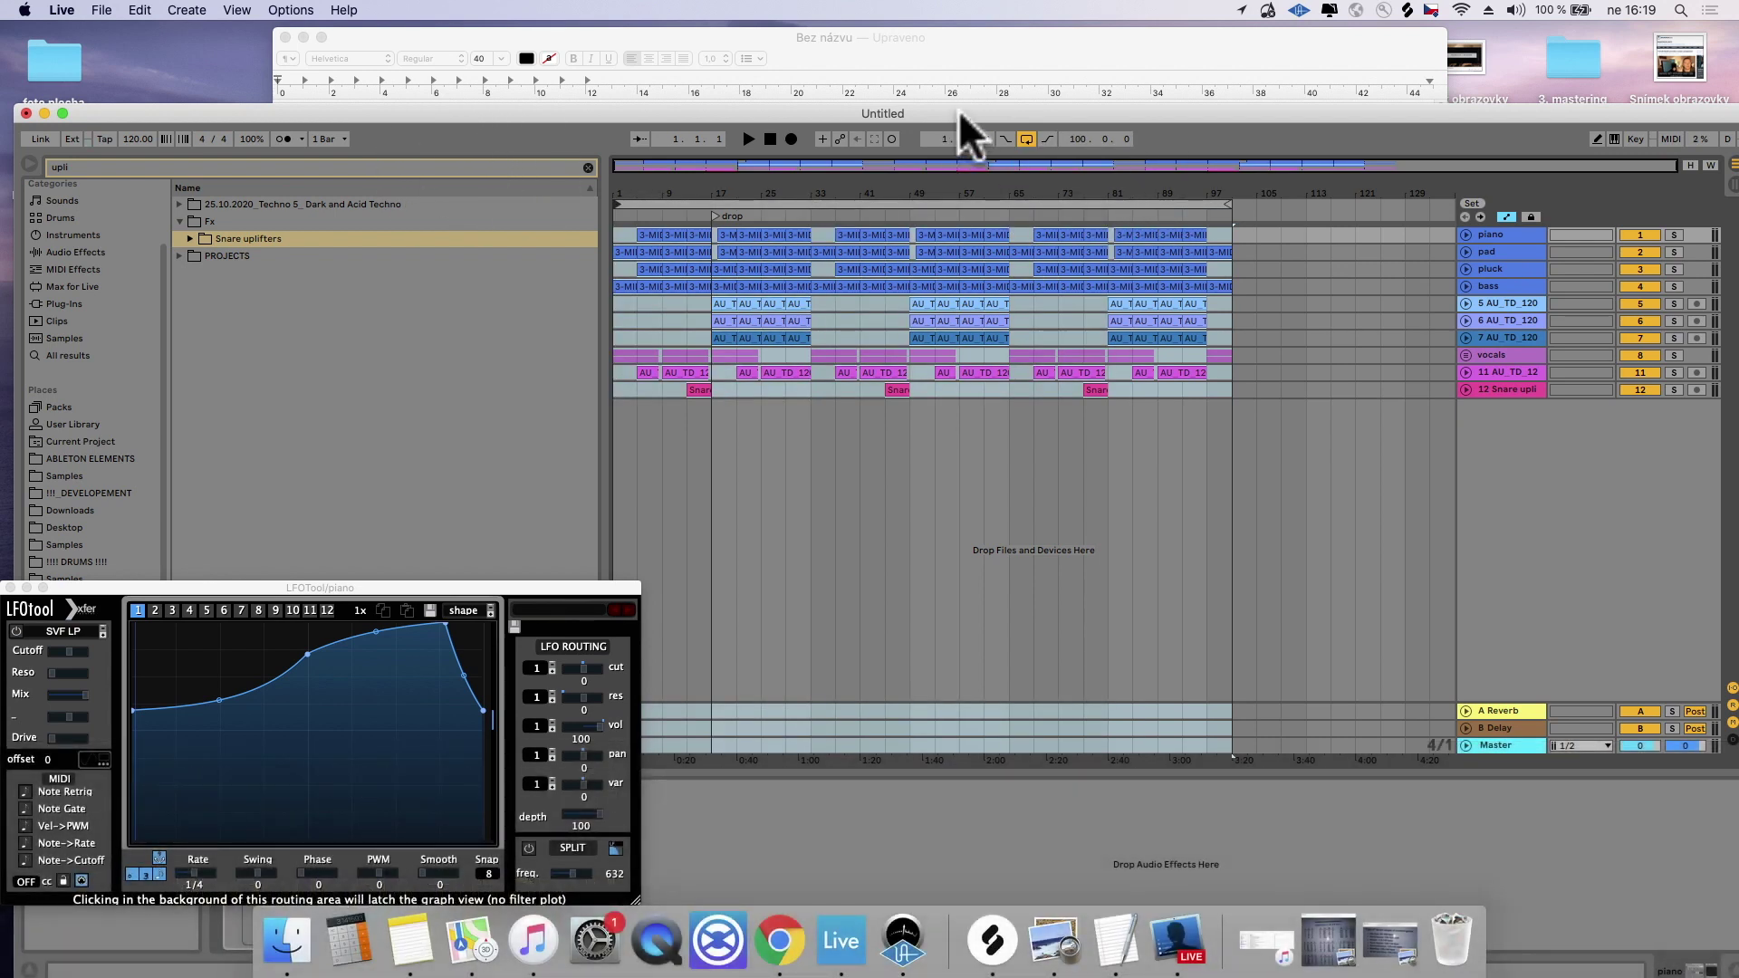
# Step: Move the Live window down, bring the TextEdit notes to the front and look over the PRODUKCIA list
pyautogui.moveTo(958, 111); pyautogui.dragTo(796, 668)
pyautogui.click(893, 388)
pyautogui.scroll(-3, 877, 480)
pyautogui.scroll(3, 878, 481)
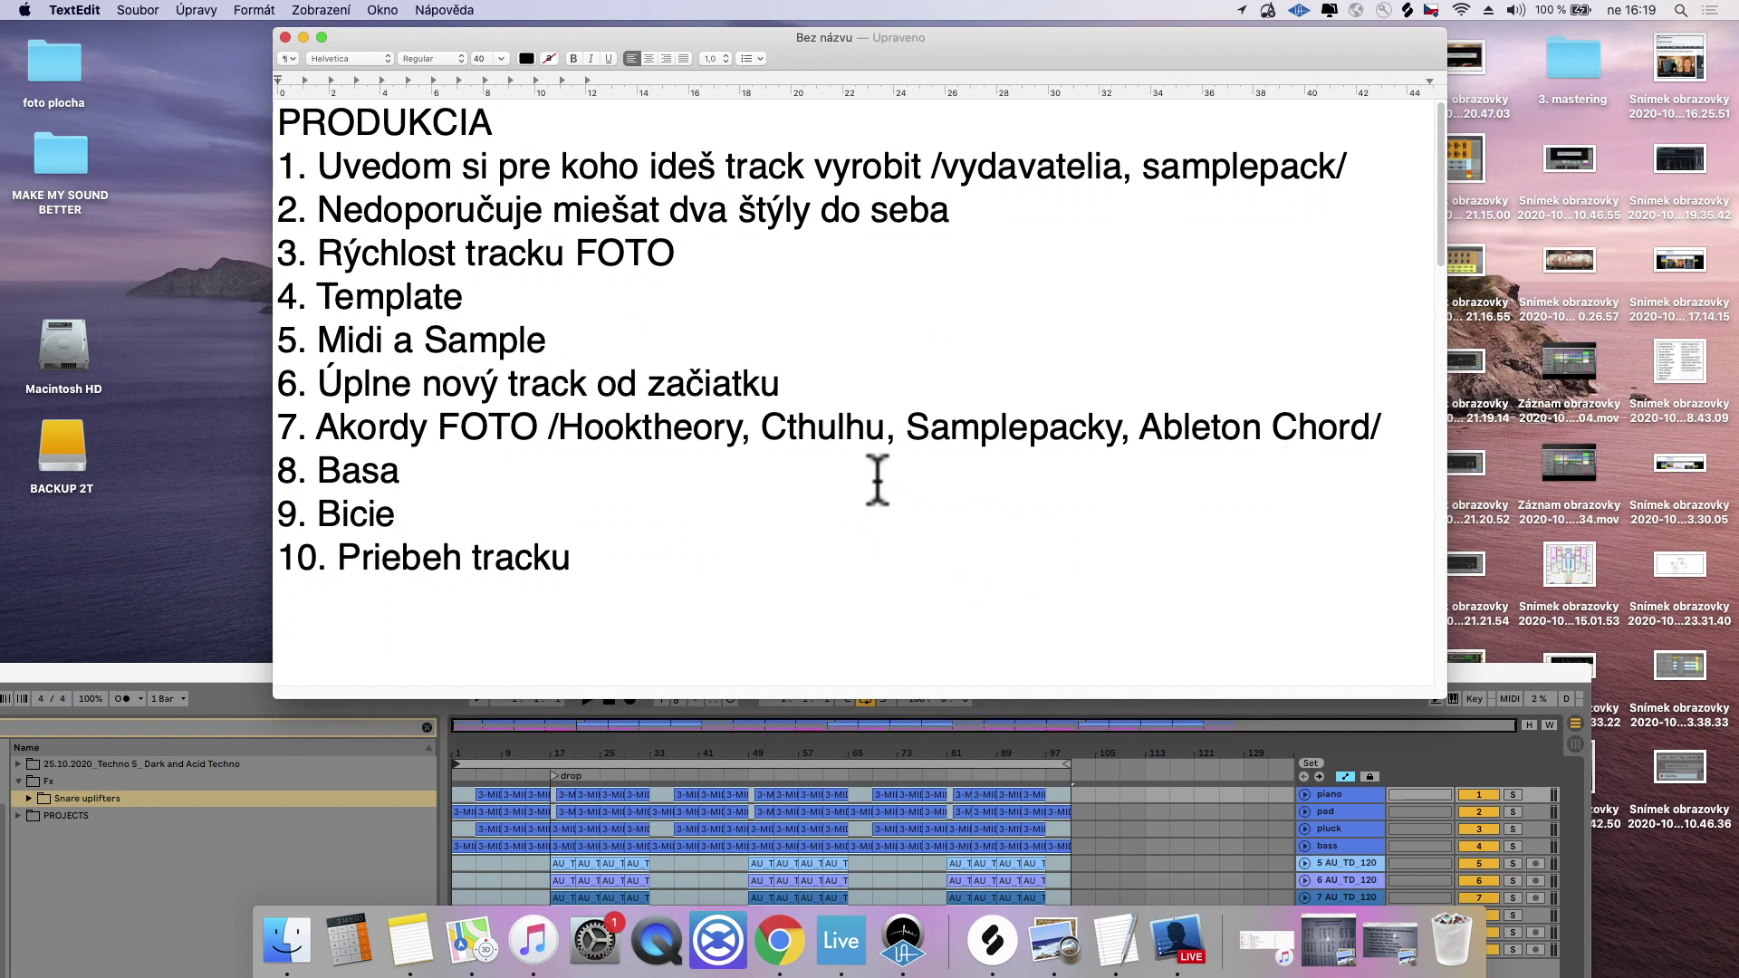
# Step: Bring Live back to the front and rearrange its main window and the LFOTool window below the notes
pyautogui.click(238, 675)
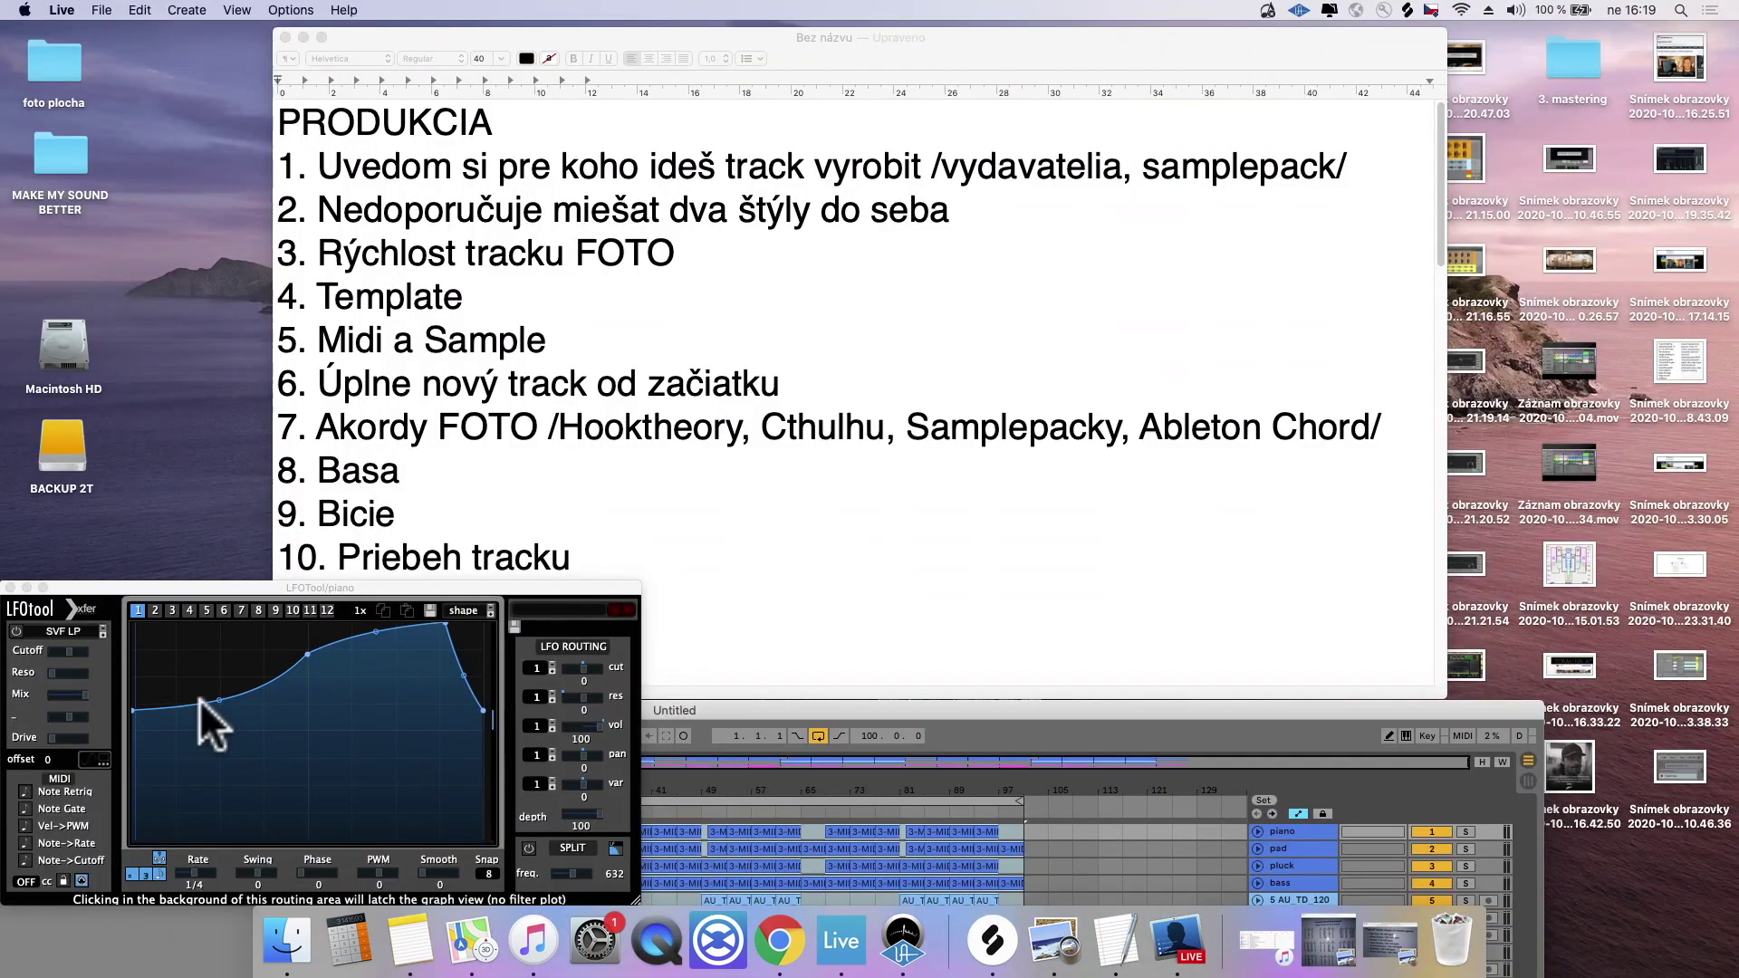
pyautogui.moveTo(541, 587); pyautogui.dragTo(94, 659)
pyautogui.moveTo(255, 710); pyautogui.dragTo(295, 590)
pyautogui.scroll(-1, 759, 502)
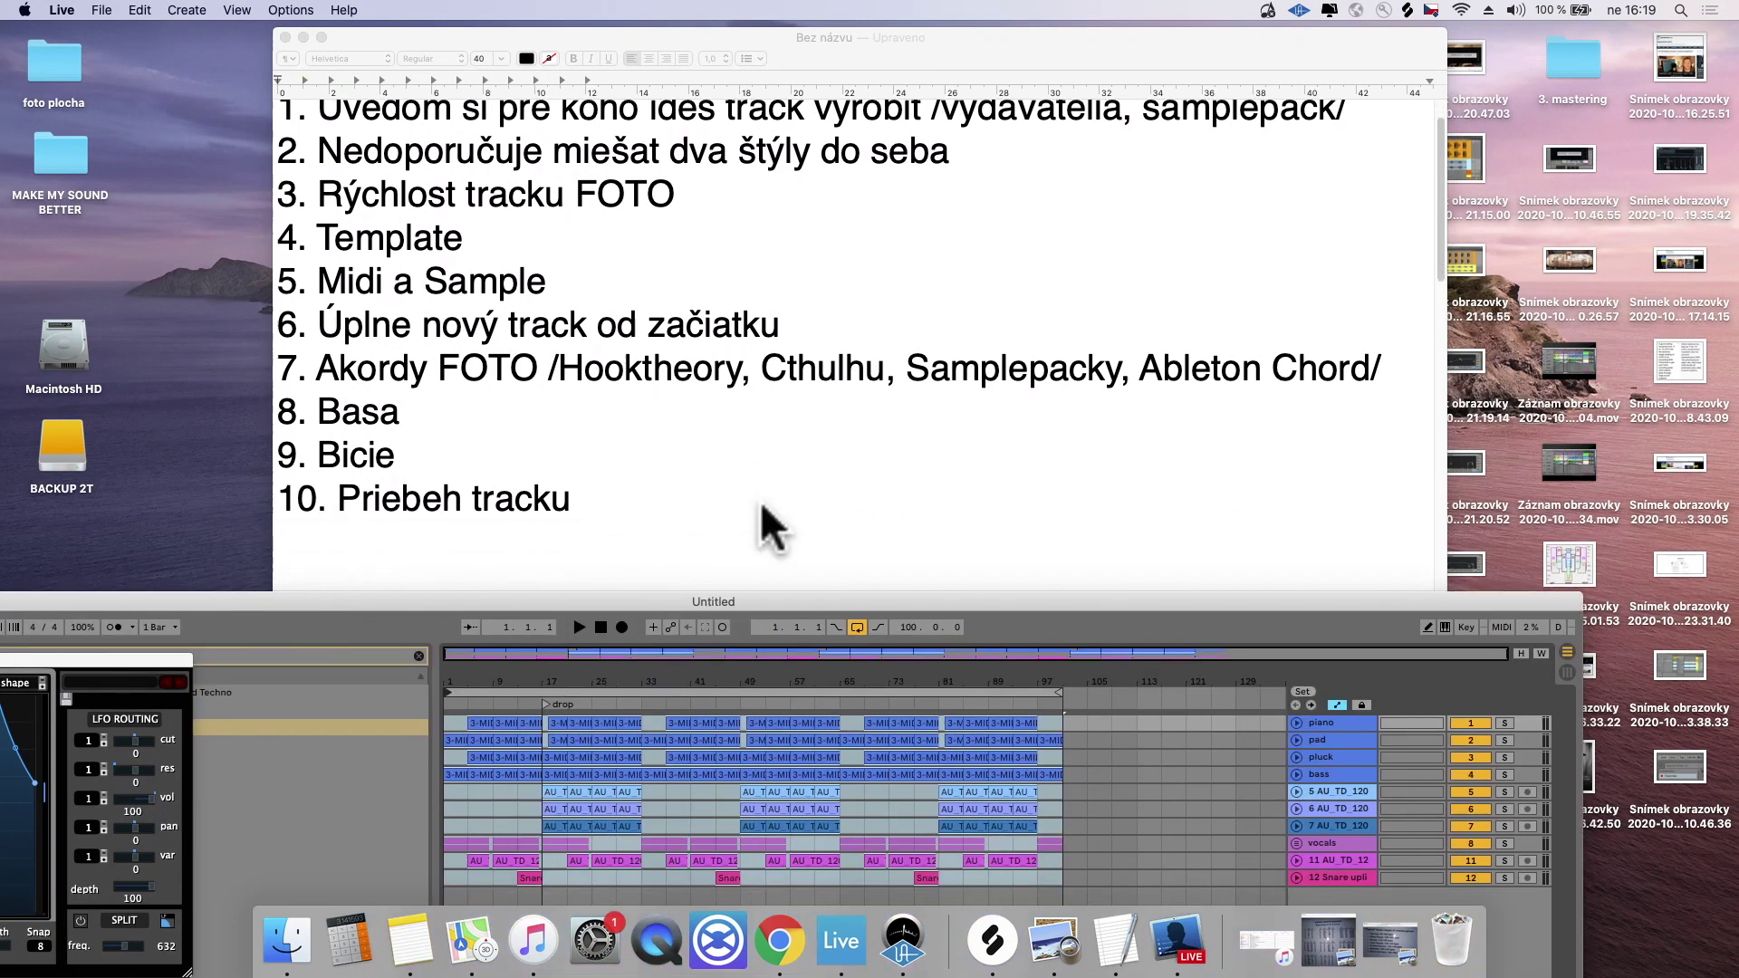
pyautogui.scroll(1, 735, 487)
# Step: Shift the Live window aside and place the text cursor after "10. Priebeh tracku" in the TextEdit notes
pyautogui.moveTo(823, 600); pyautogui.dragTo(622, 597)
pyautogui.click(622, 571)
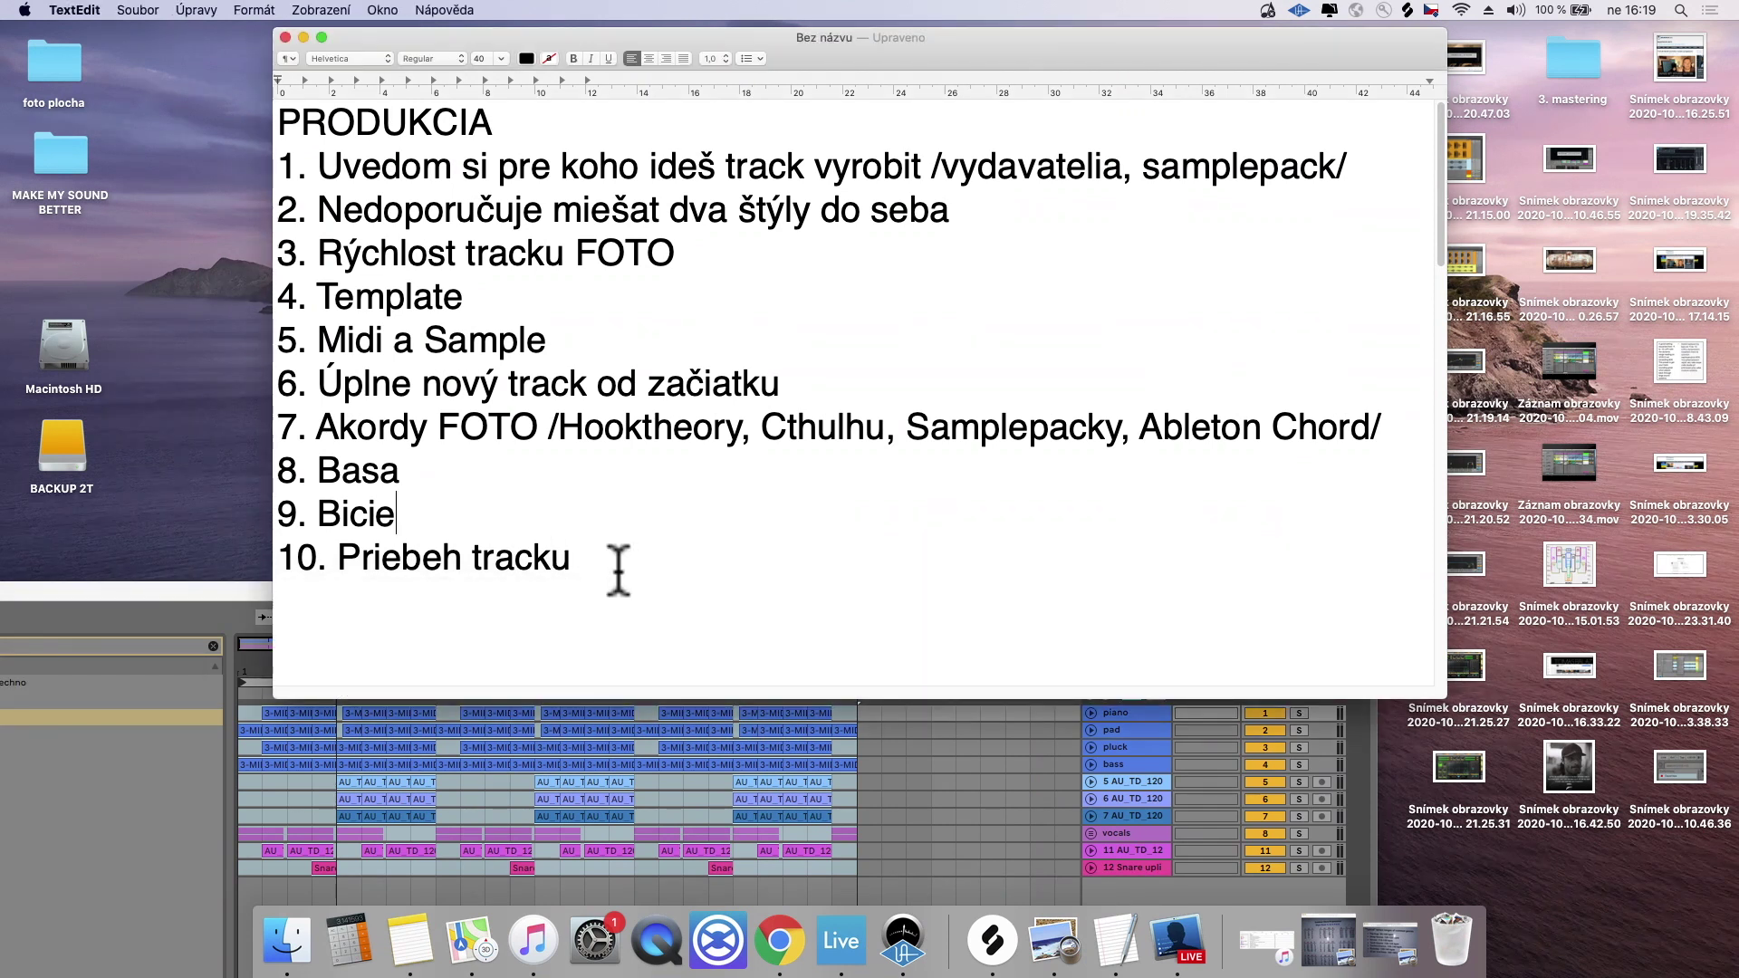
pyautogui.click(1223, 587)
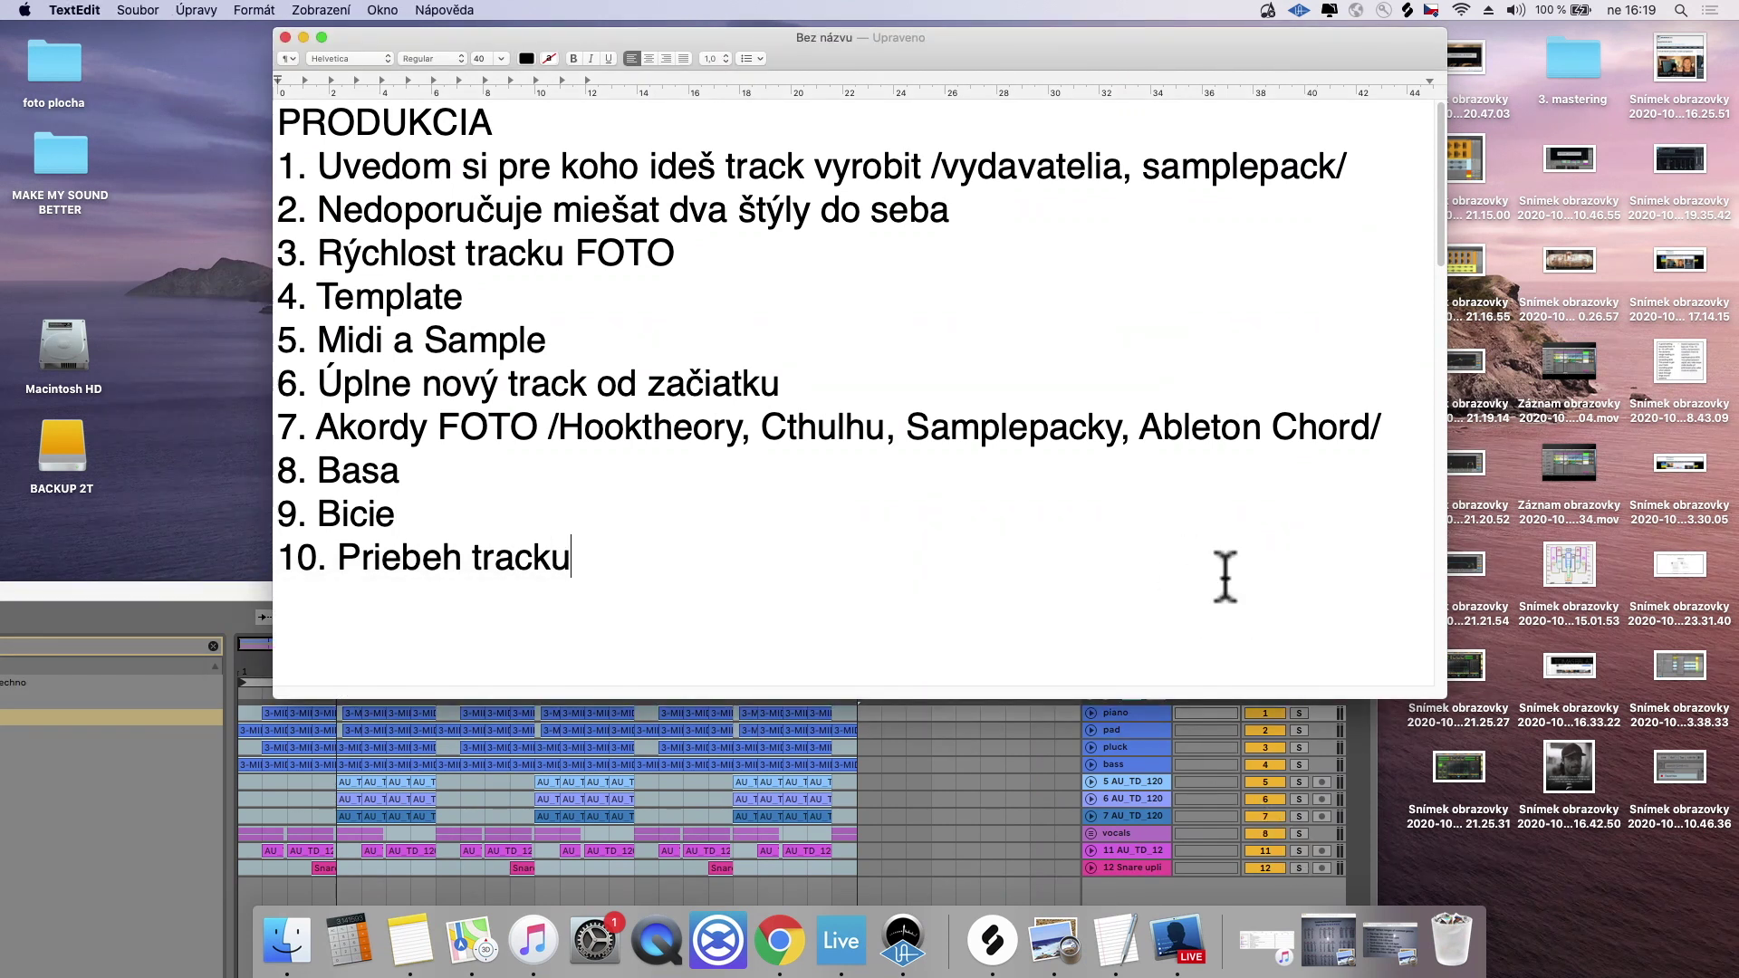